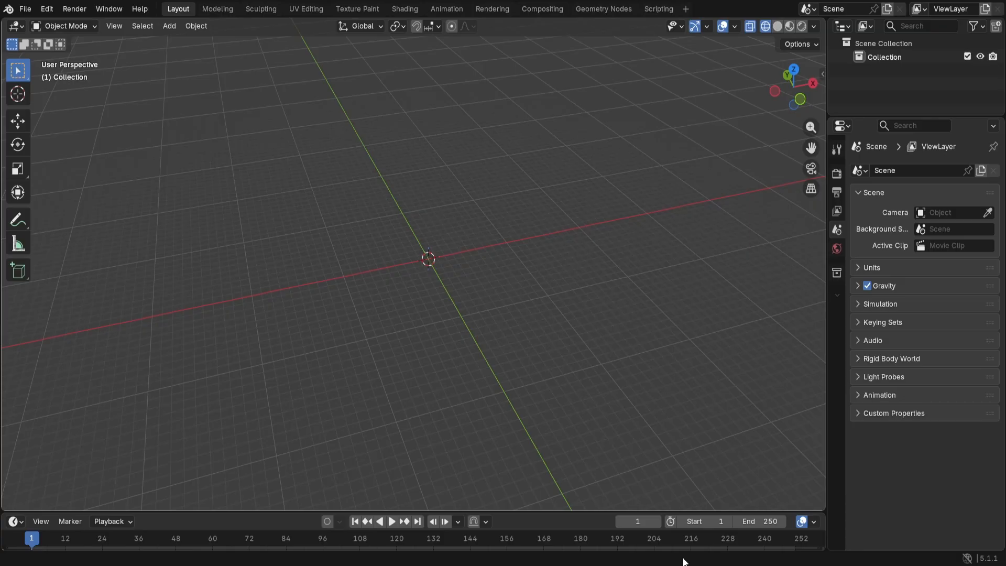
Step: Switch to the top orthographic view and bring in elucidator template.jpg as a reference image at the world origin
{"action": "mouse_move", "coordinate": [512, 296]}
{"action": "middle_mouse_down"}
{"action": "mouse_move", "coordinate": [518, 272]}
{"action": "mouse_move", "coordinate": [561, 298]}
{"action": "mouse_move", "coordinate": [501, 291]}
{"action": "middle_mouse_up"}
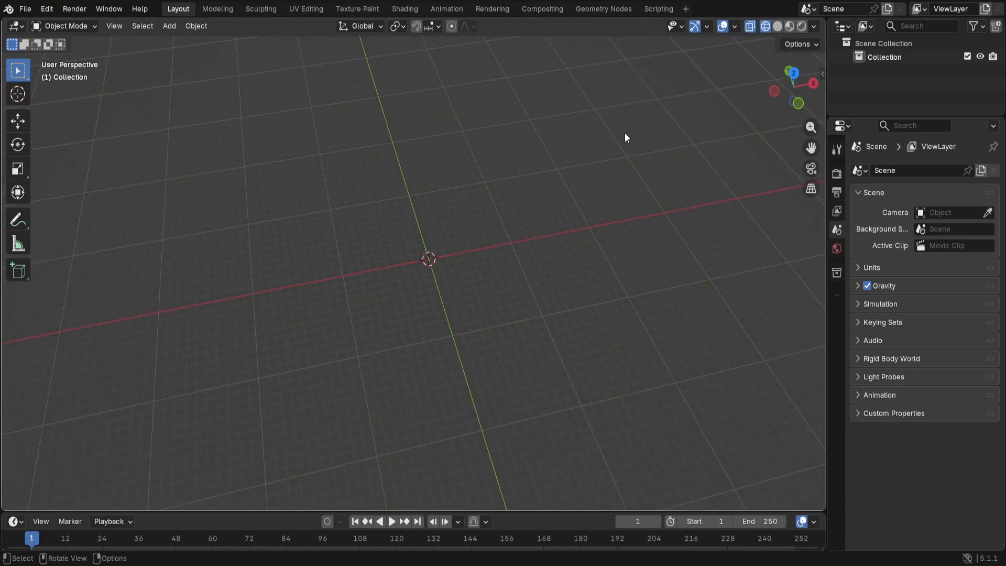
{"action": "left_click", "coordinate": [794, 77]}
{"action": "left_click", "coordinate": [794, 87]}
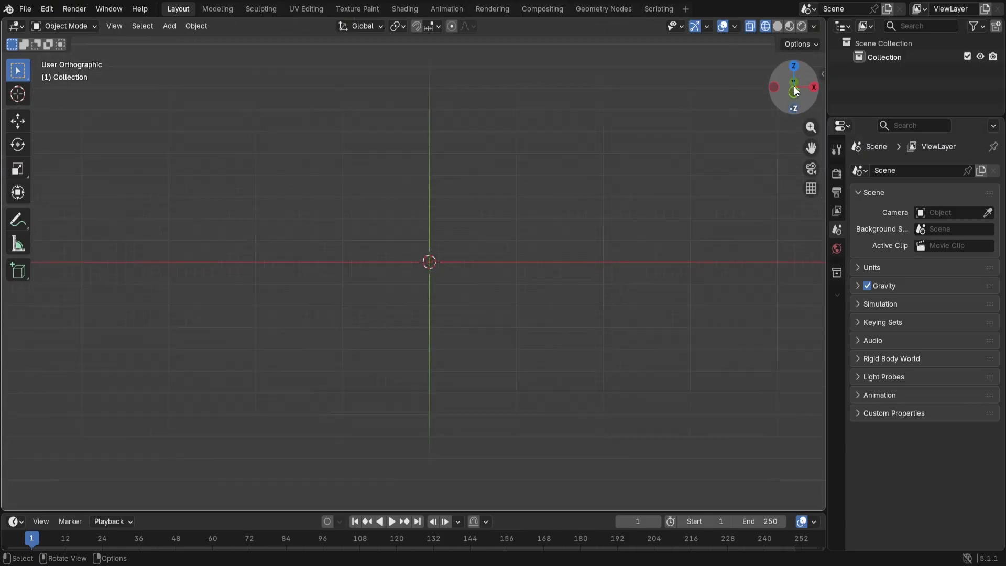
{"action": "left_click", "coordinate": [793, 89]}
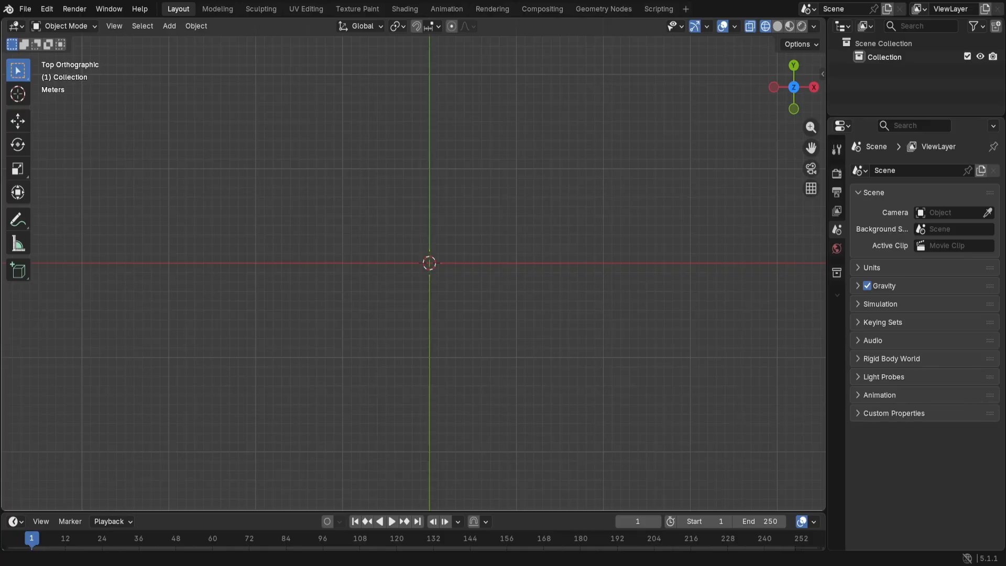
{"action": "left_click_drag", "start_coordinate": [444, 312], "coordinate": [429, 265]}
{"action": "scroll", "coordinate": [395, 294], "scroll_direction": "up", "scroll_amount": 7}
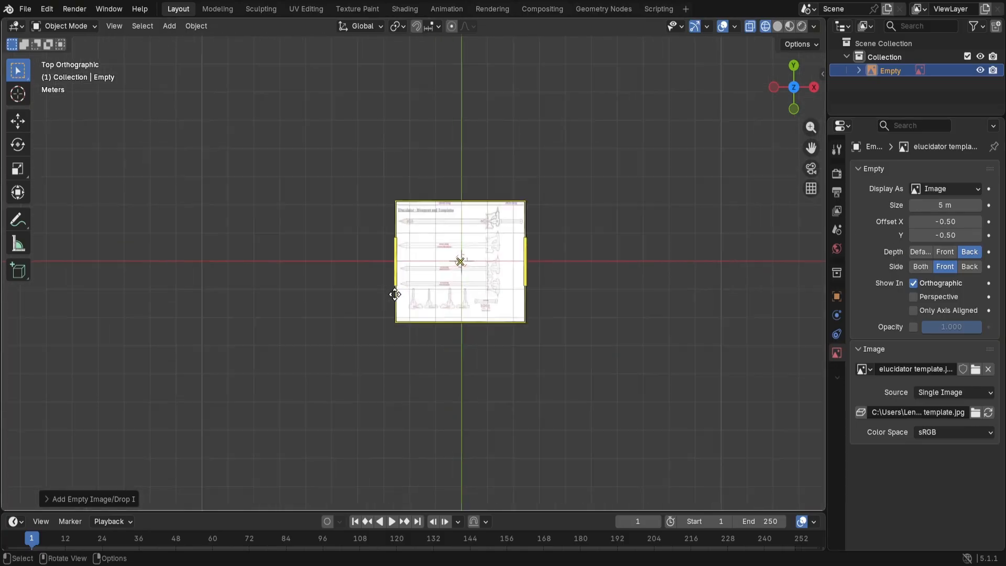
{"action": "scroll", "coordinate": [560, 295], "scroll_direction": "down", "scroll_amount": 6}
{"action": "scroll", "coordinate": [560, 298], "scroll_direction": "down", "scroll_amount": 3}
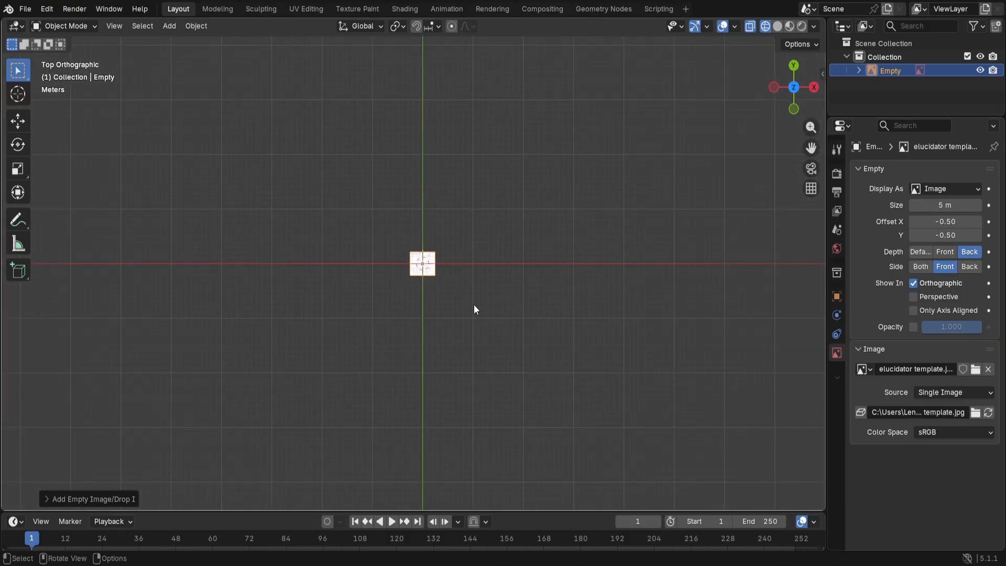
{"action": "scroll", "coordinate": [479, 272], "scroll_direction": "down", "scroll_amount": 4}
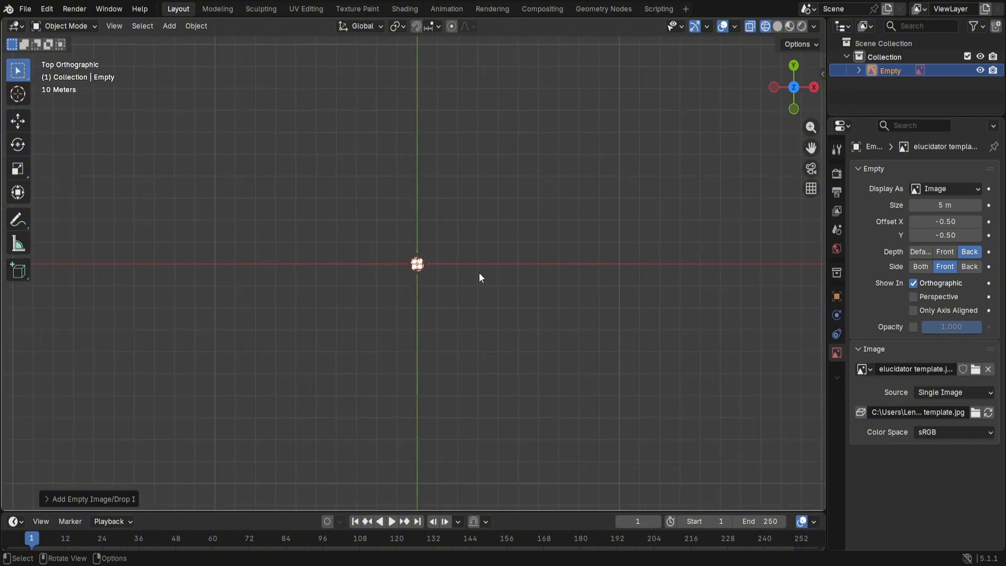
{"action": "scroll", "coordinate": [426, 281], "scroll_direction": "up", "scroll_amount": 3}
{"action": "scroll", "coordinate": [432, 282], "scroll_direction": "down", "scroll_amount": 4}
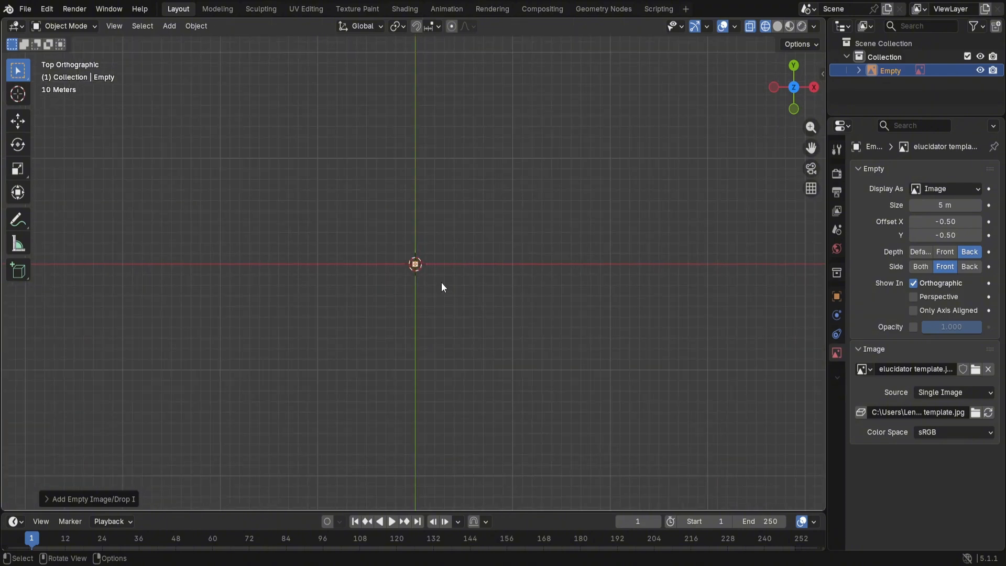
{"action": "scroll", "coordinate": [441, 282], "scroll_direction": "up", "scroll_amount": 4}
{"action": "scroll", "coordinate": [440, 287], "scroll_direction": "up", "scroll_amount": 10}
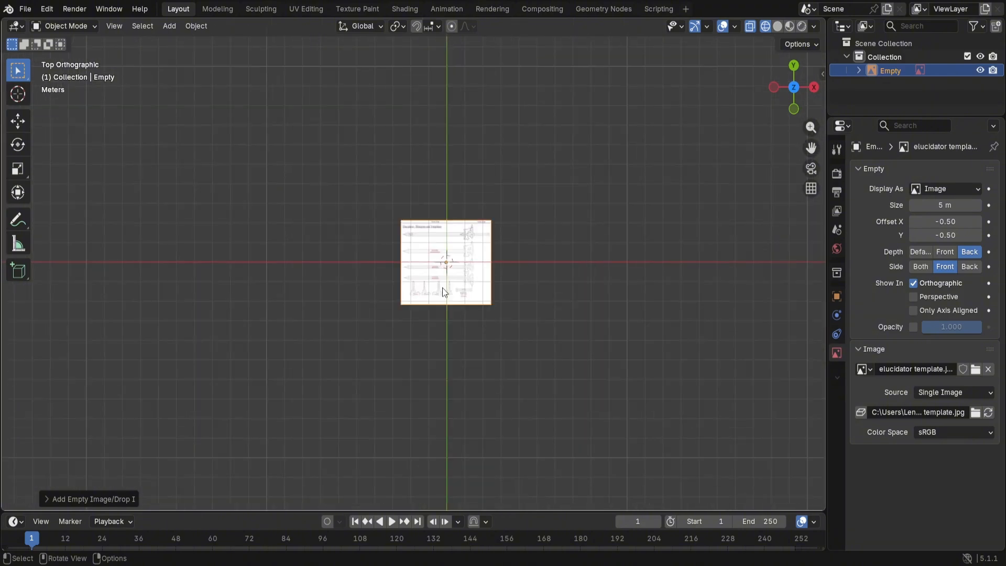
{"action": "scroll", "coordinate": [444, 291], "scroll_direction": "down", "scroll_amount": 5}
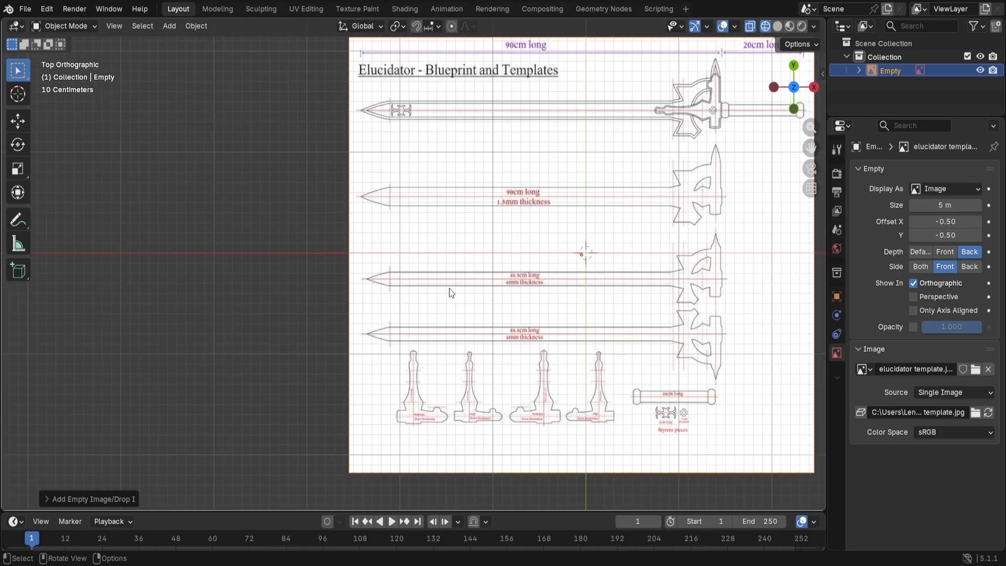
{"action": "scroll", "coordinate": [638, 310], "scroll_direction": "down", "scroll_amount": 4}
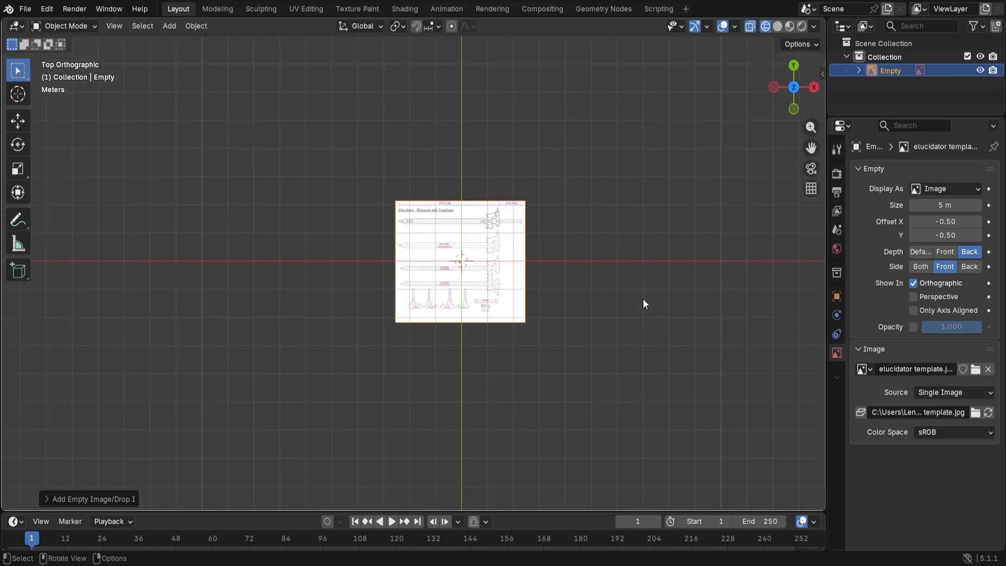
Step: Scale the Elucidator blueprint image up uniformly to roughly three times its size
{"action": "left_click", "coordinate": [506, 285]}
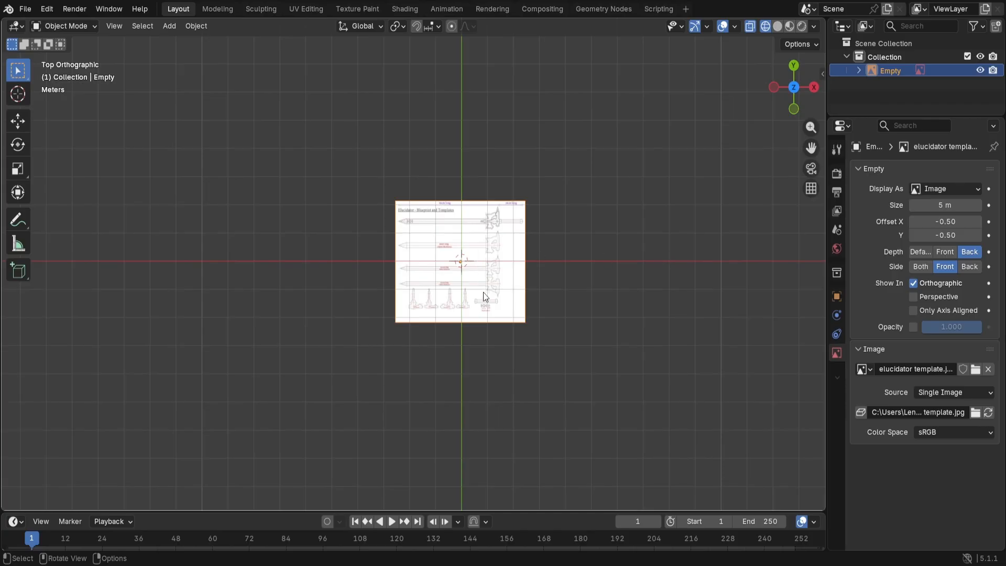
{"action": "key", "text": "s"}
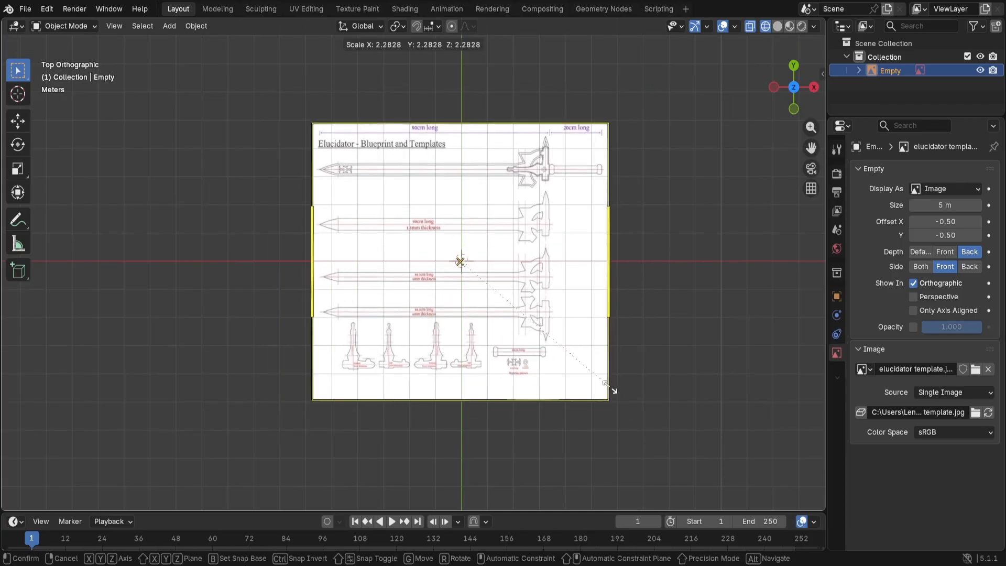
{"action": "left_click", "coordinate": [681, 422]}
{"action": "scroll", "coordinate": [505, 305], "scroll_direction": "up", "scroll_amount": 2}
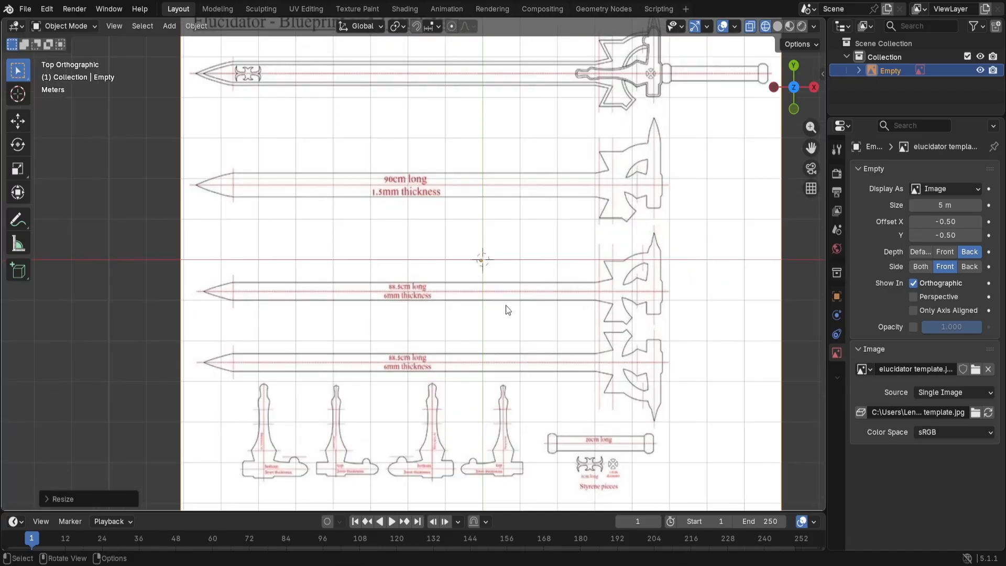
{"action": "scroll", "coordinate": [507, 309], "scroll_direction": "down", "scroll_amount": 1}
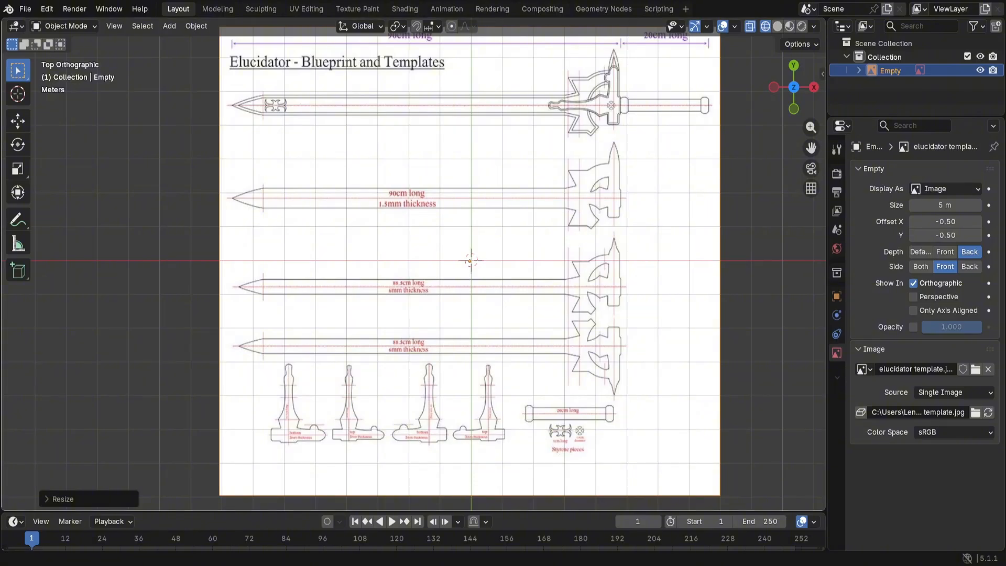
{"action": "scroll", "coordinate": [515, 249], "scroll_direction": "up", "scroll_amount": 1}
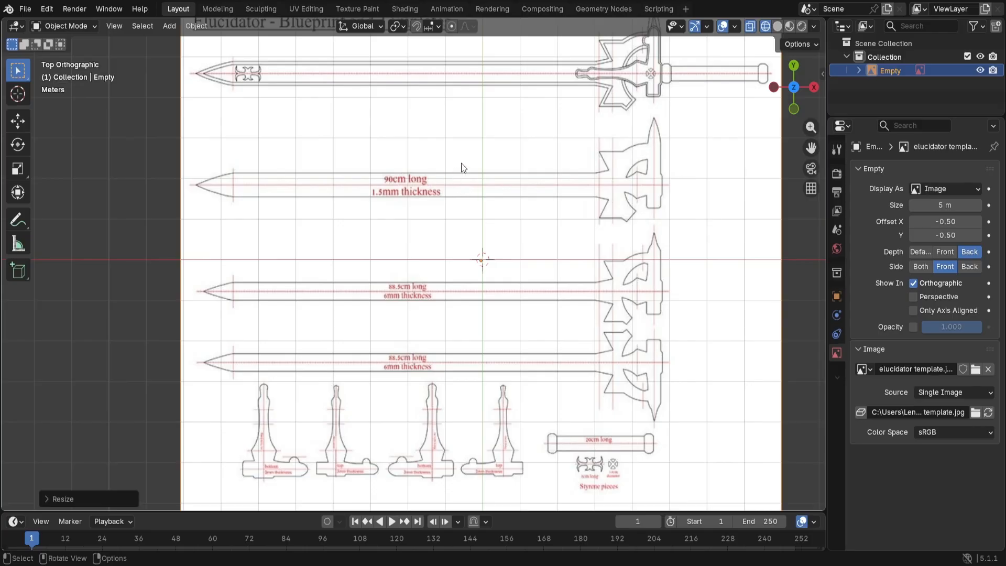
Step: Make the blueprint image show in perspective views too, check it from an angle, and return to the top view
{"action": "scroll", "coordinate": [446, 241], "scroll_direction": "up", "scroll_amount": 5}
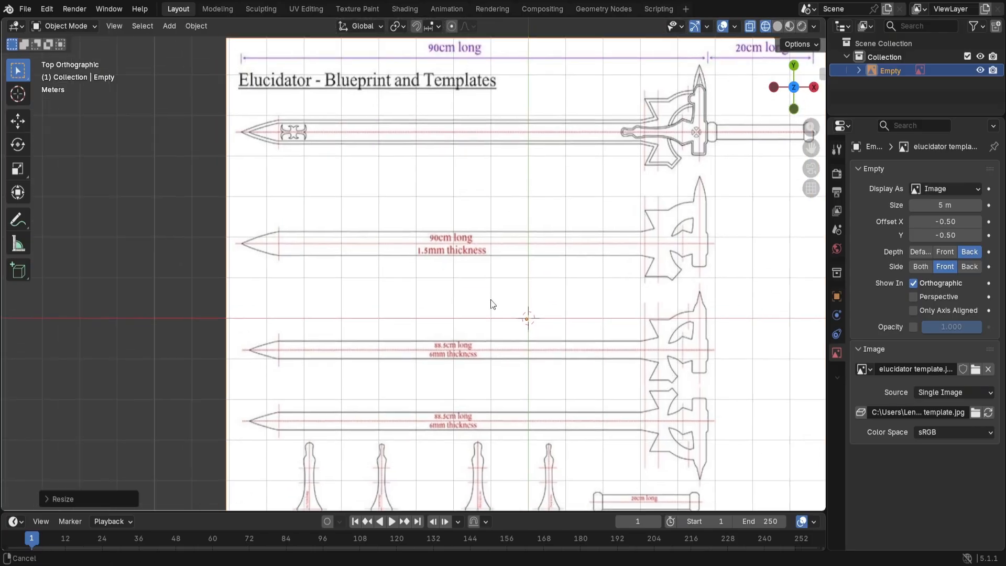
{"action": "scroll", "coordinate": [480, 281], "scroll_direction": "up", "scroll_amount": 2}
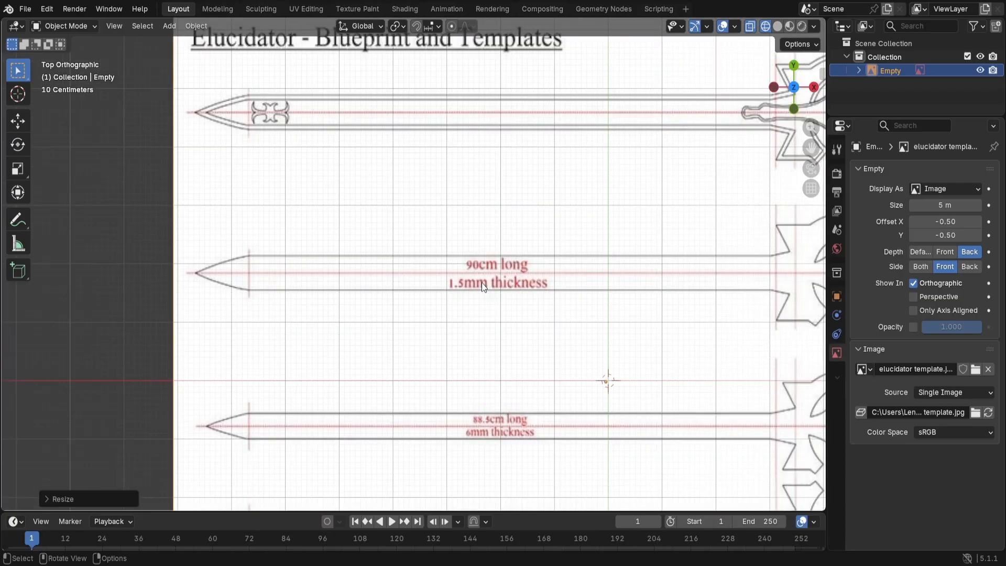
{"action": "middle_click_drag", "start_coordinate": [597, 326], "coordinate": [590, 321]}
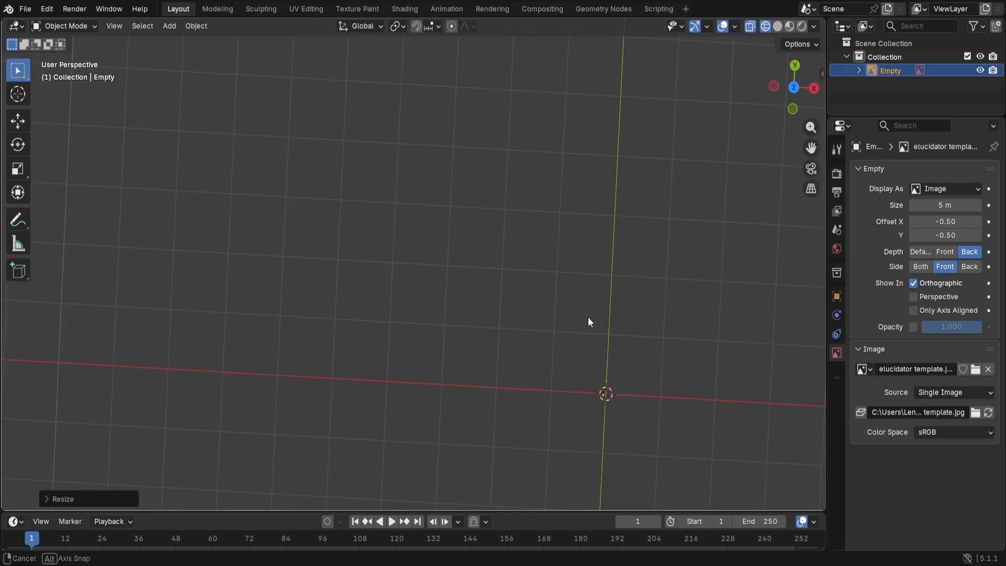
{"action": "left_click", "coordinate": [795, 88]}
{"action": "left_click", "coordinate": [791, 77]}
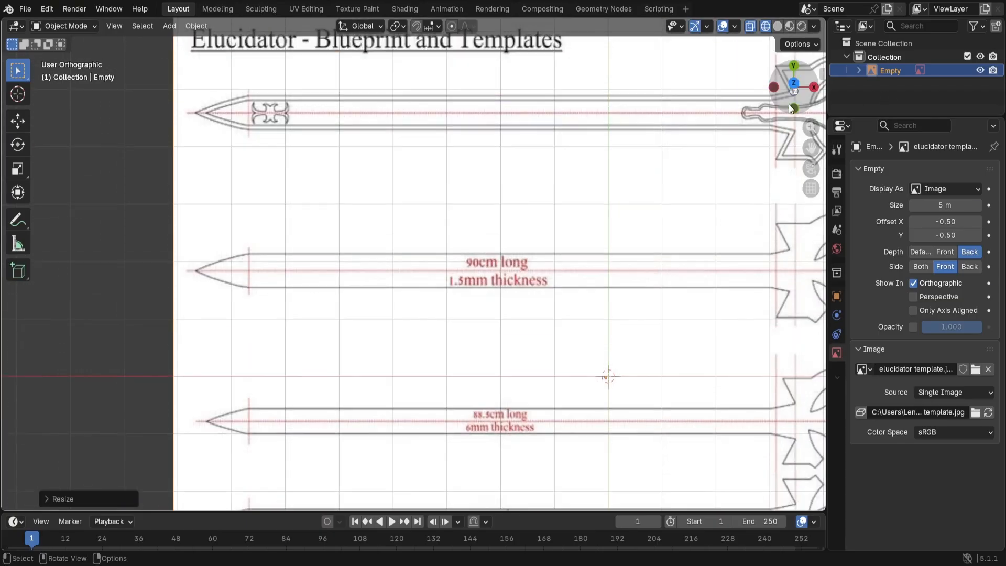
{"action": "scroll", "coordinate": [657, 282], "scroll_direction": "down", "scroll_amount": 4}
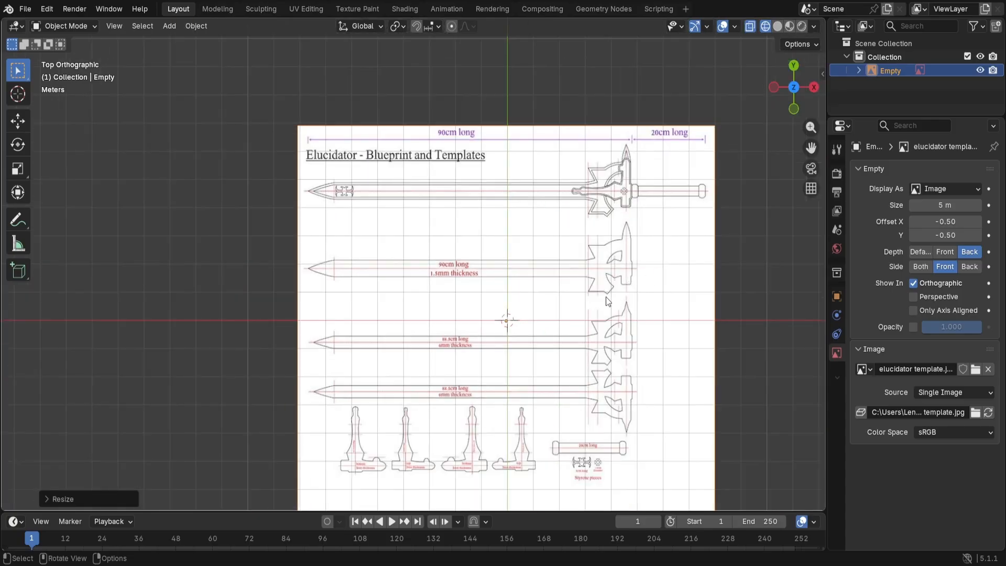
{"action": "left_click", "coordinate": [912, 296]}
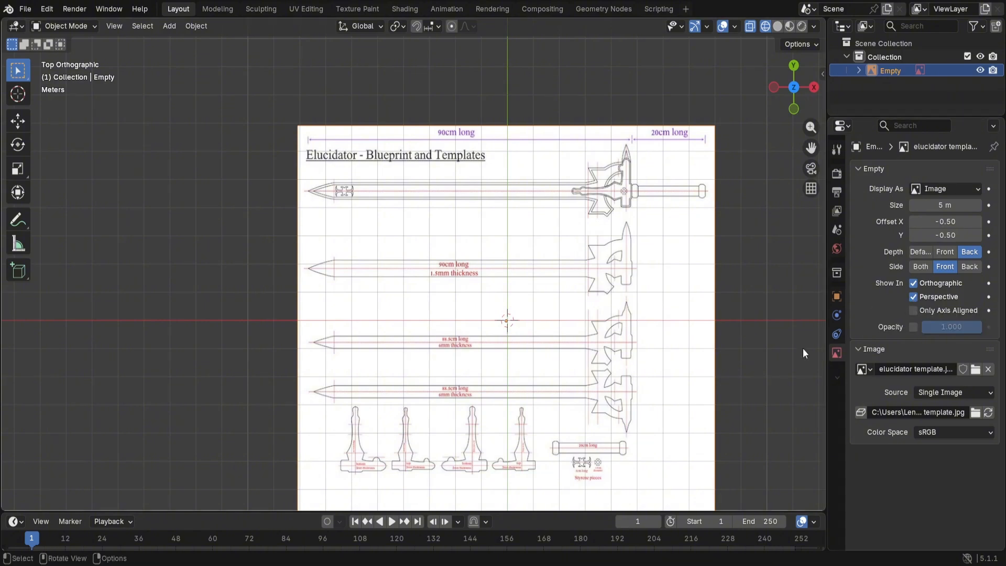
{"action": "middle_click_drag", "start_coordinate": [773, 291], "coordinate": [762, 247]}
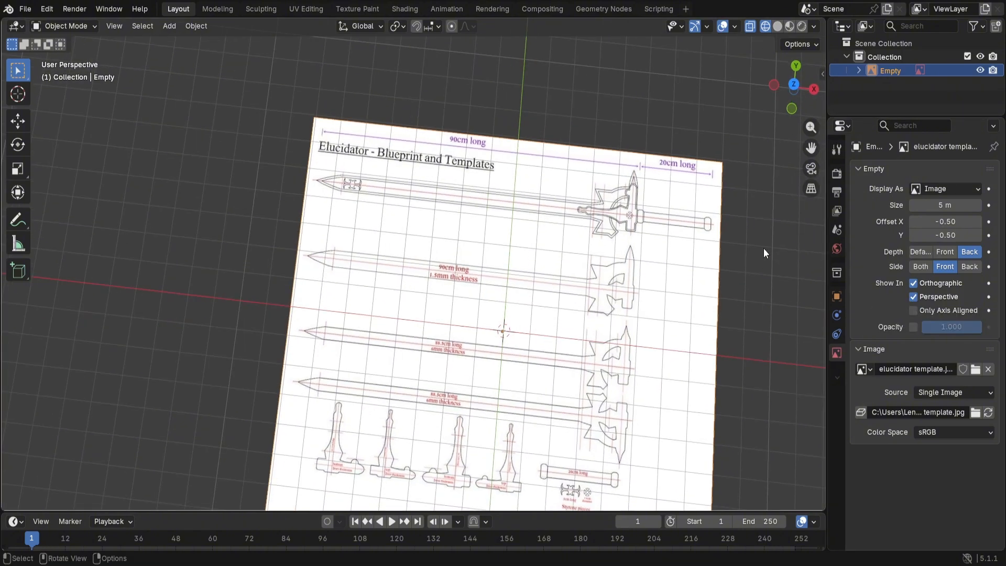
{"action": "left_click", "coordinate": [794, 88]}
Step: Switch the viewport to solid shading and add a mesh plane at the world origin
{"action": "left_click", "coordinate": [777, 26]}
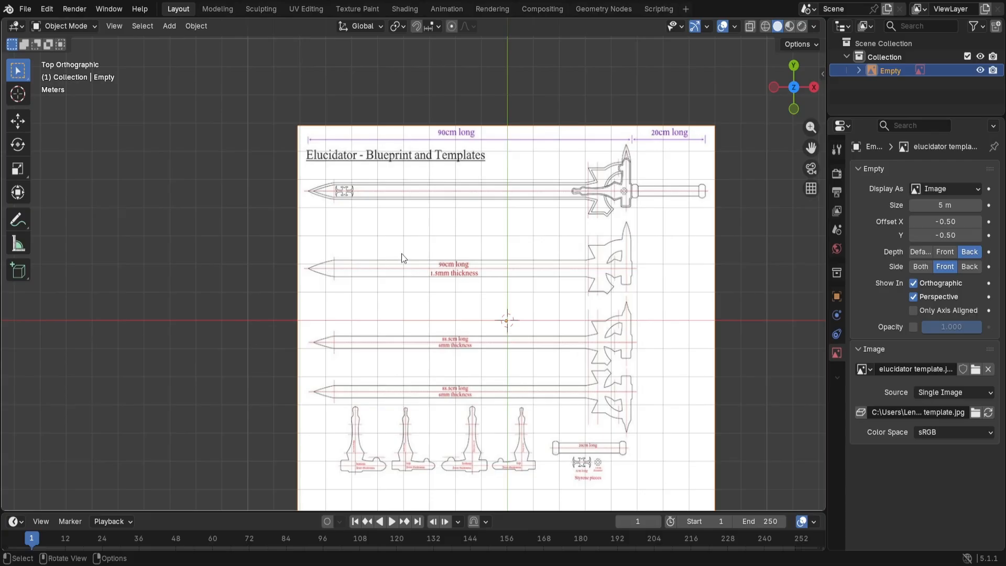
{"action": "scroll", "coordinate": [414, 288], "scroll_direction": "up", "scroll_amount": 7}
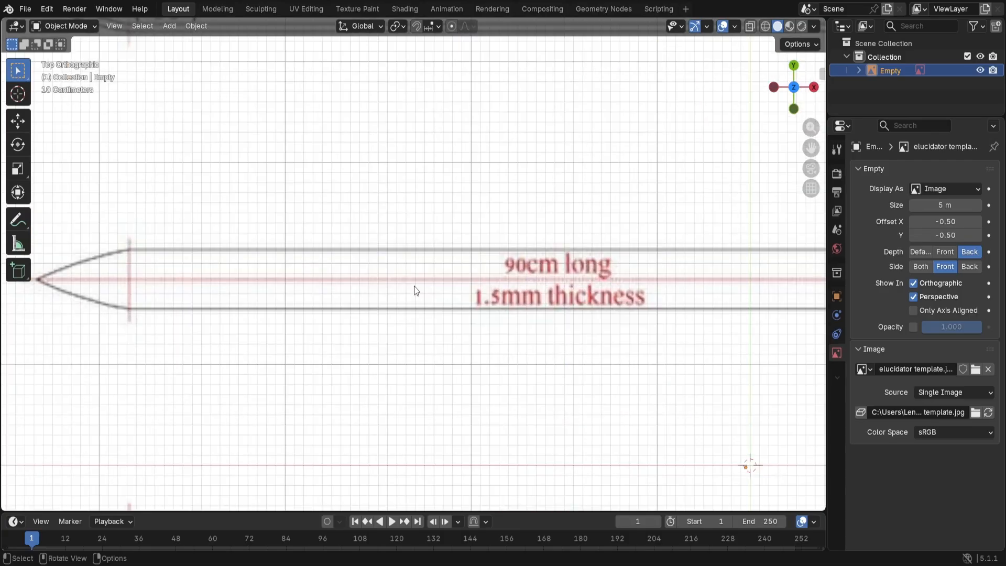
{"action": "scroll", "coordinate": [415, 290], "scroll_direction": "down", "scroll_amount": 2}
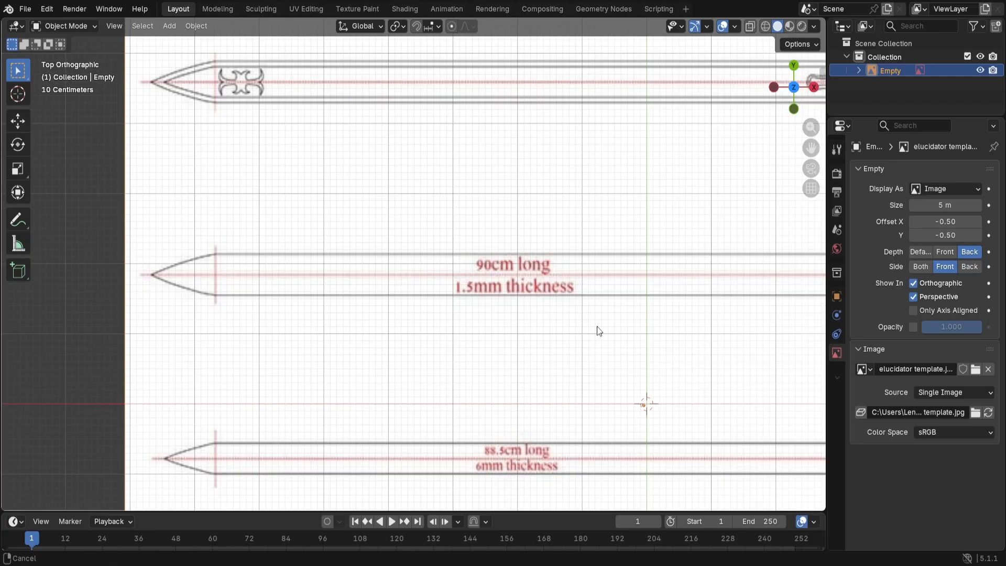
{"action": "middle_click_drag", "start_coordinate": [597, 329], "coordinate": [536, 356], "text": "shift"}
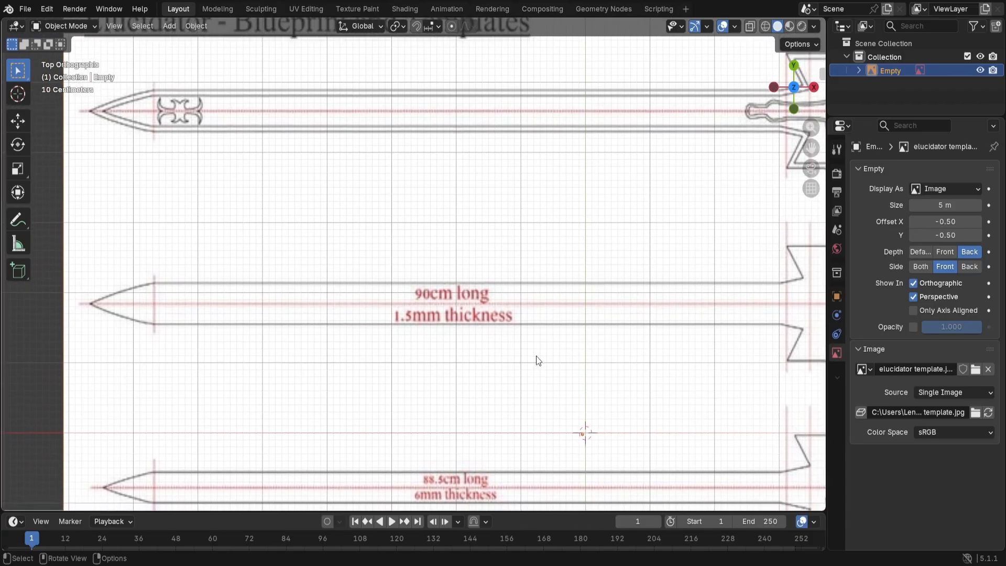
{"action": "key", "text": "shift+a"}
{"action": "mouse_move", "coordinate": [529, 326]}
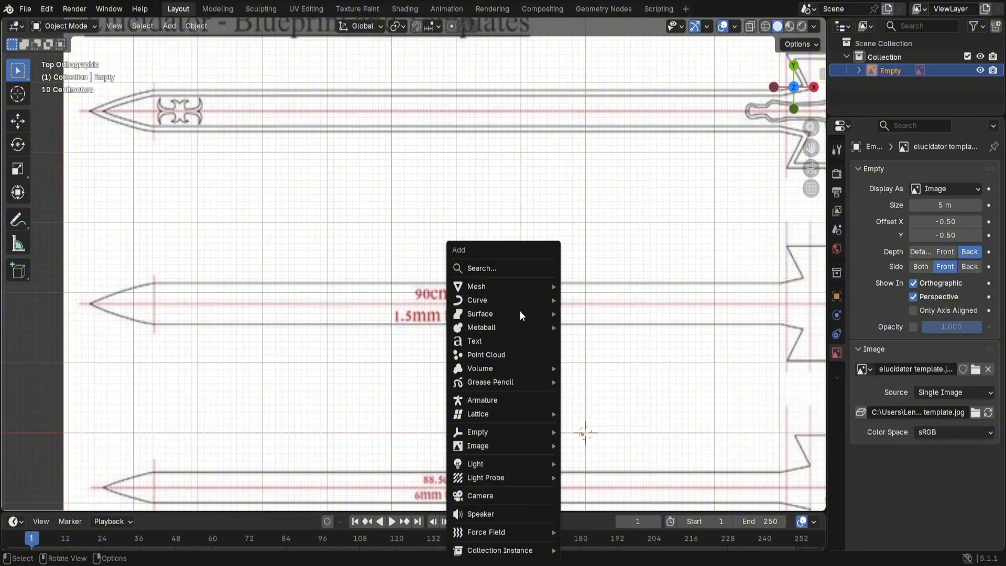
{"action": "mouse_move", "coordinate": [520, 290]}
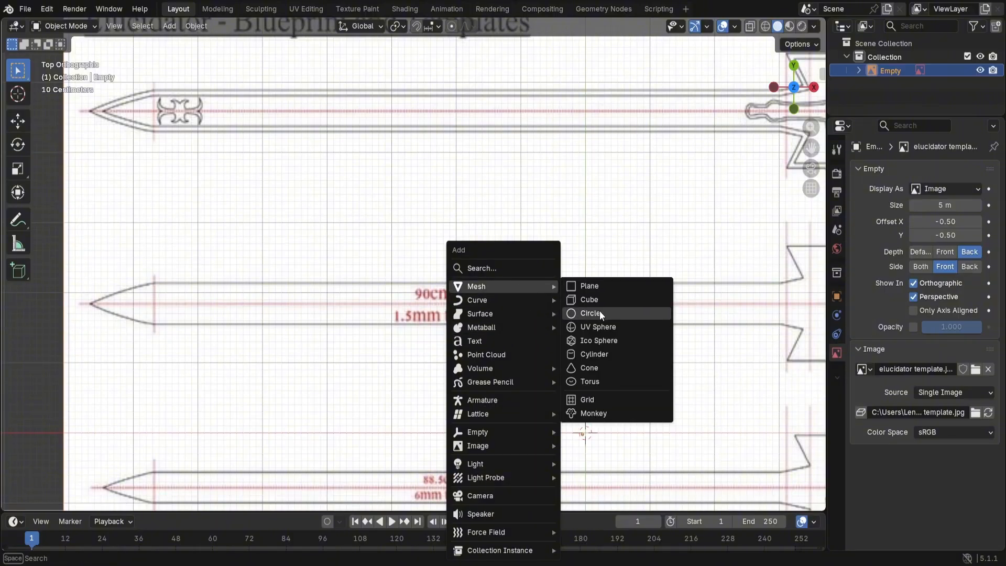
{"action": "left_click", "coordinate": [609, 285]}
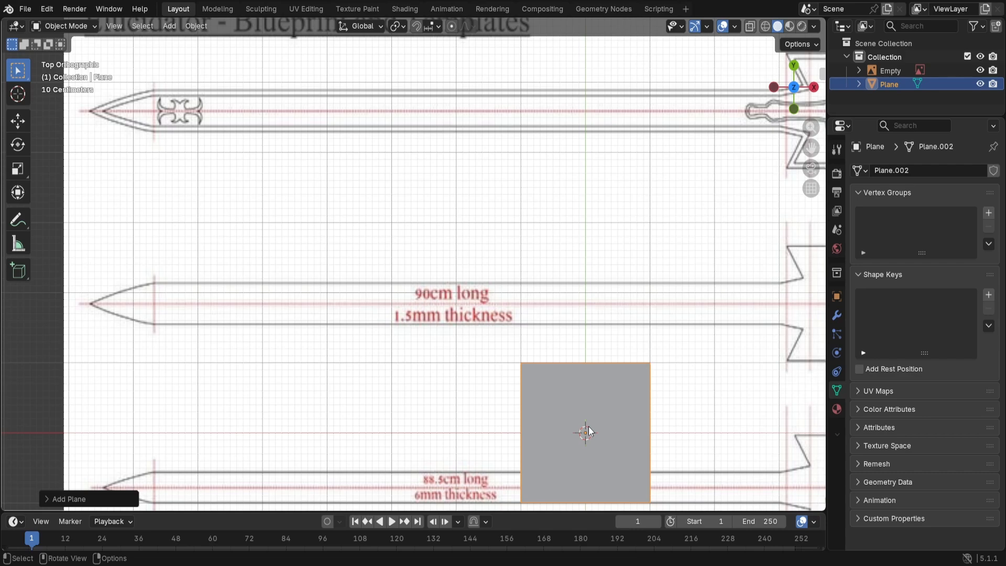
Step: Move the plane about 1.84 m along Y onto the 90 cm blade's centre line and scale it down to the blade's width
{"action": "key", "text": "g"}
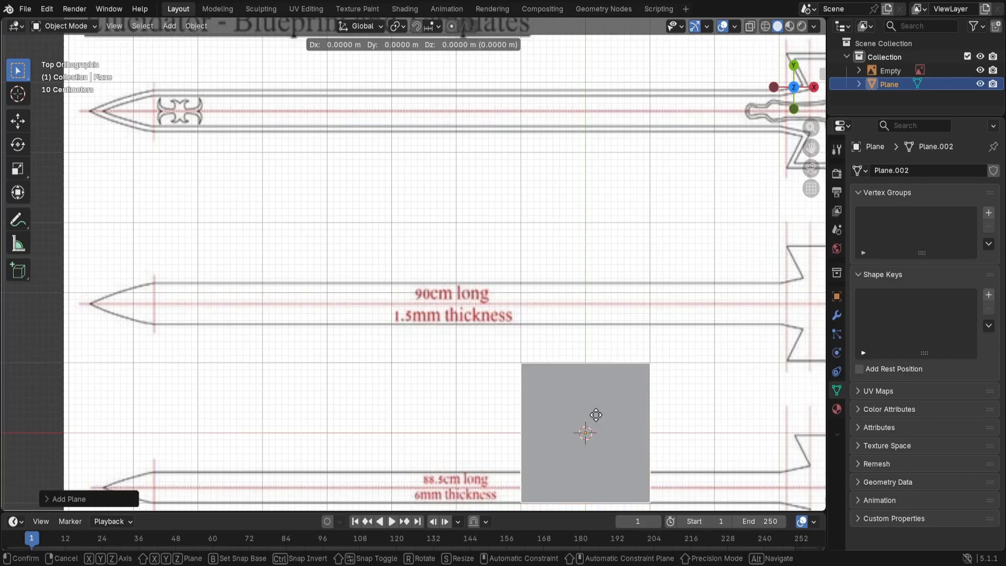
{"action": "key", "text": "y"}
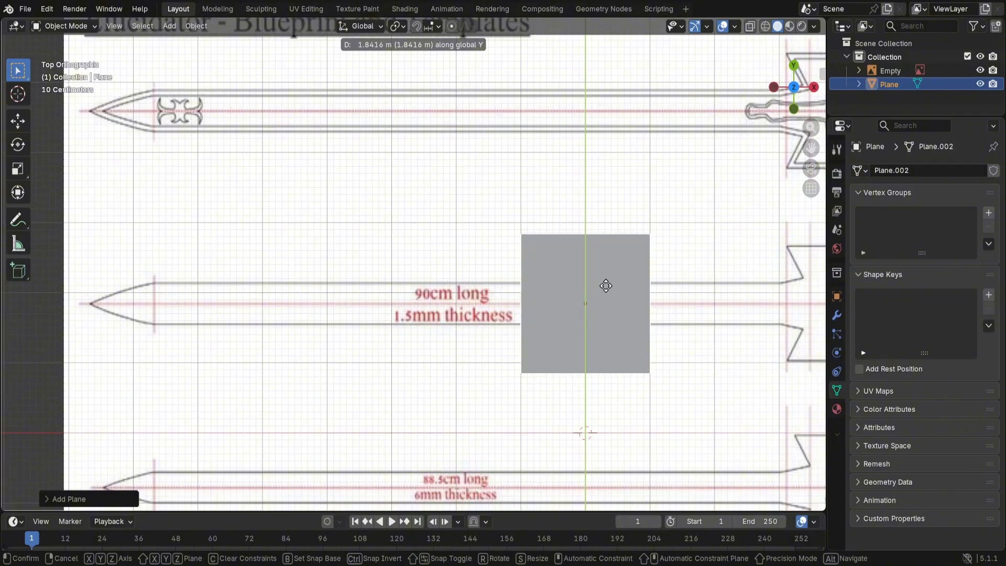
{"action": "left_click", "coordinate": [606, 289]}
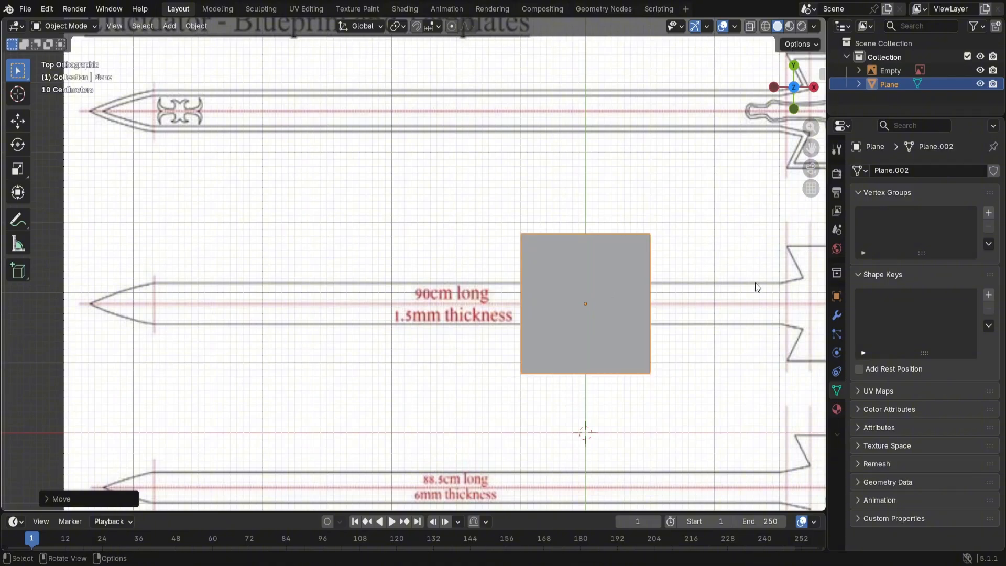
{"action": "key", "text": "s"}
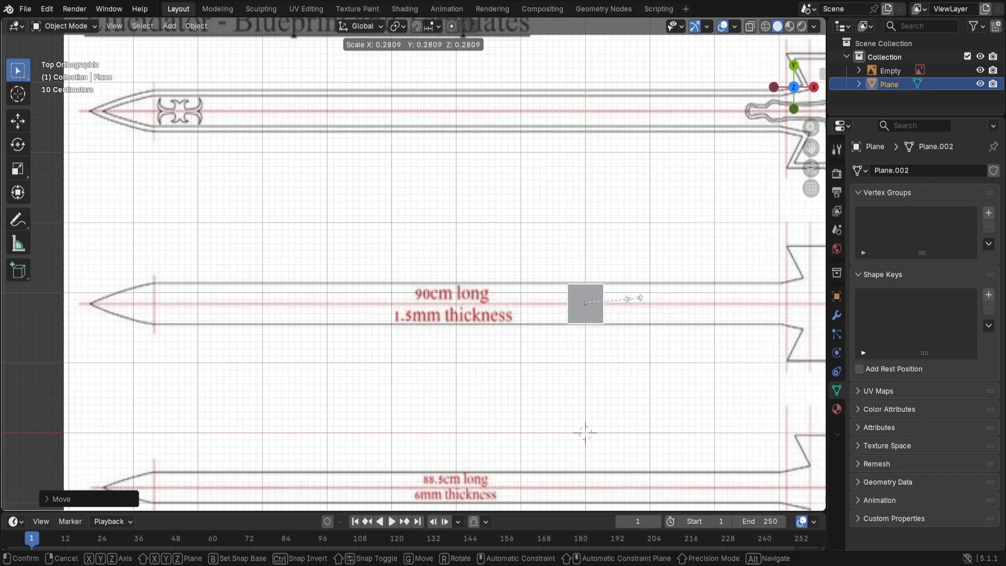
{"action": "left_click", "coordinate": [638, 303]}
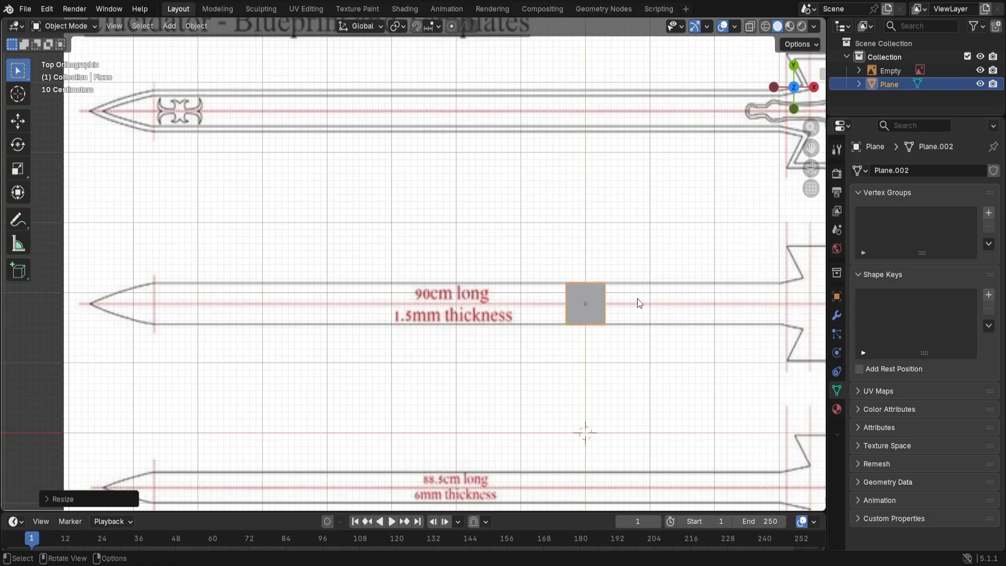
Step: Move the plane about 2 m along negative X to the blade's middle and stretch it along X until one end meets the line where the tip begins
{"action": "key", "text": "g"}
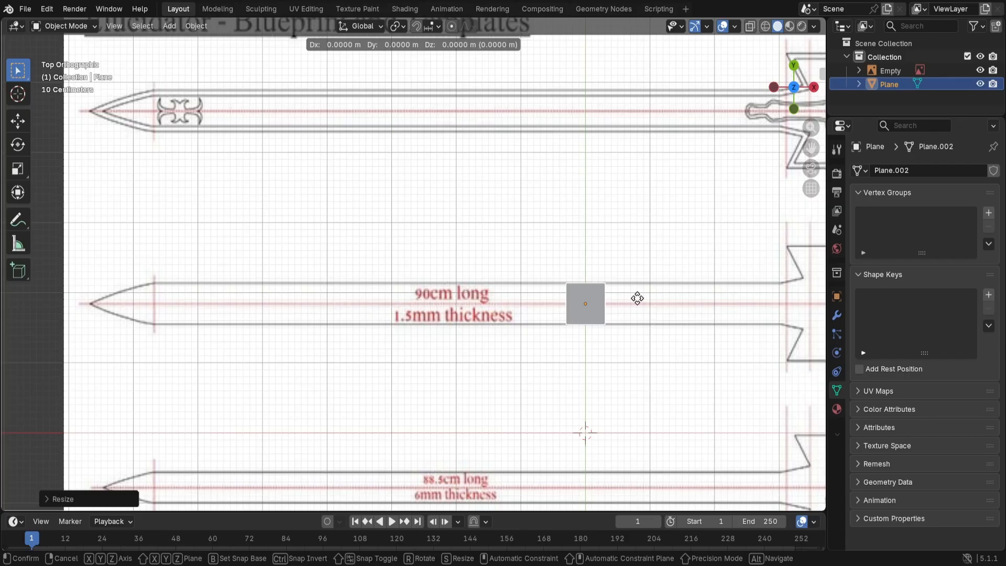
{"action": "key", "text": "x"}
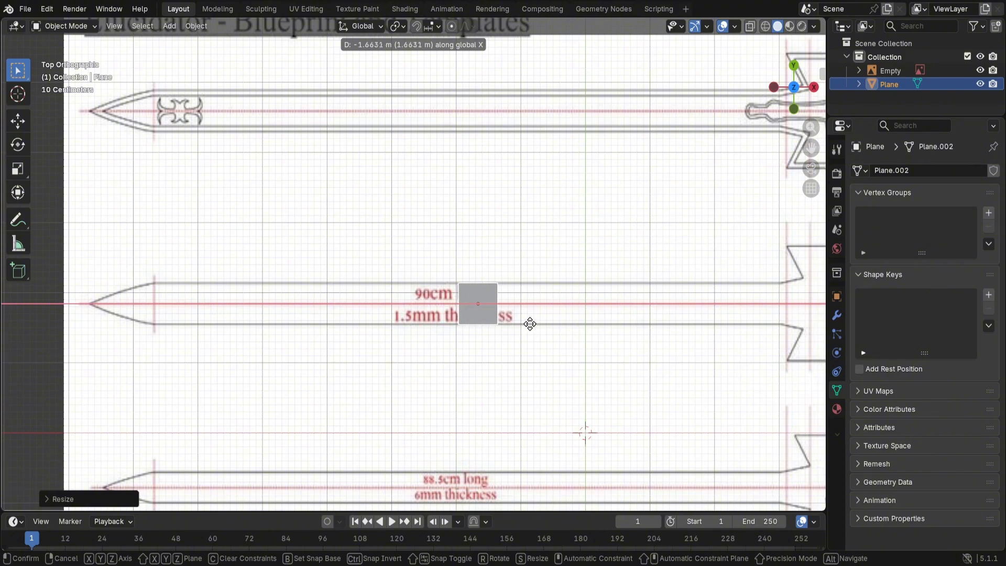
{"action": "left_click", "coordinate": [507, 327]}
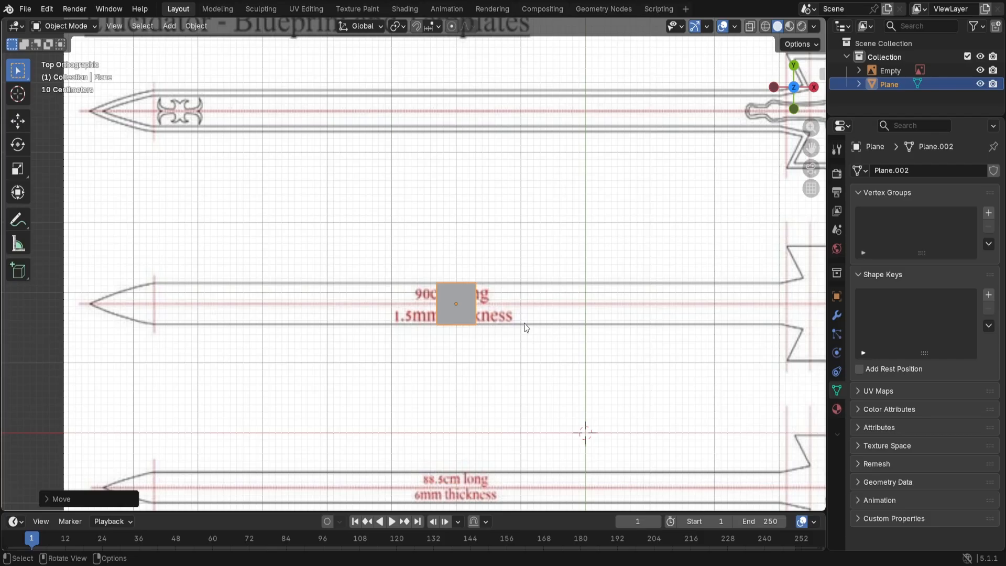
{"action": "key", "text": "s"}
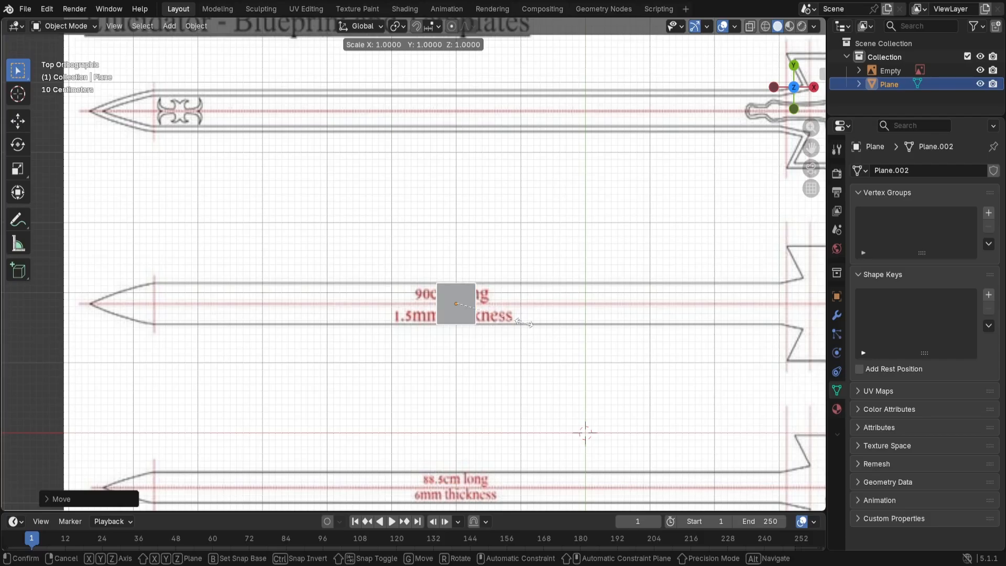
{"action": "key", "text": "x"}
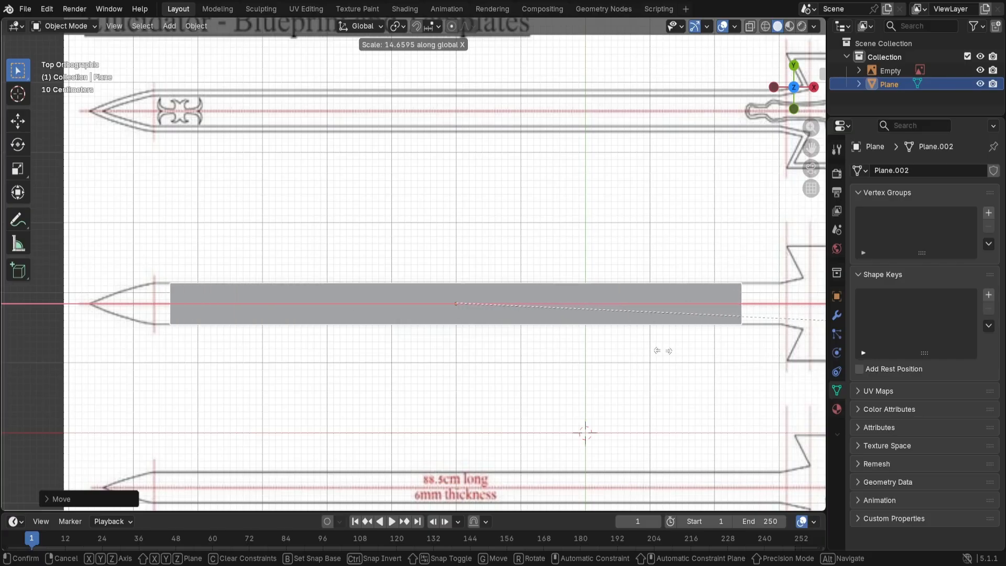
{"action": "left_click", "coordinate": [718, 351]}
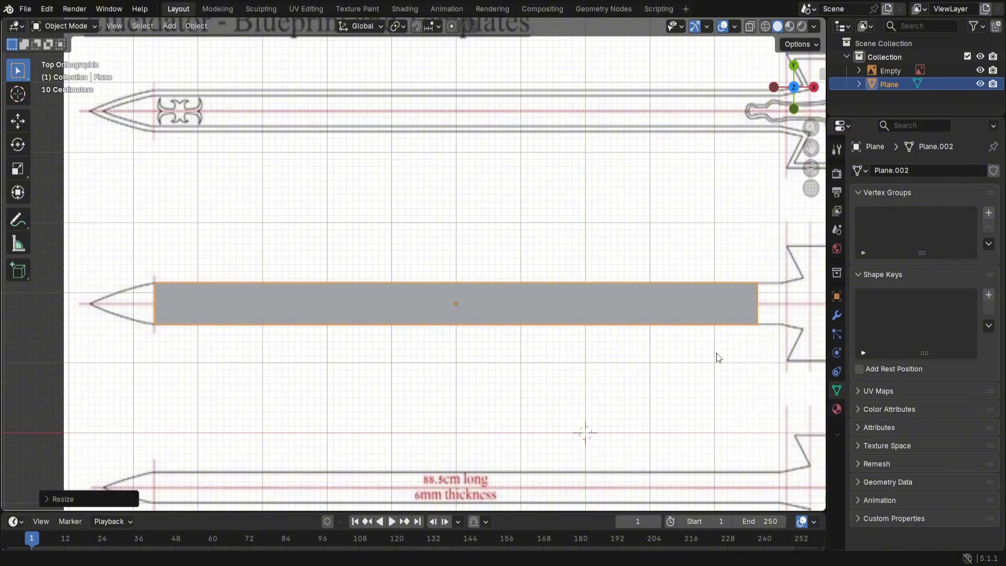
Step: Shift the plane about 0.17 m along X and scale it about 1.035 along X to span the blade's full straight section
{"action": "key", "text": "g"}
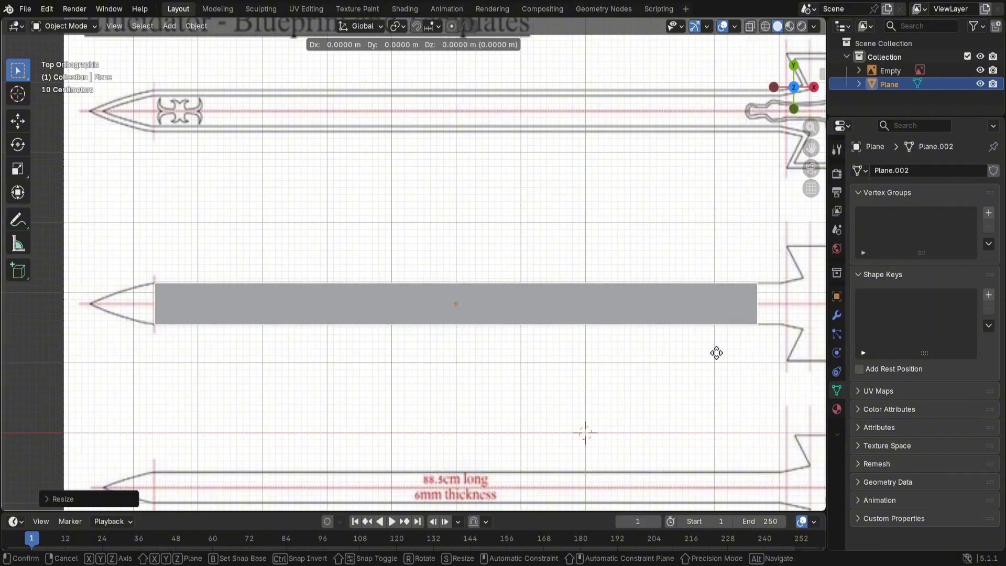
{"action": "key", "text": "x"}
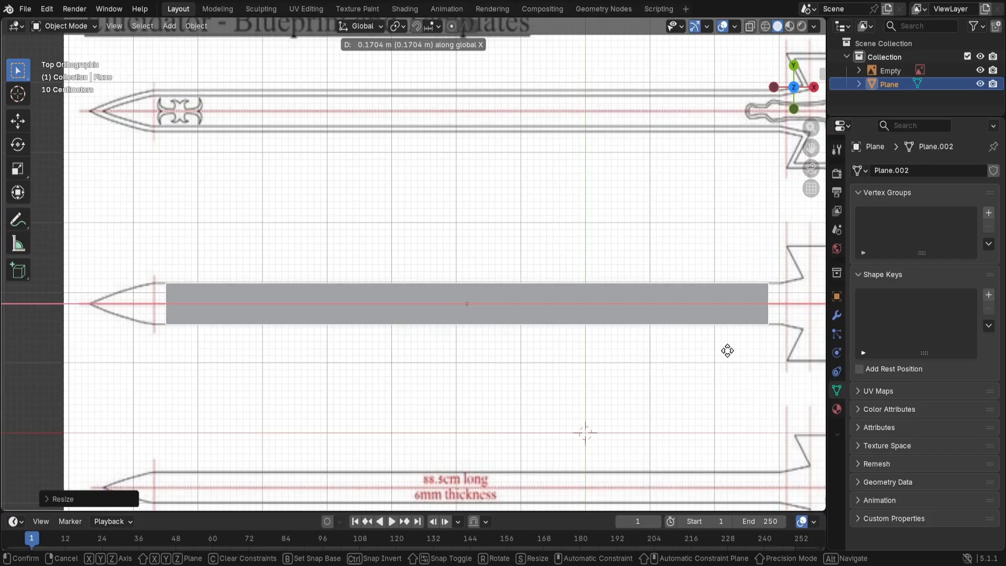
{"action": "left_click", "coordinate": [726, 350]}
{"action": "key", "text": "s"}
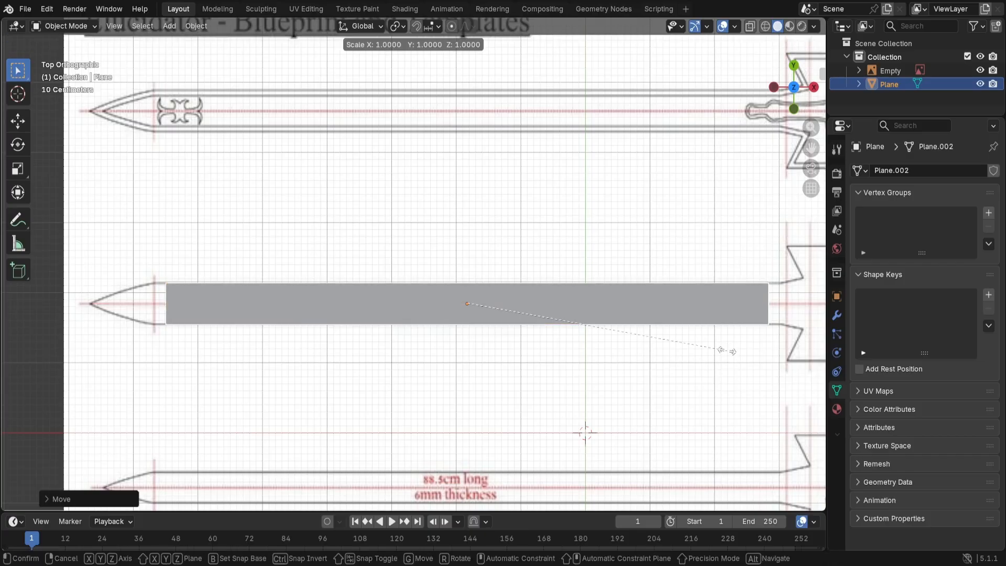
{"action": "key", "text": "x"}
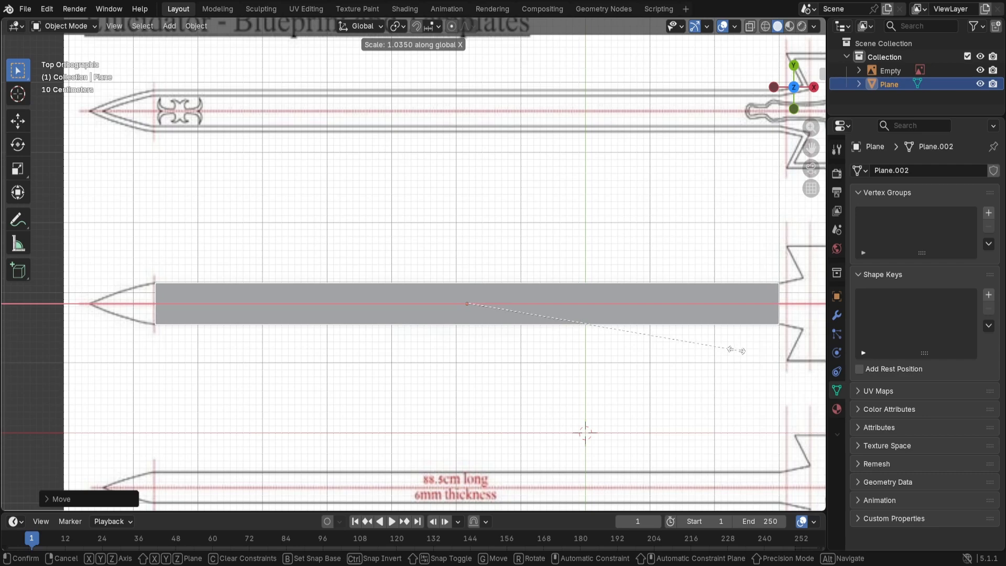
{"action": "left_click", "coordinate": [736, 350]}
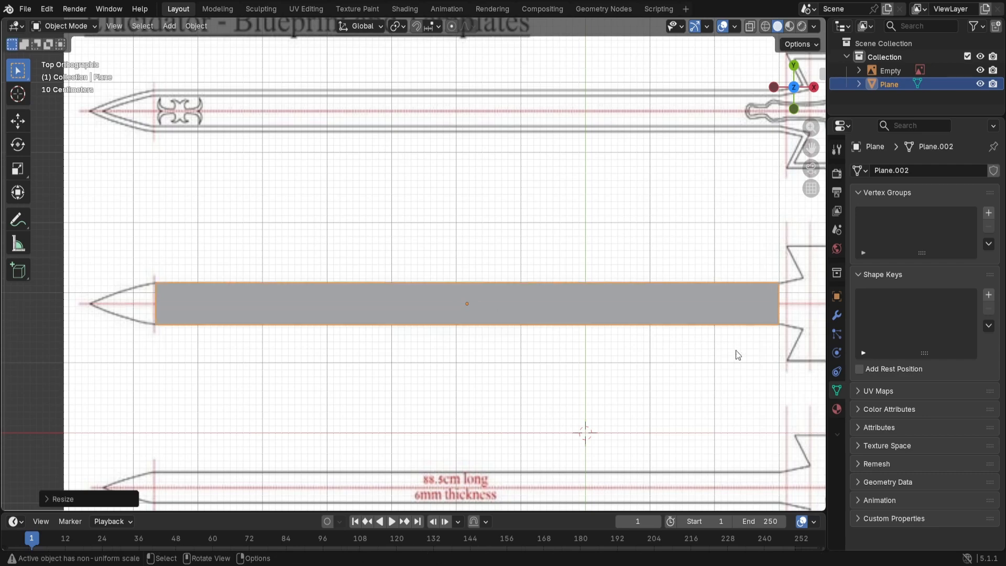
Step: Zoom in on the 90 cm blade's tip and open the plane's mesh in Edit Mode
{"action": "left_click", "coordinate": [152, 175]}
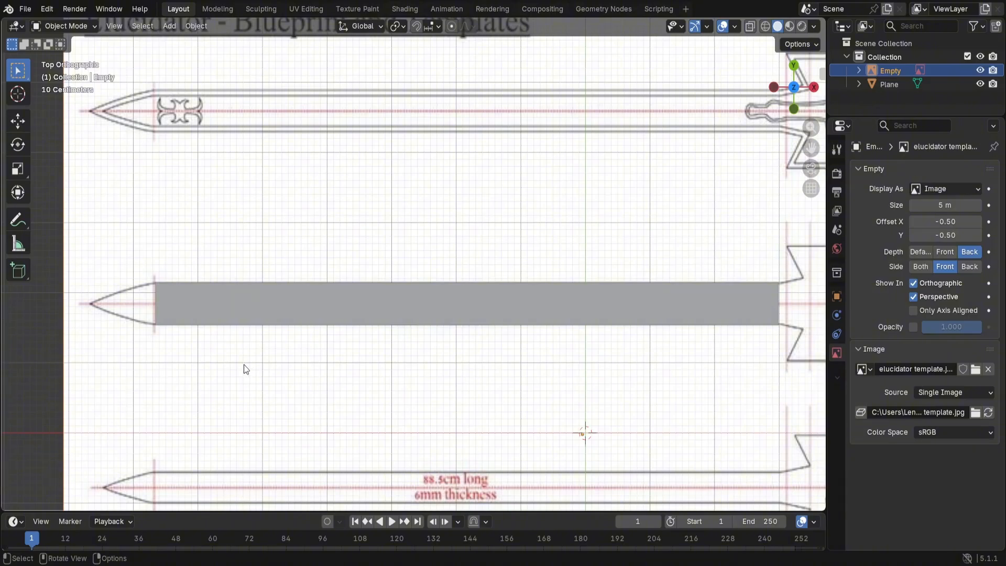
{"action": "middle_click_drag", "start_coordinate": [168, 369], "coordinate": [504, 338], "text": "shift"}
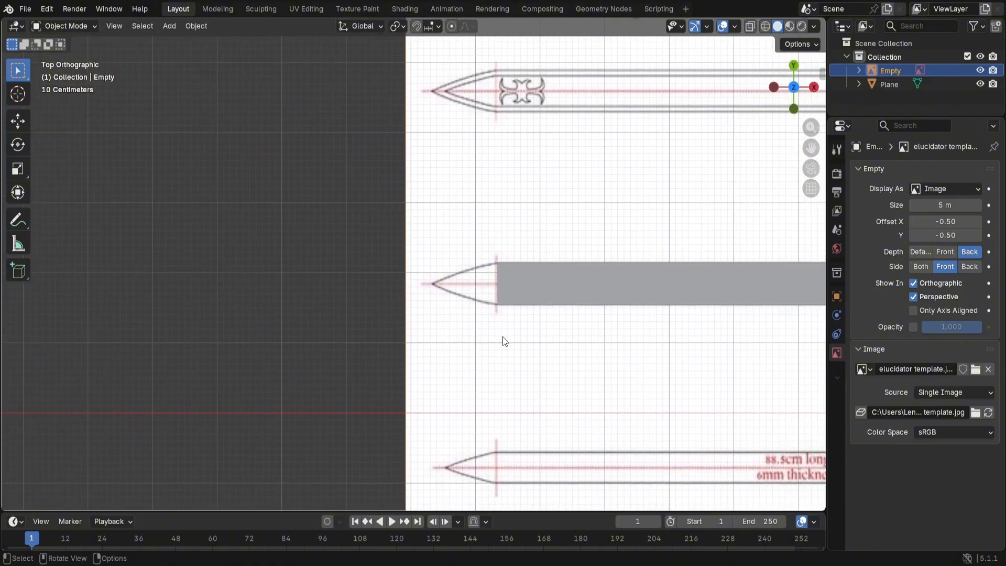
{"action": "scroll", "coordinate": [503, 340], "scroll_direction": "up", "scroll_amount": 6}
{"action": "middle_click_drag", "start_coordinate": [533, 424], "coordinate": [379, 327], "text": "shift"}
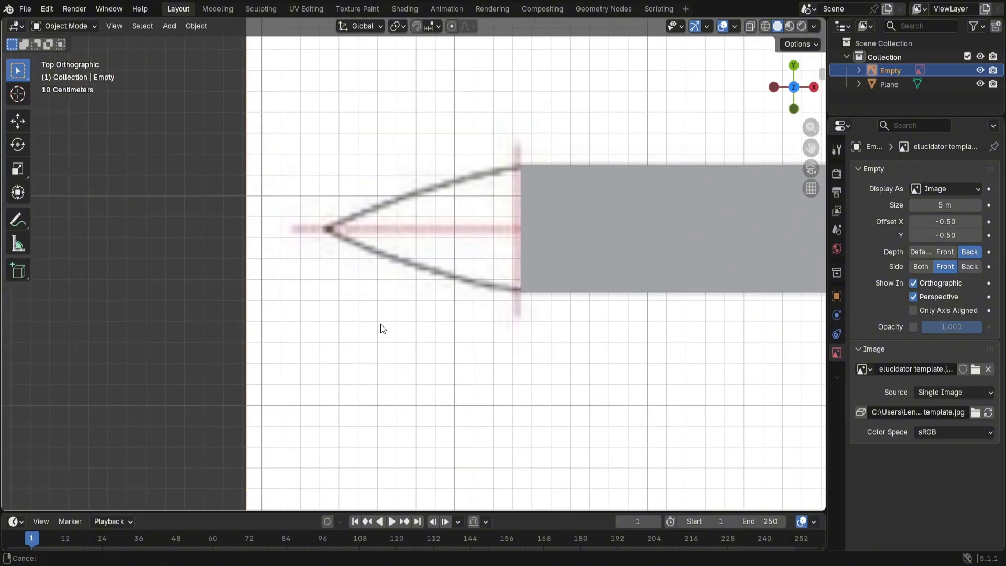
{"action": "left_click", "coordinate": [578, 230]}
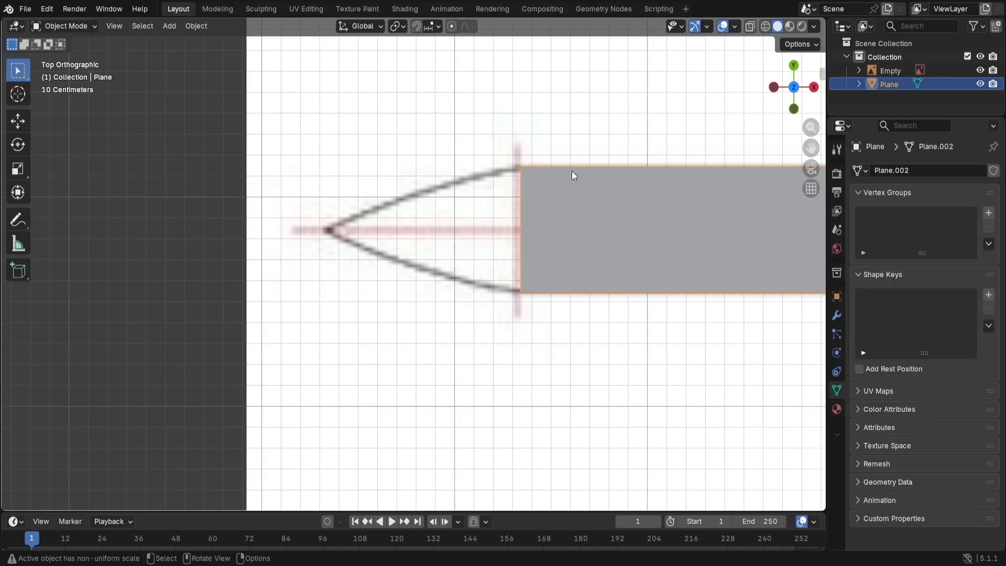
{"action": "key", "text": "Tab"}
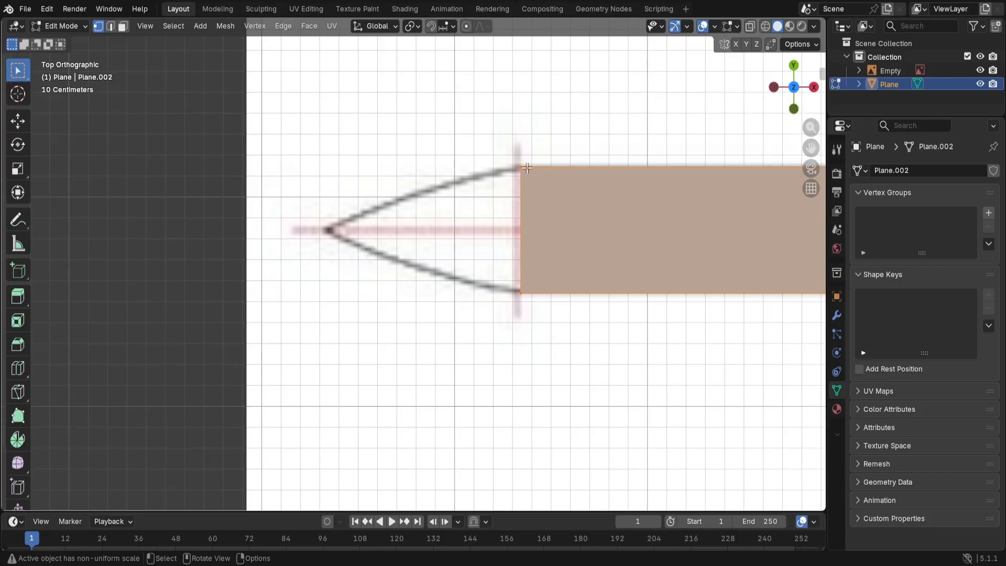
Step: Extrude the plane's tip-side edge about 0.37 m along negative X and scale it down to the blueprint's tip outline
{"action": "left_click", "coordinate": [558, 128]}
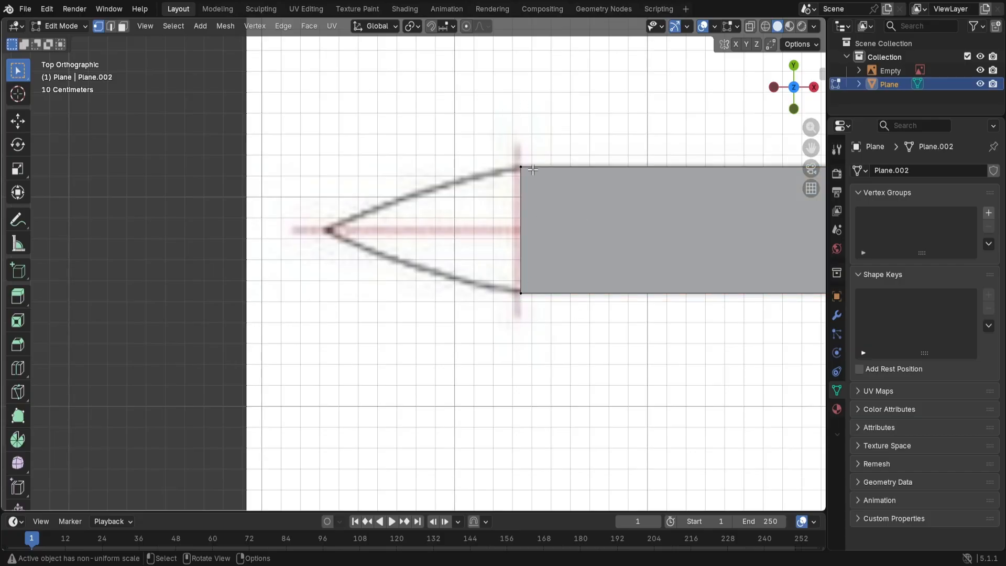
{"action": "left_click", "coordinate": [629, 161]}
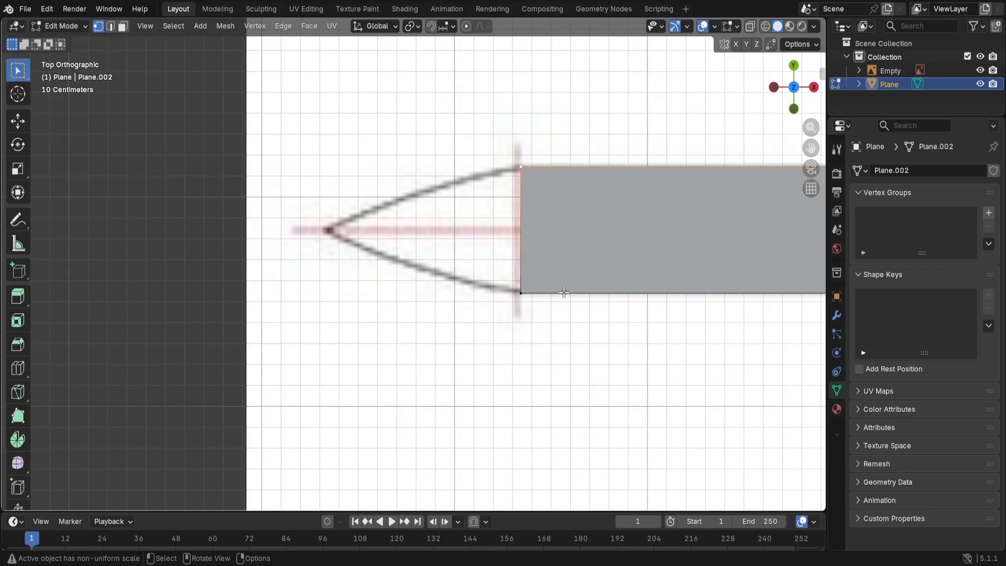
{"action": "key", "text": "shift"}
{"action": "left_click", "coordinate": [518, 291], "text": "shift"}
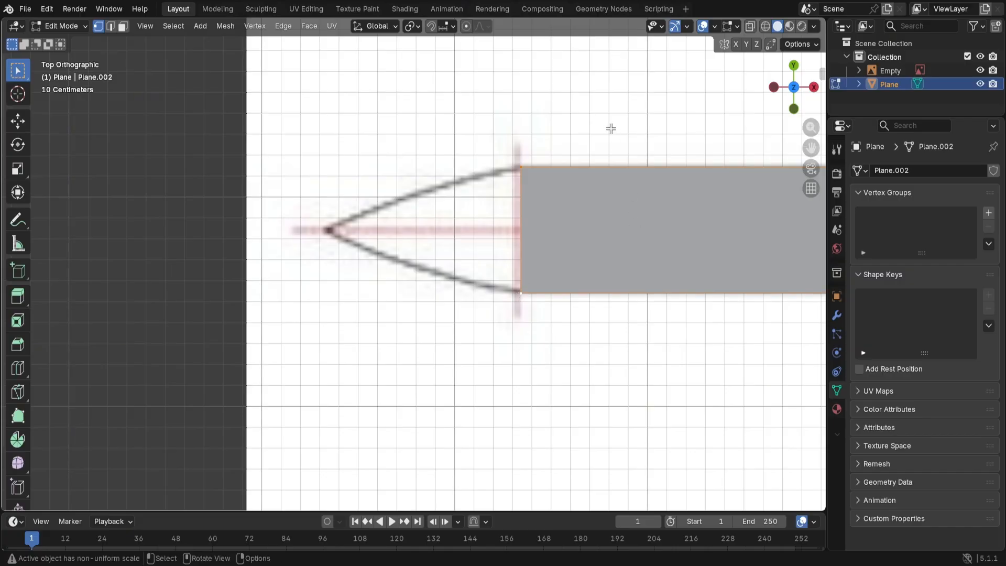
{"action": "key", "text": "g"}
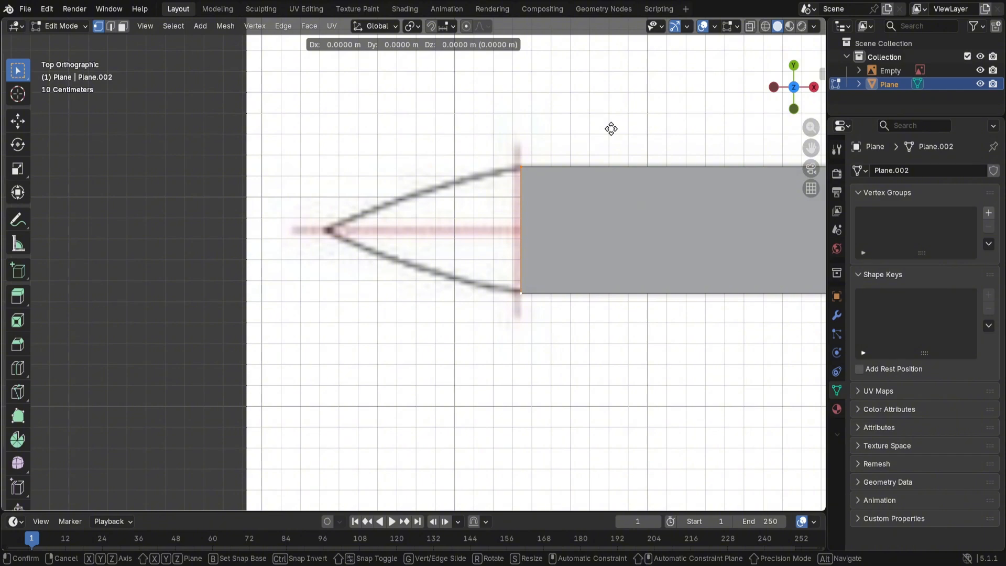
{"action": "key", "text": "x"}
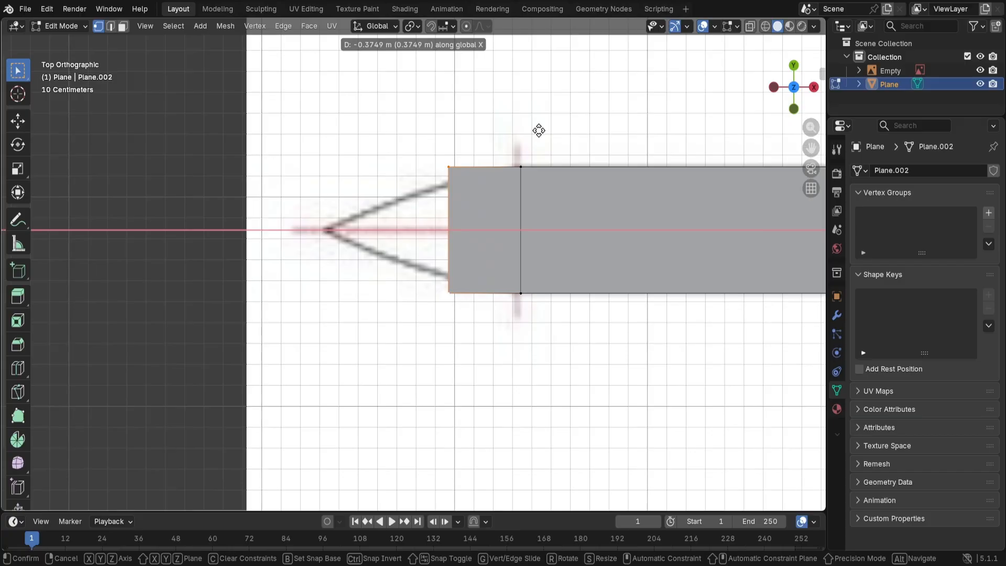
{"action": "left_click", "coordinate": [538, 130]}
{"action": "key", "text": "s"}
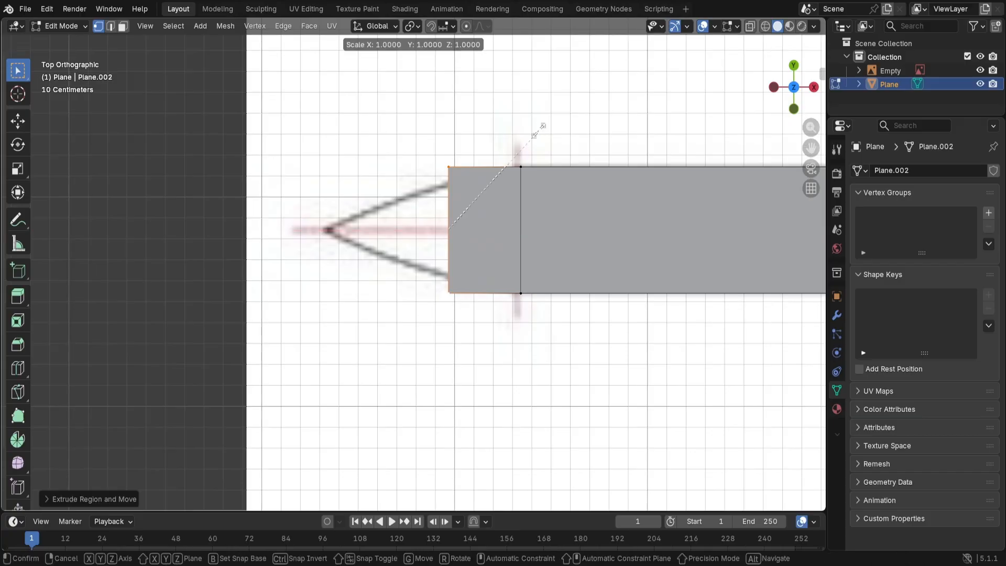
{"action": "left_click", "coordinate": [512, 157]}
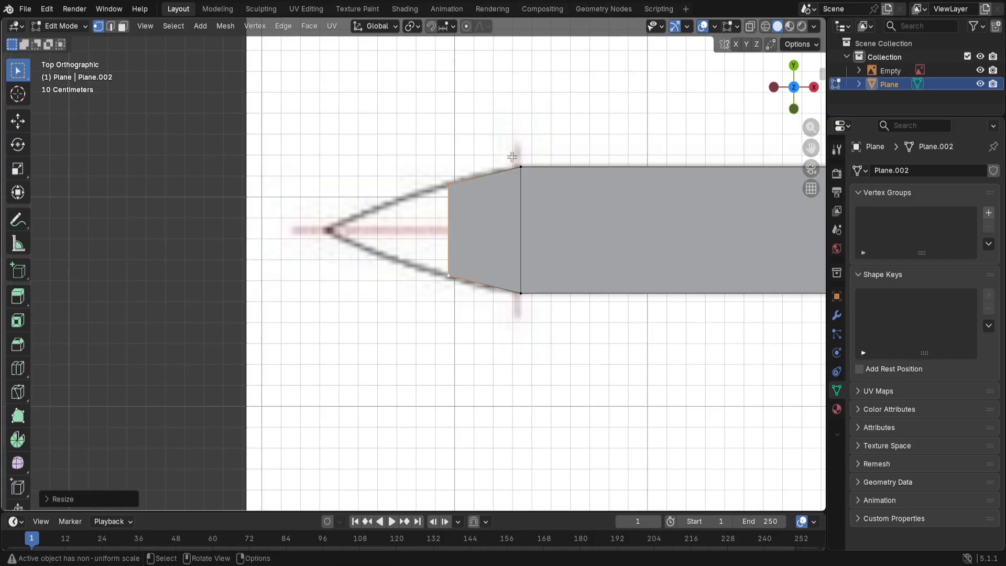
Step: Extrude the new end edge another 0.28 m or so along negative X and scale it to about 0.61 to follow the tip curve
{"action": "key", "text": "g"}
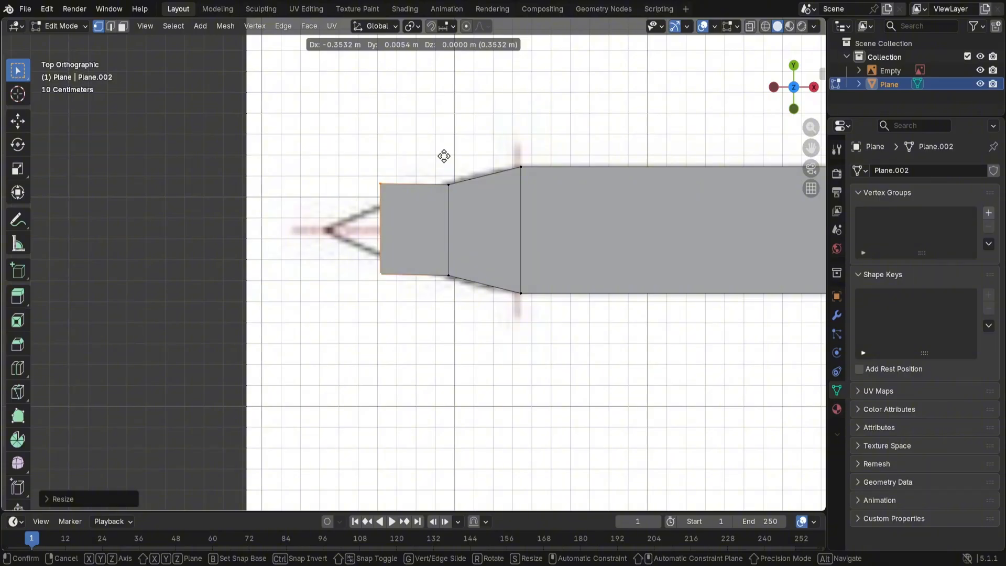
{"action": "key", "text": "x"}
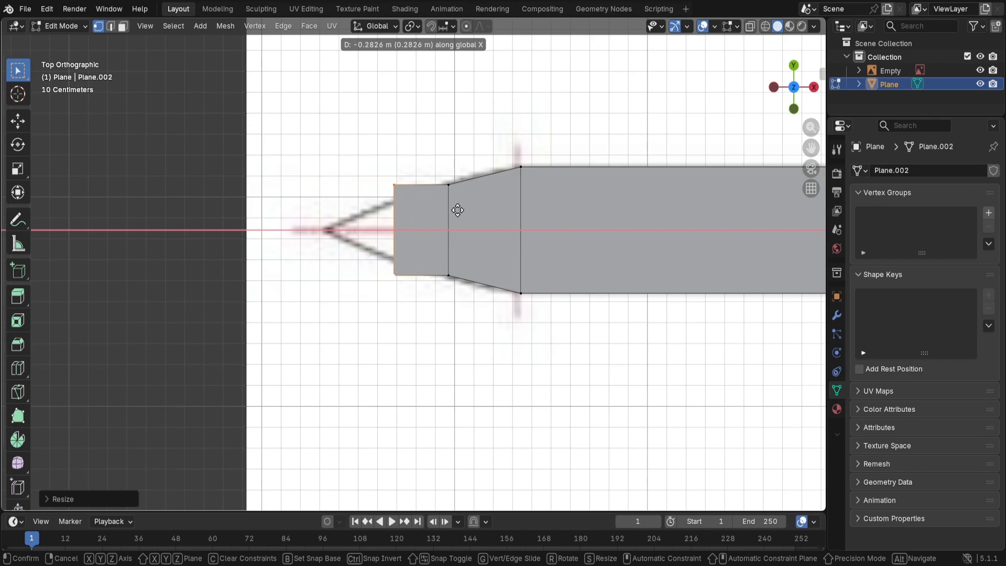
{"action": "left_click", "coordinate": [457, 210]}
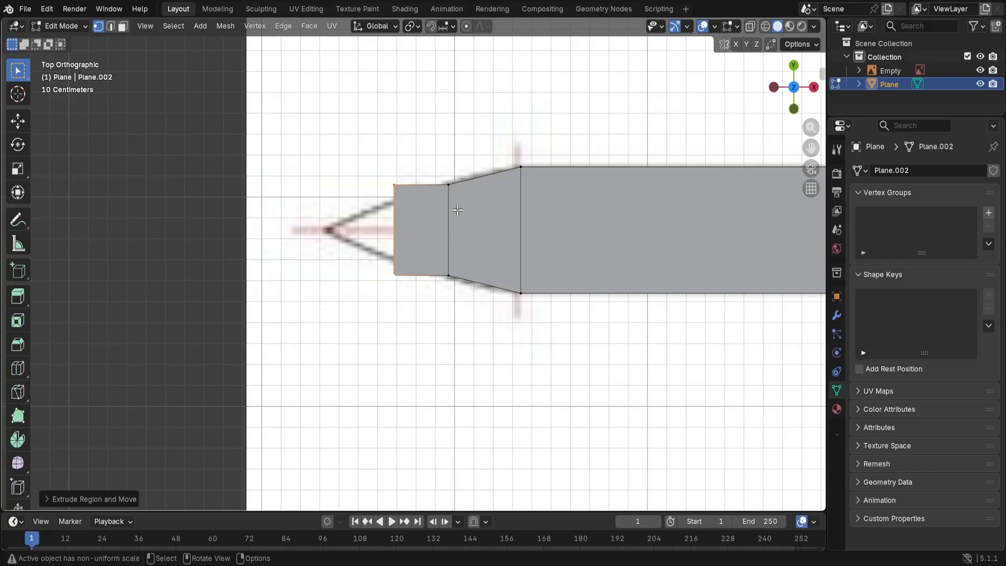
{"action": "key", "text": "s"}
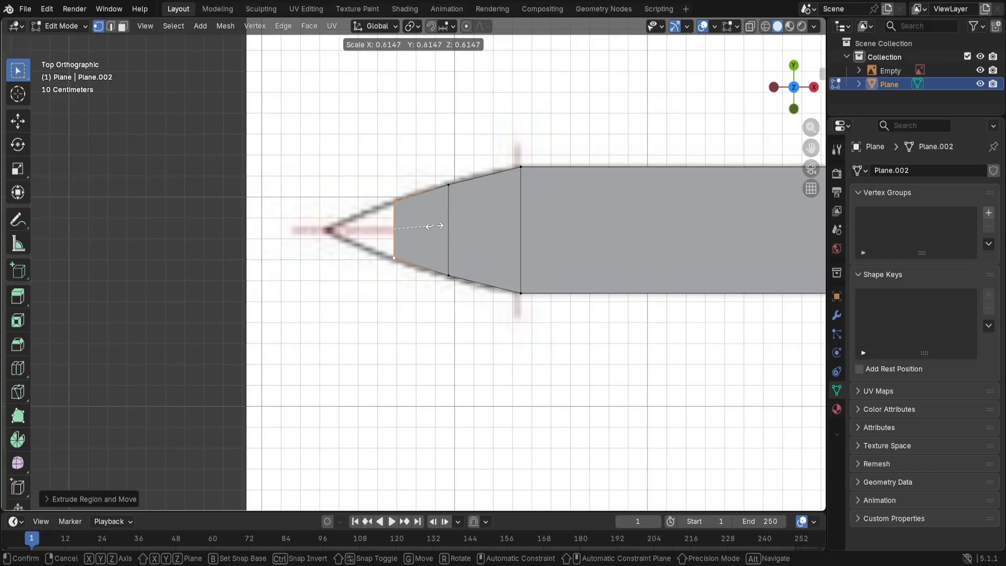
{"action": "left_click", "coordinate": [434, 225]}
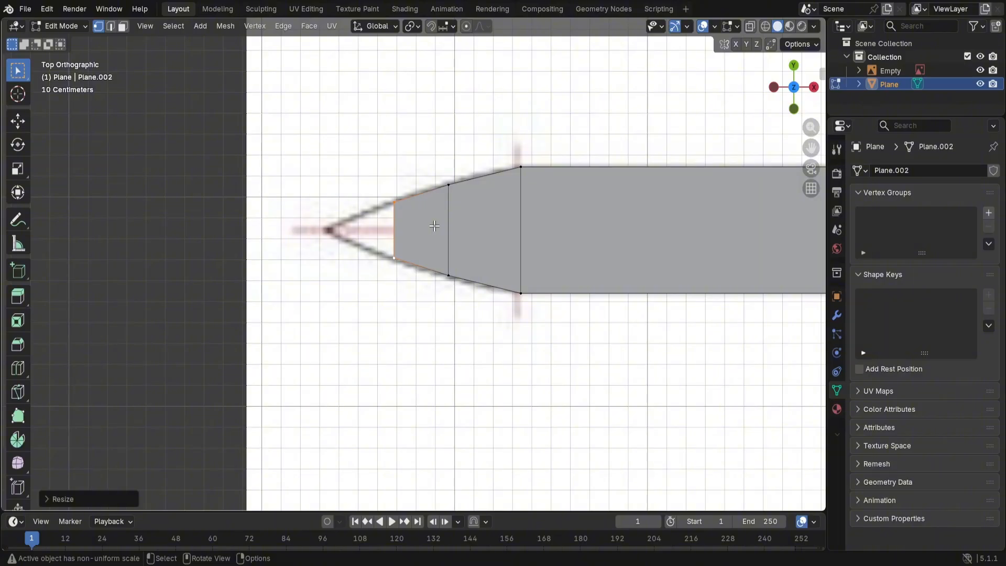
Step: Extrude the end edge along negative X up to the blade's point and scale it down to a very short edge
{"action": "key", "text": "g"}
{"action": "key", "text": "x"}
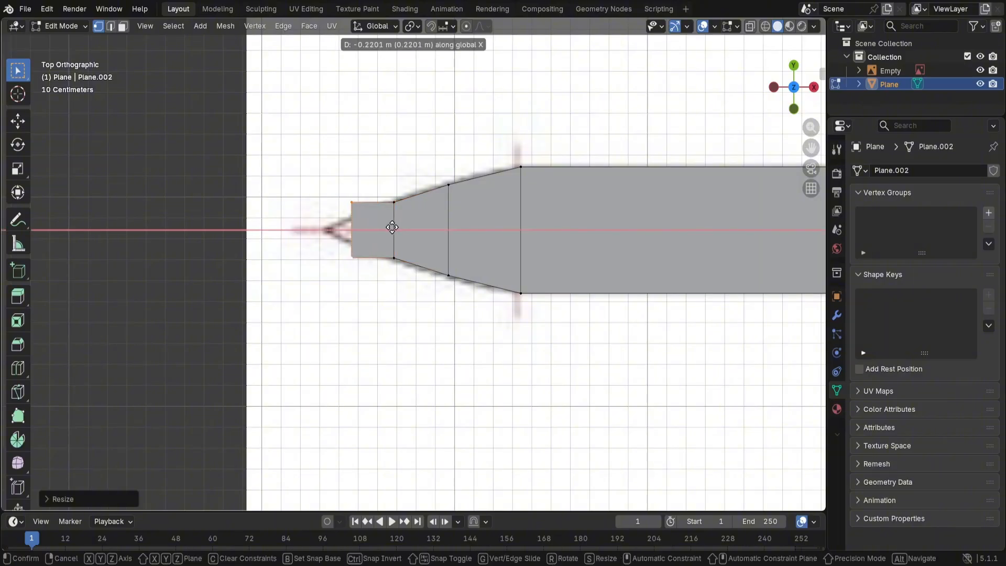
{"action": "left_click", "coordinate": [363, 228]}
{"action": "key", "text": "s"}
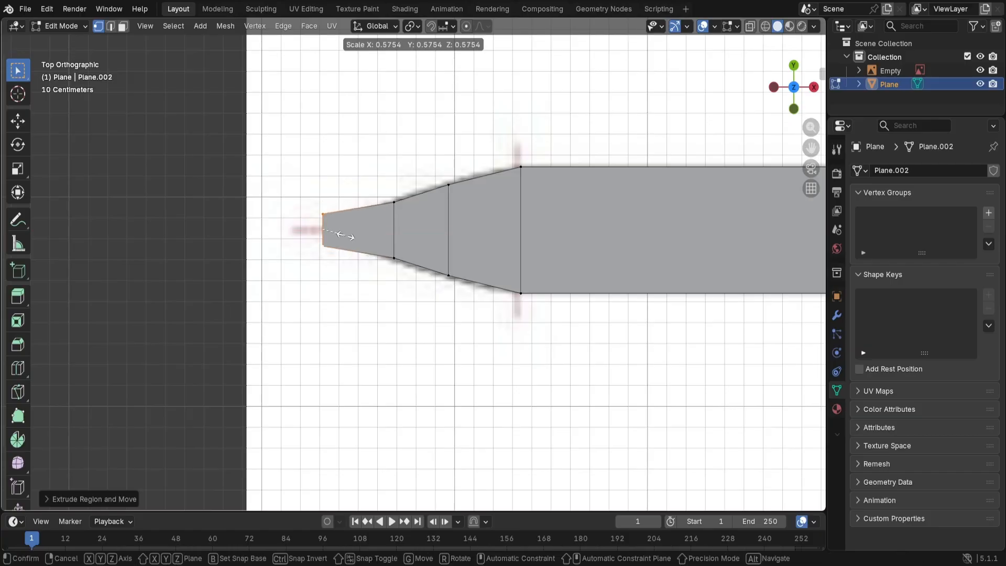
{"action": "left_click", "coordinate": [326, 234]}
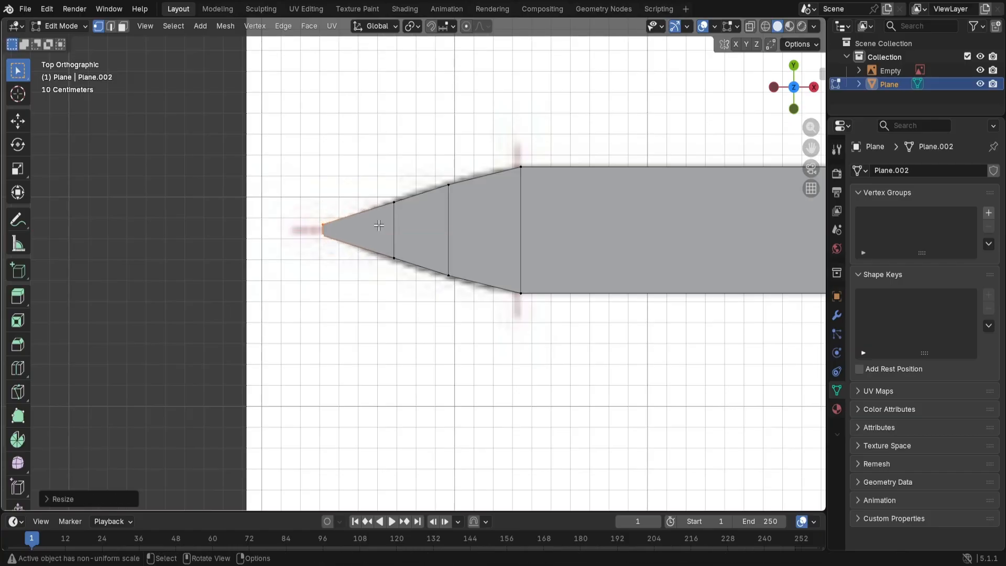
Step: Merge the two end vertices at their center to form the blade's sharp point
{"action": "left_click", "coordinate": [334, 199]}
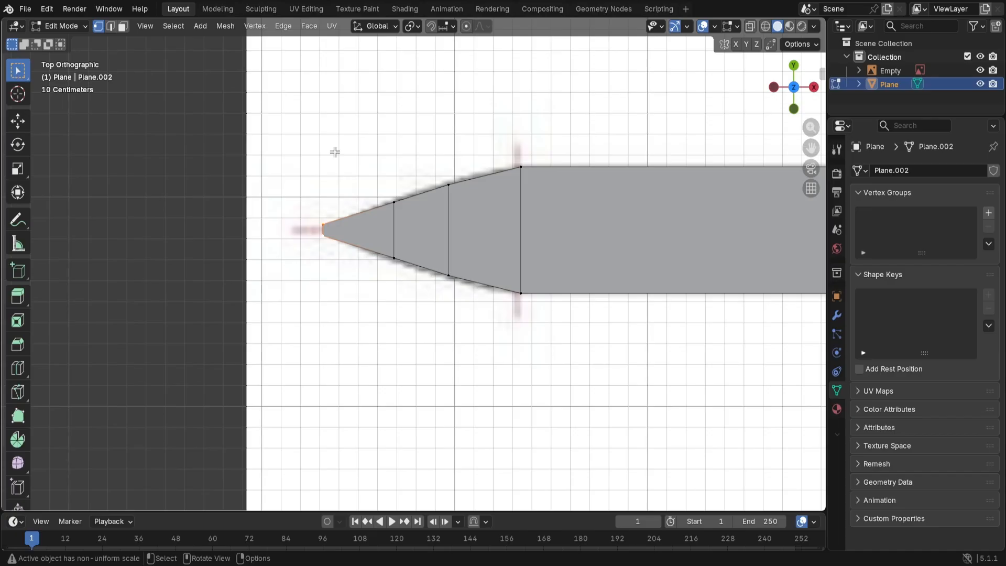
{"action": "key", "text": "m"}
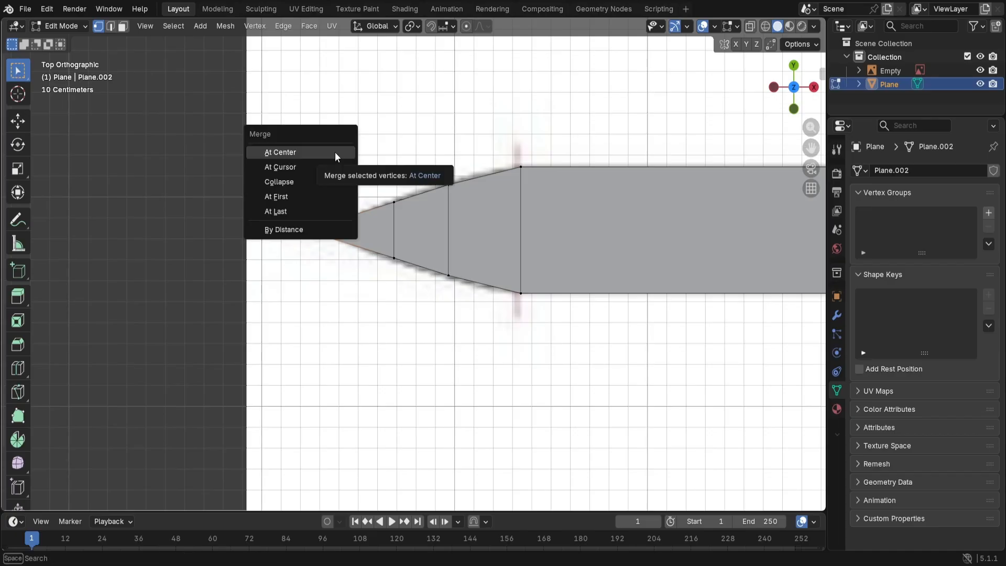
{"action": "left_click", "coordinate": [306, 150]}
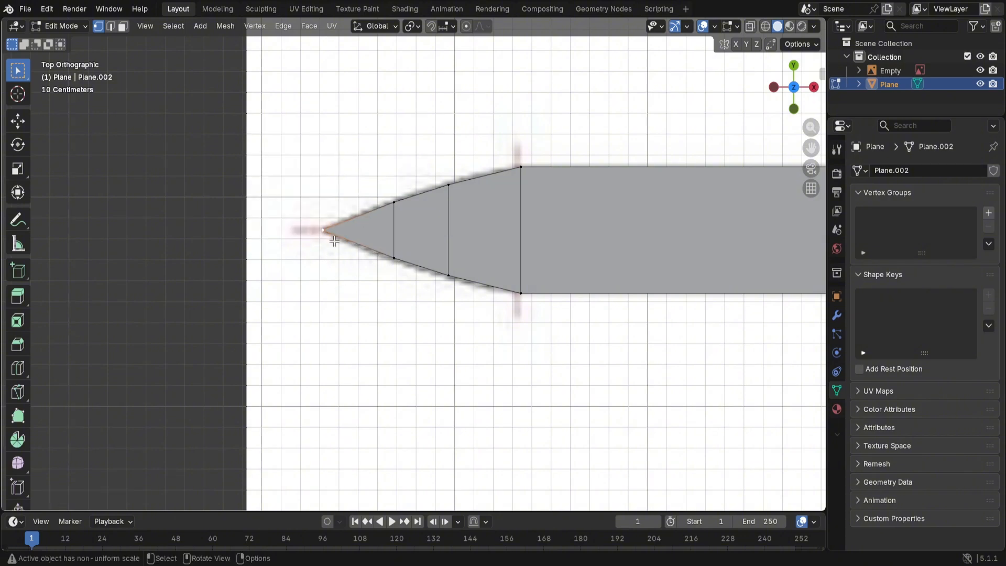
{"action": "left_click", "coordinate": [395, 202]}
{"action": "scroll", "coordinate": [513, 183], "scroll_direction": "down", "scroll_amount": 4}
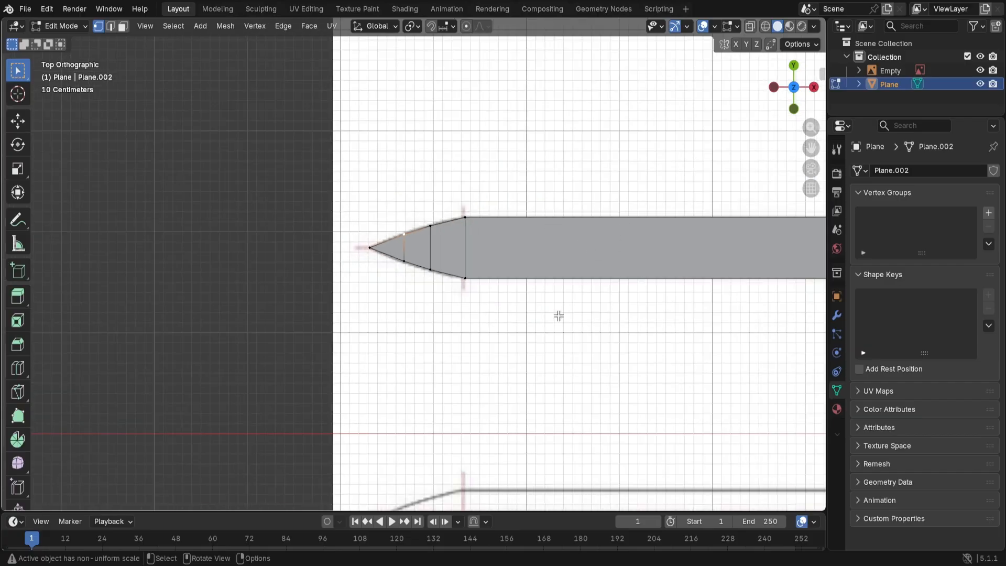
Step: Extrude the blade's guard-side end edge about 0.22 m along X and scale it up slightly to the blueprint's flaring outline
{"action": "middle_click_drag", "start_coordinate": [653, 323], "coordinate": [146, 308], "text": "shift"}
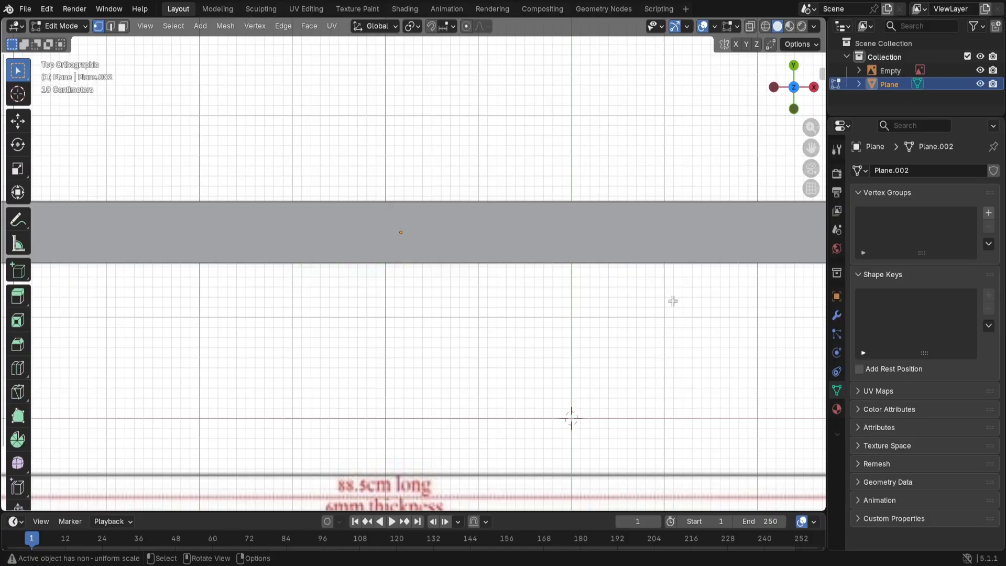
{"action": "middle_click_drag", "start_coordinate": [709, 299], "coordinate": [220, 361], "text": "shift"}
{"action": "scroll", "coordinate": [325, 306], "scroll_direction": "up", "scroll_amount": 2}
{"action": "scroll", "coordinate": [391, 293], "scroll_direction": "down", "scroll_amount": 1}
{"action": "scroll", "coordinate": [391, 293], "scroll_direction": "up", "scroll_amount": 1}
{"action": "middle_click_drag", "start_coordinate": [526, 310], "coordinate": [567, 332], "text": "shift"}
{"action": "scroll", "coordinate": [538, 341], "scroll_direction": "up", "scroll_amount": 1}
{"action": "middle_click_drag", "start_coordinate": [532, 366], "coordinate": [543, 334], "text": "shift"}
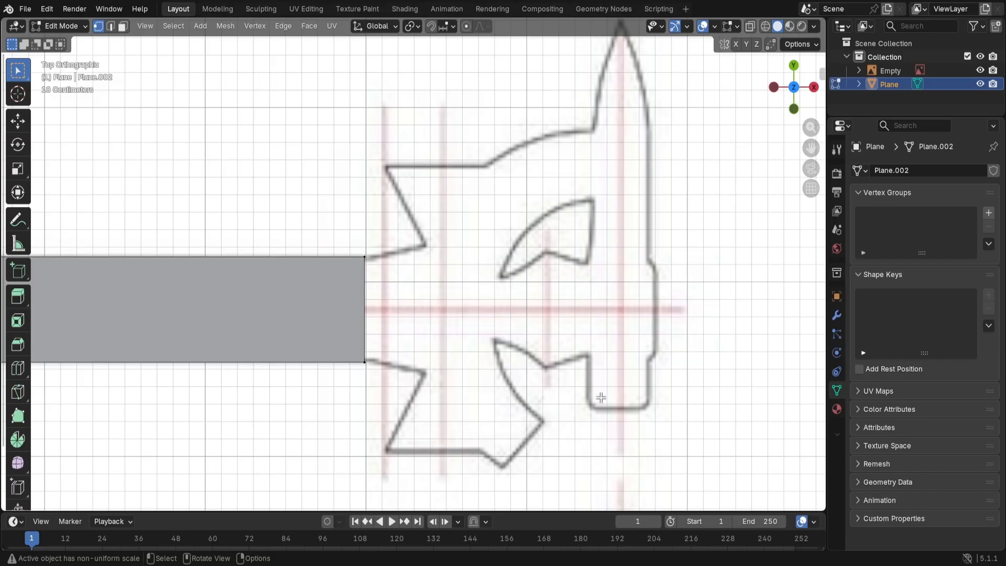
{"action": "left_click", "coordinate": [365, 256]}
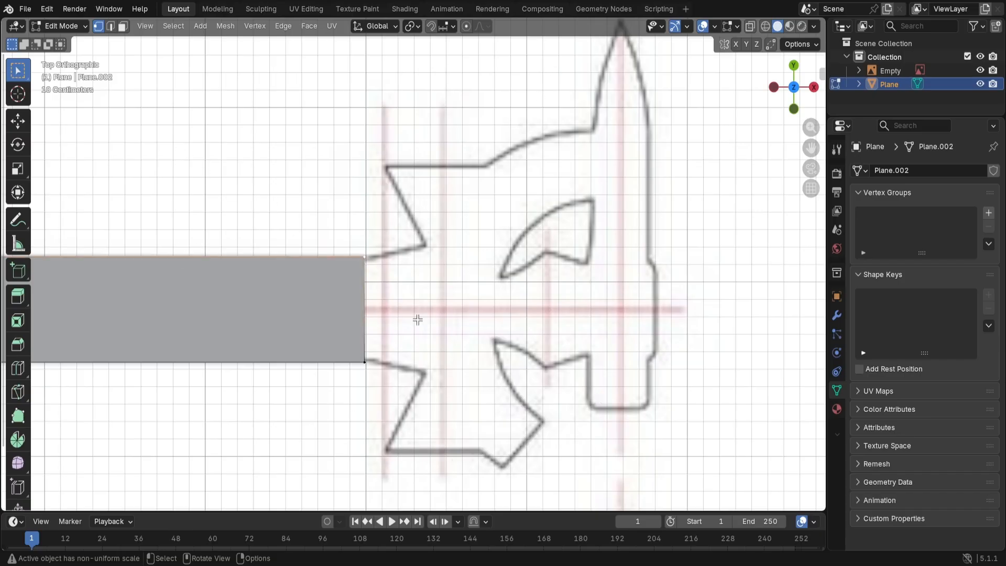
{"action": "left_click", "coordinate": [364, 362], "text": "shift"}
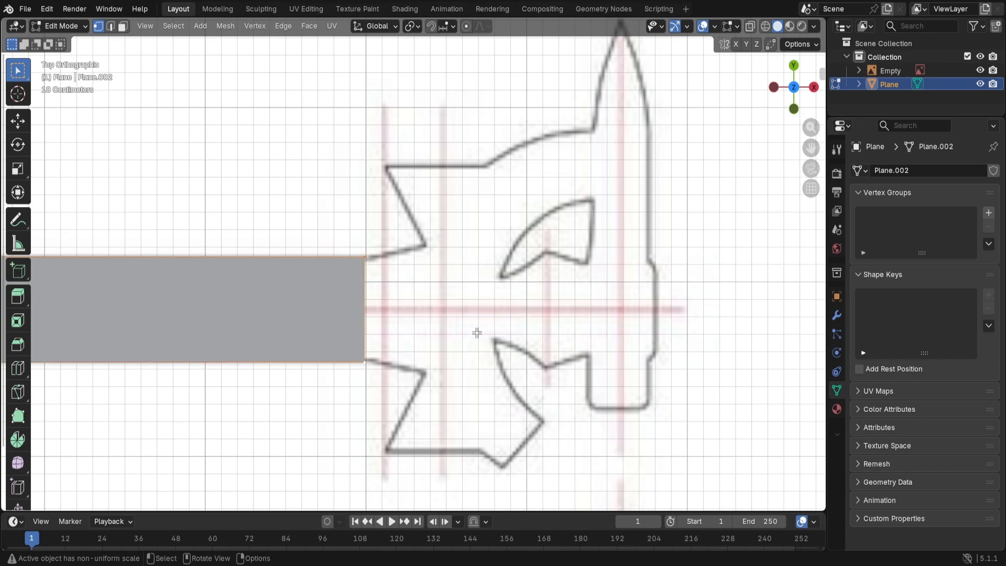
{"action": "key", "text": "g"}
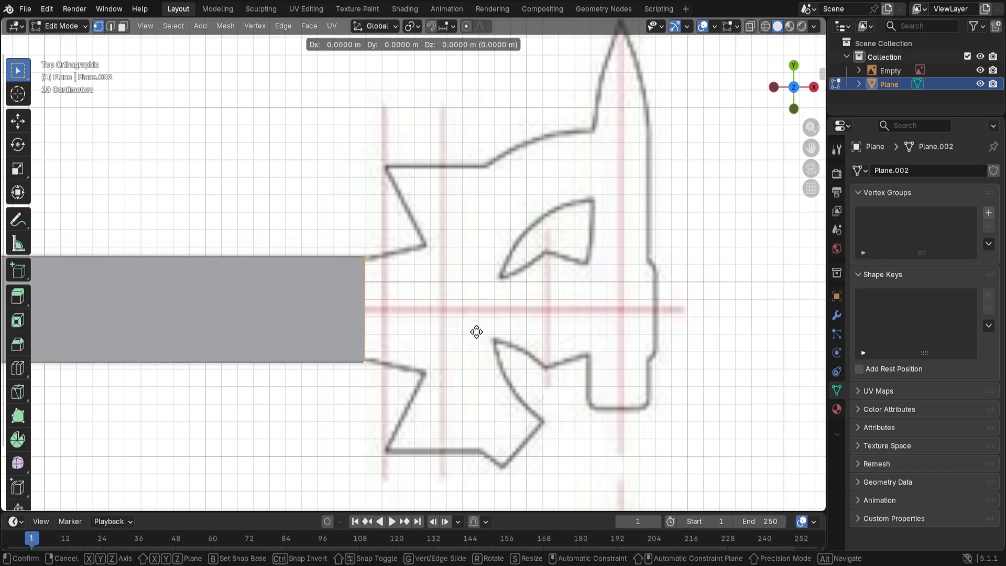
{"action": "key", "text": "x"}
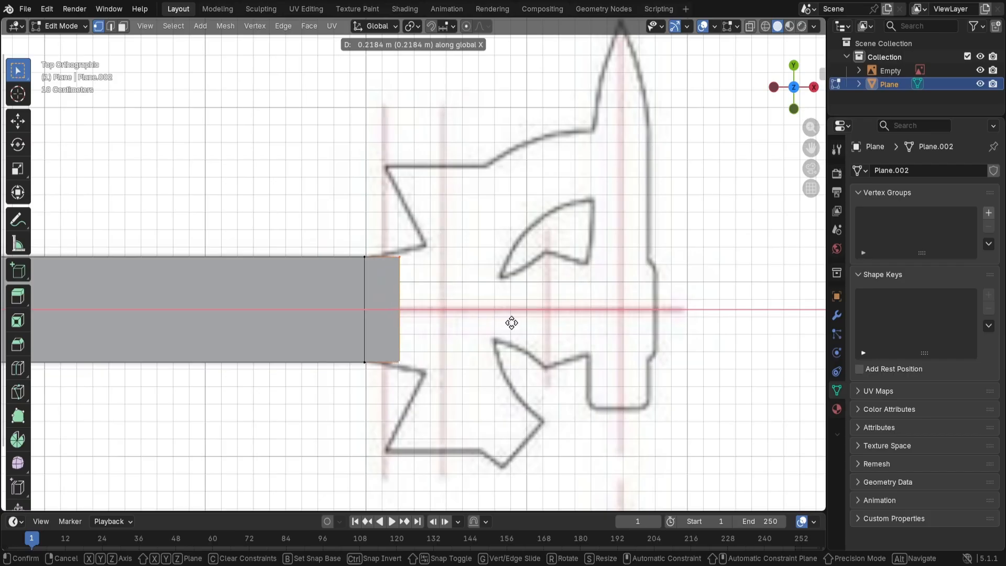
{"action": "left_click", "coordinate": [511, 322]}
{"action": "key", "text": "s"}
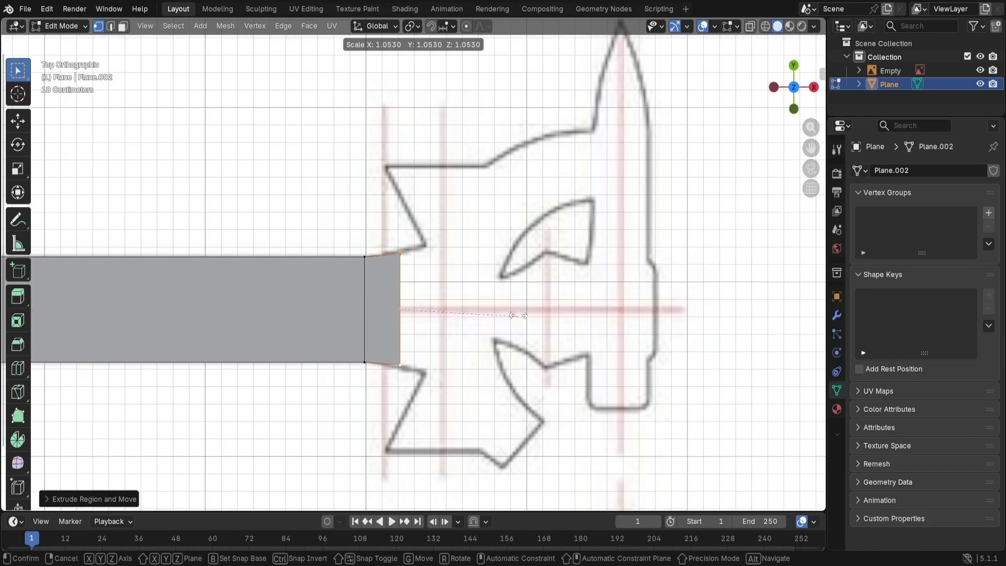
{"action": "left_click", "coordinate": [526, 309]}
Step: Extrude the end edge about 0.17 m along X to the inner notch corners and scale it to about 1.13
{"action": "key", "text": "g"}
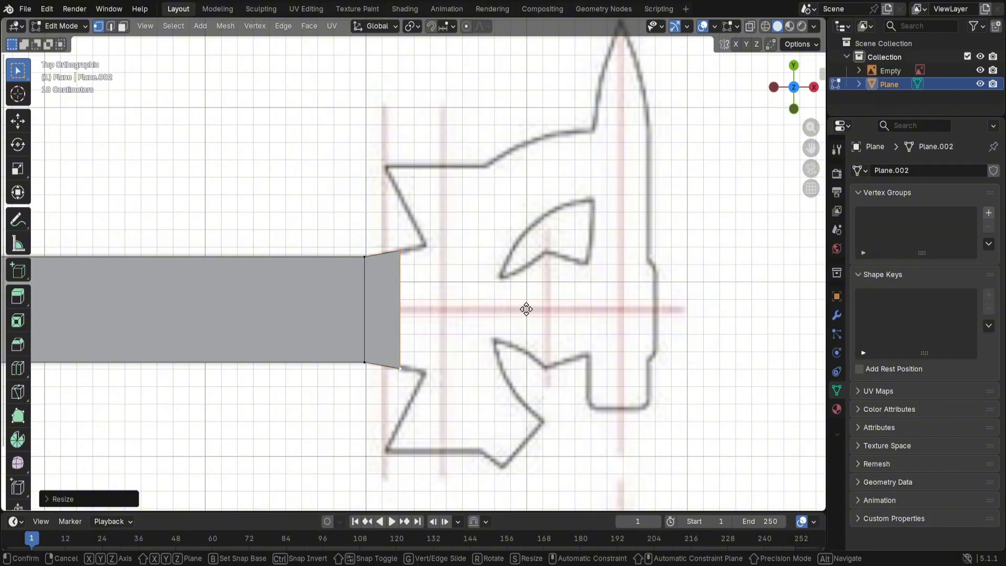
{"action": "key", "text": "x"}
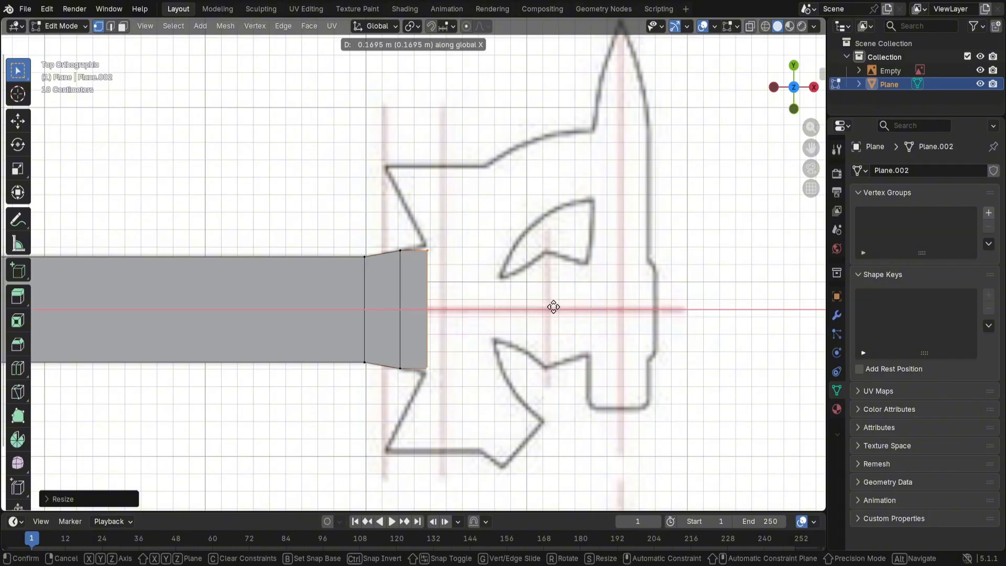
{"action": "left_click", "coordinate": [553, 307]}
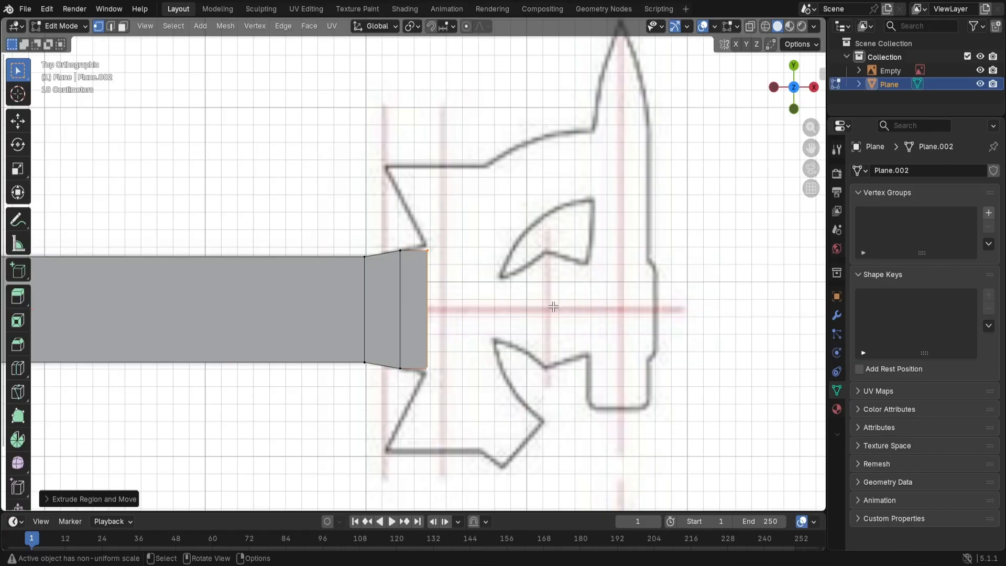
{"action": "key", "text": "s"}
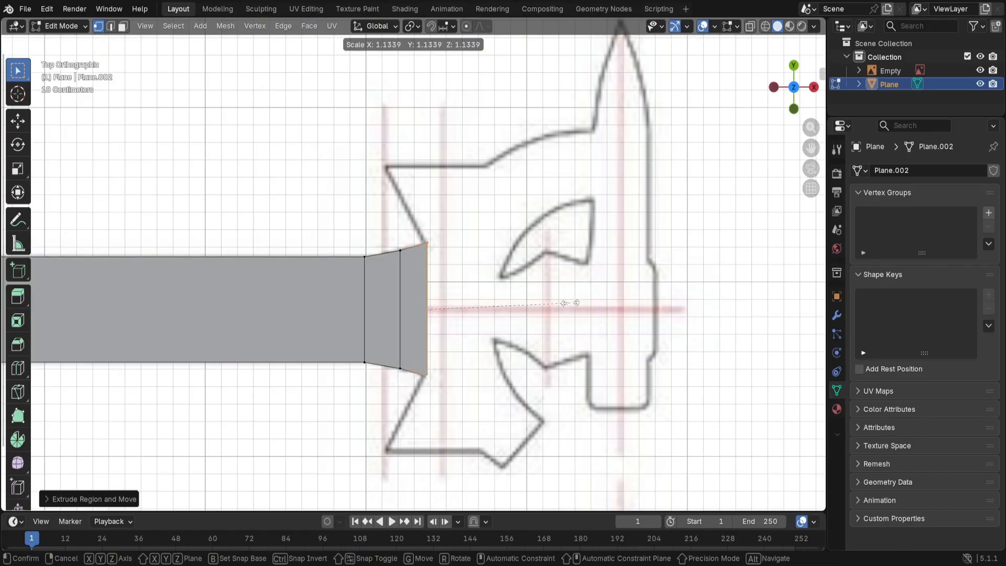
{"action": "left_click", "coordinate": [570, 303]}
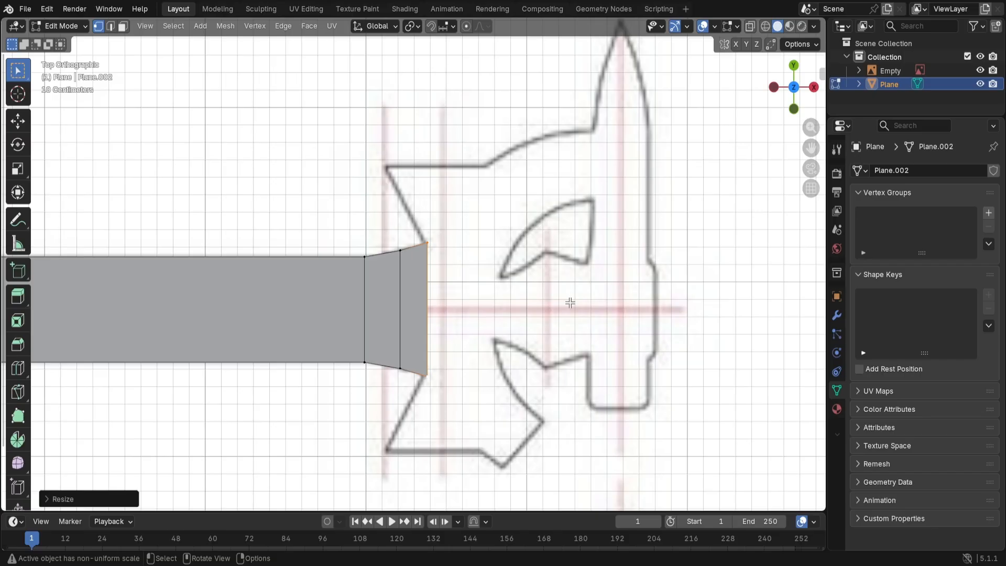
Step: Extrude the end edge about 0.43 m along X and scale it down to the narrow neck between the guard's two cutouts
{"action": "key", "text": "g"}
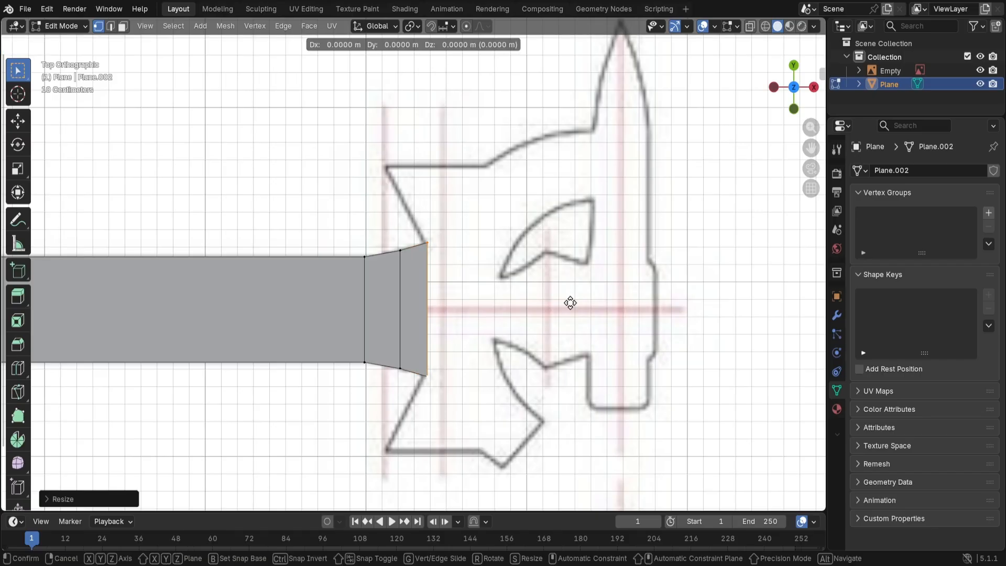
{"action": "key", "text": "x"}
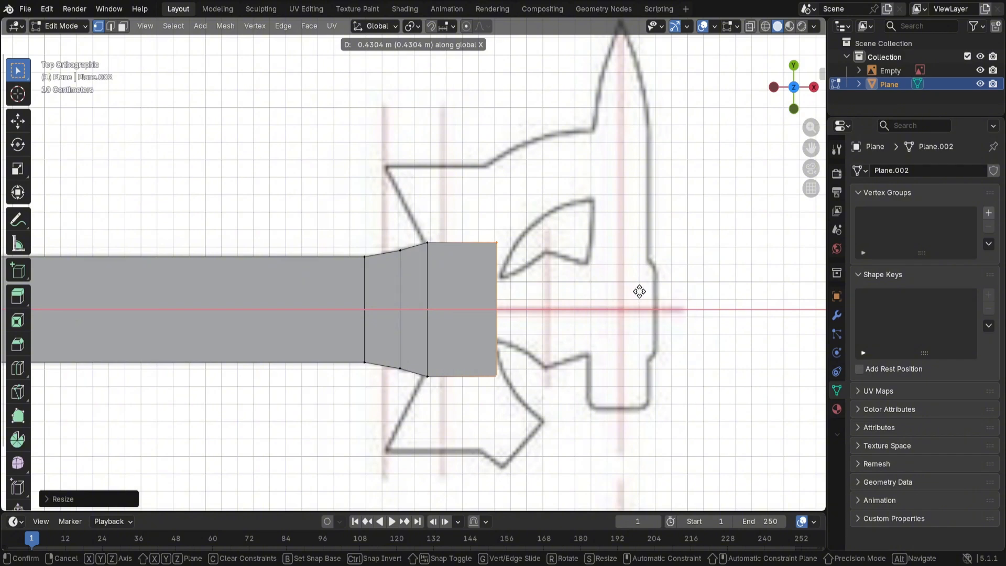
{"action": "left_click", "coordinate": [640, 291]}
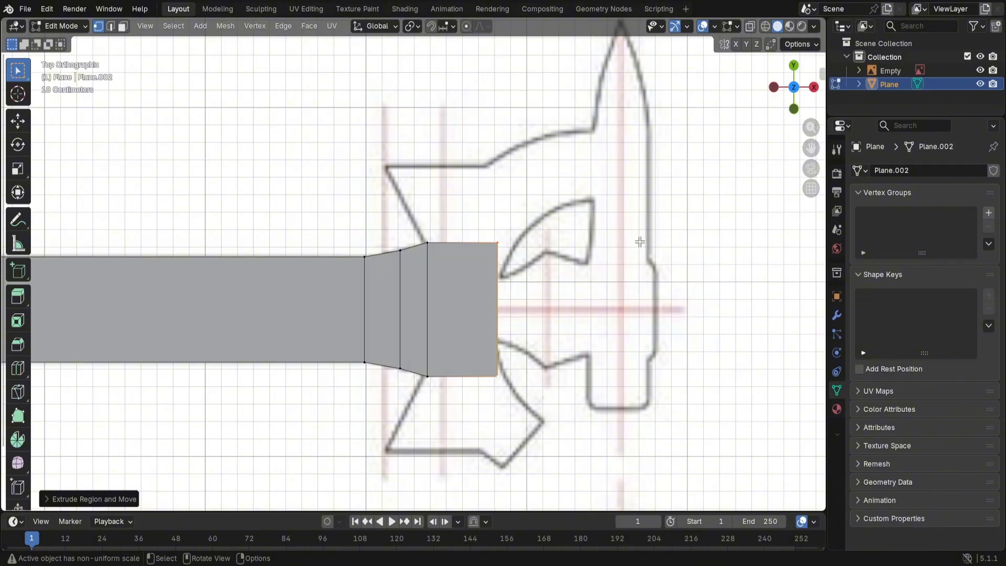
{"action": "key", "text": "s"}
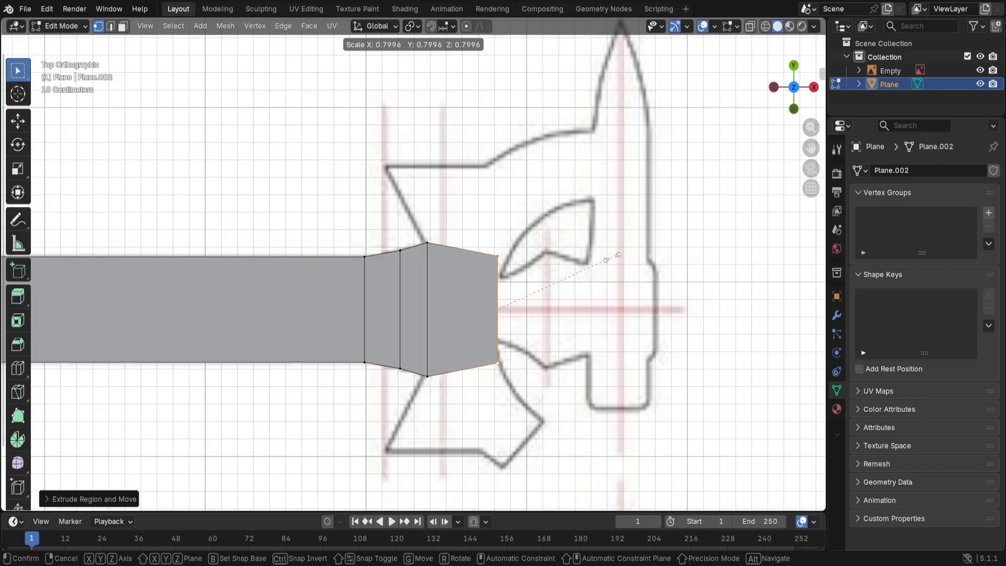
{"action": "left_click", "coordinate": [571, 286]}
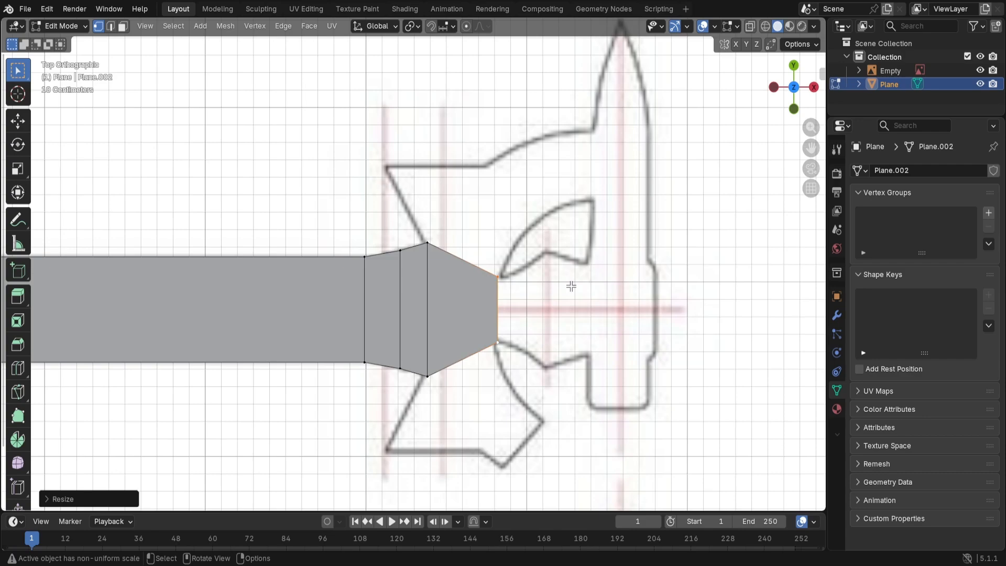
Step: Extrude the neck edge a short way along X and scale it to about 1.34 to follow the cutouts' inner edges
{"action": "key", "text": "g"}
{"action": "key", "text": "x"}
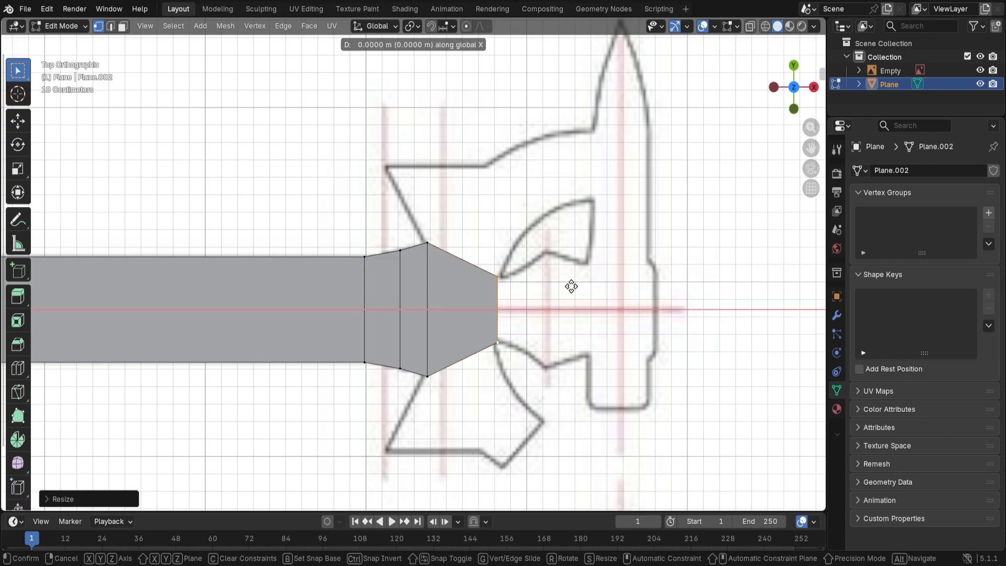
{"action": "left_click", "coordinate": [599, 282]}
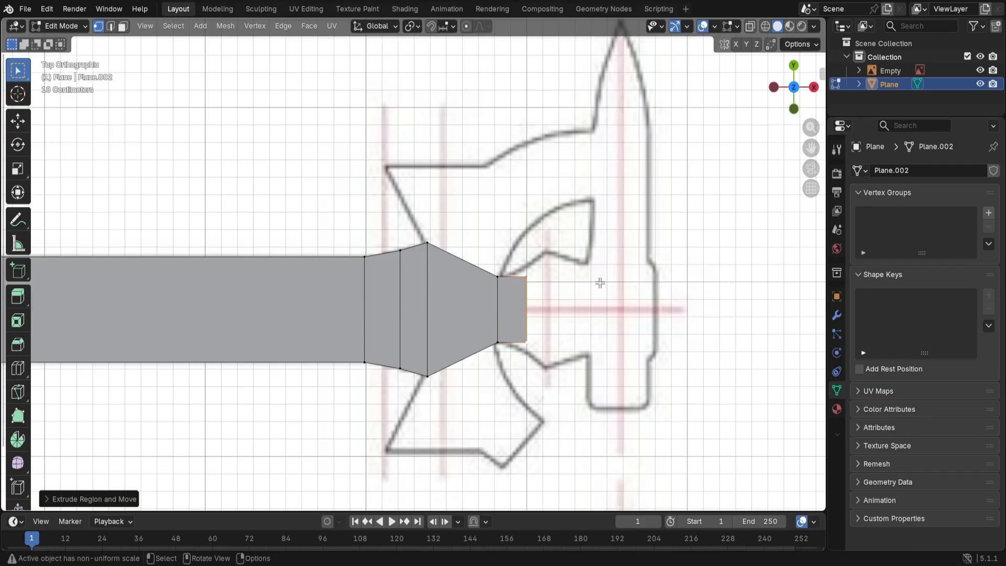
{"action": "key", "text": "s"}
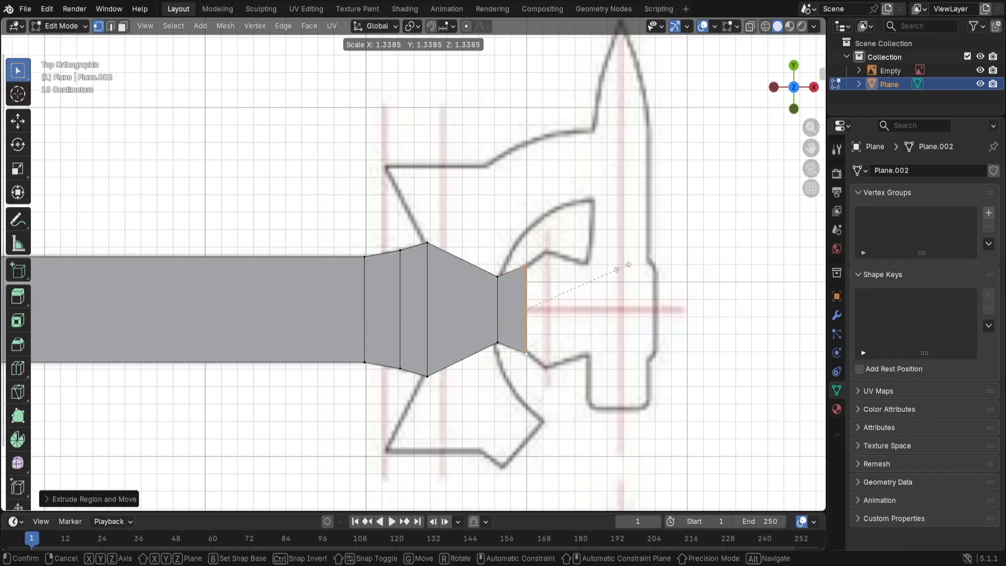
{"action": "left_click", "coordinate": [622, 267]}
Step: Extrude the end edge along X to the guide line at the cutouts' inner peaks and scale it to about 1.39
{"action": "key", "text": "g"}
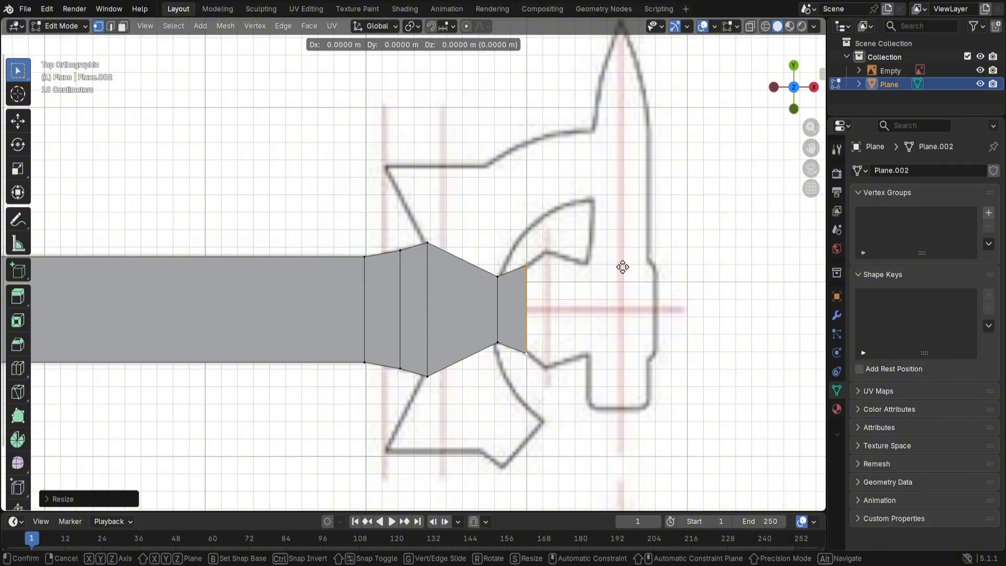
{"action": "key", "text": "x"}
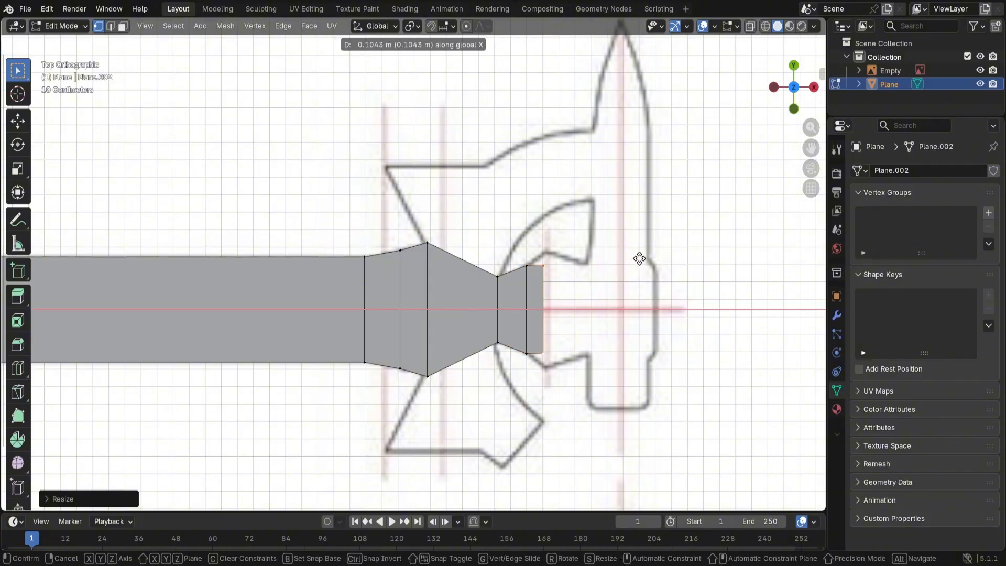
{"action": "left_click", "coordinate": [645, 257]}
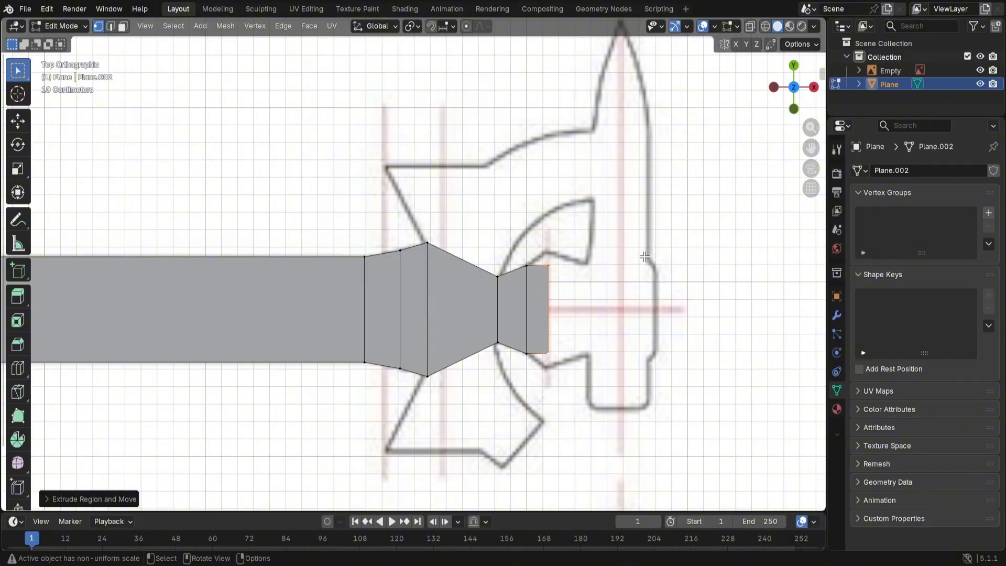
{"action": "key", "text": "s"}
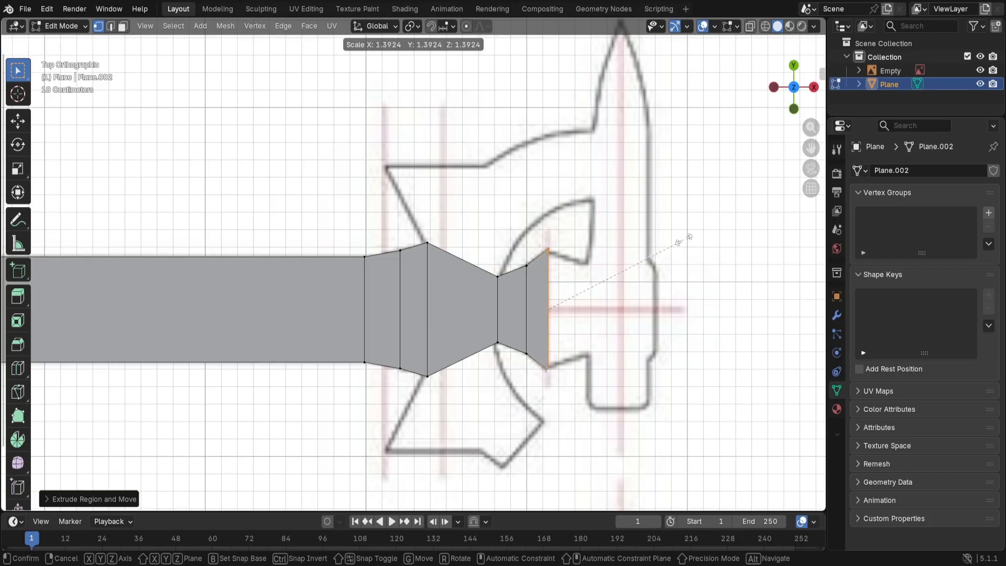
{"action": "left_click", "coordinate": [684, 240]}
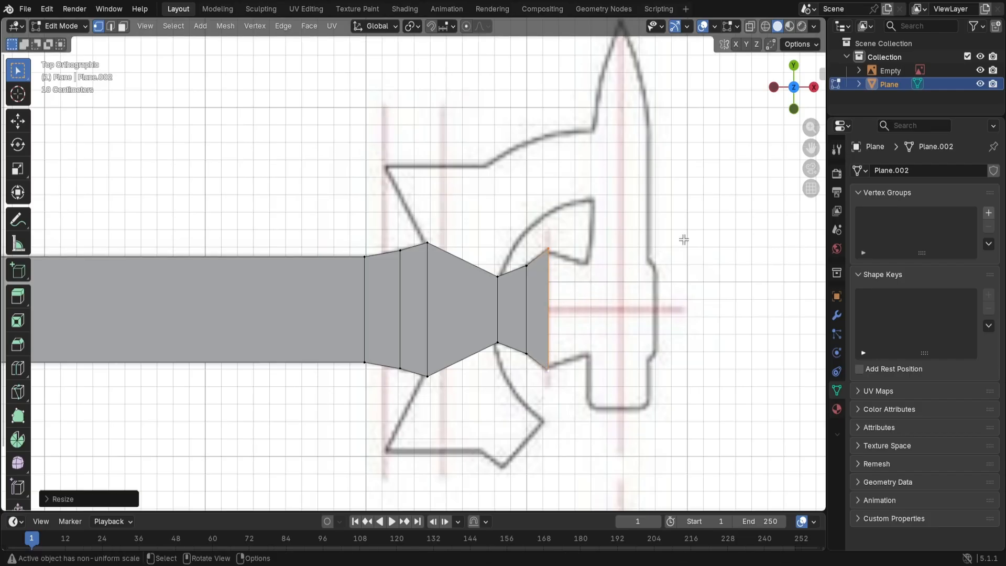
Step: Extrude the end edge about 0.14 m along X past the cutout peaks and scale it to about 0.83
{"action": "key", "text": "e"}
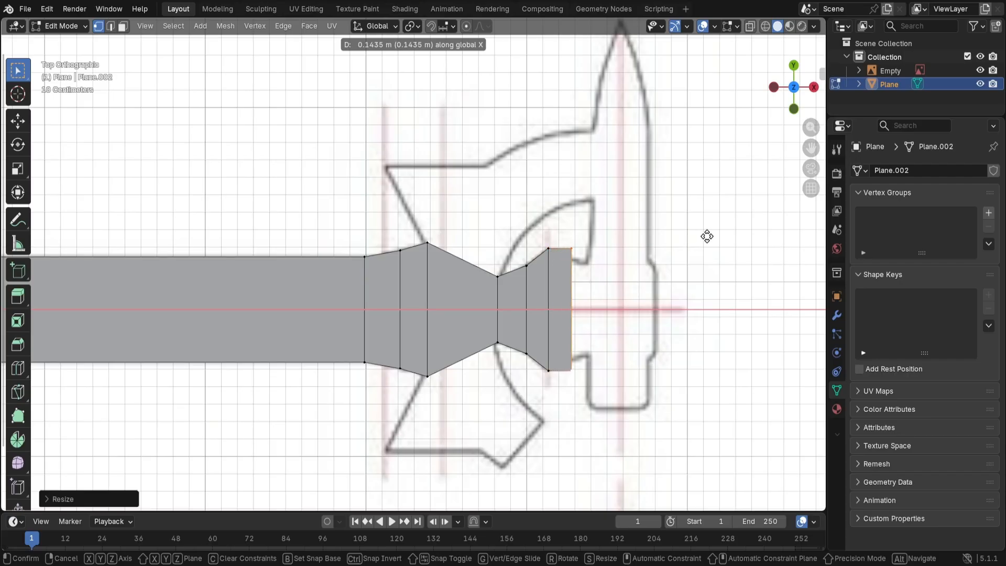
{"action": "left_click", "coordinate": [706, 237]}
{"action": "key", "text": "s"}
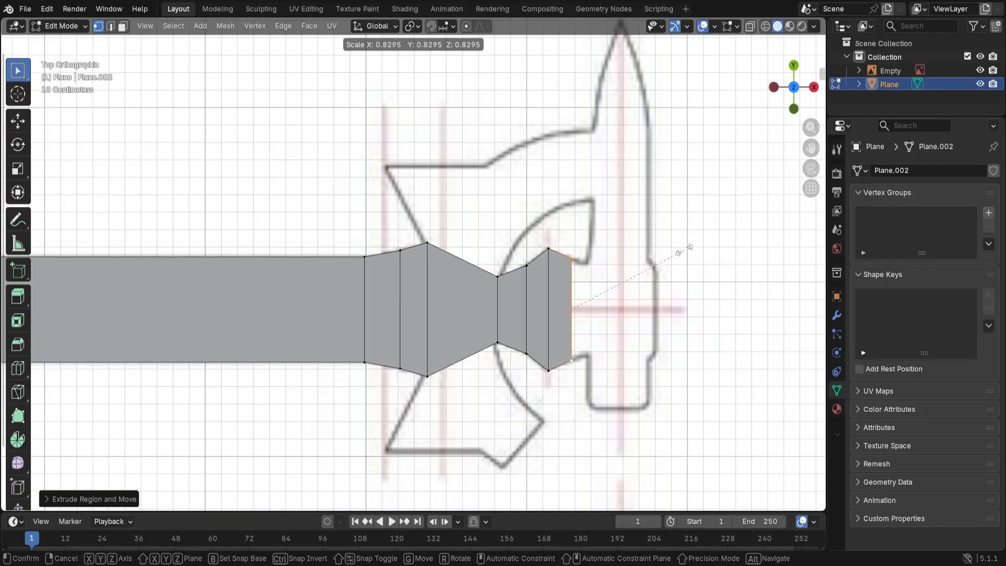
{"action": "left_click", "coordinate": [685, 249]}
Step: Extrude the end edge about 0.13 m along X to the cutouts' far side and scale it to about 0.86
{"action": "key", "text": "g"}
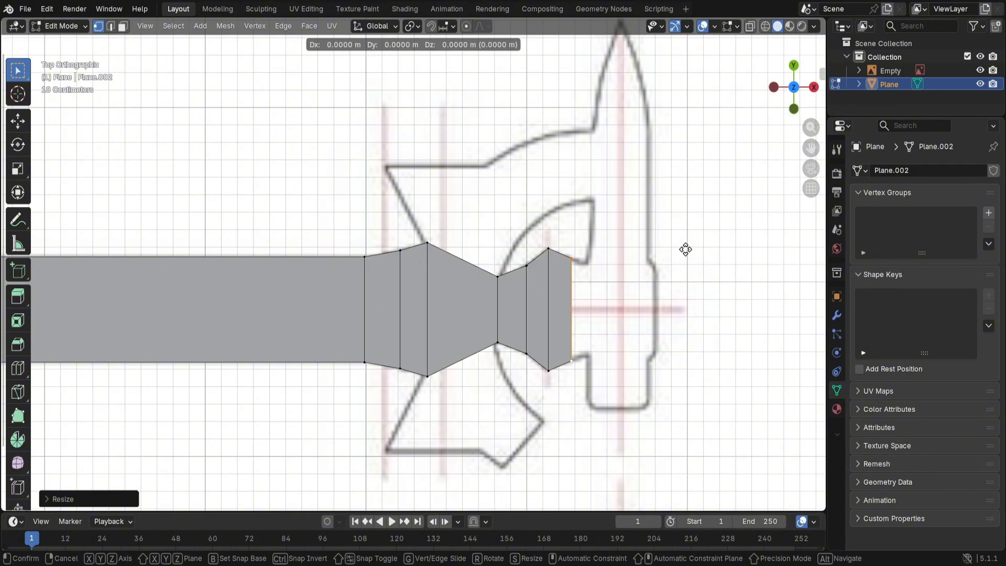
{"action": "key", "text": "x"}
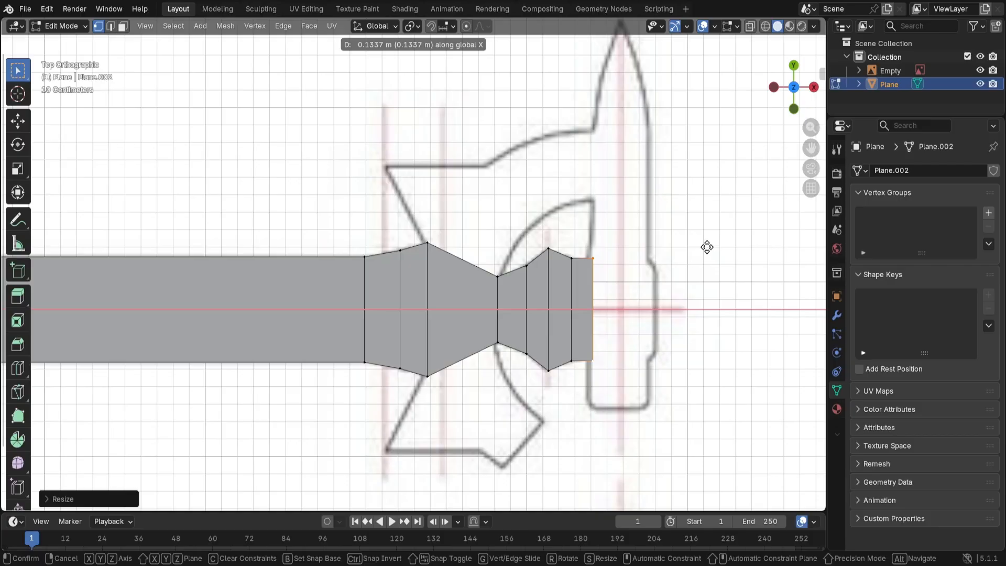
{"action": "left_click", "coordinate": [706, 246]}
{"action": "key", "text": "s"}
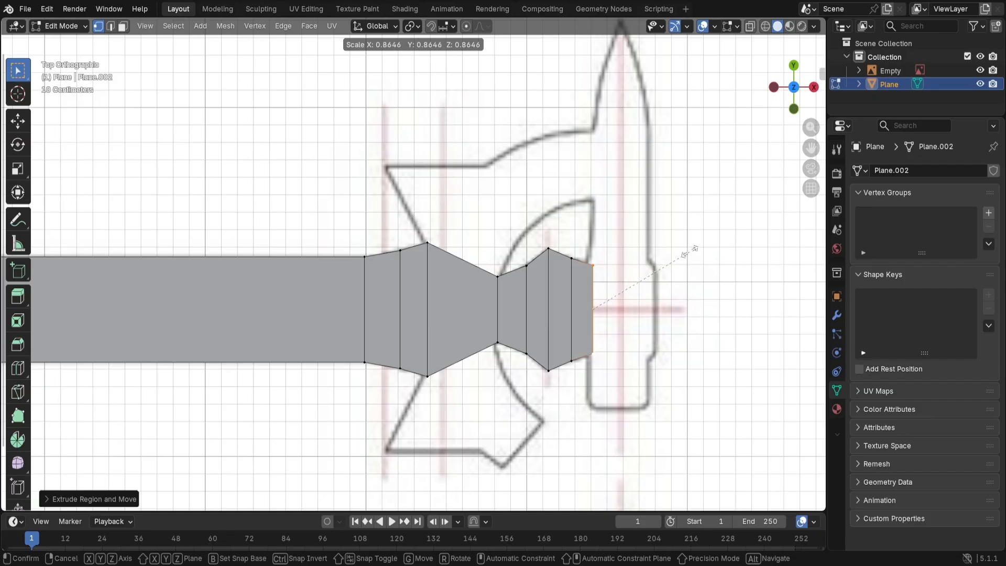
{"action": "left_click", "coordinate": [689, 251]}
Step: Extrude the end edge about 0.34 m along X to the guard's straight back edge and scale it to about 1.08
{"action": "key", "text": "g"}
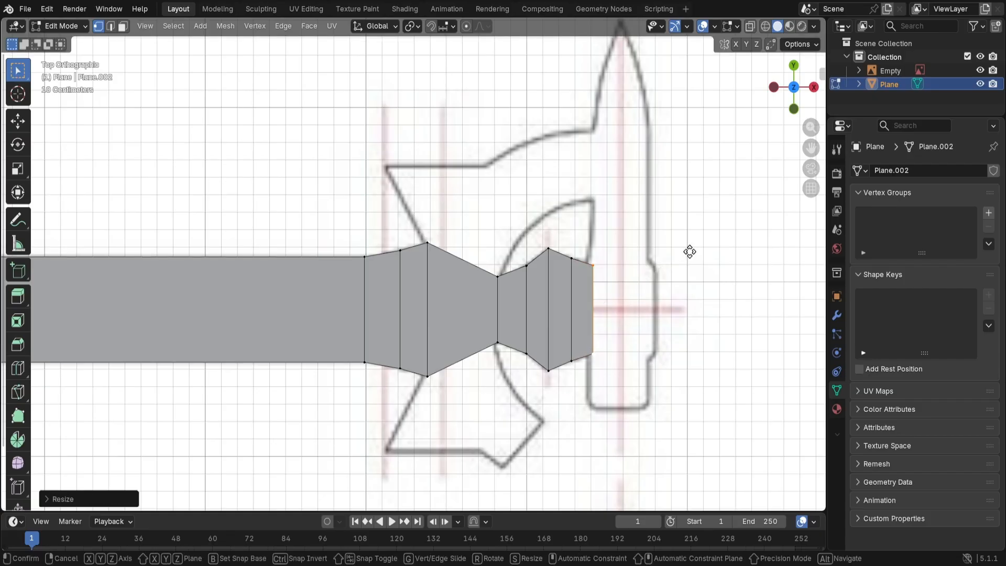
{"action": "key", "text": "x"}
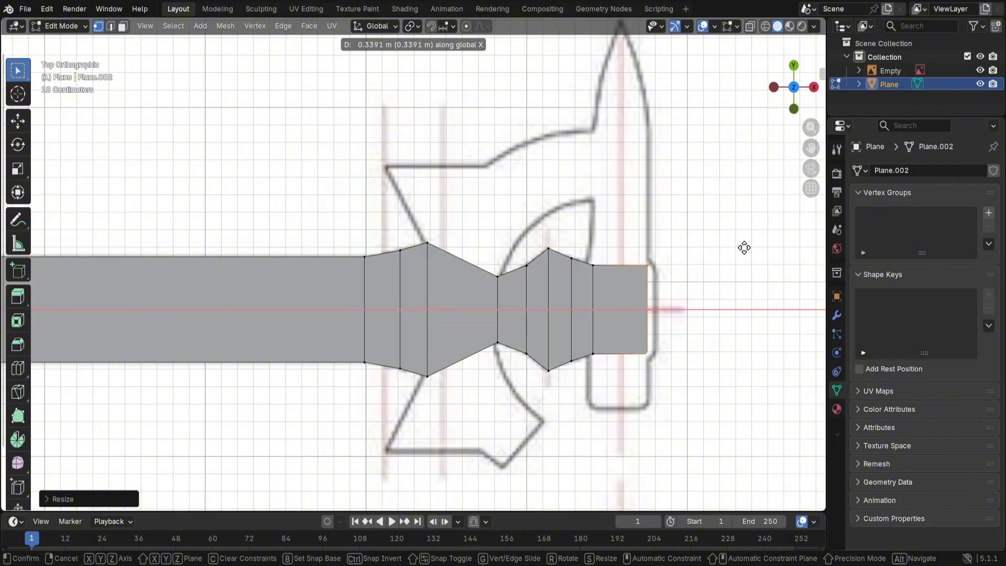
{"action": "left_click", "coordinate": [743, 248]}
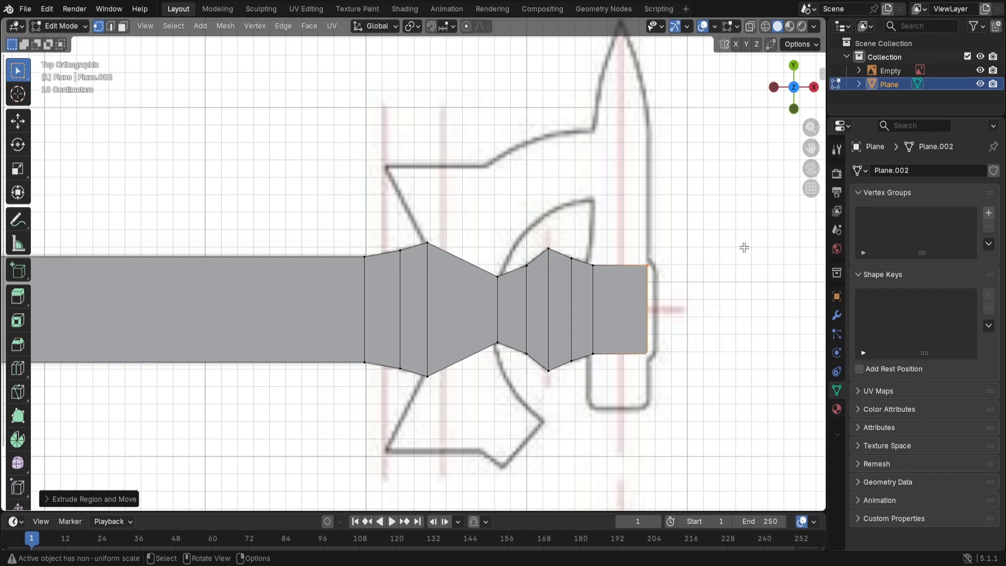
{"action": "key", "text": "s"}
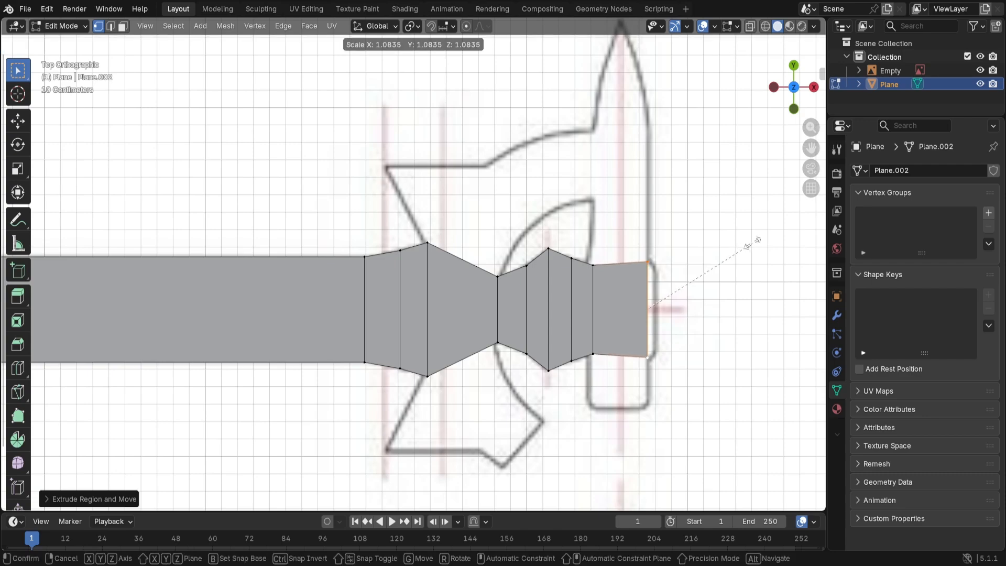
{"action": "left_click", "coordinate": [752, 243]}
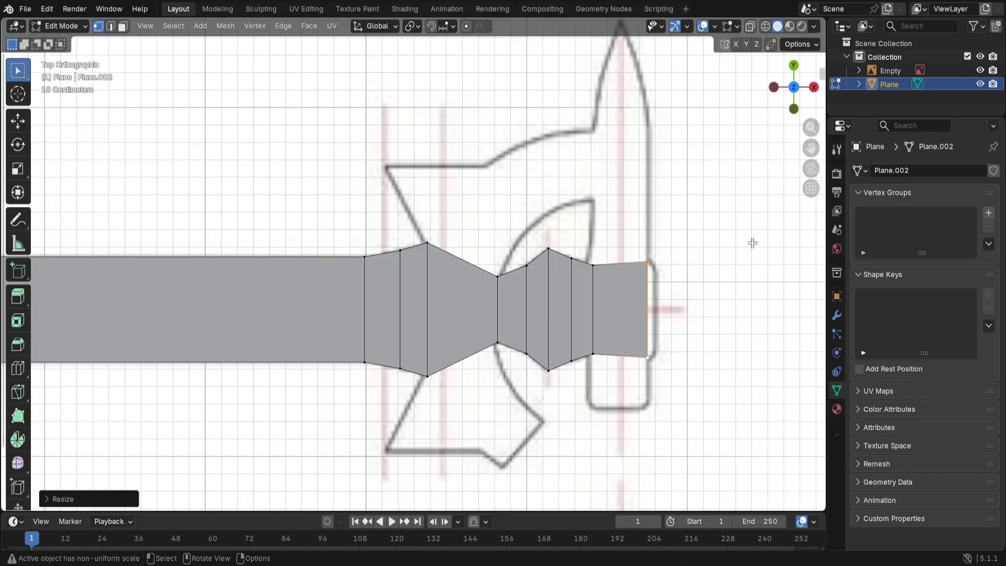
Step: Extrude the end edge about 0.07 m along X past the guard's back edge and scale it to about 0.89
{"action": "key", "text": "g"}
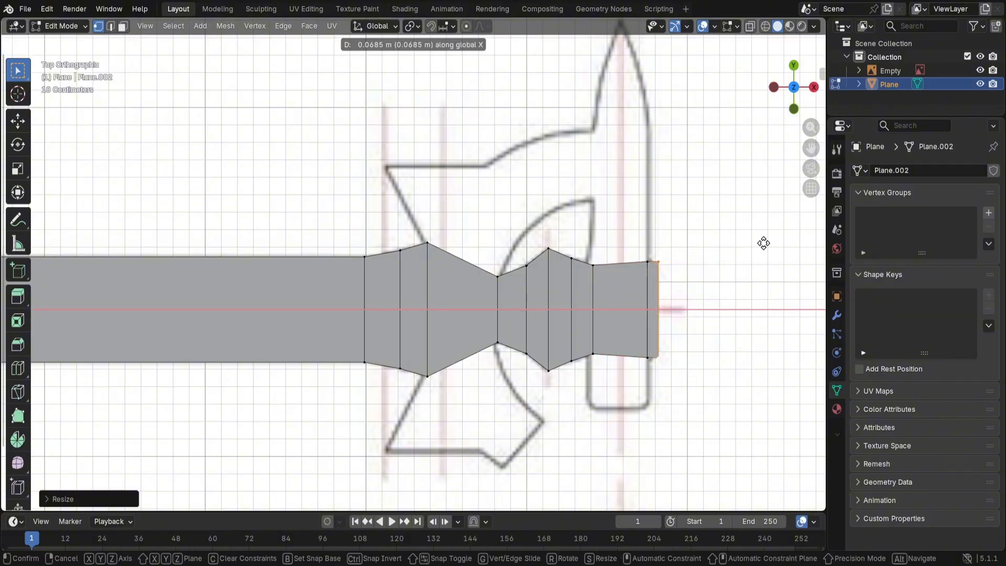
{"action": "left_click", "coordinate": [763, 243]}
{"action": "key", "text": "s"}
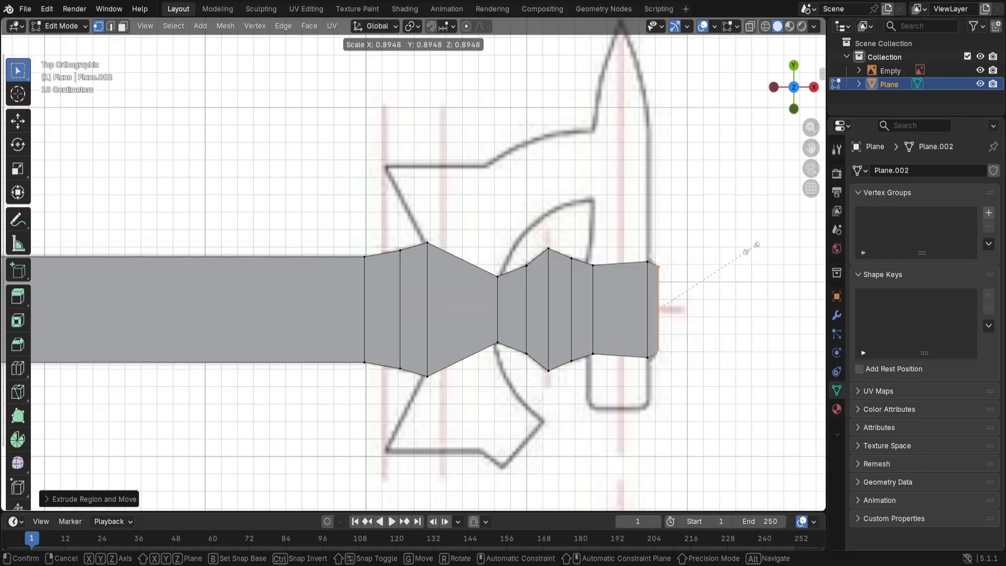
{"action": "left_click", "coordinate": [752, 249]}
{"action": "left_click", "coordinate": [734, 258]}
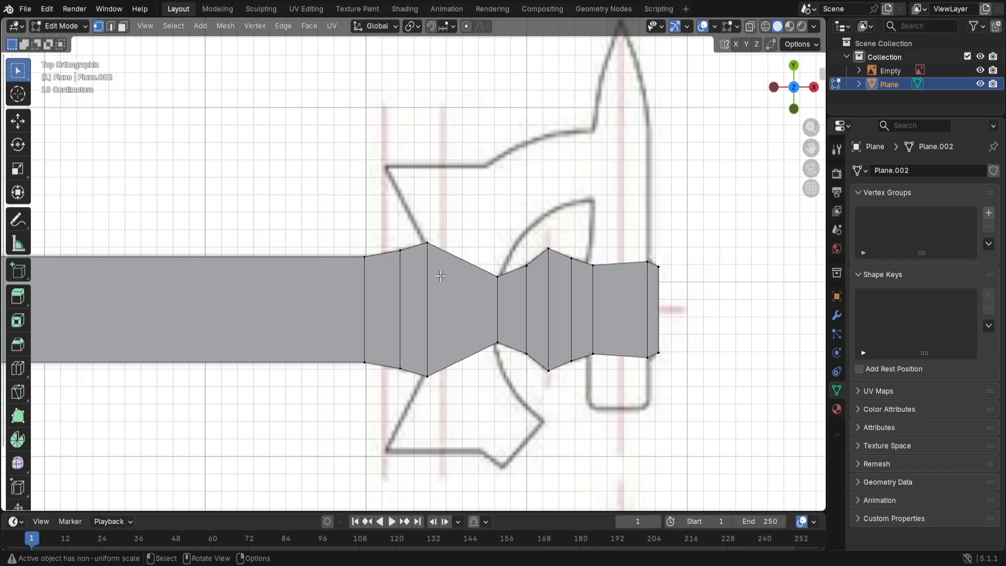
Step: Extrude the guard body's upper slanted edge outward to start the upper wing and rotate the new edge about 11°
{"action": "left_click", "coordinate": [427, 243]}
{"action": "left_click", "coordinate": [495, 275], "text": "shift"}
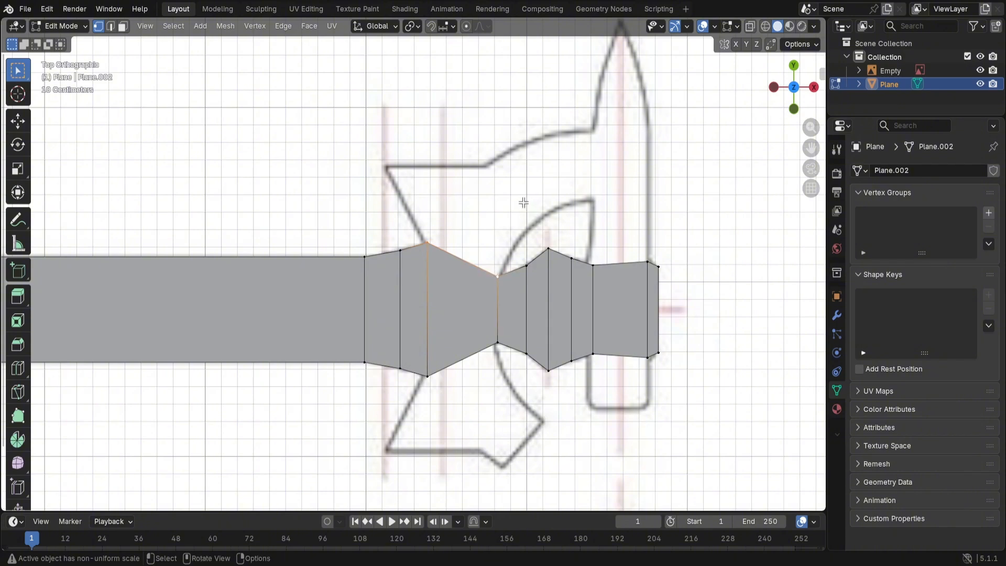
{"action": "key", "text": "e"}
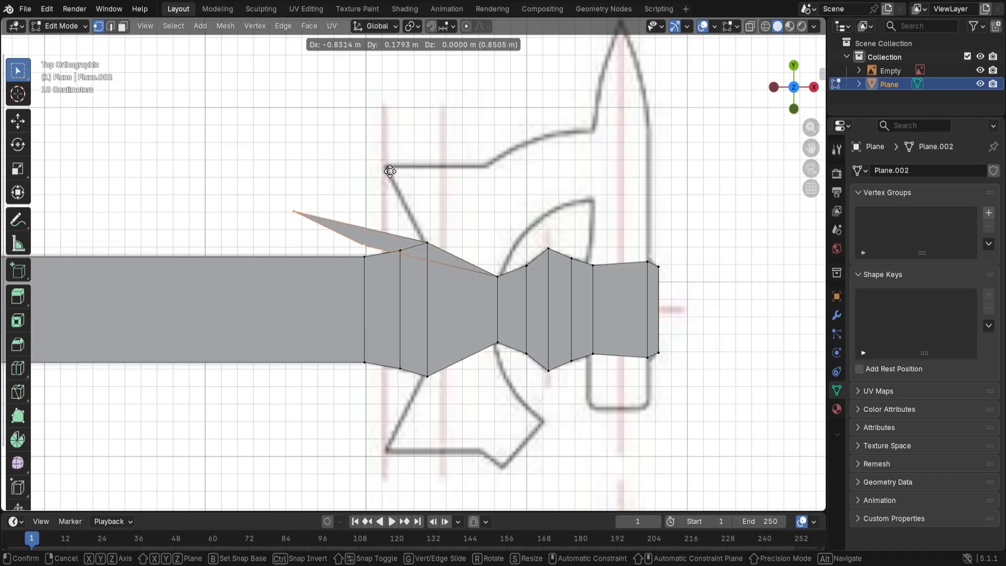
{"action": "left_click", "coordinate": [539, 166]}
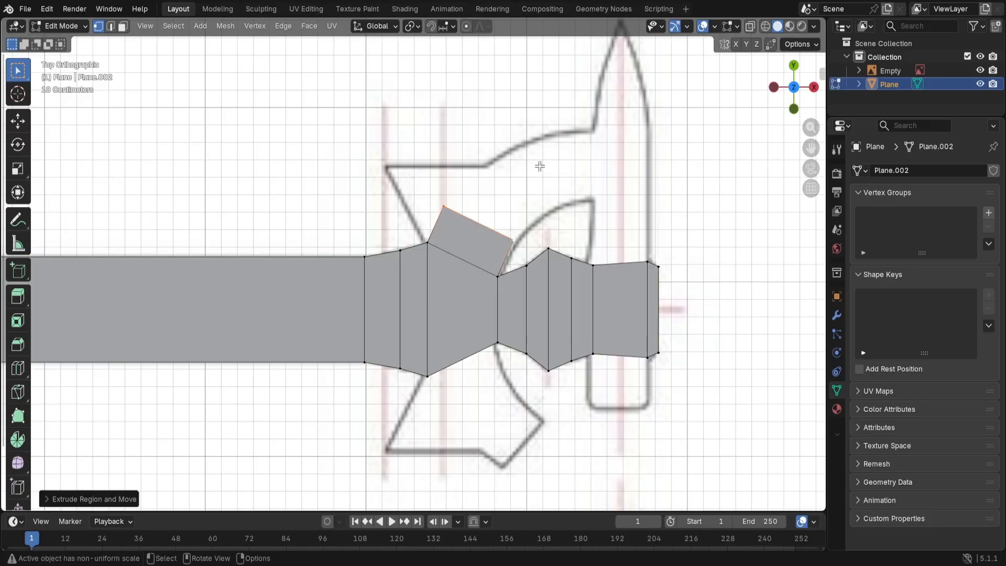
{"action": "key", "text": "r"}
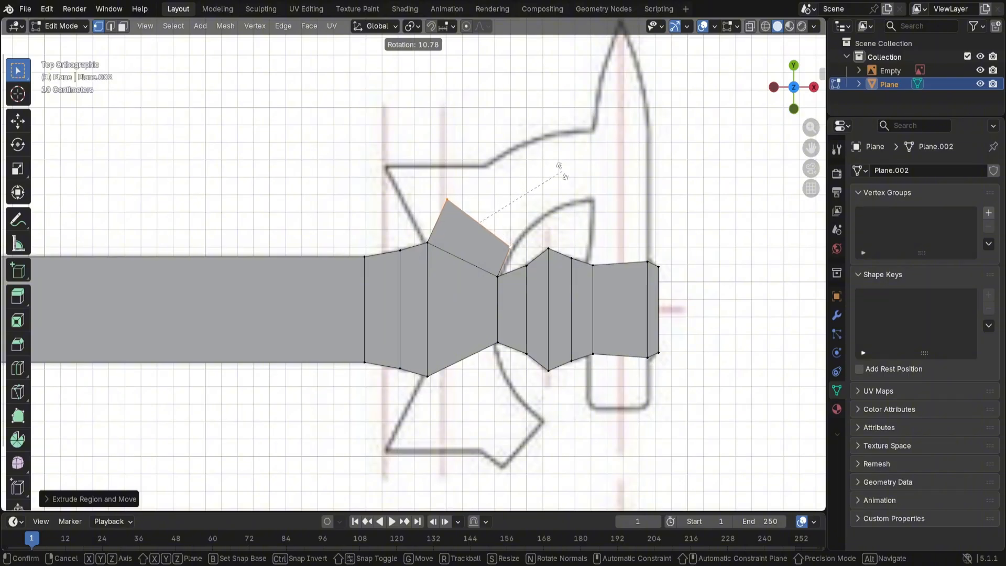
{"action": "left_click", "coordinate": [561, 168]}
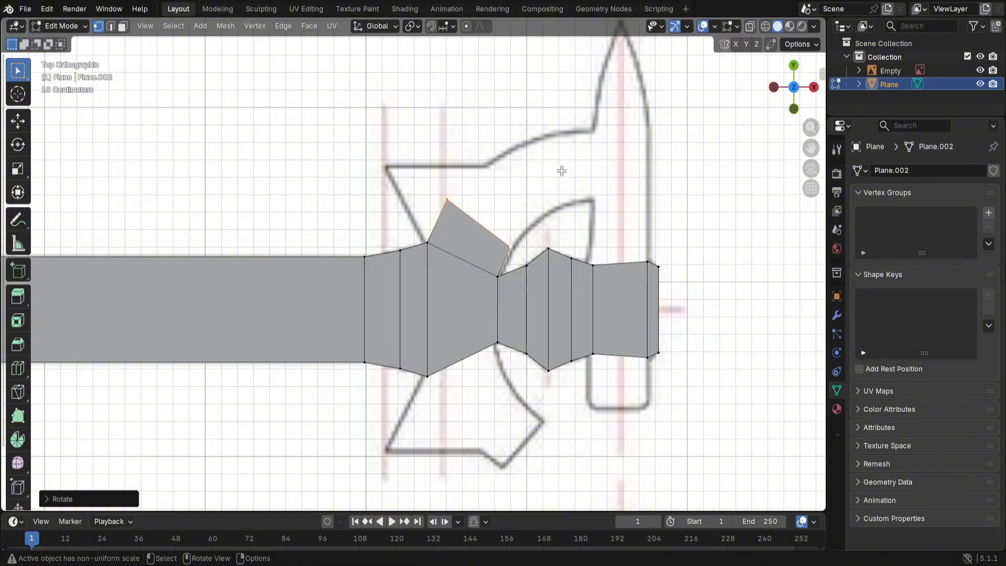
Step: Move the new edge's outer vertex about 0.42 m onto the pointed tip of the upper wing in the blueprint
{"action": "left_click", "coordinate": [448, 201]}
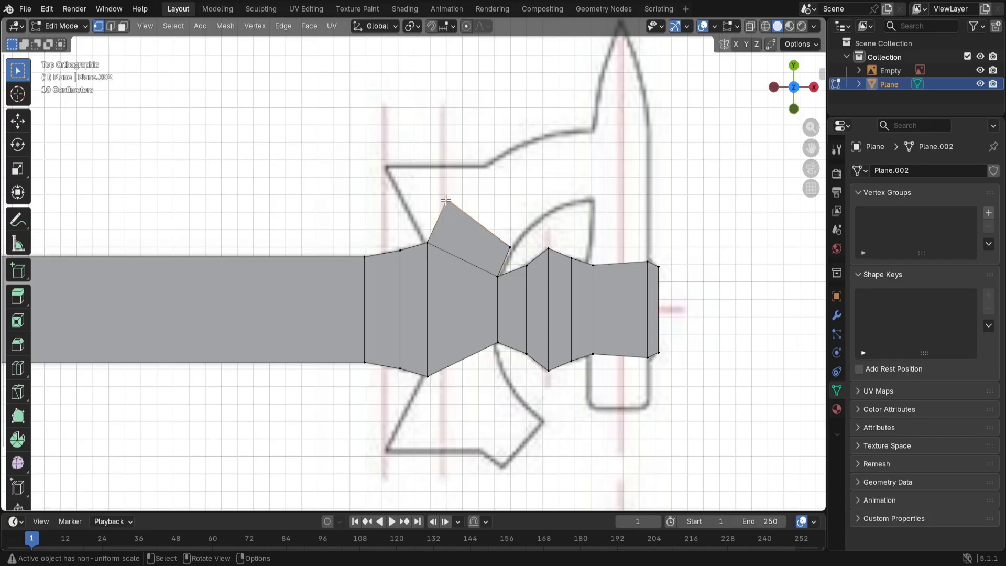
{"action": "key", "text": "g"}
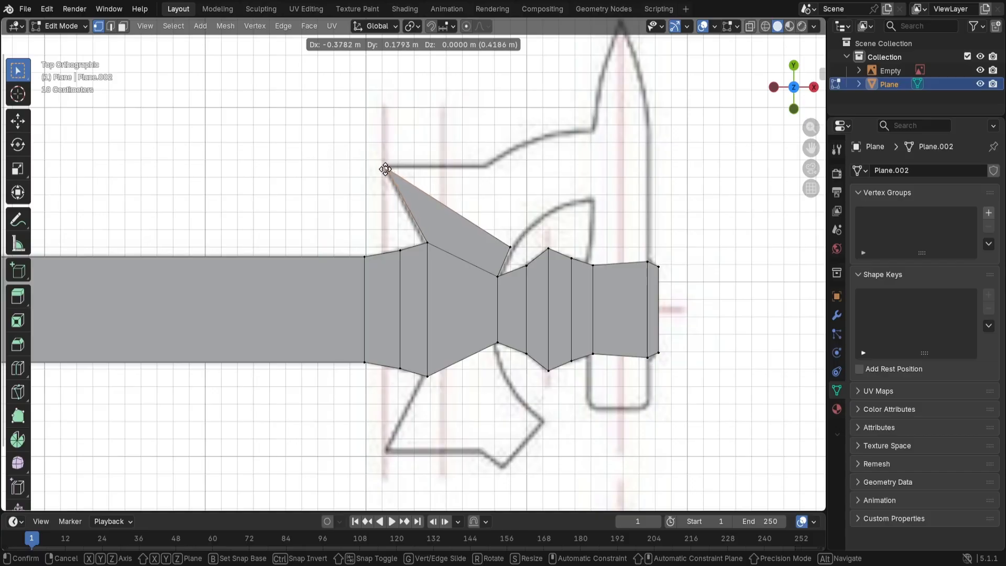
{"action": "left_click", "coordinate": [385, 167]}
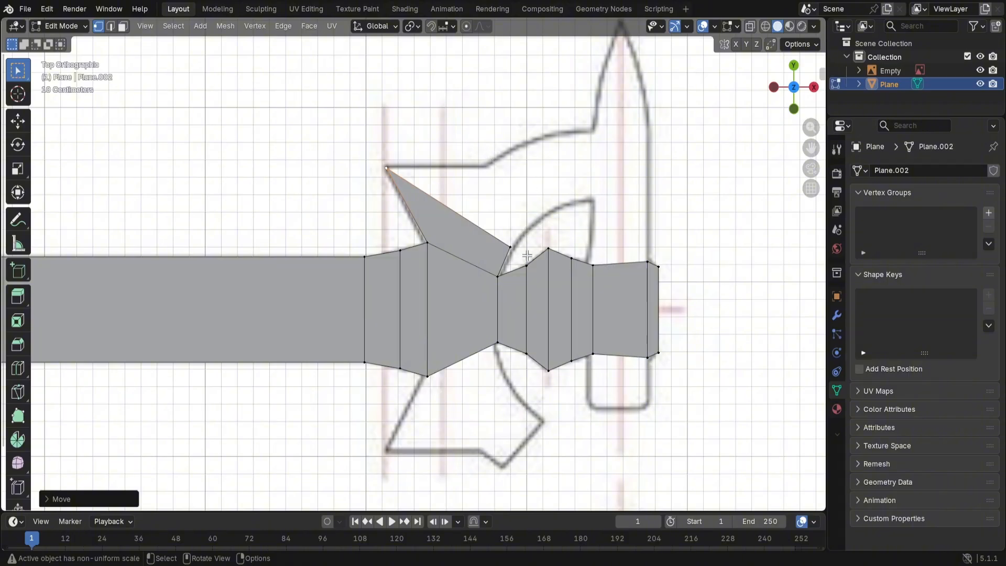
Step: Extrude the edge between the wing tip and the cutout curve about 0.18 m outward and rotate it slightly to follow the cutout
{"action": "left_click", "coordinate": [509, 247], "text": "shift"}
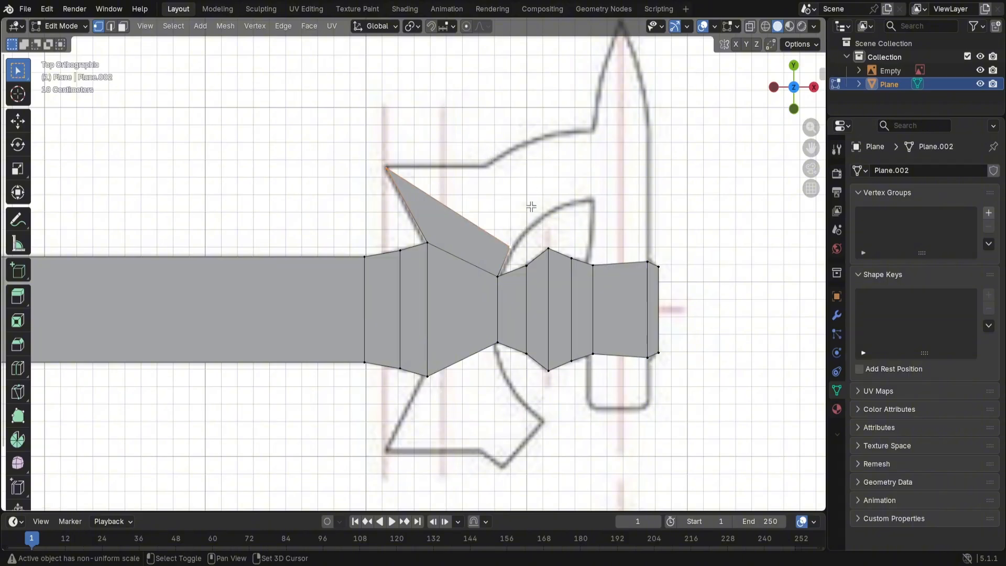
{"action": "key", "text": "e"}
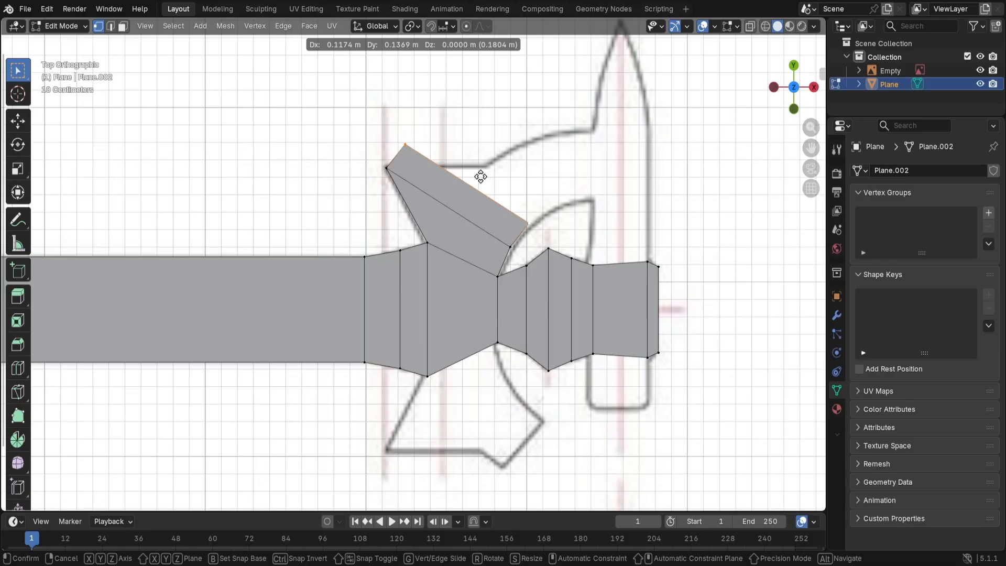
{"action": "left_click", "coordinate": [480, 176]}
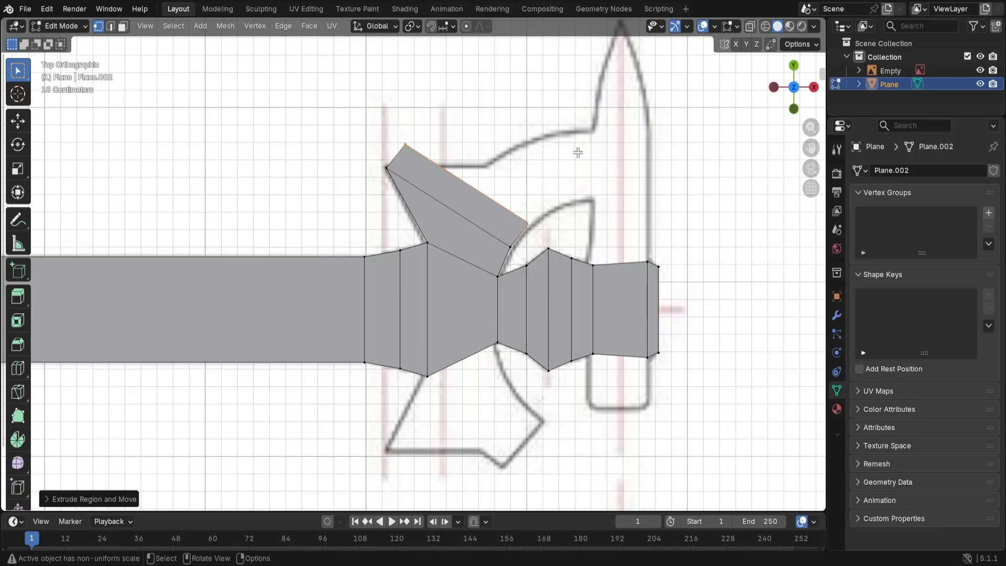
{"action": "key", "text": "r"}
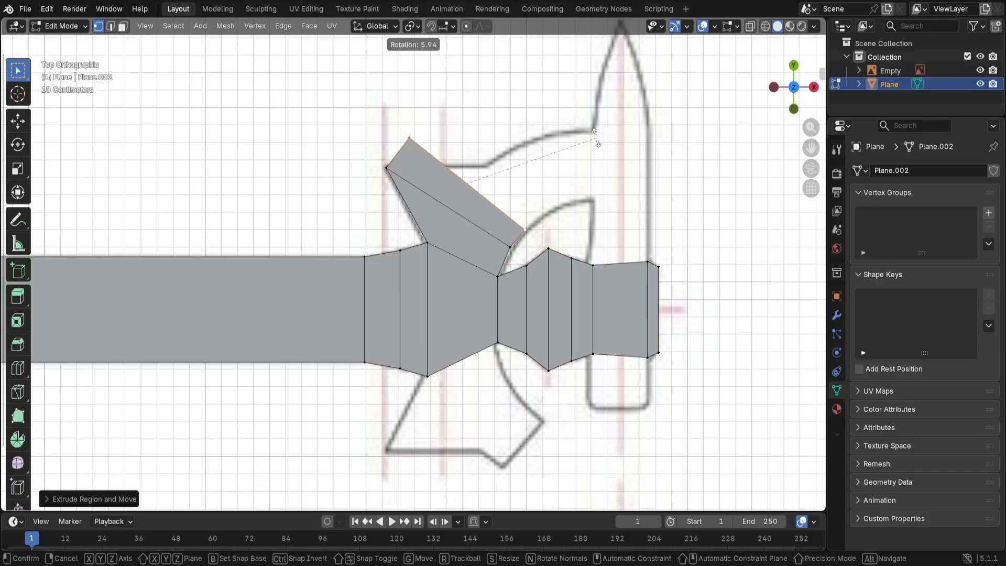
{"action": "left_click", "coordinate": [586, 138]}
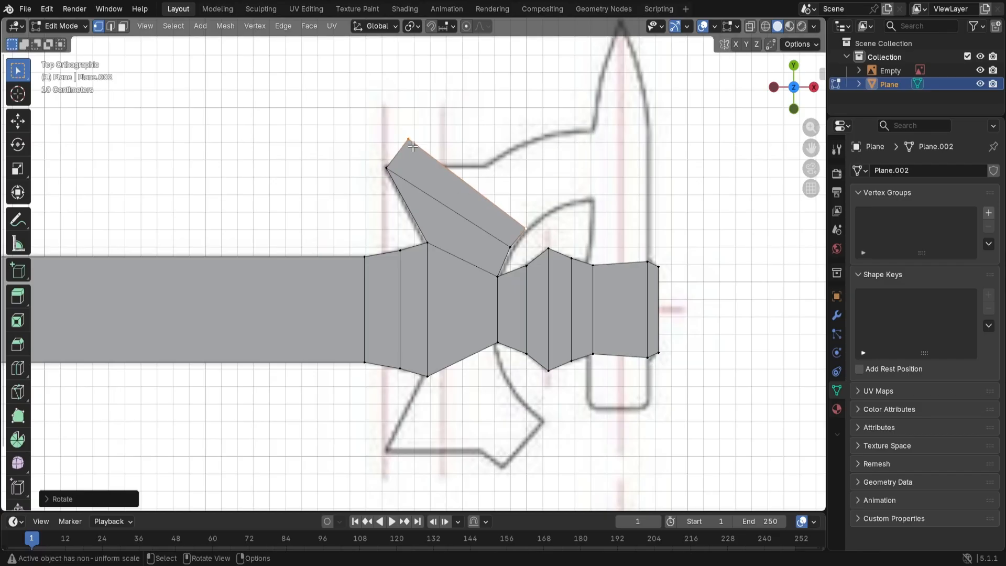
Step: Move the extruded edge's outer vertex to the corner where the wing's straight upper outline meets the arc
{"action": "left_click", "coordinate": [408, 140]}
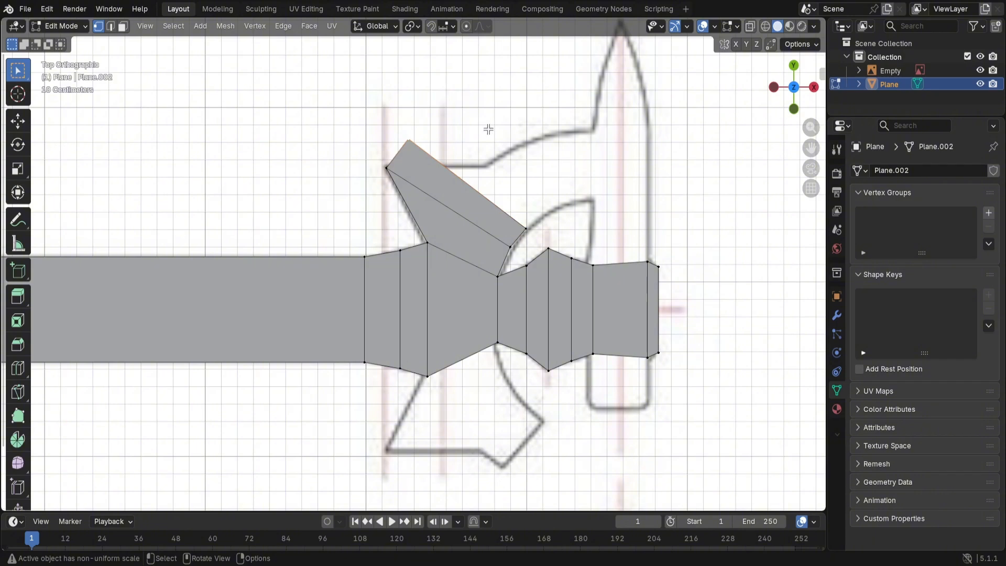
{"action": "key", "text": "g"}
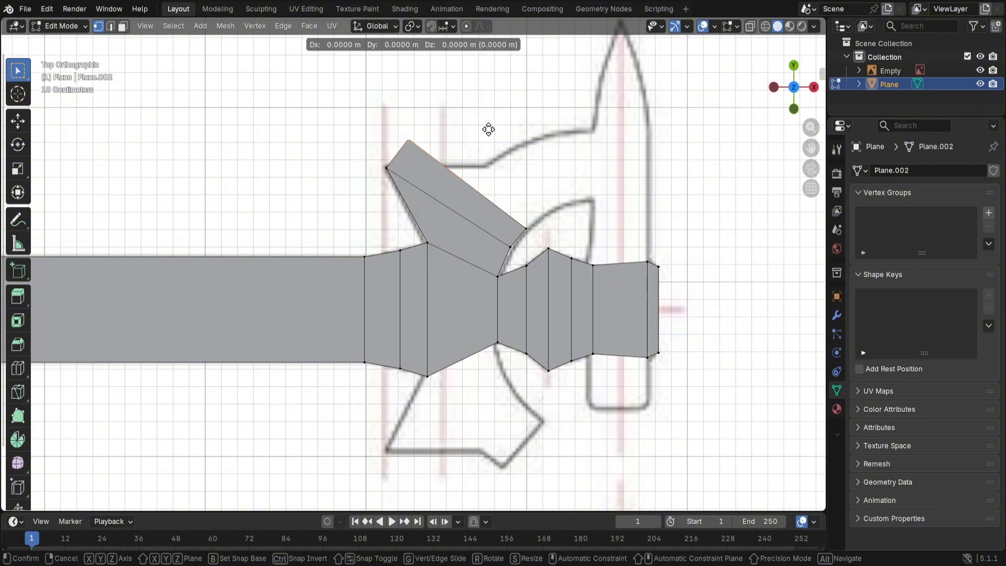
{"action": "left_click", "coordinate": [566, 158]}
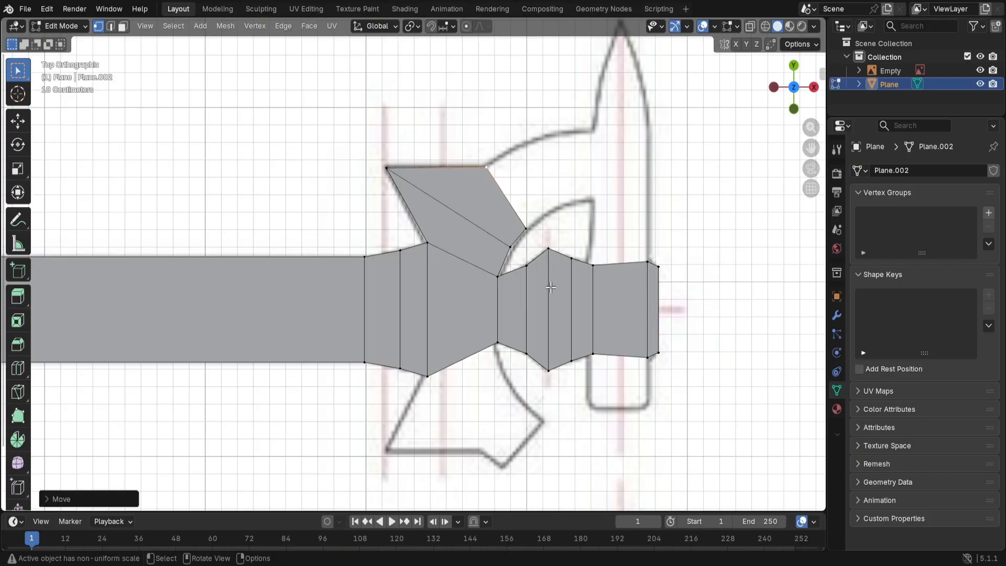
Step: Extrude the wing's end edge, from the arc corner to the cutout curve, along the arc and rotate it about 8°
{"action": "left_click", "coordinate": [525, 228], "text": "shift"}
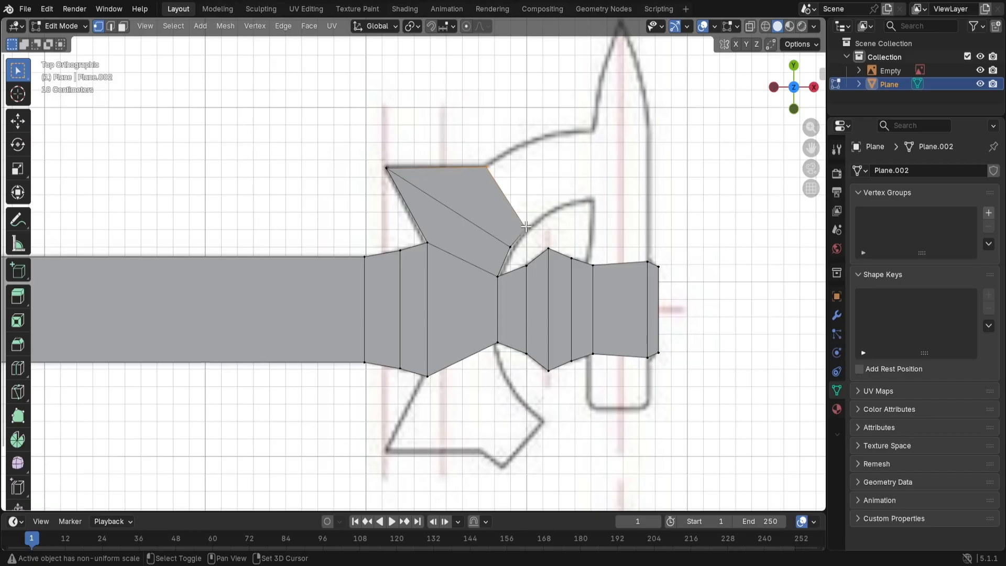
{"action": "key", "text": "g"}
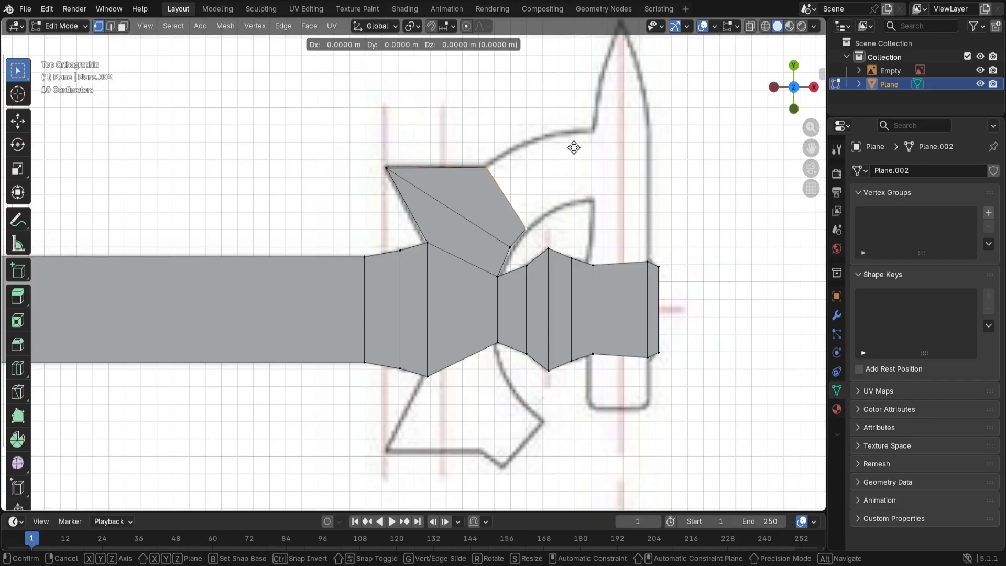
{"action": "left_click", "coordinate": [596, 128]}
{"action": "key", "text": "r"}
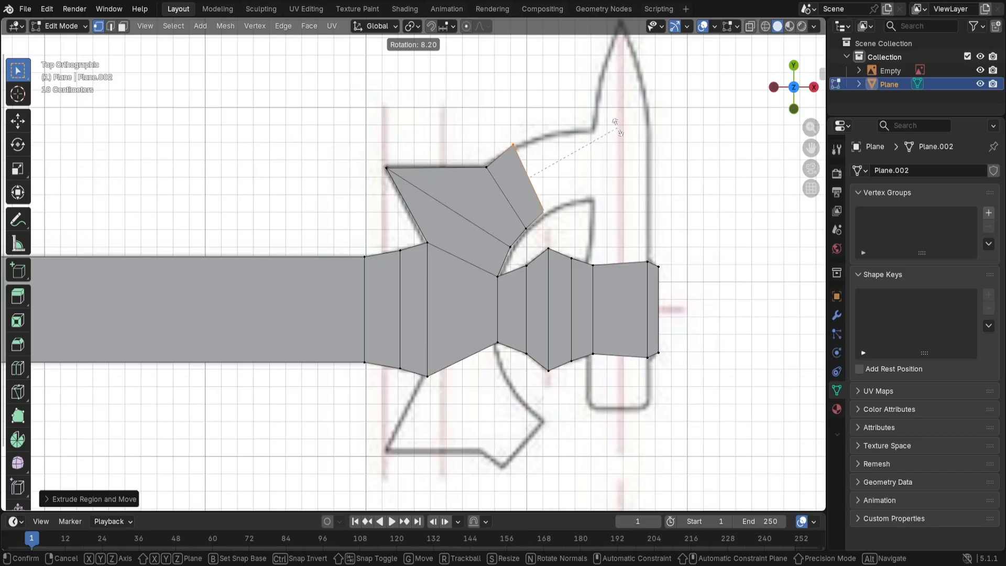
{"action": "left_click", "coordinate": [617, 127]}
Step: Extrude the wing's end edge about 0.16 m further along the arc and rotate it about 14°
{"action": "key", "text": "e"}
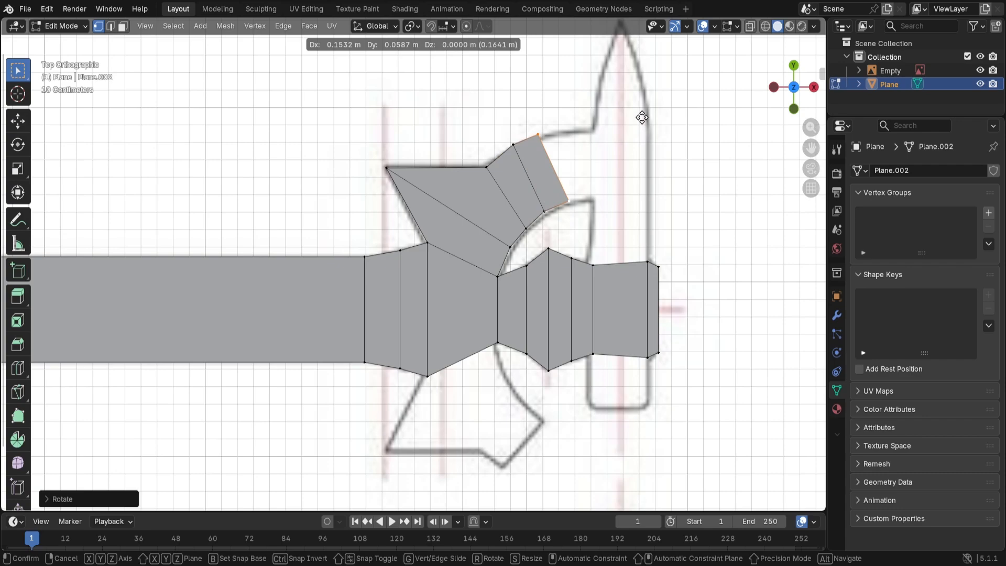
{"action": "left_click", "coordinate": [640, 119]}
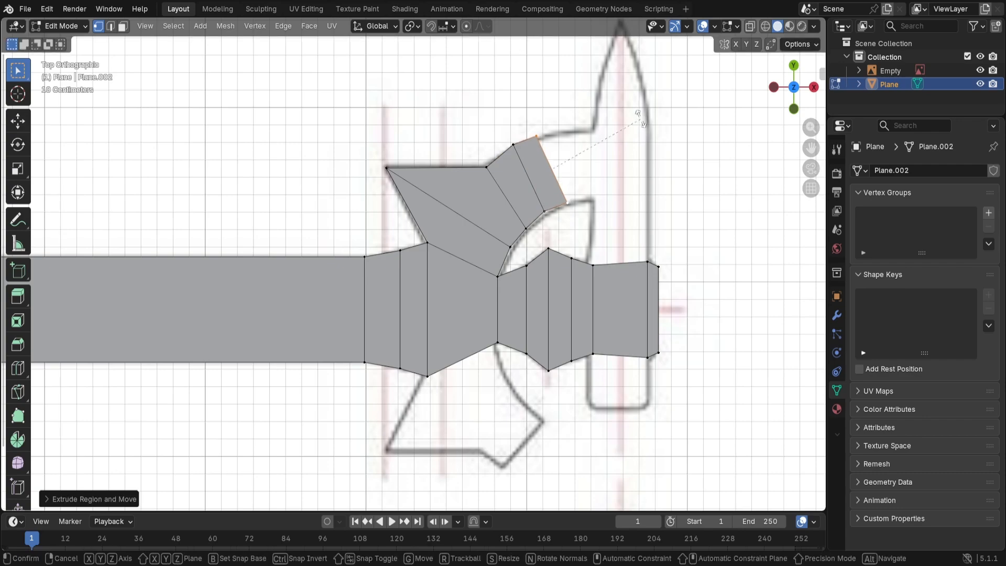
{"action": "key", "text": "r"}
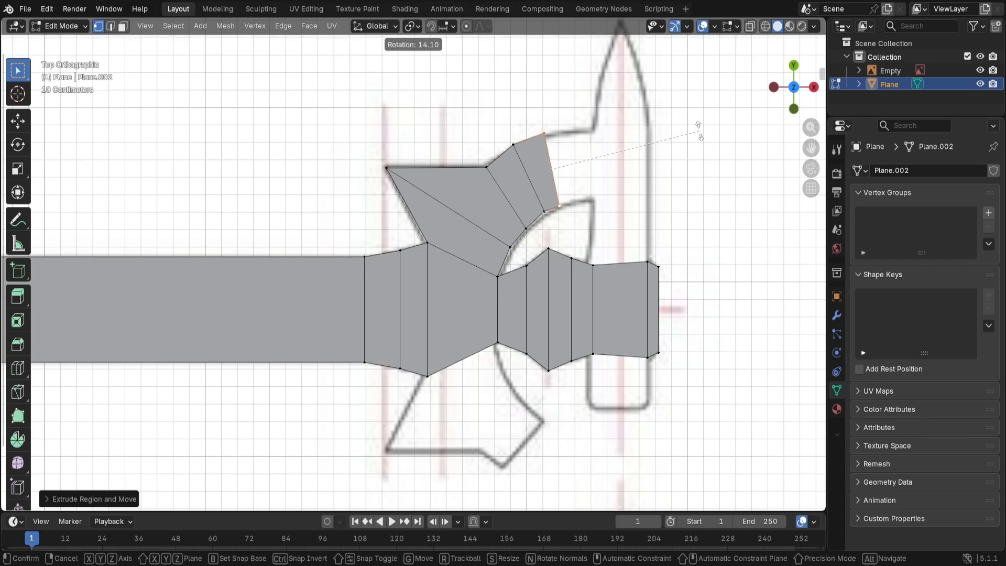
{"action": "left_click", "coordinate": [692, 130]}
{"action": "key", "text": "e"}
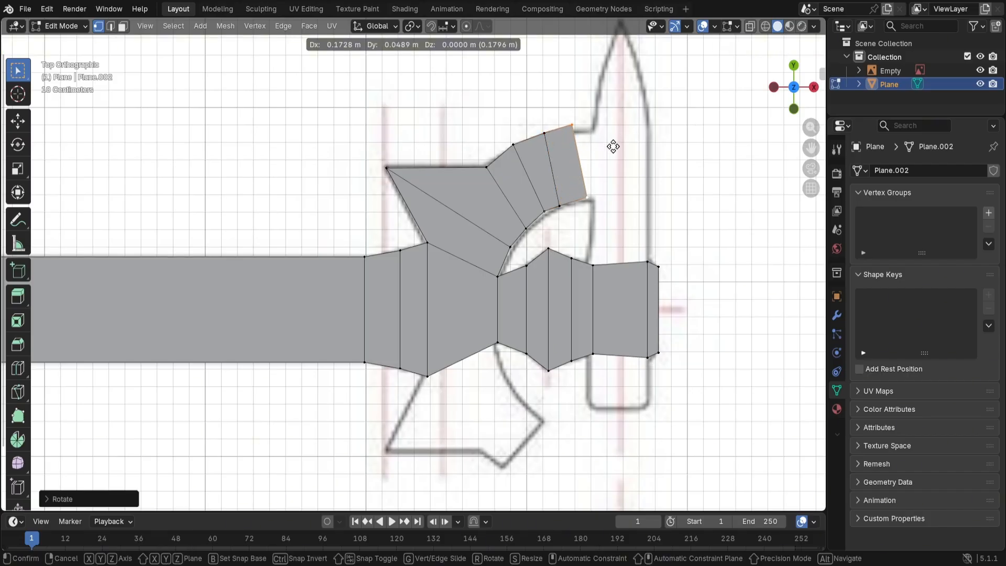
{"action": "left_click", "coordinate": [602, 149]}
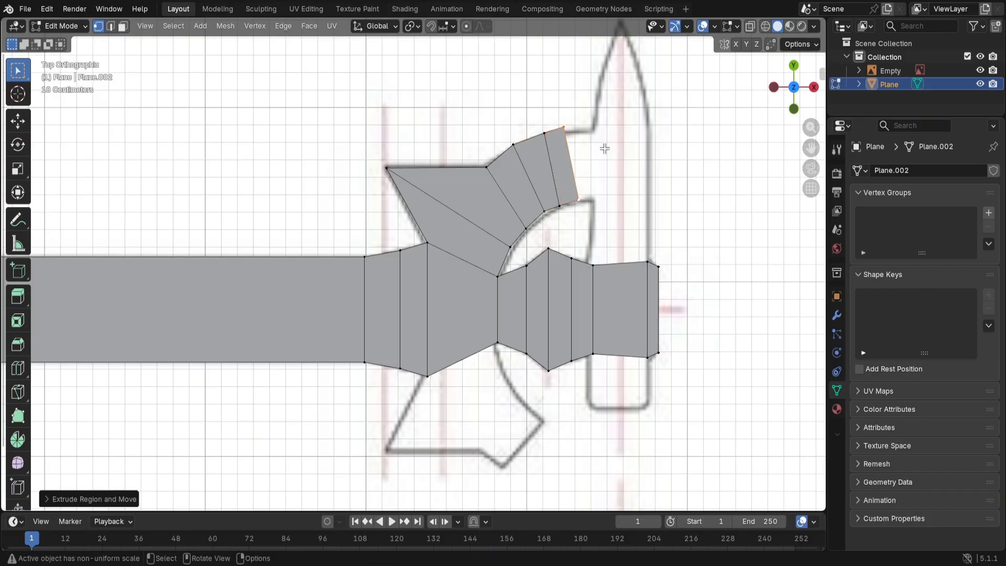
{"action": "key", "text": "r"}
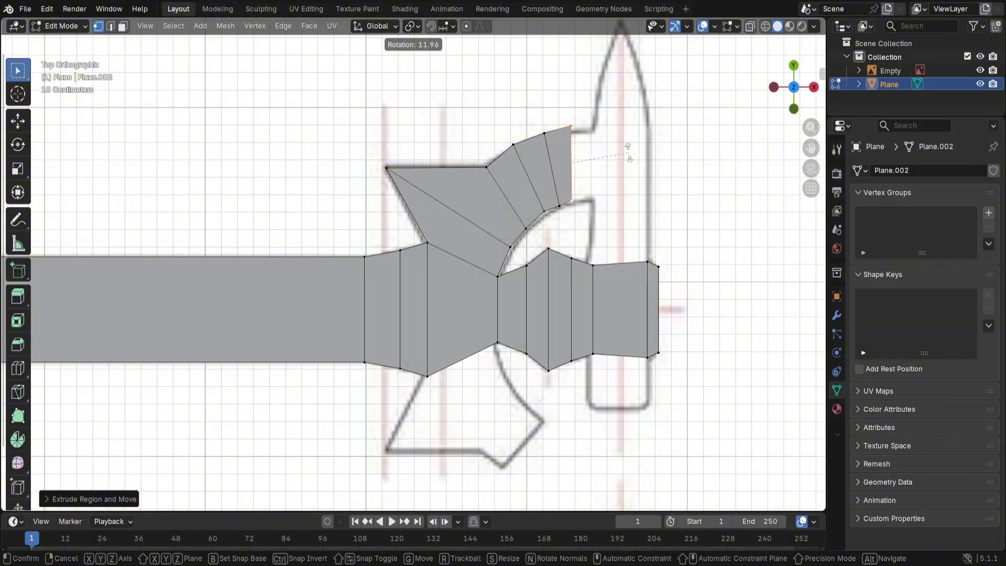
{"action": "left_click", "coordinate": [595, 148]}
{"action": "key", "text": "ctrl+z"}
{"action": "key", "text": "ctrl+z"}
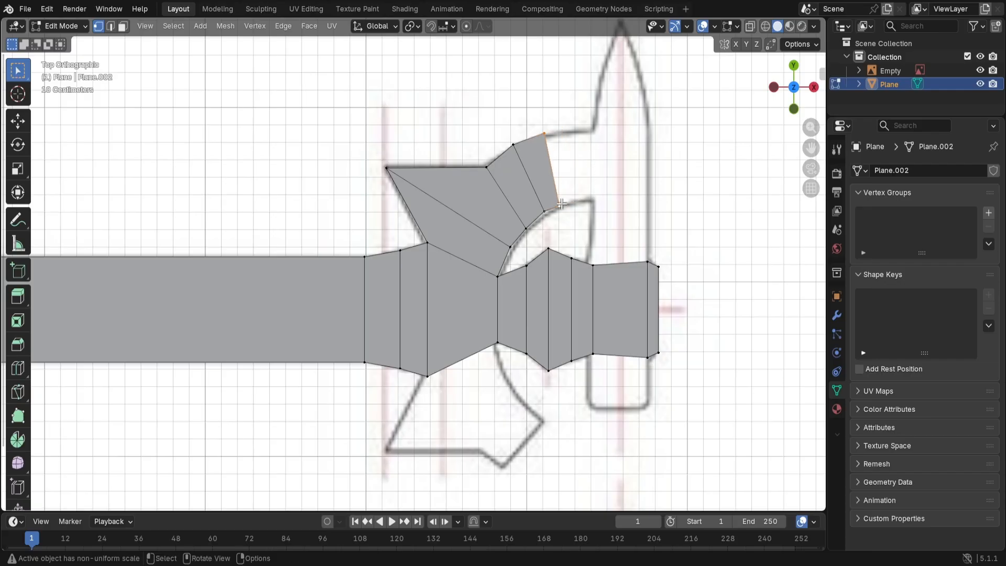
Step: Extrude the wing's end edge about 0.15 m along the arc and rotate it about 12° until it stands vertical
{"action": "key", "text": "g"}
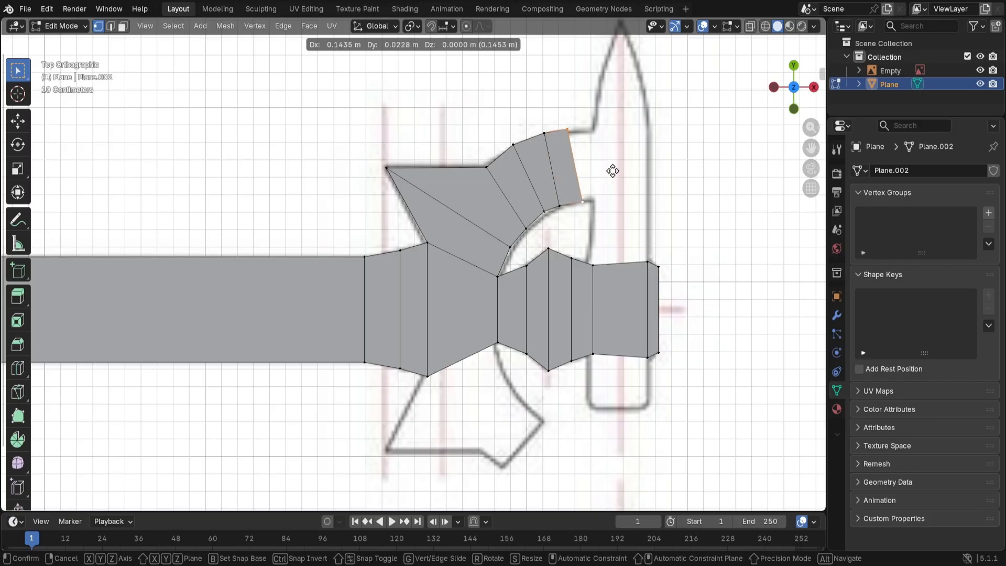
{"action": "left_click", "coordinate": [612, 171]}
{"action": "key", "text": "r"}
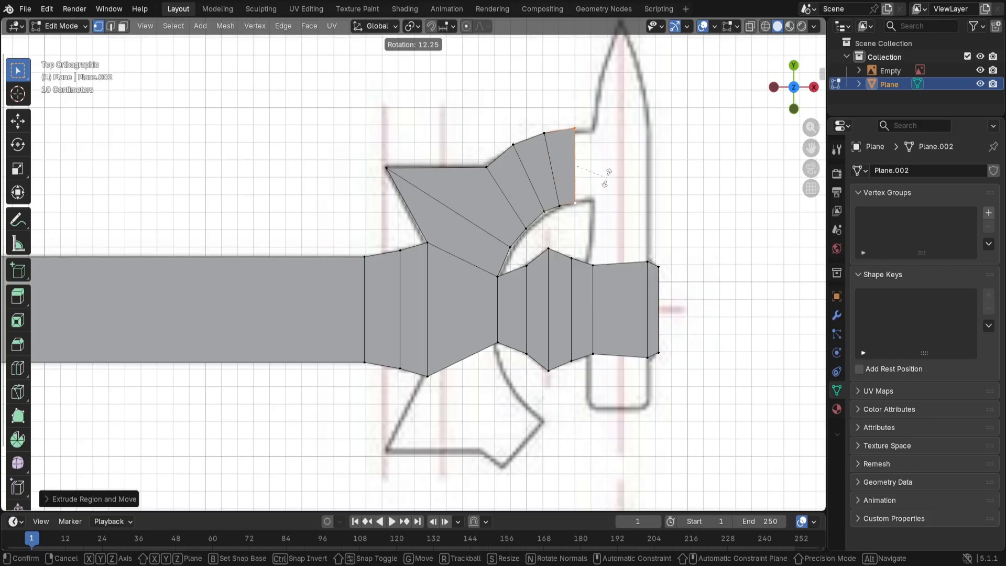
{"action": "left_click", "coordinate": [605, 181]}
Step: Extrude the wing's vertical end edge about 0.12 m along X to the near side of the long spike
{"action": "key", "text": "g"}
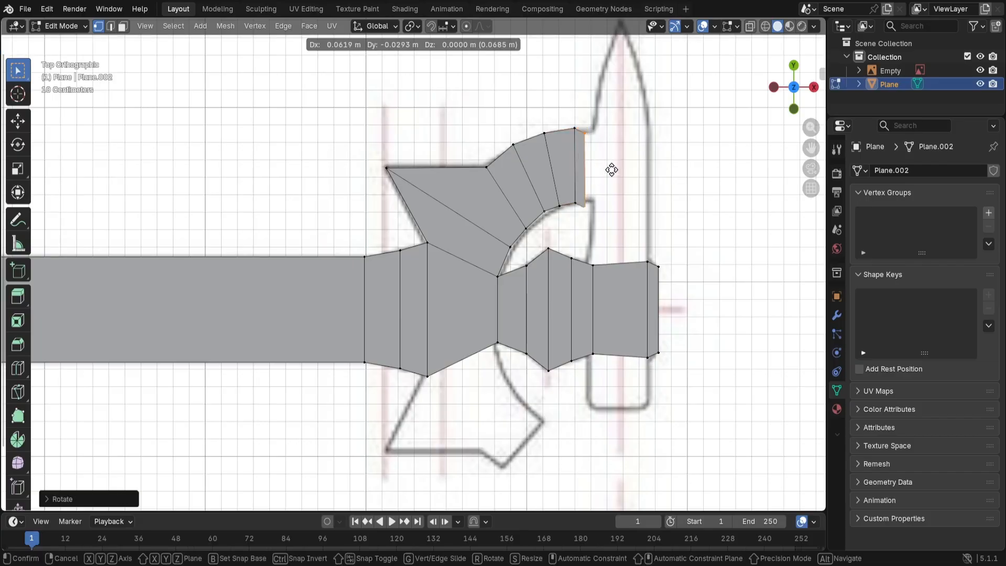
{"action": "key", "text": "x"}
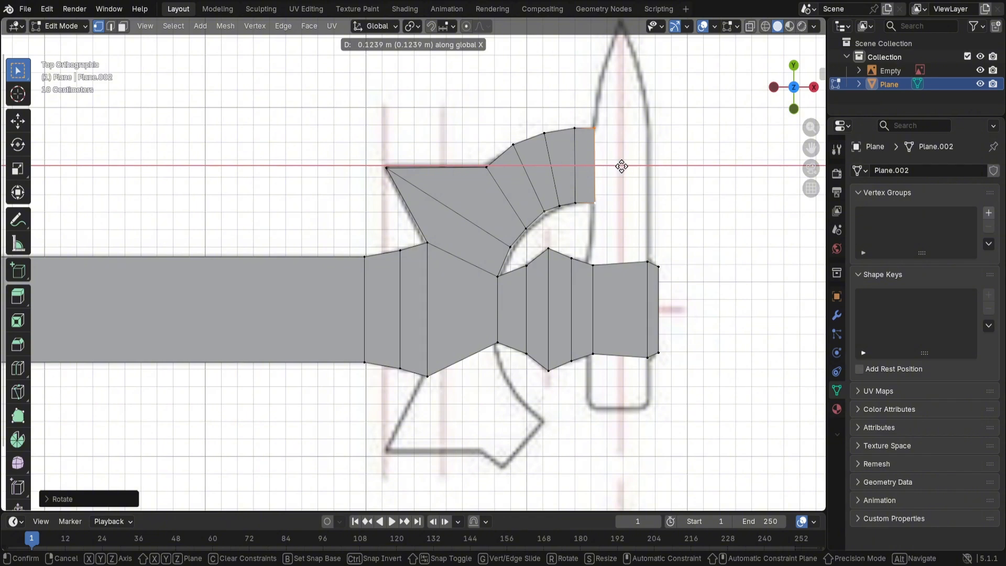
{"action": "left_click", "coordinate": [621, 166]}
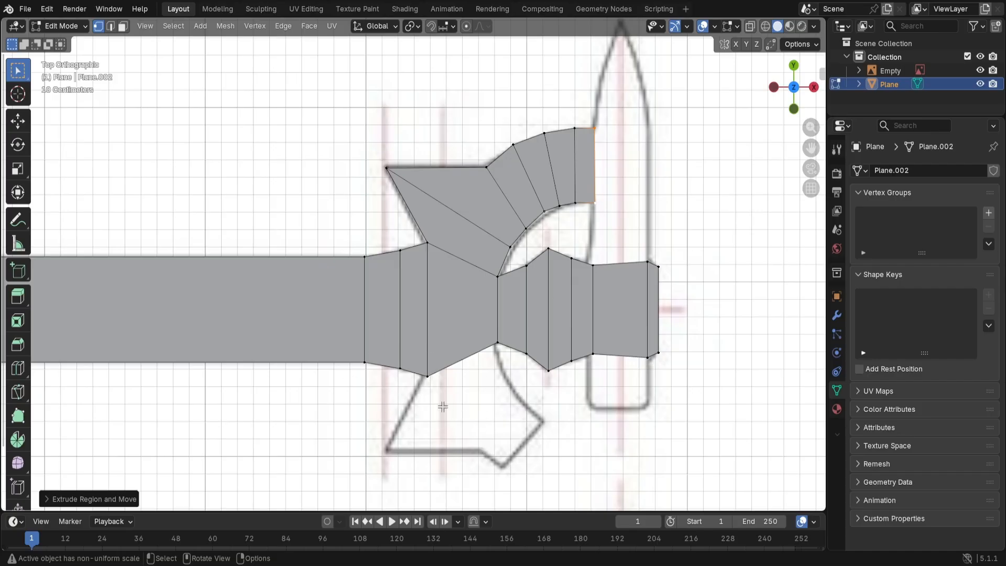
Step: Extrude the guard body's lower slanted edge about 0.22 m into the lower wing and rotate it about 11° clockwise
{"action": "left_click", "coordinate": [423, 372]}
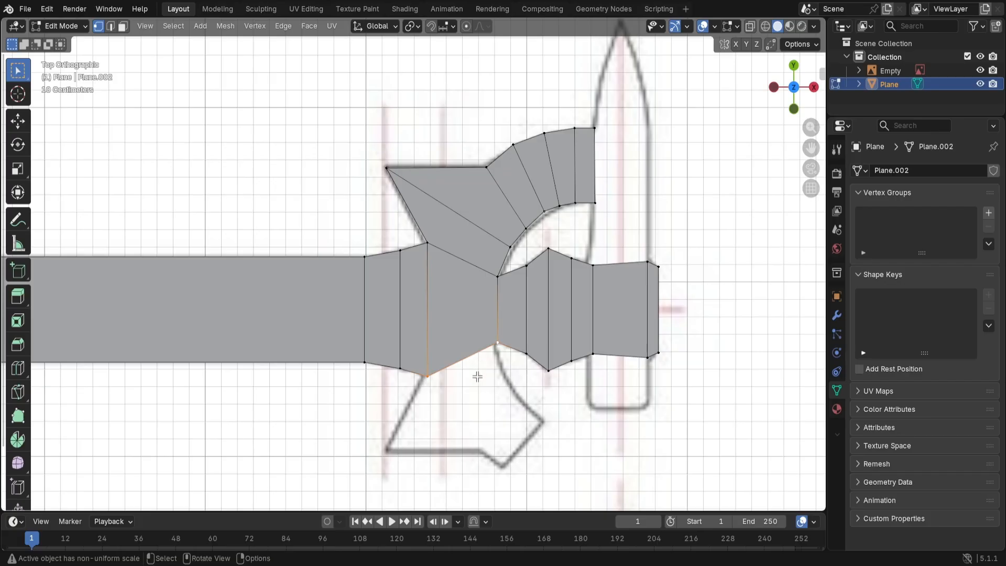
{"action": "key", "text": "e"}
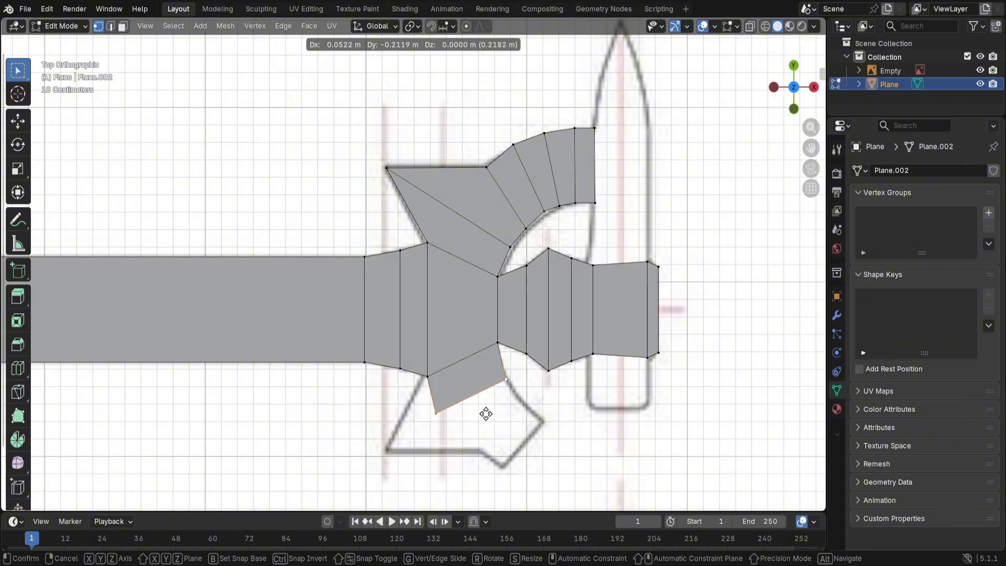
{"action": "left_click", "coordinate": [484, 413]}
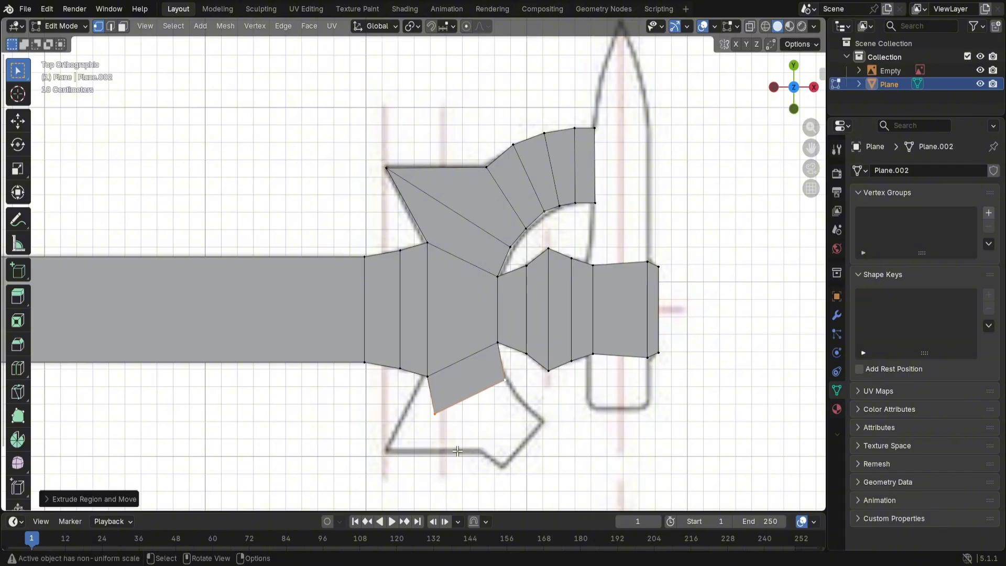
{"action": "key", "text": "r"}
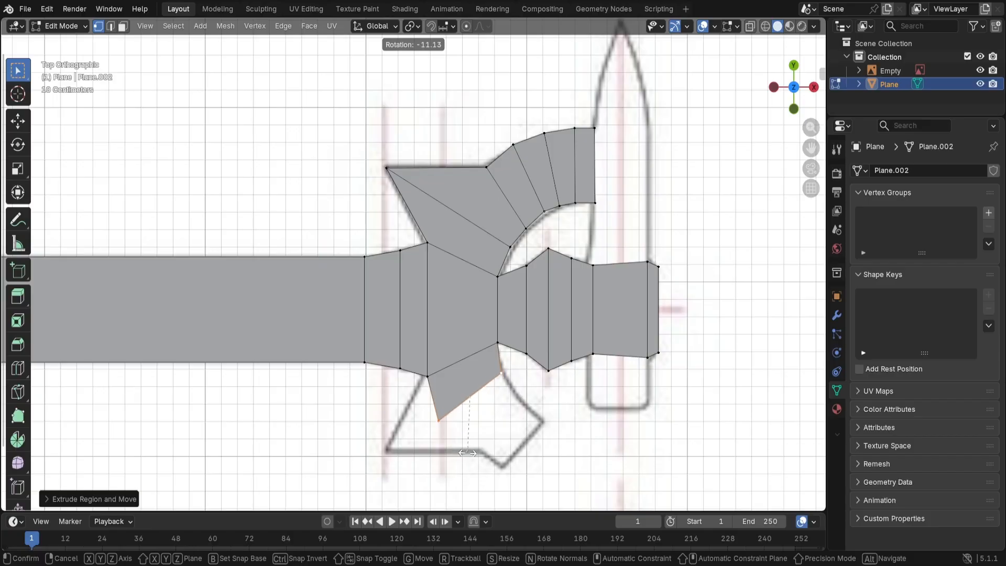
{"action": "left_click", "coordinate": [466, 452]}
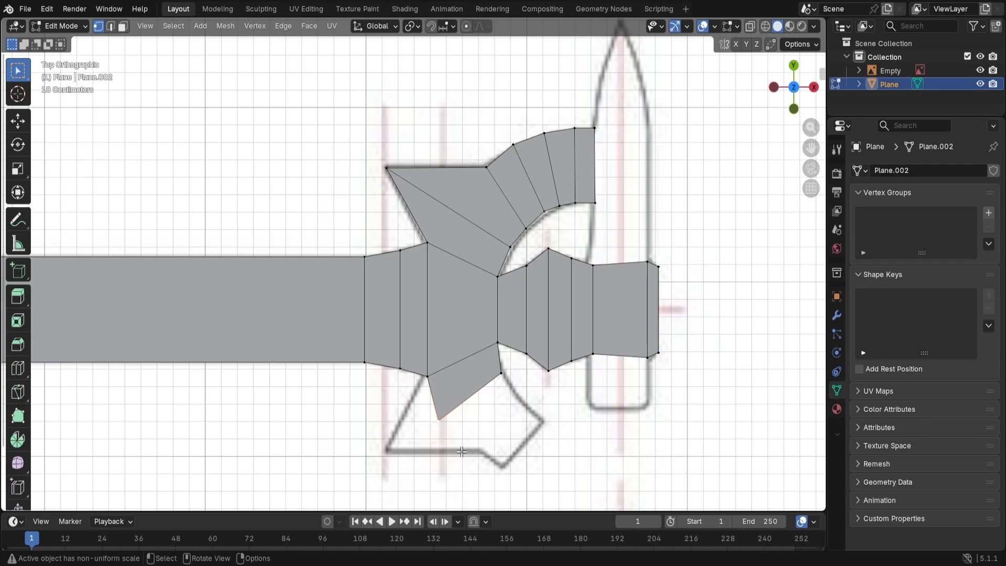
Step: Move the new edge's outer vertex about 0.36 m onto the pointed tip of the lower wing outline
{"action": "key", "text": "g"}
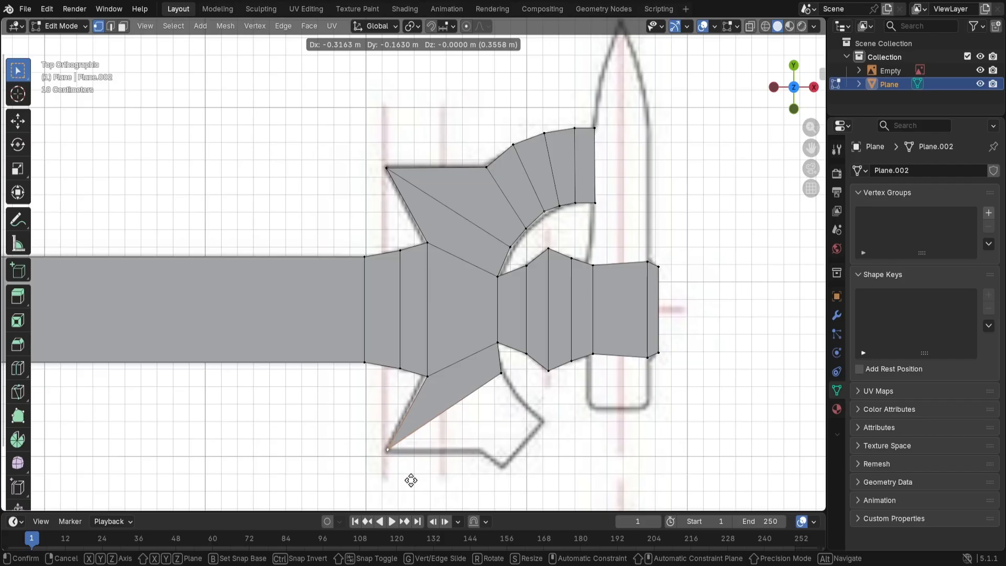
{"action": "left_click", "coordinate": [412, 479]}
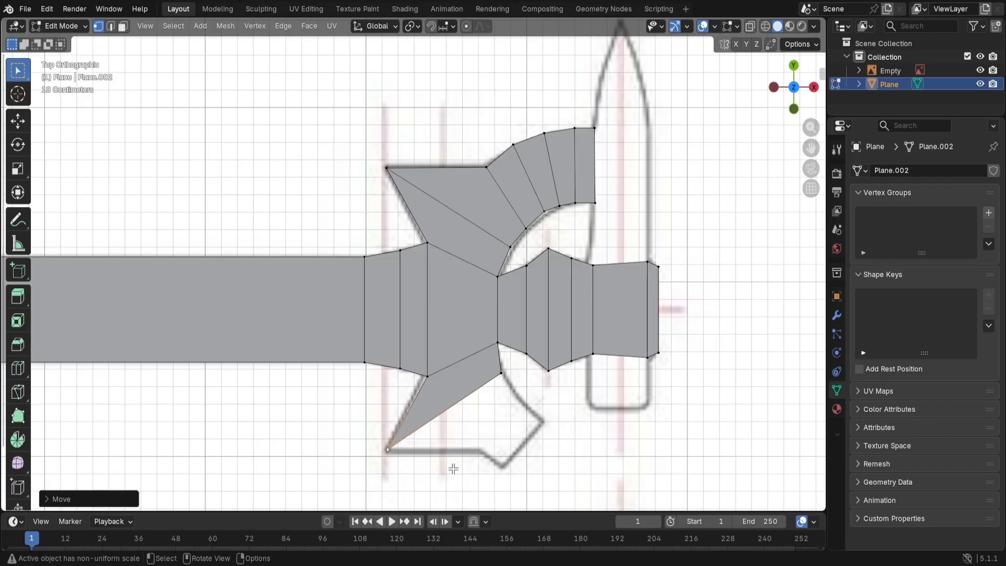
Step: Extrude the lower wing's long slanted edge along the inner curve and move its outer vertex about 0.51 m to the outline's notch corner
{"action": "left_click", "coordinate": [498, 373]}
{"action": "key", "text": "g"}
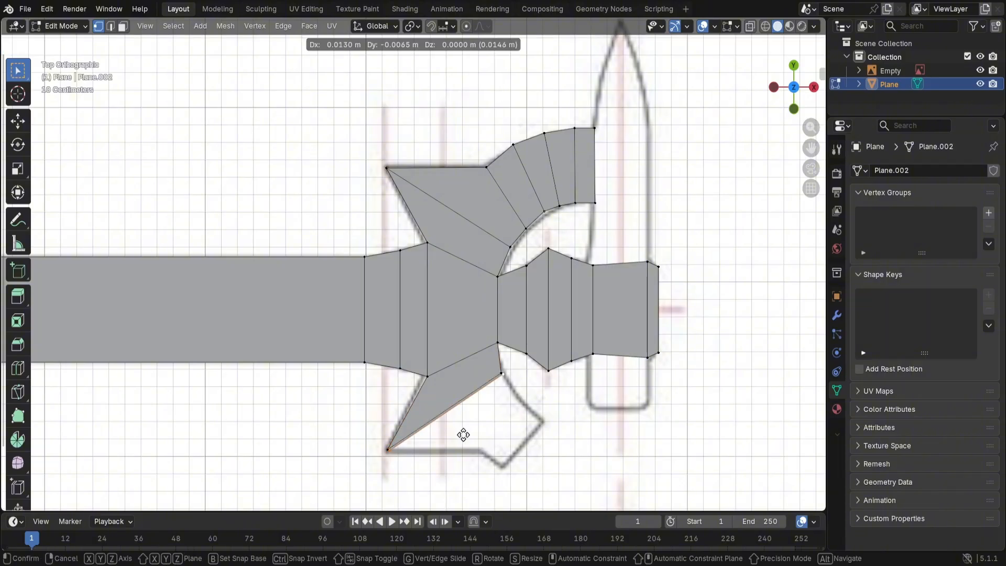
{"action": "left_click", "coordinate": [477, 459]}
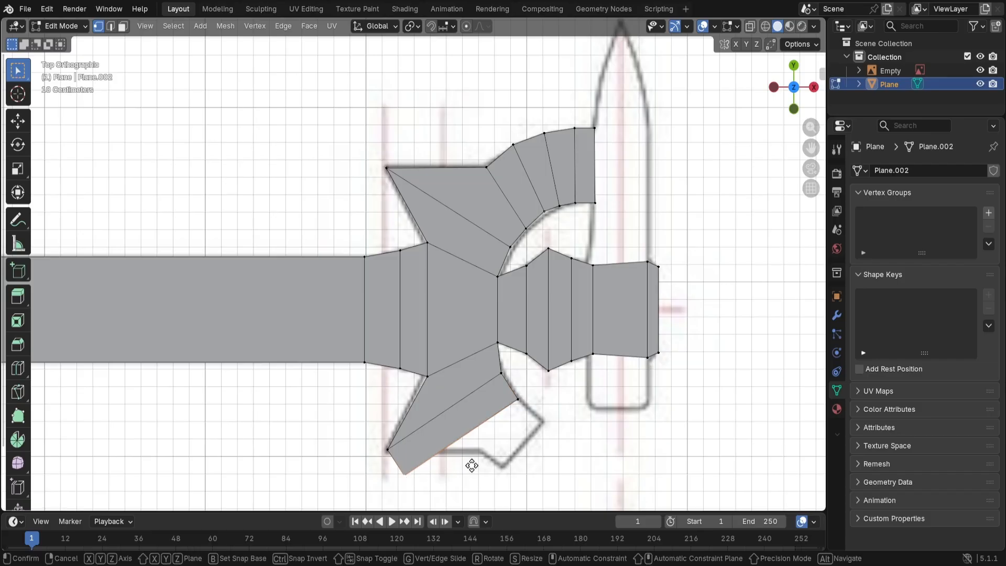
{"action": "key", "text": "g"}
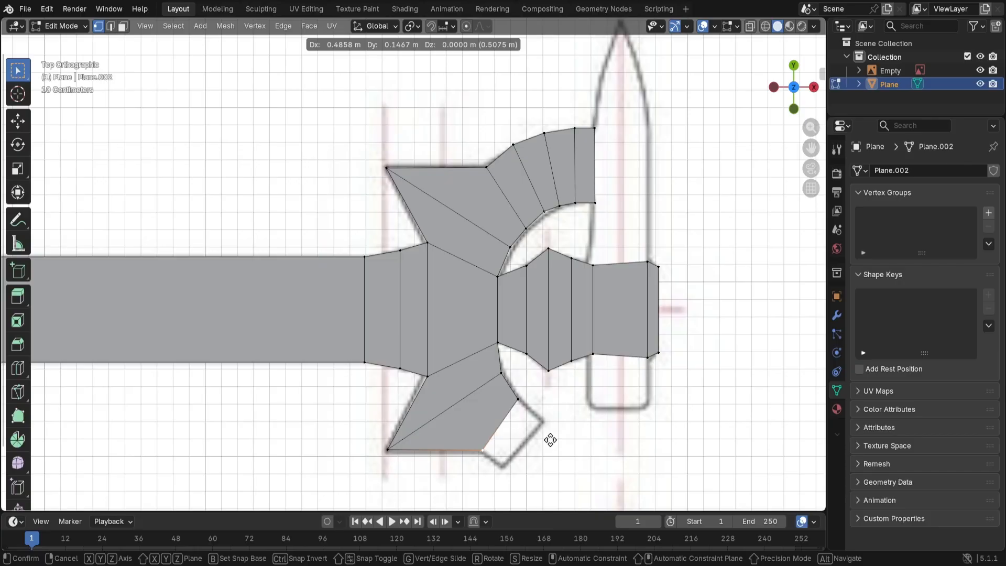
{"action": "left_click", "coordinate": [550, 438]}
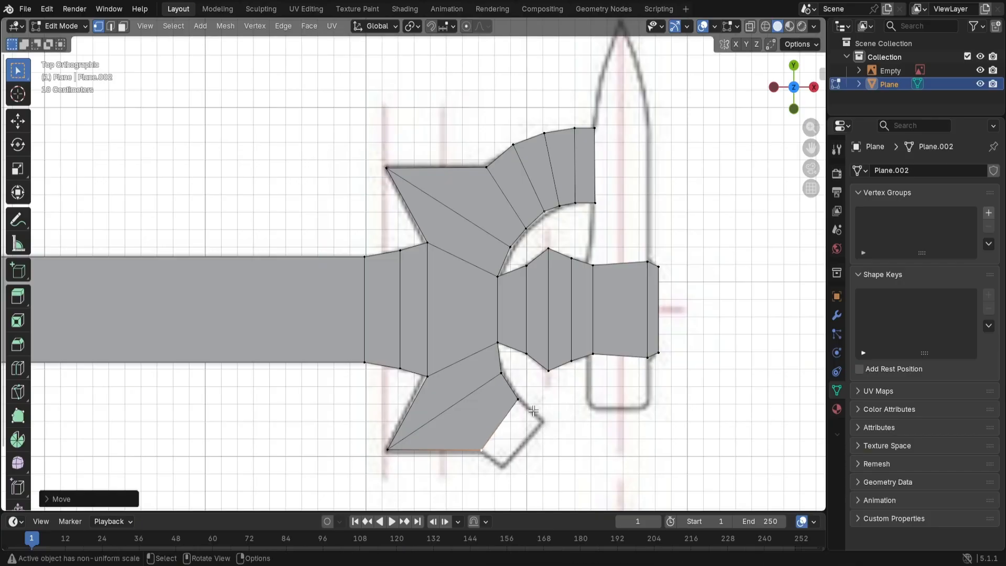
Step: Move the inner-curve vertex of the lower wing's end edge onto the blueprint outline
{"action": "left_click", "coordinate": [523, 401]}
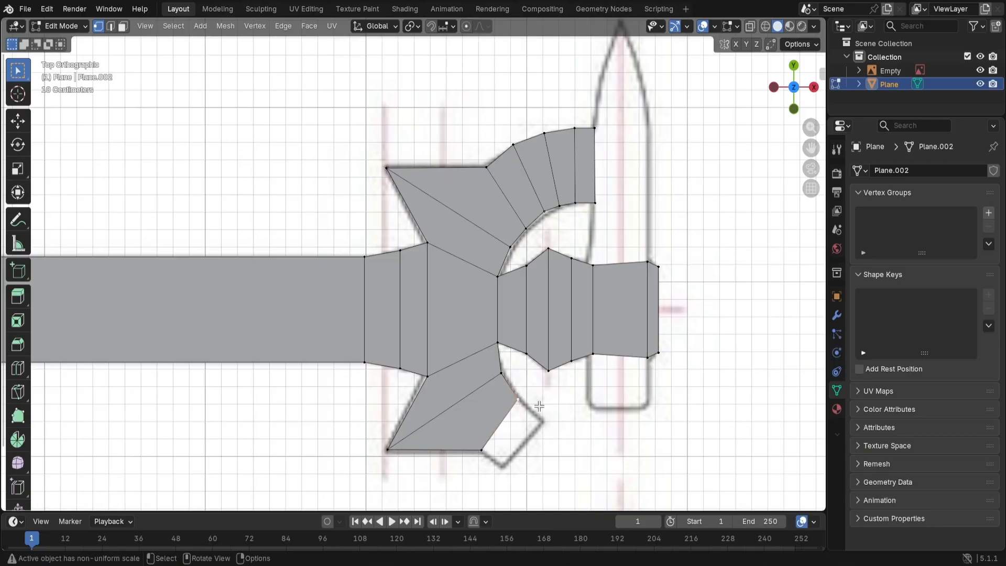
{"action": "key", "text": "g"}
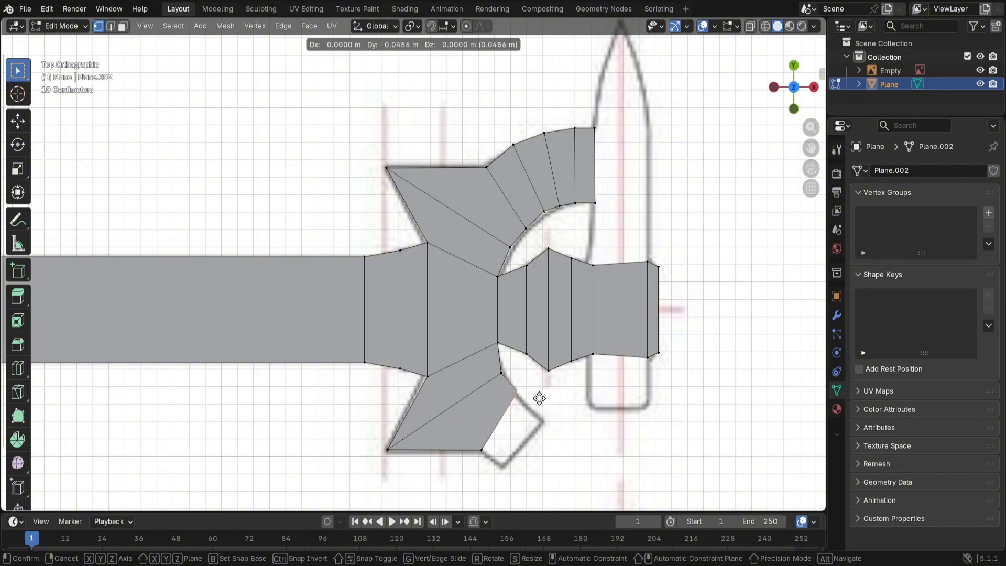
{"action": "left_click", "coordinate": [543, 408]}
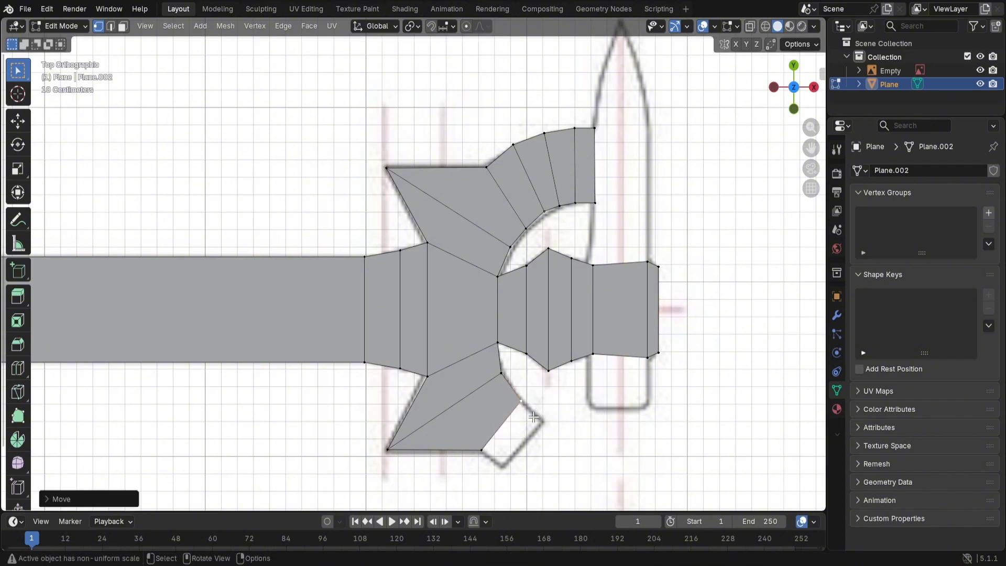
Step: Extrude the lower wing's end edge about 0.17 m to the outline's blunt end and align its corner vertex with the blueprint
{"action": "left_click", "coordinate": [480, 449], "text": "shift"}
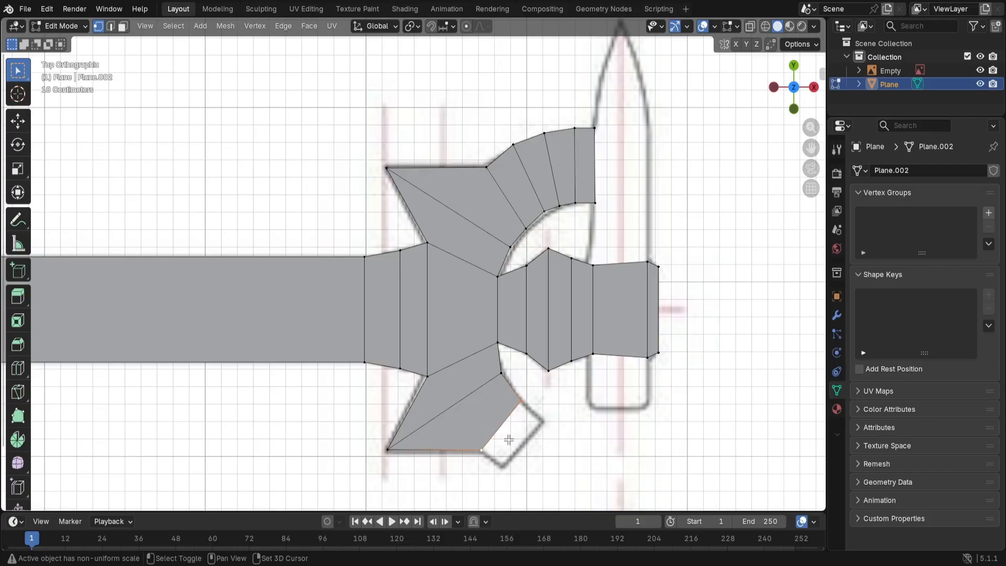
{"action": "key", "text": "e"}
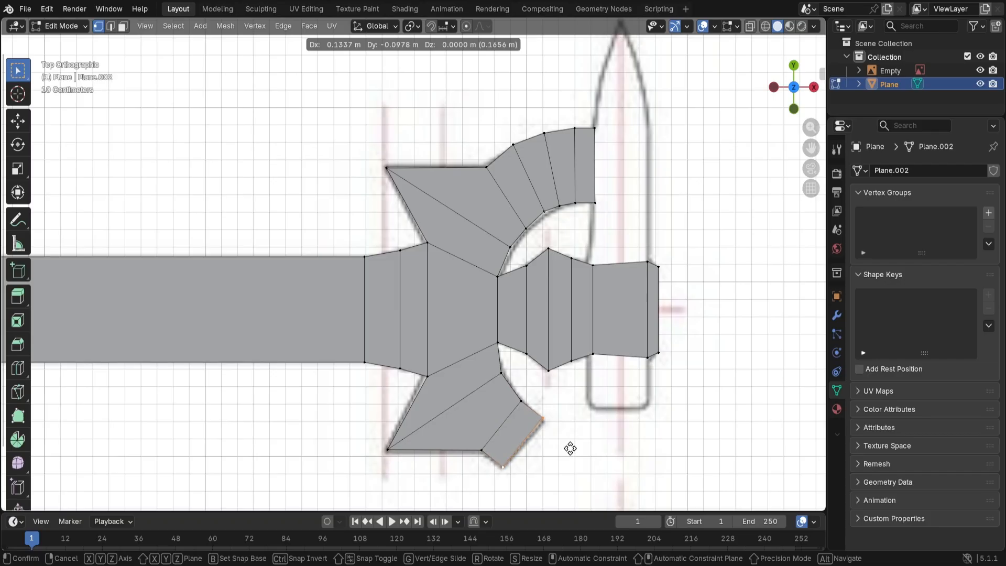
{"action": "left_click", "coordinate": [569, 449]}
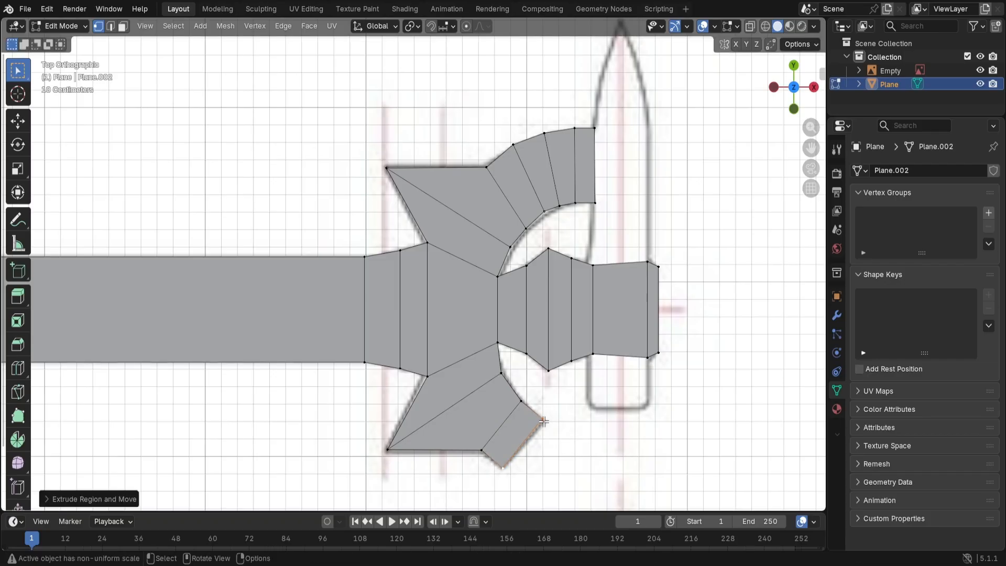
{"action": "key", "text": "e"}
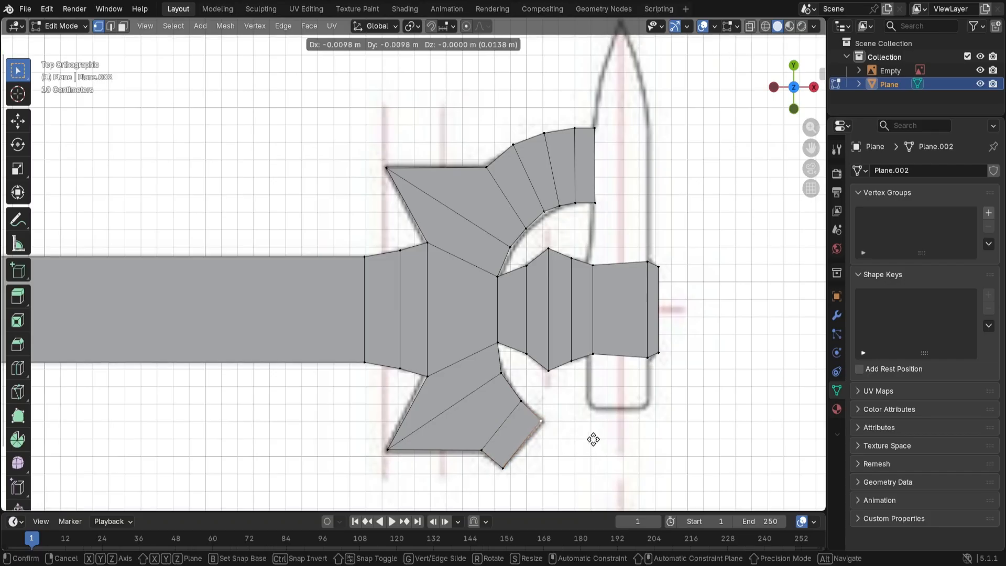
{"action": "left_click", "coordinate": [595, 439]}
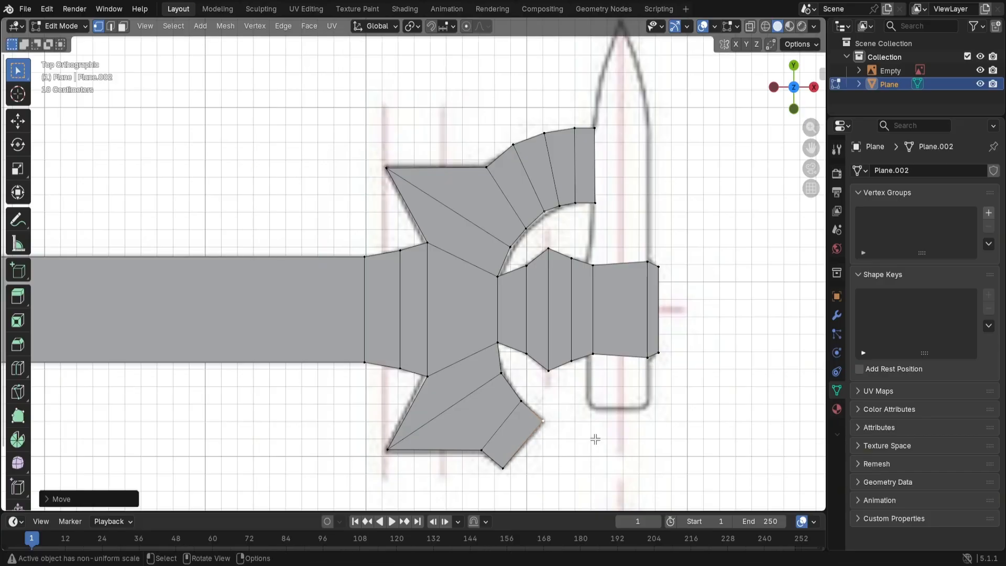
{"action": "left_click", "coordinate": [593, 439]}
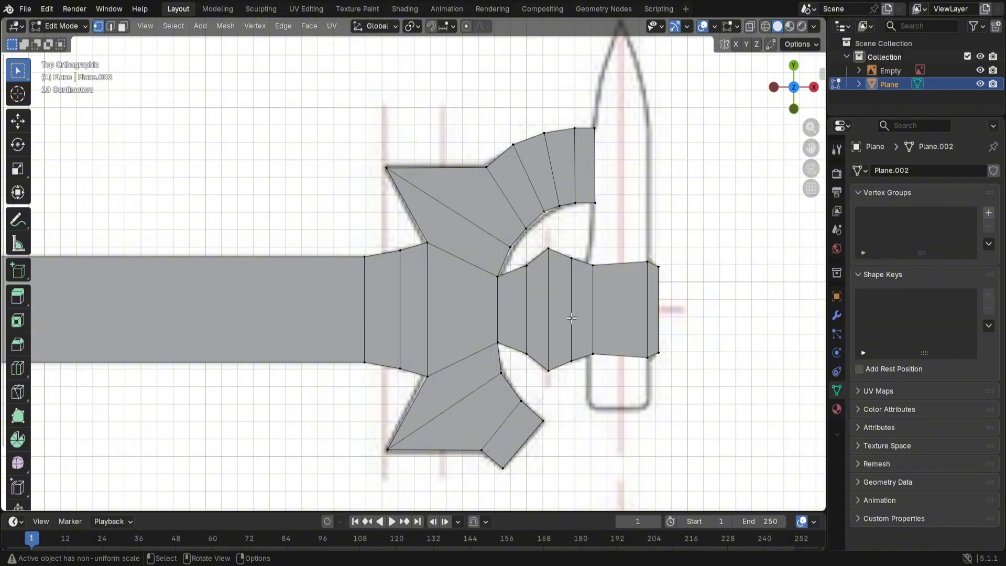
Step: Extrude the upper edge of the handle section beneath the long spike about 0.35 m along Y, up to the curved wing
{"action": "middle_click_drag", "start_coordinate": [690, 232], "coordinate": [628, 257], "text": "shift"}
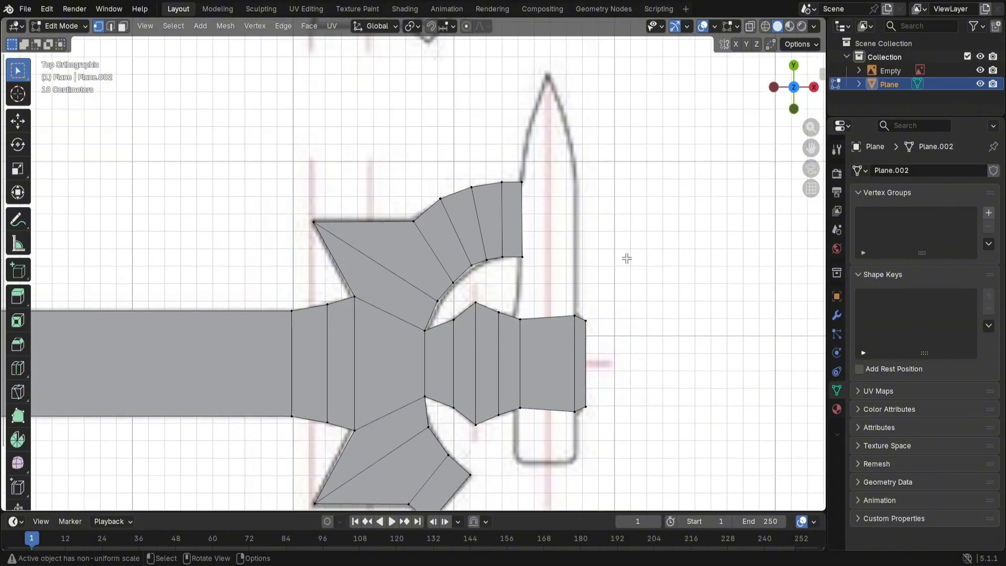
{"action": "left_click", "coordinate": [520, 318]}
{"action": "scroll", "coordinate": [640, 316], "scroll_direction": "up", "scroll_amount": 2}
{"action": "middle_click_drag", "start_coordinate": [716, 268], "coordinate": [606, 342], "text": "shift"}
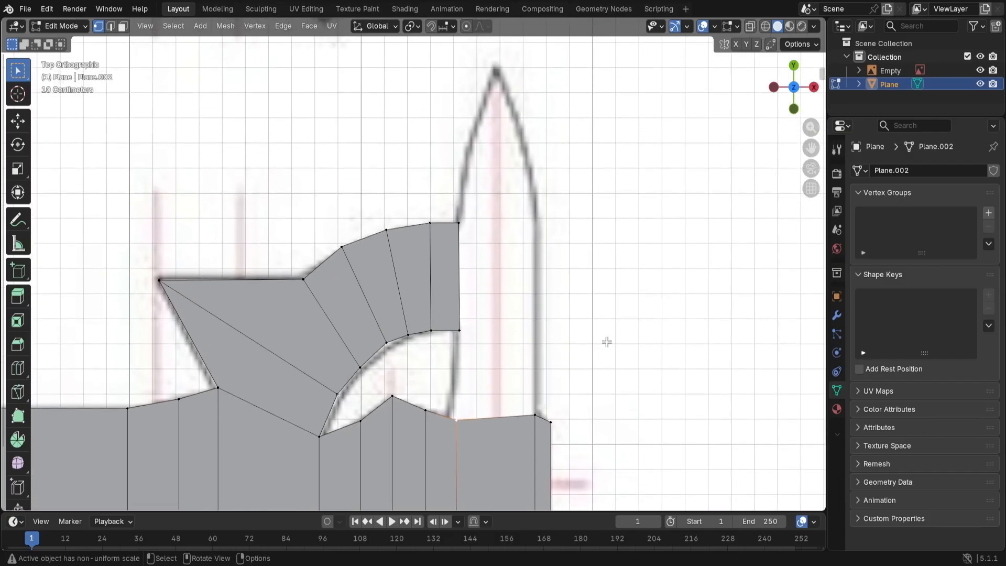
{"action": "left_click", "coordinate": [535, 415], "text": "shift"}
{"action": "key", "text": "g"}
{"action": "key", "text": "y"}
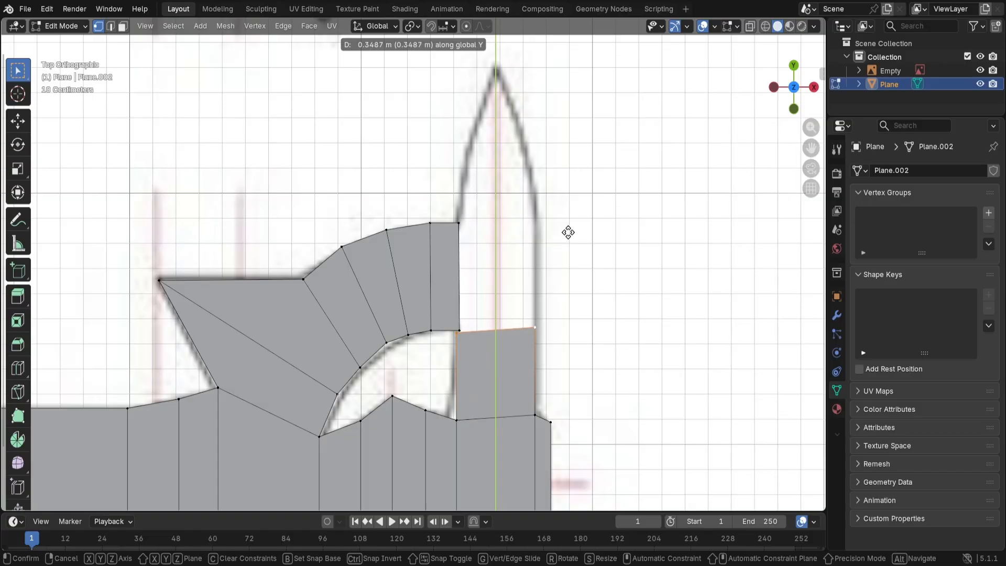
{"action": "left_click", "coordinate": [568, 232]}
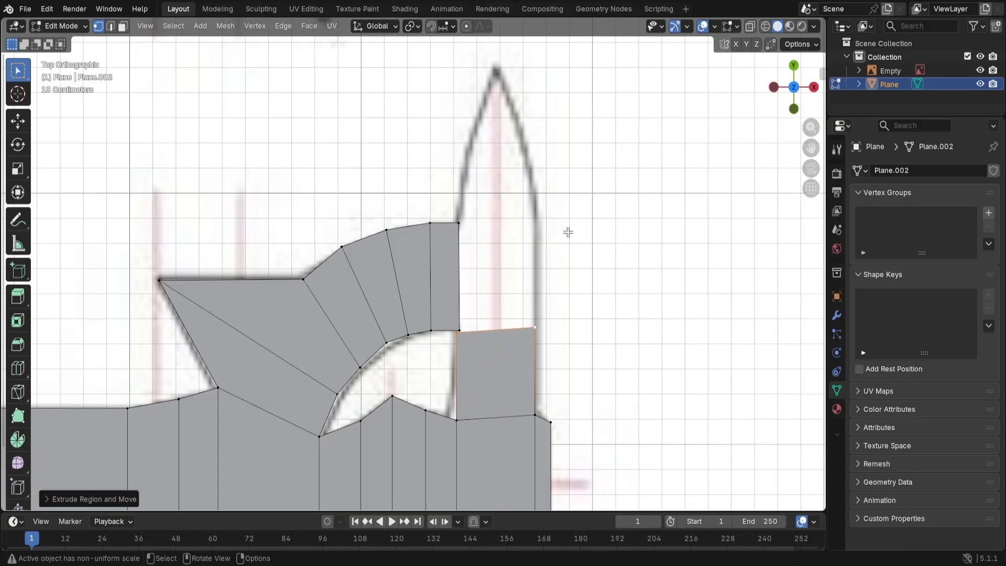
Step: Merge the upper wing's lower end vertex and the spike section's adjacent corner vertex at their center
{"action": "scroll", "coordinate": [404, 335], "scroll_direction": "up", "scroll_amount": 5}
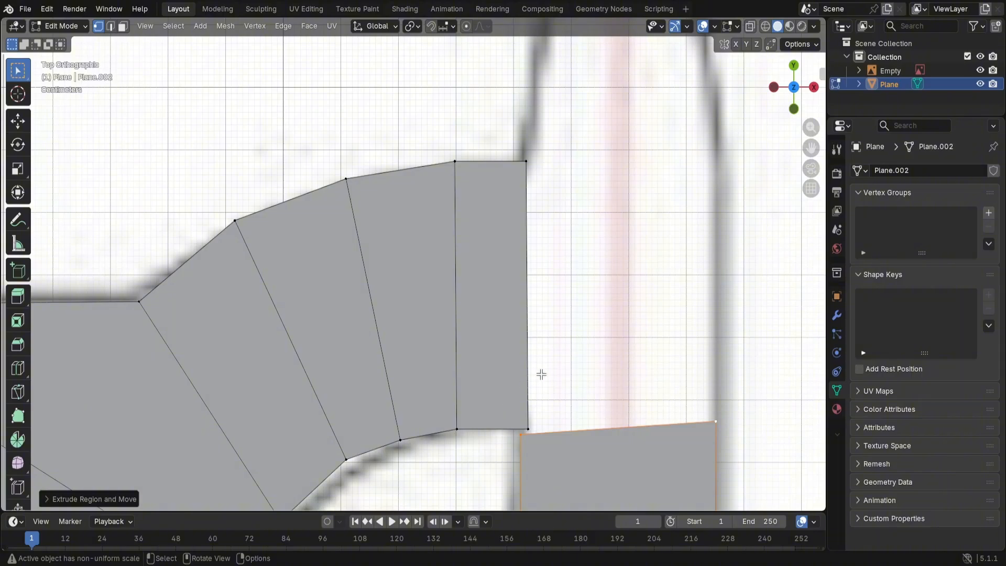
{"action": "middle_click_drag", "start_coordinate": [566, 375], "coordinate": [487, 272], "text": "shift"}
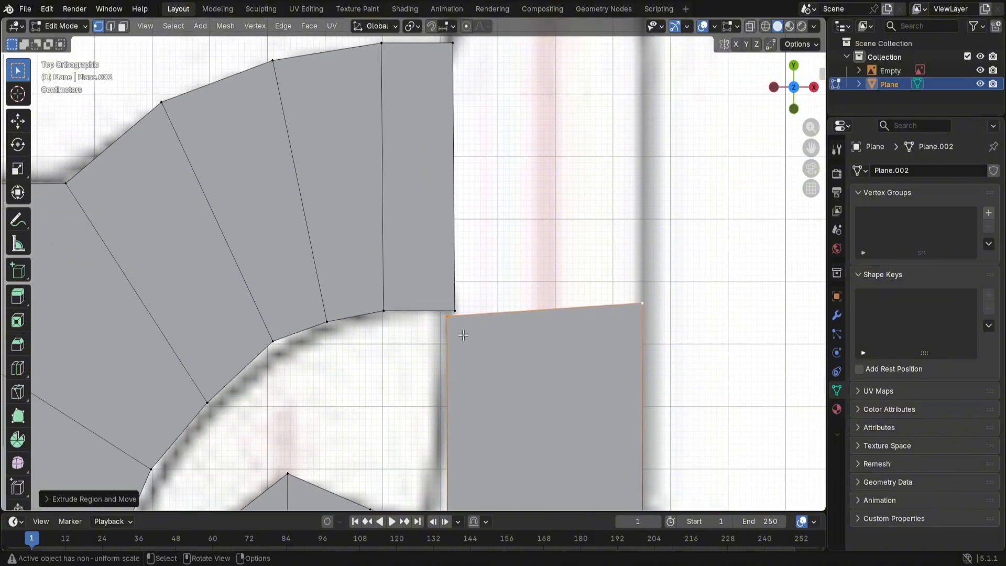
{"action": "left_click", "coordinate": [458, 308]}
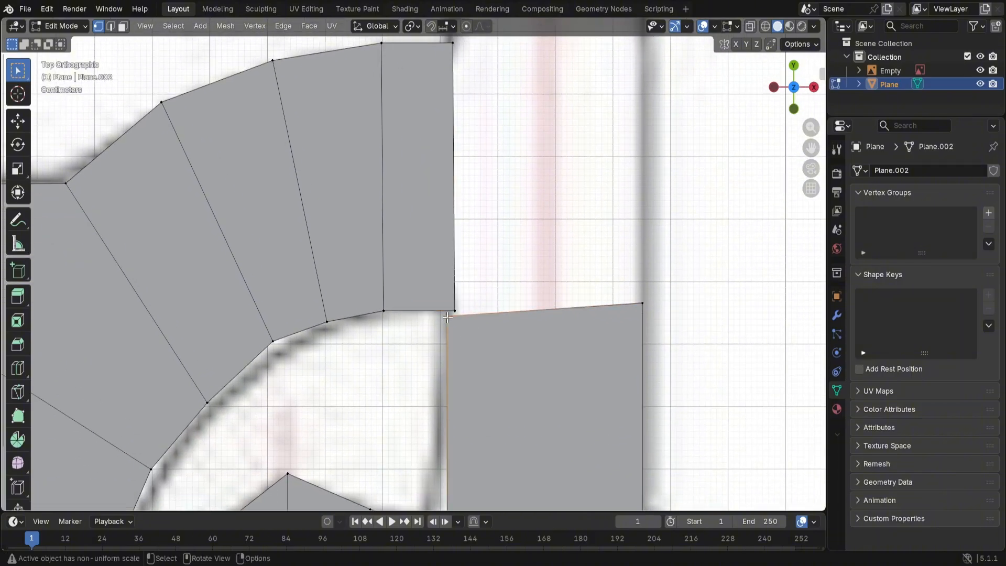
{"action": "left_click", "coordinate": [440, 314]}
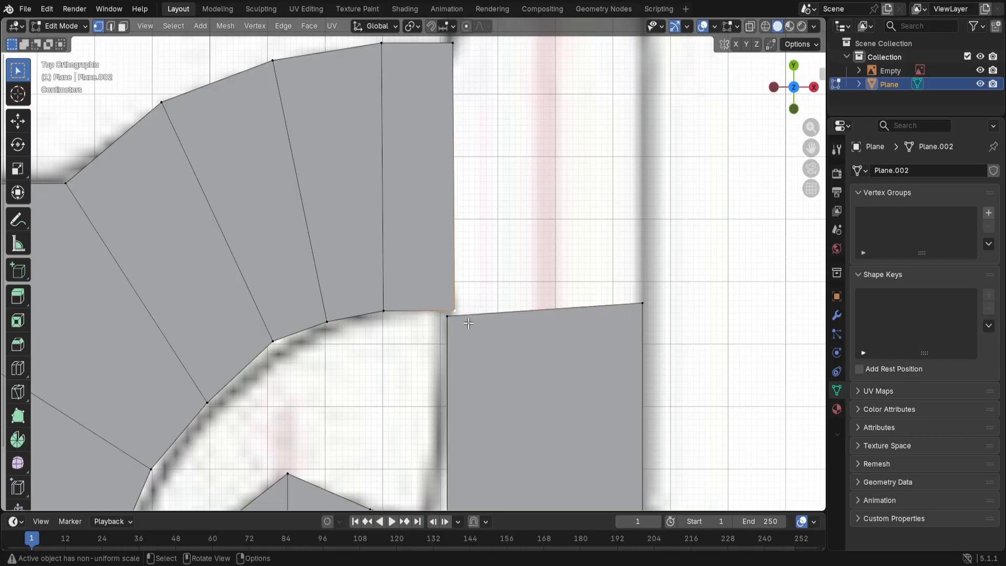
{"action": "left_click", "coordinate": [448, 315], "text": "shift"}
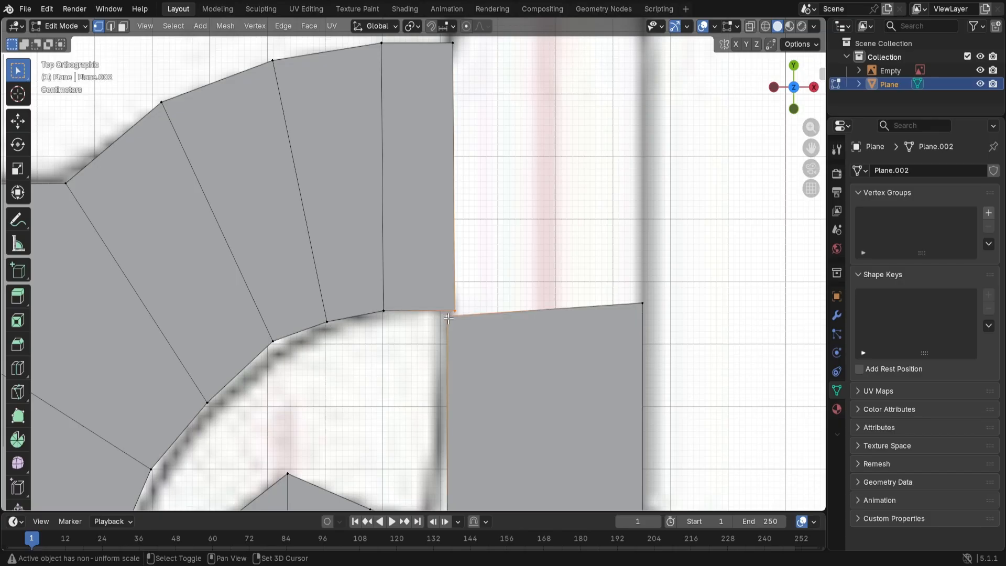
{"action": "key", "text": "m"}
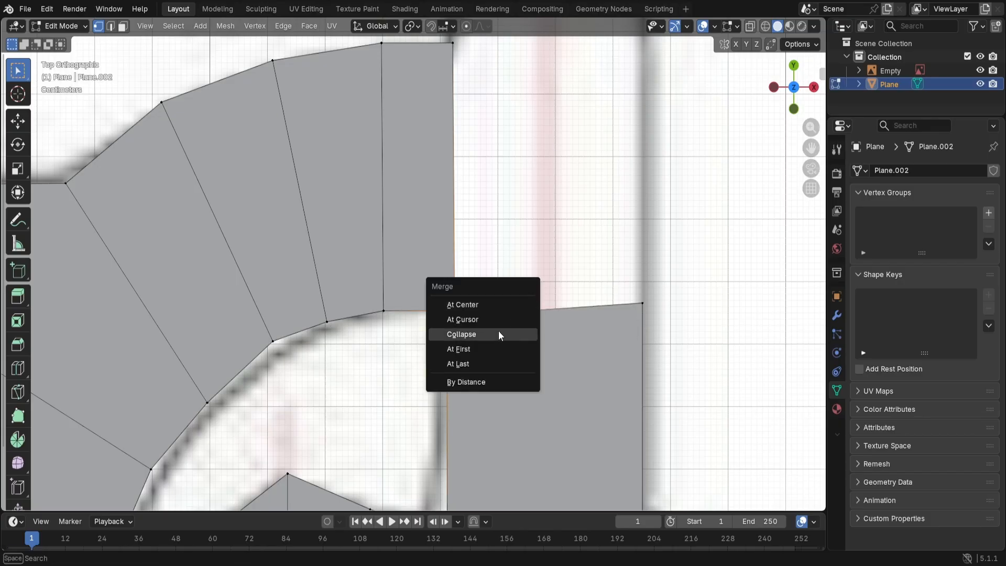
{"action": "left_click", "coordinate": [485, 305]}
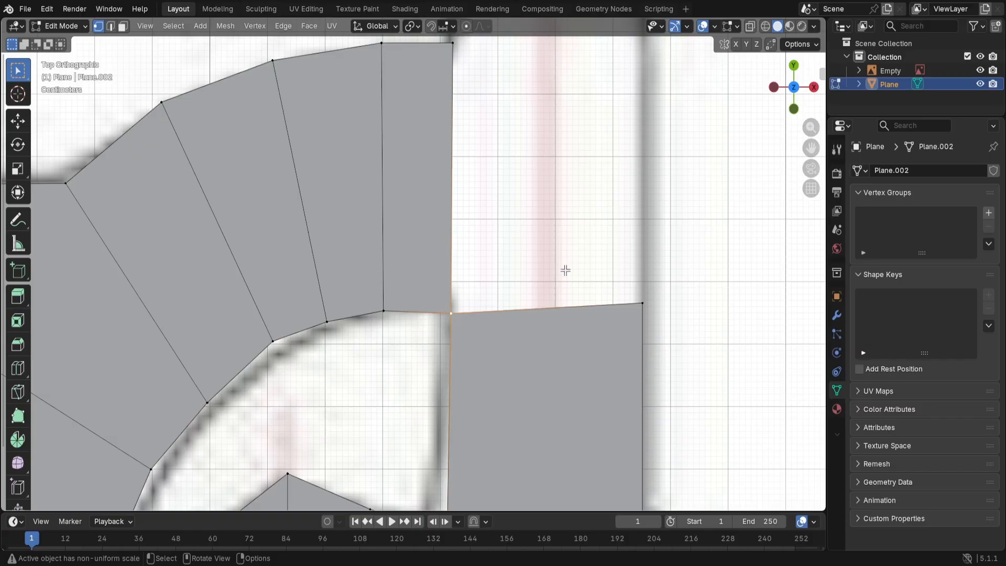
{"action": "left_click", "coordinate": [643, 306]}
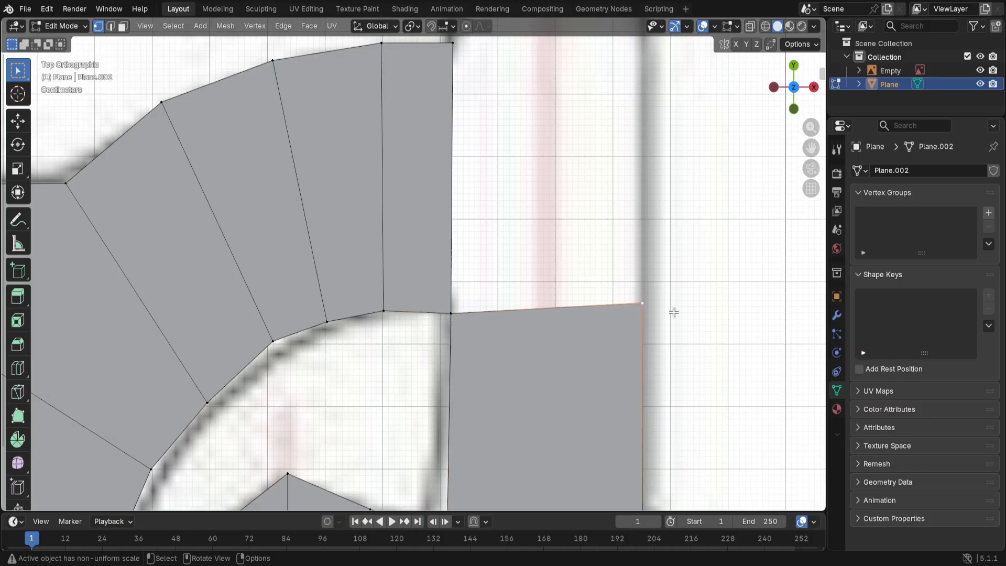
{"action": "key", "text": "g"}
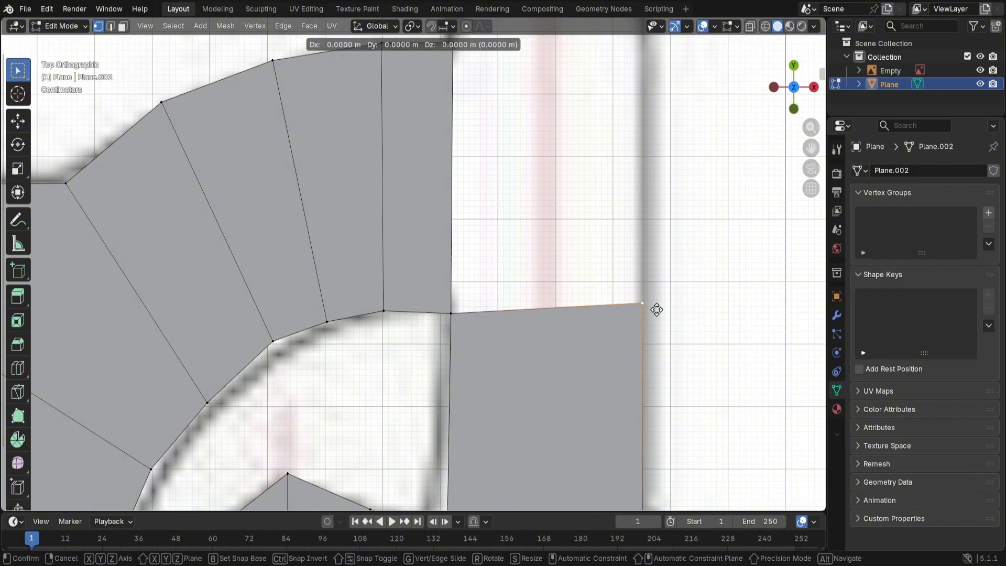
{"action": "key", "text": "x"}
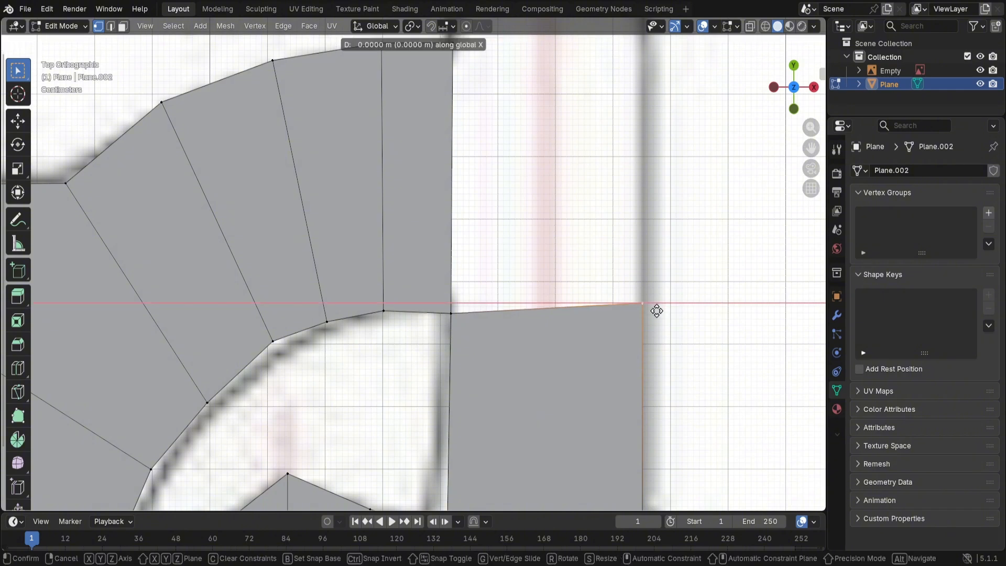
{"action": "key", "text": "Escape"}
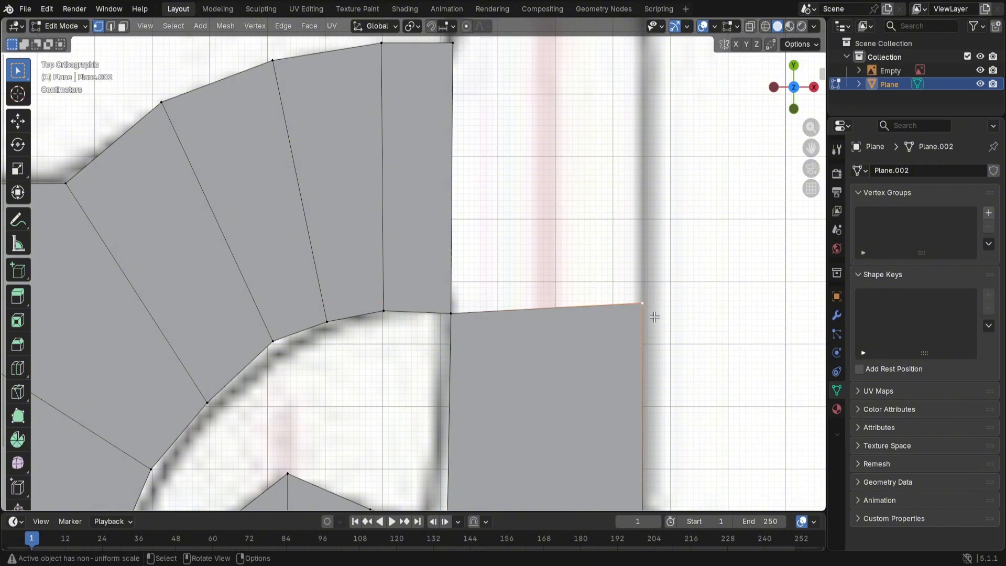
{"action": "key", "text": "alt+a"}
{"action": "left_click", "coordinate": [649, 301]}
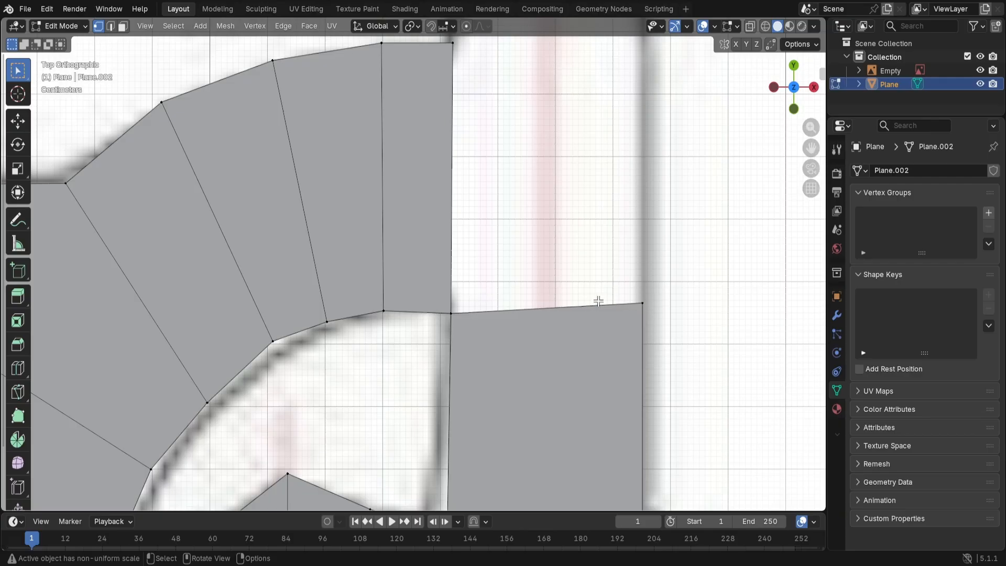
{"action": "left_click", "coordinate": [640, 304]}
{"action": "key", "text": "g"}
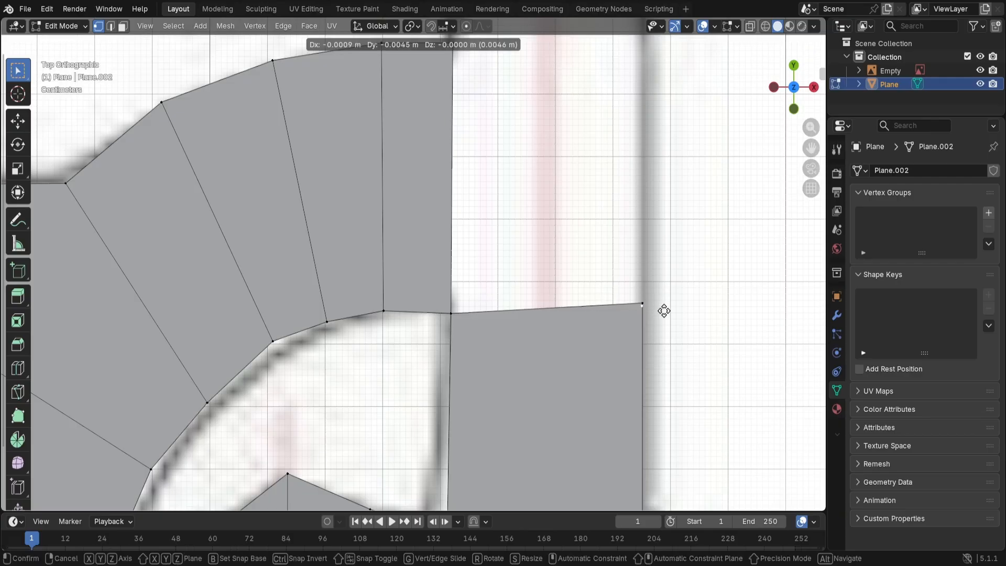
{"action": "key", "text": "Escape"}
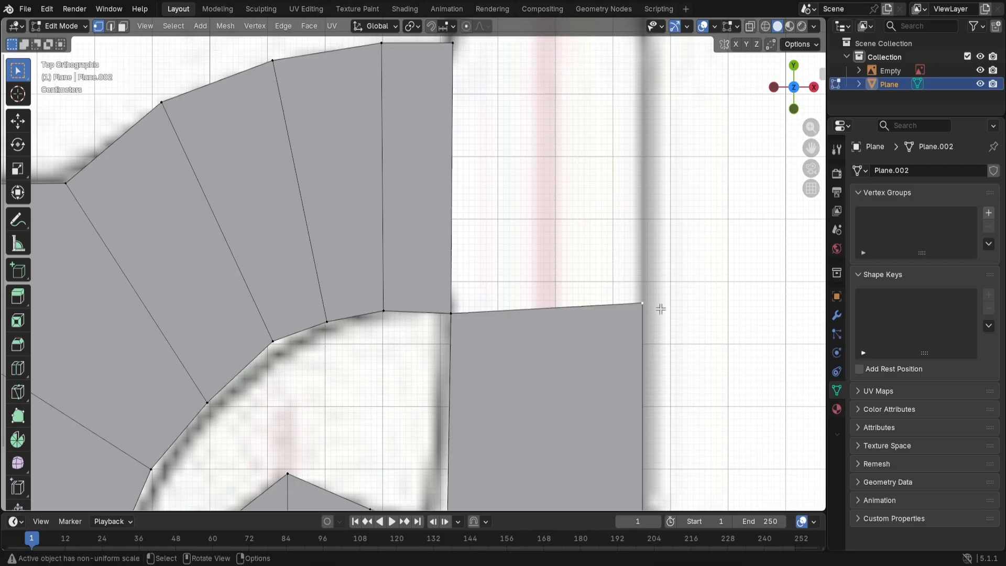
{"action": "key", "text": "ctrl"}
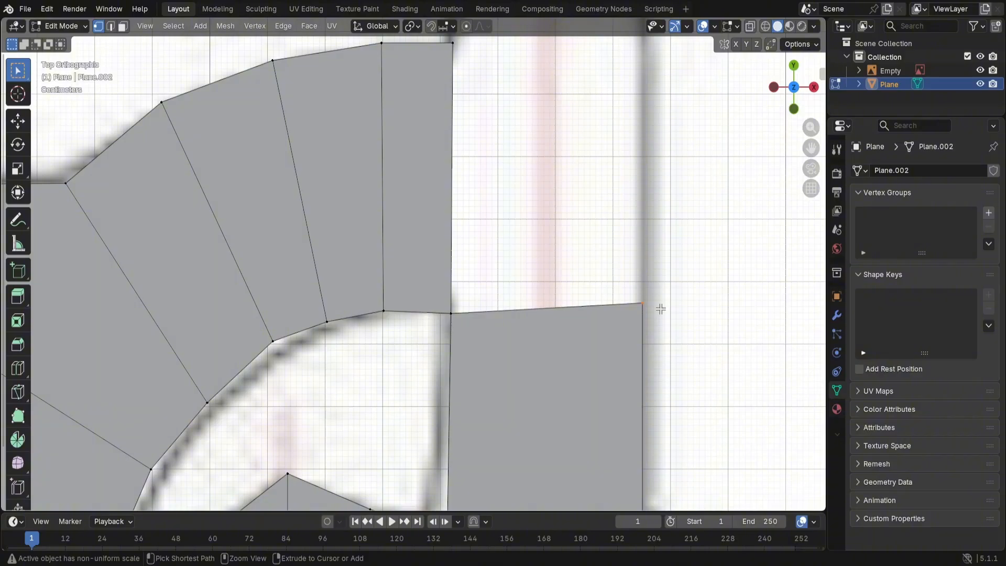
{"action": "left_click", "coordinate": [660, 309], "text": "ctrl"}
{"action": "key", "text": "ctrl+z"}
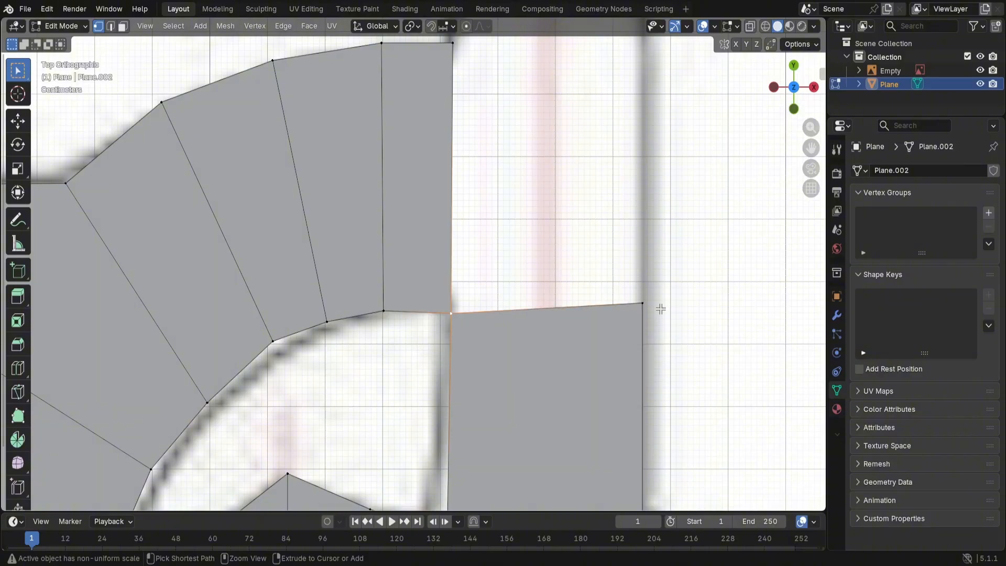
Step: Move the spike section's free upper corner vertex about 0.014 m down along Y, level with the merged wing vertex
{"action": "left_click", "coordinate": [638, 305]}
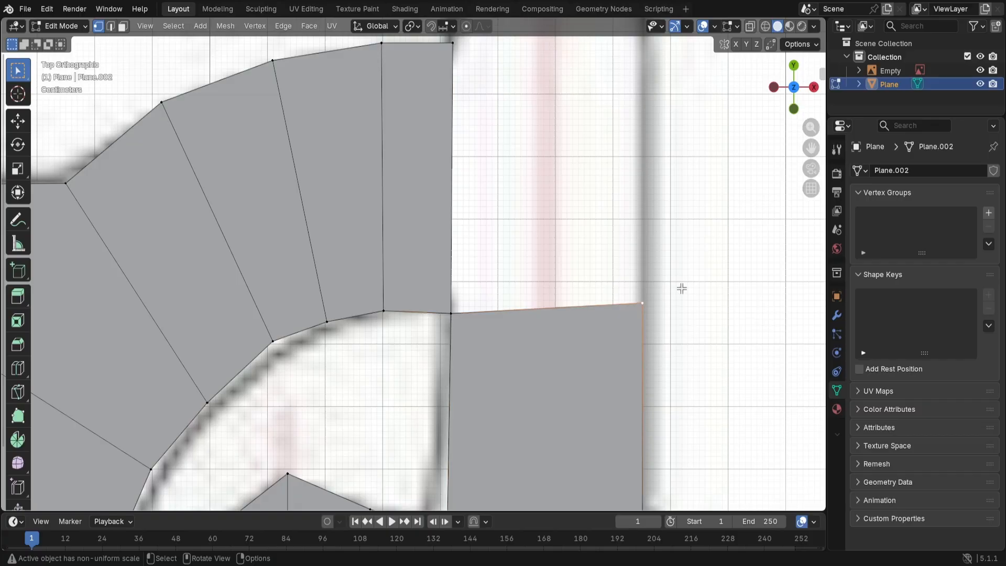
{"action": "key", "text": "g"}
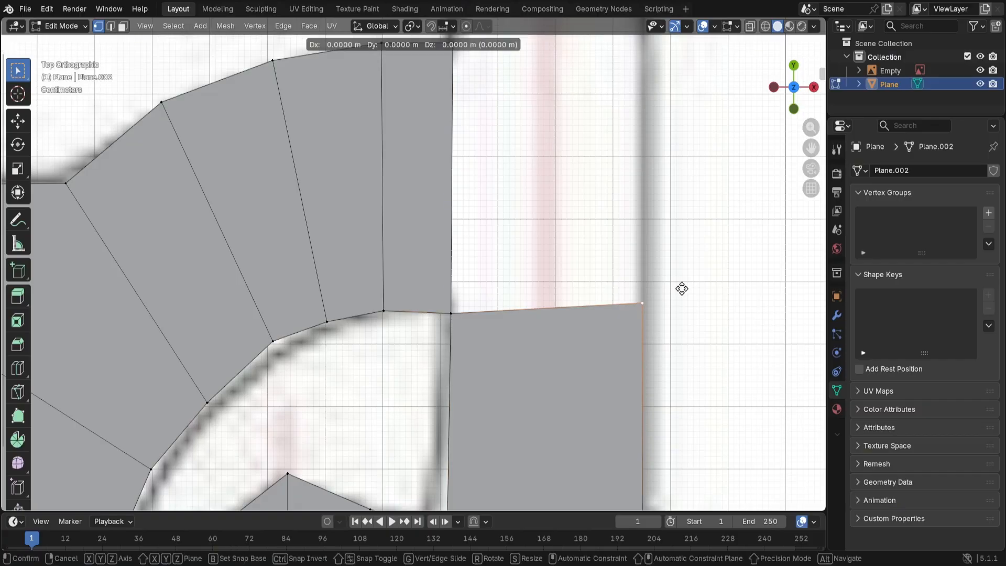
{"action": "key", "text": "y"}
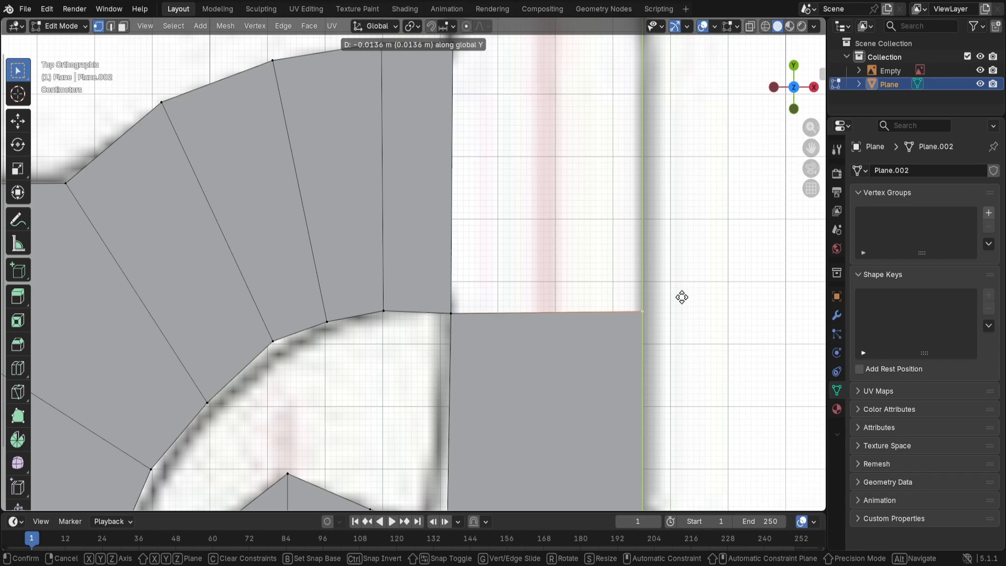
{"action": "left_click", "coordinate": [682, 297]}
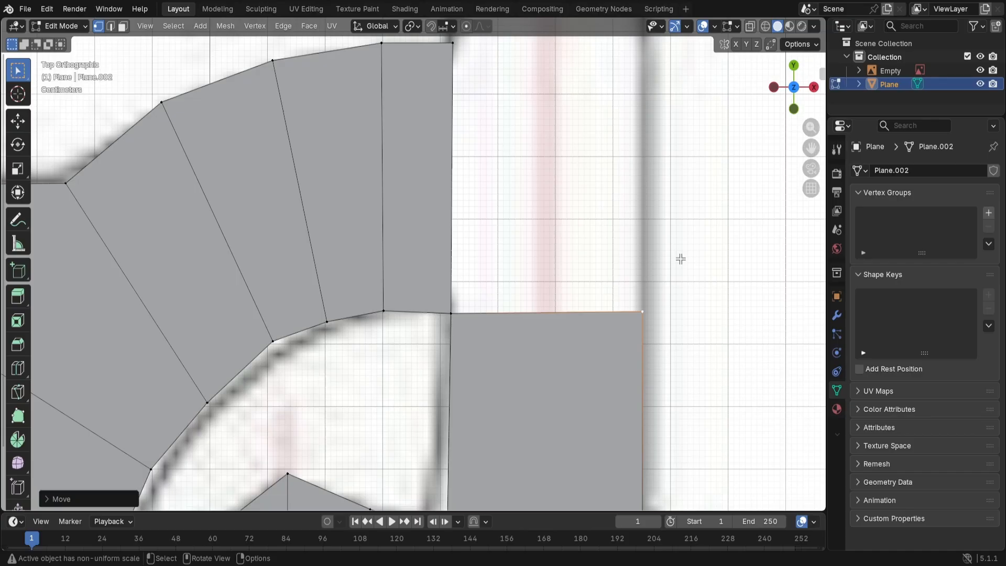
{"action": "left_click", "coordinate": [570, 261]}
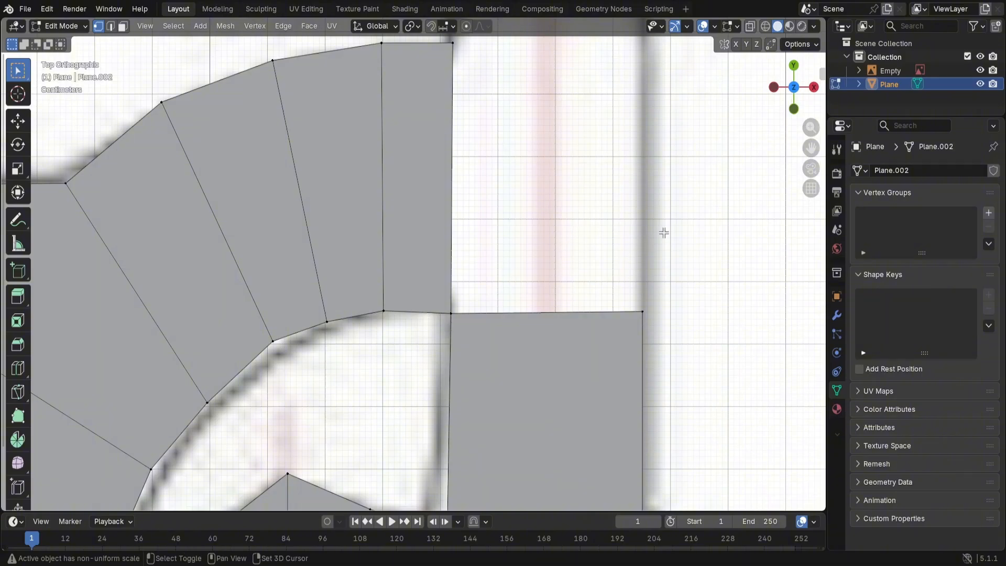
Step: Extrude the spike section's outer upper vertex about 0.43 m up the blueprint outline, level with the curved wing's upper end vertex
{"action": "middle_click_drag", "start_coordinate": [664, 232], "coordinate": [598, 341], "text": "shift"}
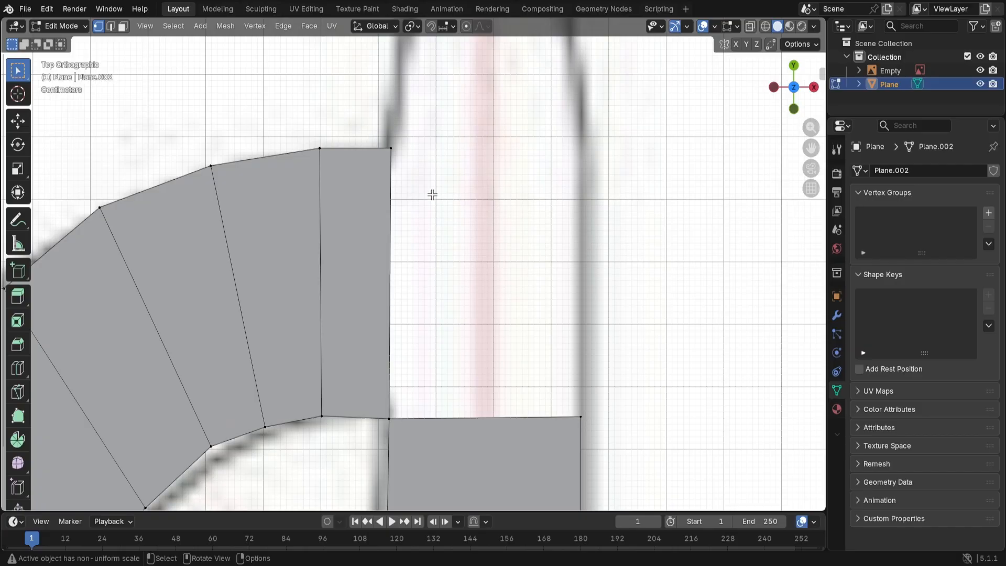
{"action": "left_click", "coordinate": [579, 417]}
{"action": "key", "text": "g"}
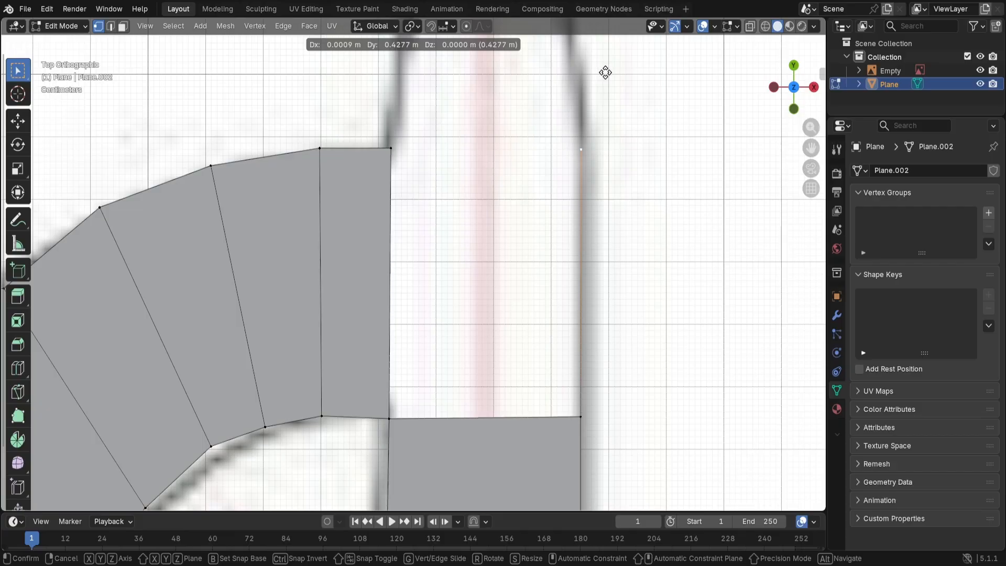
{"action": "left_click", "coordinate": [605, 71]}
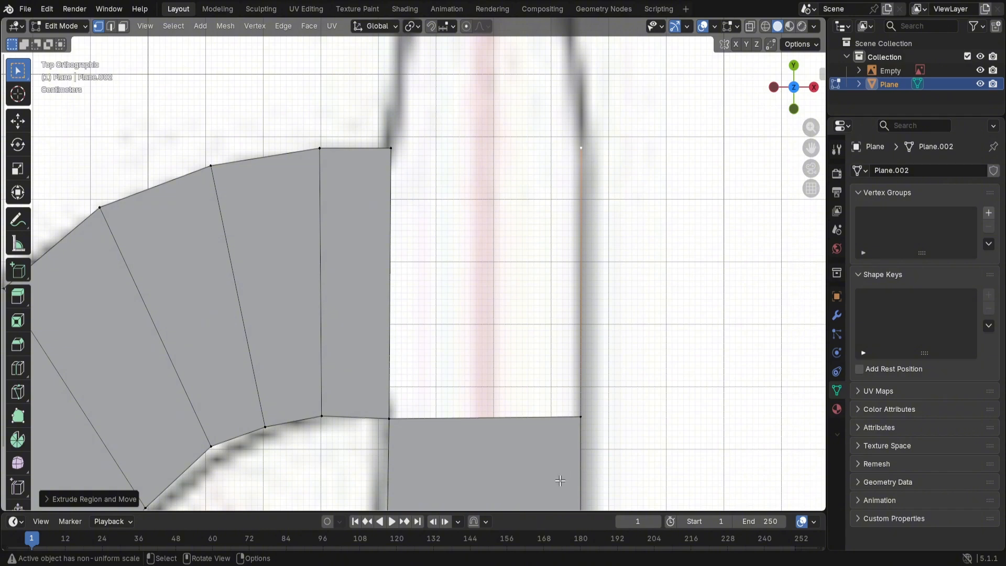
Step: Fill a face between the extruded outer edge and the curved wing's end edge
{"action": "left_click", "coordinate": [581, 417], "text": "shift"}
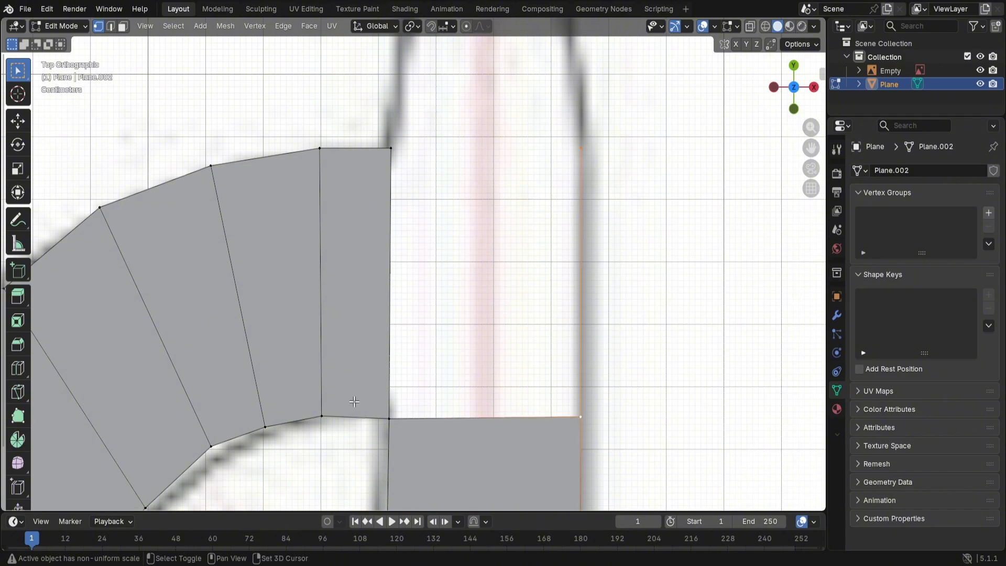
{"action": "left_click", "coordinate": [389, 418], "text": "shift"}
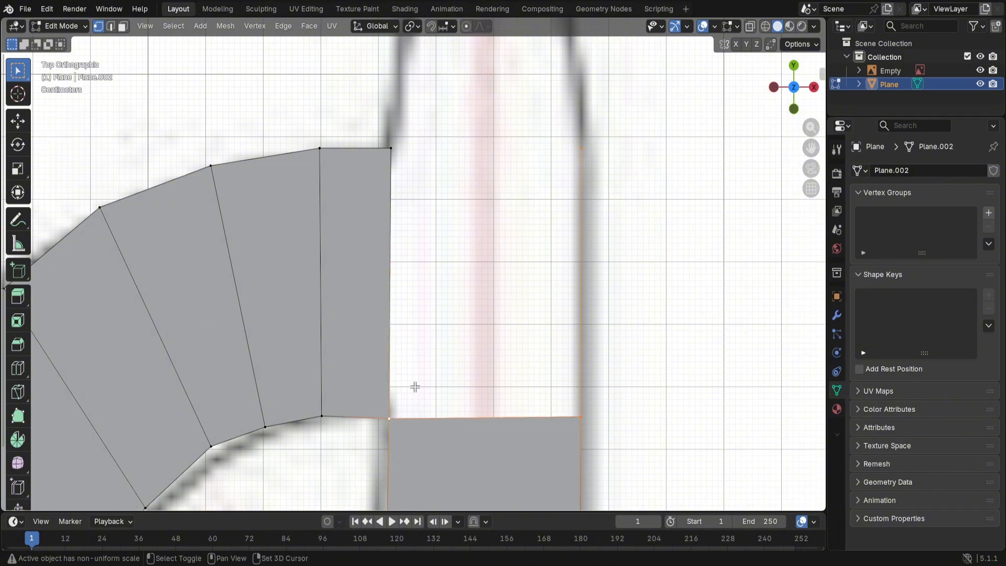
{"action": "left_click", "coordinate": [390, 148], "text": "shift"}
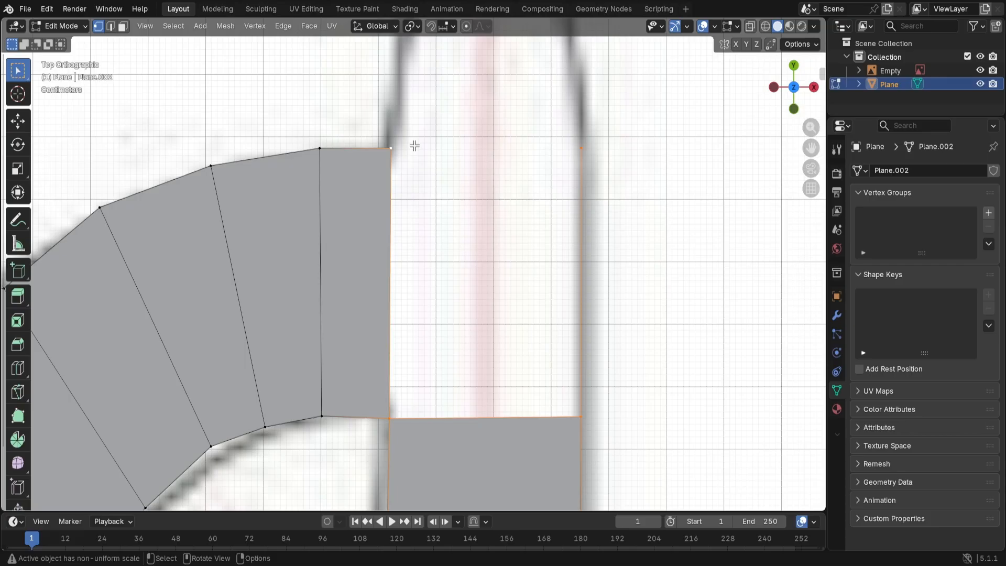
{"action": "key", "text": "f"}
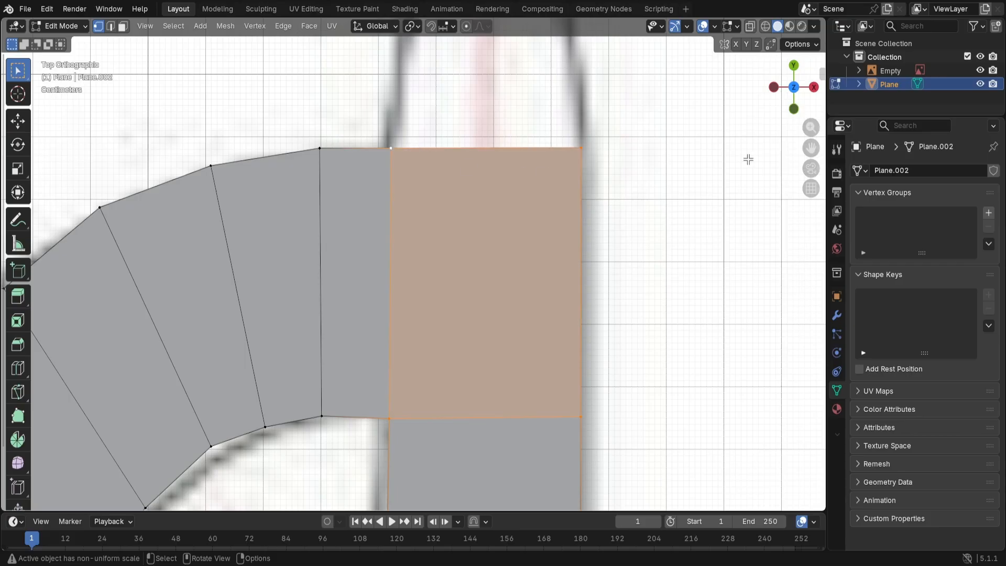
{"action": "left_click", "coordinate": [575, 283]}
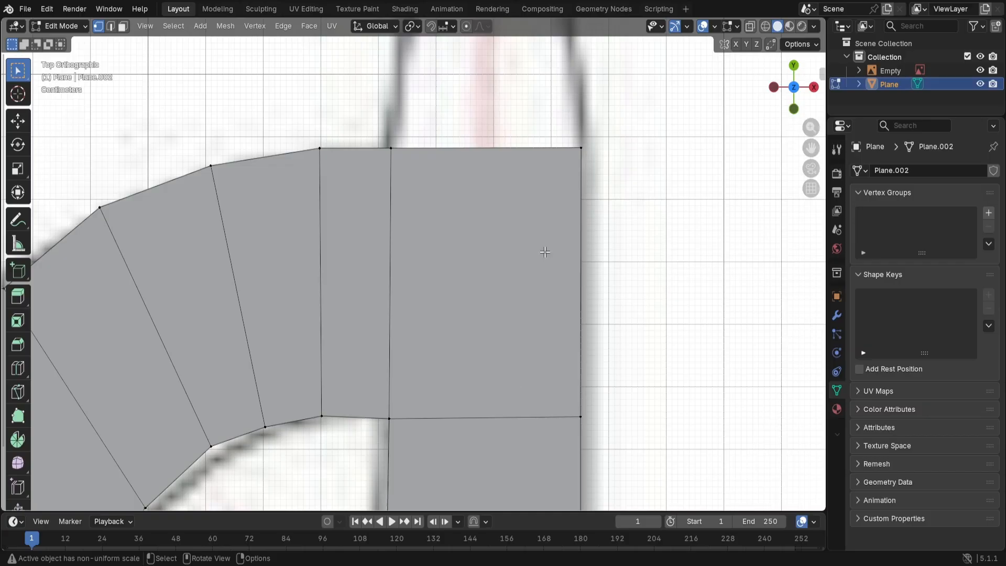
Step: Extrude the new face's upper edge along Y into the spike tip and scale it down to the blueprint outline's width
{"action": "mouse_move", "coordinate": [637, 193]}
{"action": "middle_mouse_down", "text": "shift"}
{"action": "mouse_move", "coordinate": [621, 307]}
{"action": "mouse_move", "coordinate": [618, 476]}
{"action": "middle_mouse_up", "text": "shift"}
{"action": "left_click", "coordinate": [375, 429]}
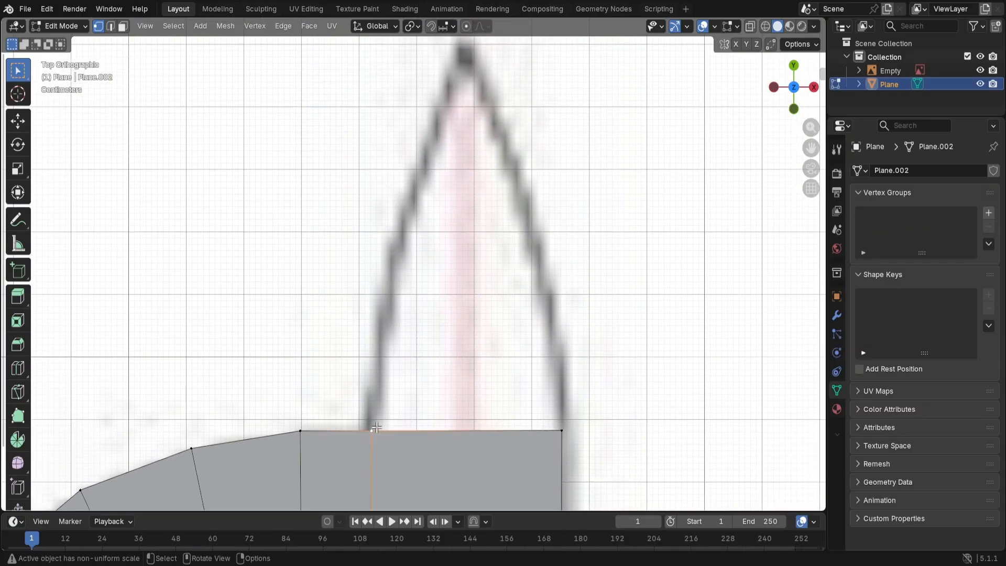
{"action": "left_click", "coordinate": [562, 428], "text": "shift"}
{"action": "key", "text": "g"}
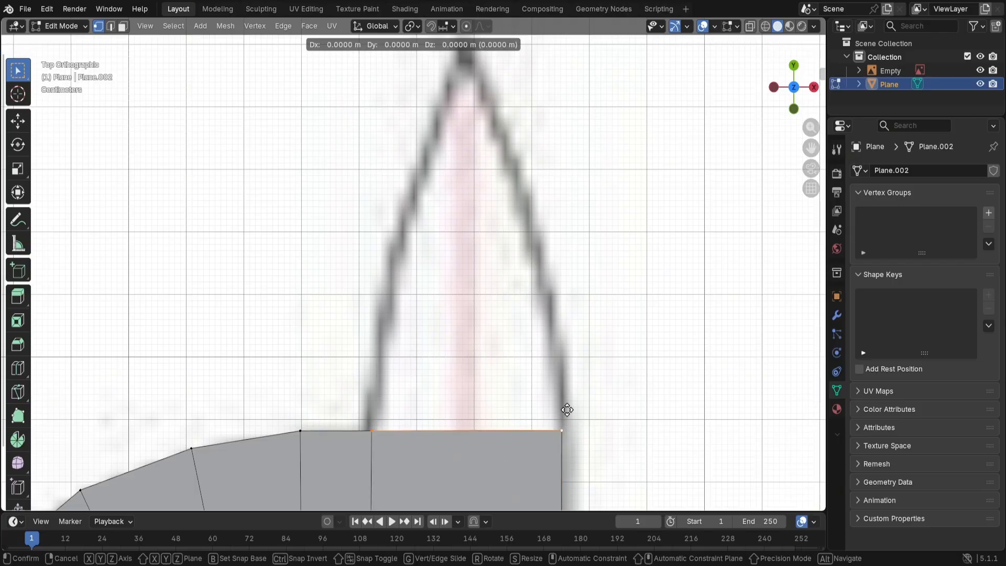
{"action": "key", "text": "y"}
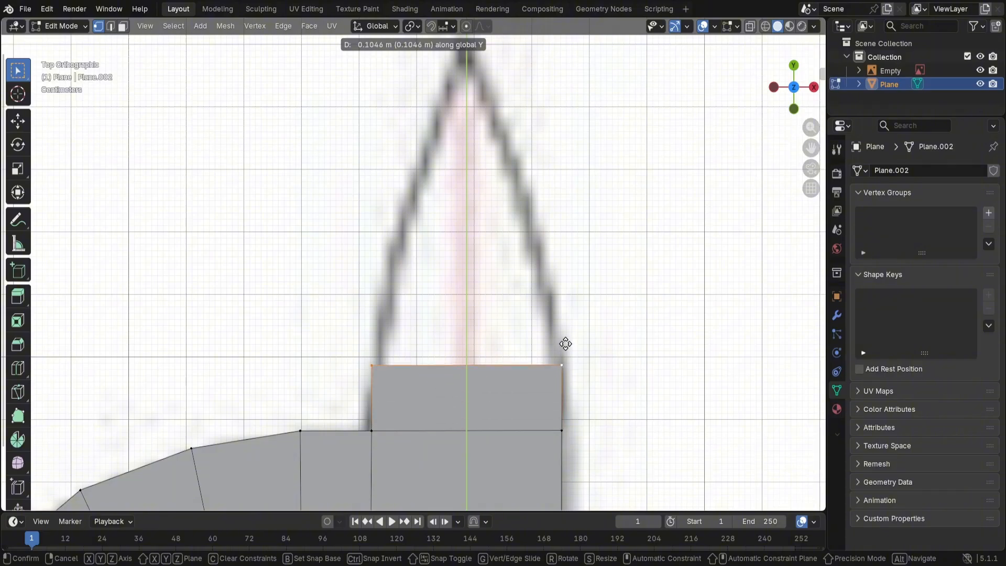
{"action": "left_click", "coordinate": [573, 272]}
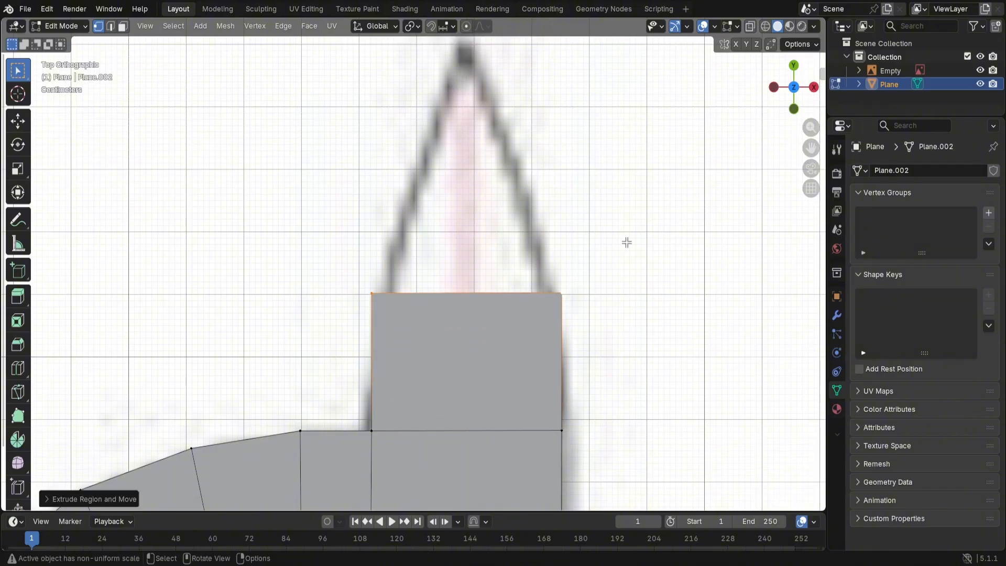
{"action": "key", "text": "s"}
{"action": "left_click", "coordinate": [600, 244]}
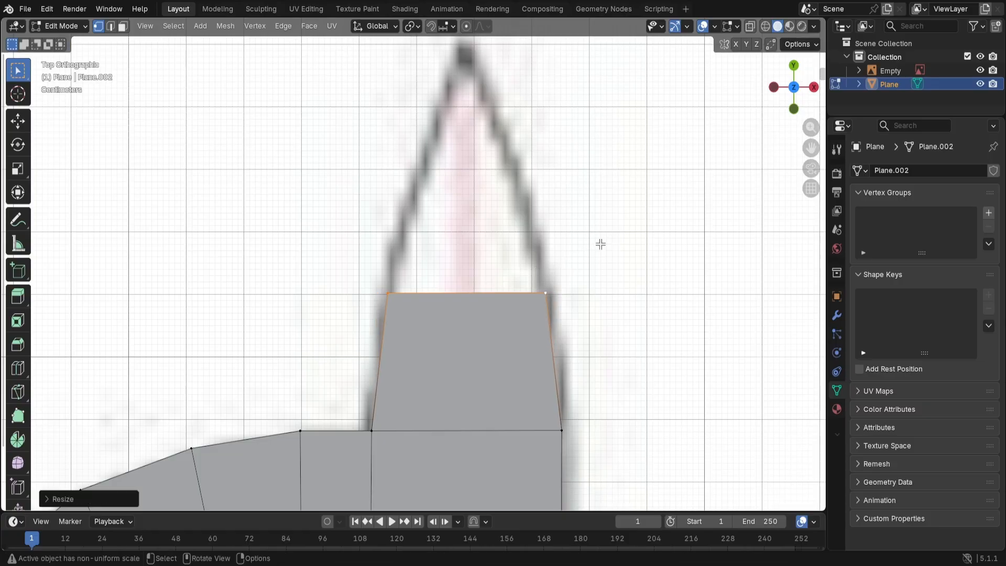
Step: Extrude a second spike tip section upward along Y and narrow its upper edge to about 0.7 of its width, matching the outline
{"action": "key", "text": "g"}
{"action": "key", "text": "y"}
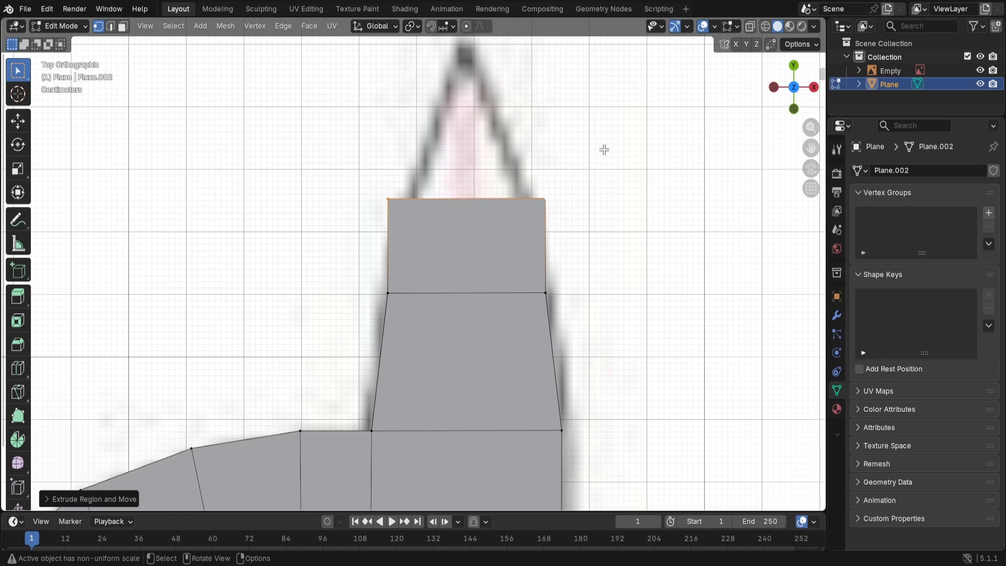
{"action": "key", "text": "s"}
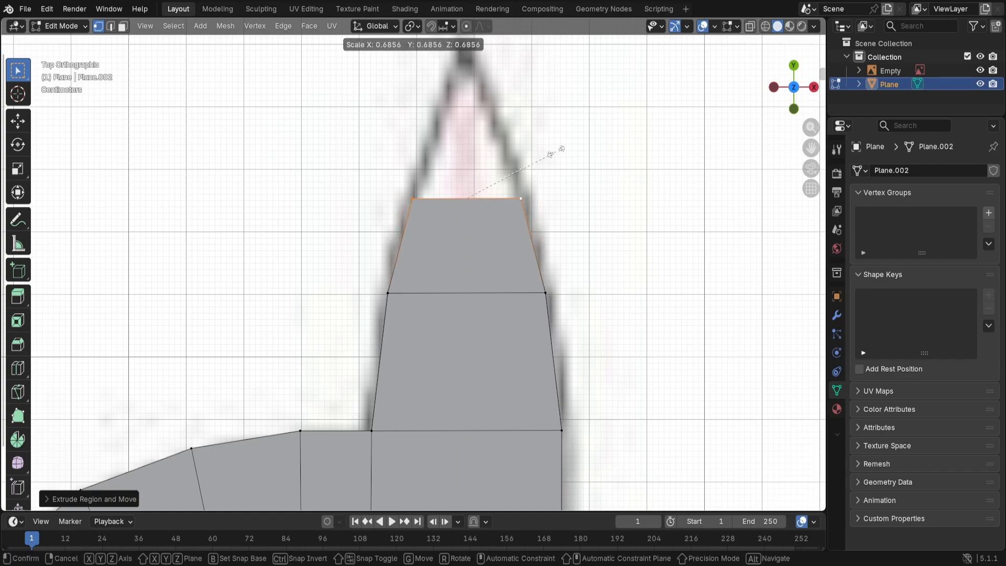
{"action": "left_click", "coordinate": [562, 151]}
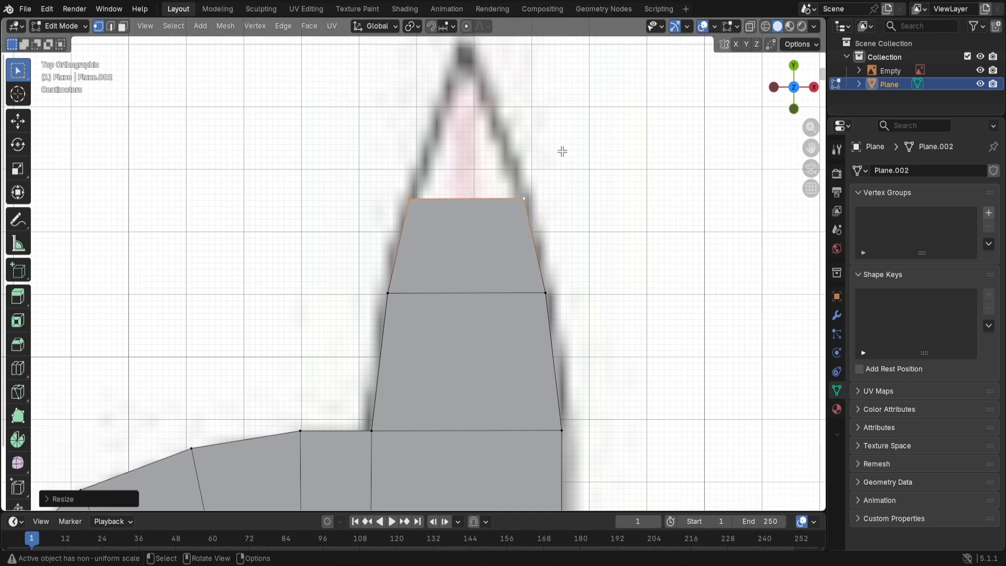
Step: Extrude the spike's upper edge along Y to the outline's point, shrink it and merge its two vertices into one at their center
{"action": "key", "text": "g"}
{"action": "key", "text": "y"}
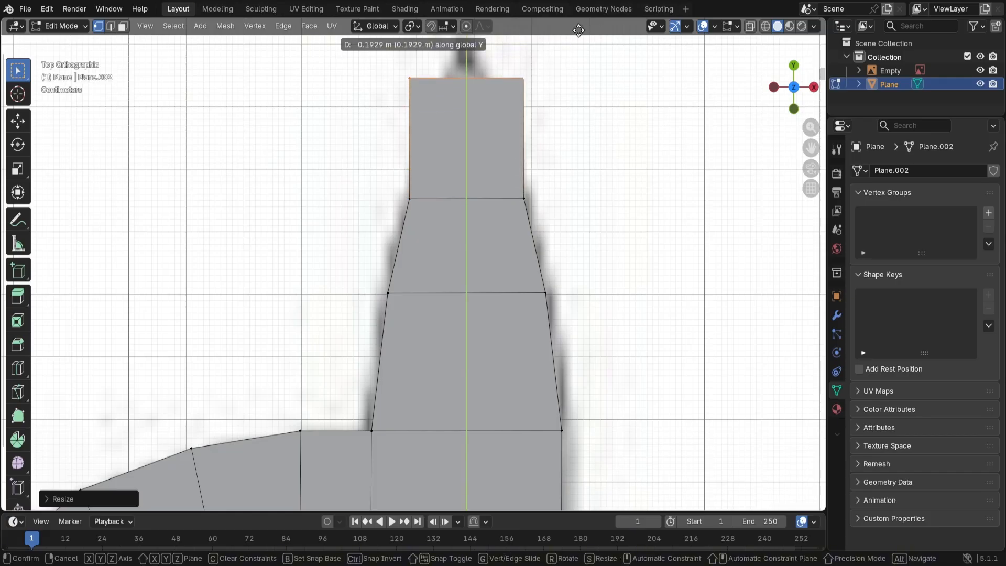
{"action": "left_click", "coordinate": [582, 489]}
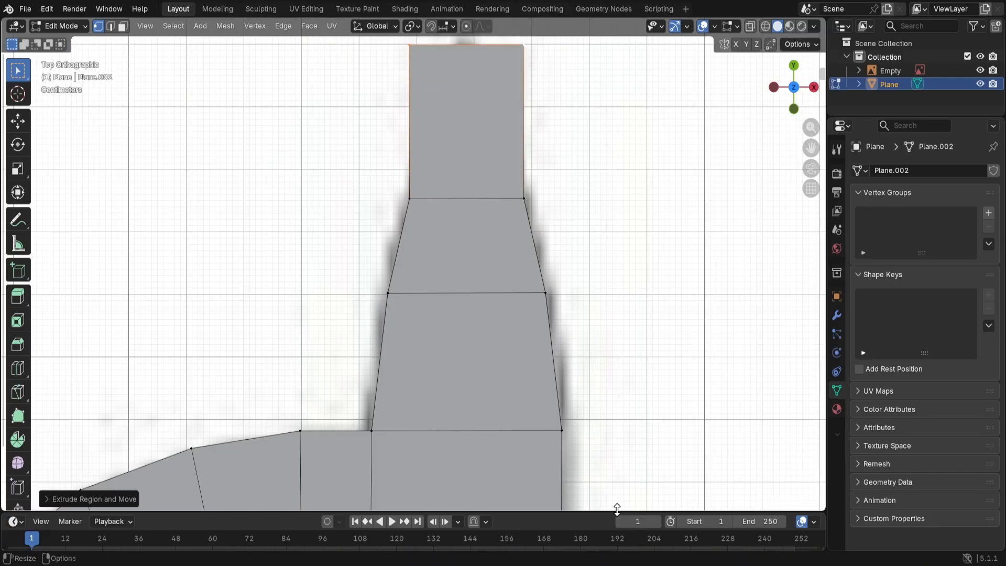
{"action": "key", "text": "s"}
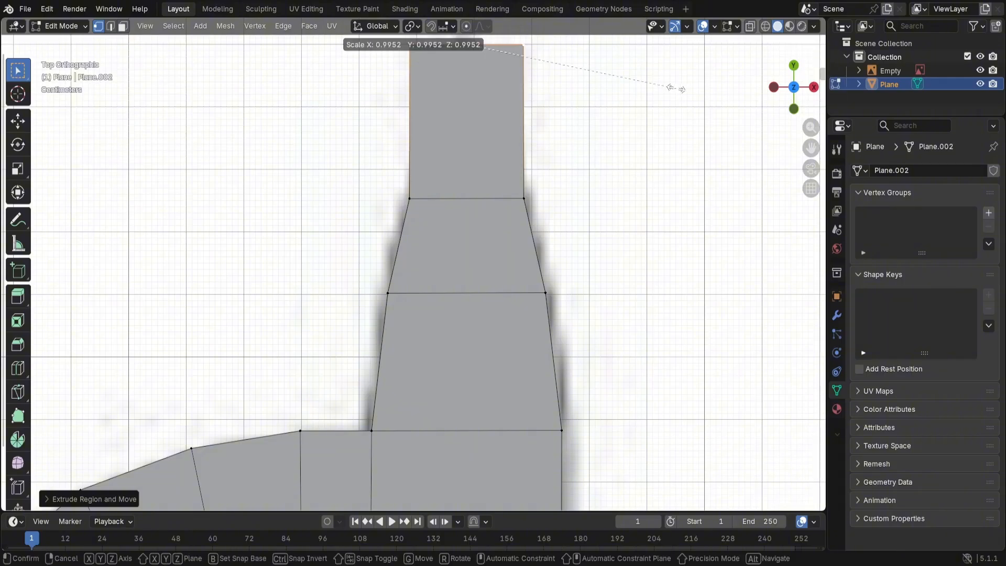
{"action": "left_click", "coordinate": [485, 75]}
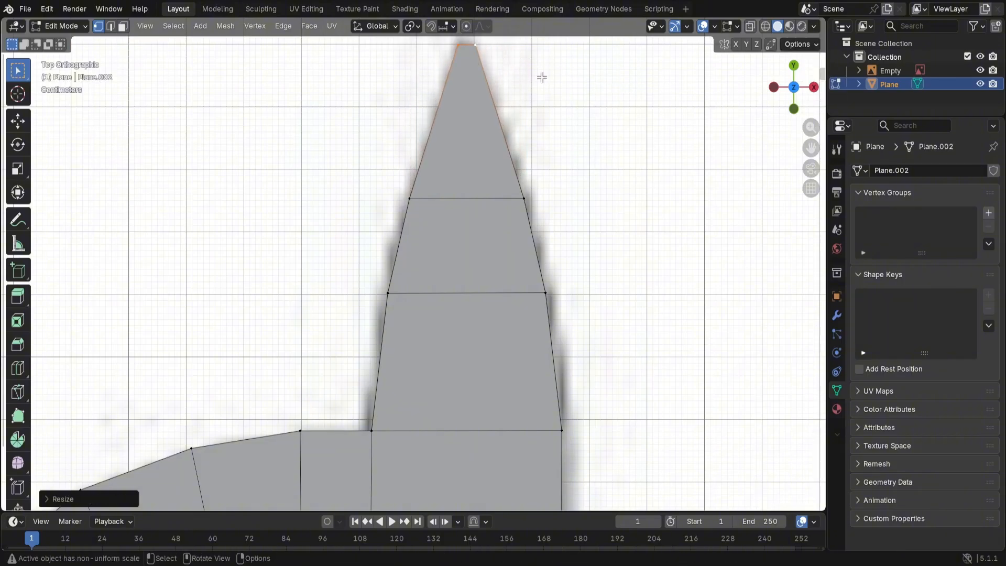
{"action": "key", "text": "m"}
{"action": "left_click", "coordinate": [511, 75]}
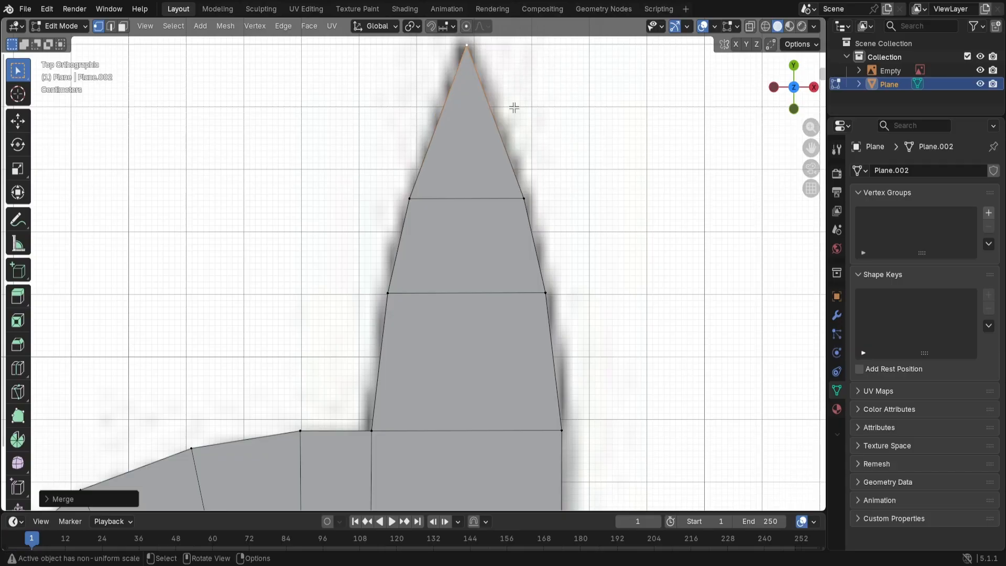
Step: Extrude the guard's lower edge opposite the spike about 0.26 m down along Y into the blueprint's rounded block outline
{"action": "scroll", "coordinate": [553, 283], "scroll_direction": "down", "scroll_amount": 5}
{"action": "scroll", "coordinate": [549, 294], "scroll_direction": "down", "scroll_amount": 1}
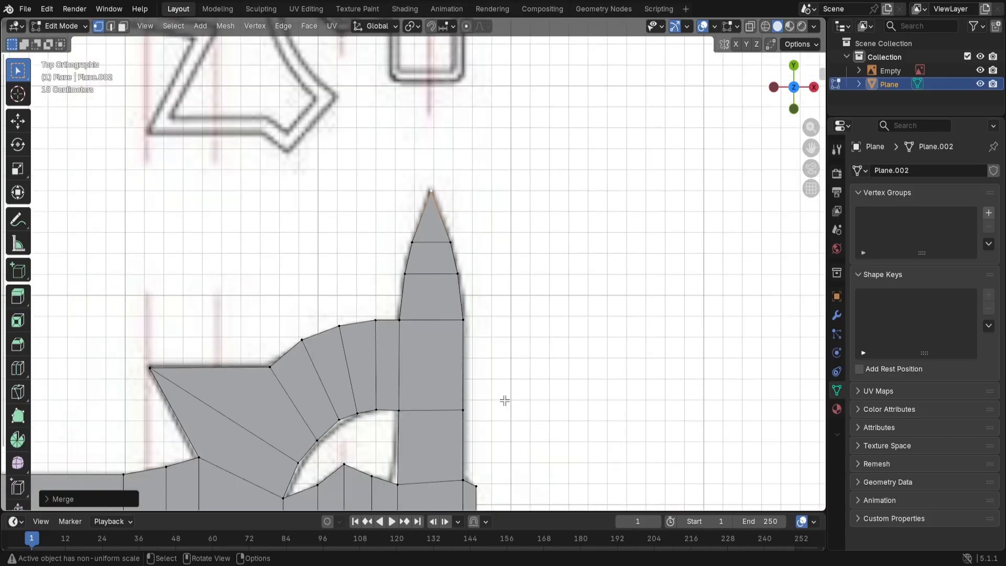
{"action": "middle_click_drag", "start_coordinate": [510, 418], "coordinate": [563, 98], "text": "shift"}
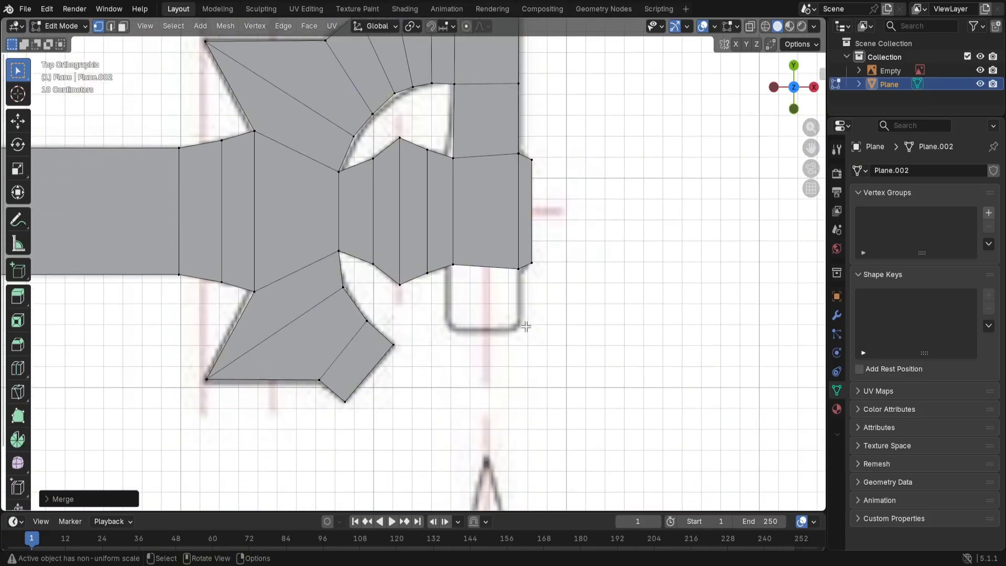
{"action": "scroll", "coordinate": [525, 327], "scroll_direction": "up", "scroll_amount": 1}
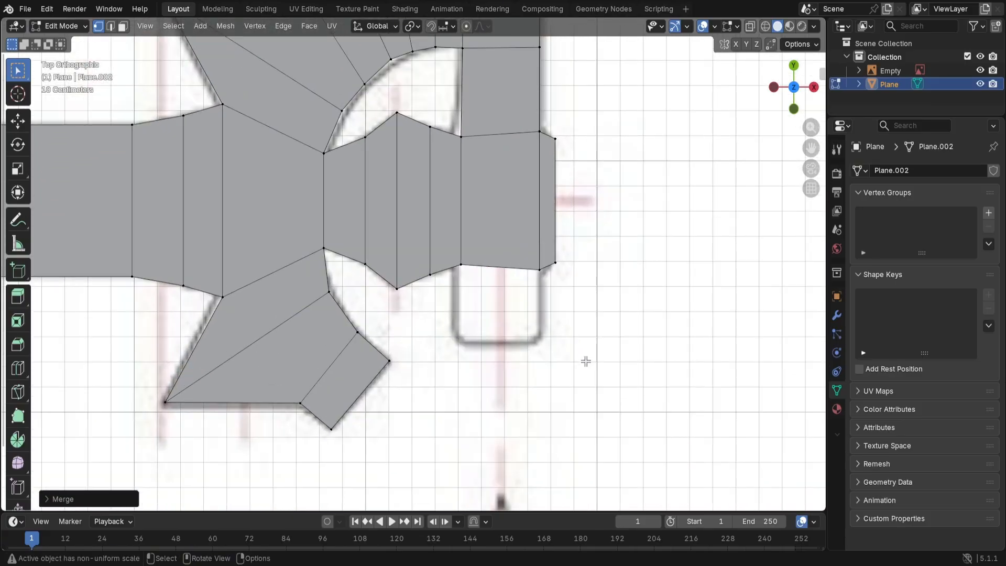
{"action": "scroll", "coordinate": [583, 359], "scroll_direction": "up", "scroll_amount": 4}
{"action": "middle_click_drag", "start_coordinate": [579, 364], "coordinate": [492, 311], "text": "shift"}
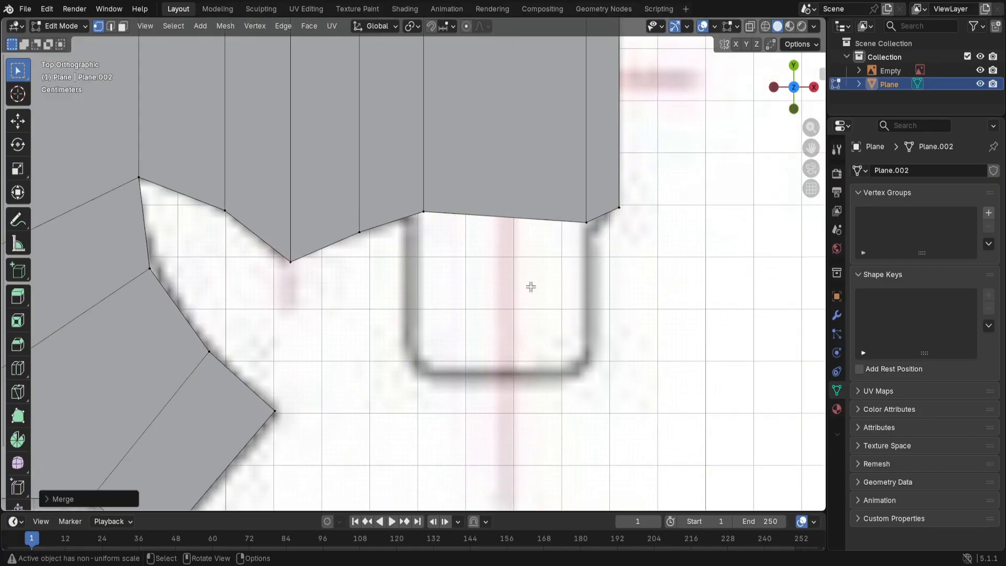
{"action": "left_click", "coordinate": [423, 212]}
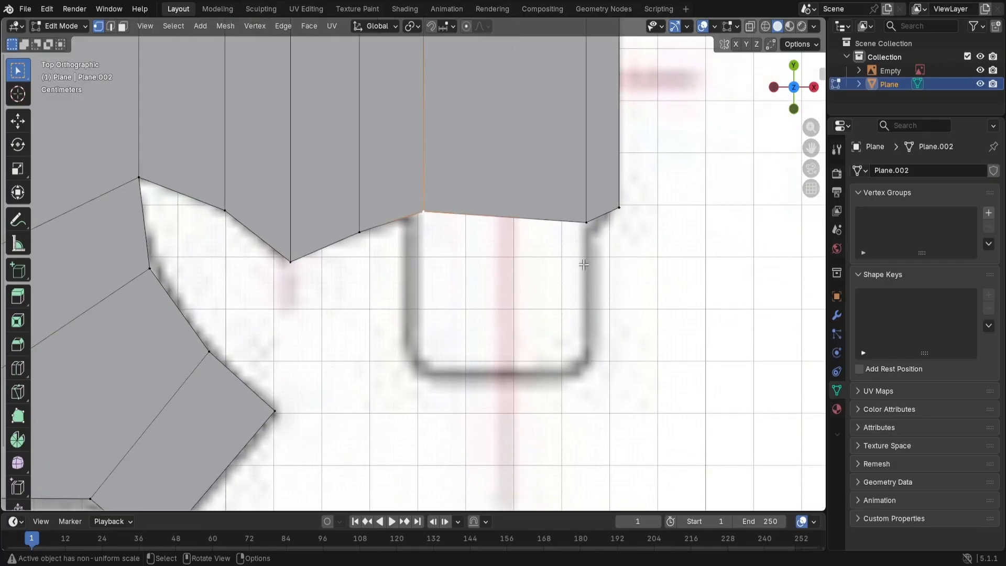
{"action": "left_click", "coordinate": [586, 224]}
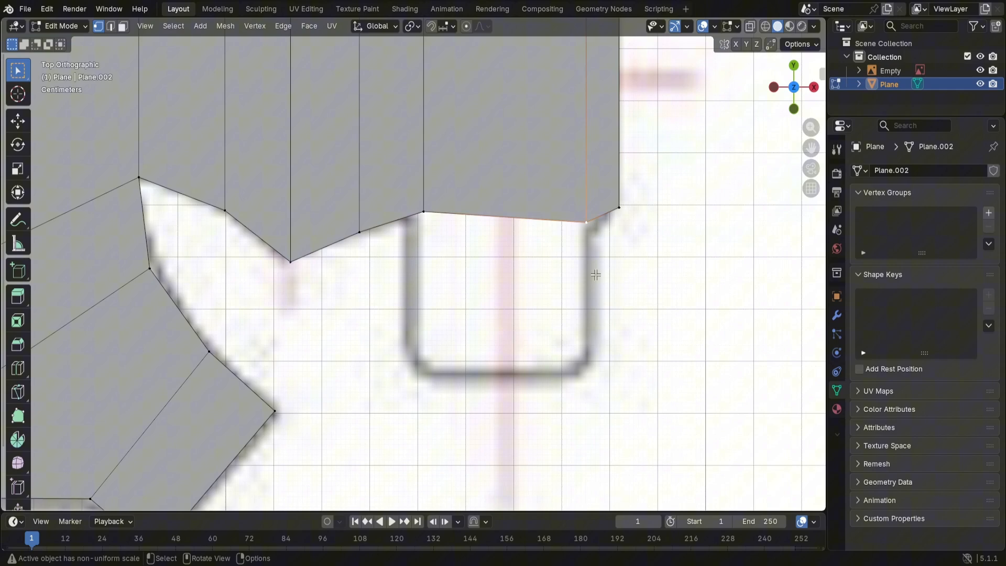
{"action": "left_click", "coordinate": [422, 212], "text": "shift"}
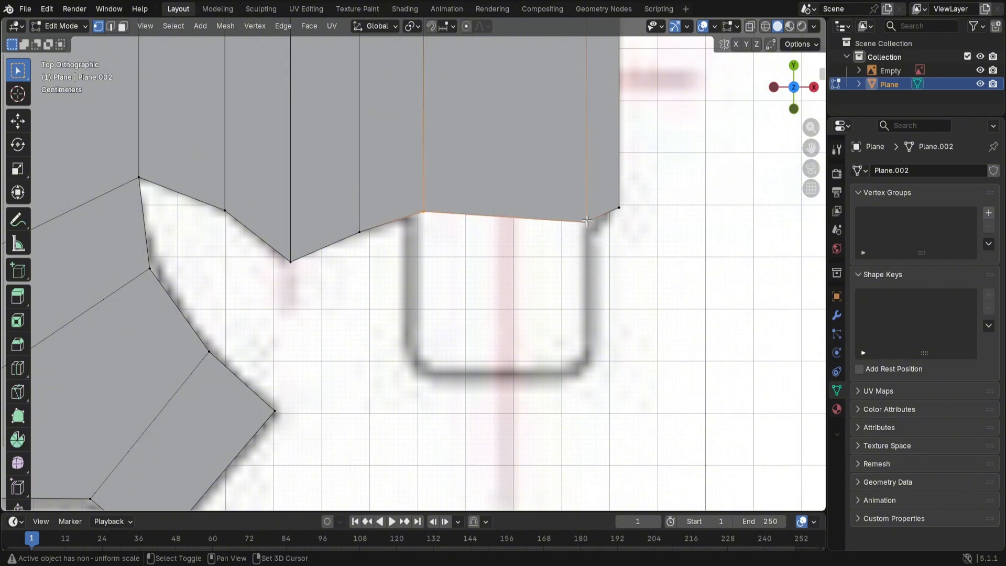
{"action": "key", "text": "g"}
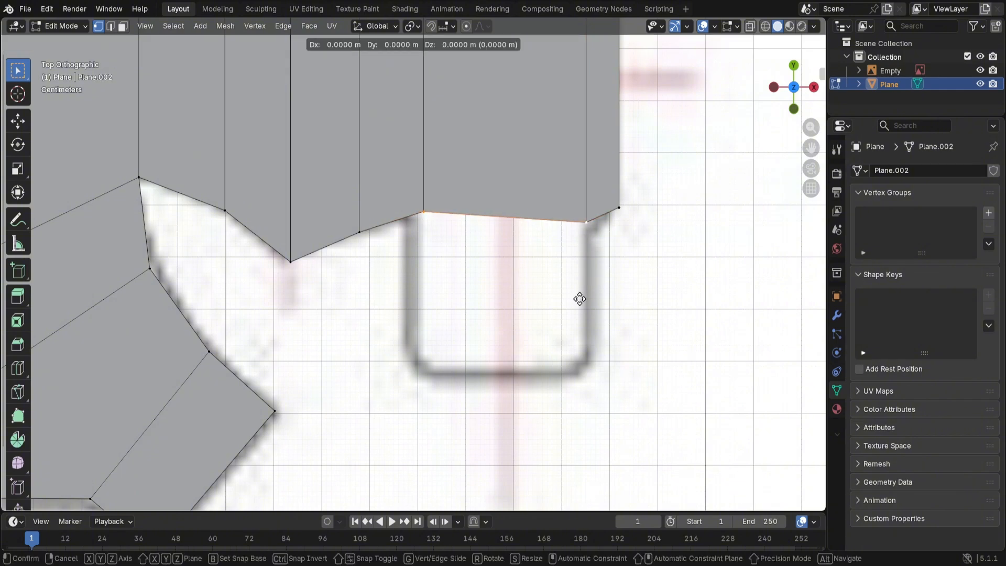
{"action": "key", "text": "y"}
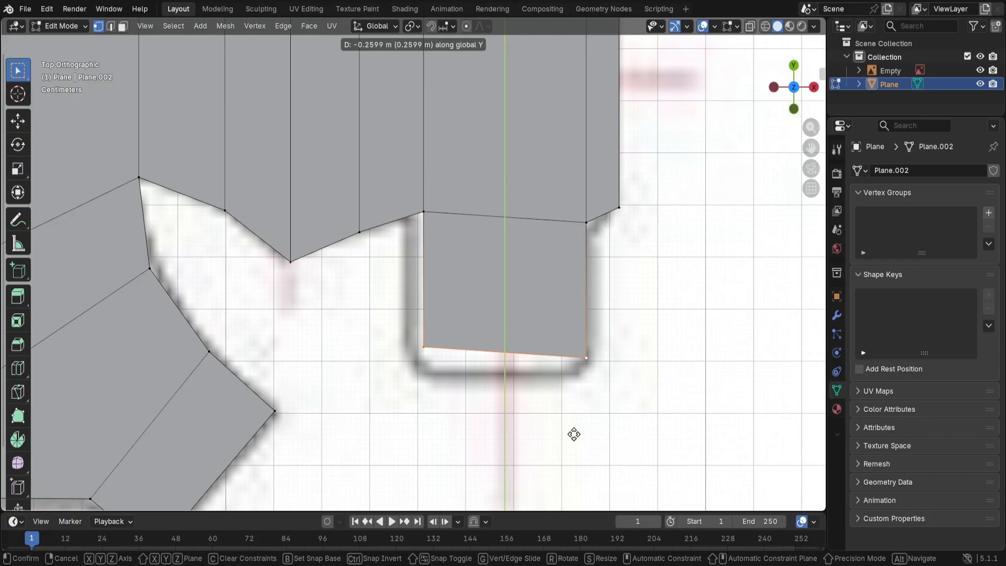
{"action": "left_click", "coordinate": [574, 434]}
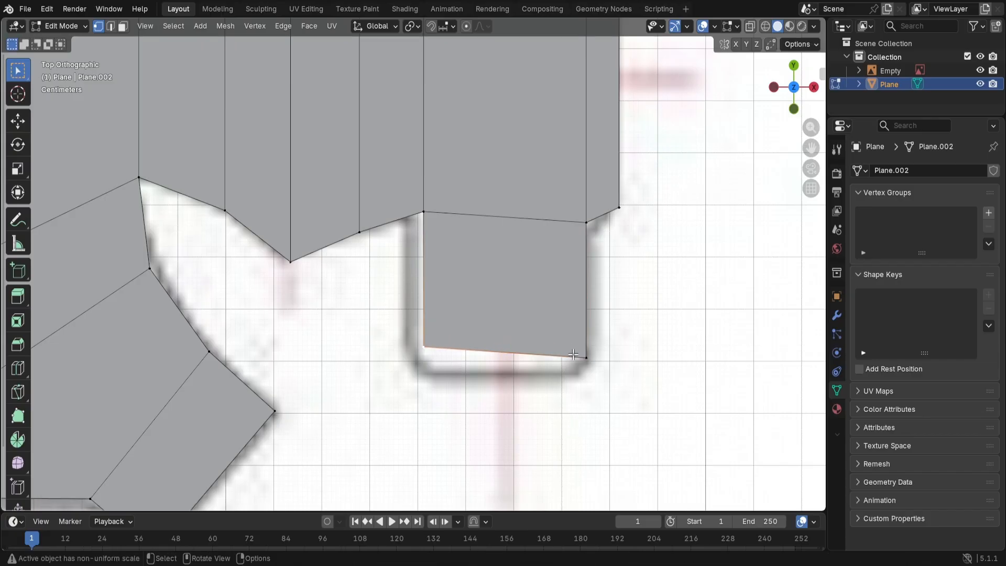
Step: Level the block's lower edge by moving its blade-side corner vertex about 0.024 m down along Y
{"action": "key", "text": "g"}
{"action": "key", "text": "y"}
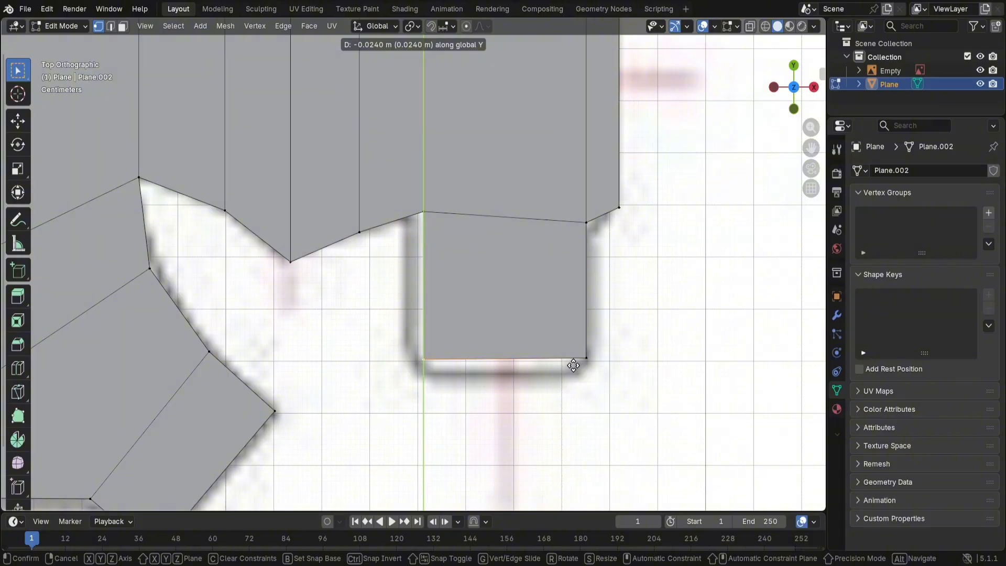
{"action": "left_click", "coordinate": [574, 365]}
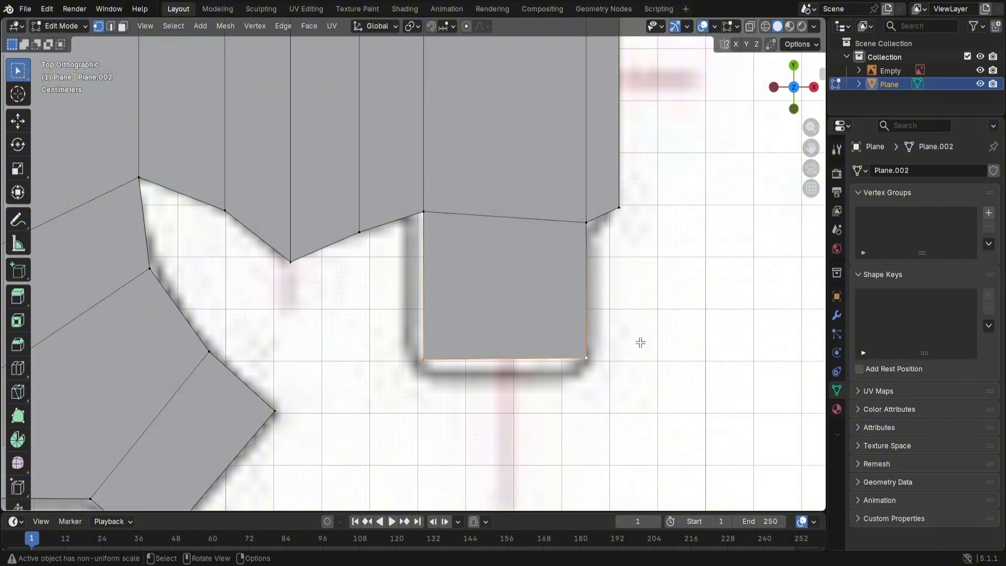
Step: Extrude the block's lower edge about 0.03 m down along Y and scale it to about 0.87 to form the chamfered corners
{"action": "key", "text": "g"}
{"action": "key", "text": "y"}
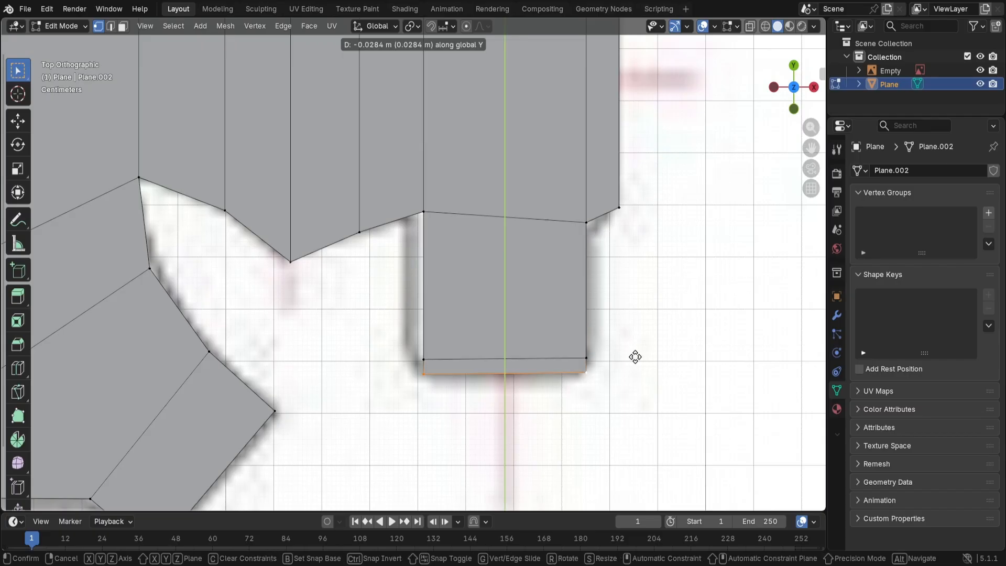
{"action": "left_click", "coordinate": [635, 358]}
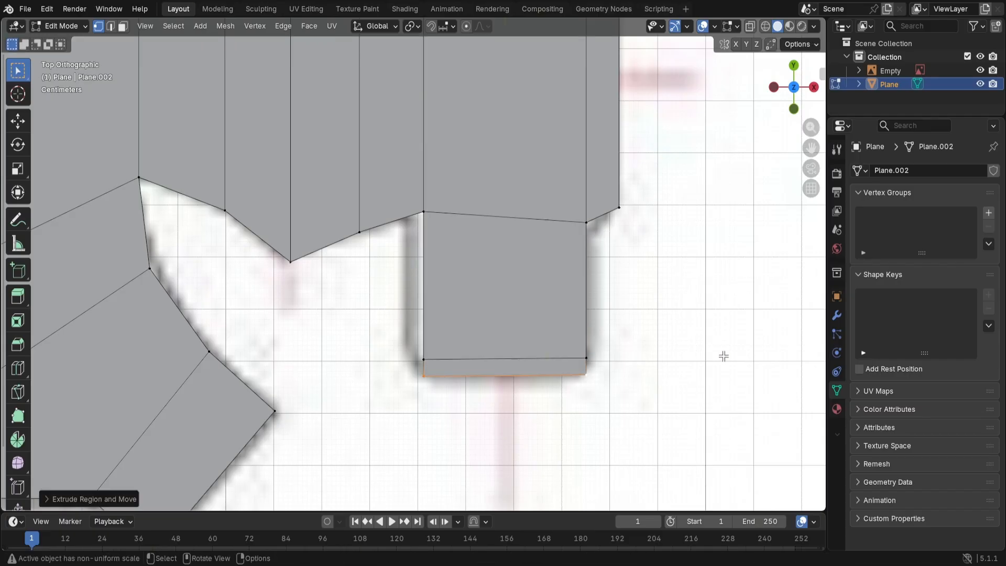
{"action": "key", "text": "s"}
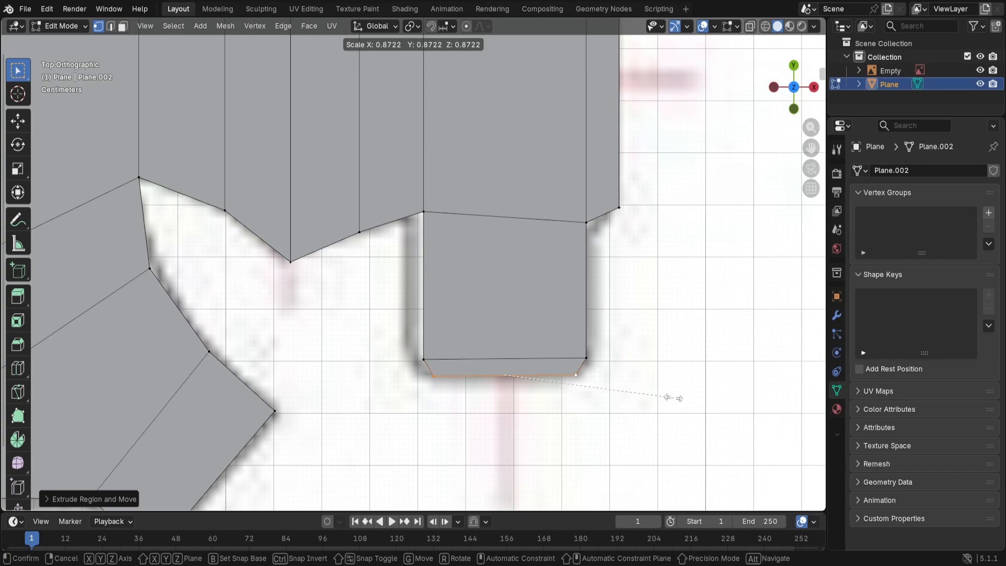
{"action": "left_click", "coordinate": [673, 398]}
{"action": "left_click", "coordinate": [668, 322]}
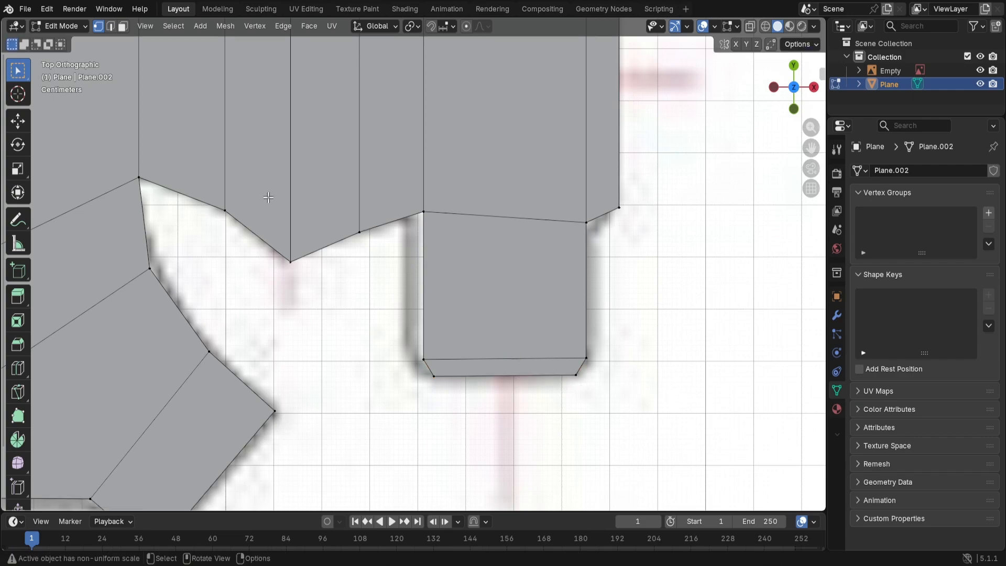
Step: Return to Object Mode and rename the traced sword object "bilah tengah"
{"action": "scroll", "coordinate": [682, 260], "scroll_direction": "down", "scroll_amount": 6}
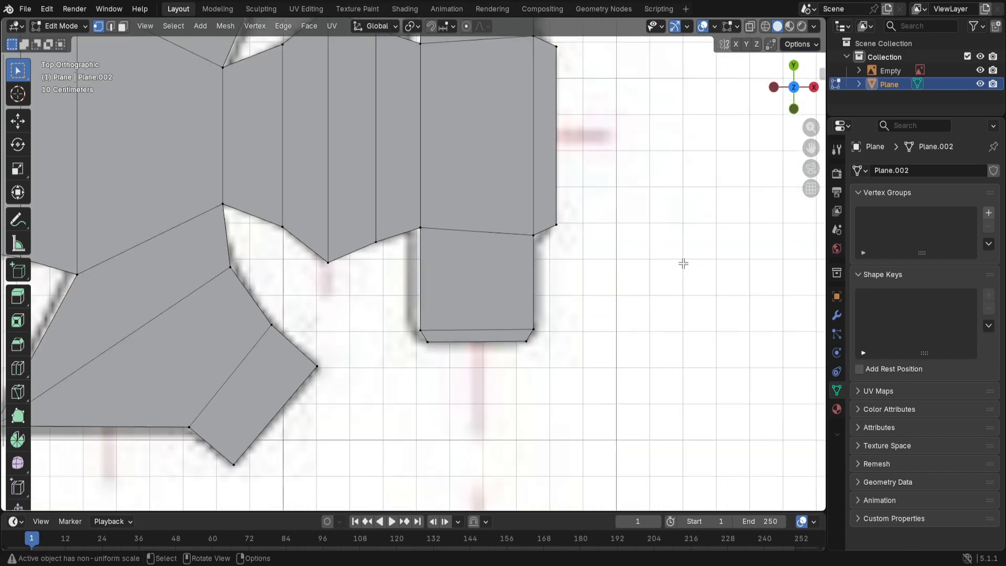
{"action": "scroll", "coordinate": [682, 260], "scroll_direction": "down", "scroll_amount": 2}
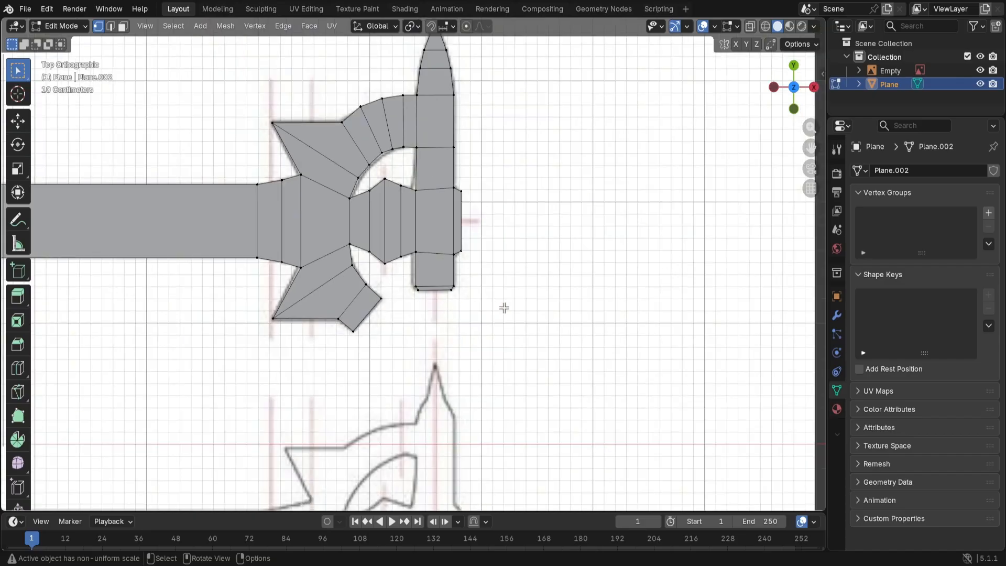
{"action": "scroll", "coordinate": [503, 306], "scroll_direction": "down", "scroll_amount": 2}
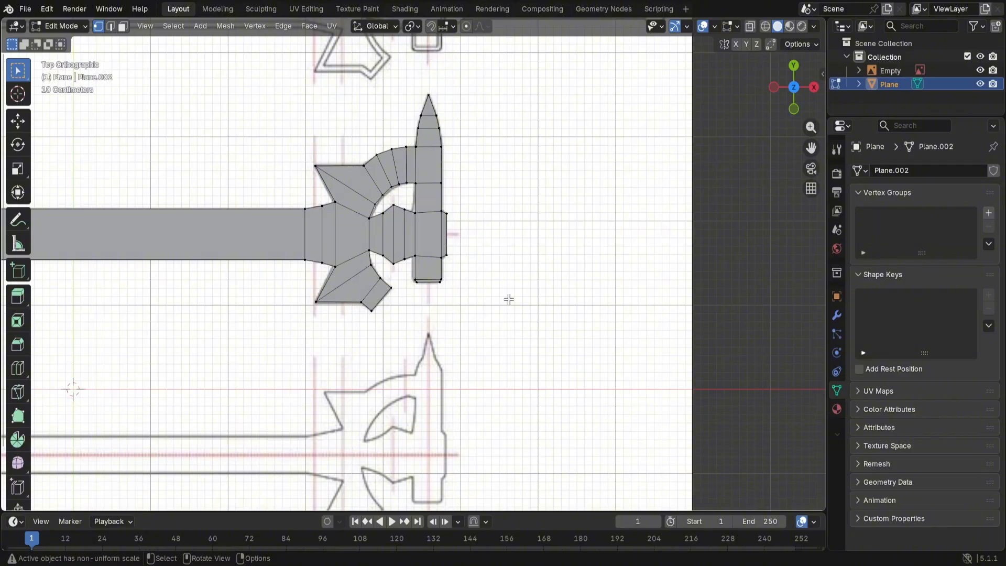
{"action": "key", "text": "Tab"}
{"action": "left_click", "coordinate": [734, 272]}
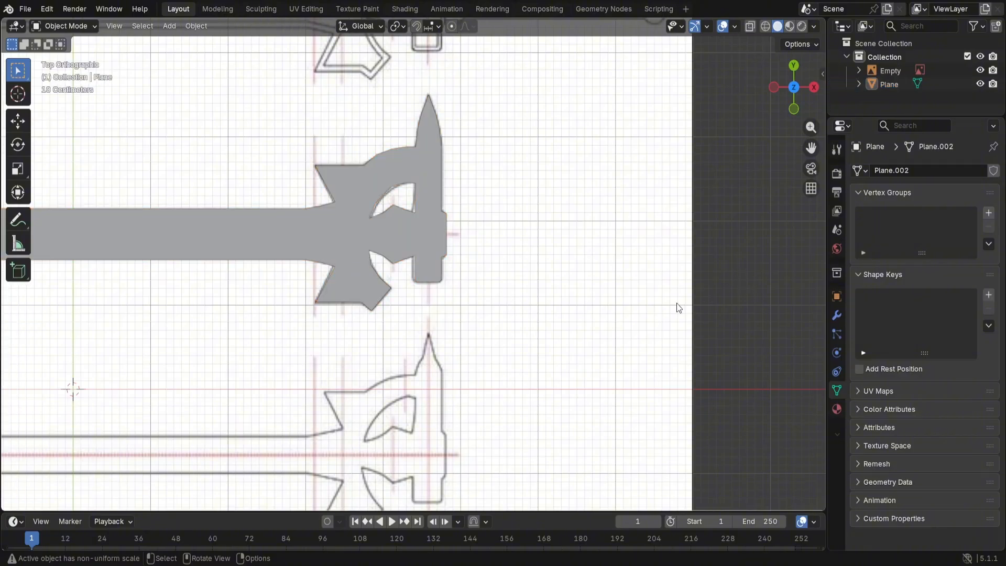
{"action": "middle_click_drag", "start_coordinate": [334, 304], "coordinate": [605, 318], "text": "shift"}
{"action": "scroll", "coordinate": [605, 318], "scroll_direction": "down", "scroll_amount": 5}
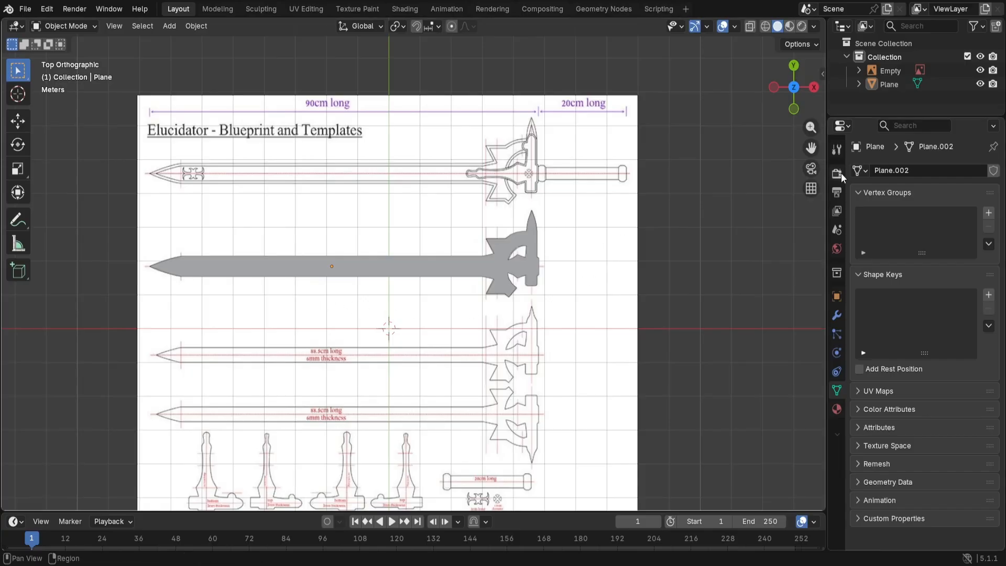
{"action": "left_click", "coordinate": [438, 270]}
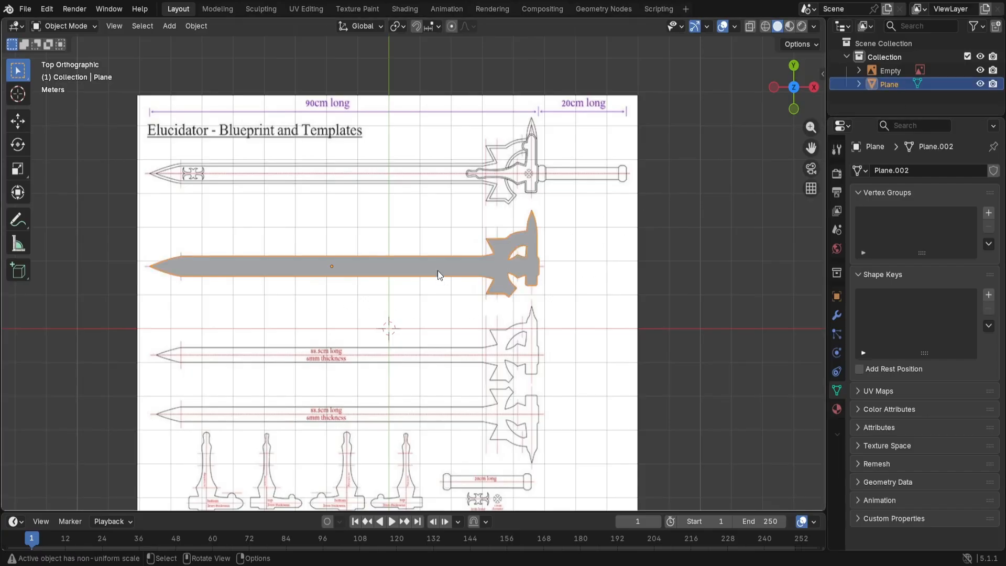
{"action": "double_click", "coordinate": [890, 84]}
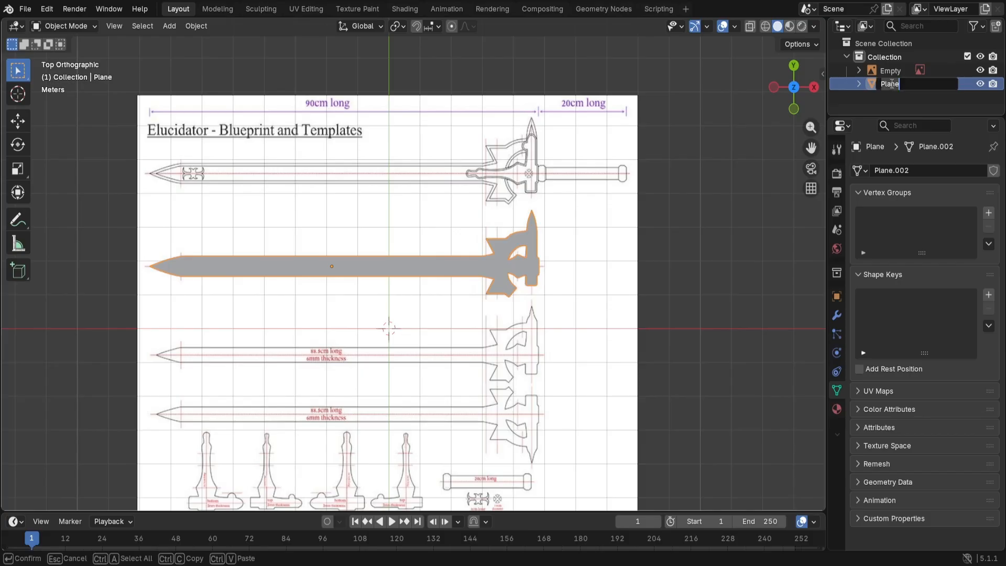
{"action": "type", "text": "bilah tengah"}
{"action": "key", "text": "Return"}
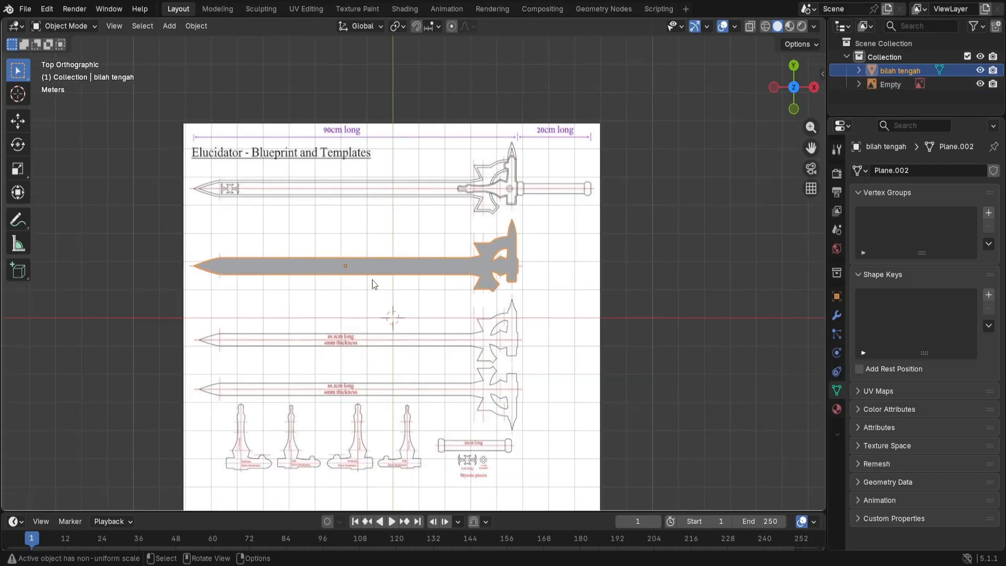
Step: Duplicate the sword mesh and place the copy about 2.6 m down along Y over the upper 88.5cm blueprint outline
{"action": "scroll", "coordinate": [376, 281], "scroll_direction": "up", "scroll_amount": 2}
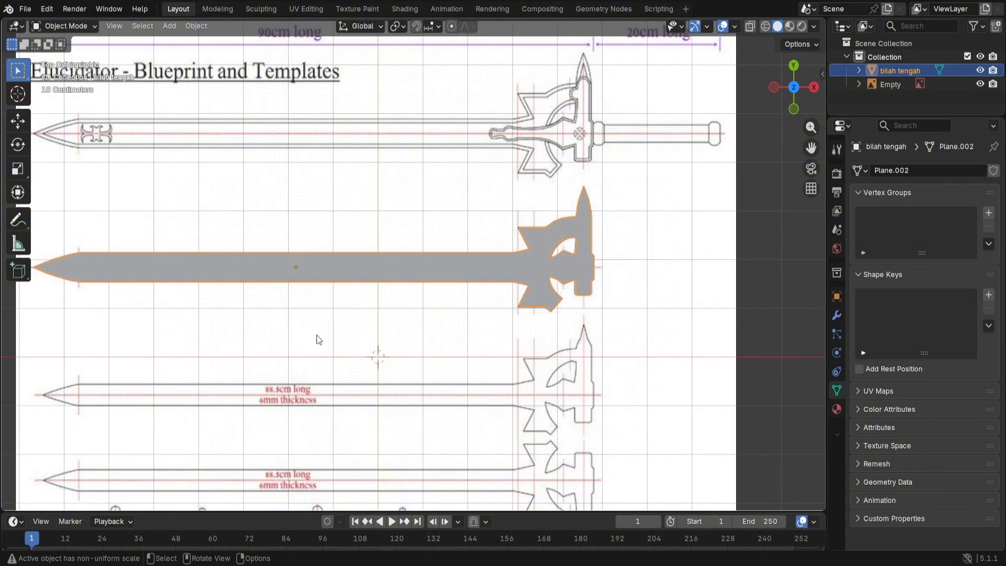
{"action": "middle_click_drag", "start_coordinate": [243, 395], "coordinate": [343, 292], "text": "shift"}
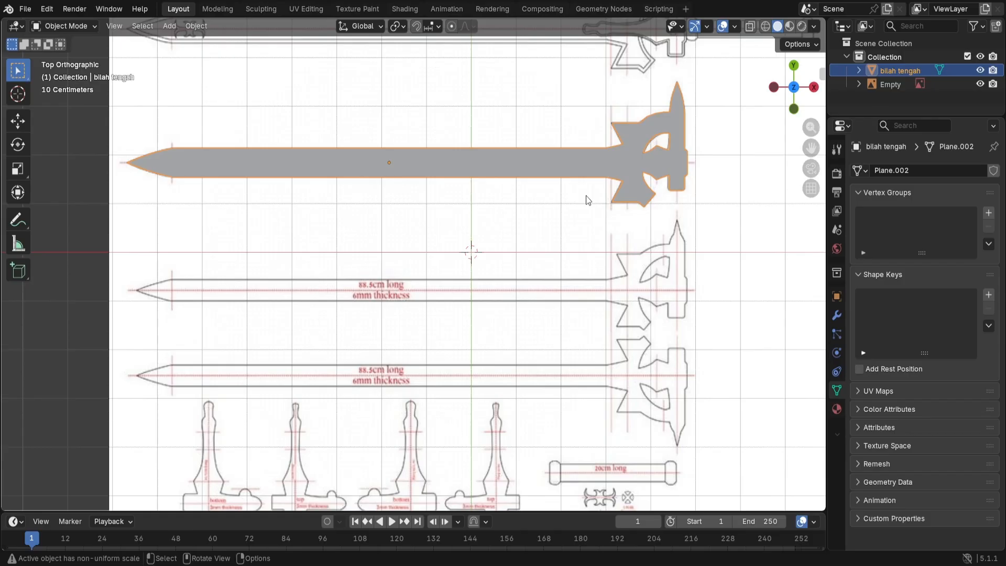
{"action": "key", "text": "shift+d"}
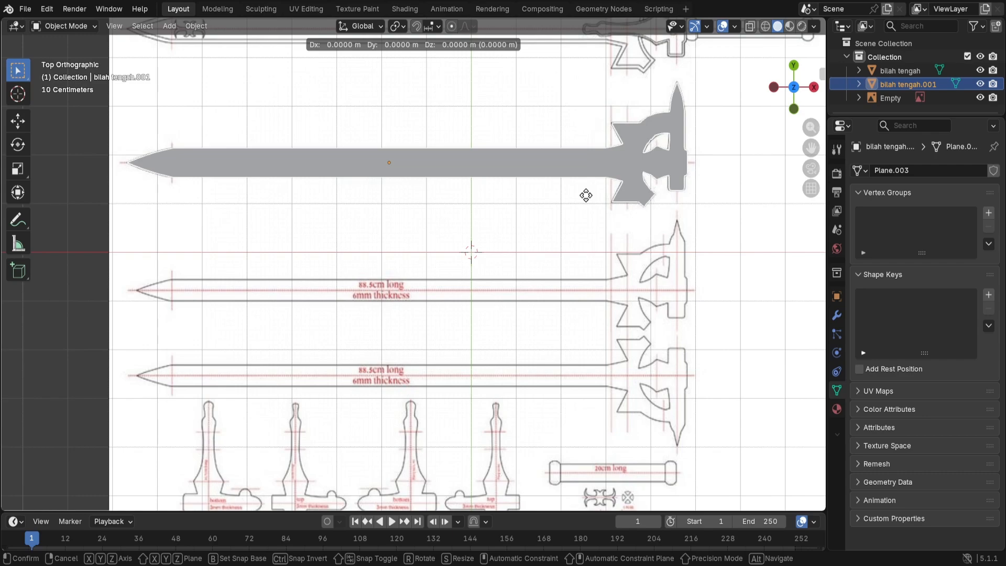
{"action": "key", "text": "y"}
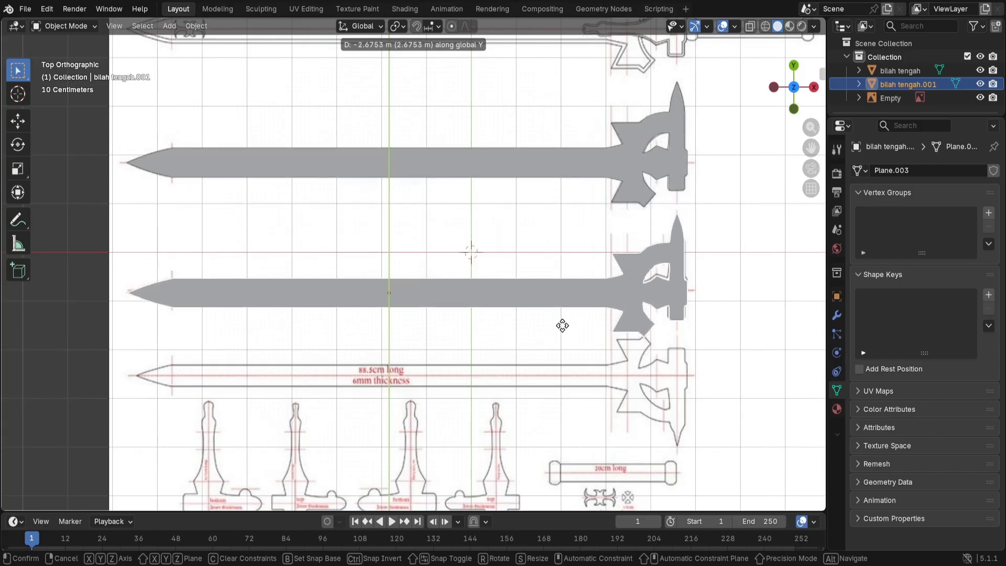
{"action": "left_click", "coordinate": [562, 322]}
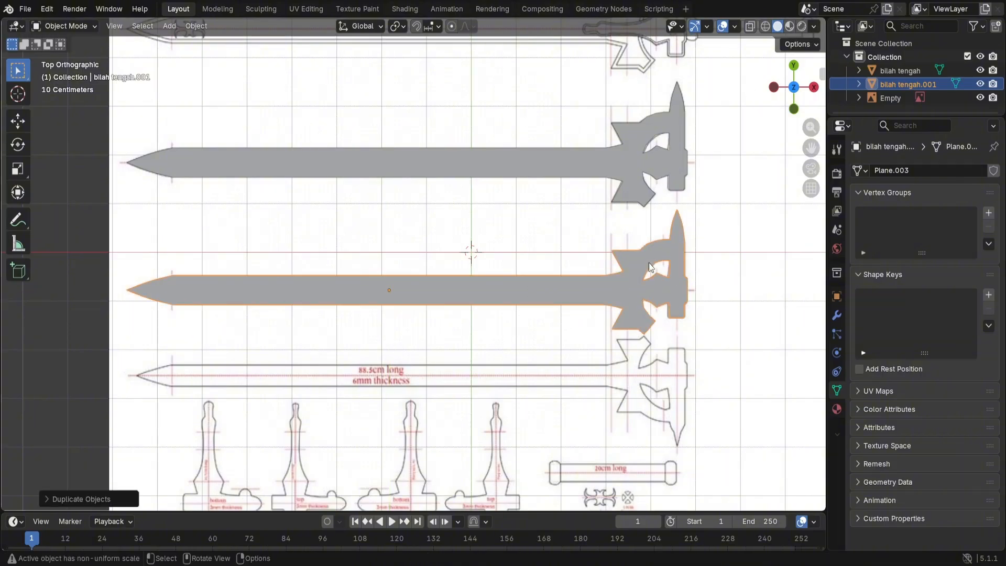
Step: Select the duplicated sword and switch the viewport shading to Wireframe
{"action": "left_click", "coordinate": [642, 175]}
{"action": "left_click", "coordinate": [636, 287]}
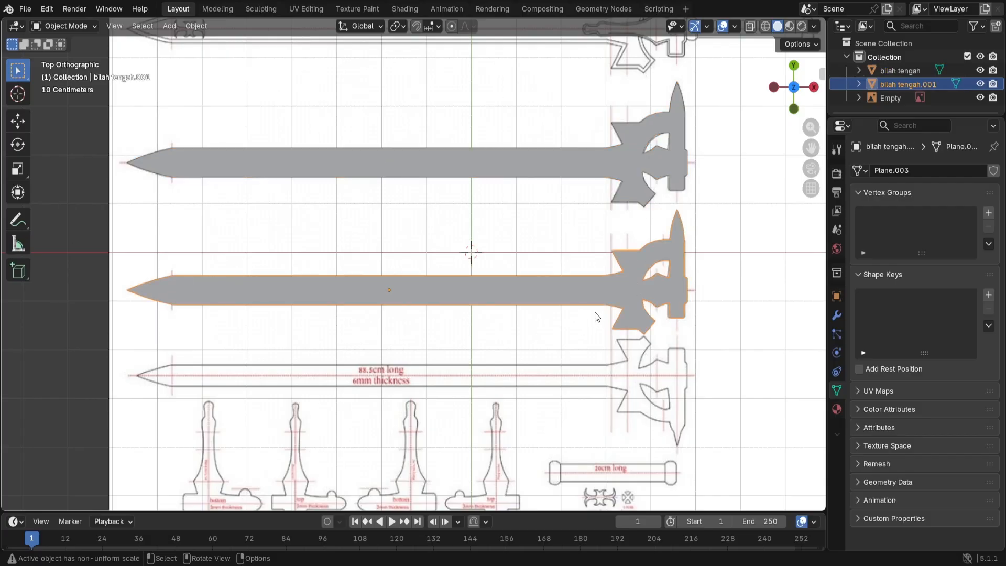
{"action": "key", "text": "z"}
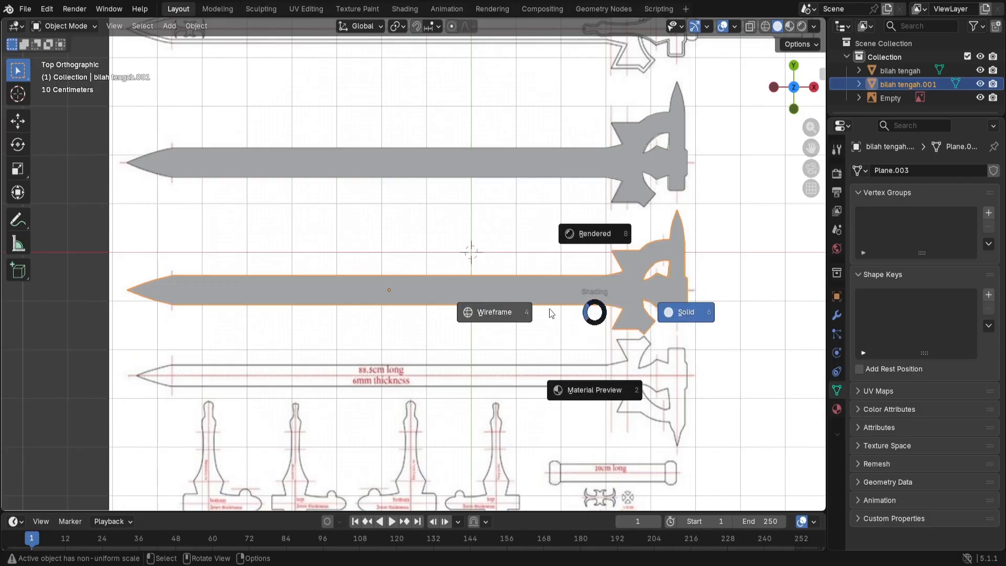
{"action": "left_click", "coordinate": [488, 313]}
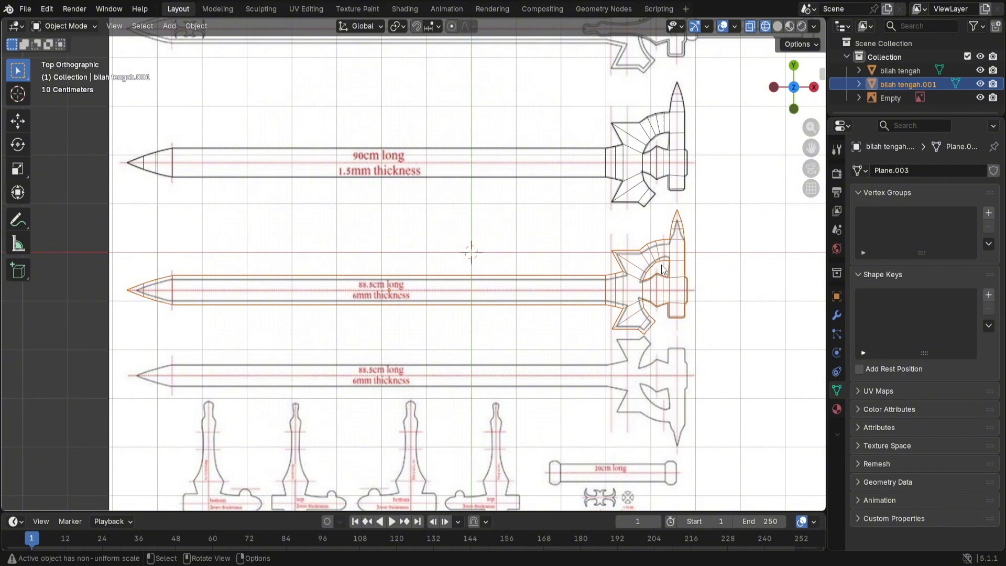
{"action": "key", "text": "Tab"}
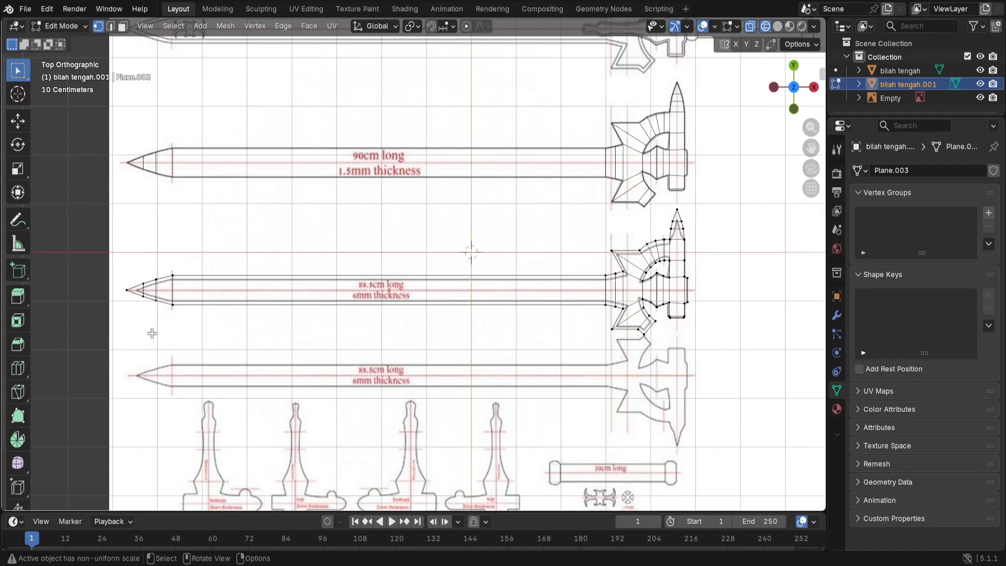
{"action": "left_click", "coordinate": [173, 276]}
{"action": "left_click", "coordinate": [606, 275], "text": "shift"}
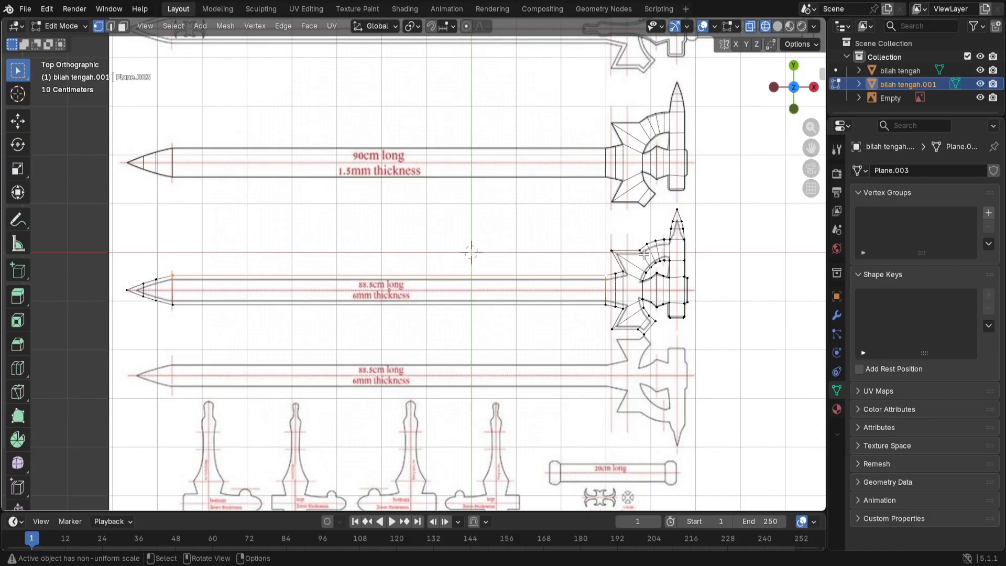
{"action": "key", "text": "s"}
{"action": "right_click", "coordinate": [629, 260]}
{"action": "key", "text": "s"}
{"action": "key", "text": "x"}
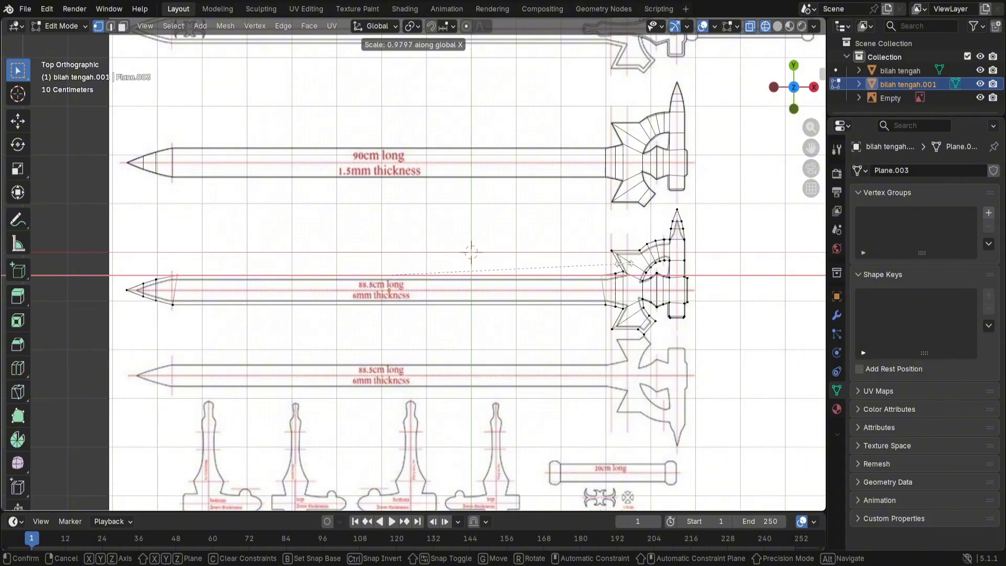
{"action": "right_click", "coordinate": [623, 263]}
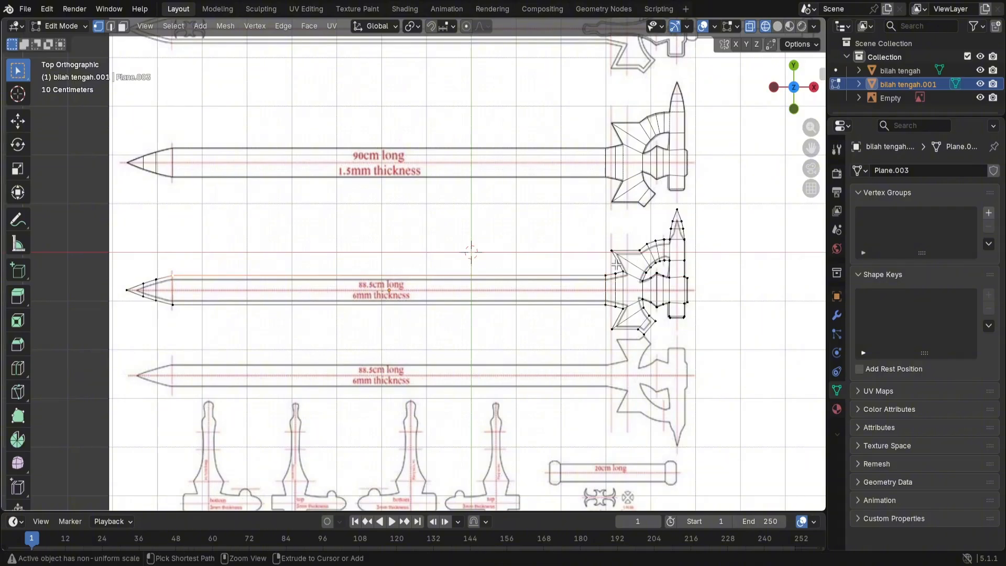
{"action": "key", "text": "Tab"}
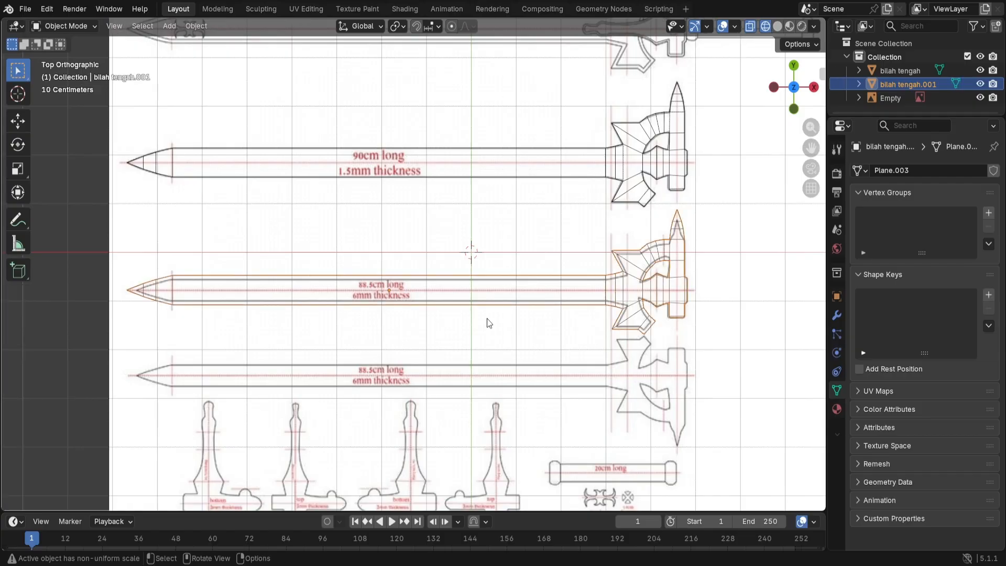
{"action": "left_click", "coordinate": [460, 314]}
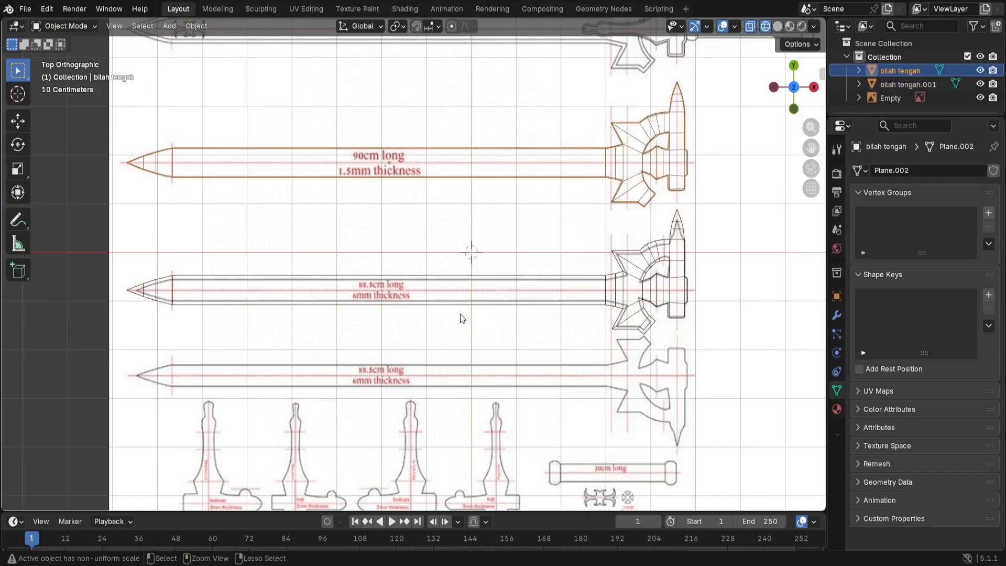
{"action": "key", "text": "ctrl+z"}
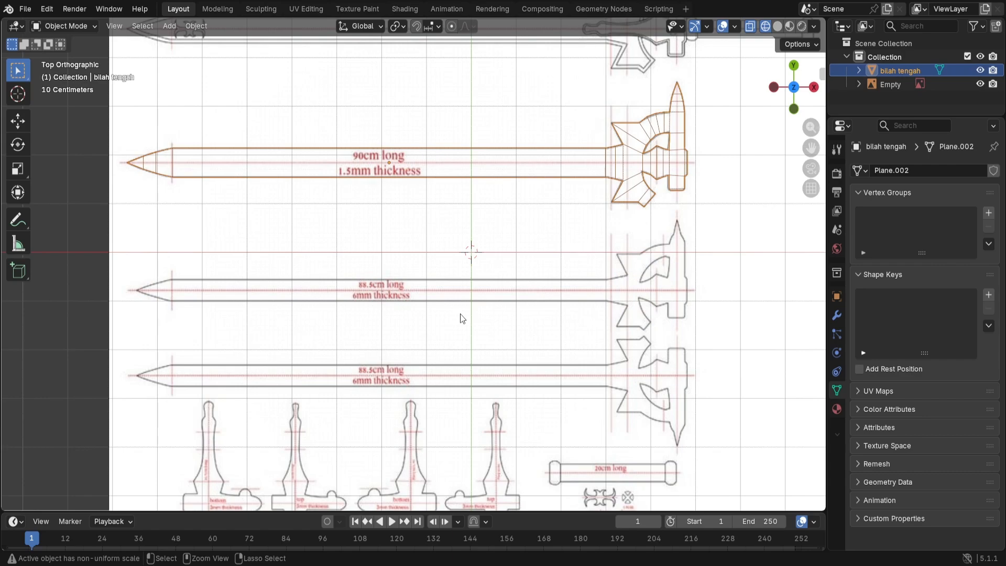
{"action": "key", "text": "ctrl+shift+z"}
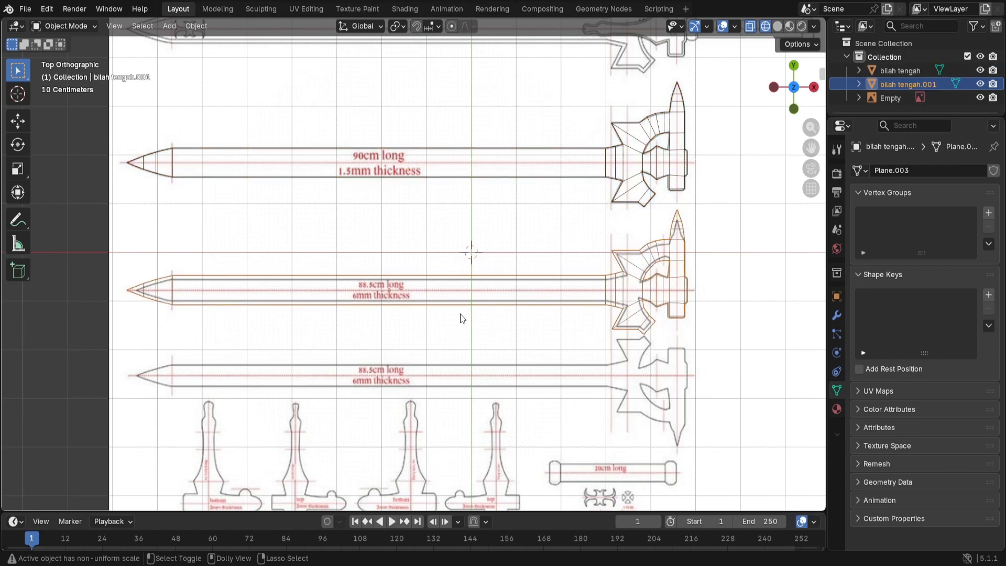
{"action": "left_click", "coordinate": [215, 274]}
{"action": "left_click", "coordinate": [172, 296]}
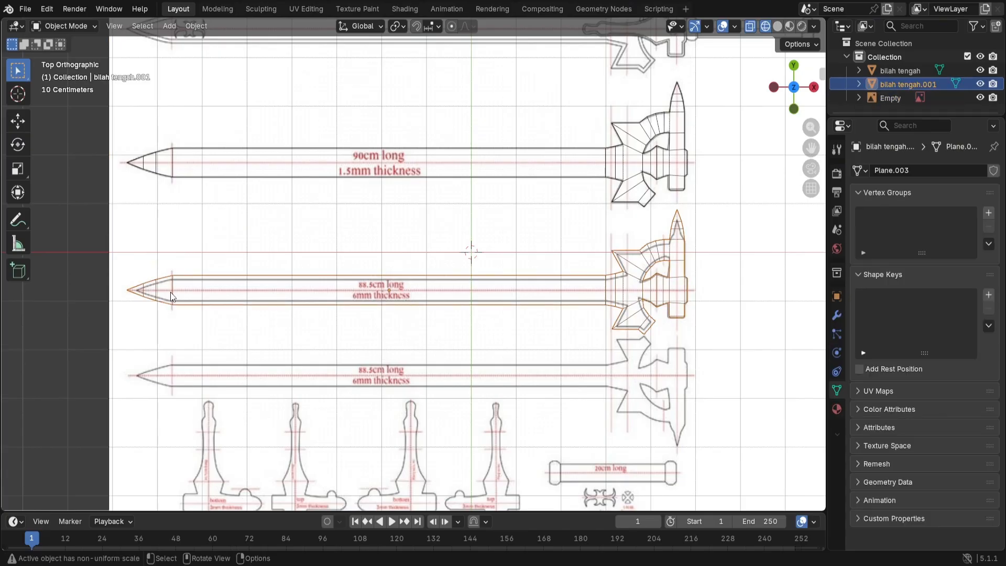
Step: In Edit Mode, scale the duplicate's two shoulder vertices where the pointed tip begins inward onto the 88.5cm blueprint outline
{"action": "left_click", "coordinate": [76, 27]}
{"action": "key", "text": "Tab"}
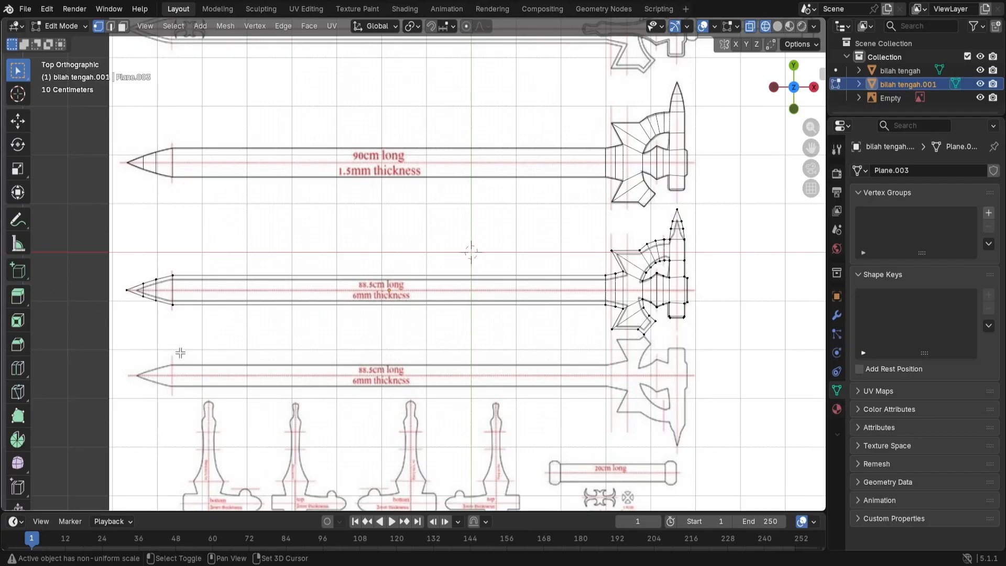
{"action": "middle_click_drag", "start_coordinate": [180, 353], "coordinate": [471, 293], "text": "shift"}
{"action": "scroll", "coordinate": [463, 277], "scroll_direction": "up", "scroll_amount": 5}
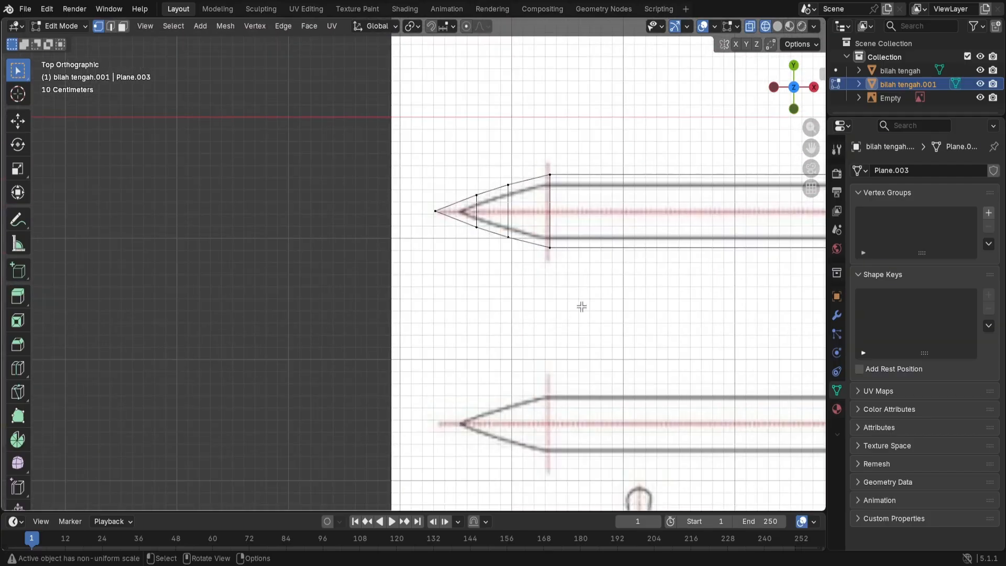
{"action": "scroll", "coordinate": [611, 298], "scroll_direction": "up", "scroll_amount": 1}
{"action": "middle_click_drag", "start_coordinate": [611, 298], "coordinate": [491, 370], "text": "shift"}
{"action": "scroll", "coordinate": [431, 333], "scroll_direction": "up", "scroll_amount": 3}
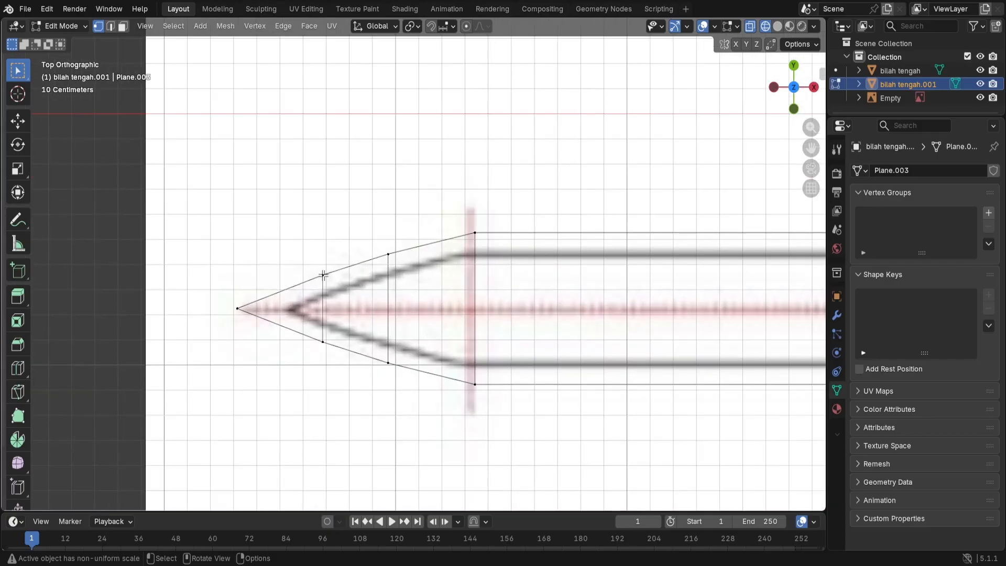
{"action": "left_click", "coordinate": [473, 231]}
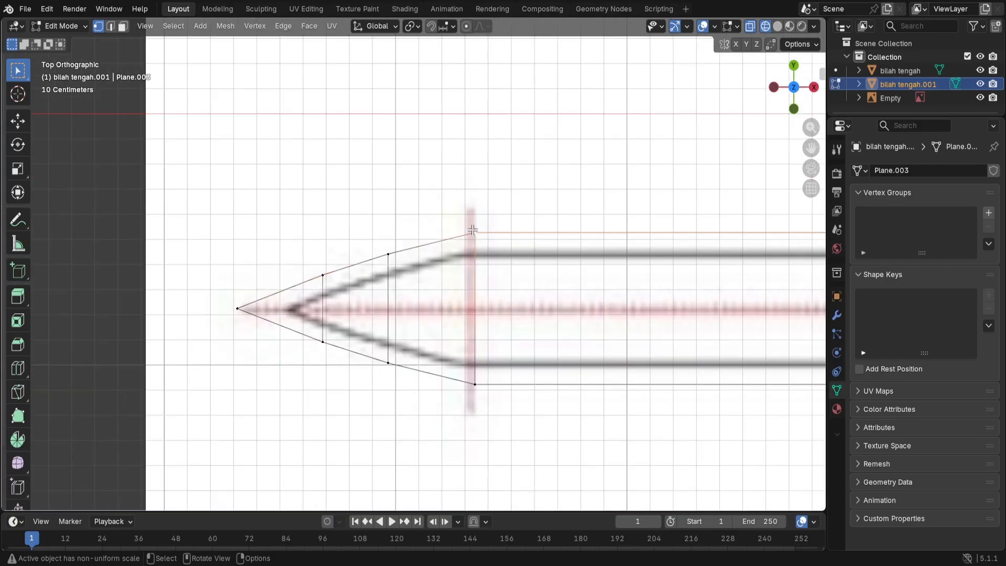
{"action": "left_click", "coordinate": [474, 385], "text": "shift"}
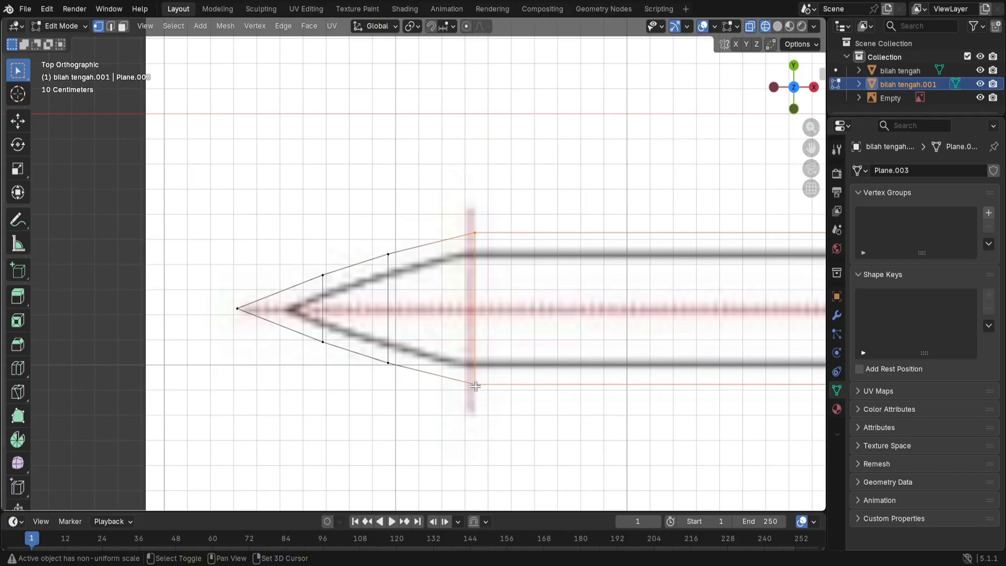
{"action": "key", "text": "s"}
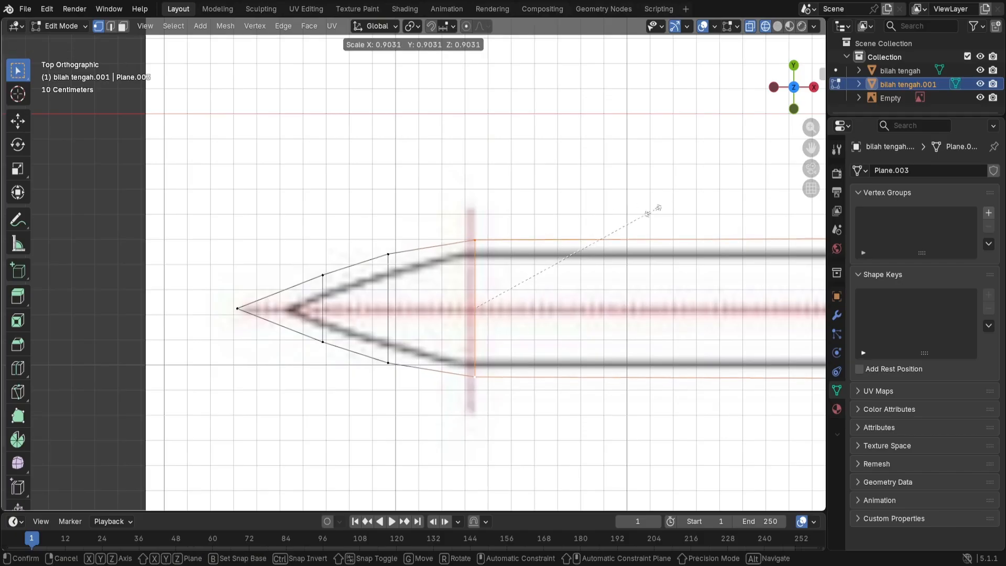
{"action": "left_click", "coordinate": [627, 244]}
Step: Scale the vertex pair next to the blade shoulder inward until it meets the curved tip outline of the blueprint
{"action": "left_click", "coordinate": [387, 254]}
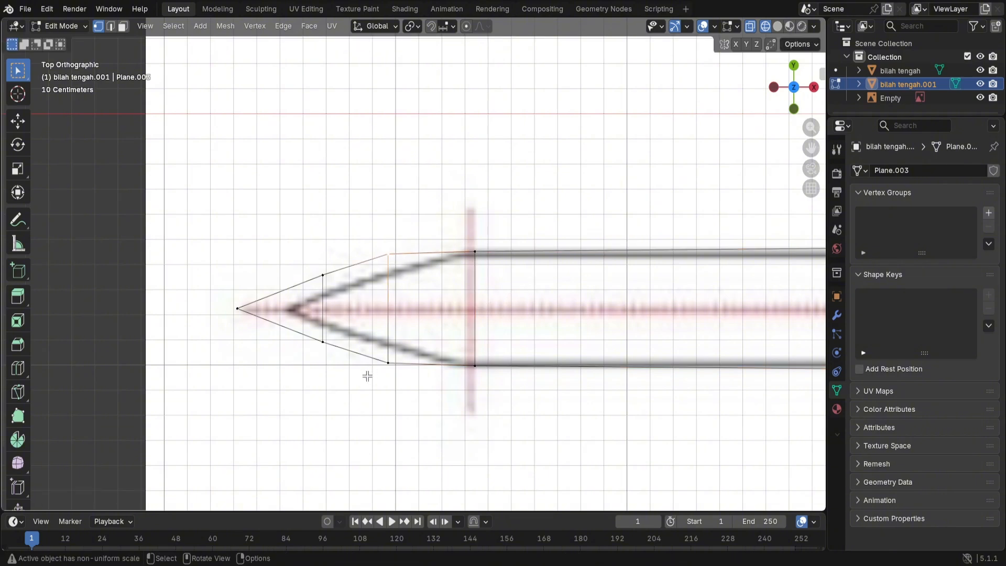
{"action": "left_click", "coordinate": [388, 363], "text": "shift"}
{"action": "key", "text": "s"}
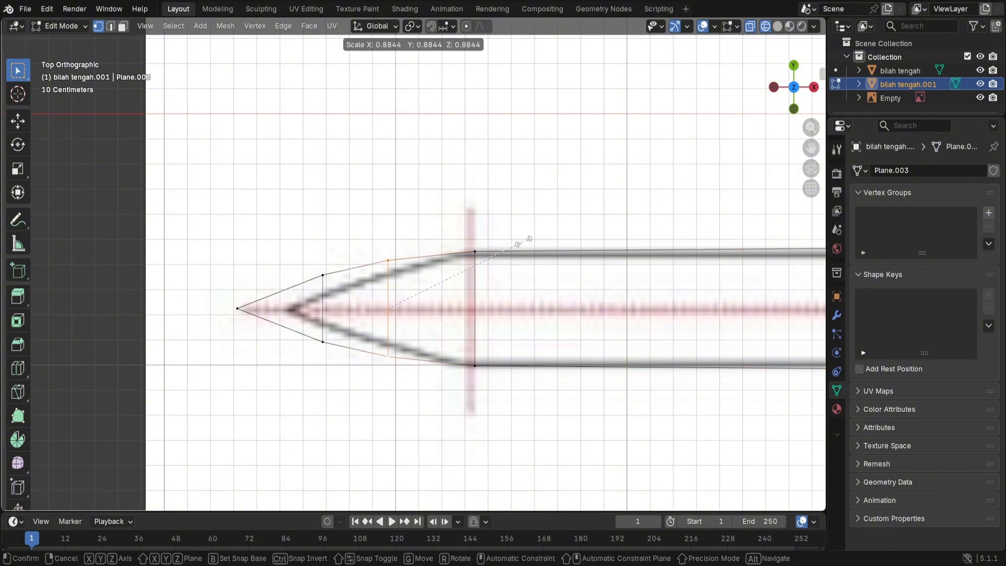
{"action": "left_click", "coordinate": [486, 263]}
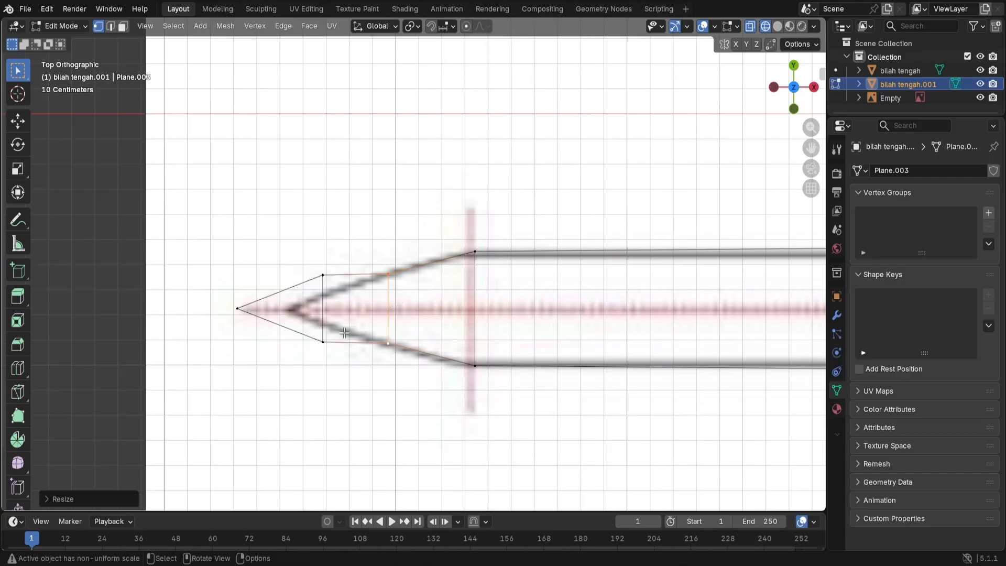
Step: Scale only the vertex pair nearest the blade's point inward to match the blueprint's tapered tip
{"action": "left_click", "coordinate": [323, 275], "text": "shift"}
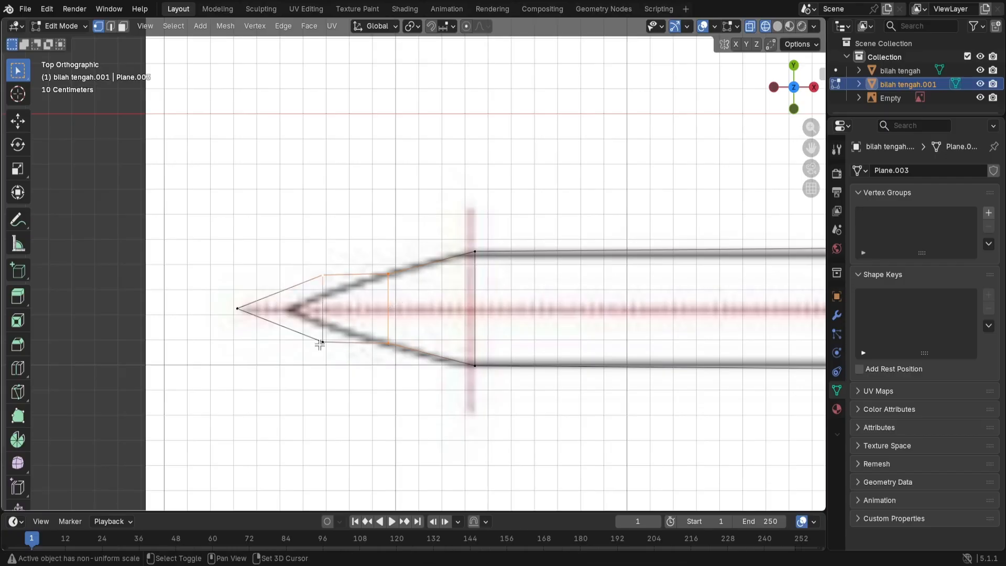
{"action": "left_click", "coordinate": [322, 342], "text": "shift"}
{"action": "left_click", "coordinate": [388, 305]}
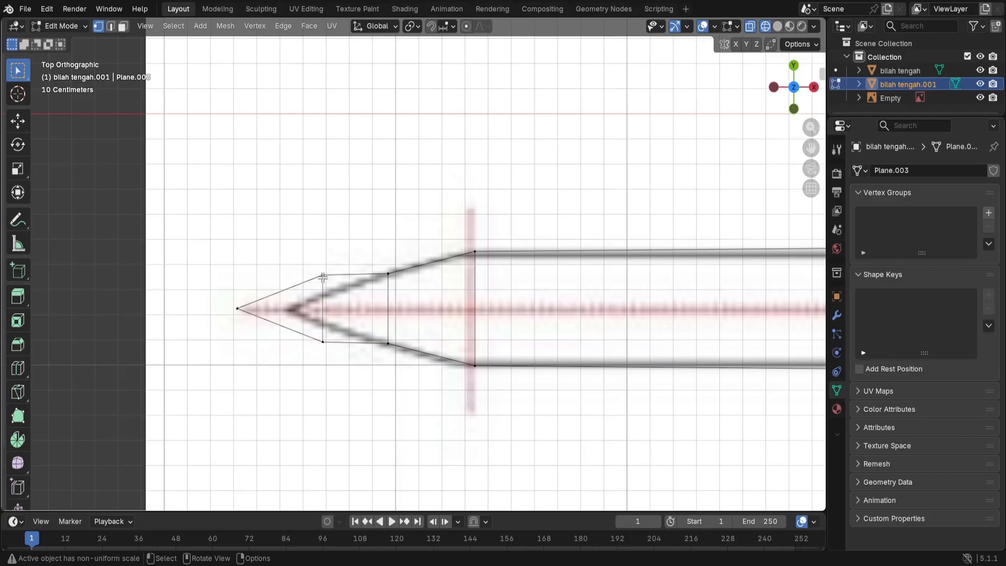
{"action": "left_click", "coordinate": [323, 276]}
{"action": "left_click", "coordinate": [320, 342], "text": "shift"}
{"action": "key", "text": "s"}
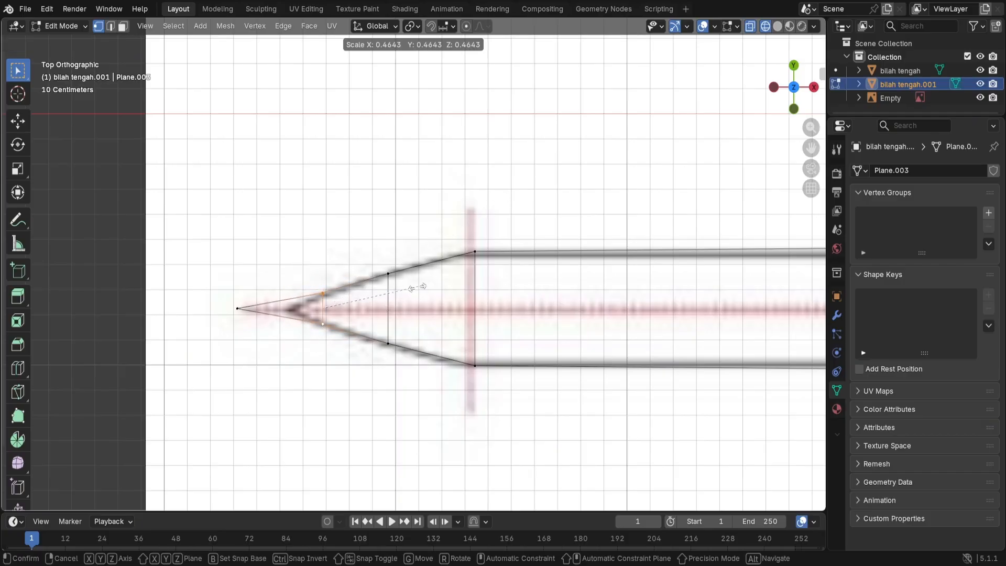
{"action": "left_click", "coordinate": [406, 298]}
Step: Move the blade's end vertex inward along the centre line onto the point of the 88.5cm outline
{"action": "left_click", "coordinate": [237, 310]}
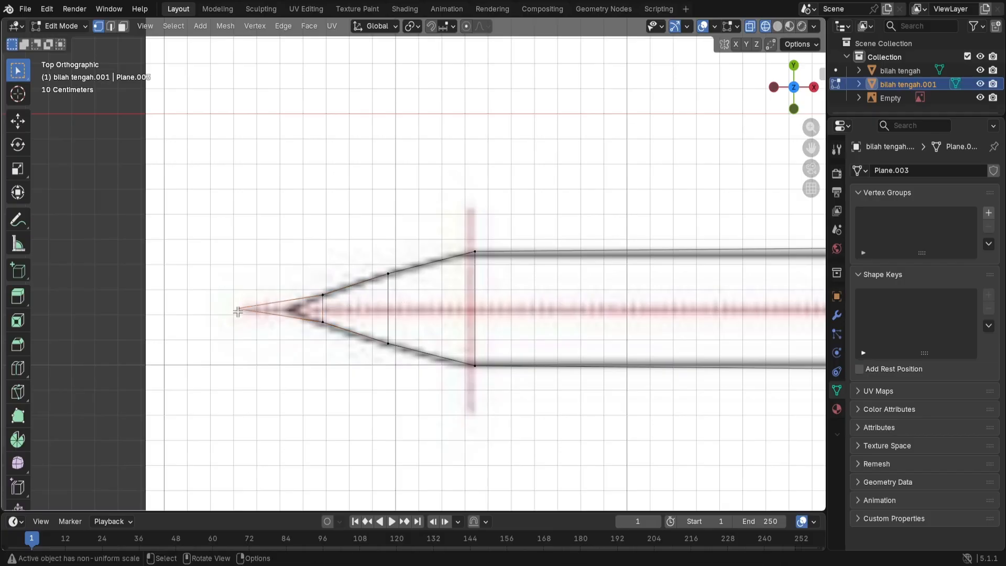
{"action": "key", "text": "s"}
{"action": "left_click", "coordinate": [482, 240]}
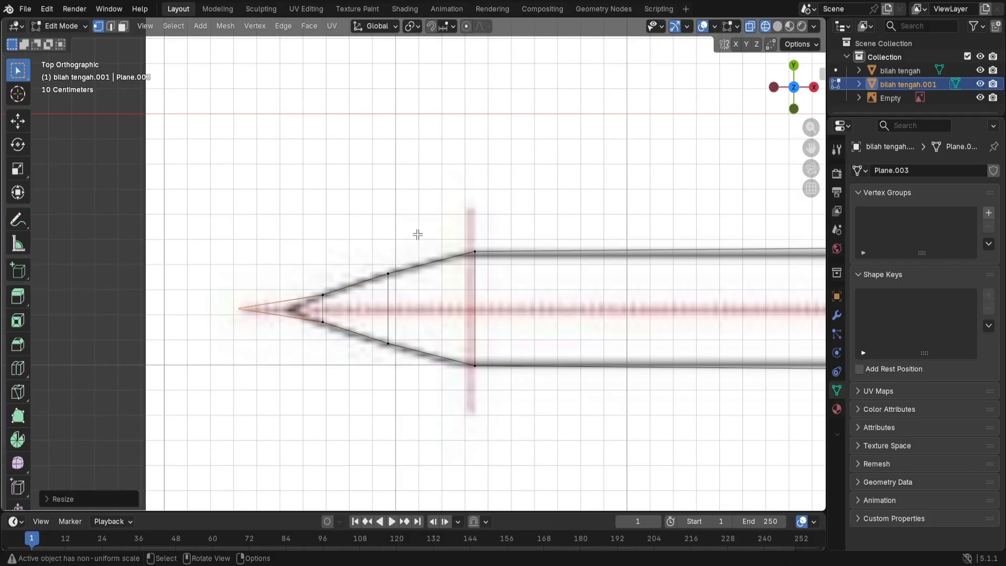
{"action": "left_click", "coordinate": [241, 298]}
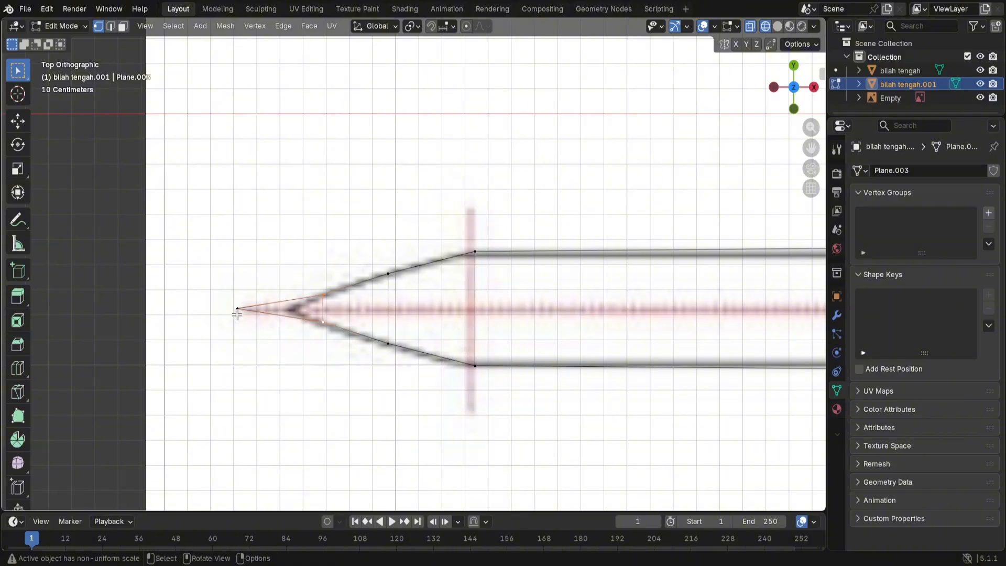
{"action": "key", "text": "g"}
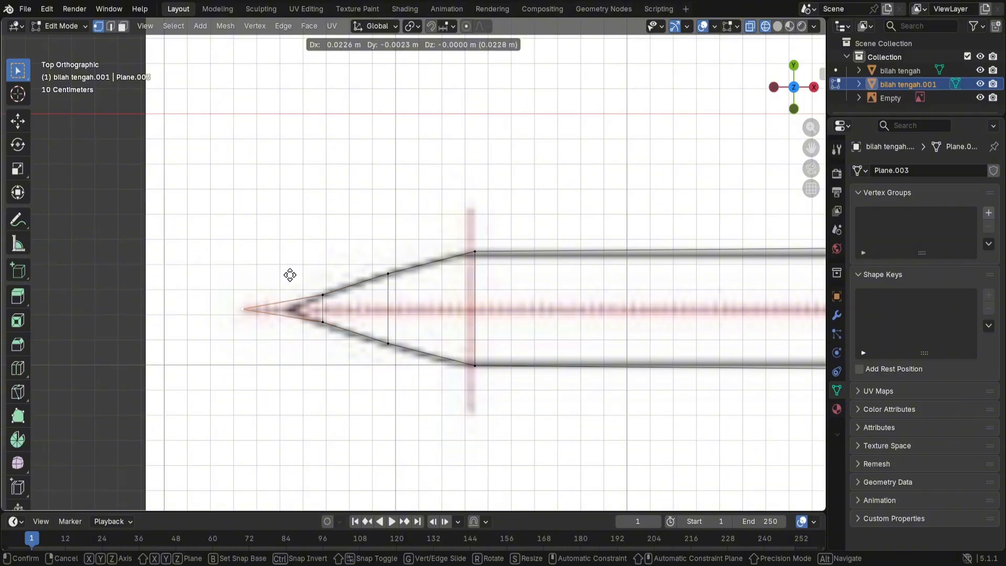
{"action": "left_click", "coordinate": [331, 291]}
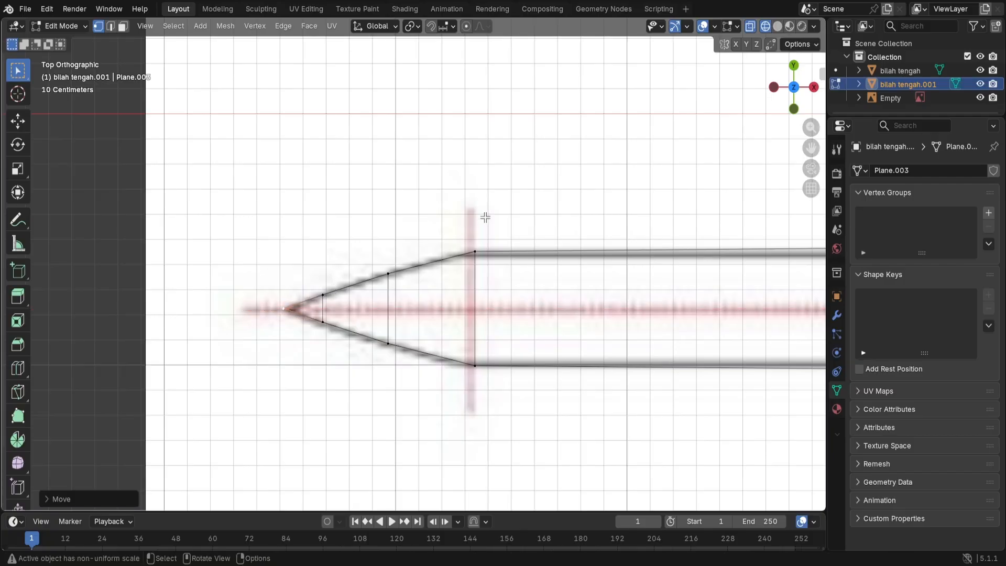
Step: Scale the two vertices where the blade meets the guard to about 0.74 to match the 88.5cm blade width
{"action": "scroll", "coordinate": [474, 216], "scroll_direction": "down", "scroll_amount": 6}
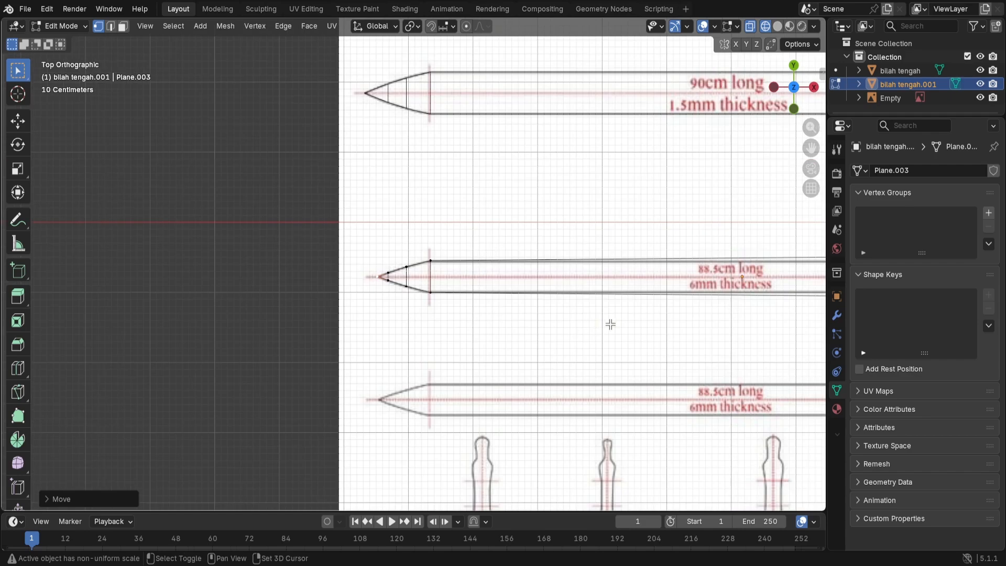
{"action": "middle_click_drag", "start_coordinate": [610, 324], "coordinate": [101, 317], "text": "shift"}
{"action": "middle_click_drag", "start_coordinate": [680, 353], "coordinate": [564, 345], "text": "shift"}
{"action": "scroll", "coordinate": [584, 326], "scroll_direction": "up", "scroll_amount": 4}
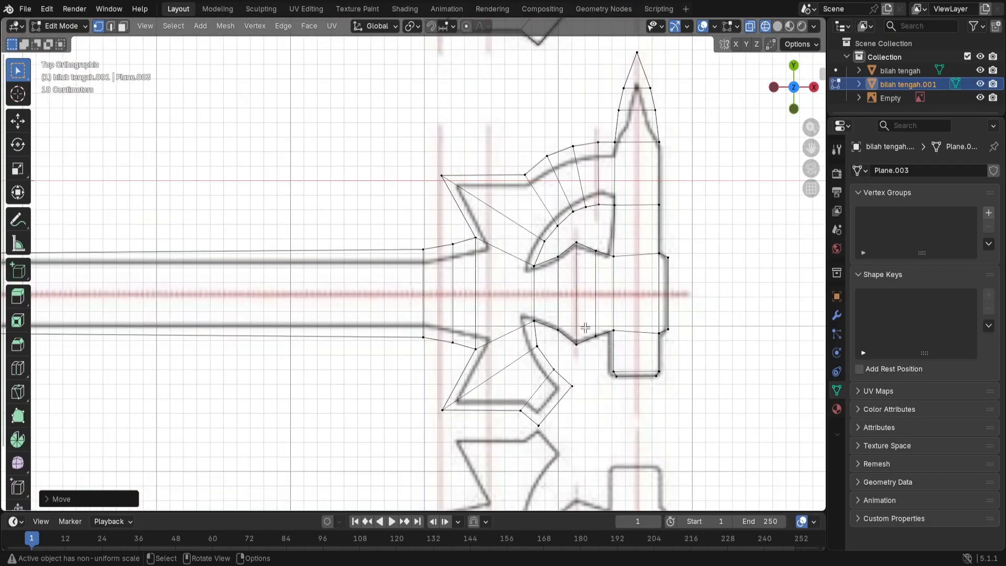
{"action": "scroll", "coordinate": [585, 327], "scroll_direction": "up", "scroll_amount": 1}
{"action": "middle_click_drag", "start_coordinate": [745, 242], "coordinate": [673, 233], "text": "shift"}
{"action": "left_click", "coordinate": [349, 236]}
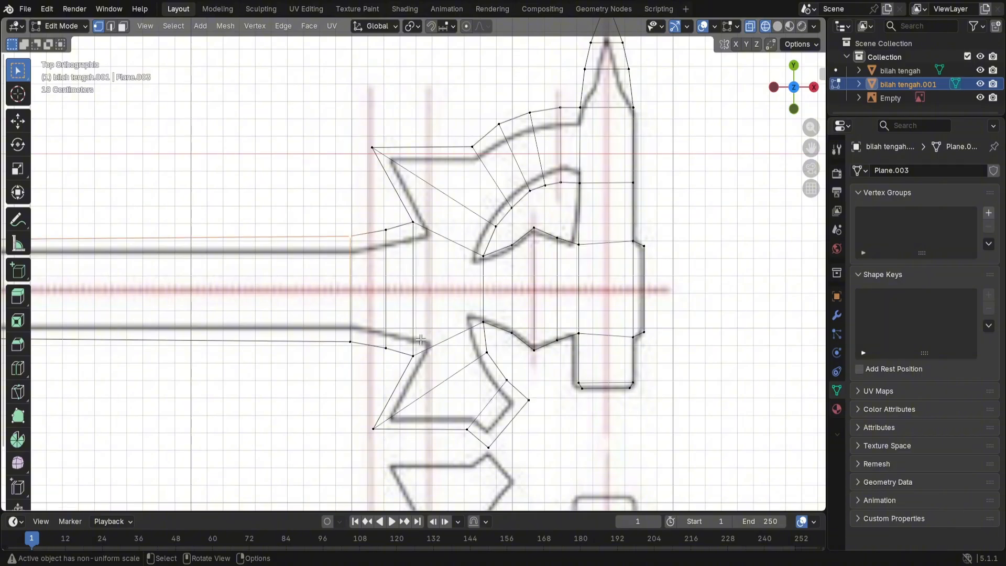
{"action": "left_click", "coordinate": [350, 341], "text": "shift"}
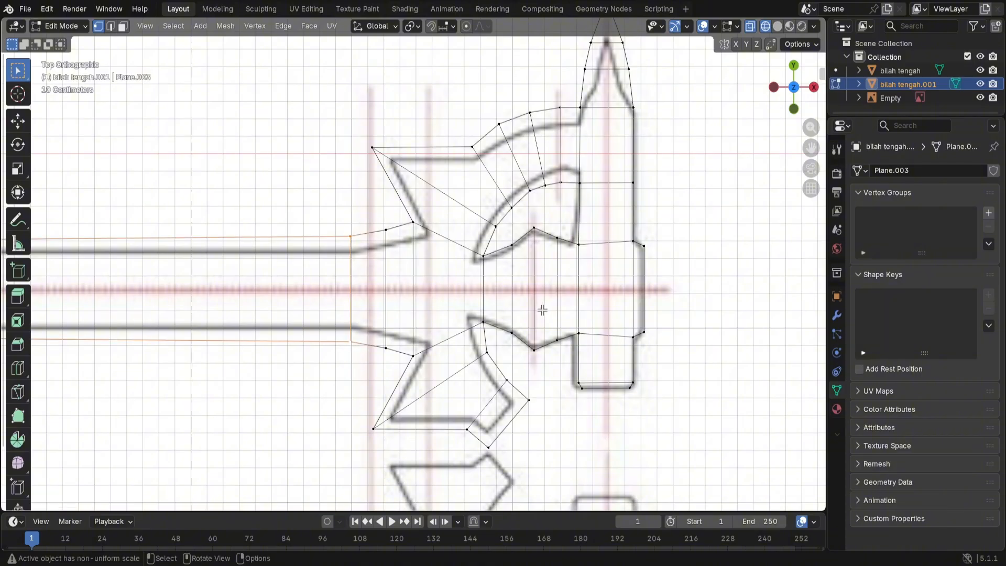
{"action": "key", "text": "s"}
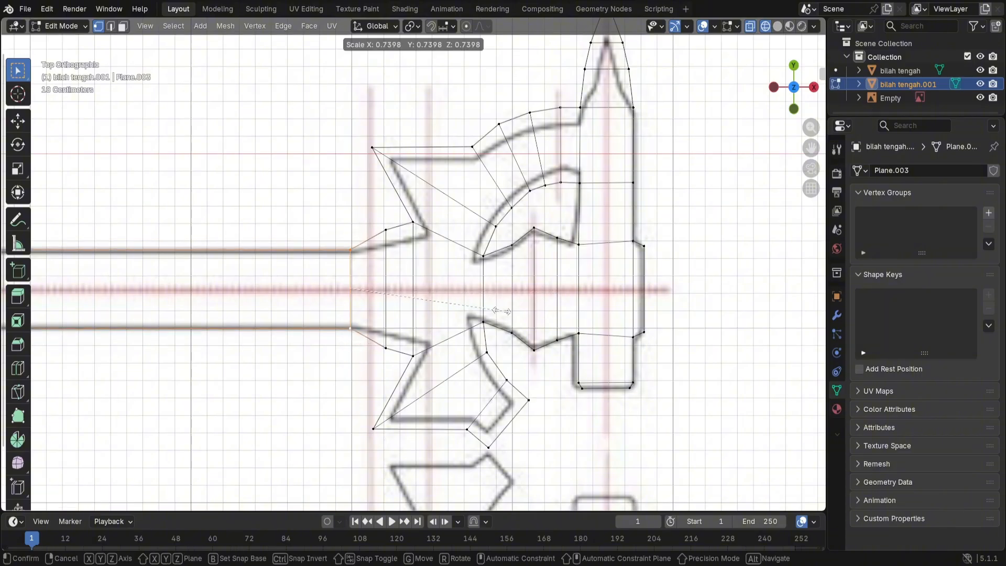
{"action": "left_click", "coordinate": [495, 311]}
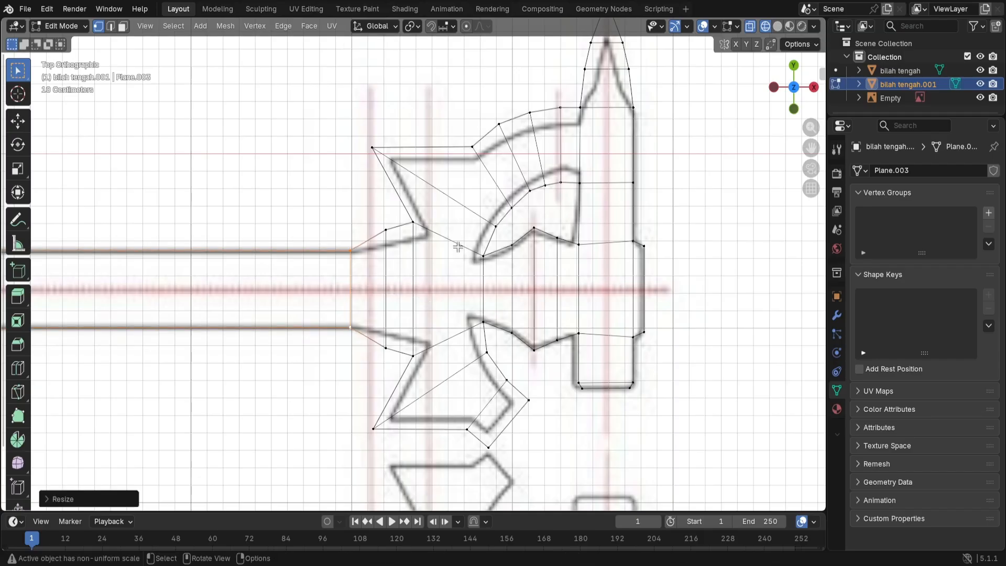
Step: Scale the first vertex pair of the blade's flare, just beyond the straight section, inward onto the 88.5cm outline
{"action": "left_click", "coordinate": [386, 230], "text": "shift"}
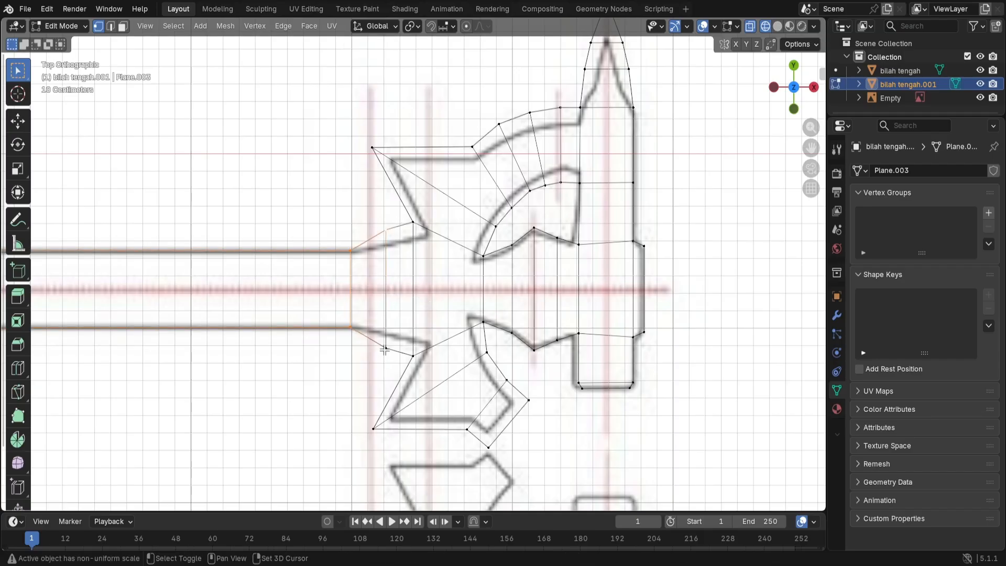
{"action": "left_click", "coordinate": [480, 273]}
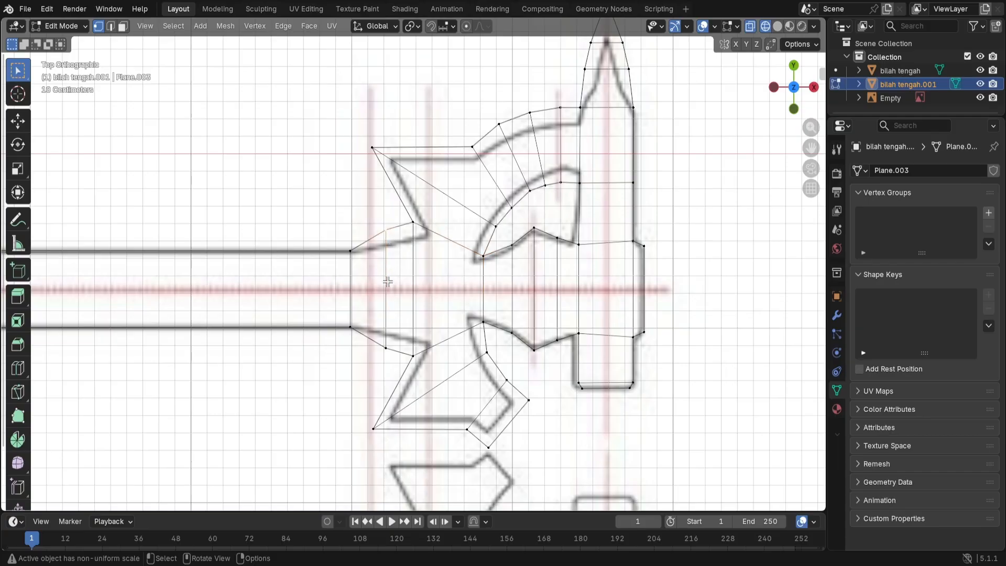
{"action": "left_click", "coordinate": [386, 347], "text": "shift"}
{"action": "key", "text": "s"}
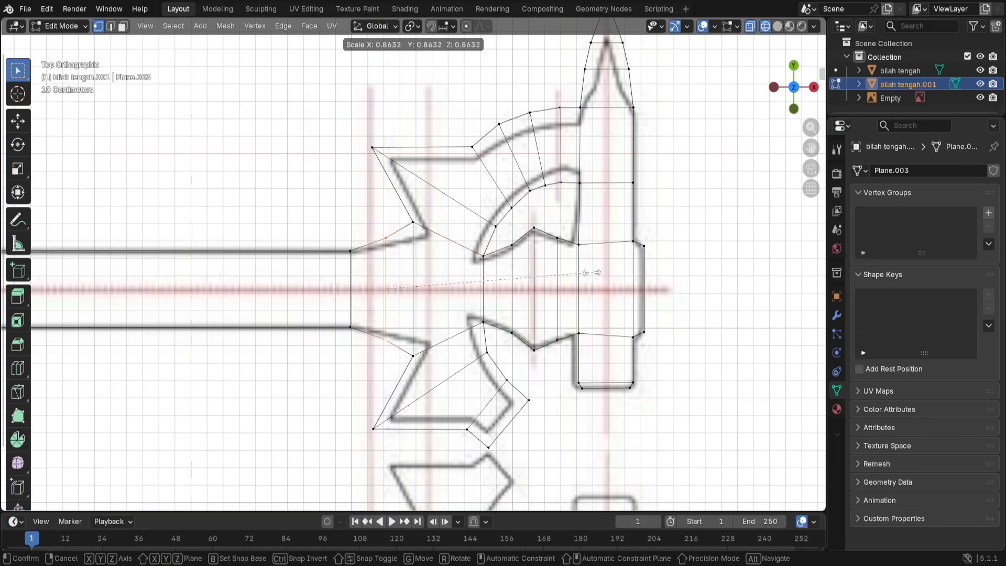
{"action": "left_click", "coordinate": [558, 277]}
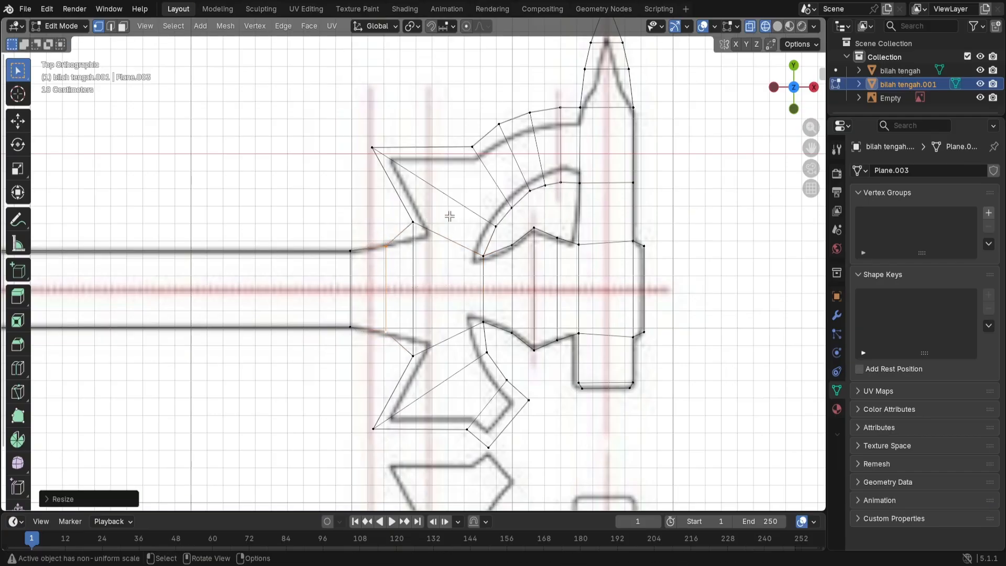
Step: Scale the vertex pair where the flare meets the guard's prongs to about 0.73, matching the outline's width
{"action": "left_click", "coordinate": [415, 221]}
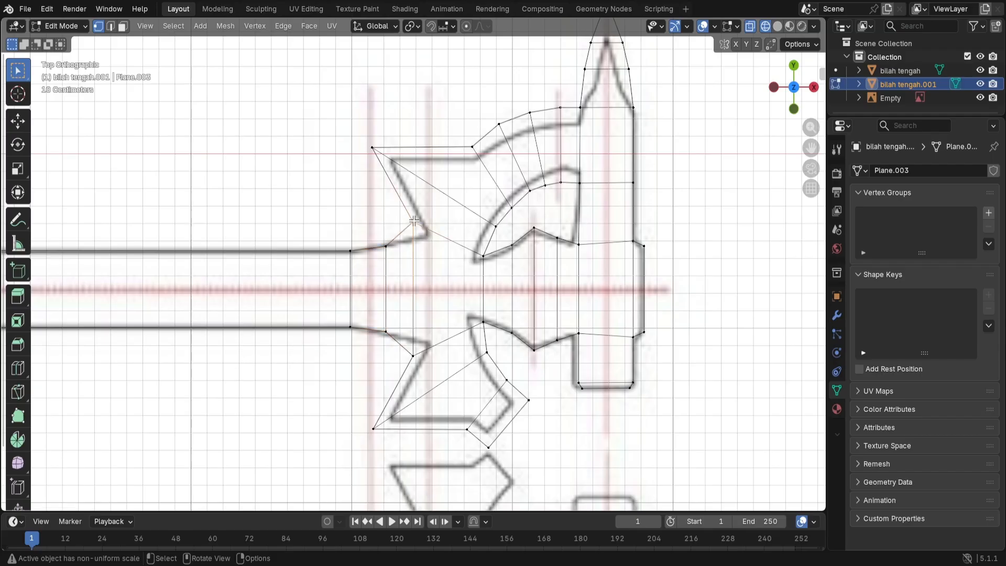
{"action": "left_click", "coordinate": [411, 355], "text": "shift"}
{"action": "key", "text": "s"}
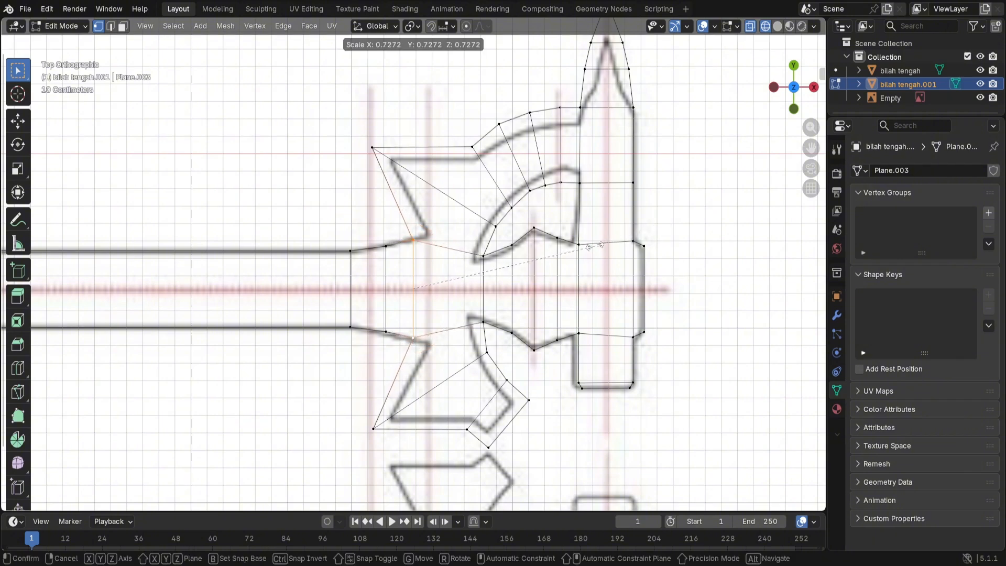
{"action": "left_click", "coordinate": [592, 245]}
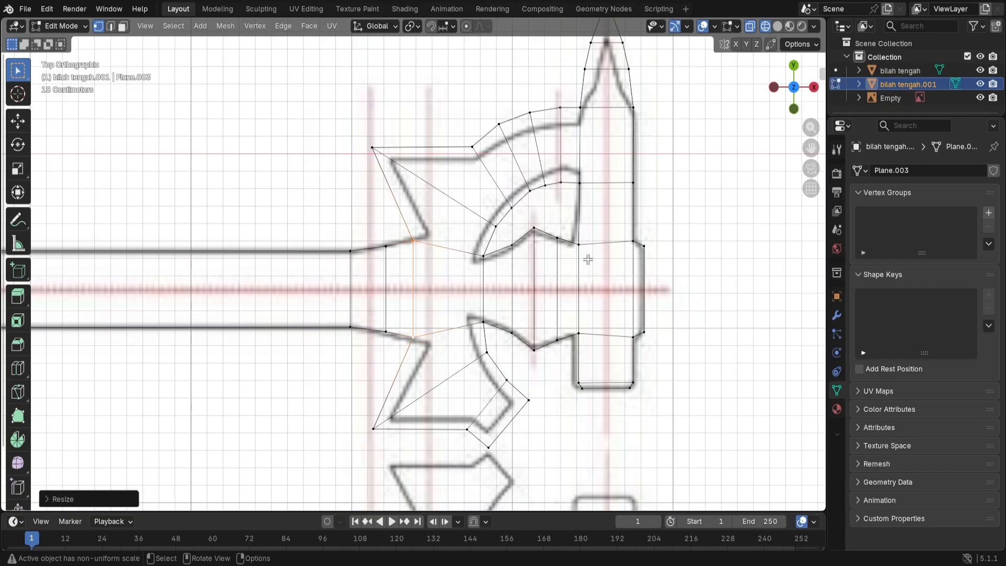
{"action": "left_click", "coordinate": [568, 299]}
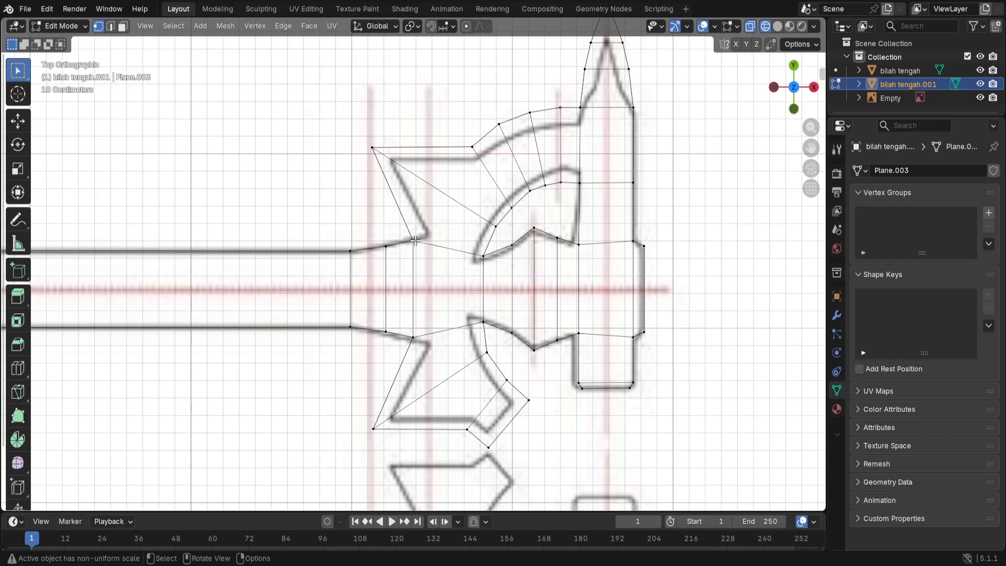
Step: Move the upper and lower vertices at the end of the flare onto the blueprint's inner corners between blade and guard prongs
{"action": "left_click", "coordinate": [413, 339]}
{"action": "left_click", "coordinate": [414, 242]}
{"action": "key", "text": "g"}
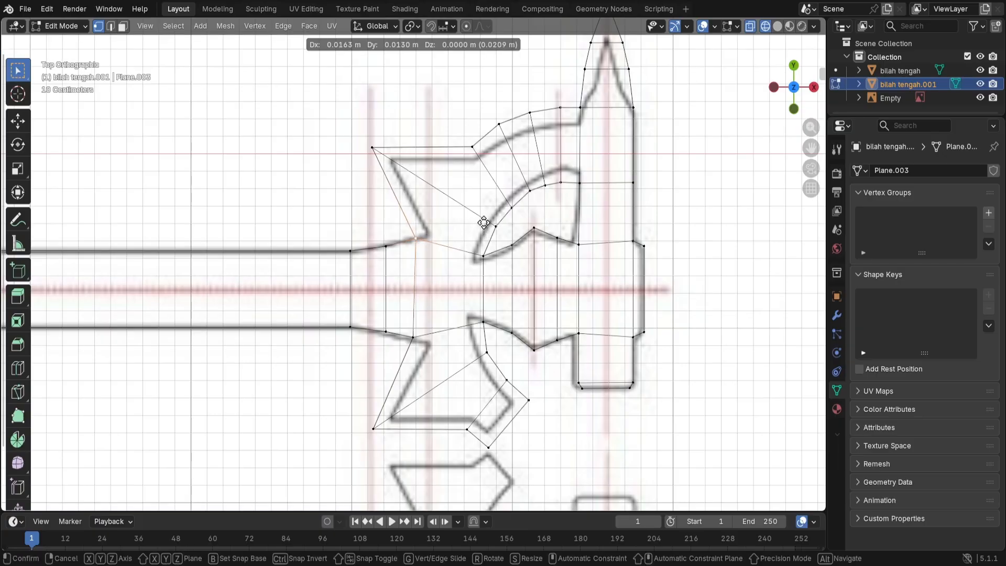
{"action": "left_click", "coordinate": [494, 220]}
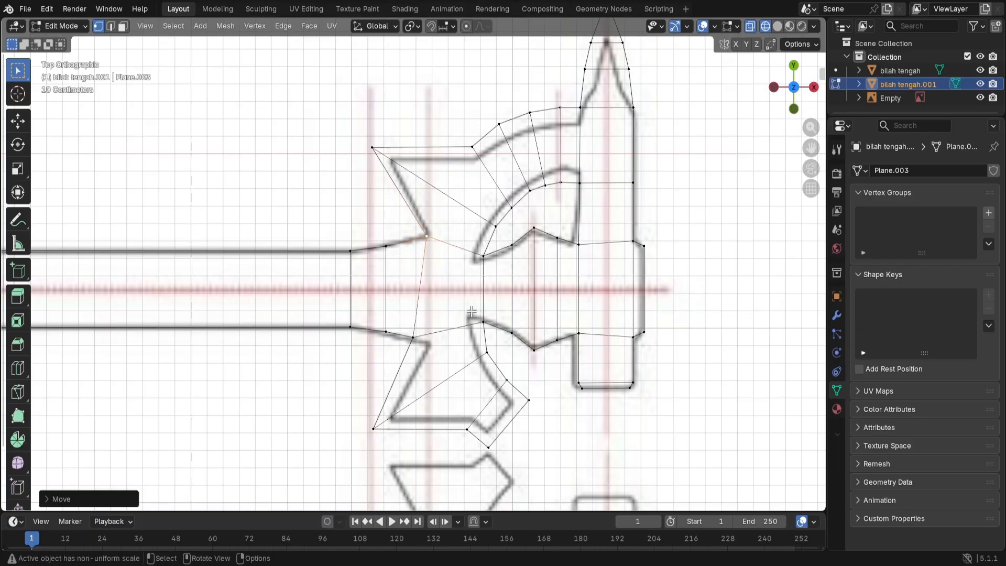
{"action": "left_click", "coordinate": [414, 338]}
{"action": "key", "text": "g"}
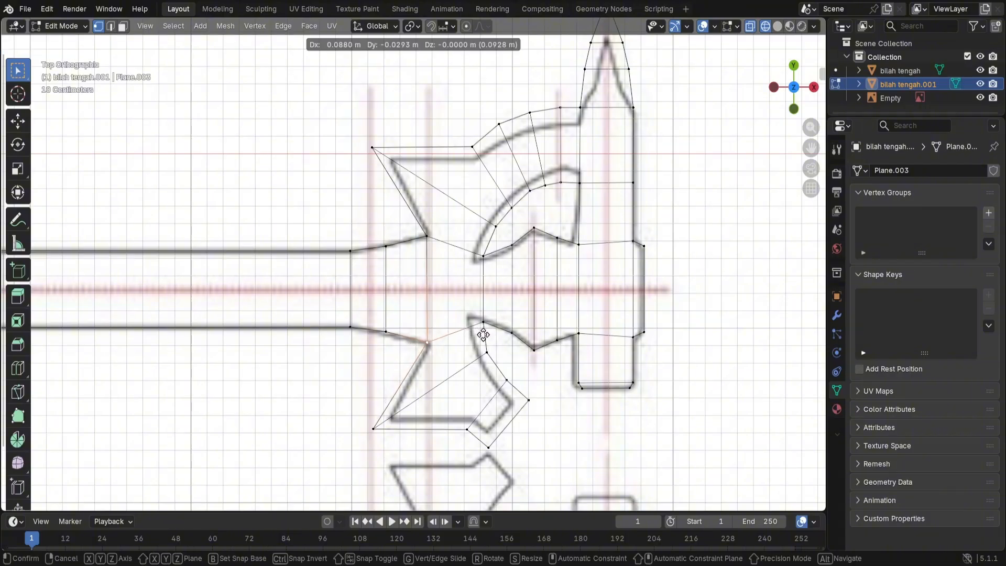
{"action": "left_click", "coordinate": [483, 333]}
Step: Move the pointed end vertices of the upper and lower guard prongs inward onto the sharp corners of the outline
{"action": "left_click", "coordinate": [373, 148]}
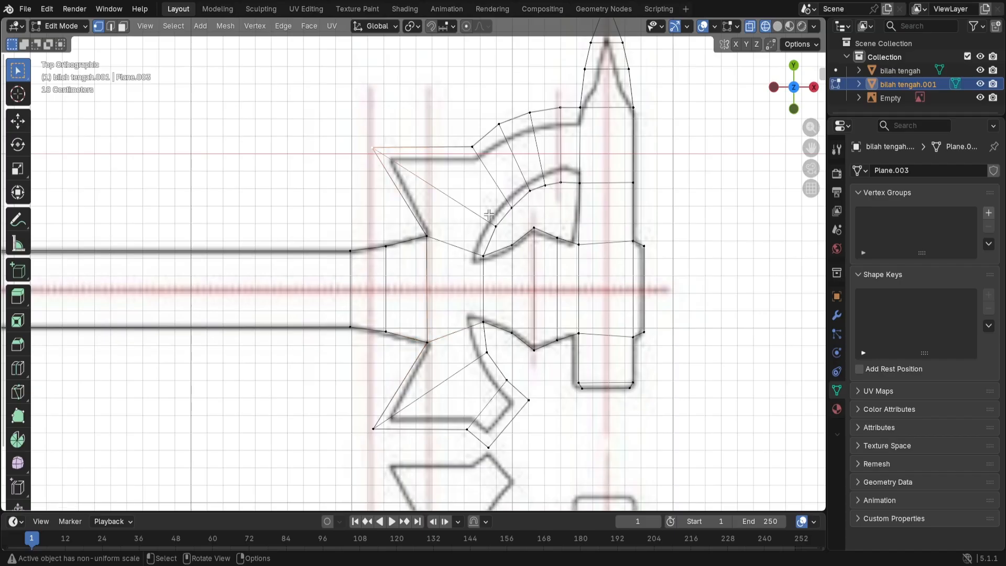
{"action": "key", "text": "g"}
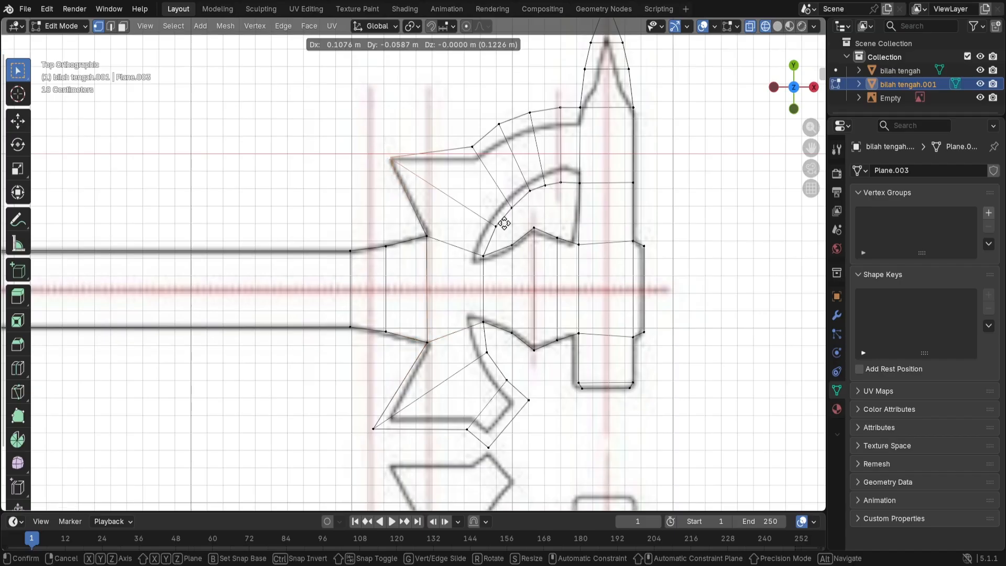
{"action": "left_click", "coordinate": [504, 226]}
{"action": "left_click", "coordinate": [375, 428]}
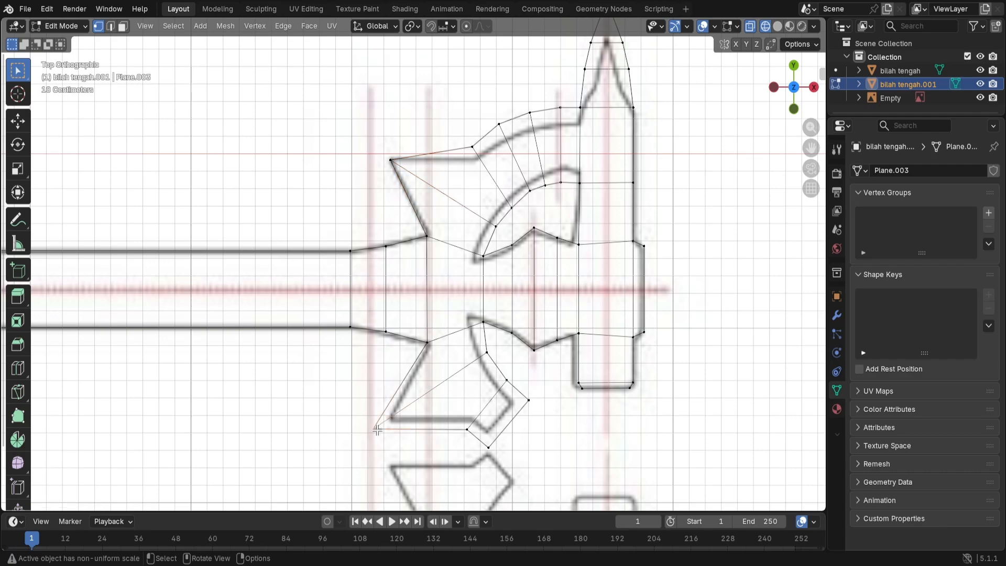
{"action": "key", "text": "g"}
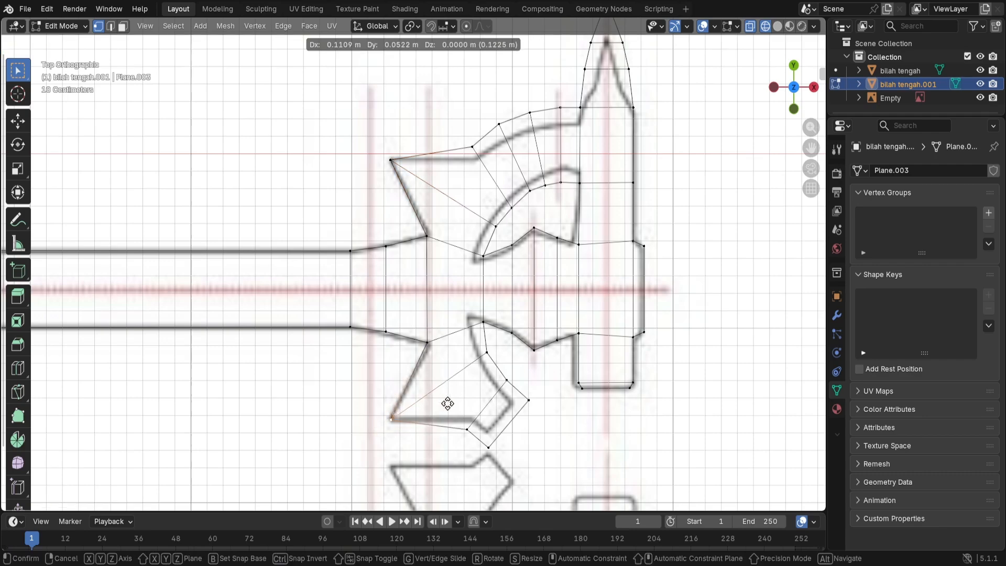
{"action": "left_click", "coordinate": [452, 399]}
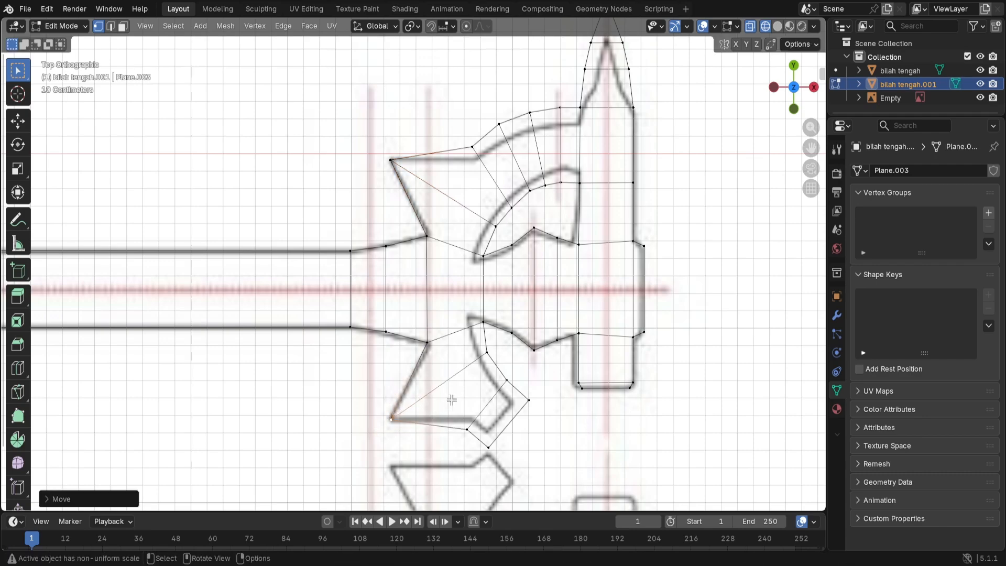
{"action": "key", "text": "g"}
{"action": "right_click", "coordinate": [520, 345]}
Step: Move the corner vertex beginning the upper guard's outer arc and the first arc vertex beyond it onto the blueprint curve
{"action": "left_click", "coordinate": [474, 148], "text": "shift"}
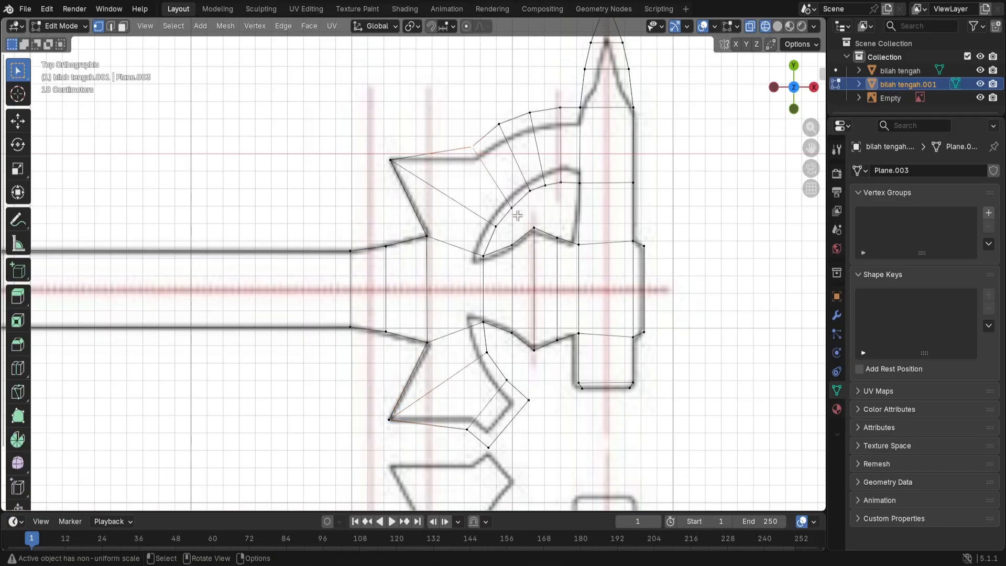
{"action": "key", "text": "g"}
{"action": "left_click", "coordinate": [505, 154]}
{"action": "left_click", "coordinate": [501, 127]}
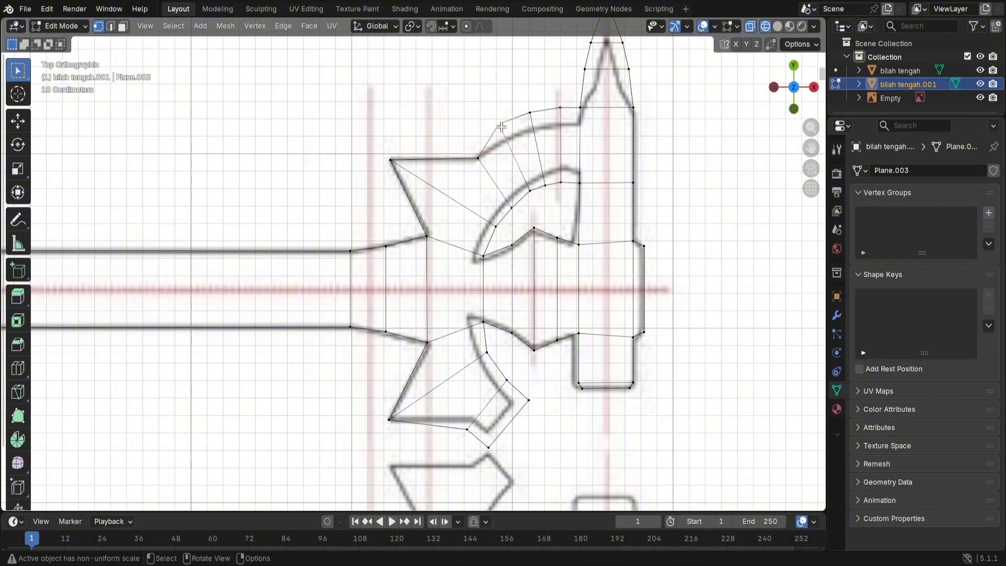
{"action": "key", "text": "g"}
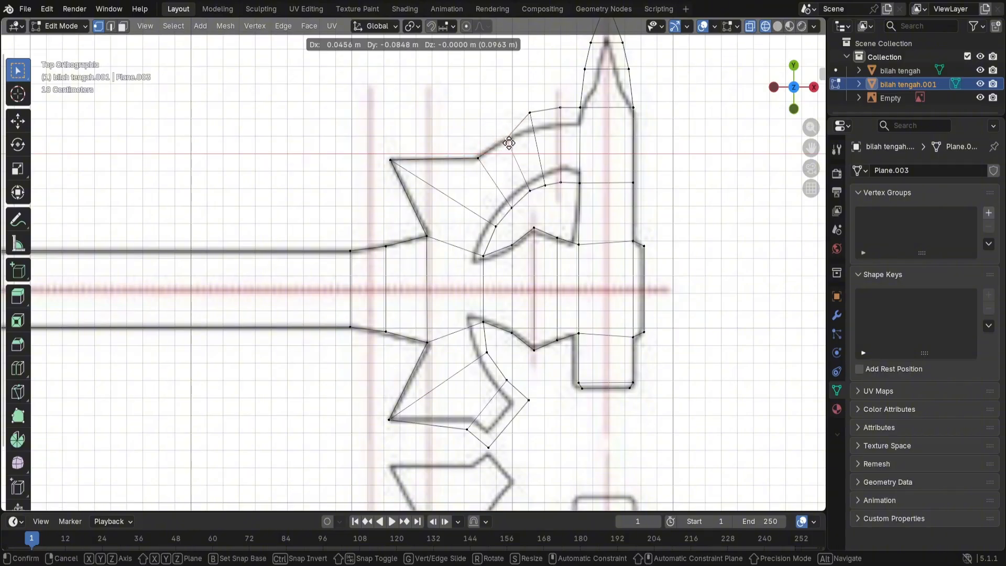
{"action": "left_click", "coordinate": [510, 140]}
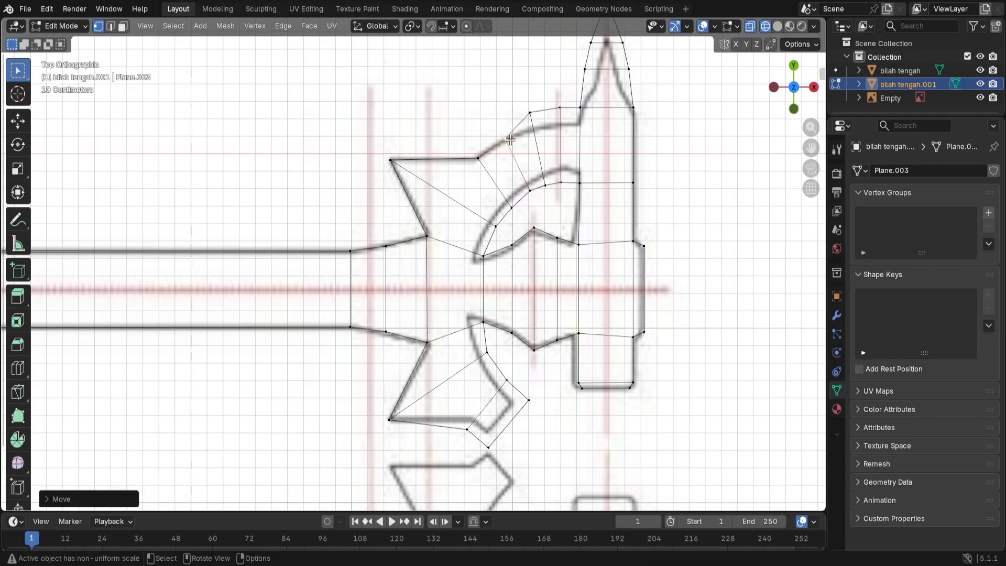
Step: Move the remaining two vertices of the upper guard's outer arc down onto the blueprint curve
{"action": "left_click", "coordinate": [529, 113]}
{"action": "key", "text": "g"}
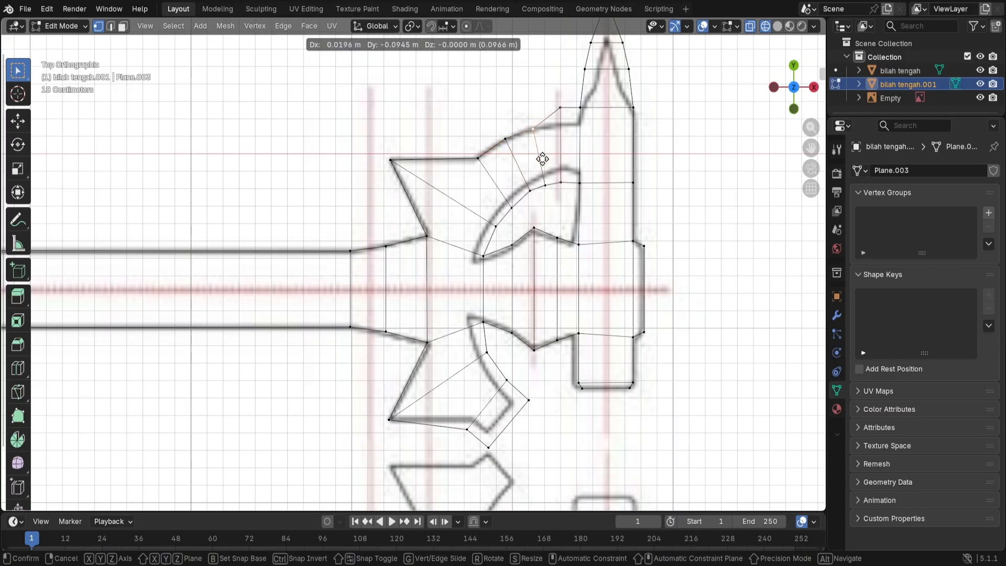
{"action": "left_click", "coordinate": [542, 159]}
{"action": "left_click", "coordinate": [560, 107]}
{"action": "key", "text": "g"}
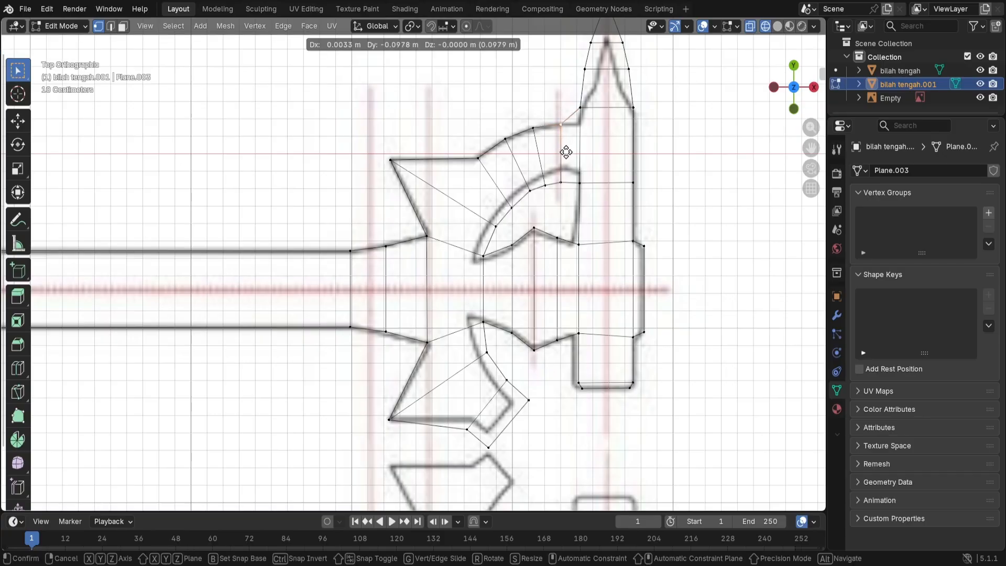
{"action": "left_click", "coordinate": [565, 152]}
Step: Move the vertex pair at the base of the upper spike down along the Y axis to the blueprint's shoulder line
{"action": "left_click", "coordinate": [581, 109]}
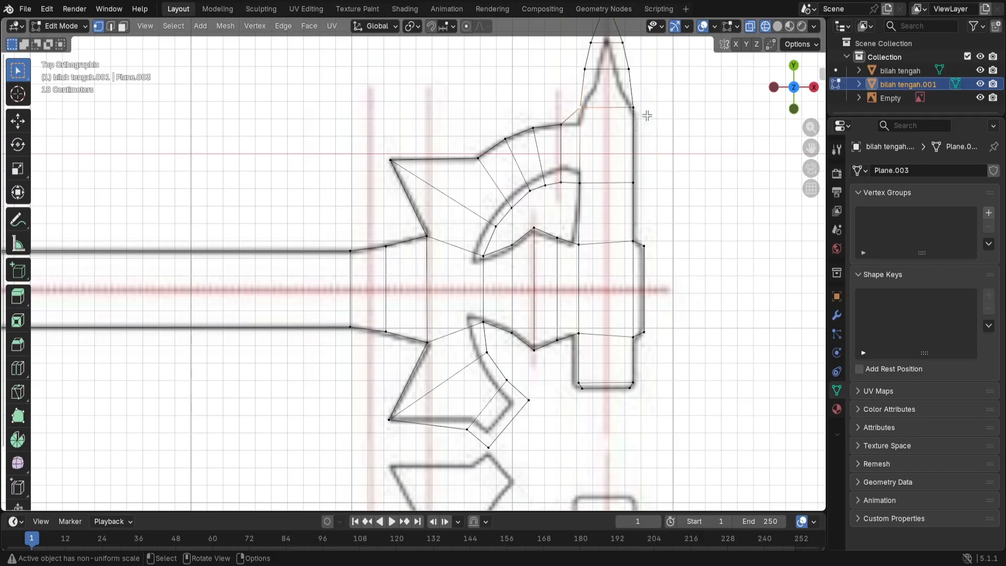
{"action": "left_click", "coordinate": [632, 110], "text": "shift"}
{"action": "key", "text": "g"}
{"action": "key", "text": "y"}
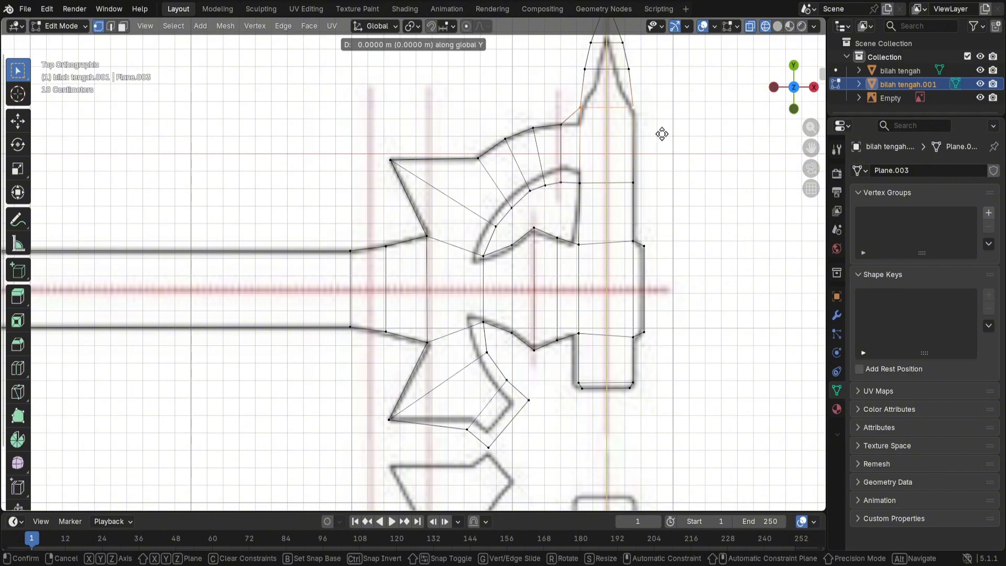
{"action": "left_click", "coordinate": [661, 151]}
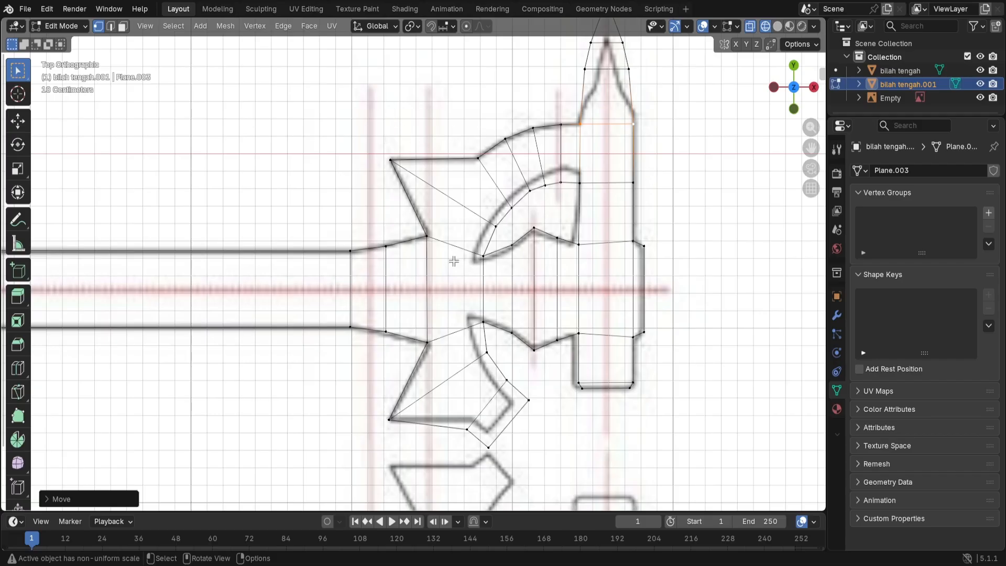
Step: Move the vertex at the lower tip of the guard's crescent opening outward onto the blueprint outline
{"action": "left_click", "coordinate": [484, 256]}
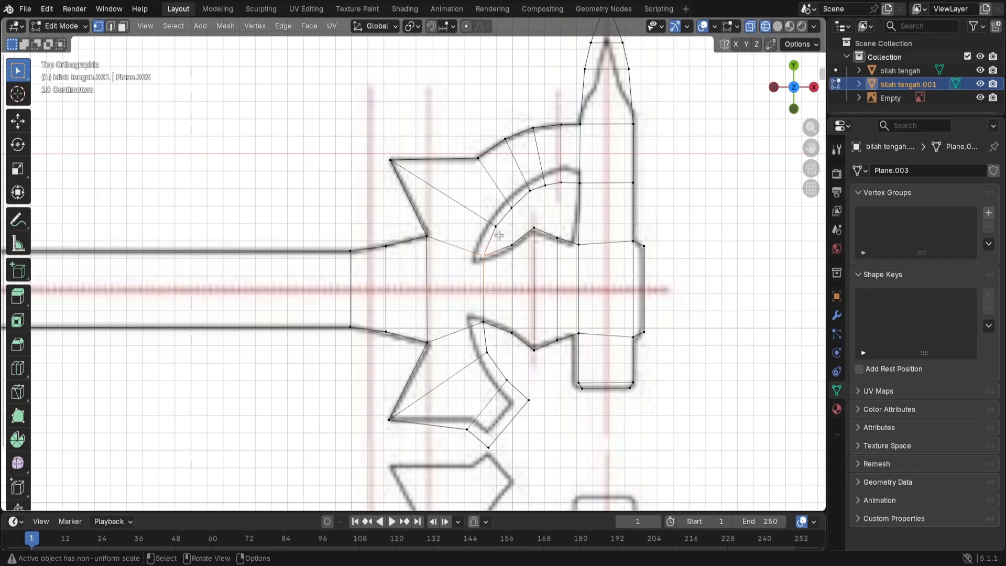
{"action": "scroll", "coordinate": [488, 272], "scroll_direction": "up", "scroll_amount": 3}
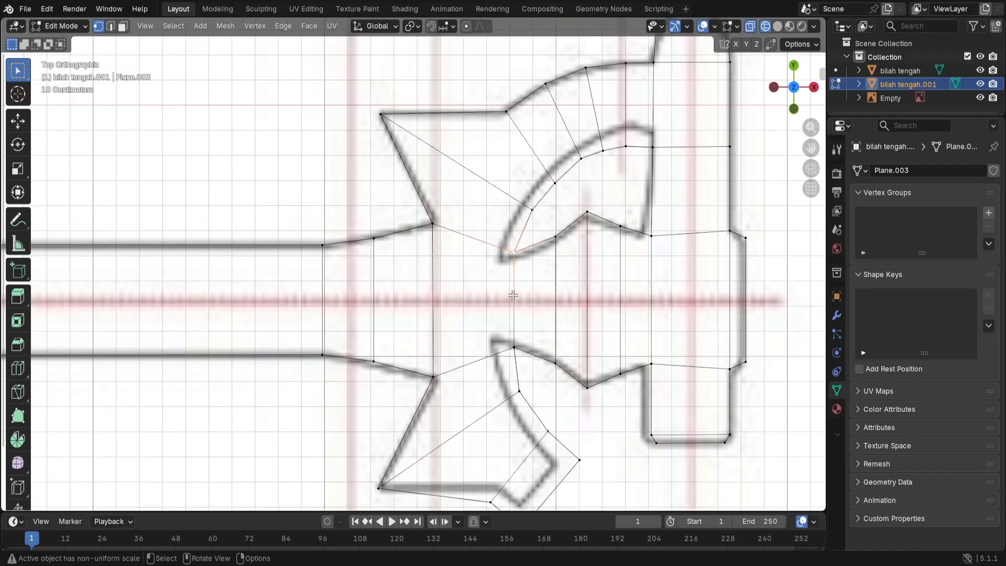
{"action": "key", "text": "g"}
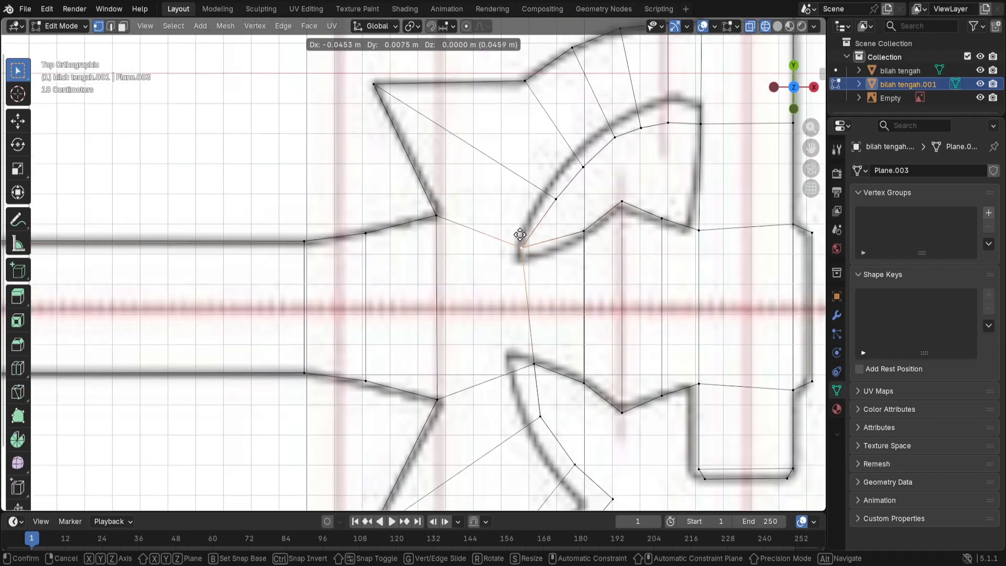
{"action": "left_click", "coordinate": [518, 232]}
{"action": "key", "text": "ctrl+z"}
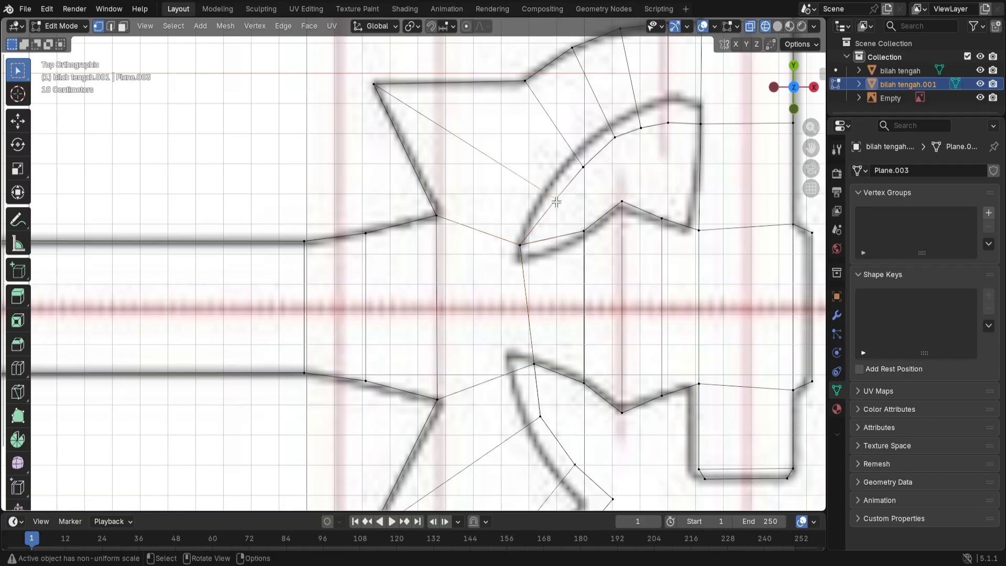
Step: Move the next two vertices along the crescent opening's curved edge onto the blueprint outline
{"action": "key", "text": "g"}
{"action": "left_click", "coordinate": [543, 191]}
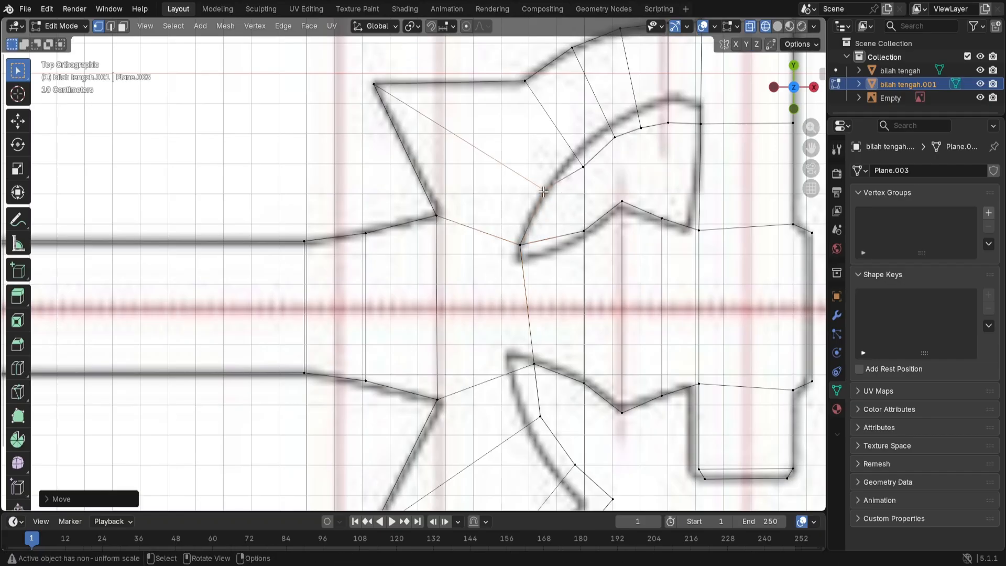
{"action": "left_click", "coordinate": [581, 167]}
{"action": "key", "text": "g"}
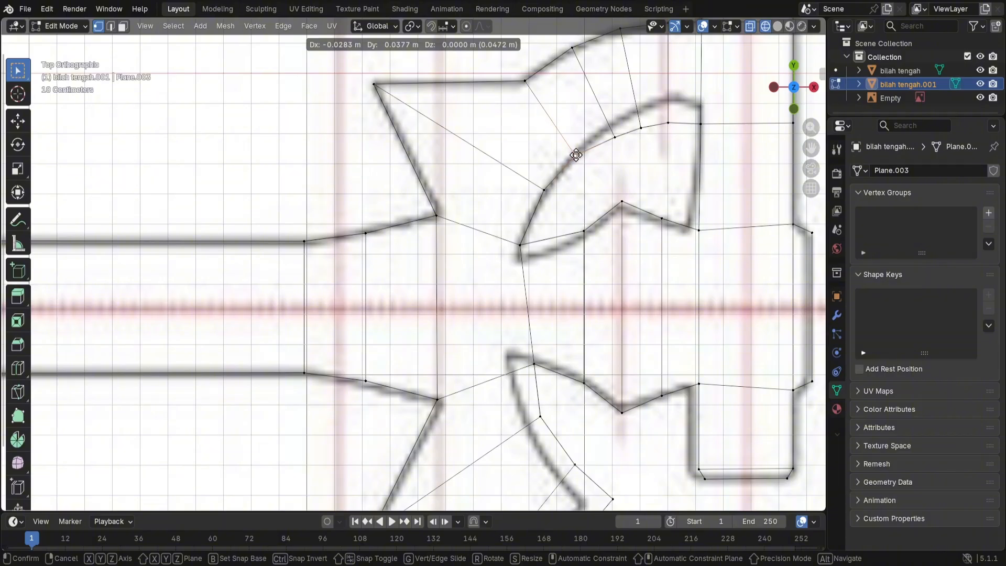
{"action": "left_click", "coordinate": [576, 155]}
Step: Move the last three arc vertices of the crescent opening together toward the outline, and raise the endmost one onto the curve's peak
{"action": "left_click", "coordinate": [615, 137]}
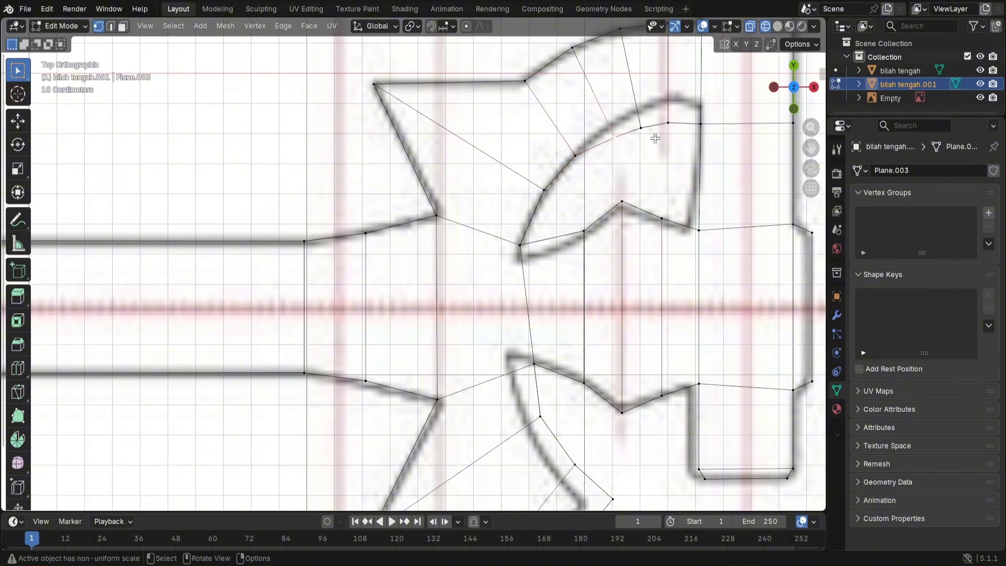
{"action": "left_click", "coordinate": [641, 128], "text": "shift"}
{"action": "left_click", "coordinate": [666, 123], "text": "shift"}
{"action": "key", "text": "g"}
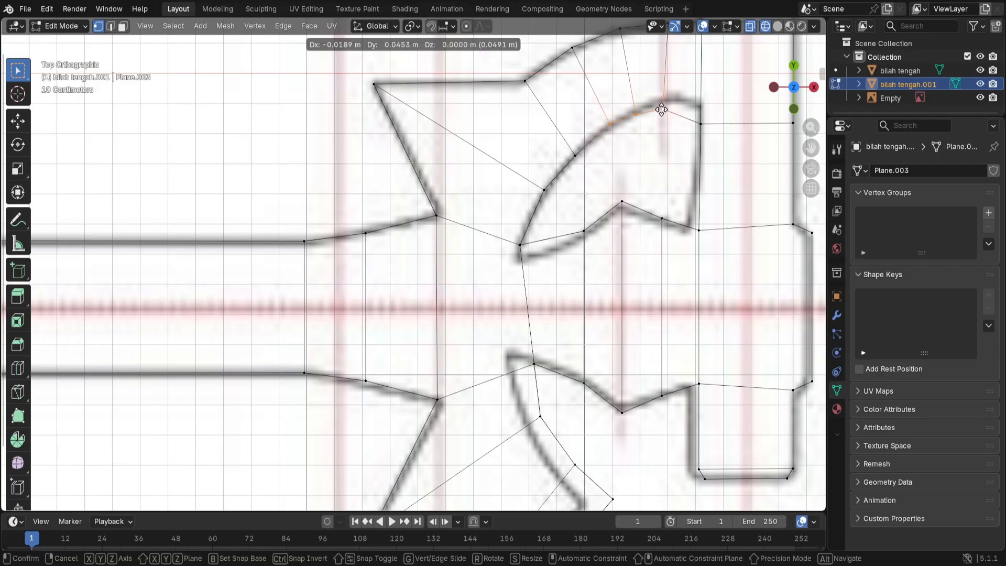
{"action": "left_click", "coordinate": [659, 109]}
{"action": "left_click", "coordinate": [662, 109]}
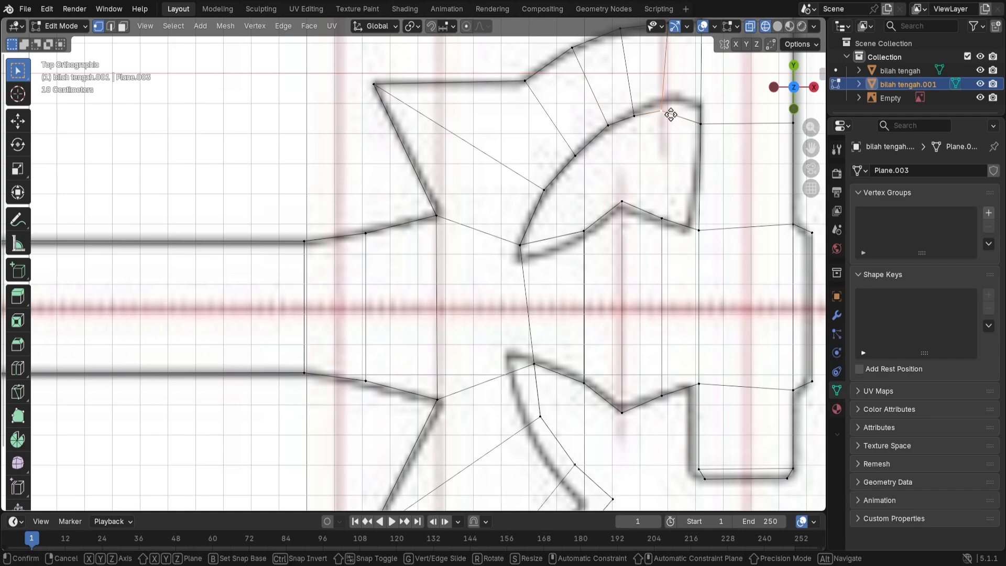
{"action": "left_click", "coordinate": [671, 103]}
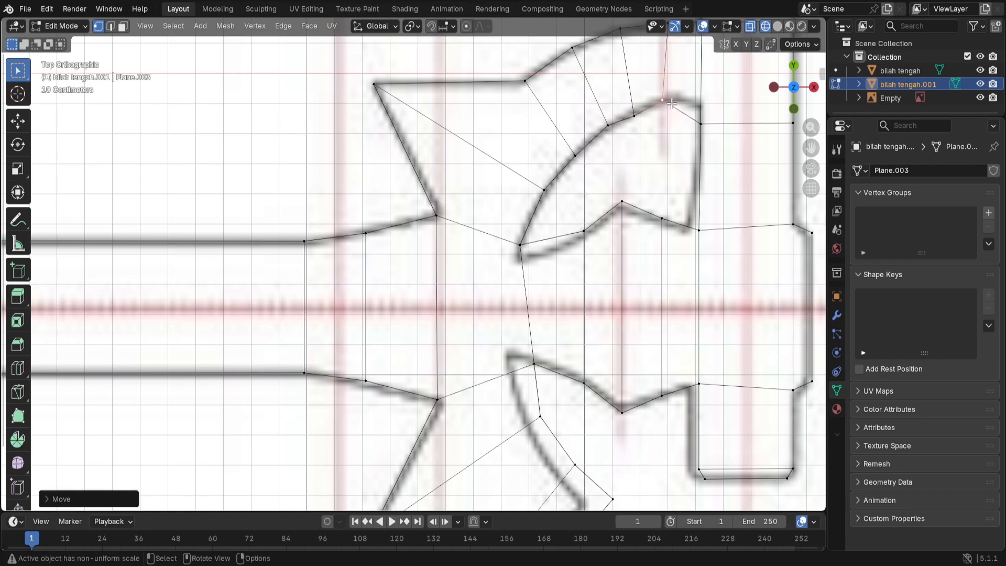
Step: Nudge the arc vertex just before the crescent opening's peak onto the blueprint outline
{"action": "left_click", "coordinate": [633, 115]}
{"action": "key", "text": "g"}
{"action": "left_click", "coordinate": [636, 112]}
Step: Move the crescent opening's outer corner vertex and the matching outer-edge vertex up about 0.077 m along Y, level with the opening's top
{"action": "left_click", "coordinate": [700, 123]}
{"action": "key", "text": "KP_6"}
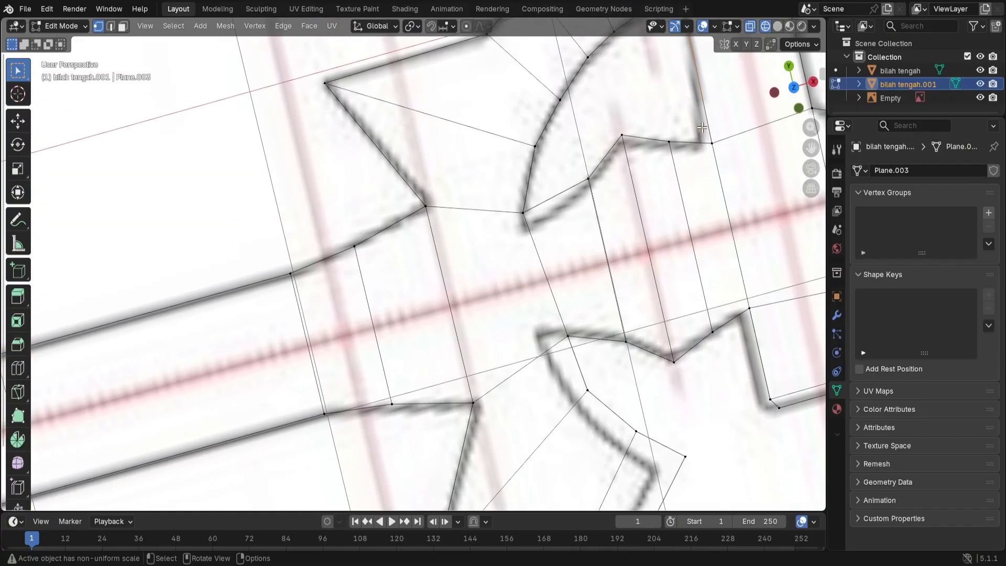
{"action": "left_click", "coordinate": [793, 89]}
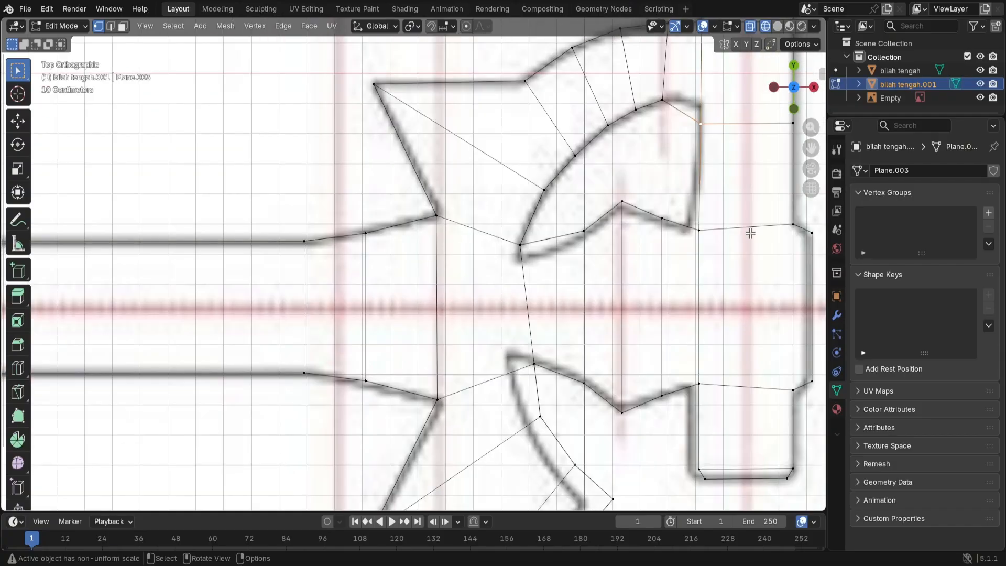
{"action": "middle_click_drag", "start_coordinate": [711, 218], "coordinate": [426, 346], "text": "shift"}
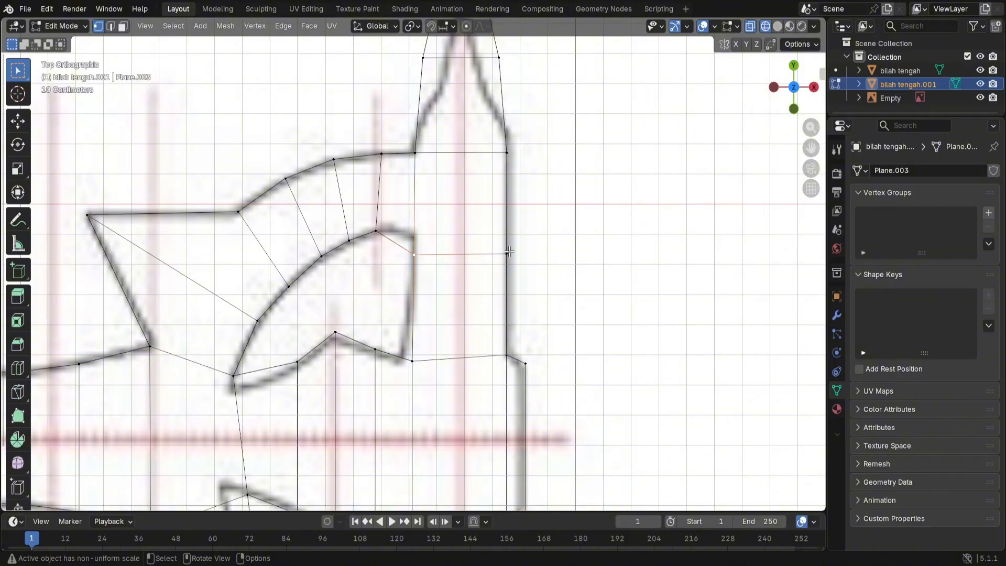
{"action": "left_click", "coordinate": [505, 254], "text": "shift"}
{"action": "key", "text": "g"}
{"action": "key", "text": "y"}
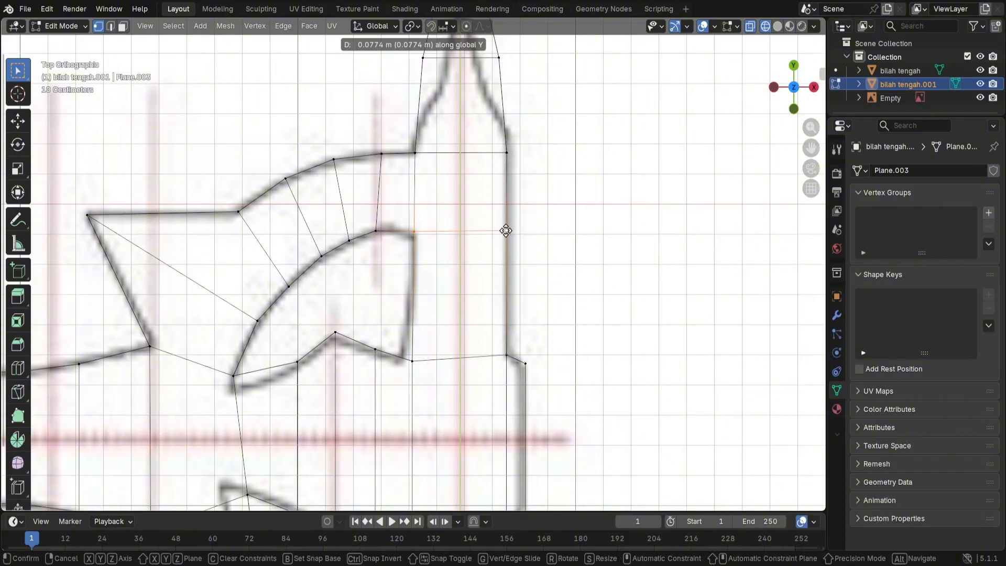
{"action": "left_click", "coordinate": [505, 230]}
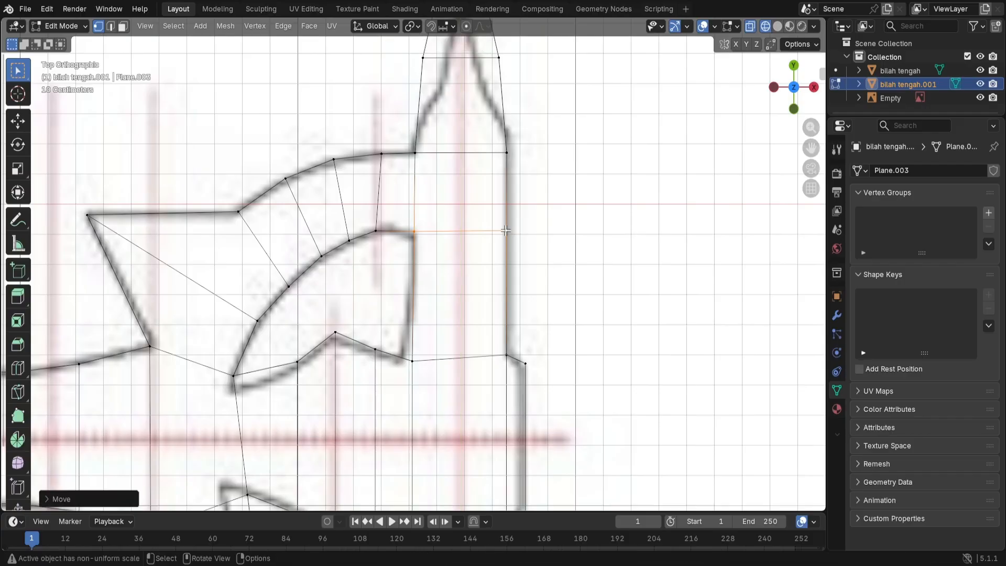
Step: Lower the vertex at the crescent opening's bottom tip onto the point of the blueprint outline
{"action": "left_click", "coordinate": [233, 375]}
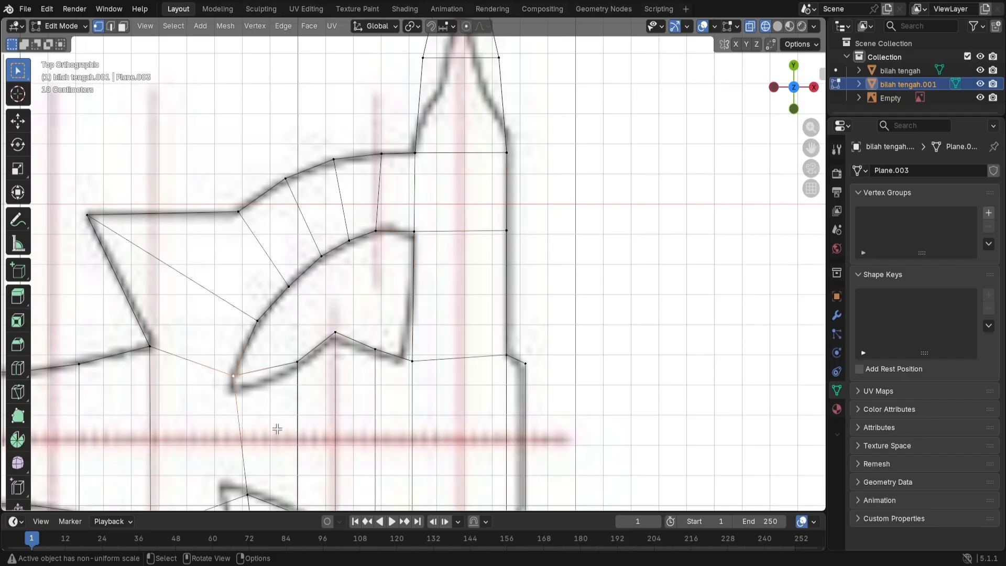
{"action": "key", "text": "g"}
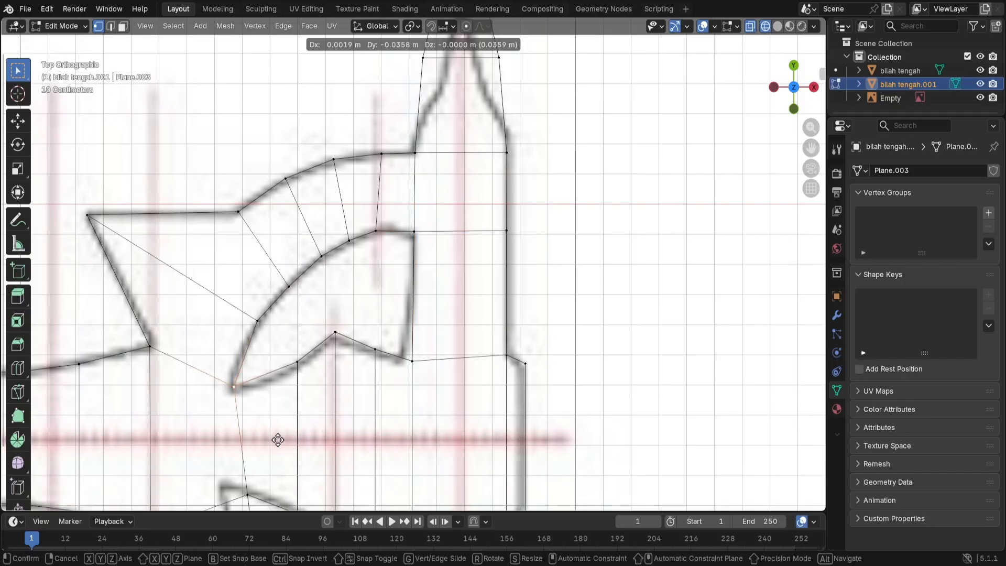
{"action": "left_click", "coordinate": [278, 441]}
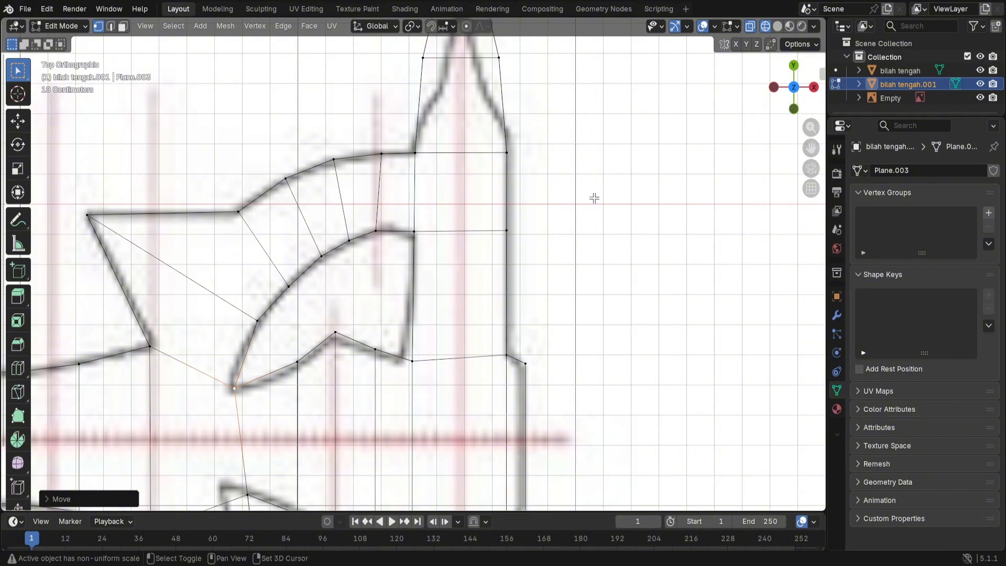
Step: Move the lower vertex pair of the upper spike down along the Y axis to where it meets the blueprint's curved shoulder
{"action": "middle_click_drag", "start_coordinate": [594, 197], "coordinate": [573, 369], "text": "shift"}
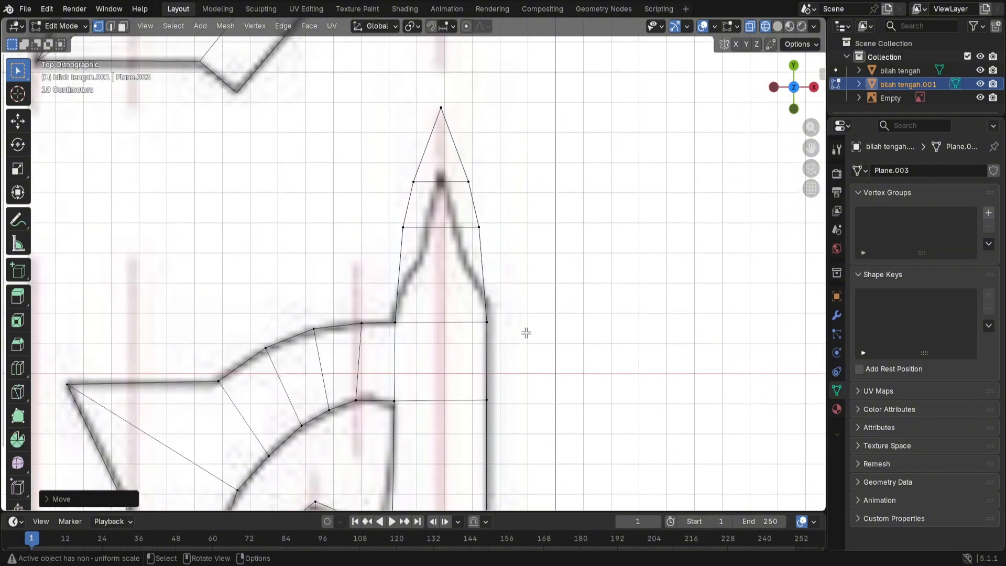
{"action": "left_click", "coordinate": [402, 228]}
{"action": "left_click", "coordinate": [477, 227], "text": "shift"}
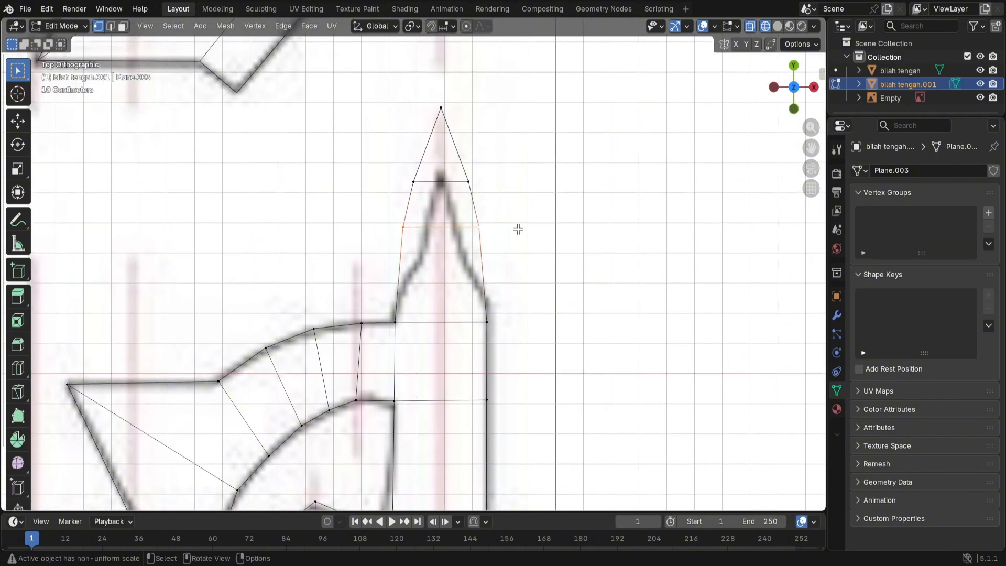
{"action": "key", "text": "g"}
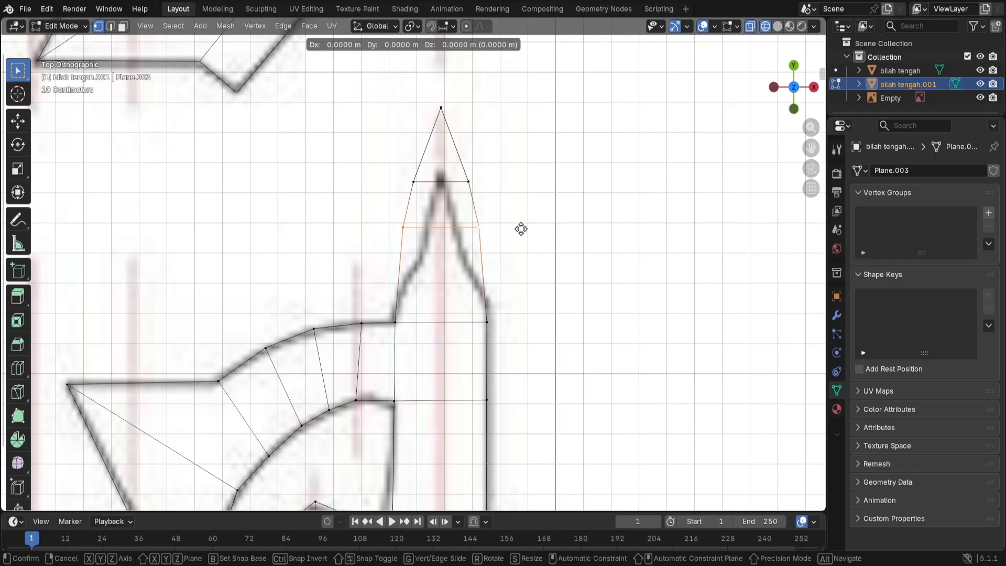
{"action": "key", "text": "y"}
{"action": "left_click", "coordinate": [524, 283]}
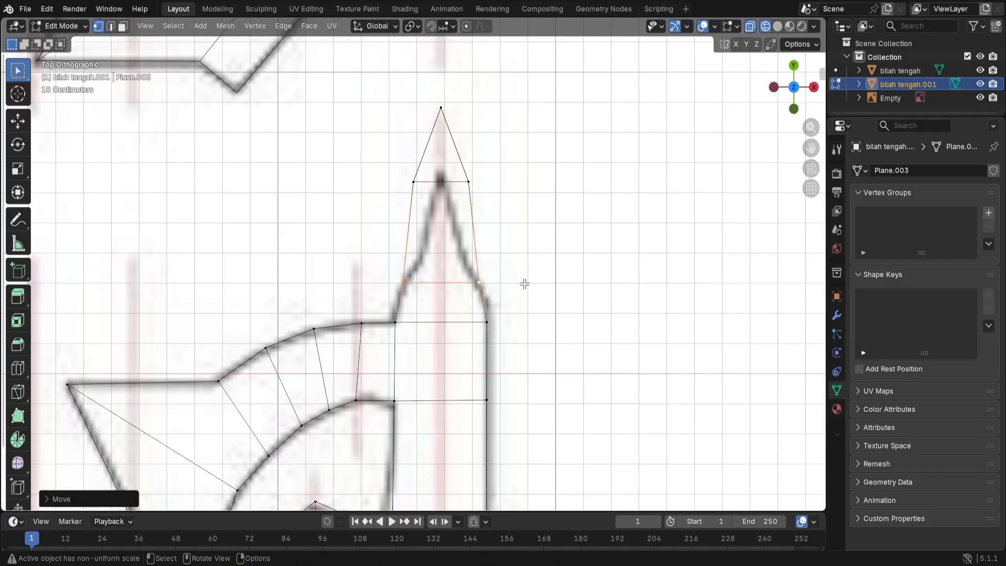
Step: Move the spike's upper vertex pair down along Y and scale it narrower to fit the blueprint outline
{"action": "left_click", "coordinate": [468, 181], "text": "shift"}
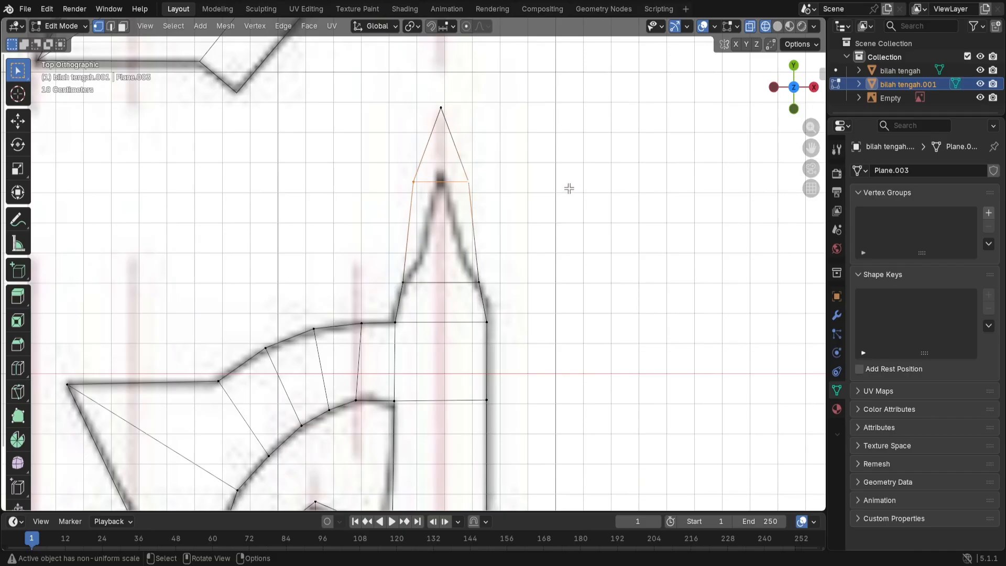
{"action": "key", "text": "g"}
{"action": "key", "text": "y"}
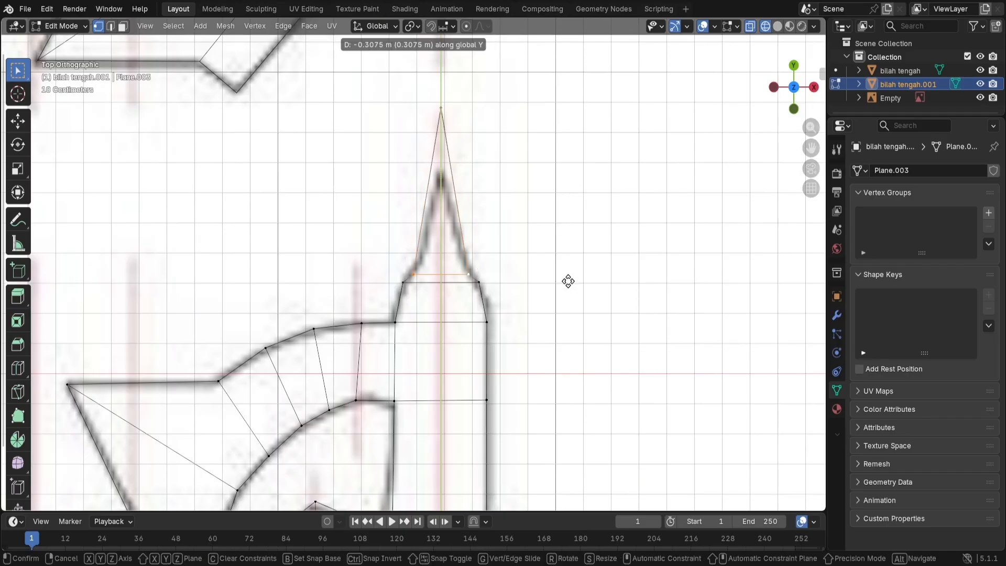
{"action": "left_click", "coordinate": [567, 267]}
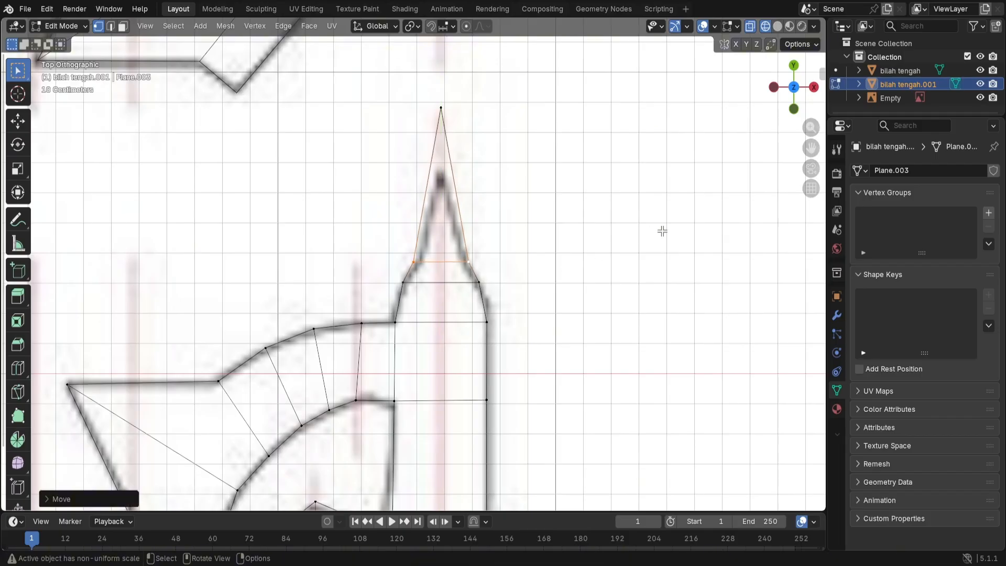
{"action": "key", "text": "s"}
{"action": "left_click", "coordinate": [617, 231]}
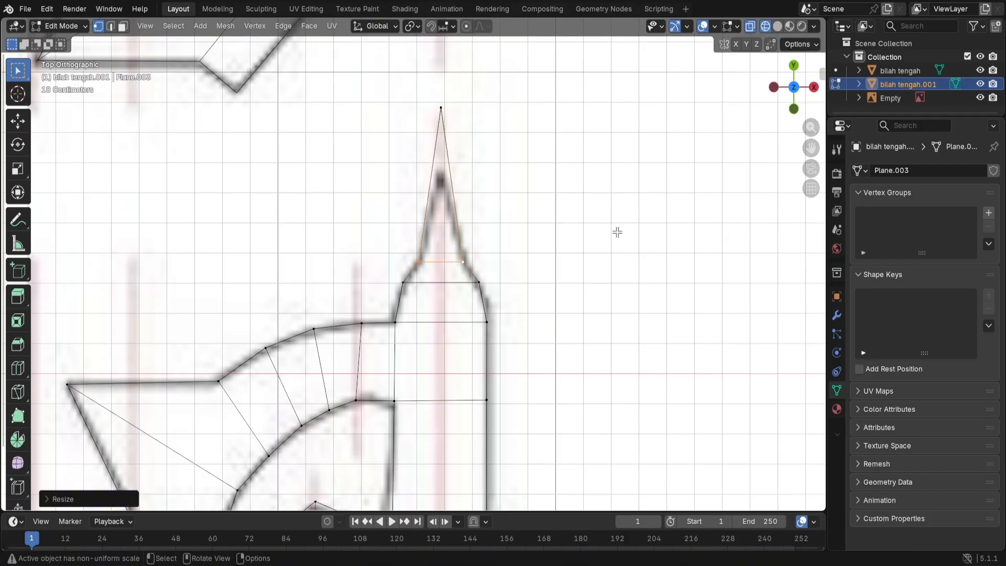
Step: Move the spike's tip vertex down about 0.19 m along Y to the blueprint's spike point
{"action": "left_click", "coordinate": [441, 110]}
{"action": "key", "text": "g"}
{"action": "key", "text": "y"}
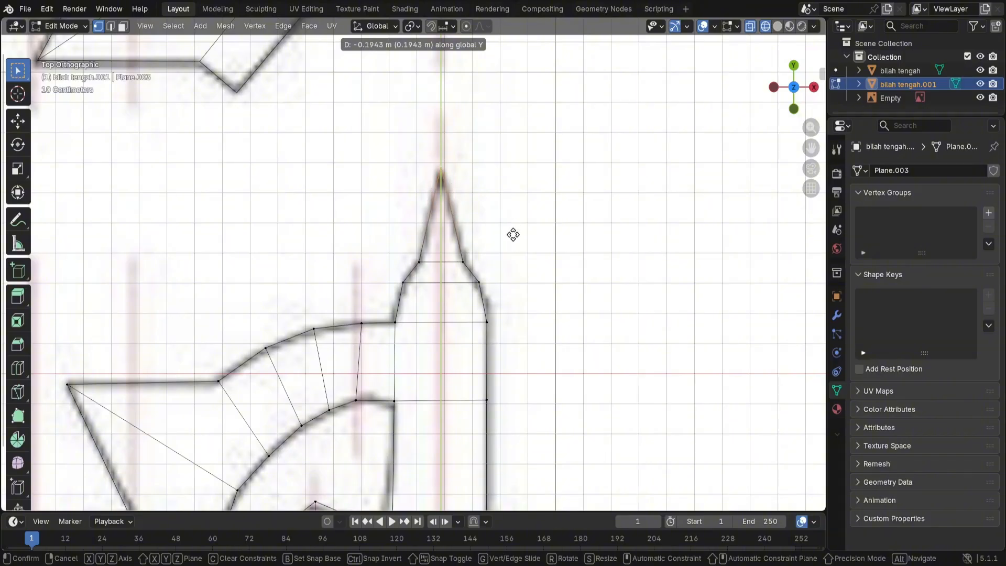
{"action": "left_click", "coordinate": [513, 234]}
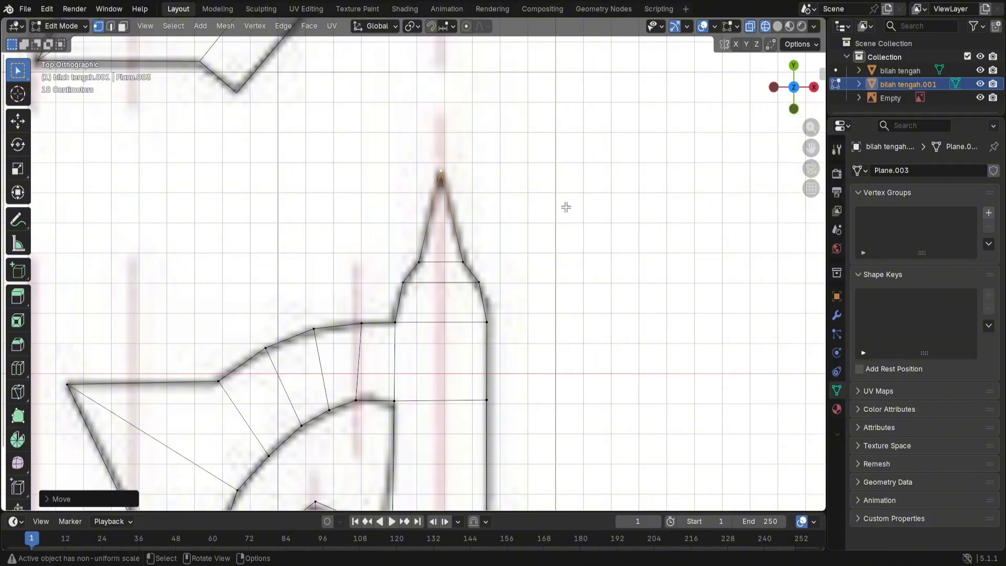
Step: Move the top vertex of the lower guard wing's concave edge up toward the outline's hooked tip
{"action": "middle_click_drag", "start_coordinate": [526, 288], "coordinate": [520, 504], "text": "shift"}
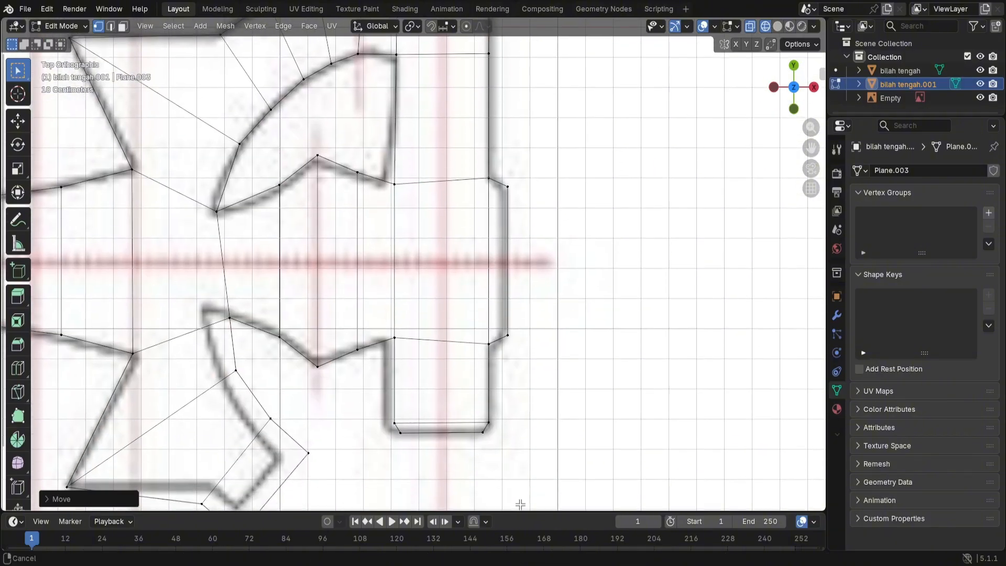
{"action": "scroll", "coordinate": [520, 504], "scroll_direction": "up", "scroll_amount": 1}
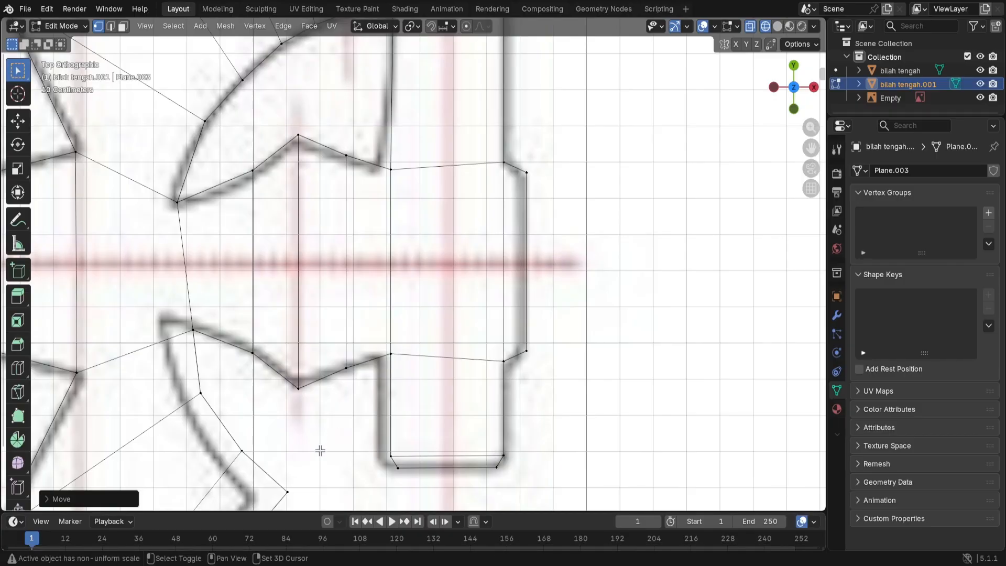
{"action": "middle_click_drag", "start_coordinate": [320, 451], "coordinate": [595, 308], "text": "shift"}
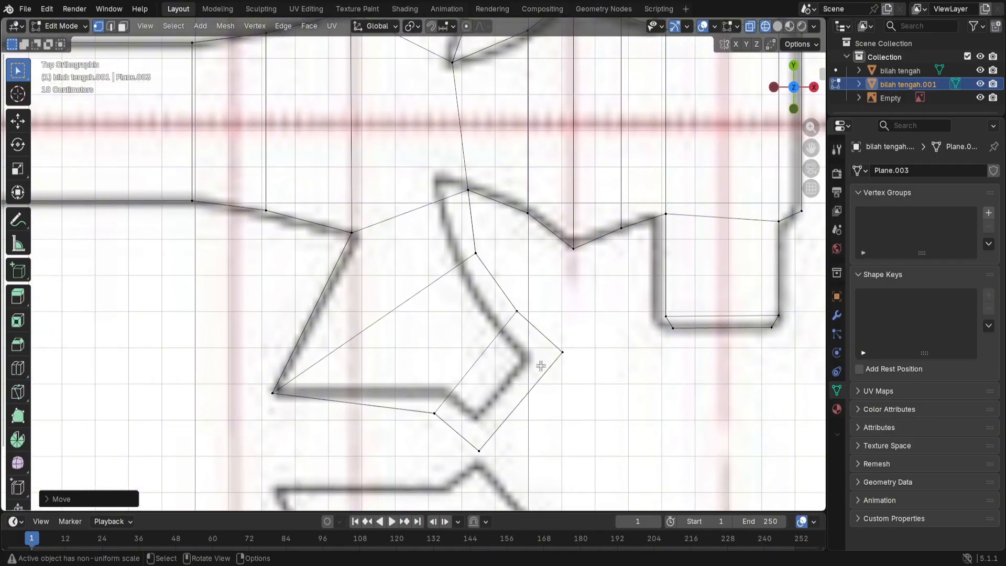
{"action": "left_click", "coordinate": [467, 189]}
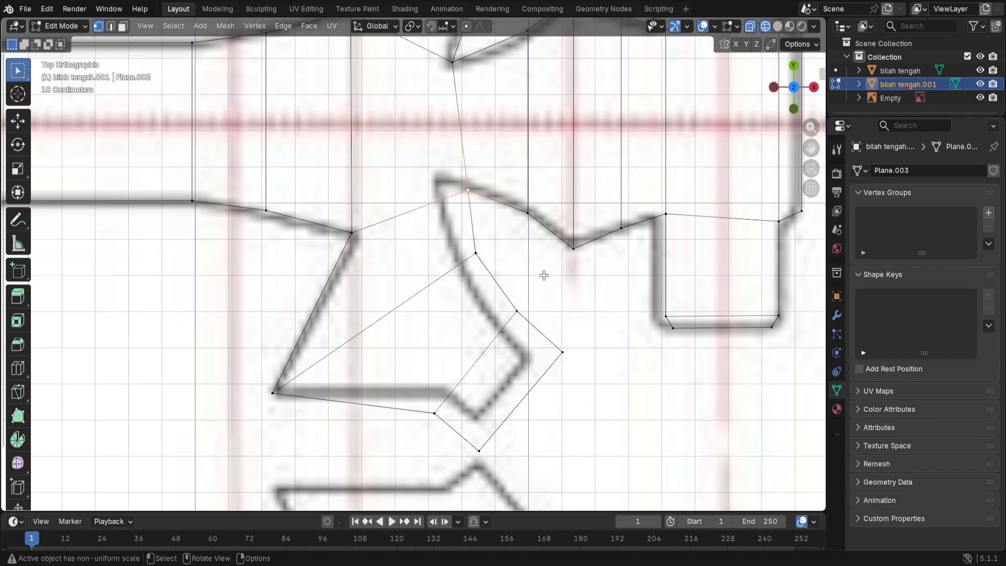
{"action": "key", "text": "g"}
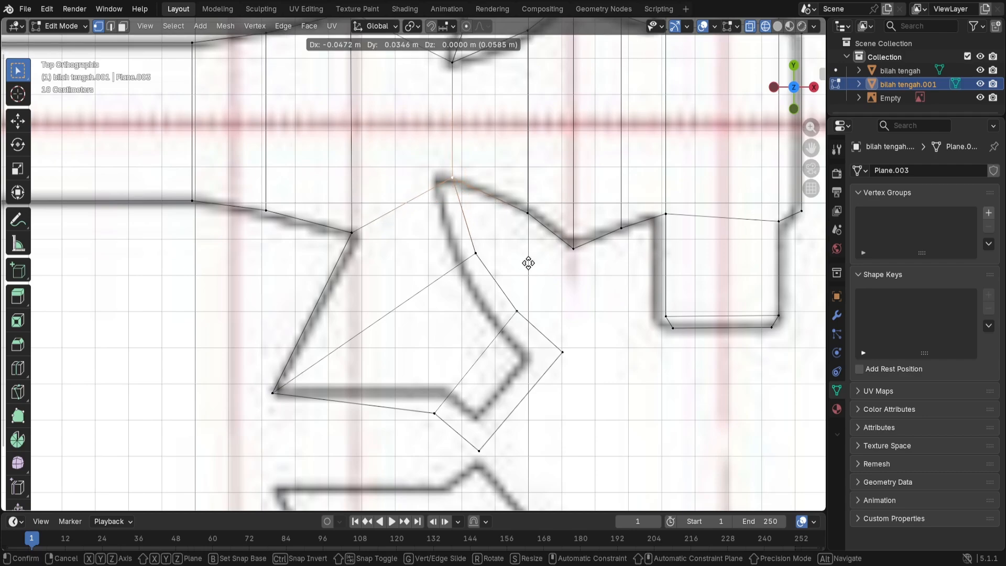
{"action": "left_click", "coordinate": [528, 263]}
Step: Move the next two vertices along the lower wing's concave edge onto the blueprint outline
{"action": "left_click", "coordinate": [475, 253]}
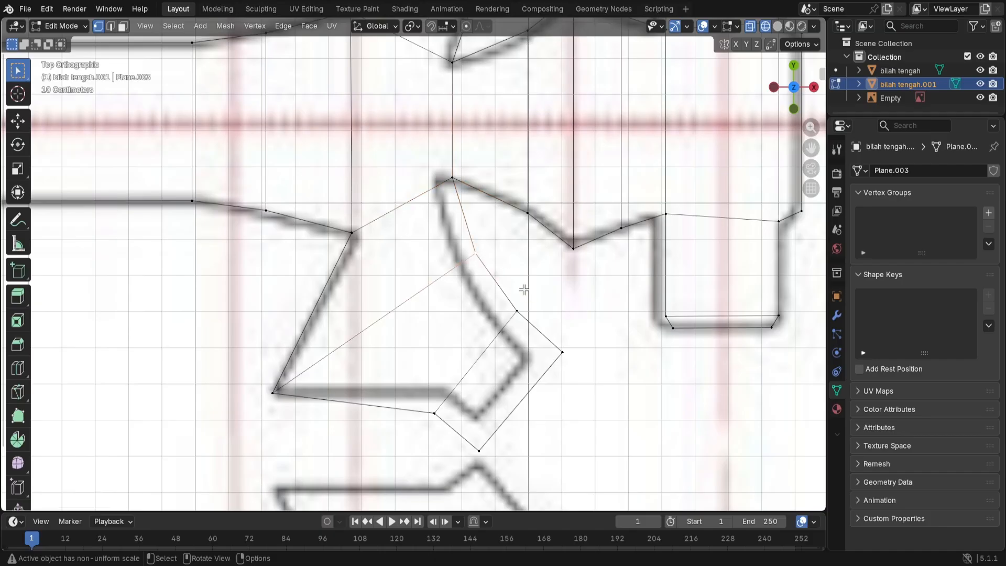
{"action": "key", "text": "g"}
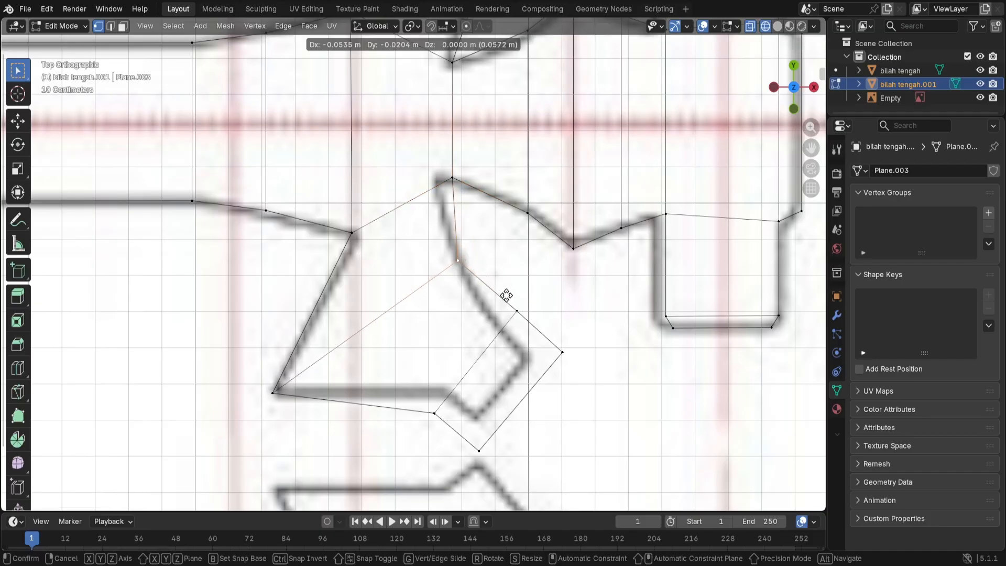
{"action": "left_click", "coordinate": [505, 294]}
{"action": "left_click", "coordinate": [515, 310]}
{"action": "key", "text": "g"}
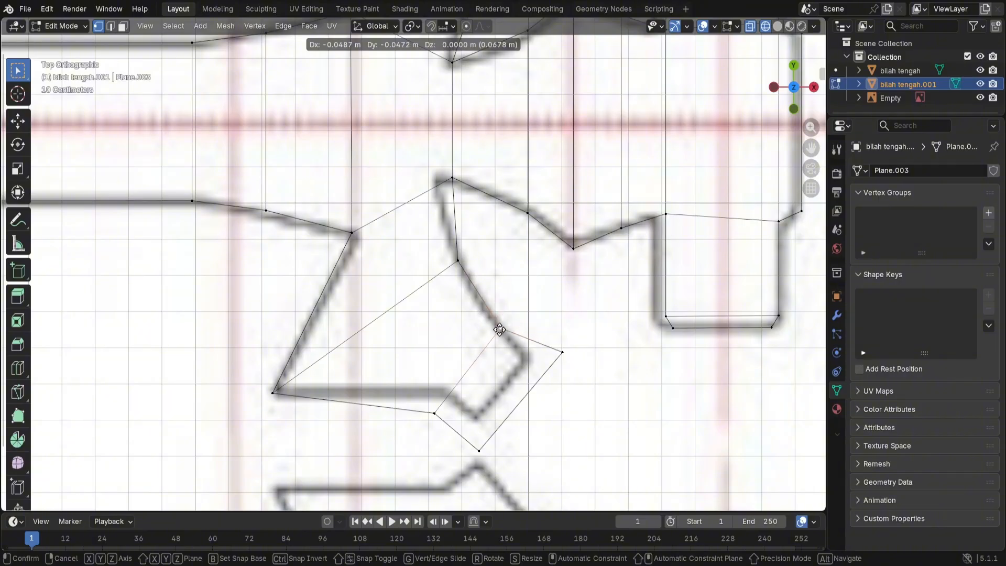
{"action": "left_click", "coordinate": [499, 329]}
Step: Move the three remaining vertices at the lower wing's blunt end onto the blueprint's corners
{"action": "left_click", "coordinate": [562, 352]}
{"action": "key", "text": "g"}
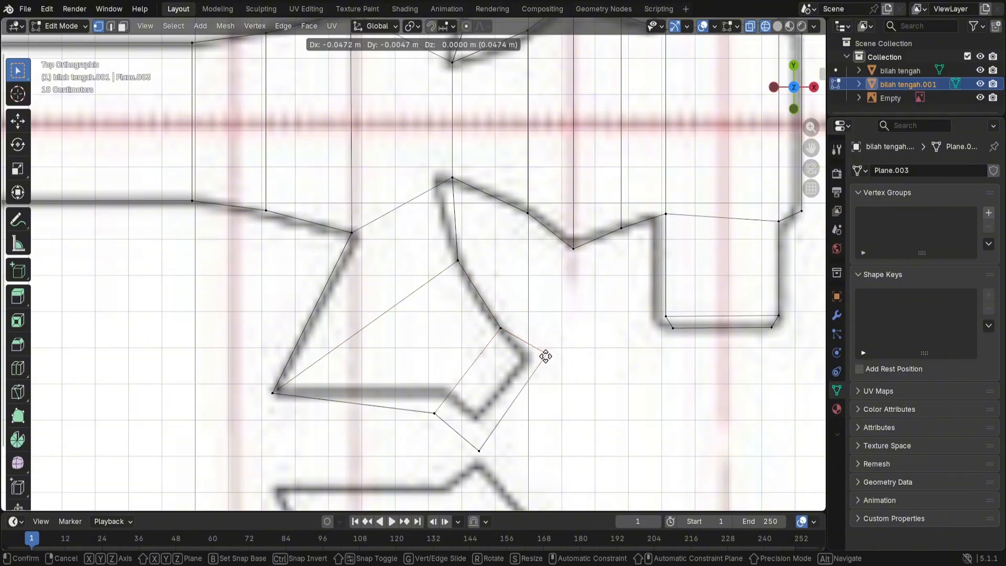
{"action": "left_click", "coordinate": [530, 361]}
{"action": "left_click", "coordinate": [478, 450]}
{"action": "key", "text": "g"}
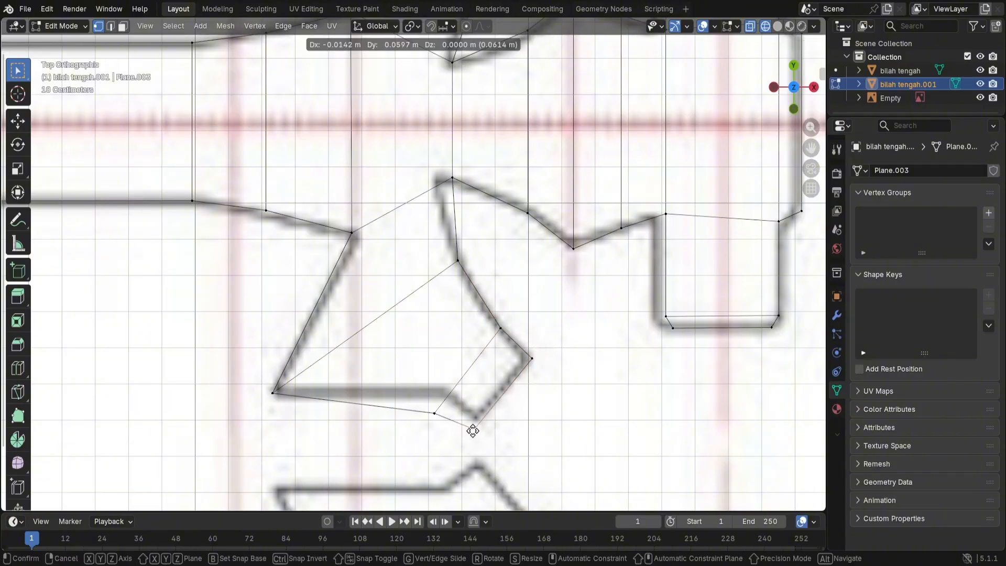
{"action": "left_click", "coordinate": [475, 419]}
{"action": "left_click", "coordinate": [434, 413]}
{"action": "key", "text": "g"}
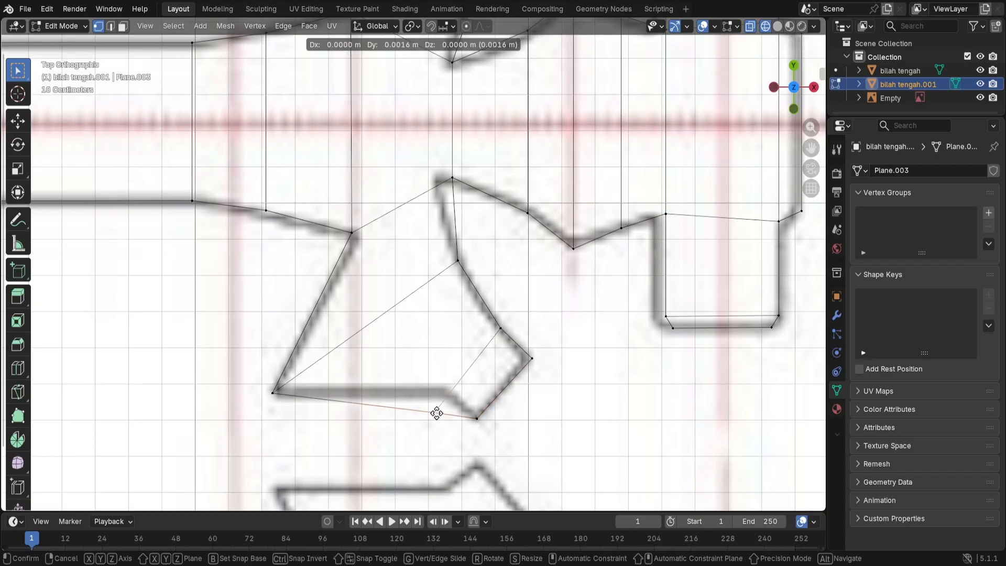
{"action": "left_click", "coordinate": [448, 389]}
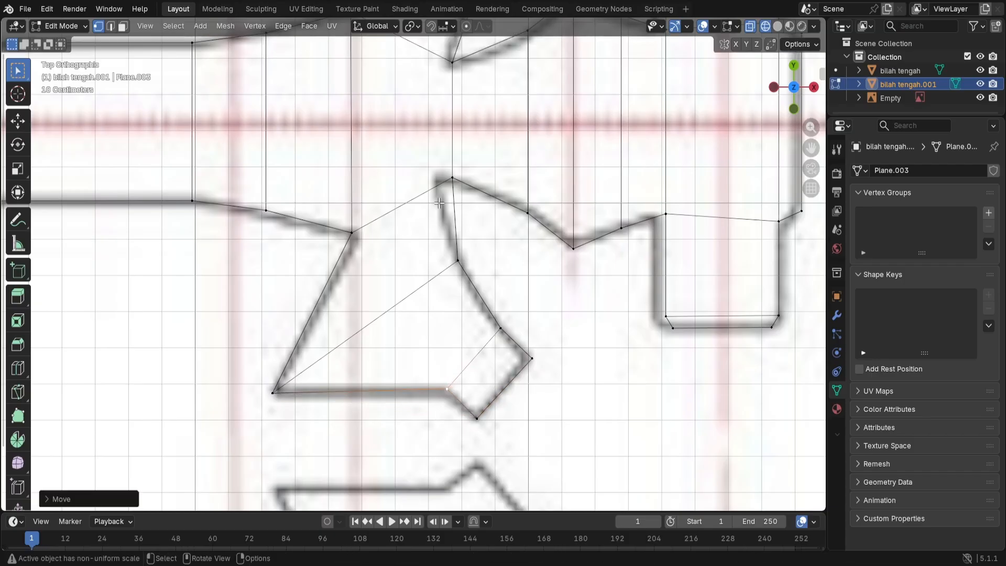
Step: Shift the lower wing's top vertex further out onto the exact point of the hooked tip
{"action": "left_click", "coordinate": [449, 177]}
{"action": "key", "text": "g"}
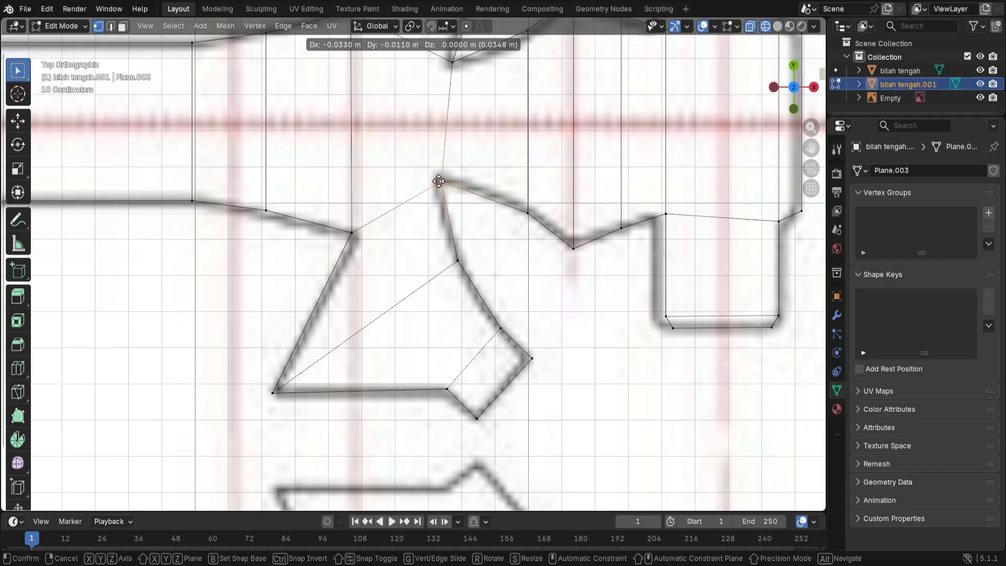
{"action": "left_click", "coordinate": [442, 180]}
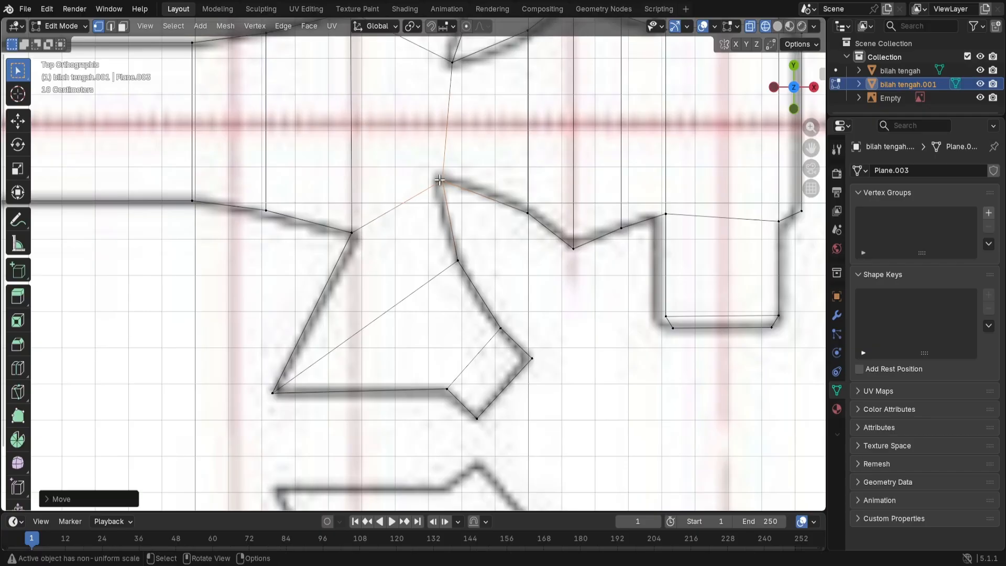
Step: Leave Edit Mode on the fitted 88.5cm blade layer and return to Object Mode
{"action": "left_click", "coordinate": [565, 284]}
{"action": "scroll", "coordinate": [563, 262], "scroll_direction": "down", "scroll_amount": 8}
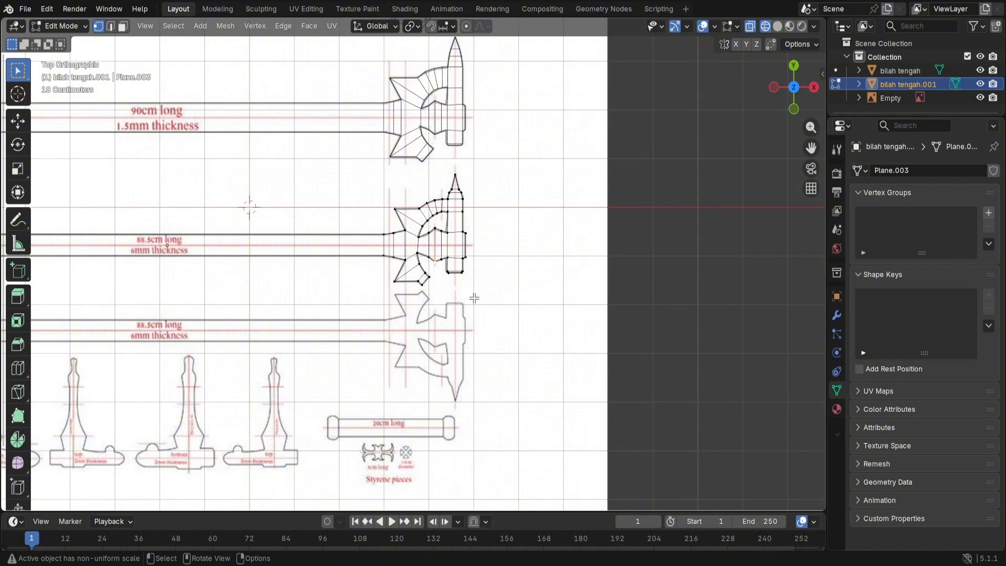
{"action": "middle_click_drag", "start_coordinate": [535, 314], "coordinate": [732, 317], "text": "shift"}
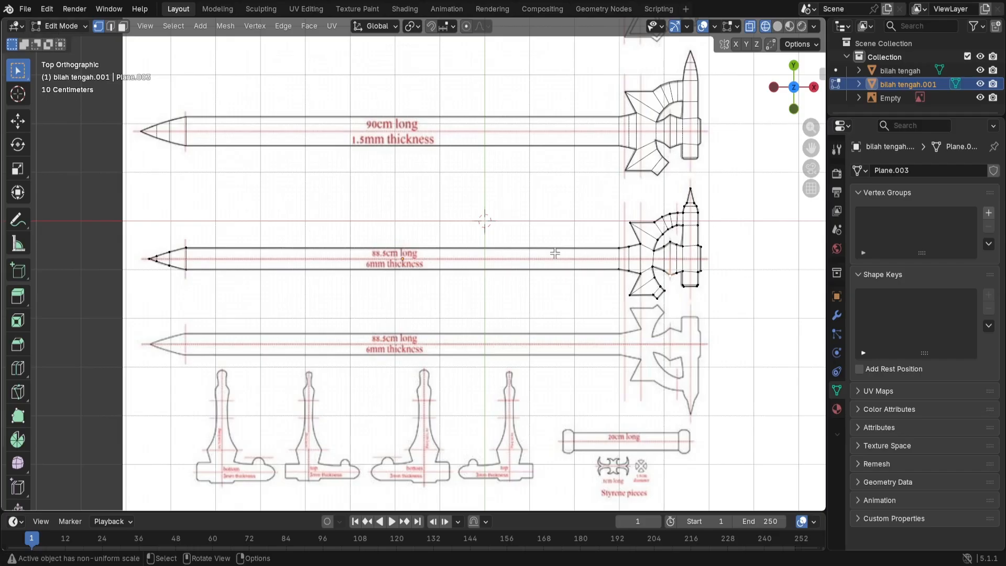
{"action": "key", "text": "Tab"}
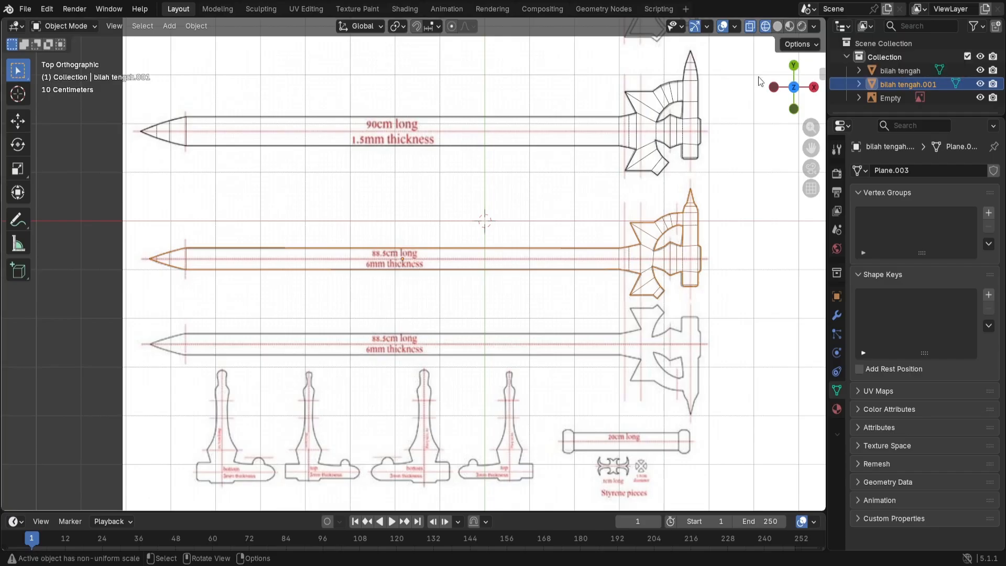
Step: Switch the viewport from wireframe to solid shading and view the two blade layers in perspective
{"action": "left_click", "coordinate": [778, 27]}
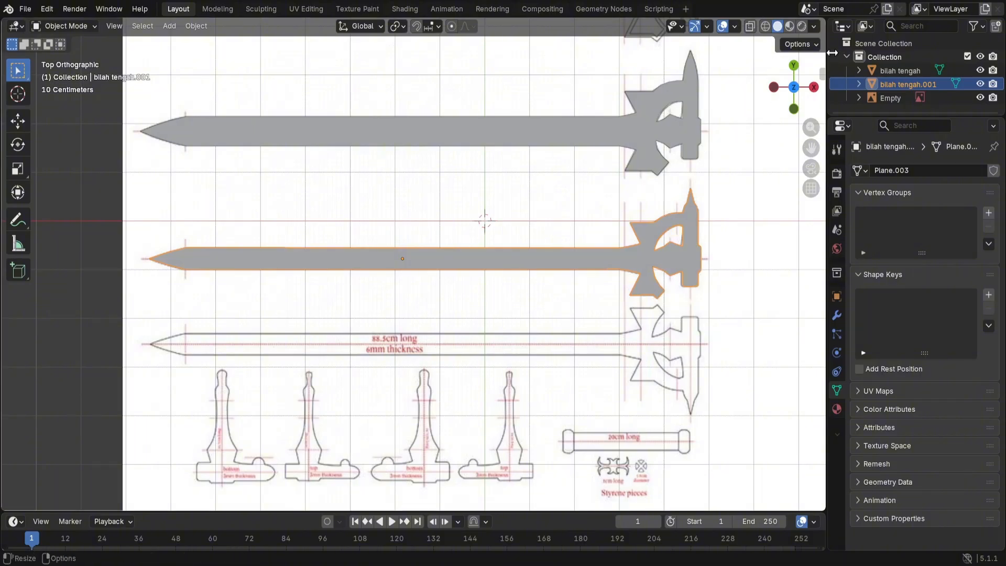
{"action": "left_click", "coordinate": [765, 27]}
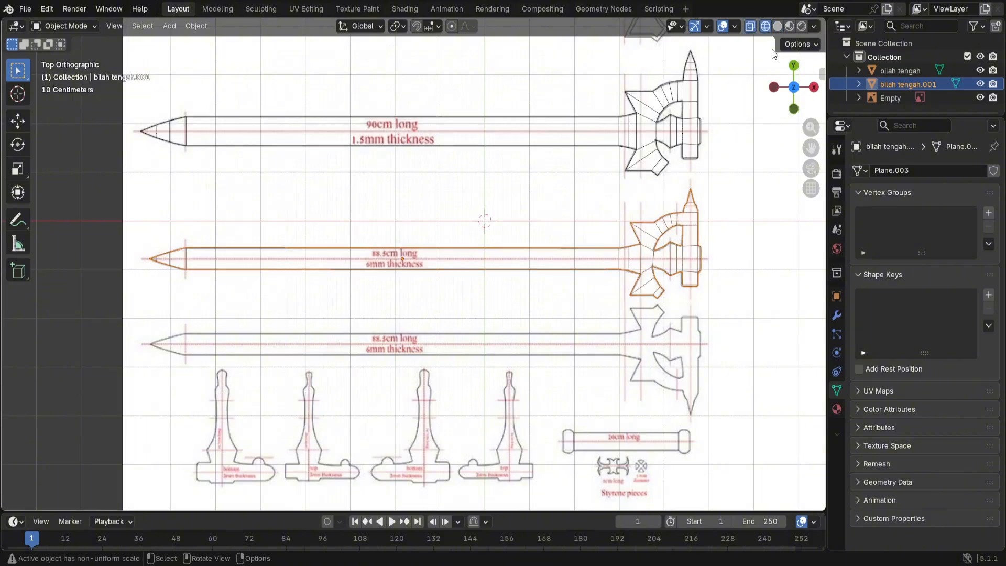
{"action": "key", "text": "z"}
{"action": "left_click", "coordinate": [836, 91]}
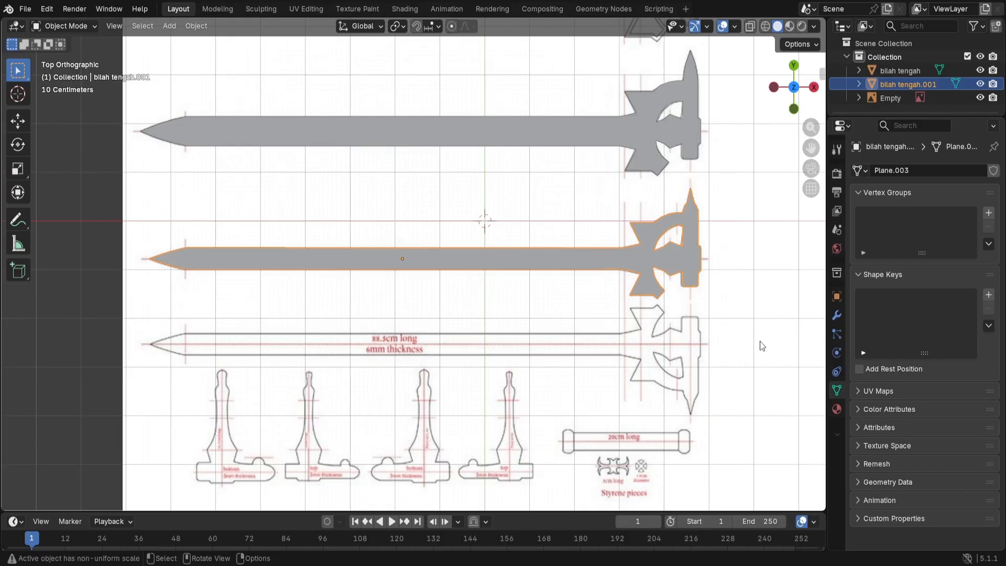
{"action": "middle_click_drag", "start_coordinate": [687, 270], "coordinate": [593, 218]}
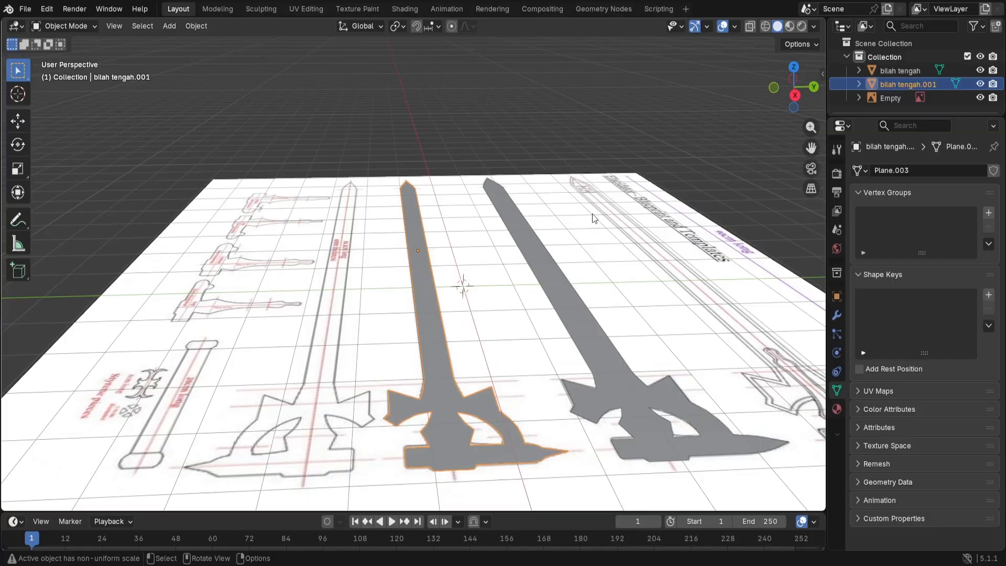
Step: Raise the 90cm middle blade about 5.6 m straight up along the global Z axis
{"action": "left_click", "coordinate": [586, 344]}
{"action": "scroll", "coordinate": [662, 193], "scroll_direction": "down", "scroll_amount": 5}
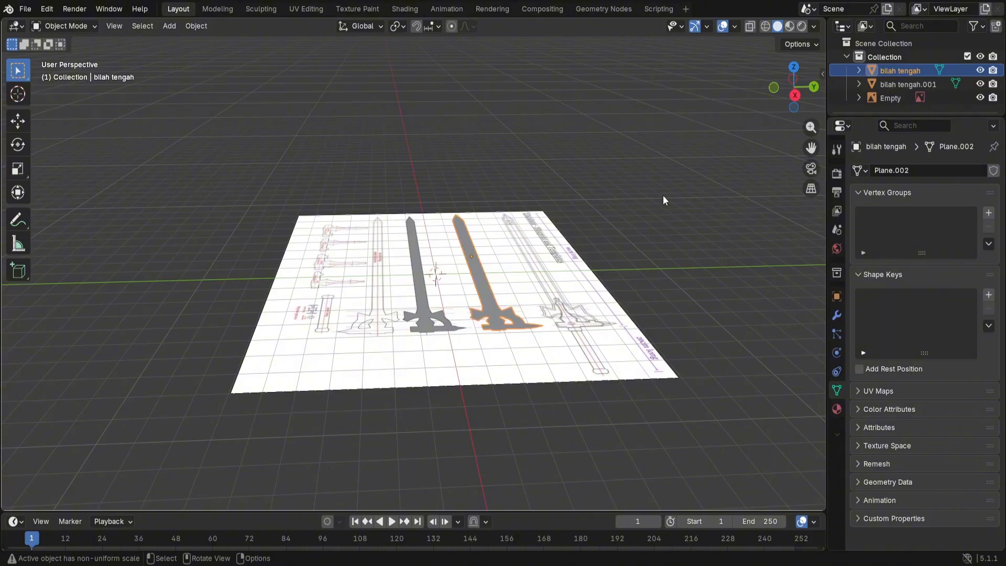
{"action": "key", "text": "g"}
{"action": "key", "text": "z"}
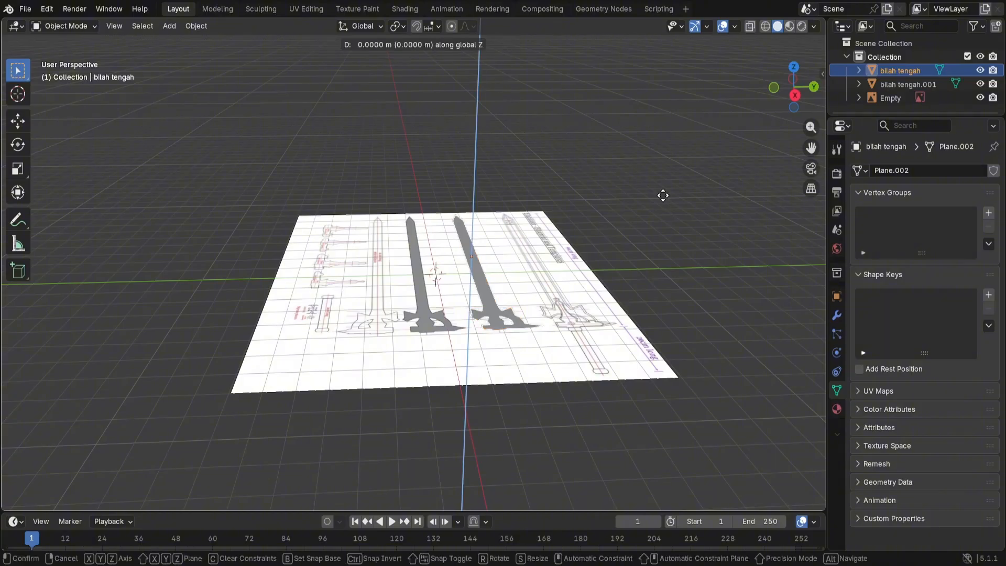
{"action": "left_click", "coordinate": [657, 67]}
{"action": "left_click", "coordinate": [643, 149]}
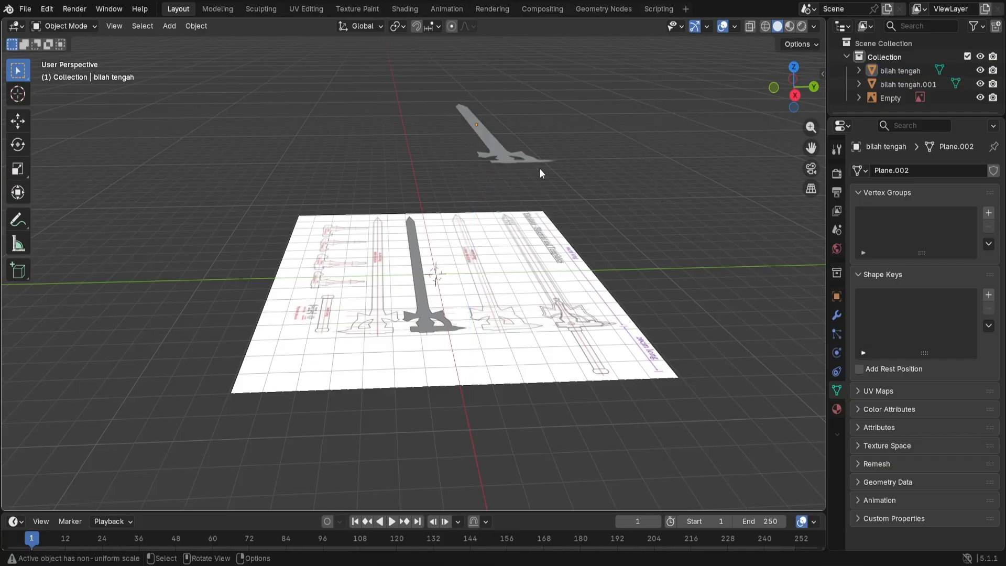
Step: Show the object transform properties and hide the blueprint reference image in the viewport
{"action": "left_click", "coordinate": [491, 145]}
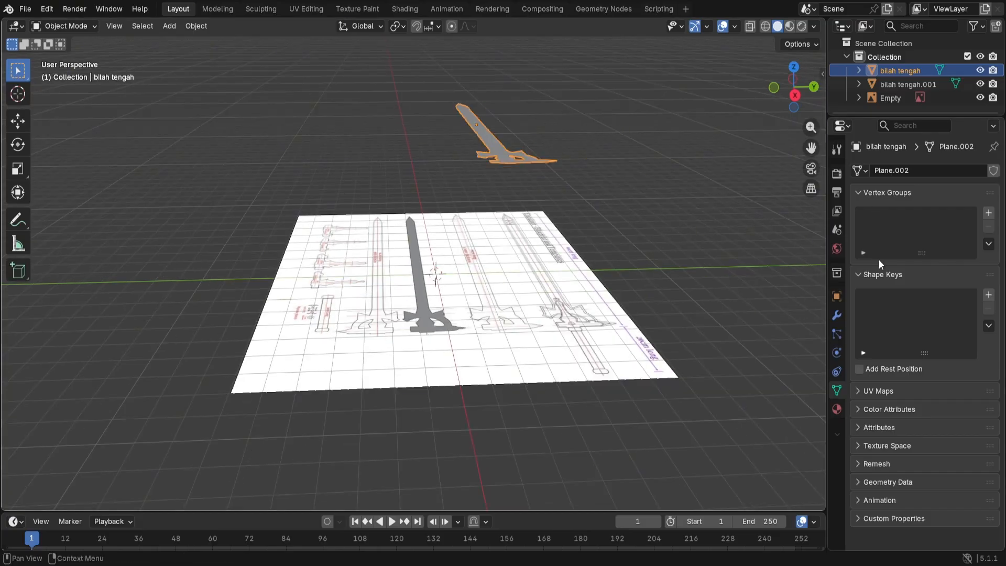
{"action": "left_click", "coordinate": [837, 296]}
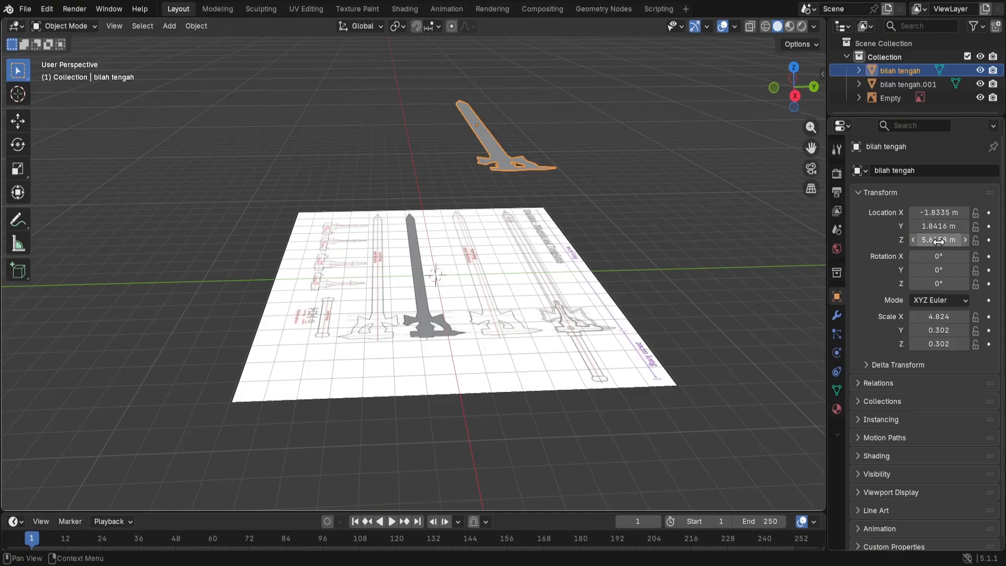
{"action": "left_click", "coordinate": [609, 312]}
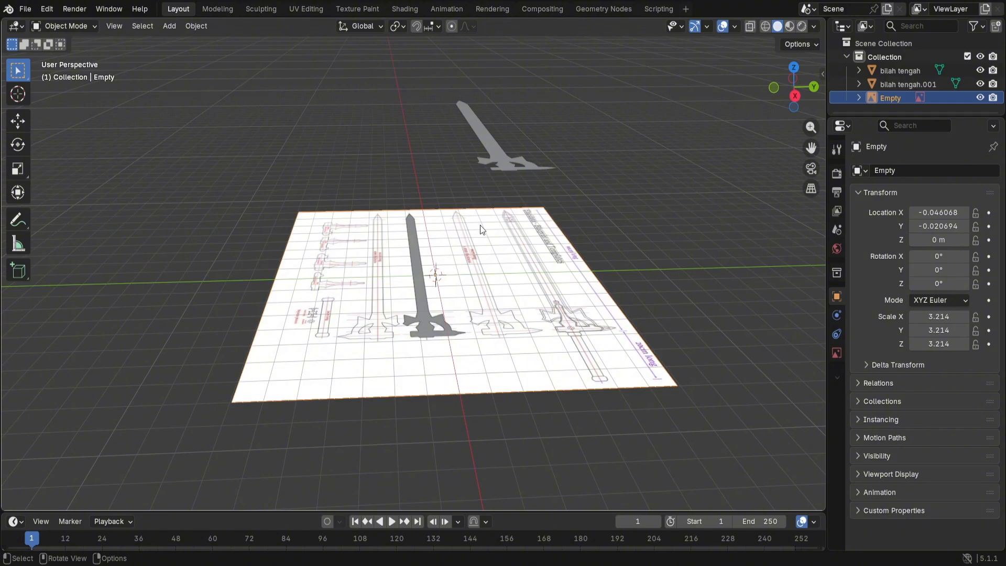
{"action": "middle_click_drag", "start_coordinate": [411, 150], "coordinate": [414, 220]}
{"action": "left_click", "coordinate": [415, 221]}
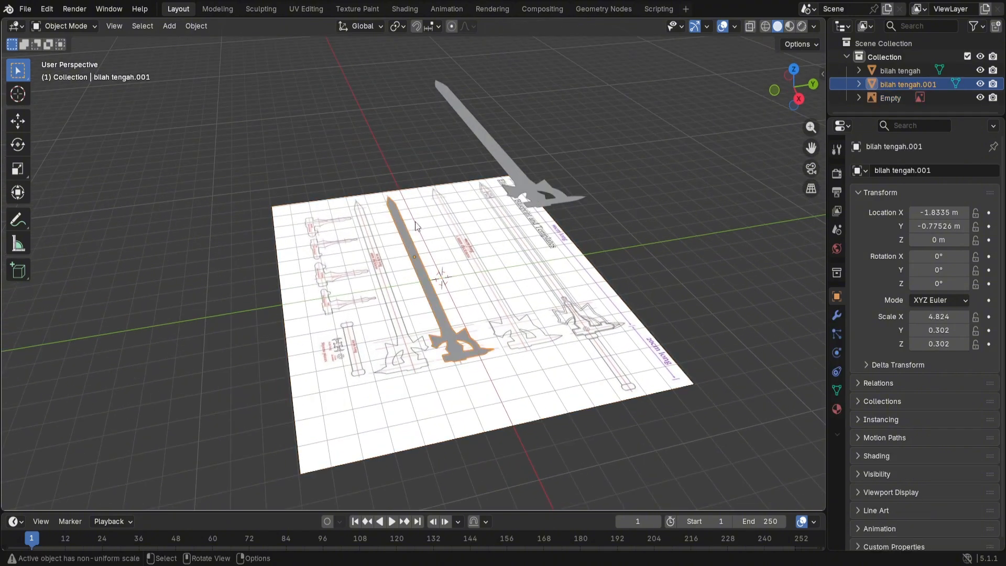
{"action": "left_click", "coordinate": [482, 276]}
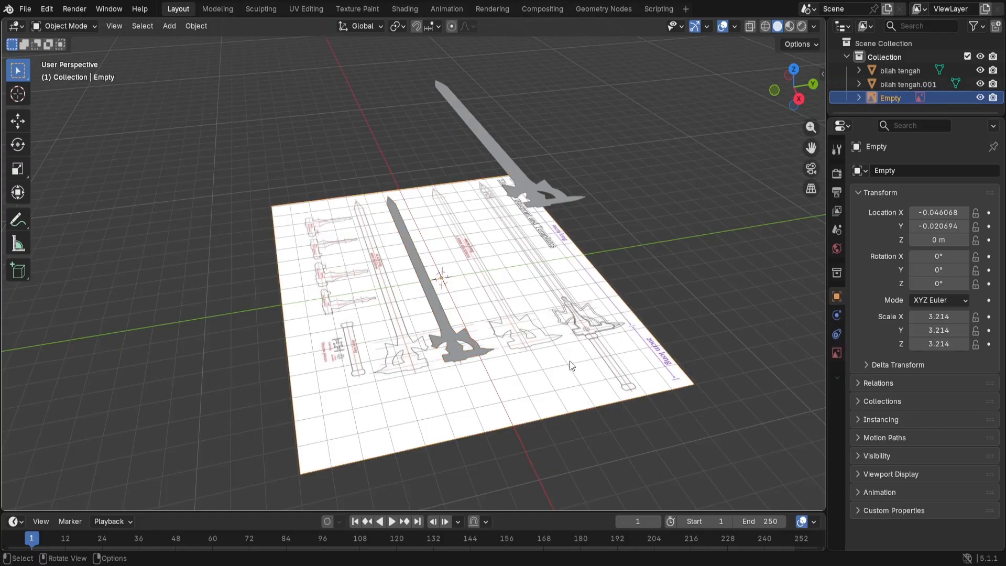
{"action": "left_click", "coordinate": [979, 98]}
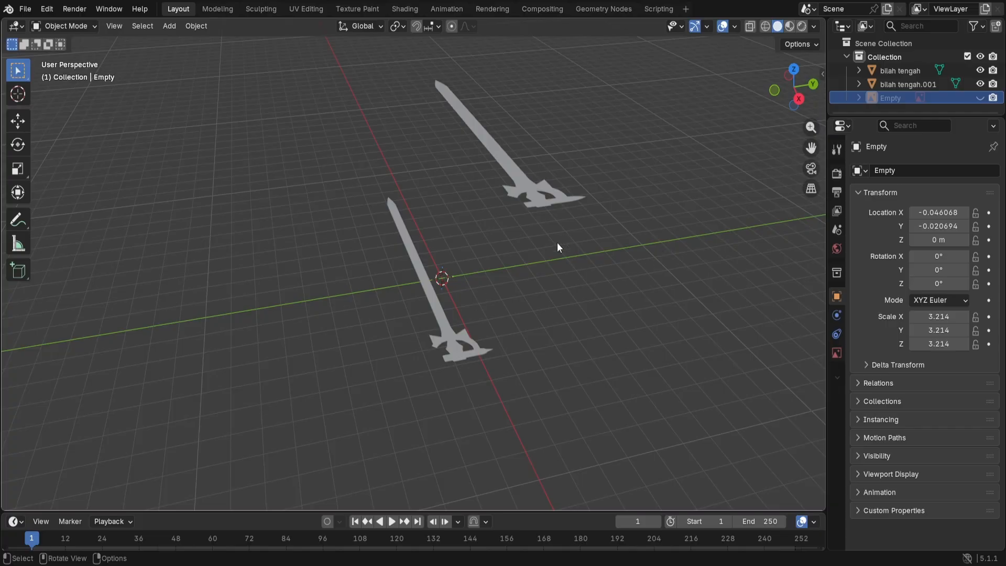
Step: Set the bilah tengah blade's X, Y and Z location to 0 m so its origin sits at the world origin
{"action": "left_click", "coordinate": [527, 190]}
{"action": "middle_click_drag", "start_coordinate": [602, 260], "coordinate": [556, 264]}
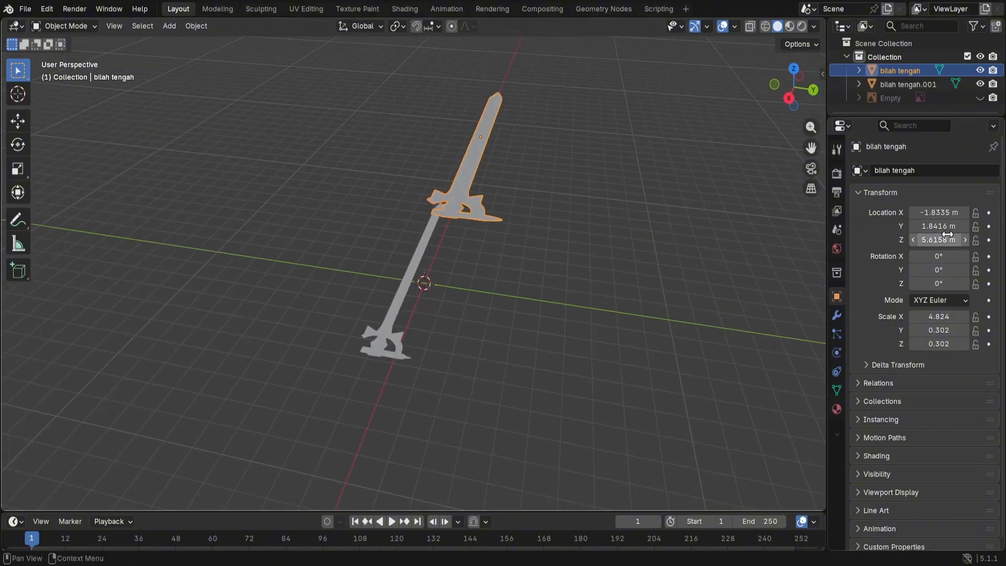
{"action": "double_click", "coordinate": [946, 212]}
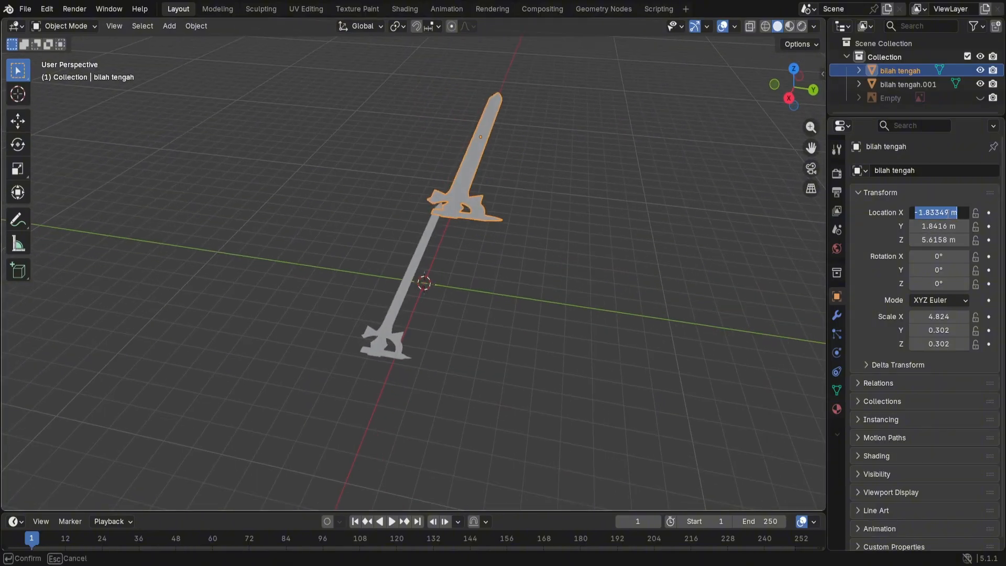
{"action": "type", "text": "0"}
{"action": "key", "text": "Return"}
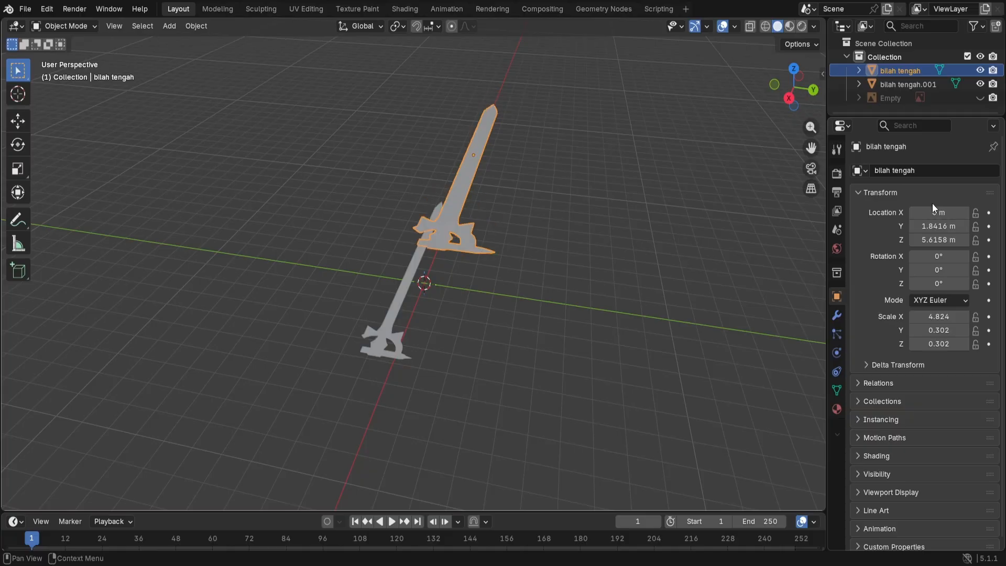
{"action": "double_click", "coordinate": [934, 226]}
{"action": "type", "text": "0"}
{"action": "key", "text": "Return"}
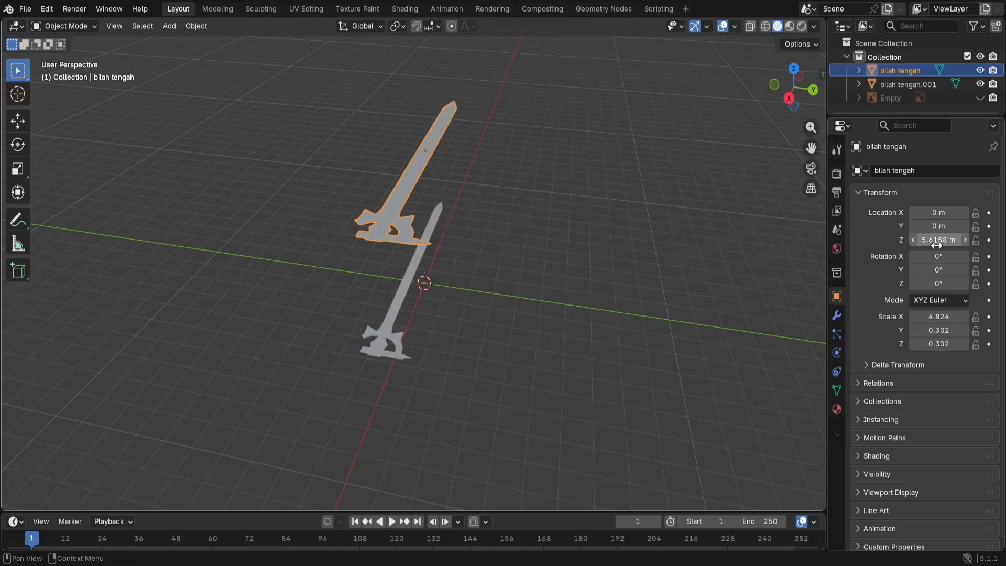
{"action": "double_click", "coordinate": [938, 239]}
{"action": "type", "text": "0"}
{"action": "key", "text": "Return"}
{"action": "left_click", "coordinate": [501, 372]}
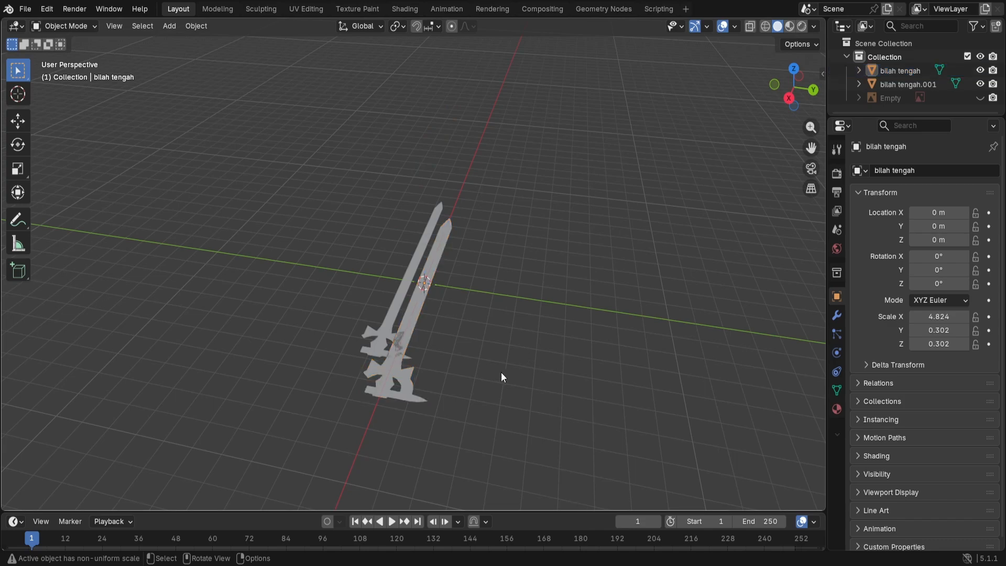
Step: Rename the duplicated 88.5cm blade object to "bilah luar"
{"action": "middle_click_drag", "start_coordinate": [500, 372], "coordinate": [408, 318]}
{"action": "left_click", "coordinate": [411, 296]}
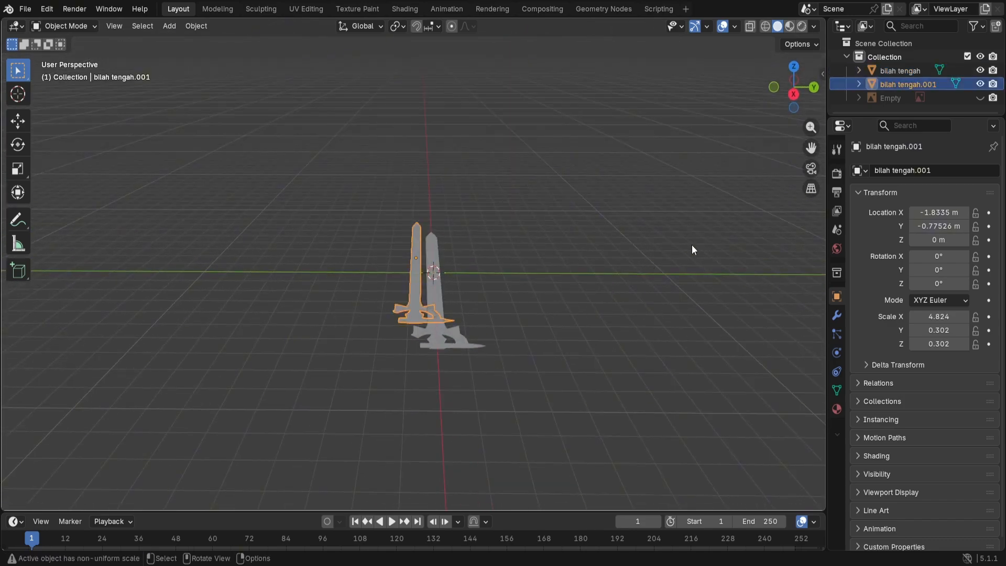
{"action": "double_click", "coordinate": [910, 83]}
{"action": "type", "text": "bbl"}
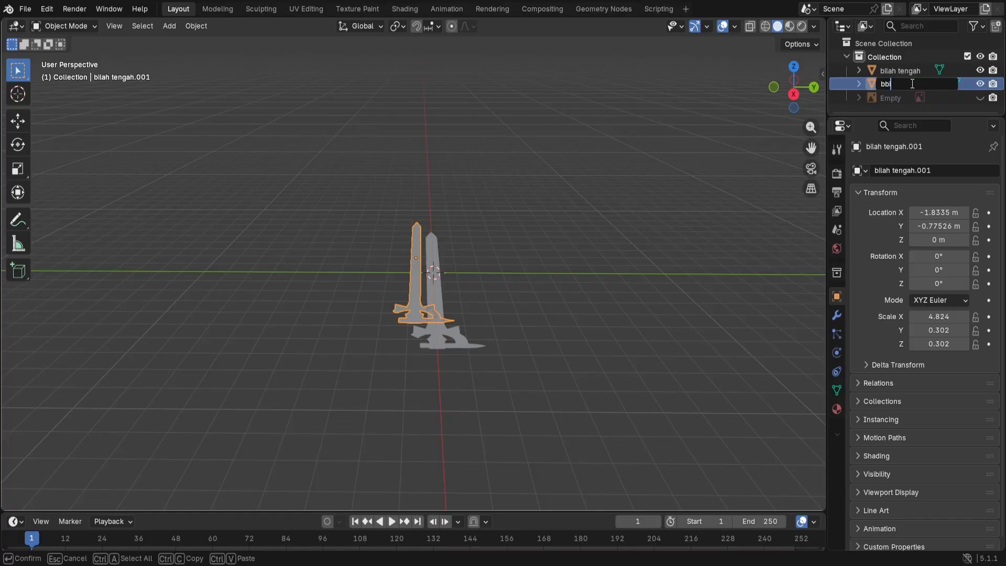
{"action": "key", "text": "BackSpace"}
{"action": "key", "text": "BackSpace"}
{"action": "type", "text": "ilah luar"}
{"action": "key", "text": "Return"}
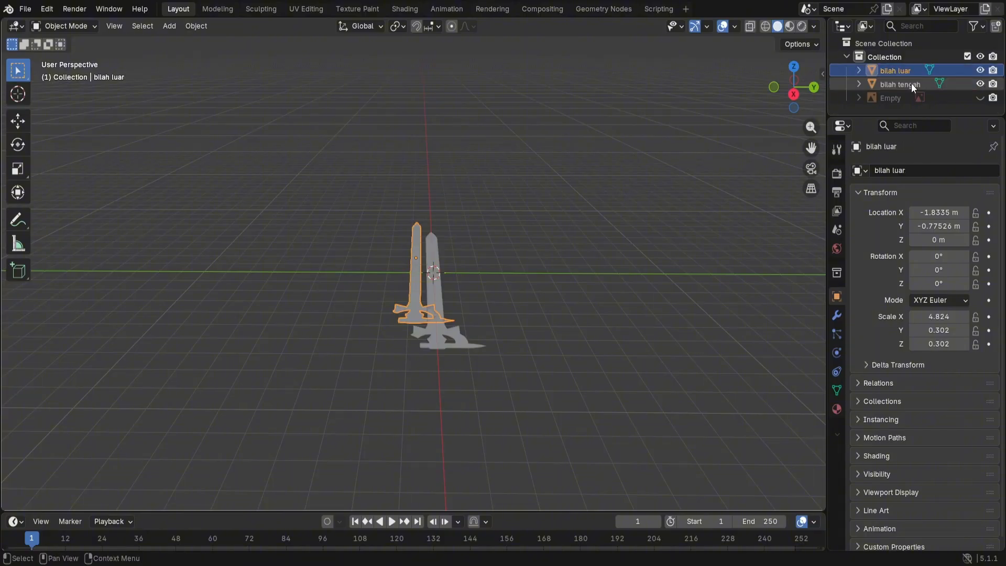
Step: Set the bilah luar blade's X and Y location to 0 m, keeping Z at 0 m, and deselect it
{"action": "left_click", "coordinate": [937, 212]}
{"action": "type", "text": "0"}
{"action": "key", "text": "Return"}
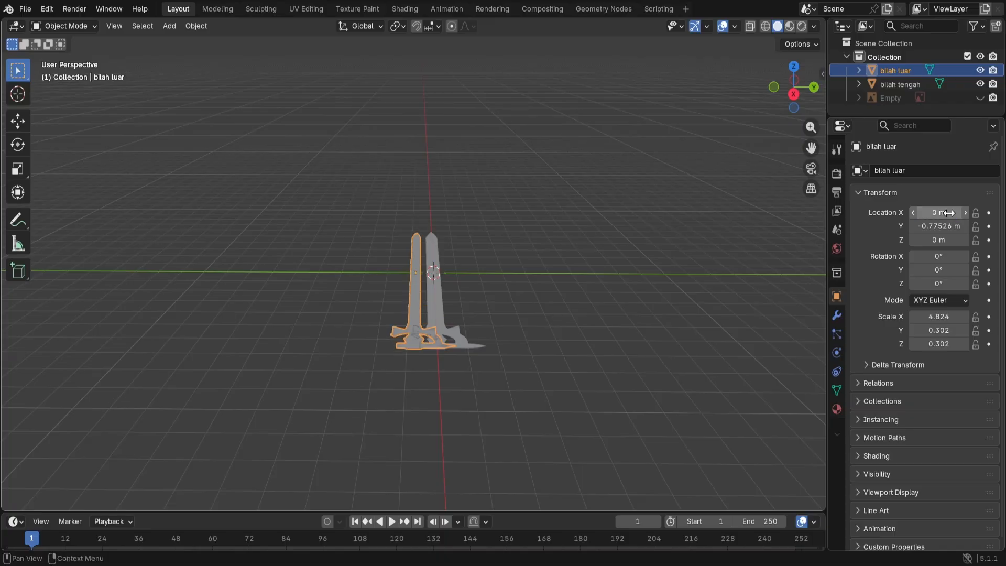
{"action": "left_click", "coordinate": [941, 226]}
{"action": "type", "text": "0"}
{"action": "key", "text": "Return"}
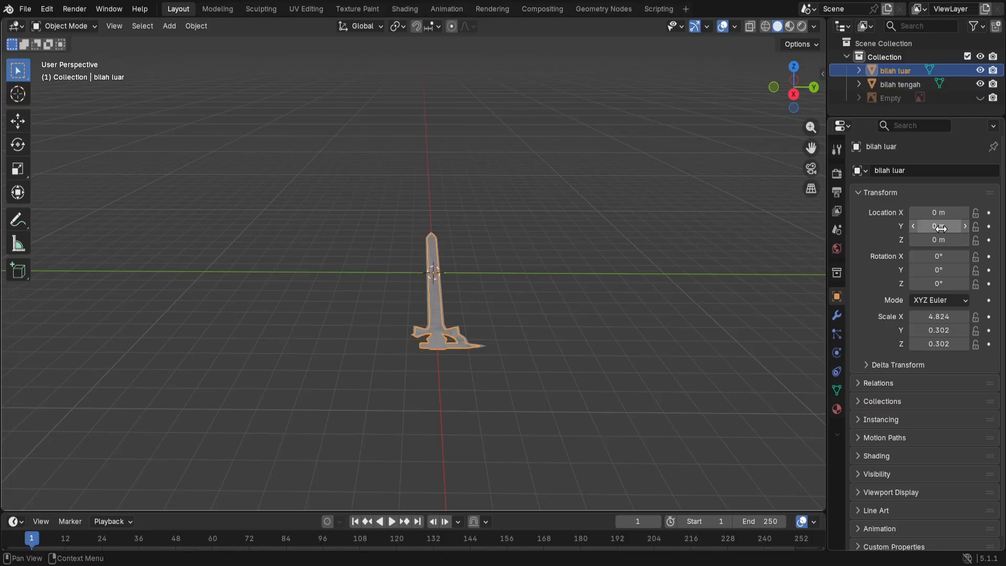
{"action": "left_click", "coordinate": [939, 240]}
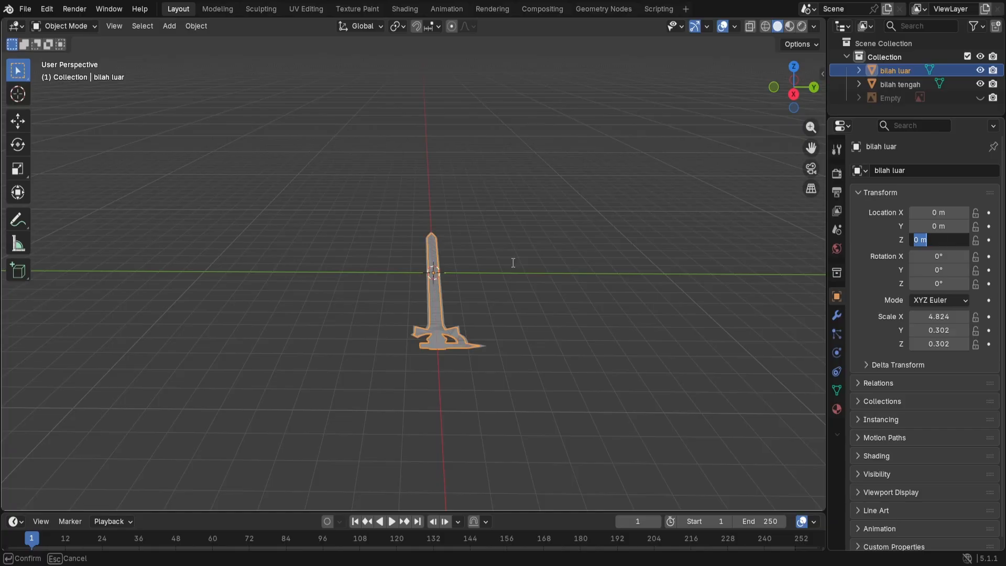
{"action": "key", "text": "Return"}
{"action": "left_click", "coordinate": [511, 279]}
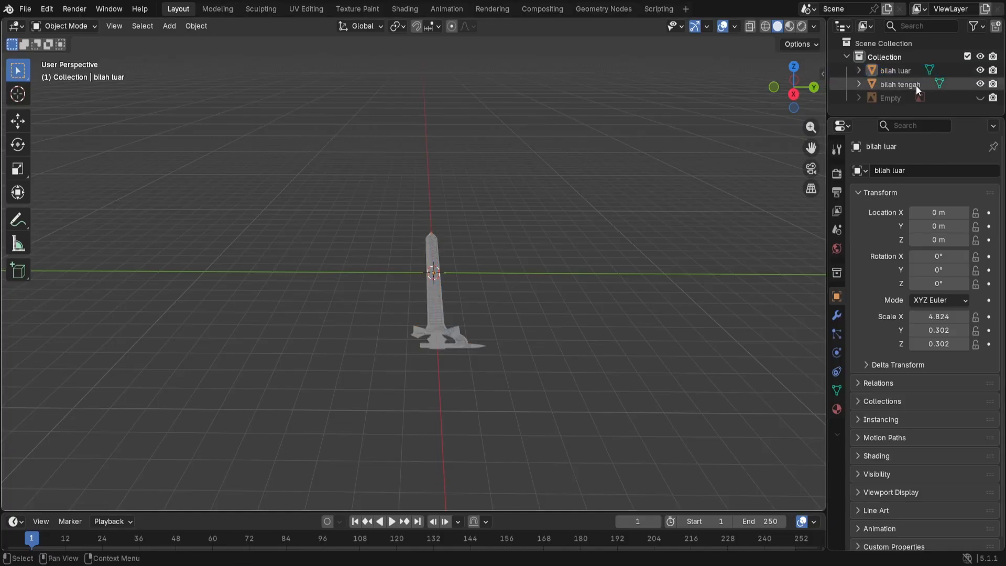
Step: Select the bilah luar blade again and set its Z location to 1 m, above the middle blade
{"action": "left_click", "coordinate": [902, 72]}
{"action": "scroll", "coordinate": [503, 369], "scroll_direction": "up", "scroll_amount": 4}
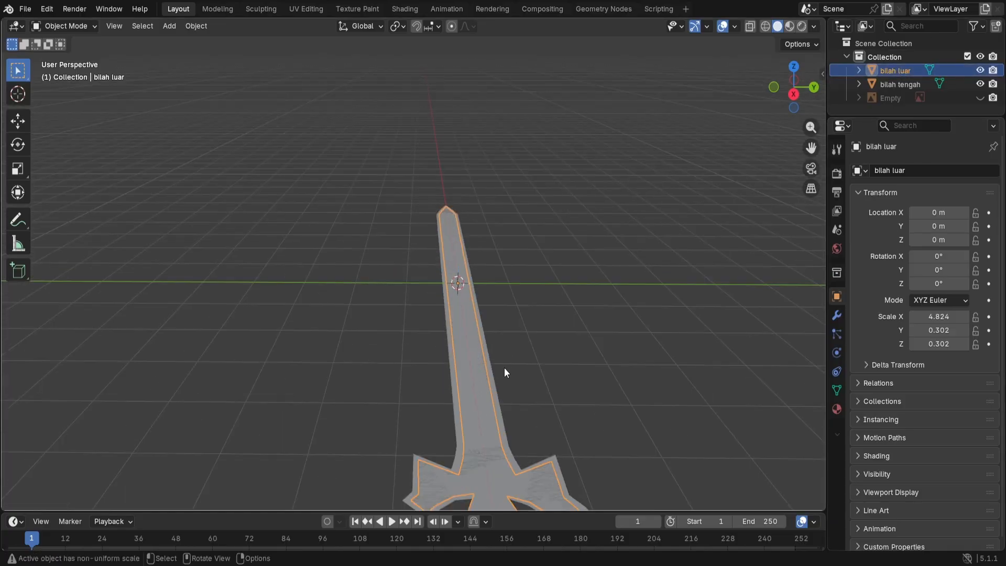
{"action": "scroll", "coordinate": [526, 382], "scroll_direction": "down", "scroll_amount": 5}
{"action": "middle_click_drag", "start_coordinate": [526, 382], "coordinate": [528, 350]}
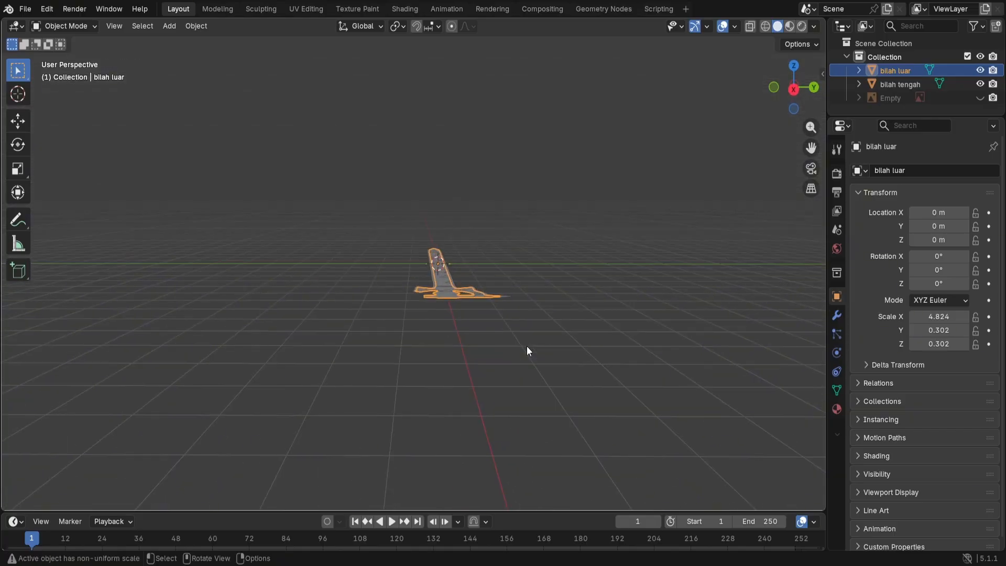
{"action": "scroll", "coordinate": [500, 320], "scroll_direction": "up", "scroll_amount": 5}
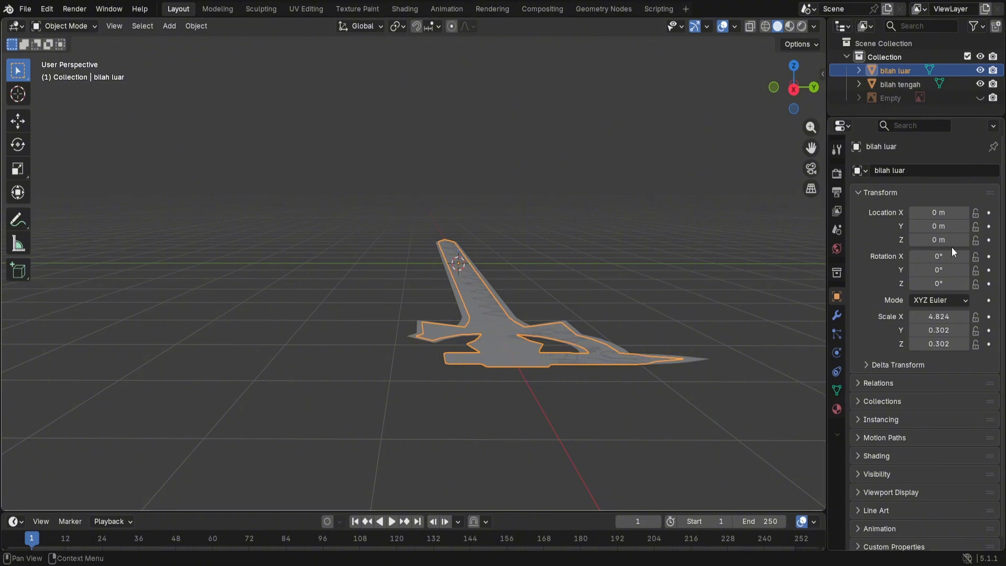
{"action": "left_click", "coordinate": [945, 240]}
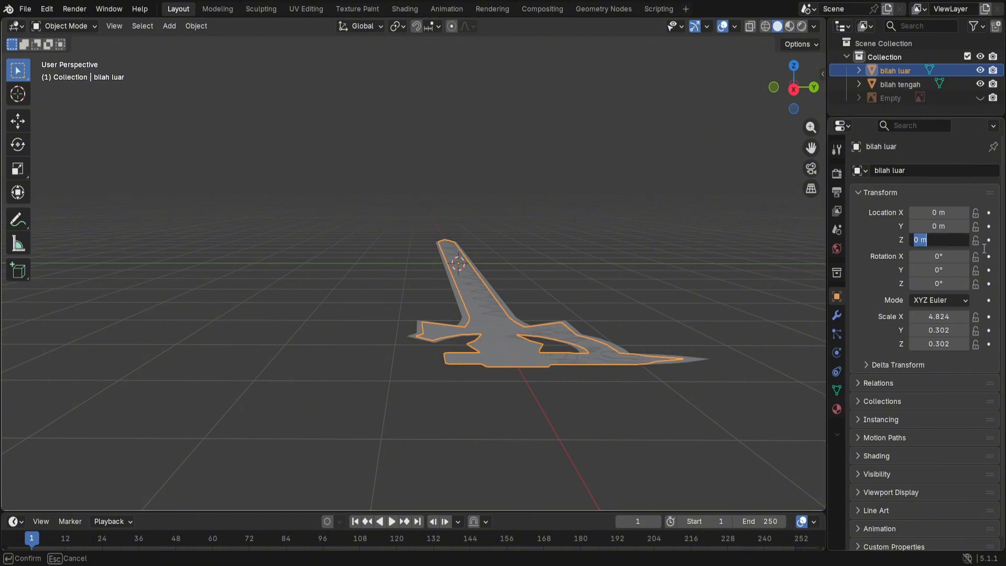
{"action": "type", "text": "0."}
{"action": "key", "text": "Return"}
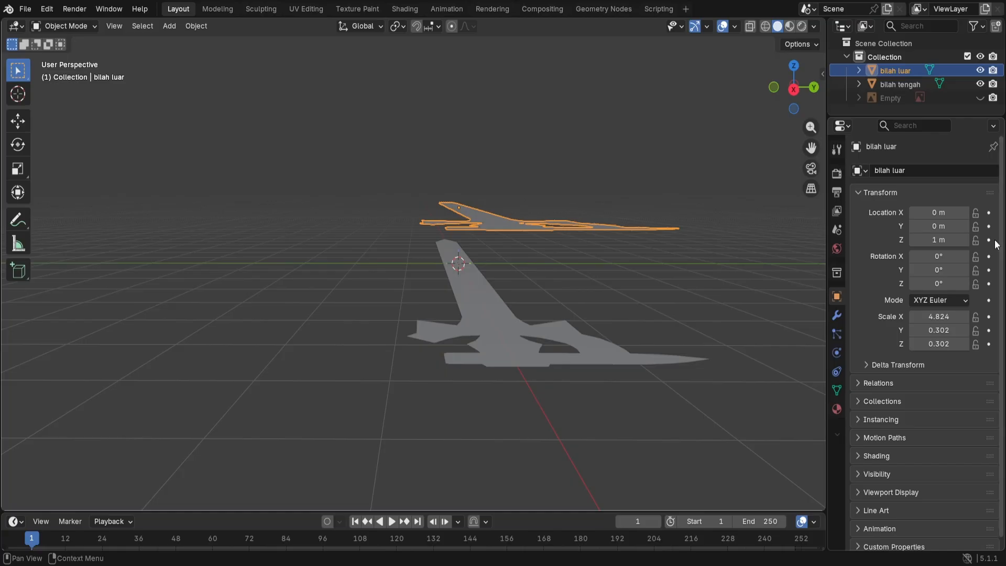
Step: Try to set the bilah luar blade's Z location to 0,01
{"action": "left_click", "coordinate": [962, 240]}
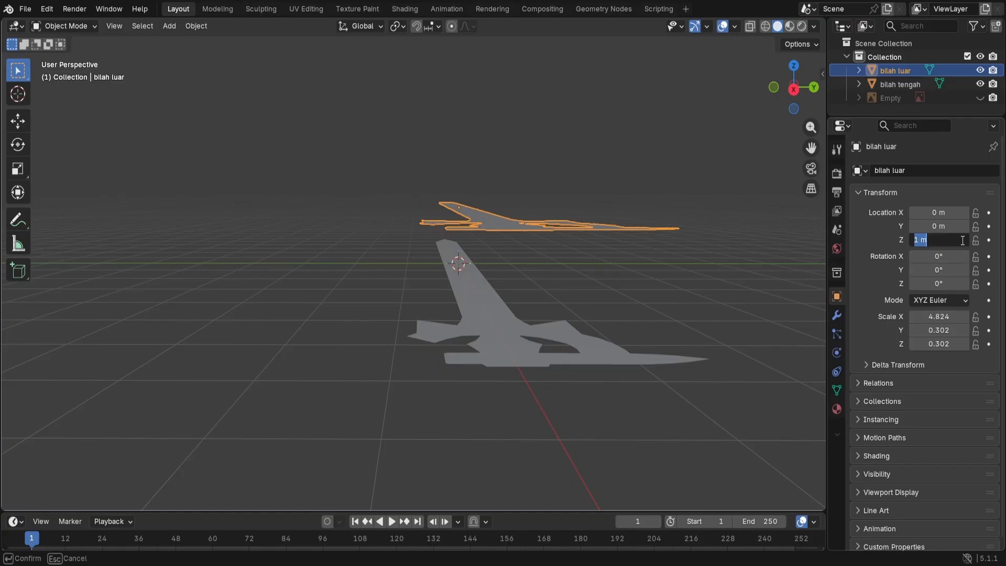
{"action": "type", "text": "0,01"}
{"action": "key", "text": "Return"}
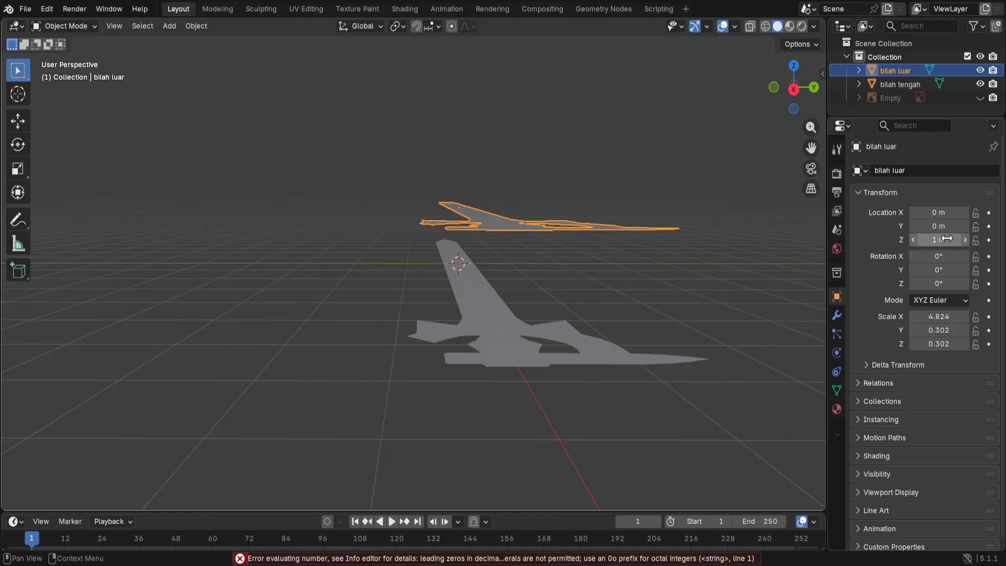
{"action": "left_click", "coordinate": [929, 240]}
{"action": "type", "text": "0,01"}
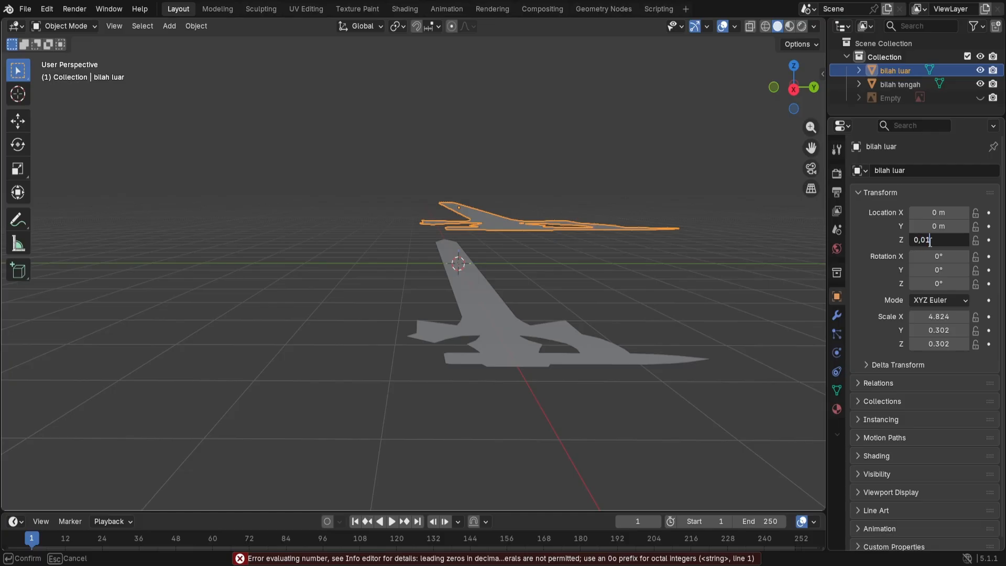
{"action": "key", "text": "Return"}
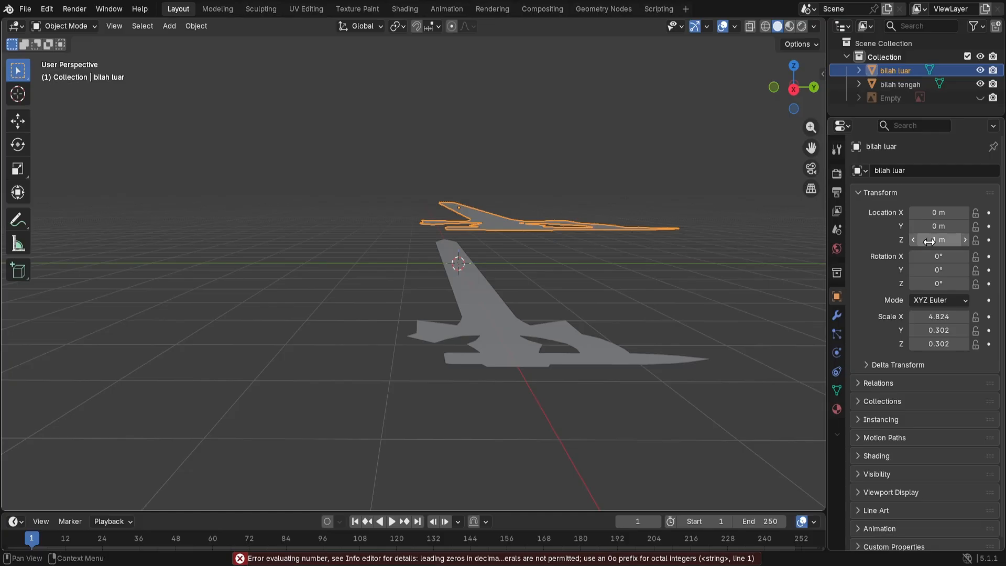
Step: Open the bilah luar blade's Z location value for editing
{"action": "left_click", "coordinate": [929, 240]}
{"action": "left_click", "coordinate": [965, 242]}
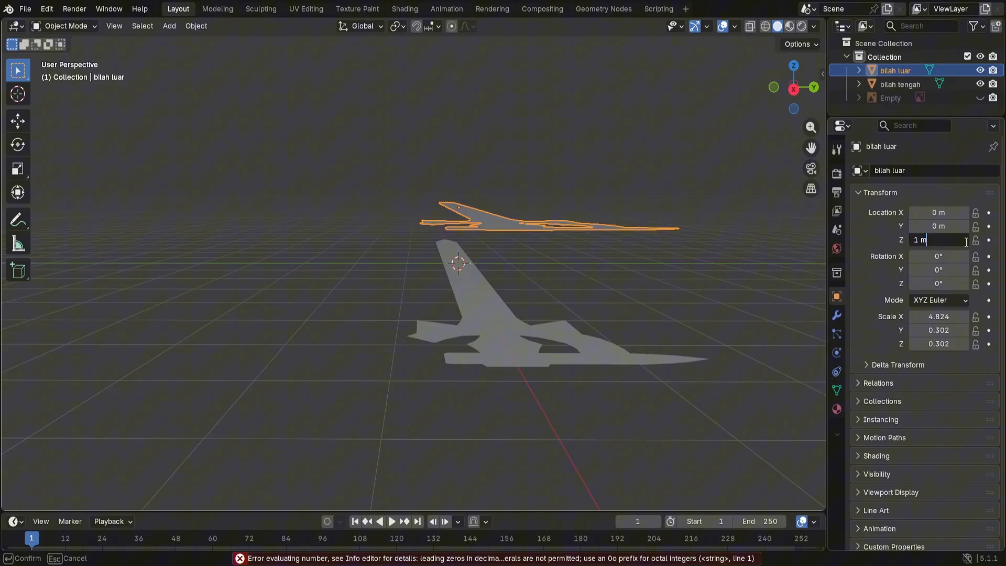
Step: Try to set the Z location of bilah luar to 0.2 m
{"action": "left_click", "coordinate": [924, 242]}
{"action": "type", "text": "0,2"}
{"action": "key", "text": "BackSpace"}
{"action": "key", "text": "BackSpace"}
{"action": "key", "text": "BackSpace"}
{"action": "key", "text": "BackSpace"}
{"action": "key", "text": "BackSpace"}
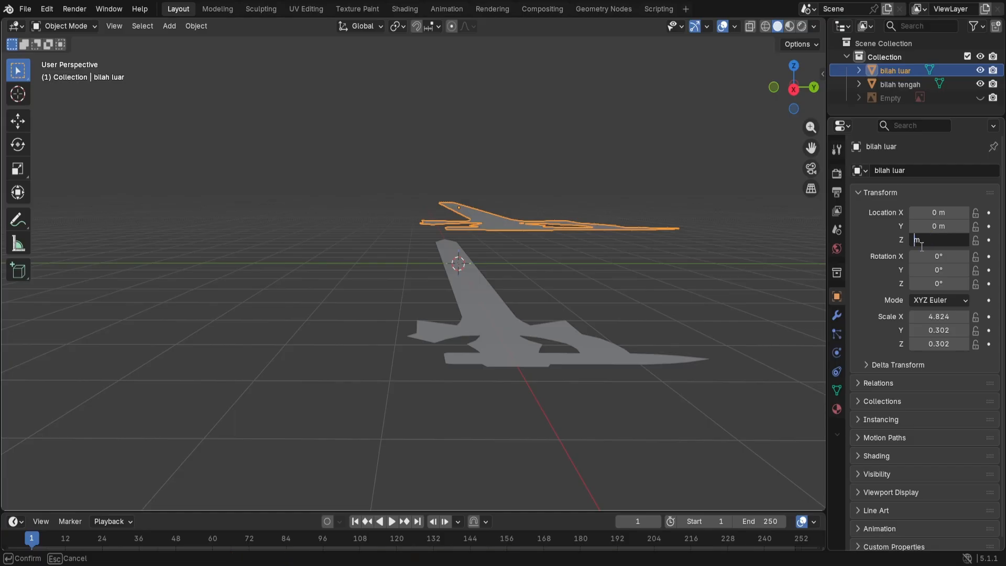
{"action": "type", "text": "0,2"}
{"action": "key", "text": "Return"}
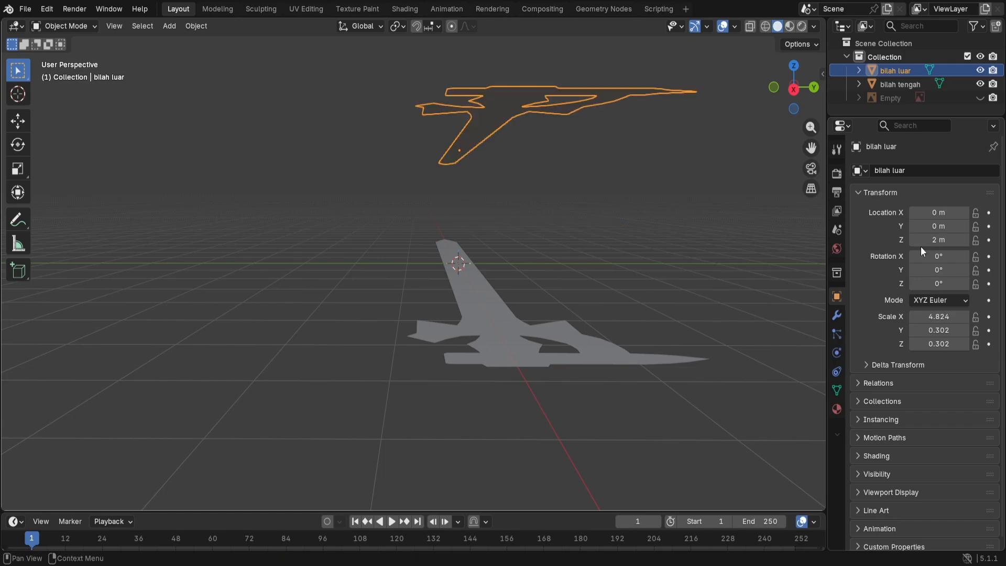
Step: Lower bilah luar slightly along Z, and try to set its Z location to 0.01 m
{"action": "left_click", "coordinate": [921, 243]}
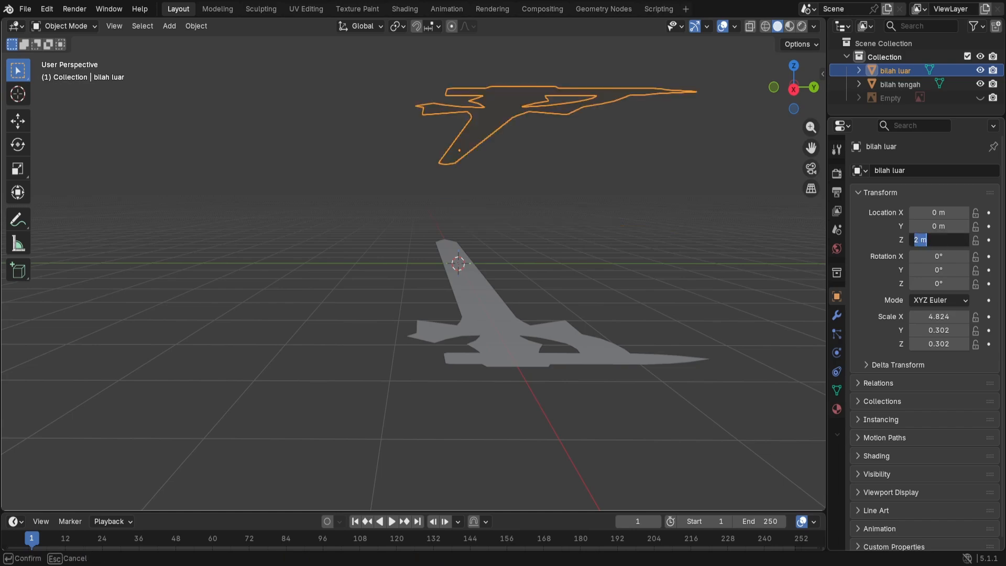
{"action": "left_click", "coordinate": [886, 244]}
{"action": "left_click_drag", "start_coordinate": [914, 243], "coordinate": [908, 244]}
{"action": "left_click", "coordinate": [940, 245]}
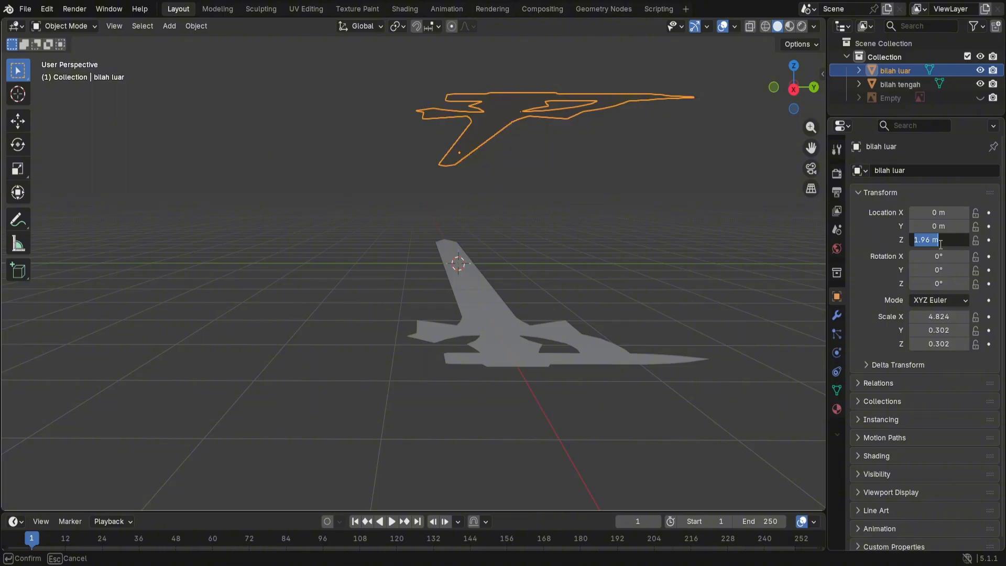
{"action": "type", "text": "0,01"}
{"action": "key", "text": "Return"}
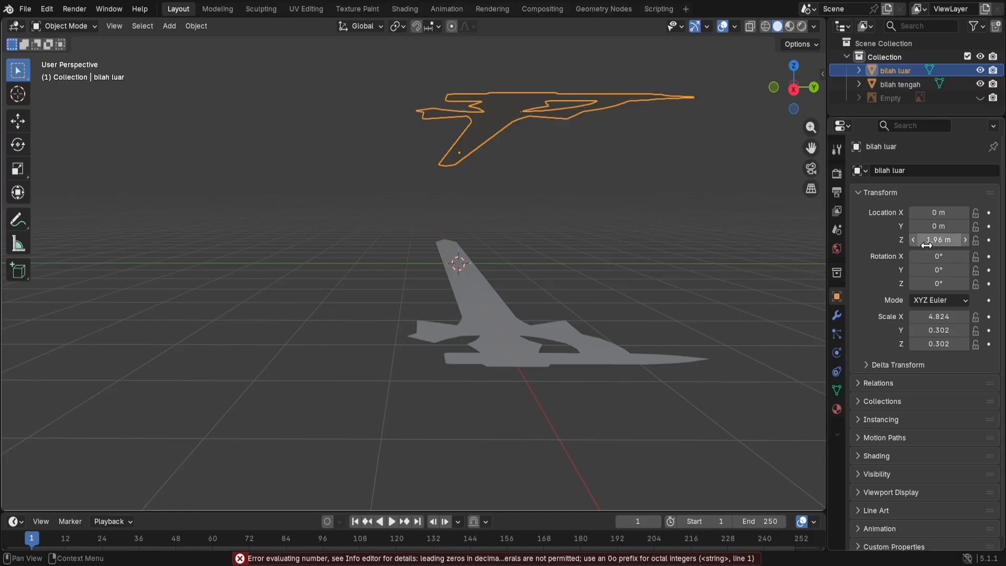
Step: Set the Z location of bilah luar to 0 m, level with the middle blade
{"action": "left_click_drag", "start_coordinate": [915, 241], "coordinate": [911, 241]}
{"action": "left_click", "coordinate": [942, 238]}
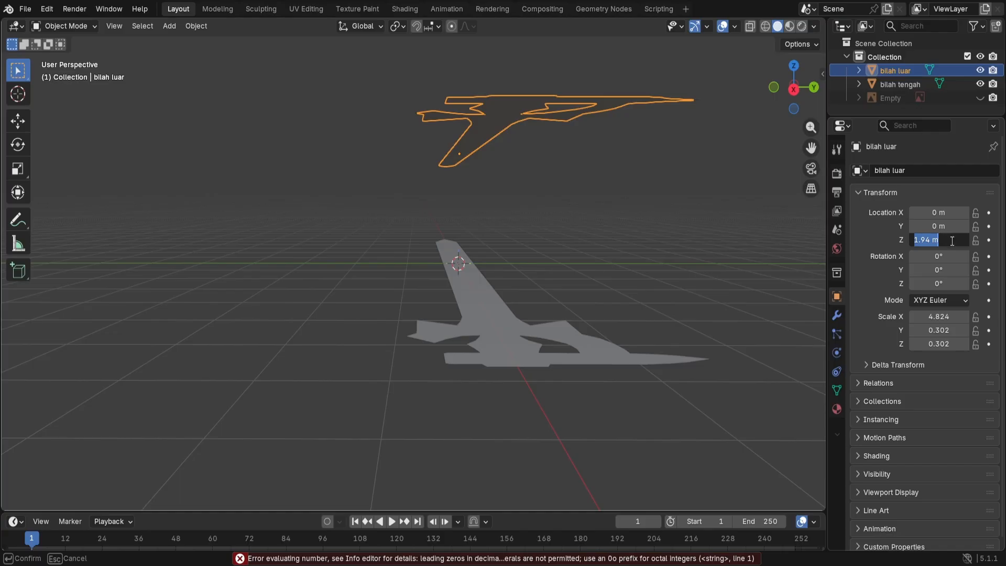
{"action": "type", "text": "0"}
{"action": "key", "text": "Return"}
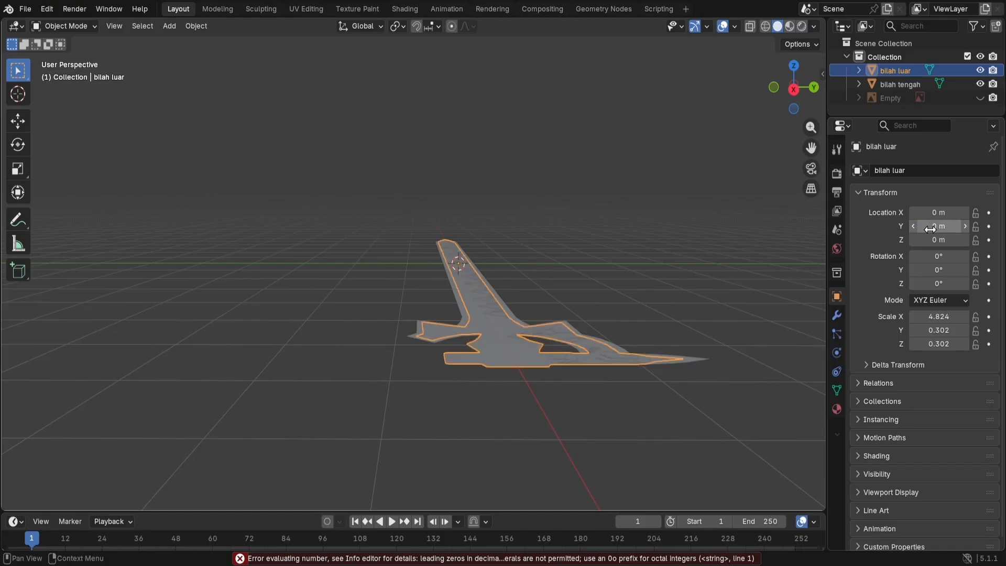
Step: Raise bilah luar to a Z location of 0.01 m and examine its gap from the middle blade
{"action": "left_click", "coordinate": [965, 239]}
{"action": "left_click", "coordinate": [966, 240]}
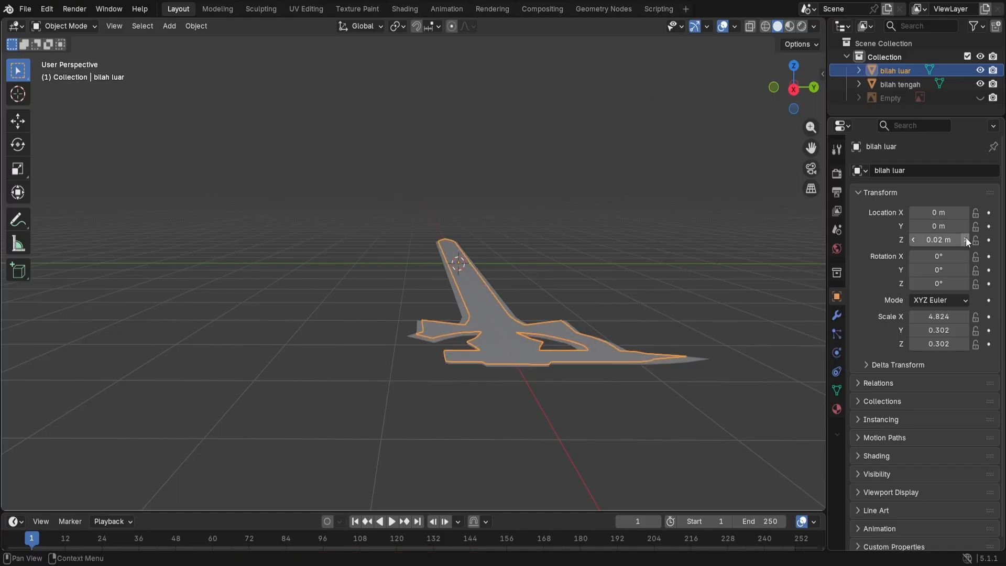
{"action": "left_click", "coordinate": [915, 241]}
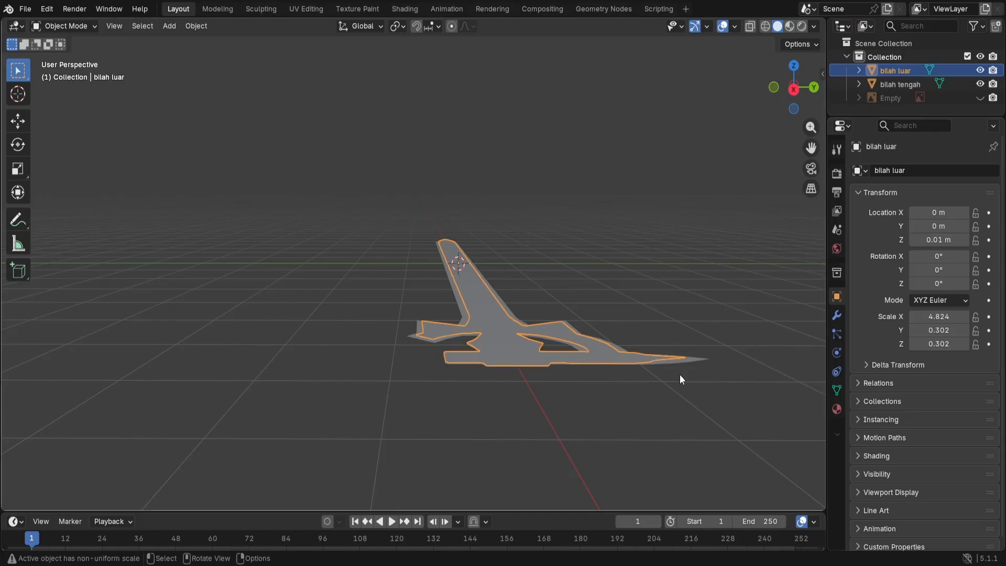
{"action": "middle_click_drag", "start_coordinate": [607, 417], "coordinate": [585, 416]}
{"action": "scroll", "coordinate": [586, 419], "scroll_direction": "up", "scroll_amount": 5}
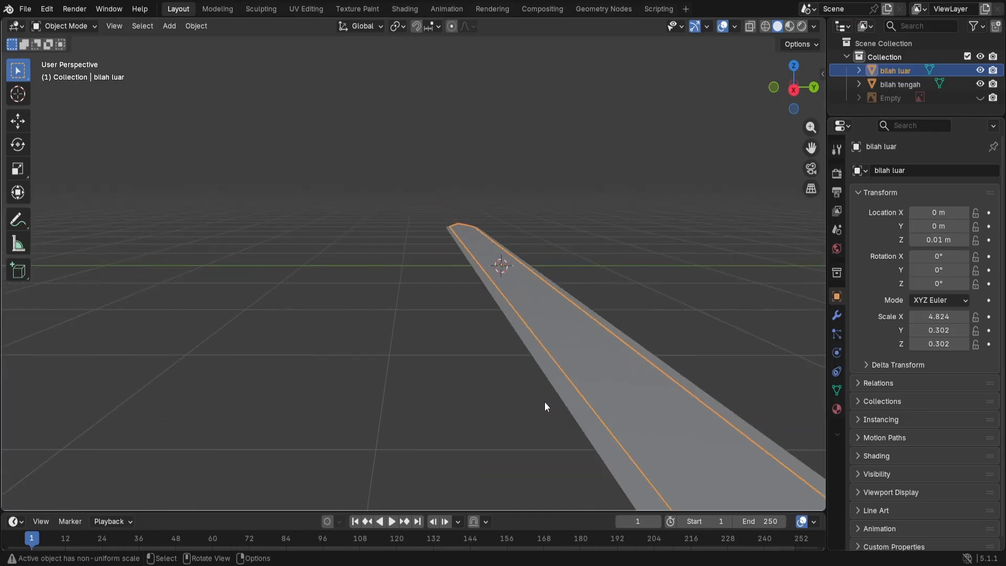
{"action": "scroll", "coordinate": [544, 401], "scroll_direction": "down", "scroll_amount": 2}
{"action": "scroll", "coordinate": [713, 392], "scroll_direction": "down", "scroll_amount": 3}
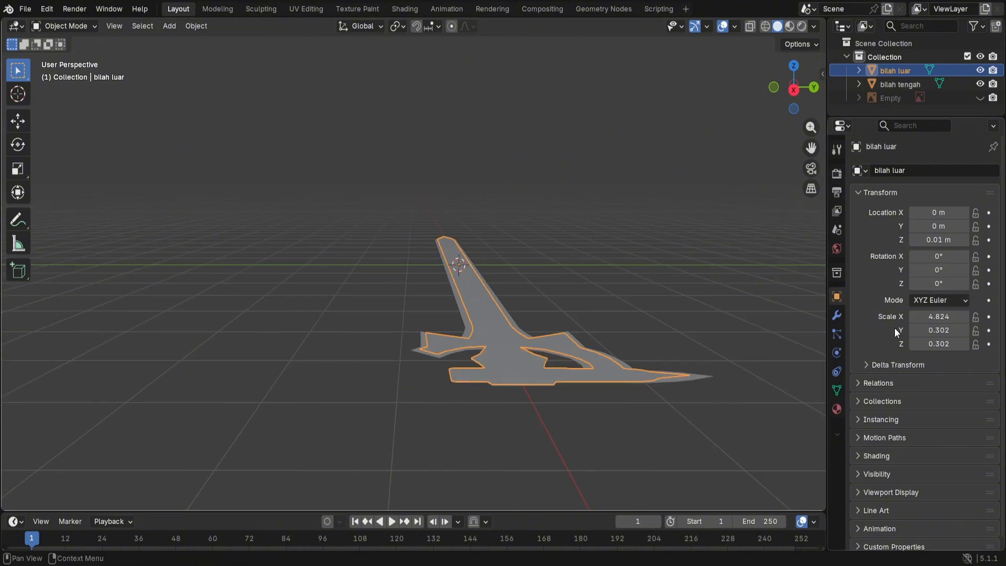
Step: Raise bilah luar further above the middle blade, to a Z location of 0.1 m
{"action": "left_click", "coordinate": [965, 239]}
{"action": "left_click", "coordinate": [965, 239]}
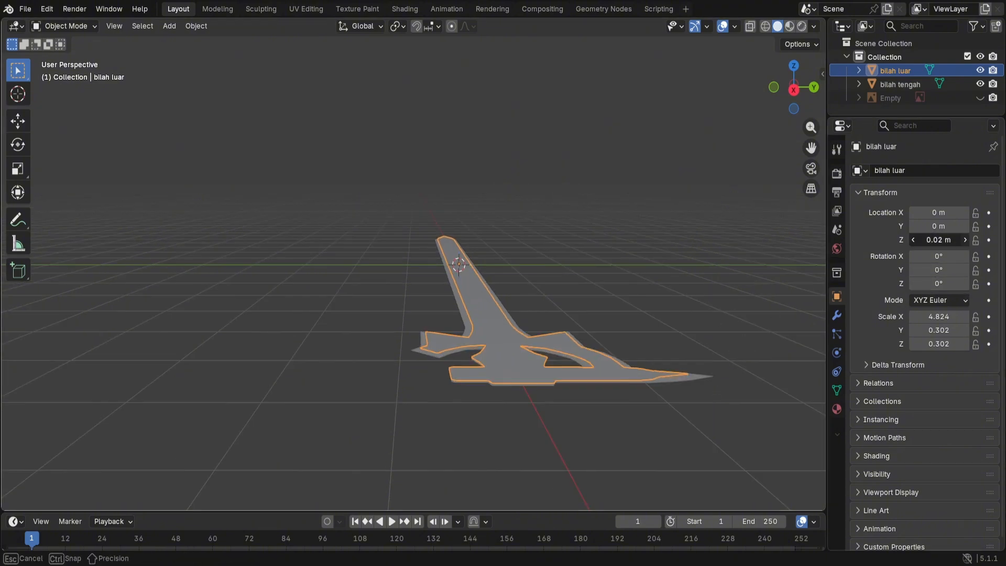
{"action": "left_click", "coordinate": [965, 239]}
{"action": "left_click", "coordinate": [965, 239]}
{"action": "left_click", "coordinate": [965, 239]}
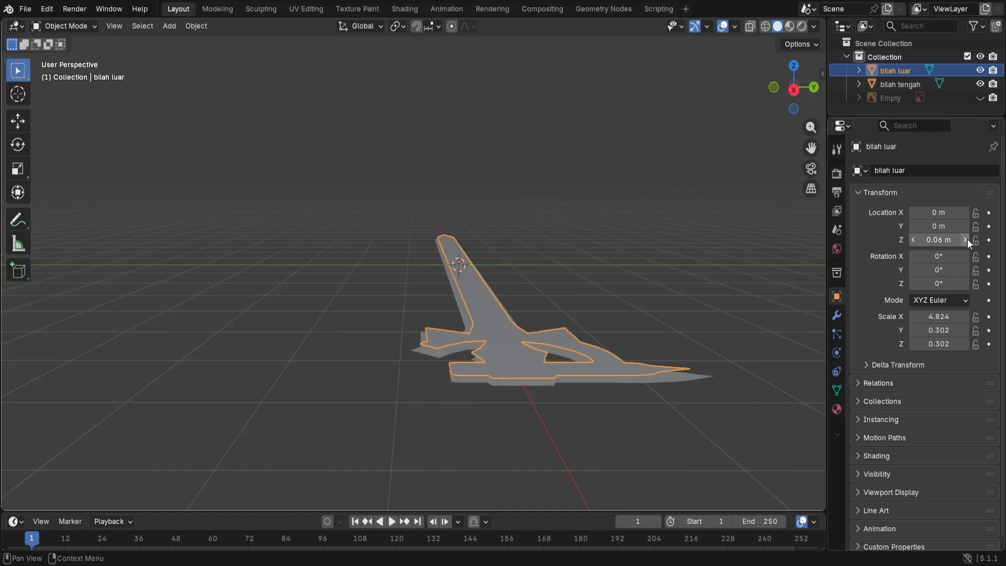
{"action": "left_click", "coordinate": [965, 239]}
{"action": "left_click", "coordinate": [965, 239]}
{"action": "left_click", "coordinate": [965, 239]}
{"action": "left_click", "coordinate": [965, 239]}
{"action": "left_click", "coordinate": [965, 239]}
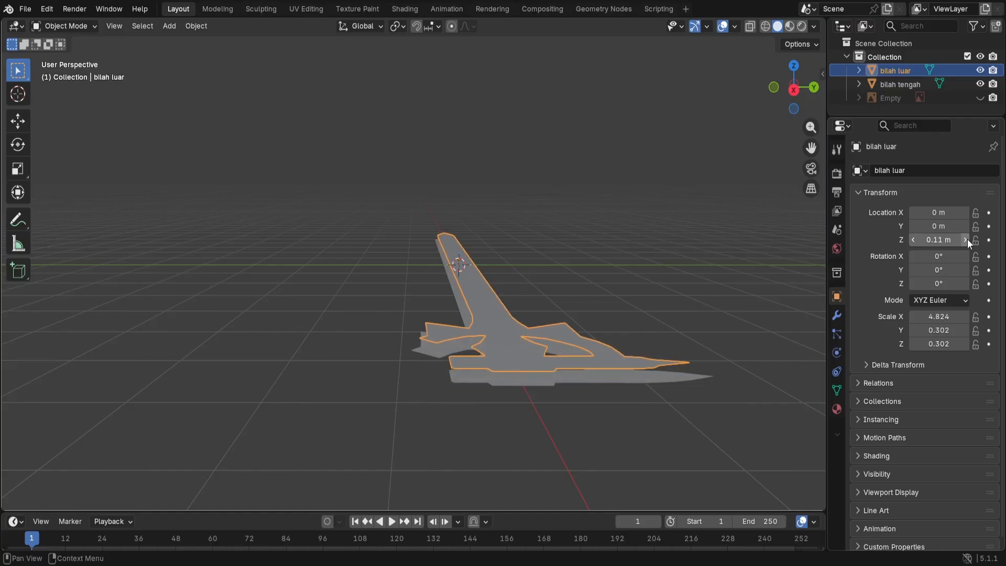
{"action": "left_click", "coordinate": [911, 240]}
{"action": "middle_click_drag", "start_coordinate": [634, 278], "coordinate": [582, 288]}
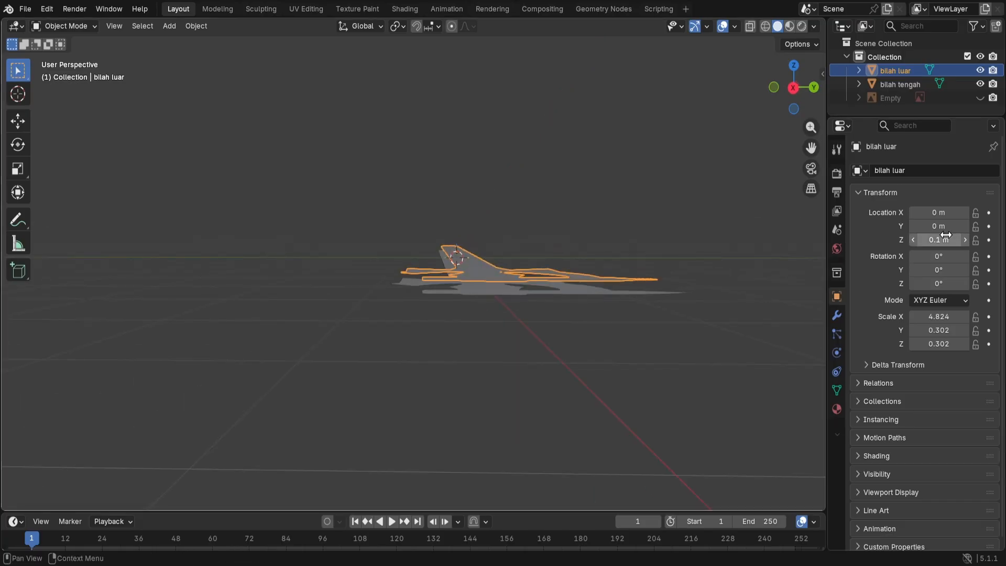
Step: Increase the Z location of bilah luar to 0.2 m and inspect the spacing from above
{"action": "left_click_drag", "start_coordinate": [938, 240], "coordinate": [963, 240]}
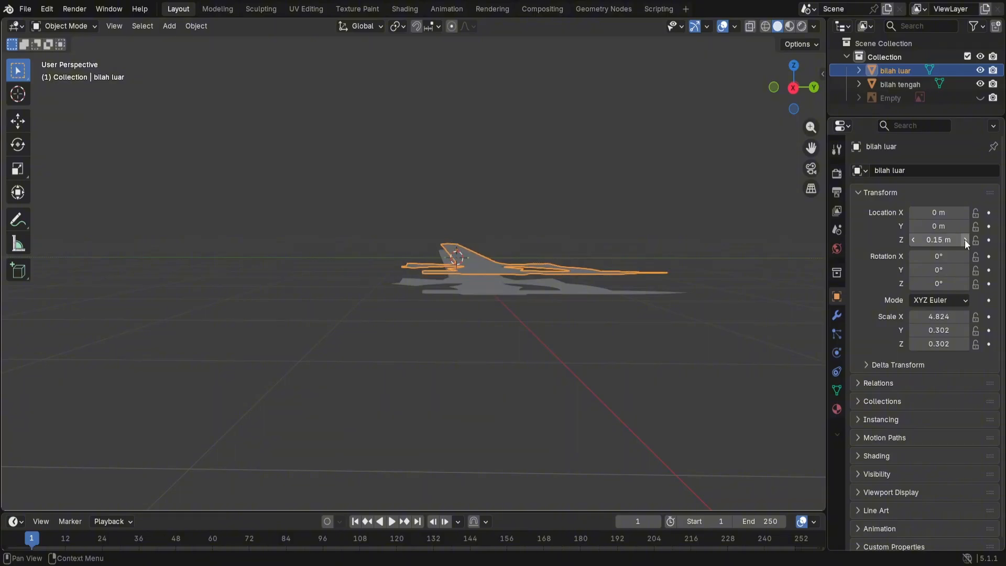
{"action": "left_click", "coordinate": [964, 240]}
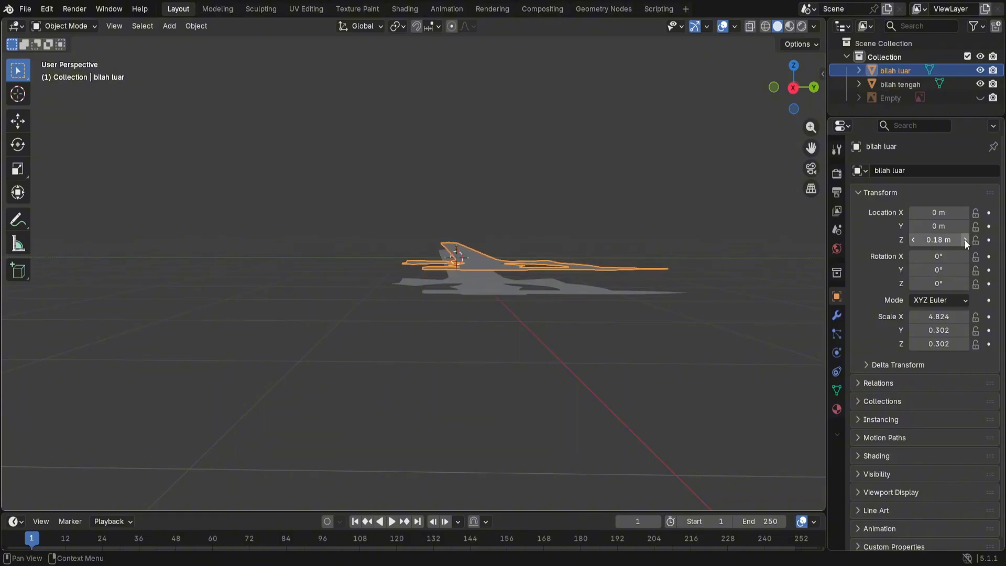
{"action": "left_click", "coordinate": [598, 204]}
{"action": "middle_click_drag", "start_coordinate": [598, 203], "coordinate": [642, 250]}
{"action": "left_click", "coordinate": [643, 372]}
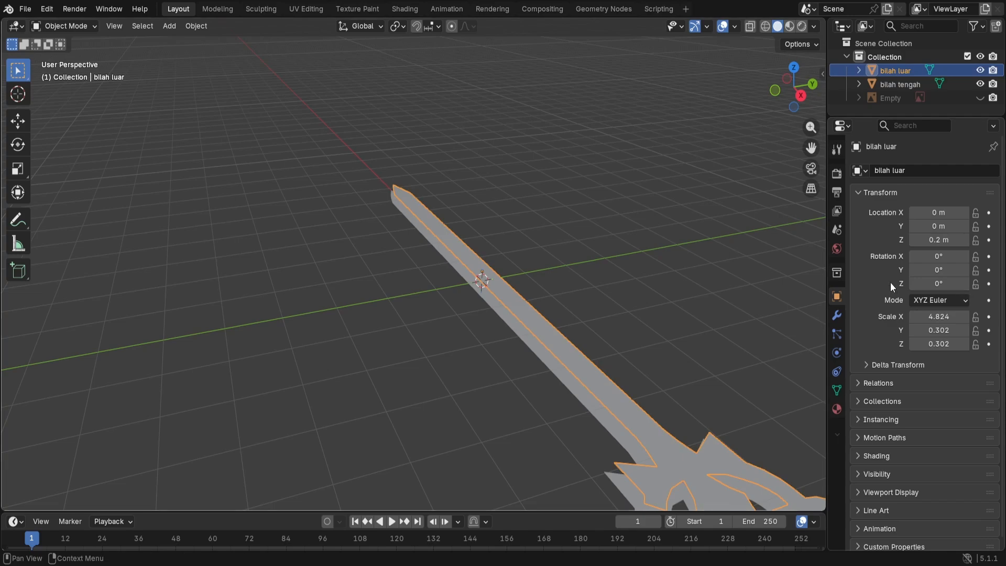
Step: Try smaller heights for bilah luar, ending at a Z location of 0.15 m
{"action": "left_click", "coordinate": [912, 239]}
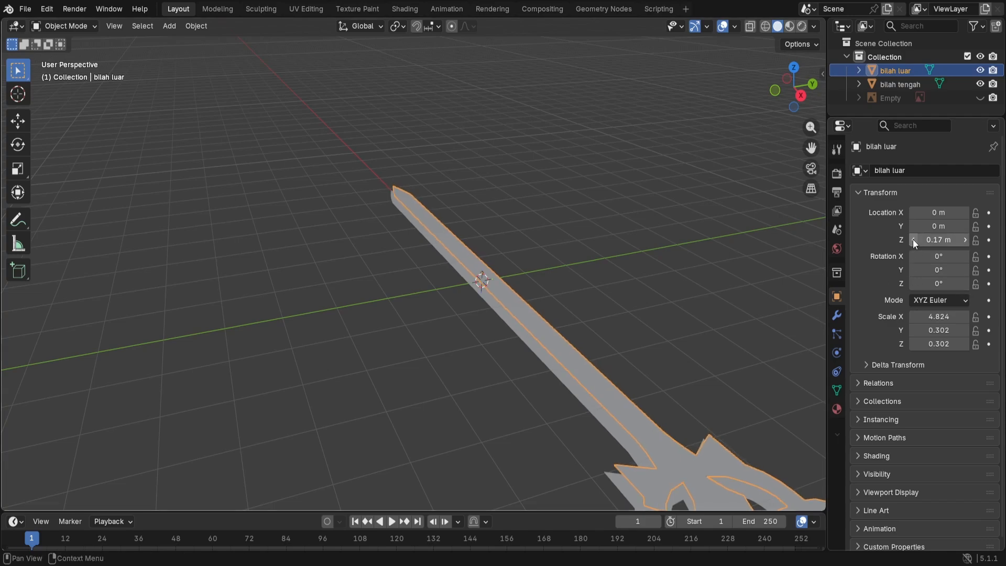
{"action": "left_click", "coordinate": [963, 239]}
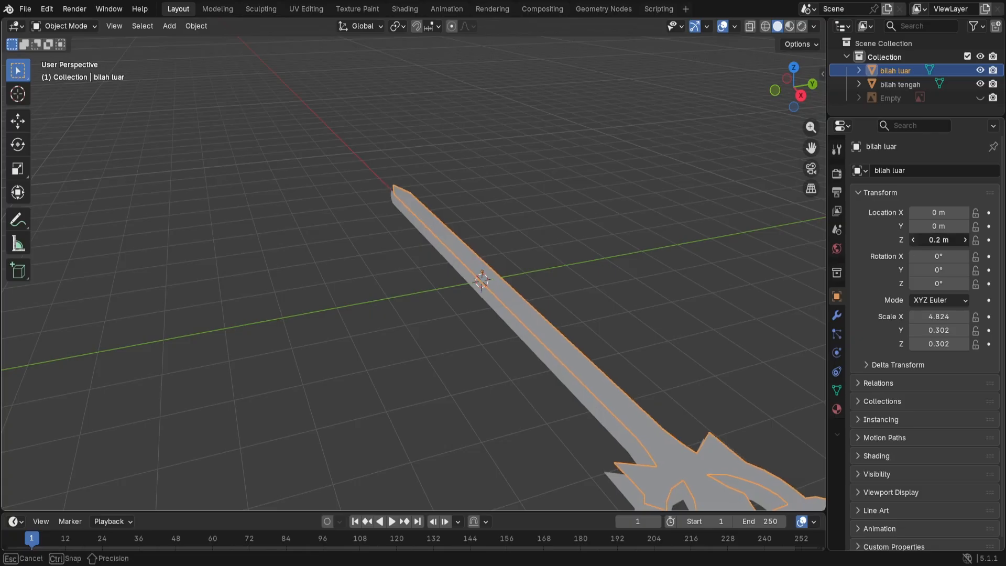
{"action": "left_click", "coordinate": [913, 240]}
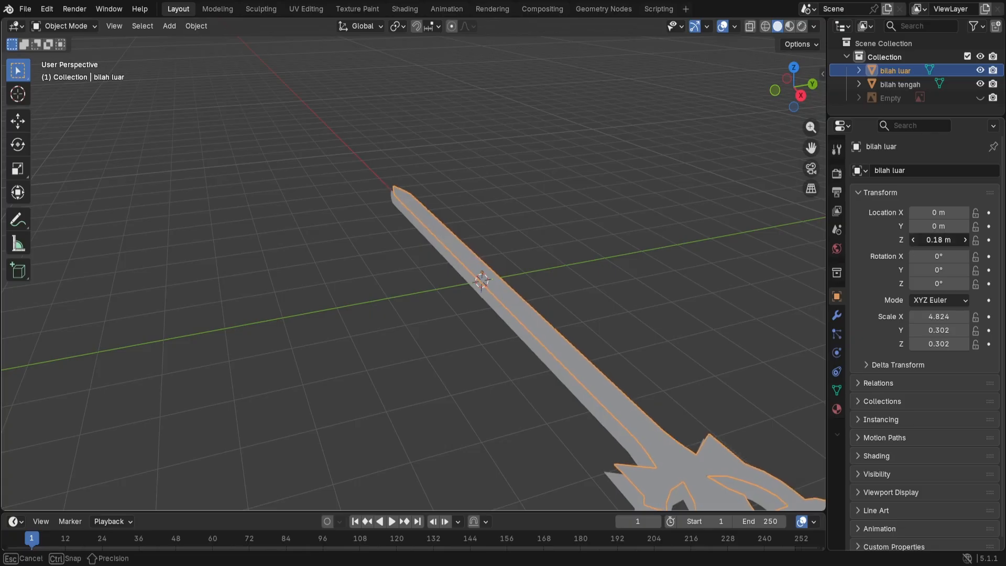
{"action": "left_click", "coordinate": [913, 242]}
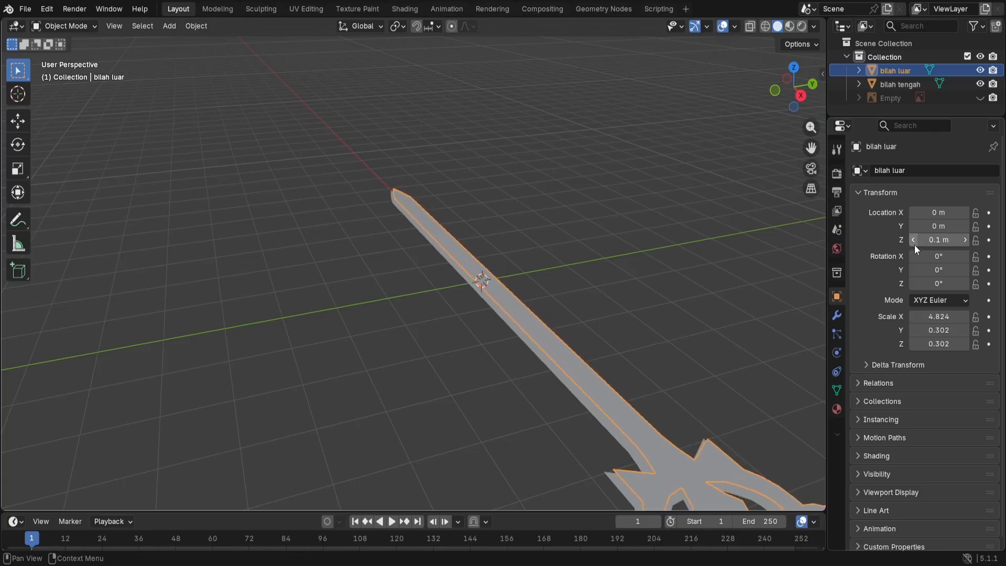
{"action": "left_click", "coordinate": [963, 242]}
{"action": "left_click", "coordinate": [963, 242]}
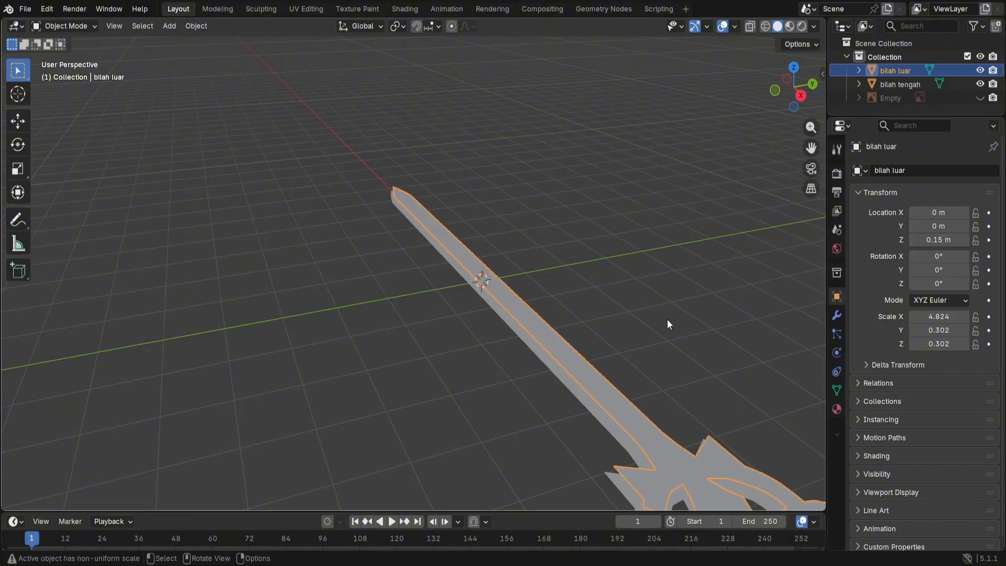
Step: Lower bilah luar to a Z location of 0.1 m above the middle blade
{"action": "left_click", "coordinate": [667, 319]}
{"action": "middle_click_drag", "start_coordinate": [704, 366], "coordinate": [681, 344]}
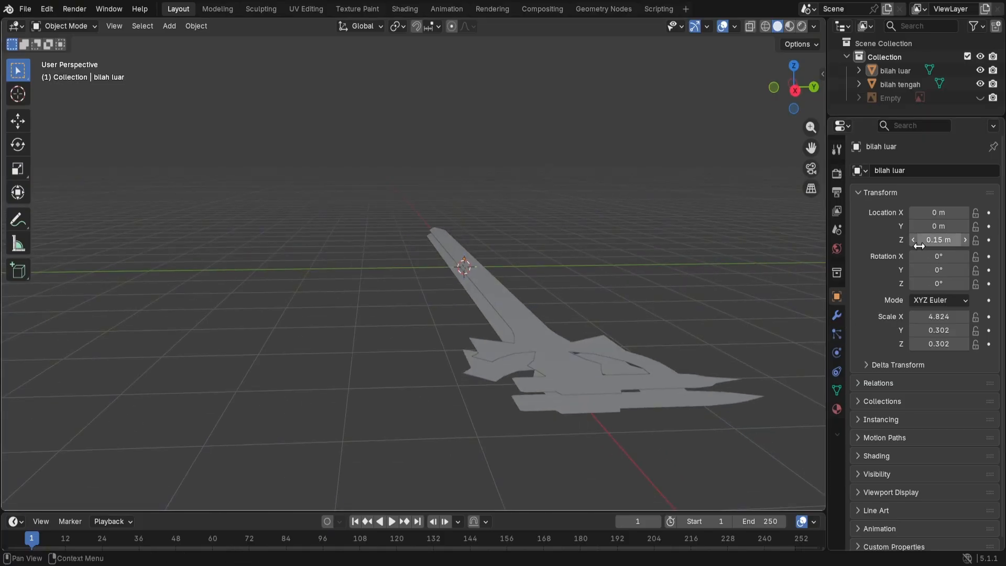
{"action": "left_click_drag", "start_coordinate": [909, 241], "coordinate": [897, 241]}
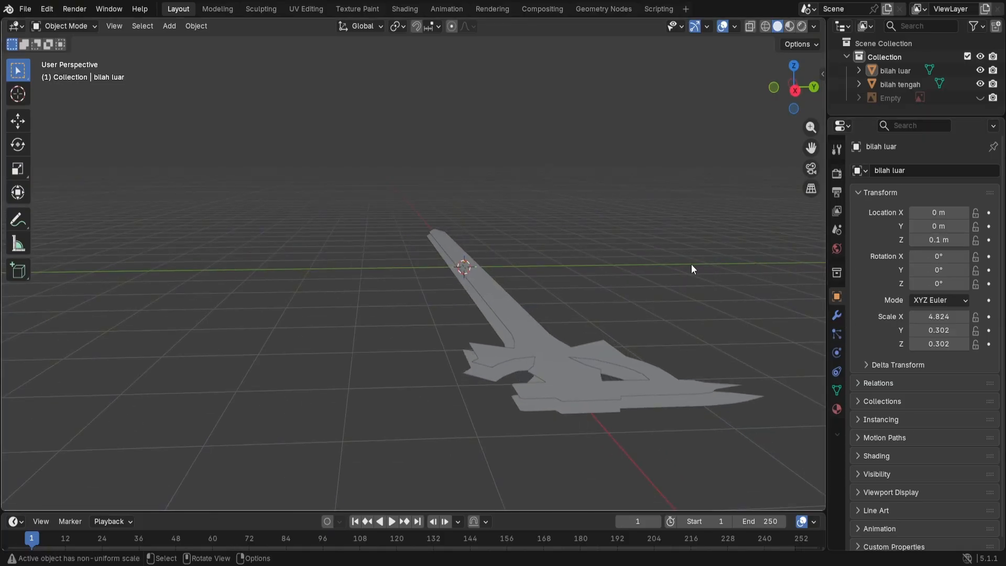
{"action": "middle_click_drag", "start_coordinate": [691, 264], "coordinate": [713, 315]}
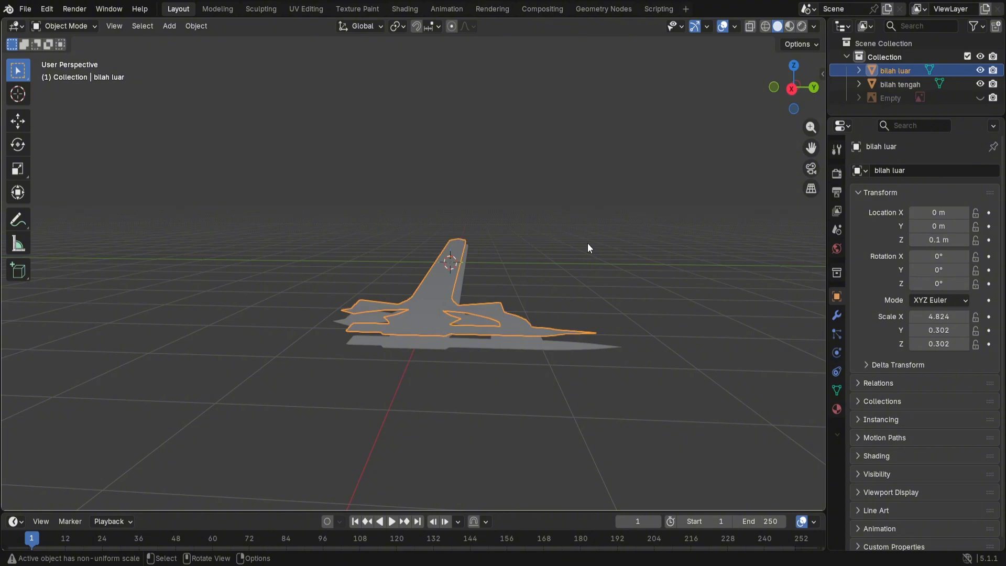
Step: Duplicate bilah luar and place the copy about 0.46 m lower along the Z axis
{"action": "key", "text": "shift+d"}
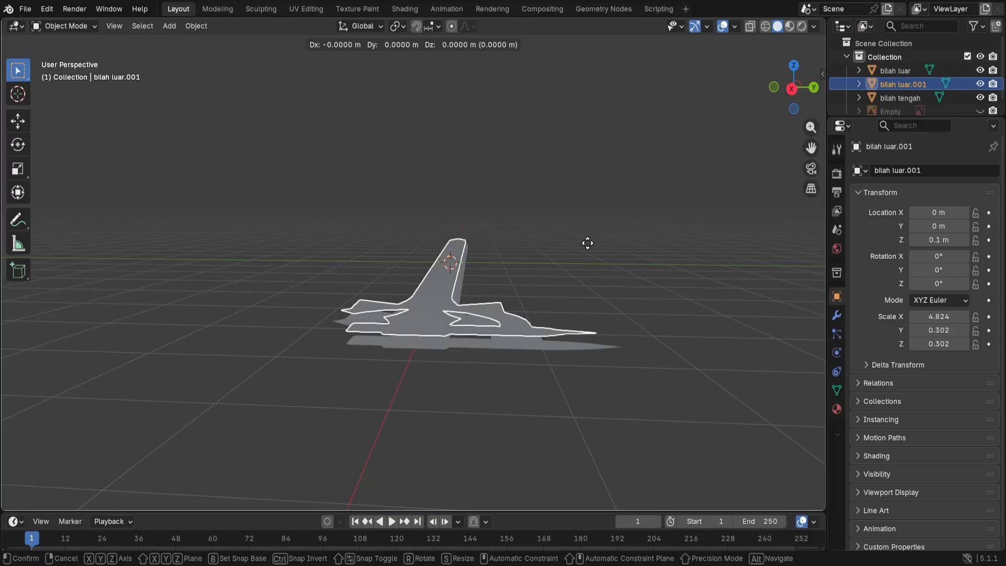
{"action": "key", "text": "z"}
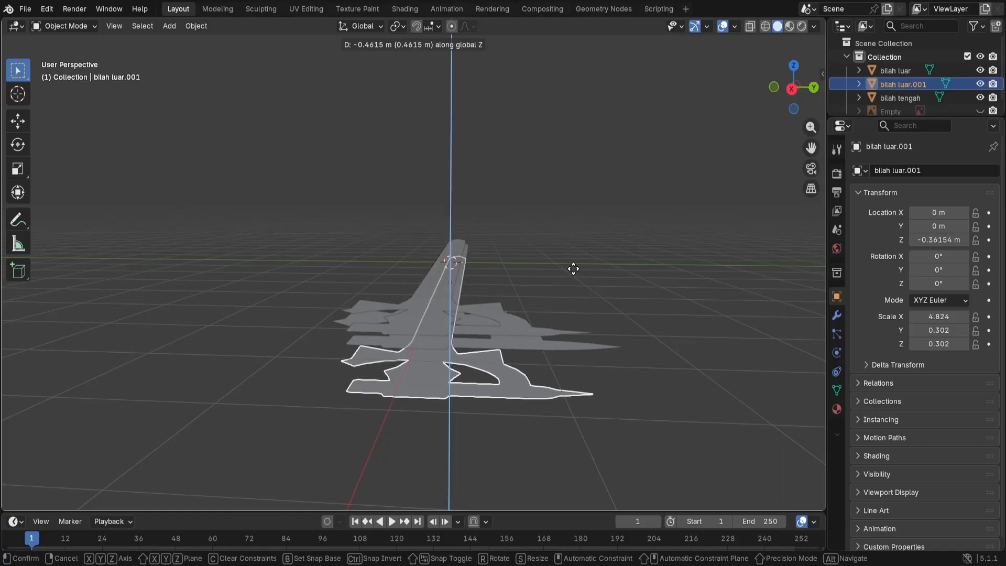
{"action": "left_click", "coordinate": [573, 268]}
{"action": "mouse_move", "coordinate": [570, 269]}
{"action": "middle_mouse_down"}
{"action": "mouse_move", "coordinate": [570, 244]}
{"action": "mouse_move", "coordinate": [581, 265]}
{"action": "middle_mouse_up"}
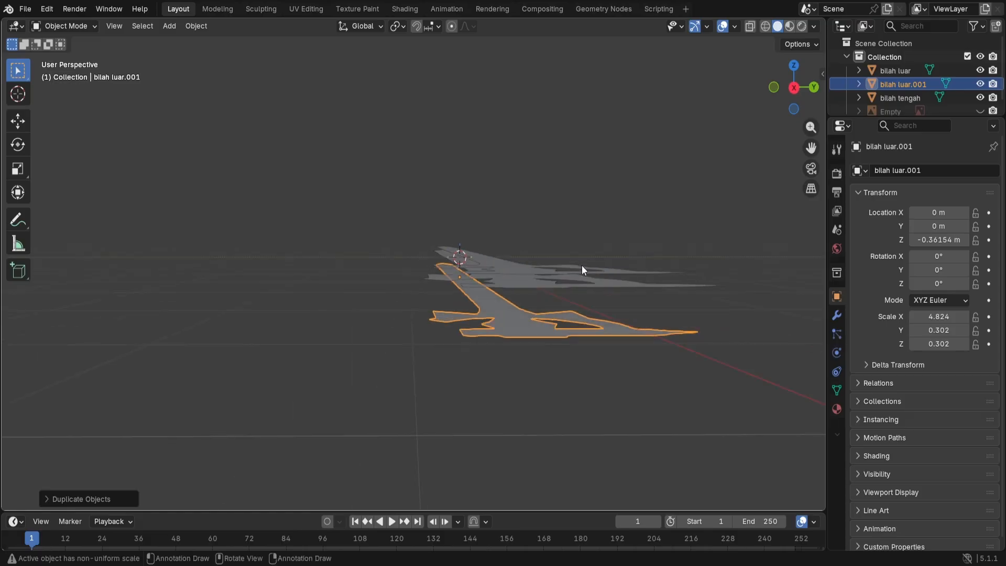
Step: Reset the duplicated blade's Z location to 0 m and lower it gradually to about -0.14 m, below the middle blade
{"action": "left_click", "coordinate": [949, 239]}
{"action": "type", "text": "0"}
{"action": "key", "text": "Return"}
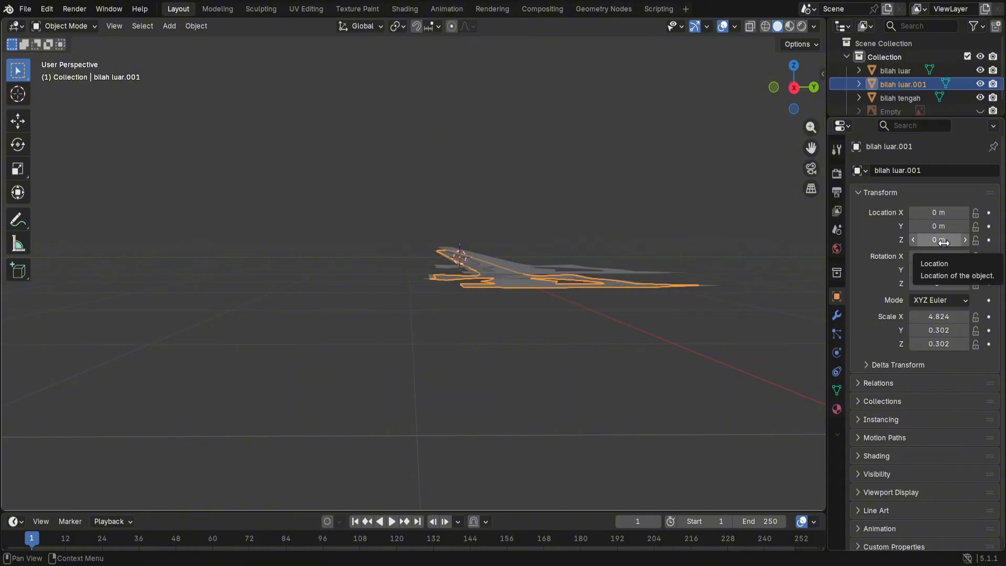
{"action": "left_click", "coordinate": [916, 244]}
{"action": "left_click", "coordinate": [916, 244]}
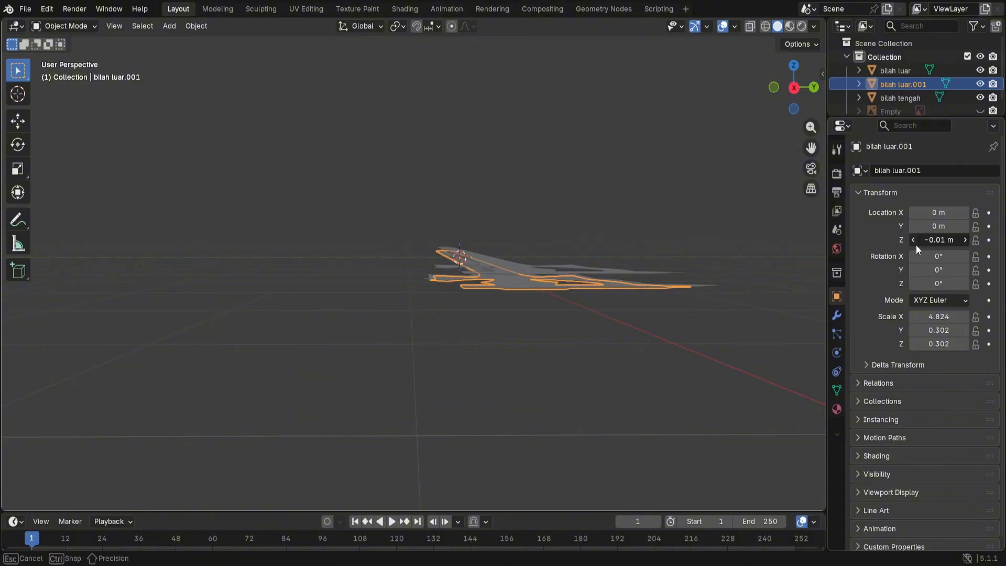
{"action": "left_click", "coordinate": [915, 244]}
{"action": "left_click", "coordinate": [915, 244]}
{"action": "left_click", "coordinate": [915, 244]}
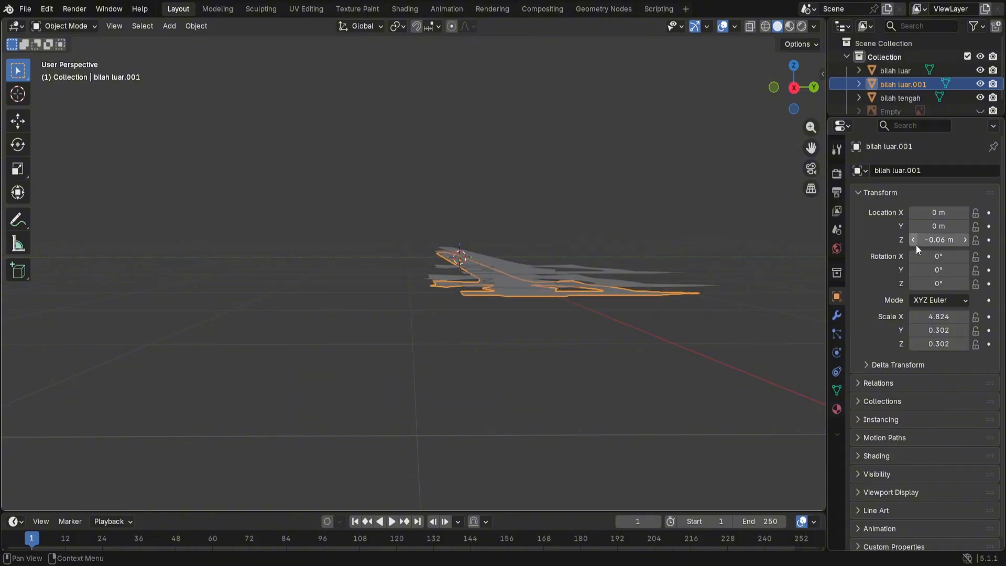
{"action": "left_click", "coordinate": [915, 244]}
{"action": "left_click", "coordinate": [915, 244]}
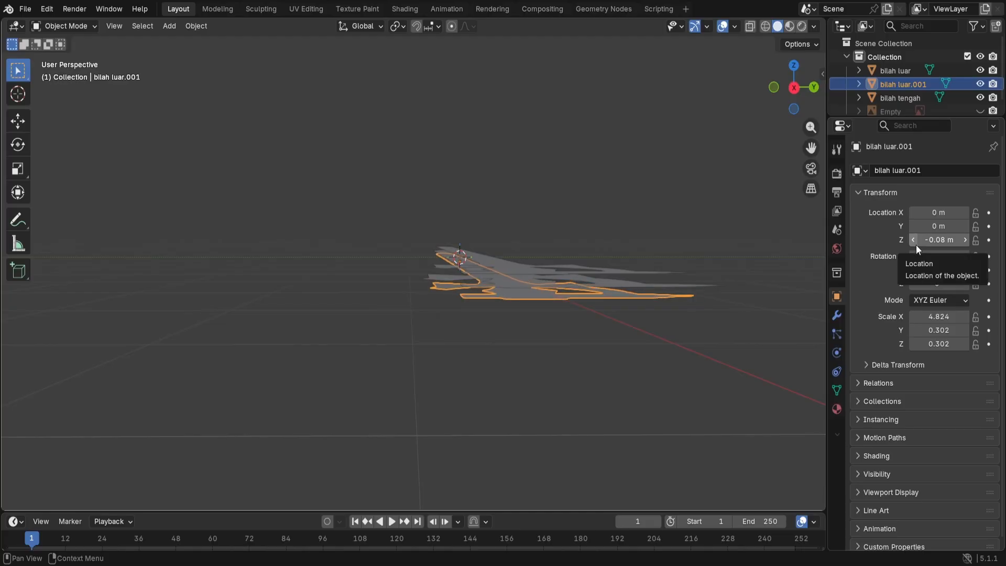
{"action": "left_click", "coordinate": [916, 244]}
{"action": "left_click", "coordinate": [916, 245]}
{"action": "left_click", "coordinate": [916, 244]}
{"action": "left_click", "coordinate": [915, 244]}
{"action": "left_click", "coordinate": [915, 244]}
{"action": "left_click", "coordinate": [916, 244]}
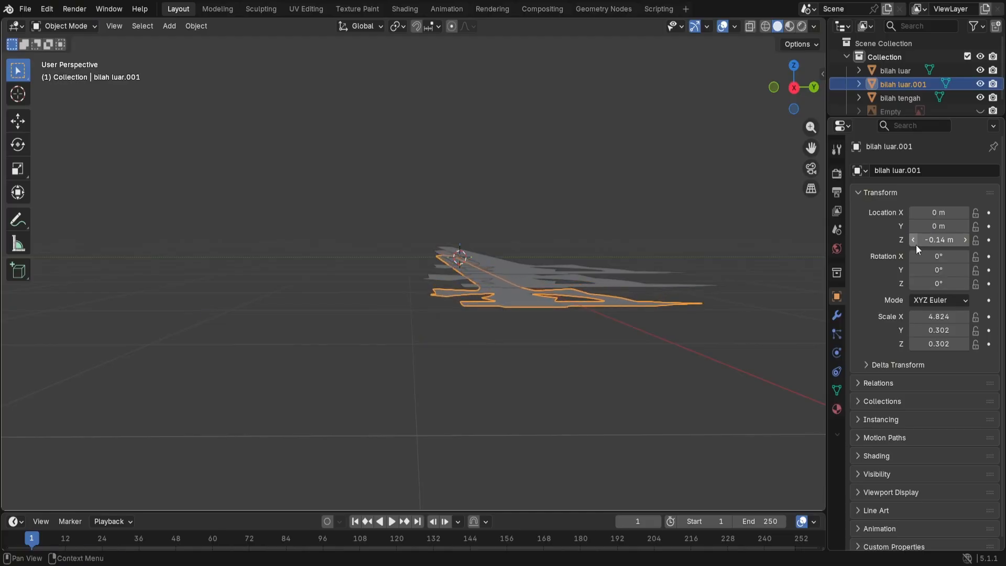
{"action": "left_click", "coordinate": [916, 244]}
Step: Select the original bilah luar above the middle blade to check its Z location
{"action": "left_click", "coordinate": [561, 331]}
{"action": "middle_click_drag", "start_coordinate": [561, 331], "coordinate": [525, 334]}
{"action": "left_click", "coordinate": [485, 260]}
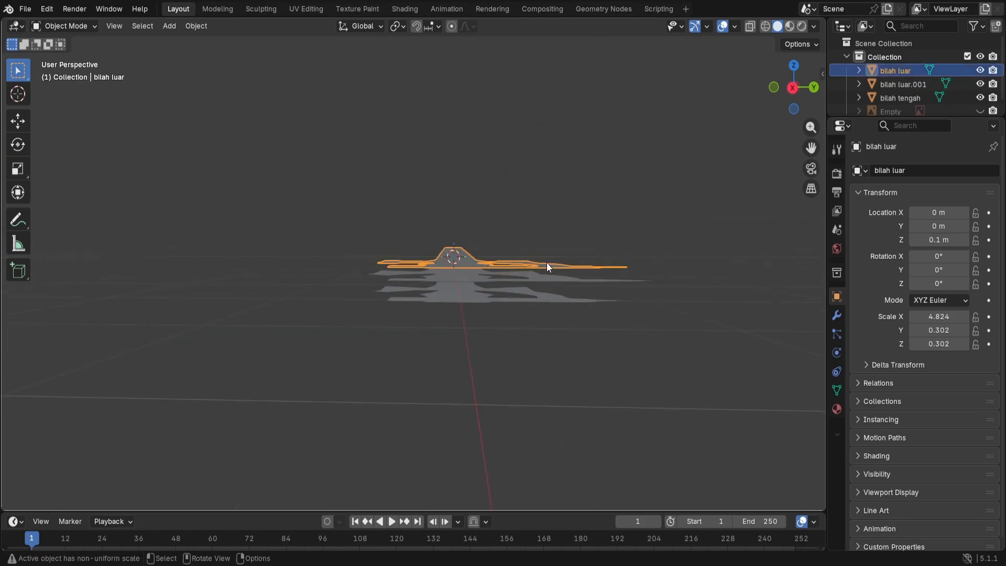
Step: Keep the upper bilah luar at a Z location of 0.1 m and raise bilah luar.001 to -0.1 m
{"action": "left_click", "coordinate": [913, 240]}
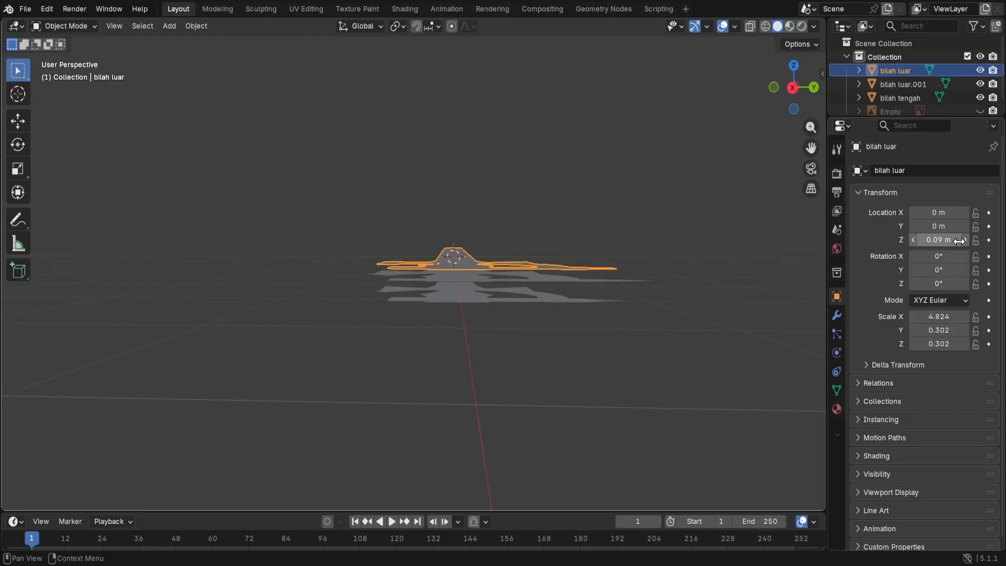
{"action": "left_click", "coordinate": [964, 240]}
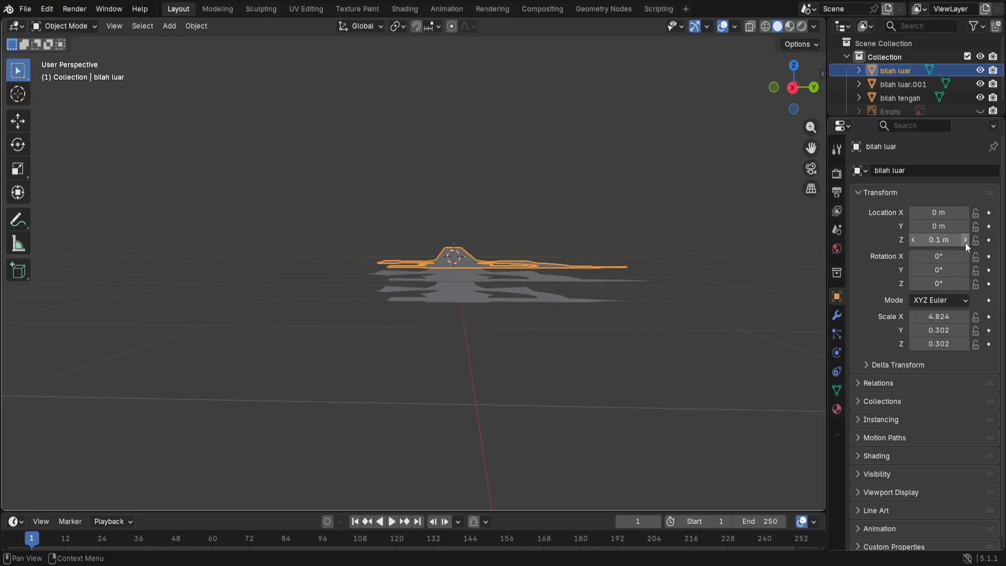
{"action": "left_click", "coordinate": [475, 297]}
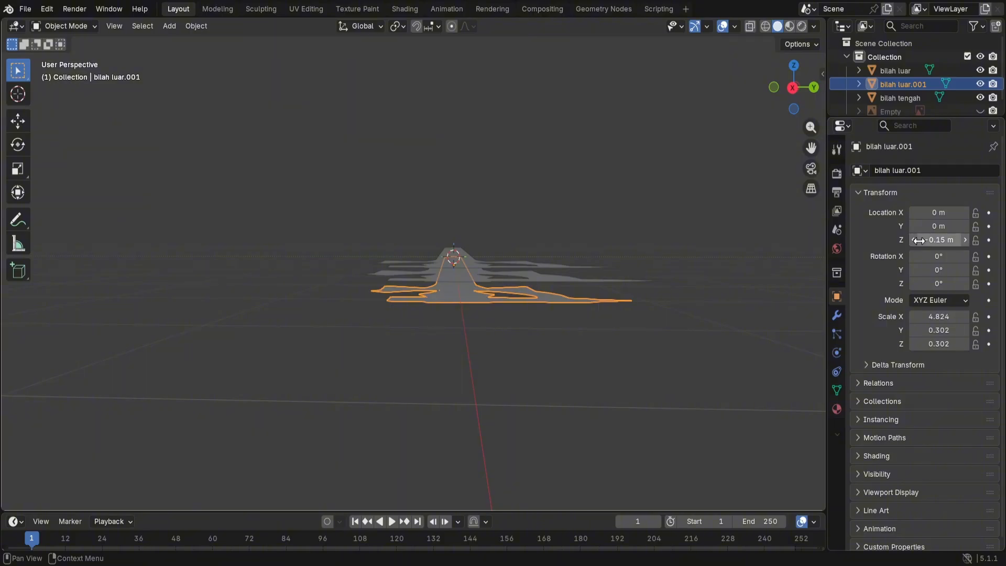
{"action": "left_click", "coordinate": [964, 239]}
{"action": "left_click", "coordinate": [963, 241]}
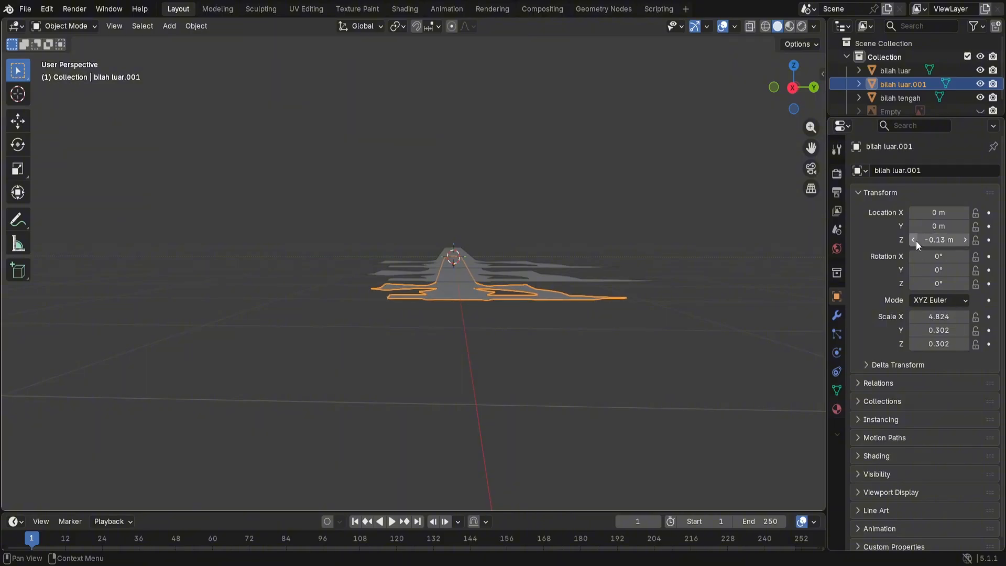
{"action": "left_click", "coordinate": [964, 240]}
{"action": "left_click", "coordinate": [964, 240]}
{"action": "left_click", "coordinate": [964, 240]}
{"action": "left_click", "coordinate": [547, 339]}
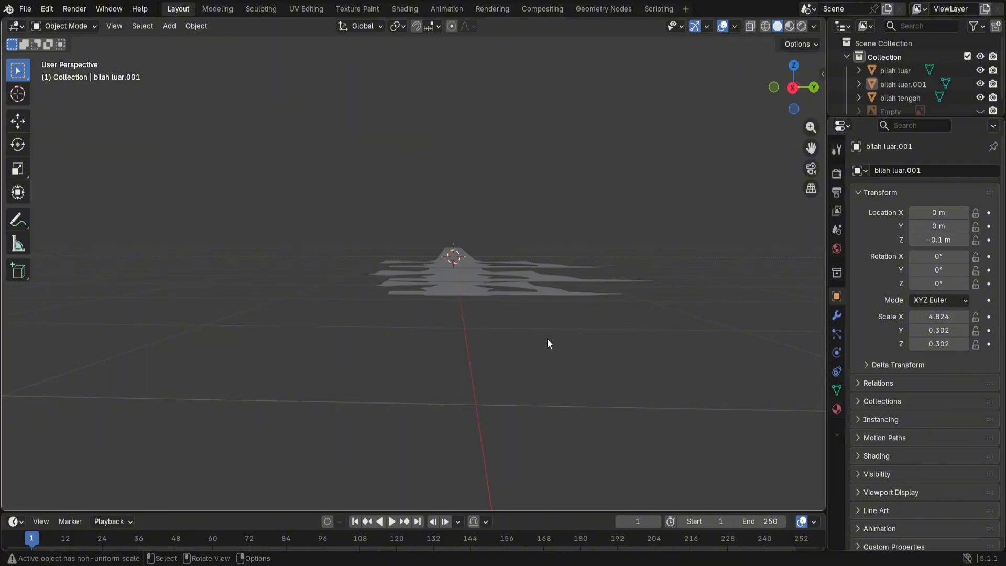
Step: Examine the spacing of the three stacked blade layers, selecting individual layers to tell them apart
{"action": "middle_click_drag", "start_coordinate": [548, 339], "coordinate": [519, 368]}
{"action": "left_click", "coordinate": [518, 368]}
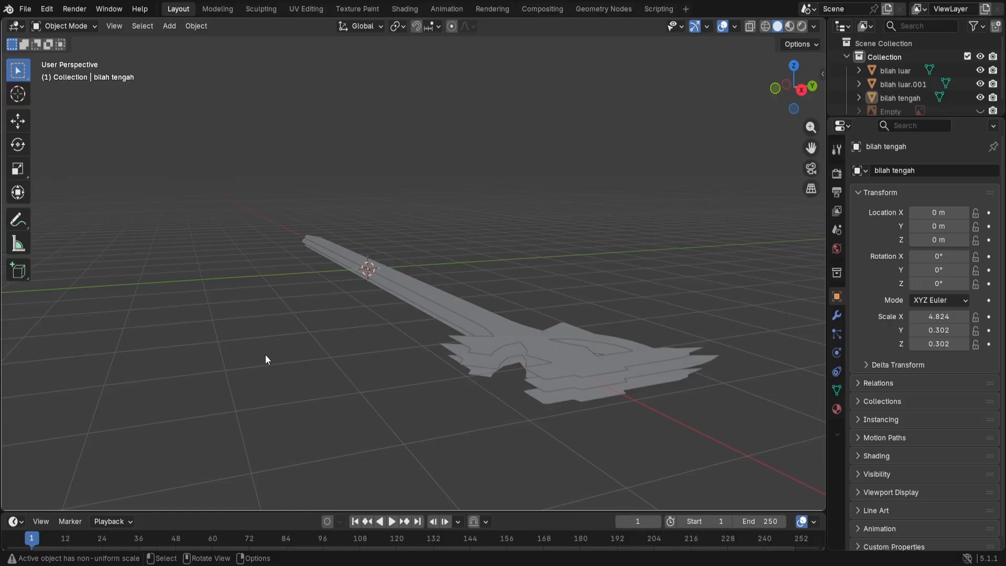
{"action": "middle_click_drag", "start_coordinate": [398, 441], "coordinate": [471, 433]}
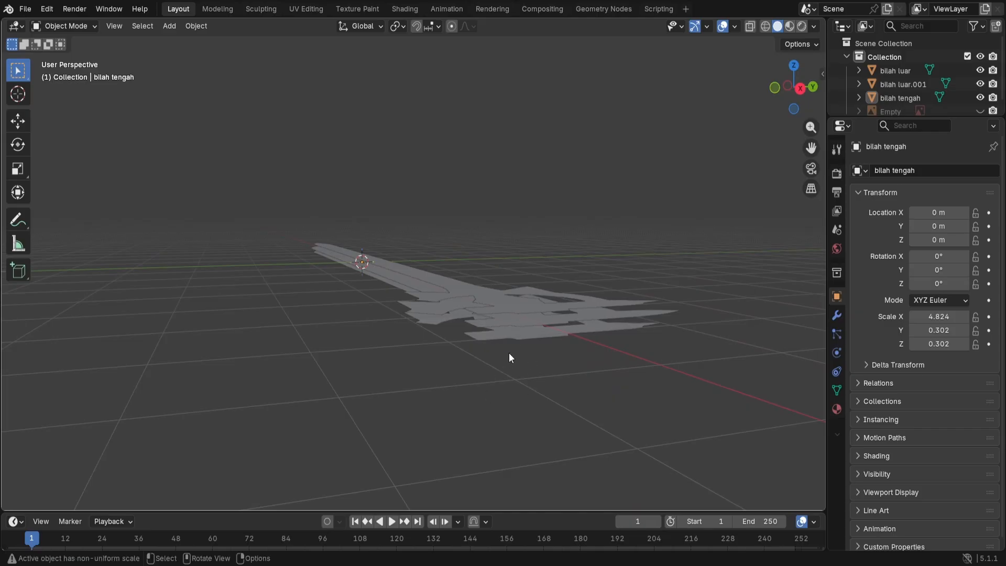
{"action": "left_click", "coordinate": [517, 309]}
{"action": "left_click", "coordinate": [521, 321]}
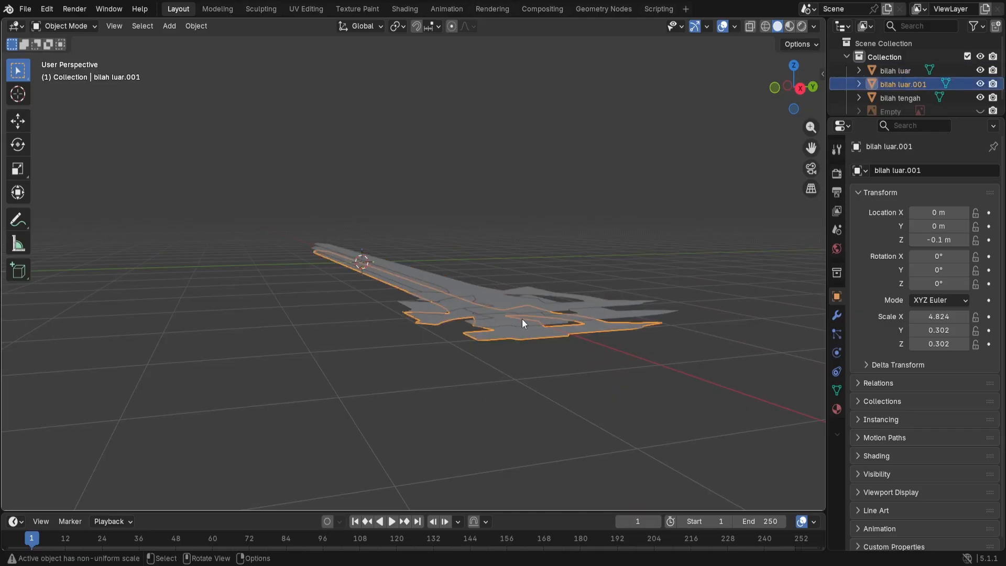
{"action": "left_click", "coordinate": [530, 294]}
{"action": "left_click", "coordinate": [463, 376]}
Step: Join bilah luar, bilah luar.001 and bilah tengah into one object and open its mesh in Edit Mode
{"action": "middle_click_drag", "start_coordinate": [409, 373], "coordinate": [592, 395]}
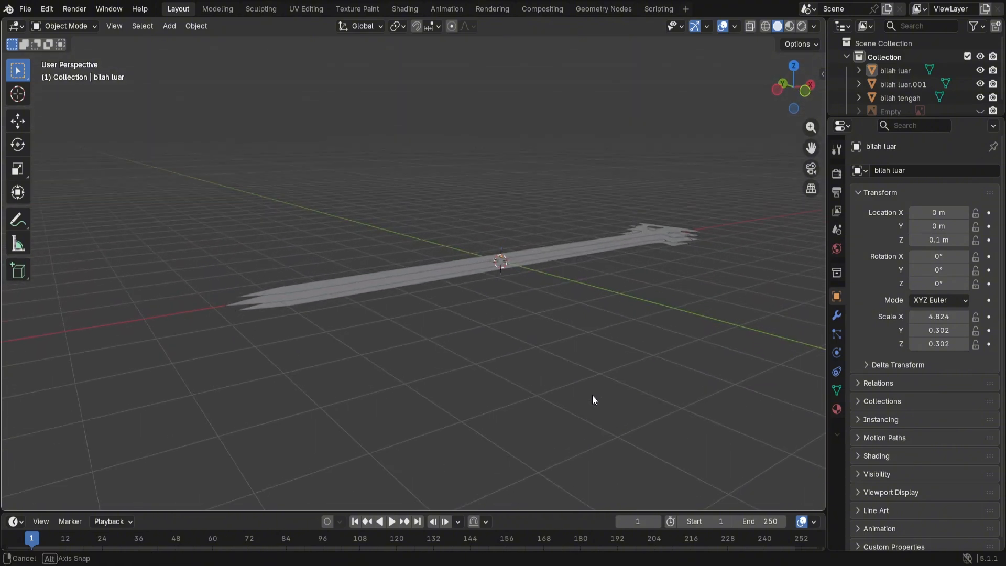
{"action": "left_click_drag", "start_coordinate": [418, 278], "coordinate": [521, 320]}
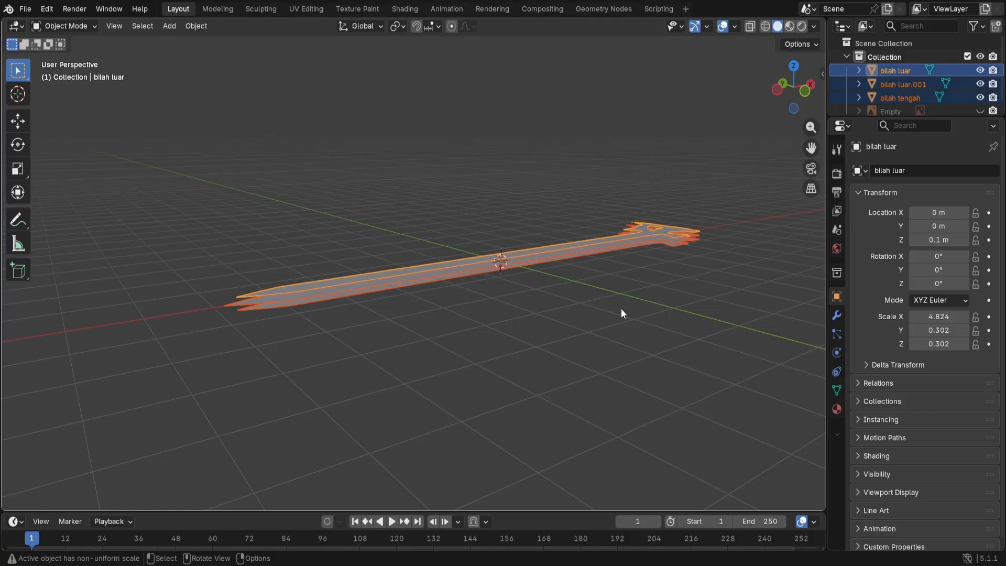
{"action": "key", "text": "ctrl+j"}
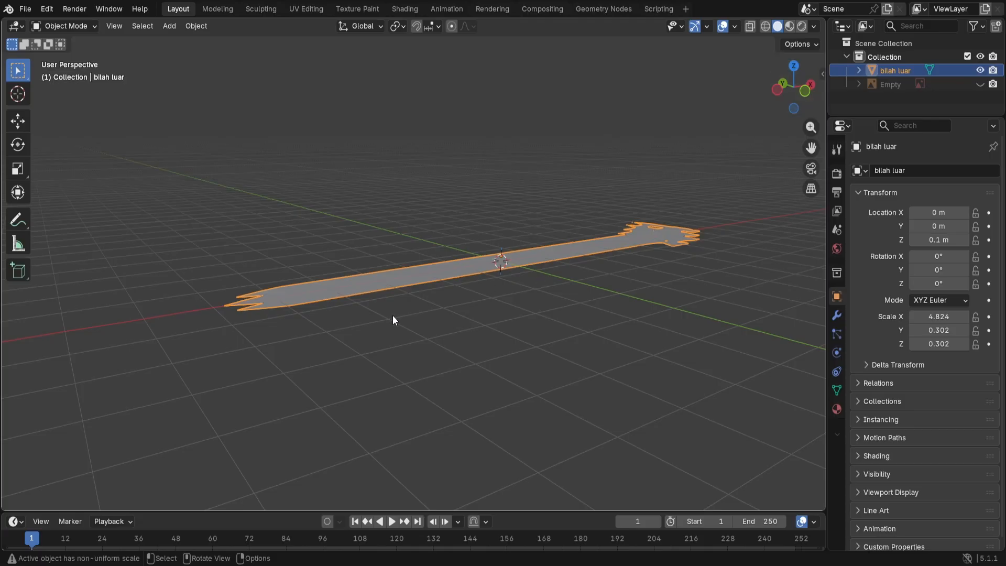
{"action": "middle_click_drag", "start_coordinate": [394, 319], "coordinate": [363, 321]}
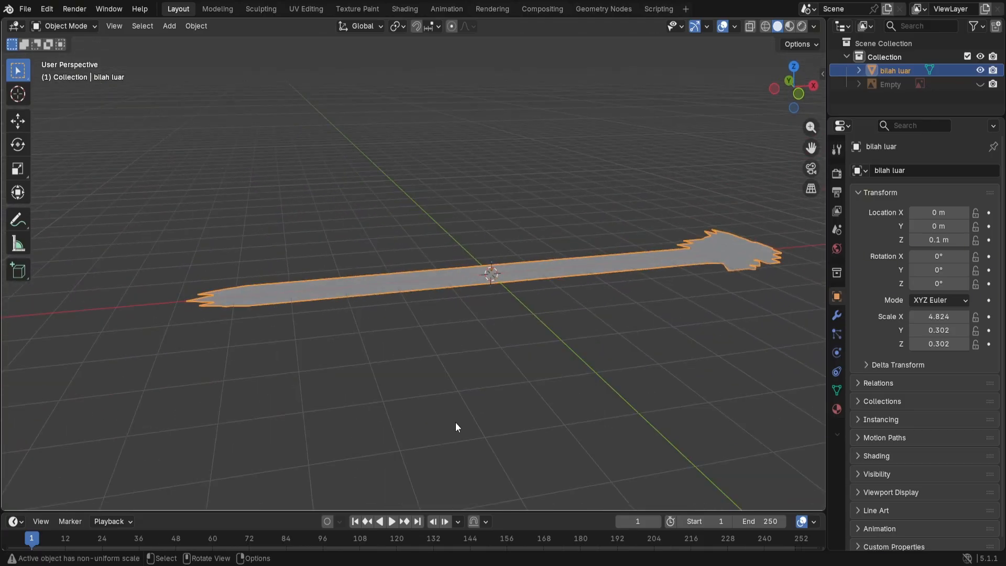
{"action": "key", "text": "Tab"}
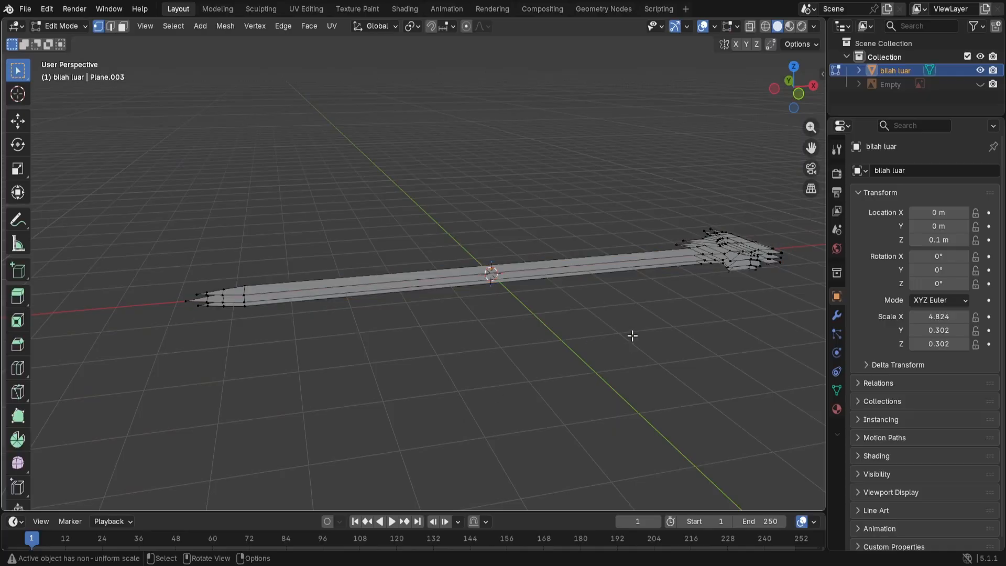
{"action": "middle_click_drag", "start_coordinate": [651, 327], "coordinate": [478, 325]}
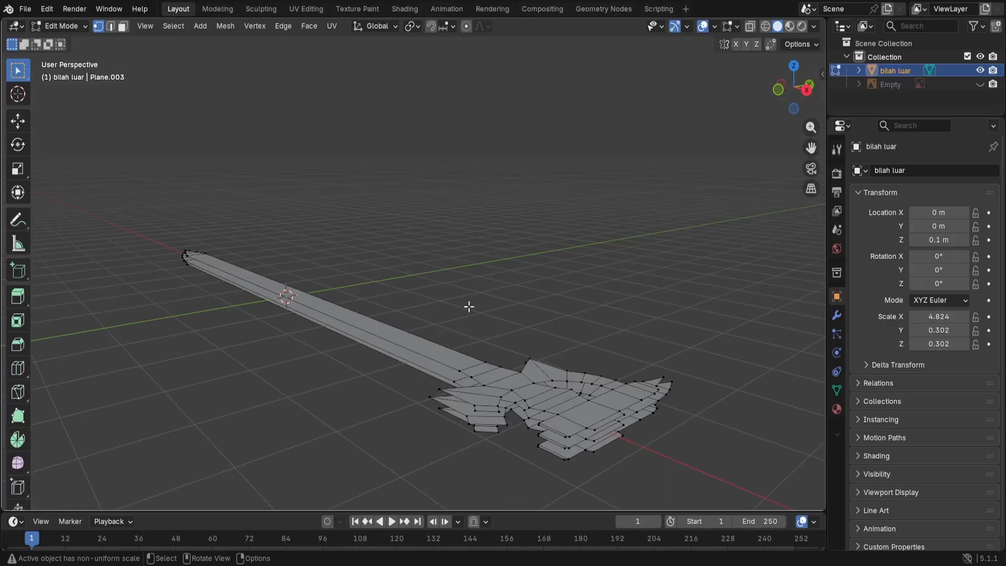
Step: Try selecting single border edge loops of the upper and middle layers around the guard
{"action": "left_click", "coordinate": [283, 26]}
{"action": "middle_click_drag", "start_coordinate": [556, 291], "coordinate": [625, 288]}
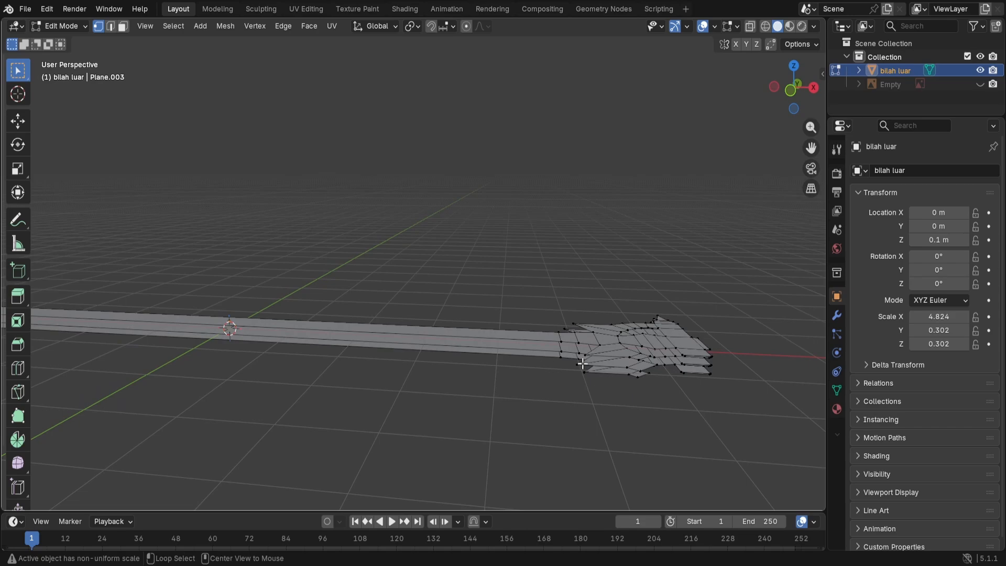
{"action": "middle_click_drag", "start_coordinate": [694, 413], "coordinate": [597, 405]}
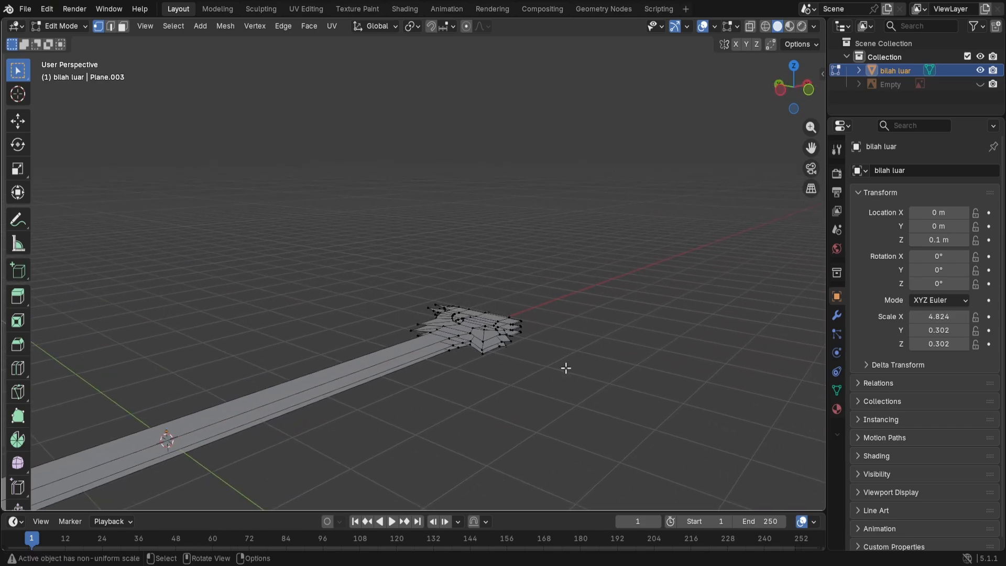
{"action": "scroll", "coordinate": [576, 399], "scroll_direction": "up", "scroll_amount": 4}
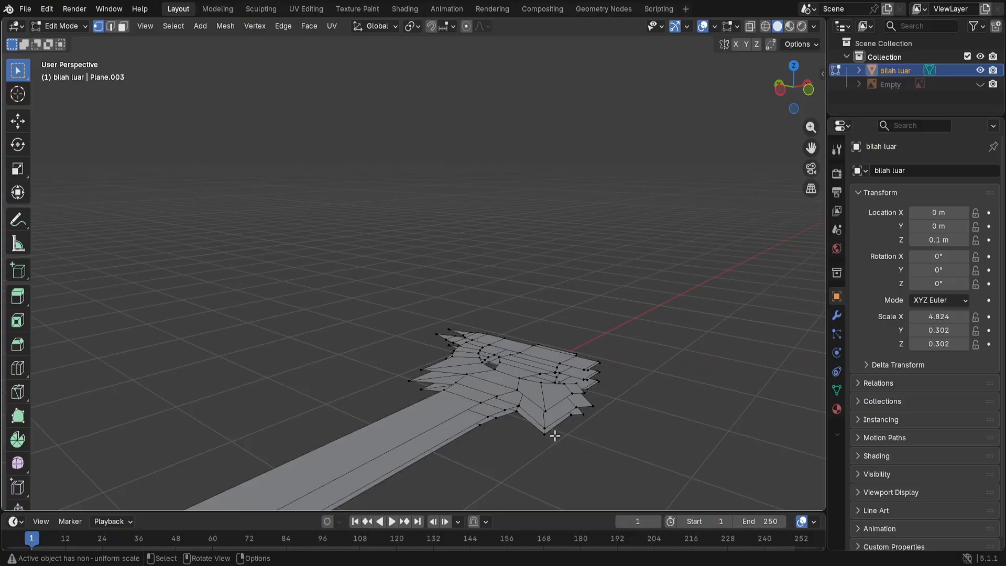
{"action": "left_click", "coordinate": [545, 410], "text": "alt"}
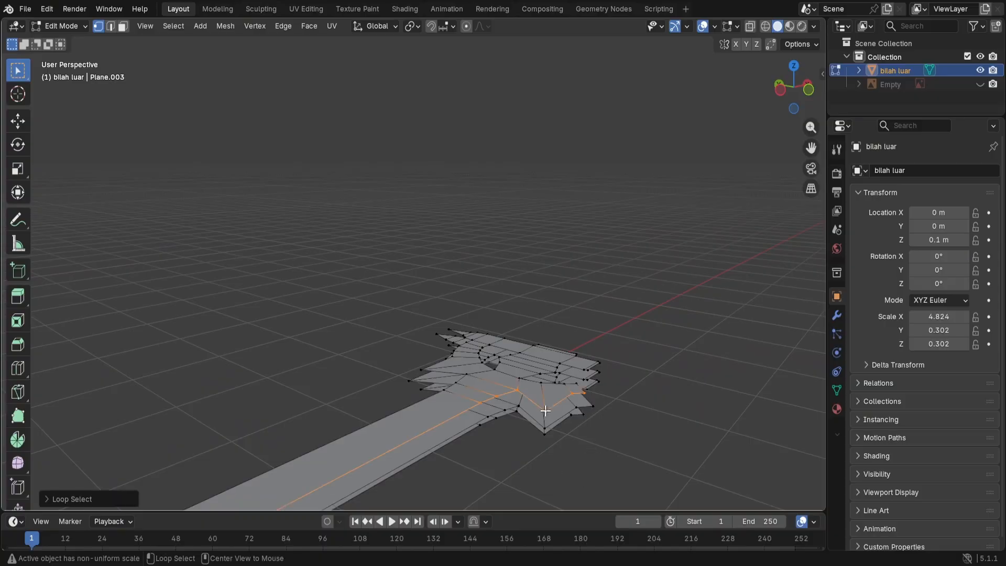
{"action": "left_click", "coordinate": [420, 369], "text": "alt"}
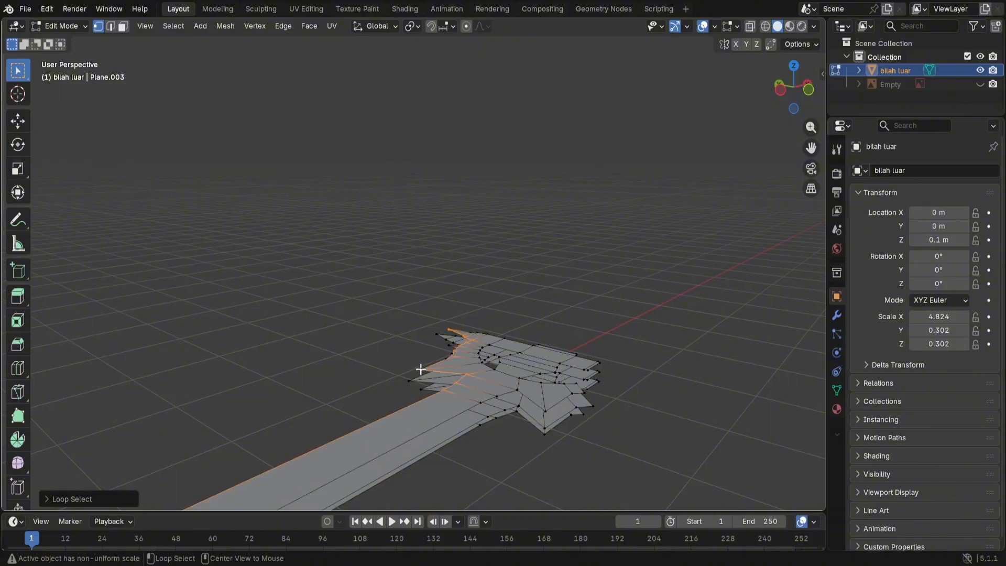
{"action": "left_click", "coordinate": [545, 413], "text": "shift"}
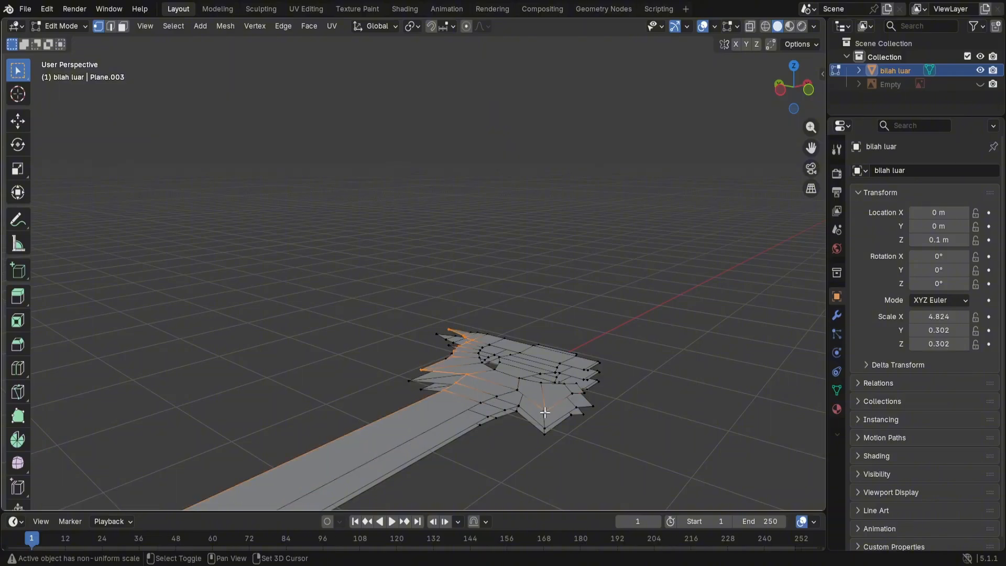
{"action": "left_click", "coordinate": [545, 411], "text": "alt+shift"}
{"action": "left_click", "coordinate": [545, 411], "text": "alt+shift"}
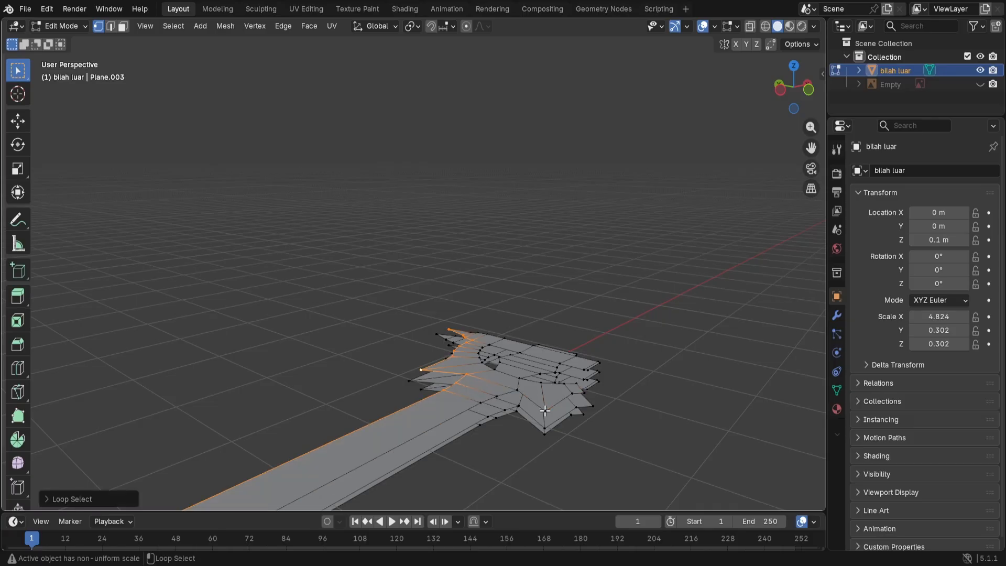
{"action": "left_click", "coordinate": [545, 412], "text": "alt+shift"}
{"action": "left_click", "coordinate": [548, 410]}
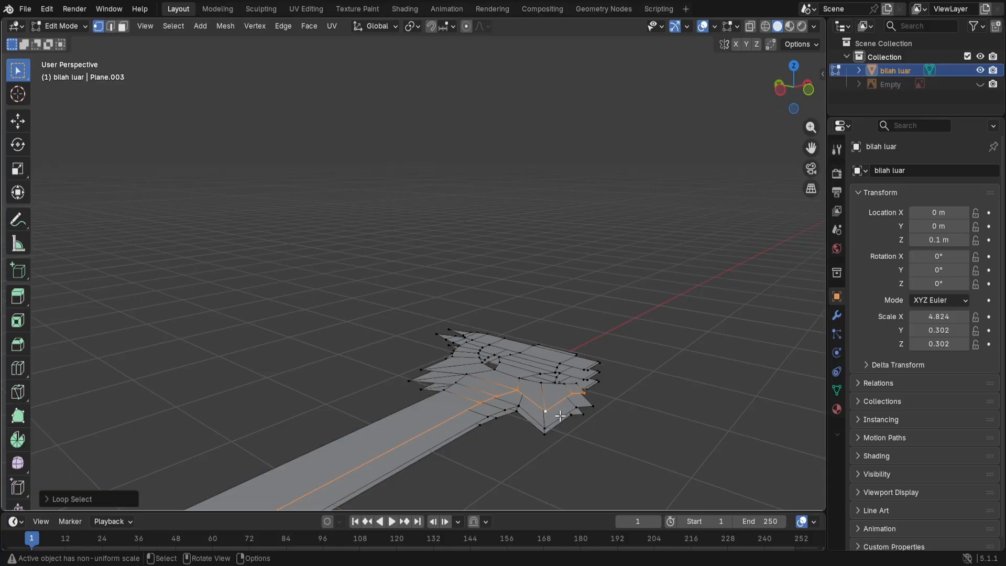
{"action": "middle_click_drag", "start_coordinate": [631, 433], "coordinate": [628, 400]}
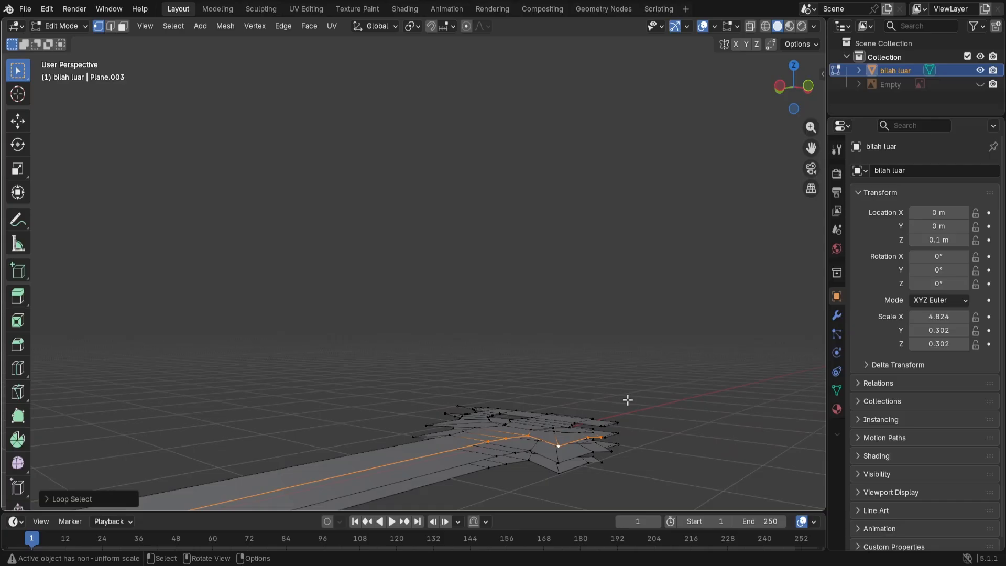
{"action": "left_click", "coordinate": [558, 462], "text": "alt"}
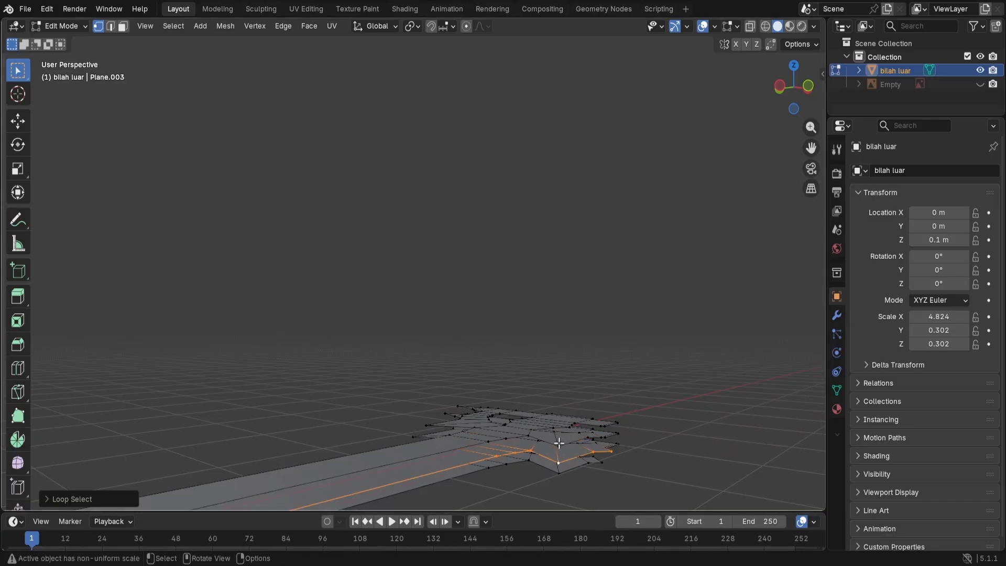
{"action": "left_click", "coordinate": [558, 445]}
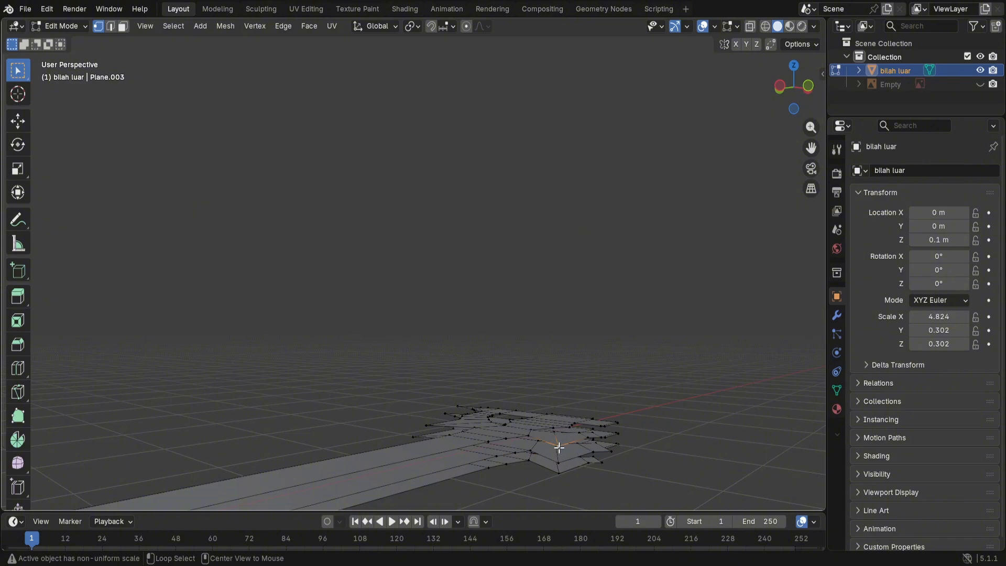
Step: Select the matching border edge loops of the upper and middle layers on one side and join them with Bridge Edge Loops
{"action": "left_click", "coordinate": [596, 451], "text": "alt"}
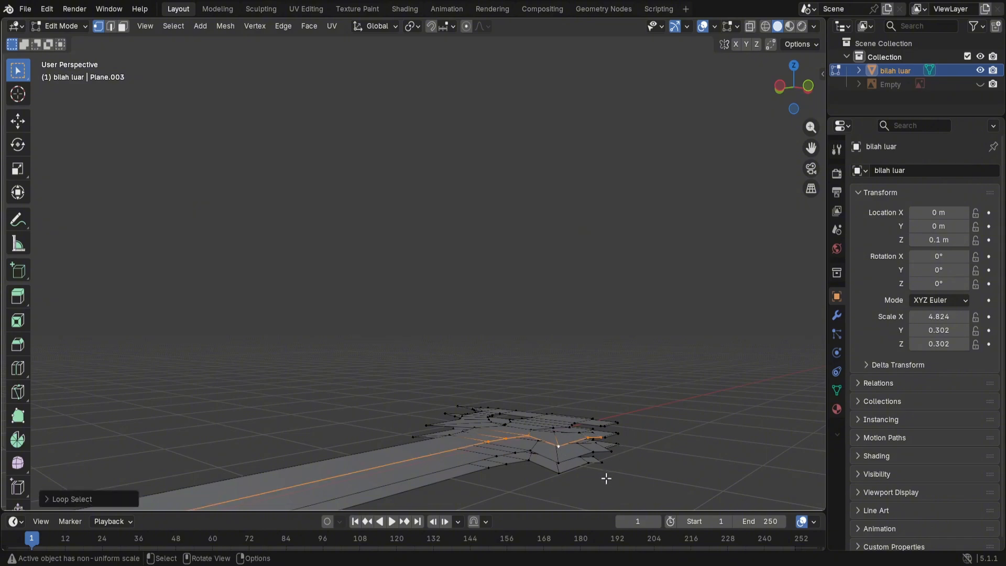
{"action": "left_click", "coordinate": [557, 462], "text": "alt+shift"}
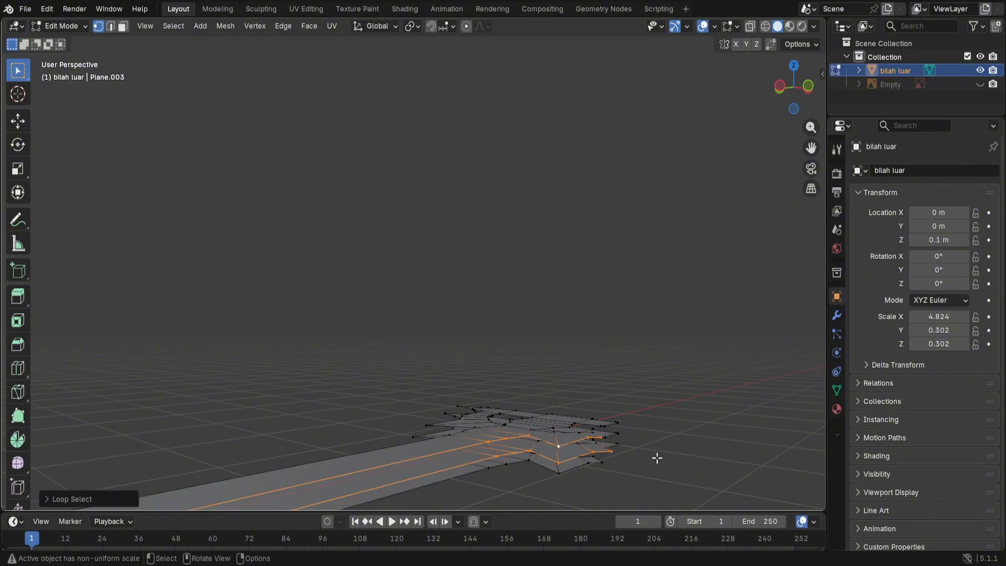
{"action": "mouse_move", "coordinate": [661, 447]}
{"action": "middle_mouse_down"}
{"action": "mouse_move", "coordinate": [602, 433]}
{"action": "mouse_move", "coordinate": [515, 436]}
{"action": "mouse_move", "coordinate": [631, 473]}
{"action": "mouse_move", "coordinate": [651, 442]}
{"action": "mouse_move", "coordinate": [597, 462]}
{"action": "mouse_move", "coordinate": [674, 451]}
{"action": "middle_mouse_up"}
{"action": "middle_click_drag", "start_coordinate": [308, 448], "coordinate": [504, 338], "text": "ctrl"}
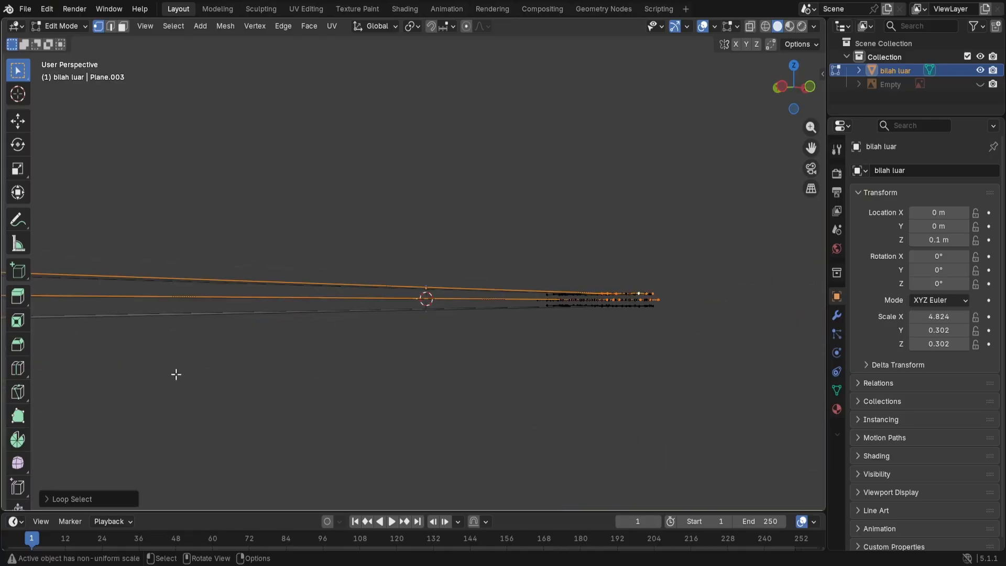
{"action": "middle_click_drag", "start_coordinate": [176, 373], "coordinate": [634, 362]}
{"action": "left_click", "coordinate": [283, 27]}
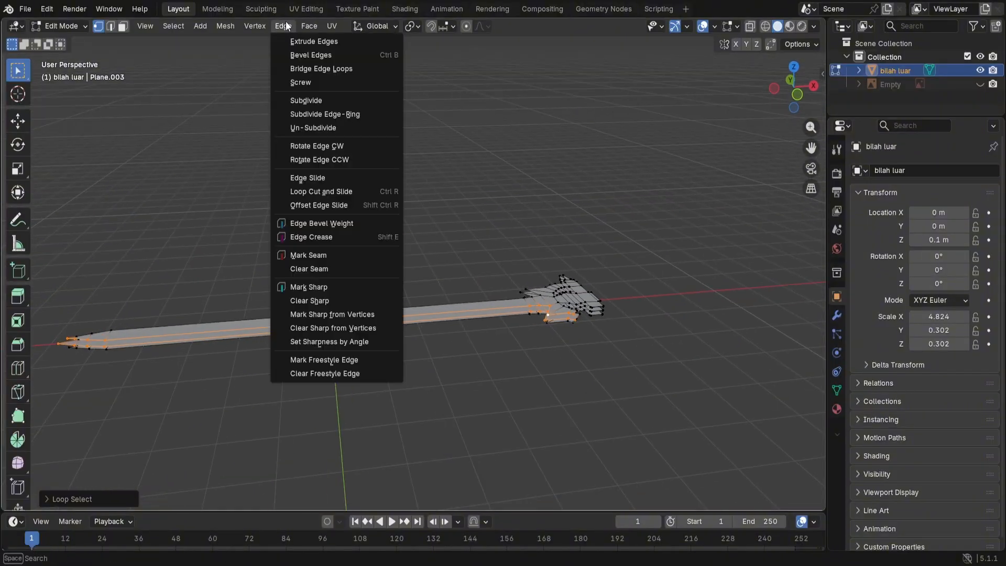
{"action": "left_click", "coordinate": [309, 70]}
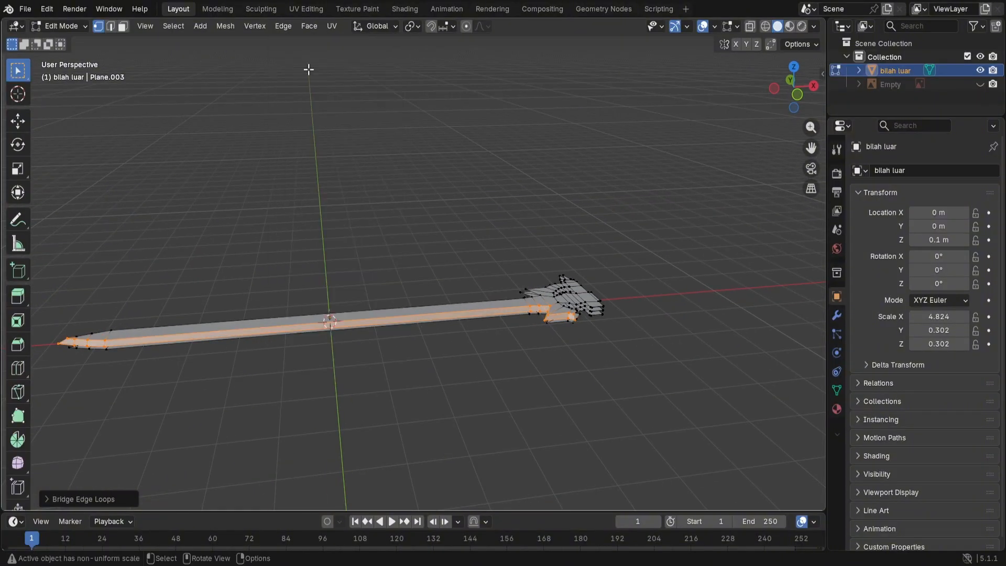
{"action": "left_click", "coordinate": [643, 360]}
Step: Select the border edge loops of the upper and middle layers on the opposite side of the guard and blade
{"action": "scroll", "coordinate": [631, 358], "scroll_direction": "up", "scroll_amount": 5}
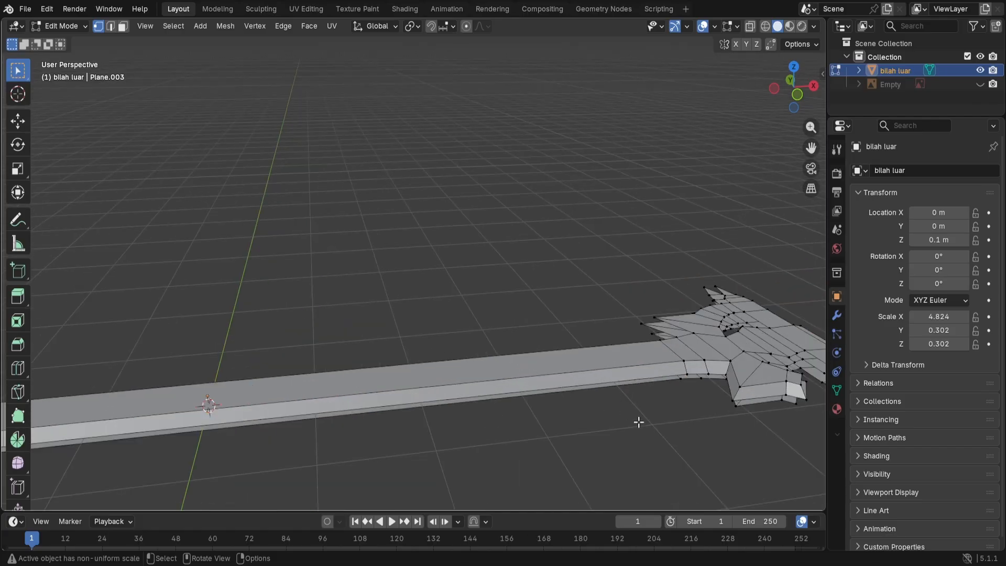
{"action": "middle_click_drag", "start_coordinate": [725, 410], "coordinate": [608, 404]}
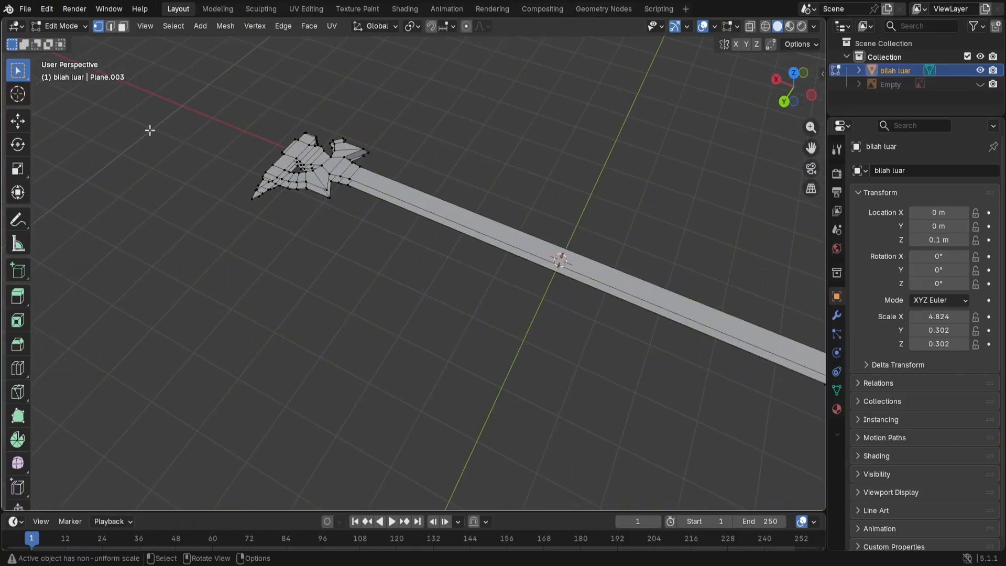
{"action": "scroll", "coordinate": [223, 165], "scroll_direction": "up", "scroll_amount": 6}
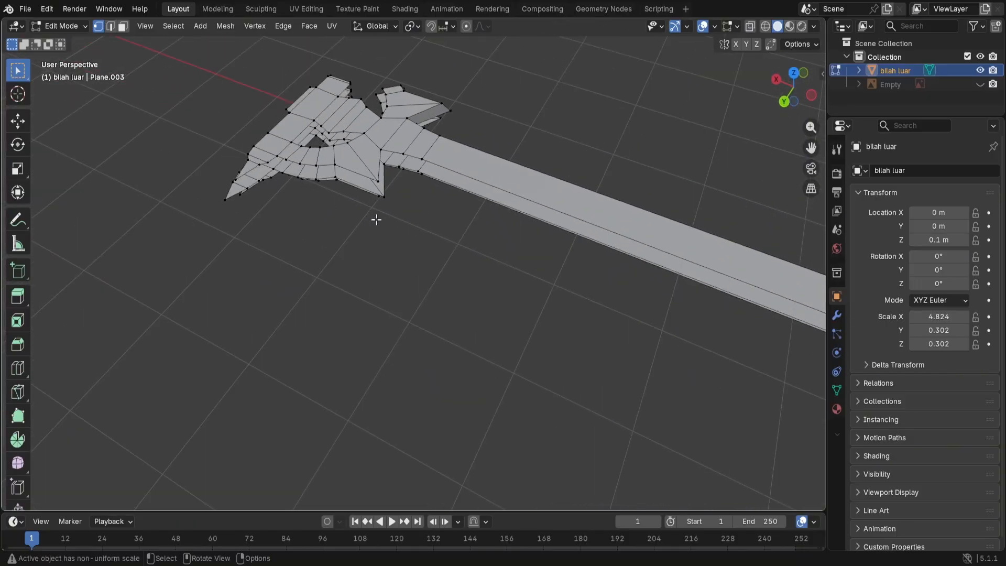
{"action": "middle_click_drag", "start_coordinate": [280, 198], "coordinate": [235, 162]}
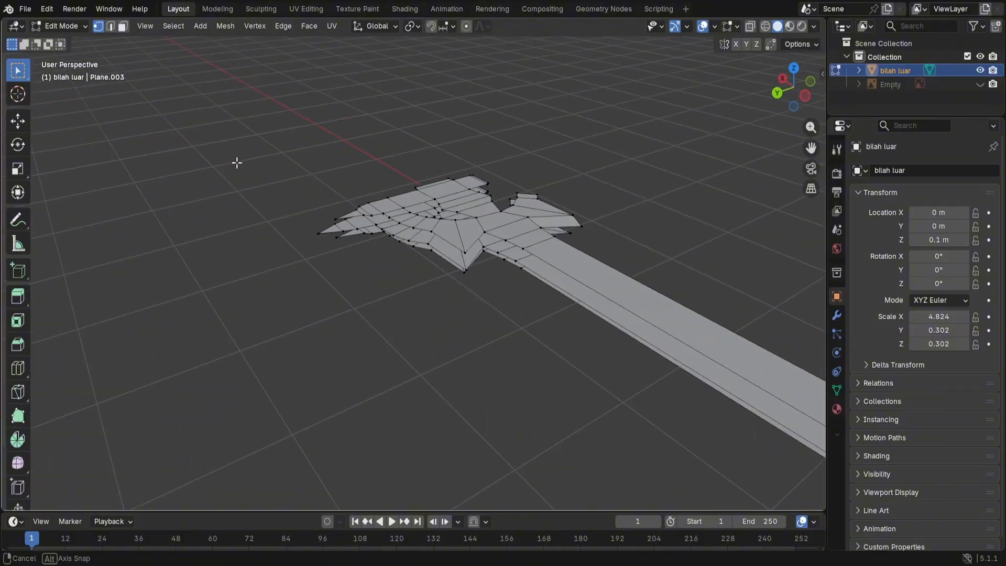
{"action": "scroll", "coordinate": [374, 253], "scroll_direction": "up", "scroll_amount": 3}
{"action": "scroll", "coordinate": [395, 251], "scroll_direction": "up", "scroll_amount": 1}
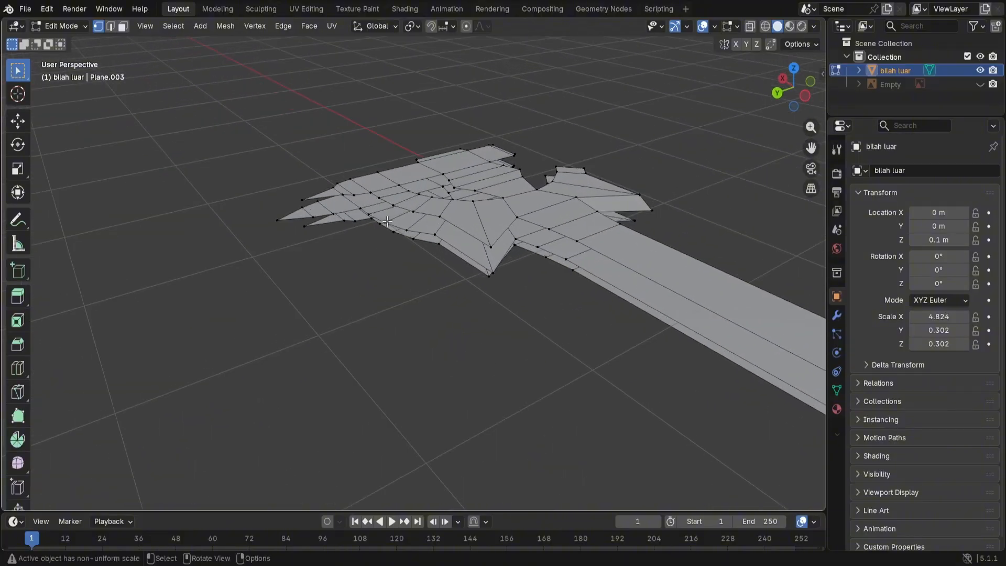
{"action": "left_click", "coordinate": [490, 246], "text": "alt"}
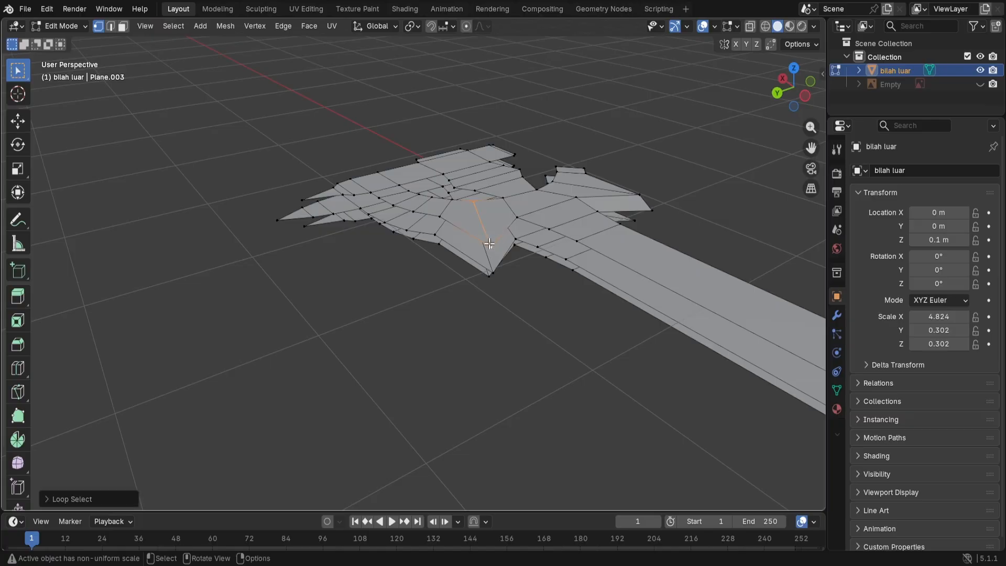
{"action": "left_click", "coordinate": [492, 247], "text": "alt"}
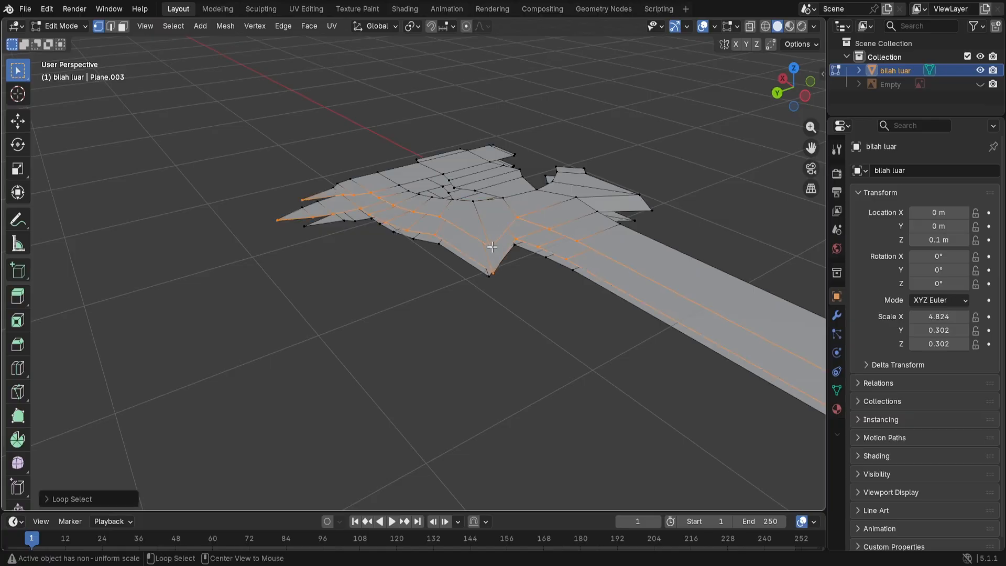
{"action": "left_click", "coordinate": [491, 246], "text": "alt"}
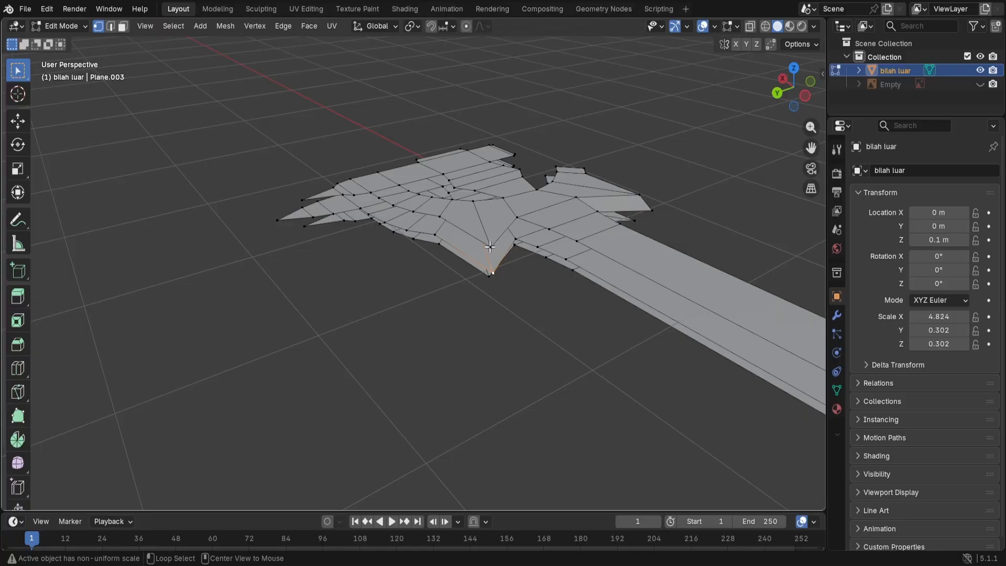
{"action": "left_click", "coordinate": [489, 247], "text": "alt"}
{"action": "left_click", "coordinate": [492, 249], "text": "alt"}
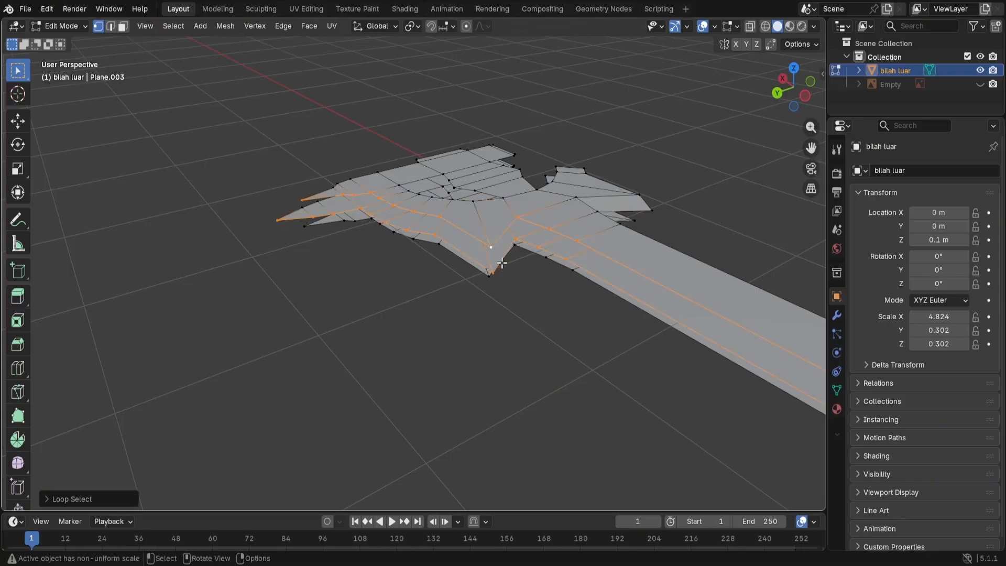
Step: Try Bridge Edge Loops on the selected borders and clear the selection
{"action": "scroll", "coordinate": [573, 316], "scroll_direction": "down", "scroll_amount": 2}
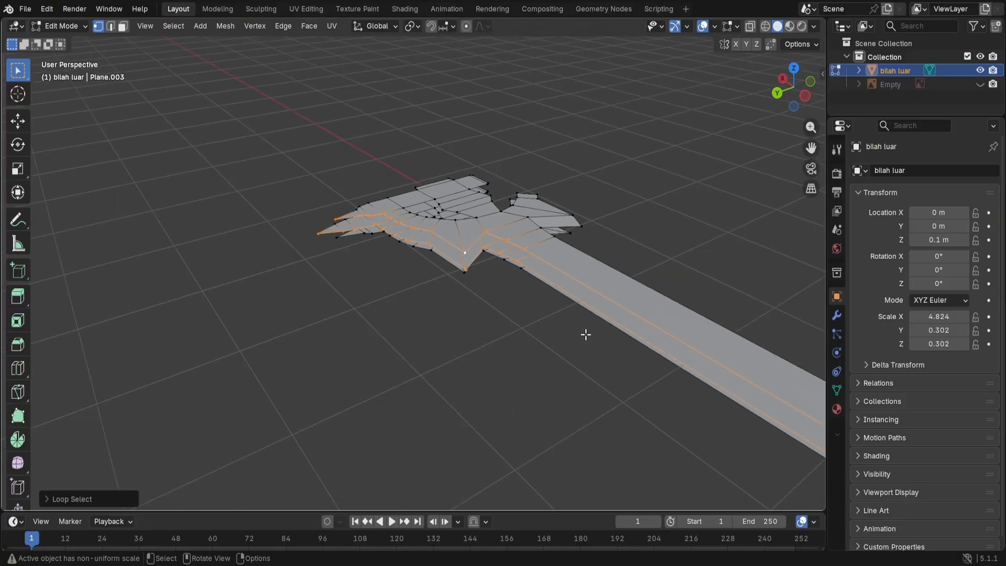
{"action": "middle_click_drag", "start_coordinate": [601, 374], "coordinate": [577, 352]}
{"action": "scroll", "coordinate": [578, 354], "scroll_direction": "down", "scroll_amount": 4}
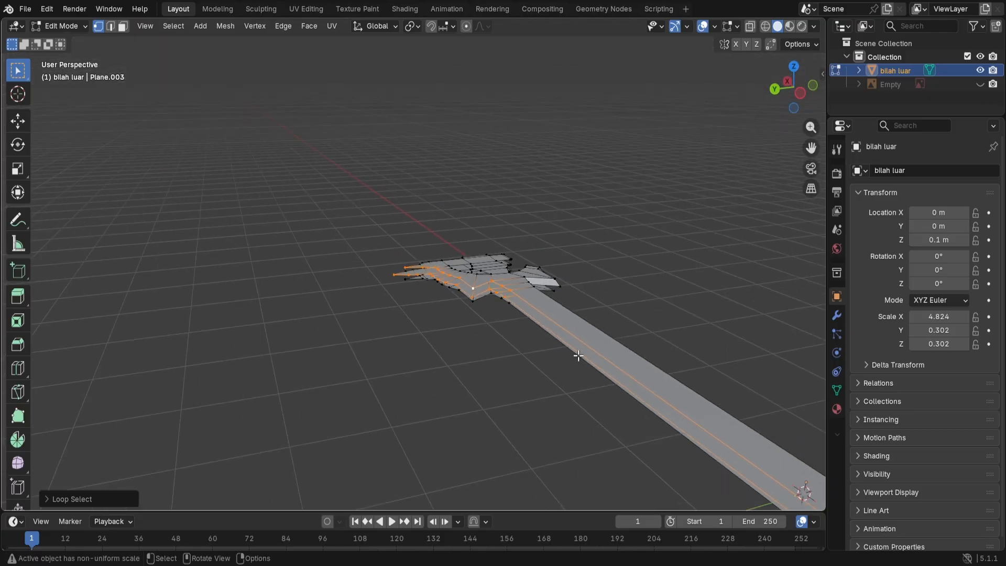
{"action": "middle_click_drag", "start_coordinate": [756, 443], "coordinate": [436, 352]}
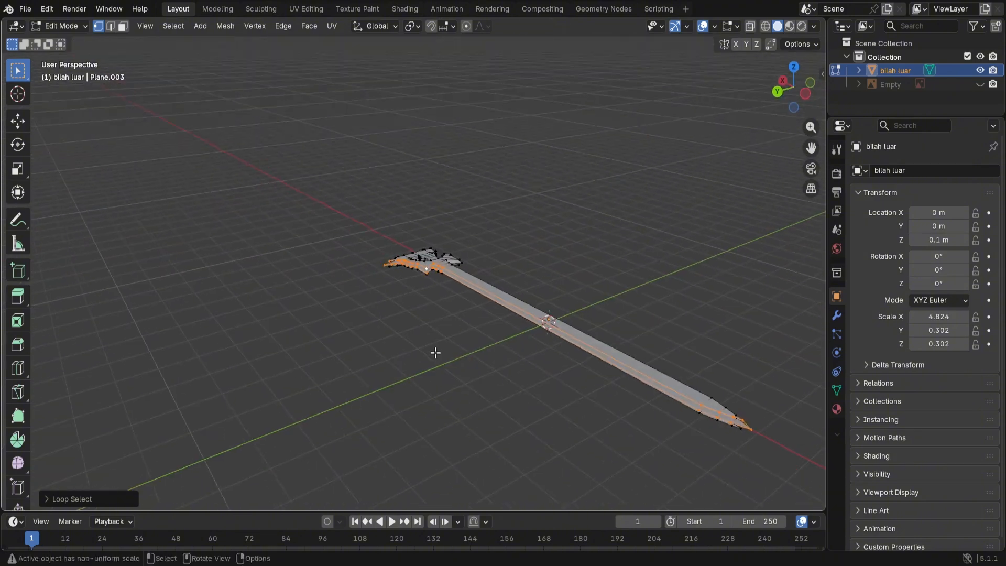
{"action": "scroll", "coordinate": [435, 305], "scroll_direction": "up", "scroll_amount": 4}
{"action": "left_click", "coordinate": [283, 25]}
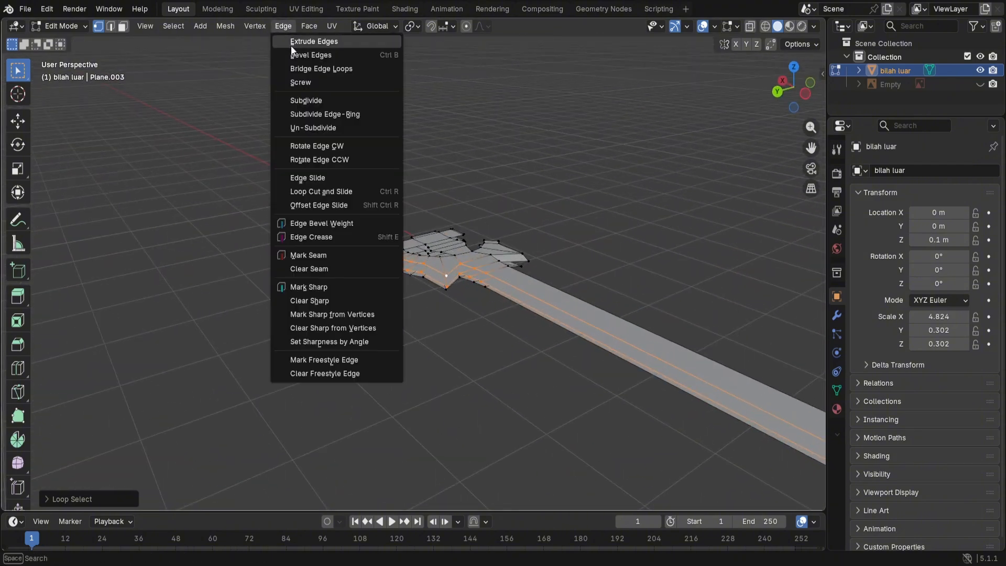
{"action": "left_click", "coordinate": [294, 67]}
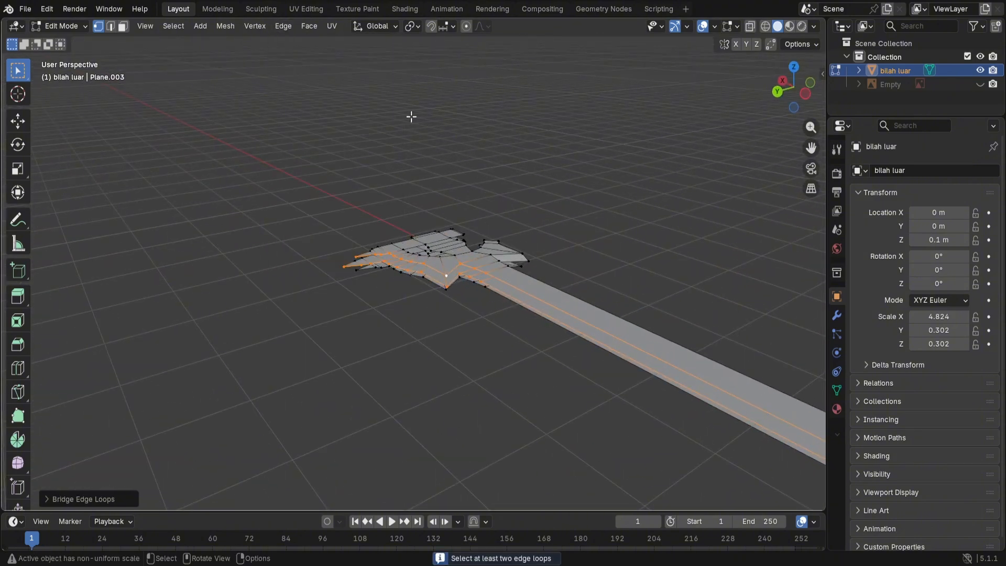
{"action": "left_click", "coordinate": [604, 160]}
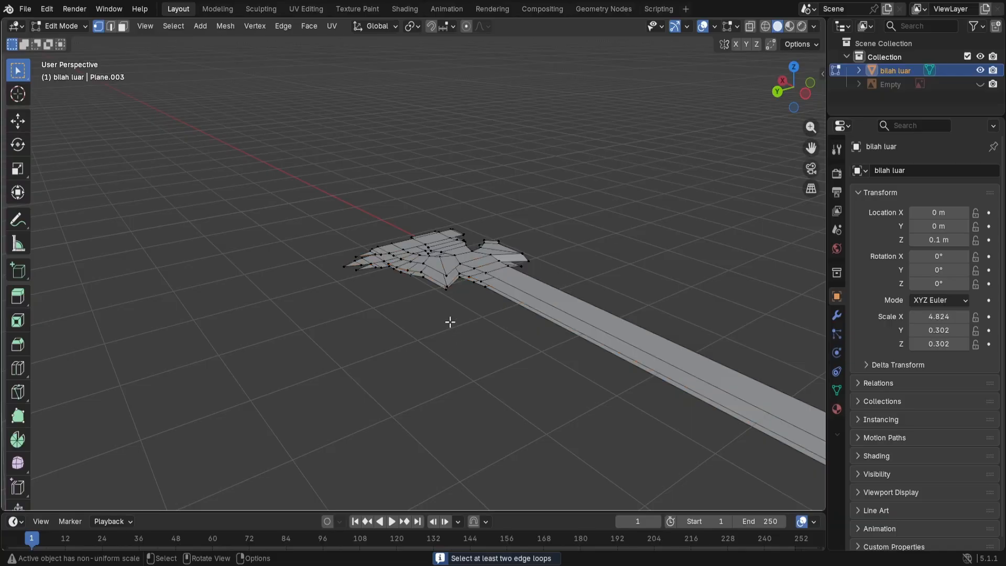
Step: Reselect the border edge loops on that side and deselect the shared vertex at the blade tip
{"action": "scroll", "coordinate": [450, 314], "scroll_direction": "up", "scroll_amount": 2}
{"action": "middle_click_drag", "start_coordinate": [341, 341], "coordinate": [419, 358]}
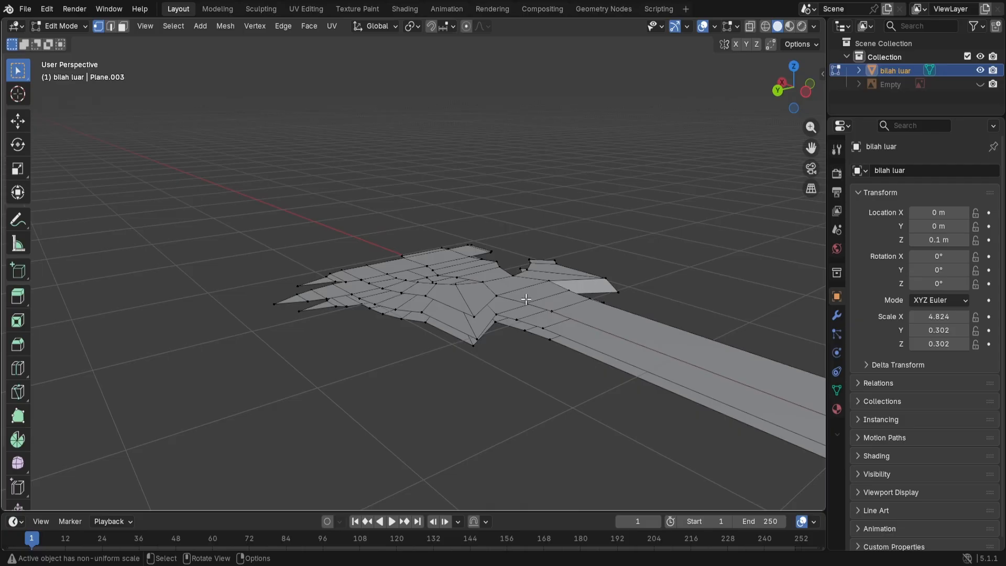
{"action": "left_click", "coordinate": [497, 295], "text": "alt"}
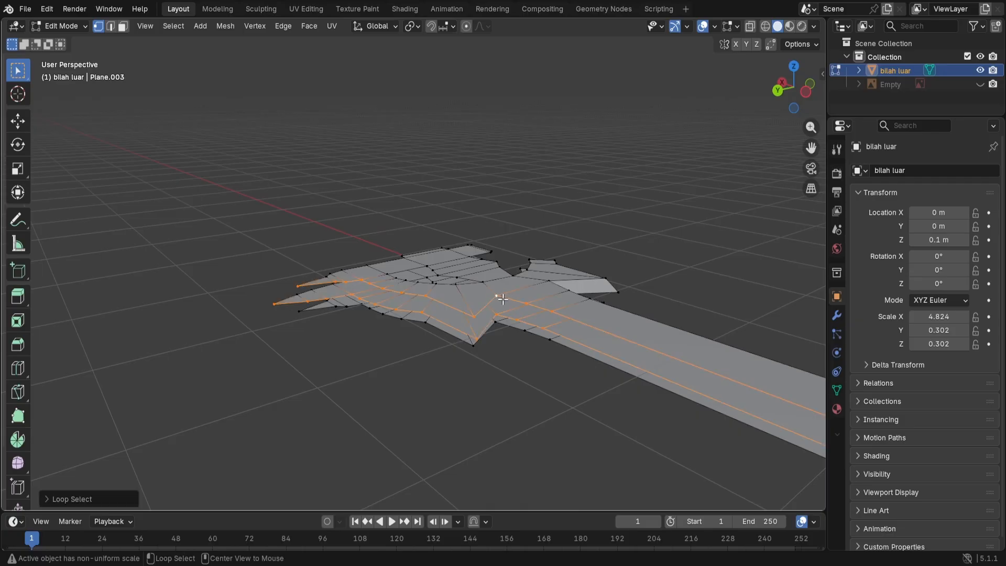
{"action": "scroll", "coordinate": [545, 400], "scroll_direction": "down", "scroll_amount": 3}
{"action": "middle_click_drag", "start_coordinate": [545, 399], "coordinate": [665, 400]}
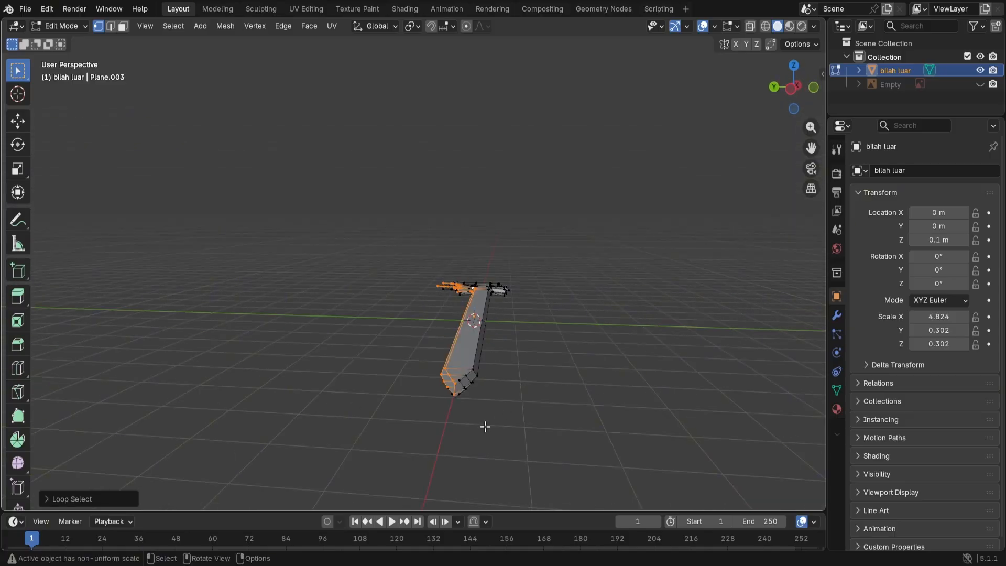
{"action": "scroll", "coordinate": [485, 426], "scroll_direction": "up", "scroll_amount": 4}
{"action": "middle_click_drag", "start_coordinate": [594, 461], "coordinate": [435, 388]}
{"action": "scroll", "coordinate": [371, 369], "scroll_direction": "up", "scroll_amount": 3}
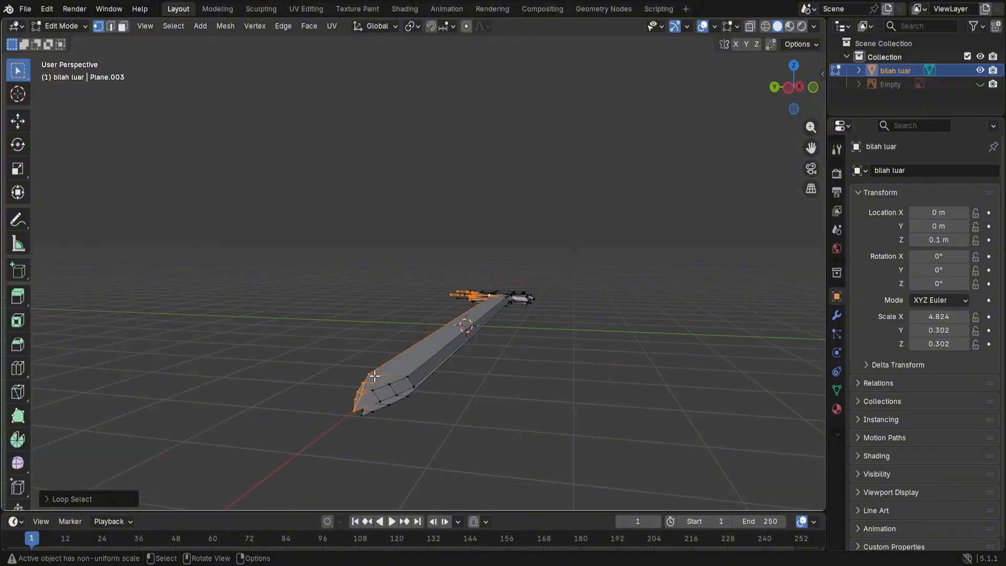
{"action": "middle_click_drag", "start_coordinate": [380, 406], "coordinate": [411, 429]}
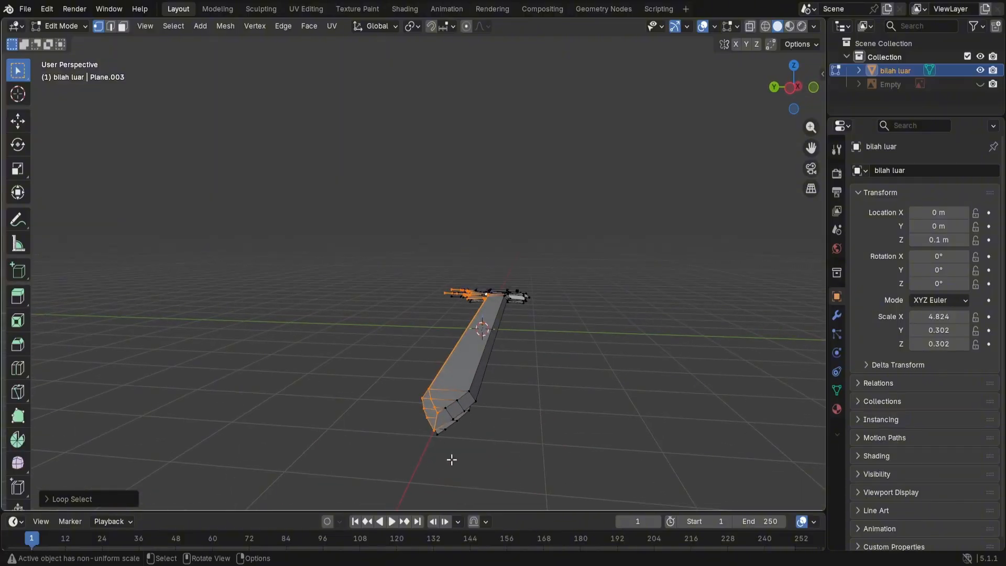
{"action": "left_click", "coordinate": [432, 430], "text": "shift"}
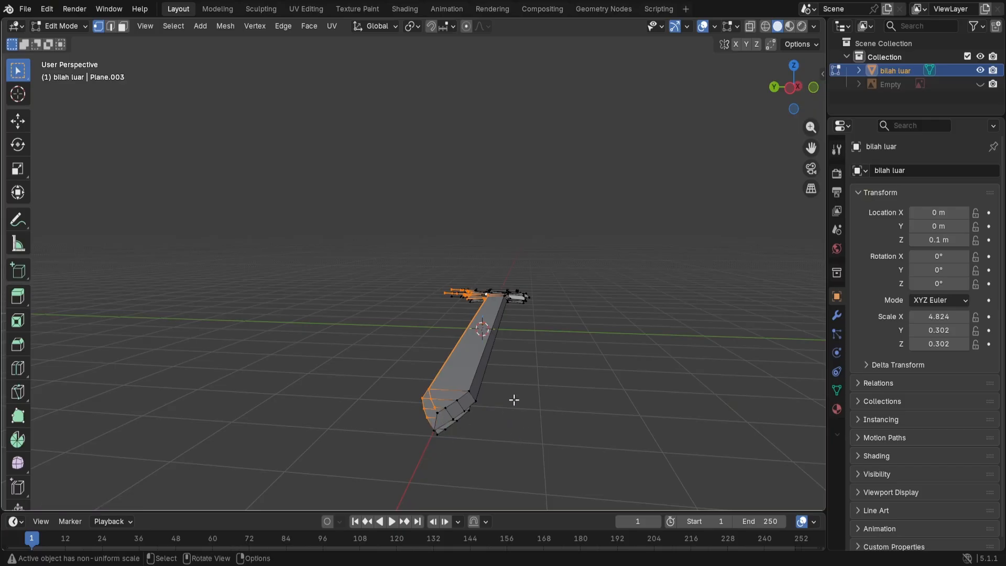
Step: Join the selected upper and middle borders with Bridge Edge Loops and clear the selection
{"action": "left_click", "coordinate": [283, 26]}
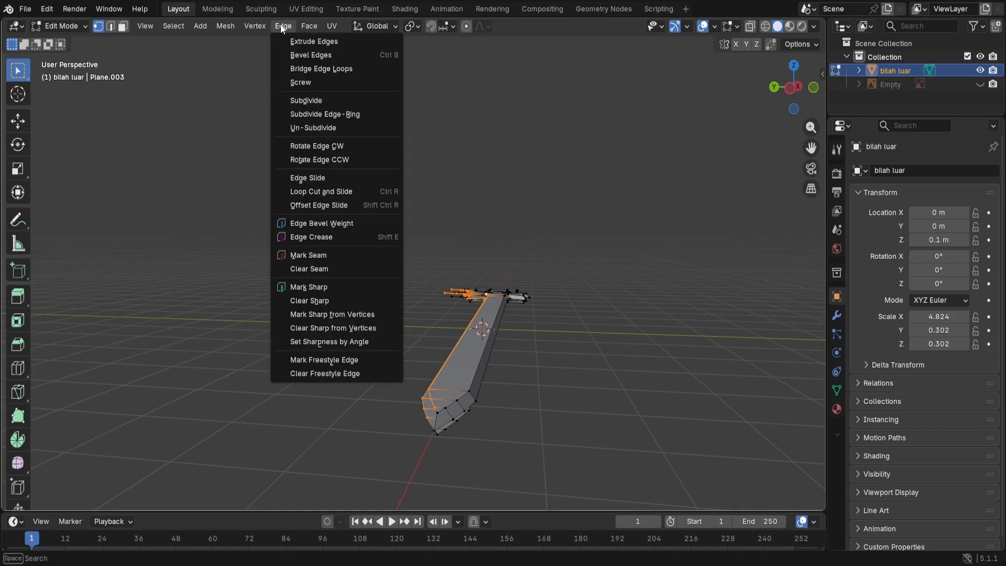
{"action": "left_click", "coordinate": [317, 70]}
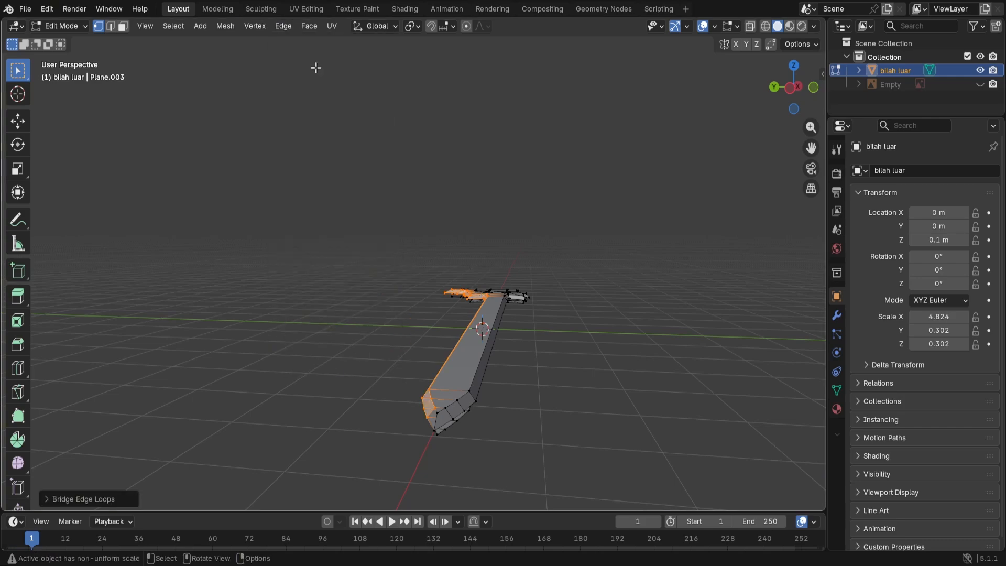
{"action": "left_click", "coordinate": [556, 364]}
Step: Examine the newly bridged side faces along the guard and blade
{"action": "middle_click_drag", "start_coordinate": [561, 440], "coordinate": [651, 464]}
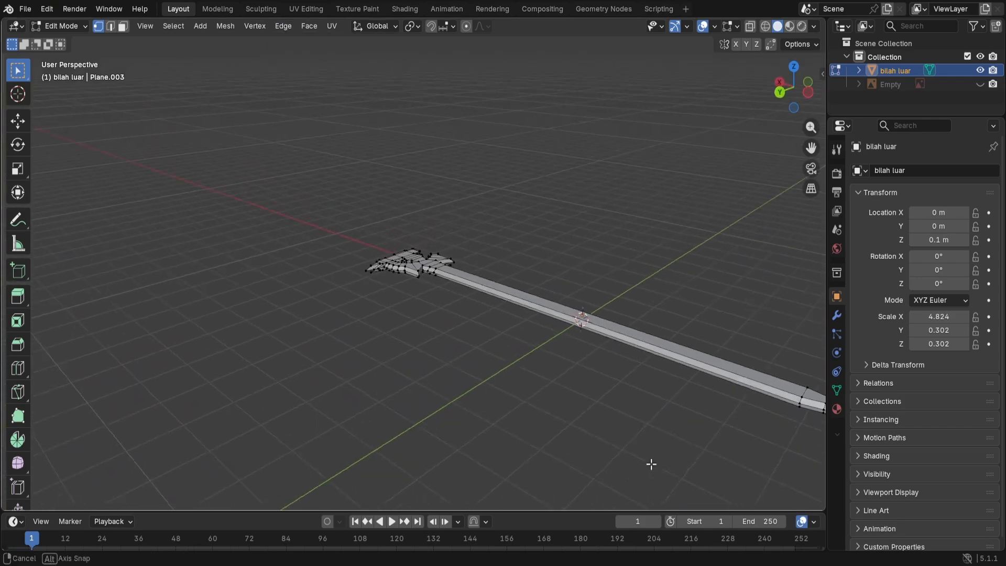
{"action": "scroll", "coordinate": [448, 322], "scroll_direction": "up", "scroll_amount": 9}
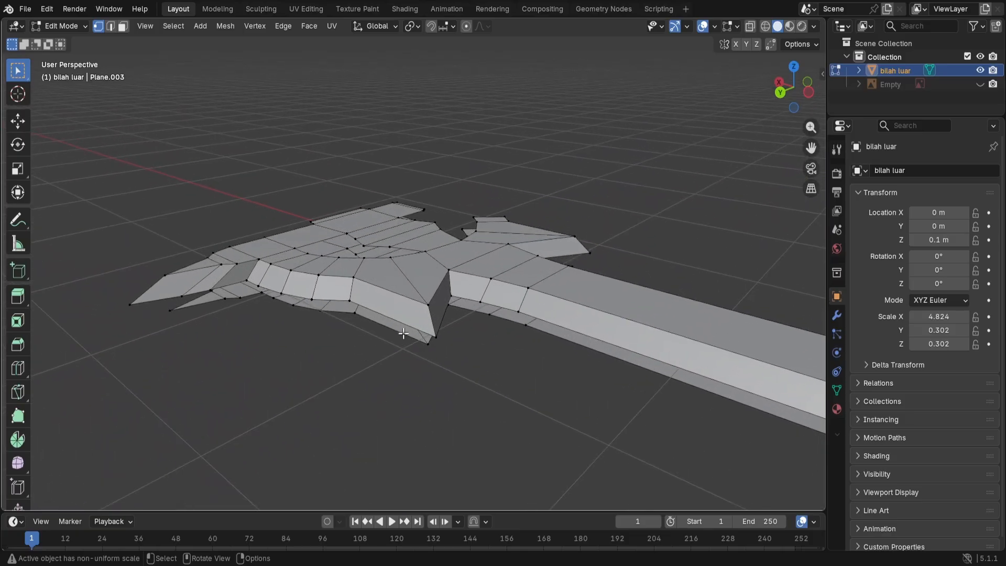
{"action": "mouse_move", "coordinate": [227, 342]}
{"action": "middle_mouse_down"}
{"action": "mouse_move", "coordinate": [258, 357]}
{"action": "mouse_move", "coordinate": [215, 350]}
{"action": "mouse_move", "coordinate": [231, 349]}
{"action": "middle_mouse_up"}
{"action": "scroll", "coordinate": [566, 418], "scroll_direction": "down", "scroll_amount": 8}
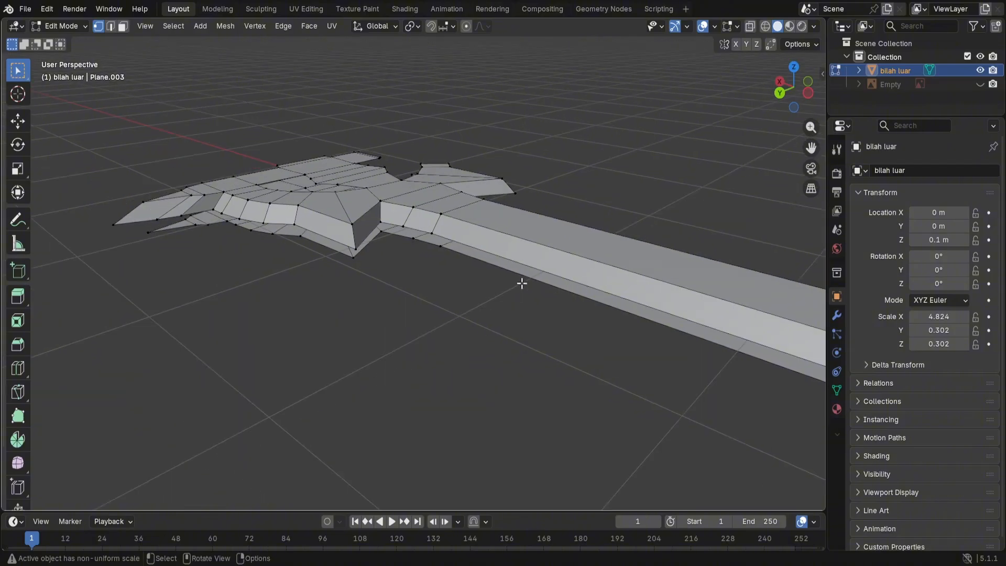
{"action": "scroll", "coordinate": [639, 354], "scroll_direction": "down", "scroll_amount": 3}
{"action": "middle_click_drag", "start_coordinate": [655, 359], "coordinate": [592, 339]}
{"action": "middle_click_drag", "start_coordinate": [611, 438], "coordinate": [575, 428]}
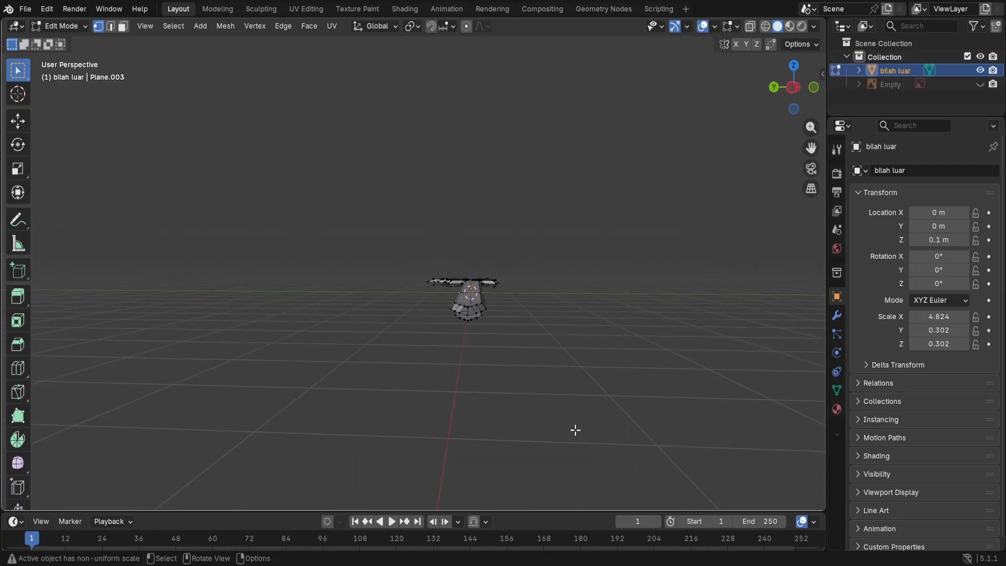
Step: Select the four vertices around the open gap at the blade tip
{"action": "middle_click_drag", "start_coordinate": [503, 337], "coordinate": [627, 451]}
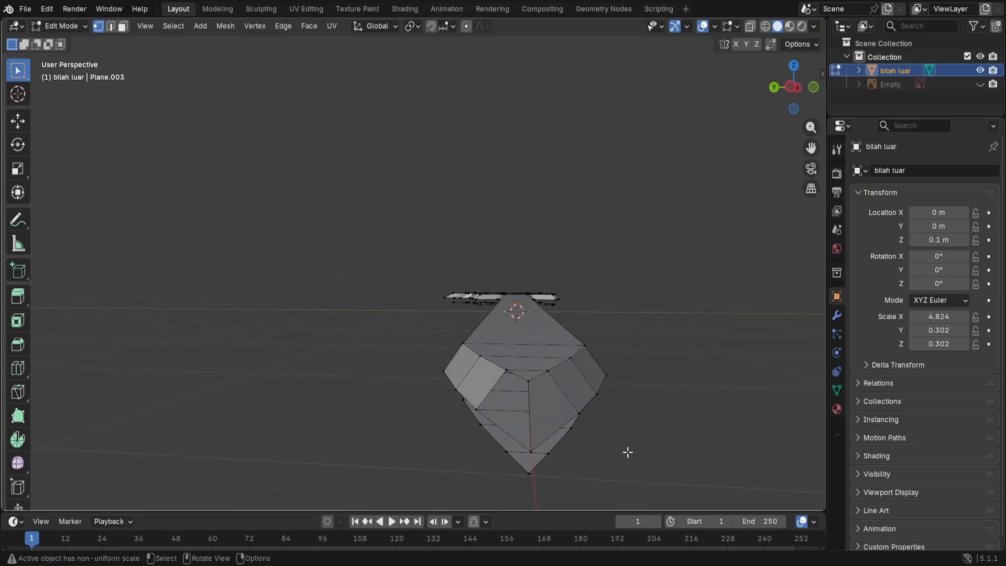
{"action": "left_click", "coordinate": [510, 373]}
{"action": "left_click", "coordinate": [527, 381], "text": "shift"}
{"action": "left_click", "coordinate": [534, 451], "text": "shift"}
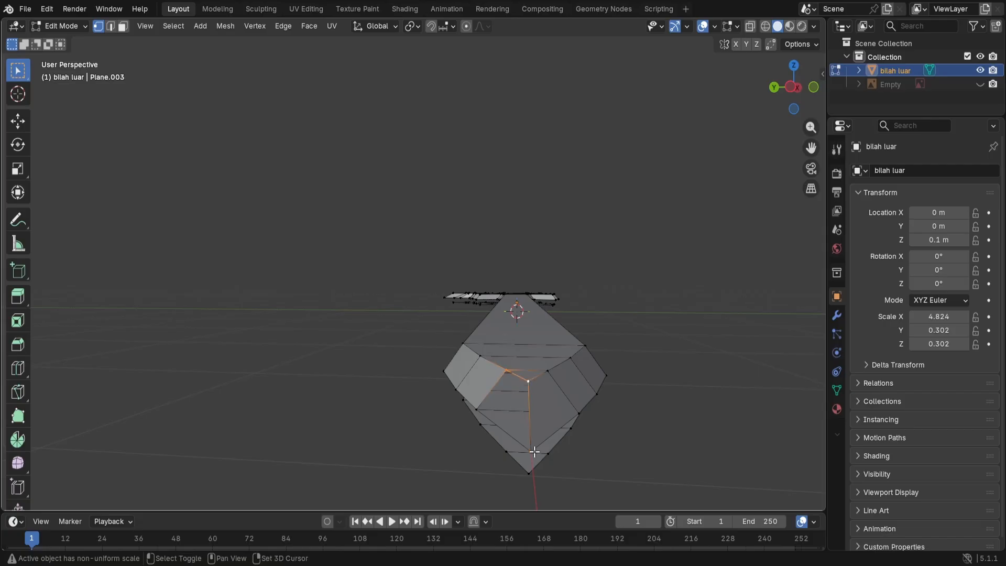
{"action": "left_click", "coordinate": [476, 409], "text": "shift"}
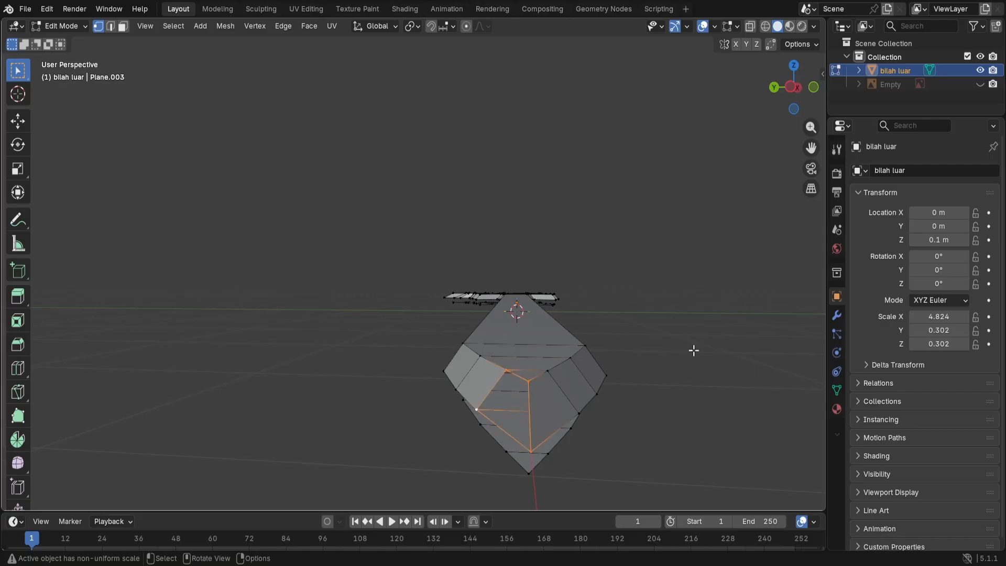
Step: Inspect the underside and side edges of the blade and guard from several angles
{"action": "middle_click_drag", "start_coordinate": [696, 348], "coordinate": [684, 383]}
{"action": "scroll", "coordinate": [684, 383], "scroll_direction": "down", "scroll_amount": 3}
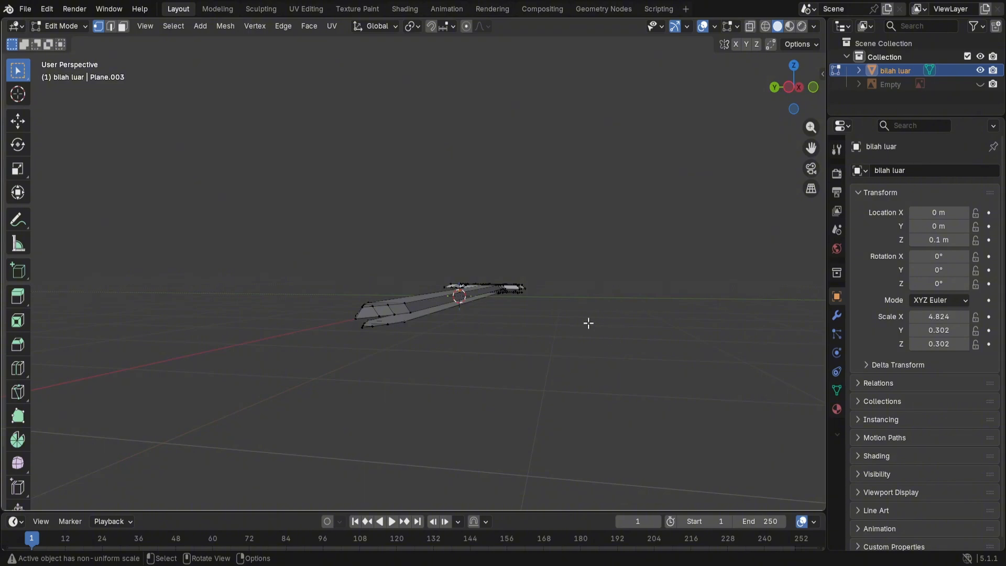
{"action": "middle_click_drag", "start_coordinate": [588, 323], "coordinate": [566, 300]}
{"action": "middle_click_drag", "start_coordinate": [566, 263], "coordinate": [610, 330]}
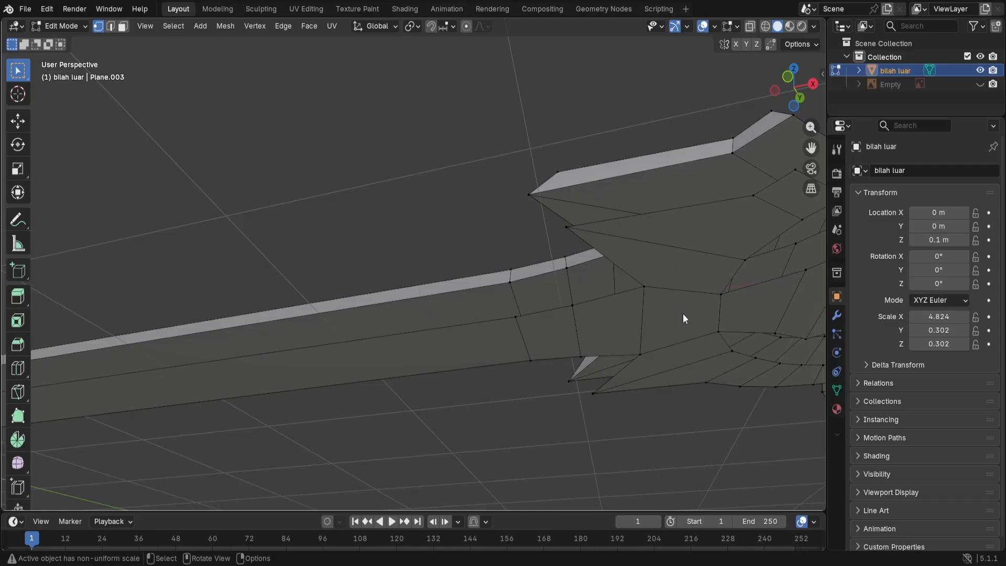
{"action": "middle_click_drag", "start_coordinate": [598, 112], "coordinate": [634, 232]}
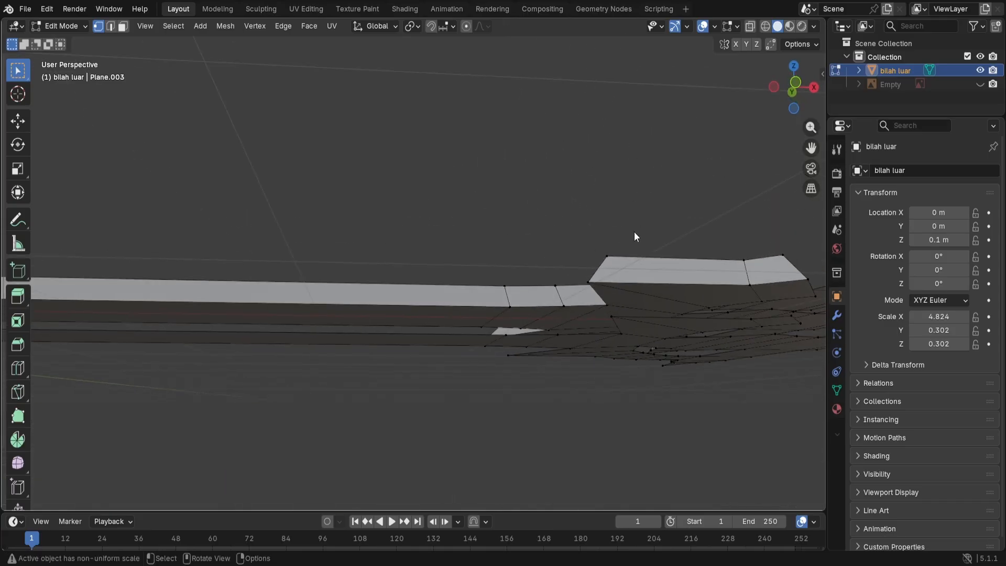
{"action": "middle_click_drag", "start_coordinate": [598, 329], "coordinate": [680, 190]}
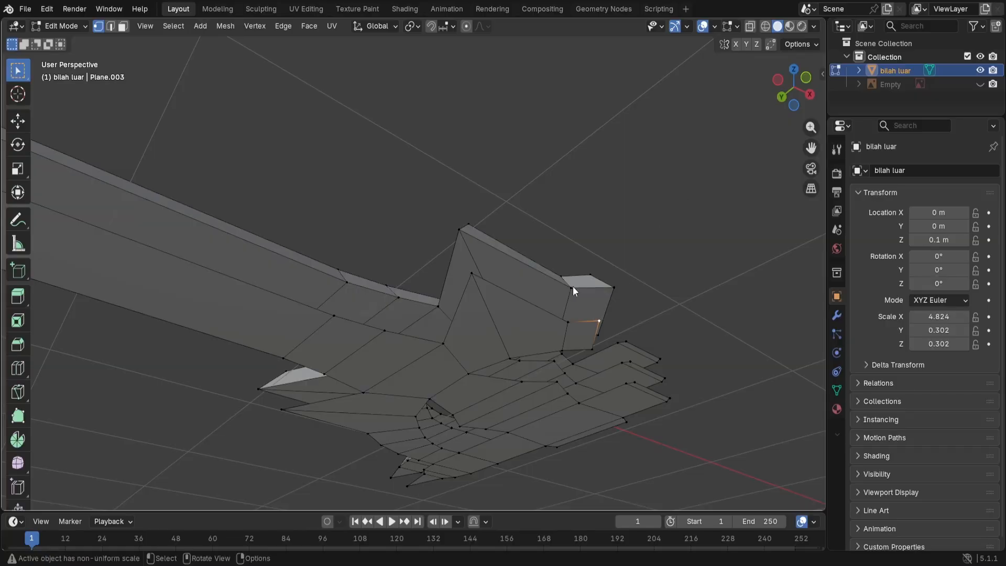
{"action": "middle_click_drag", "start_coordinate": [573, 286], "coordinate": [441, 268]}
{"action": "scroll", "coordinate": [441, 268], "scroll_direction": "down", "scroll_amount": 5}
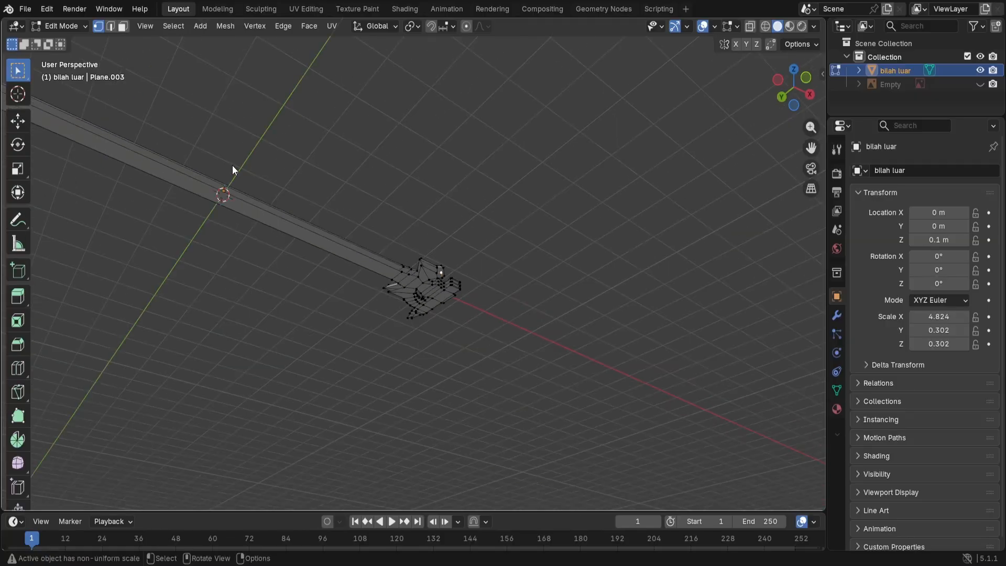
Step: Select the lower layer's border as a shortest path from the guard vertex to the blade tip
{"action": "scroll", "coordinate": [287, 213], "scroll_direction": "up", "scroll_amount": 5}
{"action": "middle_click_drag", "start_coordinate": [319, 229], "coordinate": [255, 236], "text": "shift"}
{"action": "scroll", "coordinate": [255, 236], "scroll_direction": "up", "scroll_amount": 2}
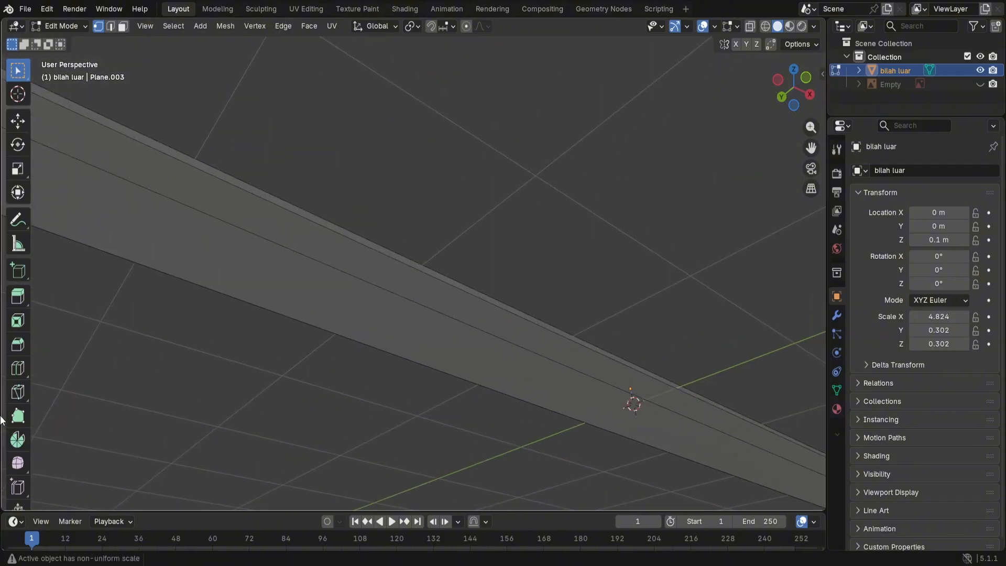
{"action": "scroll", "coordinate": [332, 263], "scroll_direction": "down", "scroll_amount": 4}
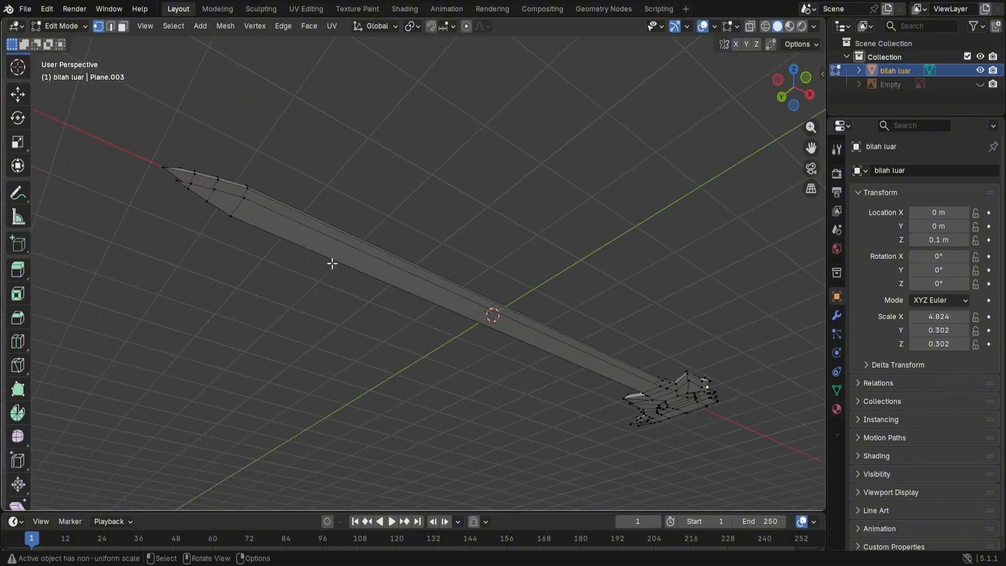
{"action": "left_click", "coordinate": [176, 181], "text": "ctrl"}
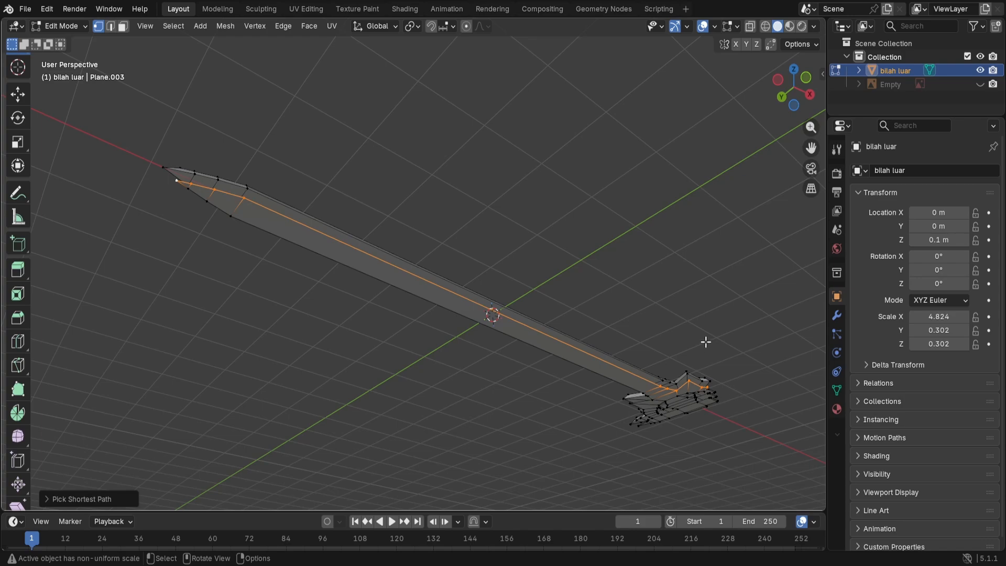
{"action": "mouse_move", "coordinate": [703, 344]}
{"action": "middle_mouse_down"}
{"action": "mouse_move", "coordinate": [702, 353]}
{"action": "mouse_move", "coordinate": [720, 349]}
{"action": "middle_mouse_up"}
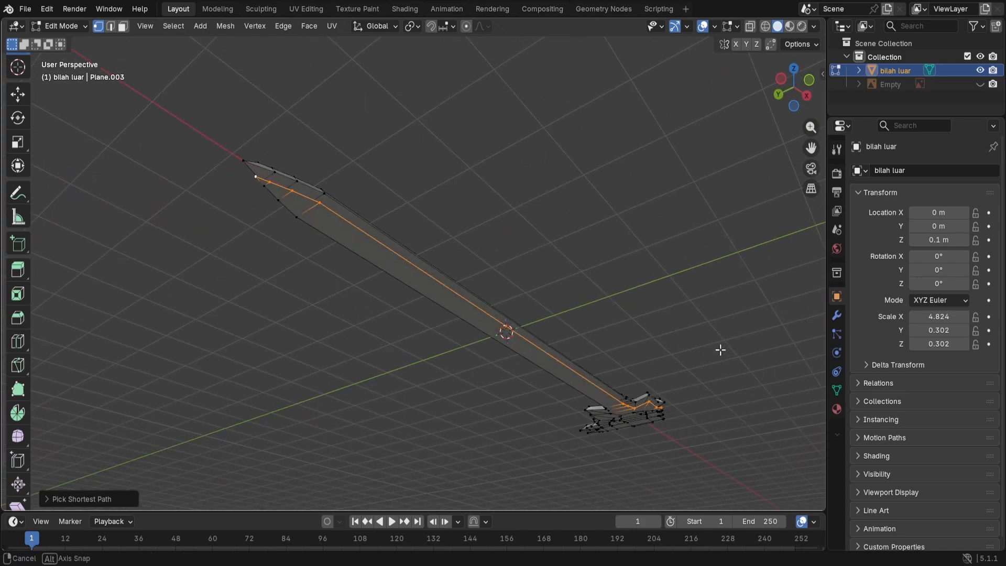
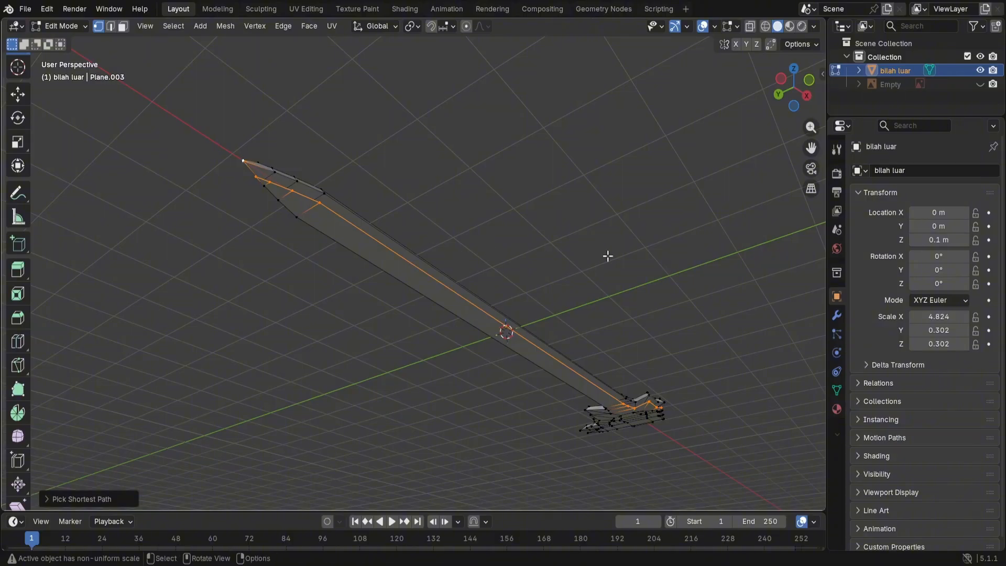
Step: Extend the selection along the middle border with a shortest path from the blade tip to the matching guard corner
{"action": "middle_click_drag", "start_coordinate": [755, 352], "coordinate": [595, 362]}
{"action": "scroll", "coordinate": [557, 150], "scroll_direction": "up", "scroll_amount": 4}
{"action": "scroll", "coordinate": [639, 173], "scroll_direction": "down", "scroll_amount": 5}
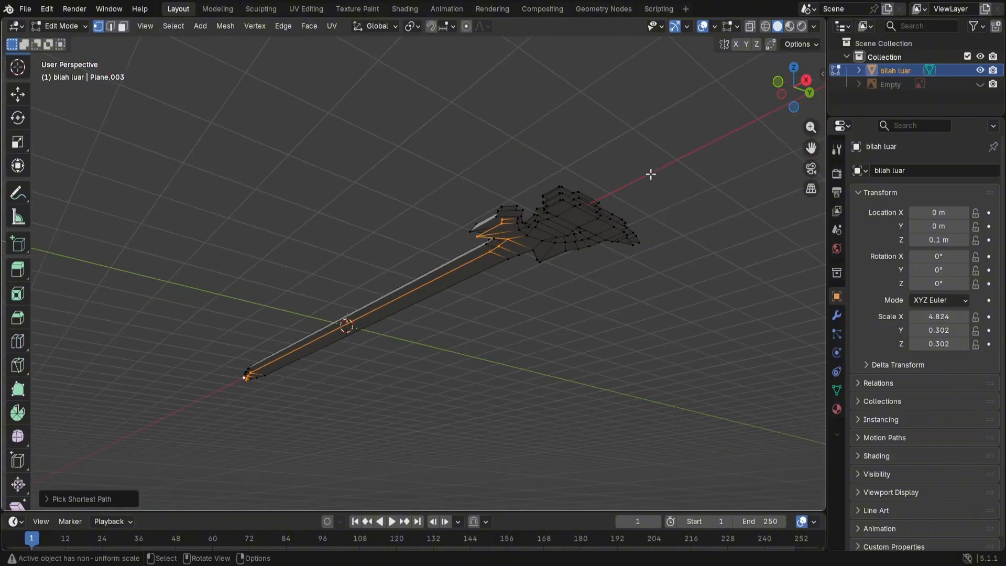
{"action": "middle_click_drag", "start_coordinate": [612, 180], "coordinate": [586, 252], "text": "shift"}
{"action": "scroll", "coordinate": [536, 340], "scroll_direction": "up", "scroll_amount": 5}
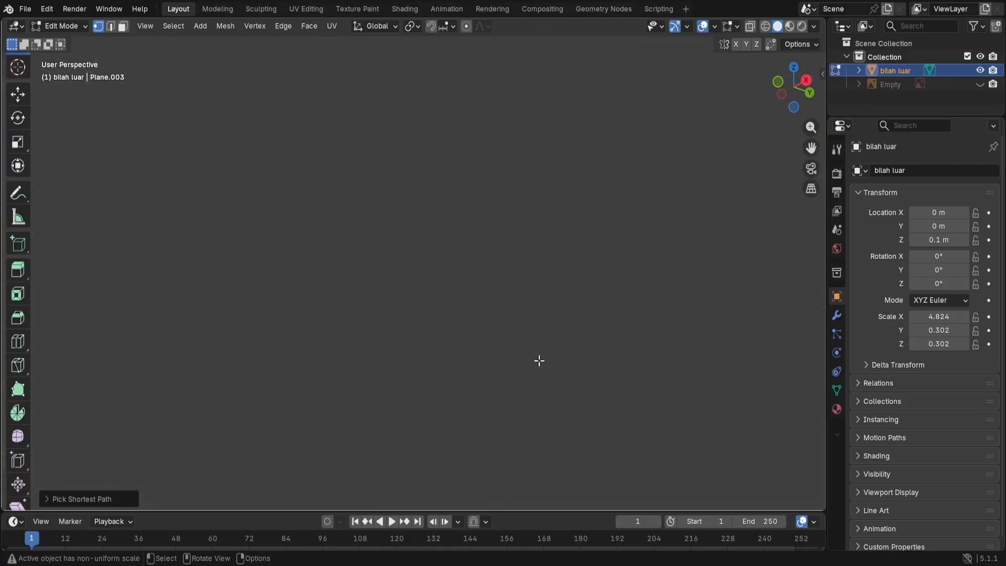
{"action": "scroll", "coordinate": [582, 387], "scroll_direction": "down", "scroll_amount": 2}
{"action": "middle_click_drag", "start_coordinate": [582, 380], "coordinate": [540, 383]}
{"action": "middle_click_drag", "start_coordinate": [554, 272], "coordinate": [550, 244]}
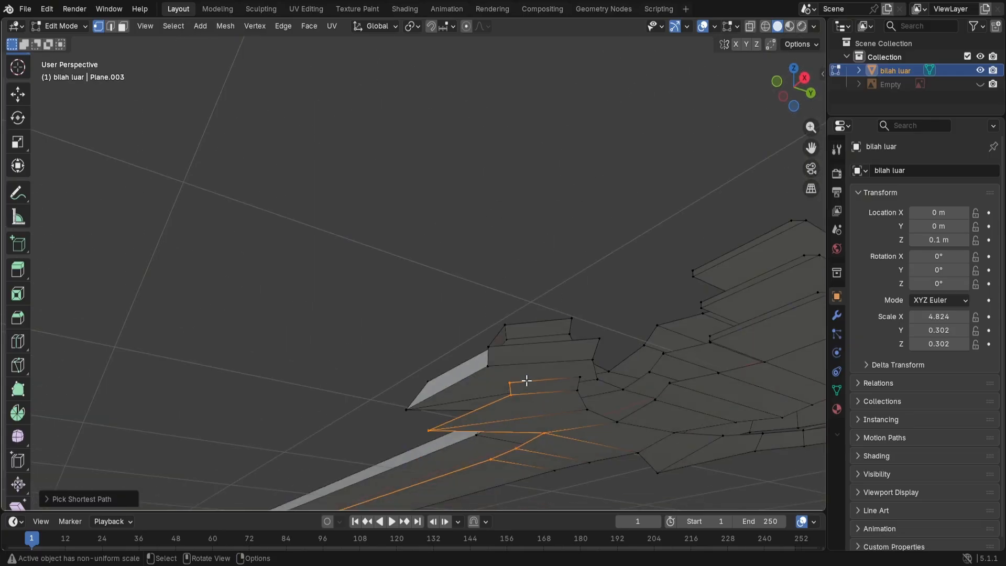
{"action": "left_click", "coordinate": [487, 345], "text": "ctrl"}
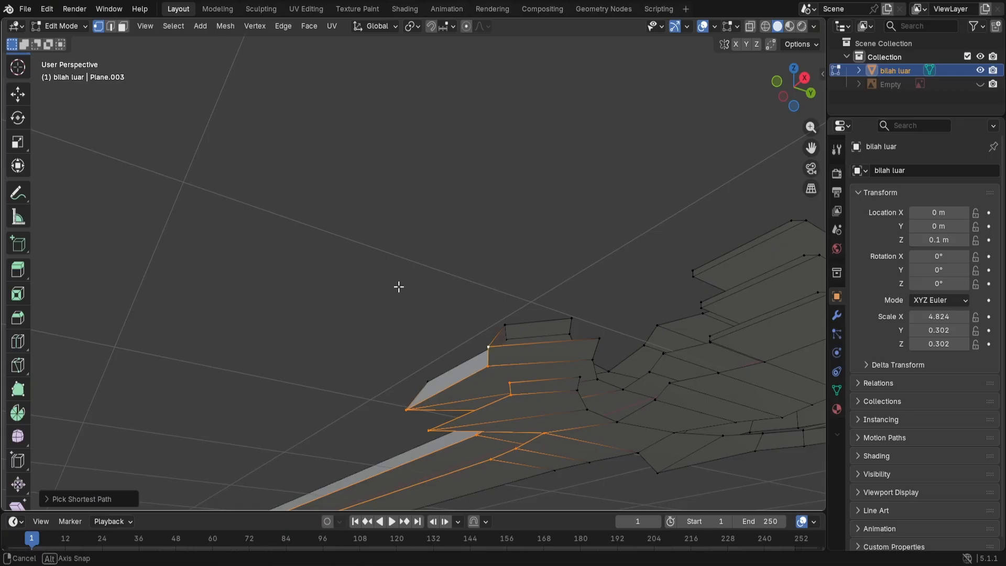
Step: Join the selected lower and middle borders with Bridge Edge Loops and clear the selection
{"action": "scroll", "coordinate": [419, 291], "scroll_direction": "down", "scroll_amount": 10}
{"action": "middle_click_drag", "start_coordinate": [438, 296], "coordinate": [455, 311]}
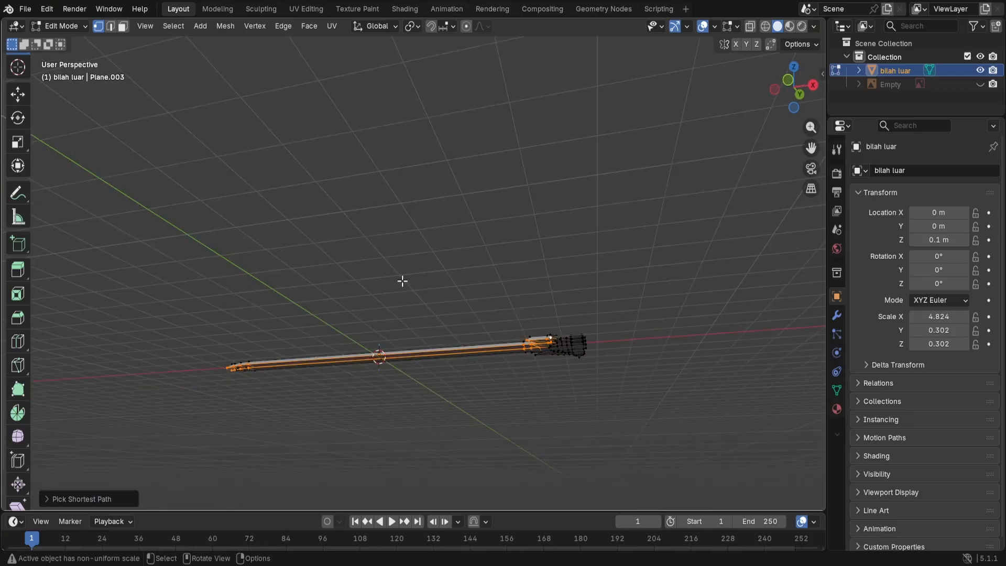
{"action": "middle_click_drag", "start_coordinate": [402, 281], "coordinate": [323, 327]}
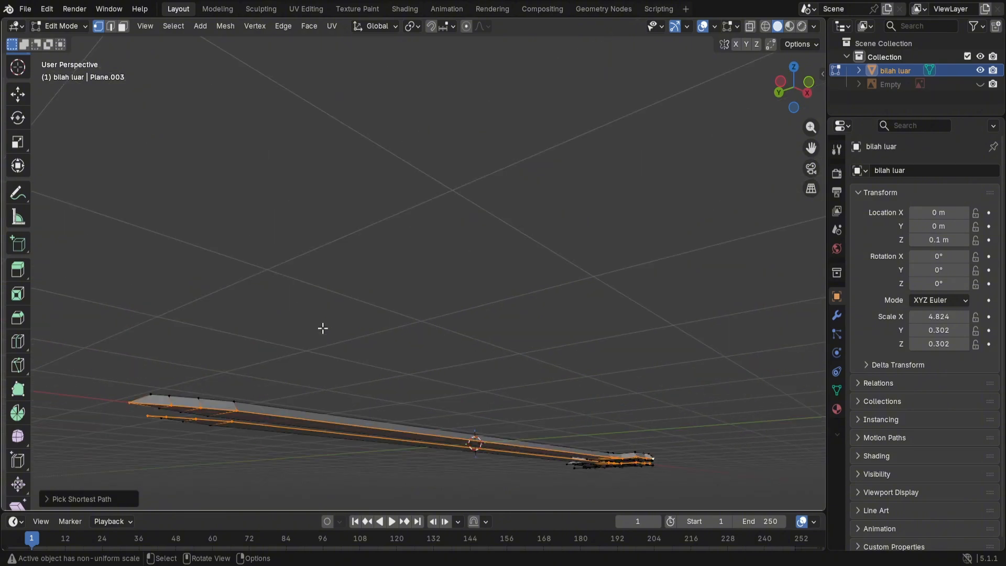
{"action": "scroll", "coordinate": [283, 377], "scroll_direction": "up", "scroll_amount": 1}
{"action": "scroll", "coordinate": [180, 371], "scroll_direction": "down", "scroll_amount": 2}
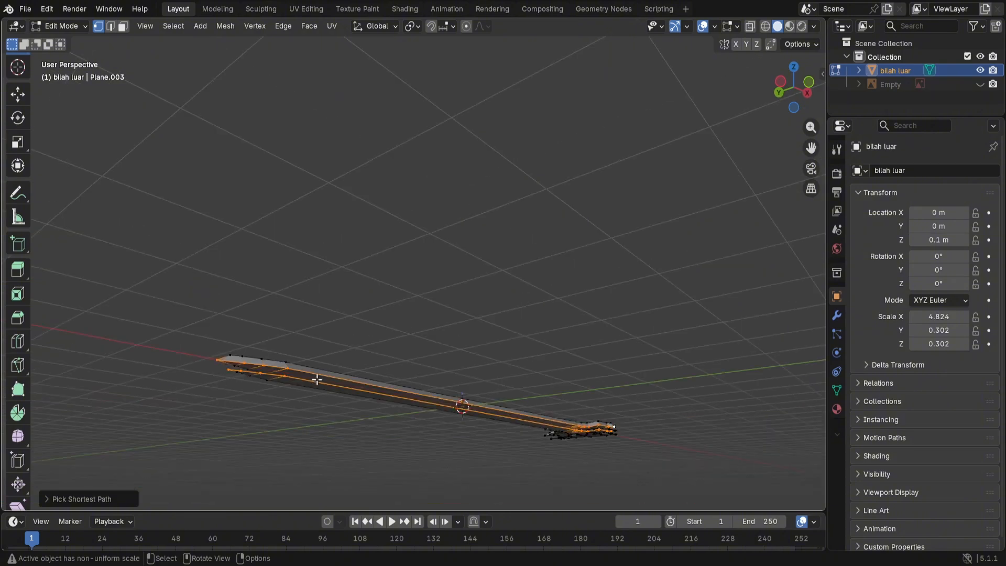
{"action": "middle_click_drag", "start_coordinate": [331, 316], "coordinate": [359, 291]}
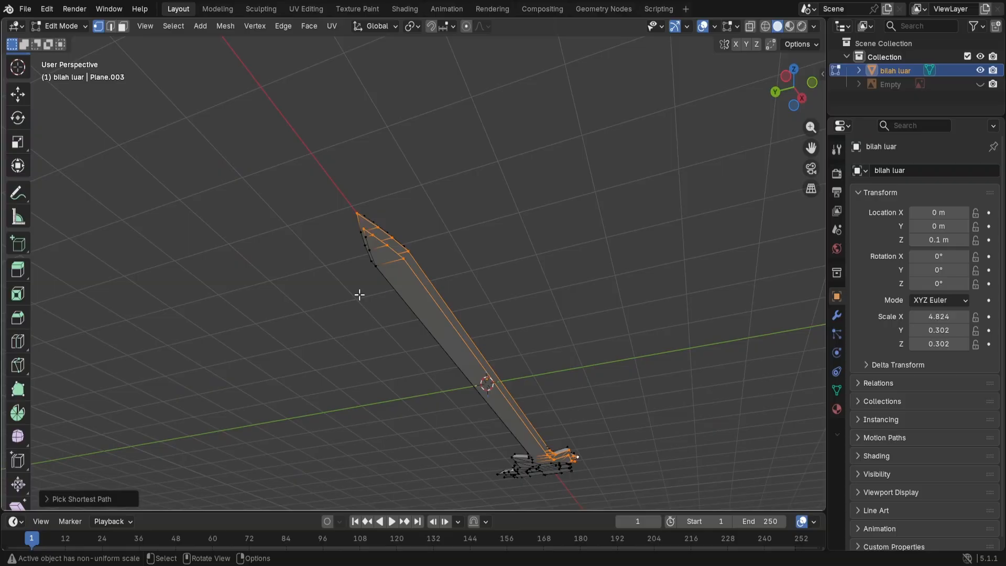
{"action": "left_click", "coordinate": [283, 27]}
{"action": "mouse_move", "coordinate": [309, 26]}
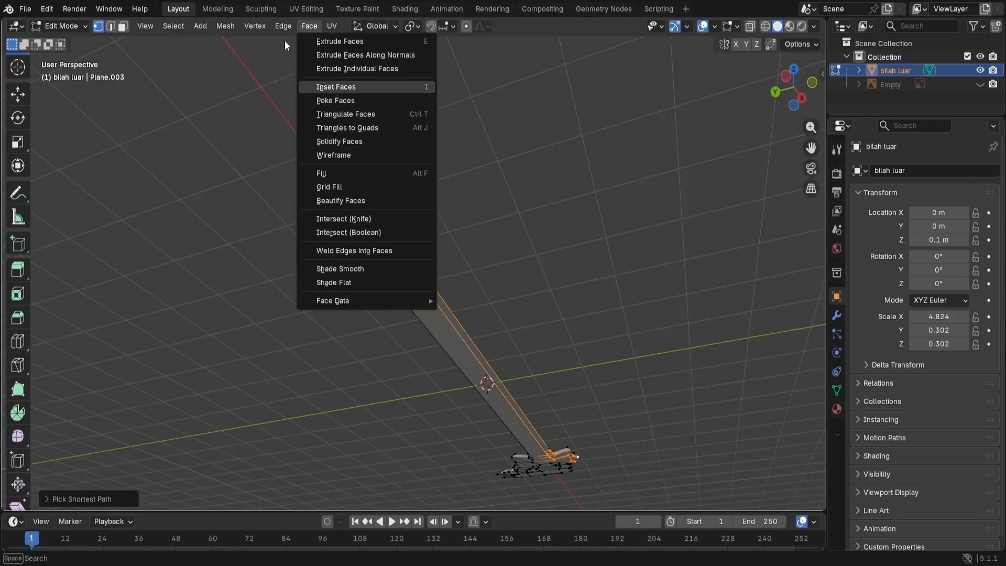
{"action": "key", "text": "Escape"}
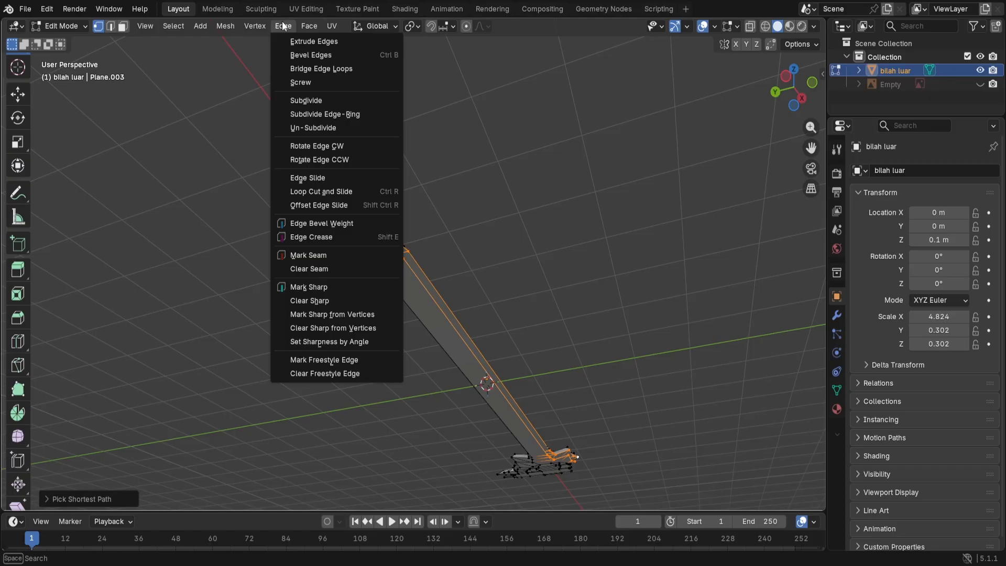
{"action": "left_click", "coordinate": [312, 68]}
{"action": "left_click", "coordinate": [469, 187]}
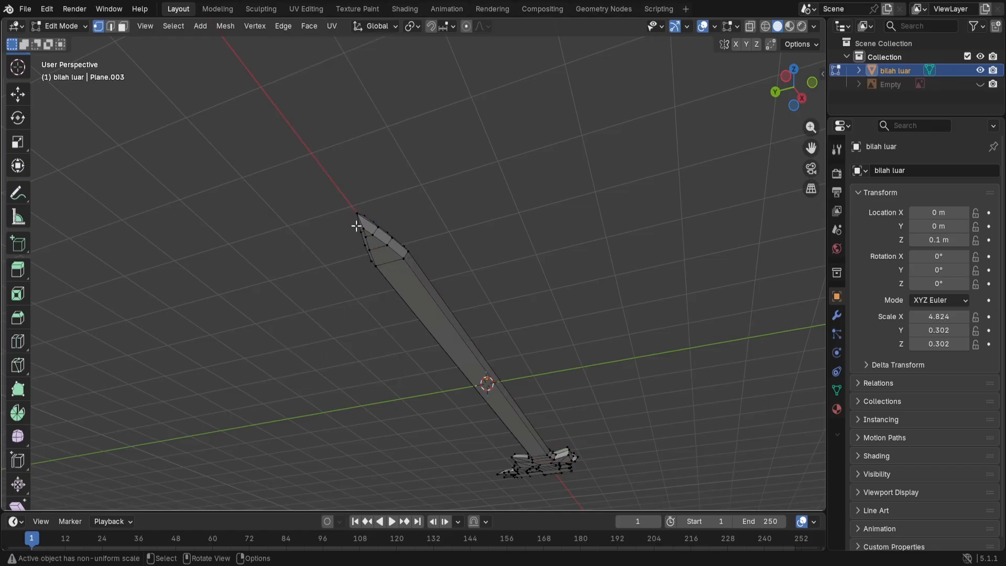
Step: Try to select the lower and middle border paths on the opposite side from blade tip to guard, then undo the last pick
{"action": "middle_click_drag", "start_coordinate": [418, 202], "coordinate": [466, 225]}
{"action": "middle_click_drag", "start_coordinate": [576, 449], "coordinate": [566, 350]}
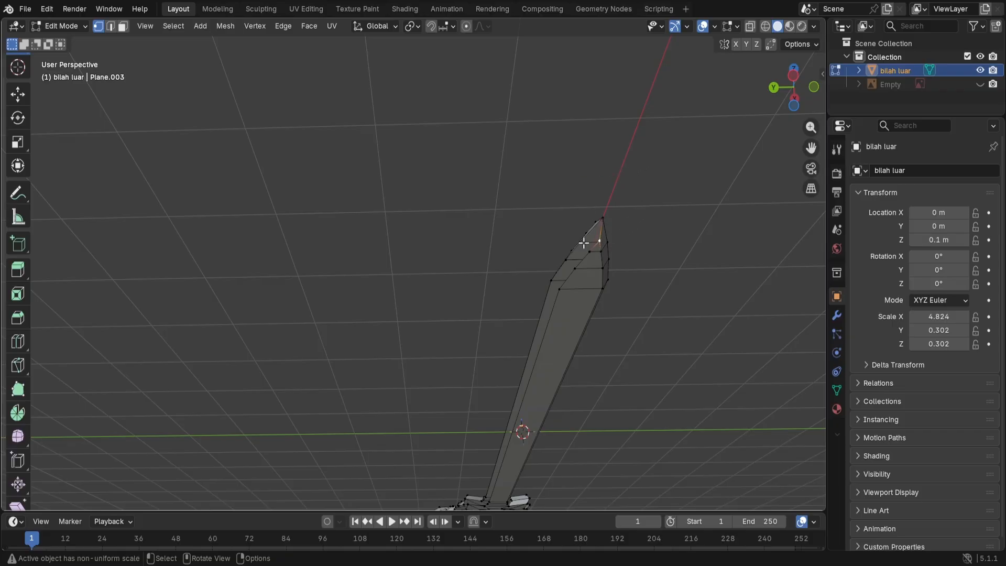
{"action": "middle_click_drag", "start_coordinate": [342, 306], "coordinate": [339, 347]}
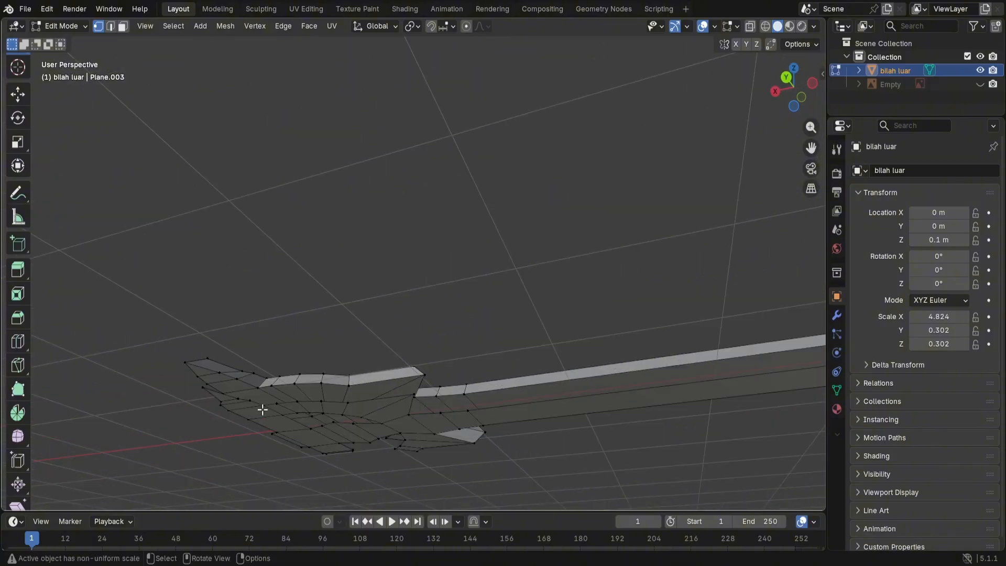
{"action": "left_click", "coordinate": [202, 387], "text": "ctrl"}
{"action": "middle_click_drag", "start_coordinate": [209, 366], "coordinate": [254, 340]}
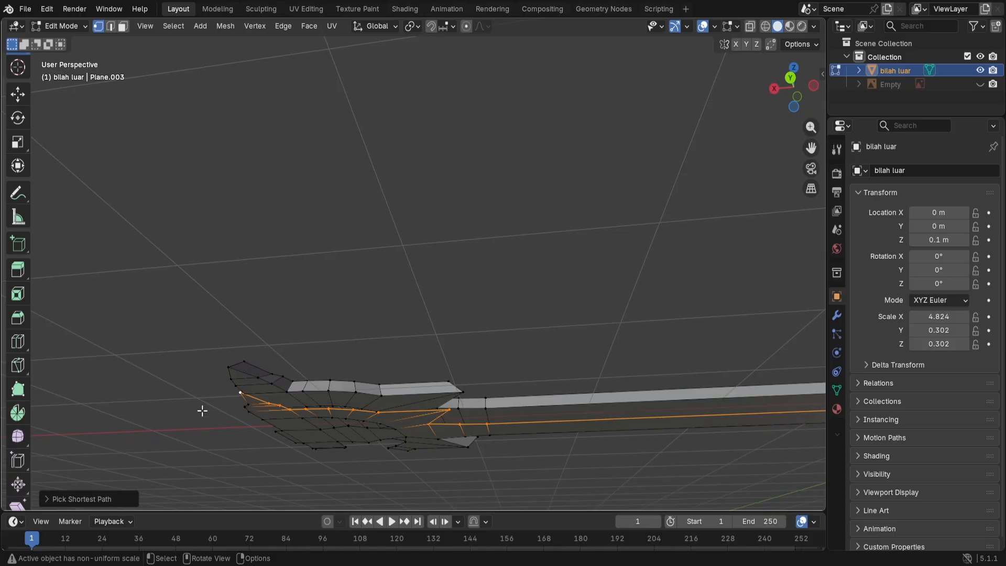
{"action": "left_click", "coordinate": [228, 366], "text": "ctrl"}
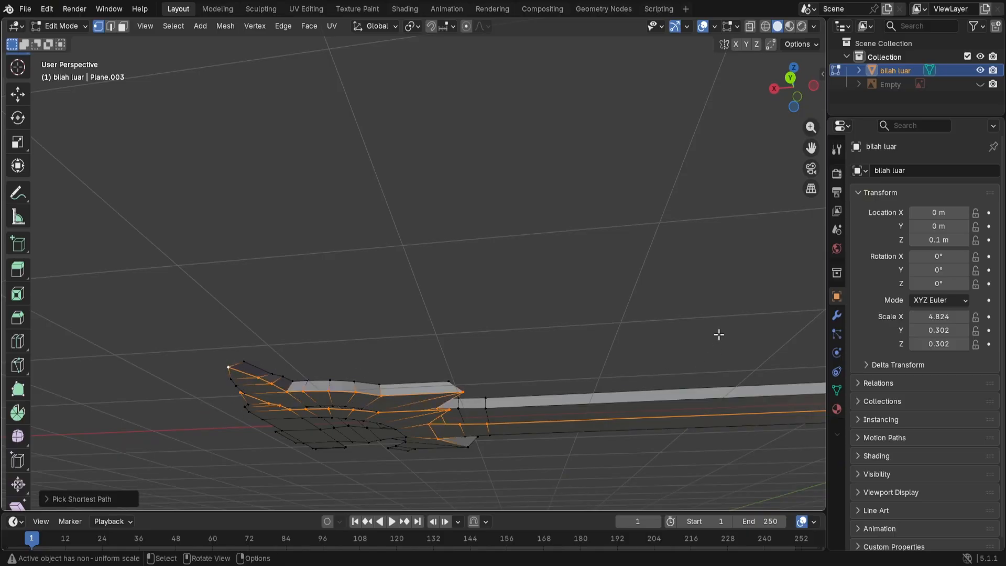
{"action": "middle_click_drag", "start_coordinate": [718, 334], "coordinate": [561, 312]}
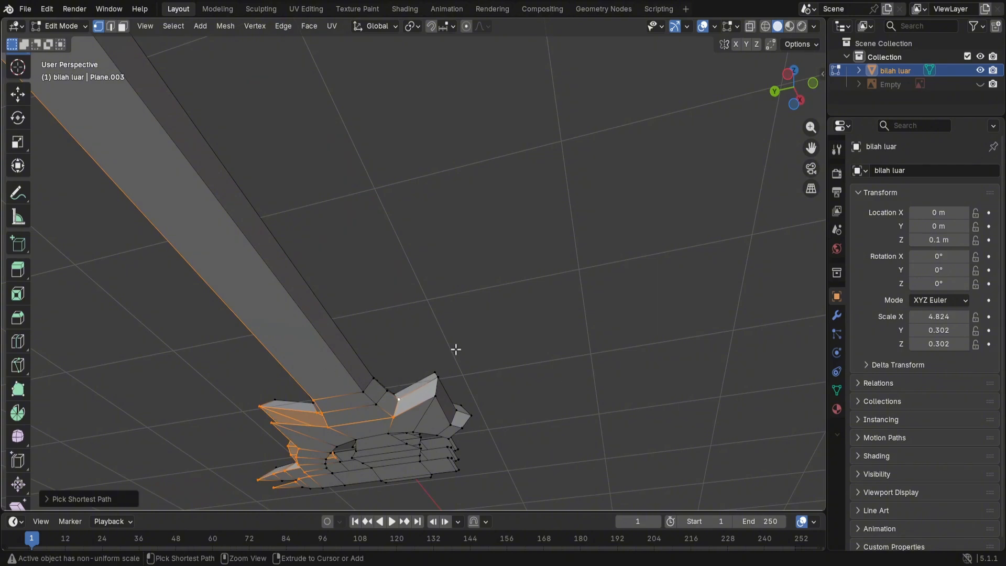
{"action": "key", "text": "ctrl+z"}
Step: Try picking the middle border path to the guard's outer tip again and remove stray parts of the selection
{"action": "middle_click_drag", "start_coordinate": [454, 350], "coordinate": [520, 352]}
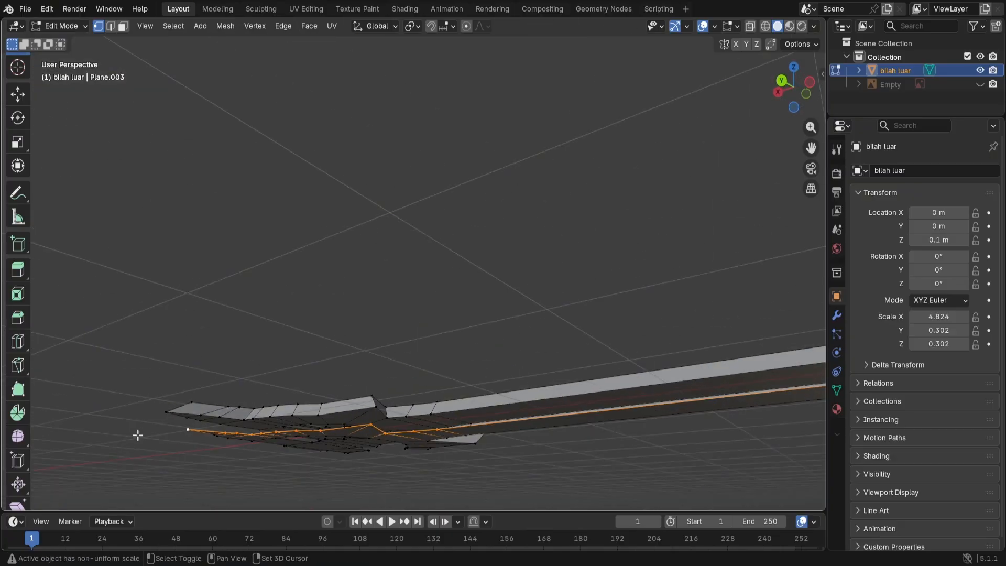
{"action": "left_click", "coordinate": [164, 412], "text": "ctrl"}
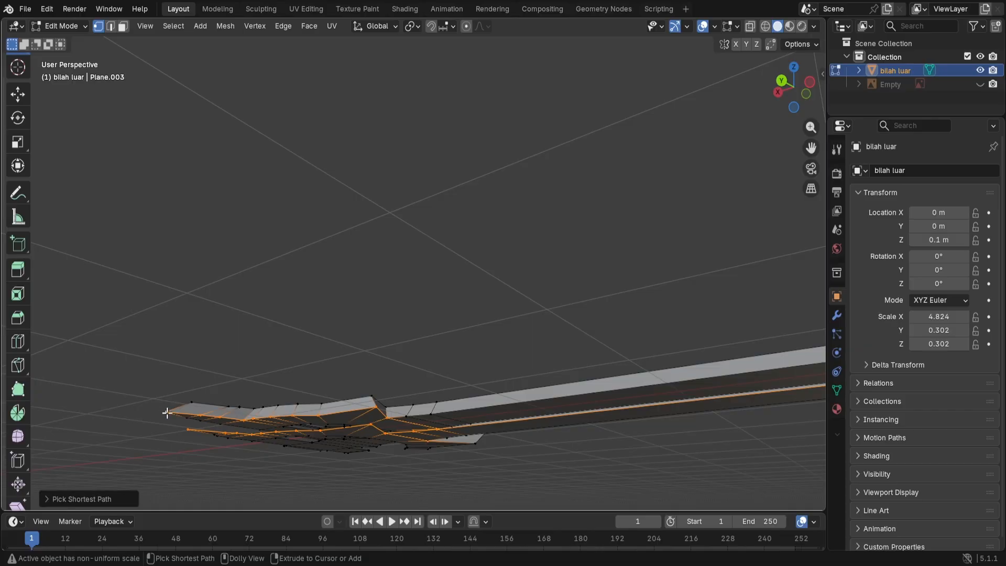
{"action": "middle_click_drag", "start_coordinate": [299, 440], "coordinate": [409, 440]}
{"action": "scroll", "coordinate": [411, 439], "scroll_direction": "up", "scroll_amount": 1}
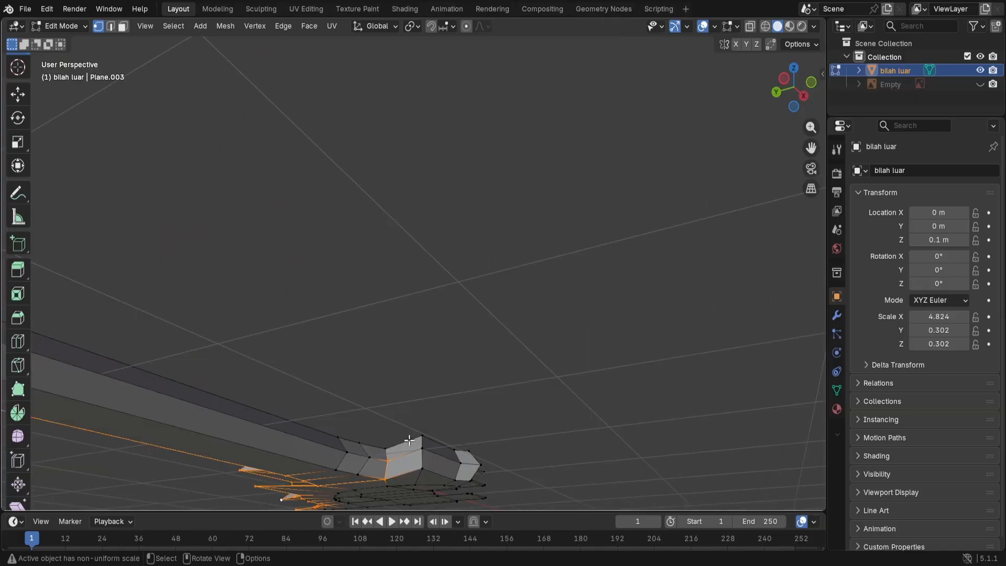
{"action": "left_click", "coordinate": [384, 478], "text": "ctrl"}
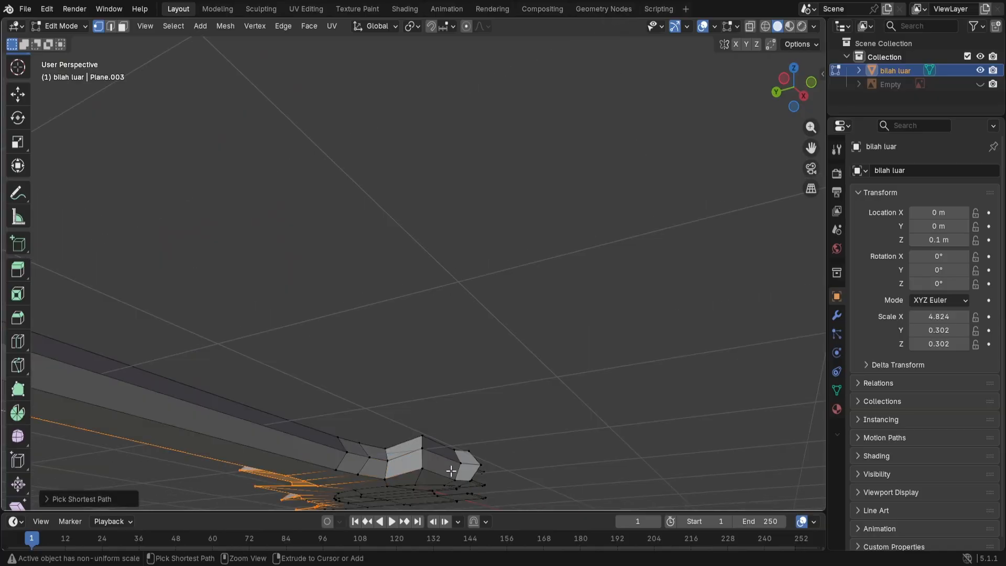
{"action": "middle_click_drag", "start_coordinate": [328, 404], "coordinate": [354, 368]}
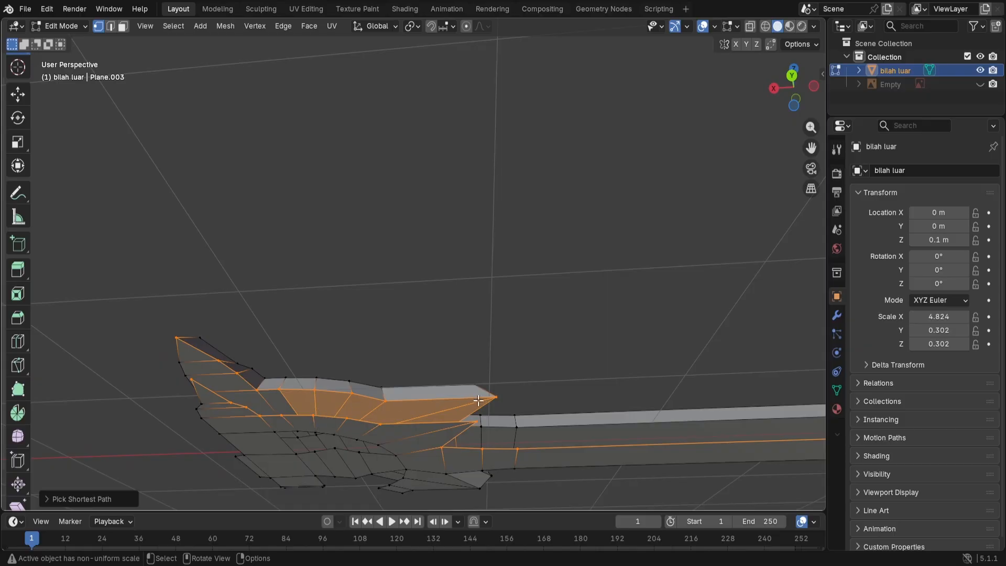
{"action": "left_click", "coordinate": [494, 396], "text": "ctrl"}
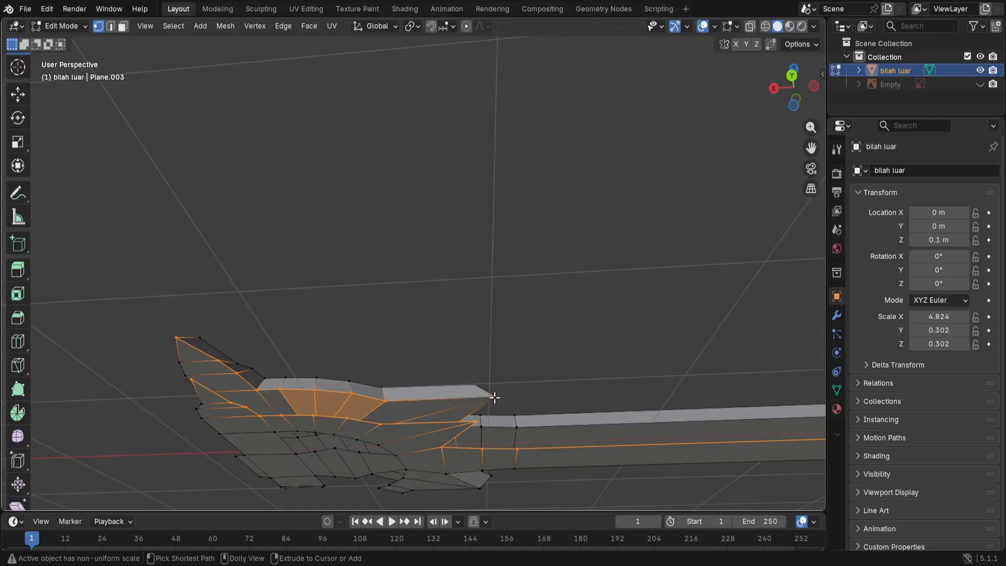
Step: Try a shortest path from the guard's inner spike to its outer lower corner, then clear the selection
{"action": "left_click", "coordinate": [511, 376]}
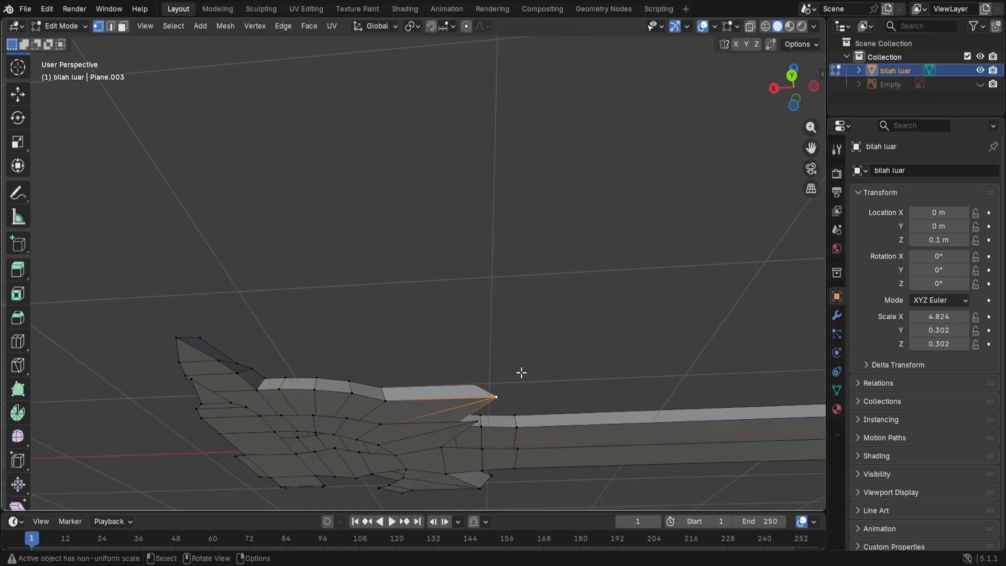
{"action": "left_click", "coordinate": [192, 378], "text": "ctrl"}
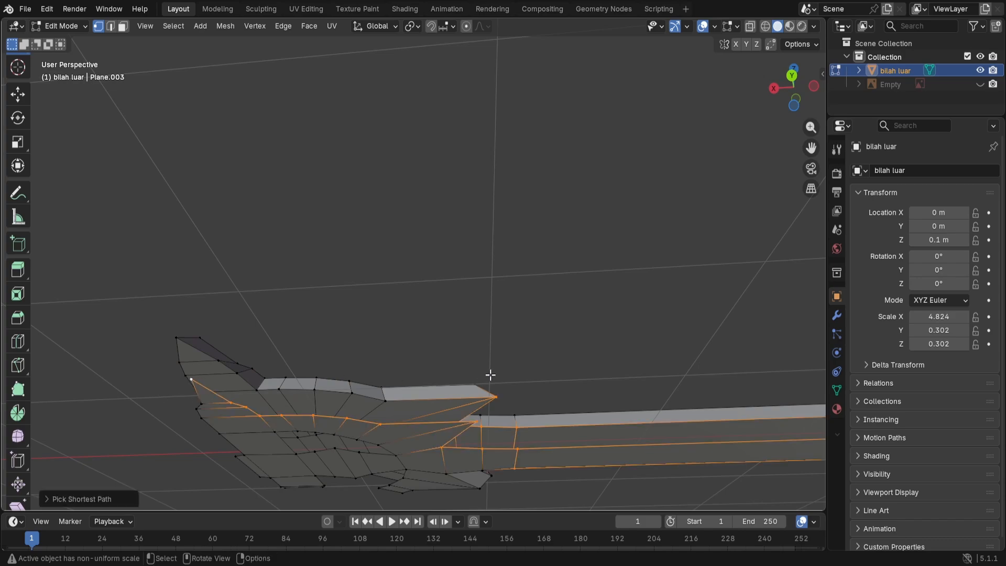
{"action": "left_click", "coordinate": [569, 368]}
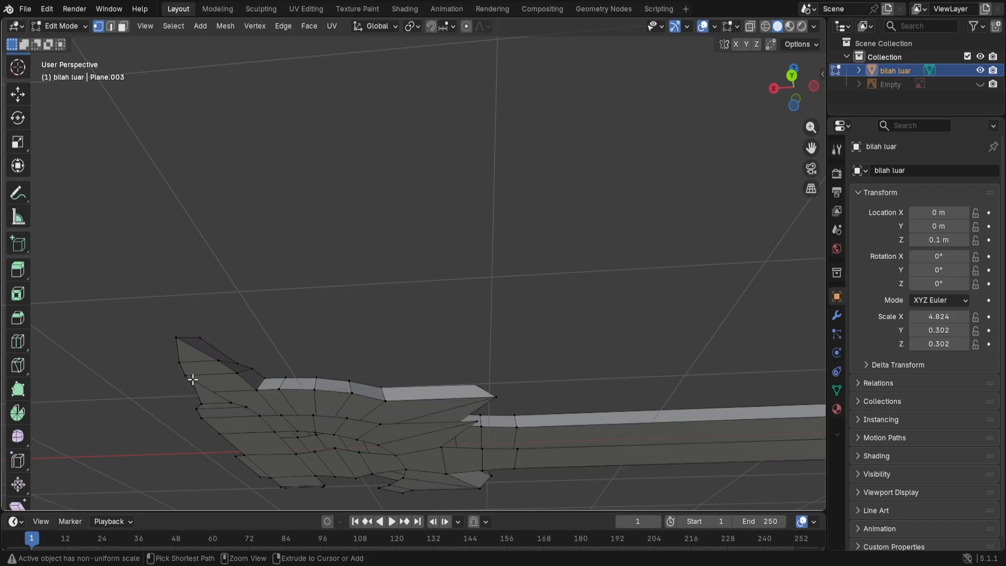
Step: Select the opposite side's lower and middle border paths between the guard's outer corners and the blade tip
{"action": "left_click", "coordinate": [192, 378], "text": "ctrl"}
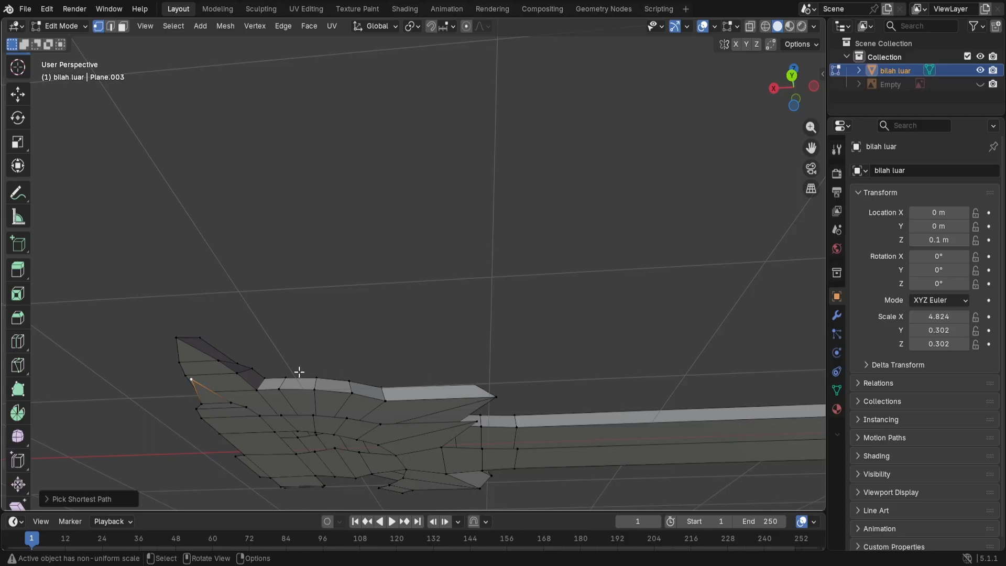
{"action": "middle_click_drag", "start_coordinate": [496, 396], "coordinate": [519, 251]}
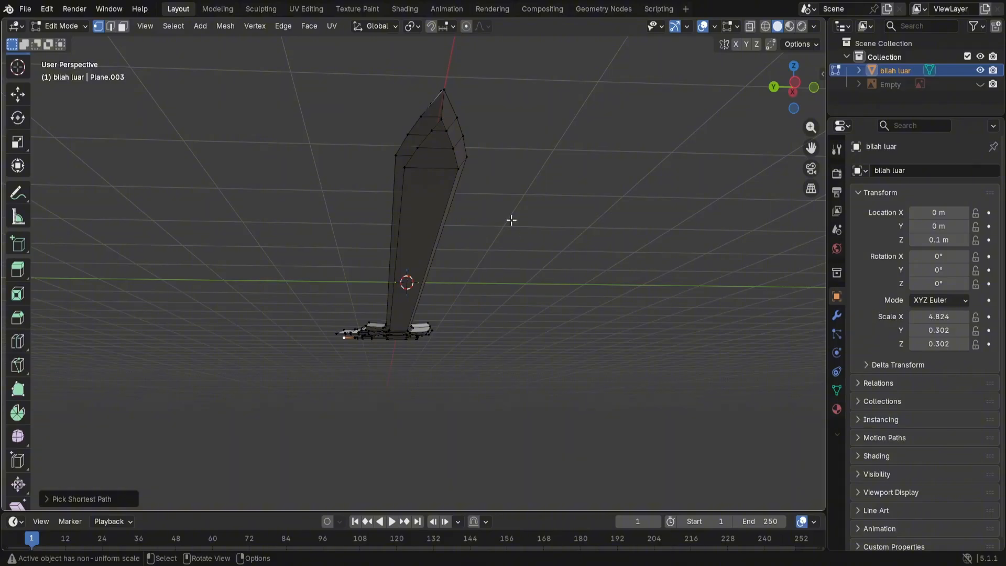
{"action": "left_click", "coordinate": [442, 118], "text": "ctrl"}
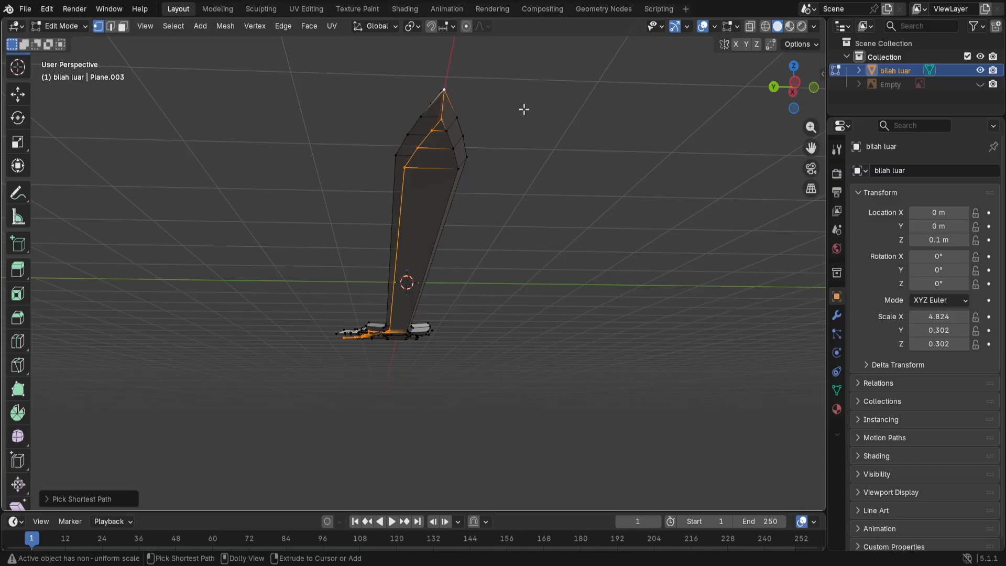
{"action": "middle_click_drag", "start_coordinate": [312, 184], "coordinate": [325, 342]}
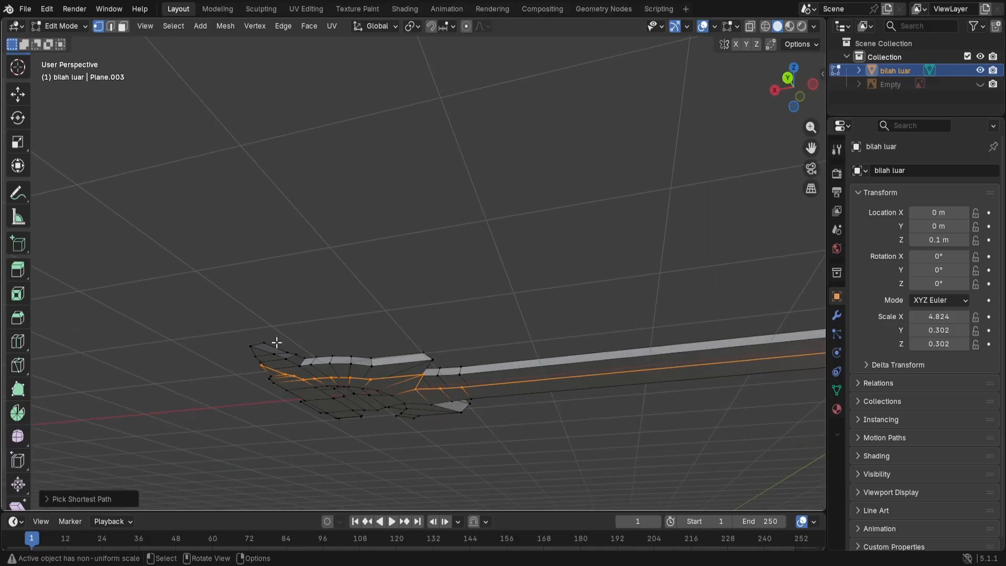
{"action": "left_click", "coordinate": [249, 346], "text": "ctrl"}
{"action": "middle_click_drag", "start_coordinate": [549, 442], "coordinate": [408, 216]}
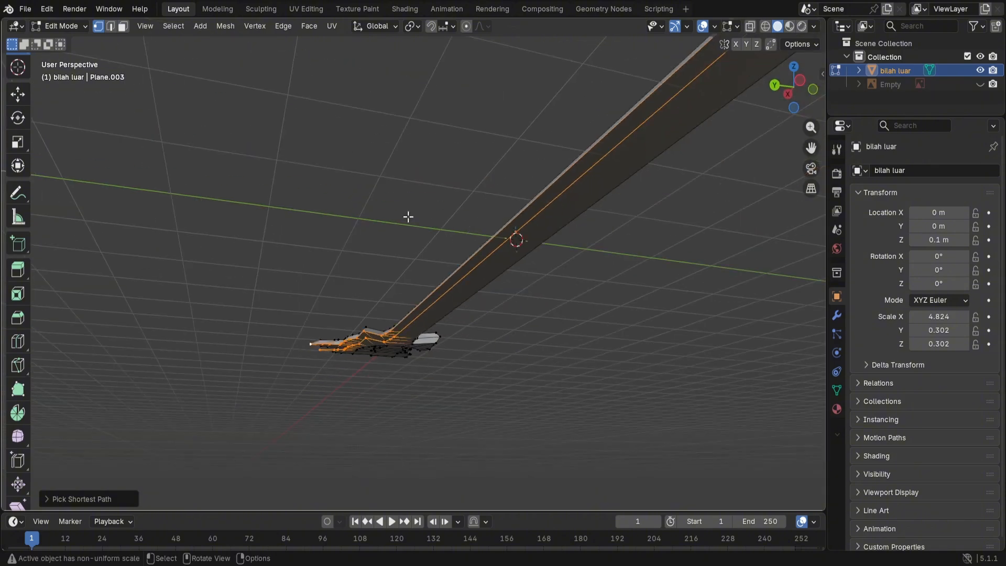
Step: Try to bridge the selected lower and middle border edges into a side wall with Bridge Edge Loops
{"action": "left_click", "coordinate": [284, 27]}
{"action": "left_click", "coordinate": [327, 70]}
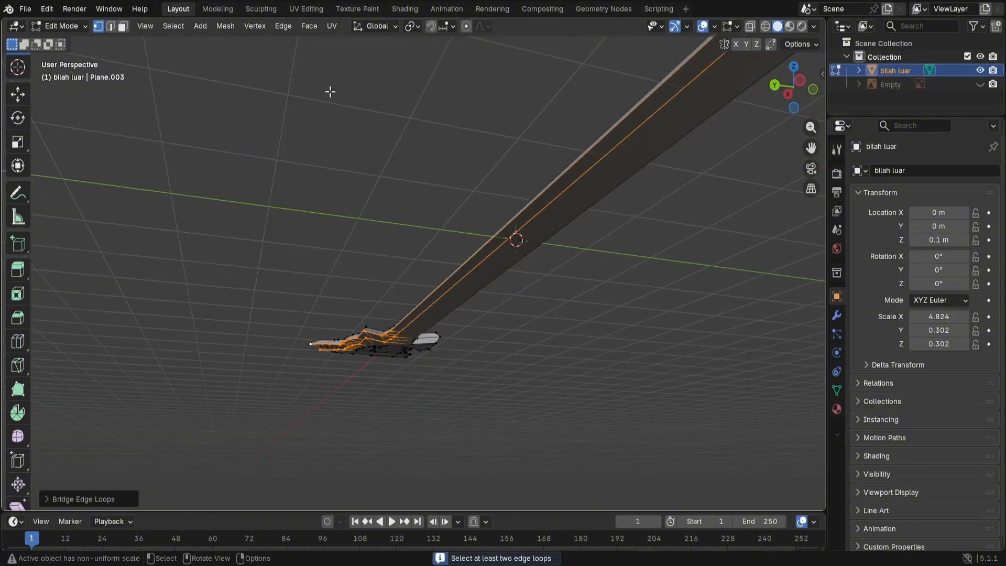
{"action": "middle_click_drag", "start_coordinate": [279, 265], "coordinate": [533, 285]}
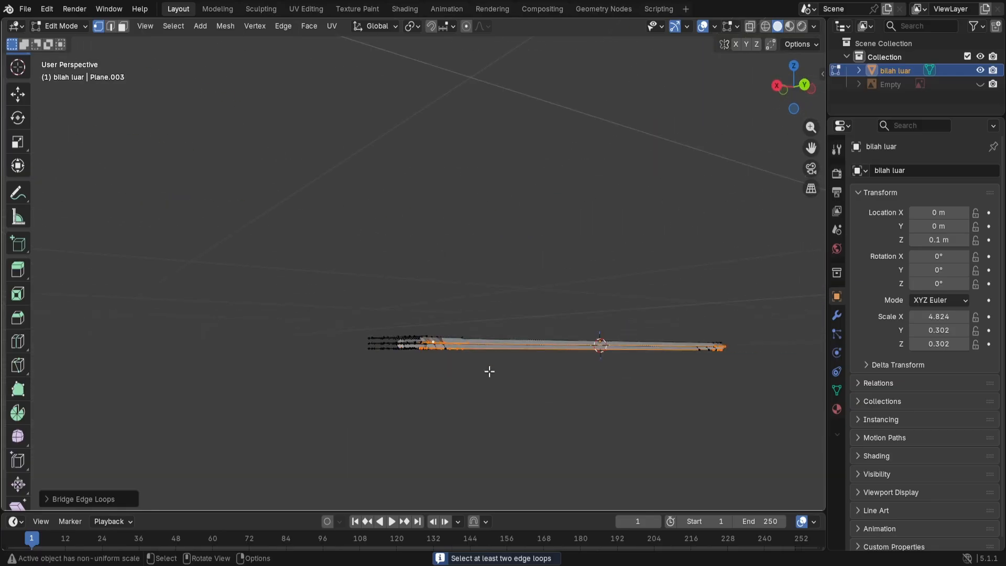
{"action": "middle_click_drag", "start_coordinate": [489, 371], "coordinate": [482, 390]}
Step: Repick the middle border path between the blade tip and the guard's outer tip and try Bridge Edge Loops on both paths
{"action": "middle_click_drag", "start_coordinate": [457, 439], "coordinate": [682, 253]}
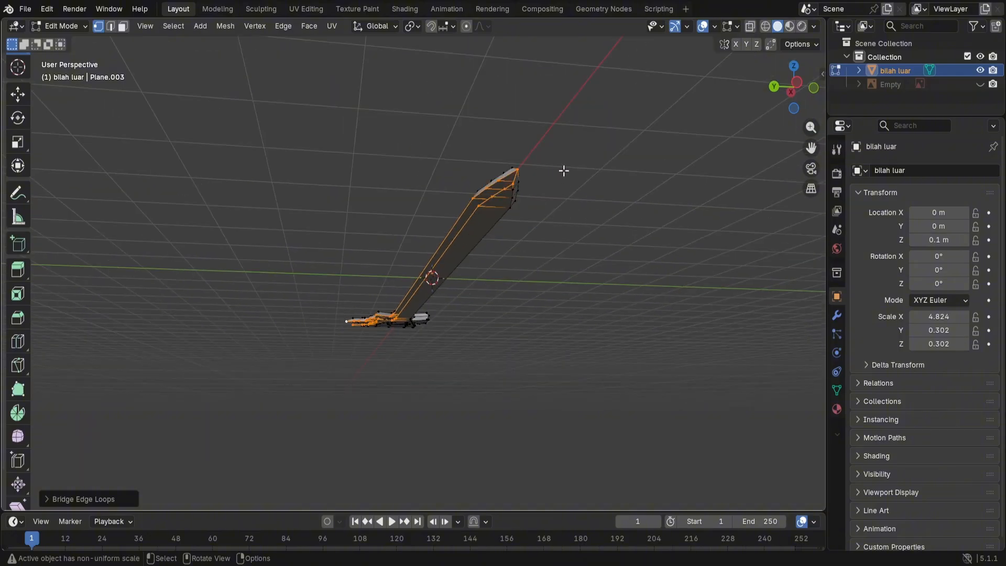
{"action": "scroll", "coordinate": [563, 170], "scroll_direction": "up", "scroll_amount": 2}
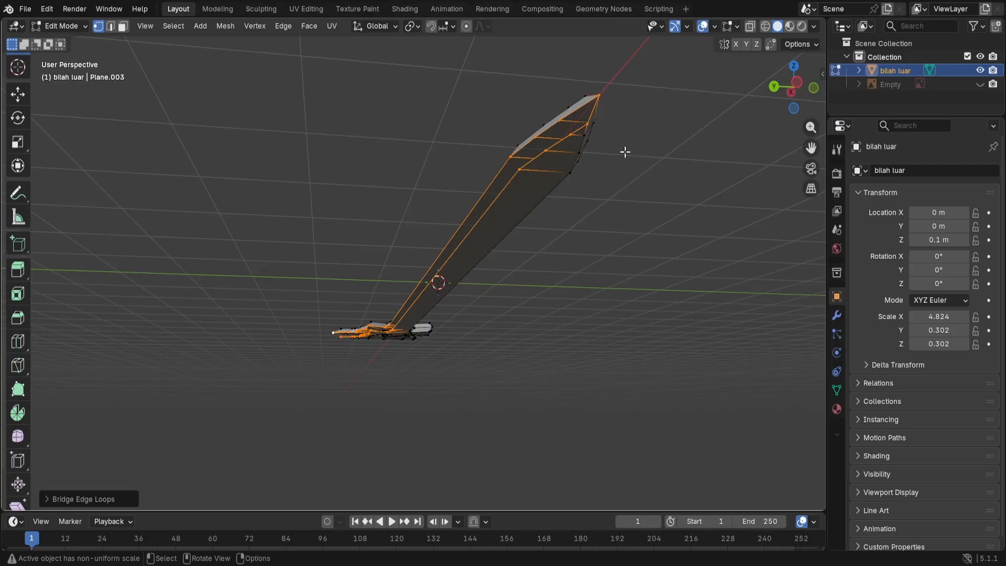
{"action": "left_click", "coordinate": [600, 95], "text": "ctrl"}
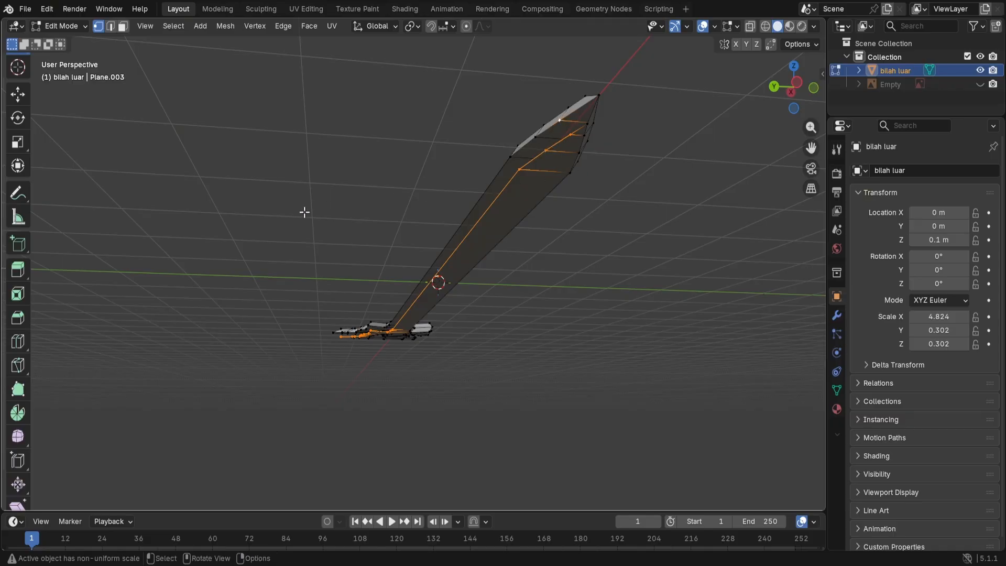
{"action": "middle_click_drag", "start_coordinate": [305, 212], "coordinate": [428, 191]}
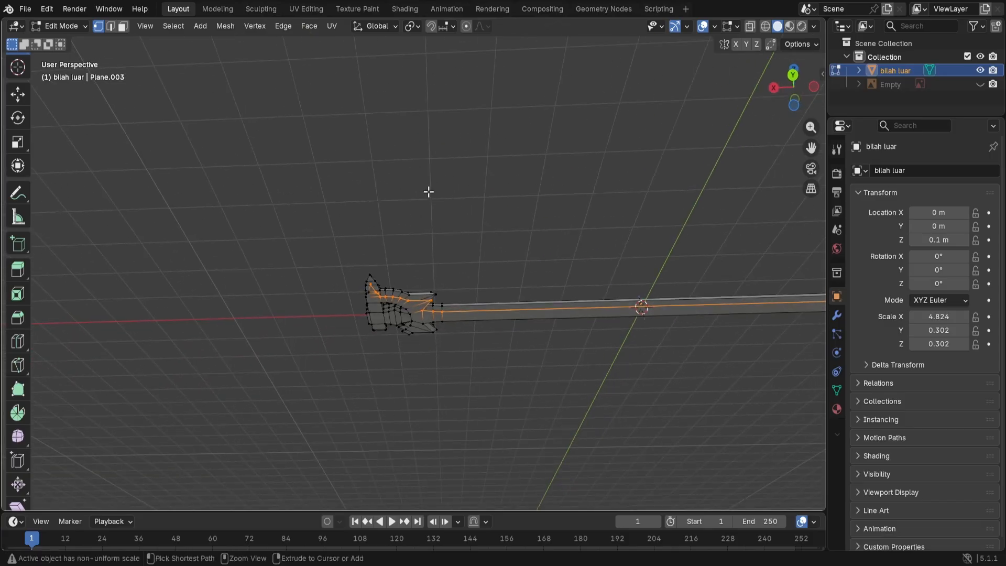
{"action": "left_click", "coordinate": [369, 275], "text": "ctrl"}
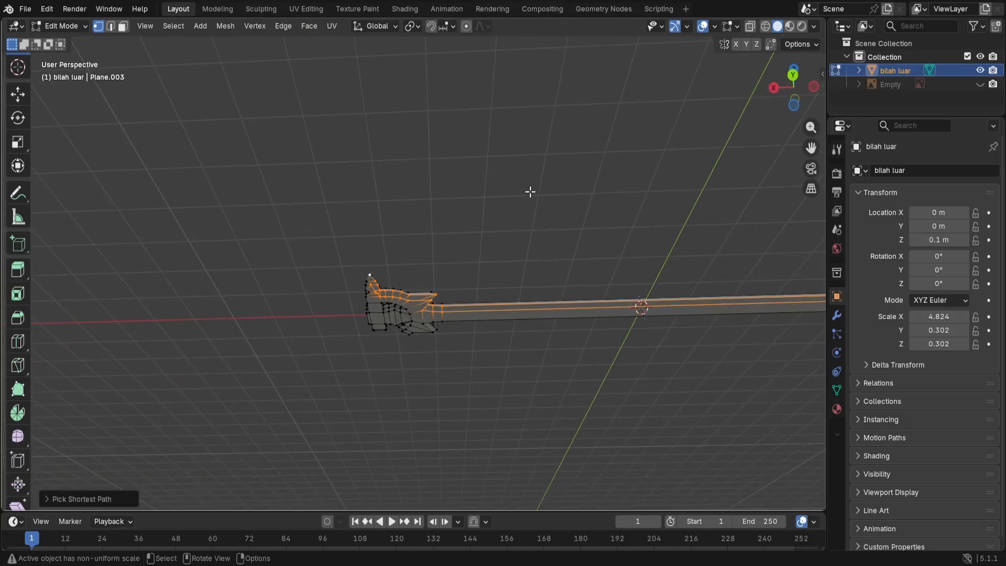
{"action": "middle_click_drag", "start_coordinate": [530, 192], "coordinate": [434, 209]}
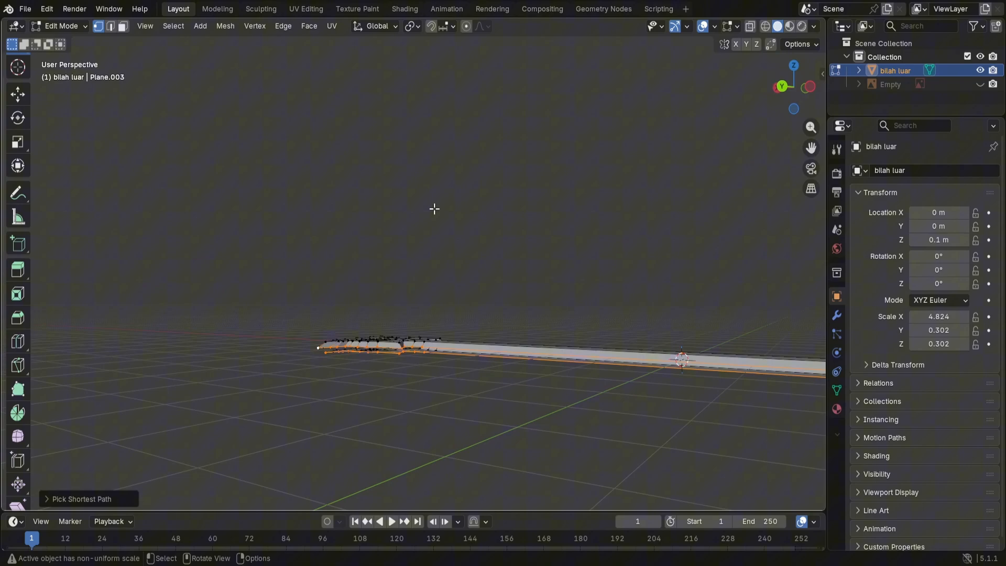
{"action": "left_click", "coordinate": [282, 27]}
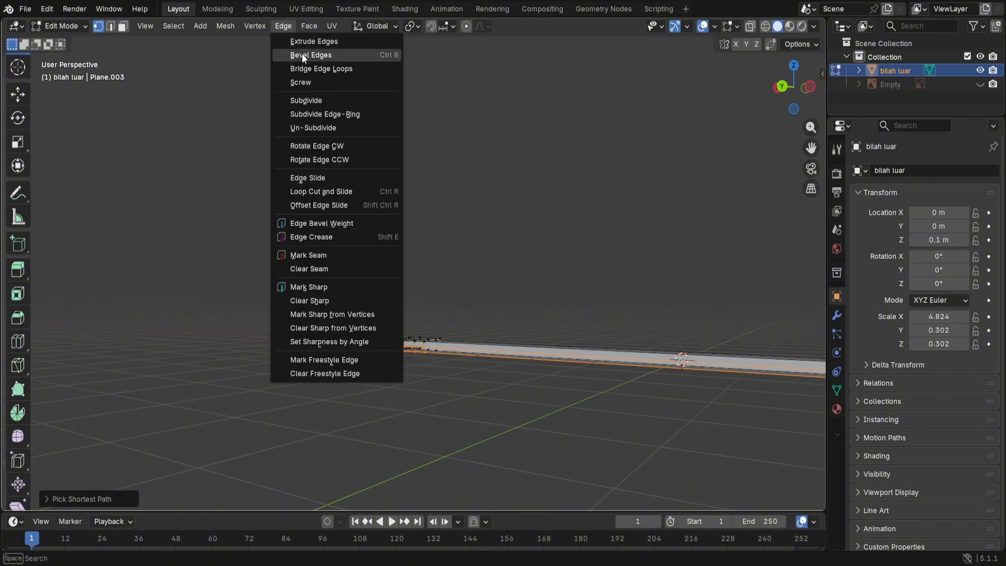
{"action": "left_click", "coordinate": [302, 70]}
Step: Fill the missing side wall faces at the blade tip and at the guard's outer spike between the border edges
{"action": "middle_click_drag", "start_coordinate": [659, 339], "coordinate": [559, 315]}
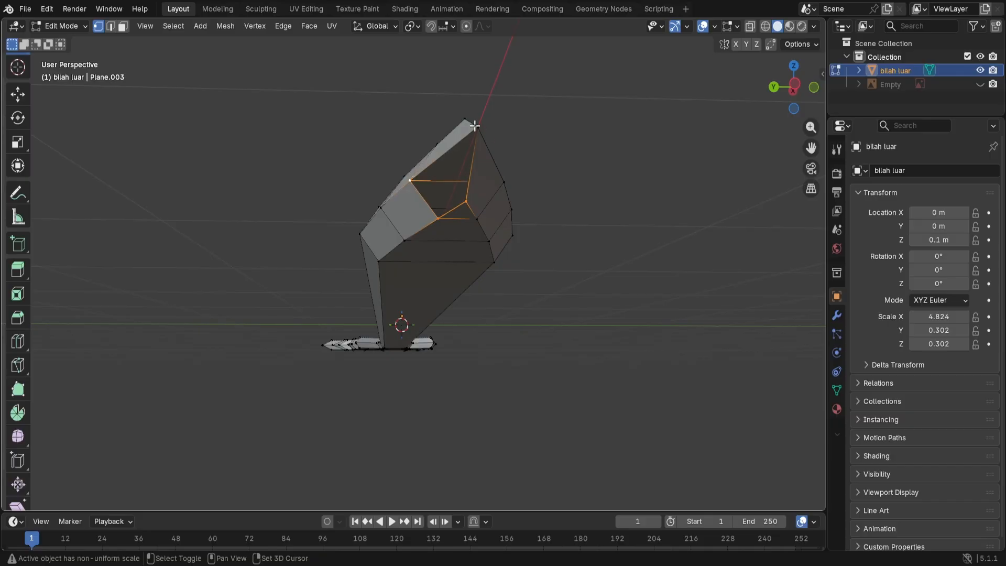
{"action": "key", "text": "f"}
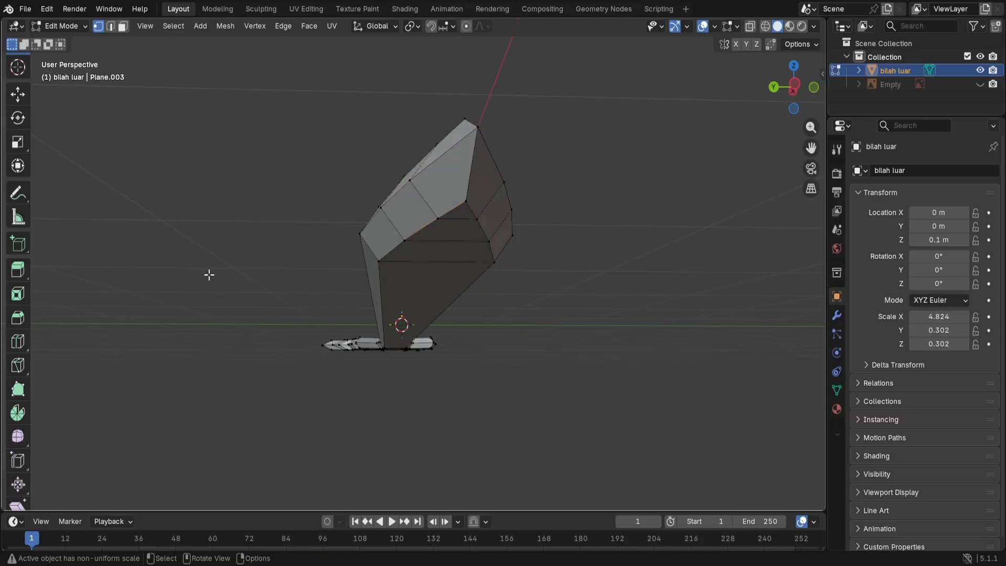
{"action": "middle_click_drag", "start_coordinate": [246, 294], "coordinate": [584, 355]}
{"action": "middle_click_drag", "start_coordinate": [489, 434], "coordinate": [405, 429]}
{"action": "scroll", "coordinate": [516, 382], "scroll_direction": "up", "scroll_amount": 3}
{"action": "middle_click_drag", "start_coordinate": [404, 478], "coordinate": [451, 391]}
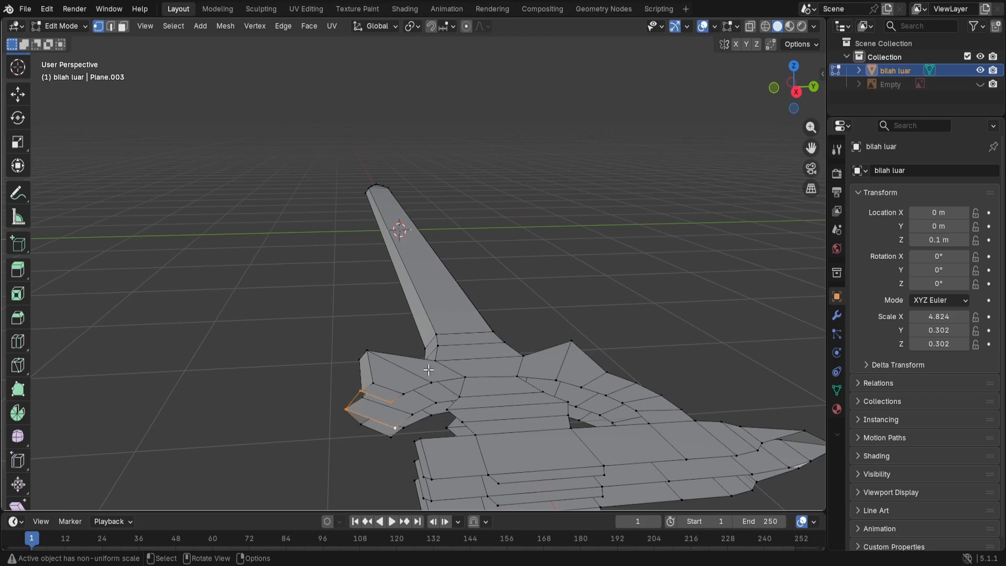
{"action": "key", "text": "f"}
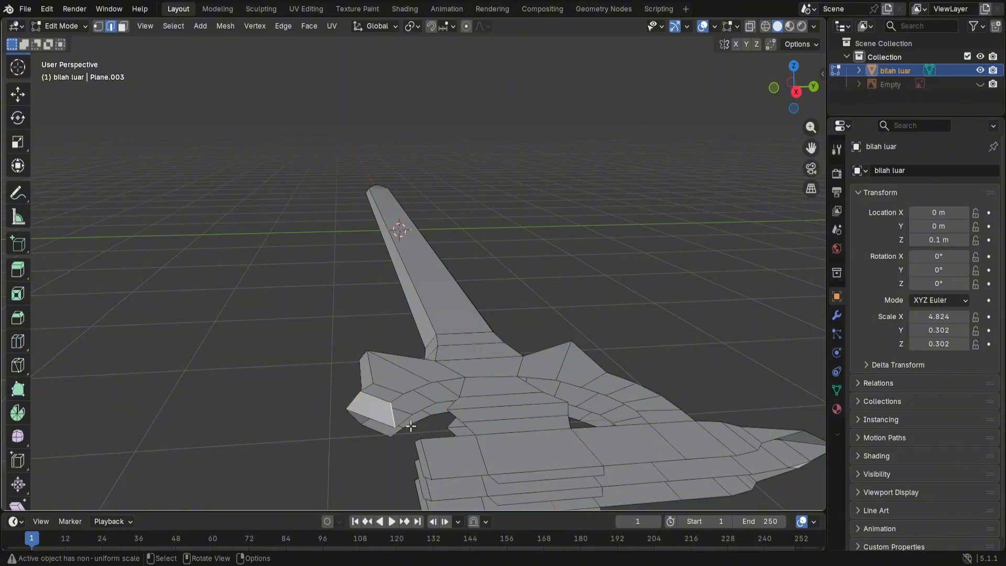
Step: Fill the remaining upper side wall faces around the guard, neck and rear crossbar, working edge by edge
{"action": "middle_click_drag", "start_coordinate": [409, 431], "coordinate": [360, 402]}
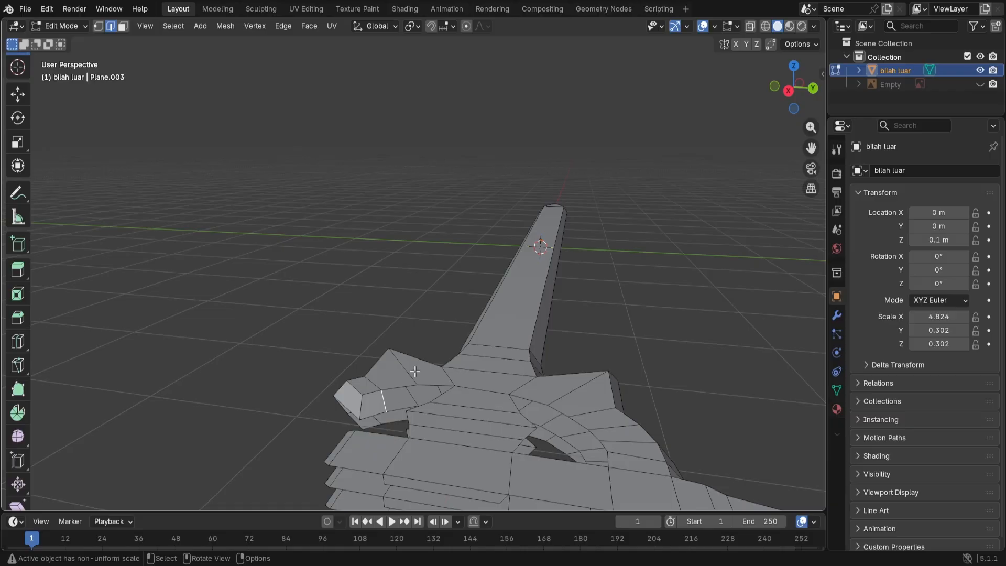
{"action": "middle_click_drag", "start_coordinate": [415, 371], "coordinate": [491, 302]}
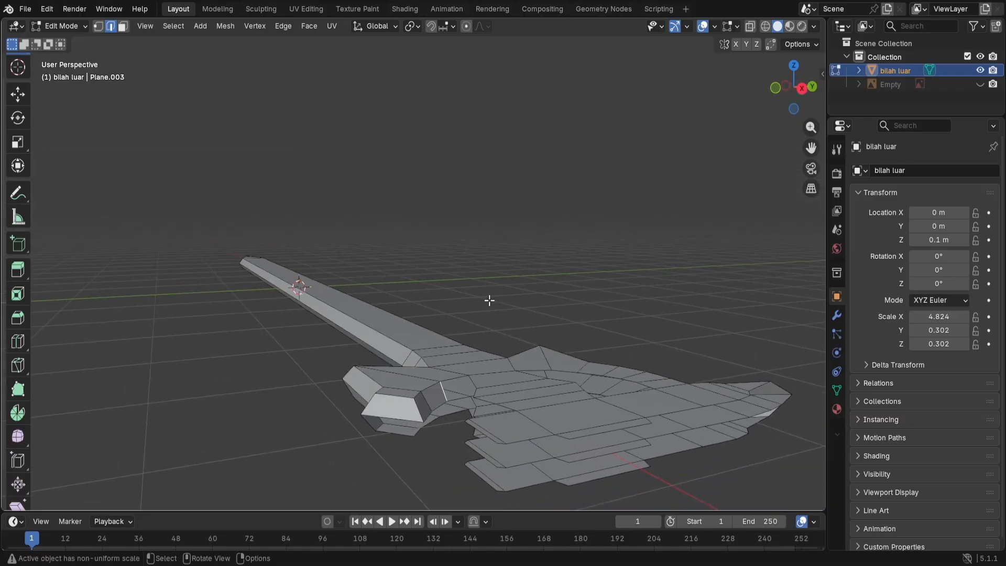
{"action": "mouse_move", "coordinate": [599, 301]}
{"action": "middle_mouse_down"}
{"action": "mouse_move", "coordinate": [634, 284]}
{"action": "mouse_move", "coordinate": [712, 287]}
{"action": "mouse_move", "coordinate": [590, 294]}
{"action": "middle_mouse_up"}
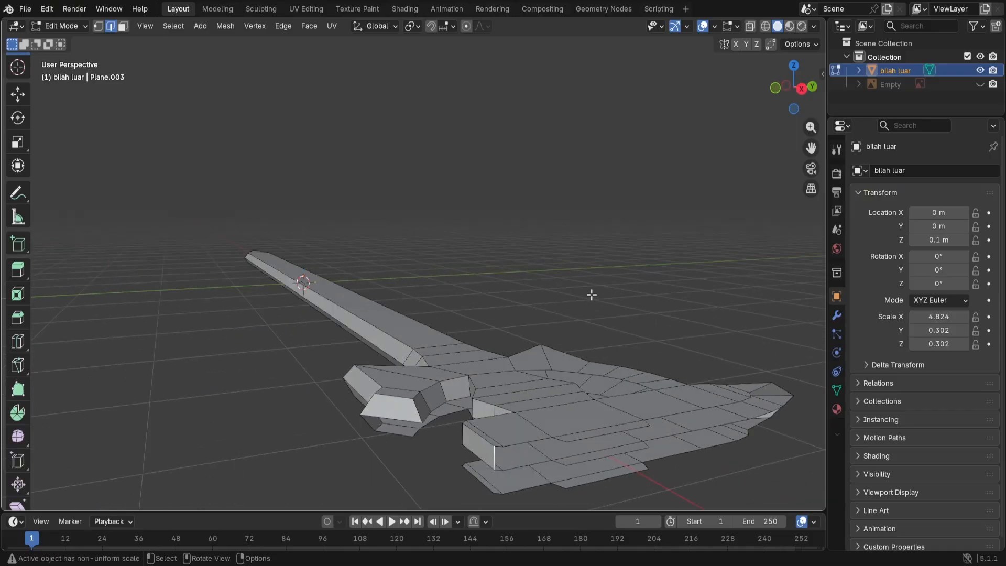
{"action": "middle_click_drag", "start_coordinate": [651, 280], "coordinate": [600, 285]}
{"action": "scroll", "coordinate": [650, 286], "scroll_direction": "down", "scroll_amount": 5}
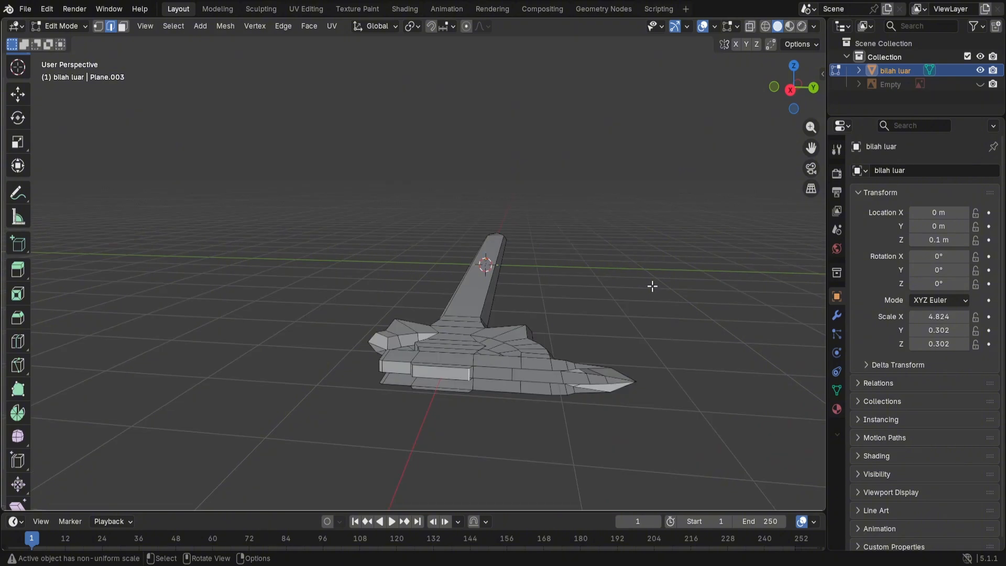
{"action": "middle_click_drag", "start_coordinate": [676, 283], "coordinate": [585, 283]}
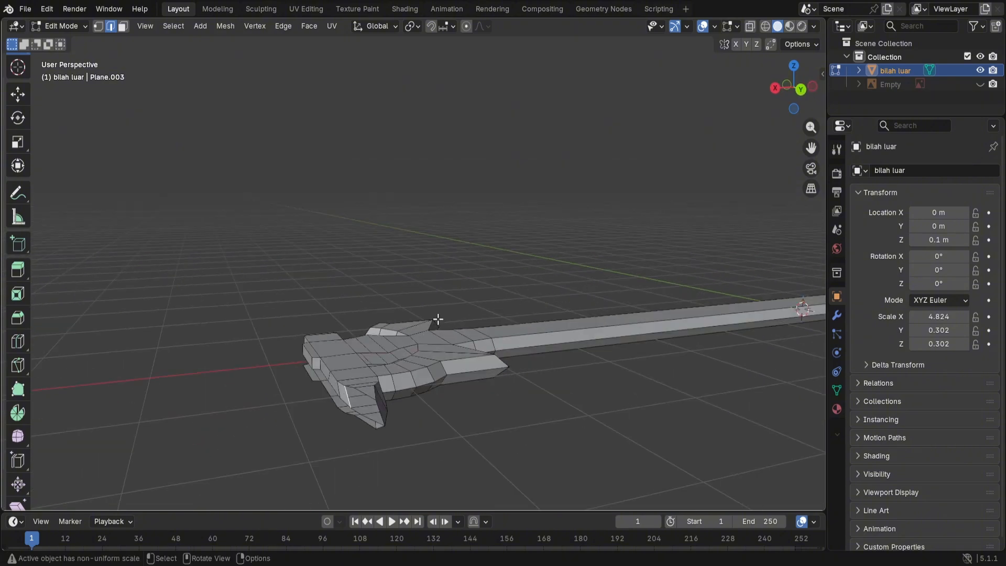
Step: Fill the lower side wall face on the end of the guard's outer spike from the underside
{"action": "middle_click_drag", "start_coordinate": [406, 386], "coordinate": [574, 392]}
{"action": "scroll", "coordinate": [462, 371], "scroll_direction": "up", "scroll_amount": 1}
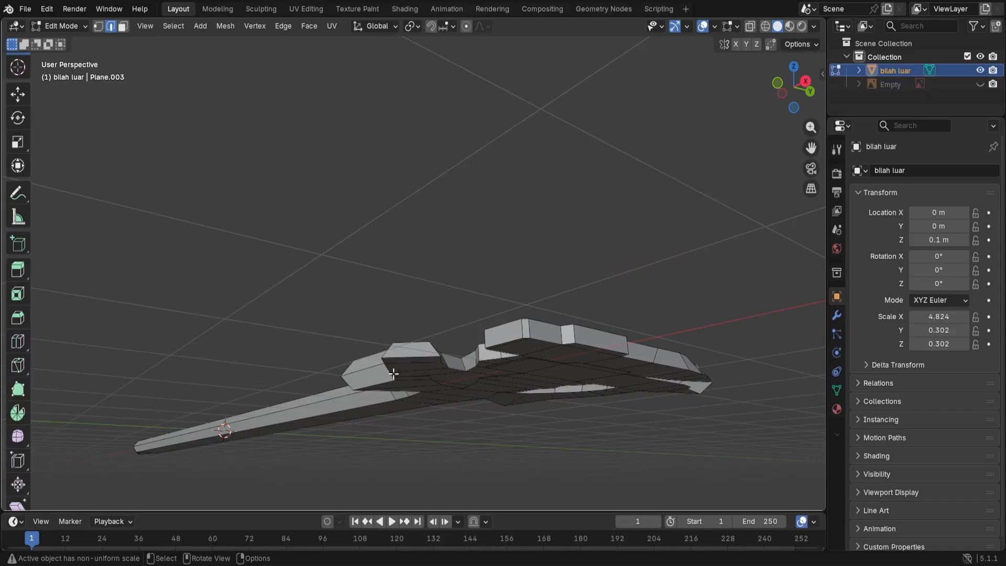
{"action": "middle_click_drag", "start_coordinate": [468, 277], "coordinate": [554, 243]}
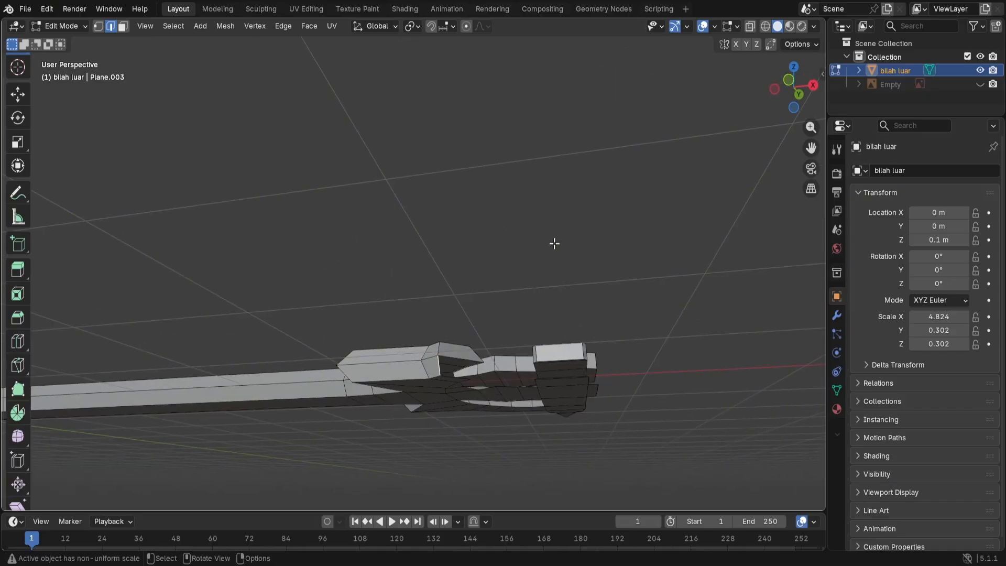
{"action": "middle_click_drag", "start_coordinate": [545, 278], "coordinate": [429, 246]}
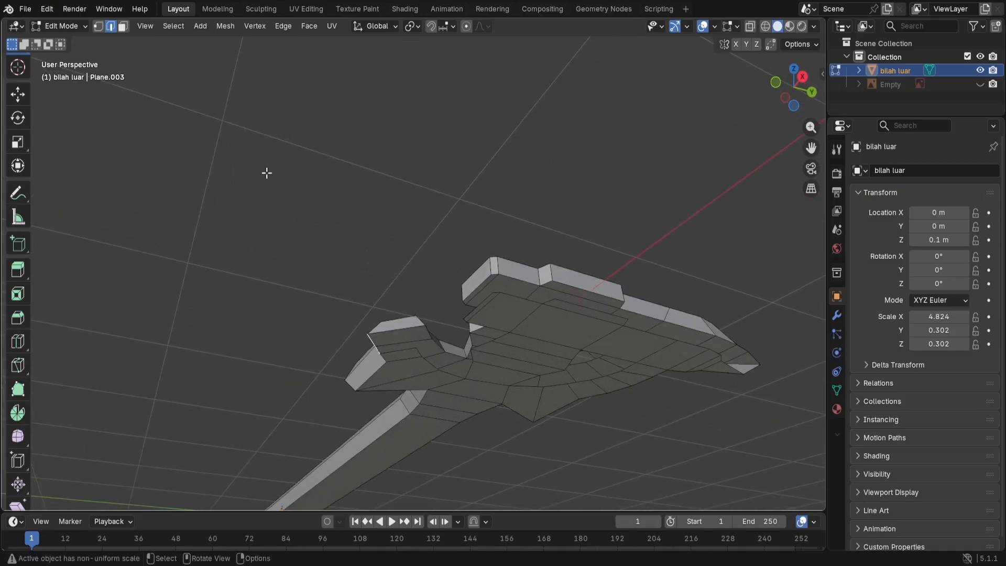
{"action": "left_click", "coordinate": [99, 26]}
{"action": "left_click", "coordinate": [427, 326], "text": "shift"}
{"action": "middle_click_drag", "start_coordinate": [435, 224], "coordinate": [433, 247]}
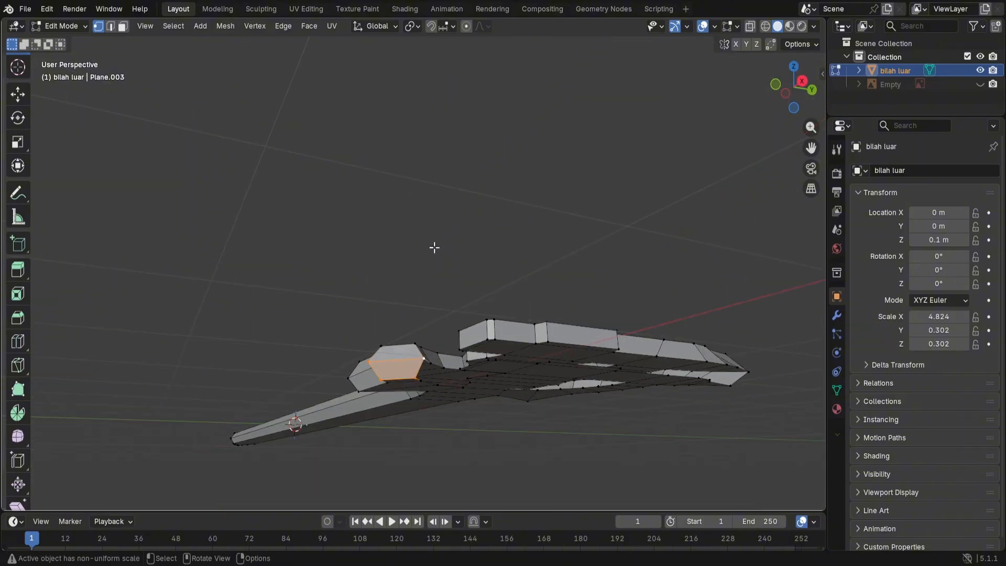
Step: Fill the lower side wall face on the inner side of the guard's outer spike
{"action": "left_click", "coordinate": [112, 26]}
{"action": "middle_click_drag", "start_coordinate": [418, 284], "coordinate": [403, 279]}
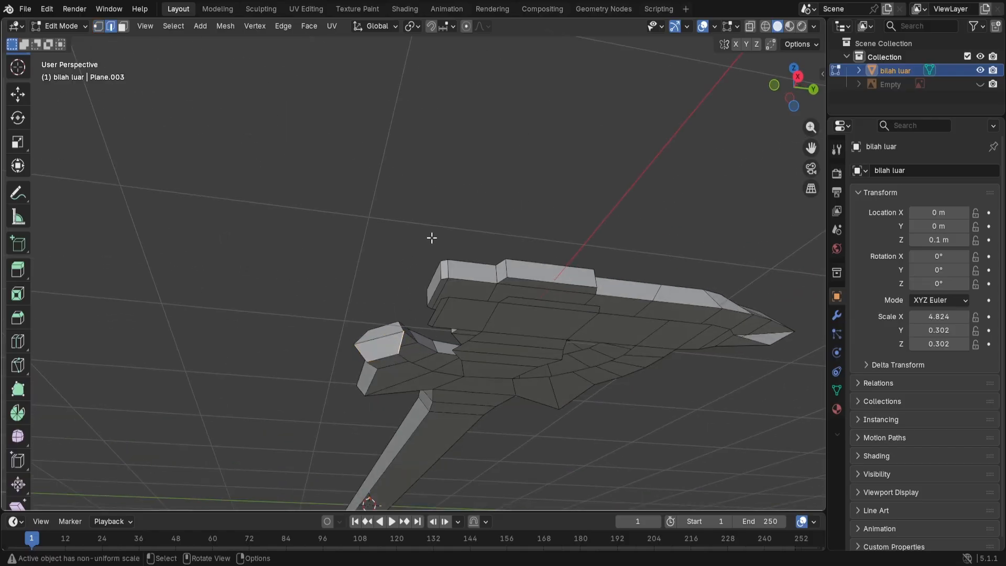
{"action": "middle_click_drag", "start_coordinate": [432, 238], "coordinate": [382, 210]}
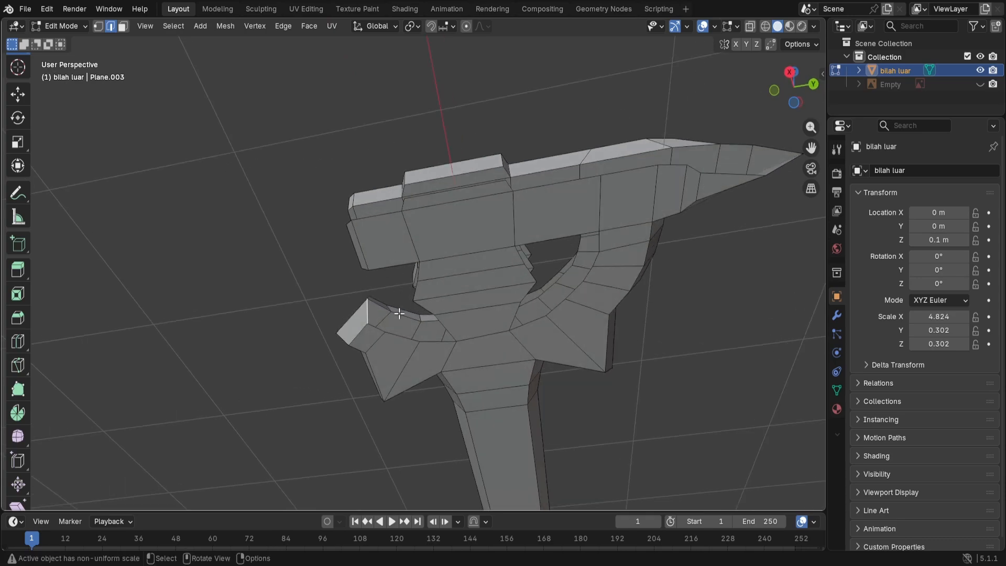
{"action": "left_click", "coordinate": [98, 26]}
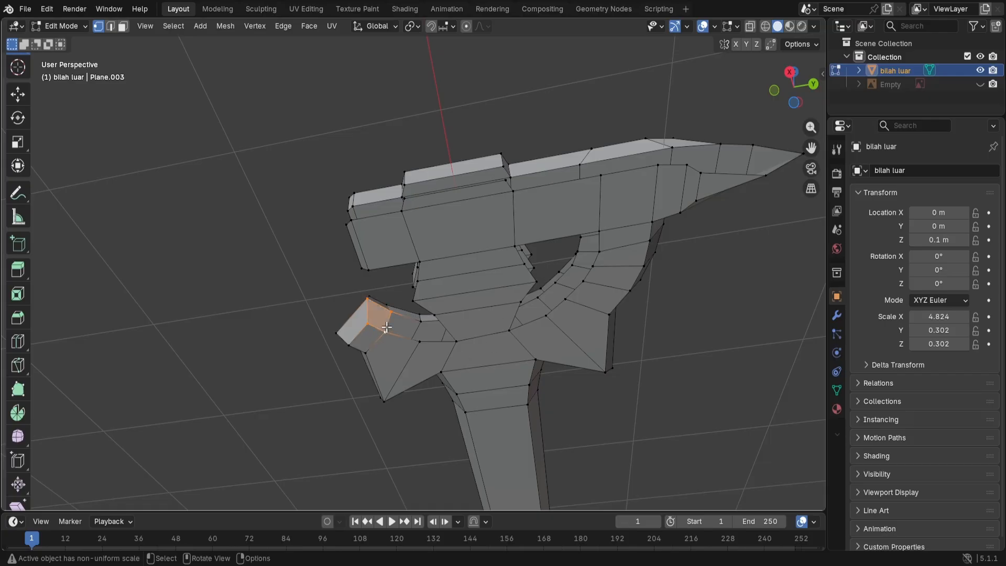
{"action": "left_click", "coordinate": [111, 26]}
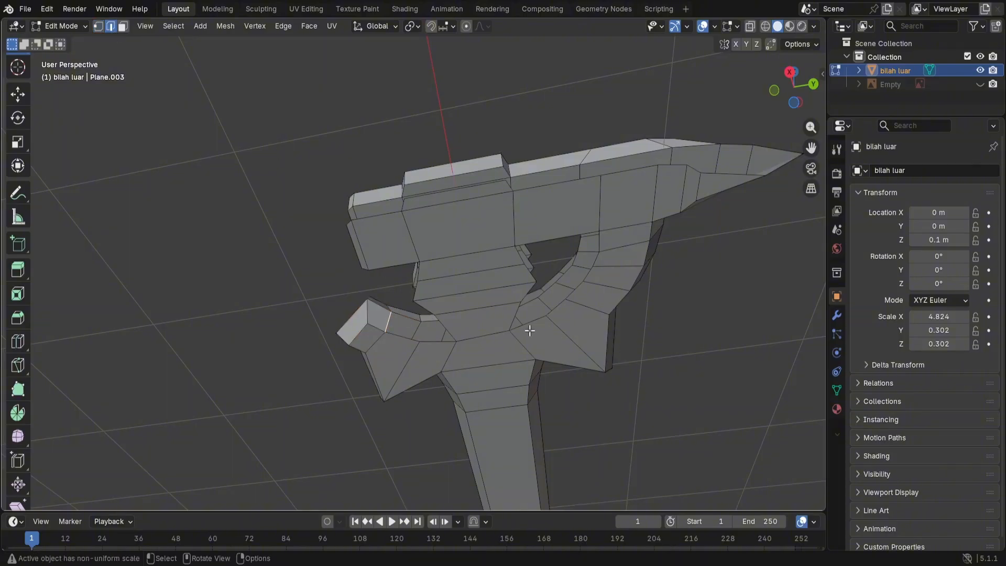
Step: Fill the lower side wall faces along the guard's inner curve up to the corner where it meets the neck
{"action": "middle_click_drag", "start_coordinate": [530, 330], "coordinate": [589, 353]}
{"action": "scroll", "coordinate": [559, 387], "scroll_direction": "up", "scroll_amount": 3}
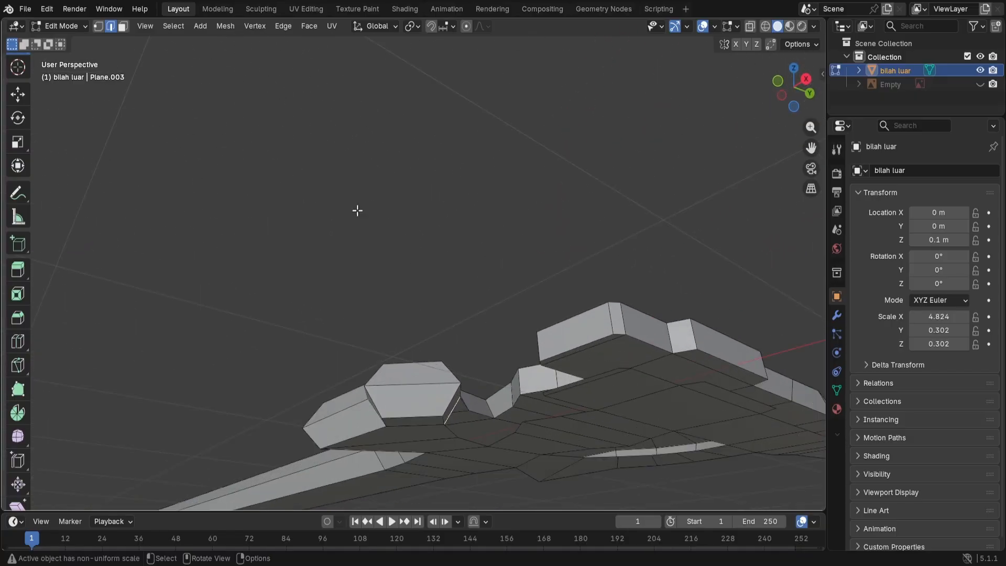
{"action": "left_click", "coordinate": [98, 26]}
{"action": "middle_click_drag", "start_coordinate": [391, 290], "coordinate": [380, 258]}
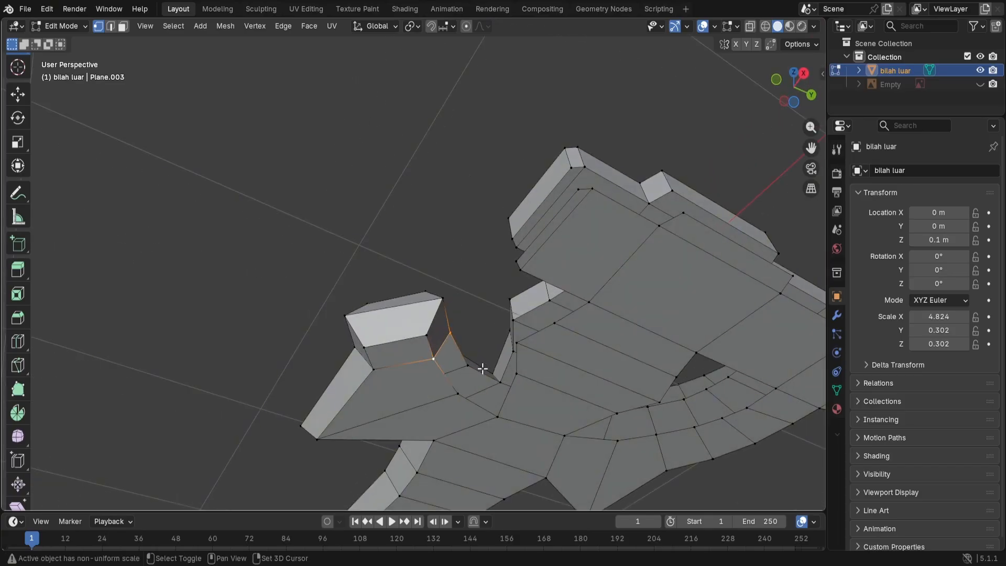
{"action": "left_click", "coordinate": [508, 387]}
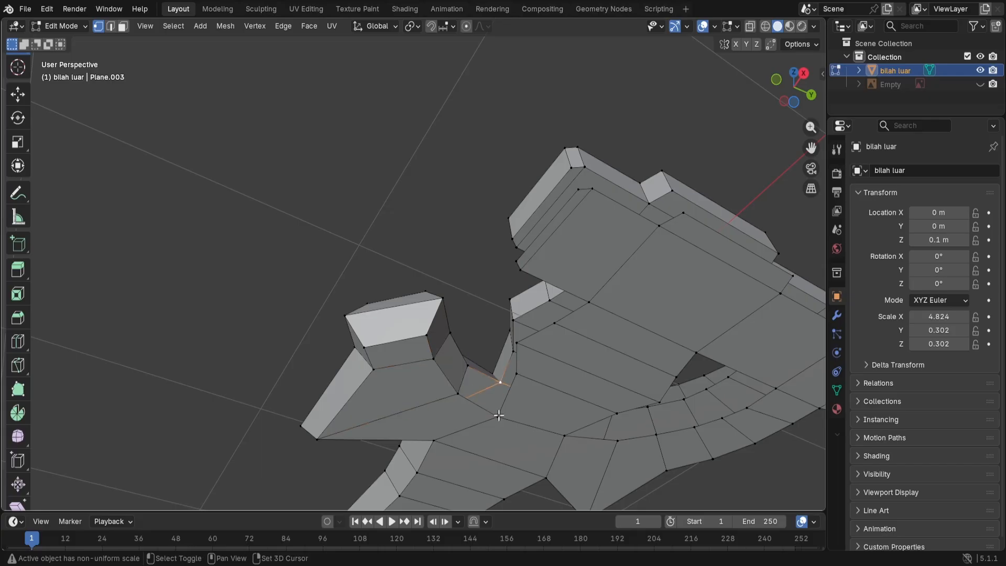
{"action": "left_click", "coordinate": [460, 391], "text": "shift"}
{"action": "key", "text": "f"}
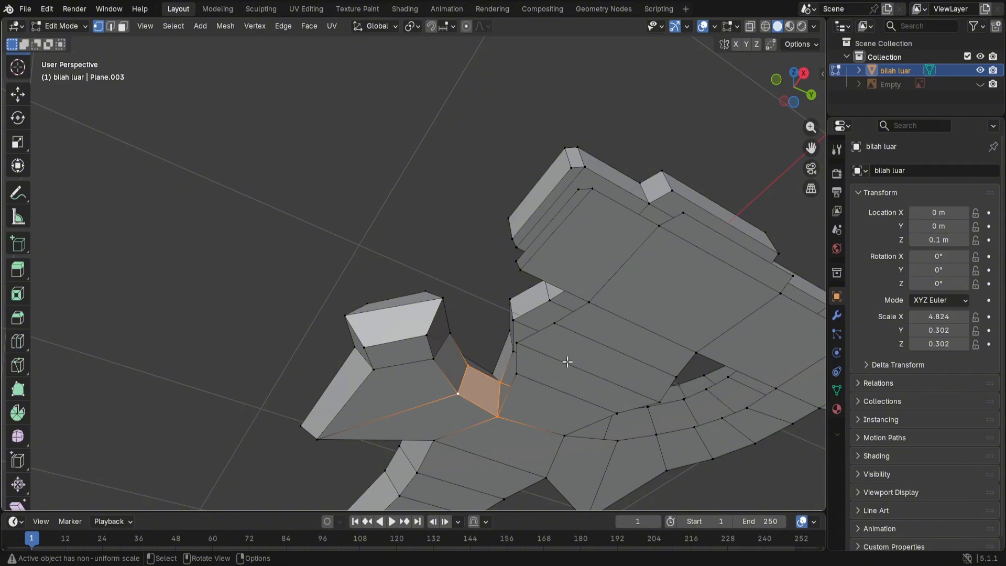
Step: Try to bridge the lower and middle border edges along the neck with Bridge Edge Loops
{"action": "middle_click", "coordinate": [487, 283]}
{"action": "key", "text": "2"}
{"action": "left_click", "coordinate": [503, 394]}
{"action": "middle_click_drag", "start_coordinate": [491, 393], "coordinate": [494, 421]}
{"action": "key", "text": "1"}
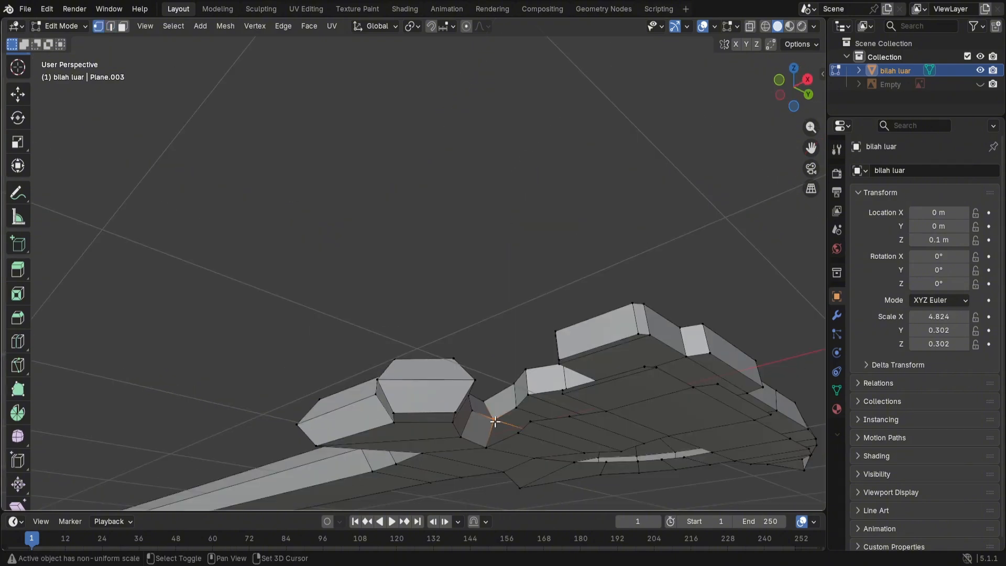
{"action": "middle_click_drag", "start_coordinate": [556, 405], "coordinate": [624, 414]}
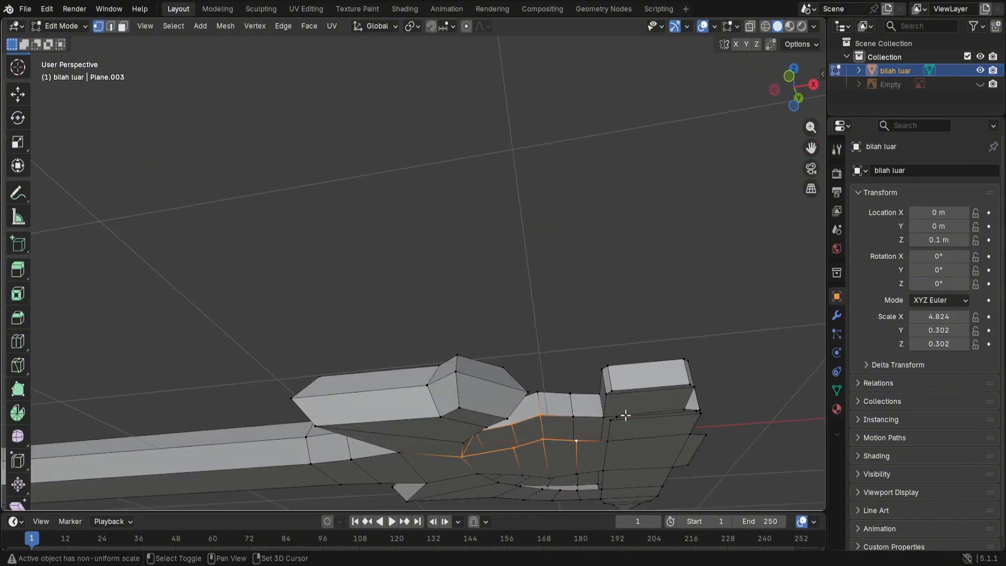
{"action": "left_click", "coordinate": [283, 26]}
{"action": "left_click", "coordinate": [319, 68]}
Step: Fill the first lower side wall face of the neck beside the guard from its four corner vertices
{"action": "middle_click_drag", "start_coordinate": [529, 310], "coordinate": [500, 435]}
{"action": "left_click", "coordinate": [500, 434]}
{"action": "left_click", "coordinate": [489, 440], "text": "shift"}
{"action": "left_click", "coordinate": [523, 412], "text": "shift"}
{"action": "left_click", "coordinate": [521, 388], "text": "shift"}
{"action": "key", "text": "f"}
Step: Fill the adjoining lower side wall face at the middle of the neck from its four corner vertices
{"action": "left_click", "coordinate": [538, 390]}
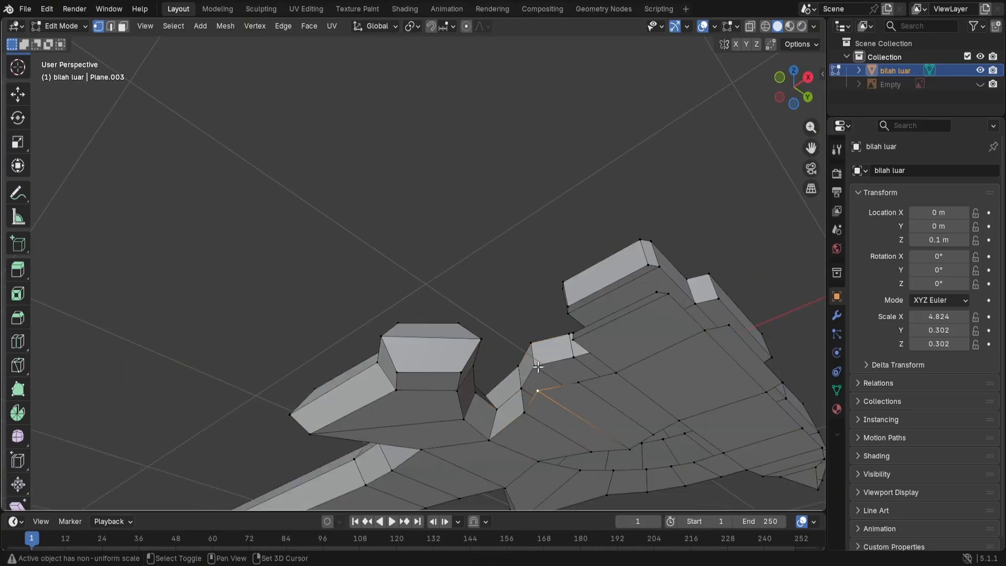
{"action": "left_click", "coordinate": [534, 365], "text": "shift"}
{"action": "left_click", "coordinate": [521, 388], "text": "shift"}
{"action": "left_click", "coordinate": [524, 412], "text": "shift"}
{"action": "key", "text": "f"}
Step: Fill the lower side wall faces at the neck's rear end and on the adjoining inner side of the rear crossbar
{"action": "middle_click_drag", "start_coordinate": [540, 386], "coordinate": [592, 409]}
{"action": "left_click", "coordinate": [590, 431]}
{"action": "left_click", "coordinate": [594, 452], "text": "shift"}
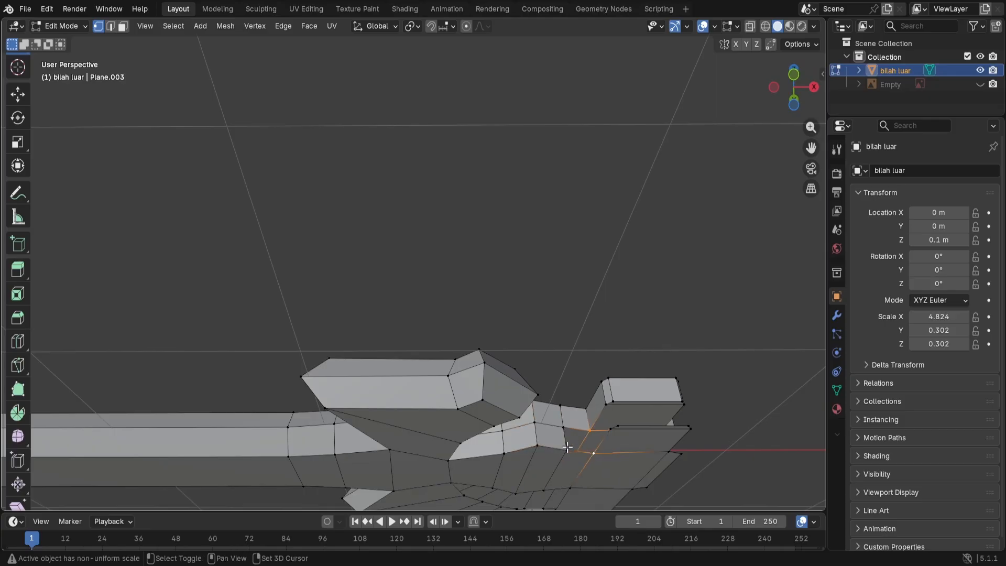
{"action": "left_click", "coordinate": [566, 450], "text": "shift"}
{"action": "left_click", "coordinate": [563, 427], "text": "shift"}
{"action": "key", "text": "f"}
{"action": "left_click", "coordinate": [606, 404]}
{"action": "left_click", "coordinate": [596, 456], "text": "shift"}
{"action": "key", "text": "f"}
Step: Fill the lower side wall face on the rear crossbar's inner side out to its blunt end, using its four corner vertices
{"action": "left_click", "coordinate": [610, 429]}
{"action": "left_click", "coordinate": [681, 429], "text": "shift"}
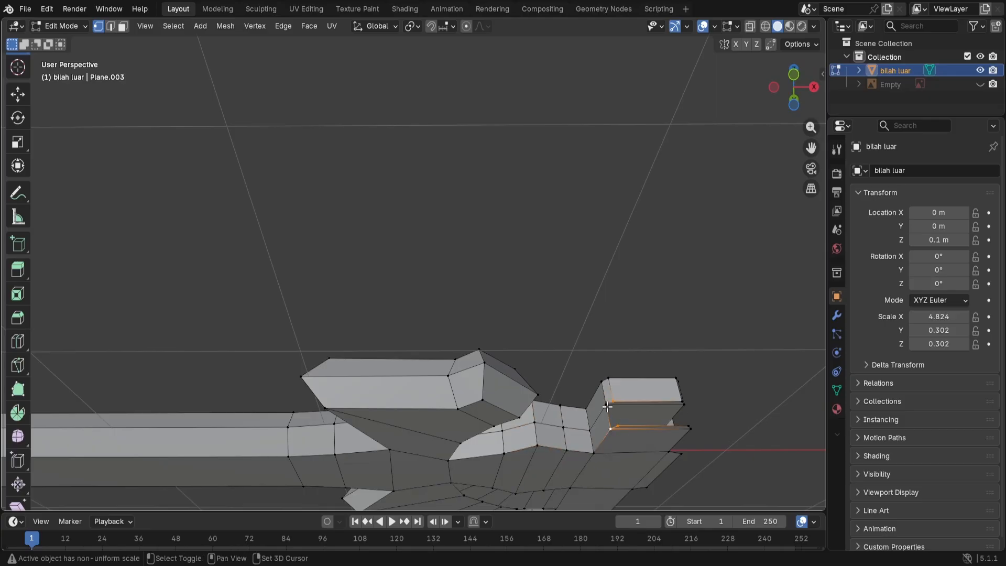
{"action": "left_click", "coordinate": [670, 416]}
{"action": "middle_click_drag", "start_coordinate": [629, 419], "coordinate": [585, 413]}
Step: Fill the lower side wall faces at the crossbar's blunt end corner and along the adjoining rear side
{"action": "middle_click_drag", "start_coordinate": [670, 444], "coordinate": [644, 216]}
{"action": "key", "text": "2"}
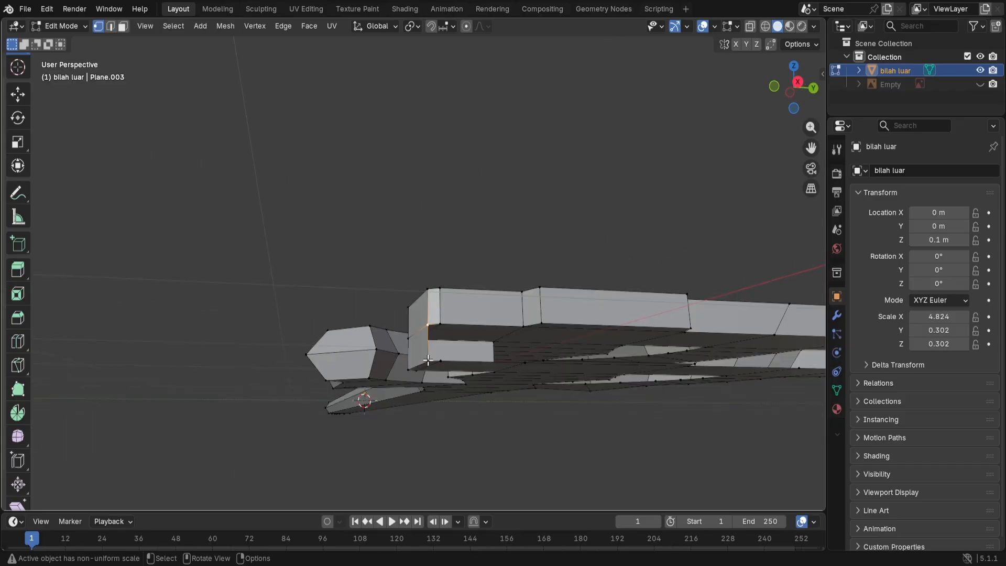
{"action": "left_click", "coordinate": [438, 332], "text": "shift"}
{"action": "key", "text": "f"}
{"action": "left_click", "coordinate": [532, 341]}
{"action": "key", "text": "f"}
Step: Fill the lower side wall faces at the small step in the crossbar's rear side and on the section just beyond it
{"action": "left_click", "coordinate": [551, 364]}
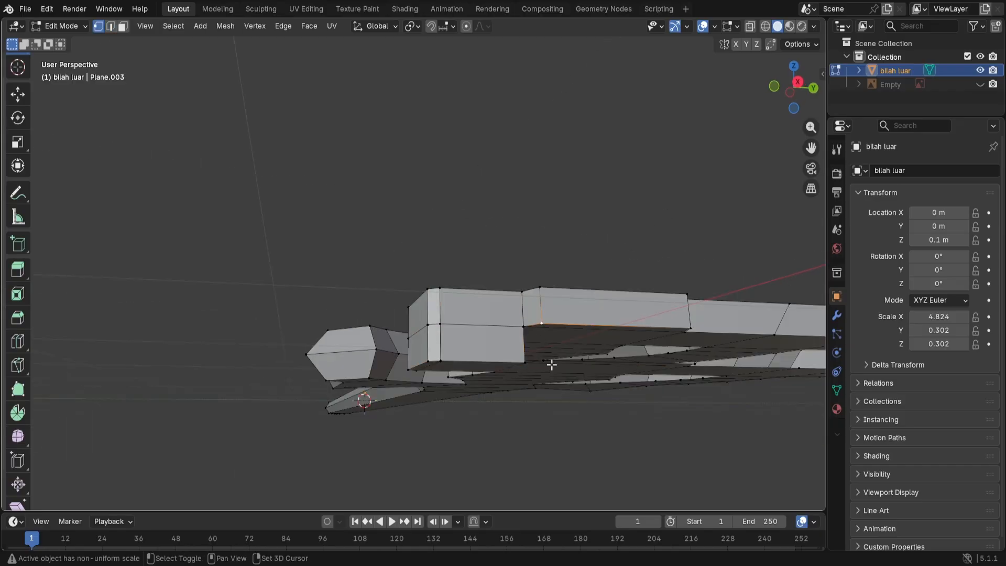
{"action": "left_click", "coordinate": [572, 339], "text": "shift"}
{"action": "key", "text": "f"}
{"action": "middle_click_drag", "start_coordinate": [707, 352], "coordinate": [301, 293]}
{"action": "left_click", "coordinate": [302, 273]}
{"action": "left_click", "coordinate": [392, 244], "text": "shift"}
{"action": "left_click", "coordinate": [414, 281], "text": "shift"}
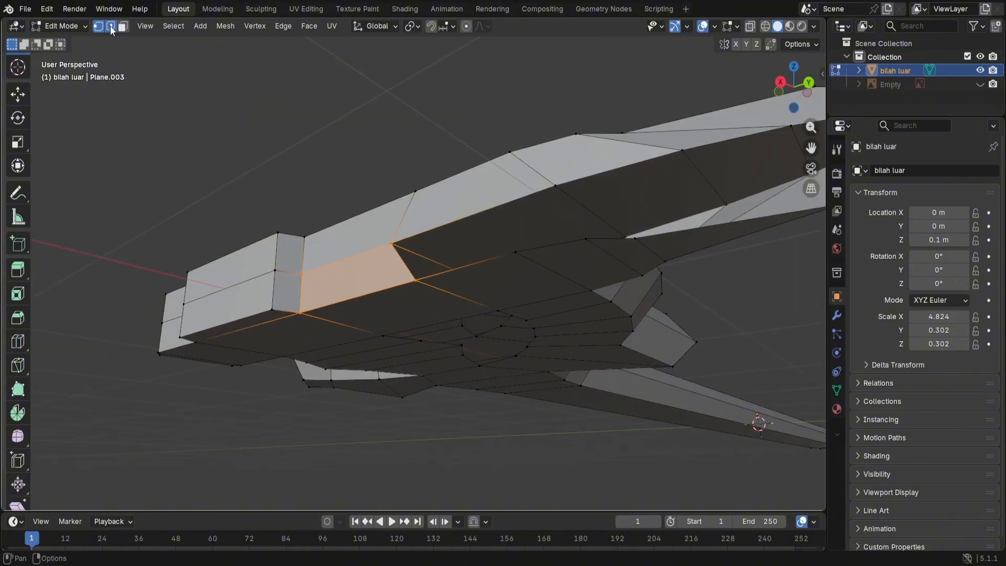
Step: Fill the next lower side wall face along the crossbar's rear side toward the pointed tip
{"action": "left_click", "coordinate": [392, 244]}
{"action": "left_click", "coordinate": [413, 280], "text": "shift"}
{"action": "left_click", "coordinate": [516, 253], "text": "shift"}
{"action": "left_click", "coordinate": [555, 185], "text": "shift"}
{"action": "left_click", "coordinate": [585, 239], "text": "shift"}
{"action": "left_click", "coordinate": [682, 151], "text": "shift"}
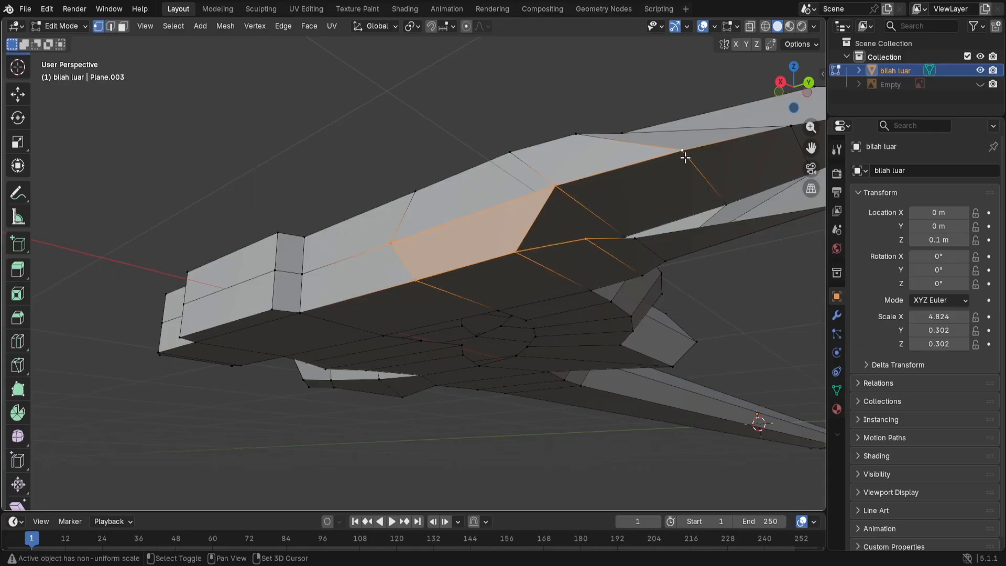
Step: Close the remaining lower side wall faces on the crossbar's rear side out to the pointed tip
{"action": "middle_click_drag", "start_coordinate": [684, 157], "coordinate": [622, 193]}
{"action": "left_click", "coordinate": [494, 131]}
{"action": "left_click", "coordinate": [512, 151], "text": "shift"}
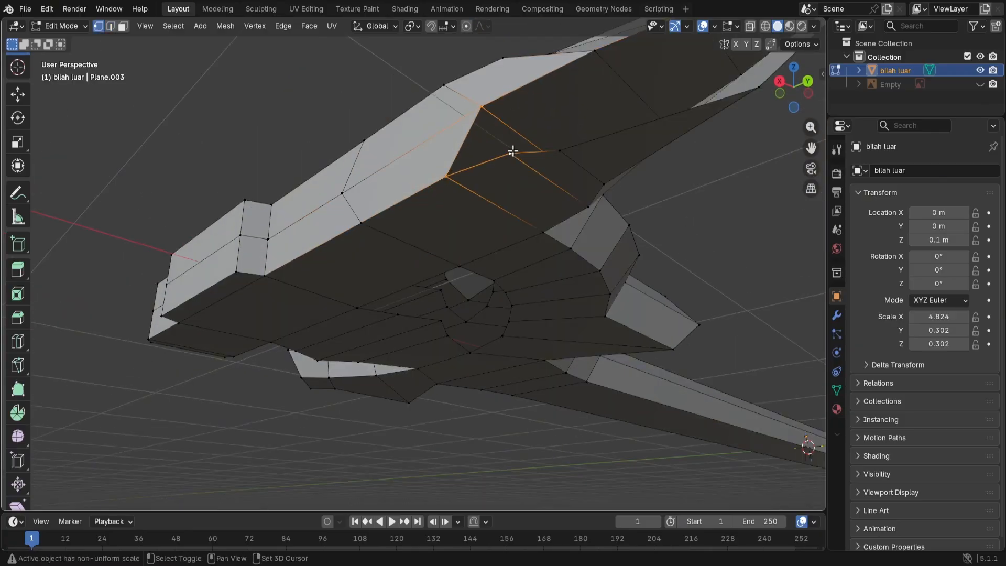
{"action": "left_click", "coordinate": [560, 150], "text": "shift"}
{"action": "middle_click_drag", "start_coordinate": [566, 151], "coordinate": [541, 134]}
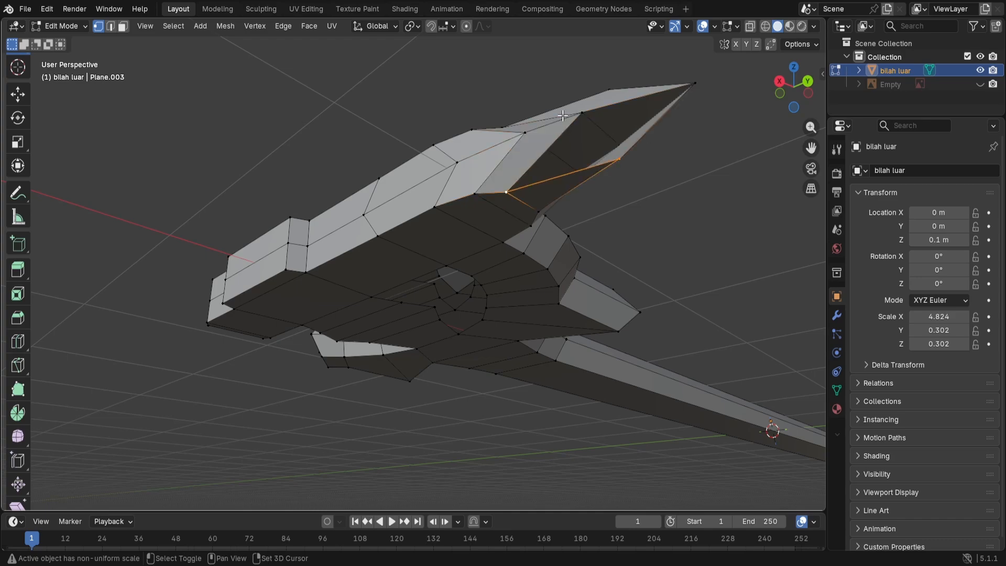
{"action": "left_click", "coordinate": [695, 82], "text": "shift"}
{"action": "left_click", "coordinate": [675, 198]}
Step: Fill the open upper side wall face at the blade end of the guard's cutout from its four corner vertices
{"action": "middle_click_drag", "start_coordinate": [674, 198], "coordinate": [408, 272]}
{"action": "middle_click_drag", "start_coordinate": [253, 184], "coordinate": [404, 327]}
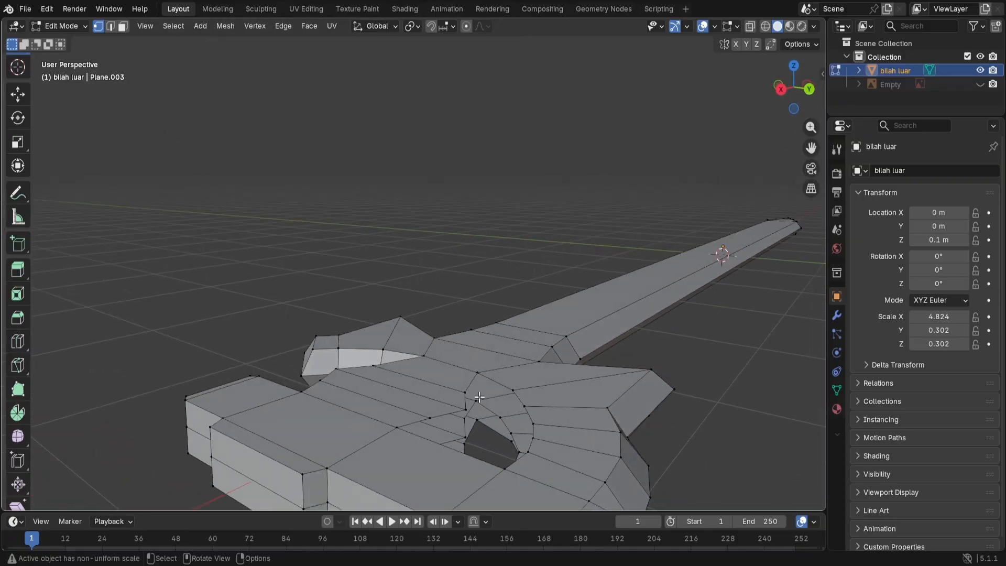
{"action": "key", "text": "shift"}
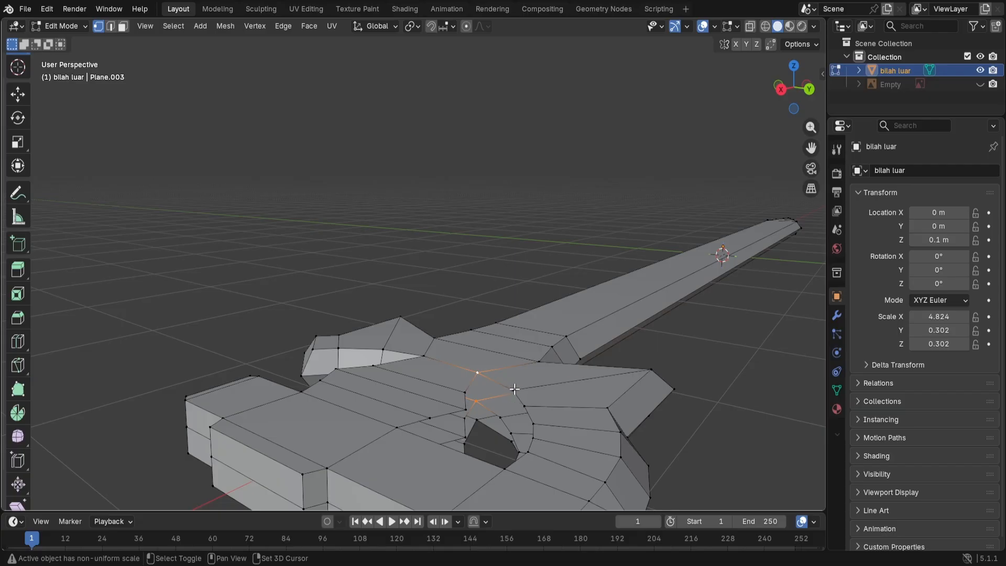
{"action": "left_click", "coordinate": [500, 414], "text": "shift"}
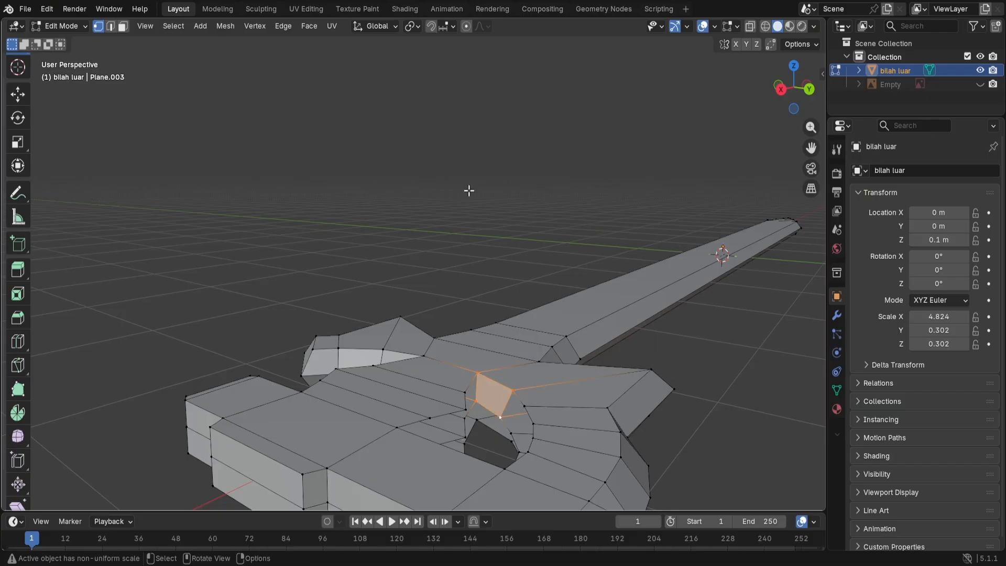
{"action": "left_click", "coordinate": [110, 26]}
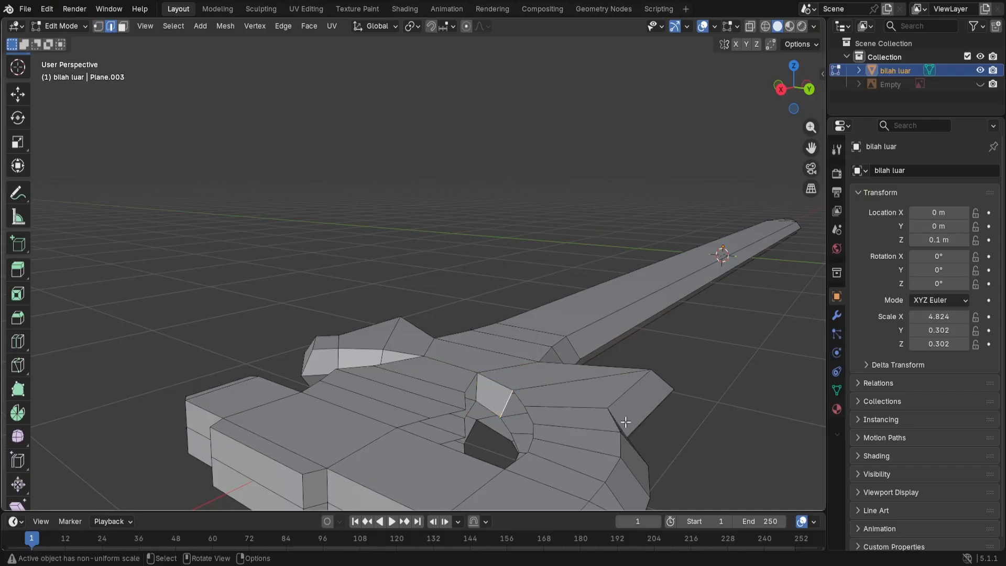
{"action": "middle_click_drag", "start_coordinate": [669, 380], "coordinate": [425, 379]}
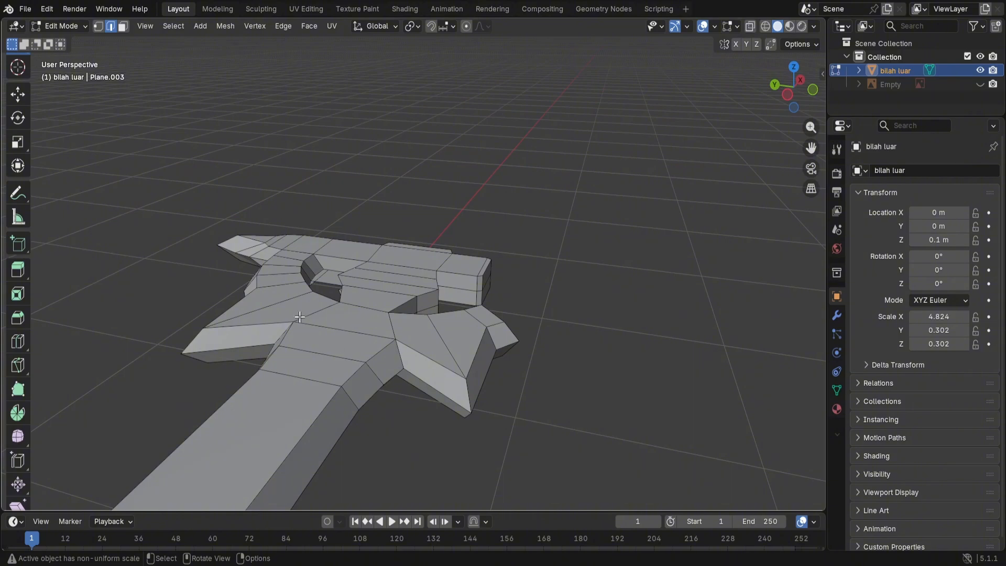
Step: Fill the lower side wall face directly beneath it at the blade end of the cutout from its four corners
{"action": "middle_click_drag", "start_coordinate": [300, 316], "coordinate": [457, 364]}
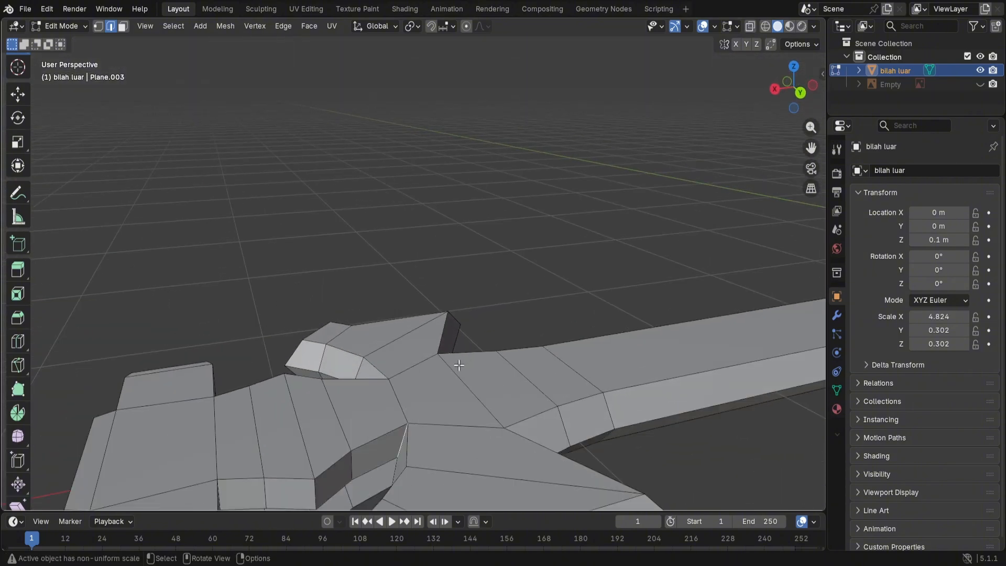
{"action": "middle_click_drag", "start_coordinate": [407, 450], "coordinate": [435, 367]}
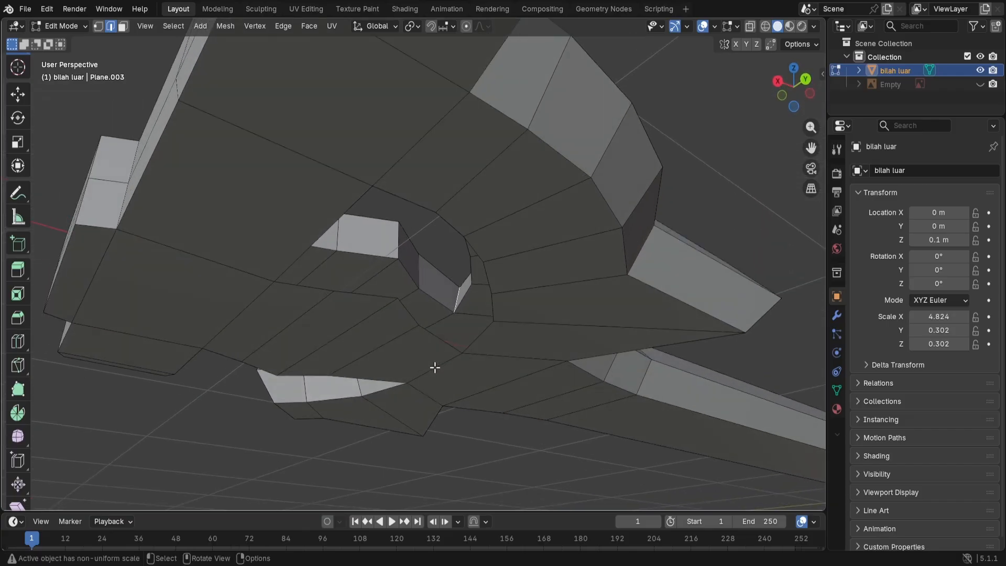
{"action": "middle_click_drag", "start_coordinate": [453, 331], "coordinate": [442, 332]}
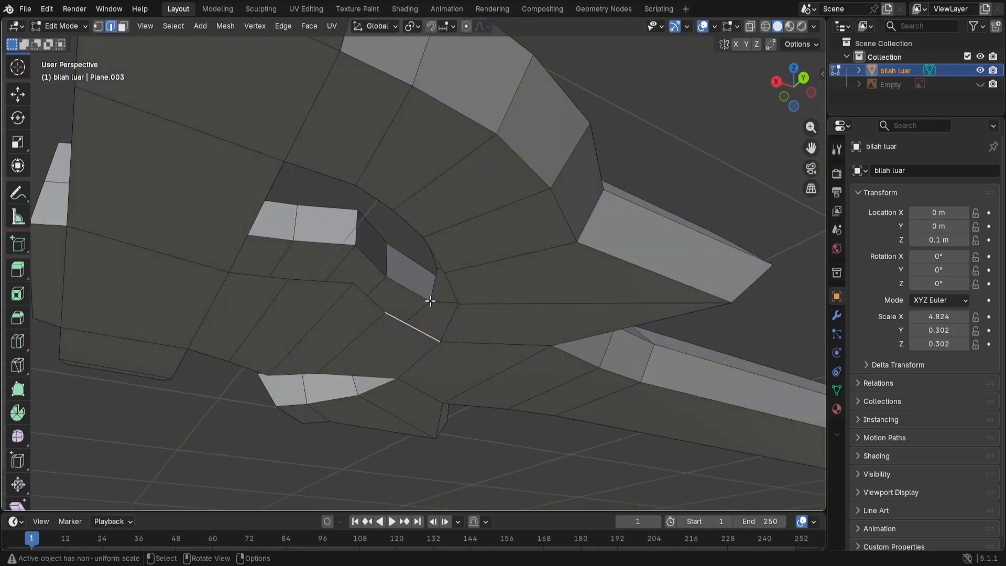
{"action": "left_click", "coordinate": [98, 27]}
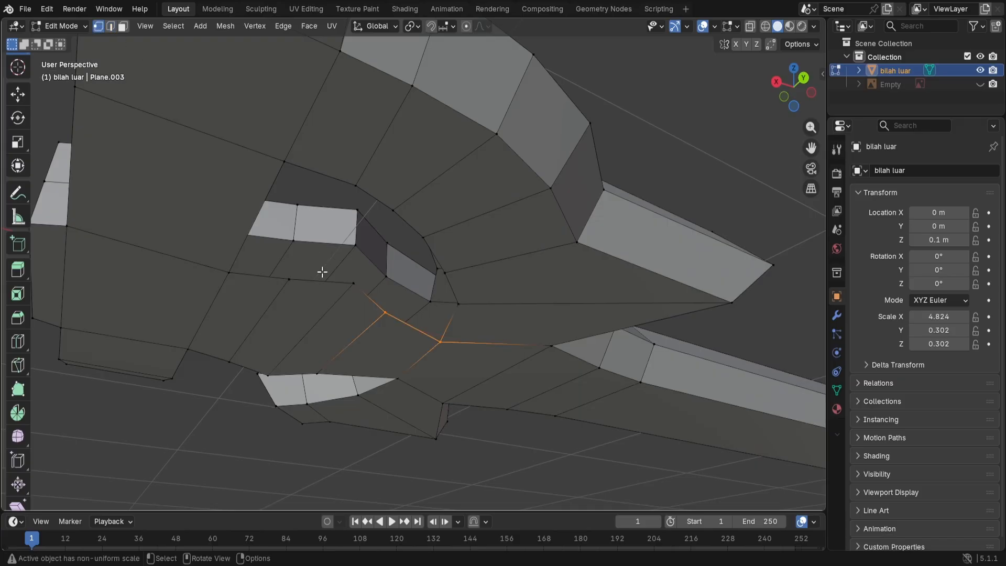
{"action": "left_click", "coordinate": [430, 301]}
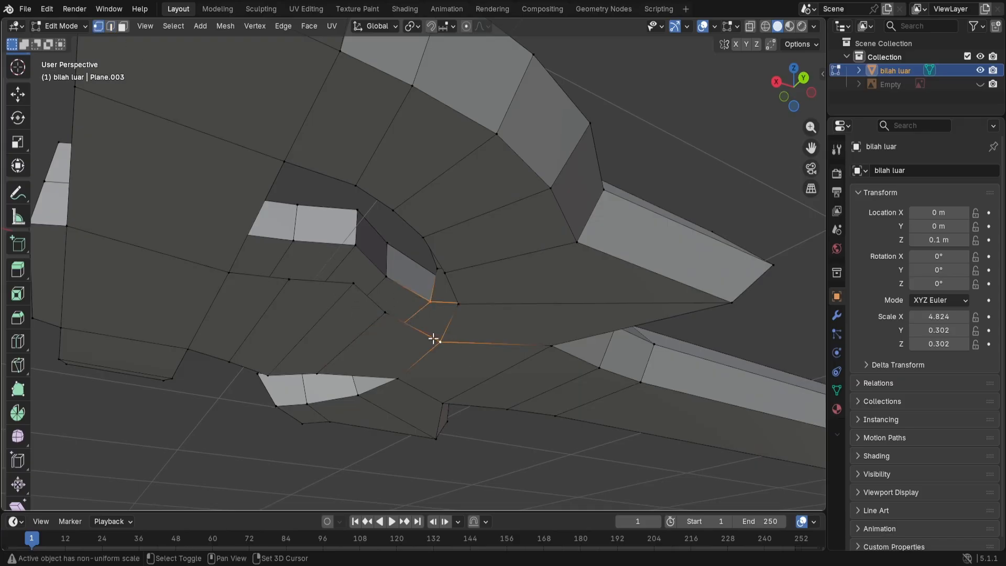
{"action": "left_click", "coordinate": [386, 313], "text": "shift"}
{"action": "key", "text": "f"}
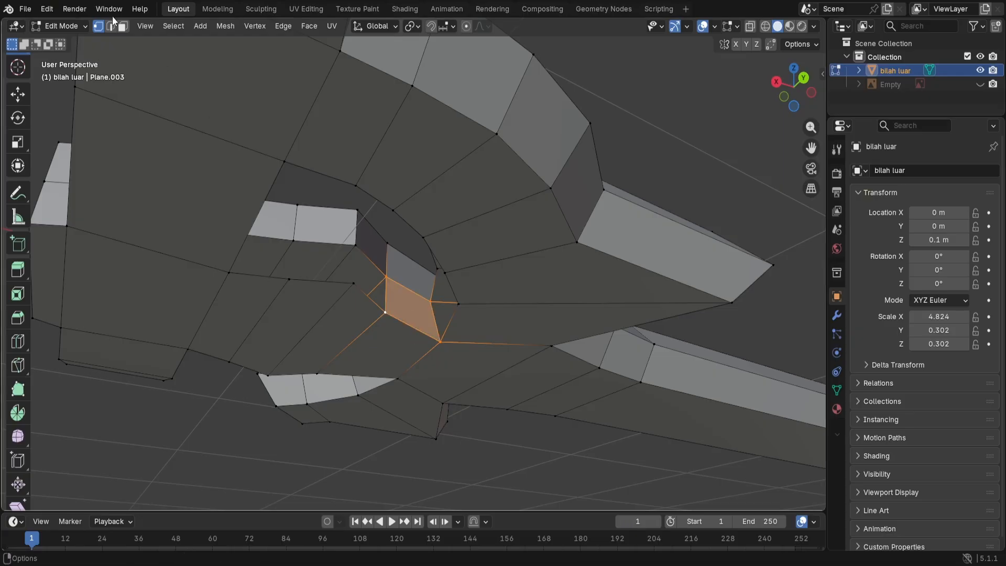
Step: Fill three consecutive lower side wall faces inside the cutout along the curved arm's inner edge
{"action": "key", "text": "2"}
{"action": "left_click", "coordinate": [384, 294]}
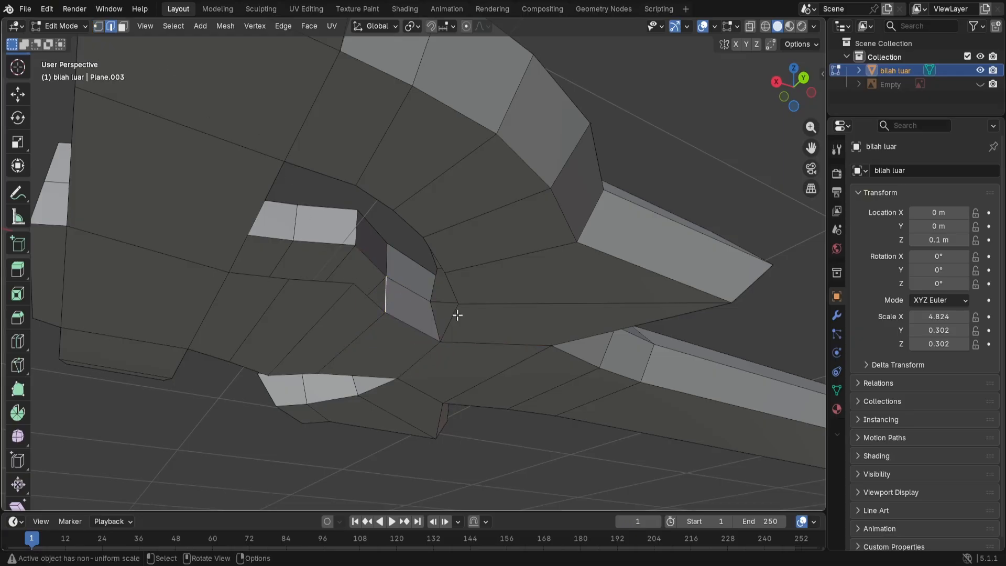
{"action": "middle_click_drag", "start_coordinate": [463, 289], "coordinate": [495, 292]}
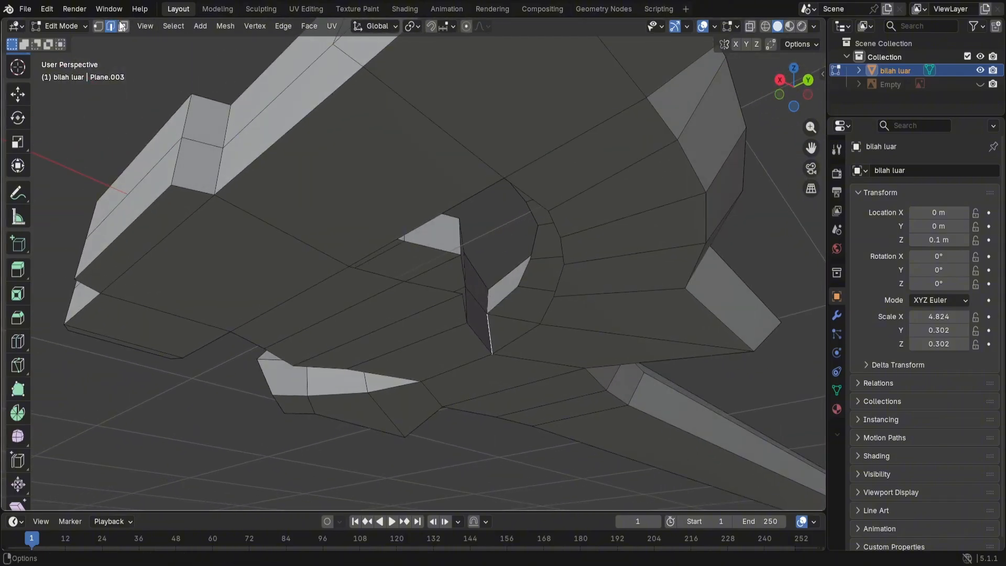
{"action": "left_click", "coordinate": [99, 25]}
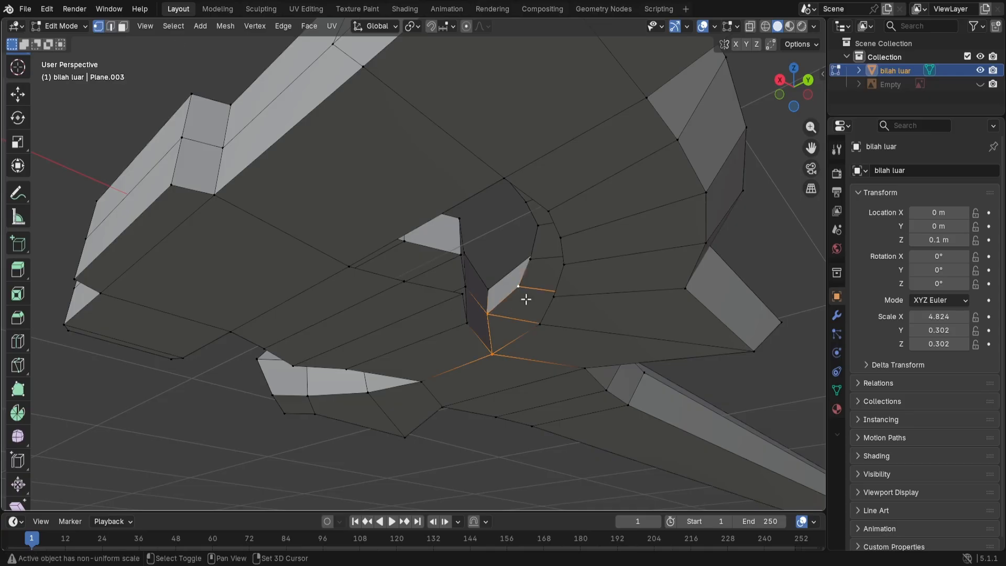
{"action": "left_click", "coordinate": [540, 323], "text": "shift"}
{"action": "left_click", "coordinate": [530, 260]}
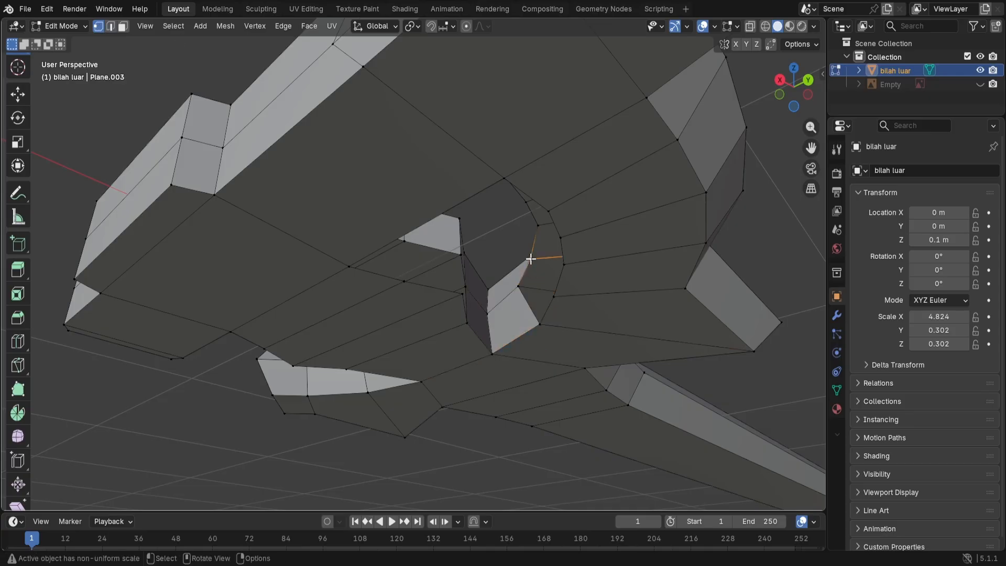
{"action": "left_click", "coordinate": [518, 285], "text": "shift"}
{"action": "left_click", "coordinate": [531, 258]}
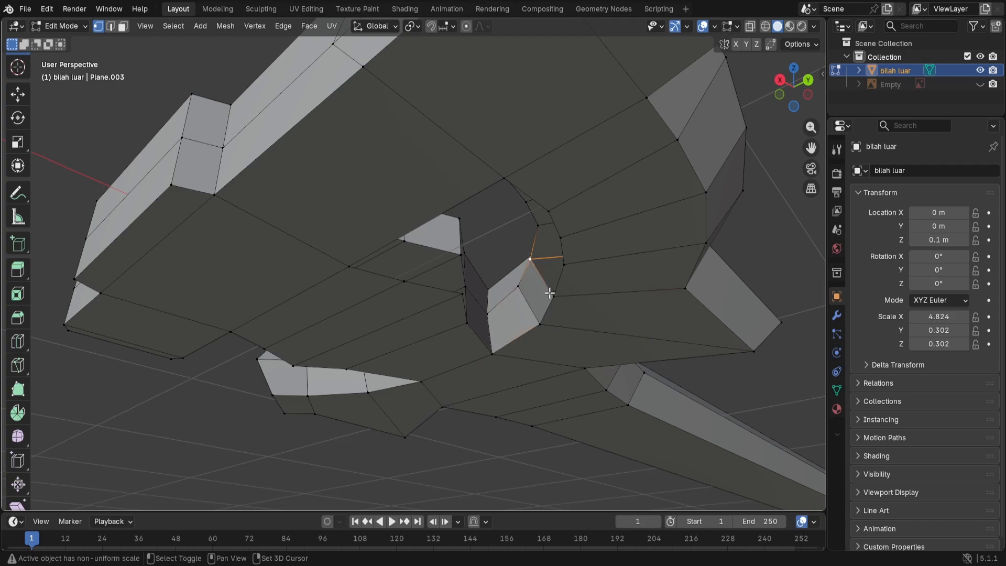
{"action": "key", "text": "f"}
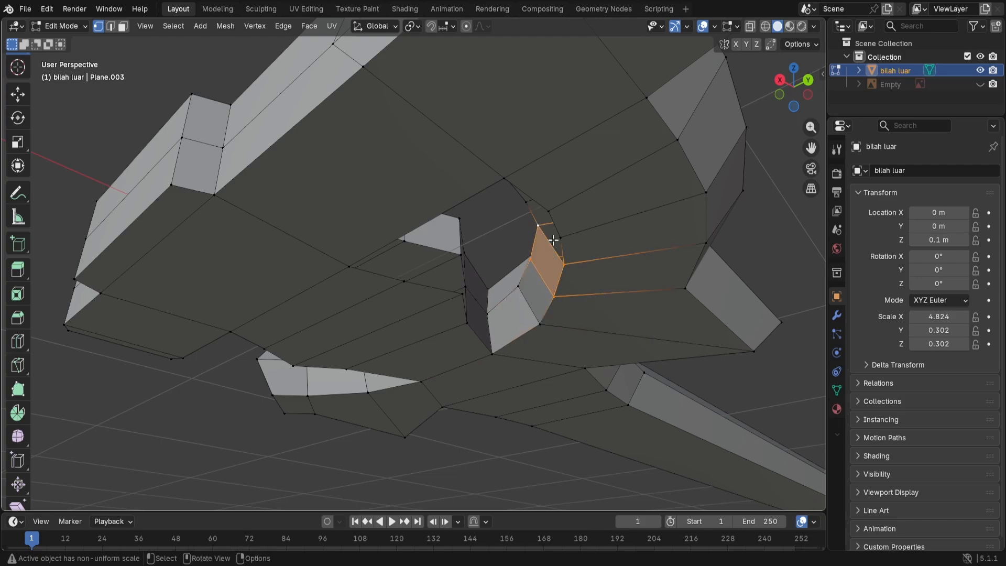
Step: Fill the following lower side wall face of the curved arm's inner edge, nearer the crossbar
{"action": "middle_click_drag", "start_coordinate": [555, 243], "coordinate": [584, 234]}
{"action": "left_click", "coordinate": [715, 223]}
{"action": "left_click", "coordinate": [677, 190], "text": "shift"}
{"action": "left_click", "coordinate": [666, 218], "text": "shift"}
{"action": "left_click", "coordinate": [692, 254], "text": "shift"}
{"action": "key", "text": "f"}
Step: Fill the two open lower side wall faces on the neck side of the cutout from their corner vertices
{"action": "middle_click_drag", "start_coordinate": [453, 227], "coordinate": [354, 271]}
{"action": "left_click", "coordinate": [335, 301]}
{"action": "left_click", "coordinate": [354, 271], "text": "shift"}
{"action": "left_click", "coordinate": [327, 283], "text": "shift"}
{"action": "left_click", "coordinate": [326, 303], "text": "shift"}
{"action": "key", "text": "f"}
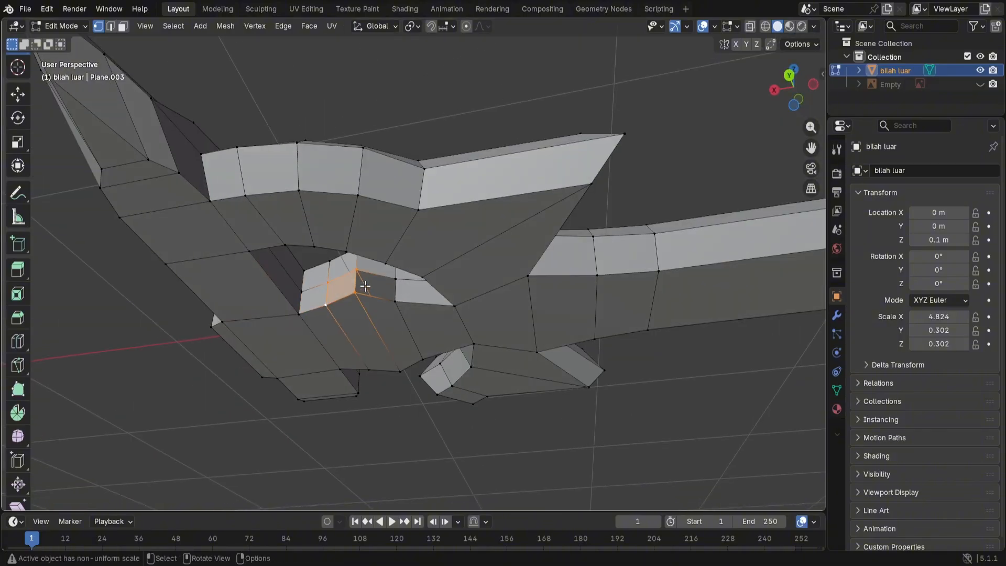
{"action": "left_click", "coordinate": [394, 279]}
{"action": "left_click", "coordinate": [355, 270], "text": "shift"}
{"action": "key", "text": "f"}
Step: Unhide the Empty blueprint reference image and select the blade in Object Mode
{"action": "middle_click_drag", "start_coordinate": [390, 369], "coordinate": [377, 195]}
{"action": "scroll", "coordinate": [494, 149], "scroll_direction": "down", "scroll_amount": 6}
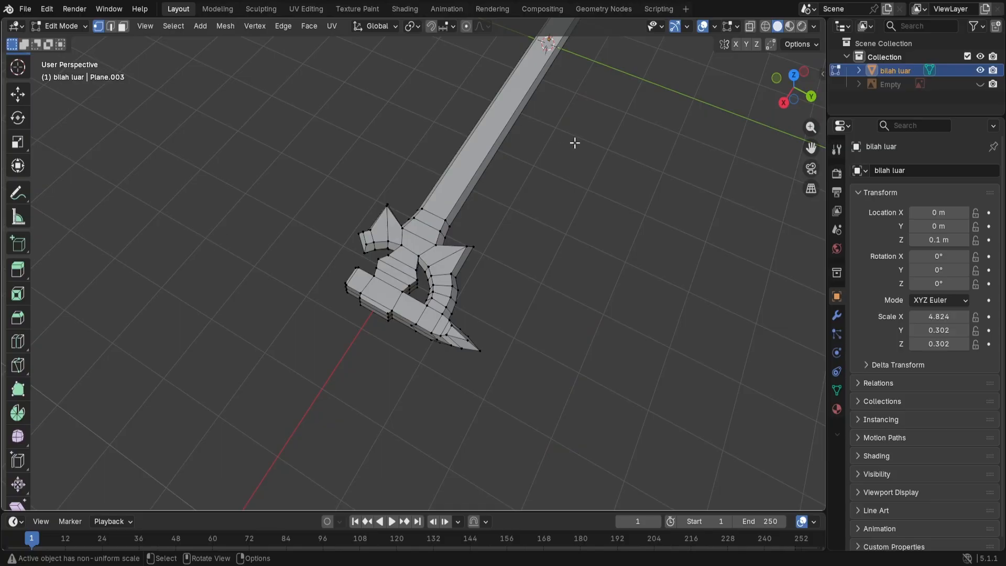
{"action": "scroll", "coordinate": [574, 143], "scroll_direction": "down", "scroll_amount": 5}
{"action": "middle_click_drag", "start_coordinate": [382, 168], "coordinate": [508, 155]}
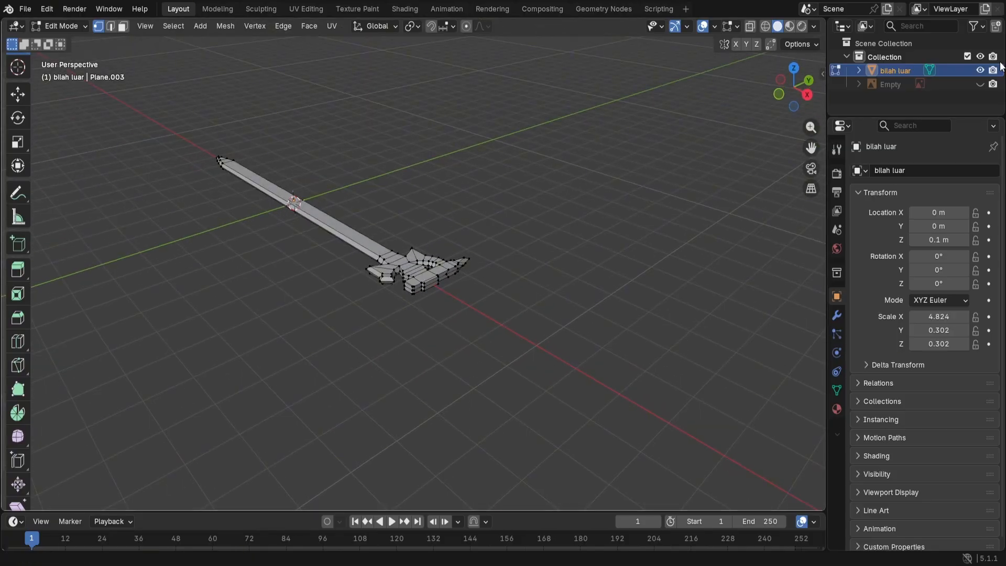
{"action": "left_click", "coordinate": [978, 82]}
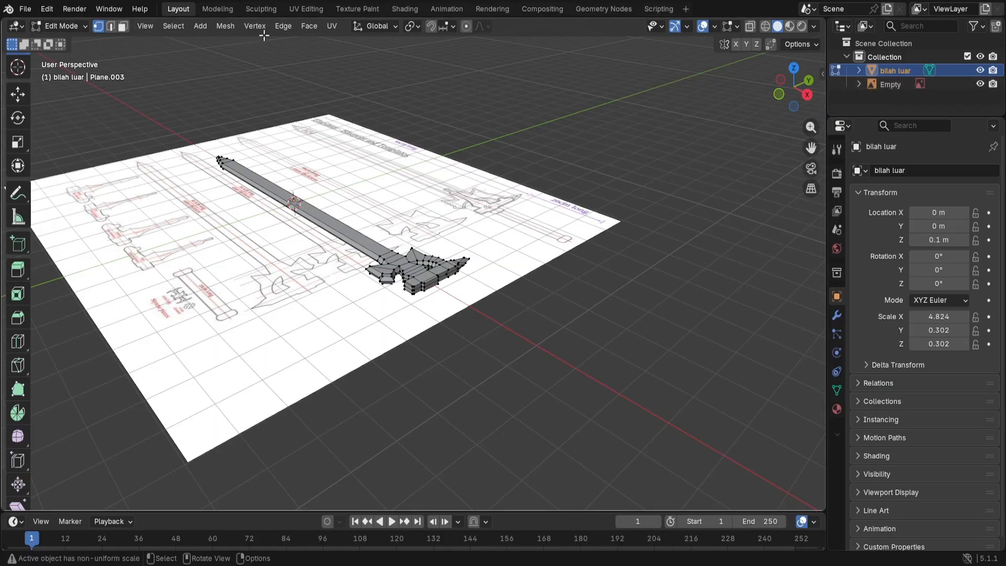
{"action": "key", "text": "Tab"}
{"action": "left_click", "coordinate": [410, 369]}
{"action": "middle_click_drag", "start_coordinate": [410, 370], "coordinate": [306, 275]}
{"action": "left_click", "coordinate": [313, 289]}
{"action": "left_click", "coordinate": [345, 303]}
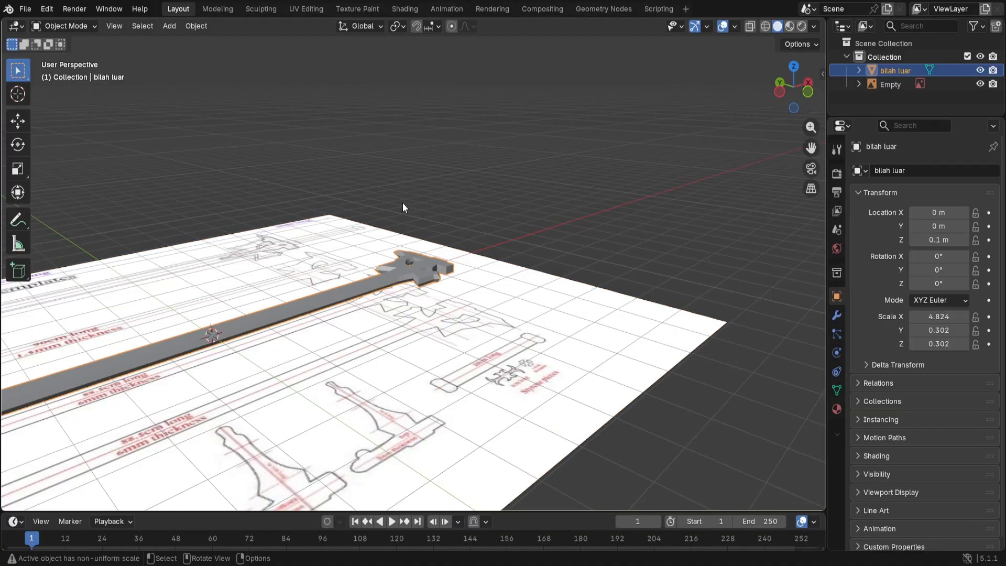
Step: In top view, move the blade about 4.61 m along Y onto the blueprint's uppermost sword drawing
{"action": "middle_click_drag", "start_coordinate": [402, 208], "coordinate": [345, 296]}
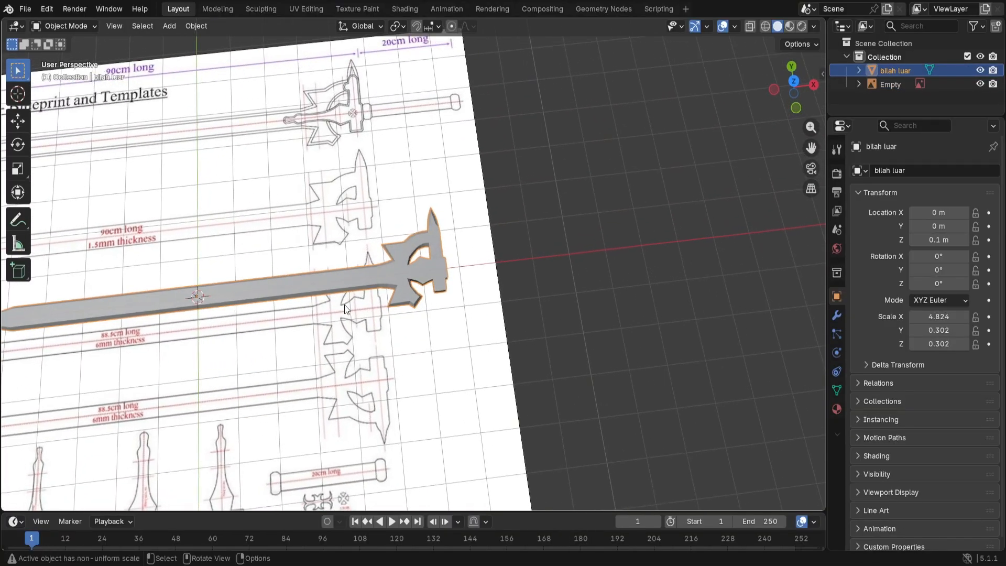
{"action": "key", "text": "KP_Decimal"}
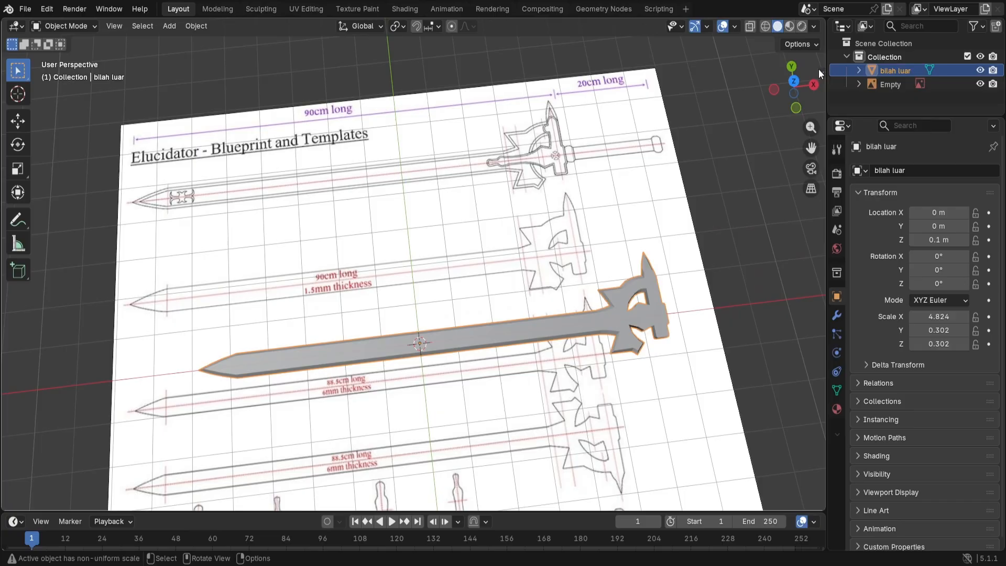
{"action": "left_click", "coordinate": [793, 80]}
{"action": "key", "text": "g"}
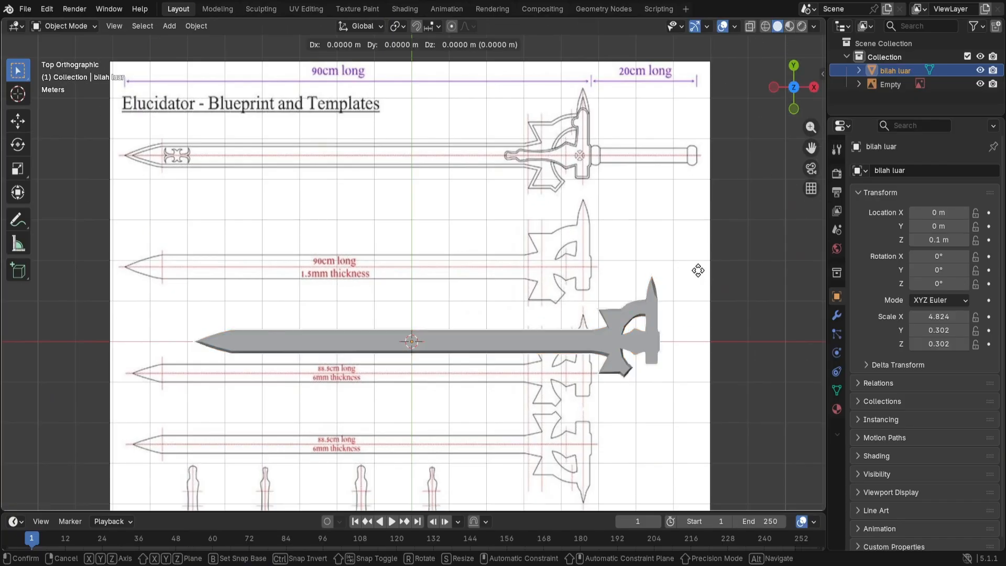
{"action": "key", "text": "y"}
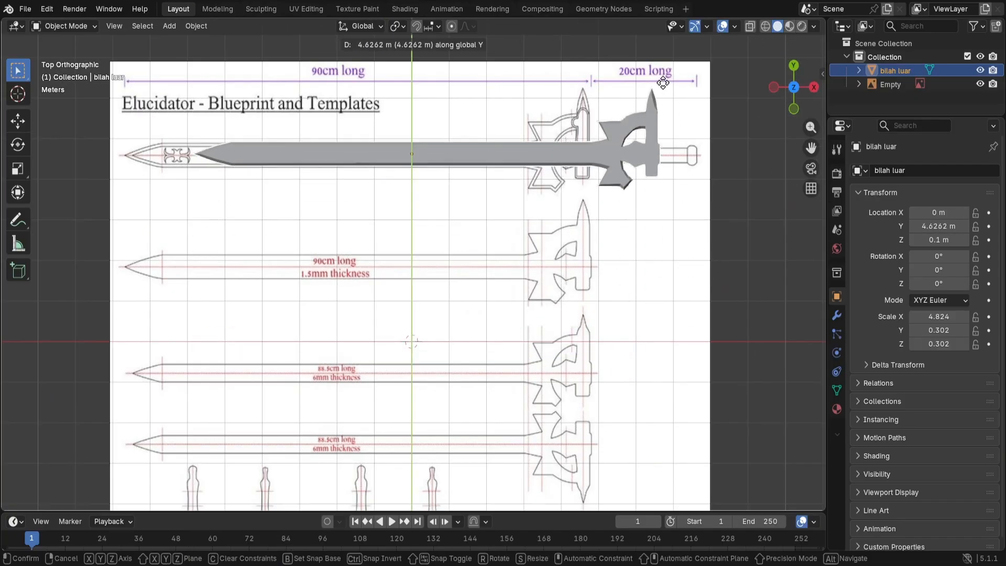
{"action": "left_click", "coordinate": [662, 84]}
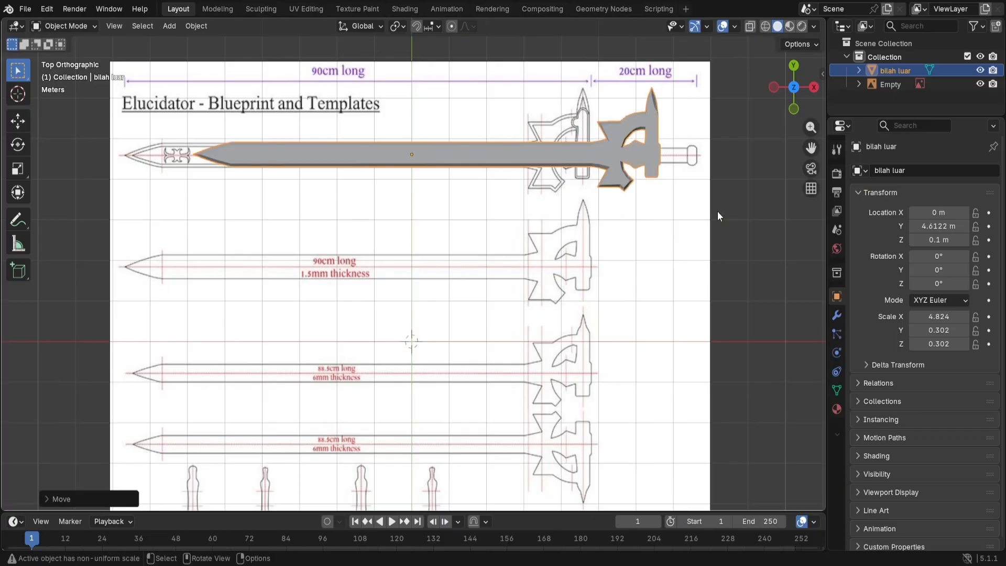
Step: Move the blade about -1.82 m along X so it lines up with the uppermost sword drawing
{"action": "key", "text": "g"}
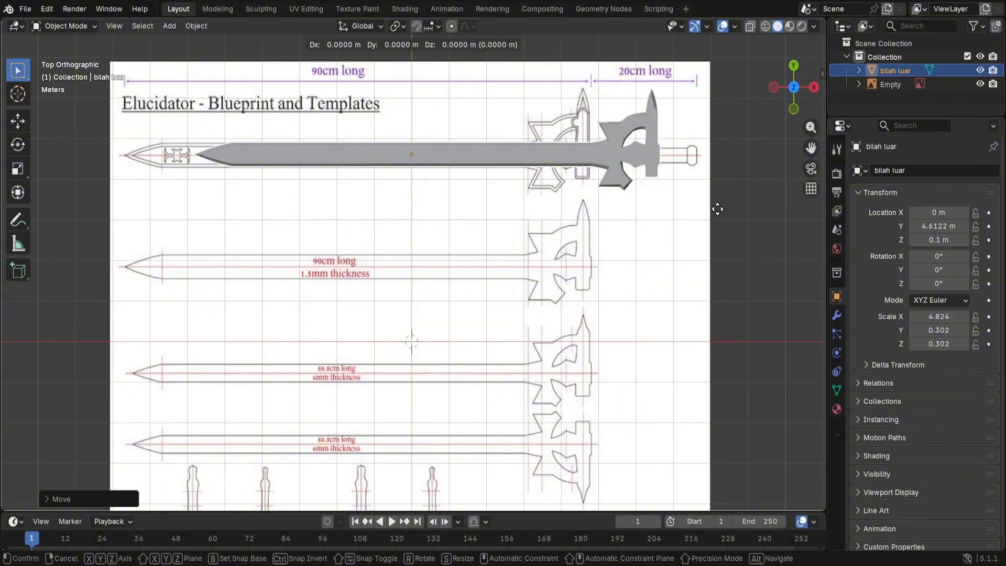
{"action": "key", "text": "x"}
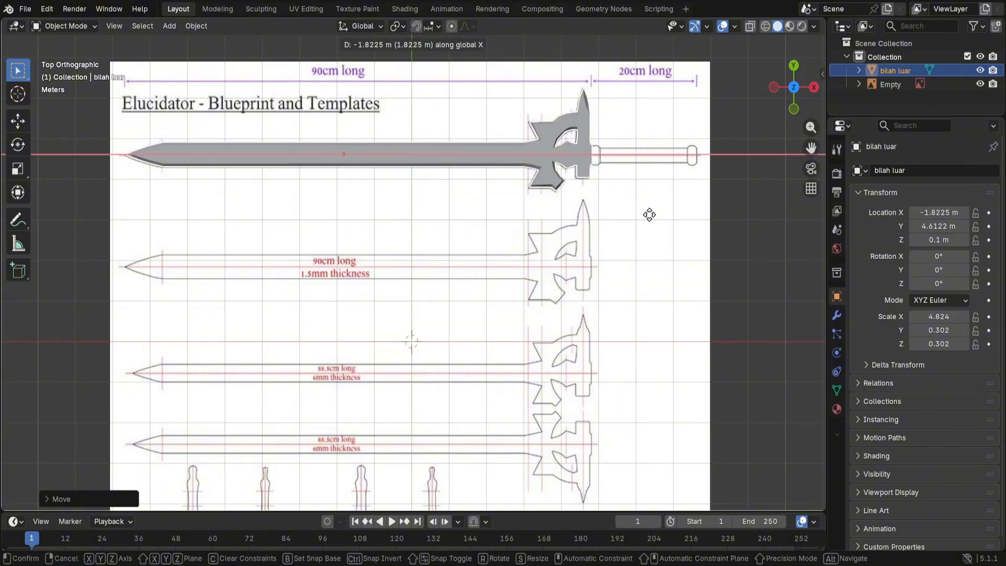
{"action": "left_click", "coordinate": [648, 214]}
{"action": "left_click", "coordinate": [699, 211]}
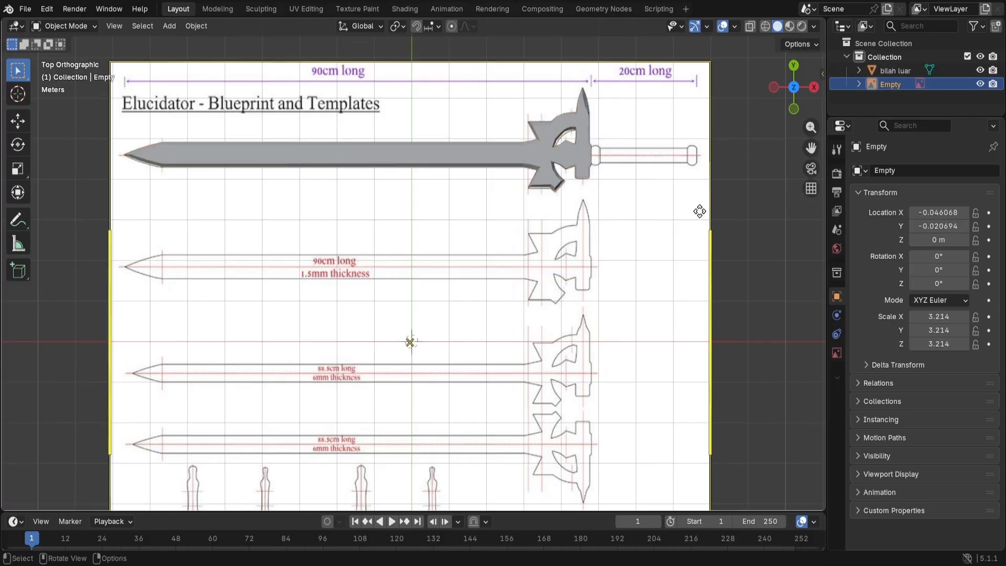
Step: Examine the placed blade from an angle and the small guard-piece templates near the blueprint's lower edge
{"action": "middle_click_drag", "start_coordinate": [631, 198], "coordinate": [636, 221]}
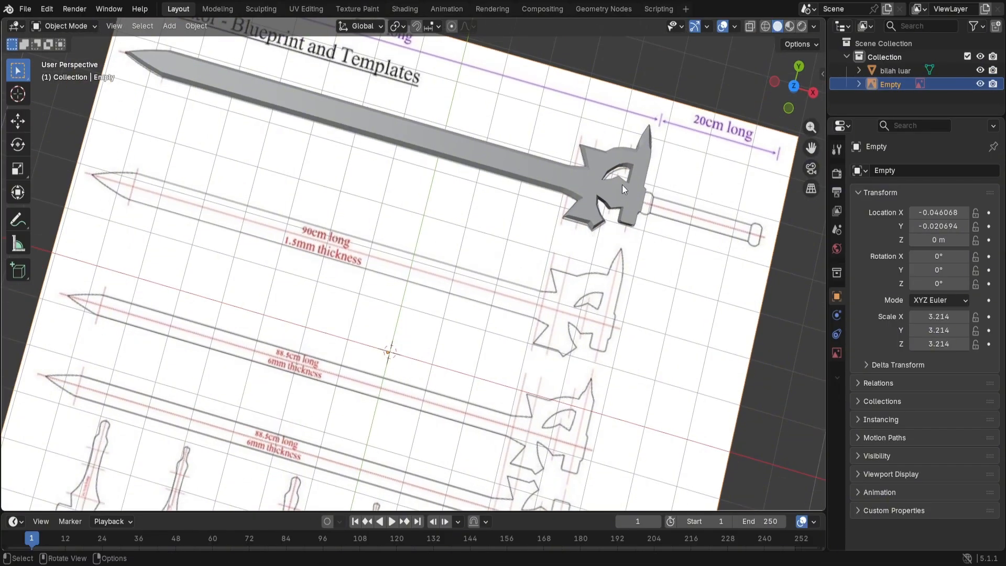
{"action": "middle_click_drag", "start_coordinate": [566, 343], "coordinate": [595, 288]}
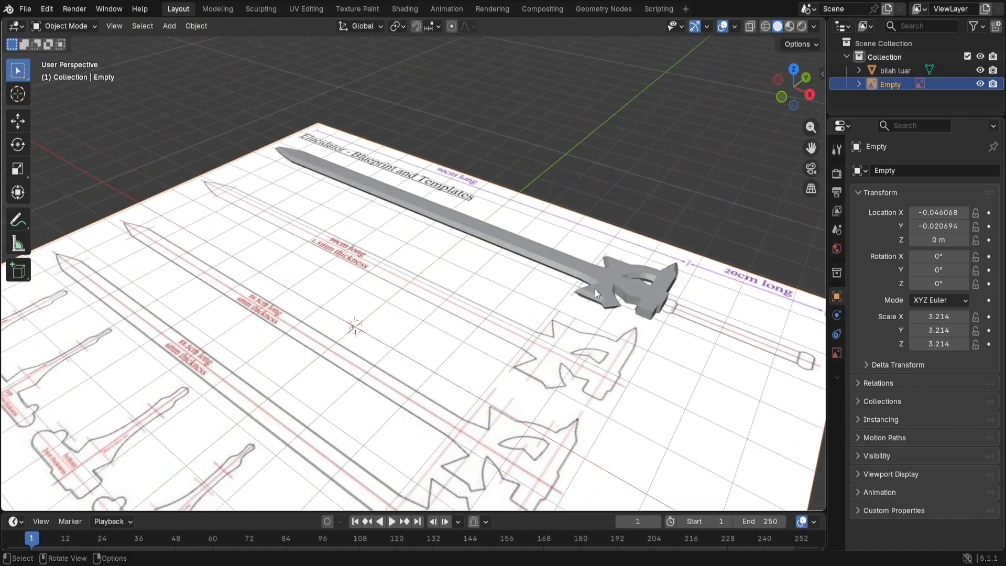
{"action": "scroll", "coordinate": [178, 403], "scroll_direction": "down", "scroll_amount": 5}
{"action": "middle_click_drag", "start_coordinate": [159, 403], "coordinate": [397, 272]}
{"action": "scroll", "coordinate": [219, 413], "scroll_direction": "up", "scroll_amount": 4}
{"action": "scroll", "coordinate": [314, 156], "scroll_direction": "up", "scroll_amount": 3}
{"action": "scroll", "coordinate": [345, 297], "scroll_direction": "up", "scroll_amount": 3}
{"action": "scroll", "coordinate": [358, 388], "scroll_direction": "down", "scroll_amount": 2}
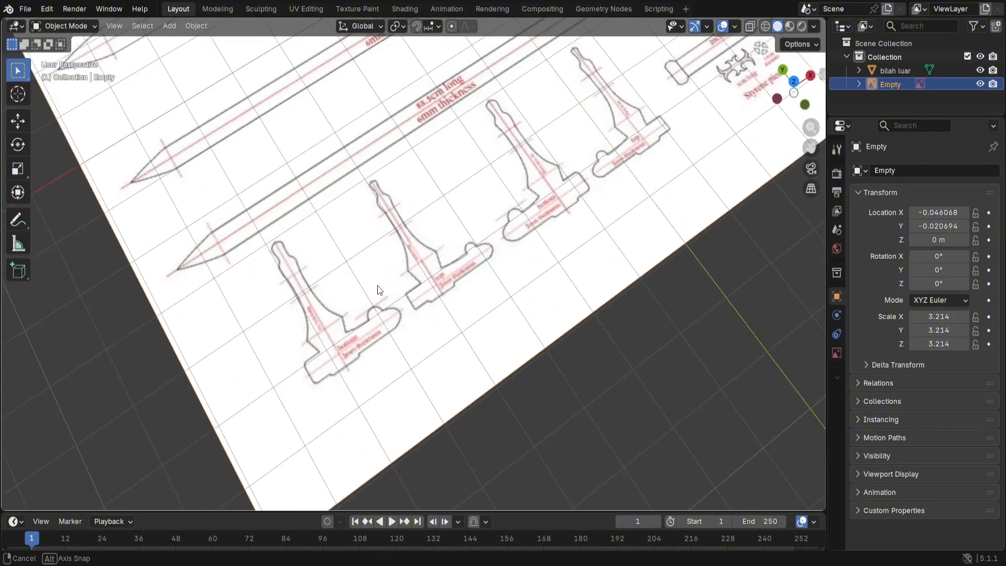
{"action": "middle_click_drag", "start_coordinate": [358, 388], "coordinate": [253, 290]}
{"action": "middle_click_drag", "start_coordinate": [320, 329], "coordinate": [400, 273], "text": "shift"}
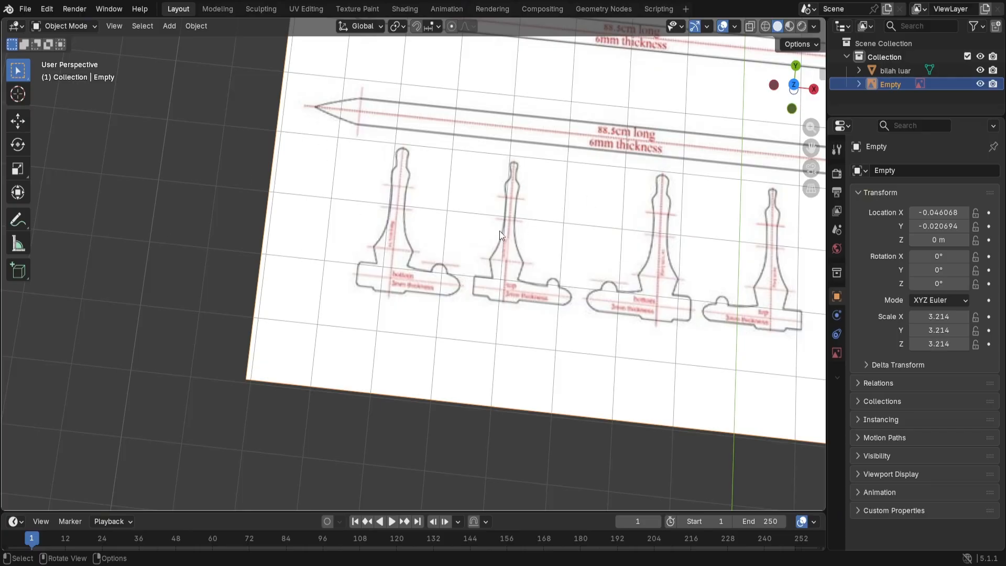
Step: Add a Bézier curve to the scene in Object Mode
{"action": "key", "text": "shift+s"}
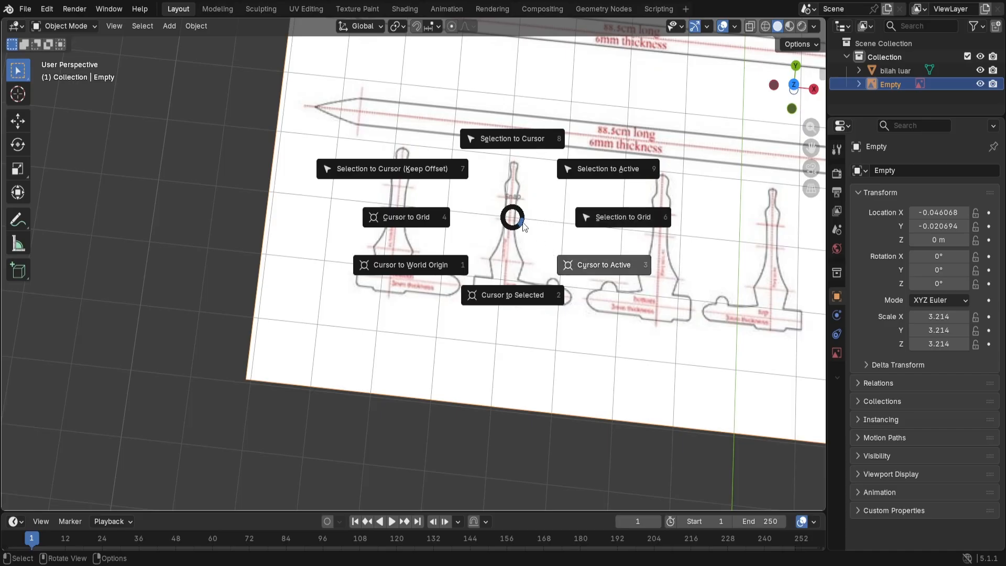
{"action": "left_click", "coordinate": [523, 222]}
{"action": "key", "text": "shift+a"}
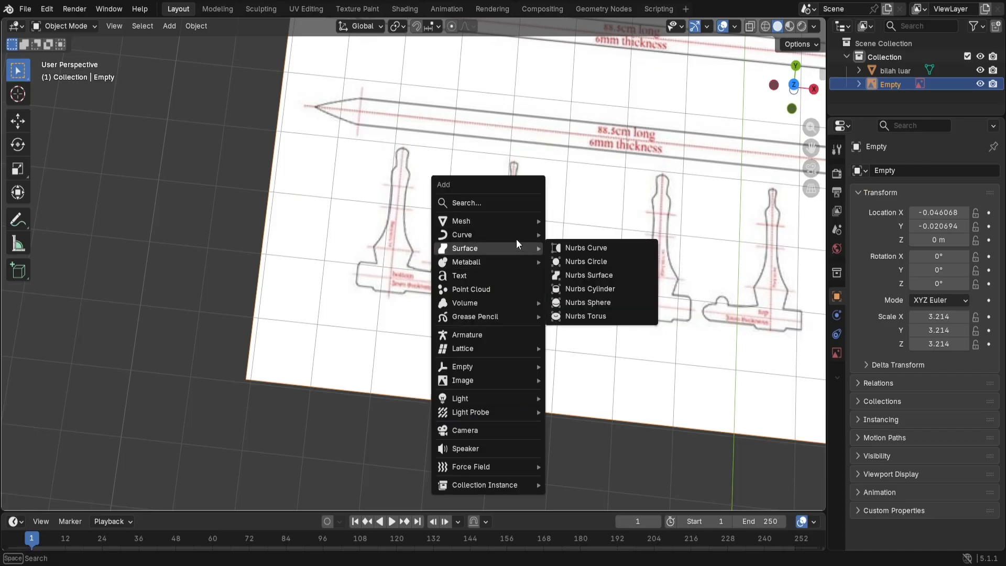
{"action": "mouse_move", "coordinate": [521, 232]}
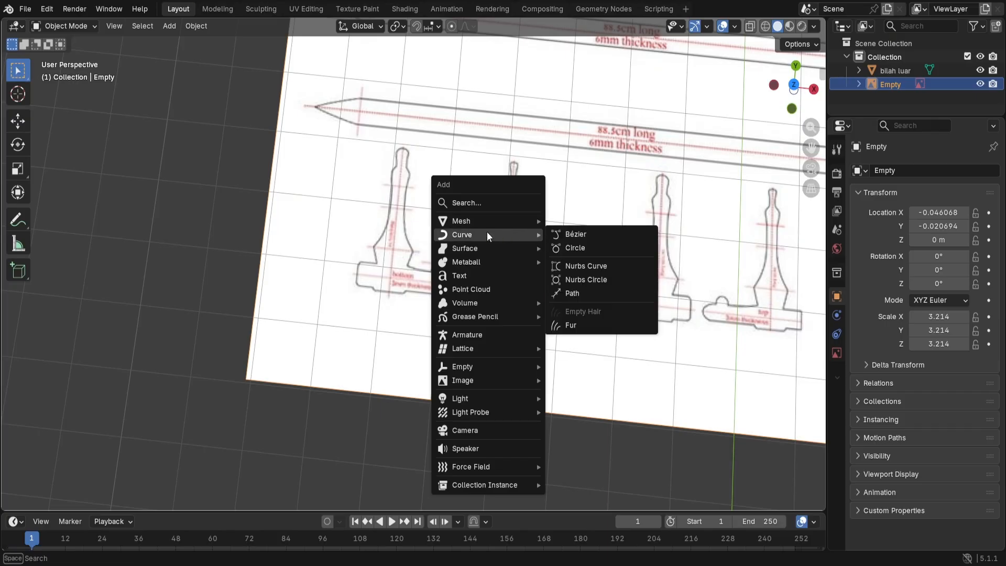
{"action": "key", "text": "shift+a"}
{"action": "mouse_move", "coordinate": [393, 226]}
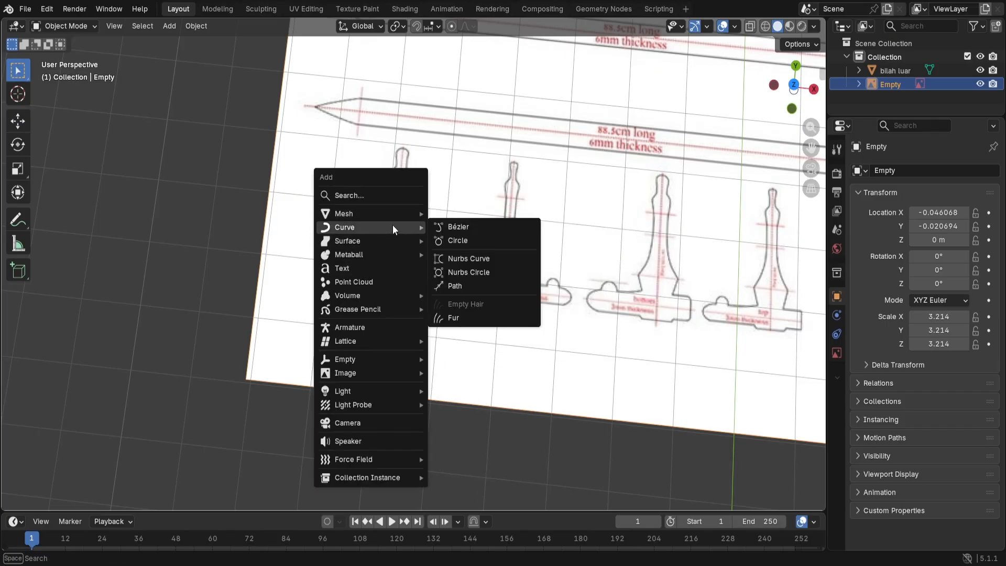
{"action": "left_click", "coordinate": [457, 227]}
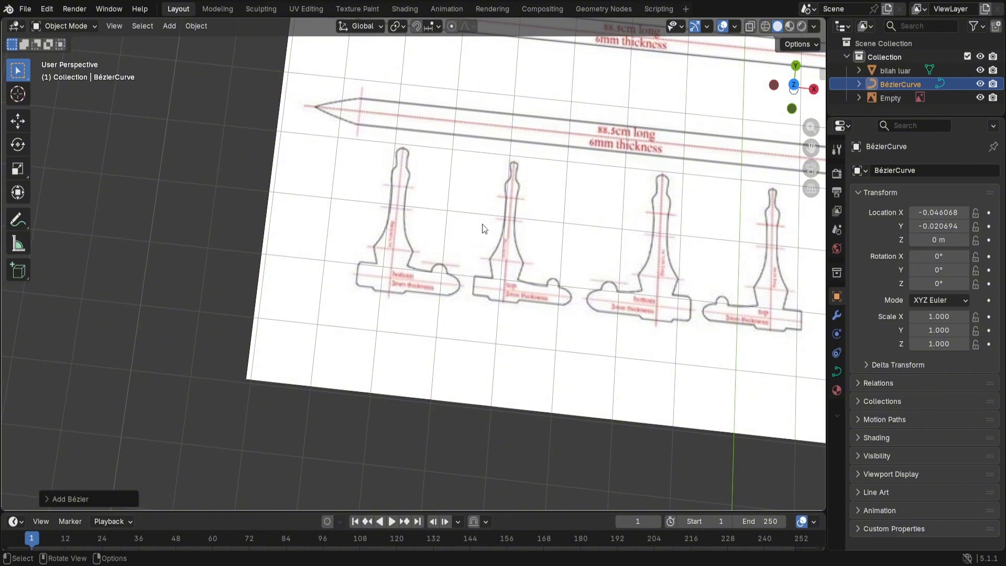
Step: Move the Bézier curve onto the first "bottom" guard template, to about X -5.85 m, Y -4.60 m, and align the view to the top
{"action": "scroll", "coordinate": [506, 209], "scroll_direction": "down", "scroll_amount": 5}
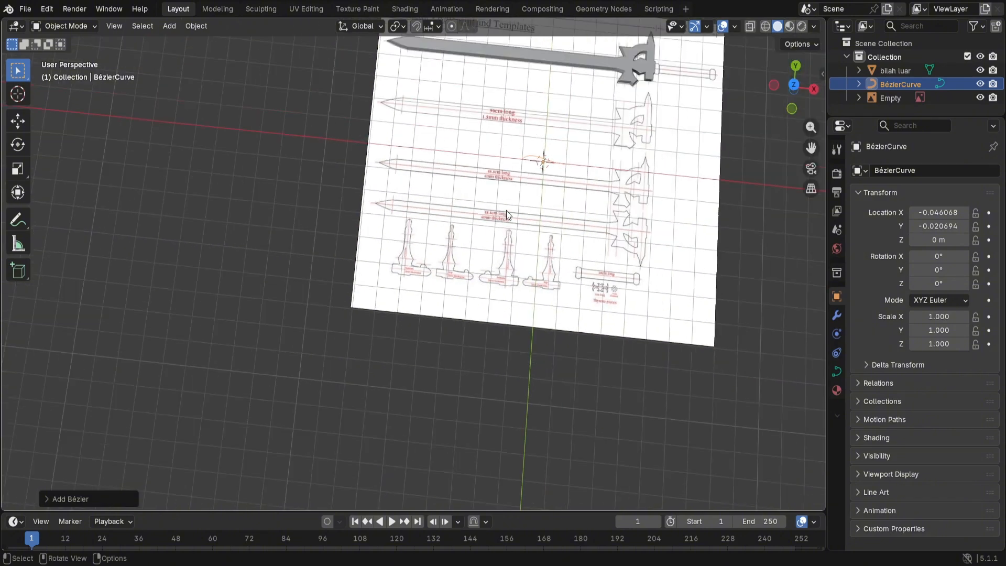
{"action": "key", "text": "g"}
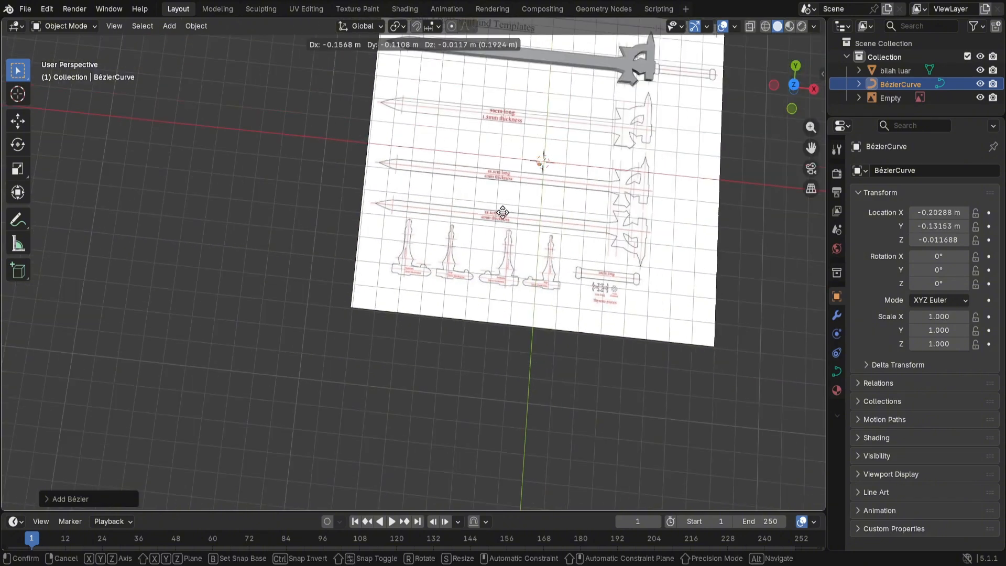
{"action": "left_click", "coordinate": [368, 305]}
{"action": "scroll", "coordinate": [395, 288], "scroll_direction": "up", "scroll_amount": 8}
{"action": "scroll", "coordinate": [394, 287], "scroll_direction": "up", "scroll_amount": 2}
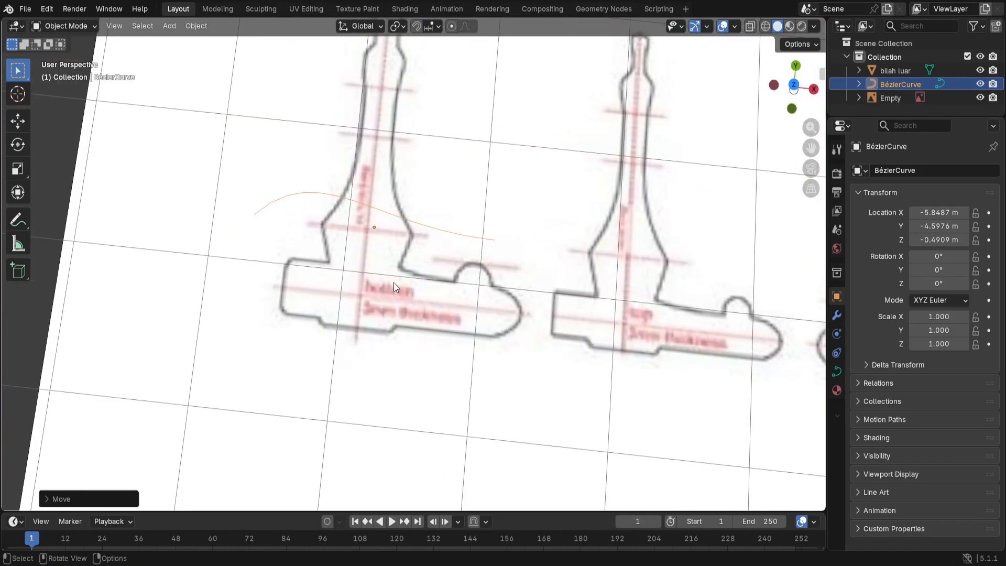
{"action": "left_click", "coordinate": [401, 272]}
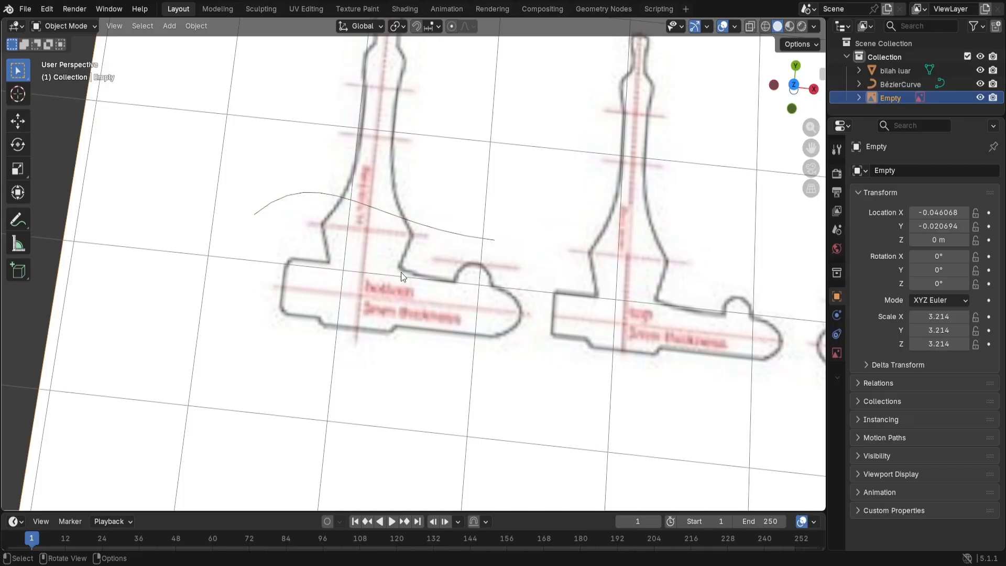
{"action": "left_click", "coordinate": [382, 209]}
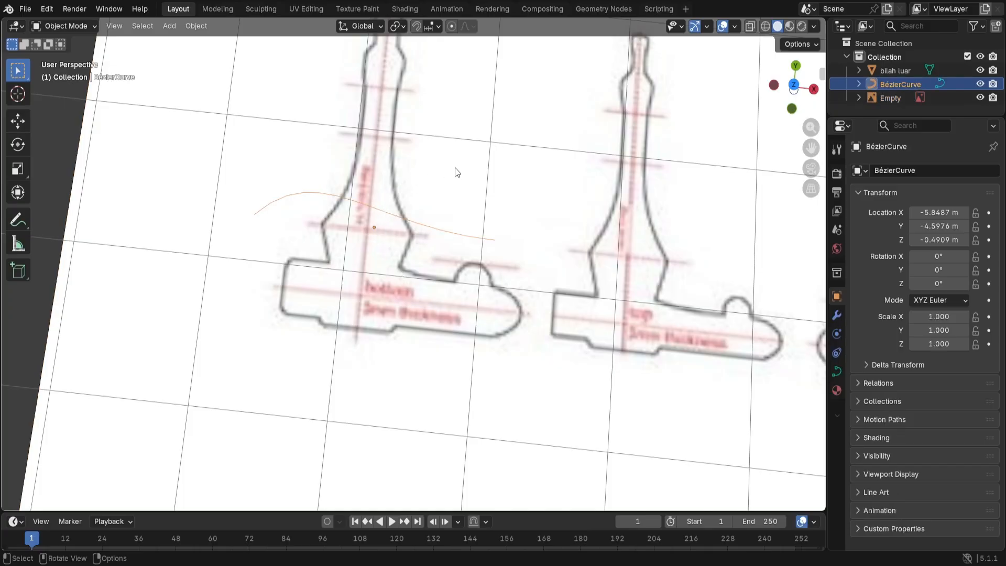
{"action": "scroll", "coordinate": [451, 210], "scroll_direction": "down", "scroll_amount": 5}
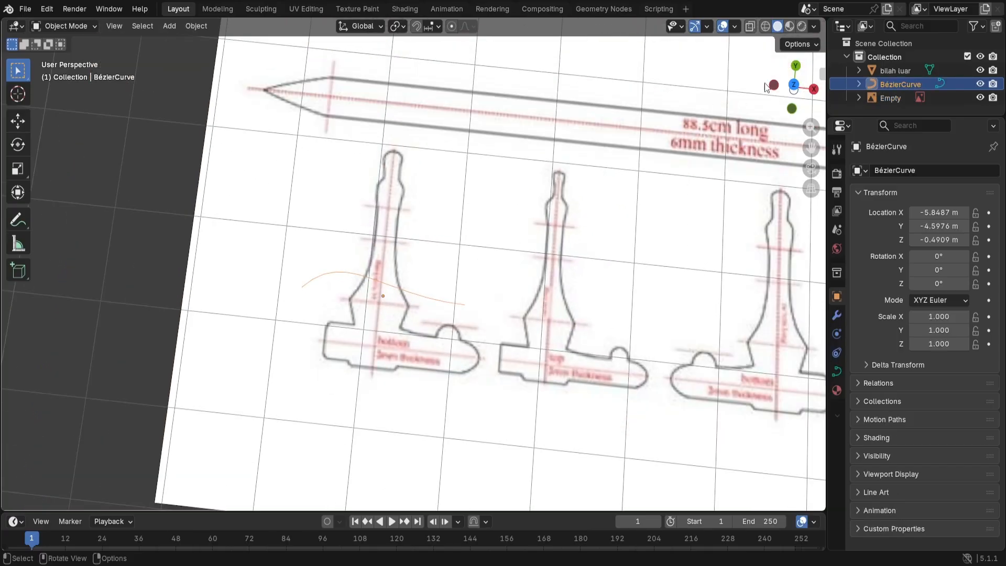
{"action": "left_click", "coordinate": [795, 85]}
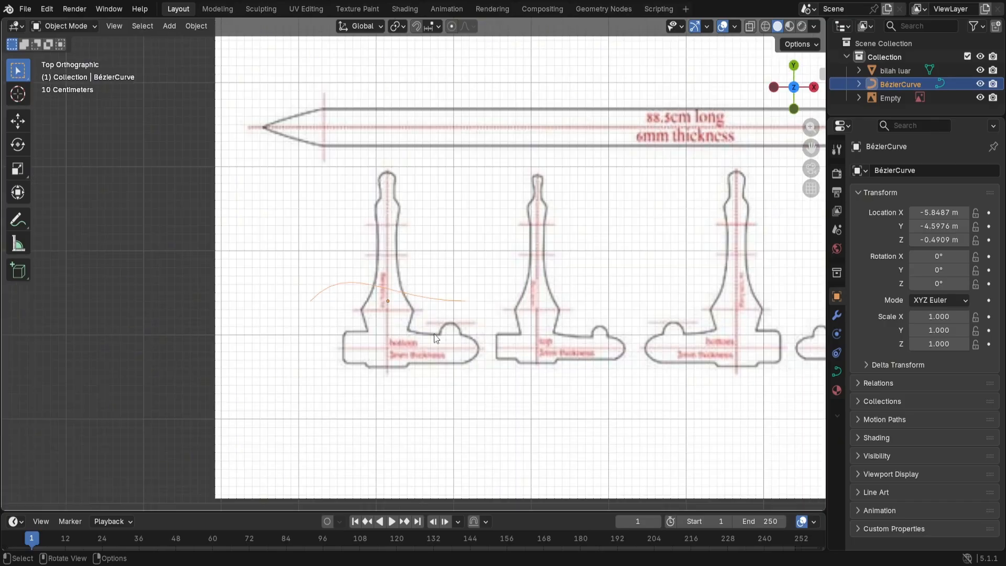
{"action": "left_click", "coordinate": [448, 259]}
{"action": "left_click", "coordinate": [414, 295]}
{"action": "left_click", "coordinate": [77, 29]}
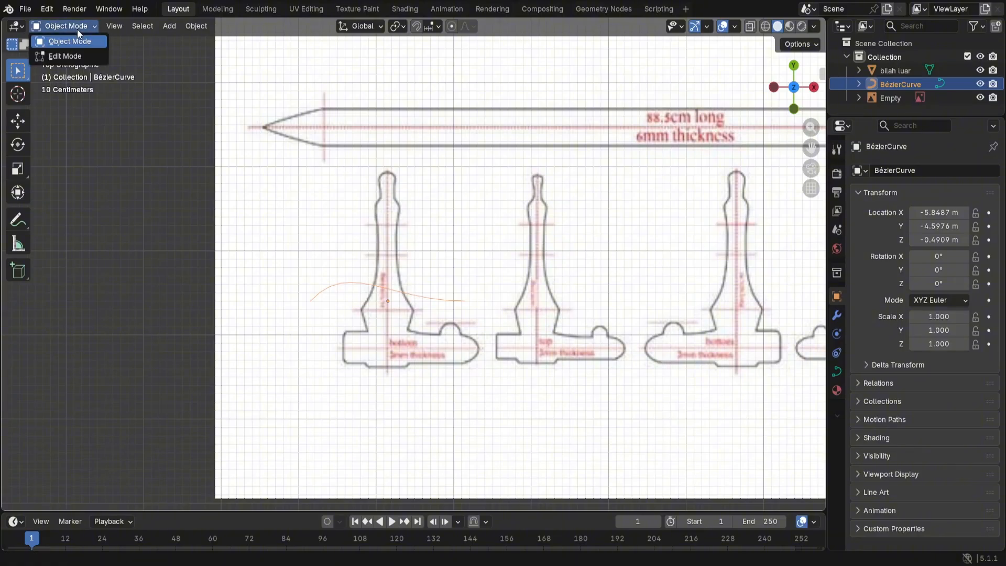
{"action": "left_click", "coordinate": [65, 56]}
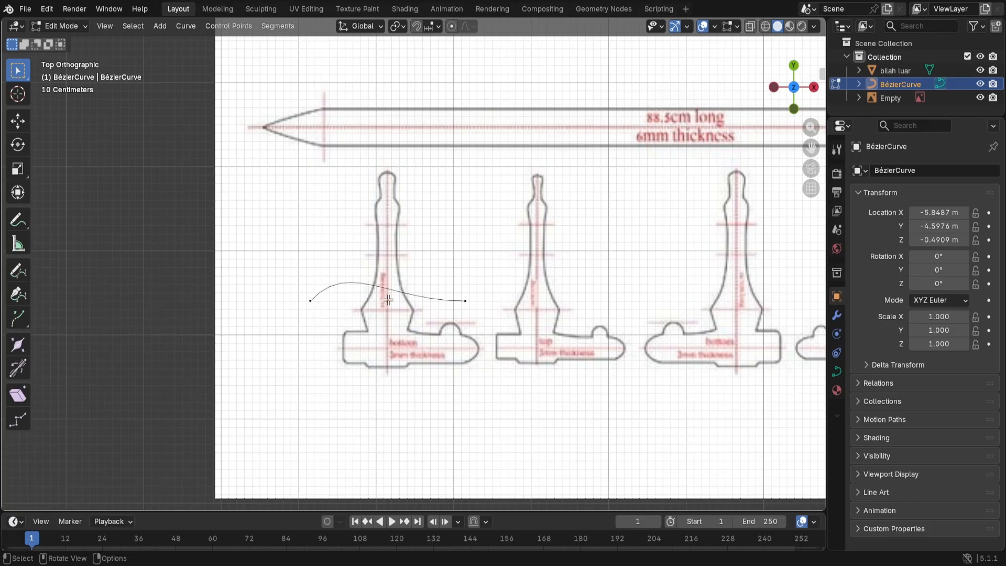
{"action": "left_click", "coordinate": [388, 300]}
{"action": "left_click", "coordinate": [311, 300]}
{"action": "left_click", "coordinate": [387, 301]}
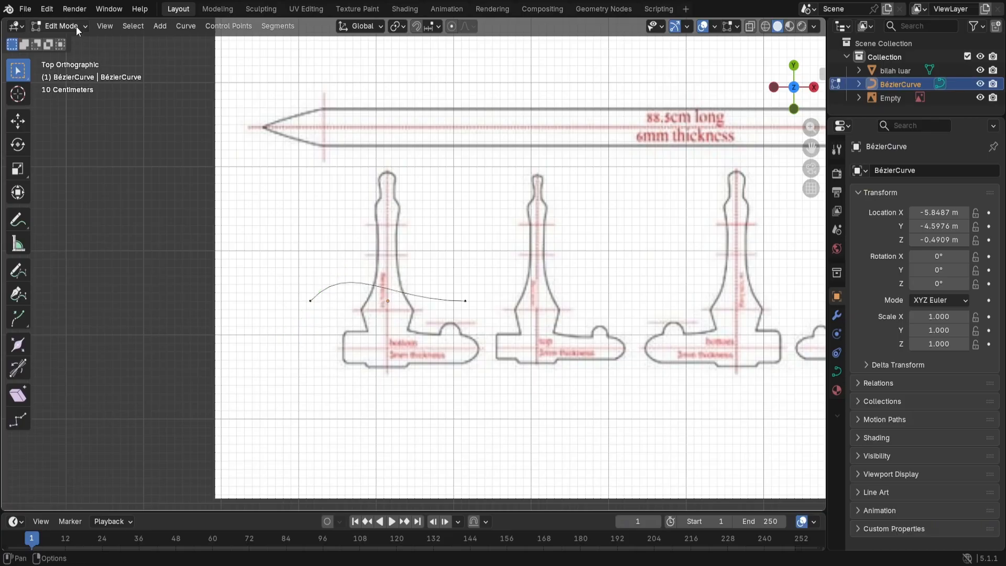
{"action": "left_click", "coordinate": [311, 301]}
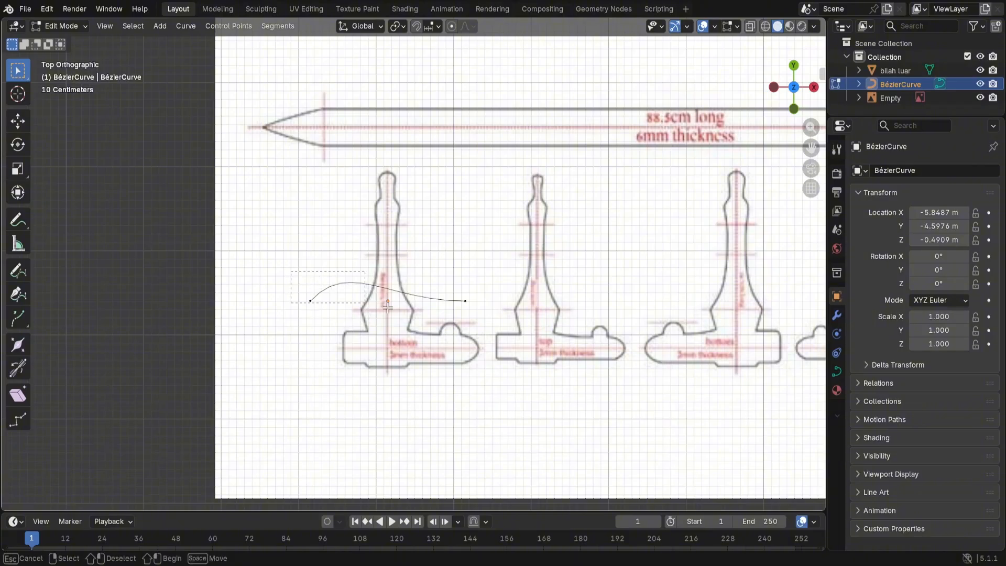
{"action": "key", "text": "s"}
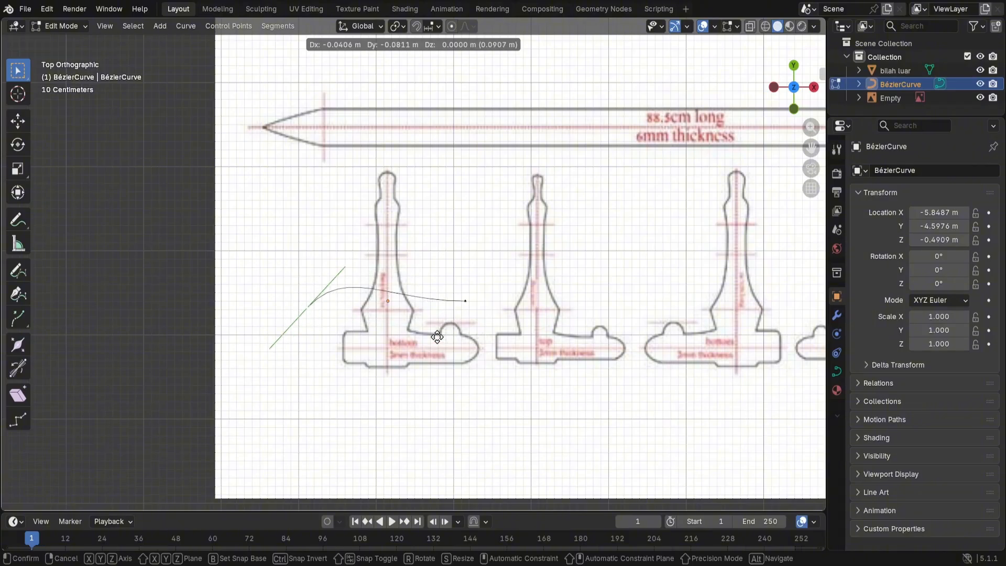
{"action": "key", "text": "Escape"}
{"action": "left_click", "coordinate": [419, 317]}
{"action": "left_click", "coordinate": [63, 26]}
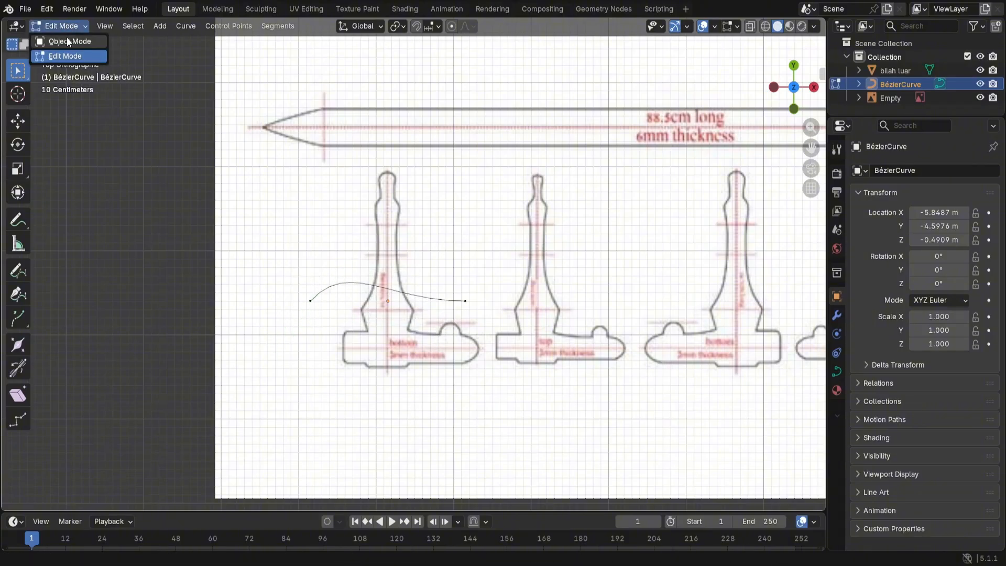
{"action": "left_click", "coordinate": [63, 40]}
Step: Move the Bézier curve about 0.54 m down along Y onto the wide base of the first "bottom" template
{"action": "key", "text": "g"}
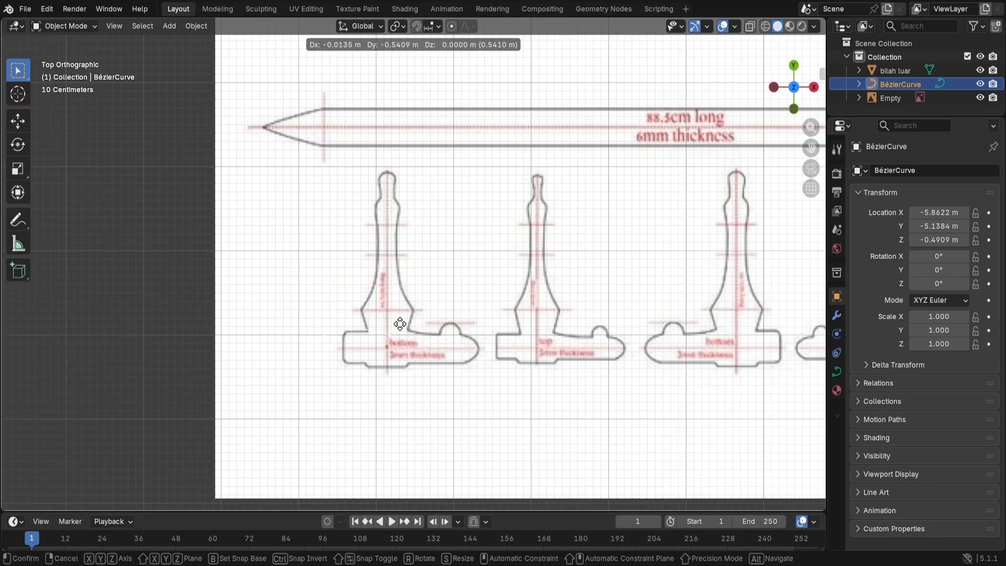
{"action": "left_click", "coordinate": [400, 324]}
{"action": "left_click", "coordinate": [445, 309]}
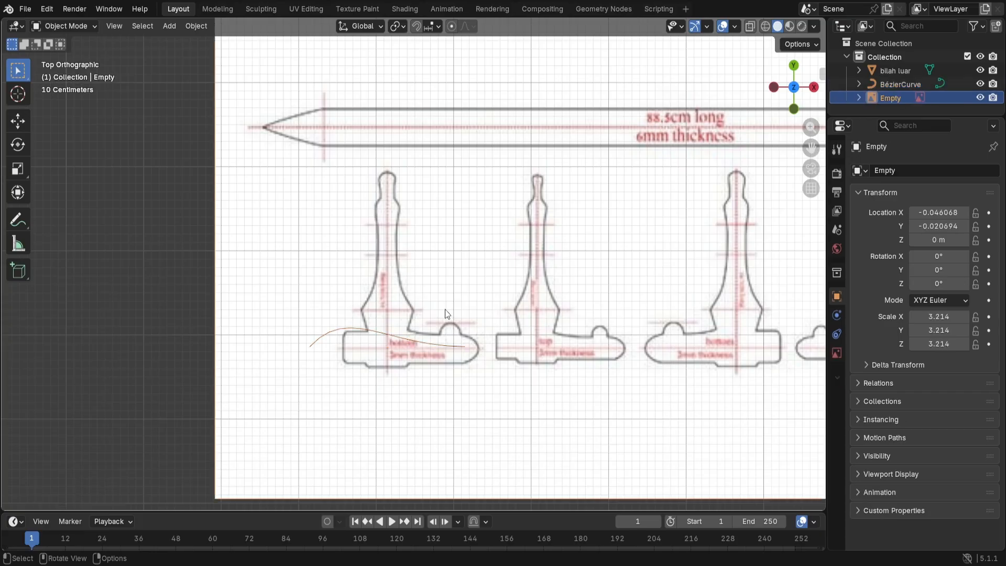
{"action": "scroll", "coordinate": [420, 361], "scroll_direction": "up", "scroll_amount": 4}
{"action": "middle_click_drag", "start_coordinate": [417, 350], "coordinate": [407, 297], "text": "shift"}
Step: In Edit Mode, move the curve's start control point about 0.43 m along X onto the left edge of the template's base
{"action": "left_click", "coordinate": [385, 403]}
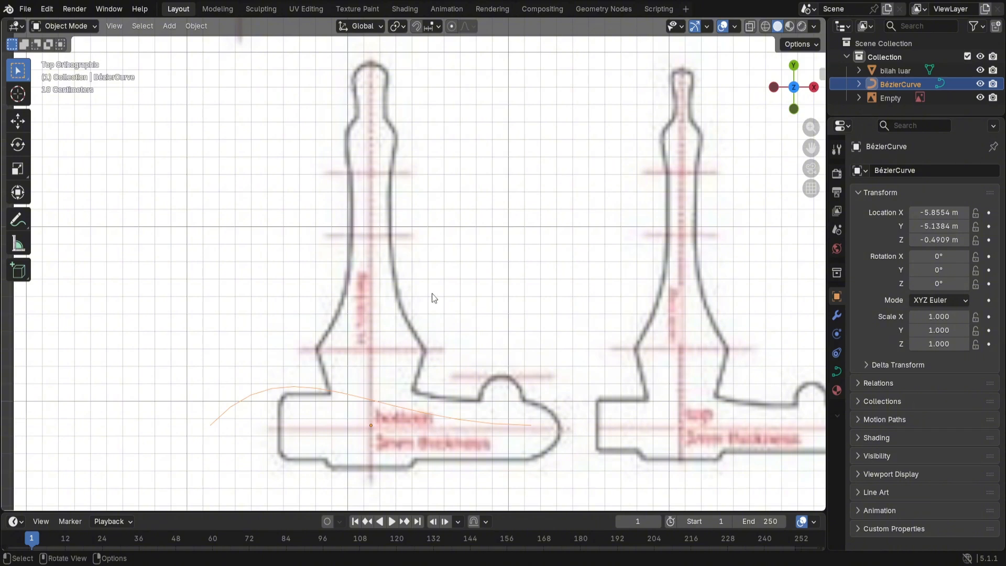
{"action": "key", "text": "Tab"}
{"action": "left_click", "coordinate": [213, 423]}
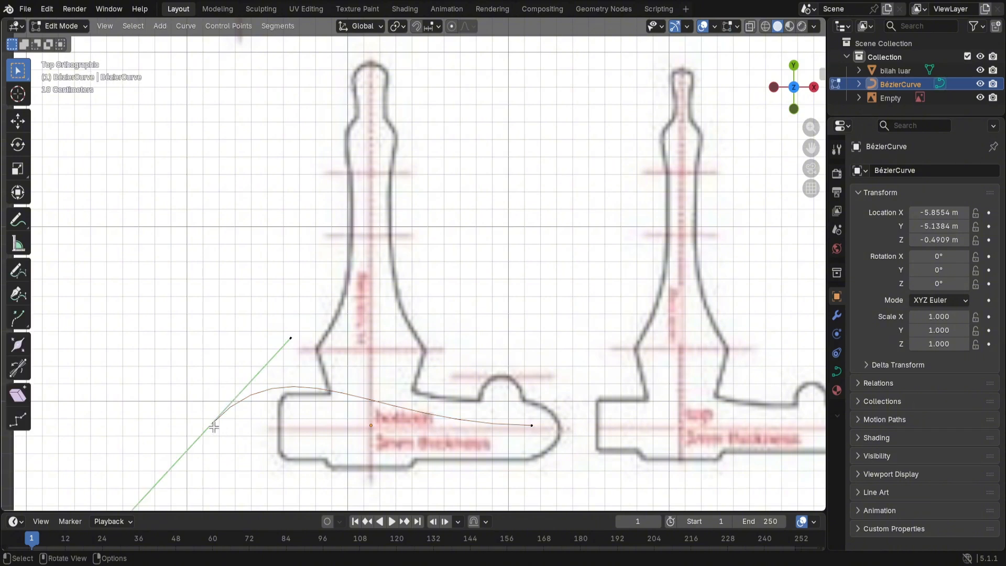
{"action": "key", "text": "g"}
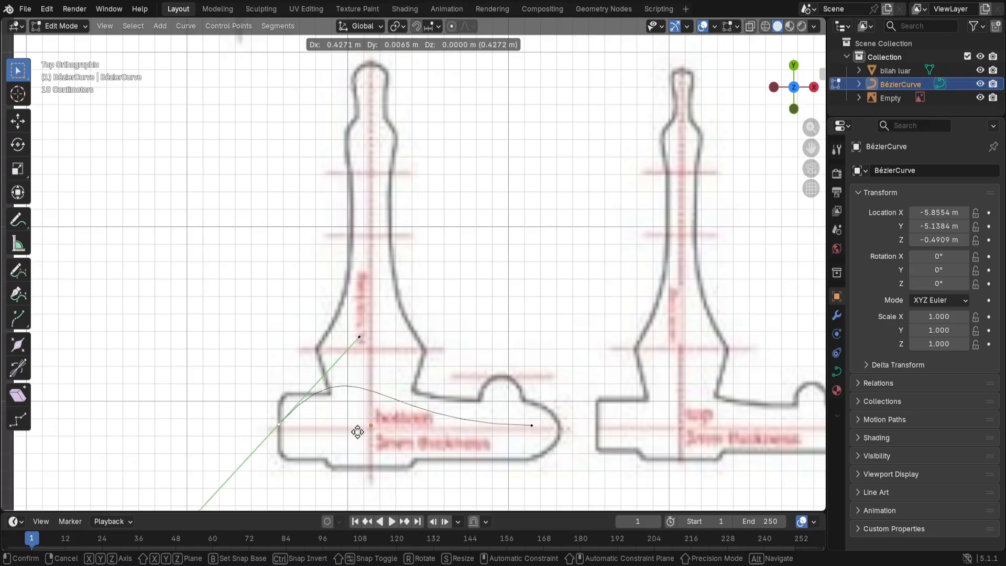
{"action": "left_click", "coordinate": [357, 433]}
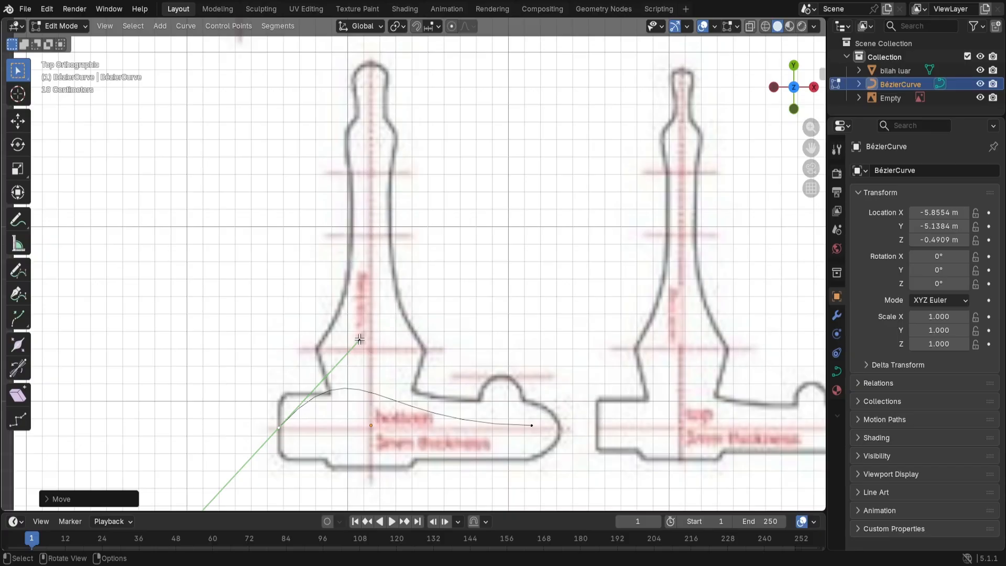
Step: Move the start point's upper handle about -0.53 m in X and 0.21 m in Y to make the tangent nearly vertical
{"action": "left_click", "coordinate": [355, 338]}
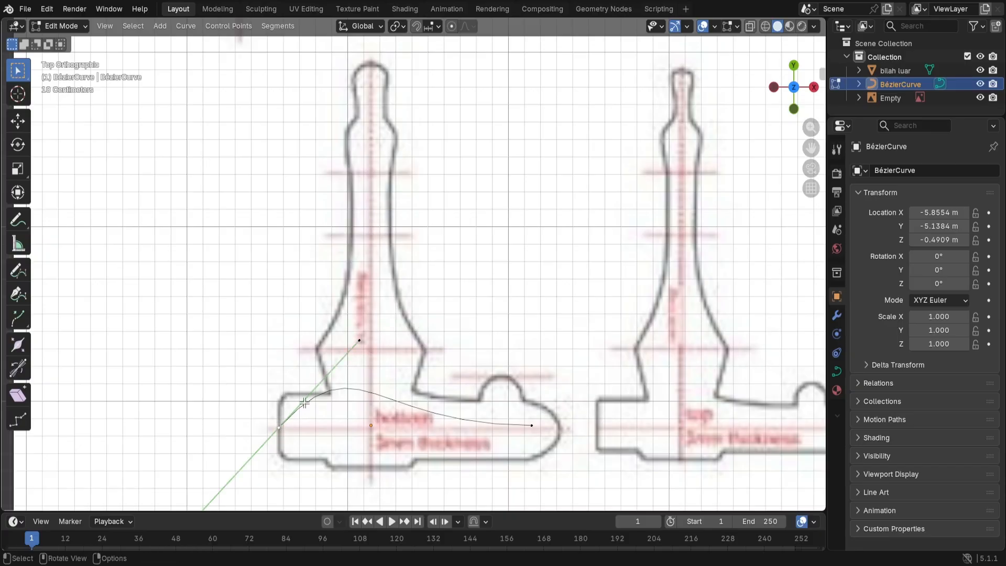
{"action": "left_click", "coordinate": [361, 338]}
{"action": "key", "text": "g"}
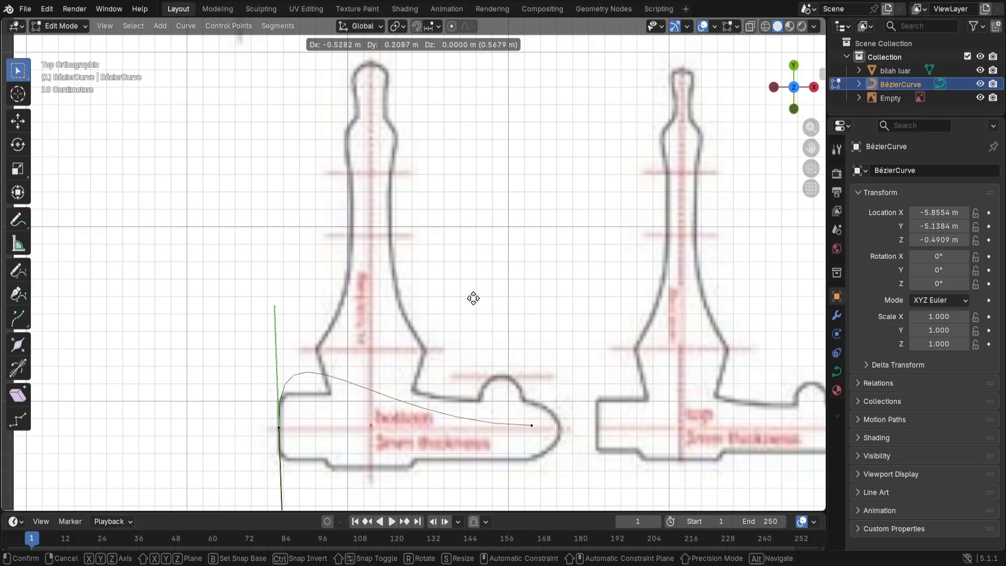
{"action": "left_click", "coordinate": [473, 298]}
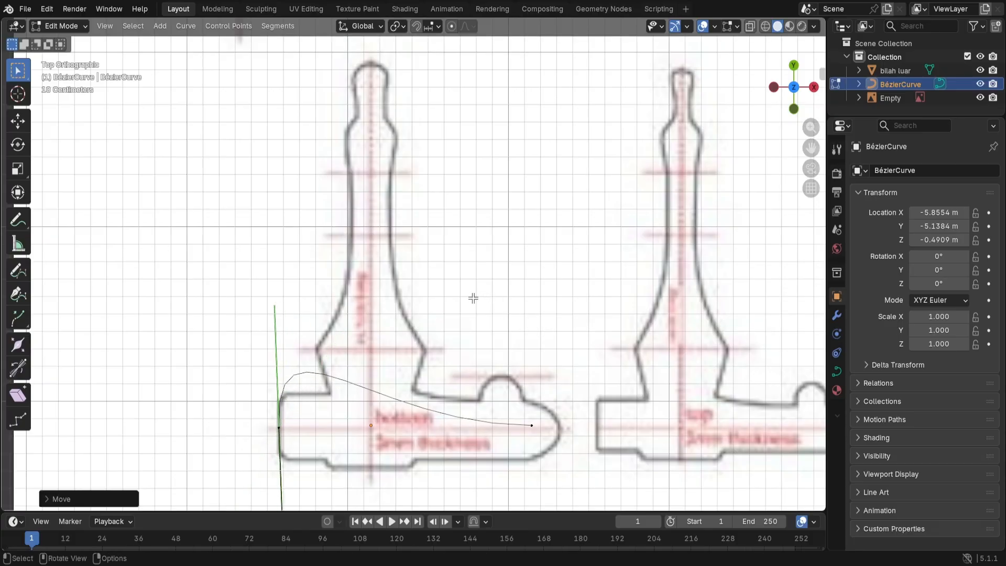
Step: Move the curve's end control point onto the inner corner where the first "bottom" template's base meets the left side of the neck
{"action": "left_click", "coordinate": [531, 422]}
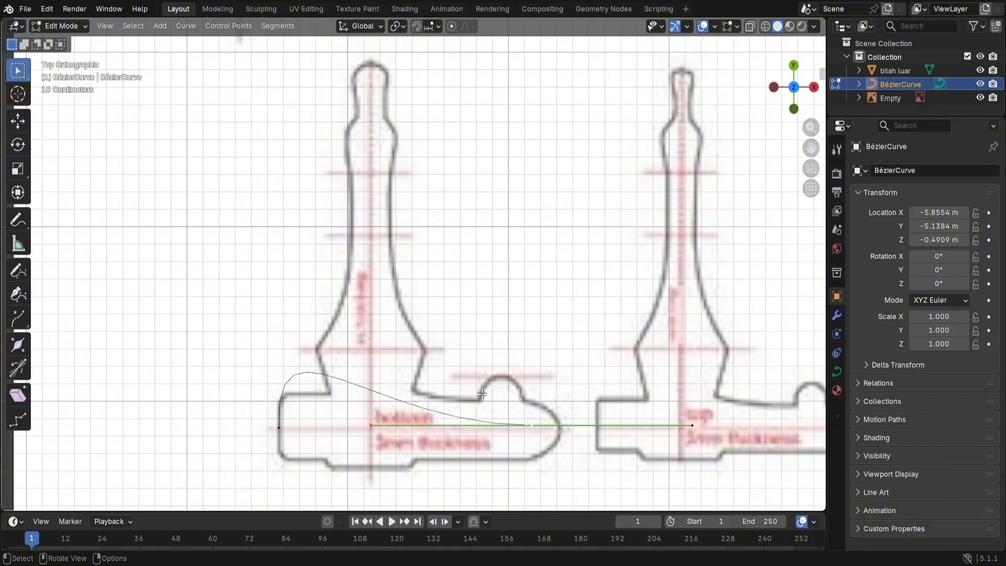
{"action": "key", "text": "g"}
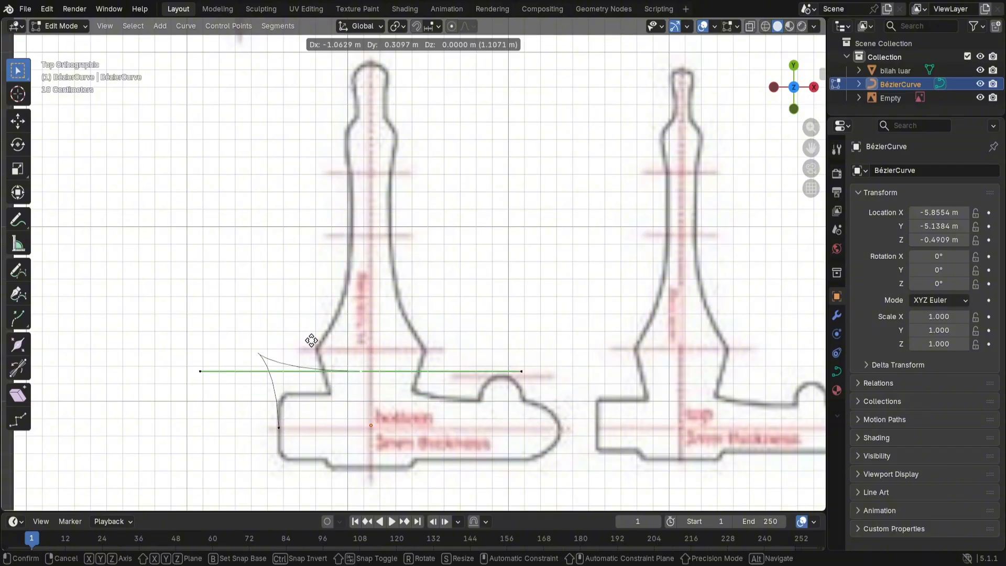
{"action": "left_click", "coordinate": [278, 362]}
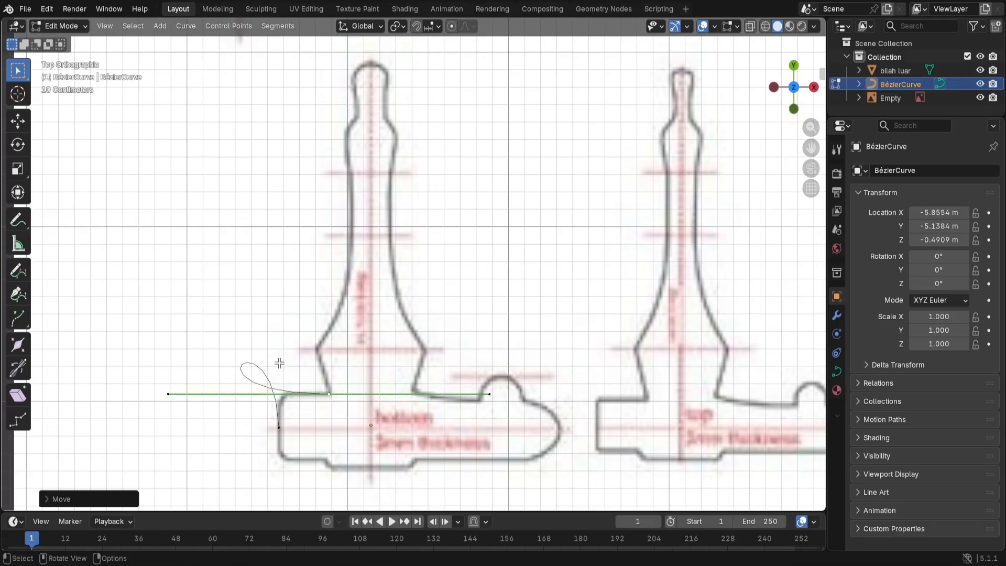
Step: Scale down both handles of the inner-corner point, shortening the left one to about half the length of the base's upper-left edge
{"action": "left_click", "coordinate": [169, 394]}
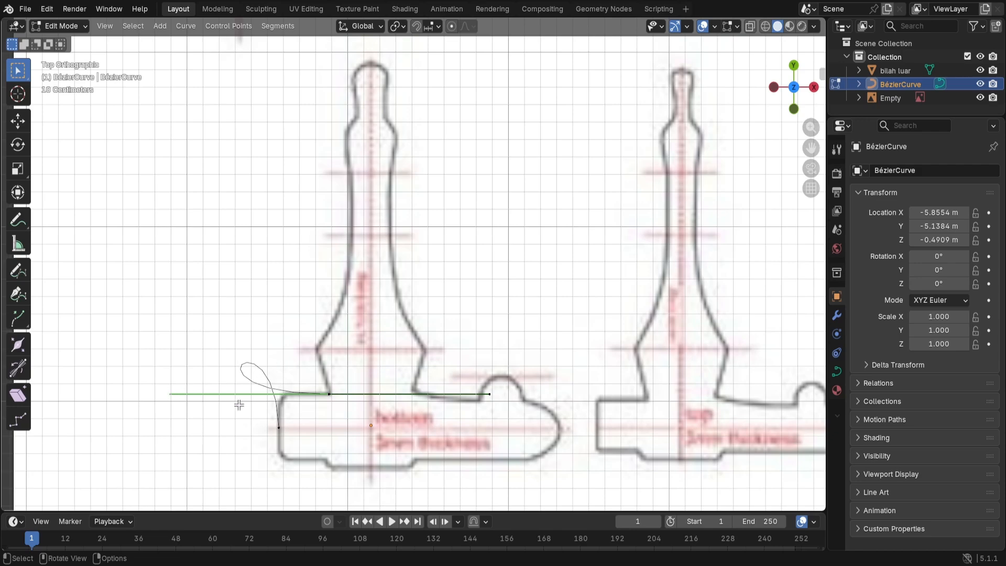
{"action": "key", "text": "s"}
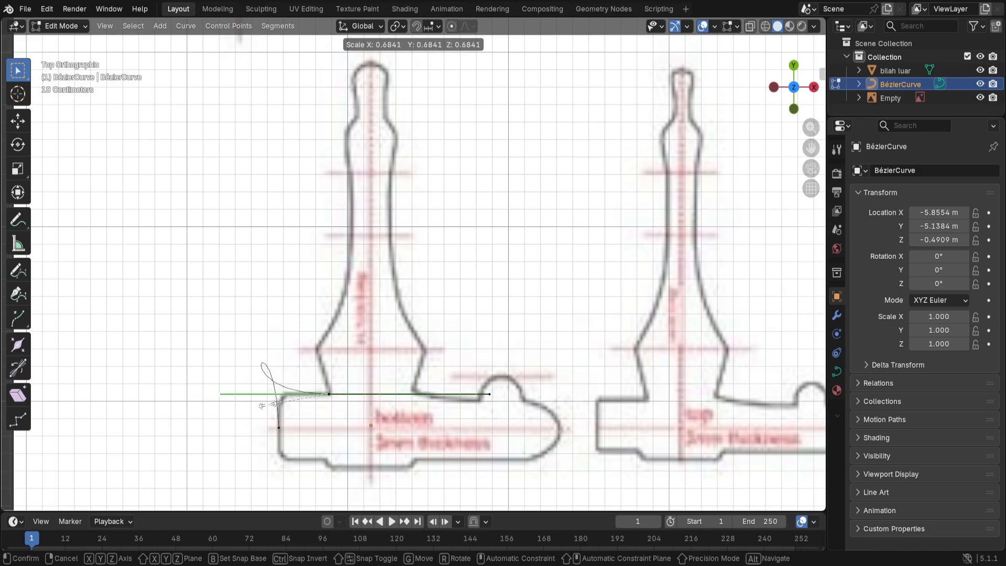
{"action": "left_click", "coordinate": [318, 402]}
{"action": "left_click", "coordinate": [488, 391]}
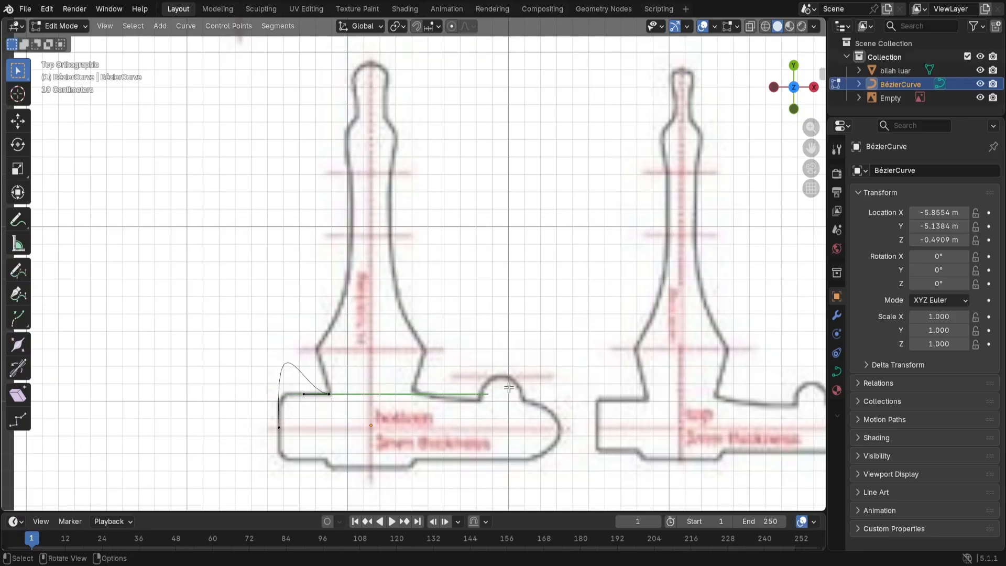
{"action": "key", "text": "s"}
{"action": "left_click", "coordinate": [510, 365]}
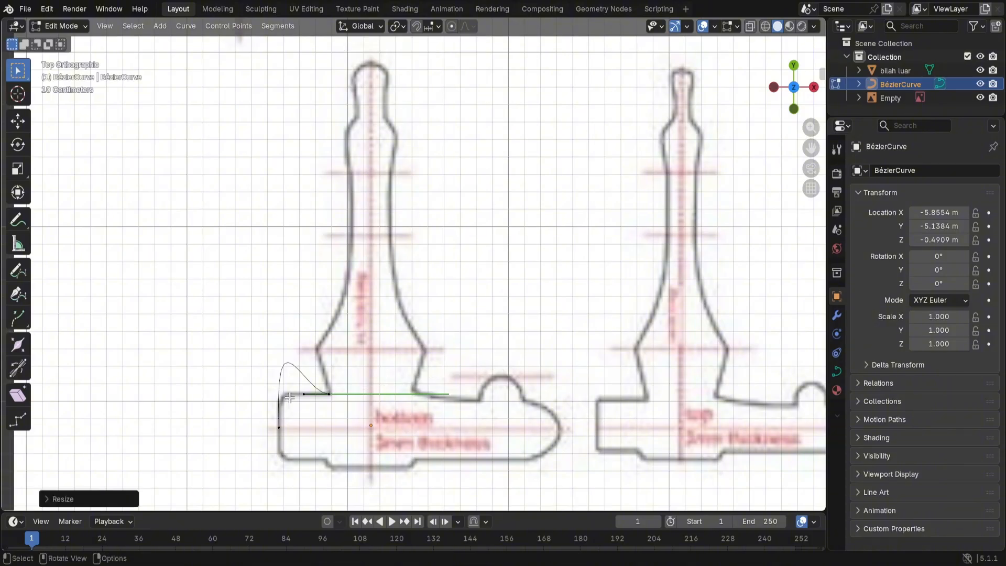
Step: Scale the start point's handles to about 0.35 so the curve follows the base's rounded upper-left corner
{"action": "left_click", "coordinate": [283, 409]}
{"action": "left_click", "coordinate": [279, 427]}
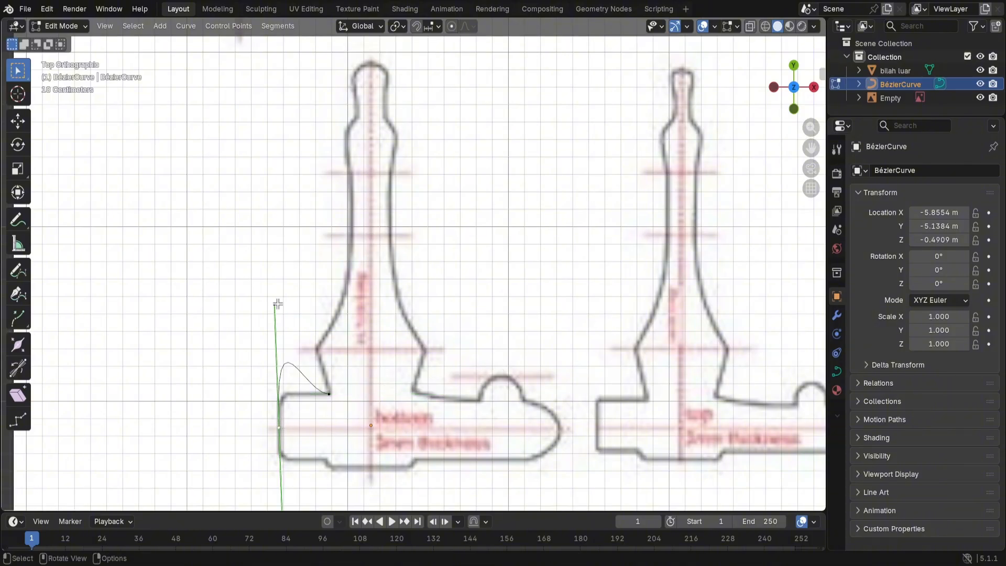
{"action": "key", "text": "s"}
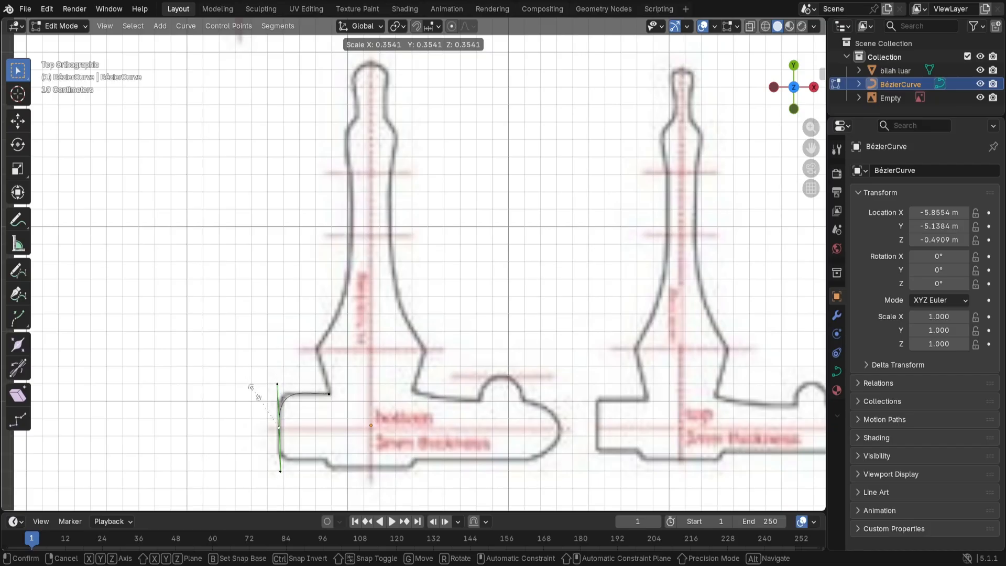
{"action": "left_click", "coordinate": [255, 392]}
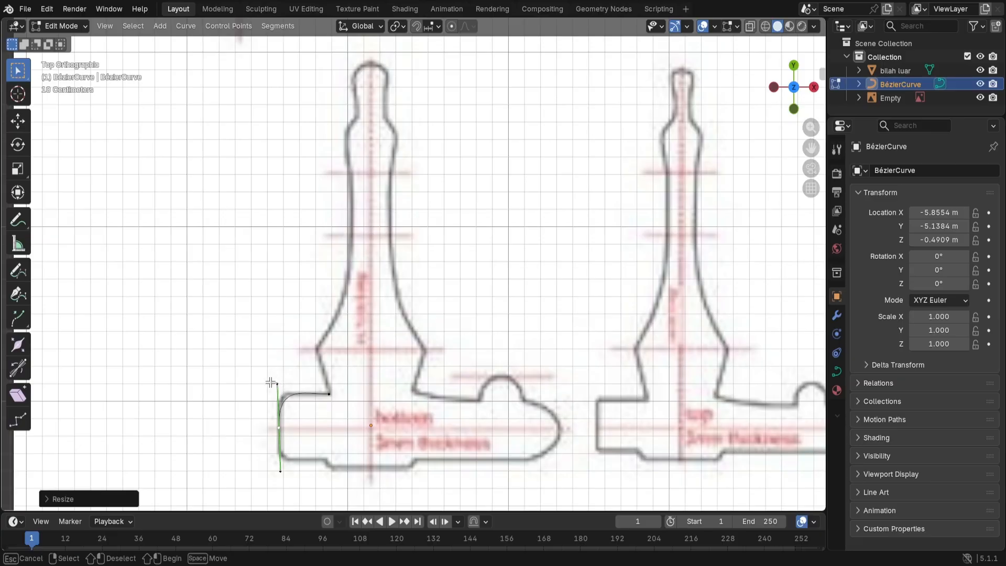
Step: Move the start point's upper handle about -0.02 m in X and 0.06 m in Y to refine the rounded corner
{"action": "key", "text": "g"}
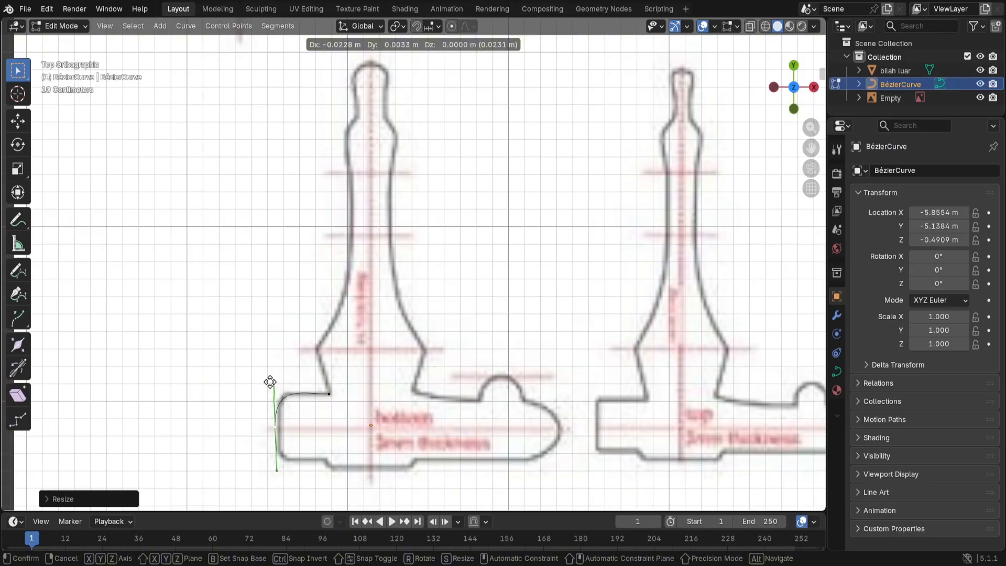
{"action": "right_click", "coordinate": [270, 381]}
{"action": "left_click", "coordinate": [283, 391]}
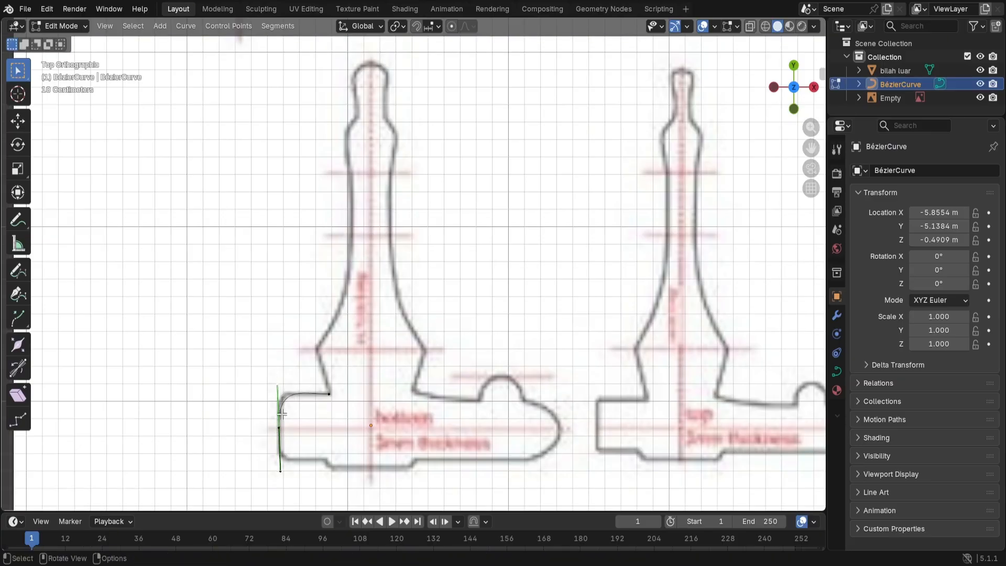
{"action": "key", "text": "g"}
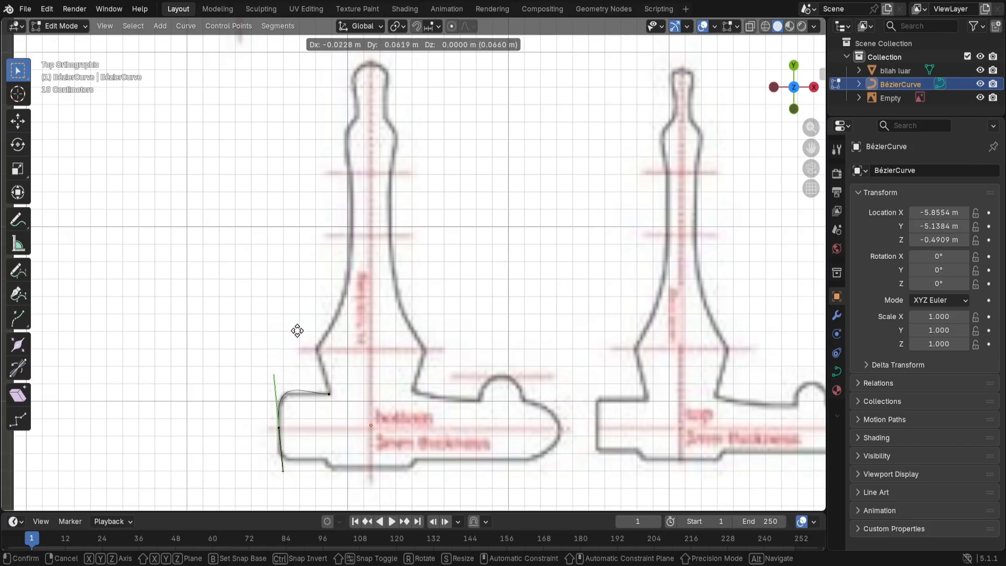
{"action": "left_click", "coordinate": [298, 335]}
Step: Scale the inner-corner point's right handle to about 0.38 and deselect it
{"action": "left_click_drag", "start_coordinate": [327, 396], "coordinate": [451, 395]}
{"action": "key", "text": "s"}
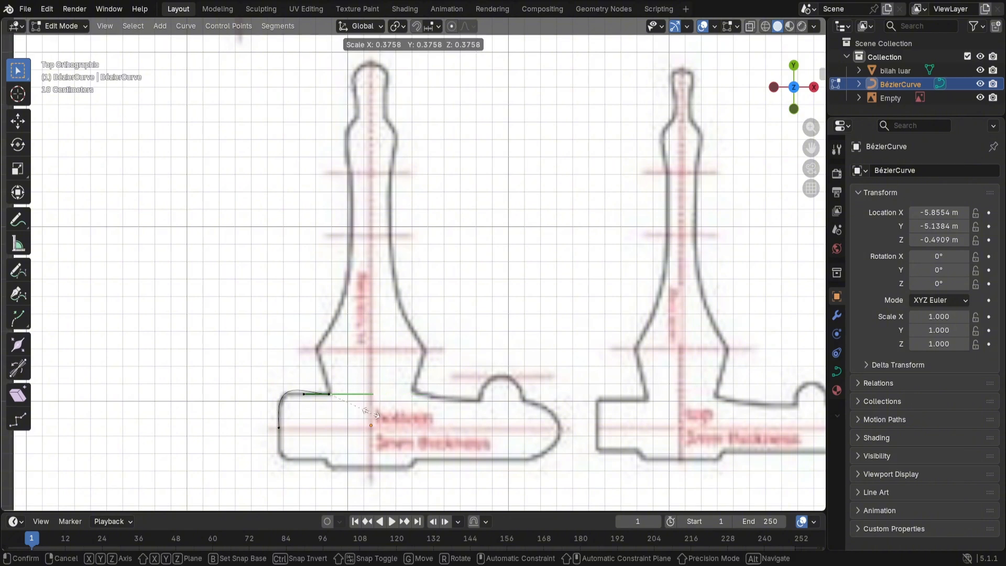
{"action": "left_click", "coordinate": [374, 413]}
{"action": "left_click_drag", "start_coordinate": [370, 408], "coordinate": [370, 407]}
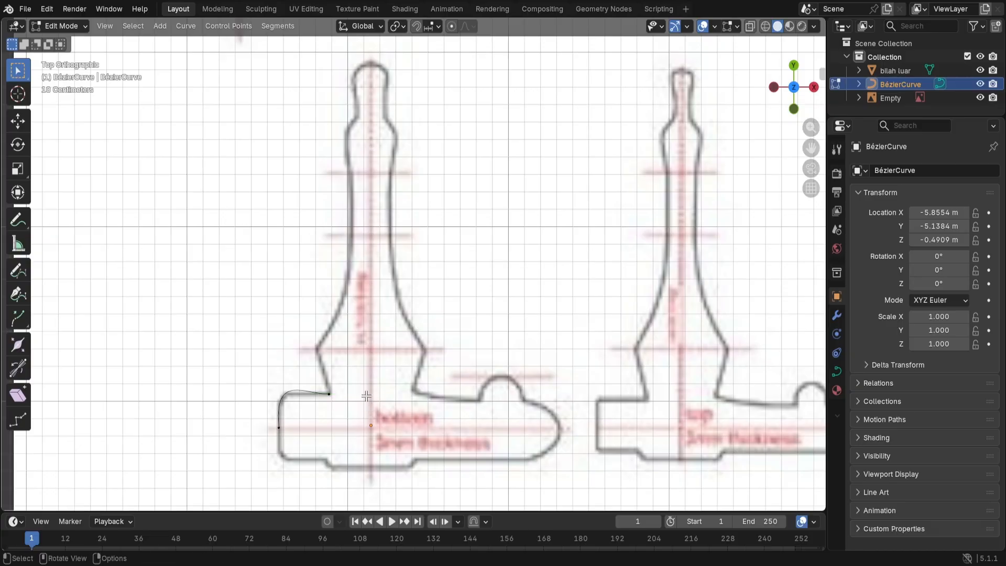
Step: Try to tilt the inner-corner point's right handle by about -0.03 m in X and 0.06 m in Y, and undo the move
{"action": "left_click", "coordinate": [329, 394]}
{"action": "key", "text": "g"}
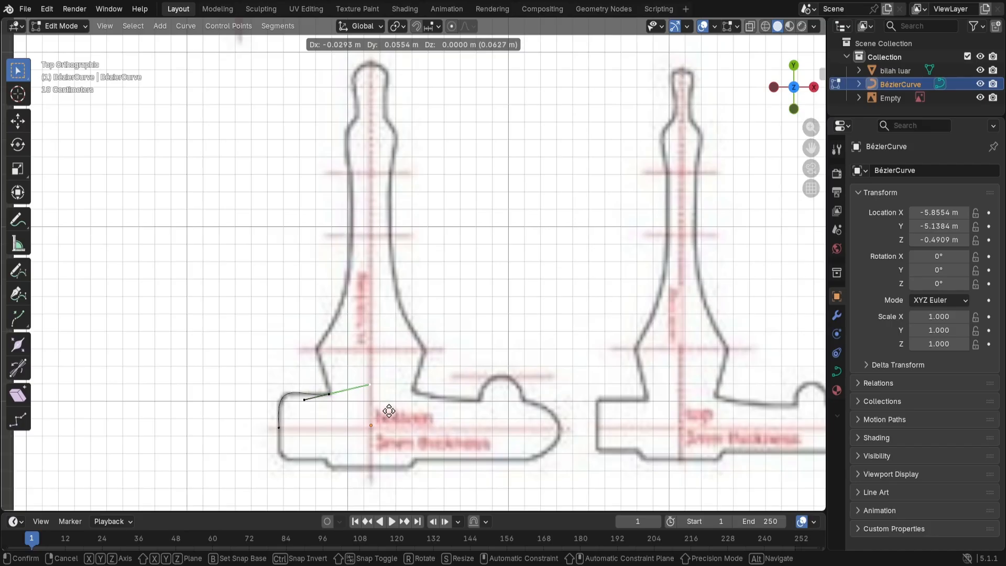
{"action": "left_click", "coordinate": [386, 412]}
{"action": "scroll", "coordinate": [345, 433], "scroll_direction": "up", "scroll_amount": 2}
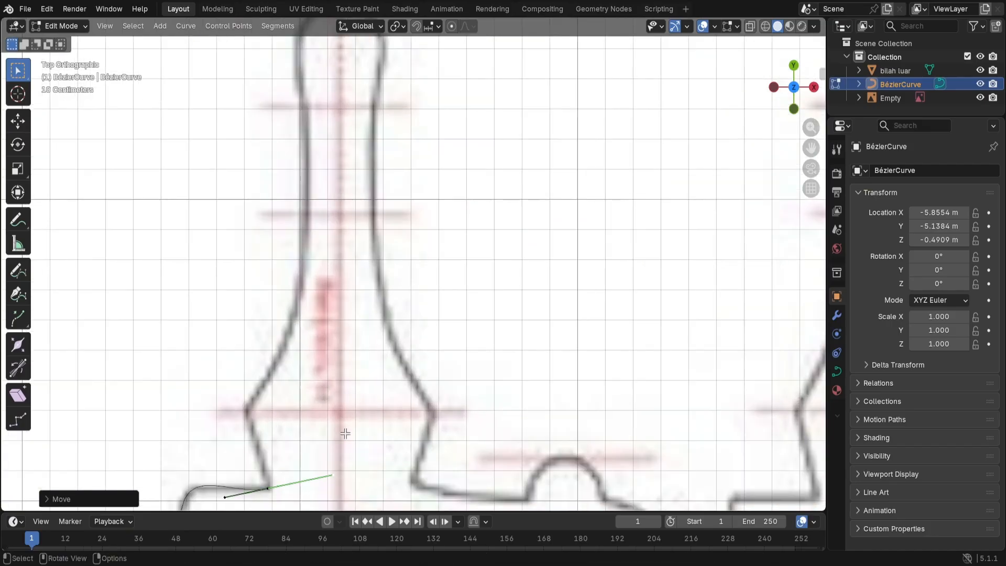
{"action": "middle_click_drag", "start_coordinate": [342, 435], "coordinate": [351, 400]}
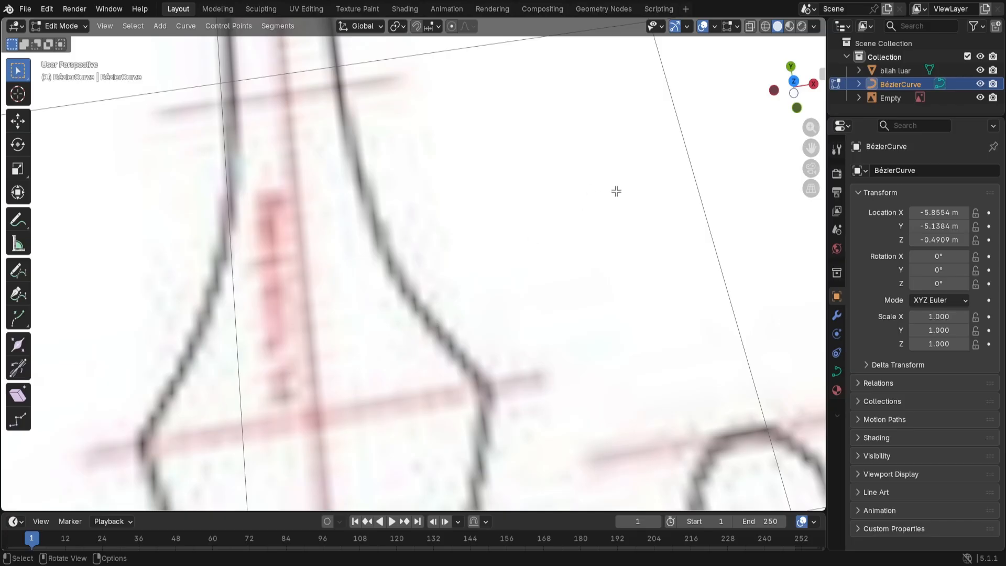
{"action": "left_click", "coordinate": [794, 82]}
{"action": "middle_click_drag", "start_coordinate": [363, 424], "coordinate": [474, 246], "text": "shift"}
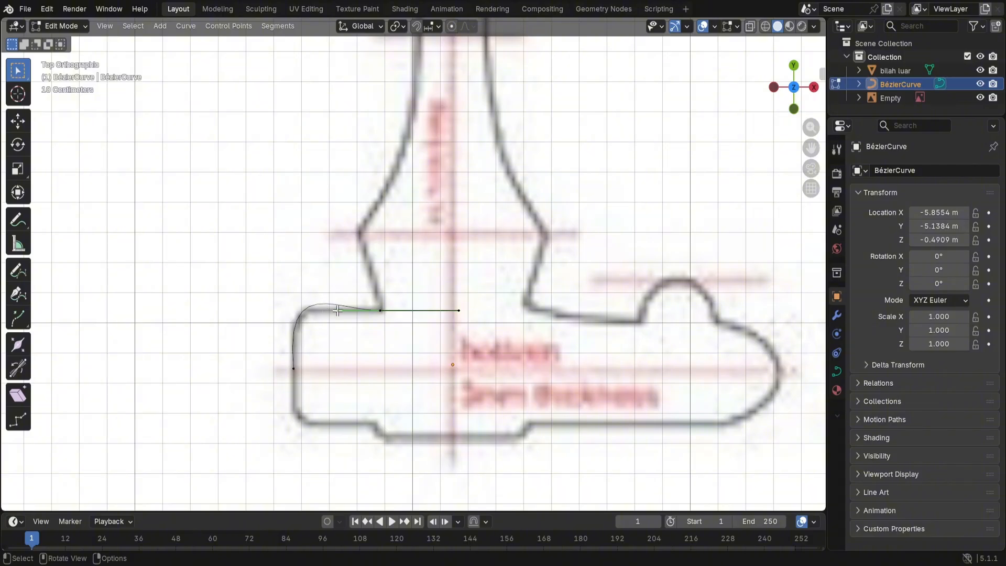
{"action": "key", "text": "ctrl+z"}
Step: Move the inner-corner point's left handle slightly down so the curve flattens onto the base's upper edge
{"action": "left_click", "coordinate": [364, 311]}
{"action": "left_click", "coordinate": [338, 312]}
{"action": "key", "text": "g"}
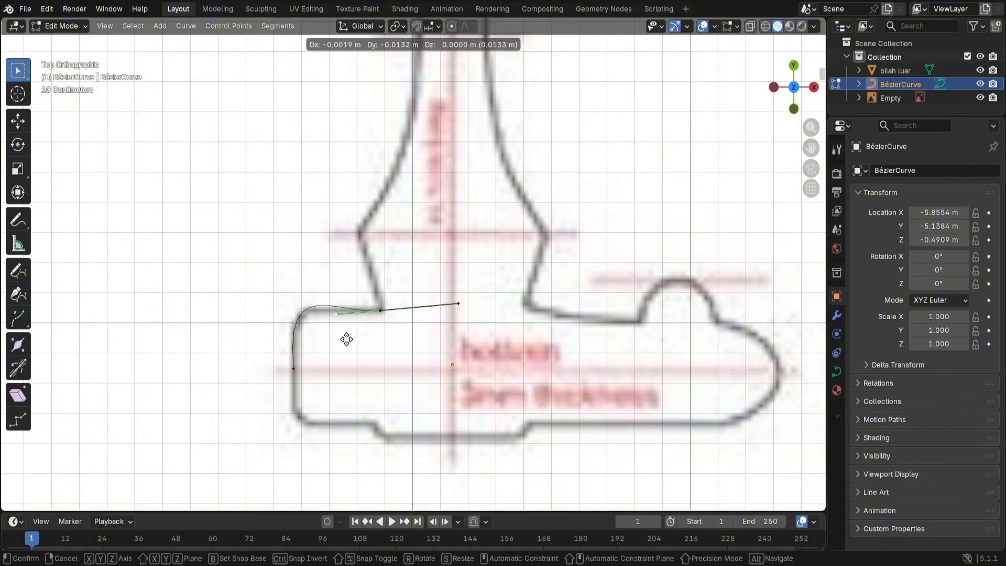
{"action": "left_click", "coordinate": [358, 333]}
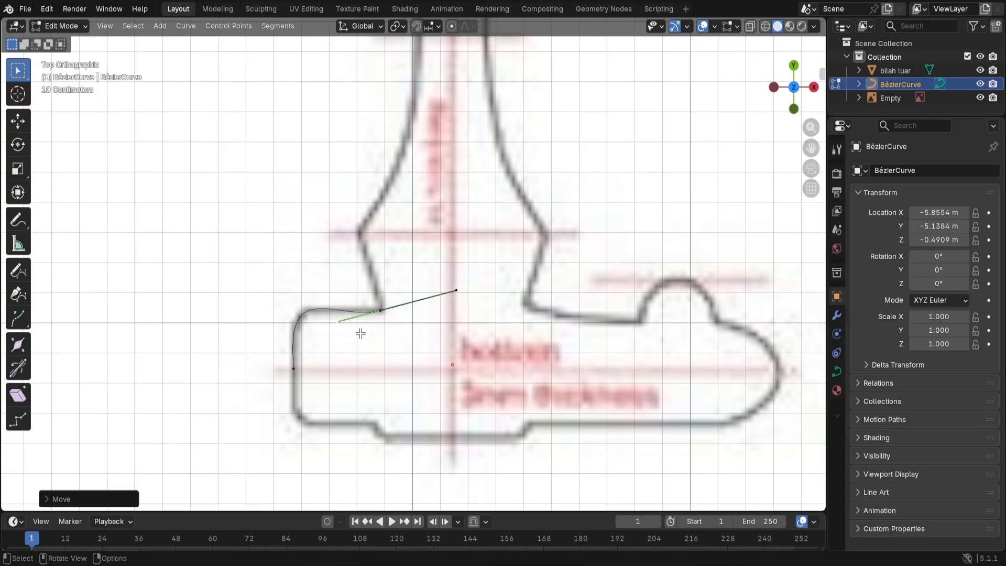
Step: Nudge the inner-corner point into place and extrude a new point about -0.07 m in X and 0.27 m in Y to the neck's left corner
{"action": "left_click", "coordinate": [380, 311]}
{"action": "key", "text": "g"}
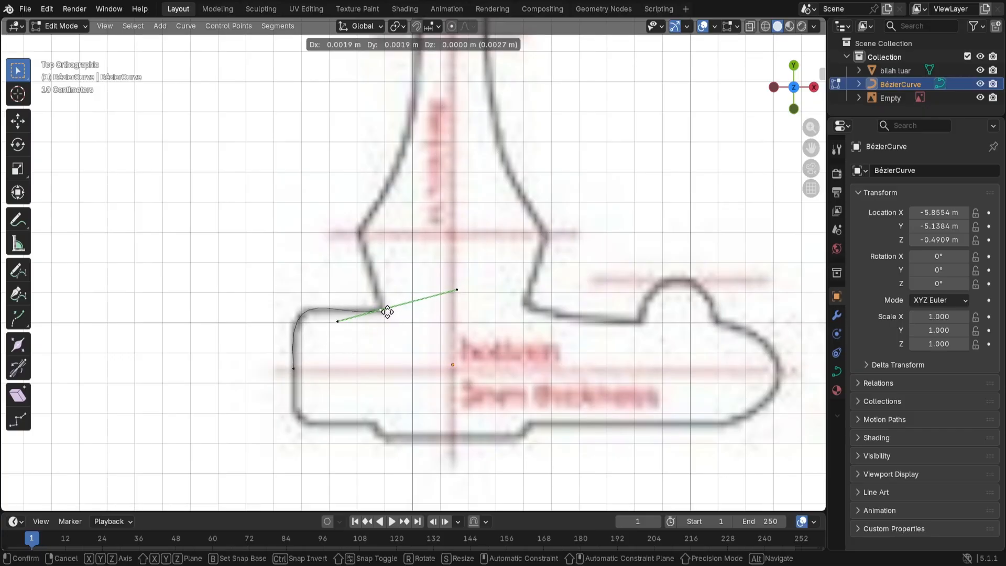
{"action": "left_click", "coordinate": [392, 309]}
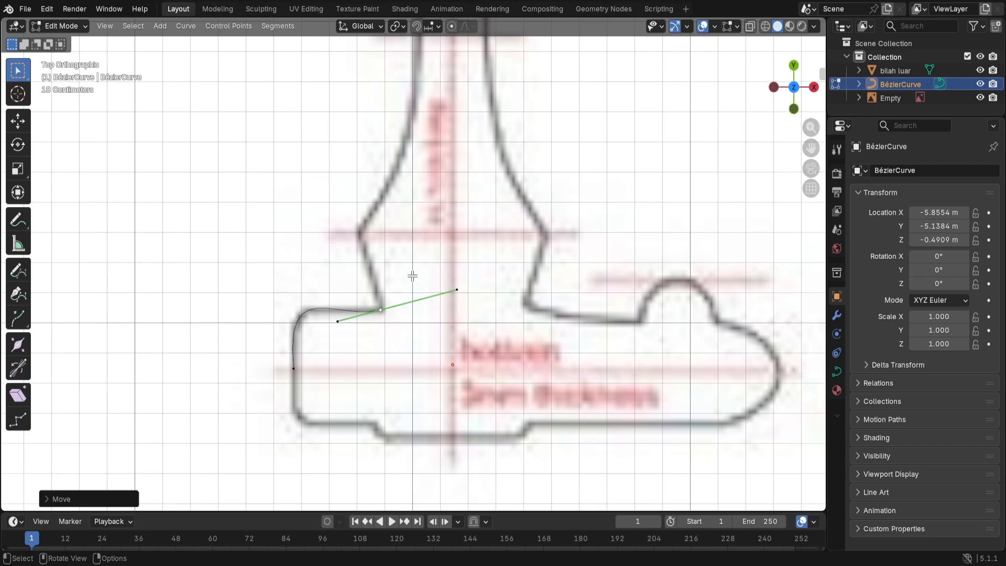
{"action": "key", "text": "g"}
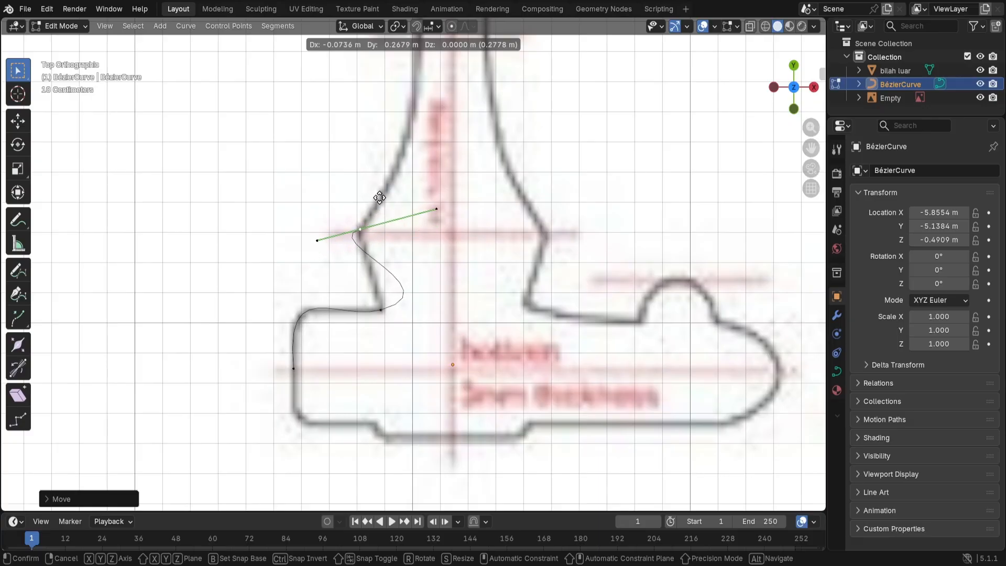
{"action": "left_click", "coordinate": [378, 198]}
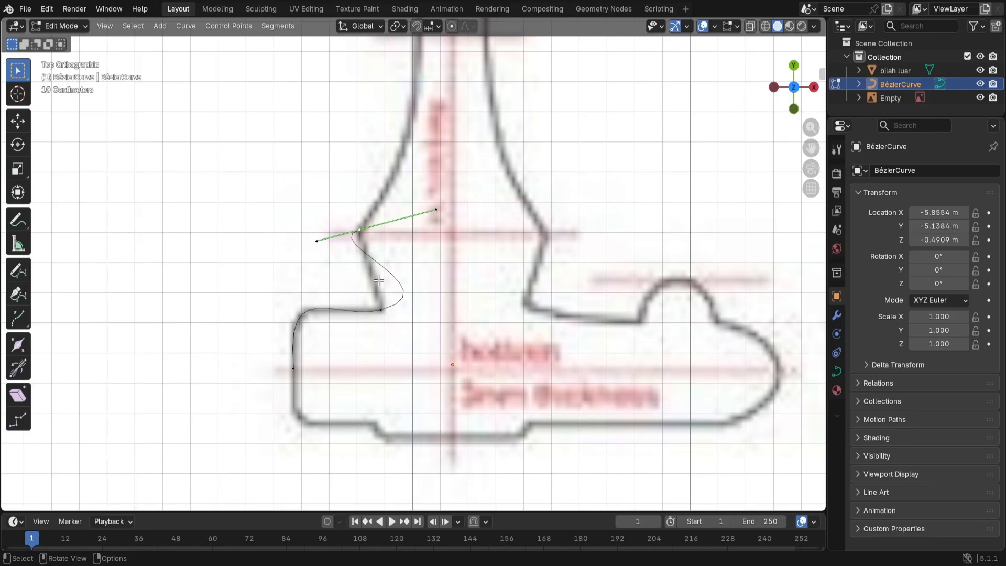
Step: Set the handle type of the neck-corner point and the inner-corner point to Vector to straighten the segment between them
{"action": "left_click", "coordinate": [381, 309]}
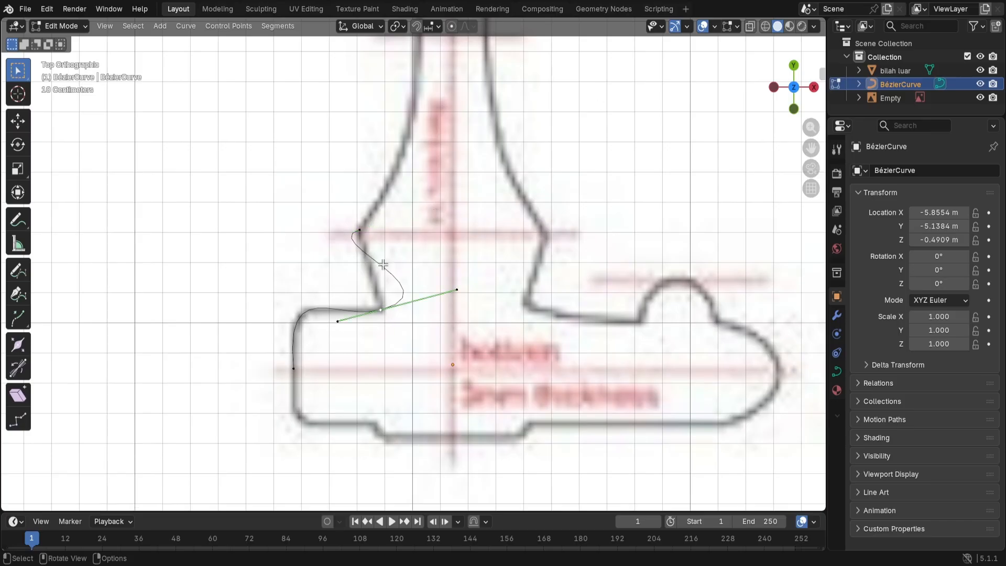
{"action": "left_click", "coordinate": [374, 256]}
{"action": "left_click", "coordinate": [360, 229]}
{"action": "right_click", "coordinate": [361, 228]}
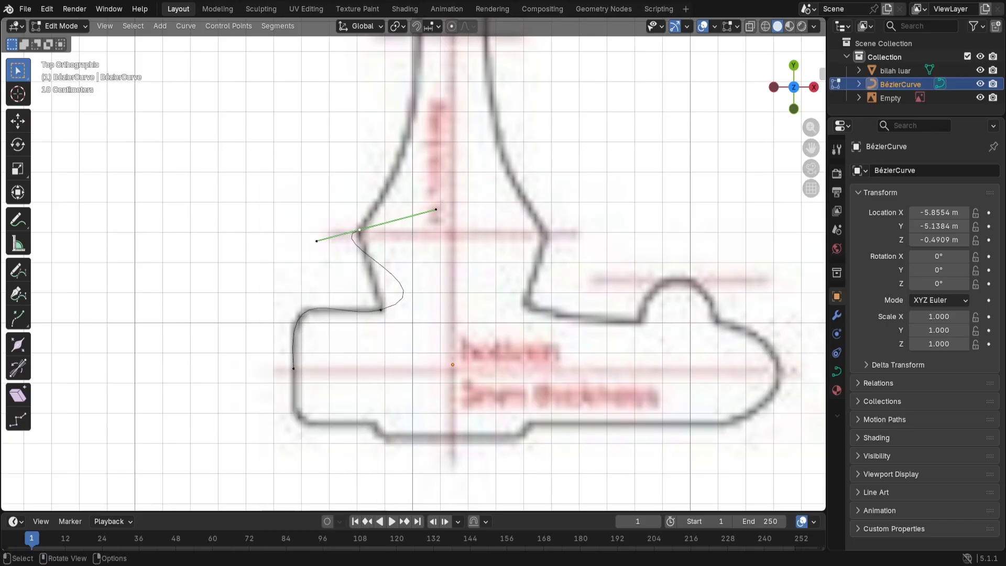
{"action": "key", "text": "v"}
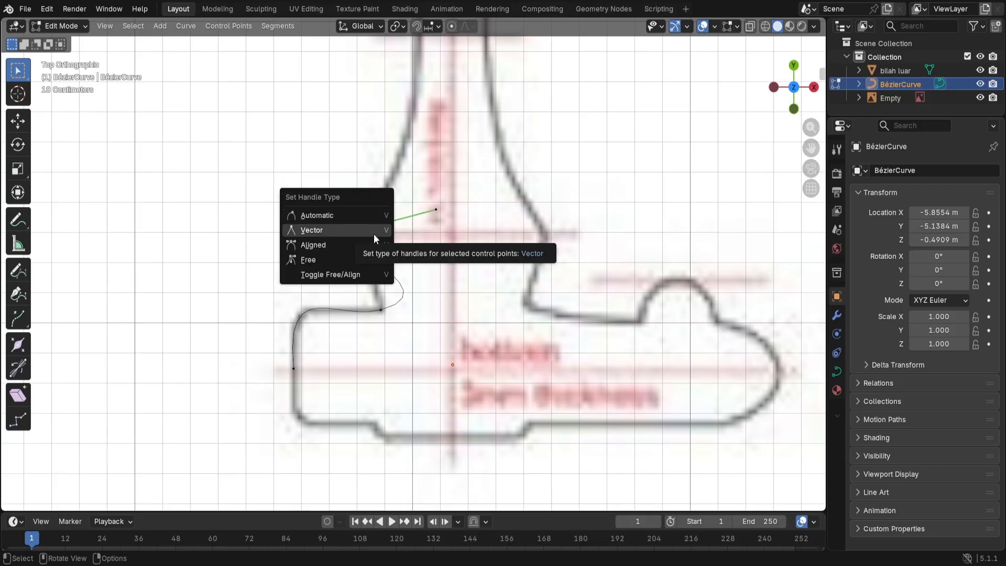
{"action": "left_click", "coordinate": [373, 234]}
{"action": "left_click", "coordinate": [381, 309]}
{"action": "key", "text": "v"}
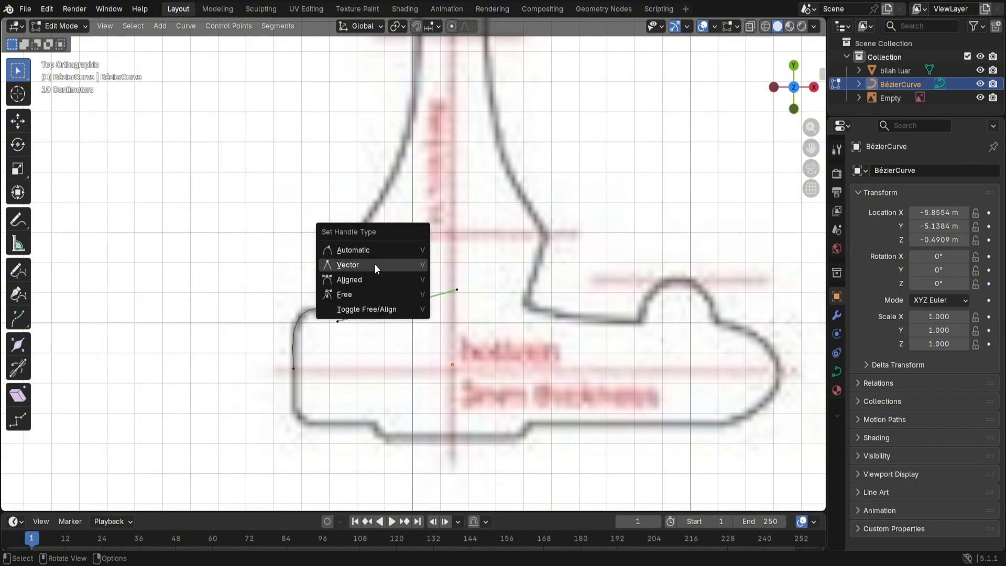
{"action": "left_click", "coordinate": [374, 265]}
{"action": "left_click", "coordinate": [376, 302]}
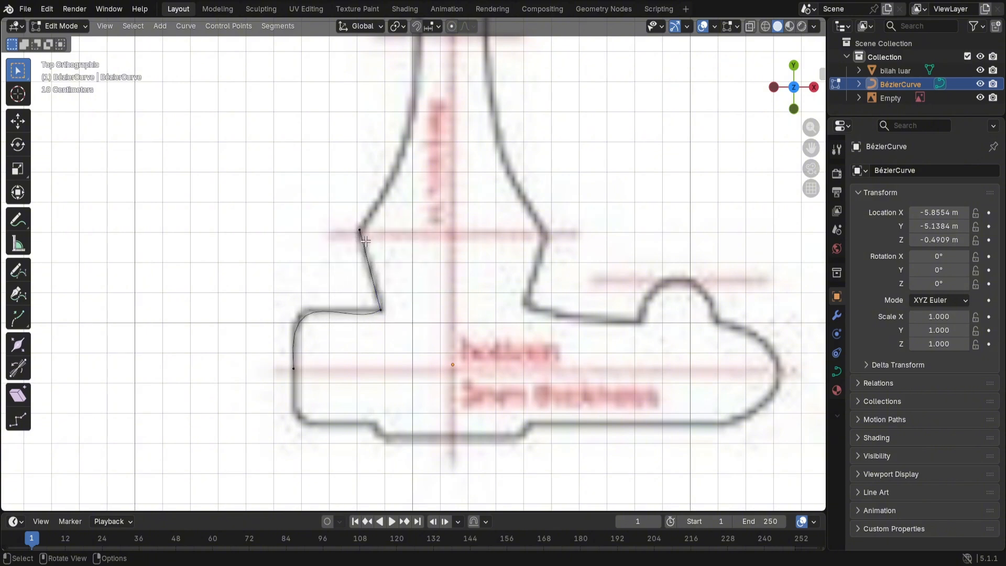
Step: Extrude a new point from the neck corner about 0.18 m in X and 1.24 m in Y to the shoulder below the template's tip
{"action": "scroll", "coordinate": [422, 240], "scroll_direction": "down", "scroll_amount": 2}
{"action": "left_click", "coordinate": [422, 241]}
{"action": "scroll", "coordinate": [470, 173], "scroll_direction": "down", "scroll_amount": 1}
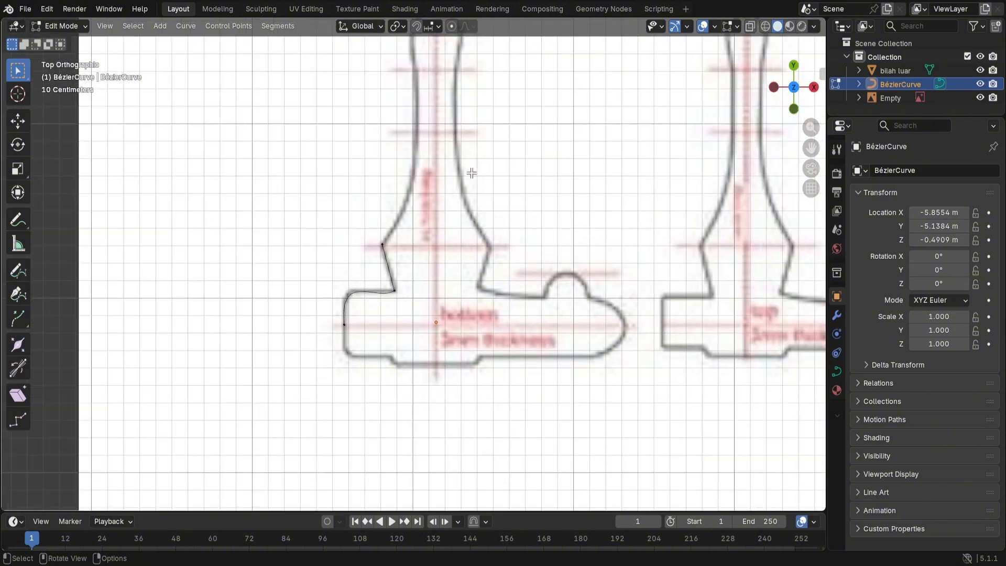
{"action": "scroll", "coordinate": [470, 172], "scroll_direction": "up", "scroll_amount": 1}
{"action": "middle_click_drag", "start_coordinate": [463, 165], "coordinate": [439, 257], "text": "shift"}
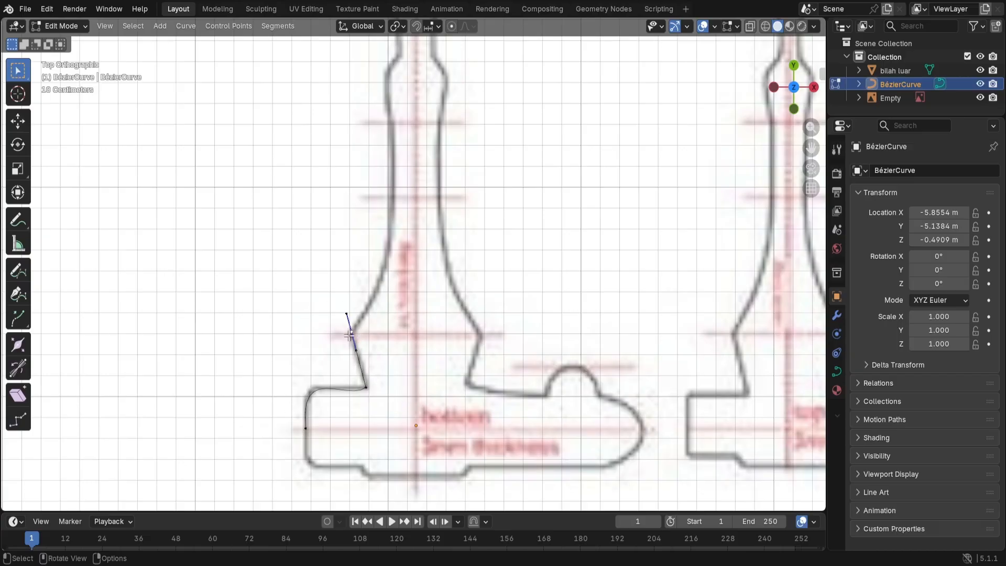
{"action": "left_click", "coordinate": [365, 390]}
{"action": "left_click", "coordinate": [350, 333]}
{"action": "scroll", "coordinate": [438, 189], "scroll_direction": "down", "scroll_amount": 1}
{"action": "scroll", "coordinate": [445, 191], "scroll_direction": "down", "scroll_amount": 1}
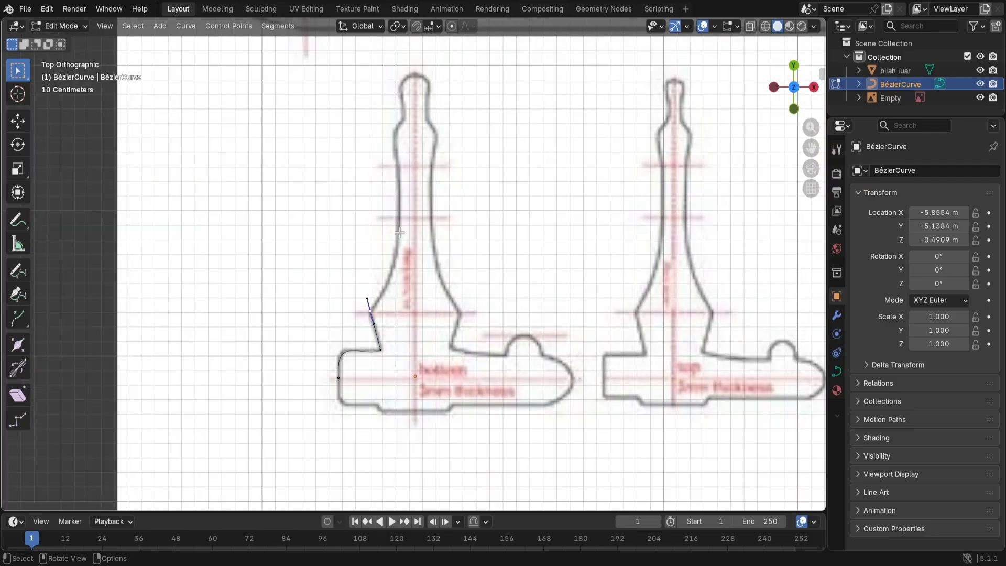
{"action": "key", "text": "g"}
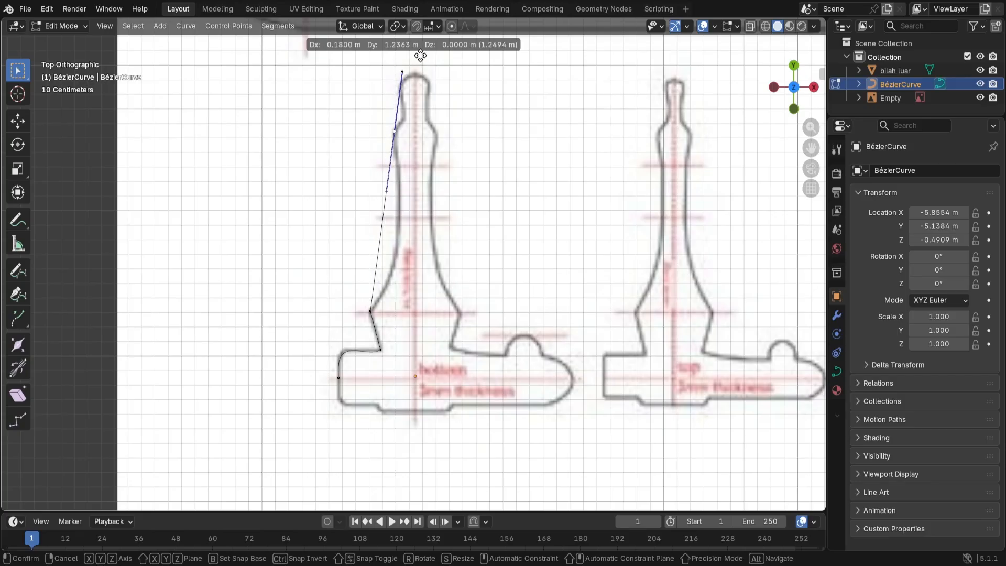
{"action": "left_click", "coordinate": [423, 55]}
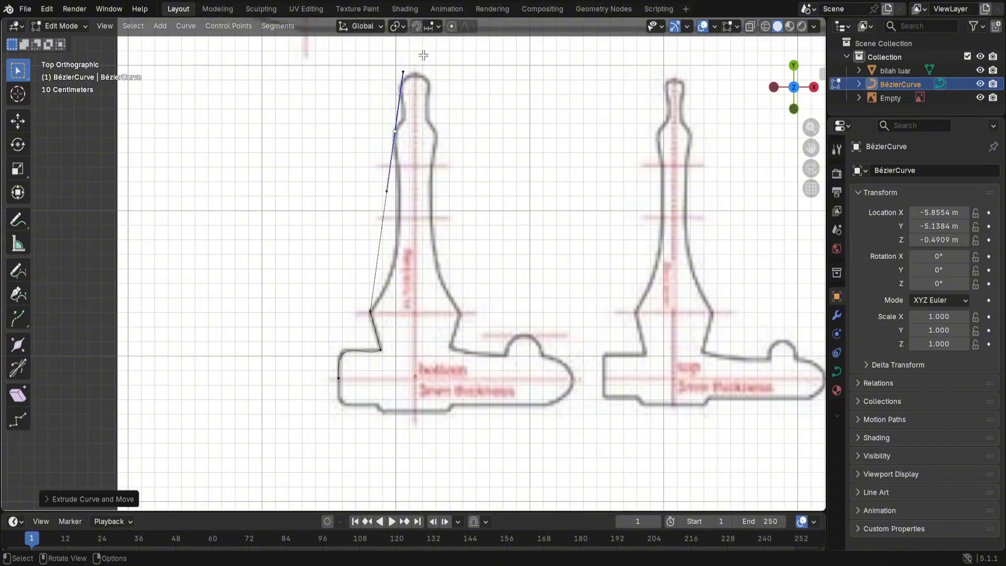
Step: Move the left shoulder point's lower handle about 0.15 m in X and -0.95 m in Y to follow the template's stem
{"action": "left_click", "coordinate": [388, 189]}
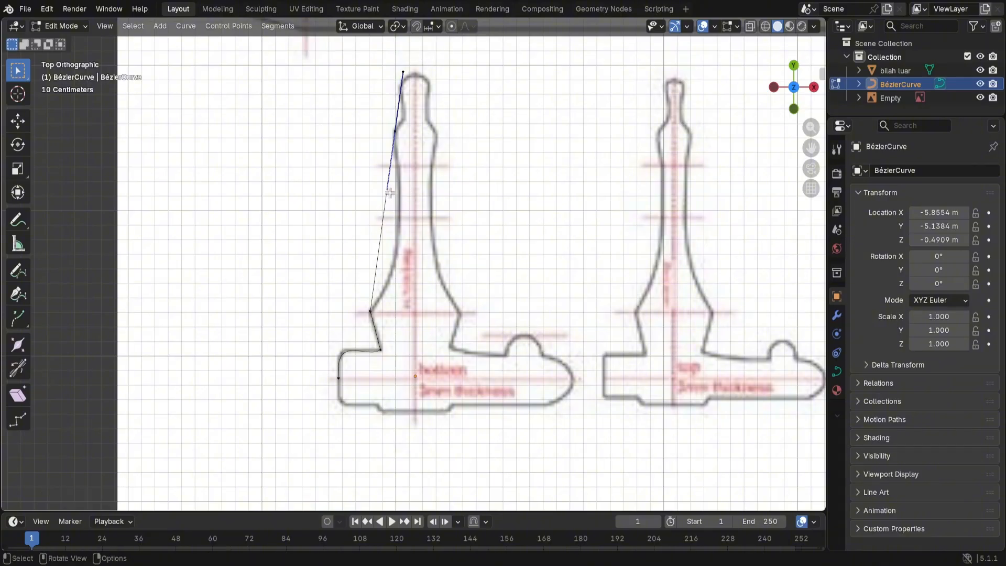
{"action": "key", "text": "g"}
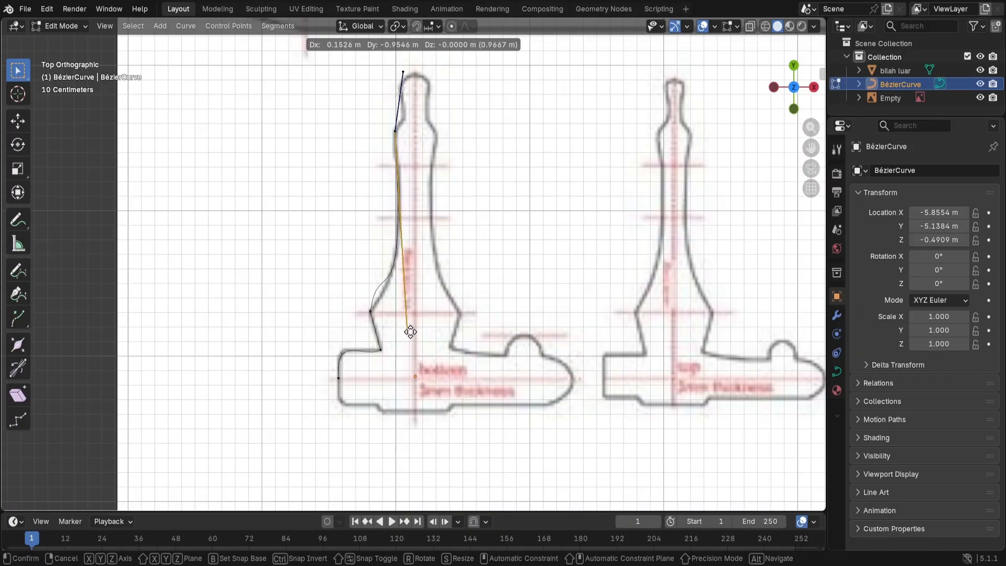
{"action": "left_click", "coordinate": [409, 331]}
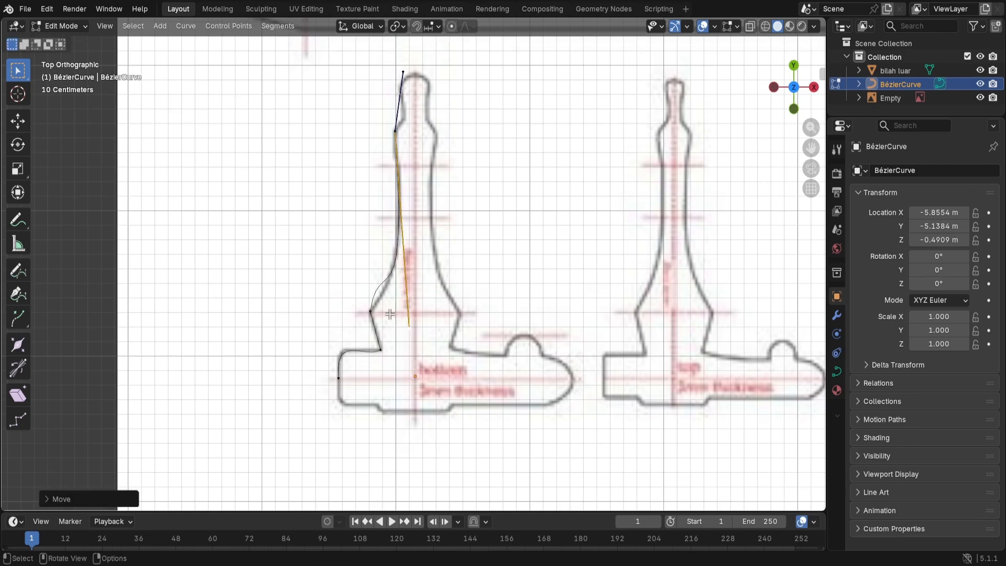
Step: Shorten the upper handle of the neck's left corner point so the curve follows the flared lower part of the stem
{"action": "scroll", "coordinate": [355, 323], "scroll_direction": "up", "scroll_amount": 2}
{"action": "left_click", "coordinate": [350, 332]}
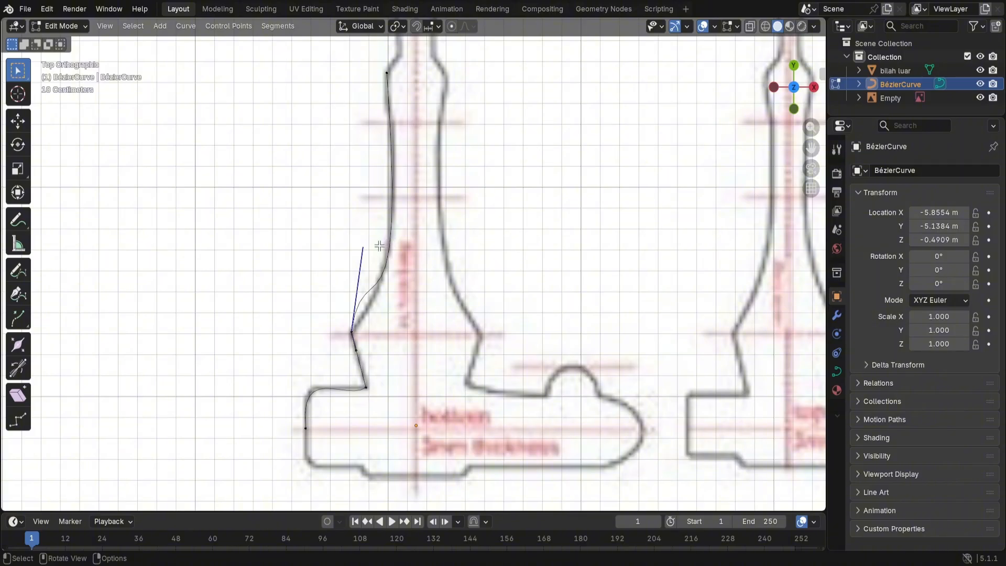
{"action": "left_click_drag", "start_coordinate": [379, 245], "coordinate": [370, 303]}
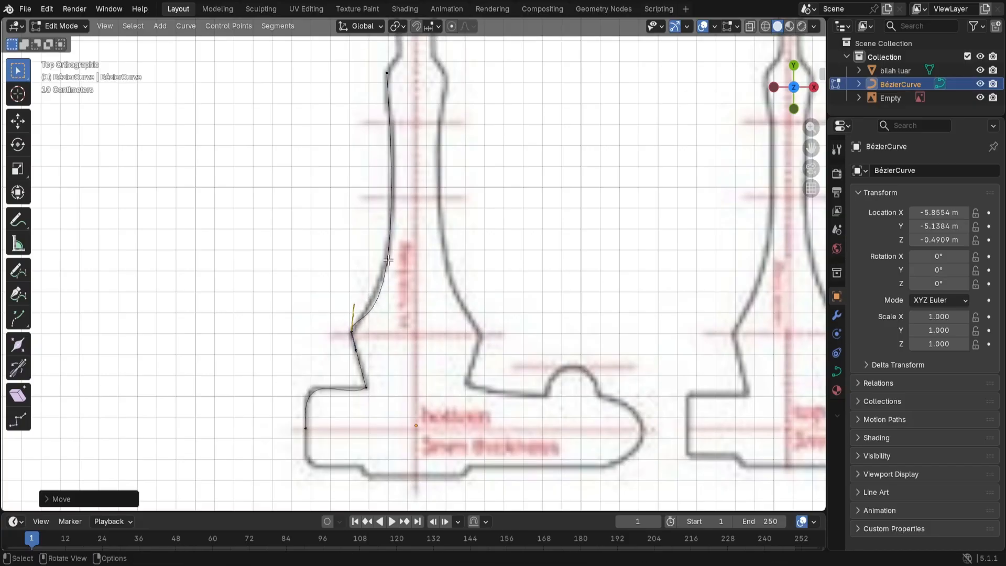
Step: Nudge the left shoulder point's long lower handle slightly up to refine the stem's left edge, and deselect it
{"action": "left_click", "coordinate": [387, 75]}
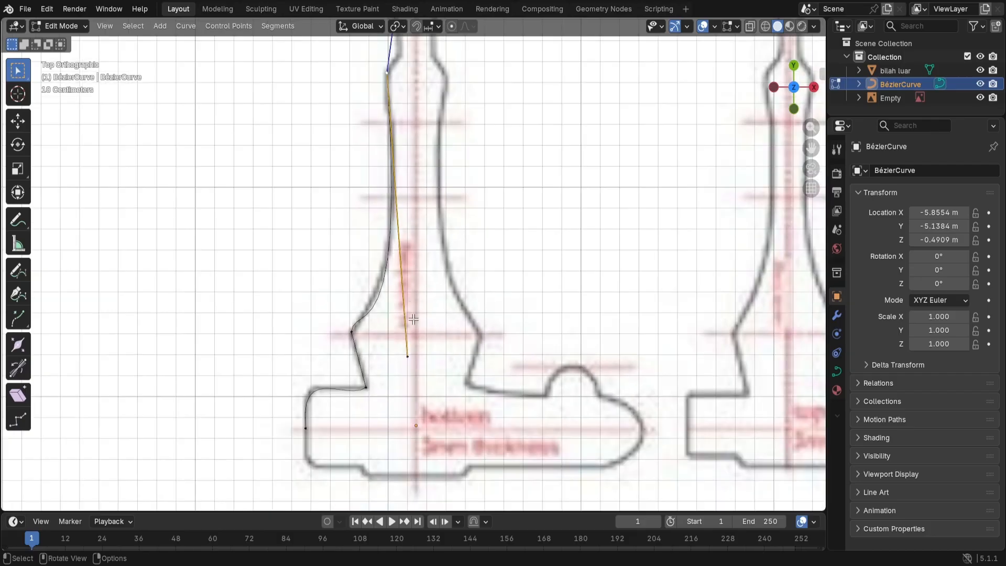
{"action": "left_click", "coordinate": [408, 357]}
{"action": "key", "text": "g"}
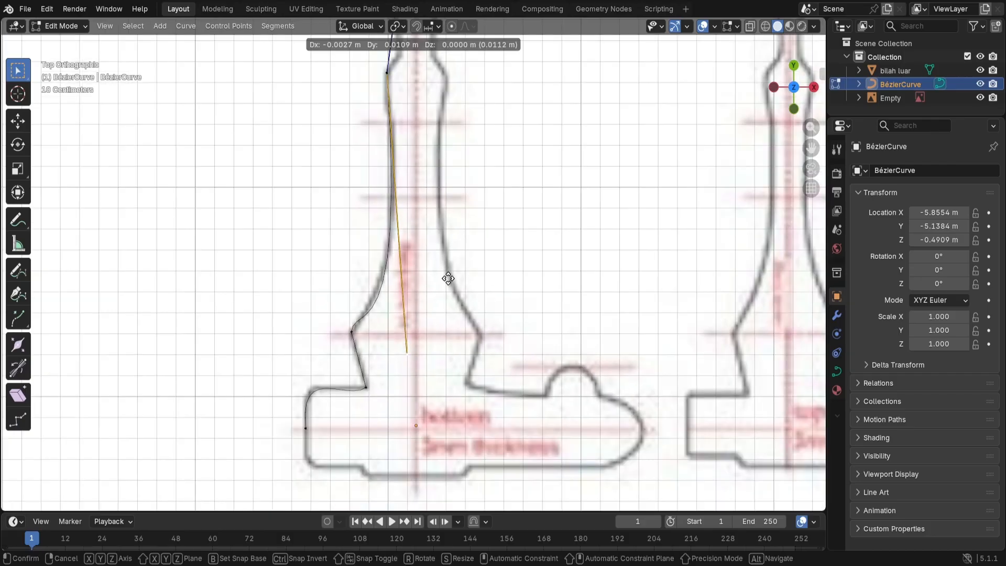
{"action": "left_click", "coordinate": [446, 259]}
{"action": "left_click", "coordinate": [503, 194]}
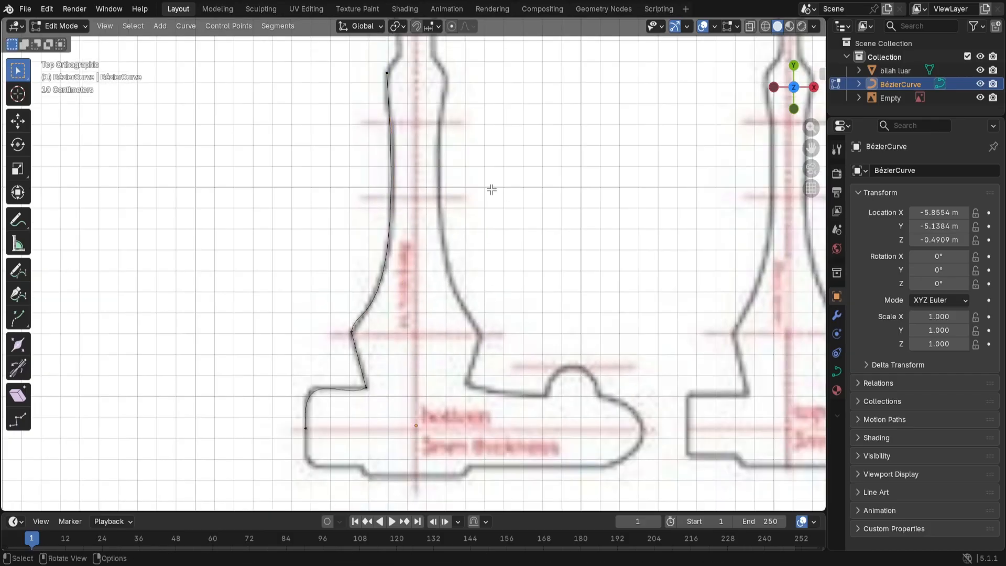
Step: Extrude a new point from the left shoulder about 0.07 m in X and 0.09 m in Y to the notch below the tip
{"action": "scroll", "coordinate": [493, 183], "scroll_direction": "up", "scroll_amount": 2}
{"action": "scroll", "coordinate": [493, 183], "scroll_direction": "down", "scroll_amount": 4}
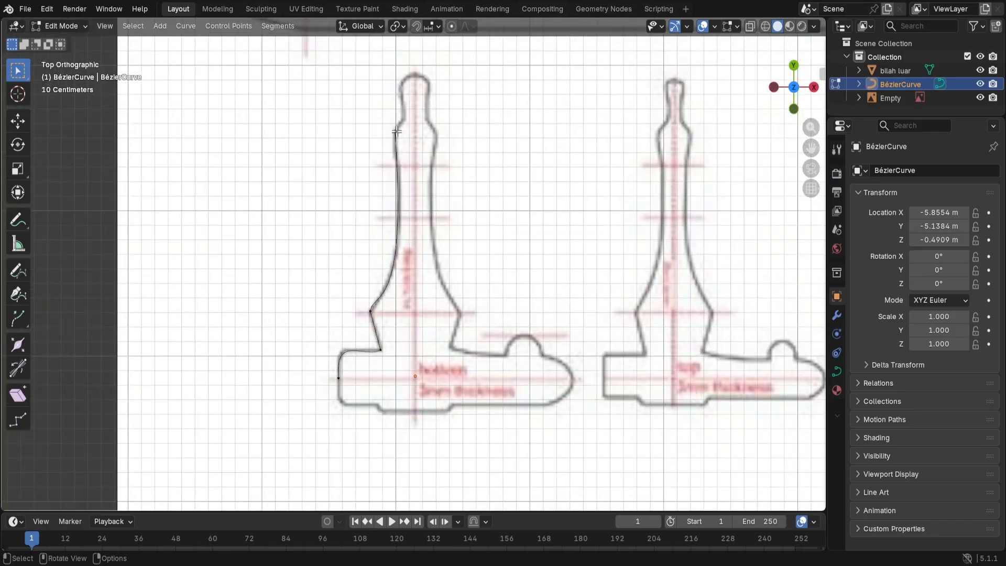
{"action": "left_click", "coordinate": [396, 131]}
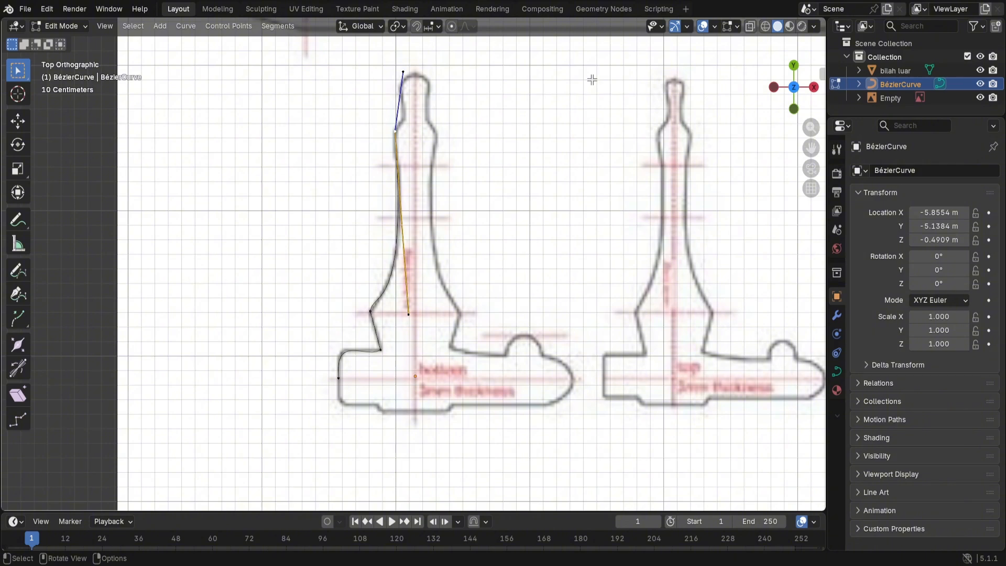
{"action": "key", "text": "g"}
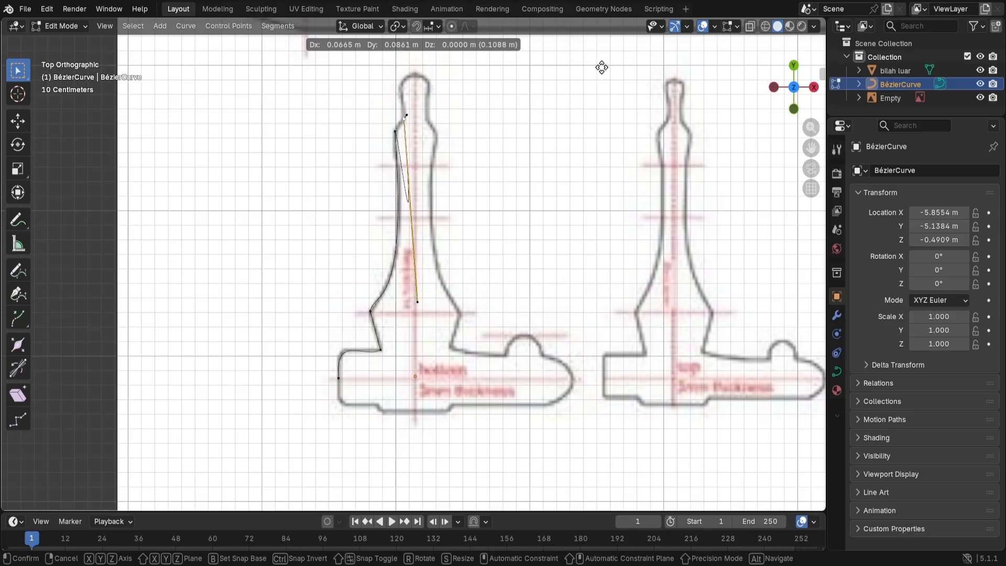
{"action": "left_click", "coordinate": [602, 67]}
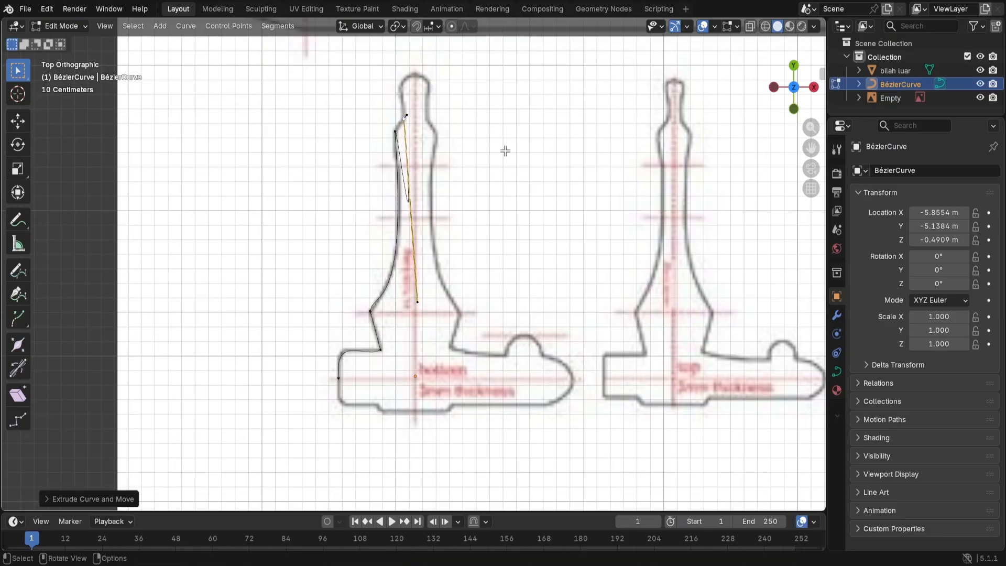
Step: Set the handle type of the left notch point to Vector to straighten the segment from the shoulder
{"action": "scroll", "coordinate": [412, 131], "scroll_direction": "up", "scroll_amount": 5}
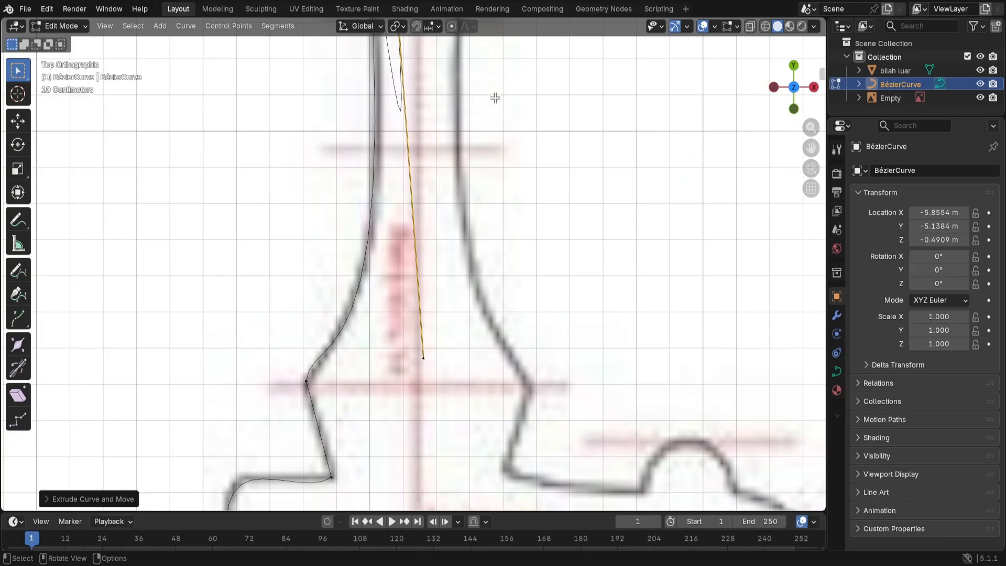
{"action": "middle_click_drag", "start_coordinate": [495, 98], "coordinate": [491, 359], "text": "shift"}
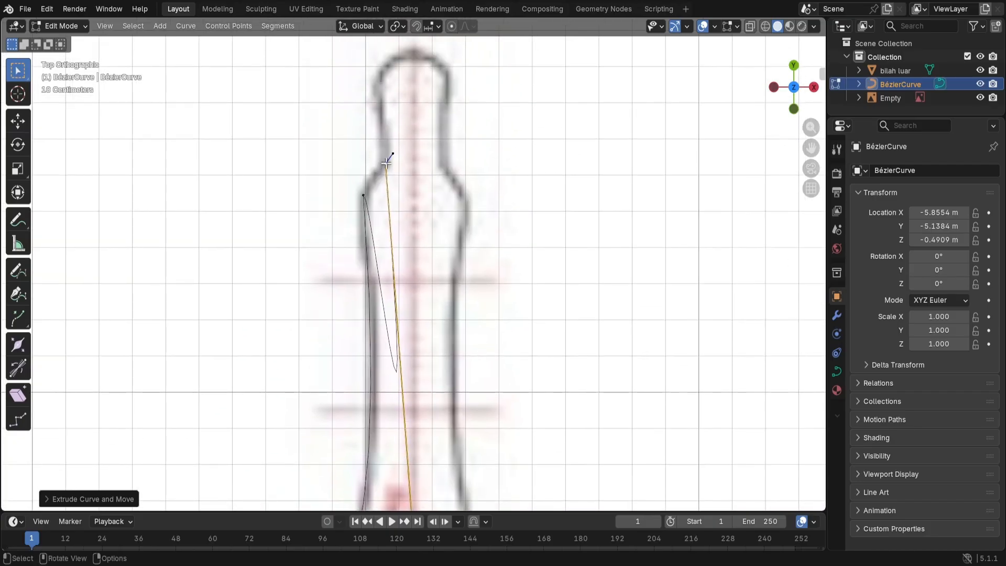
{"action": "key", "text": "v"}
{"action": "left_click", "coordinate": [379, 177]}
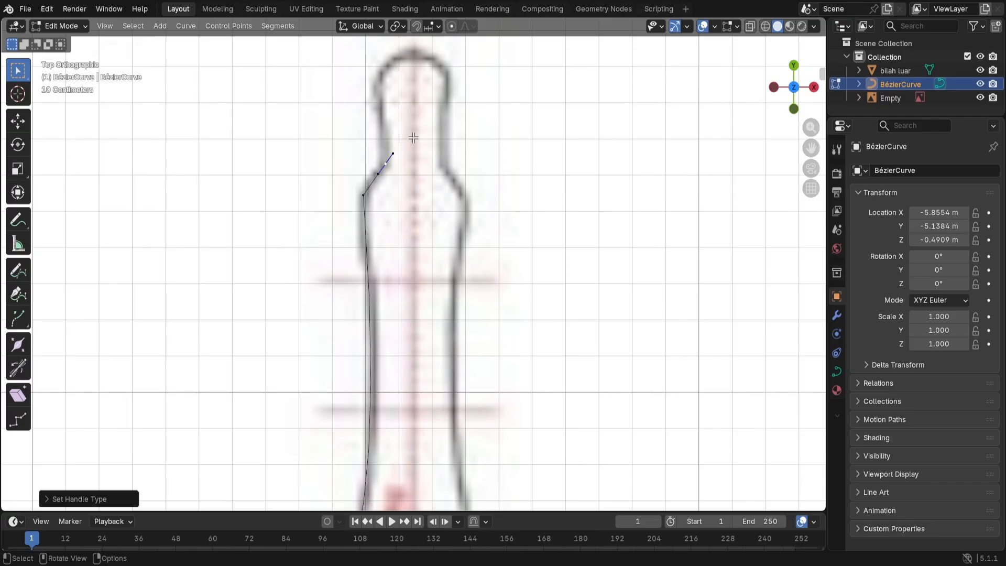
Step: Extrude a point from the left notch to the tip's top centre and move its left handle about -0.17 m in X and 0.08 m in Y
{"action": "key", "text": "g"}
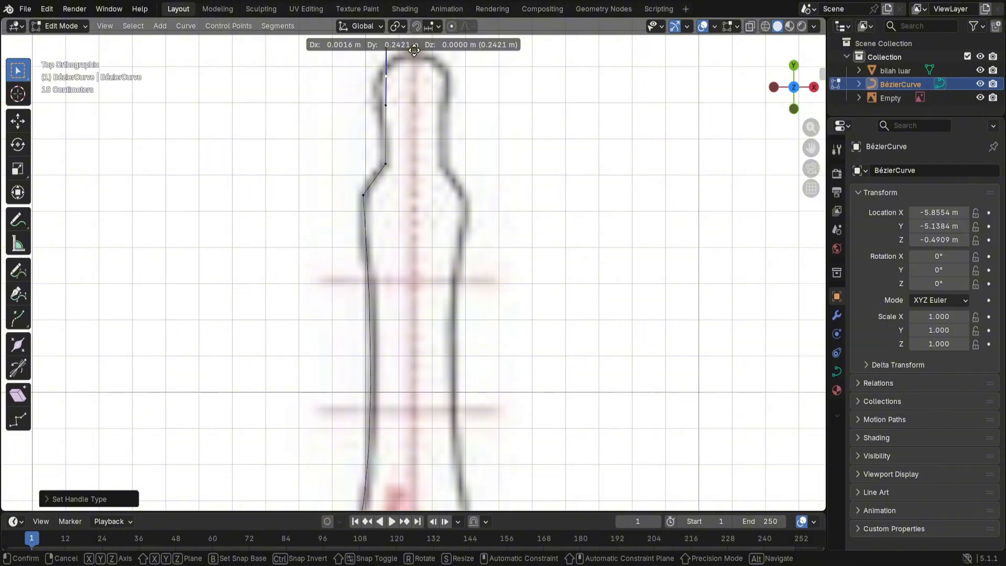
{"action": "right_click", "coordinate": [575, 148]}
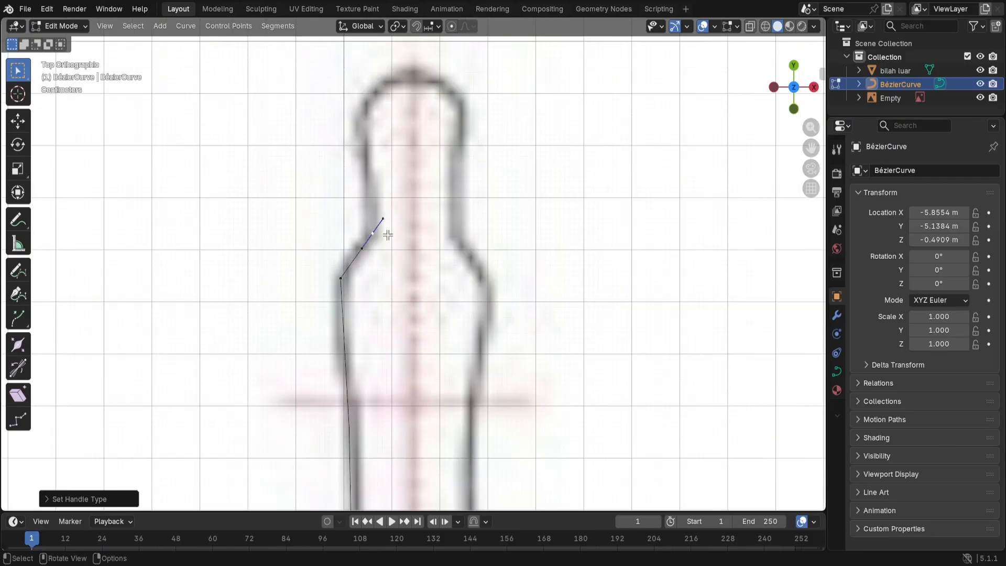
{"action": "left_click_drag", "start_coordinate": [383, 218], "coordinate": [410, 39]}
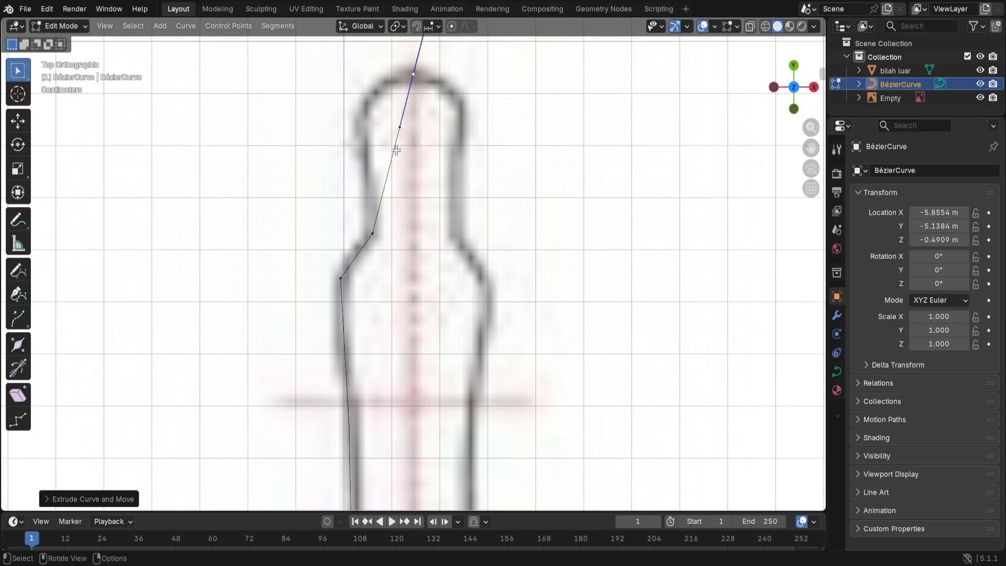
{"action": "key", "text": "g"}
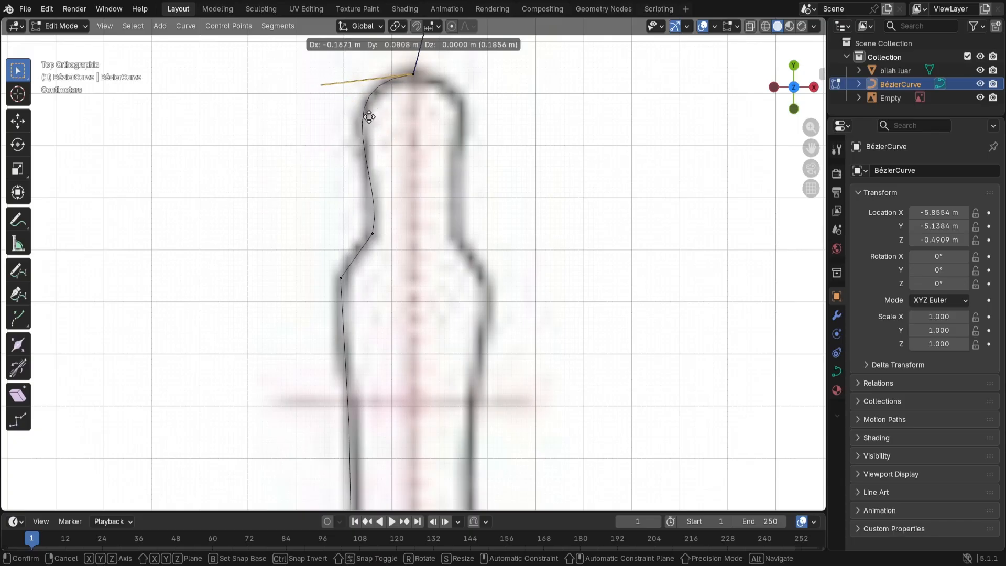
{"action": "left_click", "coordinate": [369, 116]}
Step: Move the left notch point's upper handle outwards until it stands nearly upright above the notch
{"action": "left_click", "coordinate": [378, 230]}
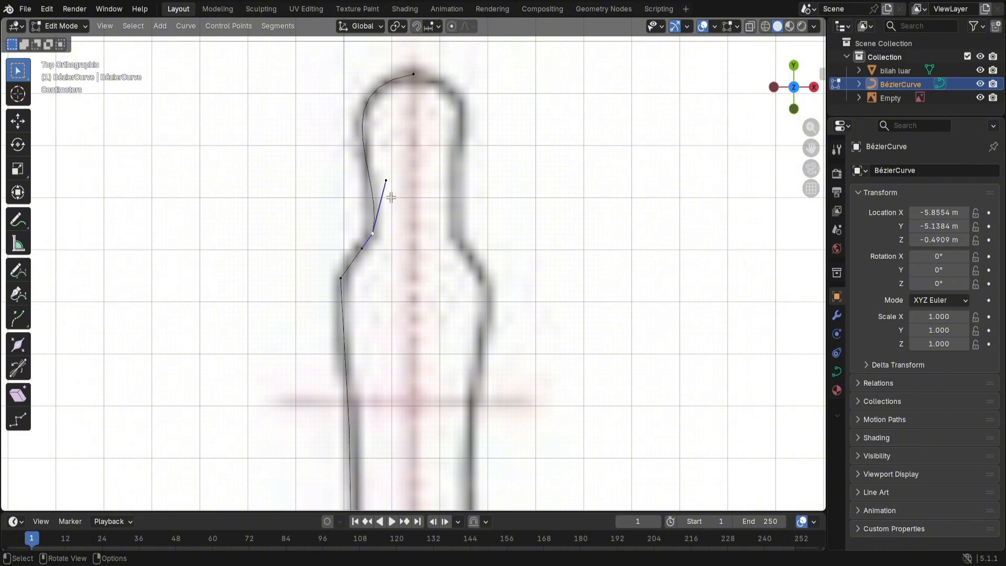
{"action": "left_click", "coordinate": [407, 77]}
{"action": "left_click", "coordinate": [368, 232]}
{"action": "key", "text": "g"}
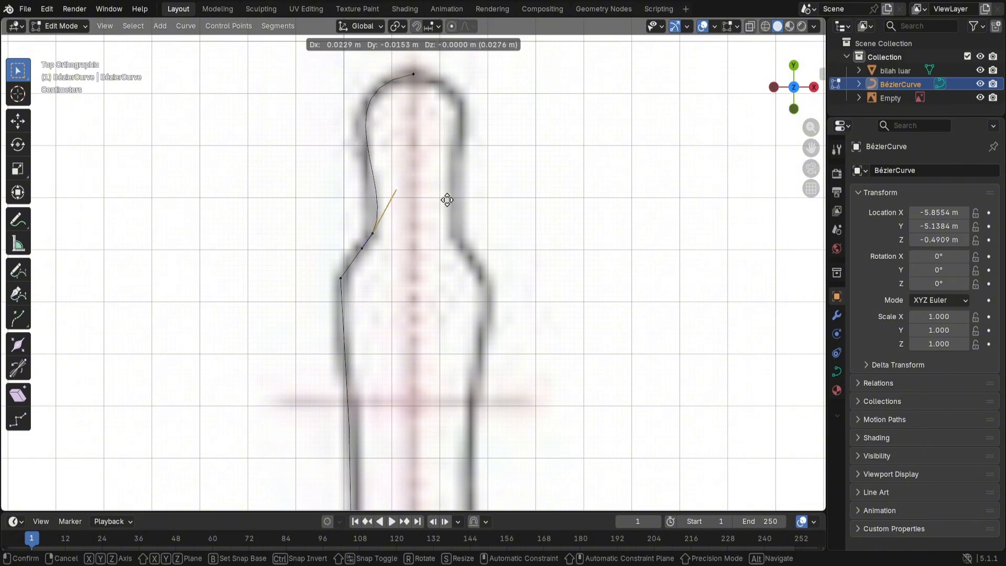
{"action": "left_click", "coordinate": [419, 199]}
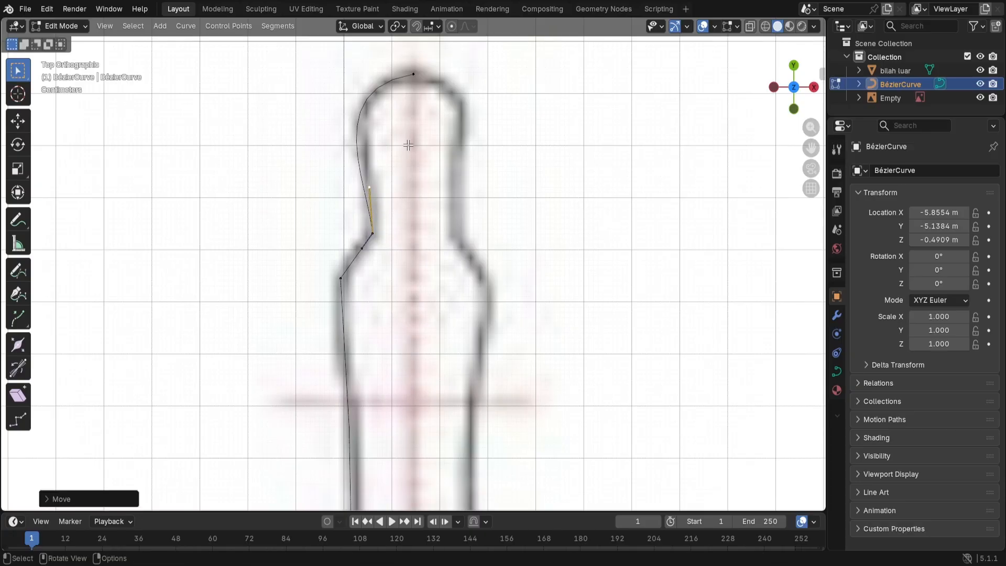
Step: Move the tip point's left handle about 0.03 m in X and 0.04 m in Y to fit the tip's left rounding
{"action": "left_click", "coordinate": [414, 74]}
{"action": "left_click", "coordinate": [320, 87]}
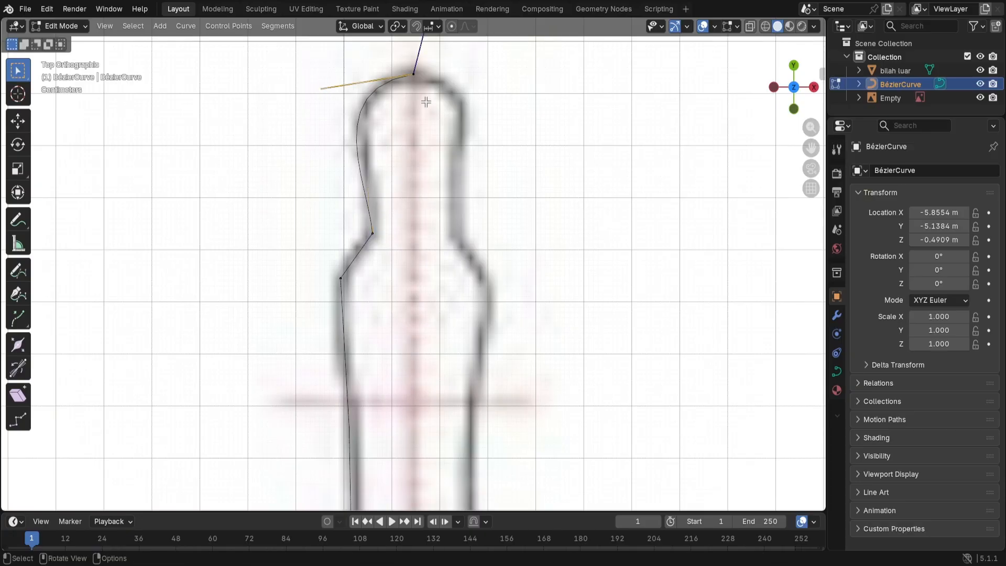
{"action": "key", "text": "g"}
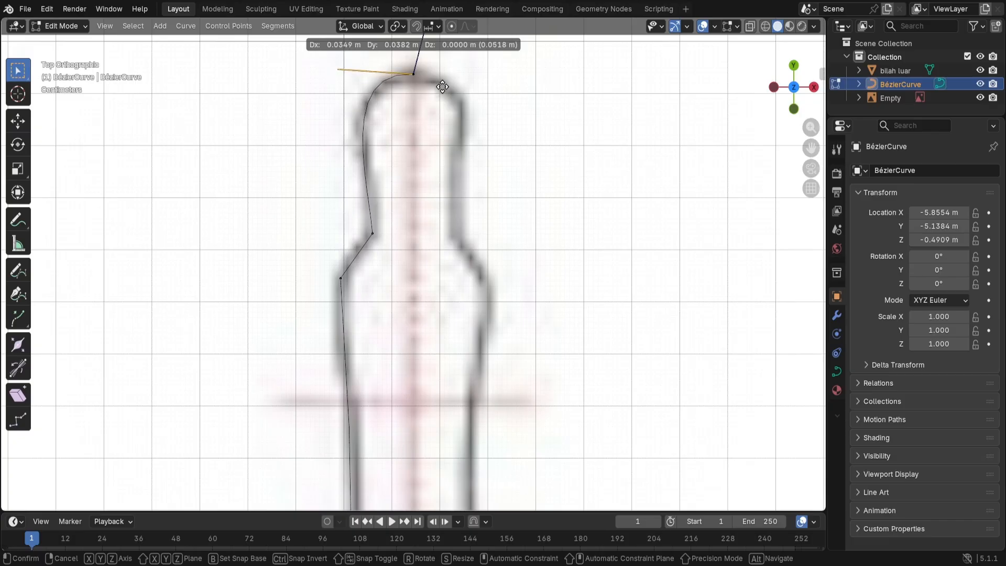
{"action": "left_click", "coordinate": [443, 86]}
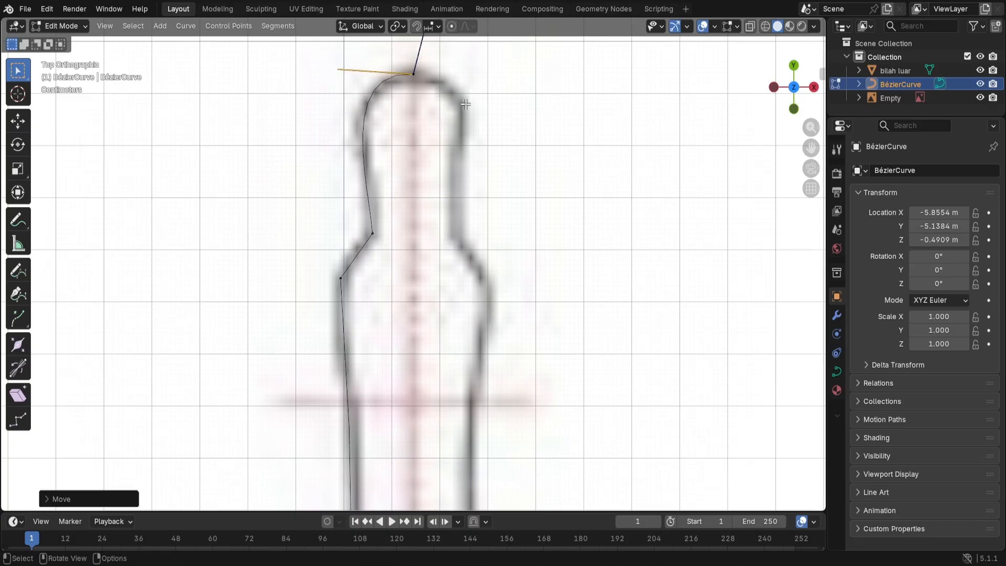
Step: Extrude a new point from the tip about 0.09 m in X and -0.31 m in Y to the right notch
{"action": "scroll", "coordinate": [466, 104], "scroll_direction": "up", "scroll_amount": 1}
{"action": "scroll", "coordinate": [465, 104], "scroll_direction": "down", "scroll_amount": 1}
{"action": "left_click", "coordinate": [413, 74]}
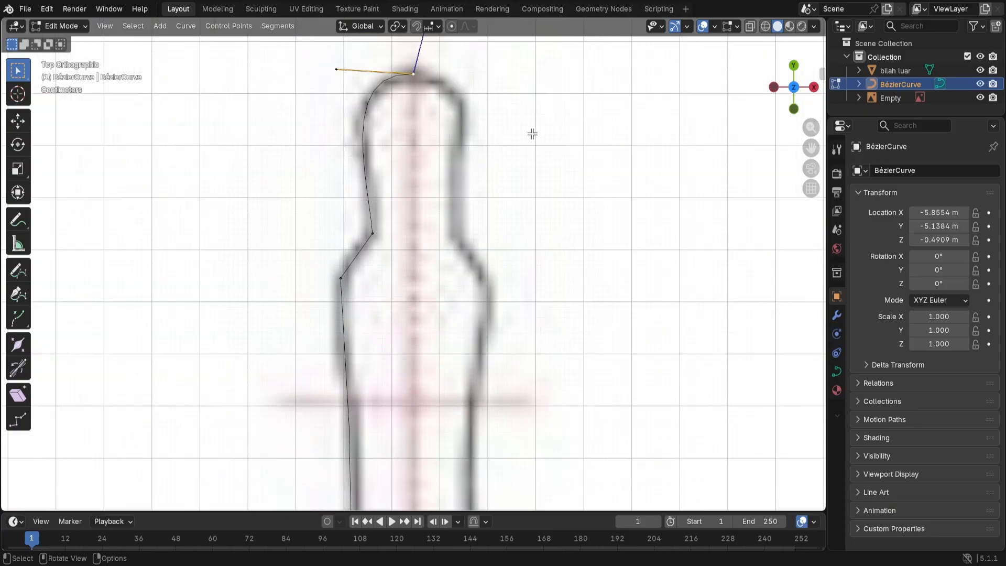
{"action": "key", "text": "e"}
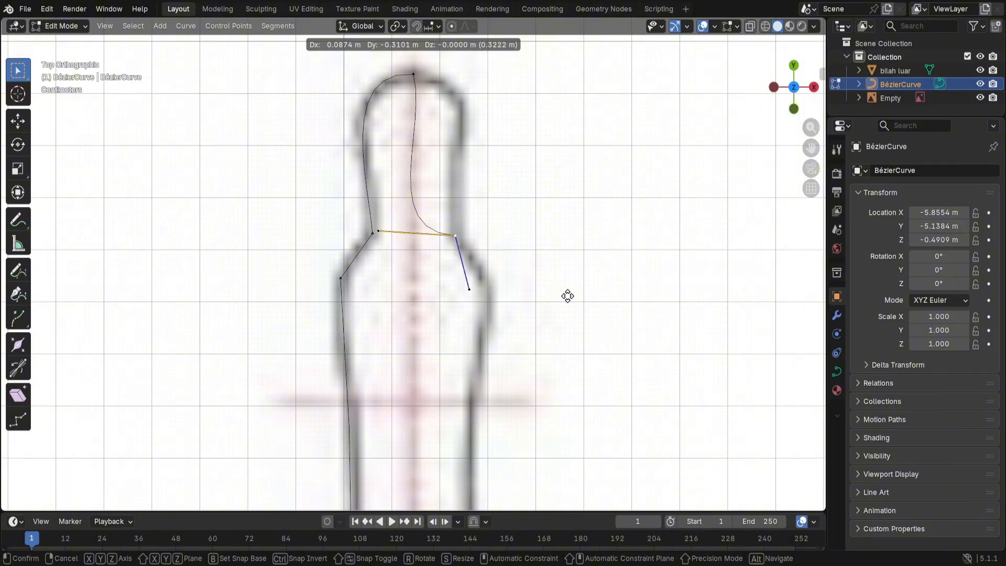
{"action": "left_click", "coordinate": [567, 296]}
Step: Move the right notch point's left-hand handle up and outwards so the curve bulges along the tip's right side
{"action": "left_click", "coordinate": [380, 233]}
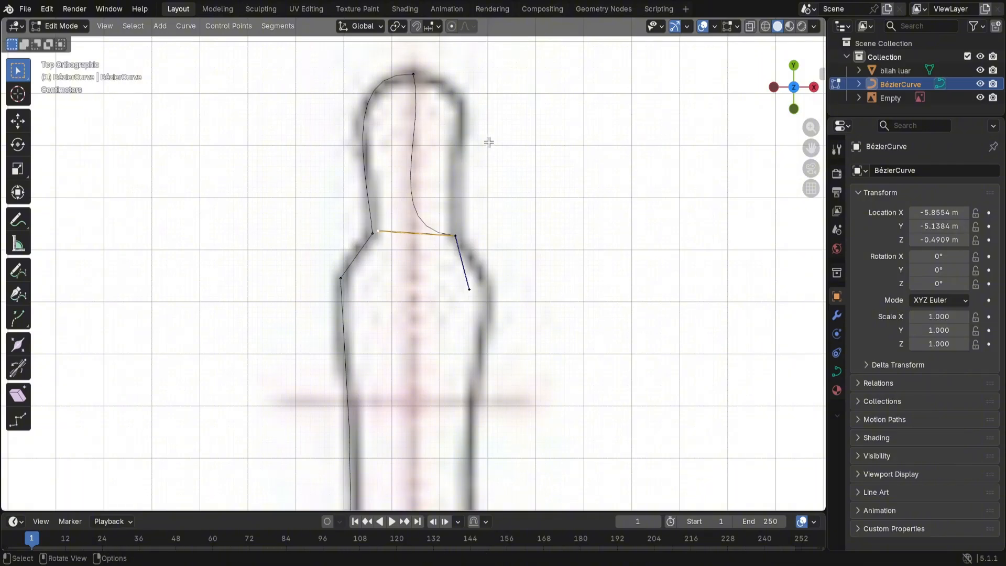
{"action": "key", "text": "g"}
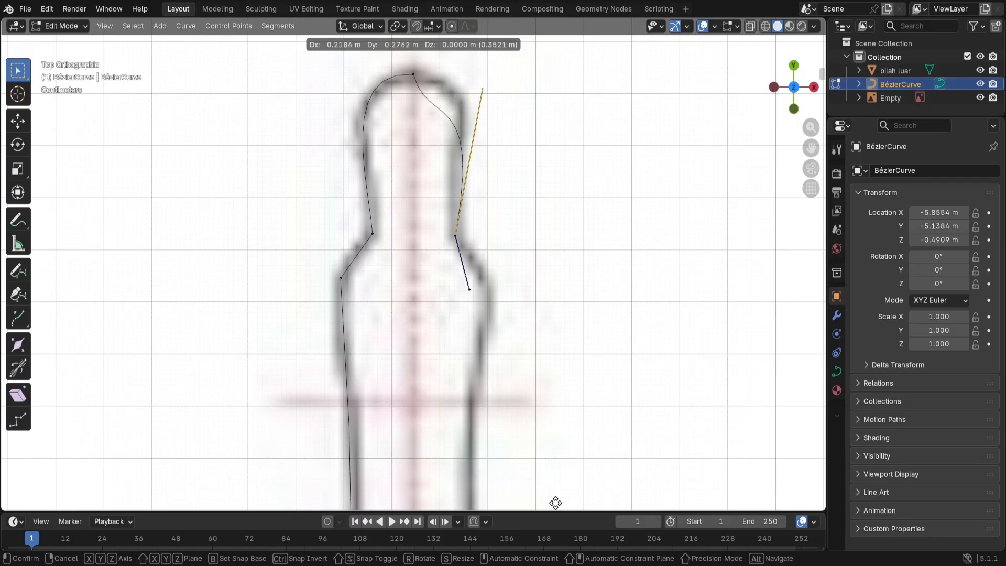
{"action": "left_click", "coordinate": [546, 45]}
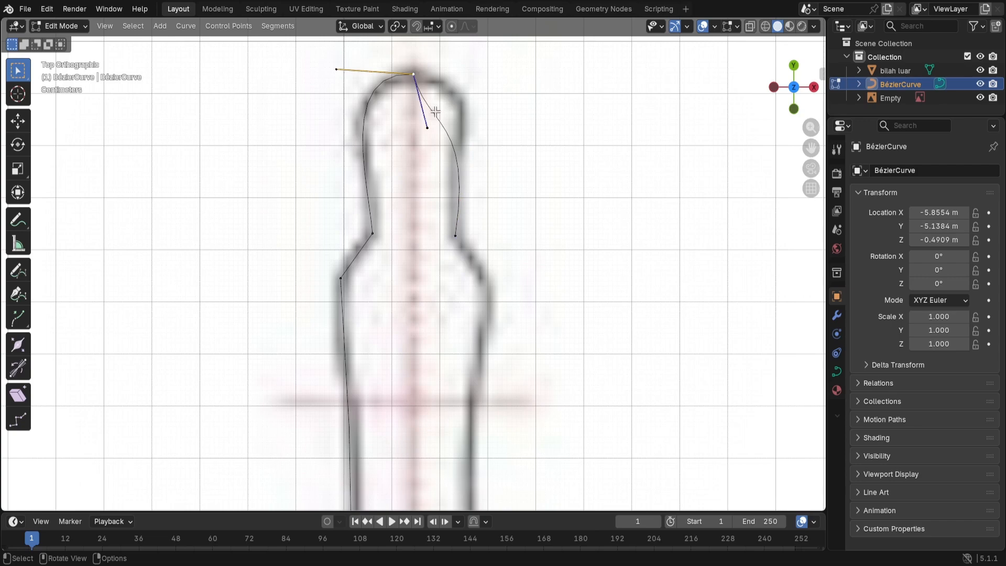
Step: Move the tip point's right handle about 0.07 m in X and 0.11 m in Y to round the tip's right side
{"action": "left_click", "coordinate": [470, 102]}
{"action": "key", "text": "g"}
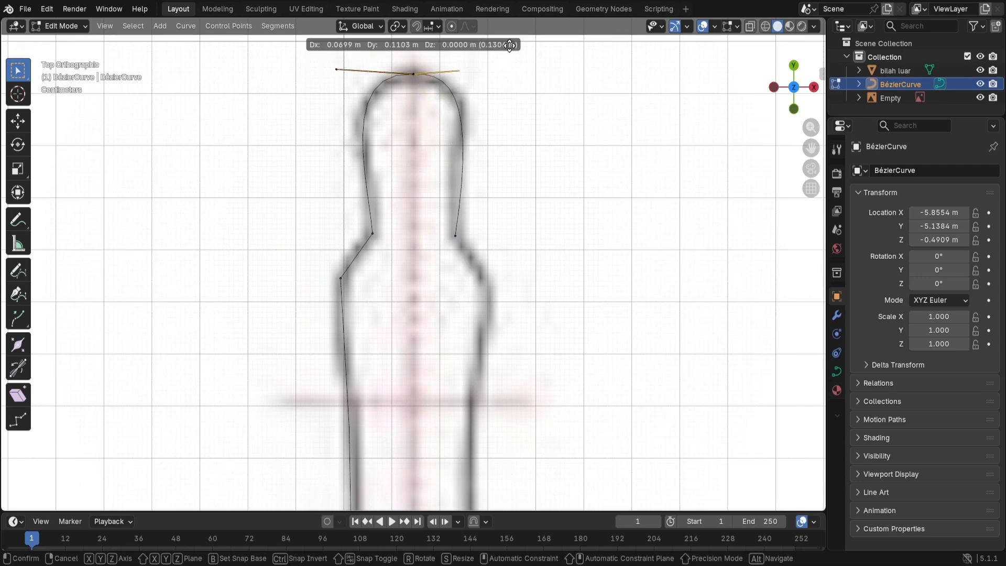
{"action": "left_click", "coordinate": [513, 49]}
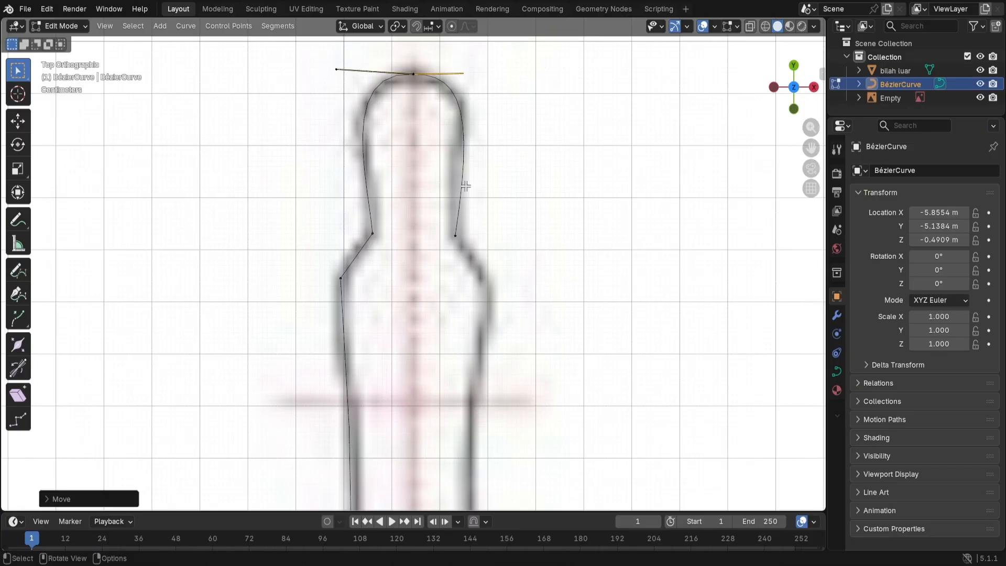
Step: Extrude a new point from the right notch down and outwards to the template's right shoulder
{"action": "left_click", "coordinate": [457, 236]}
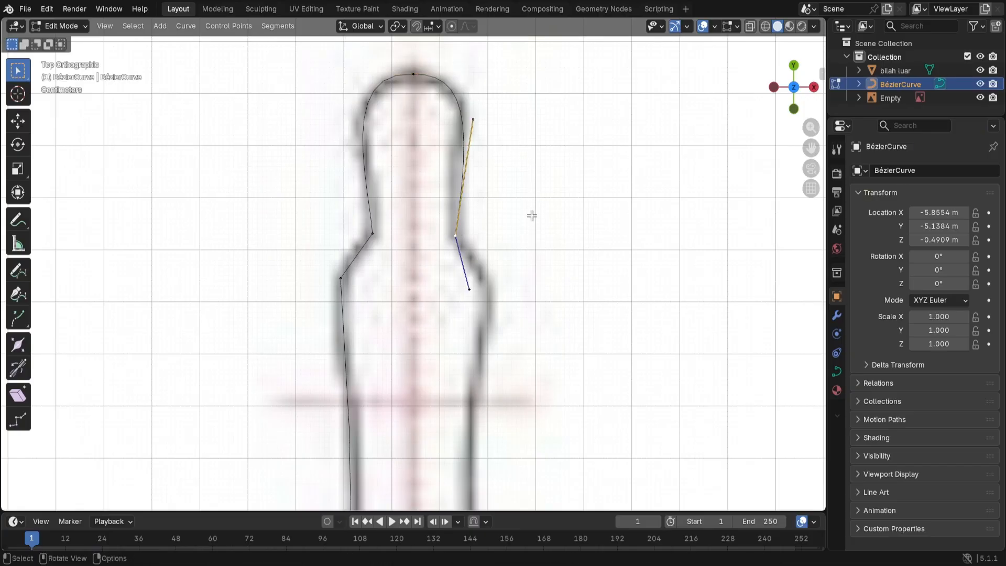
{"action": "key", "text": "g"}
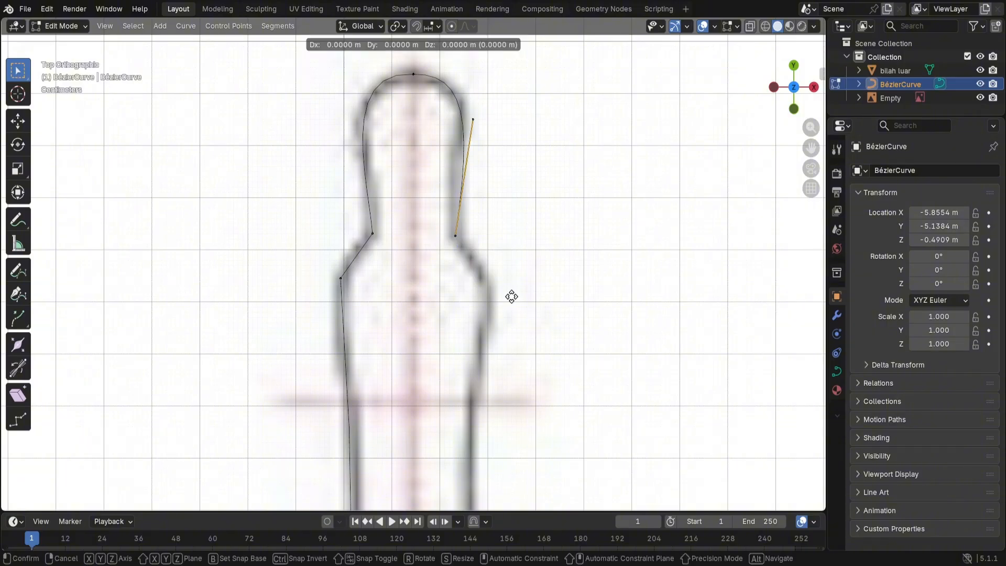
{"action": "left_click", "coordinate": [544, 345]}
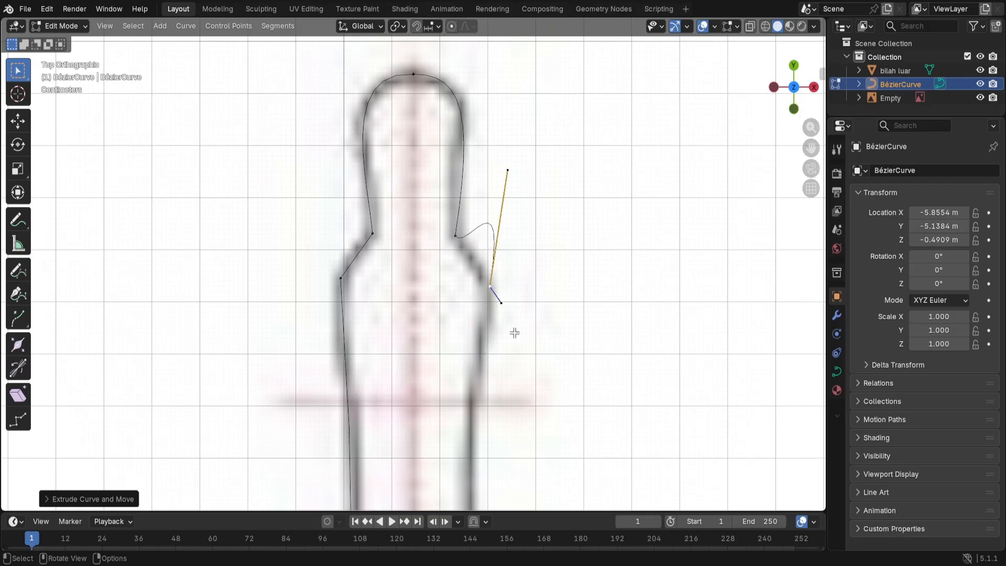
Step: Set the right shoulder point's handles to Vector and extrude a new point about 0.17 m in X and -1.23 m in Y to the lower right corner
{"action": "key", "text": "v"}
{"action": "left_click", "coordinate": [495, 331]}
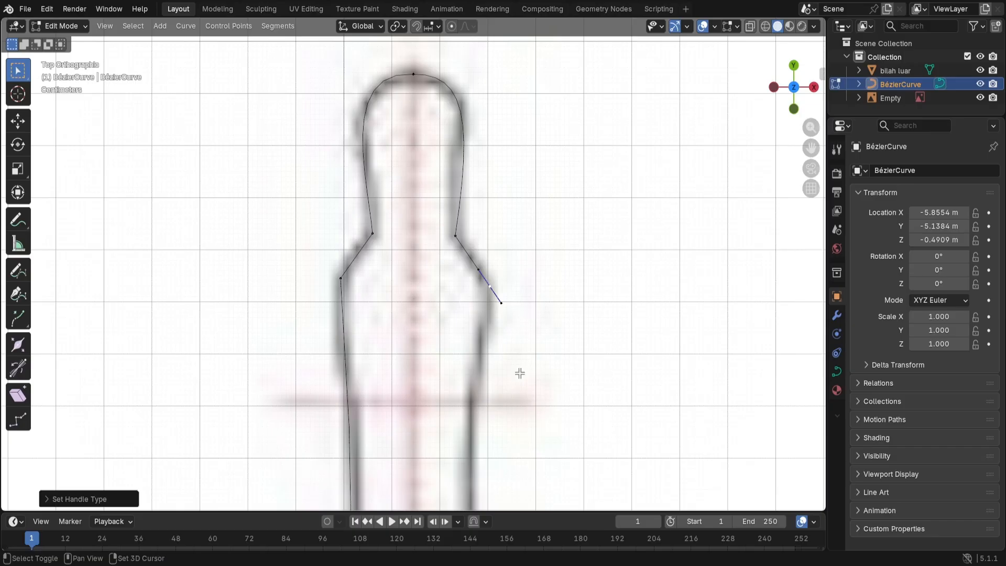
{"action": "middle_click_drag", "start_coordinate": [520, 370], "coordinate": [507, 204], "text": "shift"}
{"action": "scroll", "coordinate": [506, 207], "scroll_direction": "down", "scroll_amount": 3}
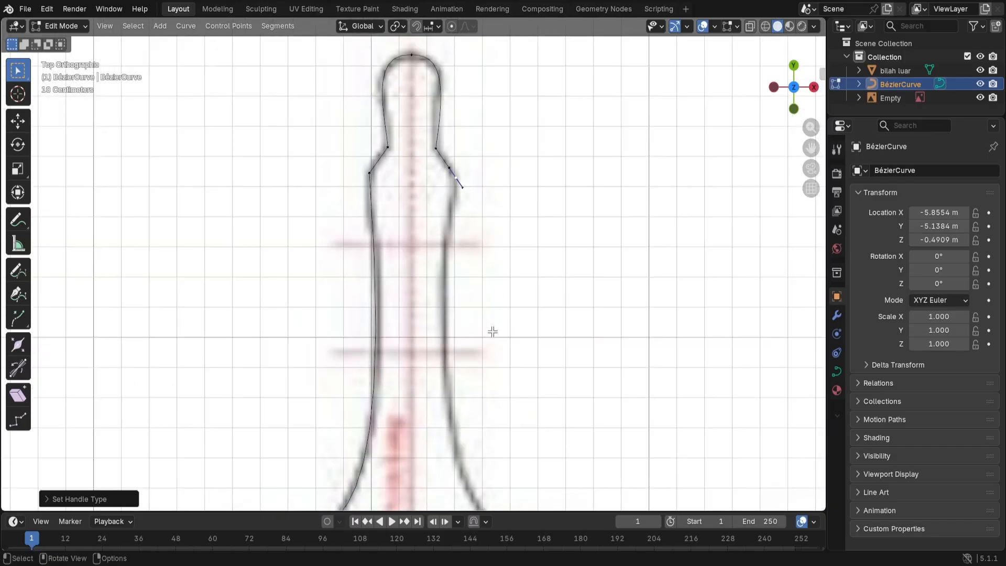
{"action": "scroll", "coordinate": [491, 333], "scroll_direction": "down", "scroll_amount": 2}
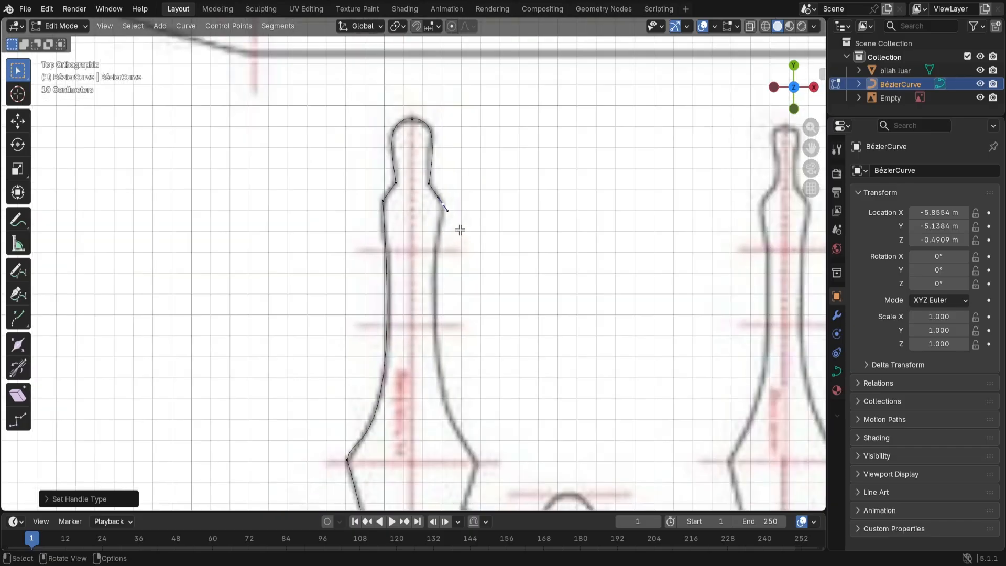
{"action": "key", "text": "e"}
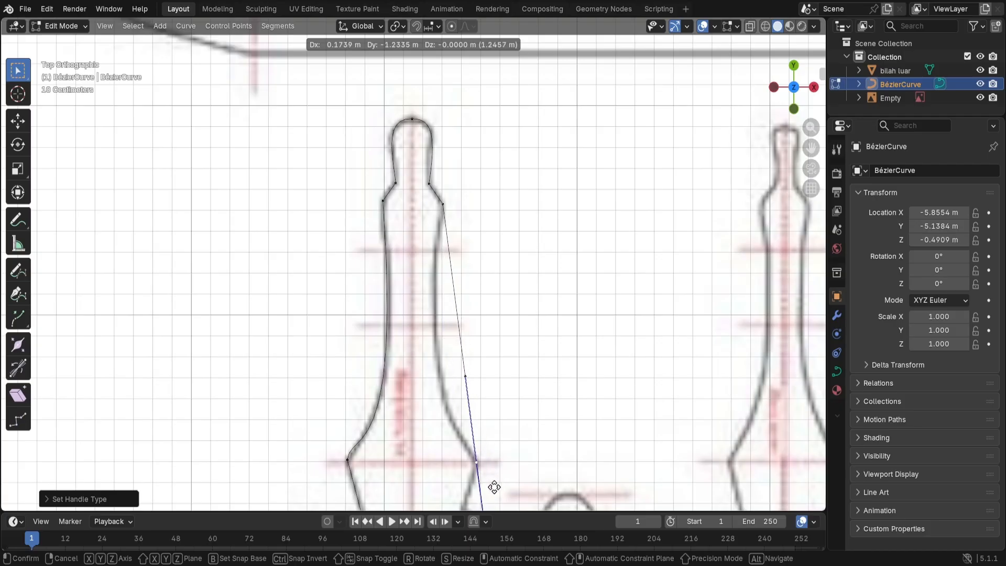
{"action": "left_click", "coordinate": [494, 477]}
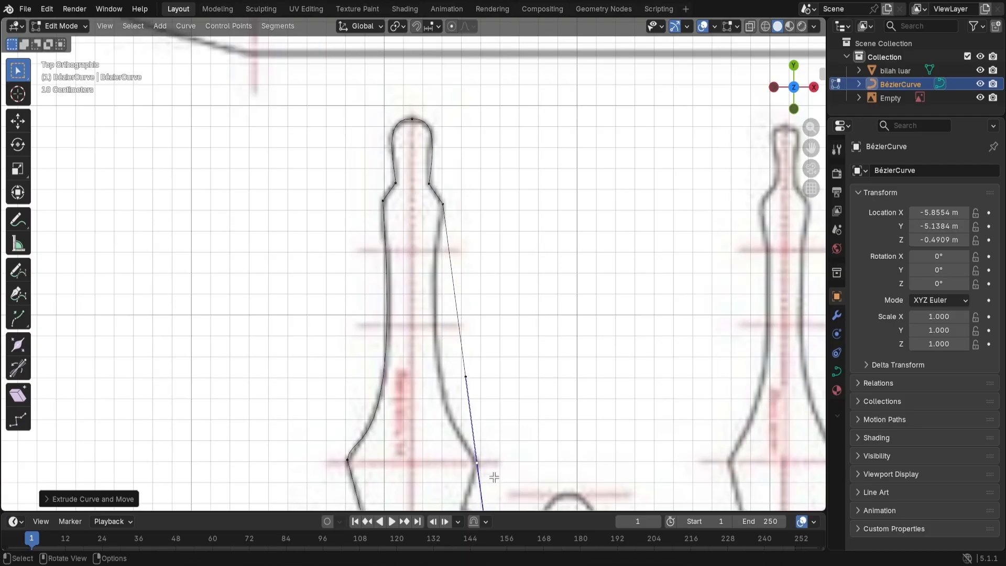
Step: Move the lower right corner point's upper handle about -0.3 m in X so the segment curves along the template's right side
{"action": "left_click", "coordinate": [466, 377]}
{"action": "key", "text": "g"}
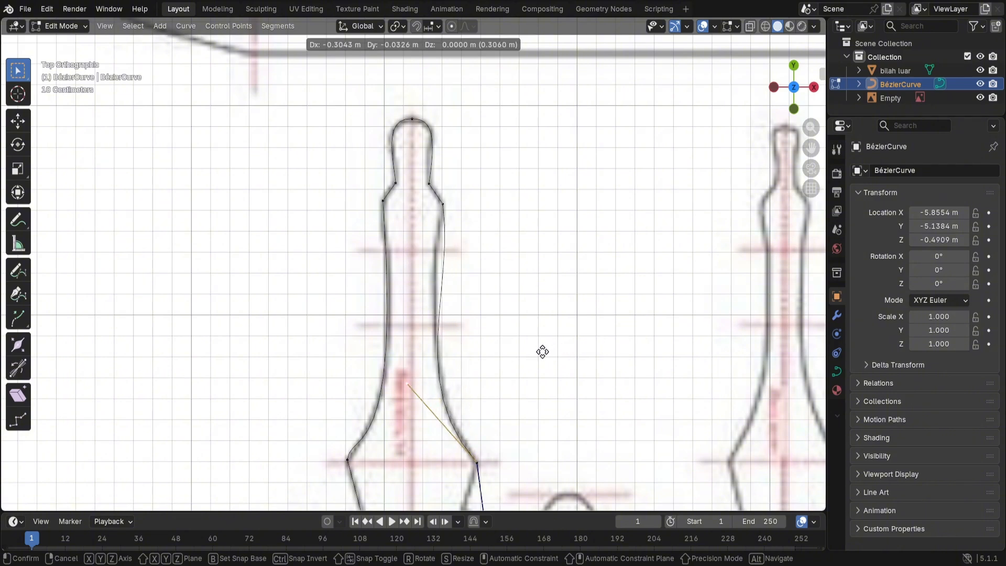
{"action": "left_click", "coordinate": [546, 351]}
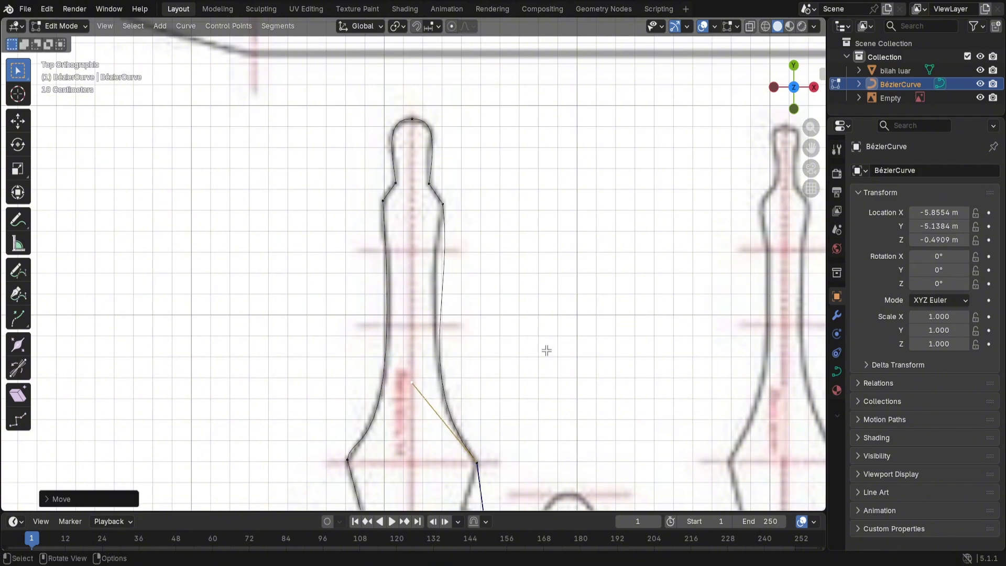
Step: Move the right shoulder point's lower handle about -0.05 m in X and 0.09 m in Y, closer to the outline
{"action": "left_click", "coordinate": [442, 205]}
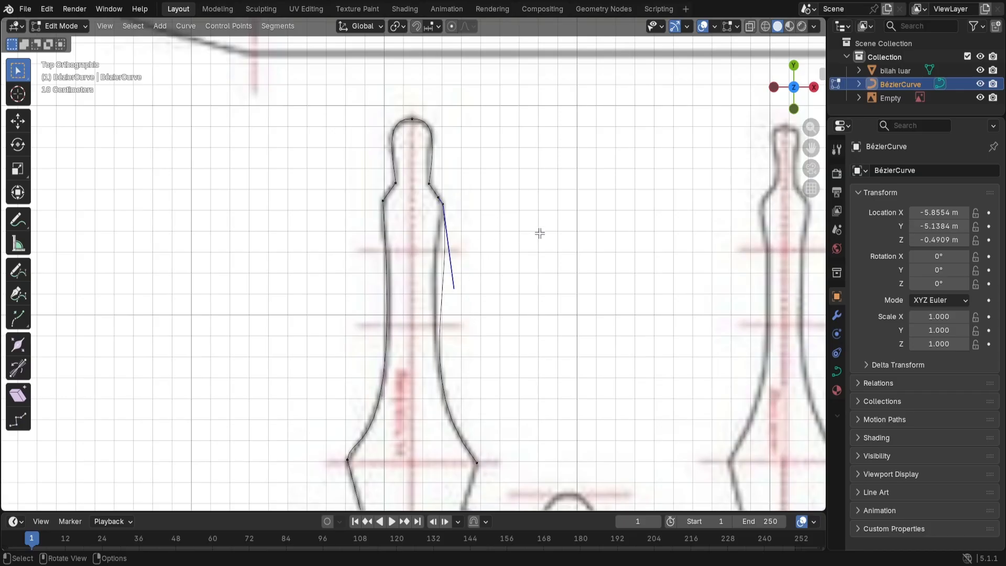
{"action": "key", "text": "g"}
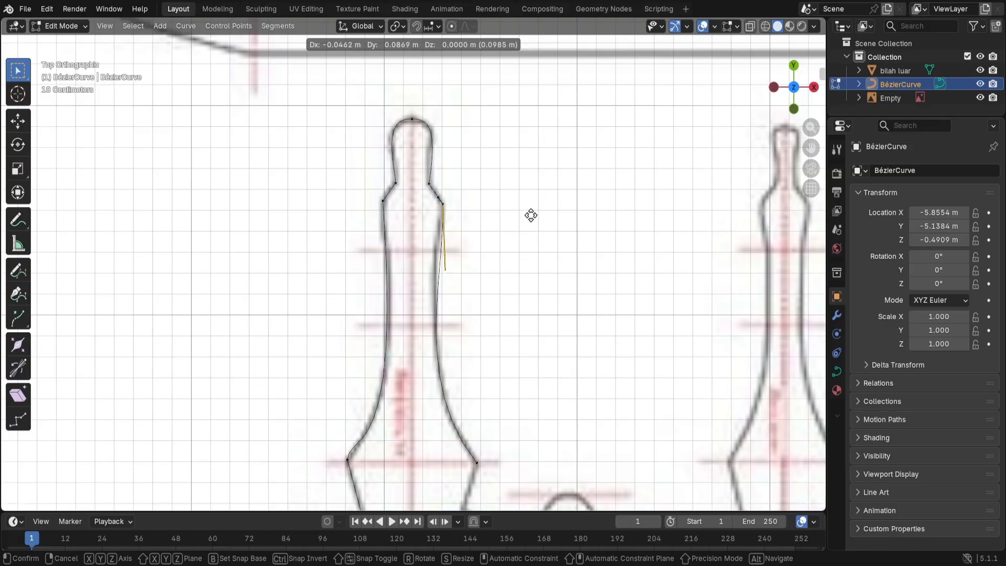
{"action": "left_click", "coordinate": [530, 215]}
Step: Try to move the right shoulder point about 0.01 m inwards
{"action": "left_click", "coordinate": [445, 204]}
{"action": "key", "text": "g"}
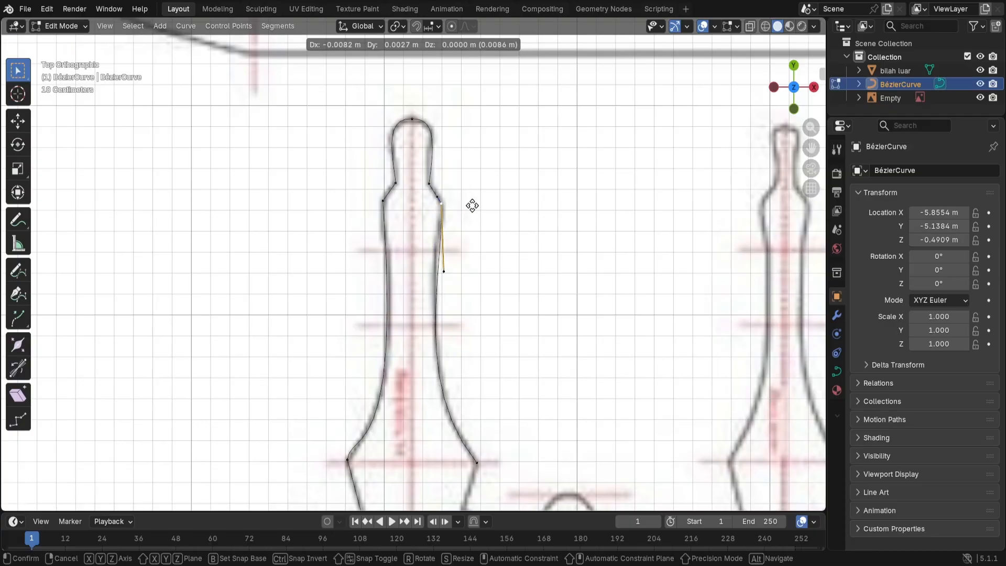
{"action": "left_click", "coordinate": [471, 205]}
{"action": "key", "text": "ctrl+z"}
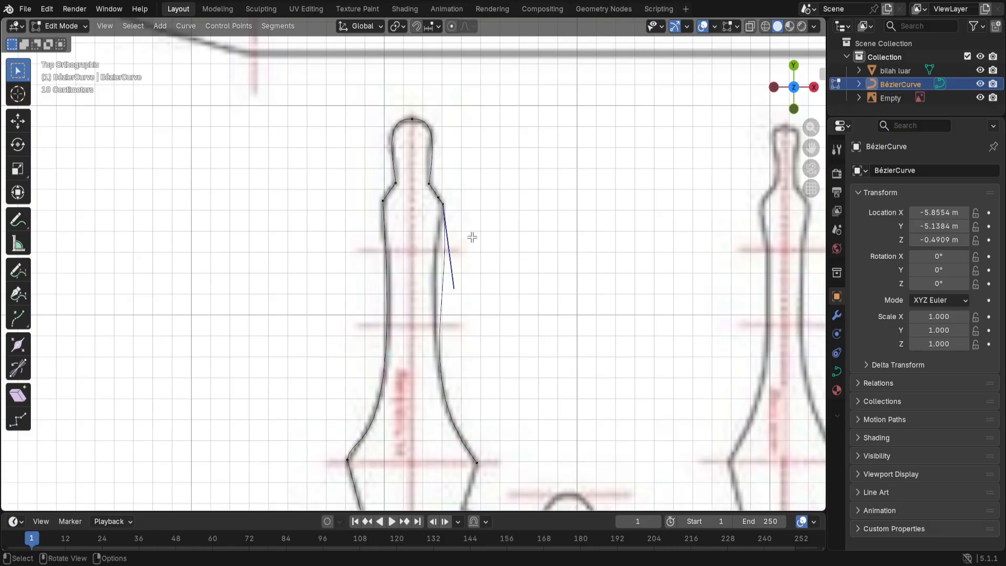
{"action": "key", "text": "ctrl+z"}
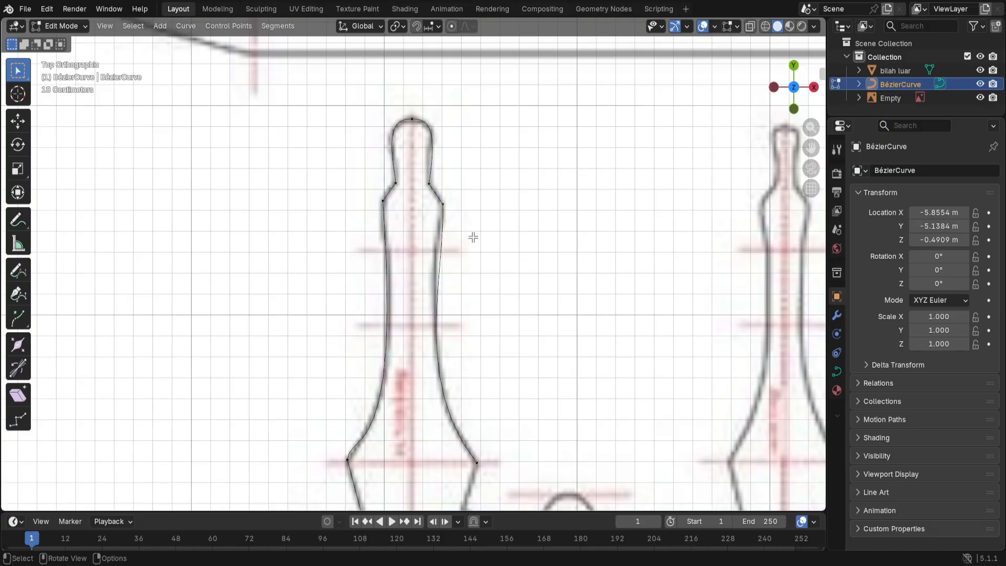
Step: Try to move the right shoulder point's upper handle about -0.03 m in X
{"action": "scroll", "coordinate": [461, 272], "scroll_direction": "down", "scroll_amount": 2}
{"action": "scroll", "coordinate": [454, 254], "scroll_direction": "up", "scroll_amount": 4}
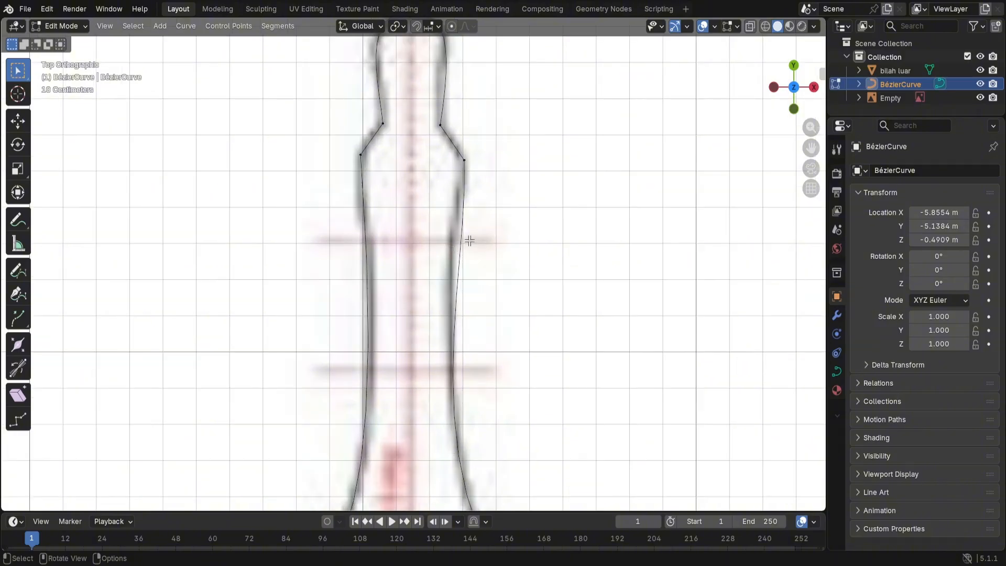
{"action": "right_click", "coordinate": [464, 160], "text": "ctrl"}
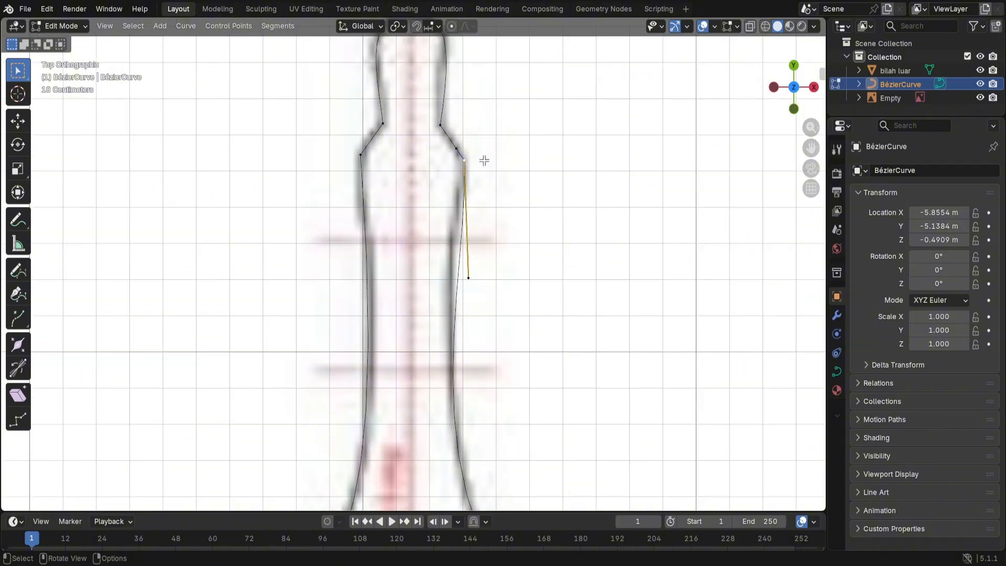
{"action": "left_click", "coordinate": [458, 149]}
{"action": "key", "text": "g"}
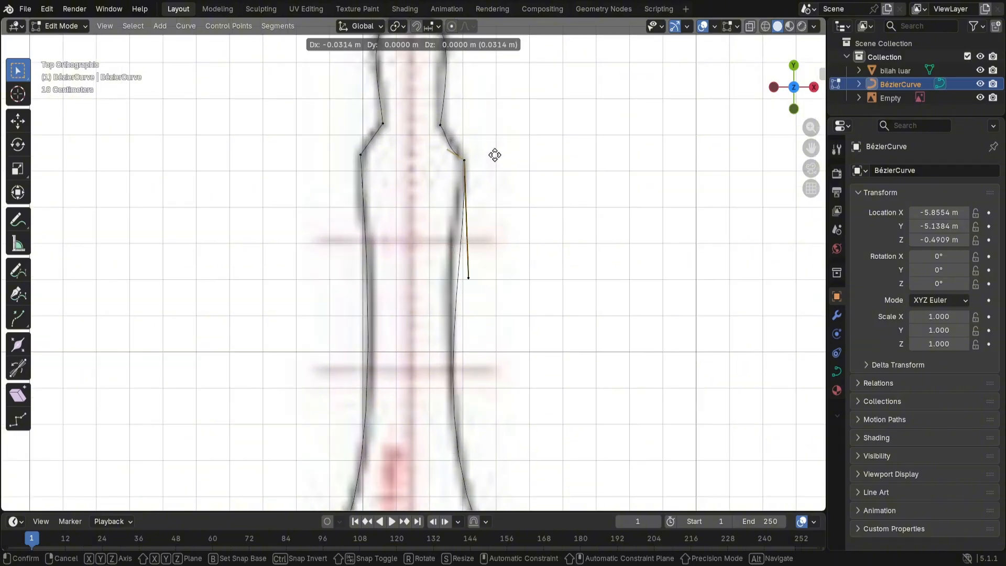
{"action": "left_click", "coordinate": [493, 154]}
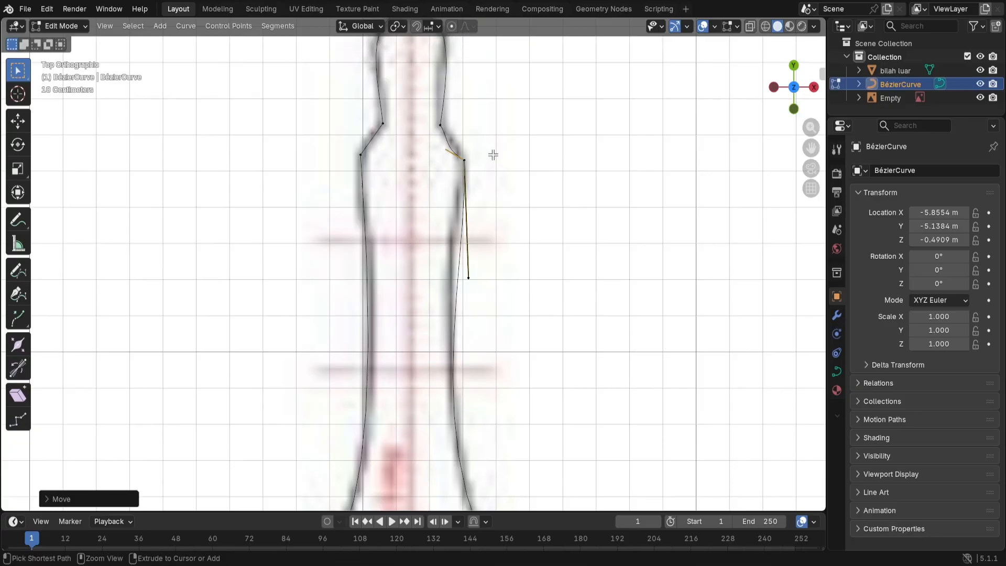
{"action": "key", "text": "ctrl+z"}
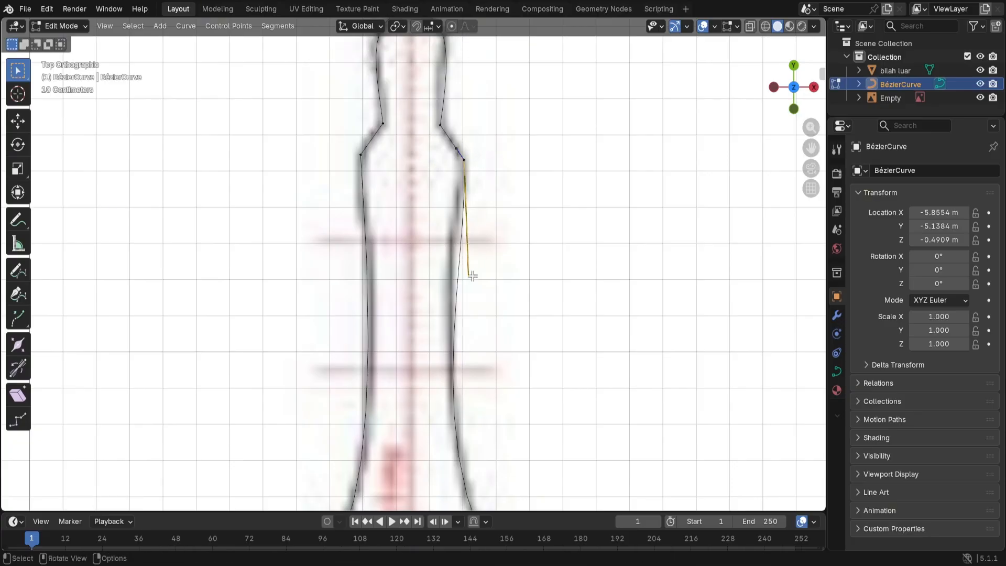
Step: Move the right shoulder point's lower handle about -0.02 m in X and 0.07 m in Y to fit the template's outline
{"action": "key", "text": "g"}
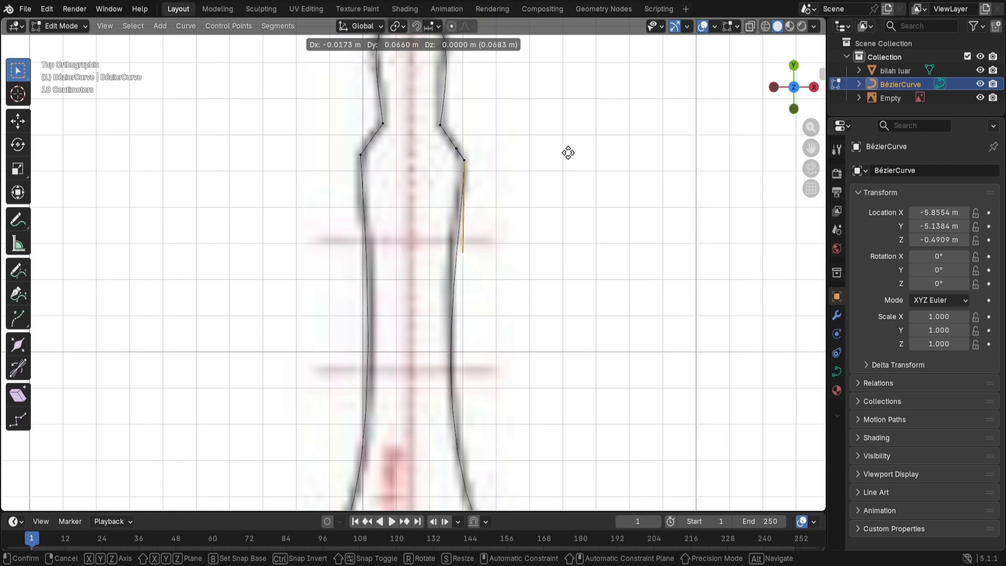
{"action": "left_click", "coordinate": [567, 152]}
{"action": "scroll", "coordinate": [527, 212], "scroll_direction": "down", "scroll_amount": 4}
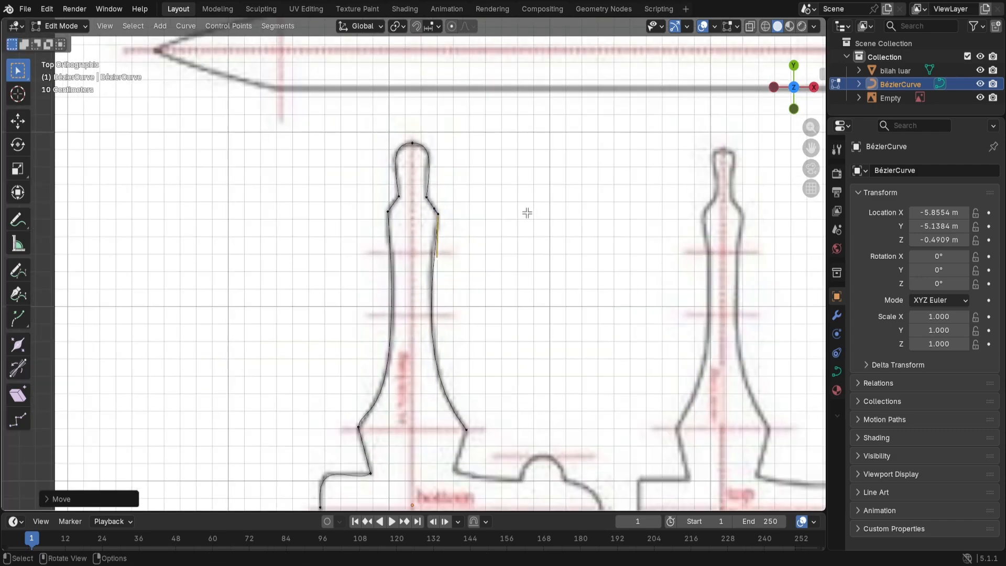
Step: Extrude the lower right corner about -0.07 m in X and -0.24 m in Y to the inner corner and set the new point's handles to Vector
{"action": "scroll", "coordinate": [505, 337], "scroll_direction": "up", "scroll_amount": 5}
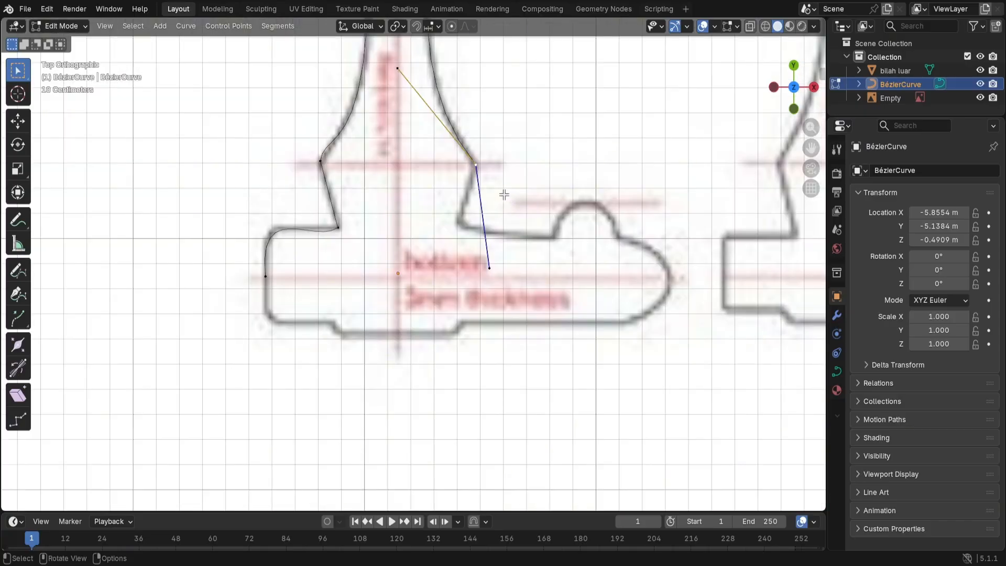
{"action": "key", "text": "g"}
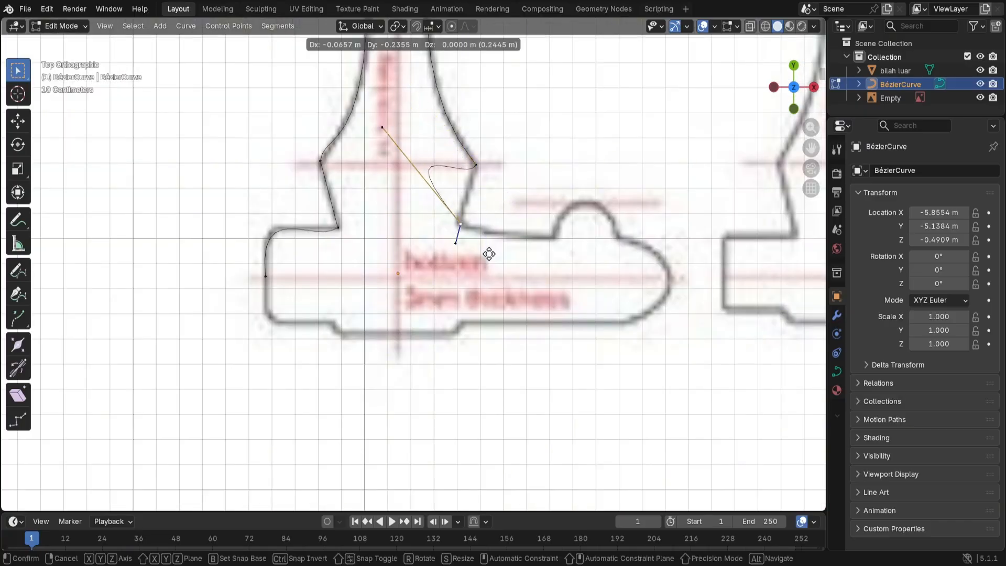
{"action": "left_click", "coordinate": [489, 254]}
{"action": "key", "text": "v"}
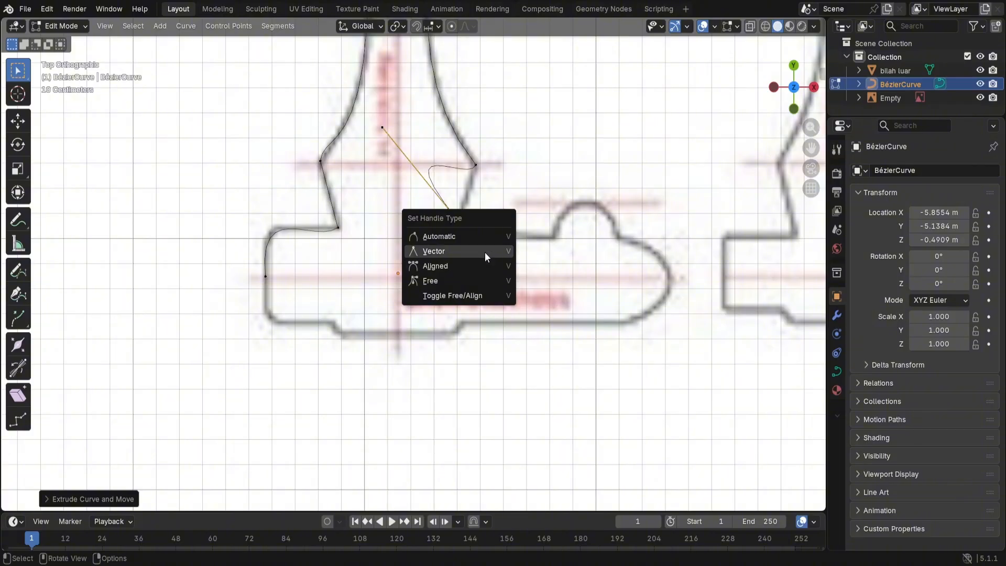
{"action": "left_click", "coordinate": [485, 252]}
Step: Extrude a new point about 0.41 m in X and -0.06 m in Y to the bump's left base and move its left handle outwards along the edge
{"action": "key", "text": "e"}
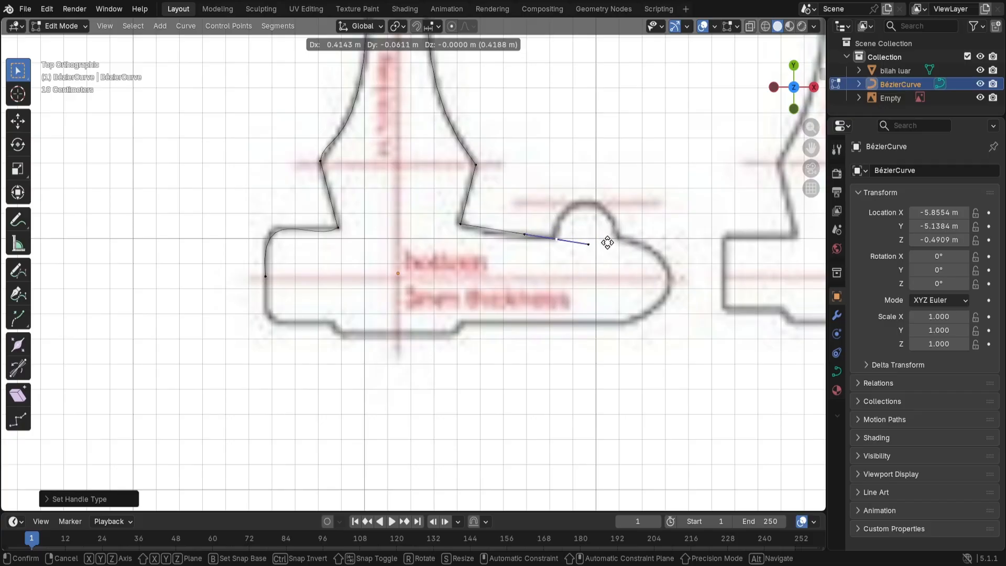
{"action": "left_click", "coordinate": [605, 240]}
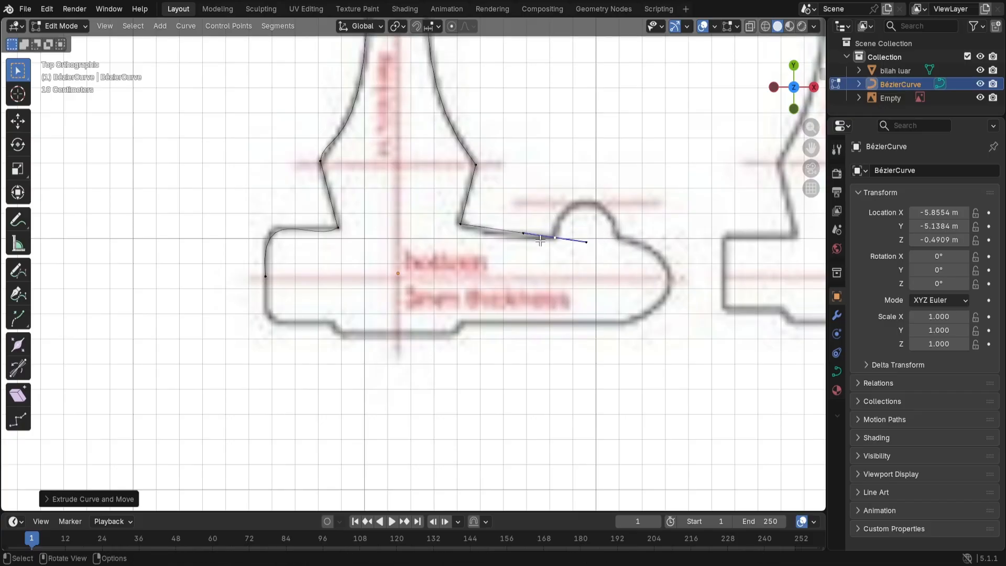
{"action": "left_click", "coordinate": [523, 233]}
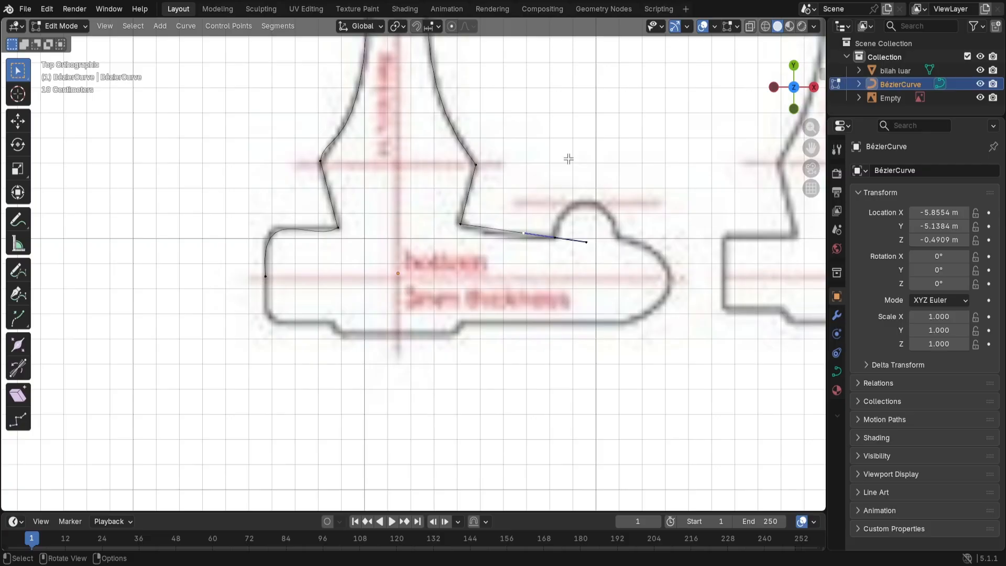
{"action": "key", "text": "g"}
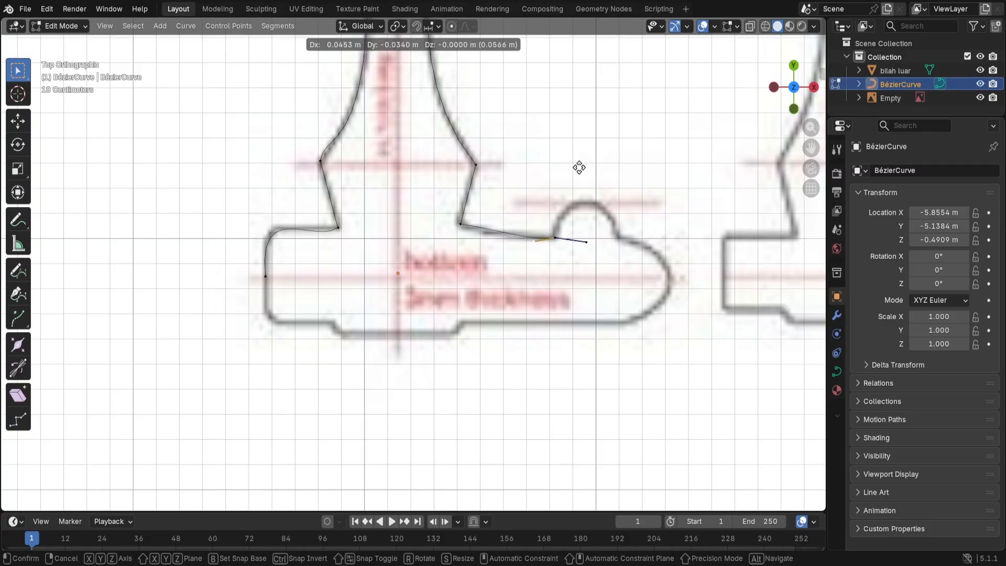
{"action": "left_click", "coordinate": [543, 160]}
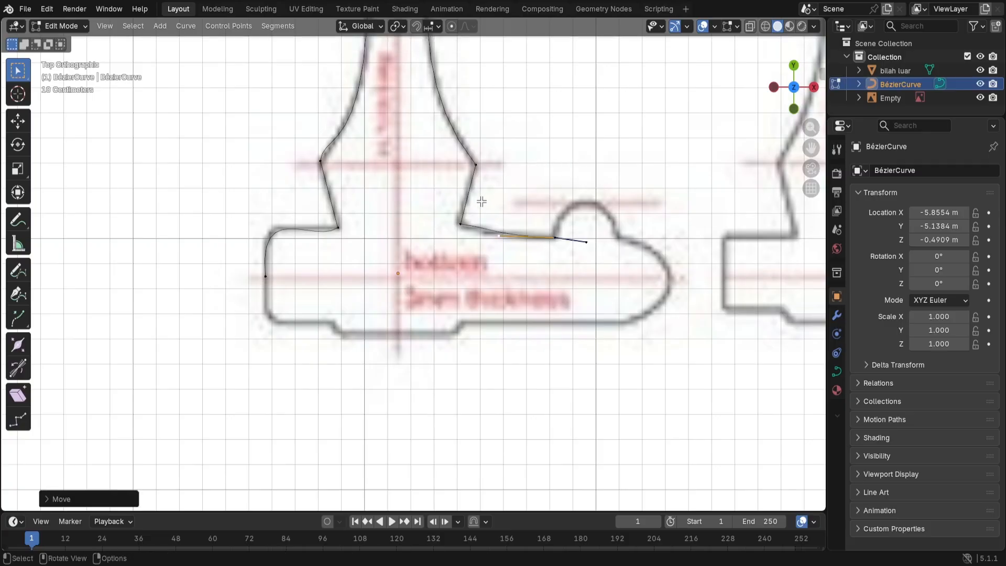
Step: Move the right inner corner point's right handle slightly downwards so the segment follows the template's sagging edge
{"action": "left_click", "coordinate": [459, 226]}
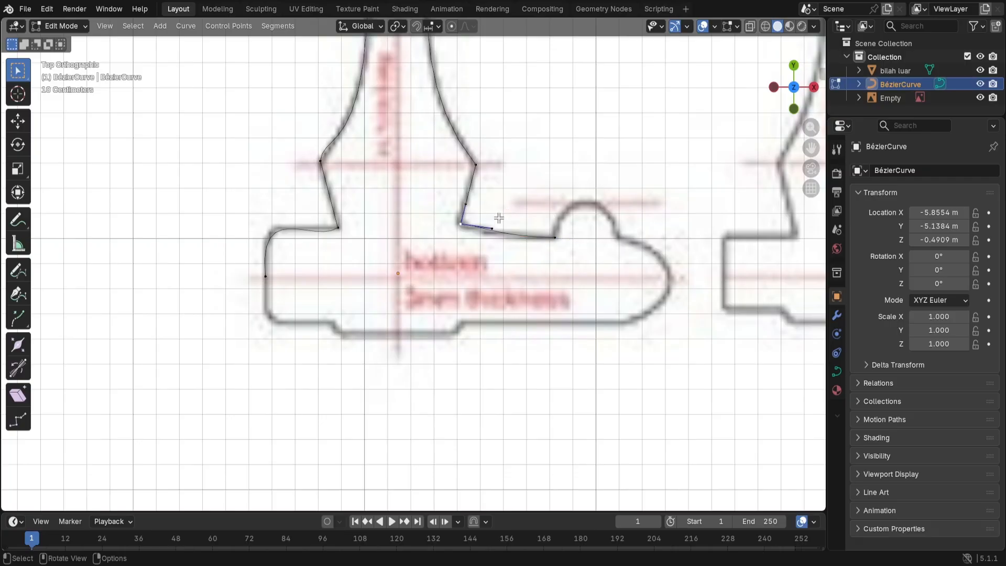
{"action": "key", "text": "g"}
{"action": "left_click", "coordinate": [535, 205]}
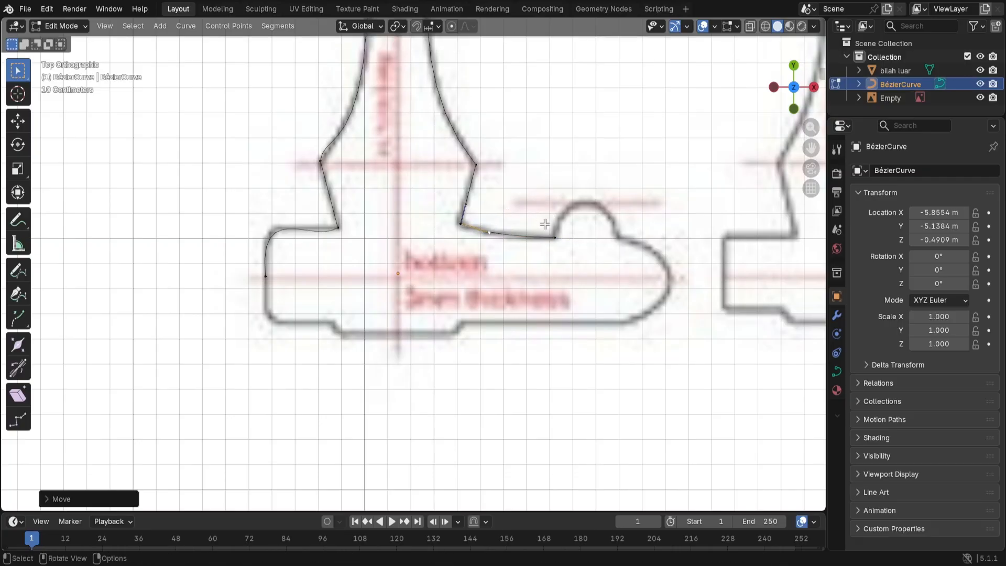
Step: Extrude a new point from the bump's left base about 0.13 m in X and 0.14 m in Y to the bump's top
{"action": "left_click", "coordinate": [554, 237]}
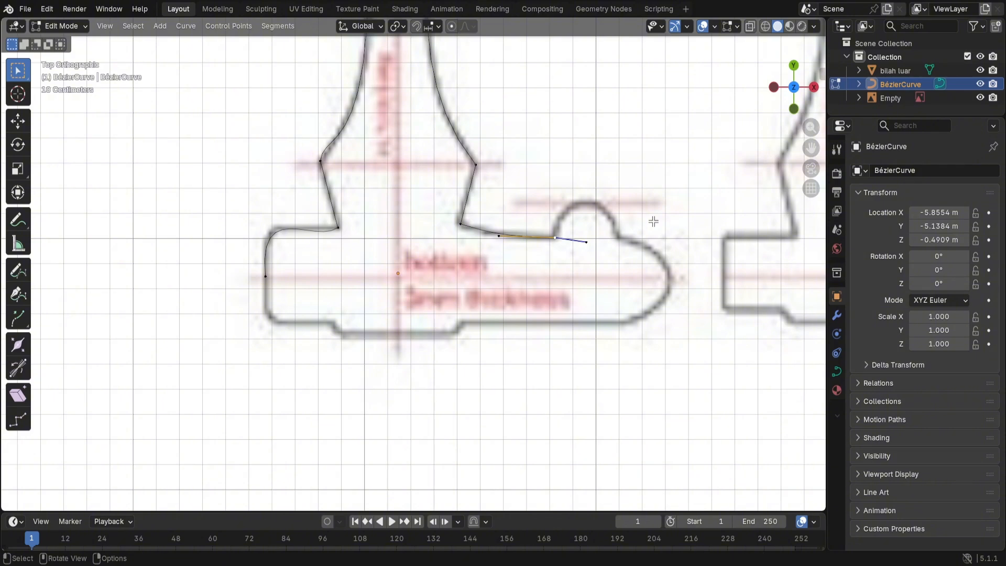
{"action": "key", "text": "e"}
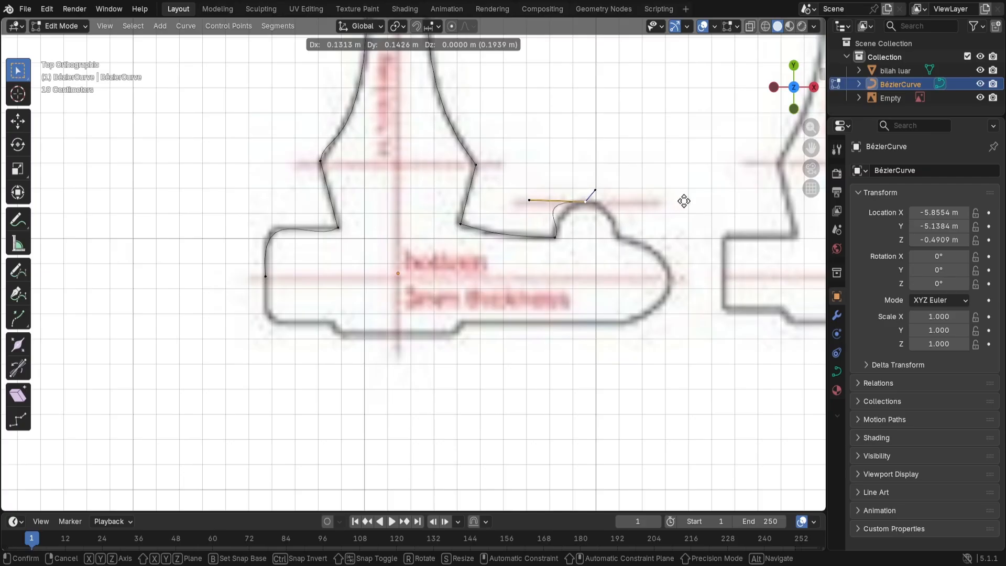
{"action": "left_click", "coordinate": [684, 202]}
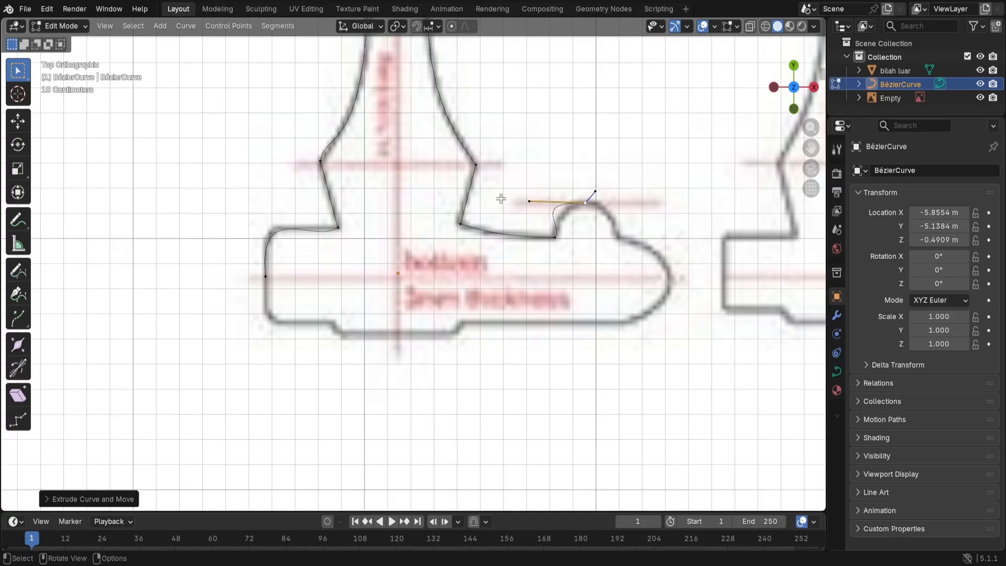
Step: Move the bump top point's left handle inwards by about 0.15 m in X to shape the bump's left side
{"action": "left_click", "coordinate": [530, 200]}
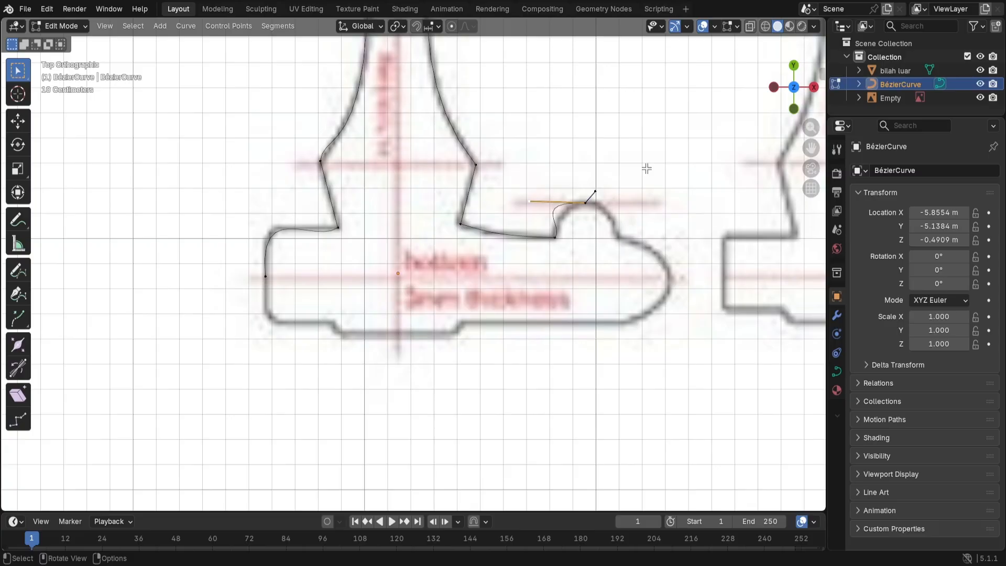
{"action": "key", "text": "g"}
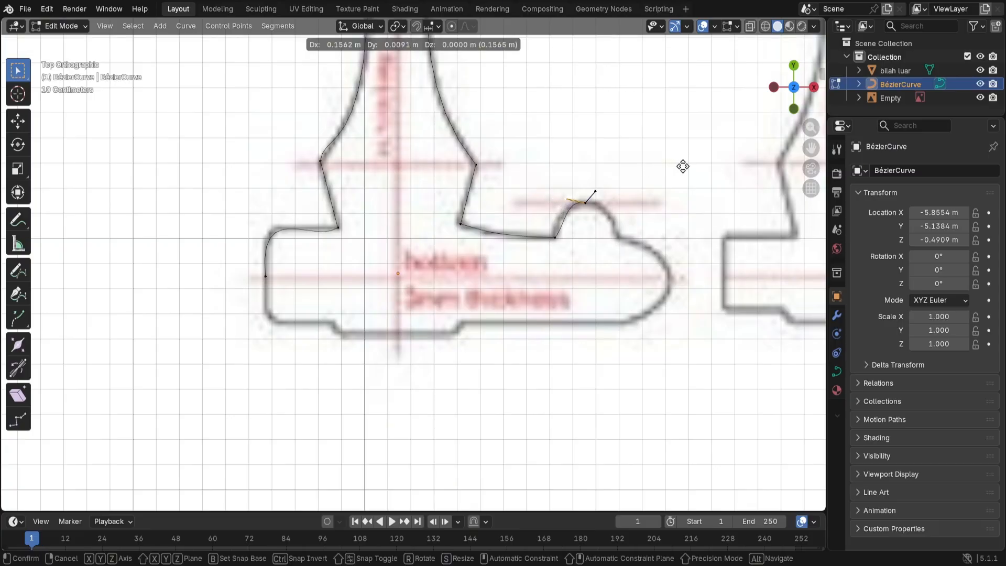
{"action": "left_click", "coordinate": [677, 172]}
Step: Move the right handle of the bump's left base point about -0.04 m in X so the segment follows the bump's left side
{"action": "left_click", "coordinate": [556, 237]}
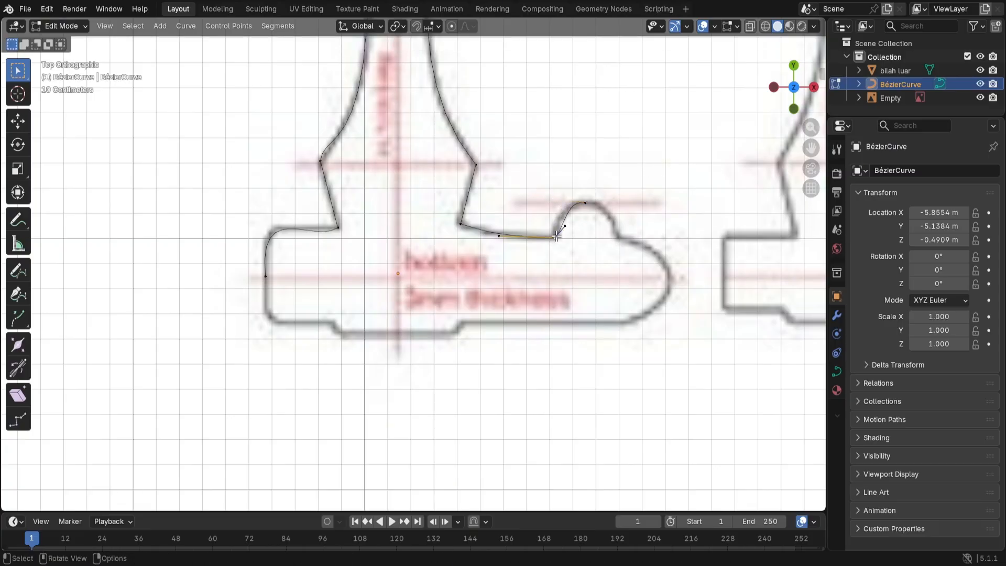
{"action": "left_click", "coordinate": [566, 226]}
{"action": "key", "text": "g"}
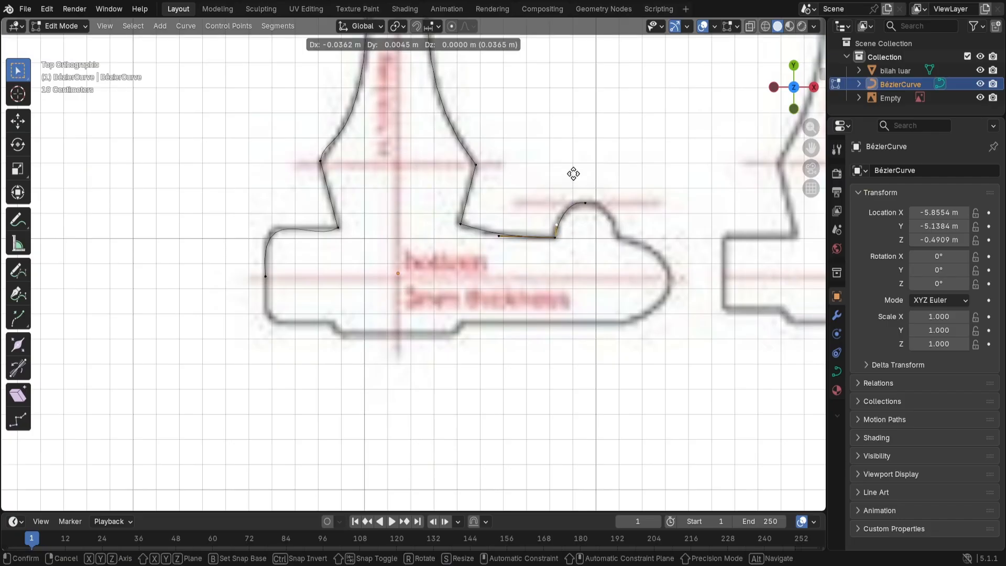
{"action": "left_click", "coordinate": [573, 173]}
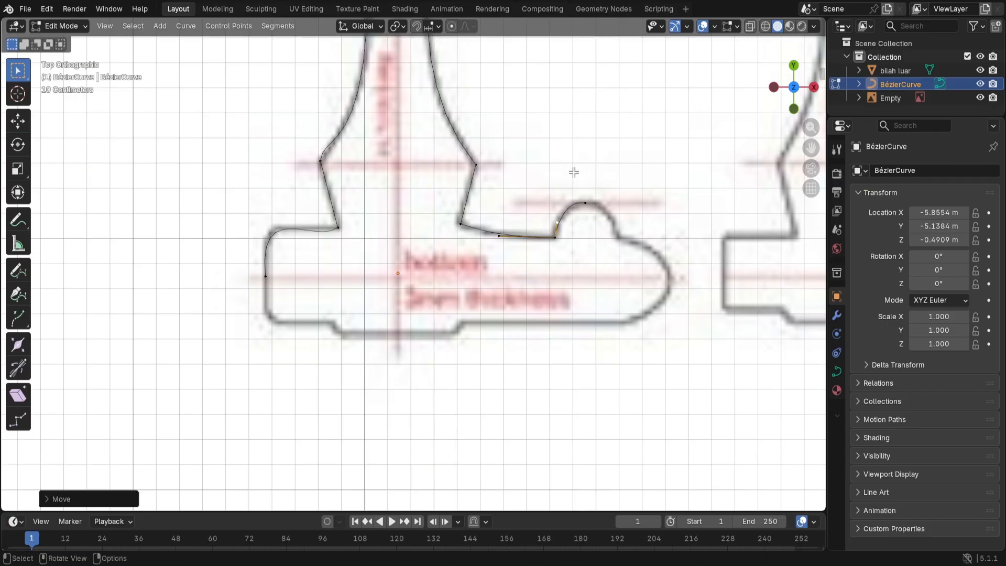
{"action": "left_click", "coordinate": [587, 203]}
{"action": "key", "text": "g"}
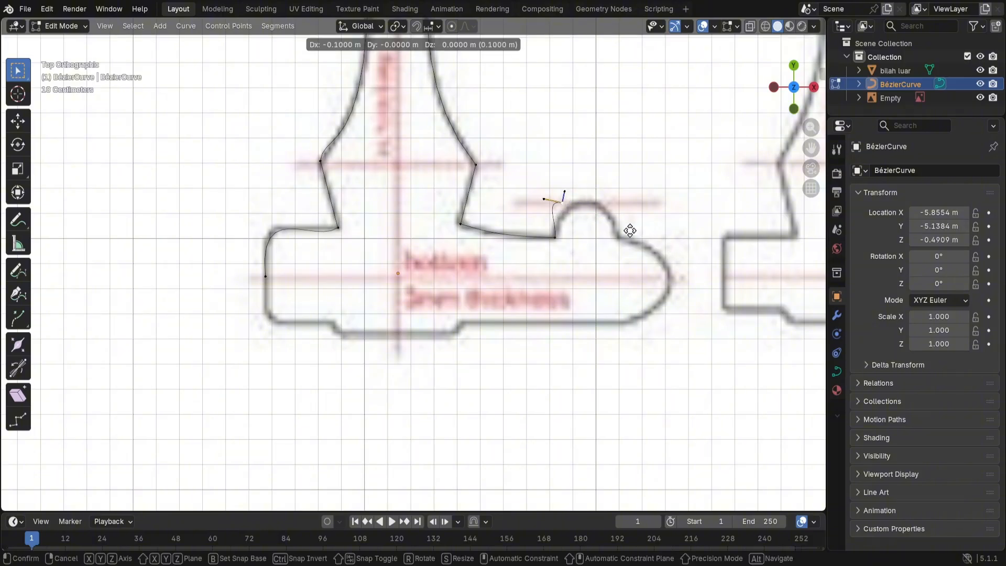
{"action": "right_click", "coordinate": [630, 230]}
{"action": "key", "text": "ctrl+z"}
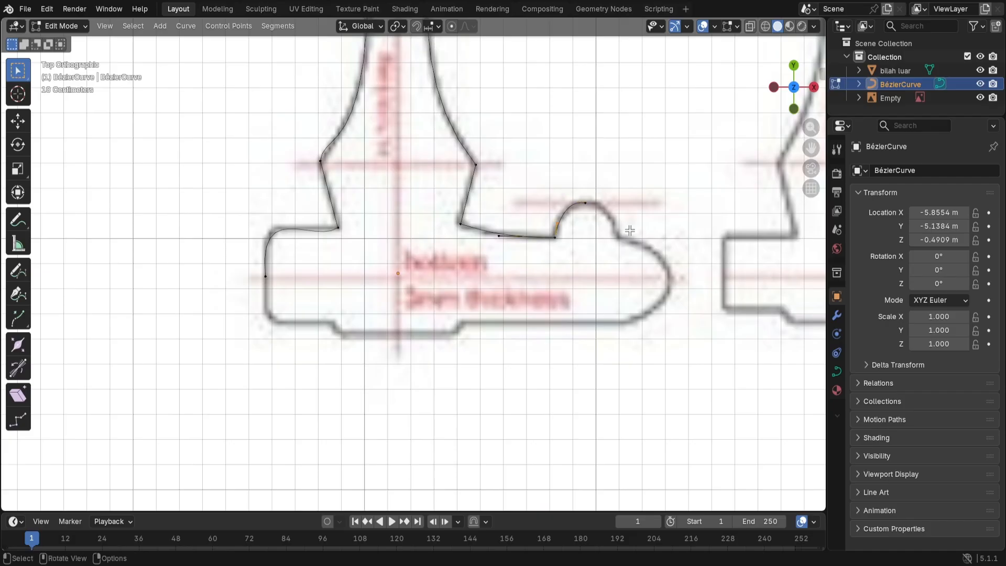
Step: Extrude a point from the bump's top about 0.15 m in X and -0.14 m in Y to its right base, and raise its left handle
{"action": "left_click", "coordinate": [584, 205]}
{"action": "key", "text": "g"}
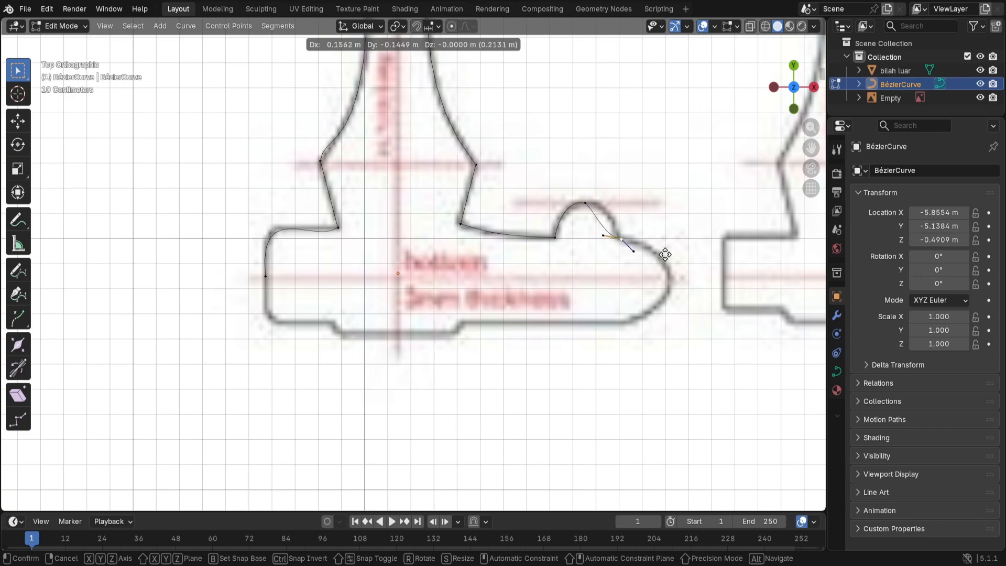
{"action": "left_click", "coordinate": [662, 253]}
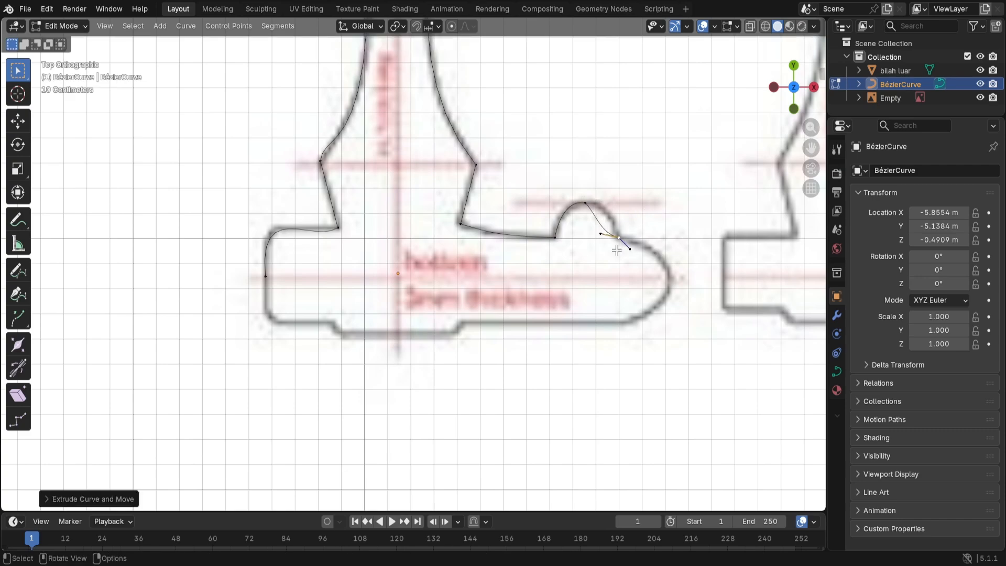
{"action": "left_click", "coordinate": [601, 236]}
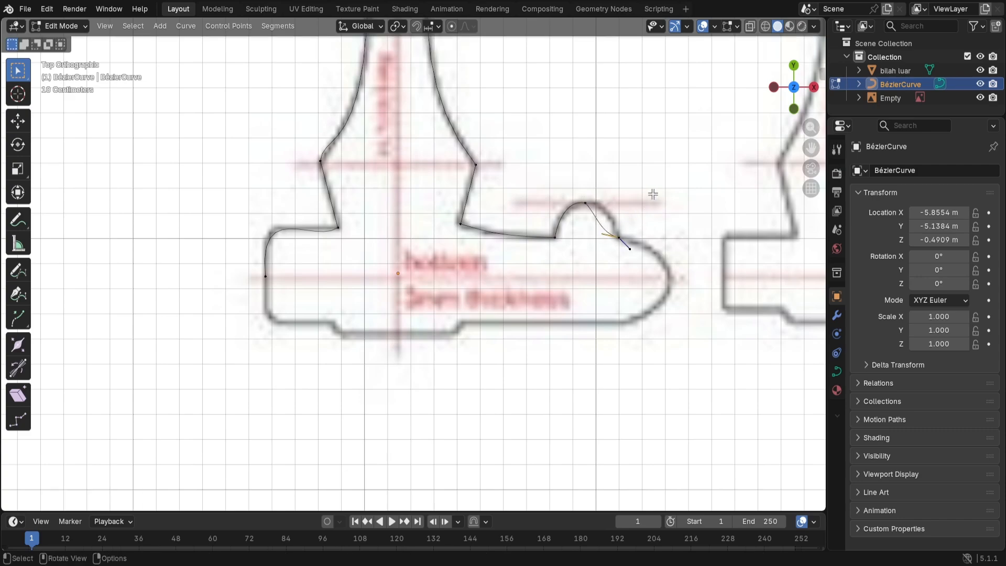
{"action": "key", "text": "g"}
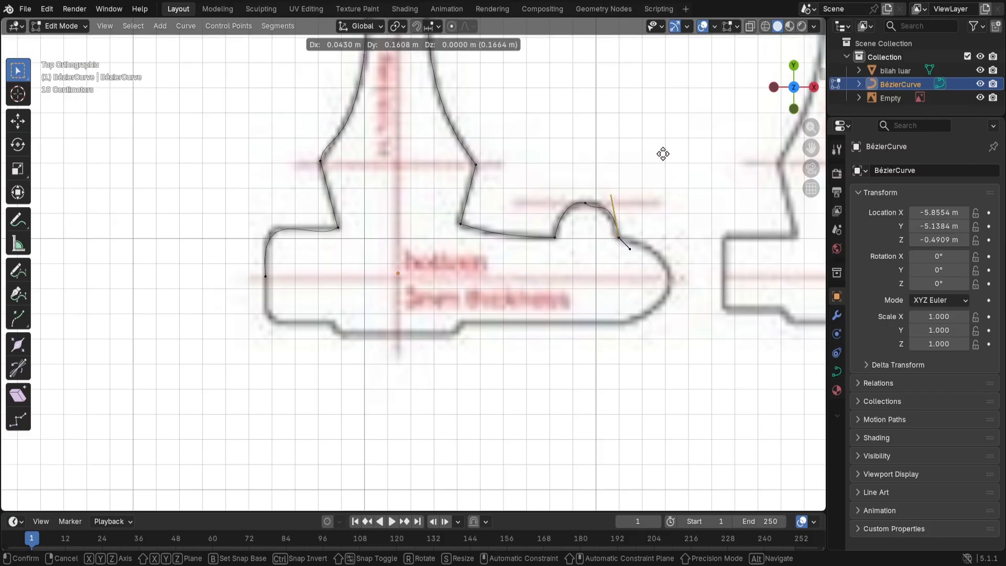
{"action": "left_click", "coordinate": [666, 161]}
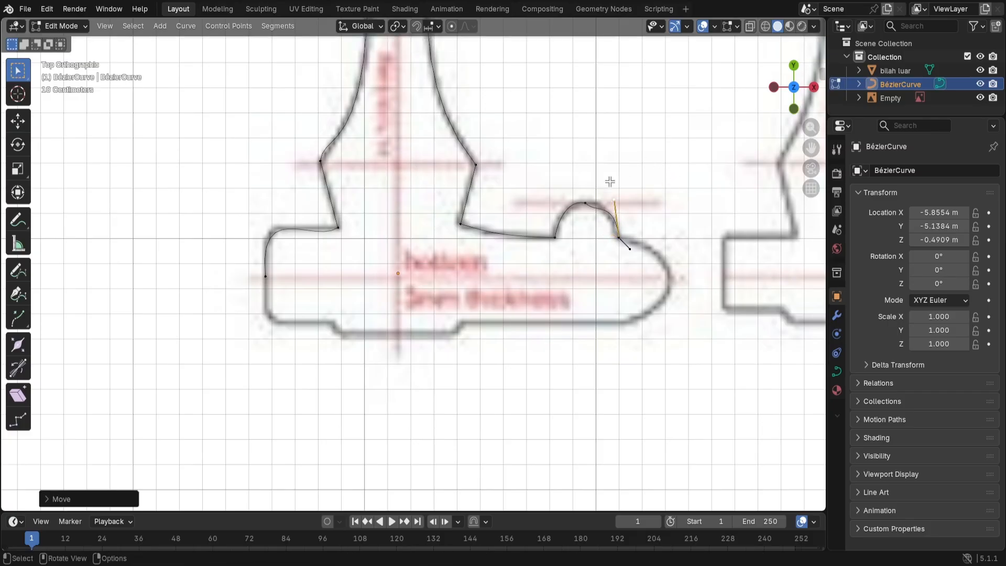
Step: Refine the bump's right side by moving the top point's right handle about 0.04 m and the right base's left handle about -0.04 m in Y
{"action": "left_click", "coordinate": [586, 203]}
{"action": "key", "text": "g"}
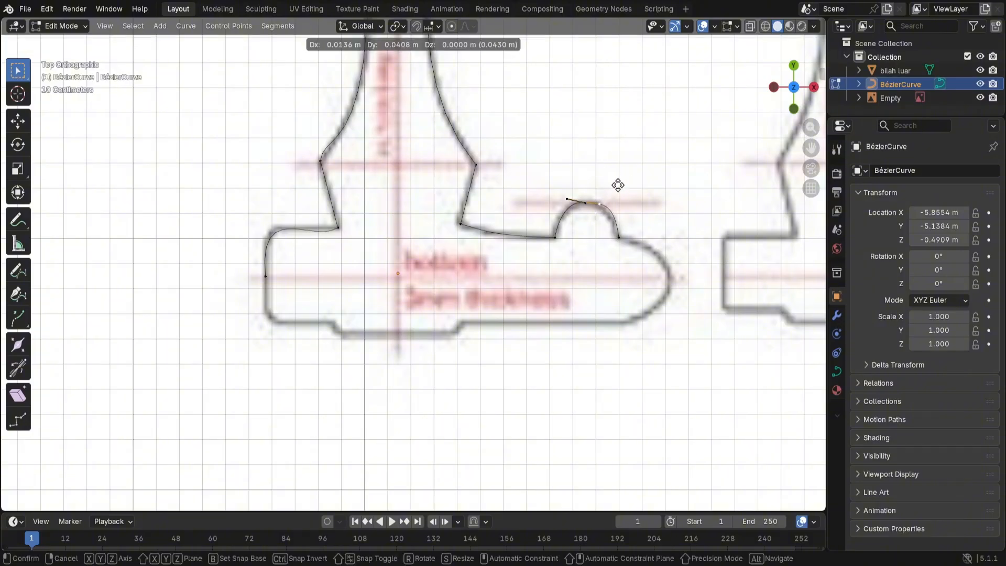
{"action": "left_click", "coordinate": [618, 184]}
{"action": "left_click", "coordinate": [619, 237]}
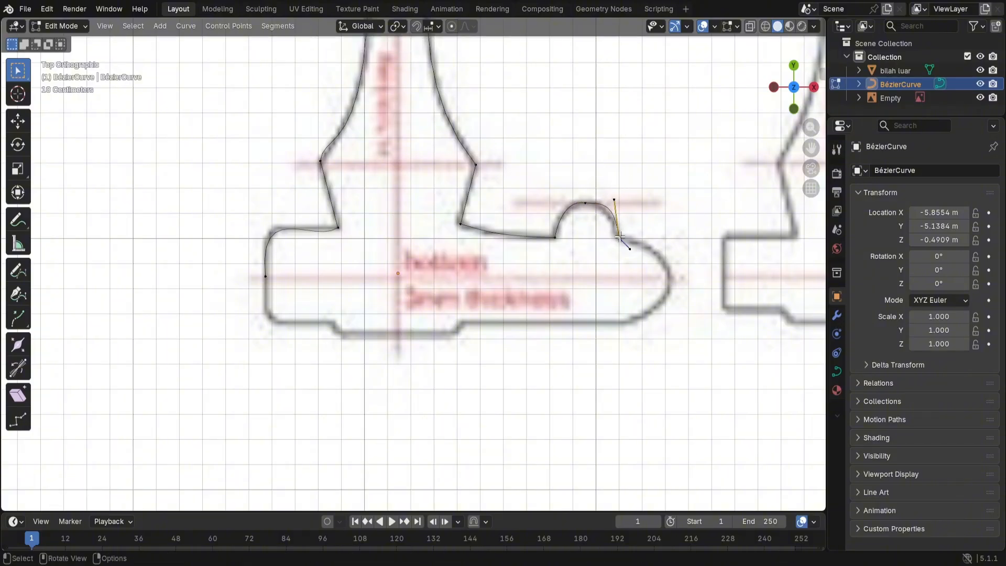
{"action": "key", "text": "g"}
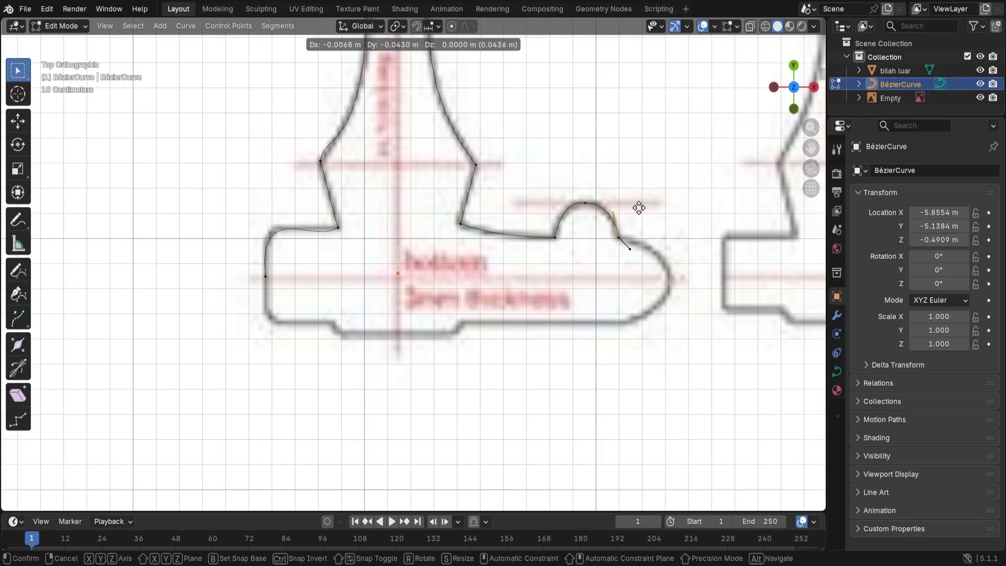
{"action": "left_click", "coordinate": [637, 208]}
{"action": "left_click", "coordinate": [629, 177]}
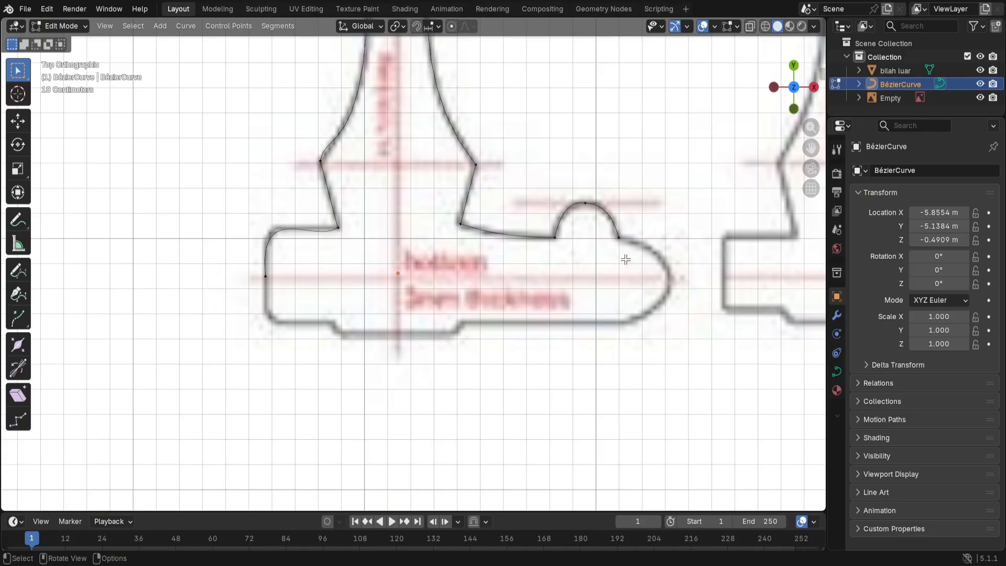
Step: Extrude a point from the bump's right base to the rounded end's tip on the horizontal centreline, and move its upper handle slightly upwards and outwards
{"action": "left_click", "coordinate": [619, 239]}
{"action": "key", "text": "g"}
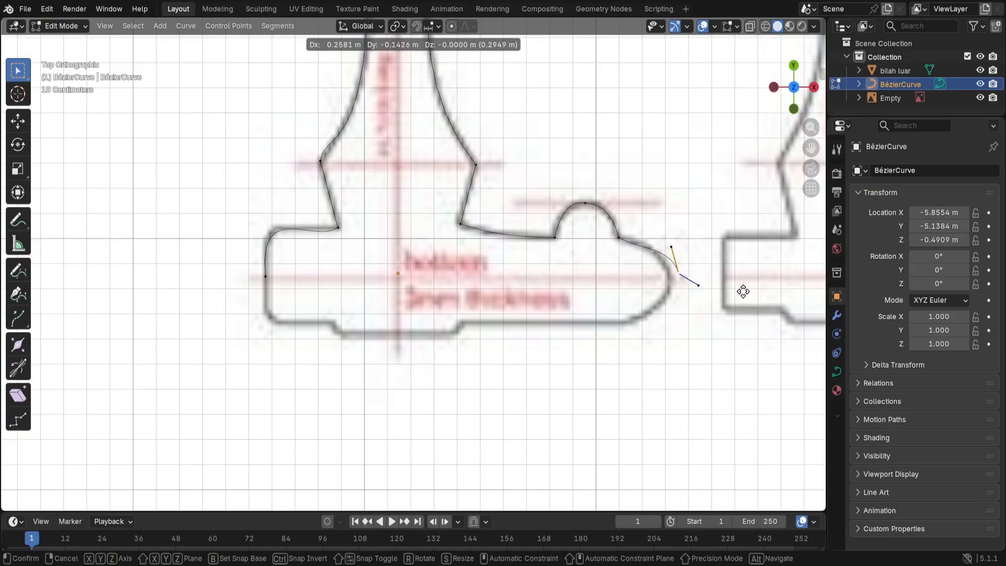
{"action": "left_click", "coordinate": [732, 296]}
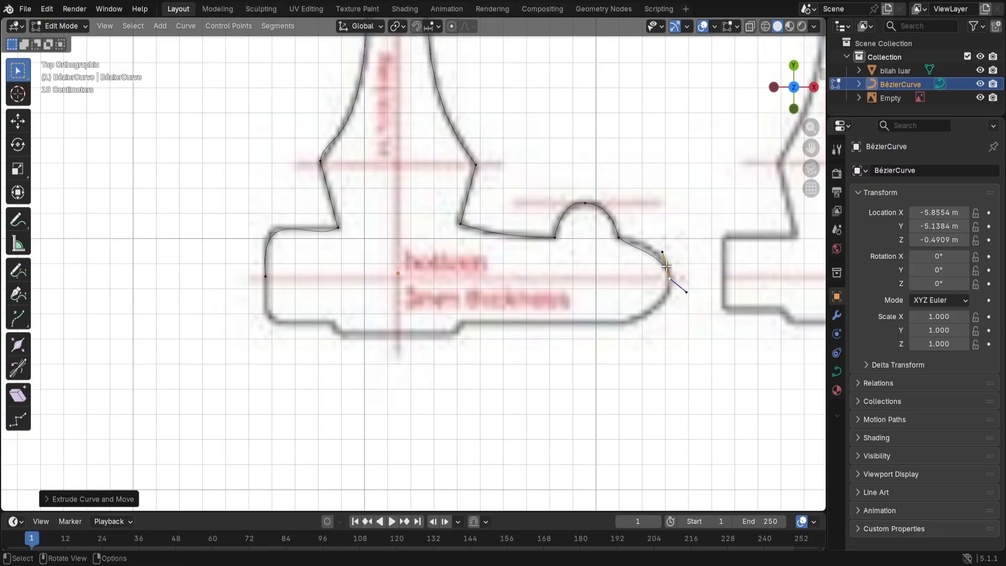
{"action": "key", "text": "g"}
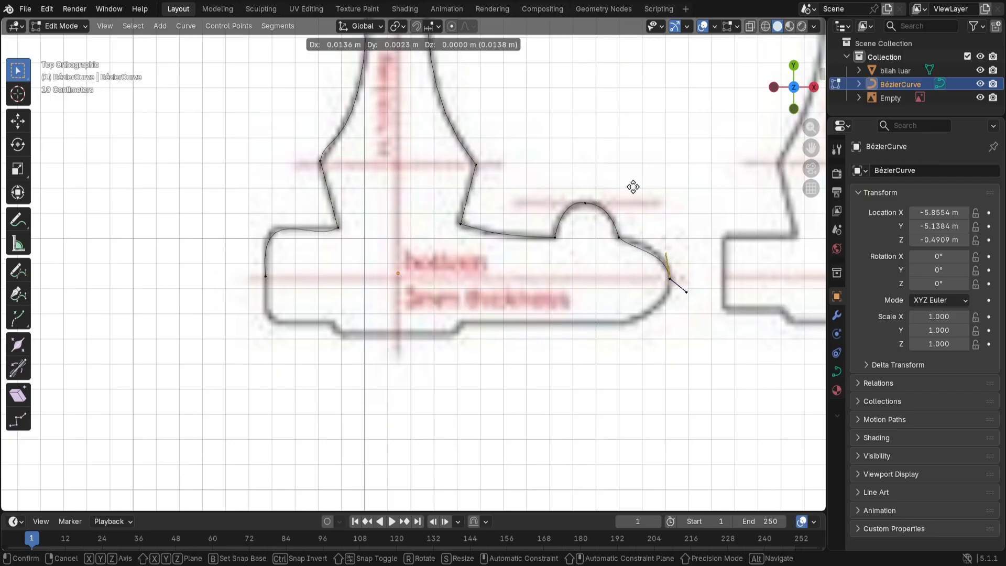
{"action": "left_click", "coordinate": [629, 173]}
{"action": "left_click", "coordinate": [619, 236]}
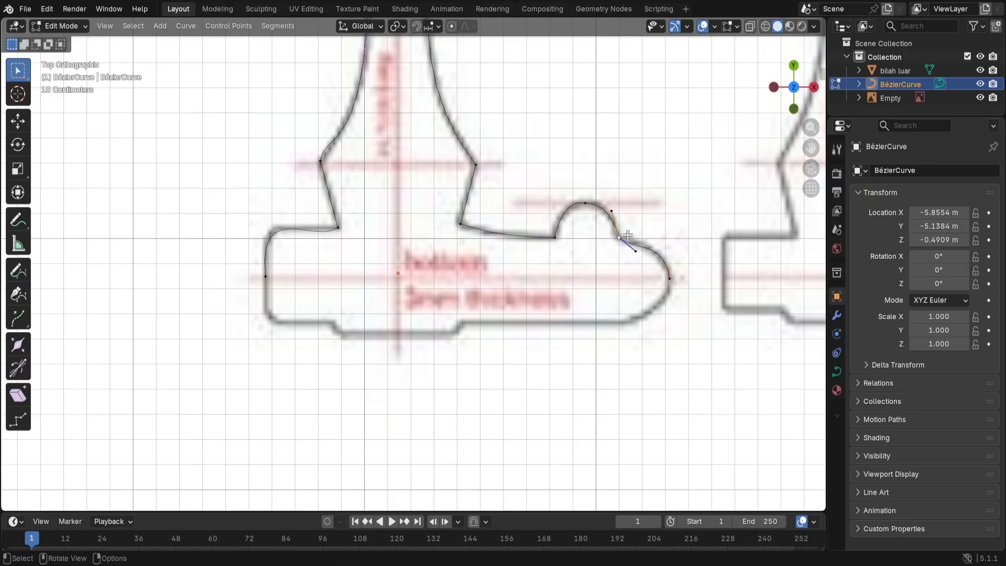
{"action": "key", "text": "g"}
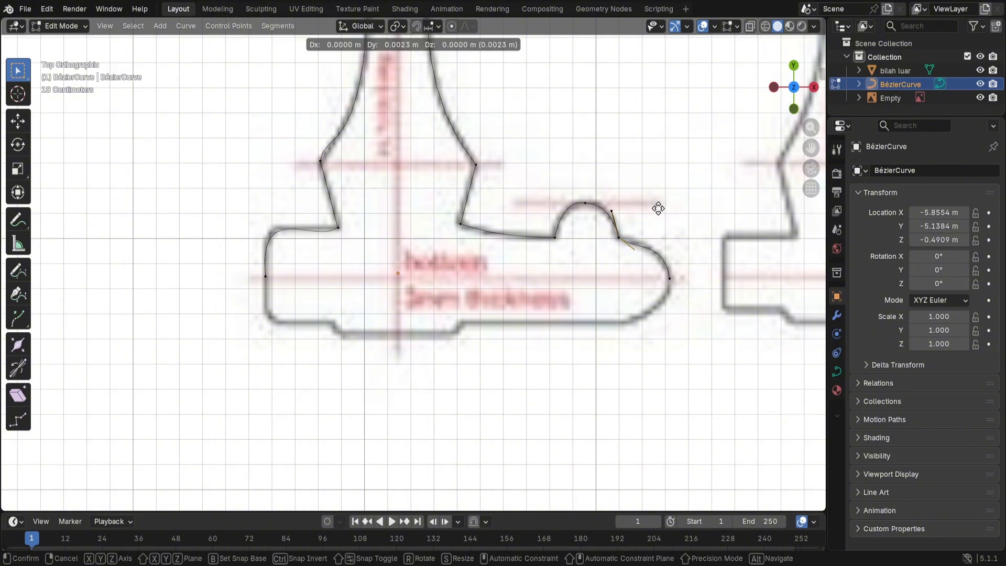
{"action": "key", "text": "Escape"}
Step: Extrude a point from the tip about -0.2 m in X and -0.18 m in Y to the lower edge, and move its upper handle outwards to the right
{"action": "left_click", "coordinate": [669, 278]}
{"action": "key", "text": "g"}
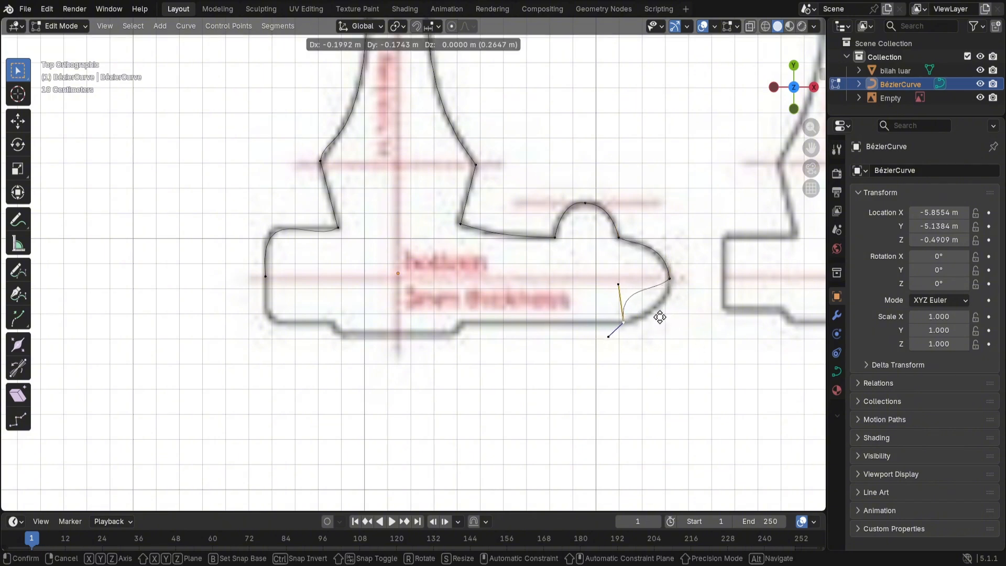
{"action": "left_click", "coordinate": [658, 319]}
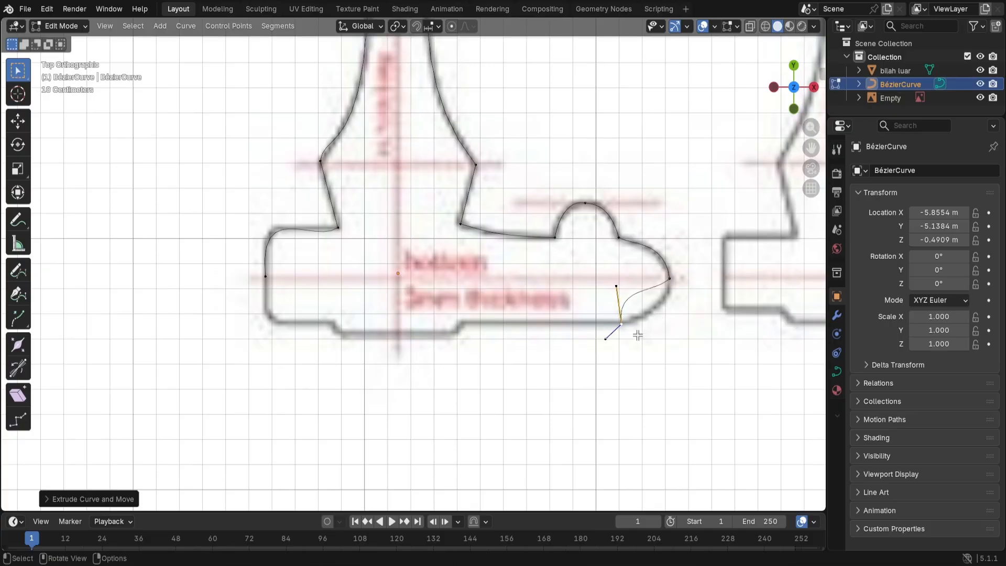
{"action": "left_click", "coordinate": [615, 287]}
{"action": "key", "text": "g"}
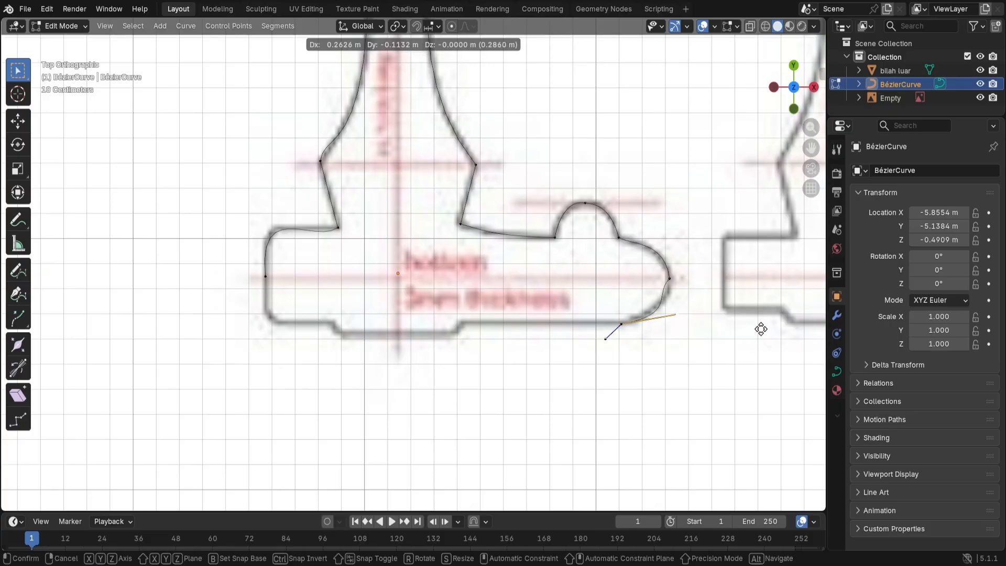
{"action": "left_click", "coordinate": [753, 325]}
{"action": "left_click", "coordinate": [669, 280]}
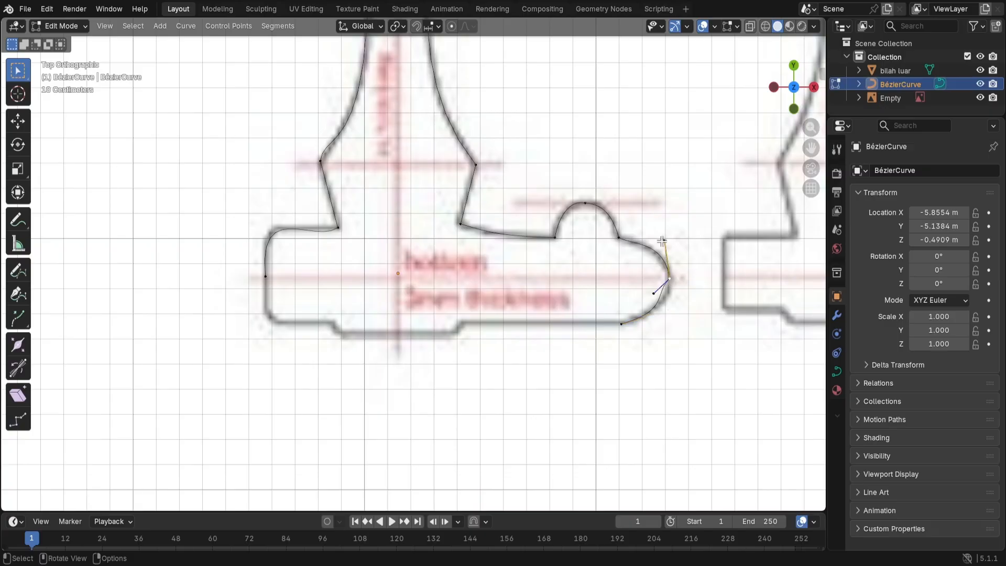
{"action": "left_click", "coordinate": [670, 279]}
{"action": "key", "text": "g"}
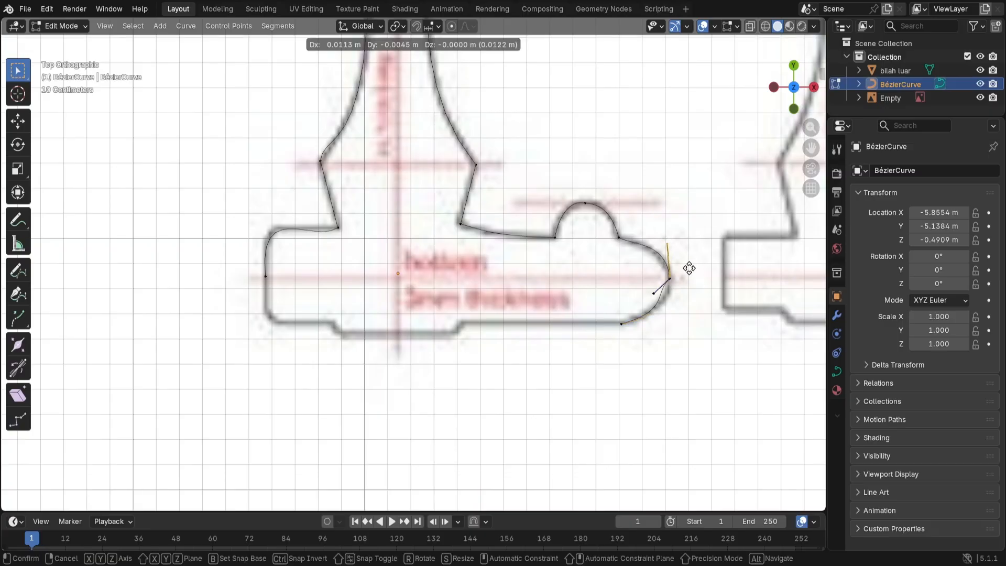
{"action": "right_click", "coordinate": [686, 268]}
Step: Move the tip point's lower handle outwards about 0.06 m in X to round the lower part of the end
{"action": "left_click", "coordinate": [656, 299]}
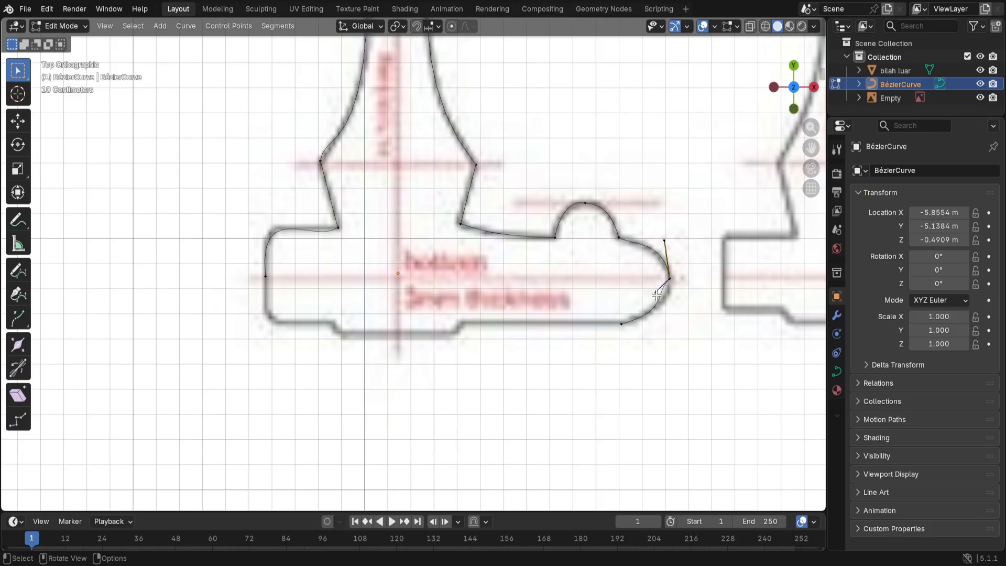
{"action": "key", "text": "g"}
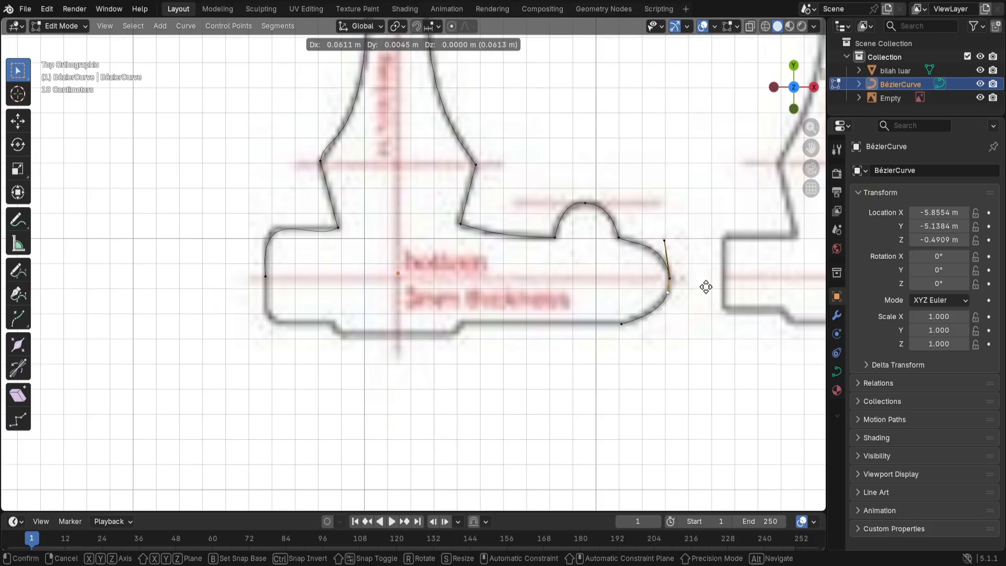
{"action": "left_click", "coordinate": [706, 284]}
Step: Extrude a point about -0.68 m in X along the lower edge to the right end of the bottom step, and set its handles to Vector
{"action": "left_click", "coordinate": [621, 320]}
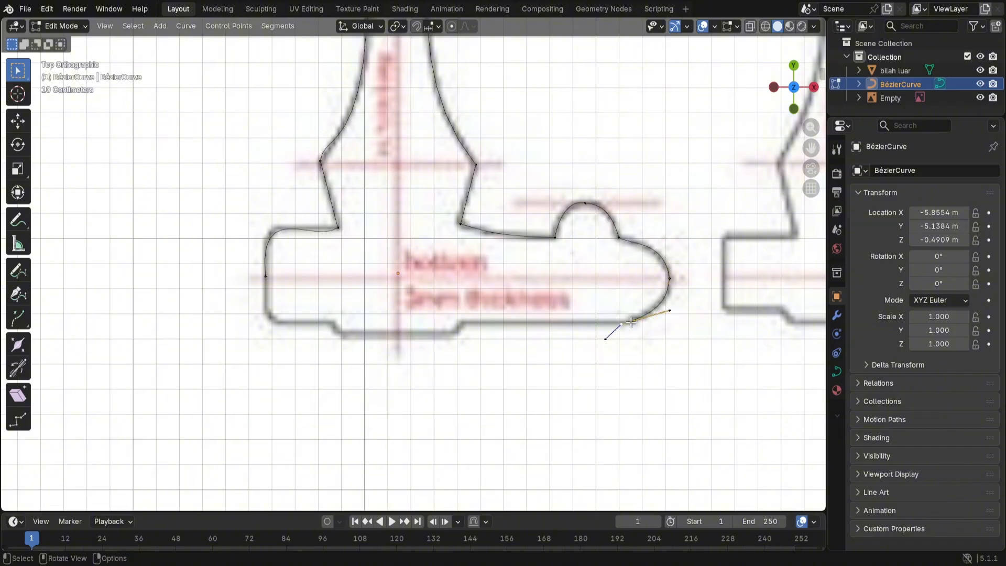
{"action": "key", "text": "g"}
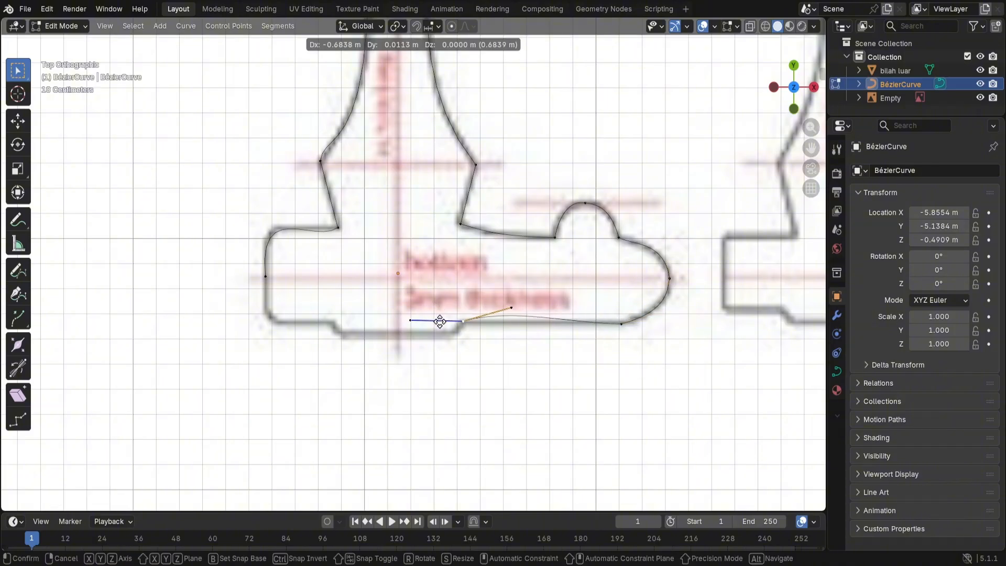
{"action": "left_click", "coordinate": [443, 321]}
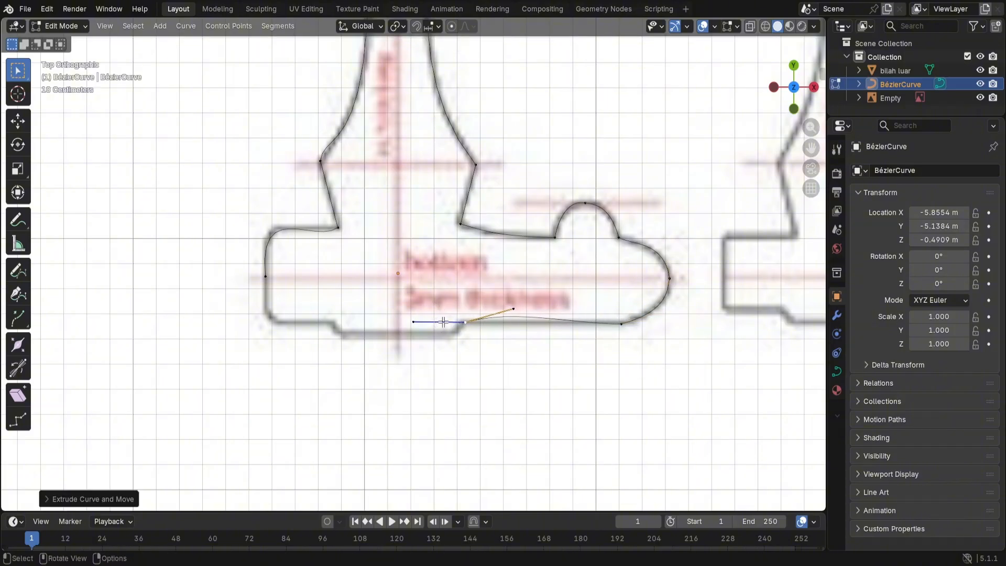
{"action": "key", "text": "v"}
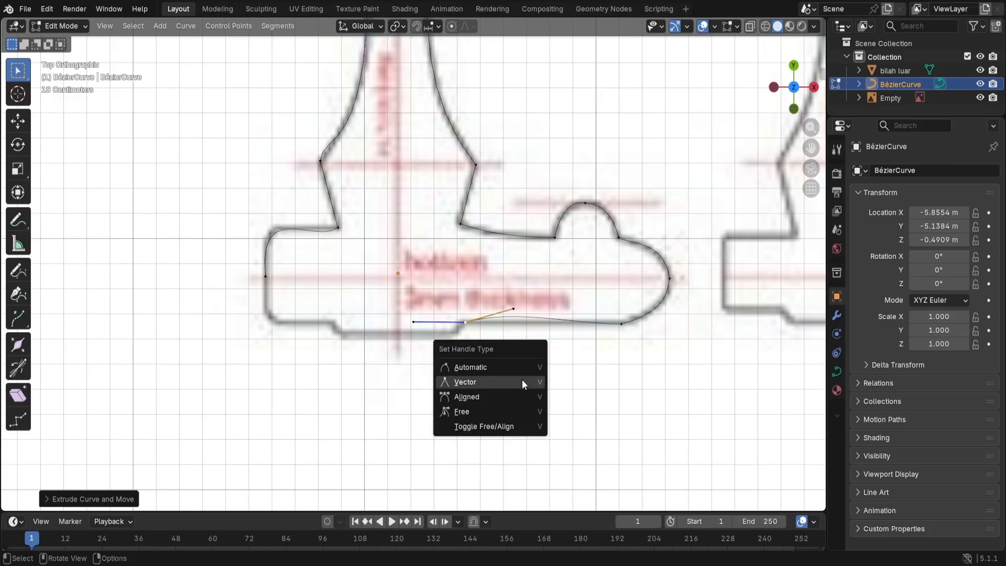
{"action": "left_click", "coordinate": [522, 379]}
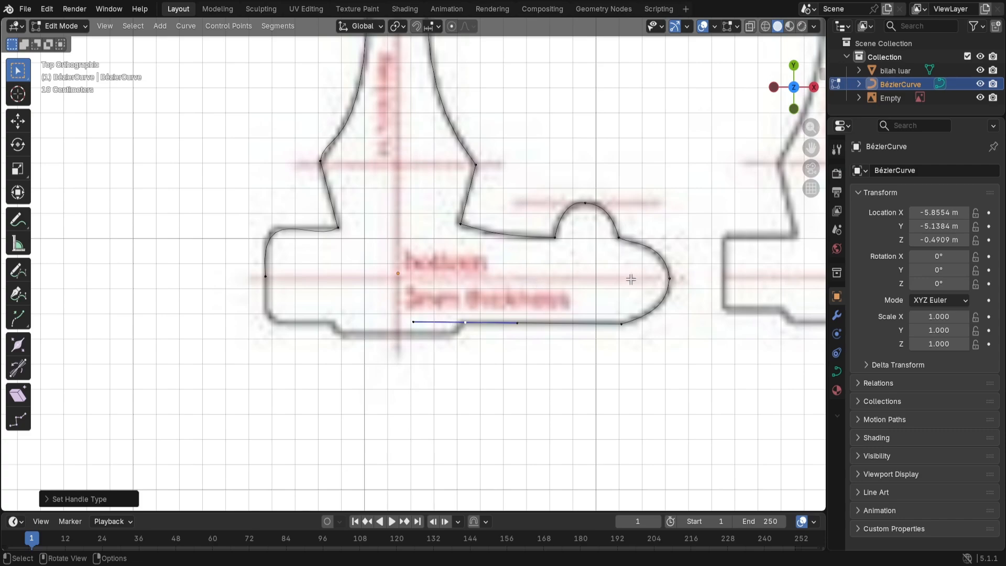
Step: Select the left inner corner point where the tapered neck meets the base's upper edge
{"action": "left_click", "coordinate": [326, 232]}
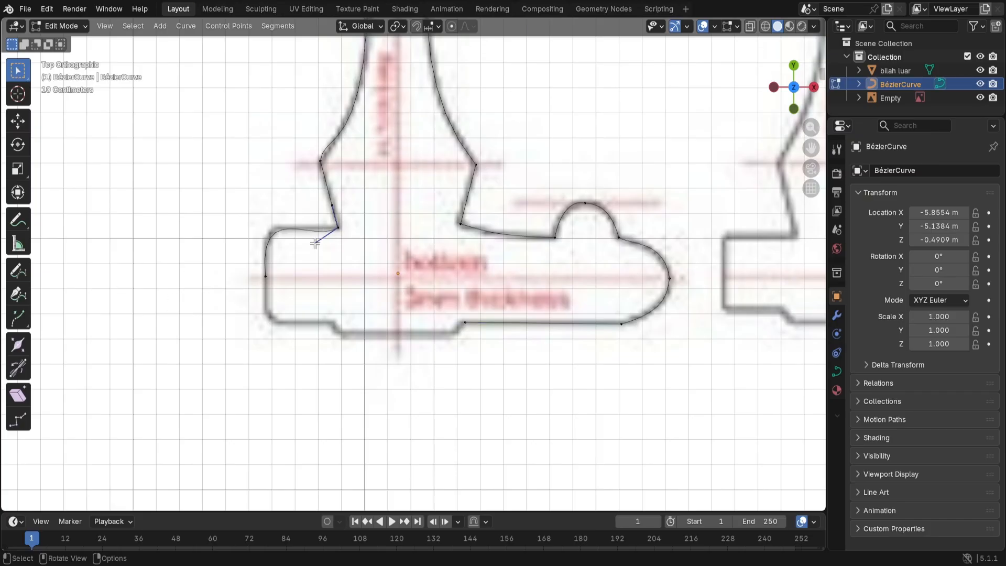
Step: Extend the guard outline from the right corner of the bottom notch with a new control point on the notch's lower edge
{"action": "left_click_drag", "start_coordinate": [314, 243], "coordinate": [316, 233]}
{"action": "left_click", "coordinate": [455, 328]}
{"action": "key", "text": "e"}
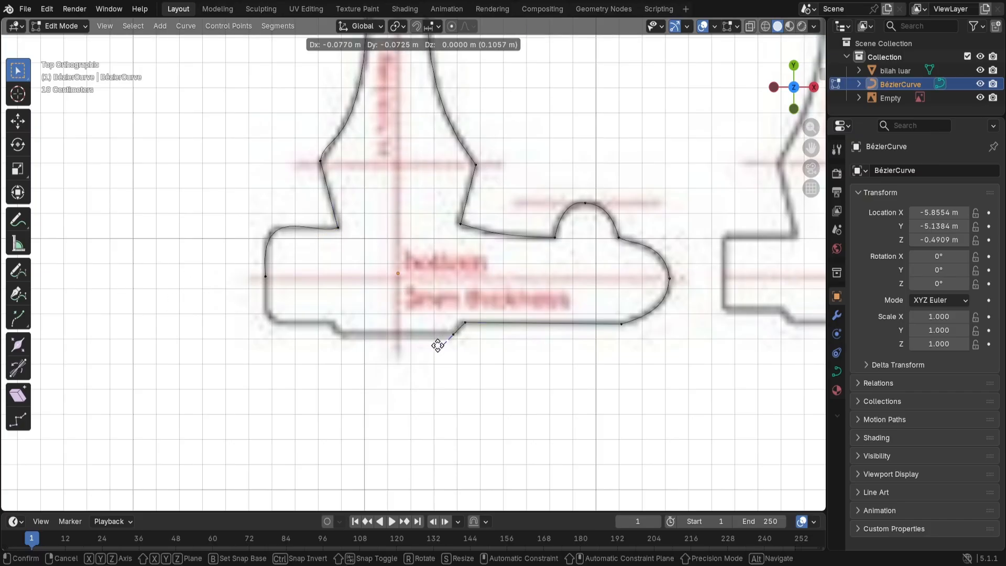
{"action": "left_click", "coordinate": [356, 344]}
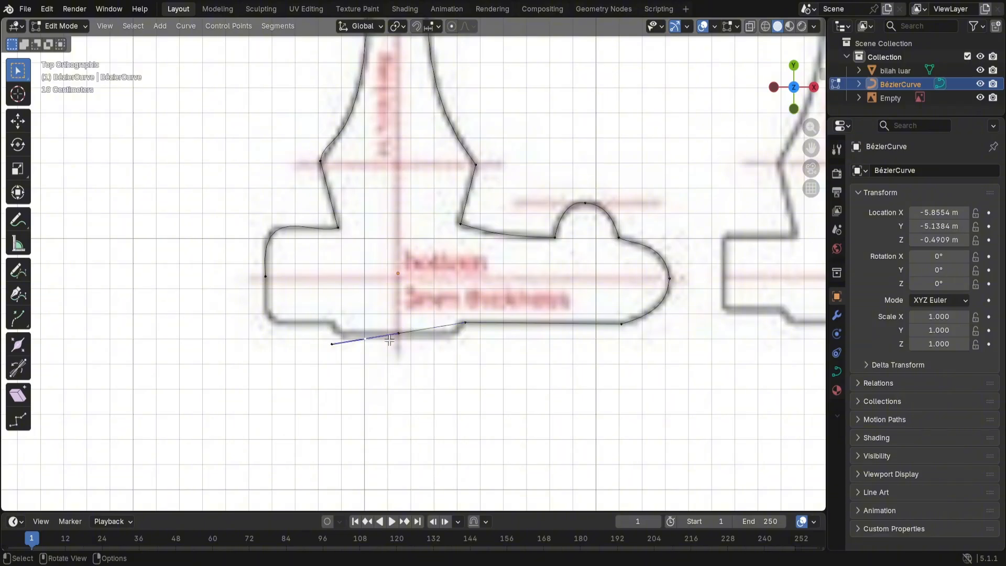
{"action": "key", "text": "f"}
{"action": "key", "text": "e"}
{"action": "left_click", "coordinate": [512, 339]}
{"action": "left_click", "coordinate": [434, 328]}
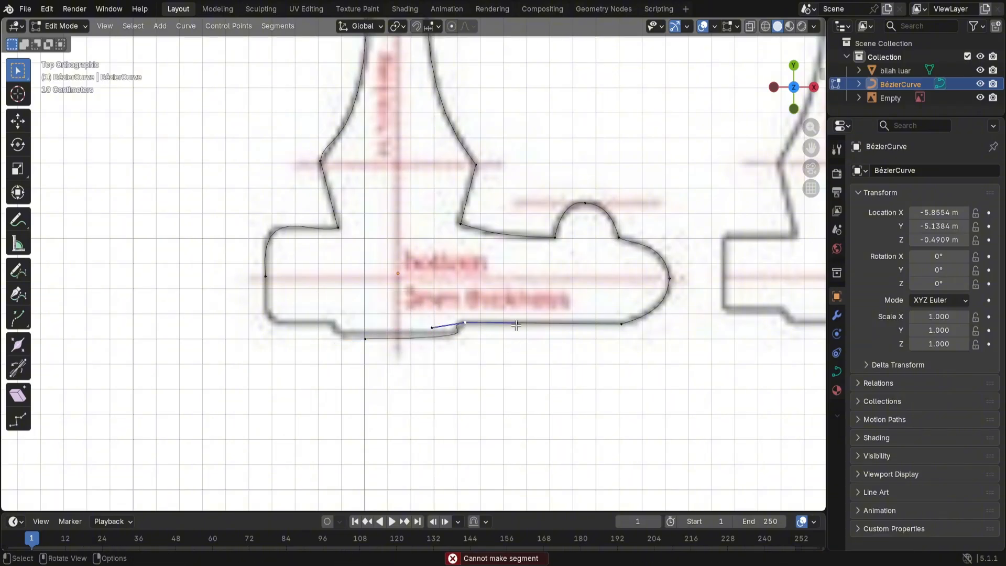
Step: Shorten and reposition the handle of the notch's right corner point to fit the reference outline
{"action": "key", "text": "g"}
{"action": "left_click", "coordinate": [406, 311]}
{"action": "key", "text": "s"}
{"action": "left_click", "coordinate": [438, 325]}
Step: Level the handles of the notch's lower-edge point and move the point onto the vertical centre line
{"action": "left_click", "coordinate": [366, 339]}
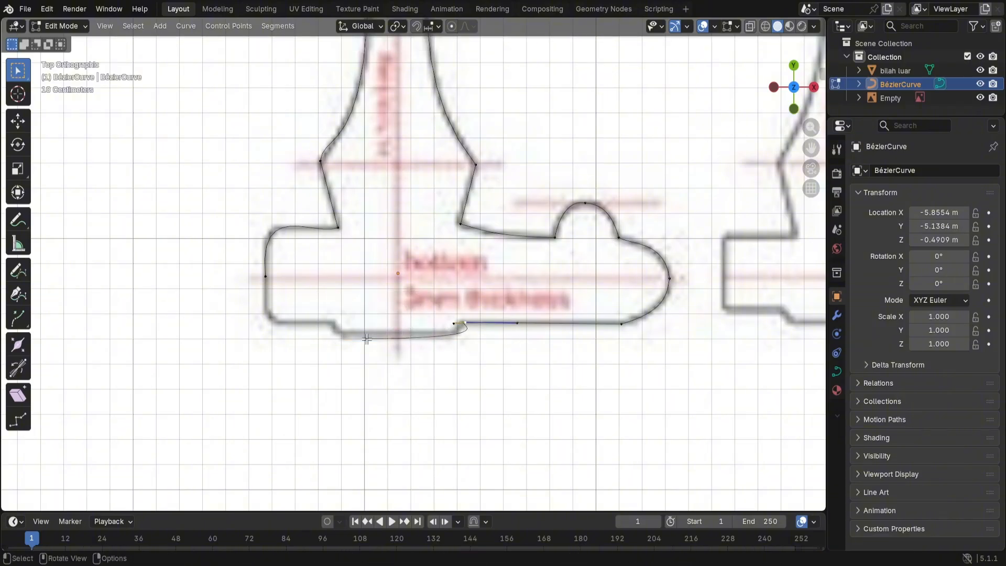
{"action": "key", "text": "s"}
{"action": "left_click", "coordinate": [529, 347]}
{"action": "left_click", "coordinate": [382, 334]}
{"action": "left_click", "coordinate": [366, 338]}
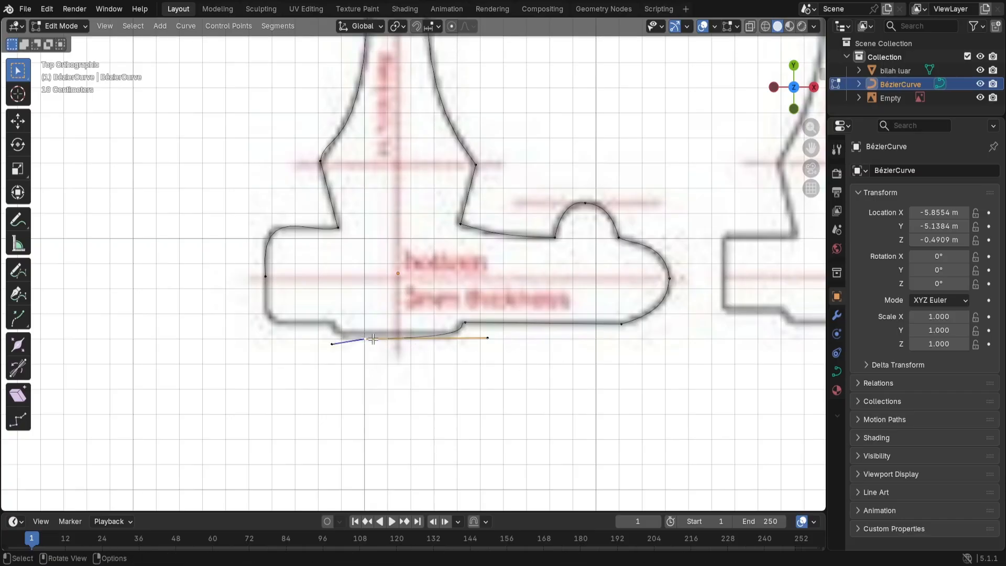
{"action": "key", "text": "g"}
{"action": "left_click", "coordinate": [406, 339]}
{"action": "left_click", "coordinate": [528, 335]}
{"action": "key", "text": "g"}
{"action": "left_click", "coordinate": [546, 334]}
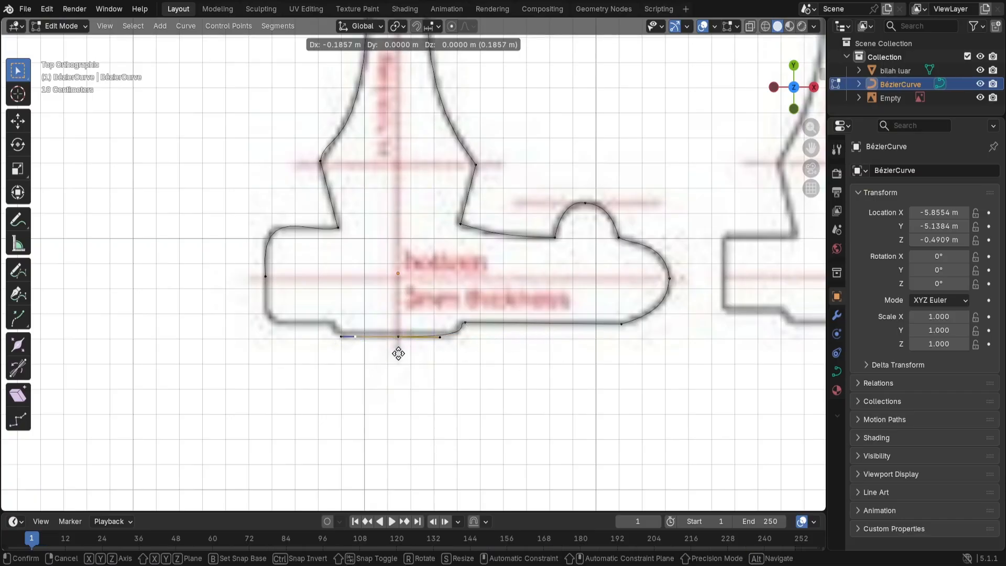
Step: Extend the outline to the notch's left corner and bend the handles there along the reference edge
{"action": "left_click", "coordinate": [333, 322]}
{"action": "key", "text": "shift+z"}
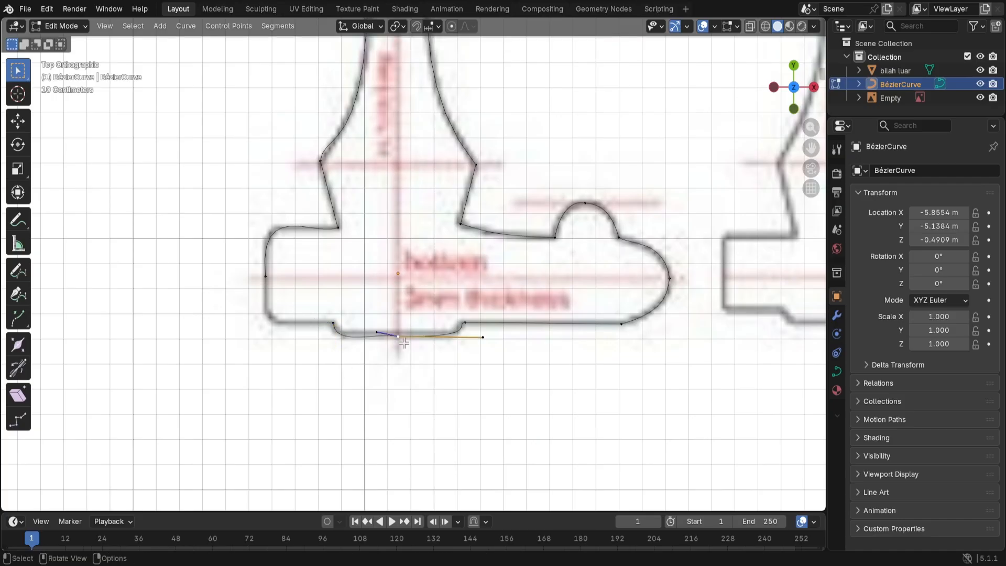
{"action": "key", "text": "shift+z"}
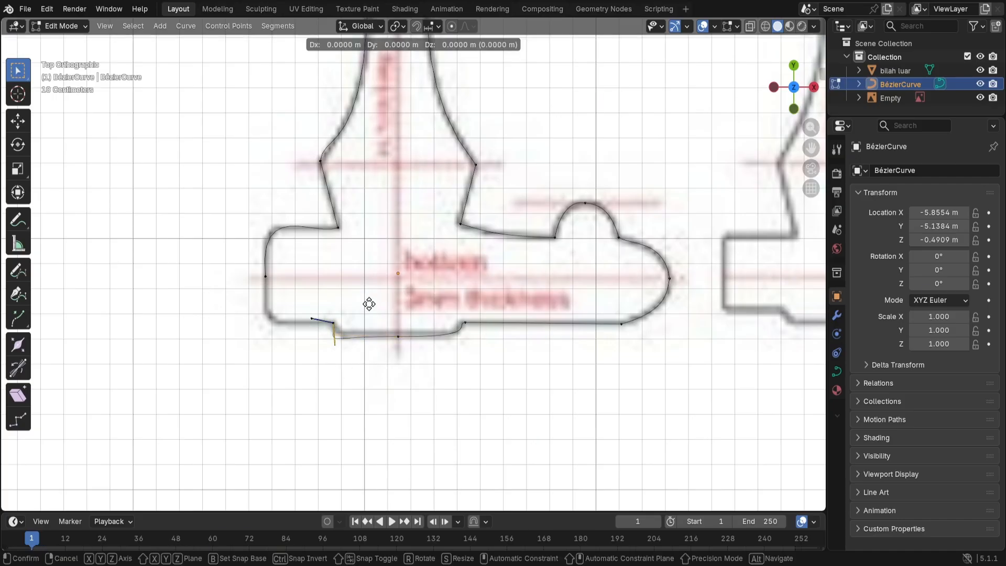
{"action": "left_click", "coordinate": [382, 292]}
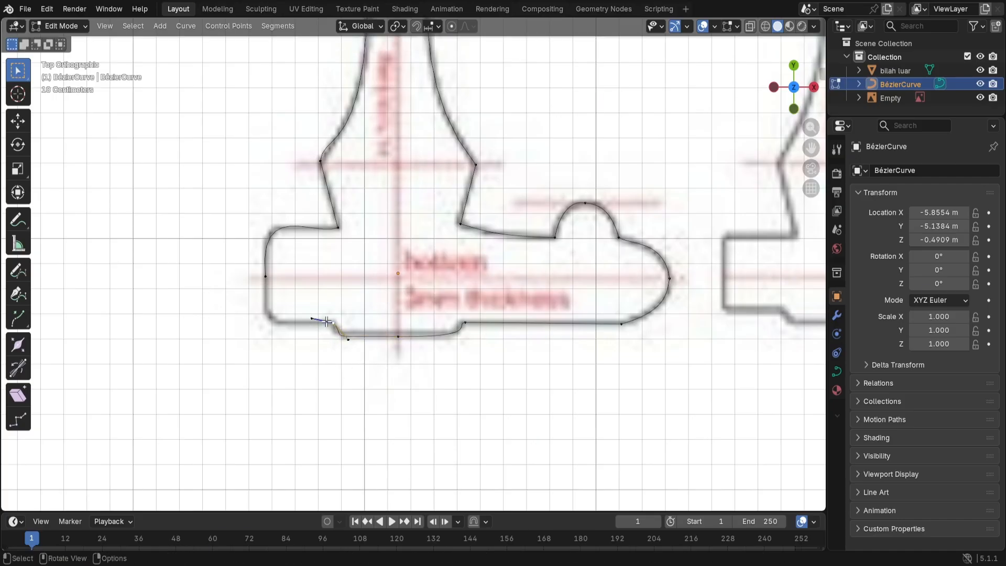
{"action": "key", "text": "g"}
{"action": "left_click", "coordinate": [298, 312]}
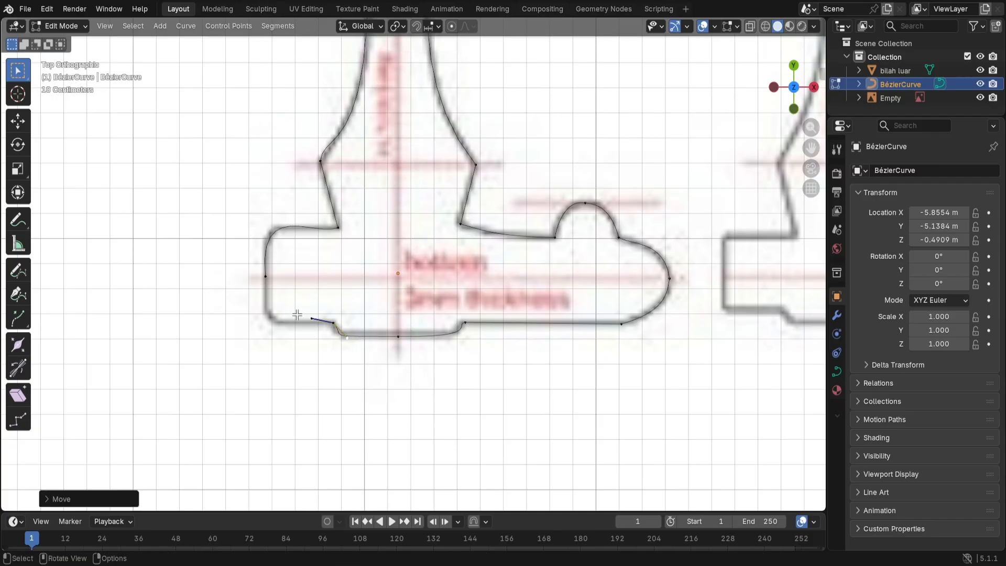
{"action": "key", "text": "g"}
{"action": "key", "text": "Escape"}
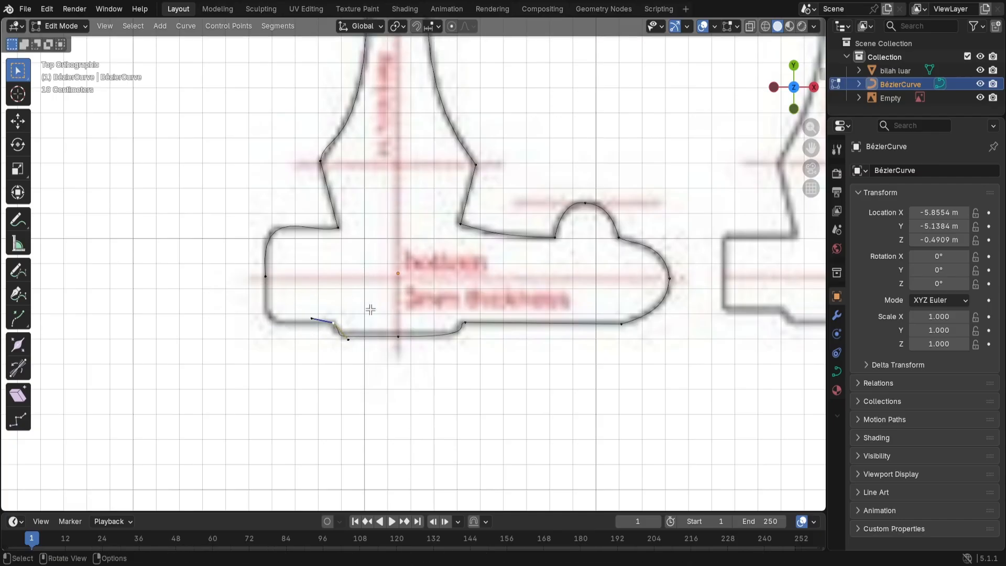
{"action": "key", "text": "g"}
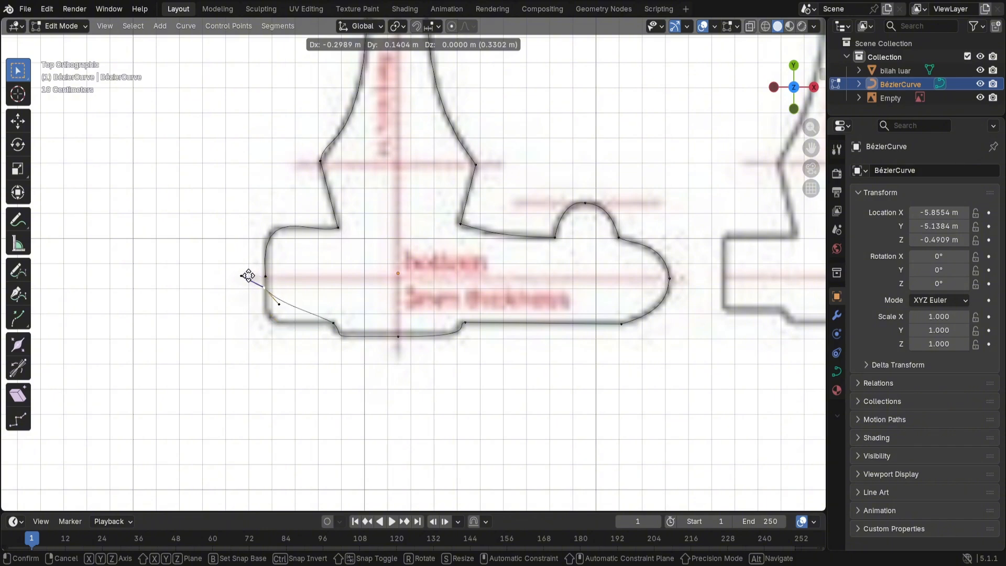
{"action": "key", "text": "Escape"}
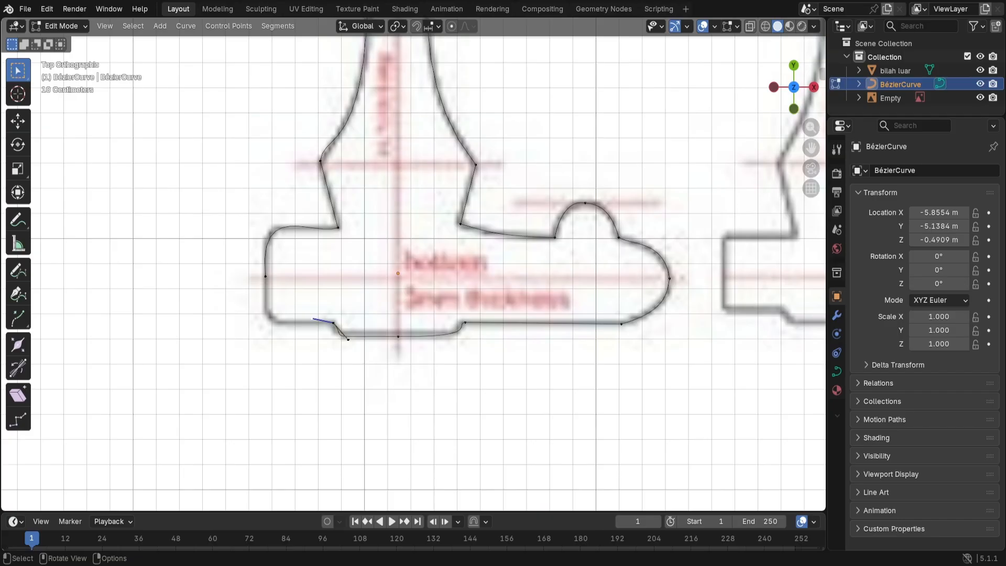
{"action": "left_click", "coordinate": [335, 324]}
{"action": "left_click", "coordinate": [350, 291]}
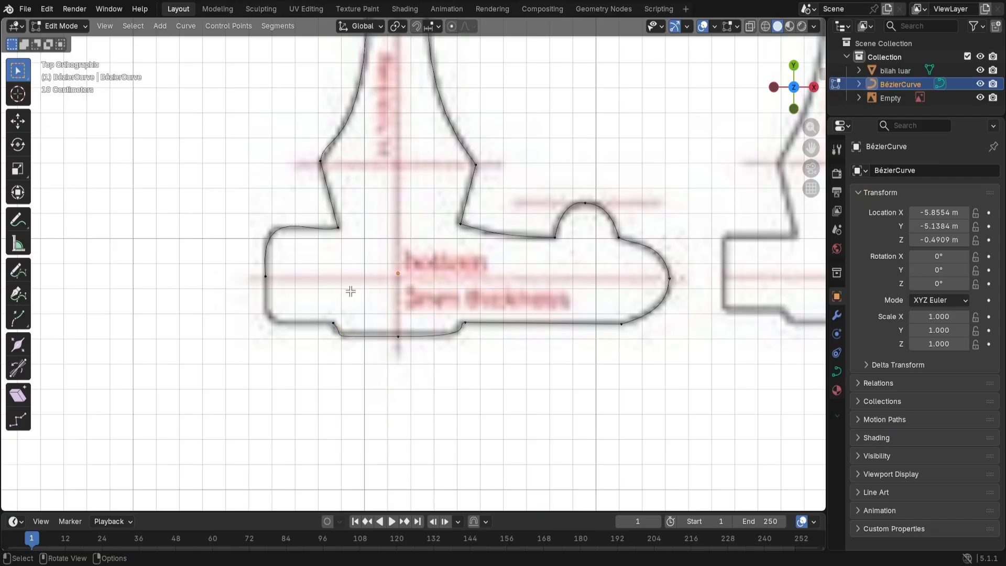
Step: Close the outline between the notch's left corner and the guard's left side with Toggle Cyclic
{"action": "left_click", "coordinate": [333, 324]}
{"action": "left_click", "coordinate": [265, 276]}
{"action": "left_click", "coordinate": [336, 322]}
{"action": "left_click", "coordinate": [266, 276], "text": "shift"}
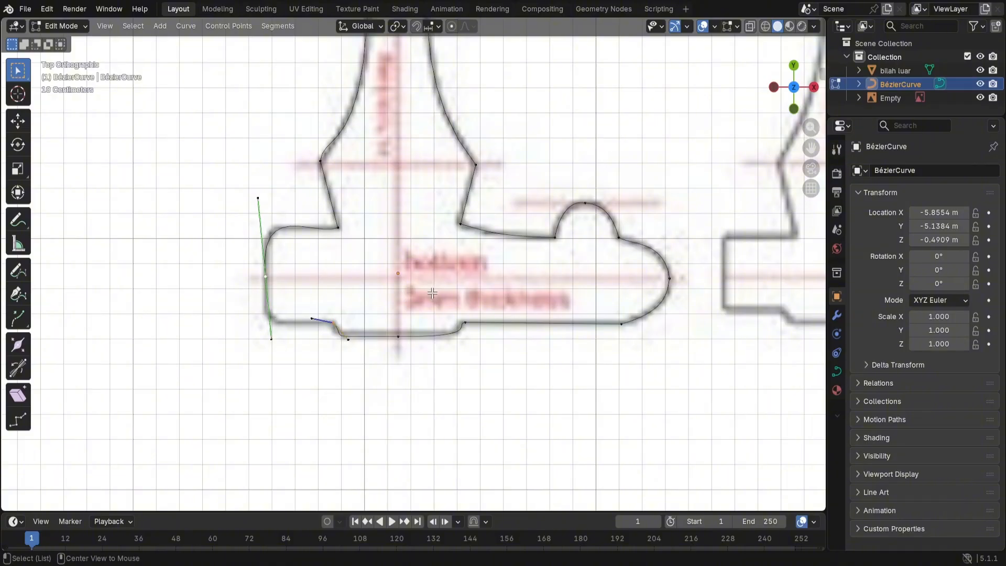
{"action": "key", "text": "alt+c"}
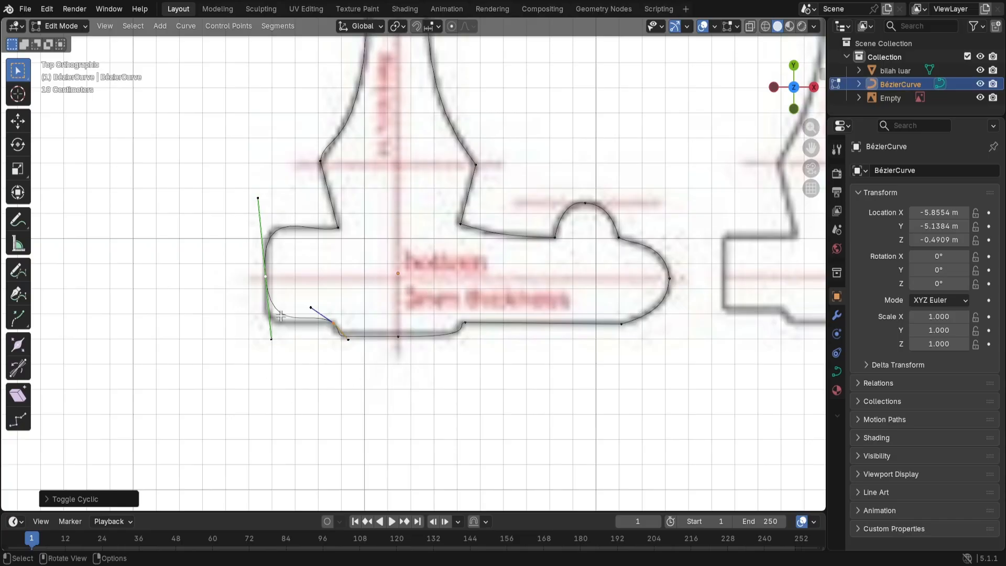
Step: Adjust the handles of the left side point and the notch's left corner to fit the guard's lower-left rounding
{"action": "left_click", "coordinate": [272, 339]}
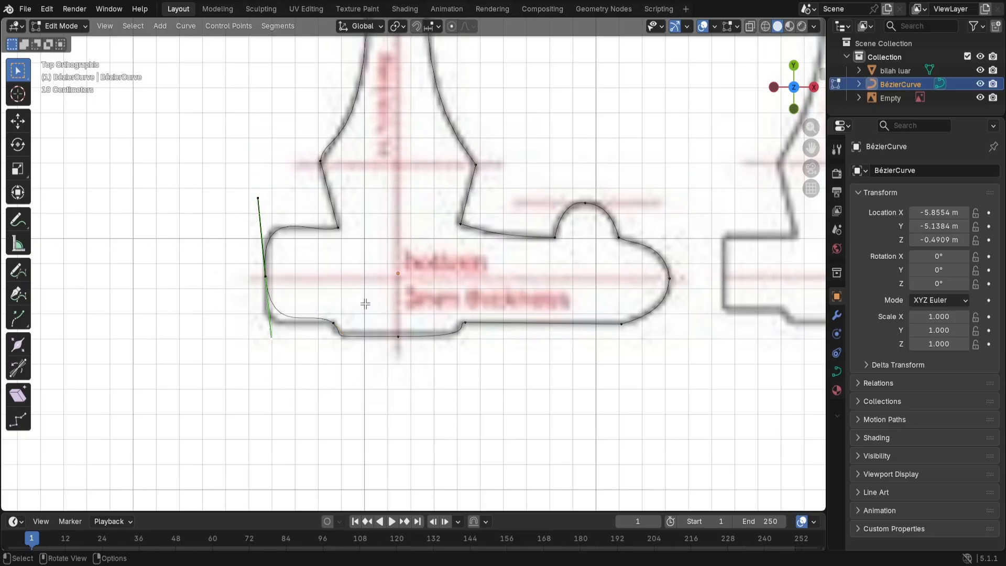
{"action": "key", "text": "g"}
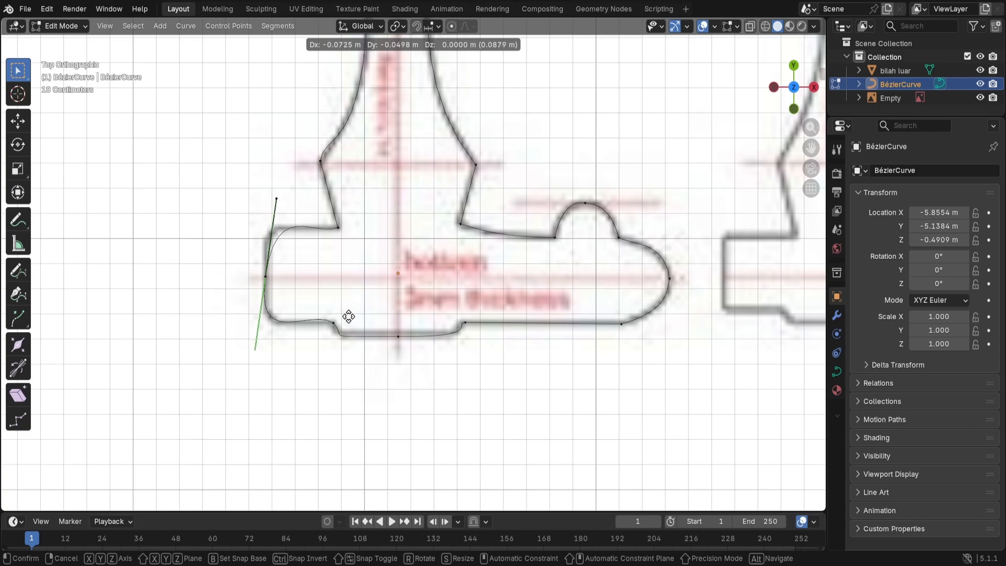
{"action": "left_click", "coordinate": [345, 316]}
{"action": "left_click", "coordinate": [321, 319]}
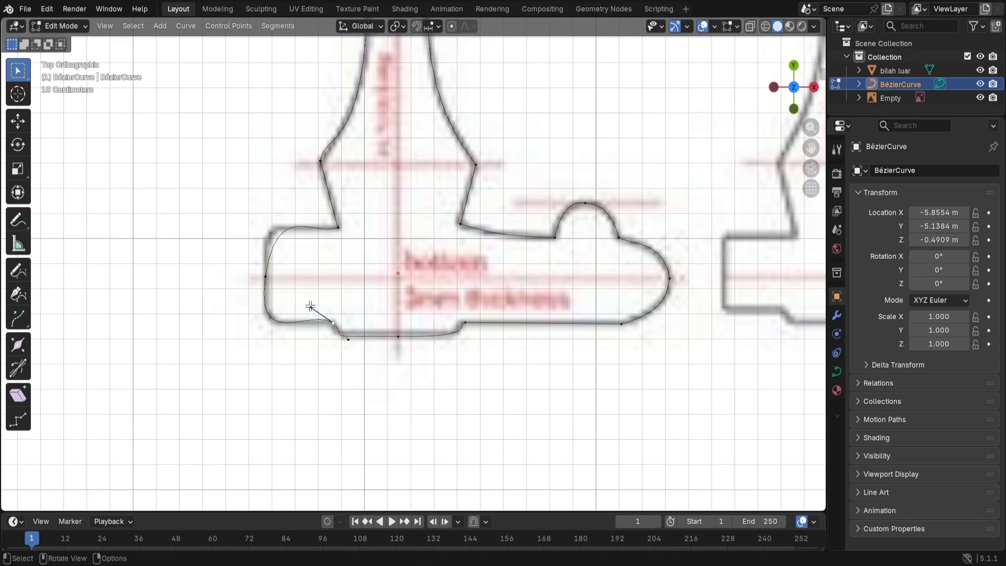
{"action": "key", "text": "g"}
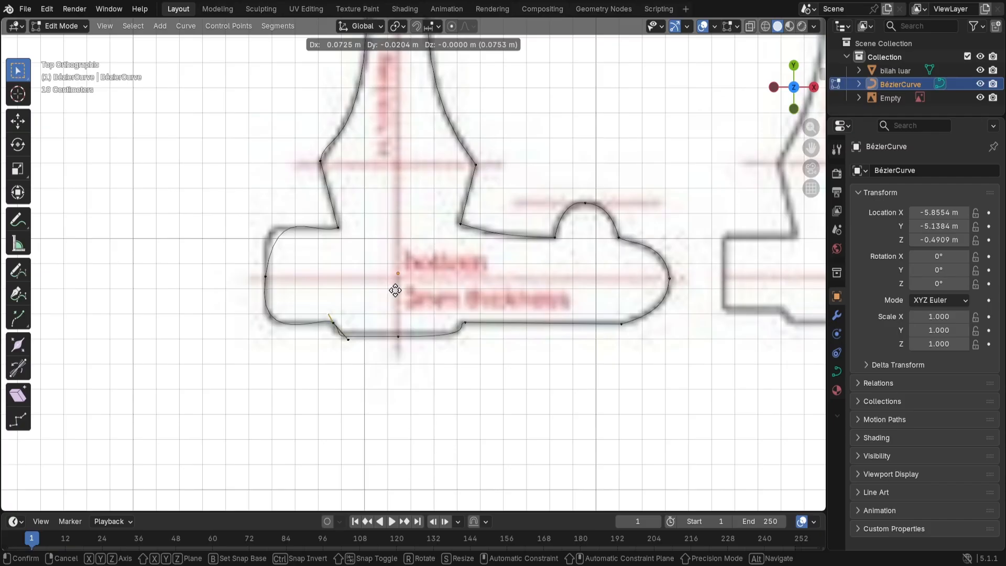
{"action": "left_click", "coordinate": [391, 285]}
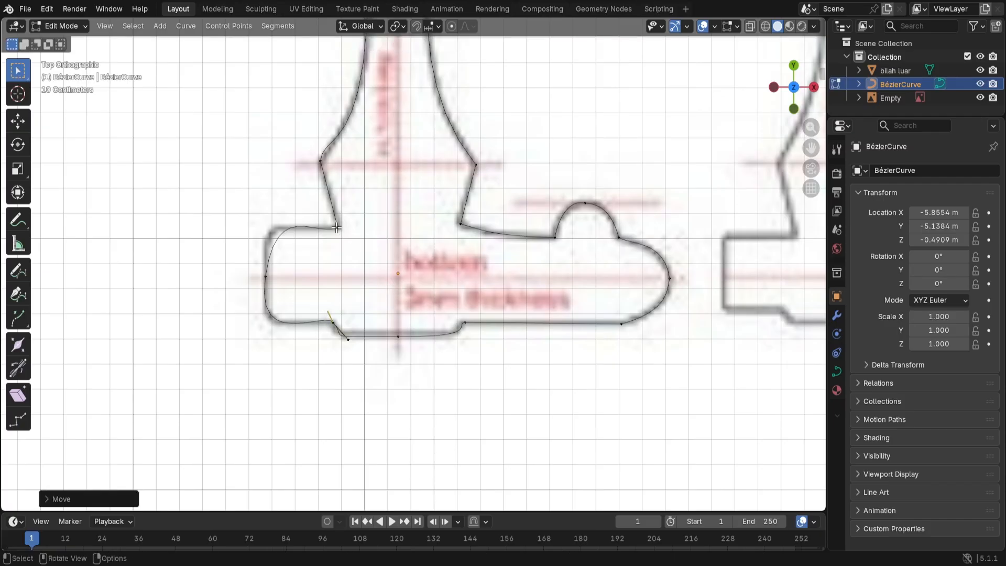
Step: Straighten both handles of the guard's left side point vertically so the upper-left rounding follows the reference
{"action": "left_click", "coordinate": [295, 233]}
{"action": "left_click", "coordinate": [261, 277]}
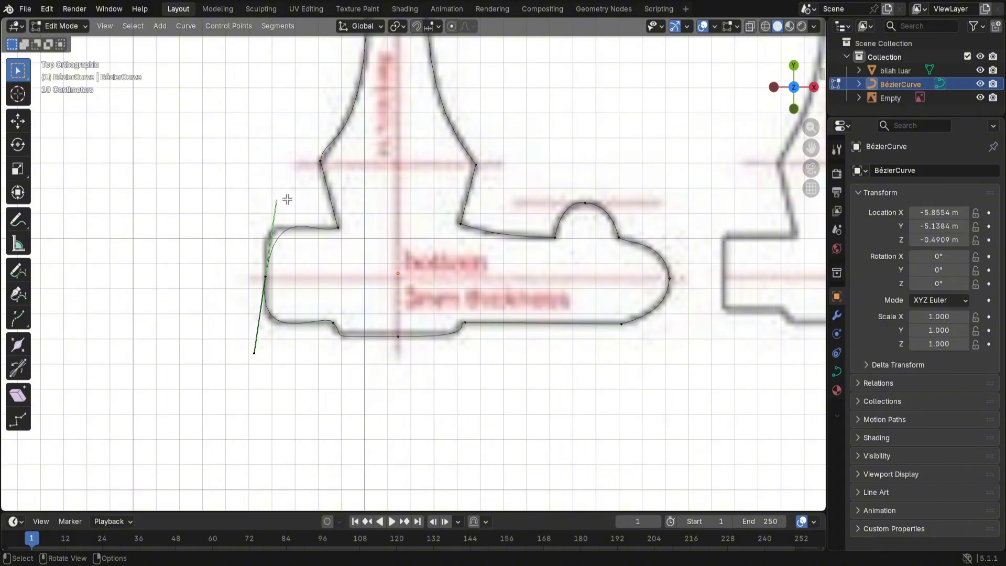
{"action": "key", "text": "g"}
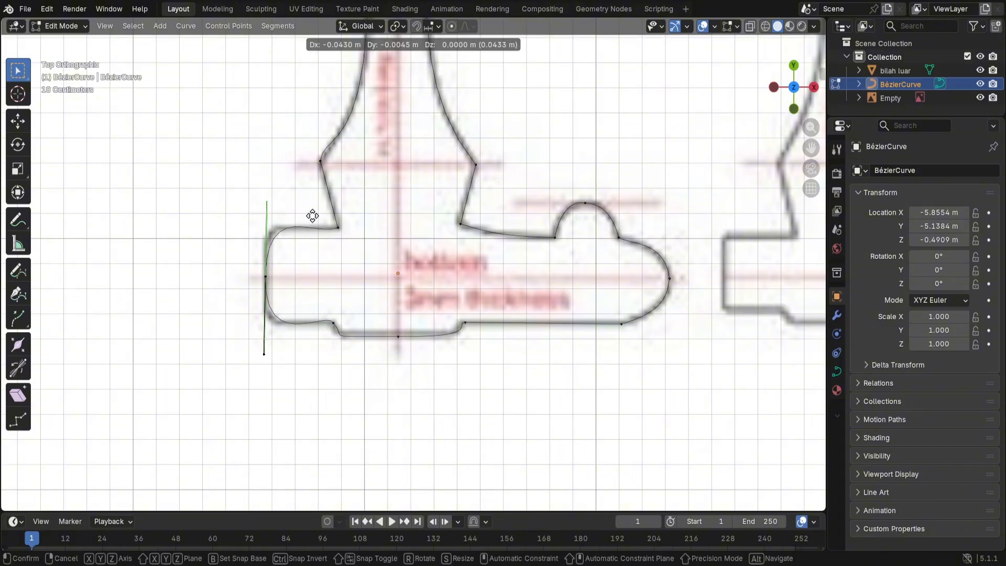
{"action": "left_click", "coordinate": [312, 215]}
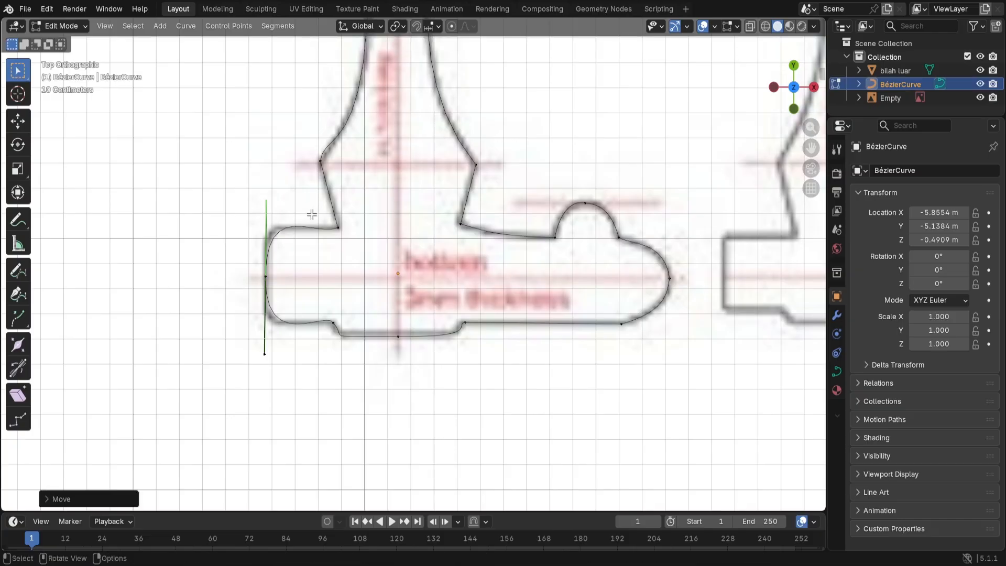
{"action": "left_click", "coordinate": [264, 356]}
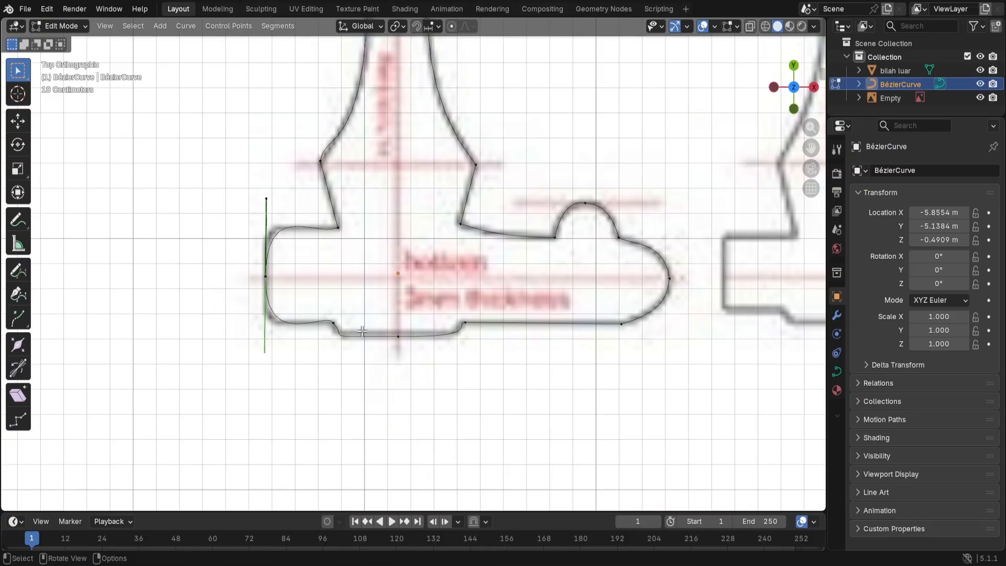
{"action": "key", "text": "g"}
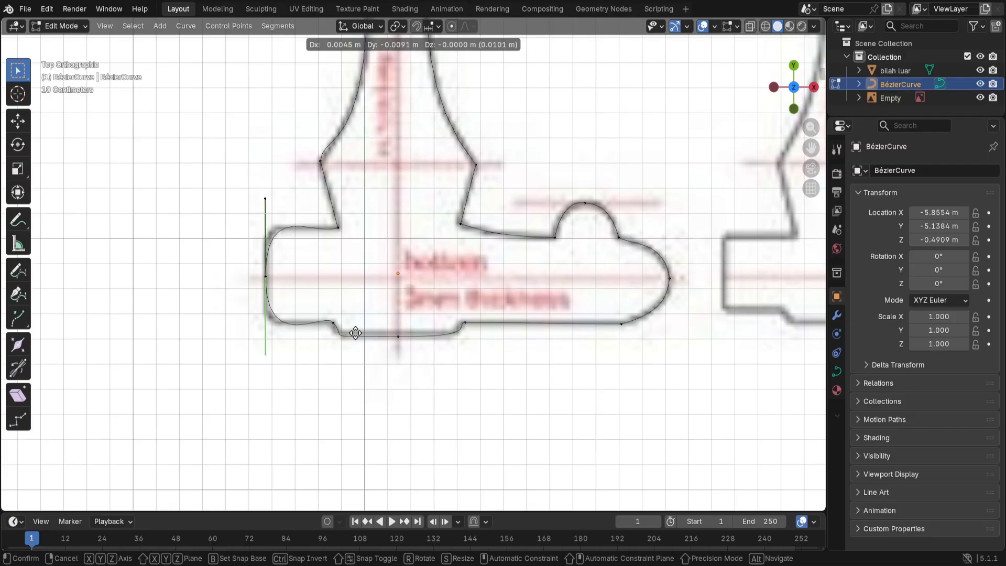
{"action": "left_click", "coordinate": [346, 333]}
{"action": "key", "text": "g"}
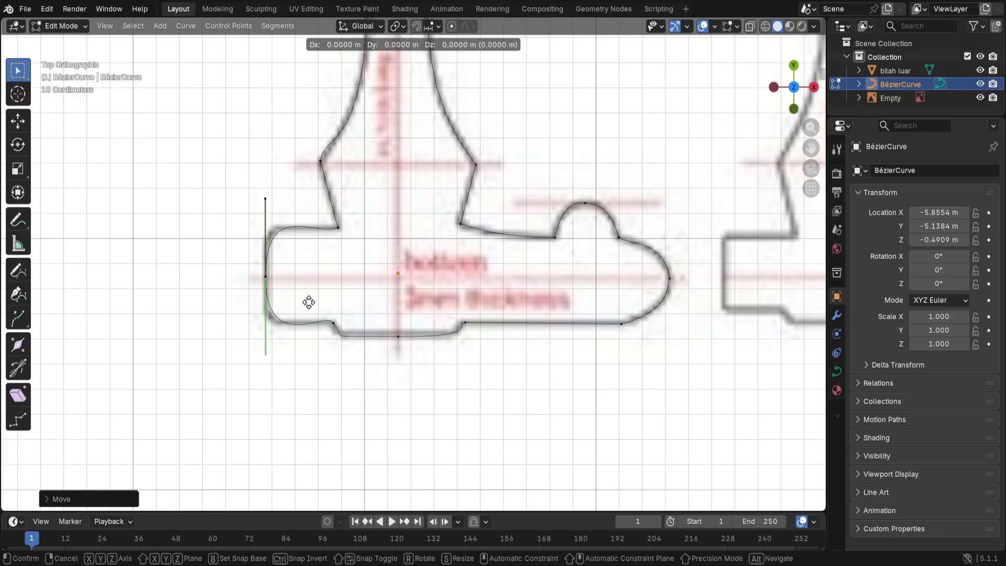
{"action": "right_click", "coordinate": [306, 300]}
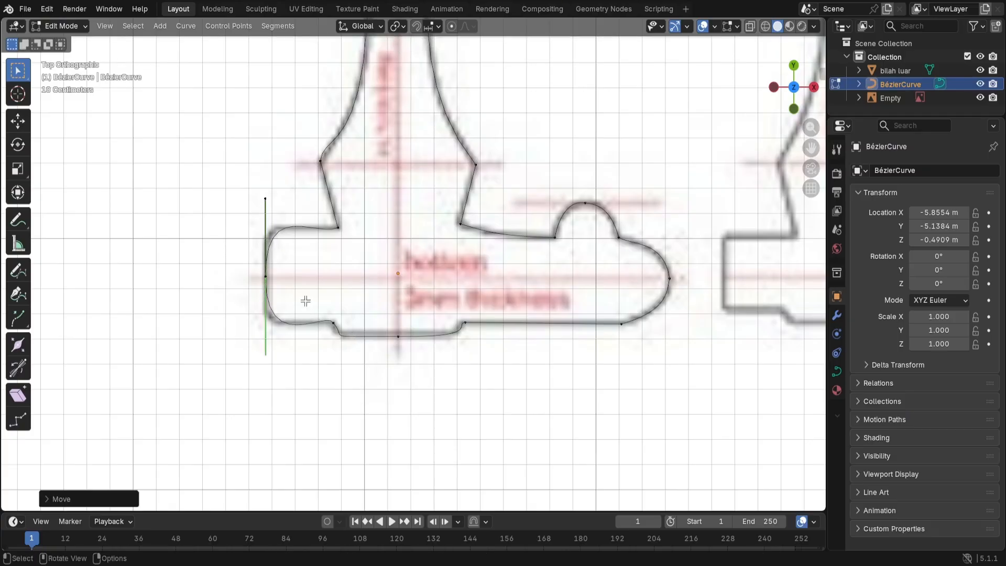
Step: Move the guard's left side point about 0.009 m outward onto the reference edge and clear the selection
{"action": "left_click", "coordinate": [266, 274]}
{"action": "key", "text": "g"}
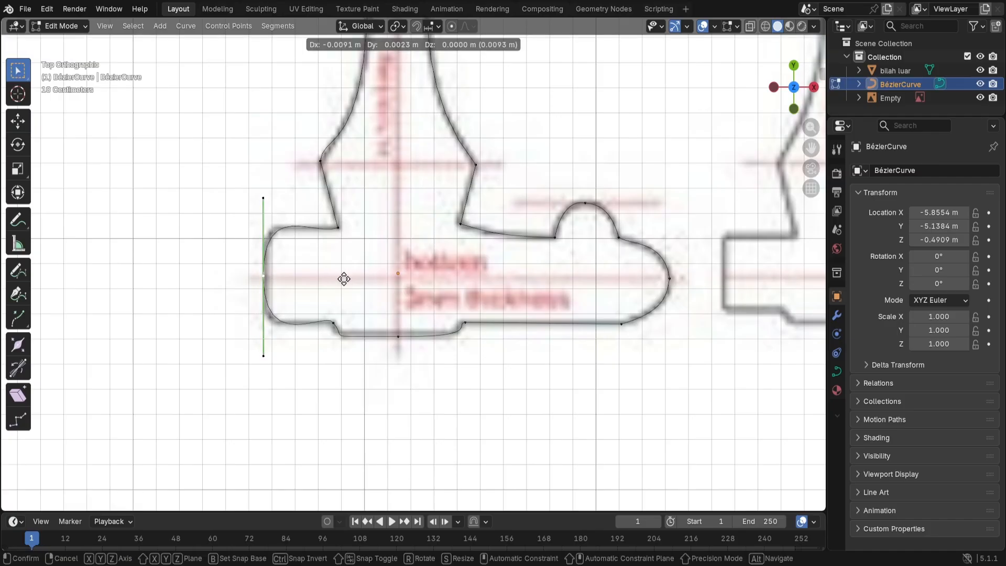
{"action": "left_click", "coordinate": [343, 279]}
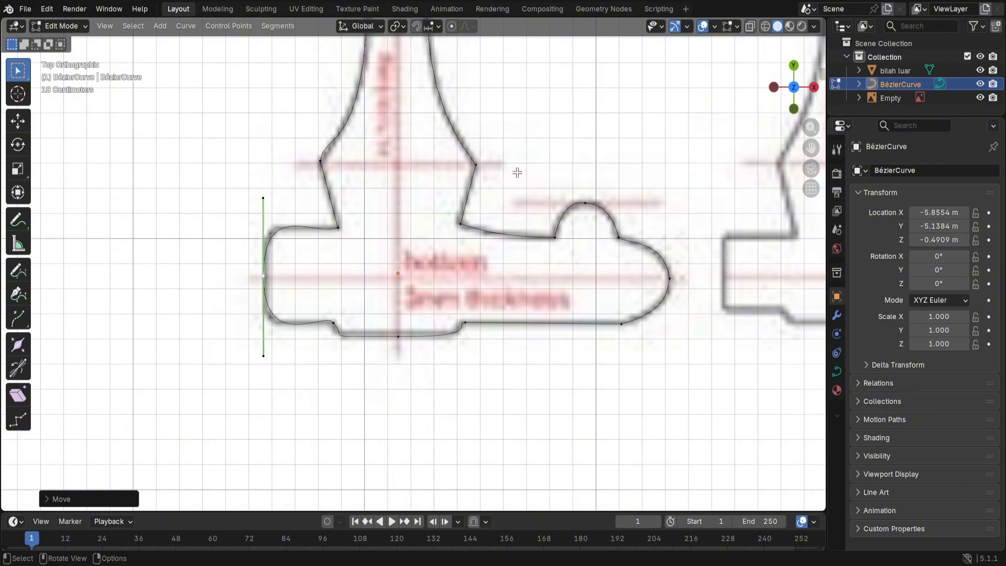
{"action": "left_click", "coordinate": [536, 160]}
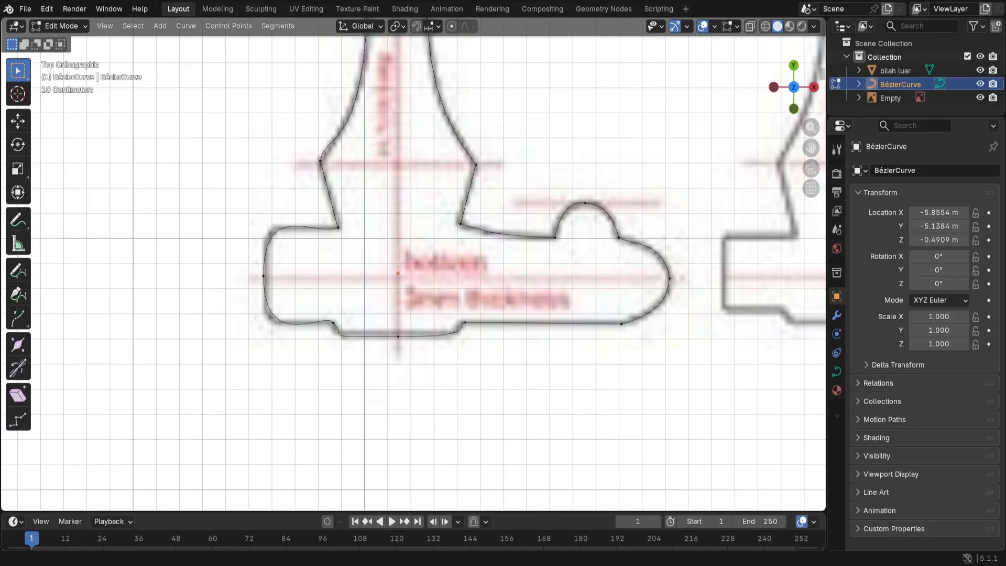
Step: Leave Edit Mode, duplicate the guard outline curve and move the copy about 1.94 m along X onto the "top" reference drawing
{"action": "scroll", "coordinate": [635, 279], "scroll_direction": "down", "scroll_amount": 5}
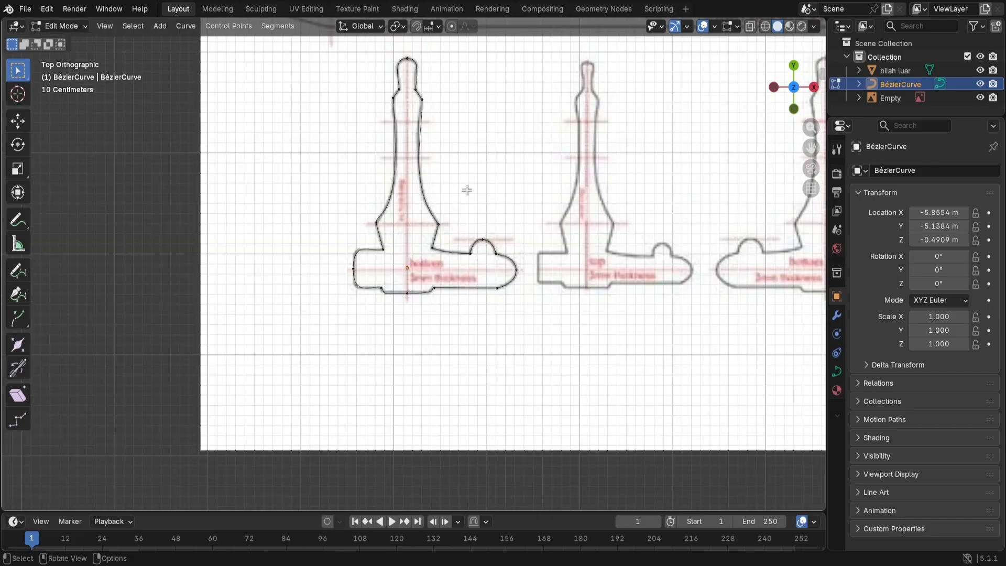
{"action": "middle_click_drag", "start_coordinate": [489, 198], "coordinate": [476, 289], "text": "shift"}
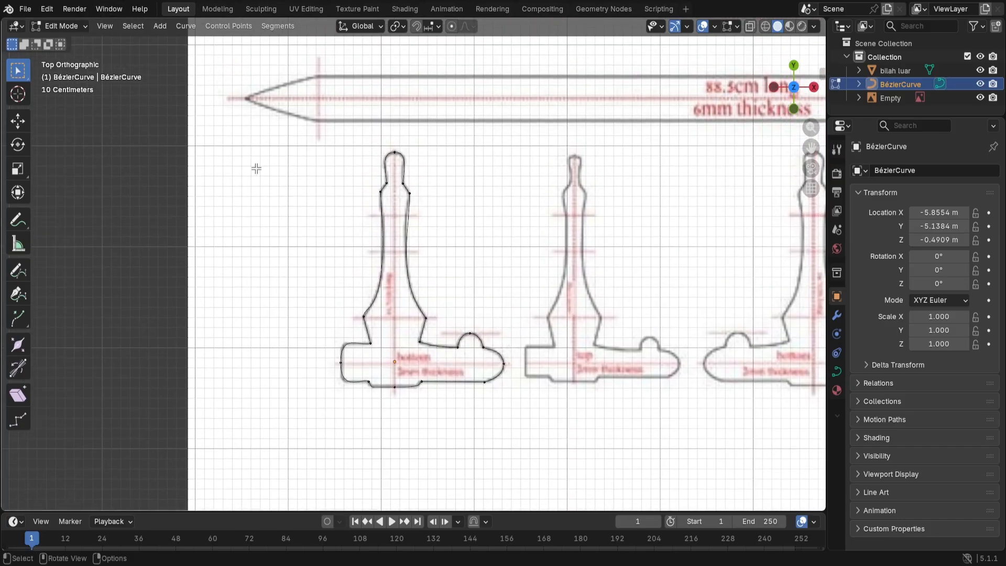
{"action": "key", "text": "Tab"}
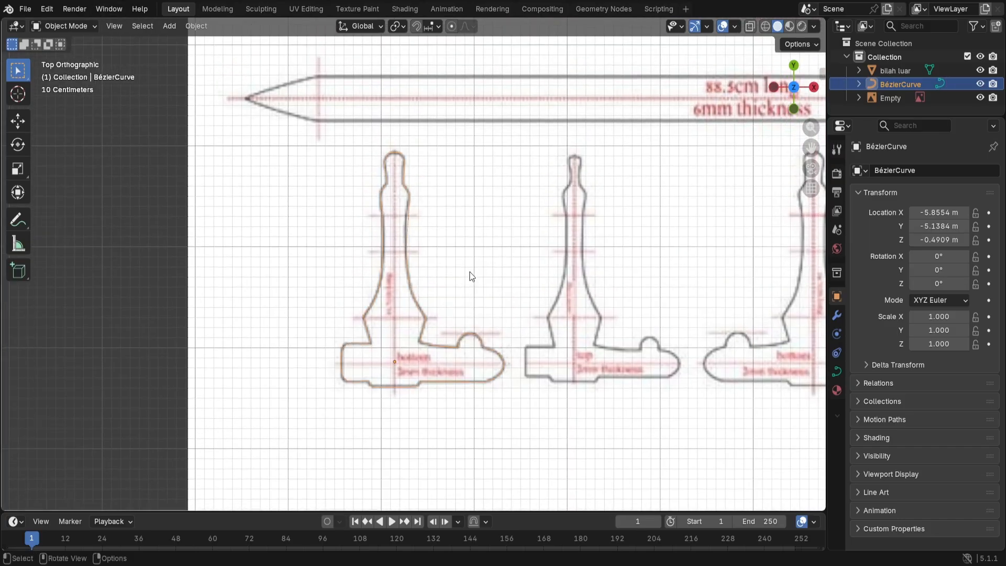
{"action": "key", "text": "shift+d"}
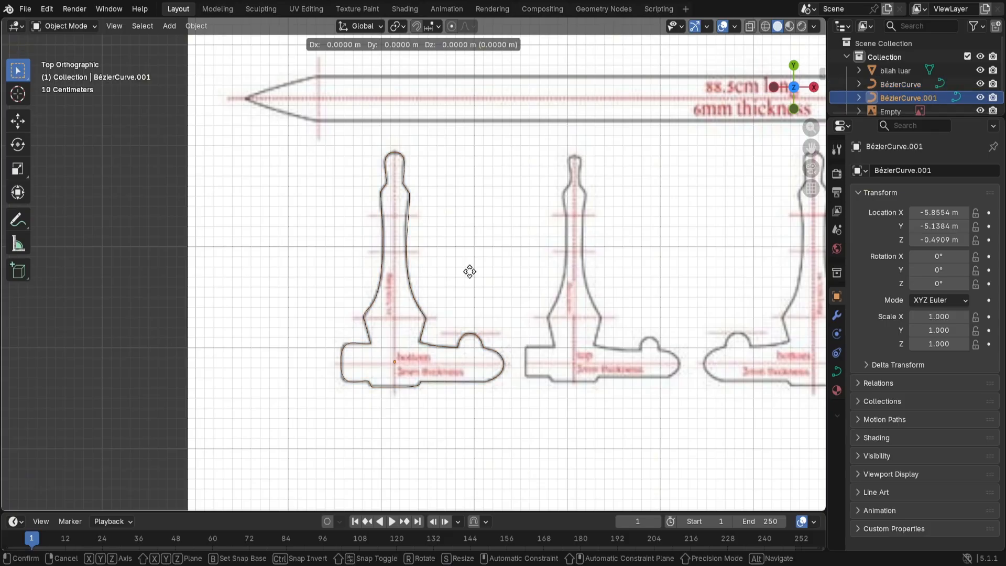
{"action": "key", "text": "x"}
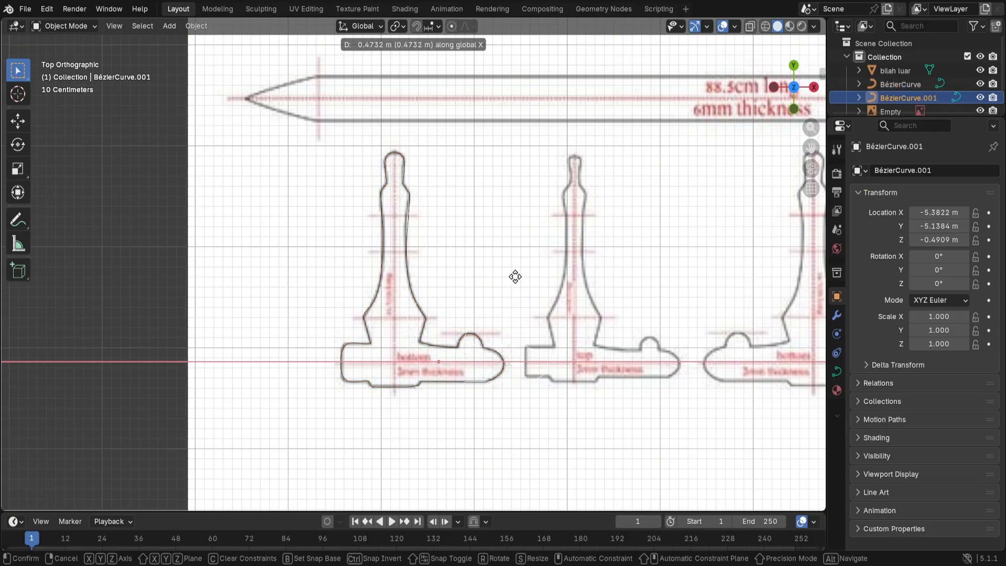
{"action": "left_click", "coordinate": [650, 291]}
Step: Enter Edit Mode on the duplicated curve and lower its tip point about 0.046 m onto the reference edge
{"action": "scroll", "coordinate": [702, 328], "scroll_direction": "up", "scroll_amount": 3}
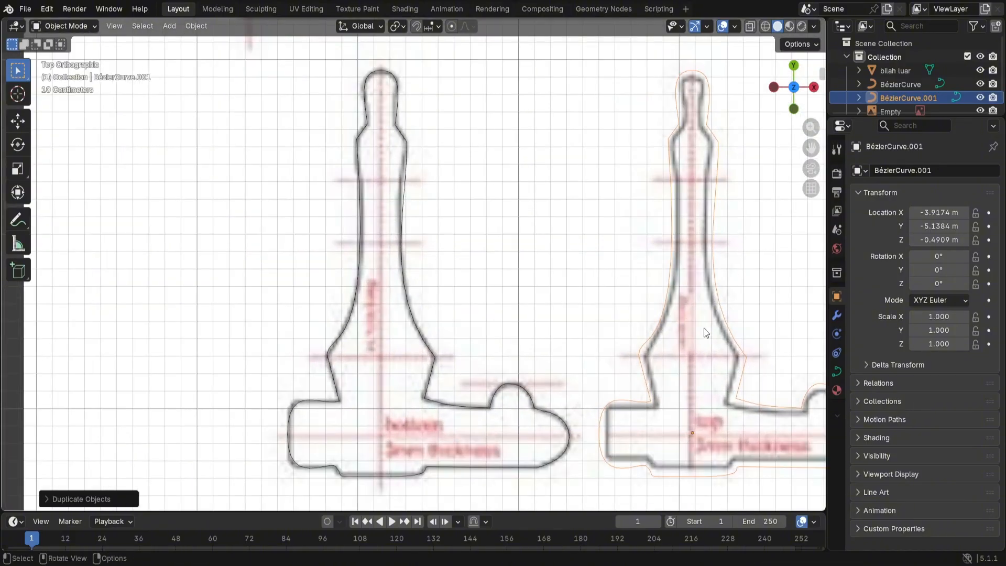
{"action": "middle_click_drag", "start_coordinate": [676, 328], "coordinate": [413, 307], "text": "shift"}
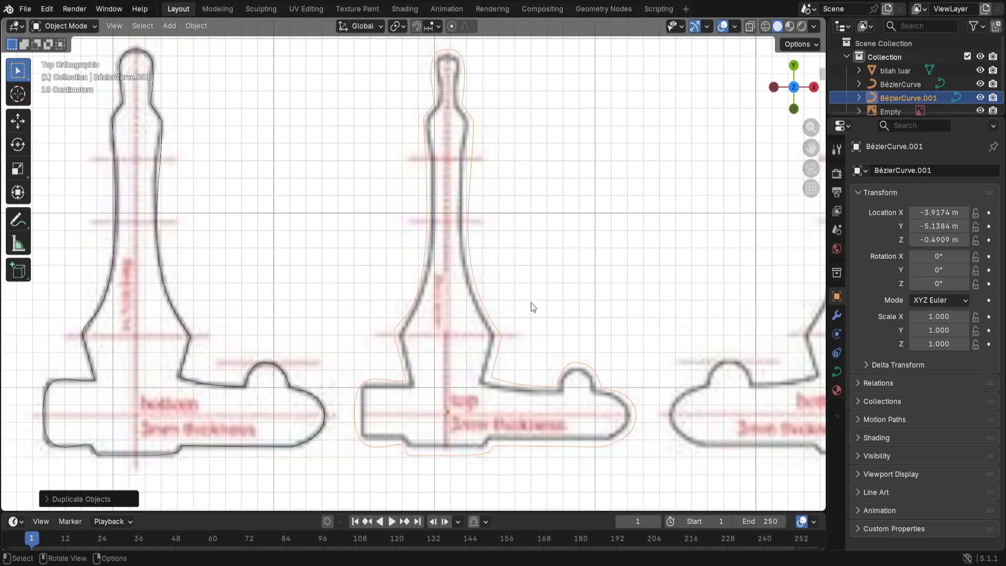
{"action": "left_click", "coordinate": [74, 26]}
{"action": "left_click", "coordinate": [74, 56]}
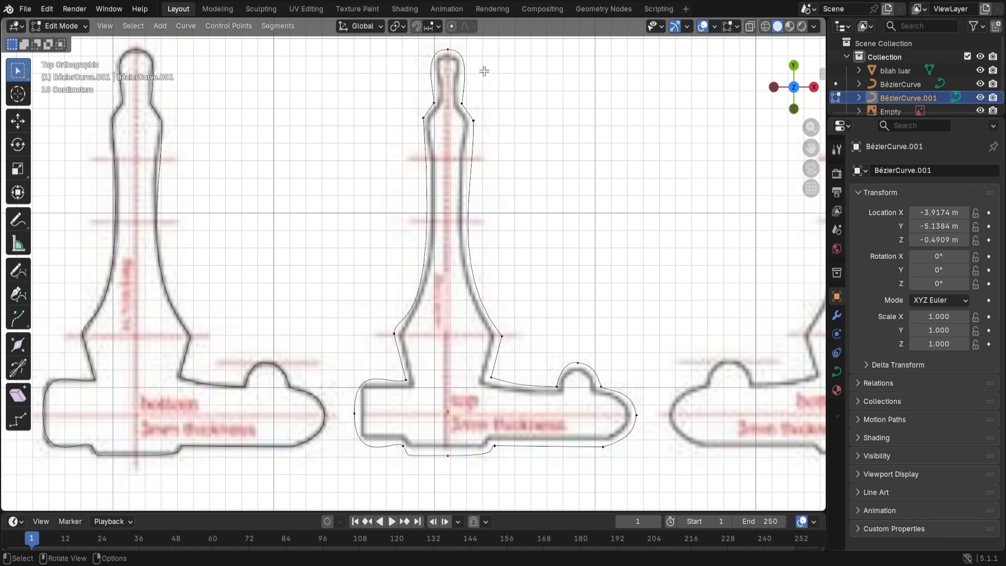
{"action": "left_click", "coordinate": [450, 52]}
{"action": "key", "text": "g"}
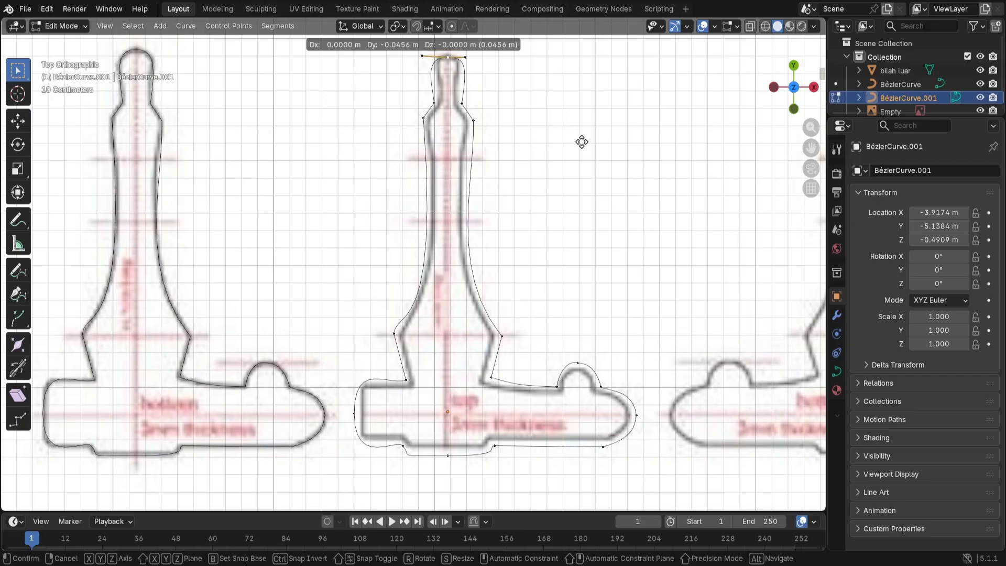
{"action": "left_click", "coordinate": [582, 142]}
Step: Scale the two neck points below the tip closer together so they sit on the reference neck corners
{"action": "scroll", "coordinate": [522, 97], "scroll_direction": "up", "scroll_amount": 1}
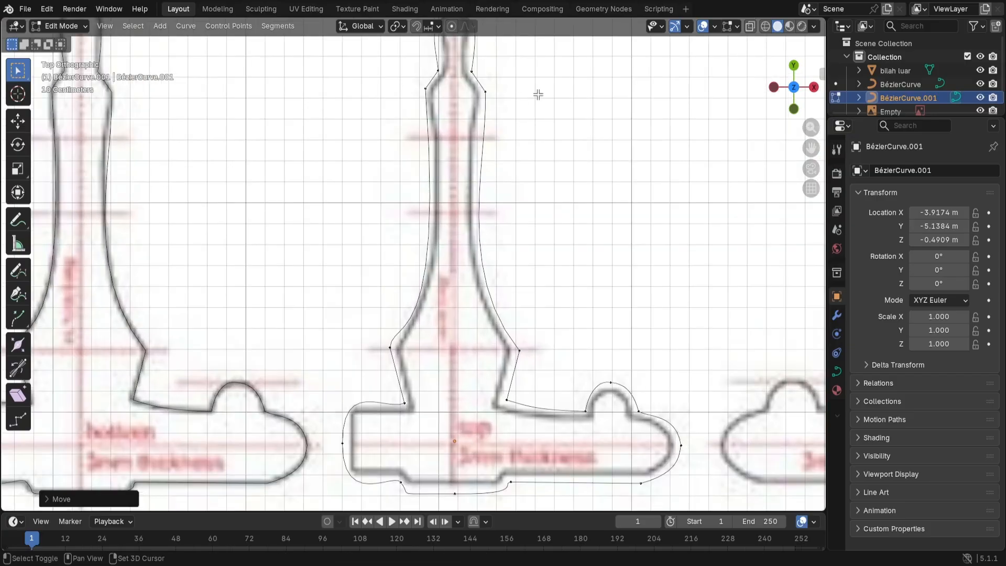
{"action": "middle_click_drag", "start_coordinate": [535, 93], "coordinate": [521, 176], "text": "shift"}
{"action": "left_click", "coordinate": [425, 141]}
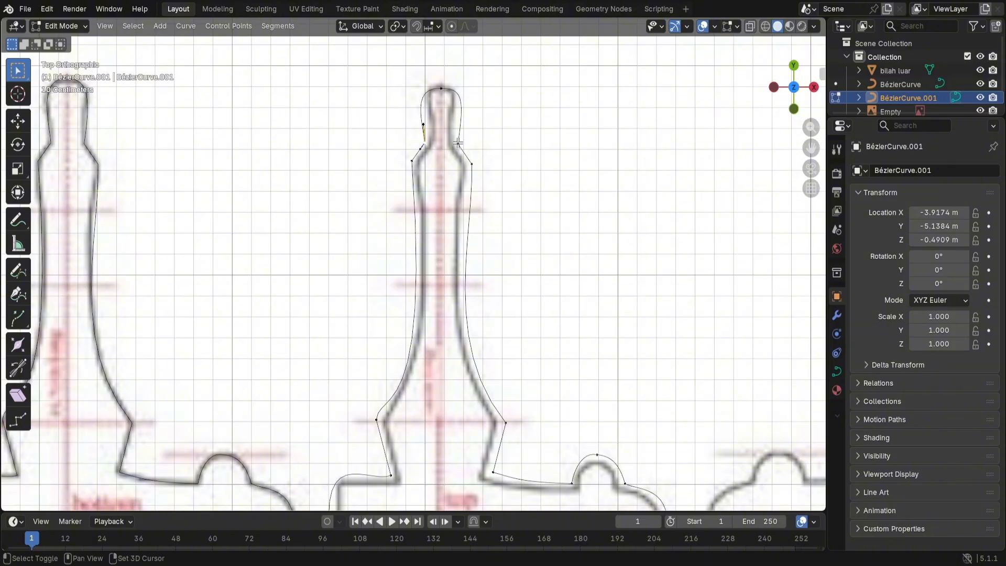
{"action": "left_click", "coordinate": [459, 143], "text": "shift"}
{"action": "key", "text": "s"}
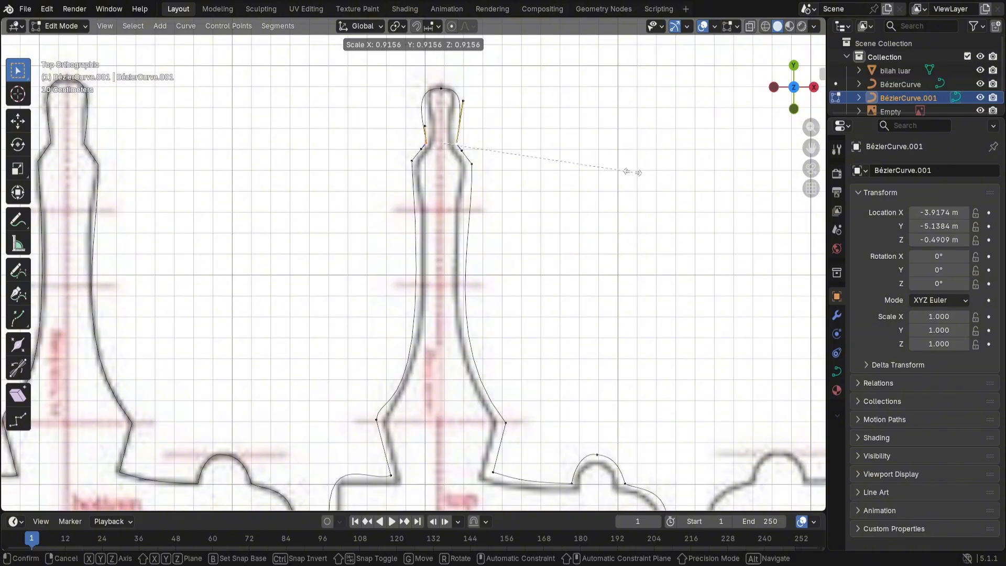
{"action": "left_click", "coordinate": [589, 168]}
Step: Adjust the tip point's left handle and the left neck point's upper handle to fit the tip's left rounding
{"action": "left_click", "coordinate": [428, 91]}
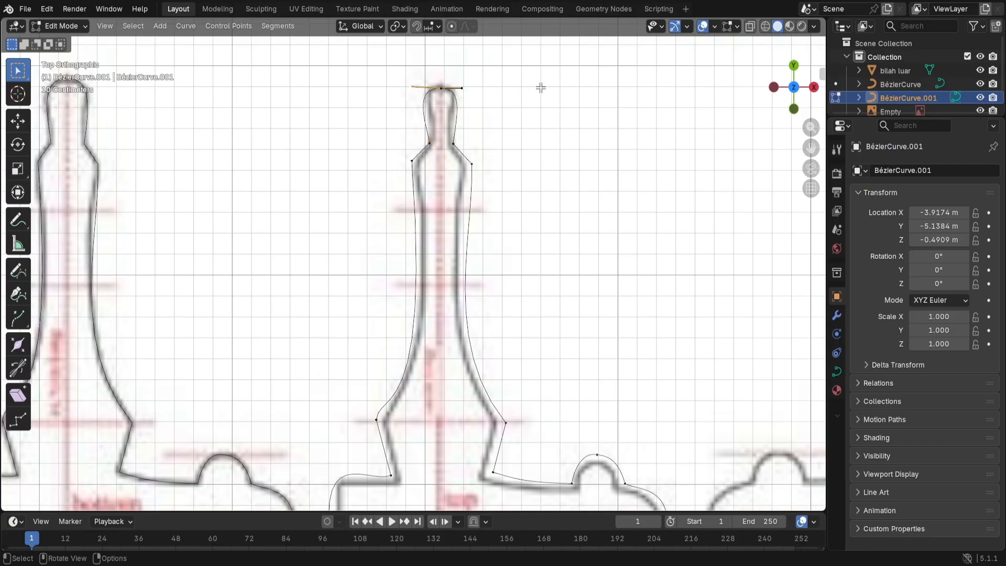
{"action": "key", "text": "g"}
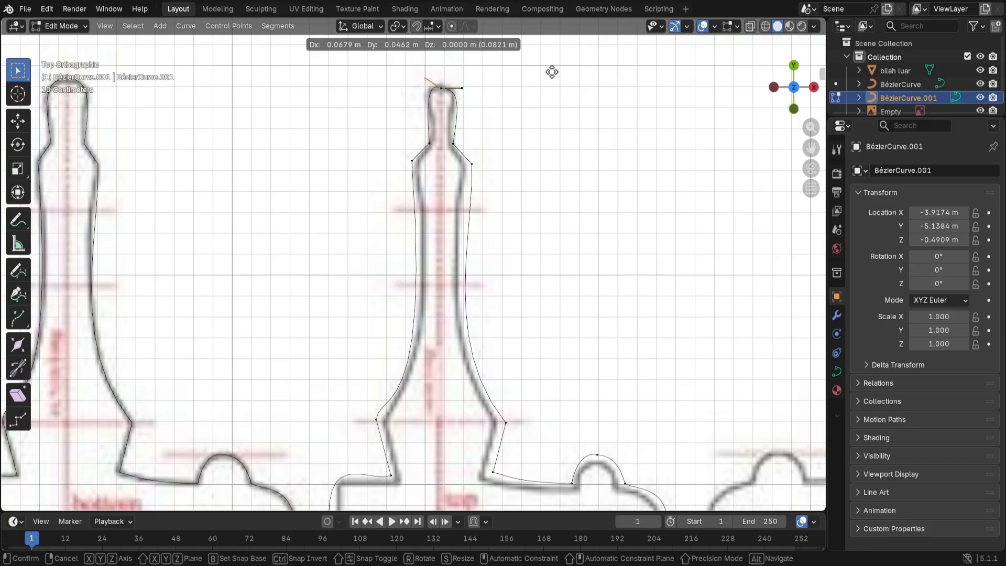
{"action": "left_click", "coordinate": [548, 71]}
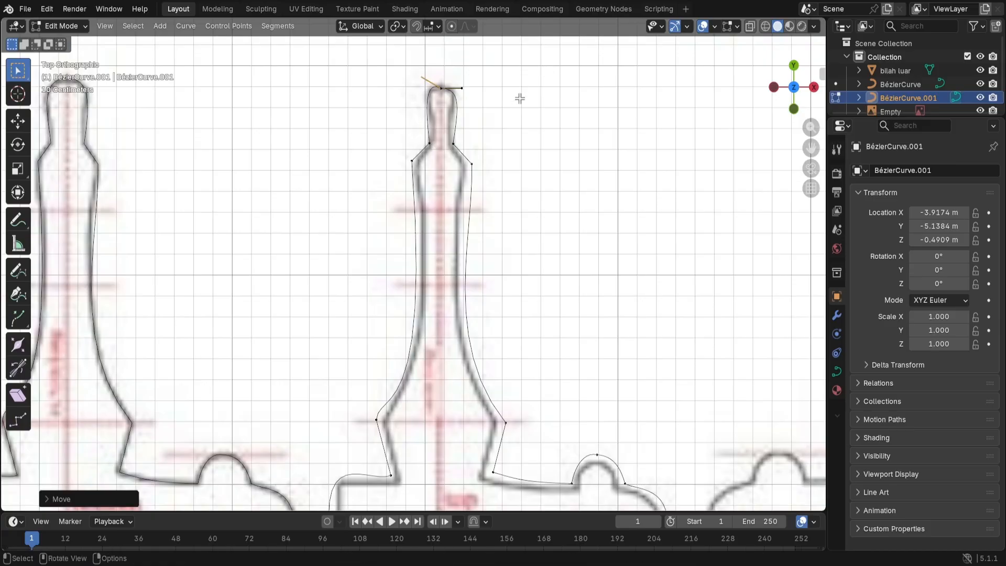
{"action": "left_click", "coordinate": [425, 143]}
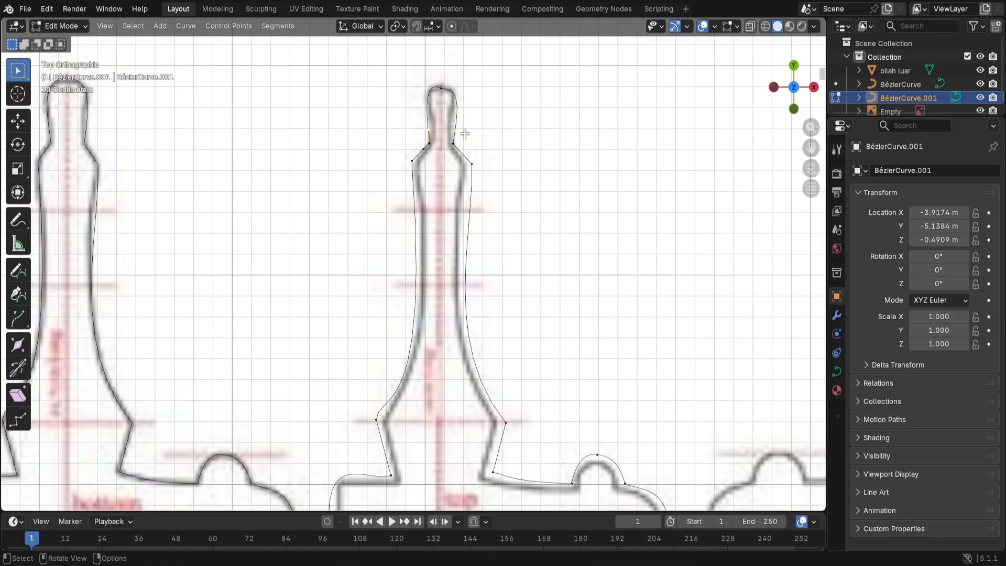
{"action": "key", "text": "g"}
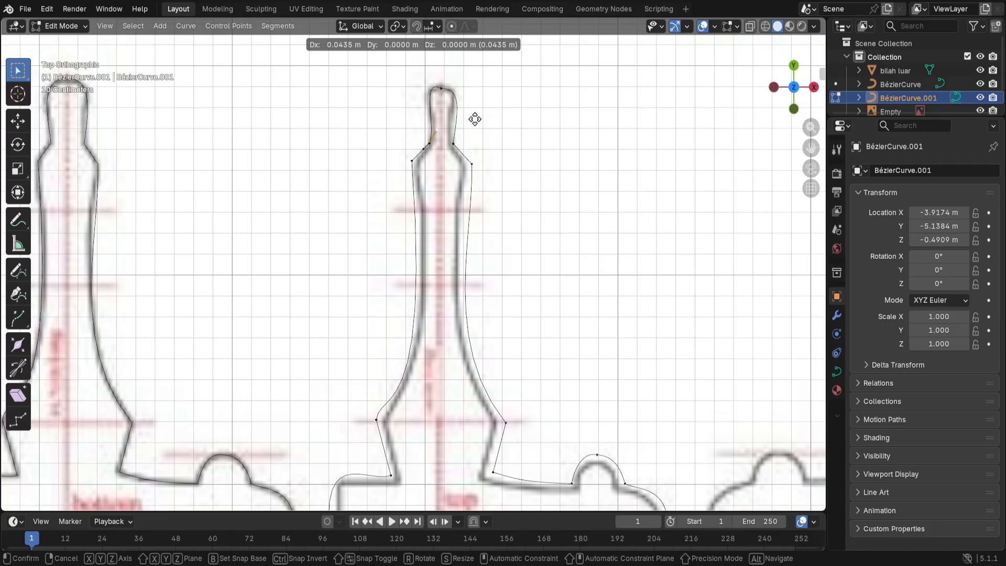
{"action": "left_click", "coordinate": [477, 114]}
{"action": "left_click", "coordinate": [438, 85]}
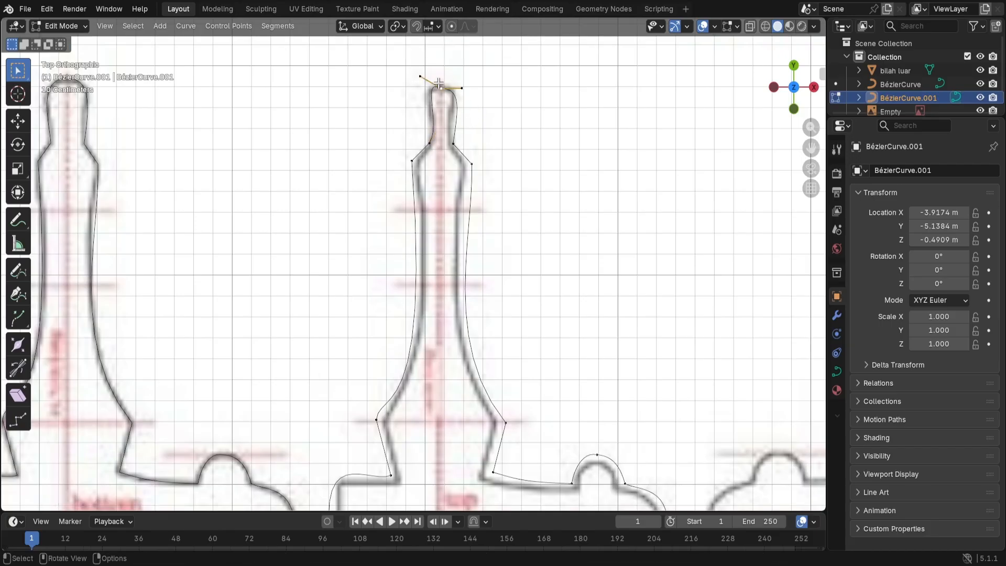
{"action": "key", "text": "g"}
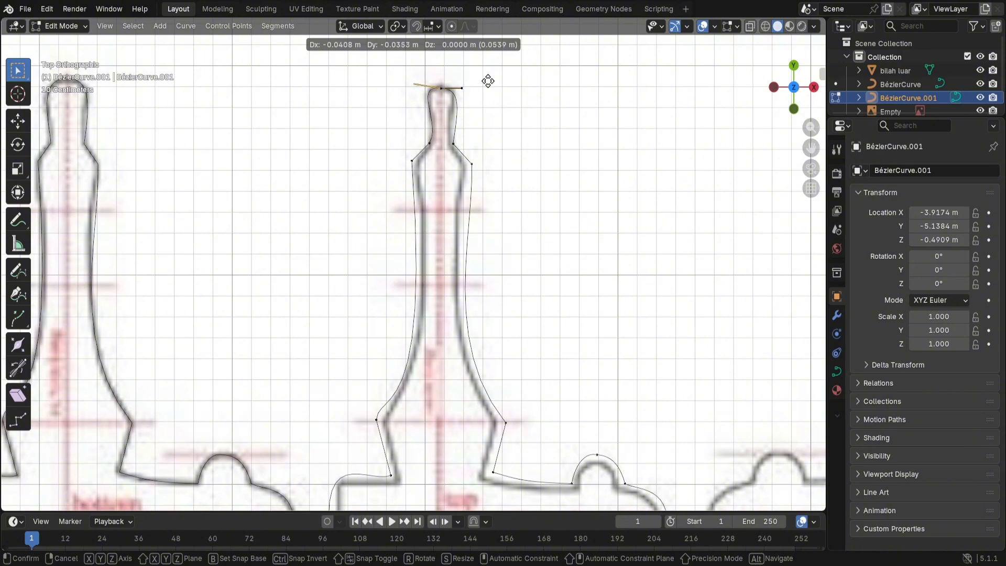
{"action": "left_click", "coordinate": [489, 84]}
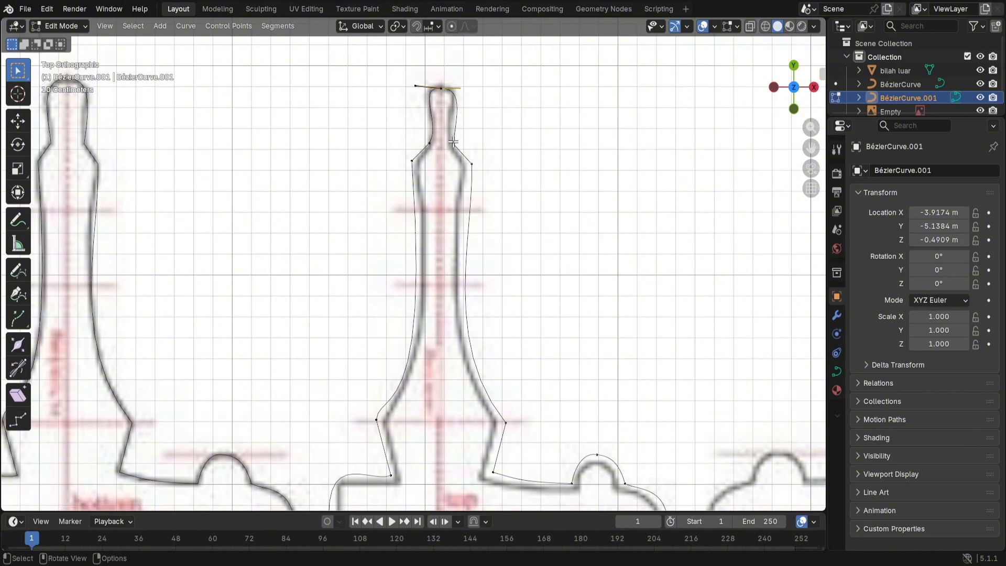
Step: Adjust the right neck point's upper handle and the tip point's right handle to fit the tip's right rounding
{"action": "left_click", "coordinate": [453, 142]}
{"action": "key", "text": "g"}
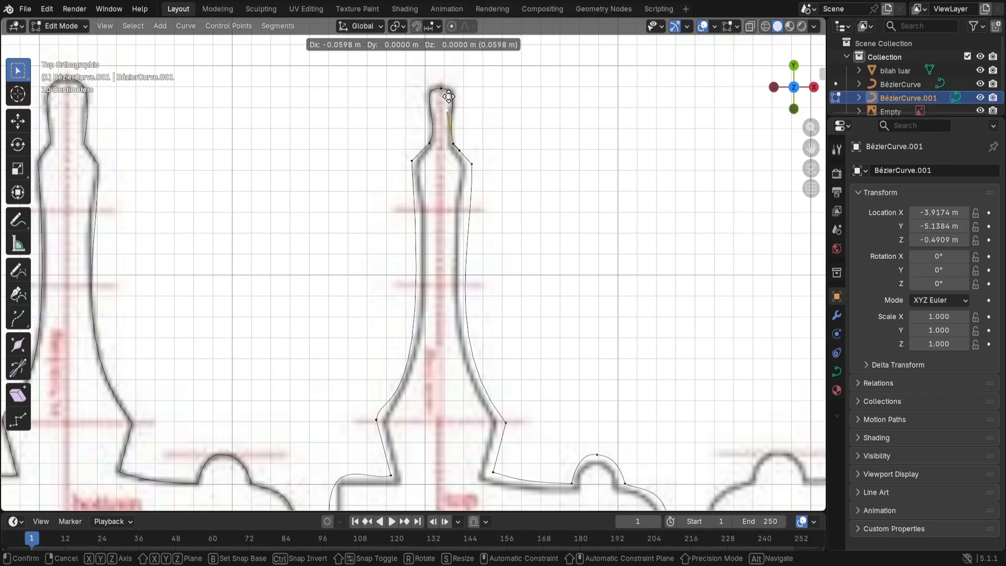
{"action": "left_click", "coordinate": [445, 97]}
{"action": "left_click", "coordinate": [440, 88]}
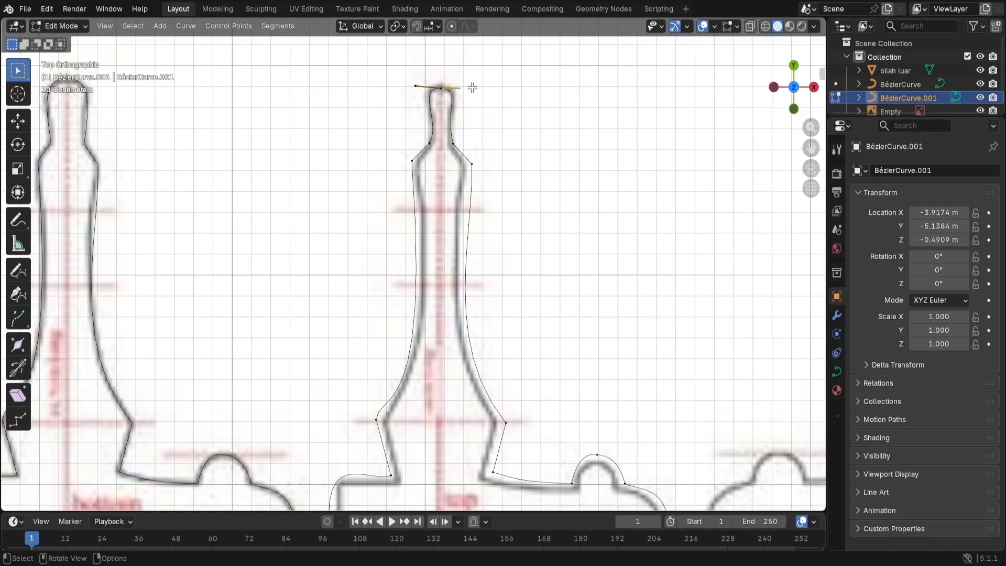
{"action": "key", "text": "g"}
{"action": "left_click", "coordinate": [476, 85]}
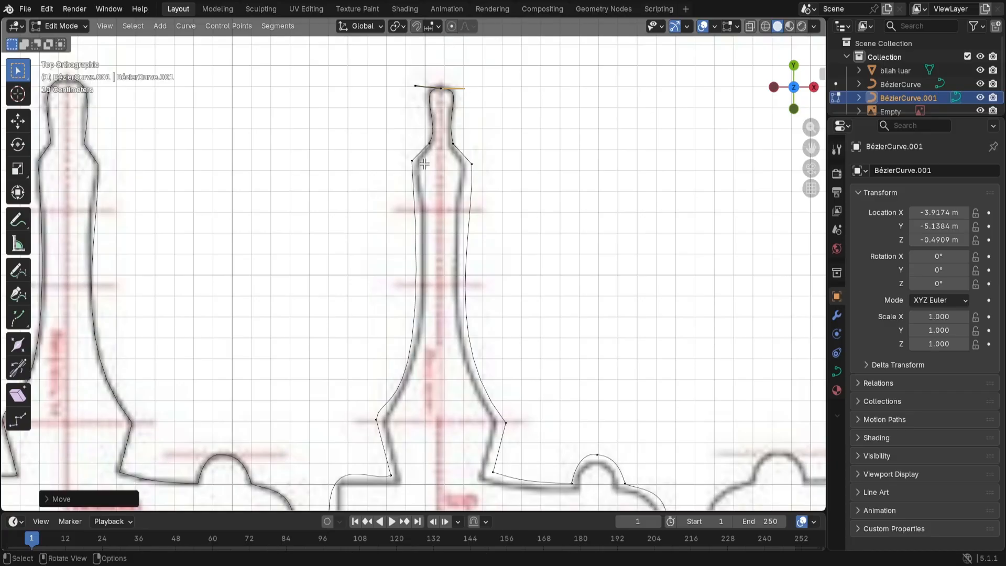
Step: Move the left and right shoulder points below the neck inward onto the reference edges, the right one about 0.041 m
{"action": "left_click", "coordinate": [412, 160]}
{"action": "key", "text": "g"}
{"action": "left_click", "coordinate": [459, 163]}
{"action": "left_click", "coordinate": [471, 164]}
{"action": "key", "text": "g"}
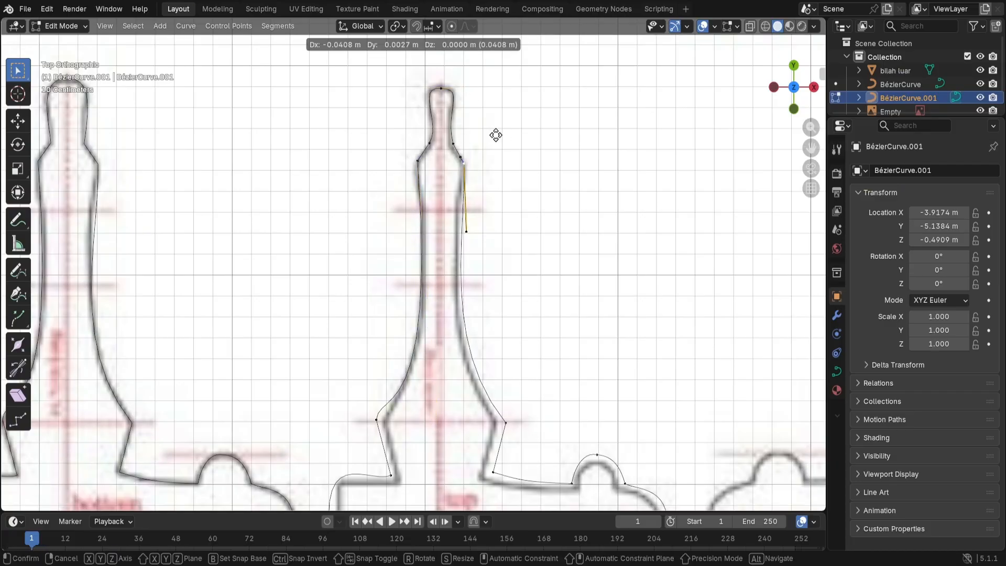
{"action": "left_click", "coordinate": [496, 135]}
{"action": "key", "text": "g"}
{"action": "left_click", "coordinate": [466, 128]}
Step: Move the two widest points at the handle's flared base inward onto the reference corners
{"action": "scroll", "coordinate": [483, 314], "scroll_direction": "down", "scroll_amount": 2}
{"action": "scroll", "coordinate": [482, 314], "scroll_direction": "up", "scroll_amount": 2}
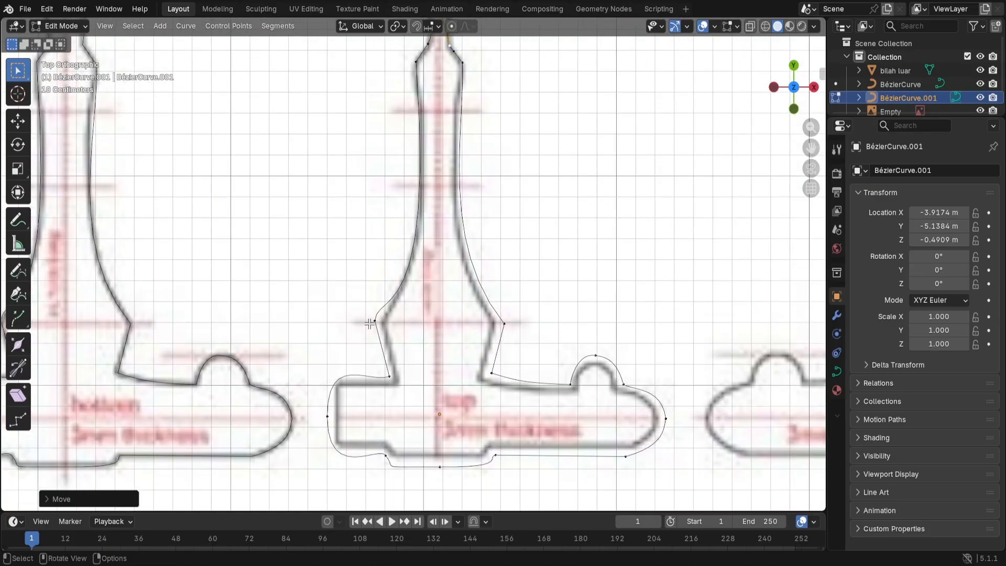
{"action": "left_click", "coordinate": [377, 320]}
{"action": "key", "text": "g"}
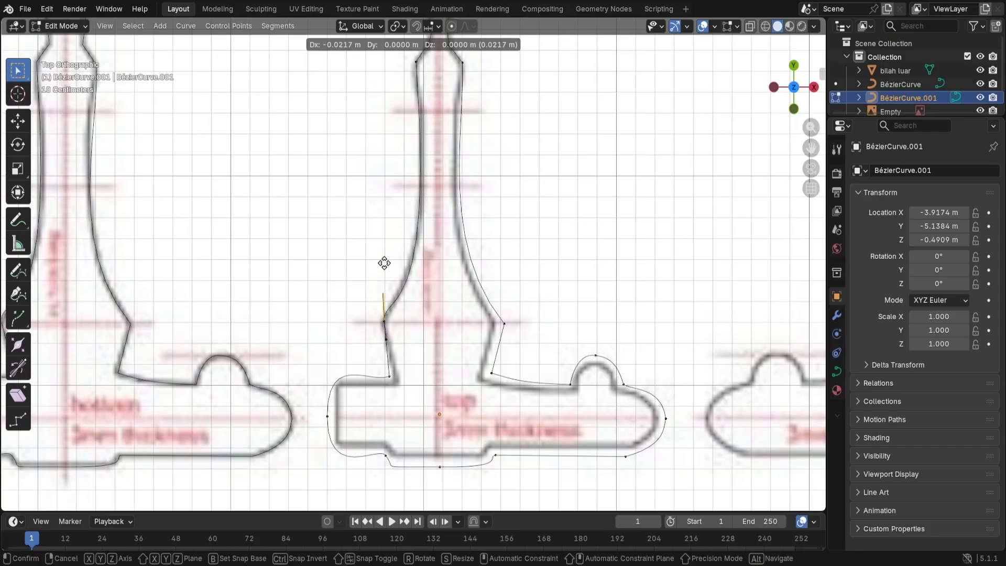
{"action": "left_click", "coordinate": [386, 254]}
{"action": "left_click", "coordinate": [507, 320]}
{"action": "key", "text": "g"}
{"action": "left_click", "coordinate": [526, 279]}
Step: Adjust the right shoulder point's lower handle so the grip's right edge follows the reference
{"action": "left_click", "coordinate": [464, 60]}
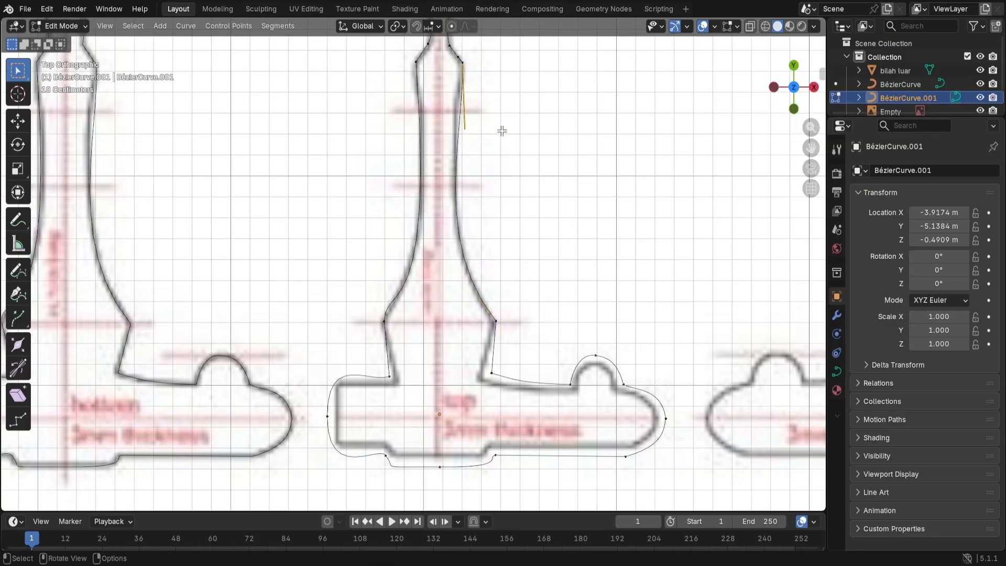
{"action": "left_click", "coordinate": [478, 134]}
{"action": "key", "text": "g"}
{"action": "left_click", "coordinate": [473, 114]}
Step: Move the two corner points where the handle meets the guard onto the reference corners
{"action": "left_click", "coordinate": [386, 384]}
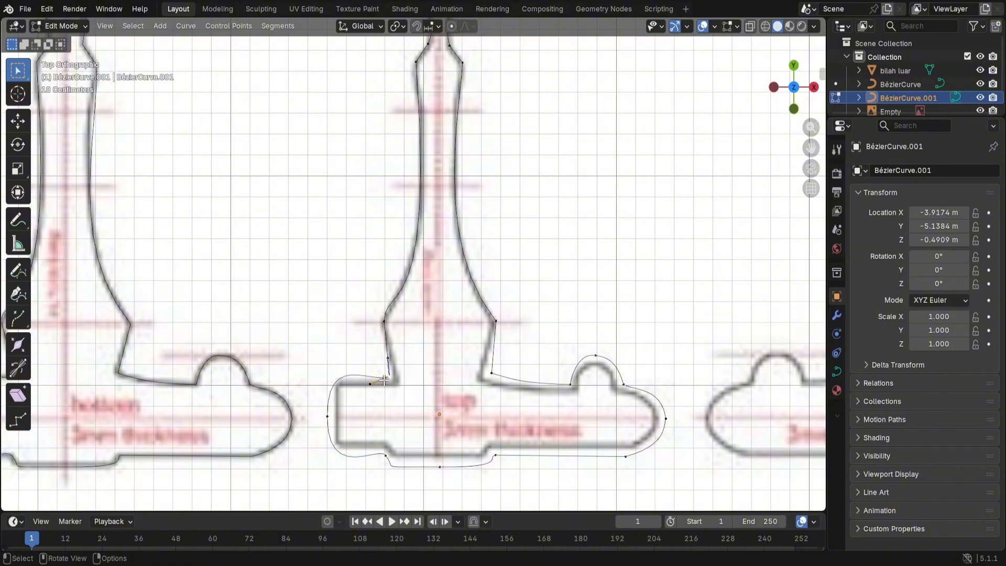
{"action": "key", "text": "g"}
{"action": "left_click", "coordinate": [449, 385]}
{"action": "left_click", "coordinate": [491, 373]}
{"action": "key", "text": "g"}
{"action": "left_click", "coordinate": [480, 379]}
Step: Move the left base, peak and right base points of the guard's round bump onto the reference bump
{"action": "left_click", "coordinate": [570, 384]}
{"action": "key", "text": "g"}
{"action": "left_click", "coordinate": [575, 390]}
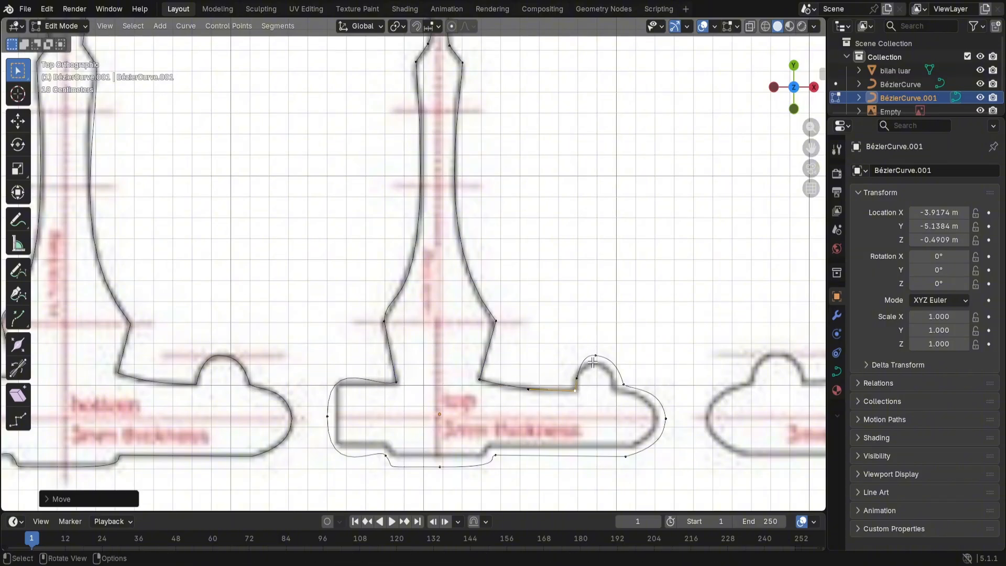
{"action": "left_click", "coordinate": [594, 357]}
{"action": "key", "text": "g"}
{"action": "left_click", "coordinate": [593, 364]}
{"action": "left_click", "coordinate": [621, 389]}
{"action": "key", "text": "g"}
{"action": "left_click", "coordinate": [608, 415]}
Step: Move the guard's right end and lower-right points inward onto the reference, and raise the lower-right point's left handle
{"action": "left_click", "coordinate": [661, 425]}
{"action": "key", "text": "g"}
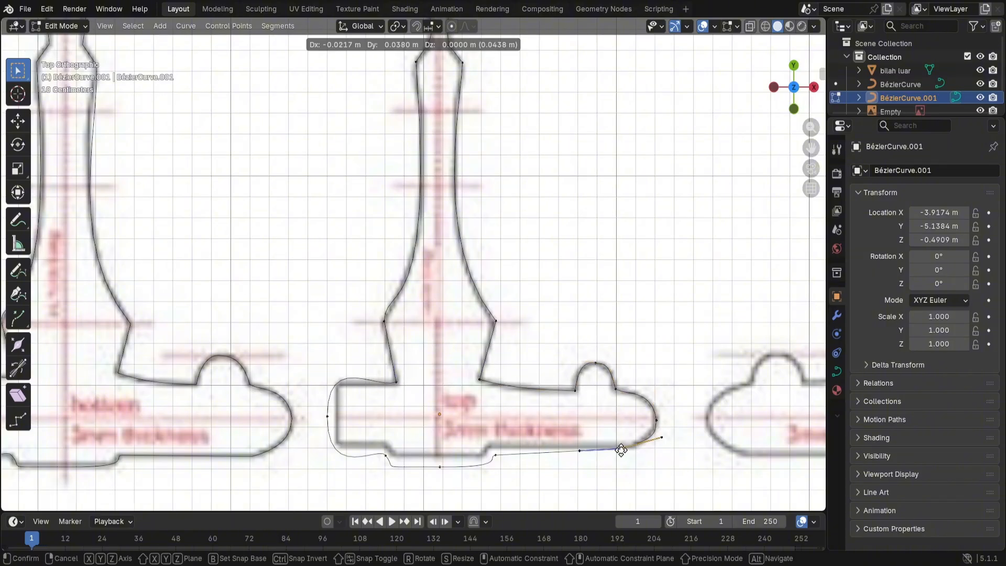
{"action": "left_click", "coordinate": [617, 450]}
{"action": "left_click", "coordinate": [576, 459]}
{"action": "key", "text": "g"}
{"action": "left_click", "coordinate": [576, 450]}
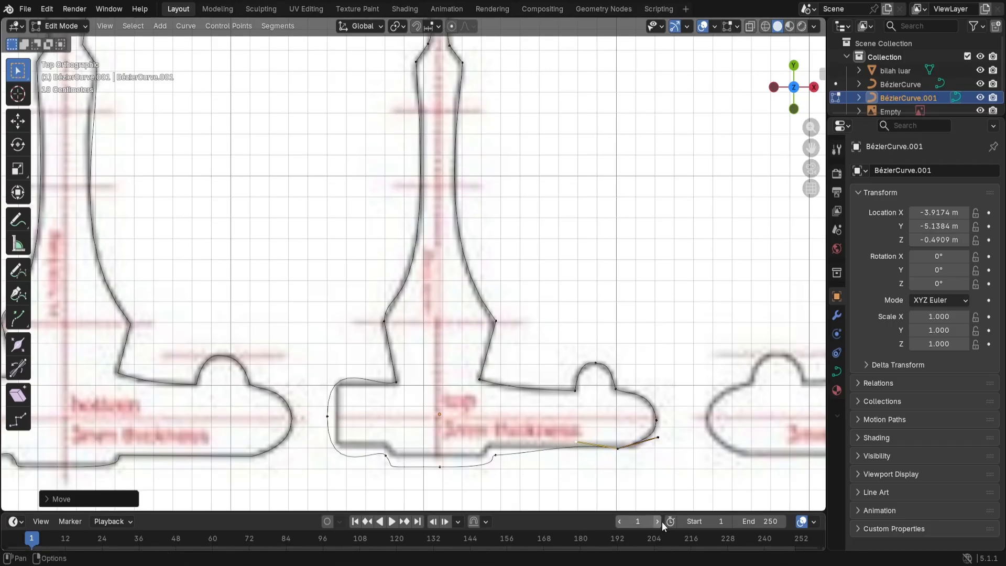
Step: Raise the bottom notch's right corner, middle and left corner points onto the reference edge
{"action": "left_click", "coordinate": [494, 456]}
{"action": "key", "text": "g"}
{"action": "left_click", "coordinate": [488, 448]}
{"action": "left_click", "coordinate": [385, 455]}
{"action": "key", "text": "g"}
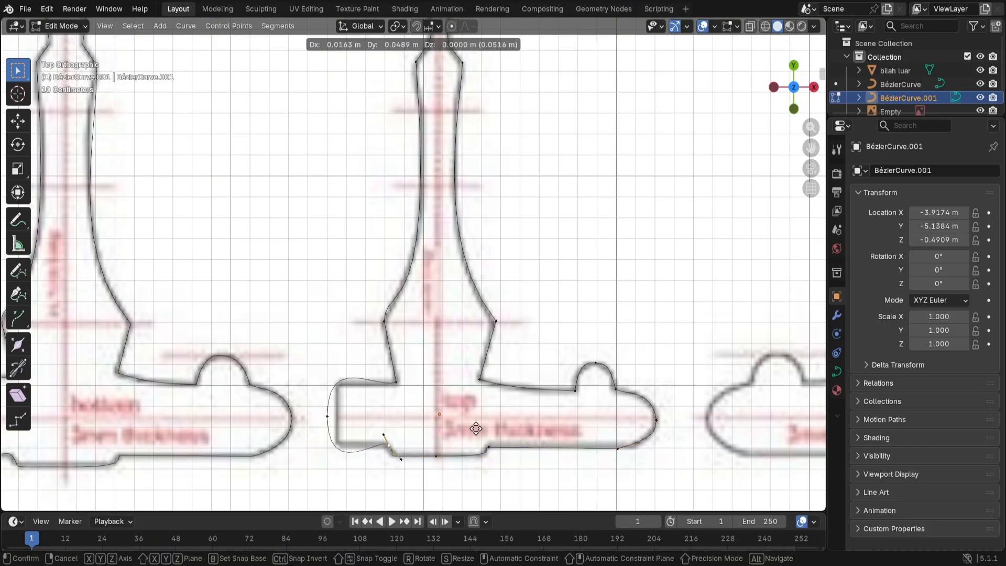
{"action": "left_click", "coordinate": [474, 429]}
Step: Adjust the left handle of the notch's bottom middle point to flatten the notch edge along the reference
{"action": "left_click", "coordinate": [435, 455]}
{"action": "key", "text": "g"}
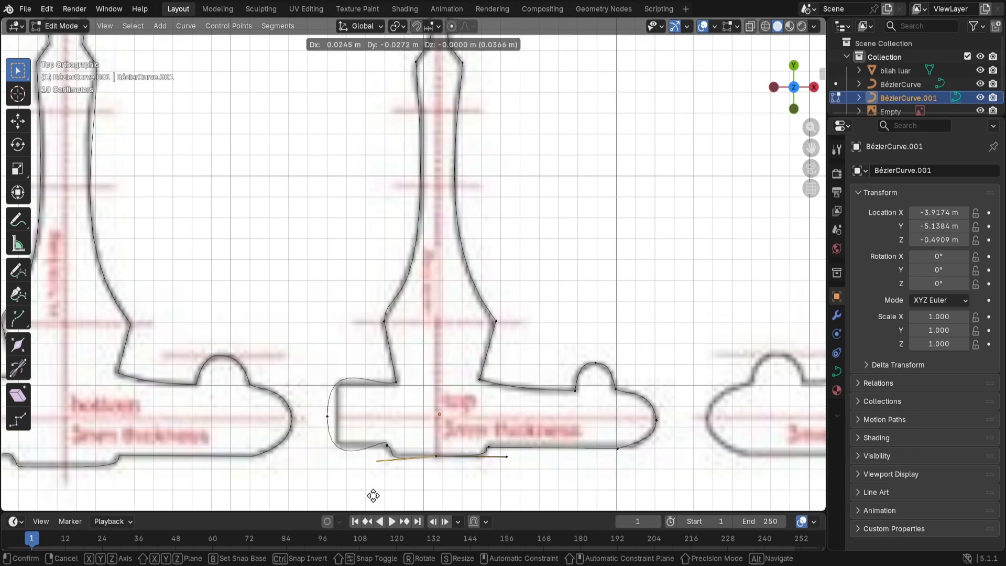
{"action": "left_click", "coordinate": [367, 489]}
Step: Adjust the lower handle of the guard's left end point to bring the lower-left curve closer to the reference
{"action": "left_click", "coordinate": [387, 444]}
{"action": "left_click", "coordinate": [327, 416]}
{"action": "left_click", "coordinate": [326, 480]}
{"action": "key", "text": "g"}
{"action": "left_click", "coordinate": [336, 423]}
{"action": "left_click", "coordinate": [387, 445]}
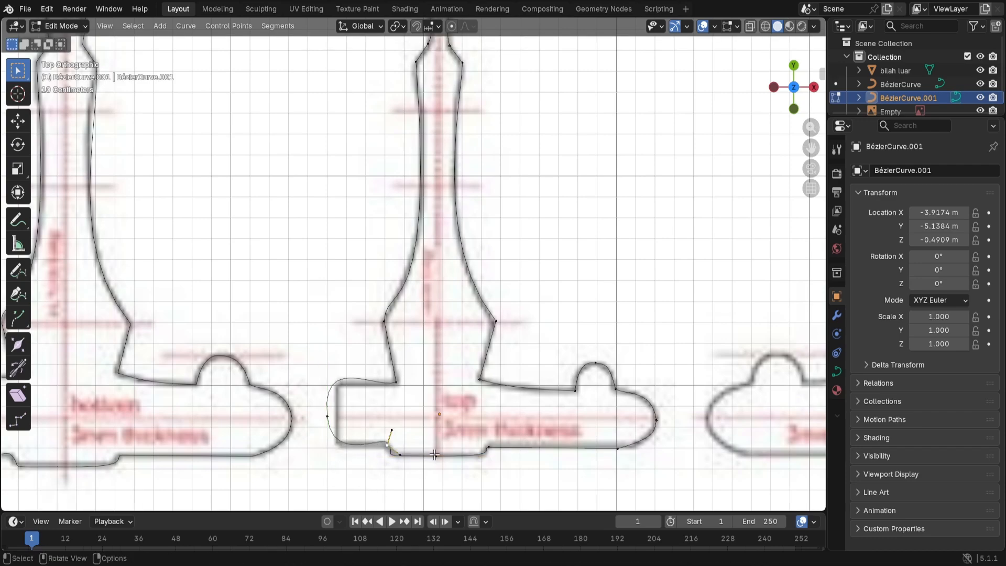
{"action": "left_click", "coordinate": [332, 438]}
{"action": "key", "text": "g"}
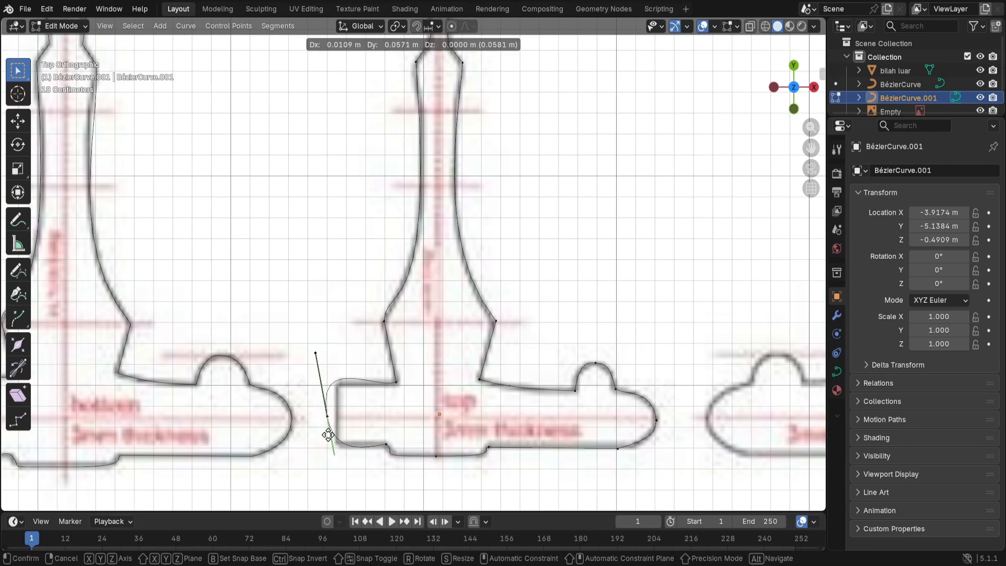
{"action": "left_click", "coordinate": [321, 431]}
Step: Move the guard's left end point inward onto the reference edge and bring its lower and upper handles close to vertical
{"action": "left_click", "coordinate": [328, 419]}
{"action": "key", "text": "g"}
{"action": "left_click", "coordinate": [346, 444]}
{"action": "left_click", "coordinate": [339, 446]}
{"action": "key", "text": "g"}
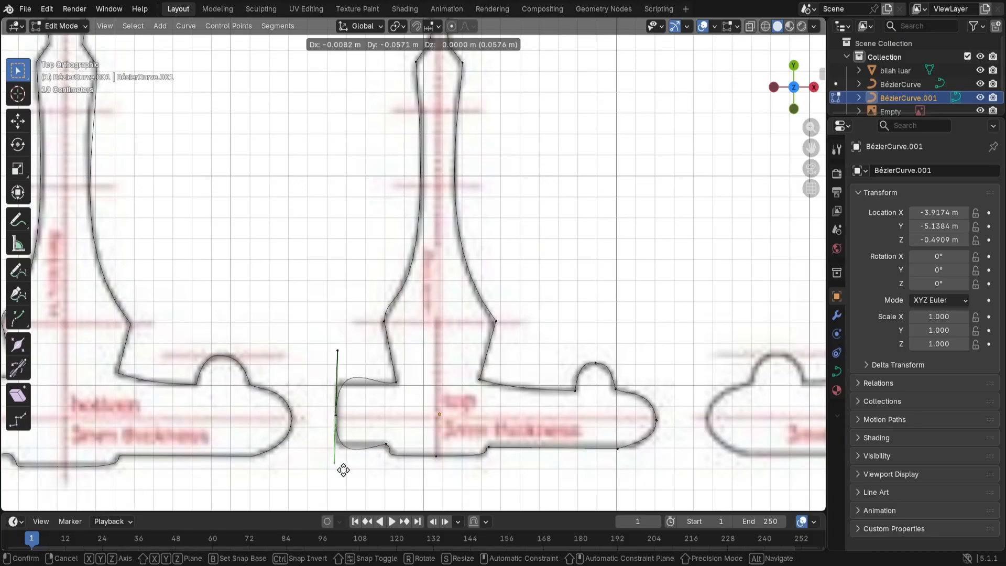
{"action": "left_click", "coordinate": [342, 461]}
{"action": "left_click", "coordinate": [339, 352]}
{"action": "key", "text": "g"}
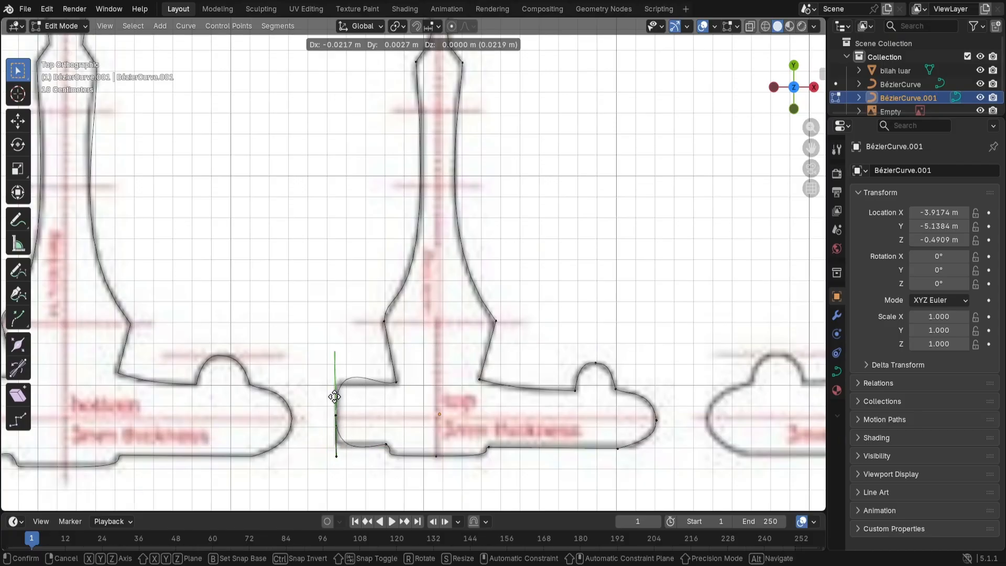
{"action": "left_click", "coordinate": [334, 396]}
Step: Refine the upper handle of the guard's left end point to pull the upper-left curve toward the reference corner
{"action": "left_click", "coordinate": [383, 392]}
{"action": "left_click", "coordinate": [379, 398]}
{"action": "key", "text": "g"}
{"action": "left_click", "coordinate": [371, 407]}
{"action": "left_click", "coordinate": [348, 400]}
{"action": "left_click", "coordinate": [336, 352]}
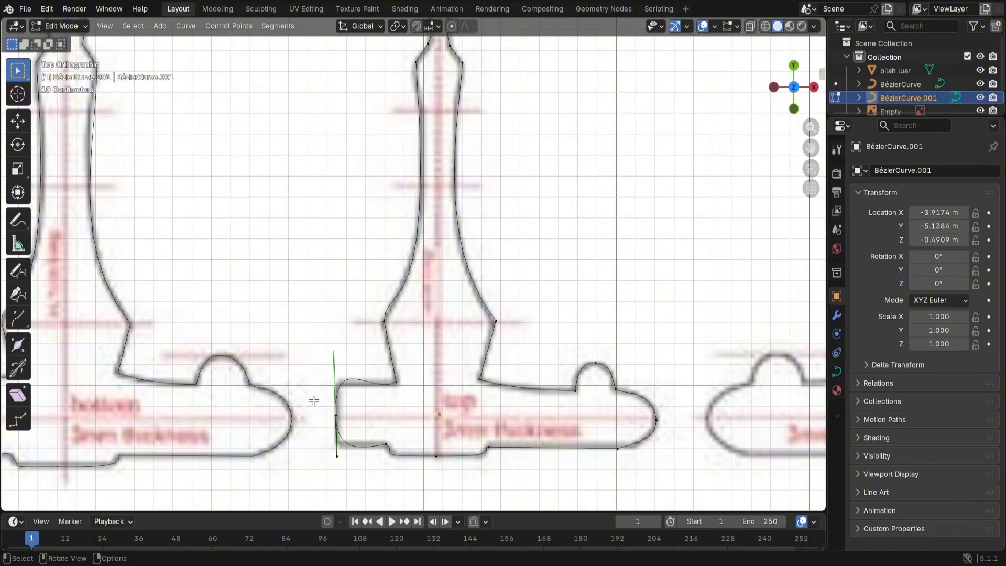
{"action": "key", "text": "g"}
{"action": "left_click", "coordinate": [335, 386]}
Step: Scale the handles of the bottom notch's left corner point and reposition them to straighten the guard's lower-left edge
{"action": "left_click", "coordinate": [368, 447]}
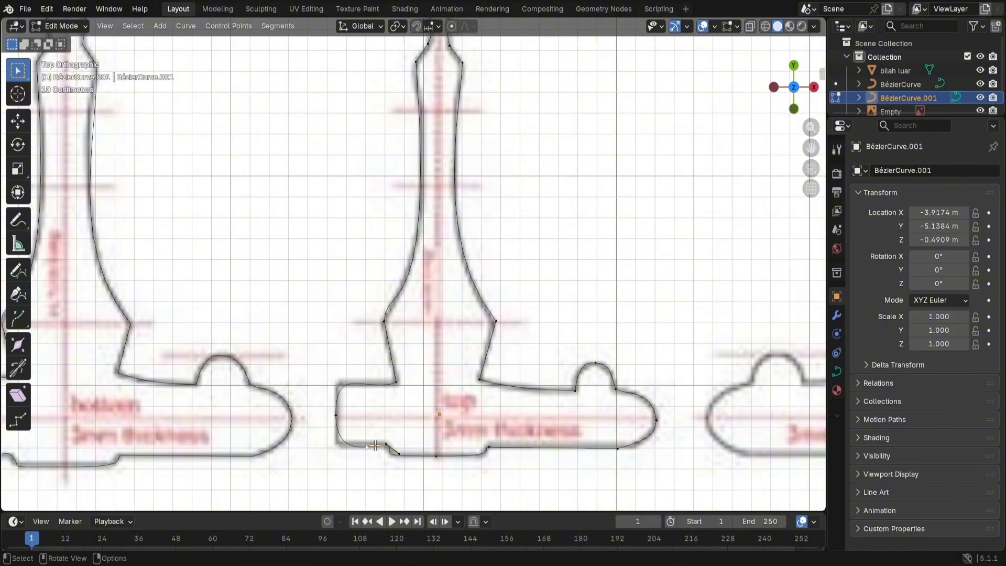
{"action": "key", "text": "s"}
{"action": "left_click", "coordinate": [382, 447]}
{"action": "key", "text": "g"}
{"action": "left_click", "coordinate": [326, 446]}
Step: Scale down the handles at the guard's upper-left junction with the grip and refit the upper-left edge to the reference
{"action": "left_click", "coordinate": [396, 384]}
{"action": "key", "text": "s"}
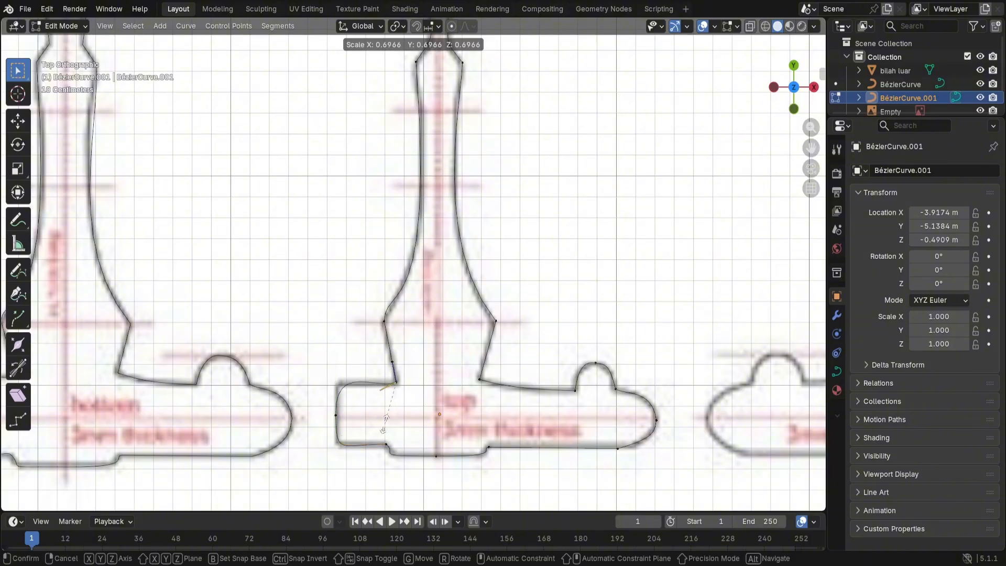
{"action": "left_click", "coordinate": [384, 423]}
{"action": "left_click", "coordinate": [335, 379]}
{"action": "key", "text": "s"}
{"action": "left_click", "coordinate": [323, 380]}
{"action": "left_click", "coordinate": [350, 390]}
{"action": "left_click", "coordinate": [398, 385]}
{"action": "key", "text": "s"}
{"action": "left_click", "coordinate": [315, 436]}
{"action": "key", "text": "g"}
{"action": "left_click", "coordinate": [343, 391]}
{"action": "left_click", "coordinate": [367, 362]}
Step: Return to Object Mode and hide the Empty reference image in the viewport
{"action": "scroll", "coordinate": [543, 300], "scroll_direction": "down", "scroll_amount": 4}
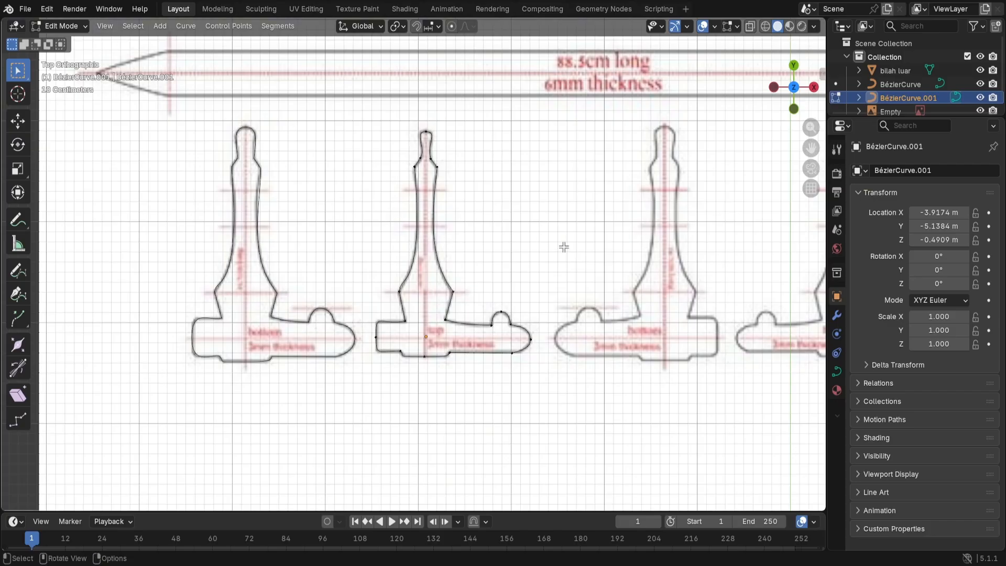
{"action": "key", "text": "Tab"}
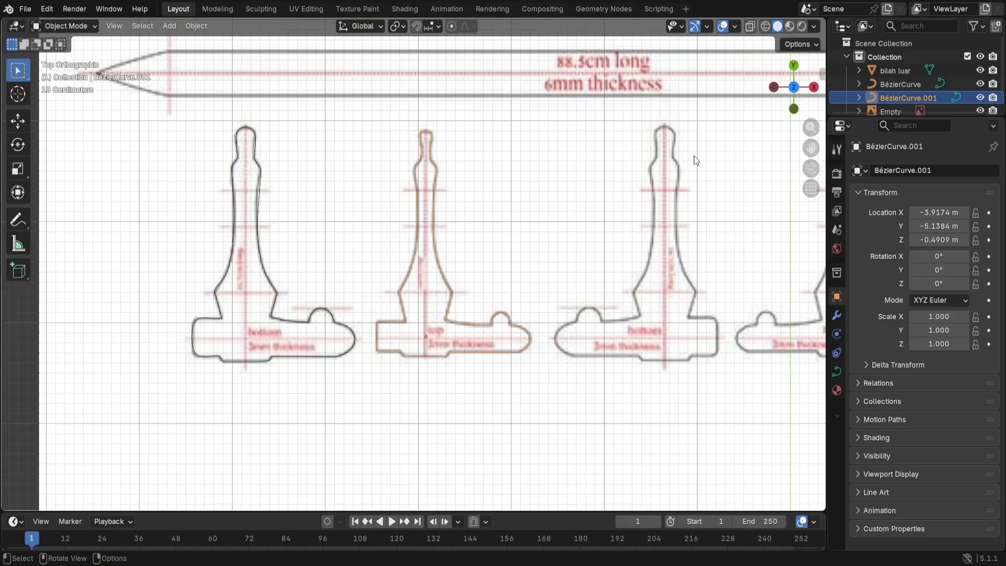
{"action": "scroll", "coordinate": [943, 93], "scroll_direction": "down", "scroll_amount": 1}
{"action": "left_click", "coordinate": [911, 102]}
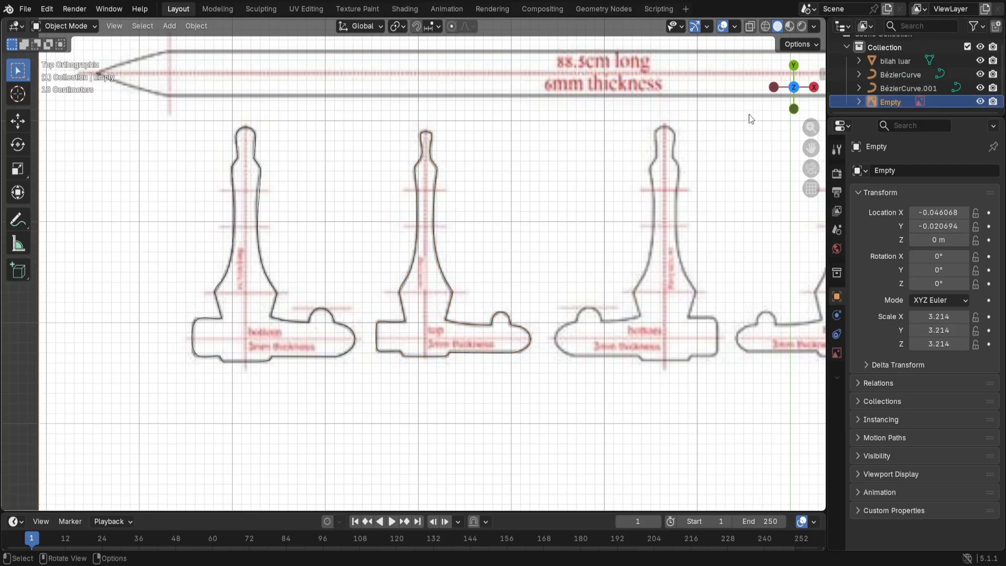
{"action": "left_click", "coordinate": [979, 101]}
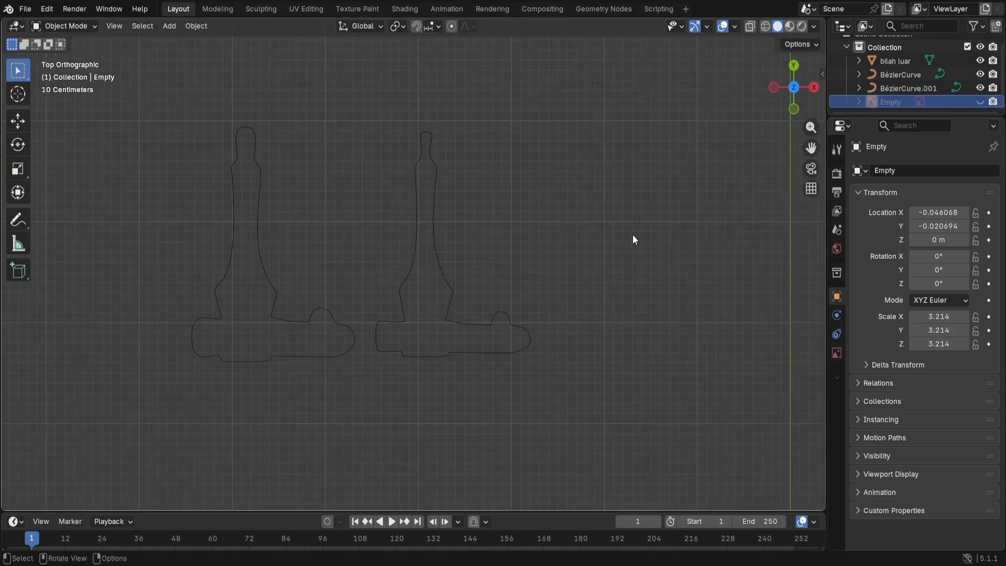
Step: Set the Z location of the "top" outline curve (BézierCurve.001) to 0 m
{"action": "middle_click_drag", "start_coordinate": [633, 239], "coordinate": [258, 274]}
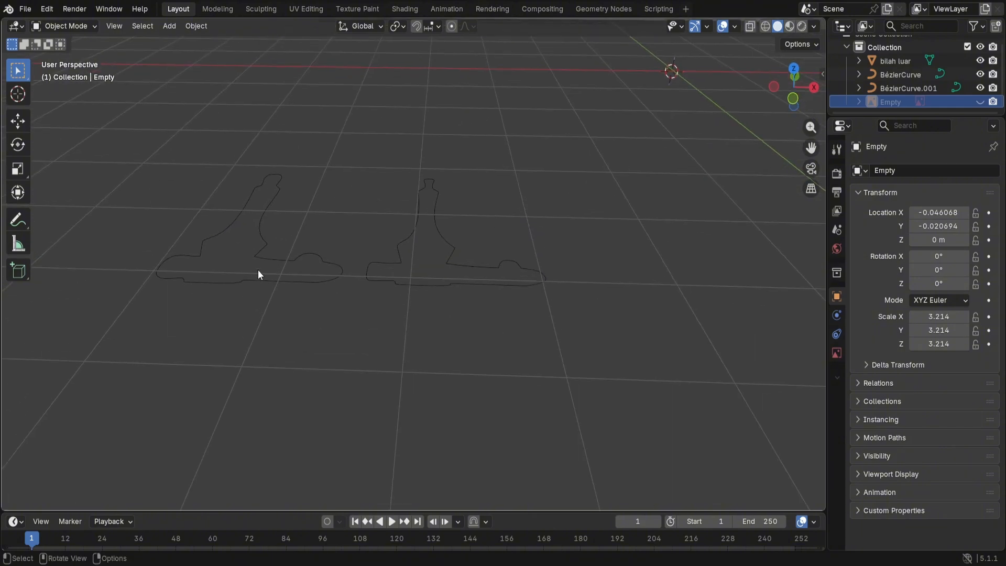
{"action": "left_click", "coordinate": [293, 281]}
{"action": "left_click", "coordinate": [355, 233]}
{"action": "left_click", "coordinate": [405, 282]}
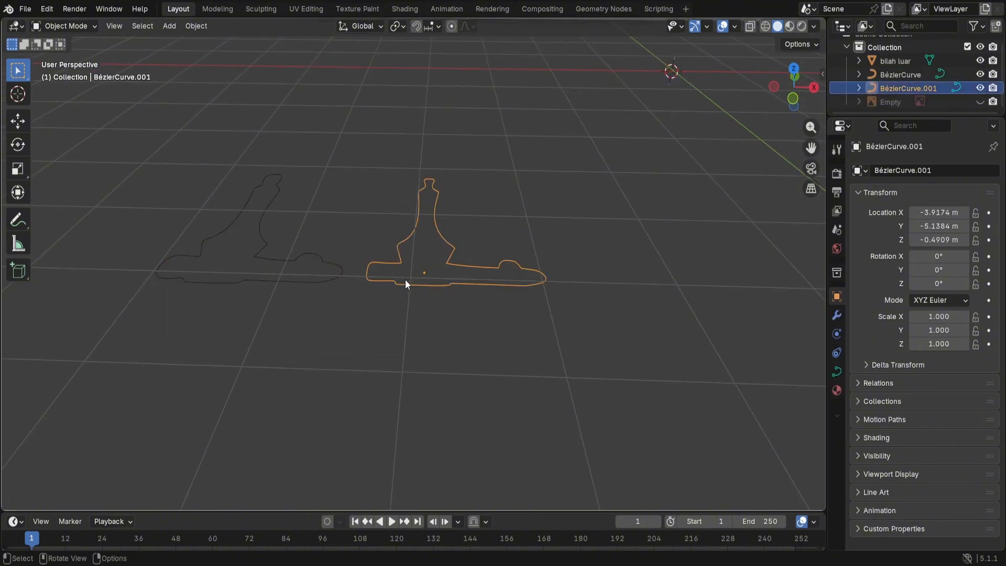
{"action": "left_click", "coordinate": [944, 241]}
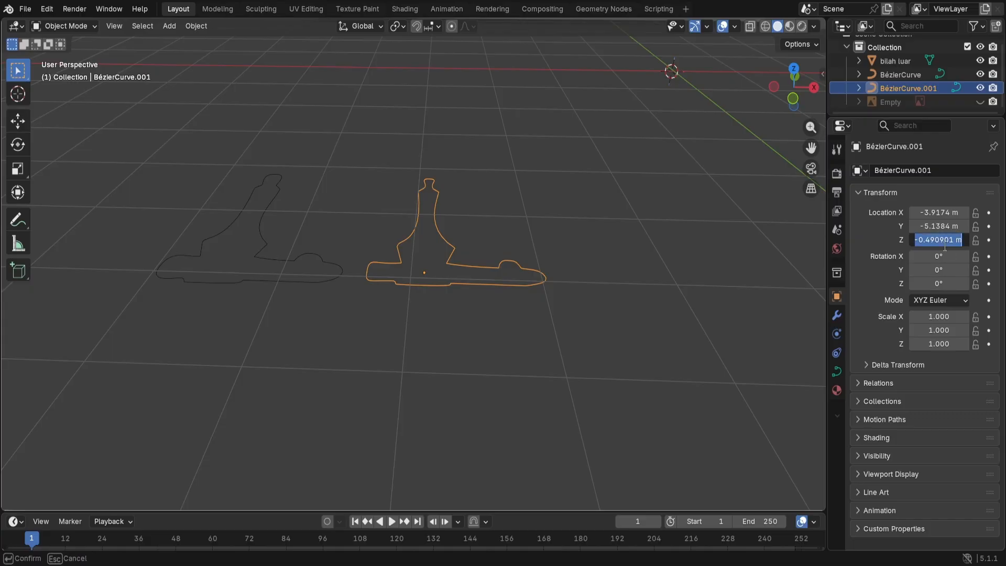
{"action": "type", "text": "0"}
{"action": "key", "text": "Return"}
Step: Set the Z location of the "bottom" outline curve (BézierCurve) to 0 m
{"action": "left_click", "coordinate": [282, 274]}
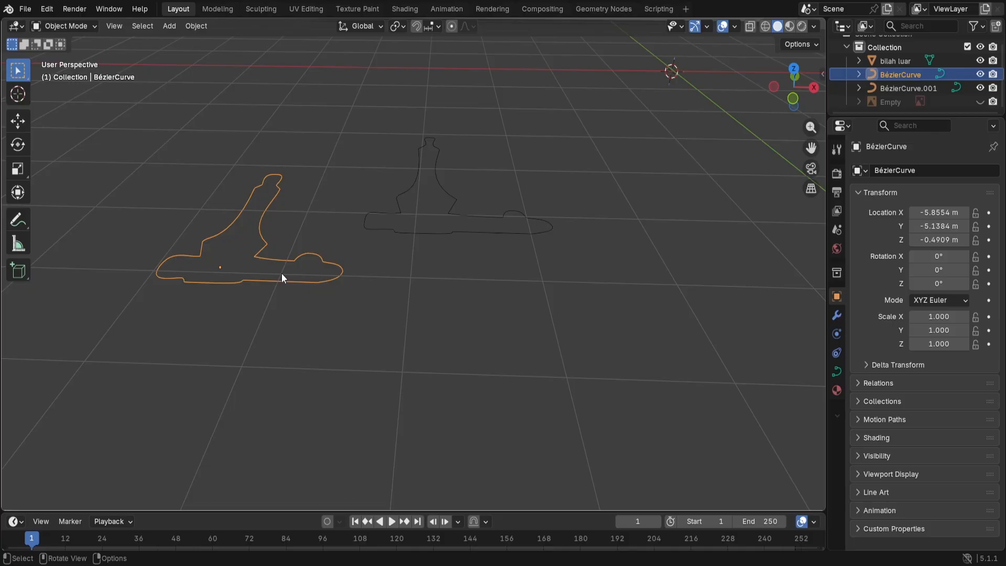
{"action": "left_click", "coordinate": [961, 239]}
{"action": "type", "text": "0"}
{"action": "key", "text": "Return"}
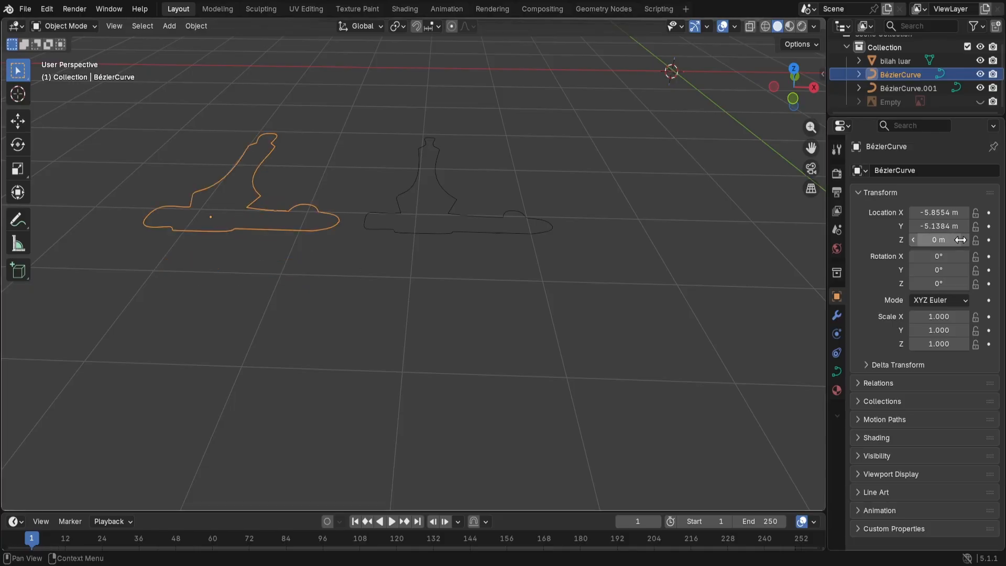
{"action": "left_click", "coordinate": [482, 263]}
Step: Set the geometry extrude of the "bottom" outline curve (BézierCurve) to 0.12 m
{"action": "left_click", "coordinate": [250, 205]}
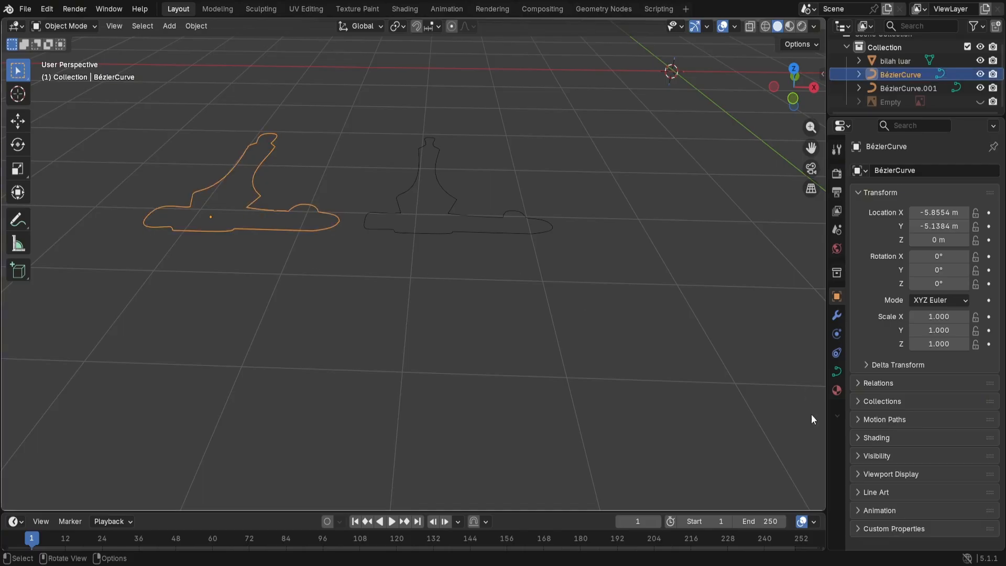
{"action": "left_click", "coordinate": [837, 371]}
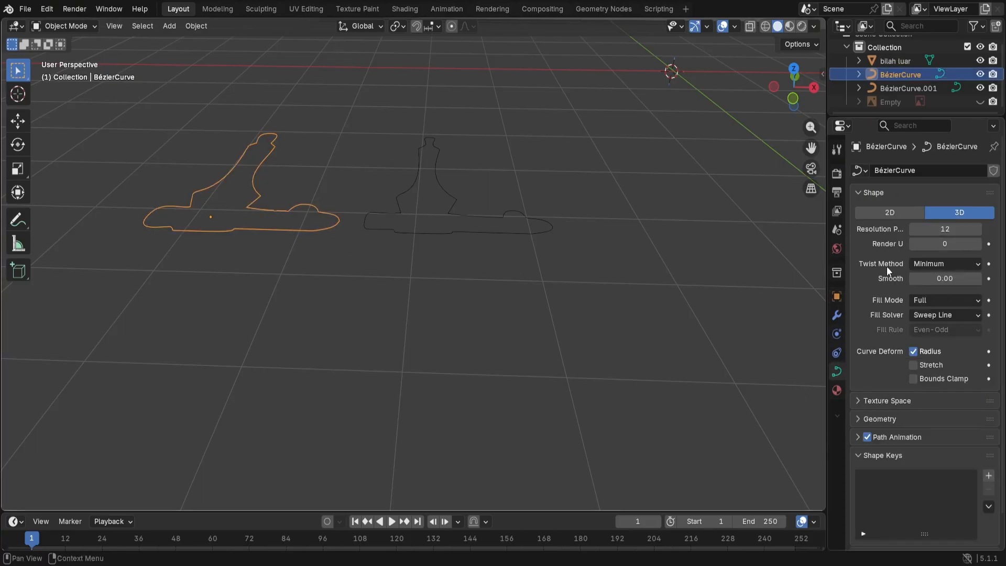
{"action": "left_click", "coordinate": [882, 419]}
{"action": "scroll", "coordinate": [885, 417], "scroll_direction": "down", "scroll_amount": 5}
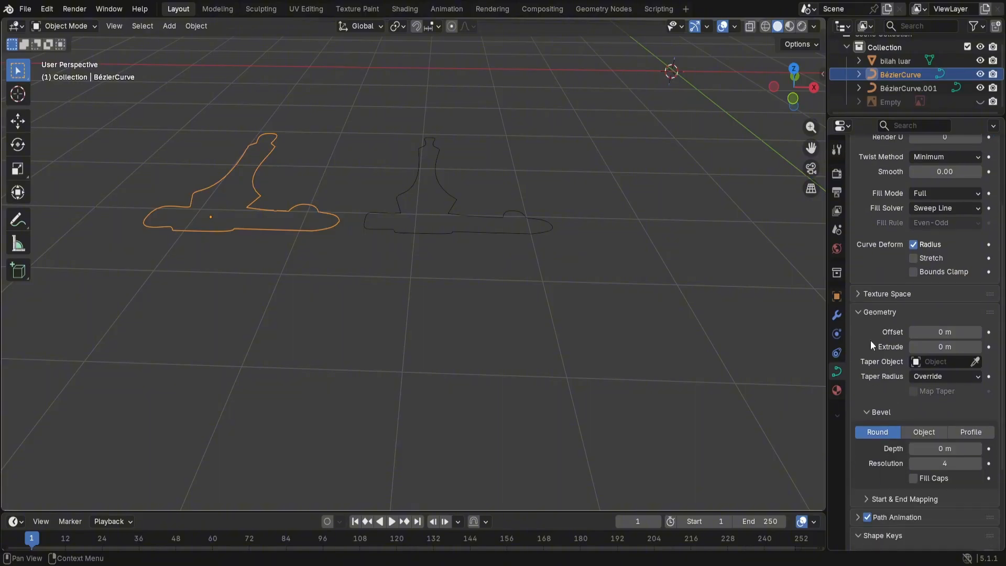
{"action": "left_click", "coordinate": [979, 346]}
{"action": "left_click", "coordinate": [978, 346]}
{"action": "left_click", "coordinate": [979, 346]}
{"action": "left_click", "coordinate": [979, 346]}
{"action": "left_click", "coordinate": [979, 346]}
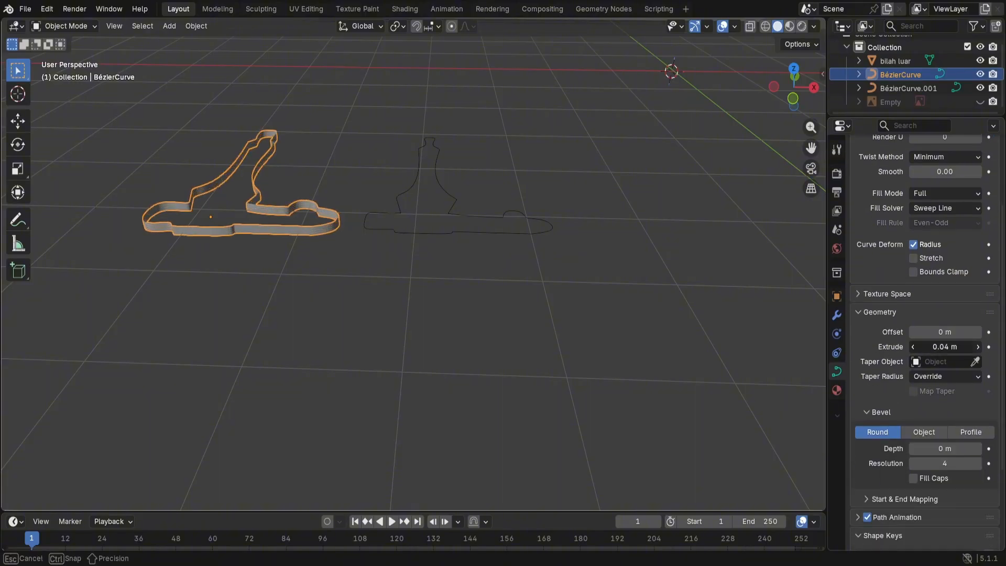
{"action": "left_click", "coordinate": [978, 346]}
{"action": "left_click", "coordinate": [978, 346]}
{"action": "left_click", "coordinate": [979, 346]}
{"action": "left_click", "coordinate": [978, 346]}
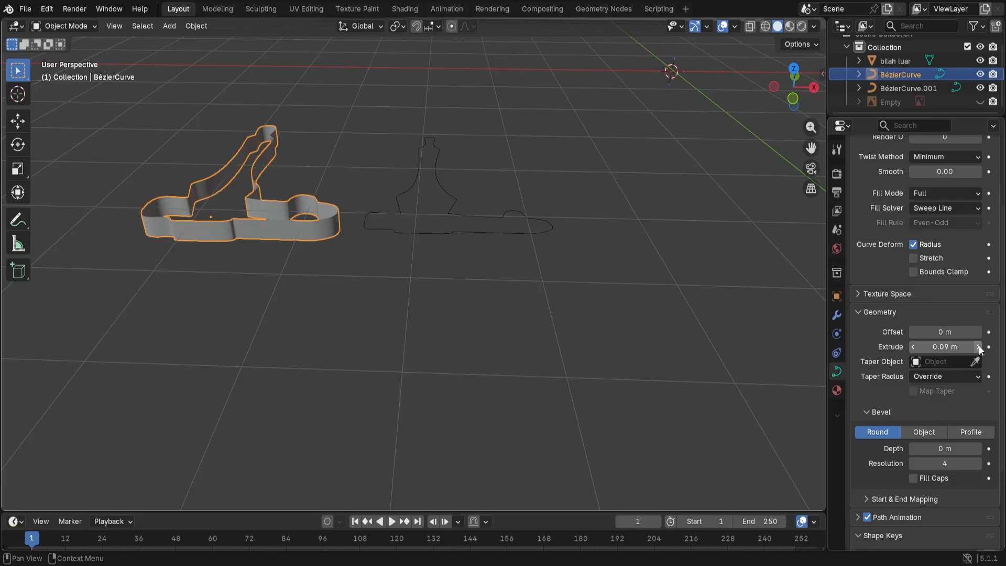
{"action": "left_click", "coordinate": [978, 346]}
{"action": "left_click", "coordinate": [978, 346]}
{"action": "left_click", "coordinate": [978, 346]}
Step: Rotate the extruded "bottom" guard curve 90° about the global Z axis
{"action": "scroll", "coordinate": [553, 213], "scroll_direction": "down", "scroll_amount": 3}
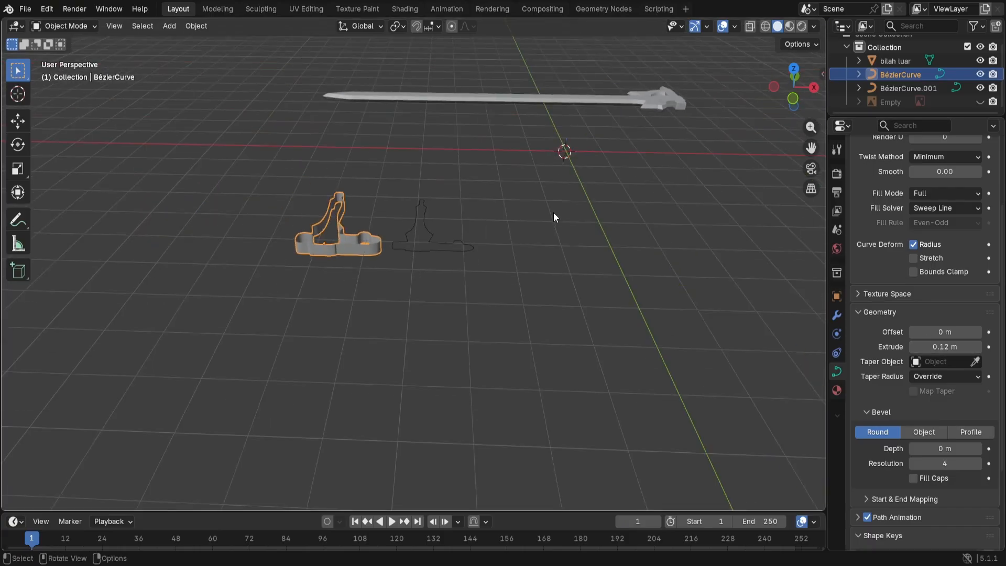
{"action": "scroll", "coordinate": [578, 227], "scroll_direction": "down", "scroll_amount": 2}
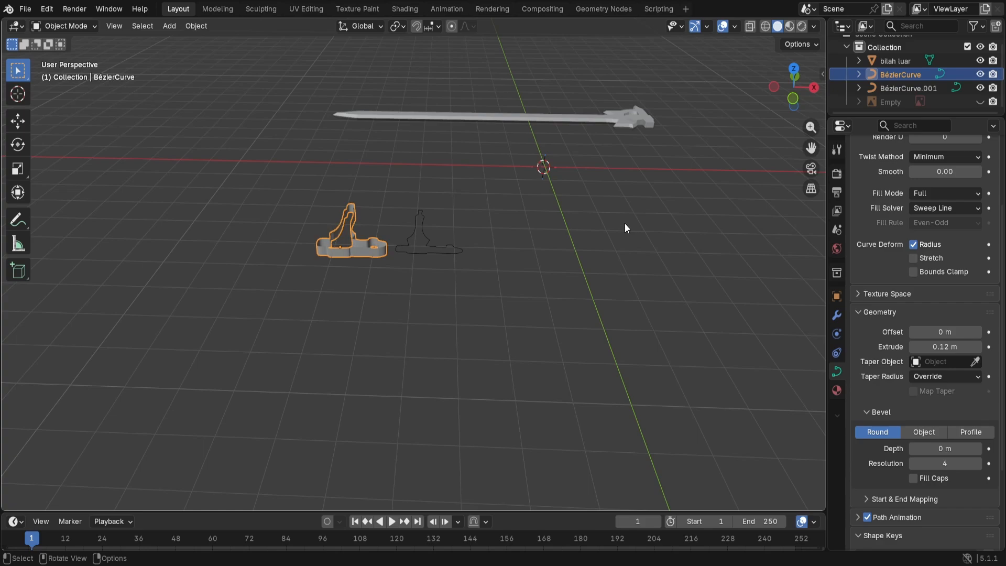
{"action": "middle_click_drag", "start_coordinate": [634, 214], "coordinate": [439, 265]}
{"action": "middle_click_drag", "start_coordinate": [556, 259], "coordinate": [534, 281]}
{"action": "key", "text": "r"}
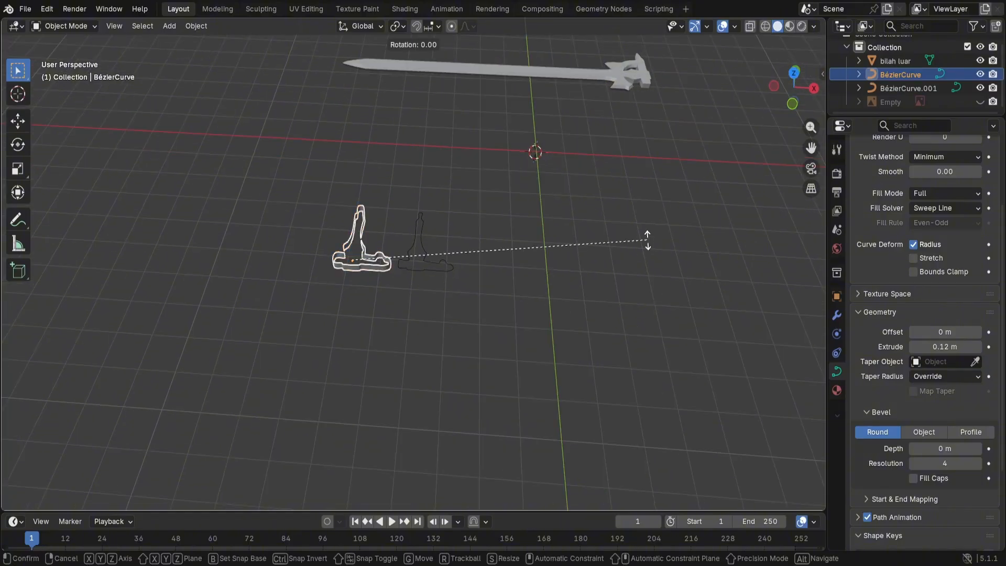
{"action": "key", "text": "z"}
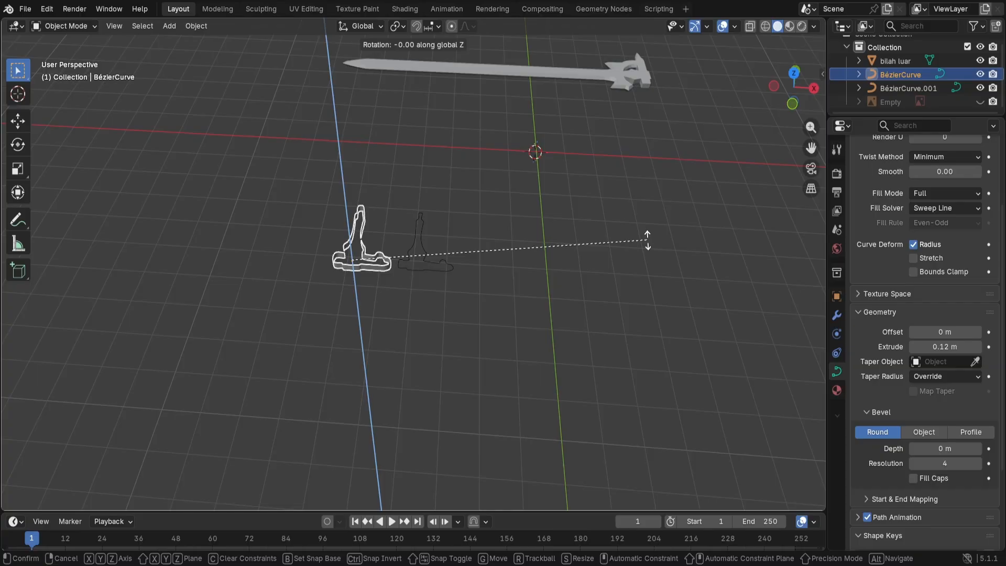
{"action": "type", "text": "-90"}
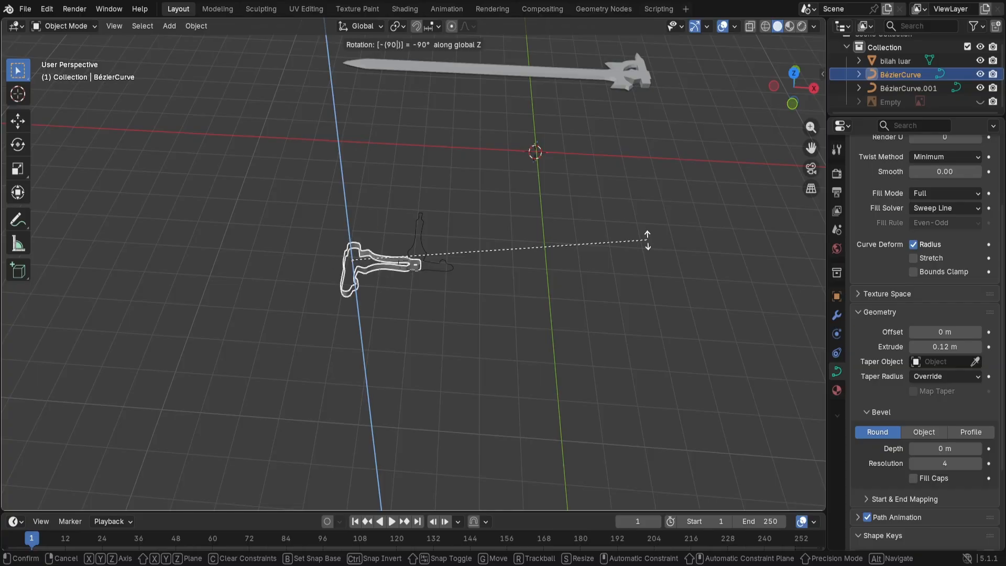
{"action": "key", "text": "BackSpace"}
{"action": "key", "text": "BackSpace"}
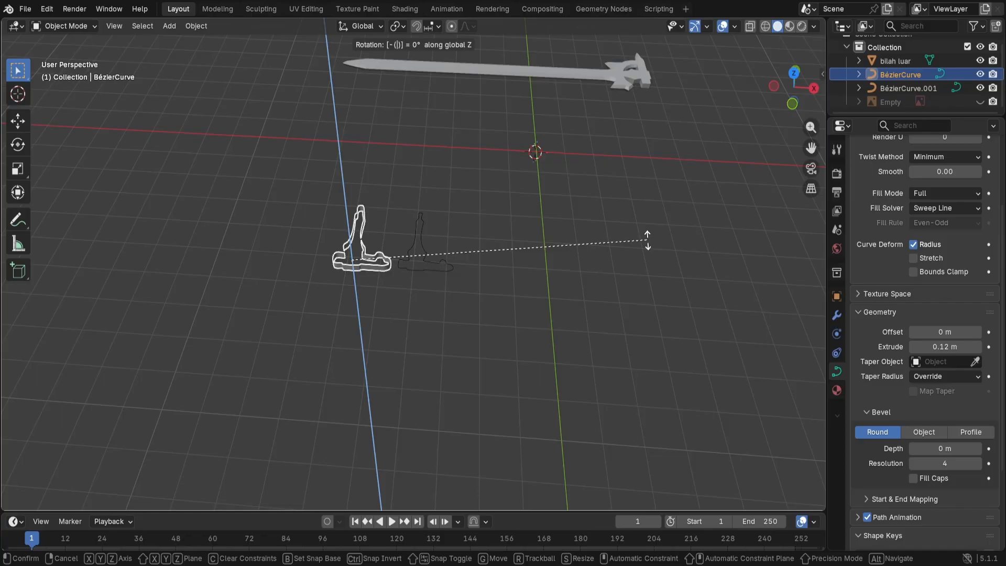
{"action": "type", "text": "90"}
{"action": "key", "text": "BackSpace"}
{"action": "key", "text": "BackSpace"}
{"action": "key", "text": "BackSpace"}
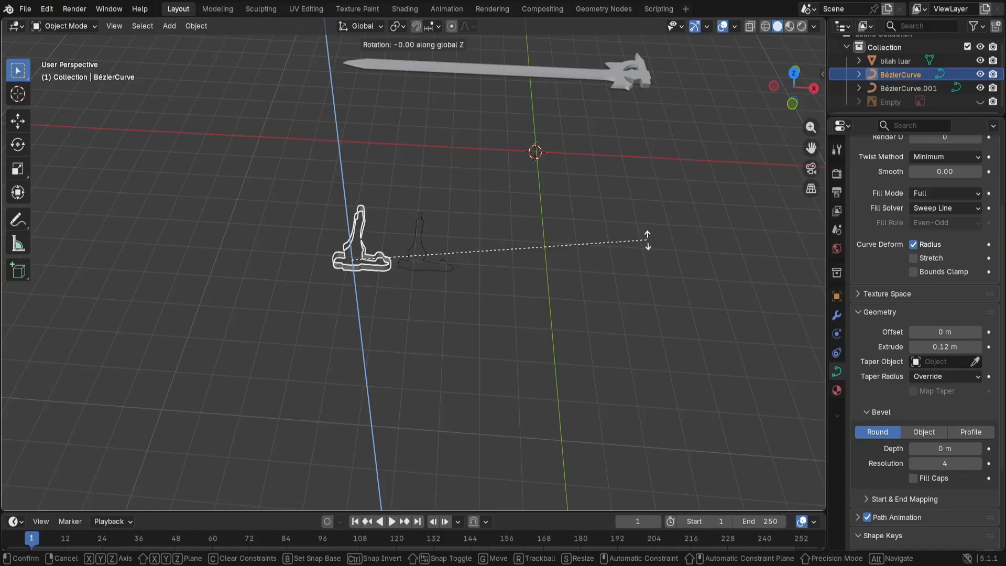
{"action": "type", "text": "90"}
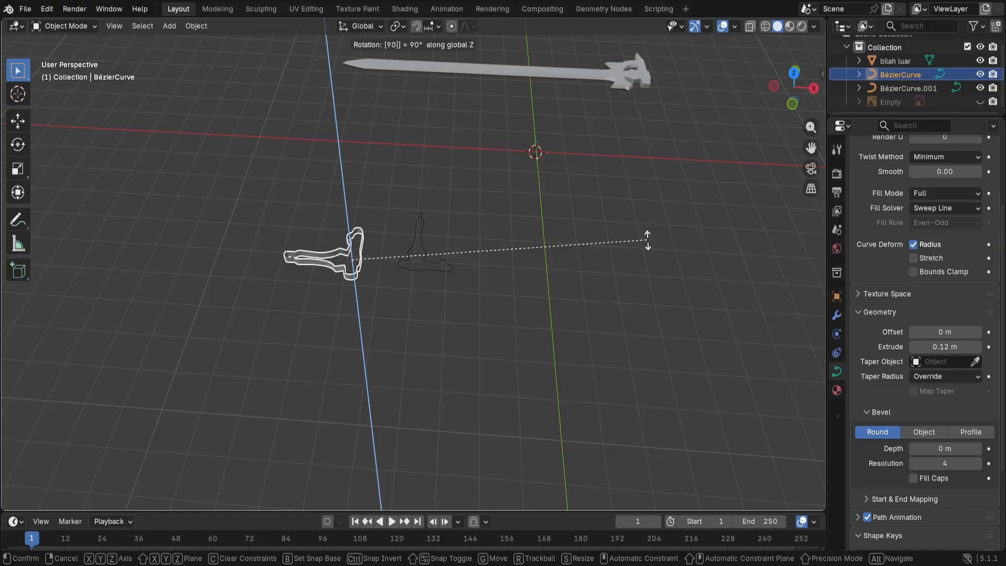
{"action": "key", "text": "Return"}
Step: Move the extruded guard along Y into line with the blade and about 9.3 m along X onto the sword's hilt
{"action": "middle_click_drag", "start_coordinate": [580, 253], "coordinate": [549, 332]}
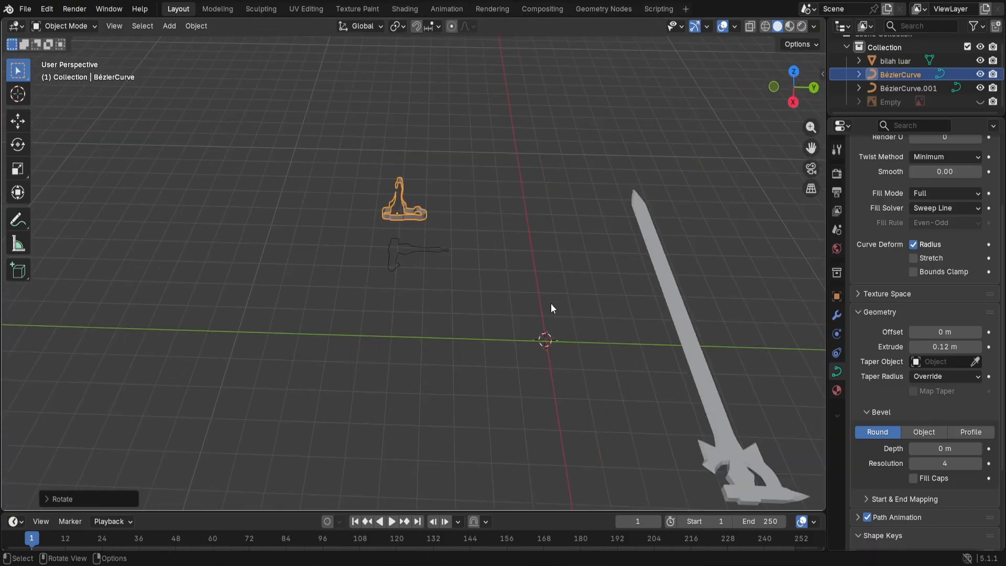
{"action": "key", "text": "g"}
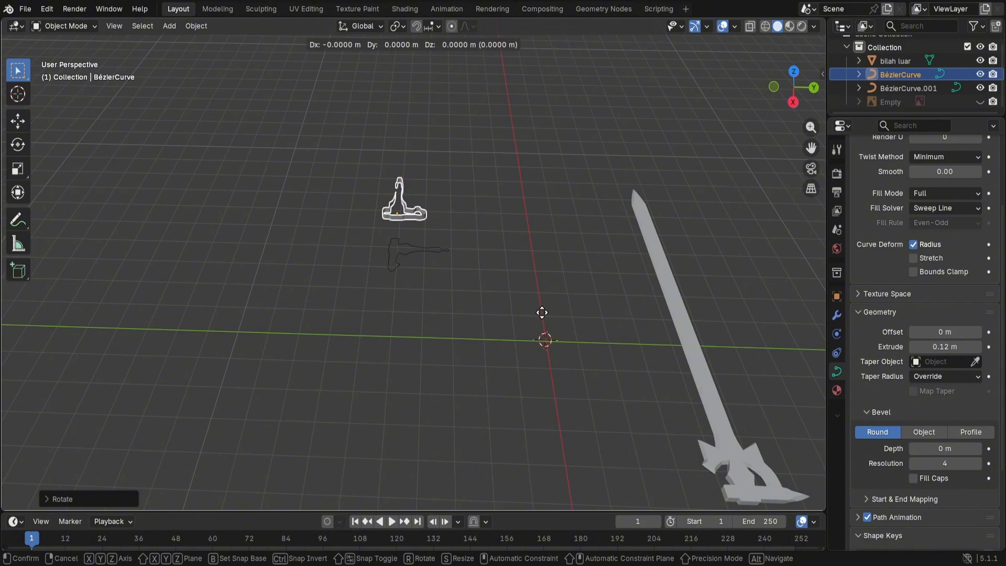
{"action": "key", "text": "y"}
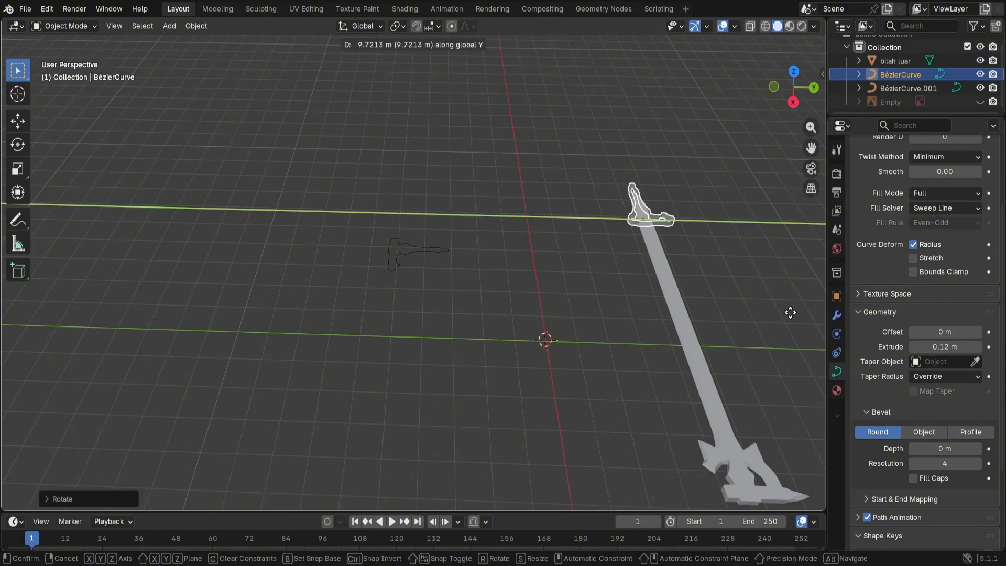
{"action": "left_click", "coordinate": [793, 311]}
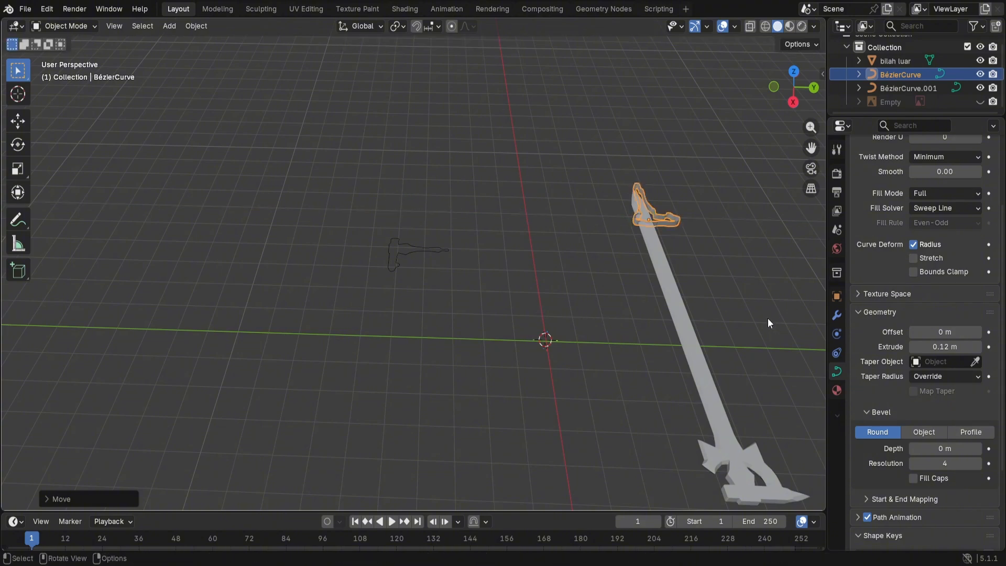
{"action": "key", "text": "g"}
{"action": "key", "text": "x"}
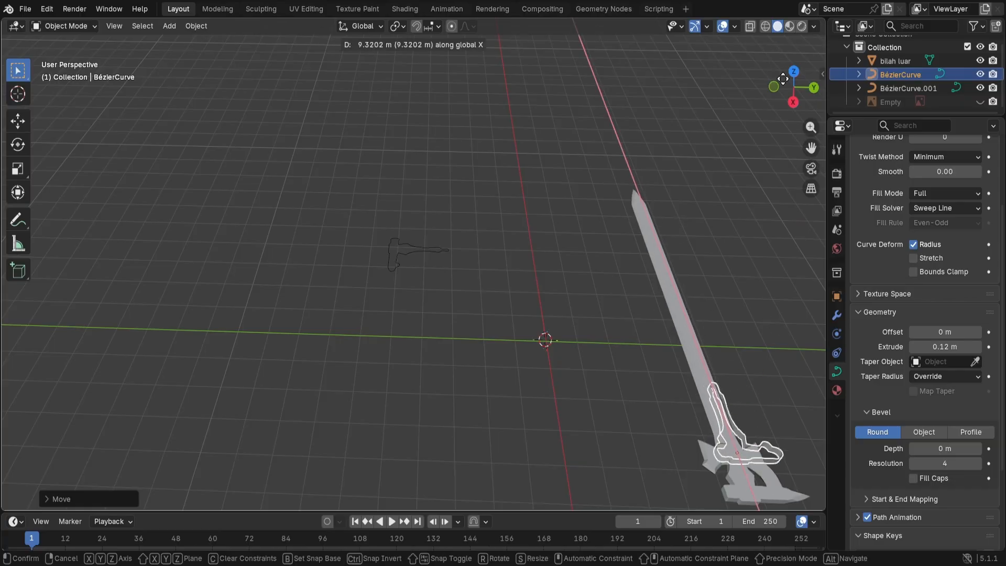
{"action": "left_click", "coordinate": [782, 78]}
{"action": "left_click_drag", "start_coordinate": [783, 79], "coordinate": [786, 111]}
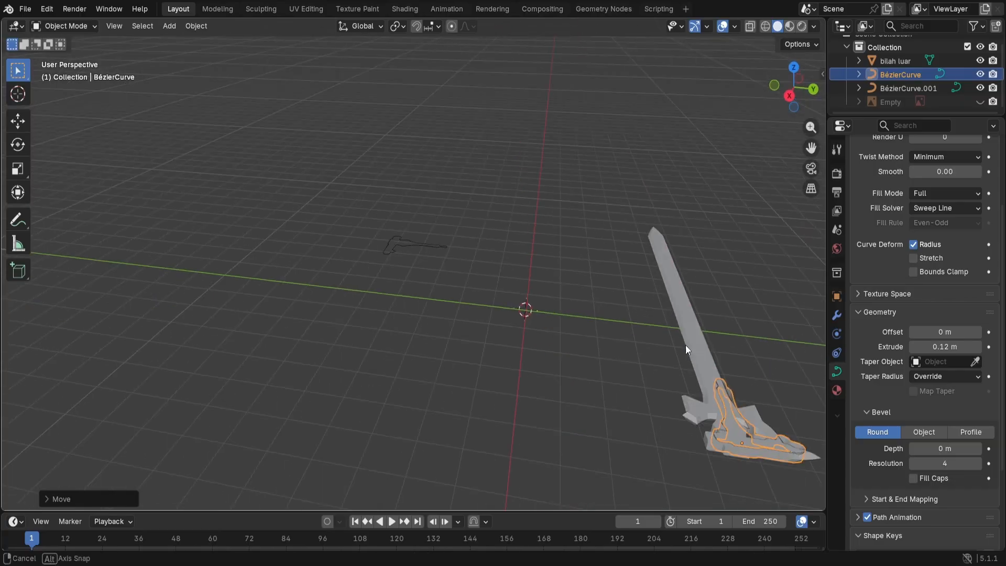
Step: Move the extruded guard about -0.17 m along global Y to centre it on the sword's hilt
{"action": "left_click_drag", "start_coordinate": [685, 344], "coordinate": [711, 374]}
{"action": "mouse_move", "coordinate": [686, 340]}
{"action": "middle_mouse_down"}
{"action": "mouse_move", "coordinate": [581, 313]}
{"action": "mouse_move", "coordinate": [677, 355]}
{"action": "middle_mouse_up"}
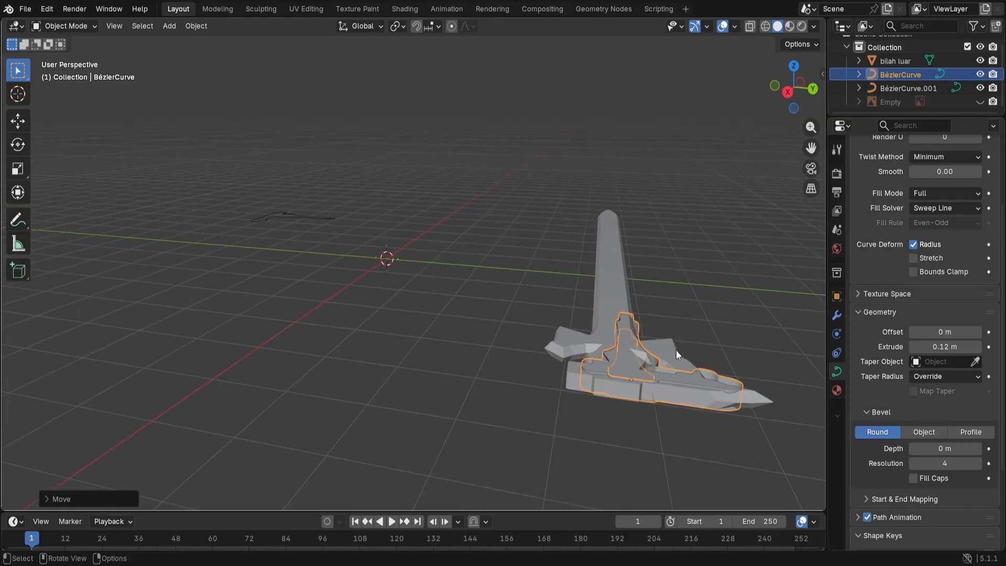
{"action": "key", "text": "g"}
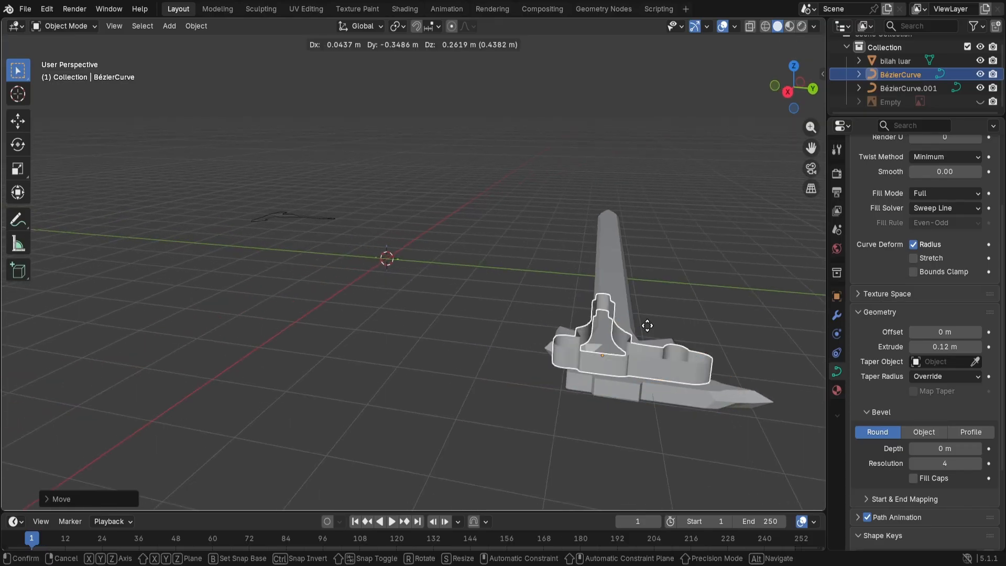
{"action": "key", "text": "y"}
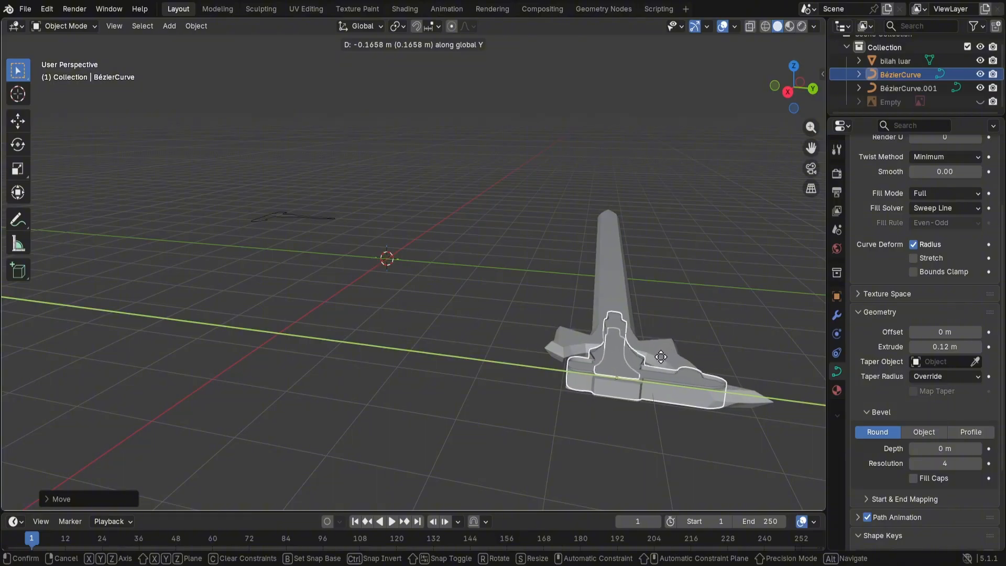
{"action": "left_click", "coordinate": [660, 356]}
Step: In top view, move the extruded guard about 0.09 m along global X to match the hilt's end
{"action": "middle_click_drag", "start_coordinate": [697, 329], "coordinate": [709, 288]}
{"action": "left_click", "coordinate": [792, 68]}
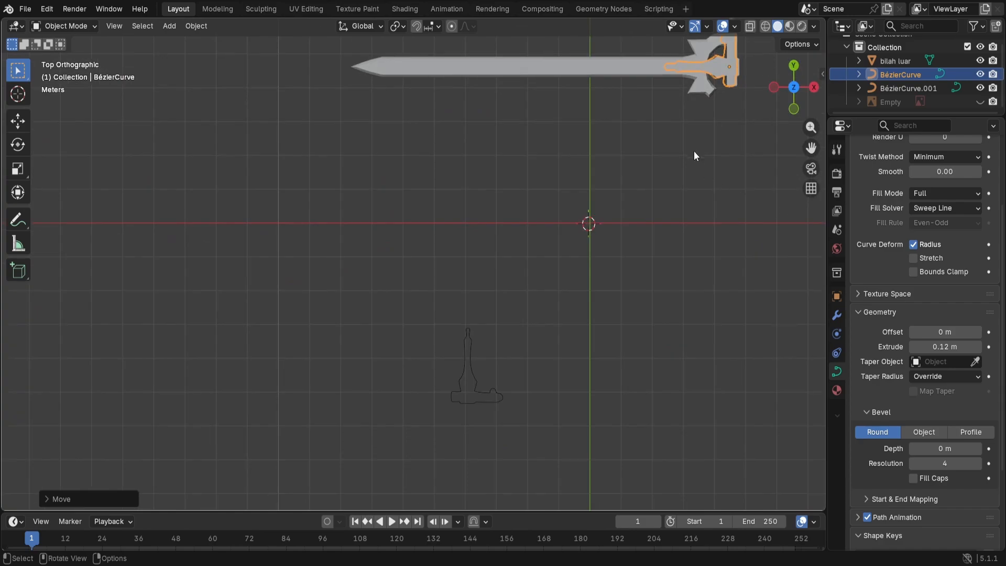
{"action": "middle_click_drag", "start_coordinate": [709, 164], "coordinate": [492, 306], "text": "shift"}
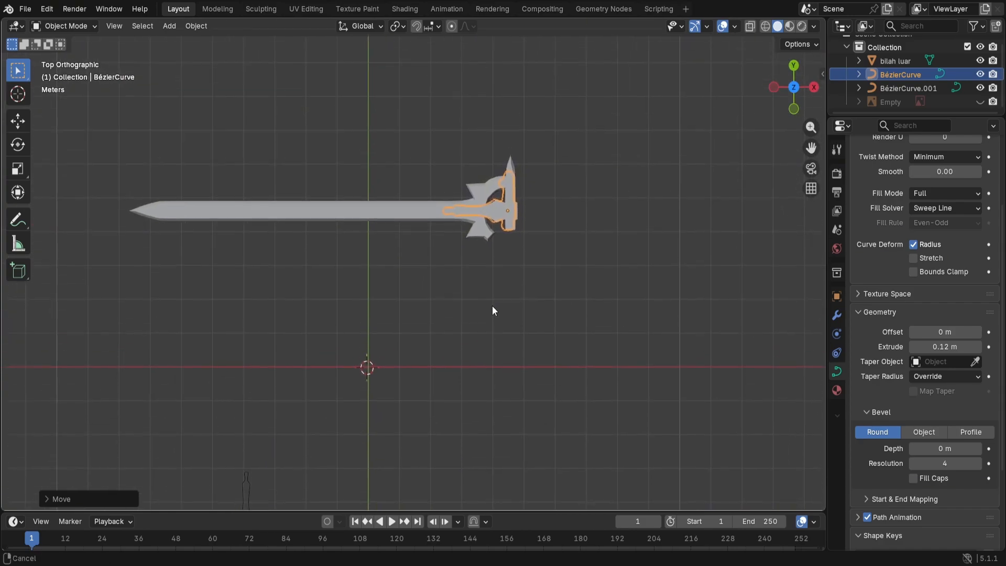
{"action": "scroll", "coordinate": [592, 240], "scroll_direction": "up", "scroll_amount": 5}
{"action": "middle_click_drag", "start_coordinate": [600, 245], "coordinate": [499, 328], "text": "shift"}
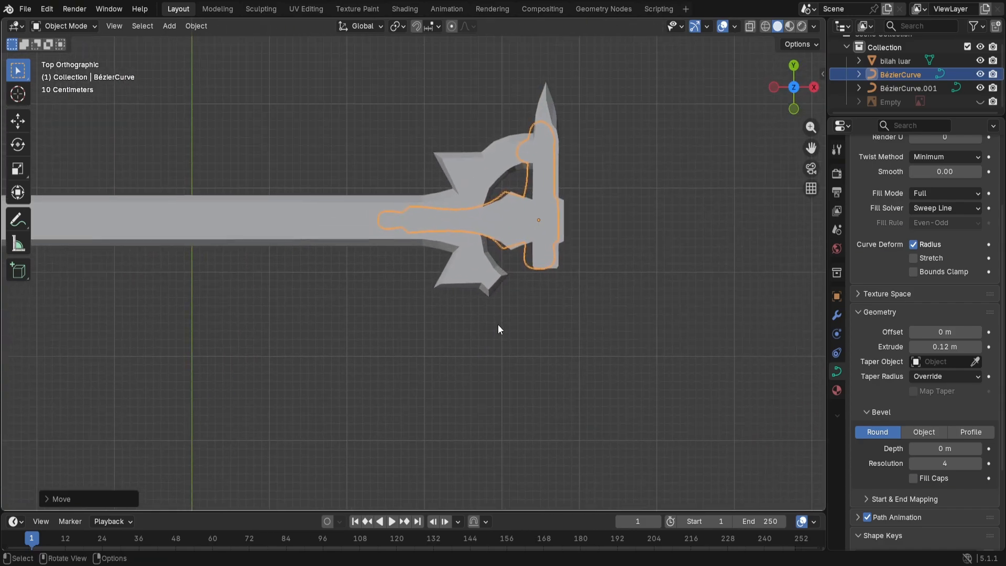
{"action": "key", "text": "g"}
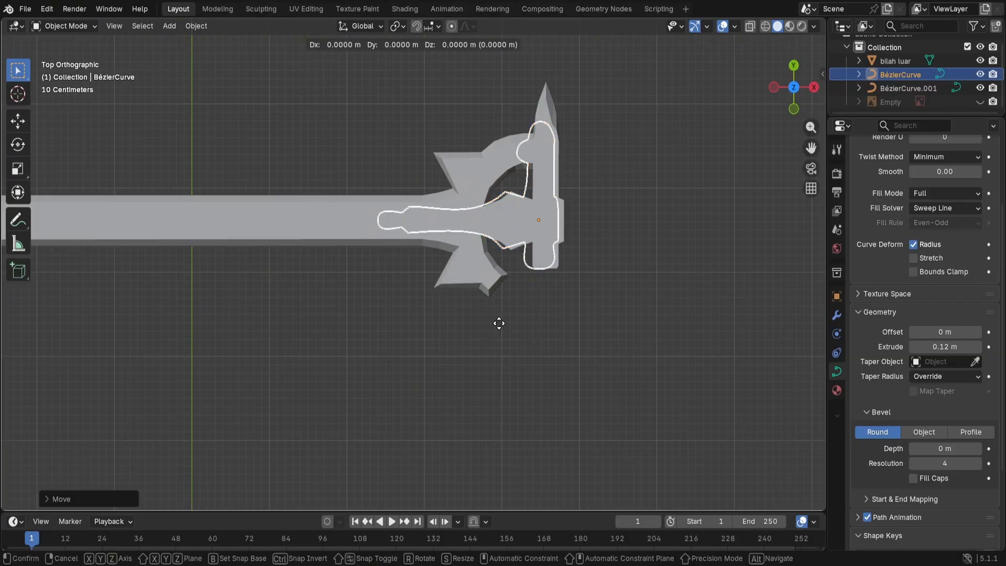
{"action": "key", "text": "x"}
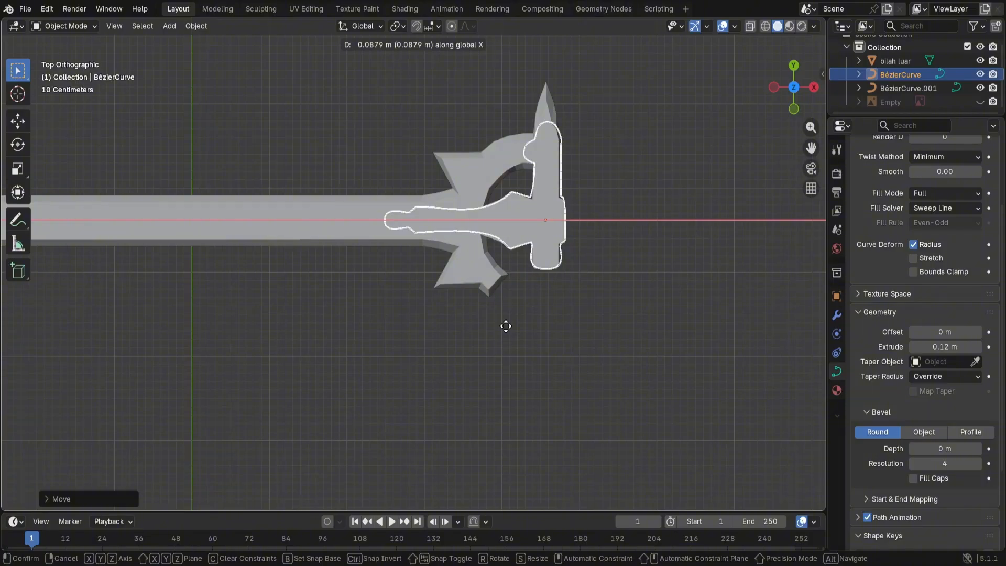
{"action": "left_click", "coordinate": [505, 326]}
{"action": "left_click", "coordinate": [625, 289]}
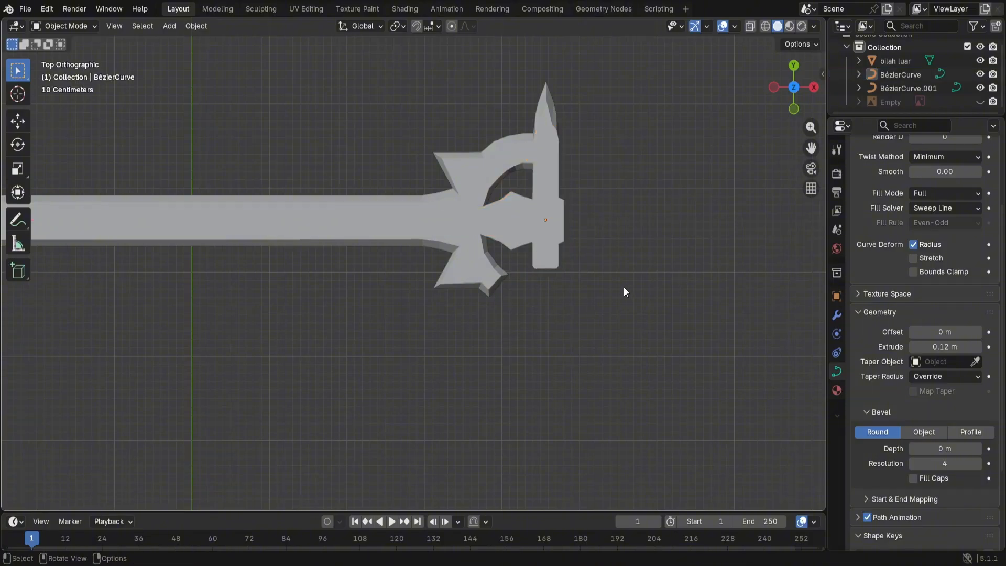
{"action": "left_click", "coordinate": [547, 241]}
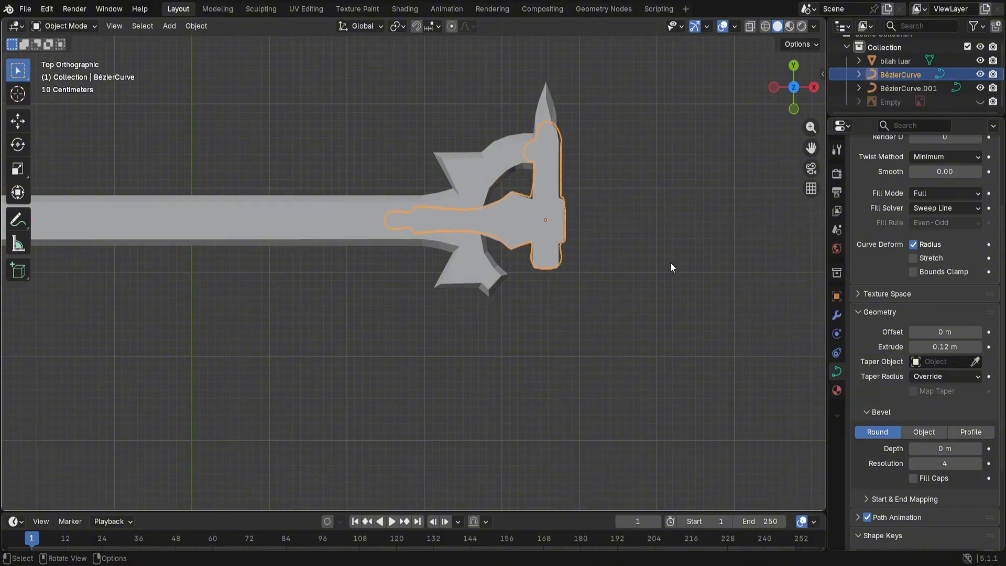
Step: Set the geometry extrude of the guard curve (BézierCurve) to 0.2 m
{"action": "middle_click_drag", "start_coordinate": [664, 265], "coordinate": [684, 134]}
{"action": "left_click_drag", "start_coordinate": [944, 347], "coordinate": [977, 346]}
{"action": "left_click", "coordinate": [978, 346]}
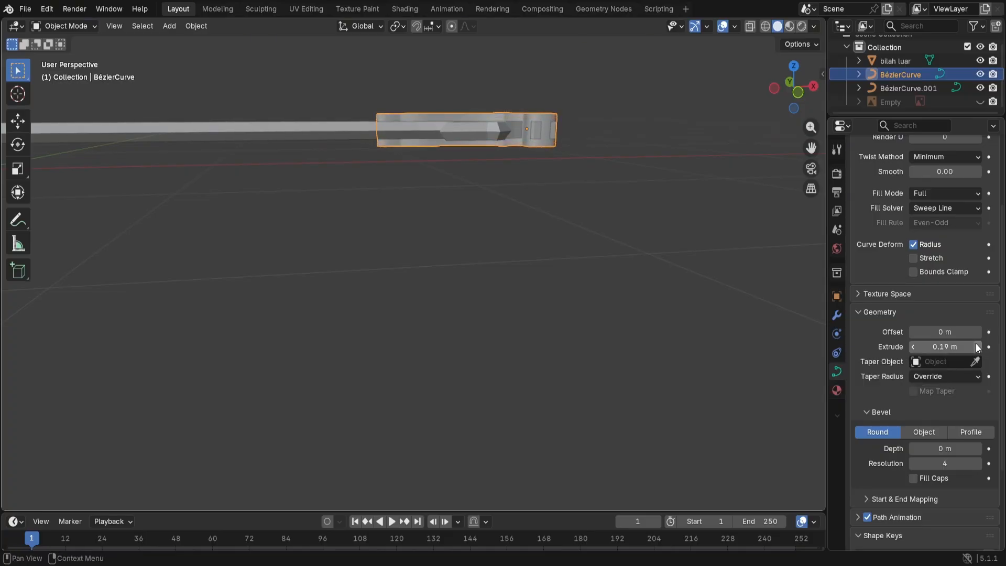
{"action": "left_click", "coordinate": [977, 347]}
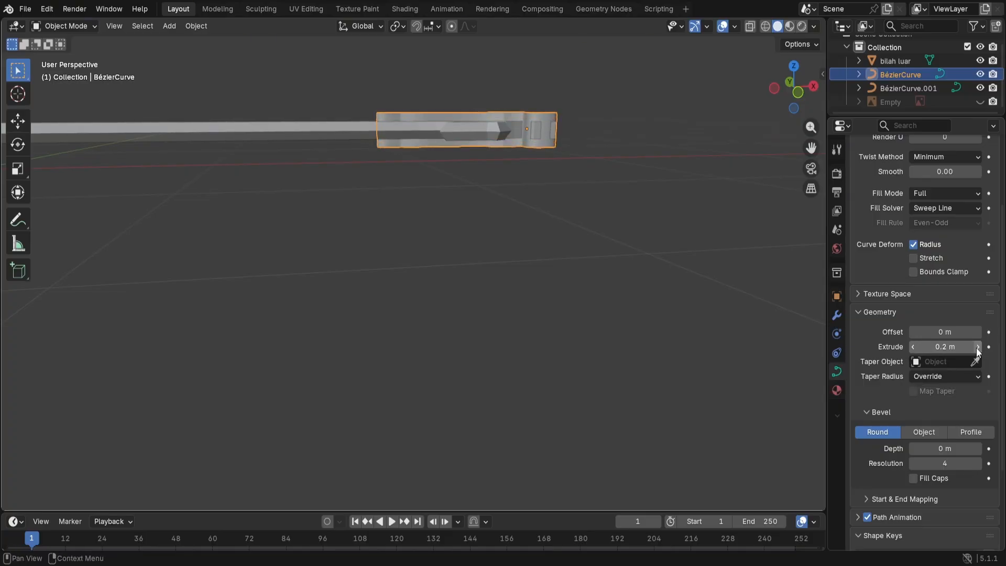
{"action": "middle_click_drag", "start_coordinate": [537, 206], "coordinate": [537, 253]}
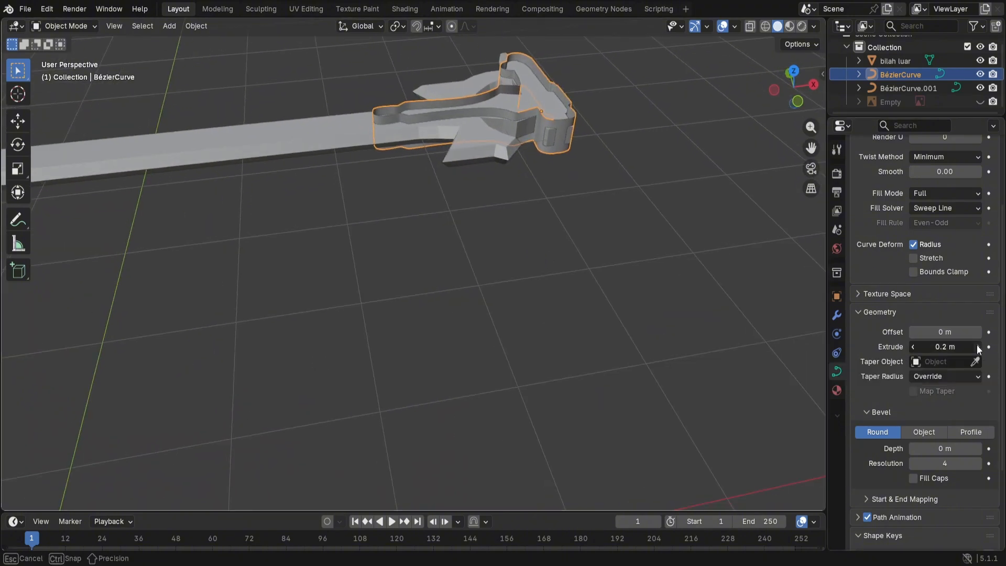
{"action": "left_click_drag", "start_coordinate": [976, 345], "coordinate": [913, 347]}
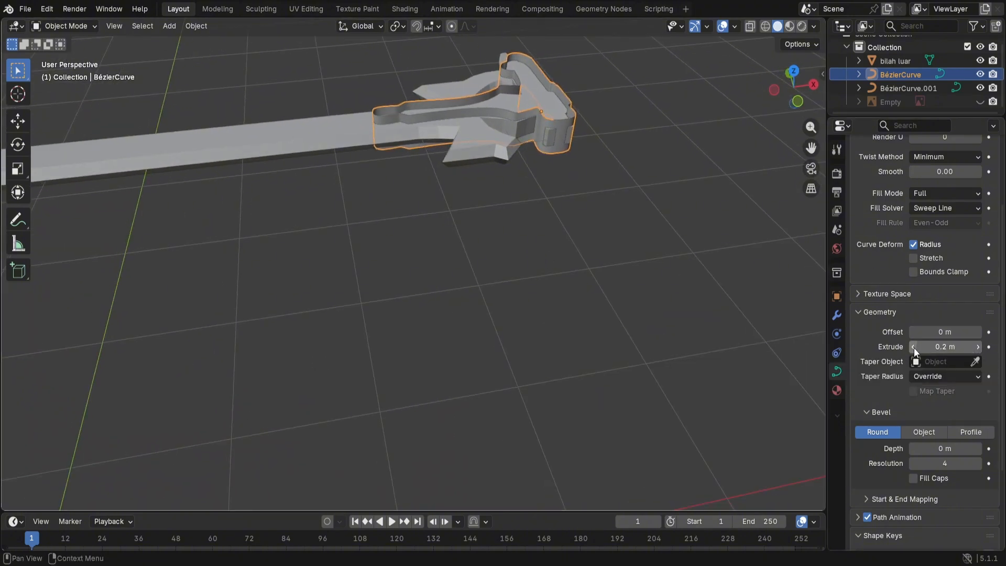
Step: Scale the extruded guard down slightly and uniformly on the hilt
{"action": "left_click", "coordinate": [587, 178]}
{"action": "middle_click_drag", "start_coordinate": [614, 158], "coordinate": [584, 159]}
{"action": "left_click", "coordinate": [587, 173]}
{"action": "left_click", "coordinate": [570, 177]}
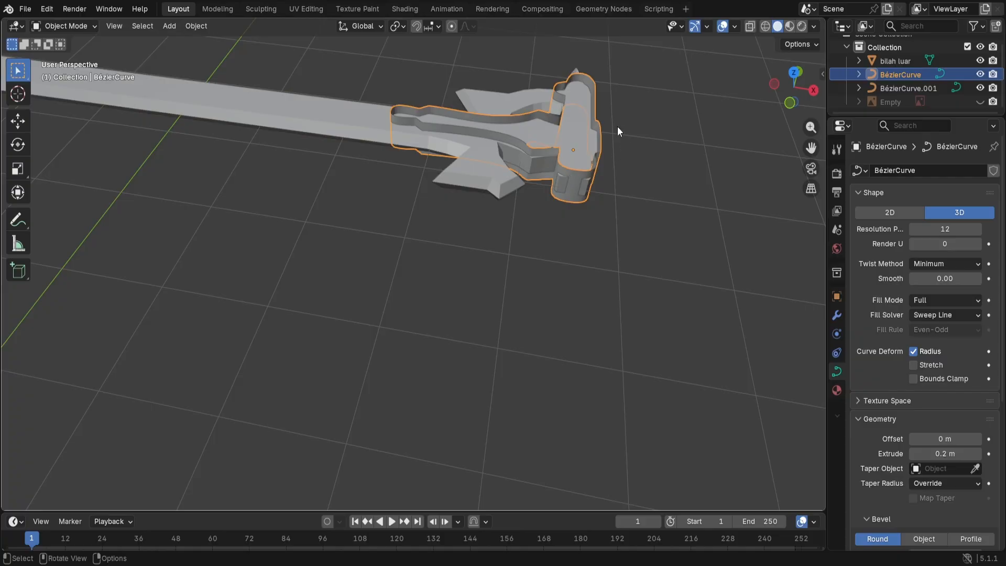
{"action": "key", "text": "s"}
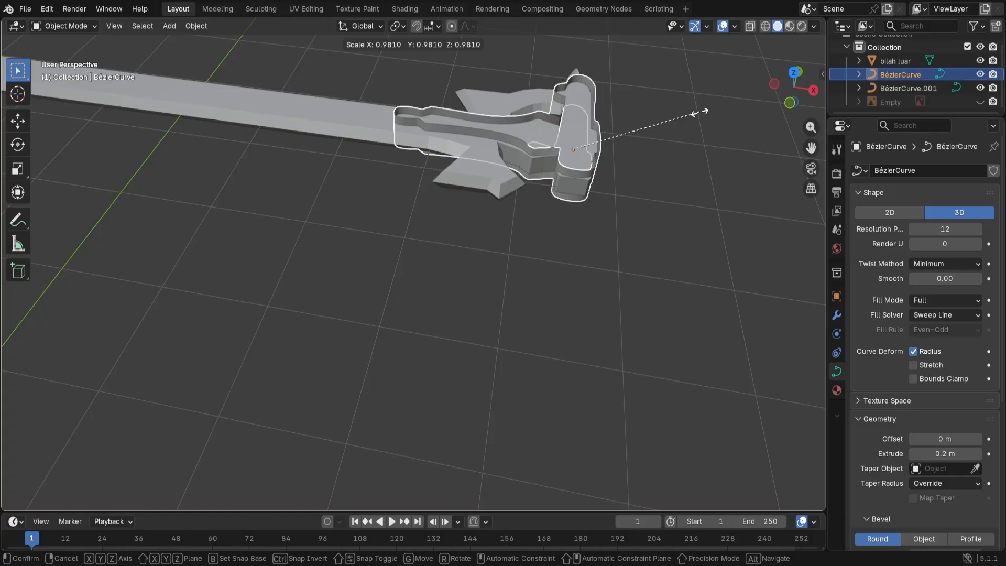
{"action": "left_click", "coordinate": [681, 124]}
{"action": "left_click", "coordinate": [657, 145]}
Step: Scale the extruded guard up uniformly by about 1.06 to enclose the hilt
{"action": "middle_click_drag", "start_coordinate": [661, 146], "coordinate": [585, 142]}
{"action": "left_click", "coordinate": [519, 243]}
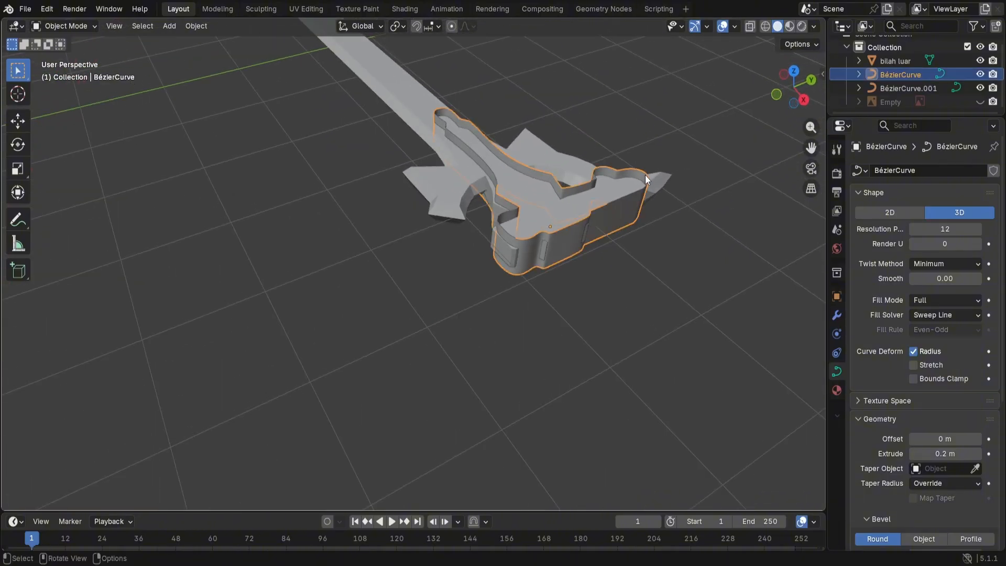
{"action": "key", "text": "s"}
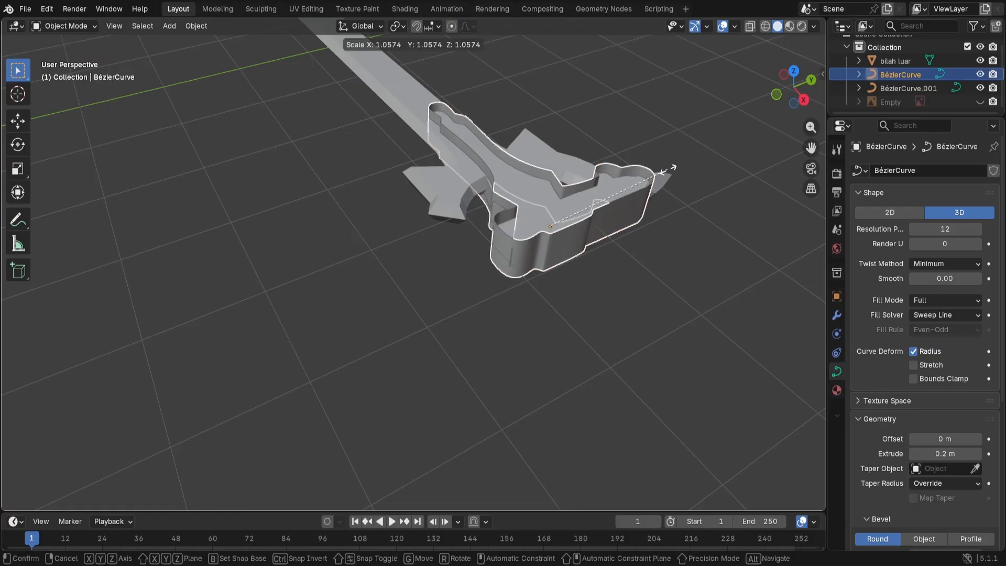
{"action": "left_click", "coordinate": [667, 171]}
{"action": "left_click", "coordinate": [528, 312]}
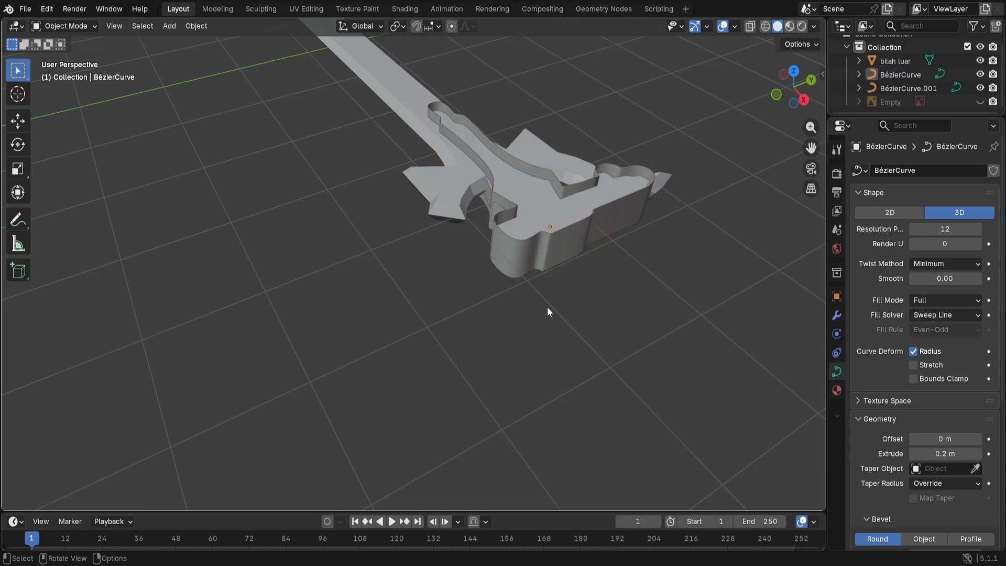
Step: Move the enlarged guard slightly along global X towards the hilt's end
{"action": "middle_click_drag", "start_coordinate": [547, 307], "coordinate": [634, 282]}
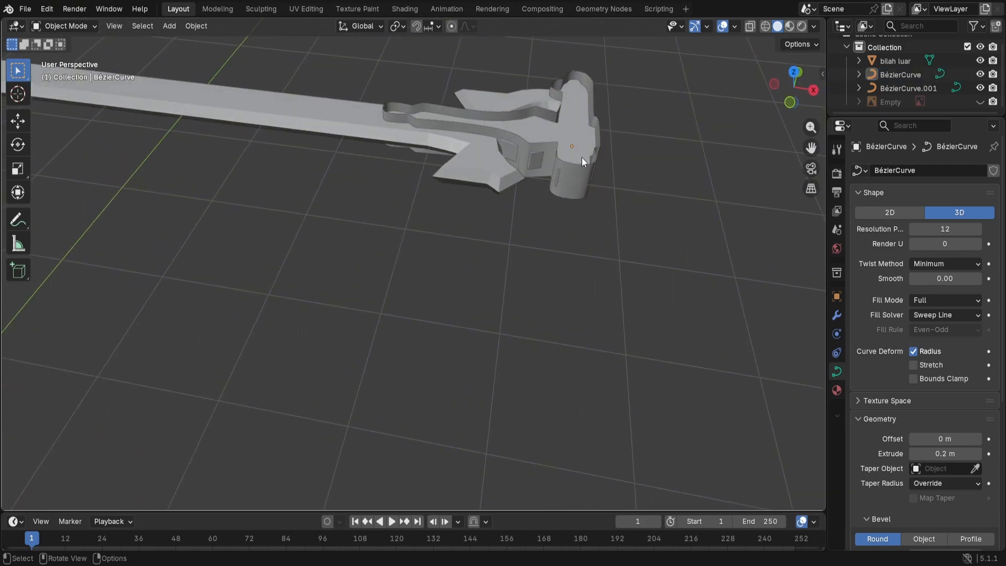
{"action": "left_click", "coordinate": [579, 167]}
{"action": "key", "text": "g"}
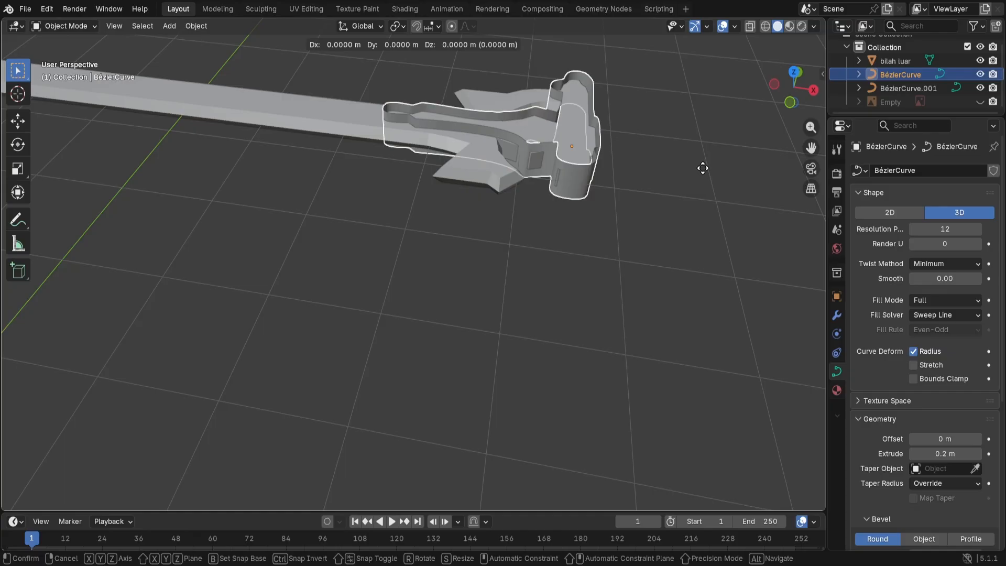
{"action": "key", "text": "x"}
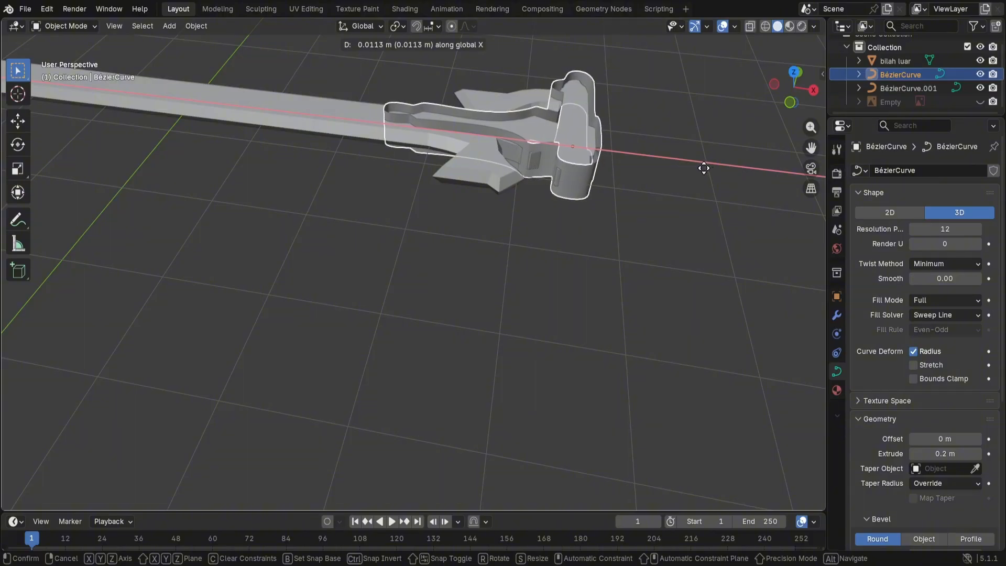
{"action": "left_click", "coordinate": [705, 167]}
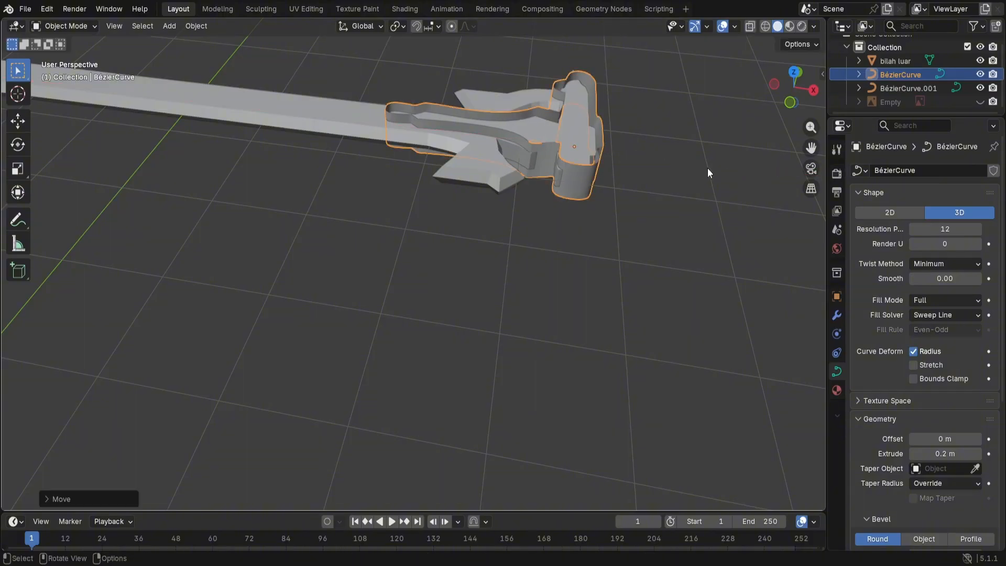
{"action": "left_click", "coordinate": [696, 168]}
{"action": "middle_click_drag", "start_coordinate": [693, 167], "coordinate": [609, 187]}
Step: Undo the guard's last move, its scaling and the latest extrude increases, back to an extrude of 0.16 m
{"action": "key", "text": "ctrl+z"}
{"action": "key", "text": "ctrl+z"}
{"action": "key", "text": "ctrl+z"}
{"action": "key", "text": "ctrl+z"}
{"action": "key", "text": "ctrl+z"}
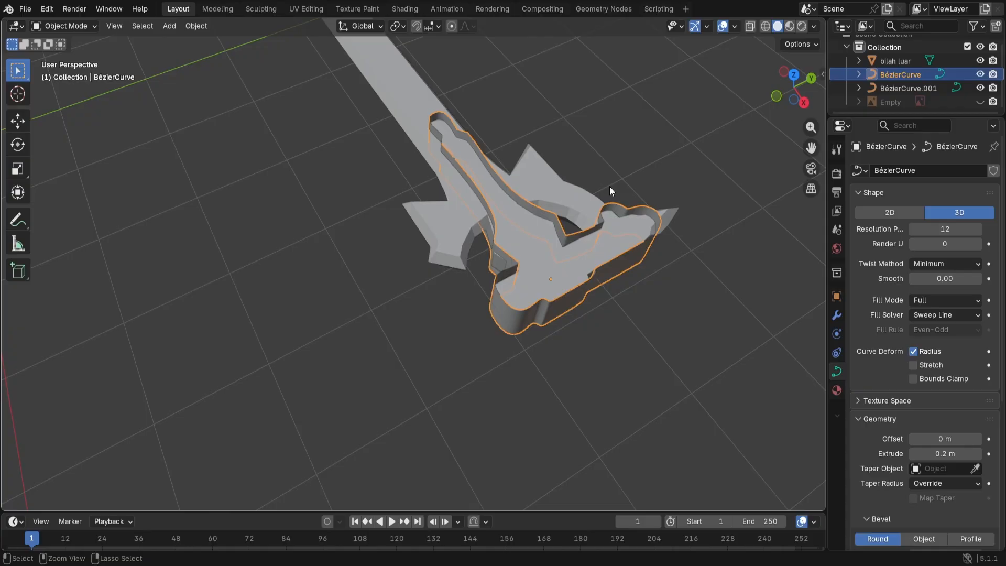
{"action": "key", "text": "ctrl+z"}
{"action": "key", "text": "ctrl+z"}
{"action": "key", "text": "ctrl+z"}
{"action": "key", "text": "ctrl+z"}
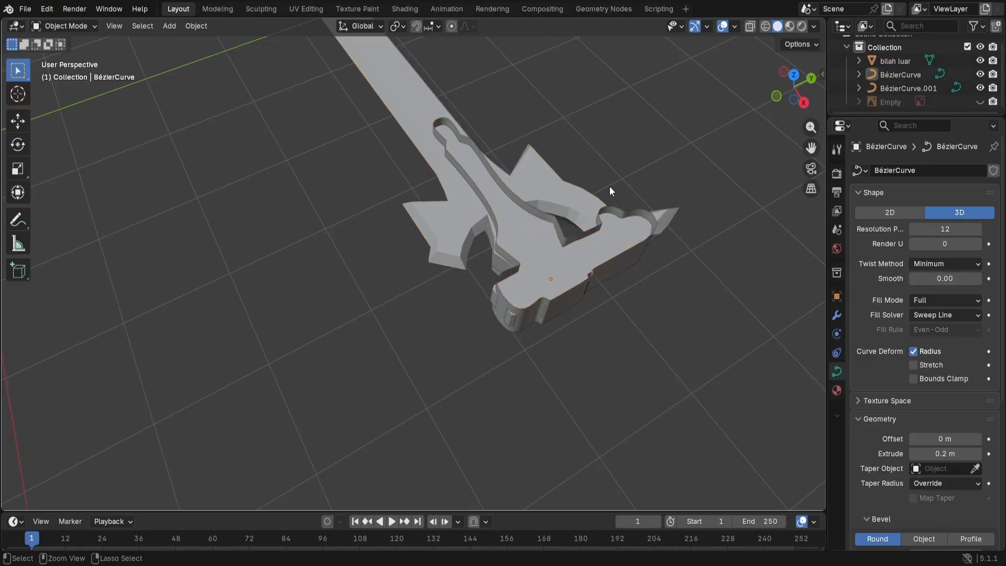
{"action": "key", "text": "ctrl+z"}
{"action": "key", "text": "ctrl+z"}
{"action": "key", "text": "ctrl+z"}
{"action": "key", "text": "ctrl+z"}
{"action": "key", "text": "ctrl+z"}
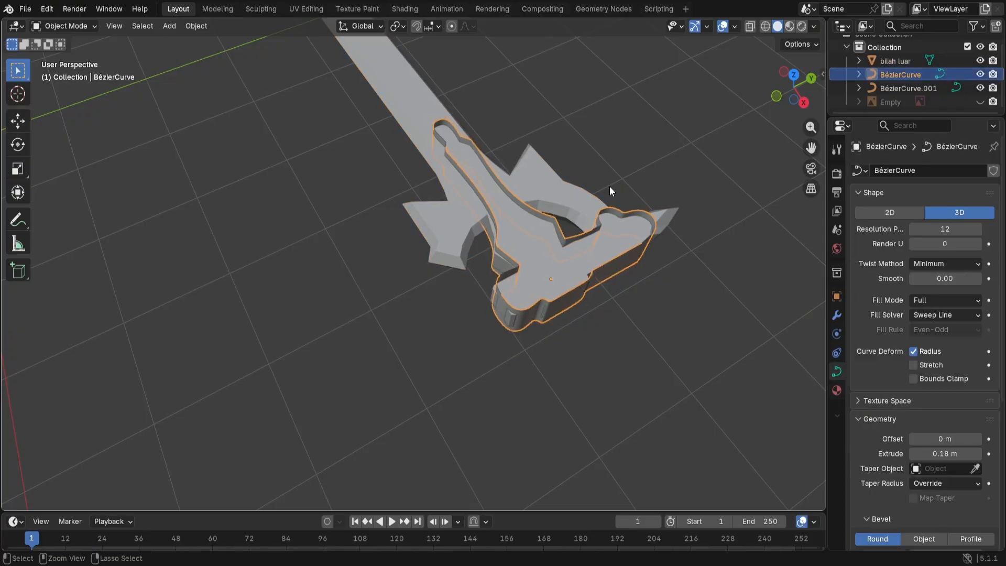
{"action": "key", "text": "ctrl+z"}
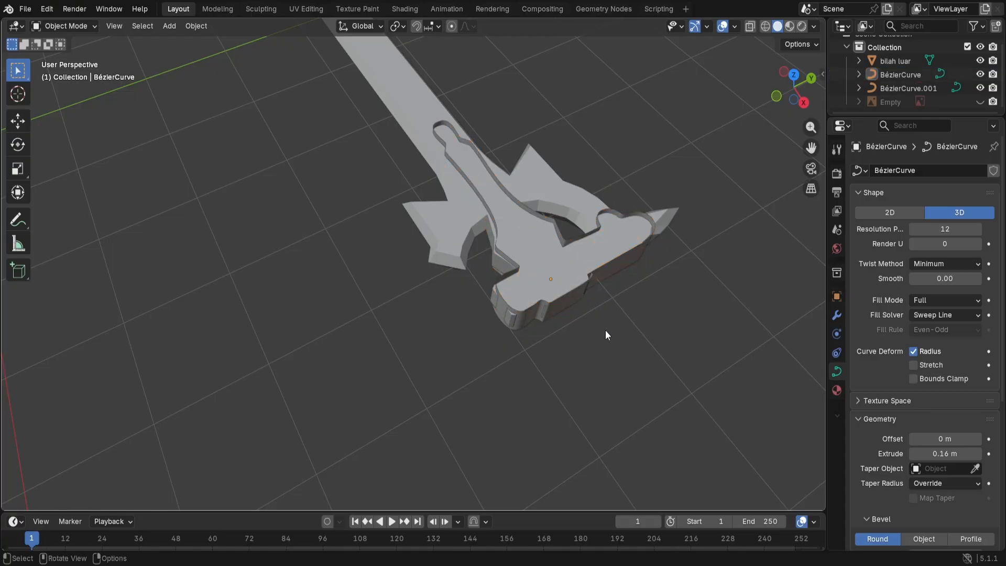
Step: Scale the extruded guard down uniformly to about 0.92 on the hilt
{"action": "middle_click_drag", "start_coordinate": [605, 330], "coordinate": [583, 290]}
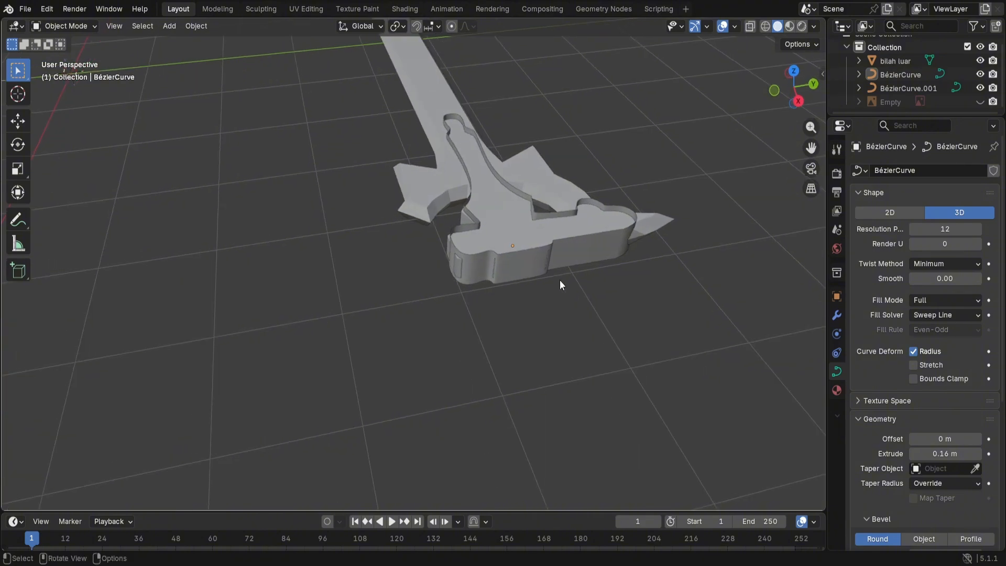
{"action": "left_click", "coordinate": [528, 265]}
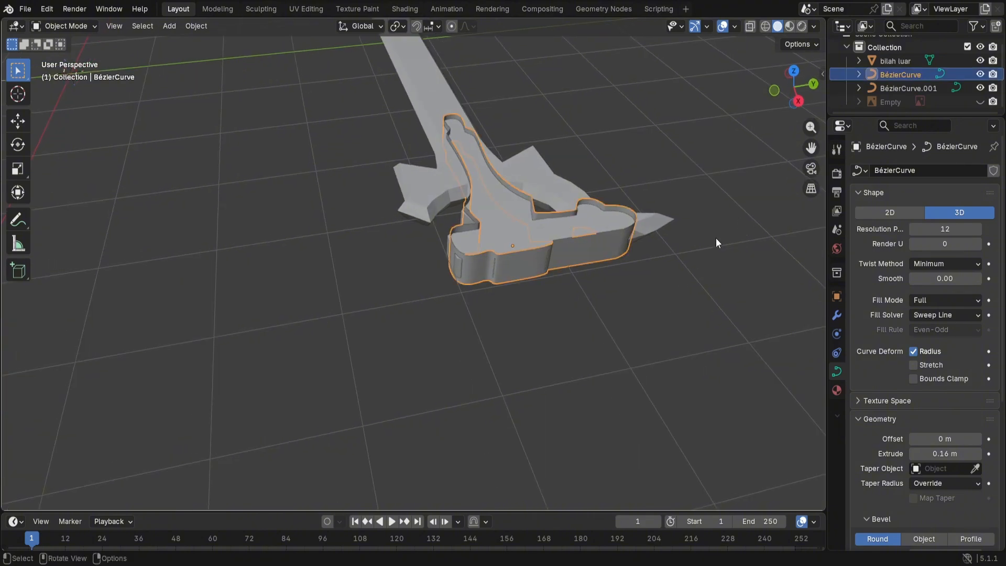
{"action": "key", "text": "s"}
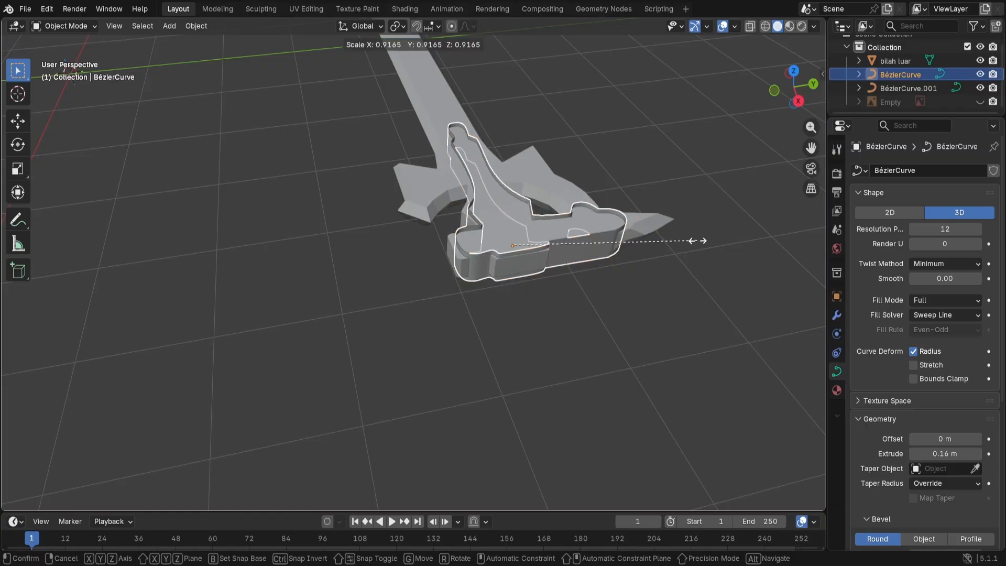
{"action": "left_click", "coordinate": [696, 240]}
{"action": "left_click", "coordinate": [617, 306]}
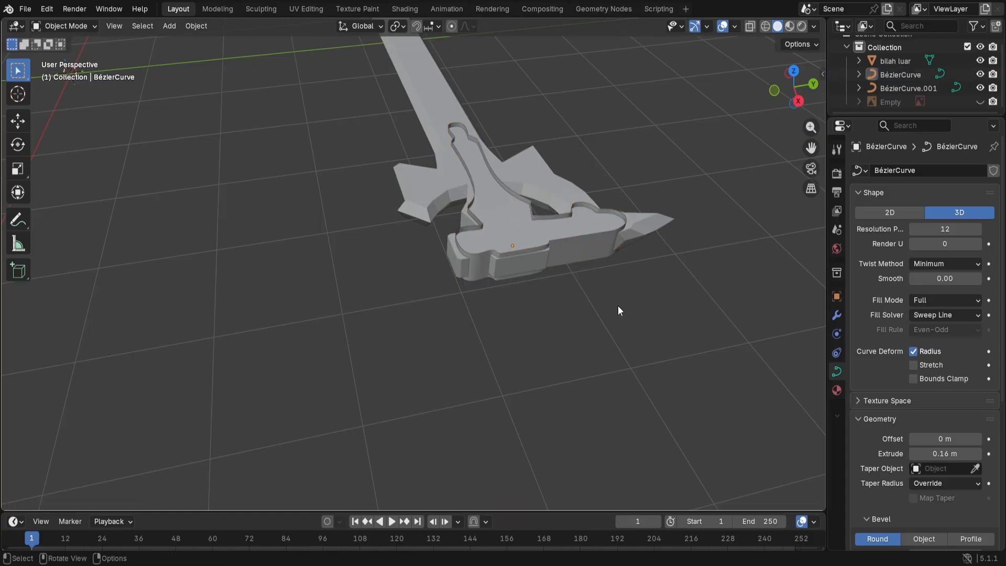
Step: Nudge the extruded guard very slightly along global X on the hilt
{"action": "middle_click_drag", "start_coordinate": [618, 306], "coordinate": [551, 361]}
{"action": "left_click", "coordinate": [527, 409]}
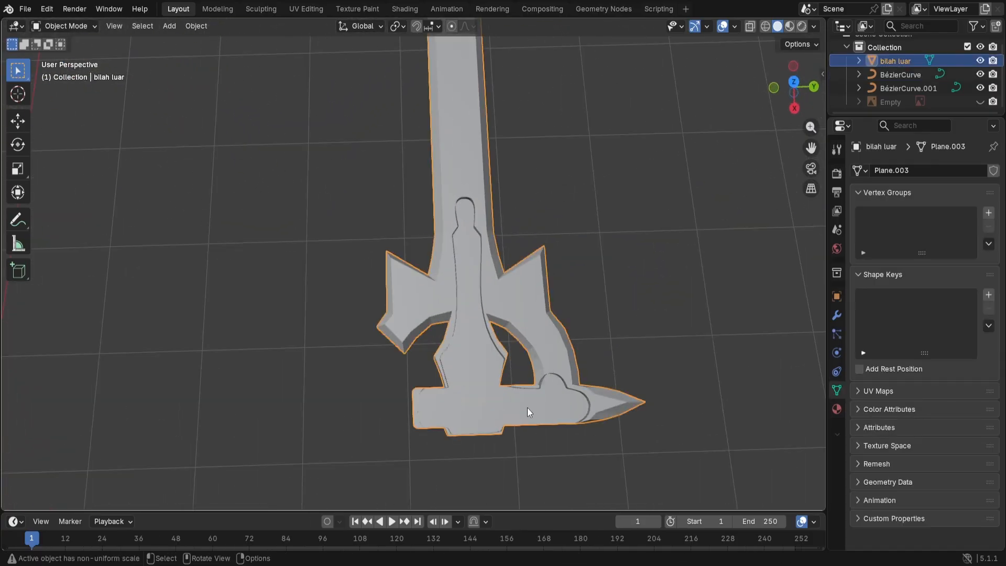
{"action": "left_click", "coordinate": [476, 234]}
{"action": "key", "text": "g"}
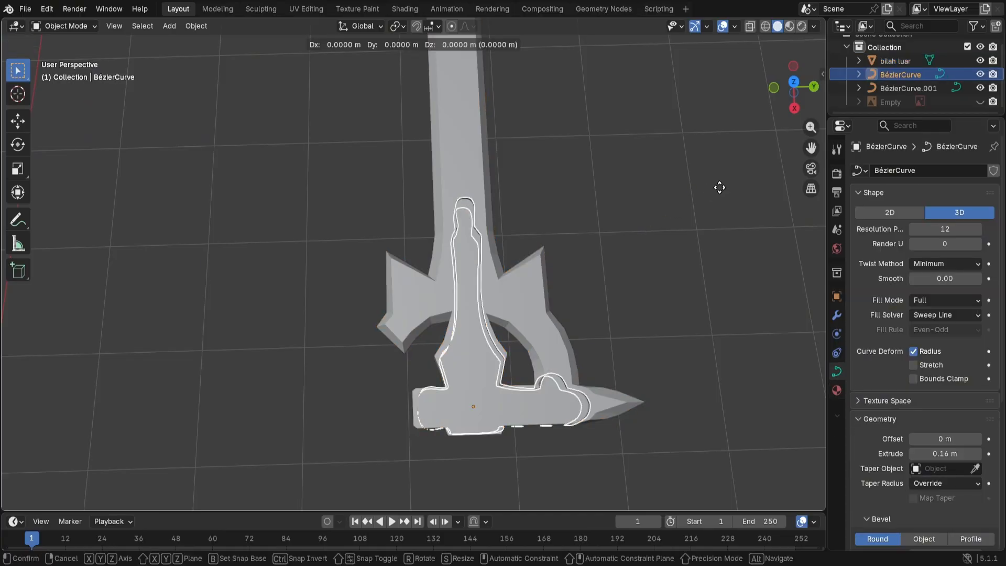
{"action": "key", "text": "y"}
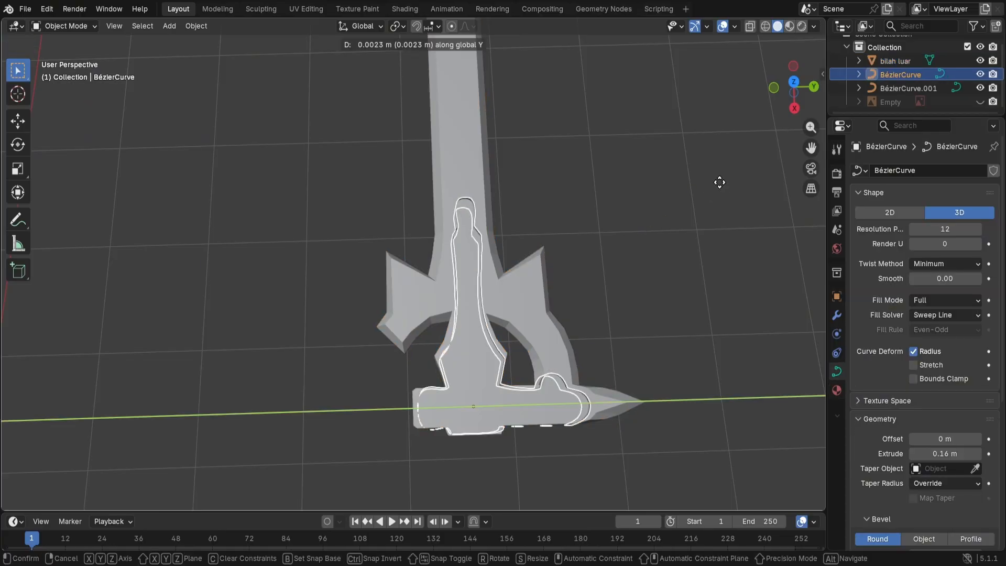
{"action": "key", "text": "x"}
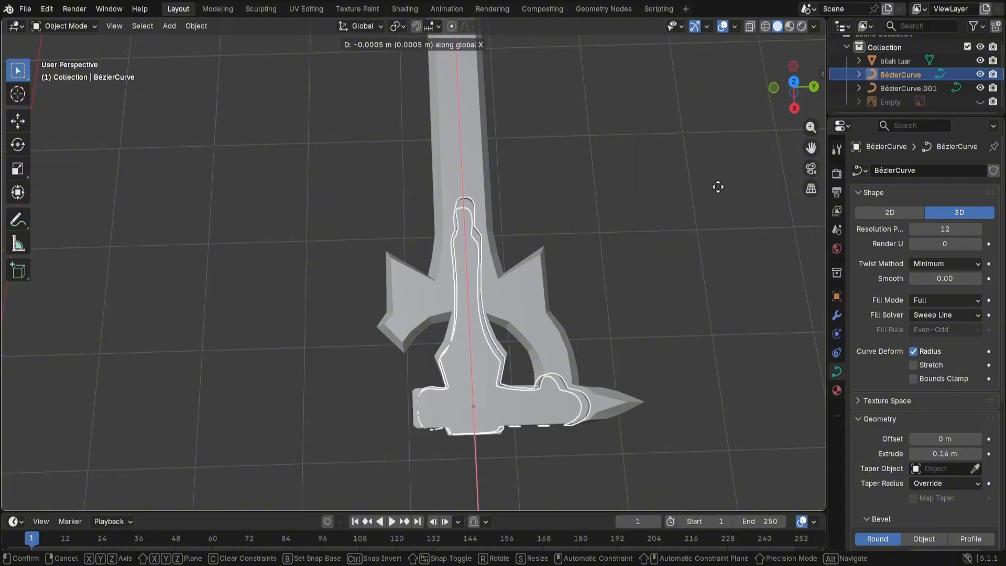
{"action": "left_click", "coordinate": [717, 189]}
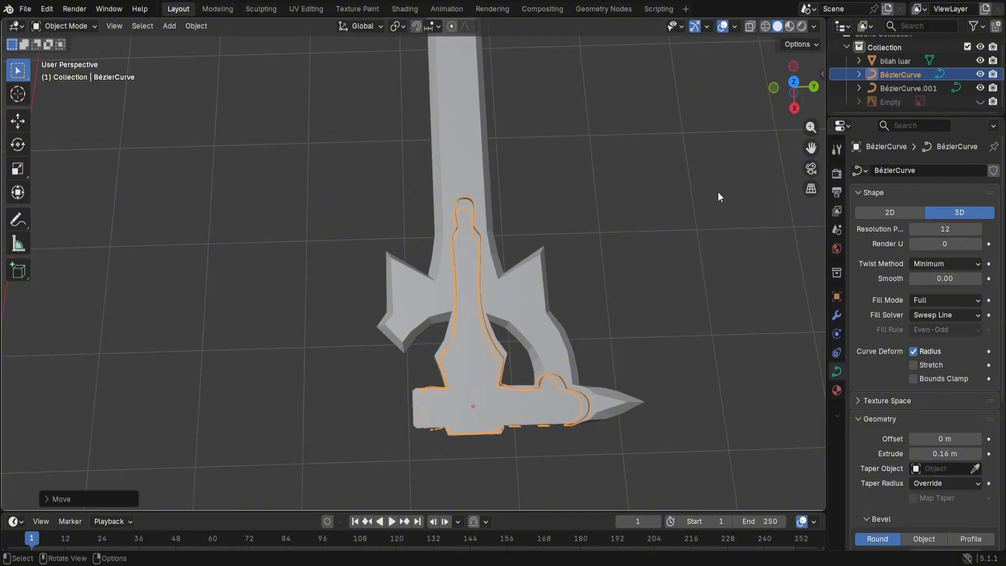
Step: Try shifting the guard further along global X towards the blade
{"action": "left_click", "coordinate": [630, 354]}
{"action": "middle_click_drag", "start_coordinate": [633, 354], "coordinate": [631, 317]}
{"action": "left_click", "coordinate": [571, 328]}
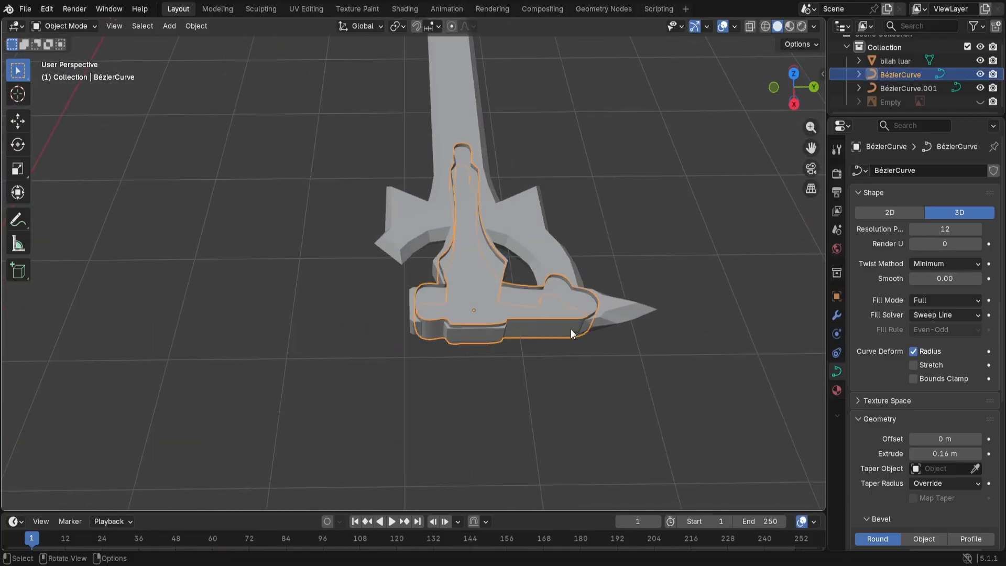
{"action": "key", "text": "g"}
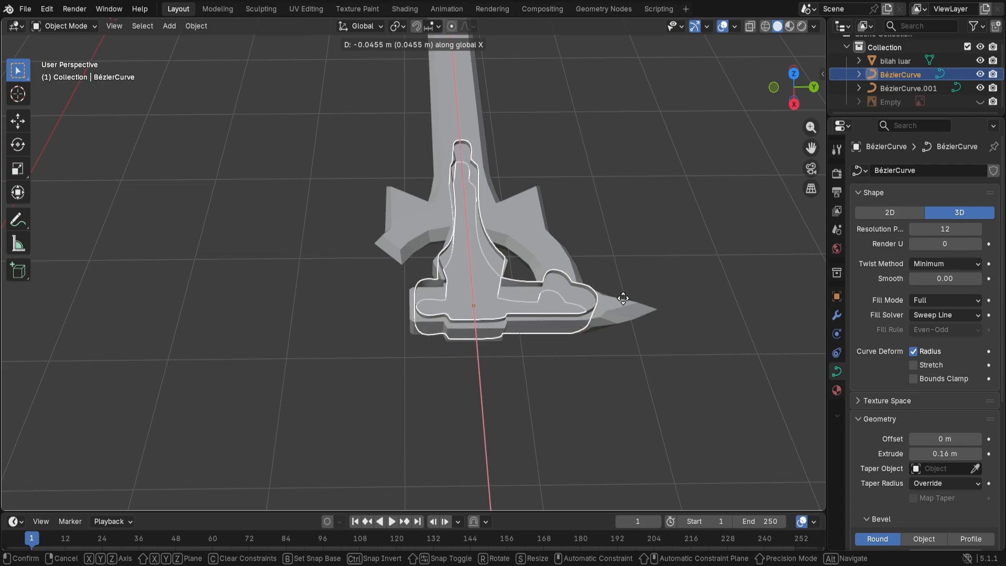
{"action": "left_click", "coordinate": [549, 476]}
{"action": "left_click", "coordinate": [548, 476]}
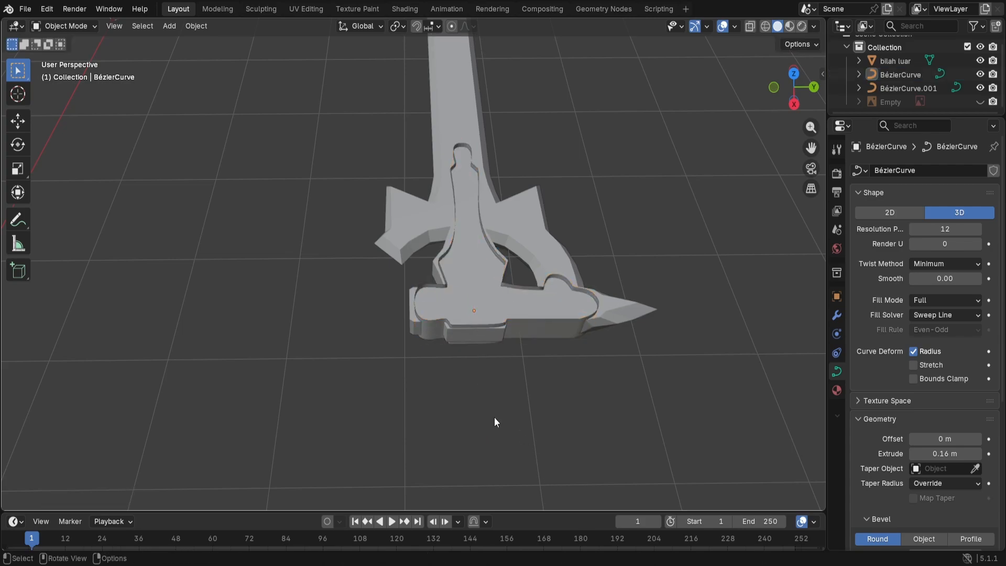
Step: Scale the extruded guard up uniformly by about 1.01
{"action": "middle_click_drag", "start_coordinate": [494, 417], "coordinate": [564, 79]}
{"action": "left_click", "coordinate": [564, 80]}
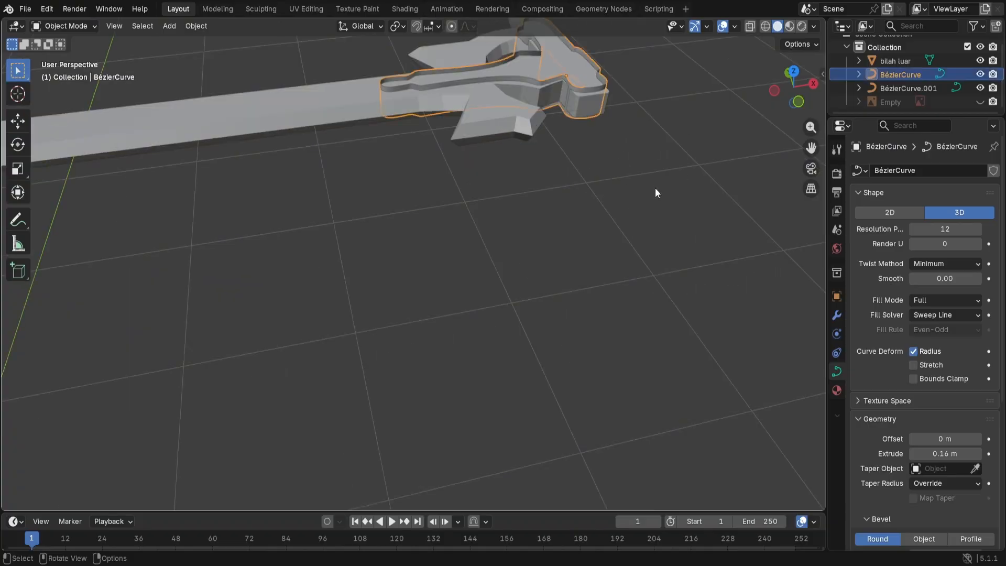
{"action": "key", "text": "s"}
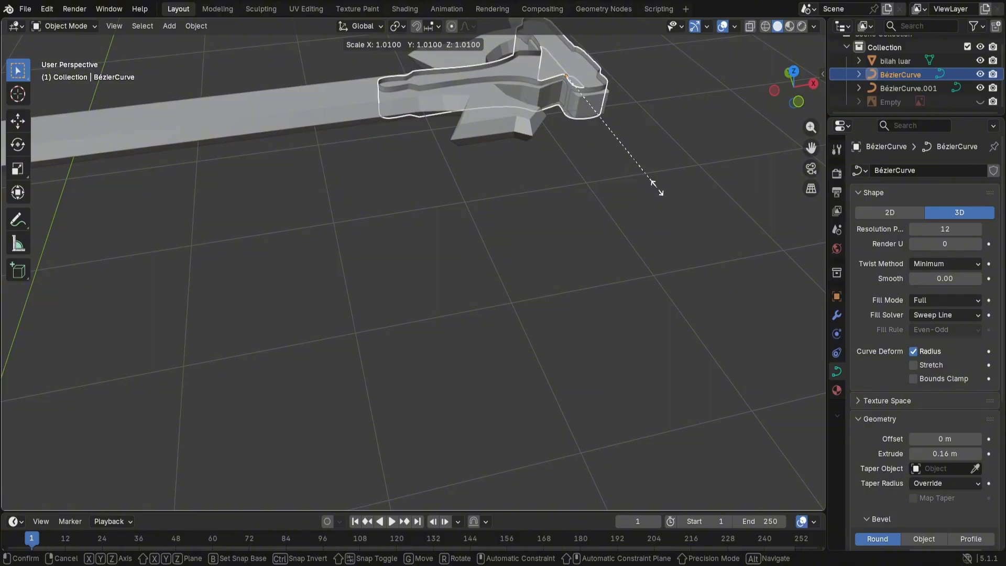
{"action": "left_click", "coordinate": [660, 183]}
{"action": "left_click", "coordinate": [661, 182]}
Step: Move the rescaled guard about 0.018 m along negative global X, towards the blade
{"action": "middle_click_drag", "start_coordinate": [661, 183], "coordinate": [497, 192]}
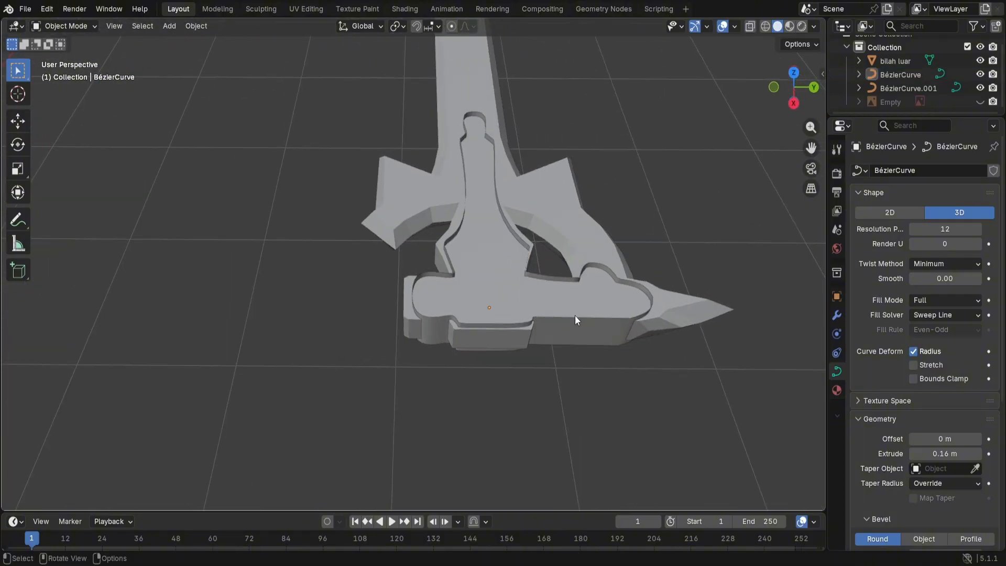
{"action": "left_click", "coordinate": [574, 316]}
{"action": "key", "text": "g"}
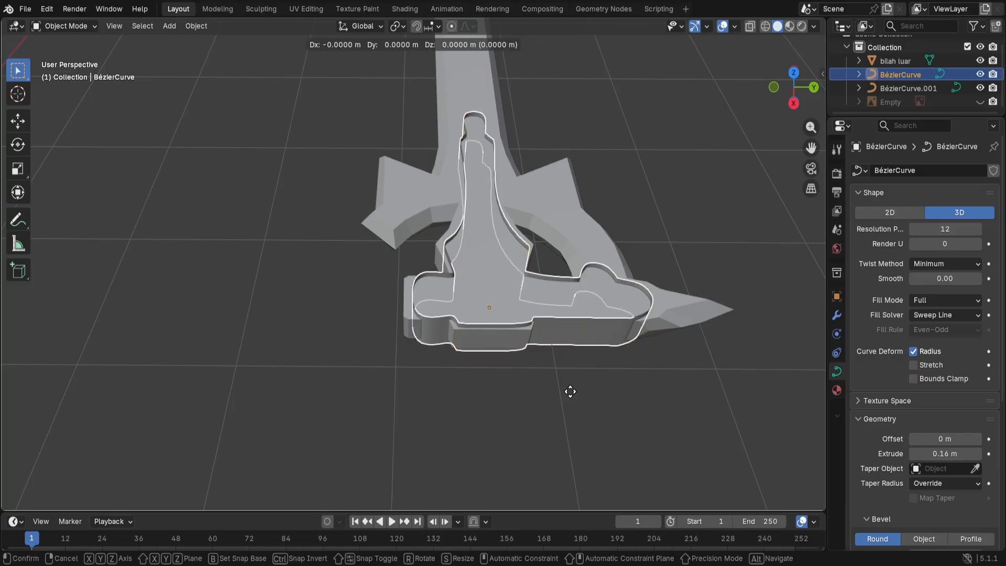
{"action": "key", "text": "x"}
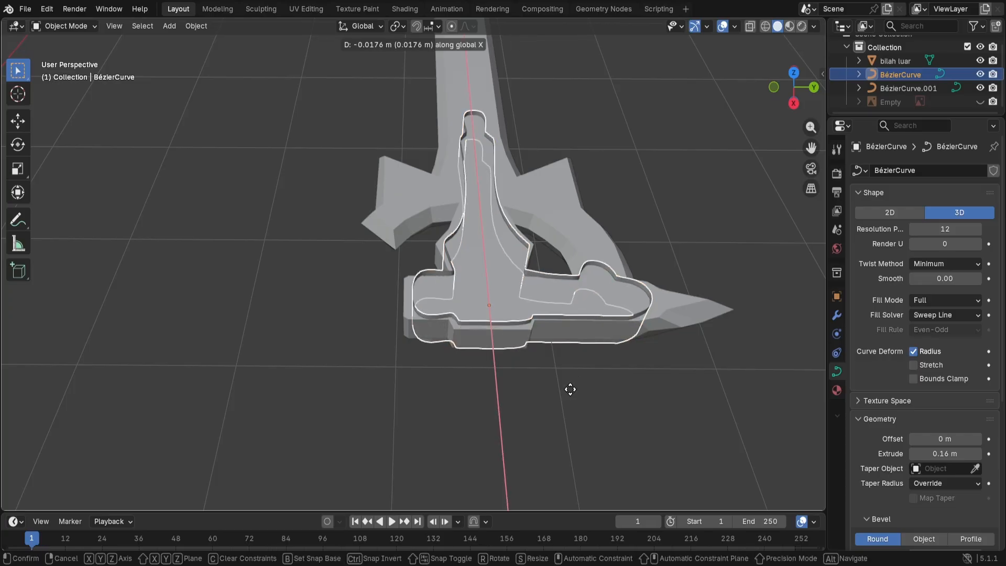
{"action": "left_click", "coordinate": [569, 390]}
{"action": "left_click", "coordinate": [529, 400]}
{"action": "middle_click_drag", "start_coordinate": [484, 395], "coordinate": [624, 365]}
{"action": "key", "text": "ctrl+z"}
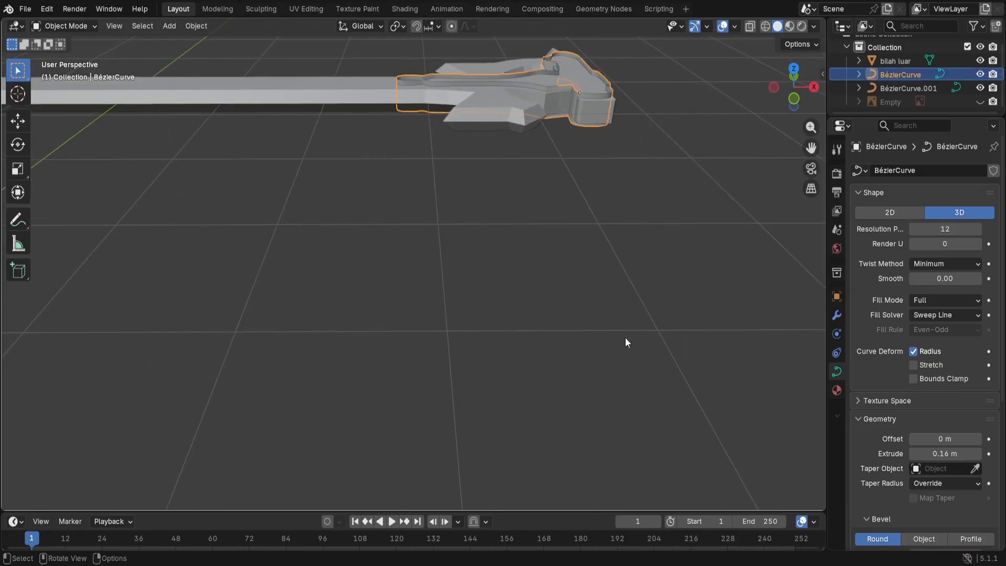
{"action": "key", "text": "ctrl+shift+z"}
{"action": "middle_click_drag", "start_coordinate": [649, 243], "coordinate": [557, 312]}
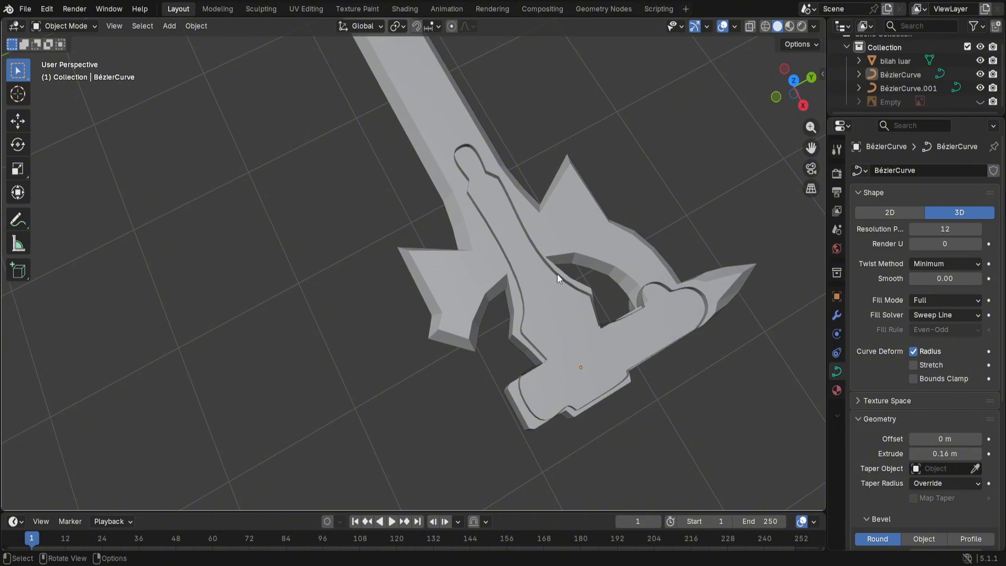
Step: Set the guard curve's extrude to 0.2 m so it encloses the hilt's thickness
{"action": "middle_click_drag", "start_coordinate": [627, 340], "coordinate": [663, 200]}
{"action": "left_click", "coordinate": [576, 93]}
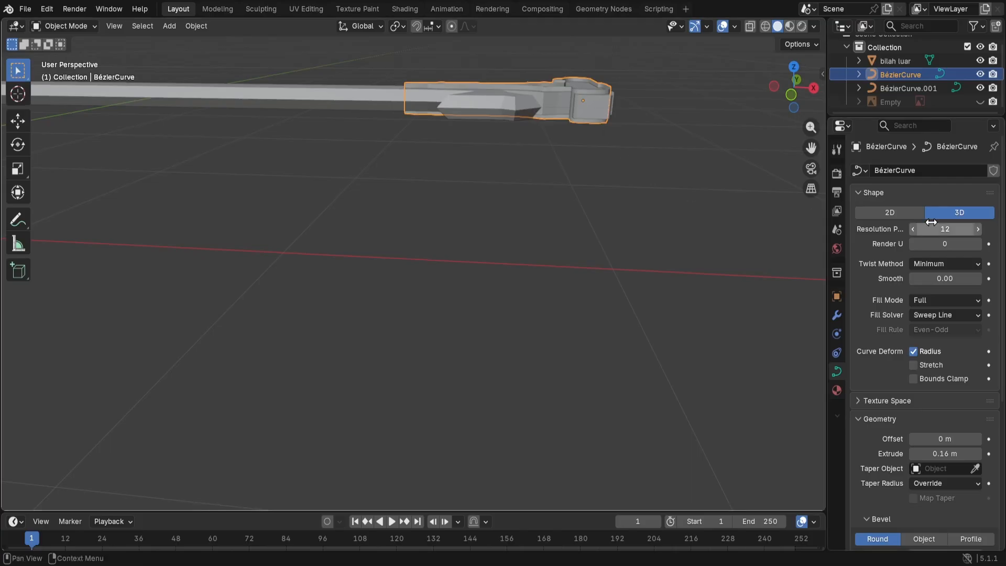
{"action": "left_click_drag", "start_coordinate": [976, 454], "coordinate": [995, 454]}
{"action": "left_click", "coordinate": [606, 291]}
{"action": "middle_click_drag", "start_coordinate": [606, 292], "coordinate": [565, 250]}
{"action": "left_click", "coordinate": [582, 266]}
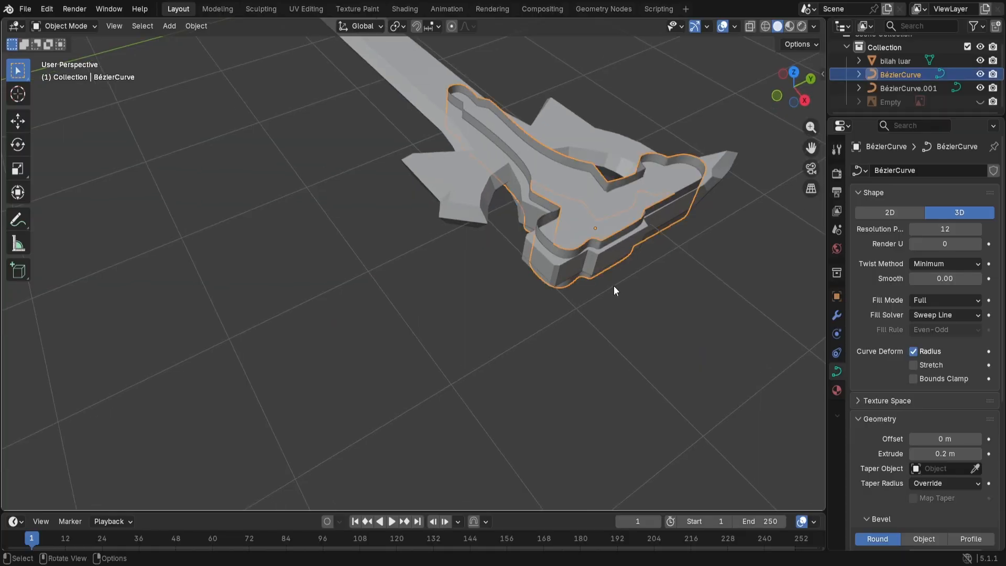
Step: Move the guard off the sword along negative global Y into the free space beside the hilt
{"action": "middle_click_drag", "start_coordinate": [567, 306], "coordinate": [520, 319]}
{"action": "key", "text": "g"}
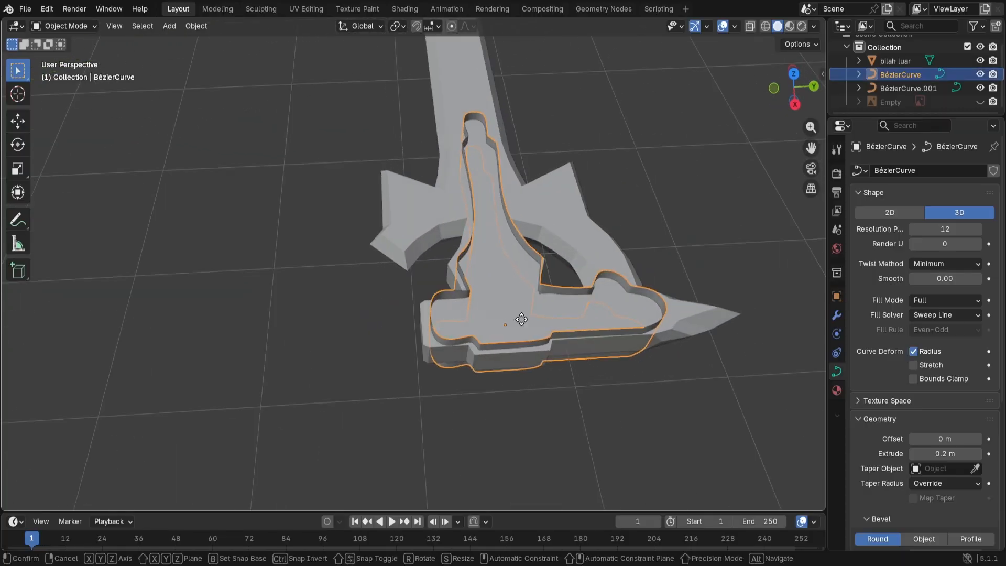
{"action": "key", "text": "x"}
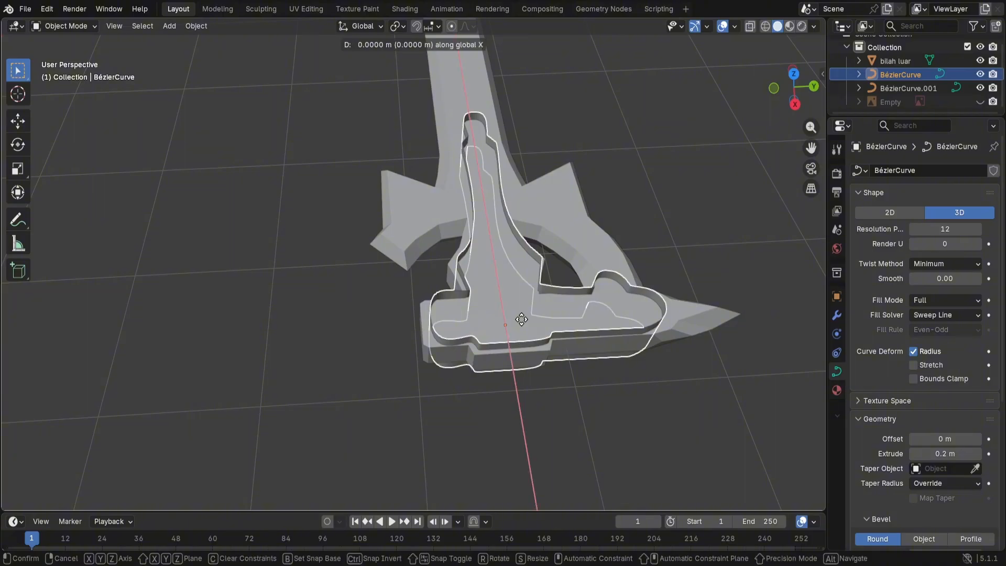
{"action": "key", "text": "y"}
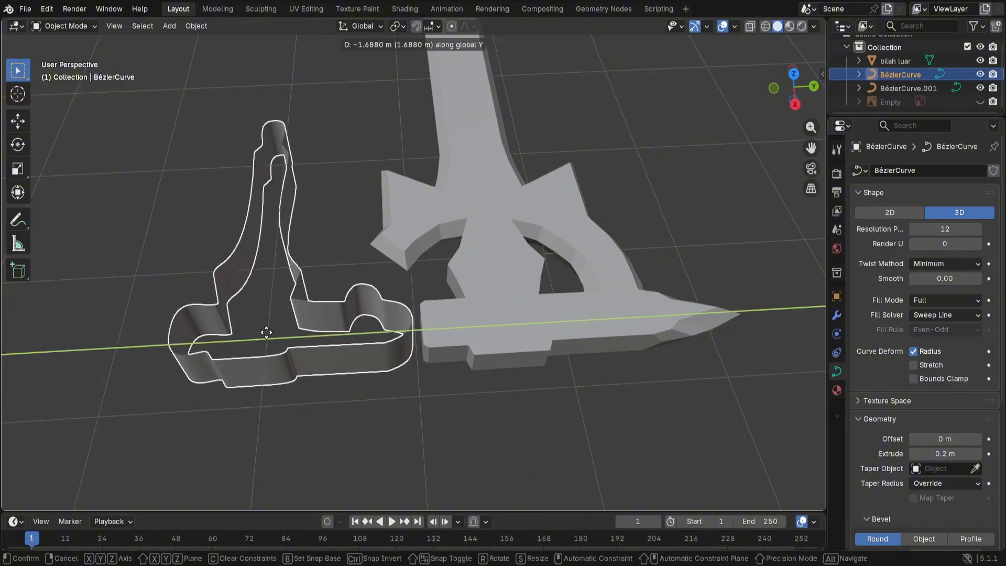
{"action": "left_click", "coordinate": [157, 348]}
Step: Examine the guard curve's fill mode, fill solver, taper radius and bevel options for a way to close its faces
{"action": "scroll", "coordinate": [324, 344], "scroll_direction": "down", "scroll_amount": 5}
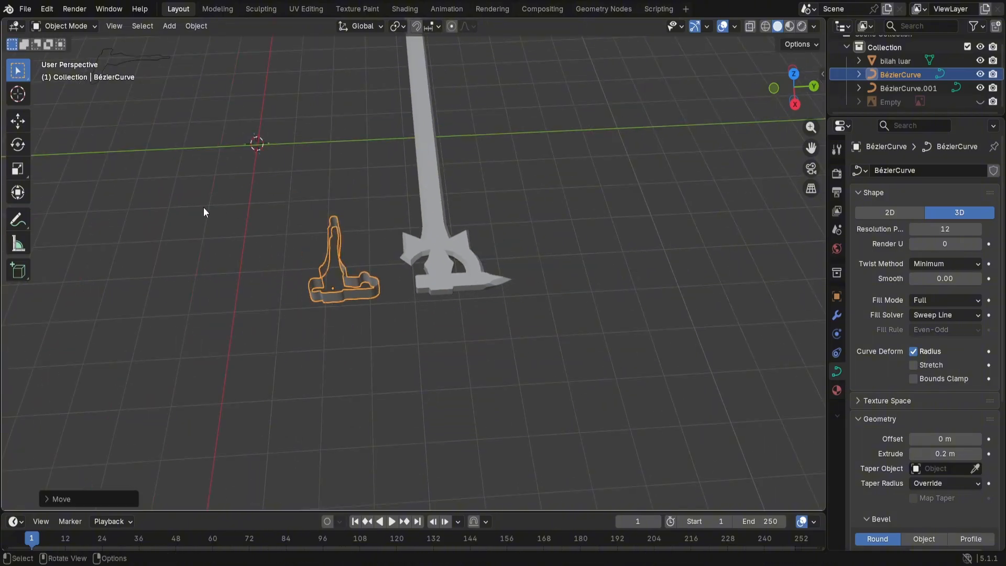
{"action": "middle_click_drag", "start_coordinate": [204, 208], "coordinate": [195, 234]}
{"action": "left_click", "coordinate": [198, 250]}
{"action": "left_click", "coordinate": [356, 282]}
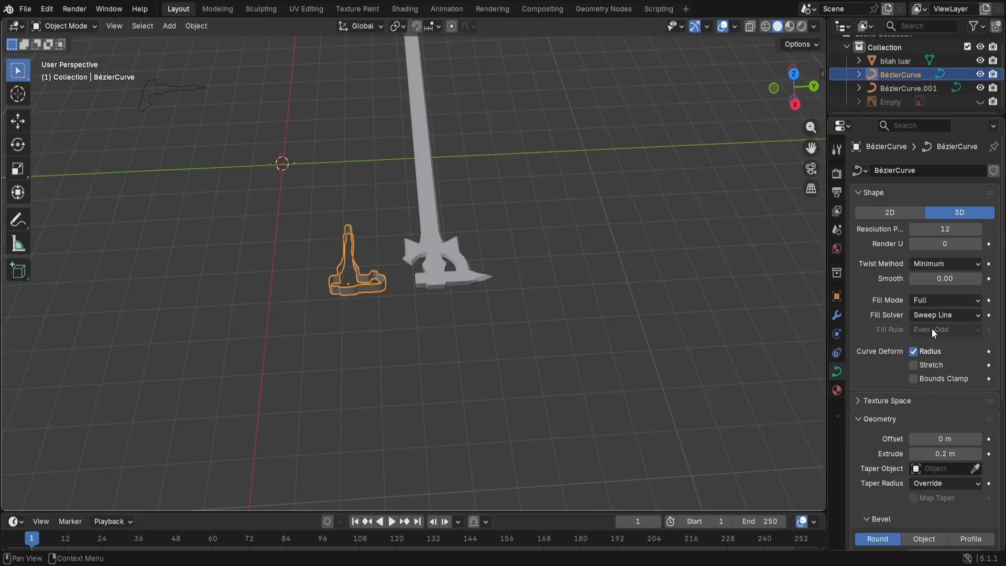
{"action": "scroll", "coordinate": [937, 450], "scroll_direction": "down", "scroll_amount": 3}
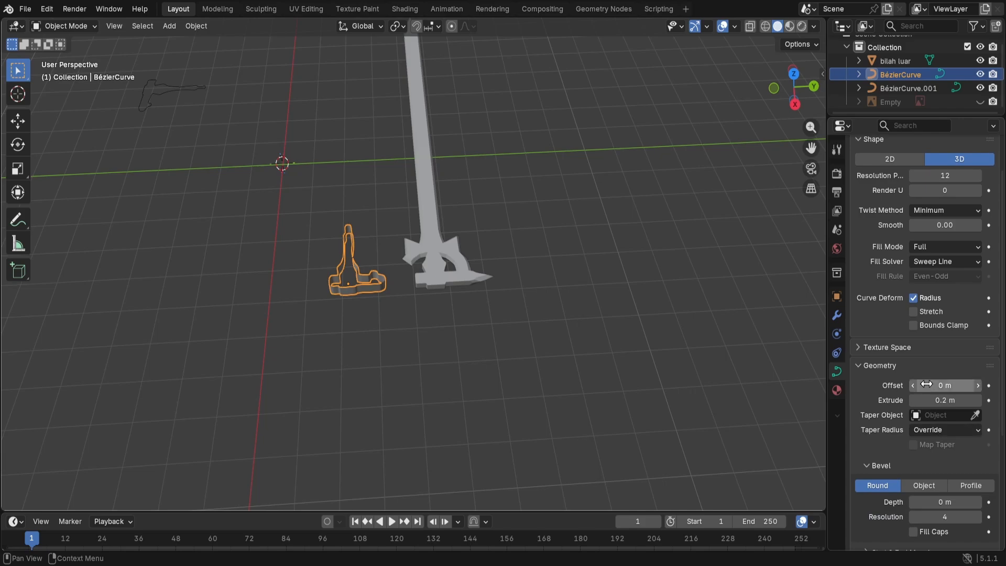
{"action": "left_click", "coordinate": [934, 247]}
{"action": "left_click", "coordinate": [941, 262]}
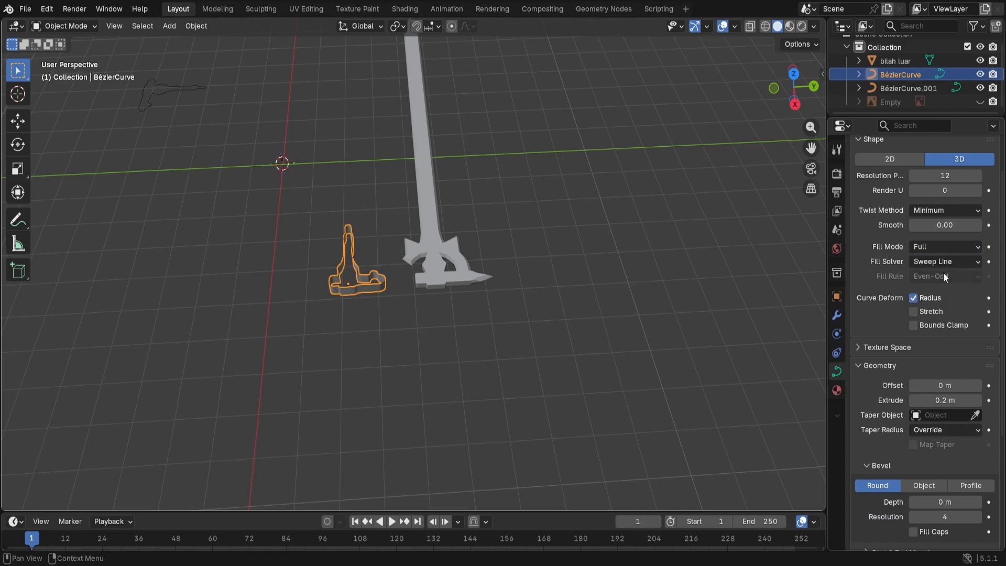
{"action": "left_click", "coordinate": [942, 250]}
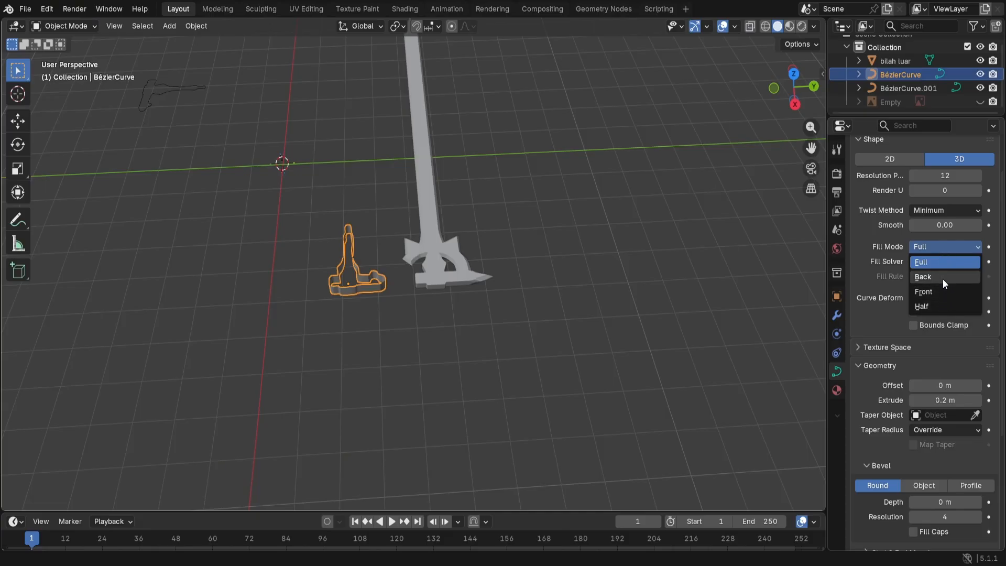
{"action": "left_click", "coordinate": [944, 317]}
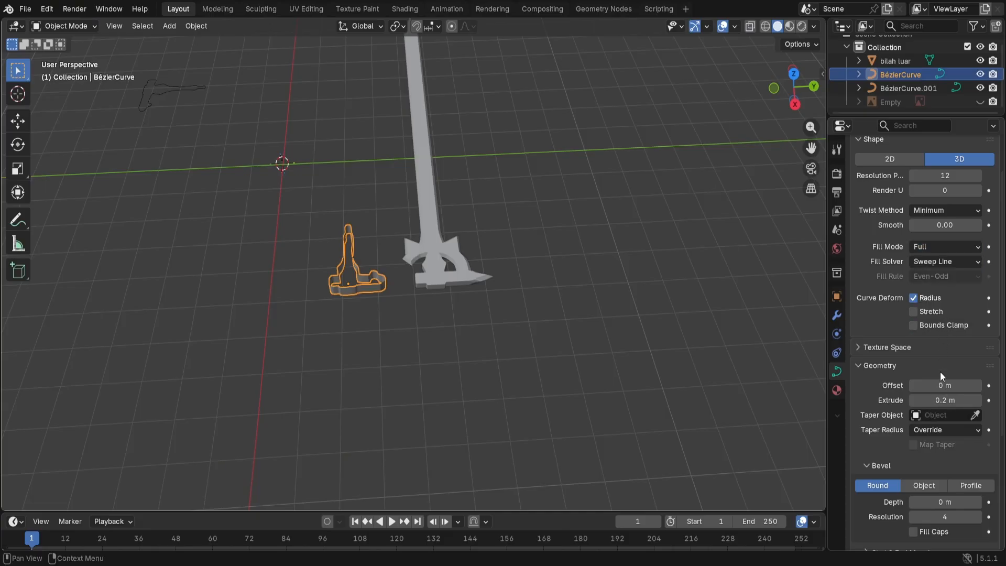
{"action": "left_click", "coordinate": [949, 432]}
{"action": "scroll", "coordinate": [946, 450], "scroll_direction": "down", "scroll_amount": 1}
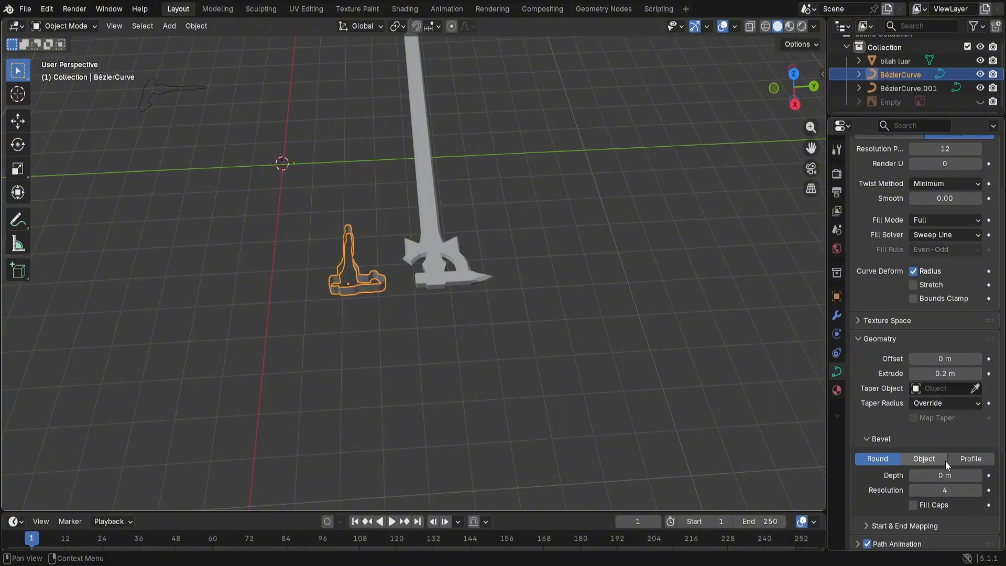
{"action": "scroll", "coordinate": [868, 221], "scroll_direction": "up", "scroll_amount": 3}
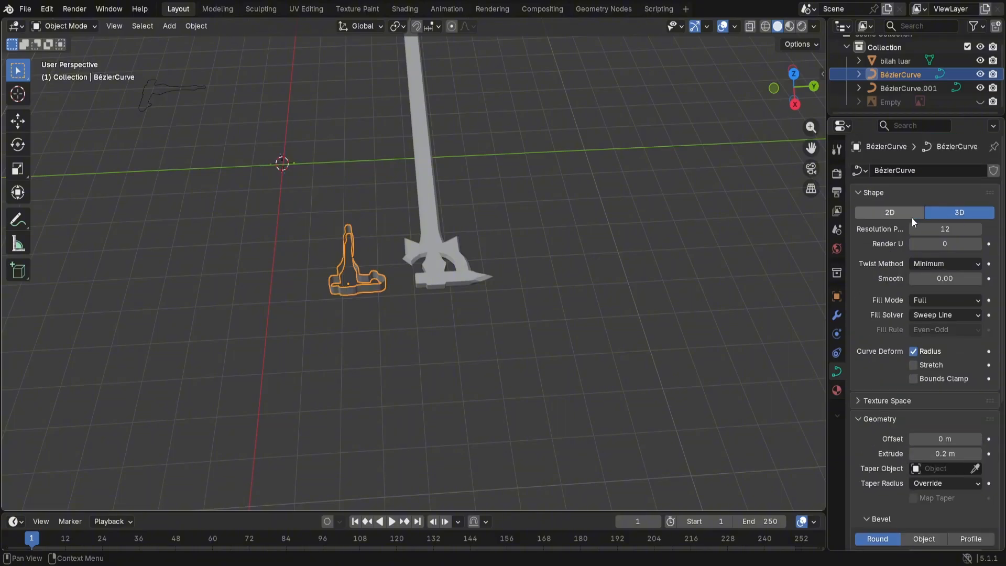
Step: Make the guard a 2D curve and set its fill mode to Both
{"action": "left_click", "coordinate": [911, 218]}
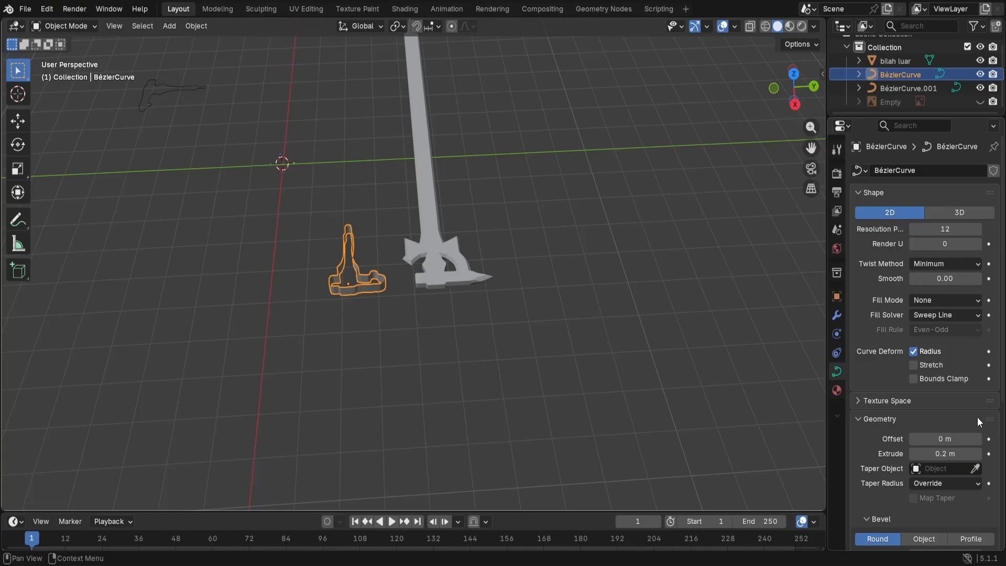
{"action": "left_click", "coordinate": [936, 301]}
{"action": "left_click", "coordinate": [941, 360]}
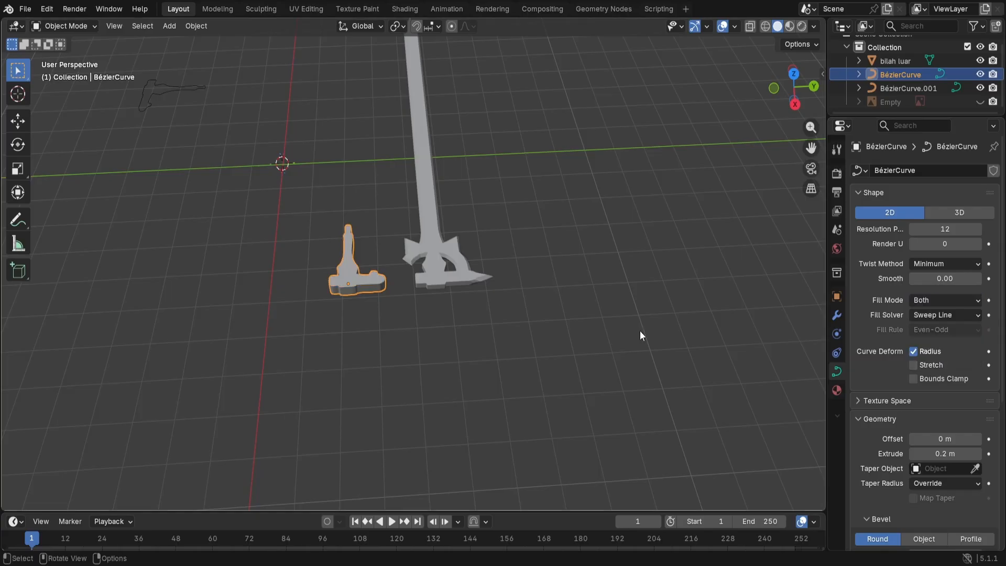
{"action": "left_click", "coordinate": [367, 335]}
Step: Rotate the remaining unfilled outline curve 90° about global Z so it points the same way as the guard
{"action": "middle_click_drag", "start_coordinate": [367, 335], "coordinate": [362, 381]}
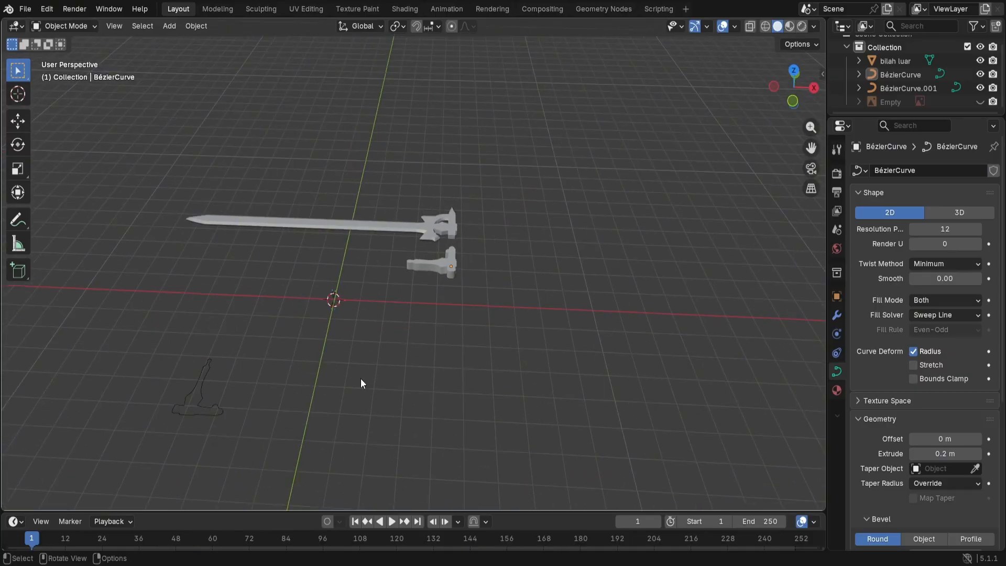
{"action": "left_click", "coordinate": [163, 405]}
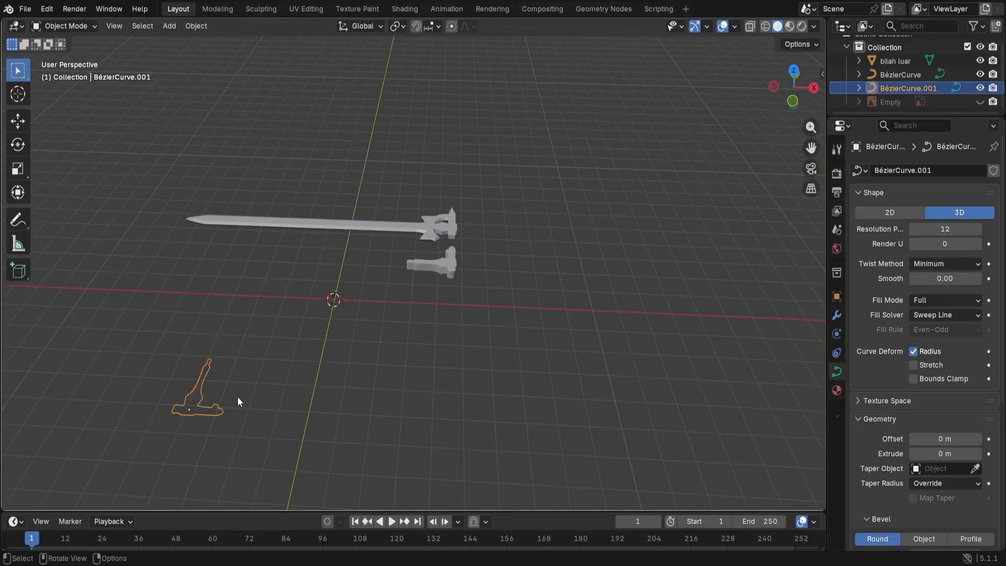
{"action": "key", "text": "r"}
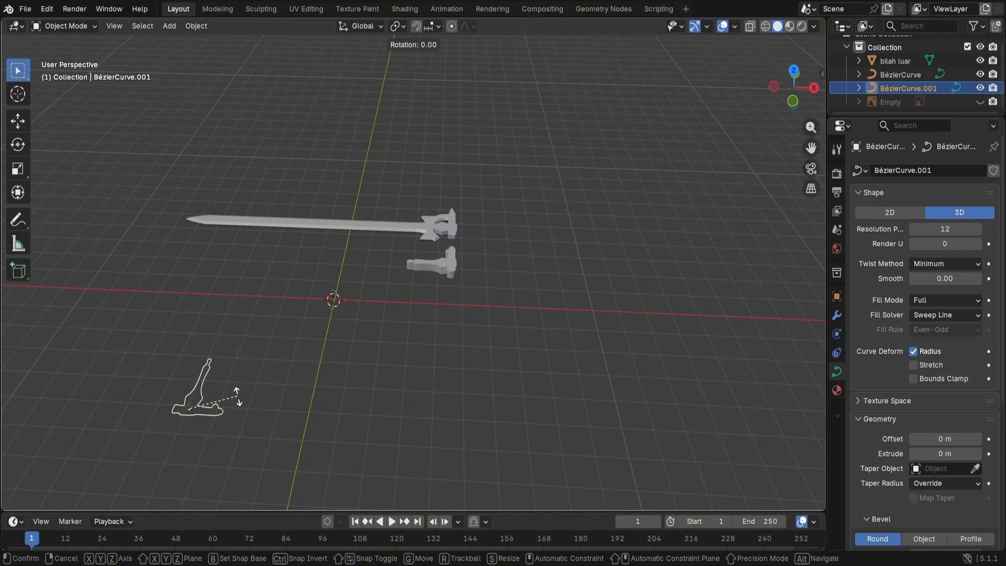
{"action": "type", "text": "z"}
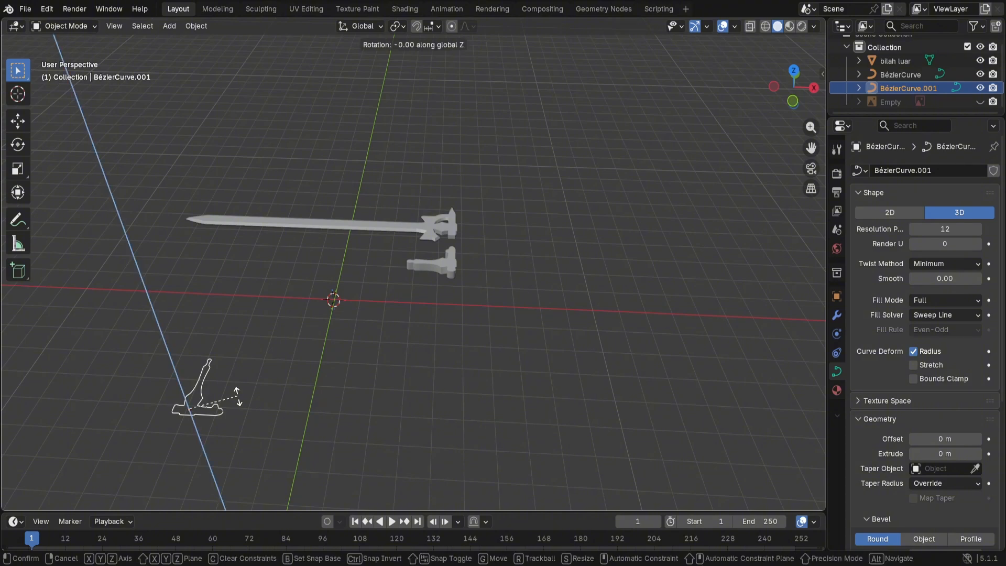
{"action": "type", "text": "-90"}
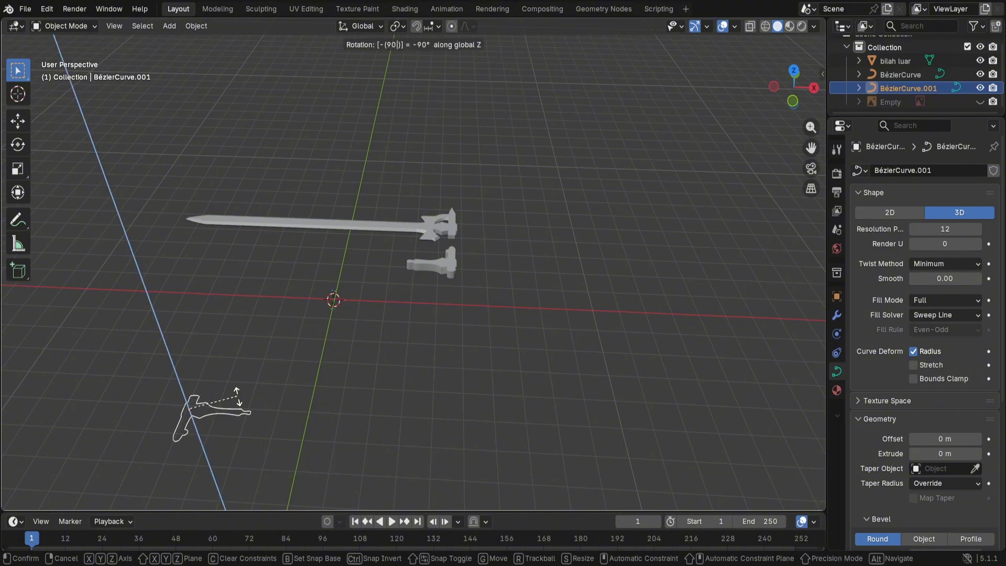
{"action": "key", "text": "BackSpace"}
{"action": "key", "text": "BackSpace"}
{"action": "key", "text": "BackSpace"}
{"action": "type", "text": "90"}
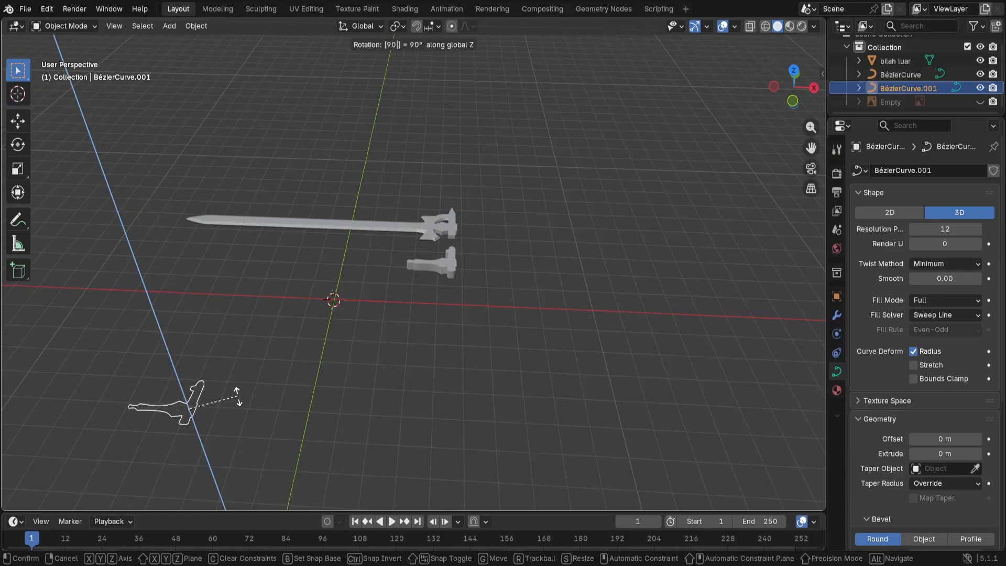
{"action": "key", "text": "Return"}
Step: Move the rotated outline along positive global X until it is level with the solid guard
{"action": "key", "text": "g"}
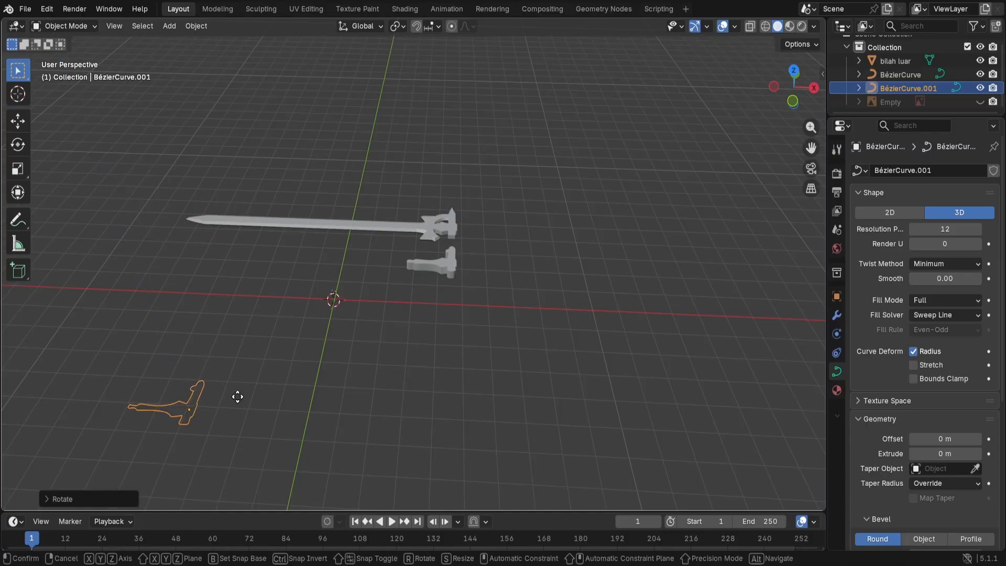
{"action": "key", "text": "x"}
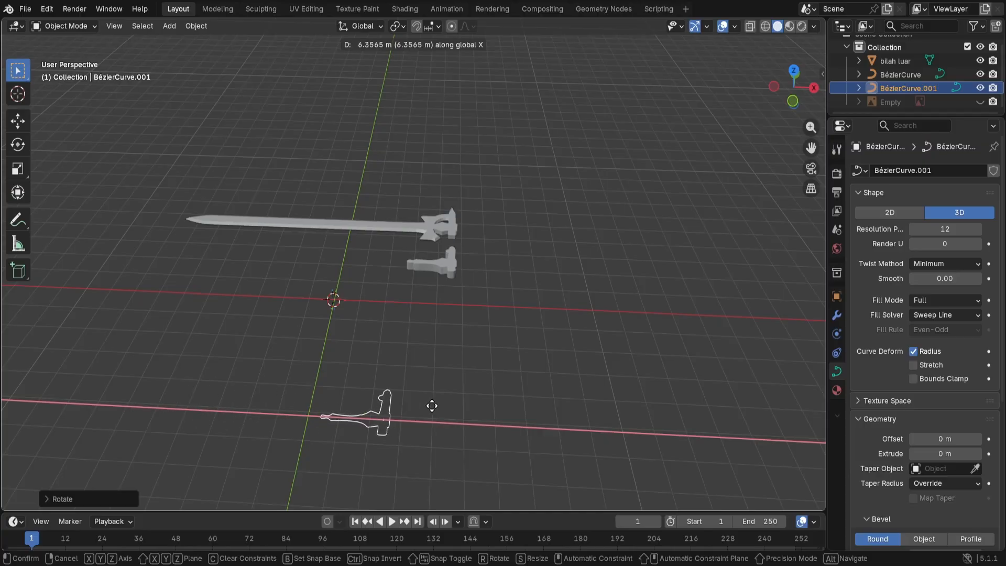
{"action": "left_click", "coordinate": [499, 392]}
{"action": "middle_click_drag", "start_coordinate": [500, 391], "coordinate": [392, 371]}
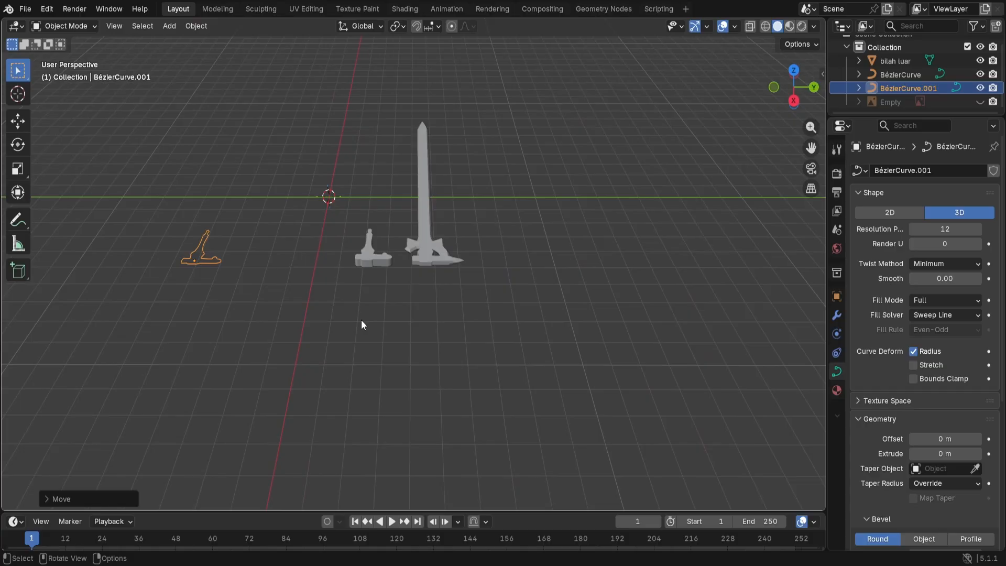
Step: Move the outline along positive global Y until it overlaps the solid guard beside the sword
{"action": "key", "text": "g"}
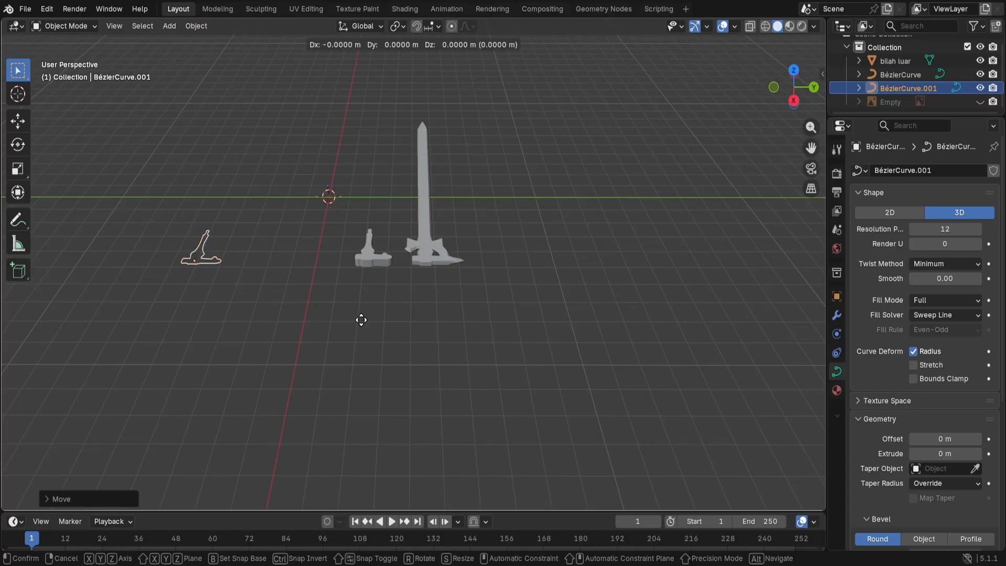
{"action": "key", "text": "y"}
{"action": "left_click", "coordinate": [485, 322]}
{"action": "scroll", "coordinate": [358, 291], "scroll_direction": "up", "scroll_amount": 5}
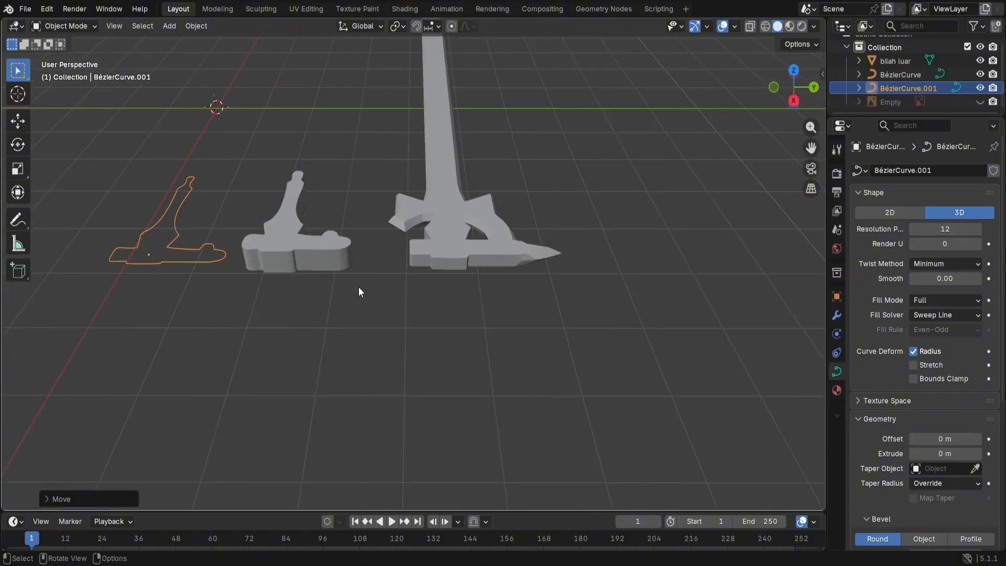
{"action": "scroll", "coordinate": [351, 292], "scroll_direction": "up", "scroll_amount": 2}
{"action": "key", "text": "g"}
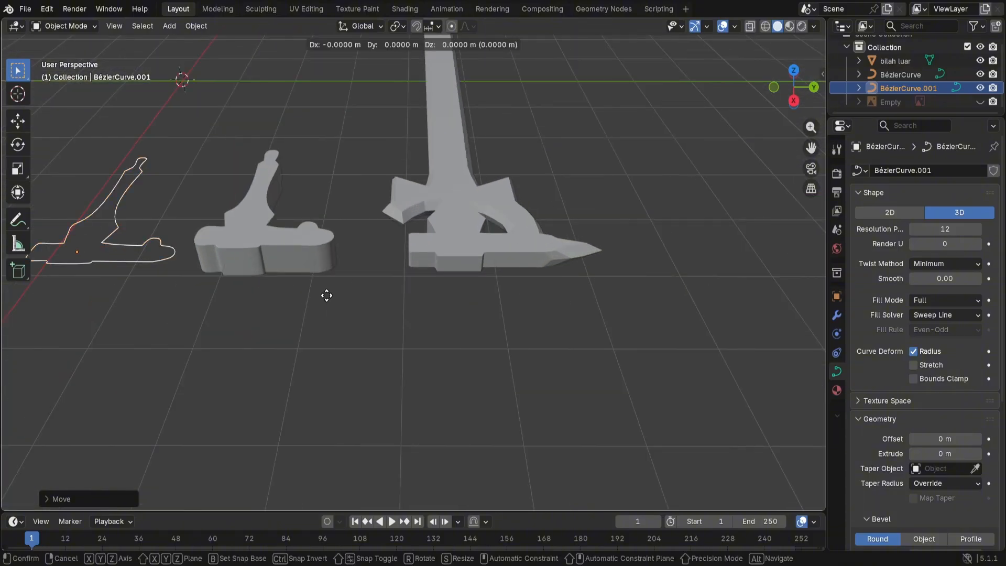
{"action": "key", "text": "y"}
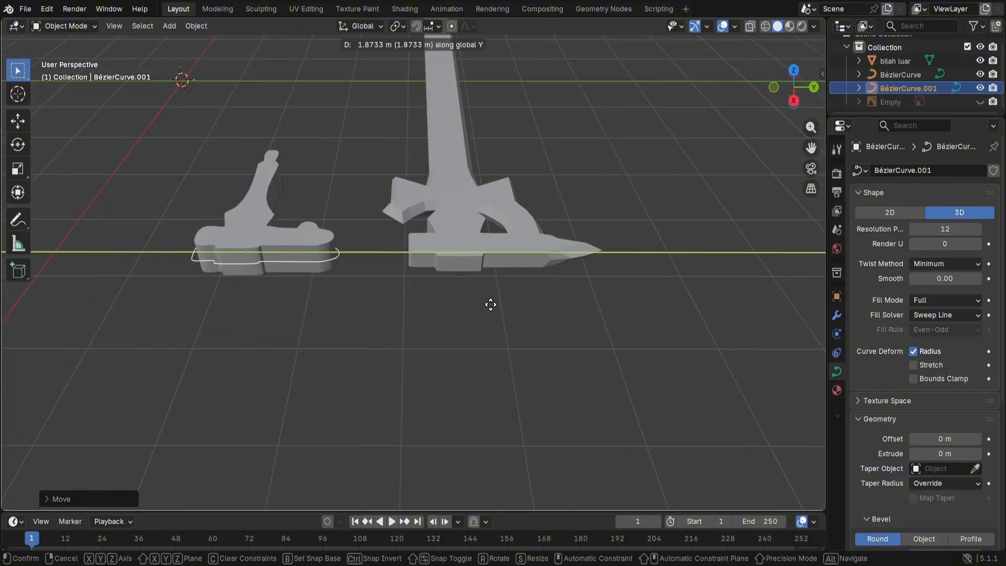
{"action": "left_click", "coordinate": [489, 301]}
{"action": "middle_click_drag", "start_coordinate": [390, 315], "coordinate": [490, 397]}
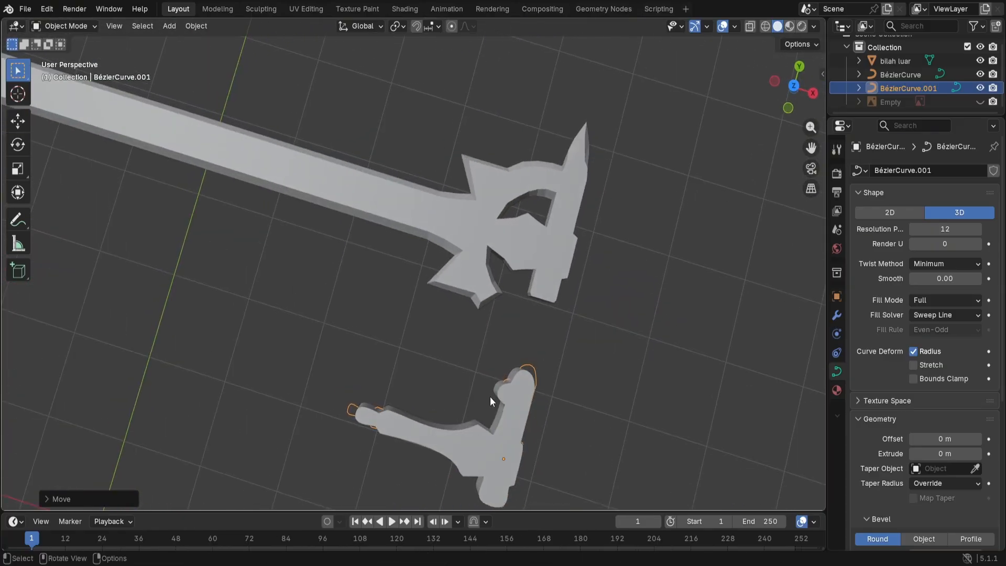
Step: From the top view, nudge the outline about 0.05 m along negative X and scale it to about 0.87 to fit inside the guard
{"action": "left_click", "coordinate": [791, 88]}
{"action": "key", "text": "g"}
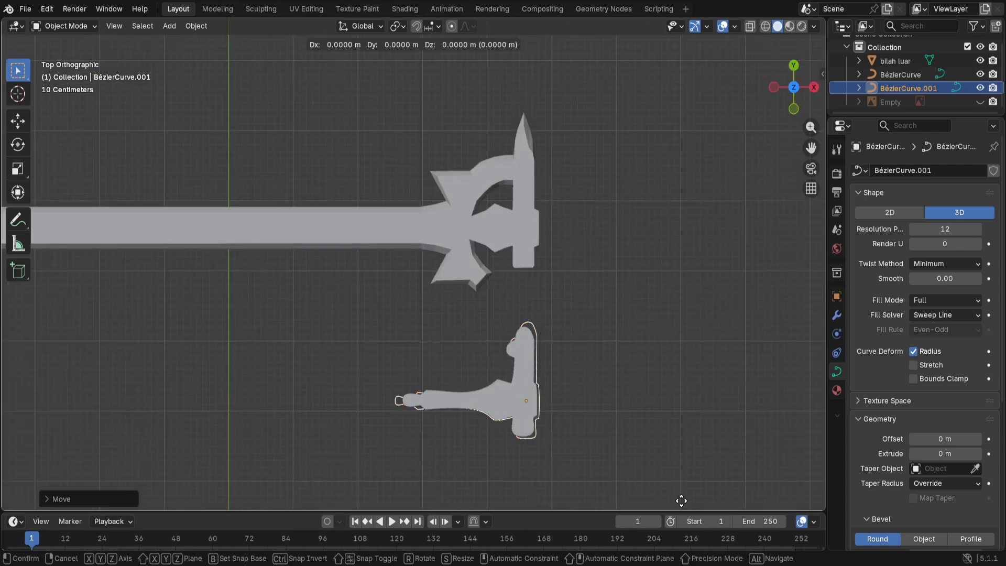
{"action": "key", "text": "x"}
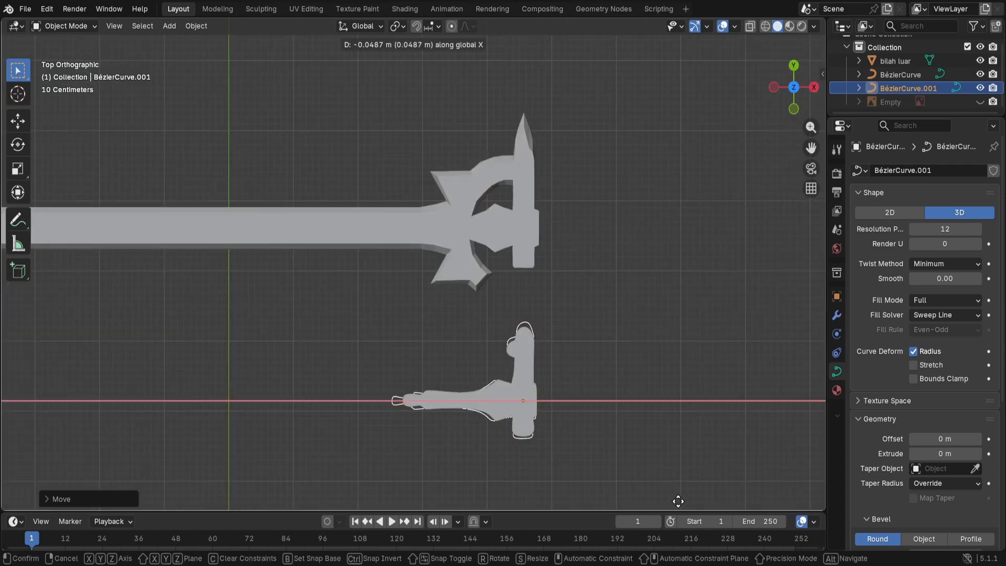
{"action": "left_click", "coordinate": [679, 501]}
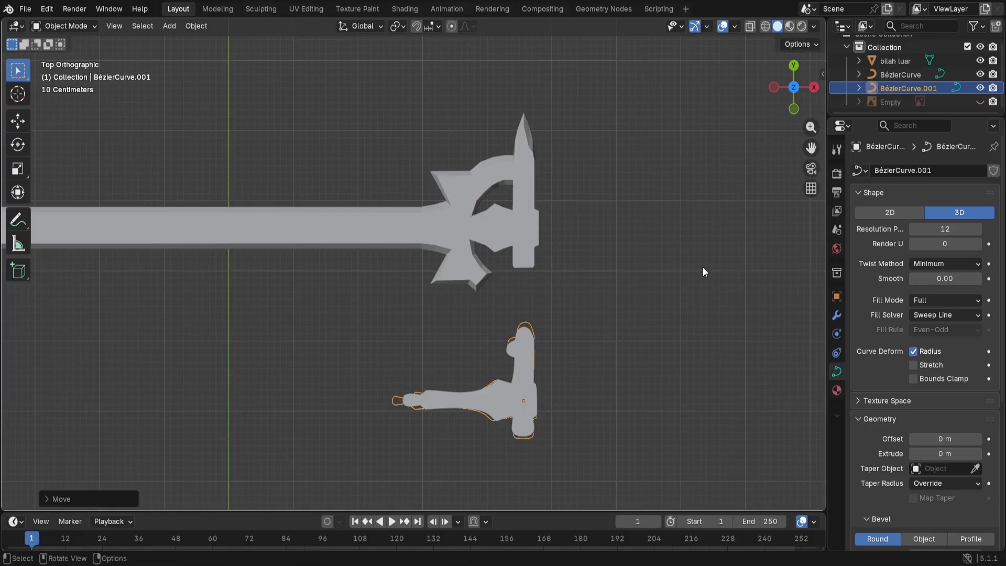
{"action": "key", "text": "s"}
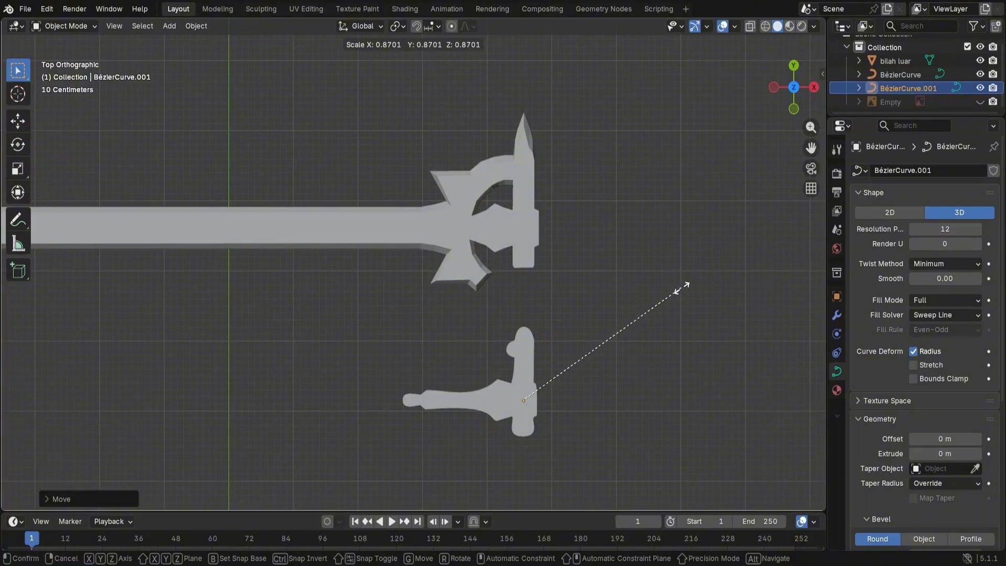
{"action": "left_click", "coordinate": [681, 290]}
{"action": "middle_click_drag", "start_coordinate": [676, 305], "coordinate": [604, 294]}
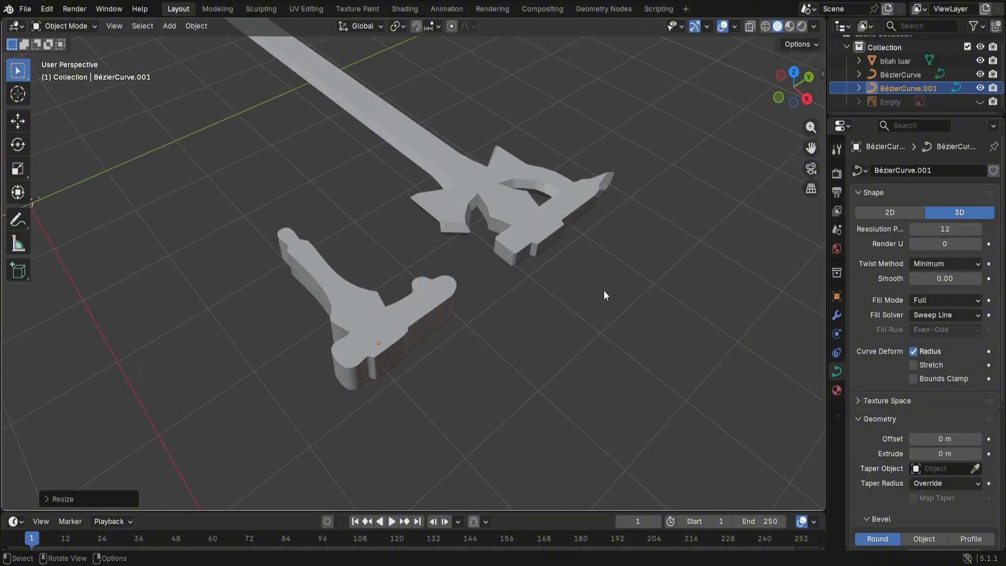
Step: Make the inner outline a 2D curve with an extrude of 0.3 m and fill mode Both
{"action": "left_click", "coordinate": [920, 211]}
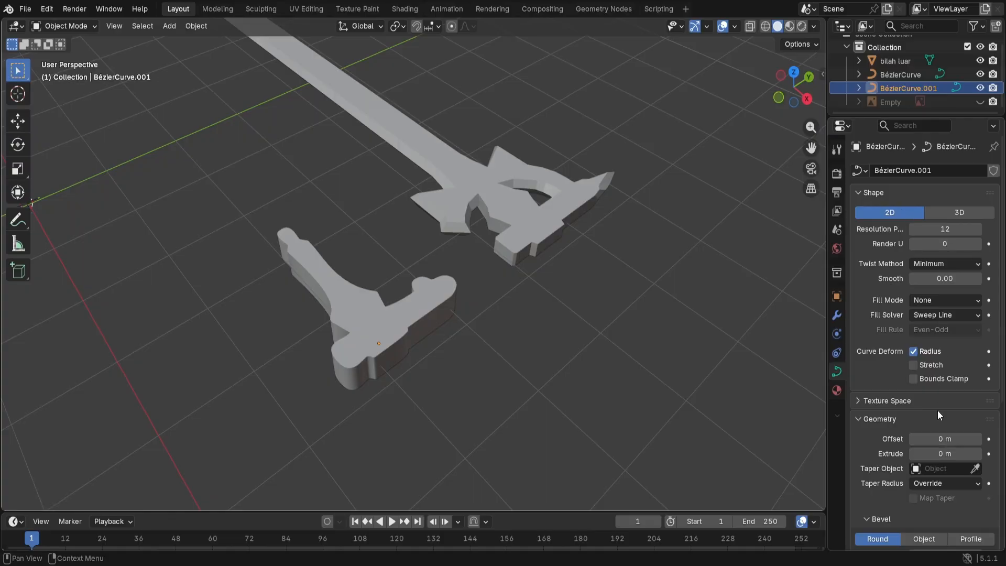
{"action": "mouse_move", "coordinate": [973, 454]}
{"action": "left_mouse_down"}
{"action": "mouse_move", "coordinate": [1003, 453]}
{"action": "mouse_move", "coordinate": [978, 454]}
{"action": "left_mouse_up"}
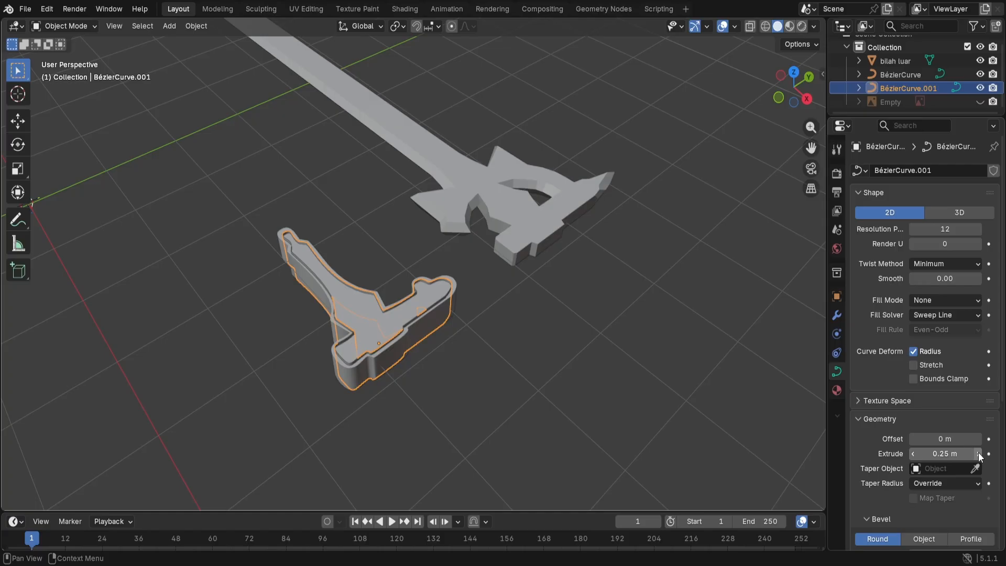
{"action": "left_click", "coordinate": [978, 453]}
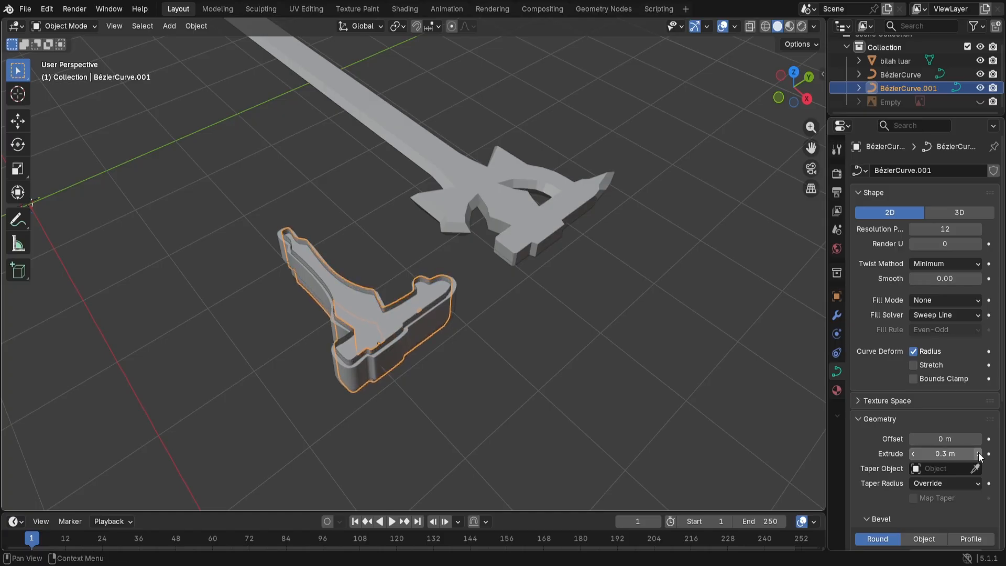
{"action": "left_click", "coordinate": [921, 296]}
{"action": "left_click", "coordinate": [937, 357]}
{"action": "left_click", "coordinate": [494, 360]}
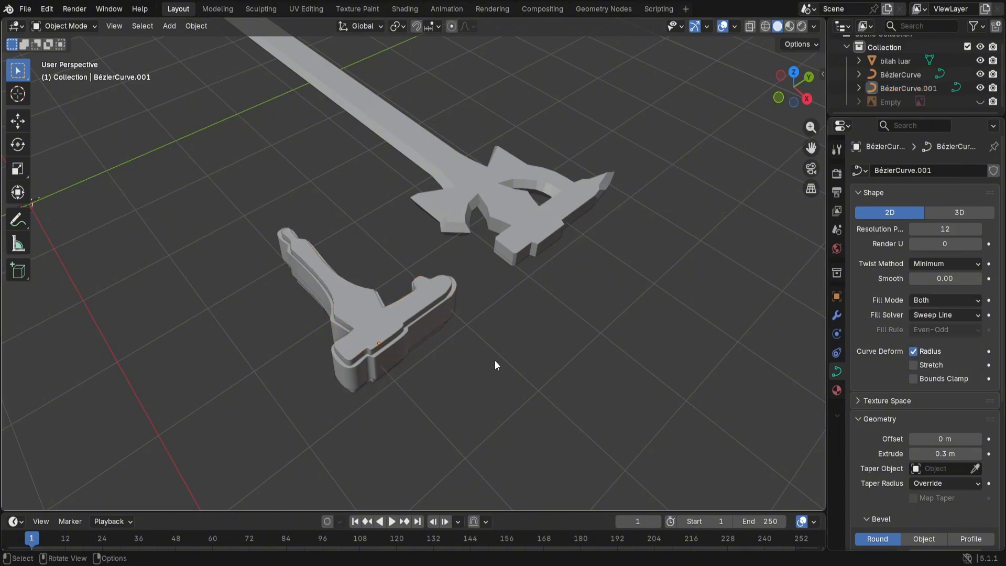
Step: Reduce the inner curve's extrude to 0.25 m so it protrudes less from the guard
{"action": "middle_click_drag", "start_coordinate": [495, 361], "coordinate": [508, 339]}
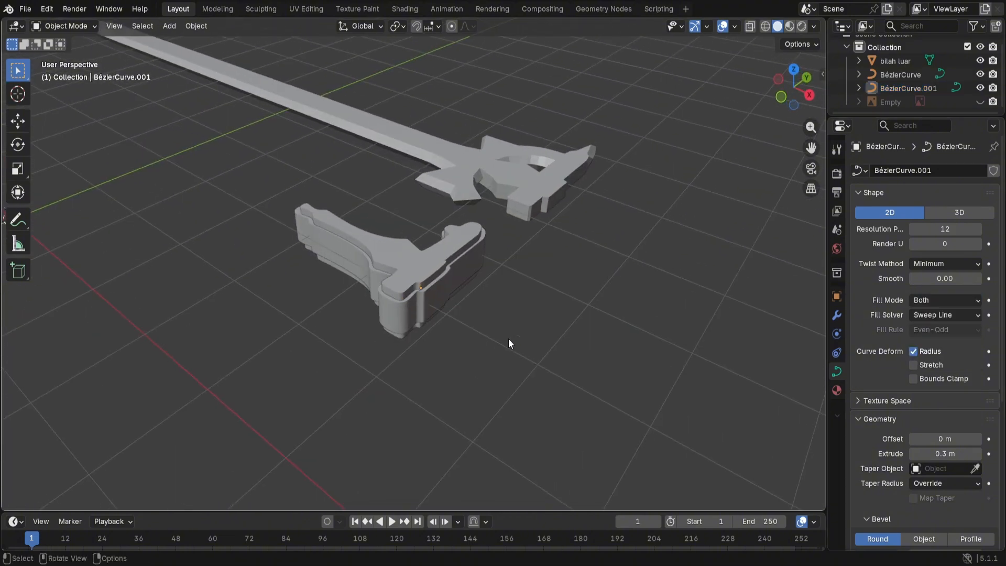
{"action": "left_click", "coordinate": [422, 267]}
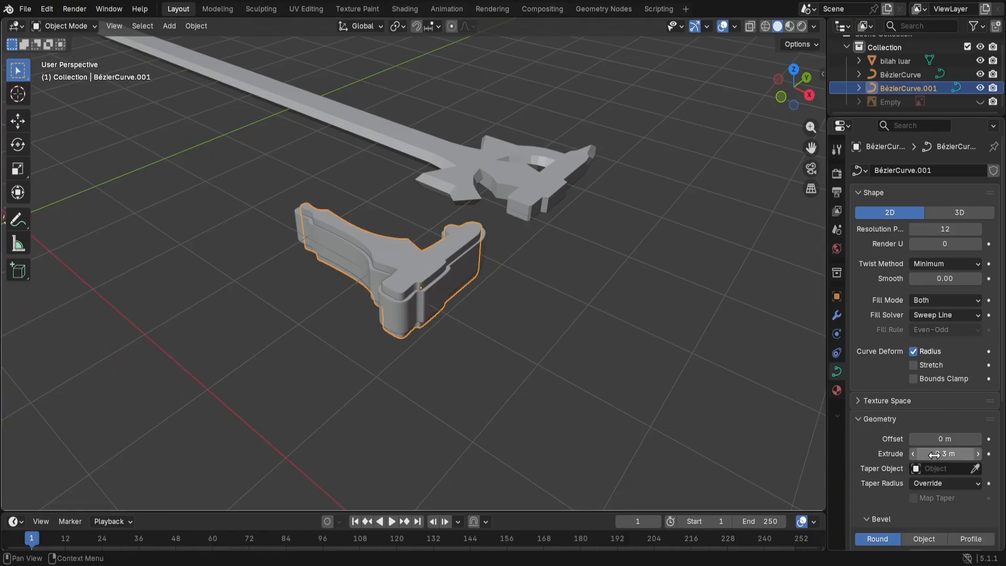
{"action": "left_click", "coordinate": [910, 455]}
{"action": "left_click", "coordinate": [910, 455]}
{"action": "left_click", "coordinate": [910, 454]}
{"action": "left_click", "coordinate": [910, 454]}
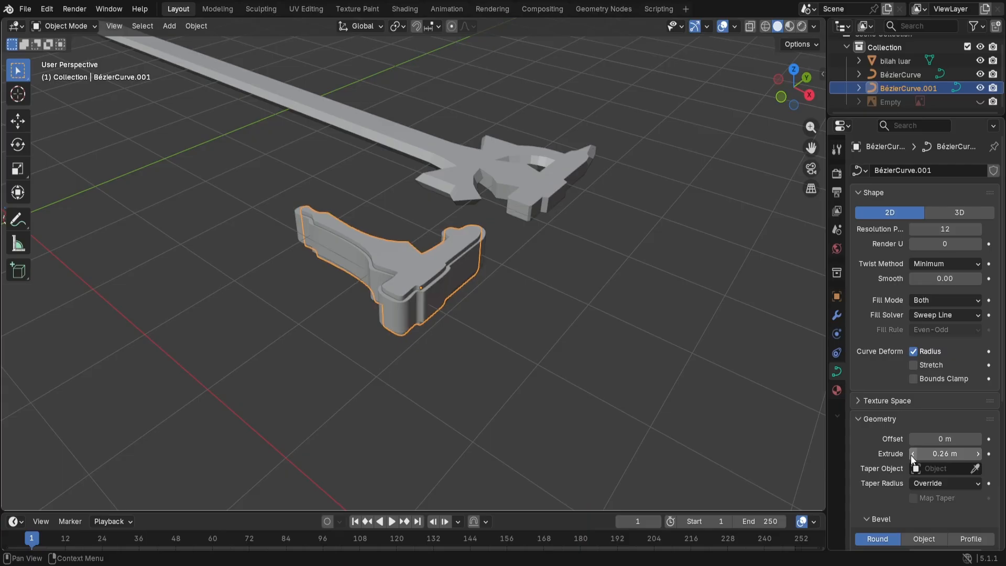
{"action": "left_click", "coordinate": [911, 455]}
{"action": "left_click", "coordinate": [501, 300]}
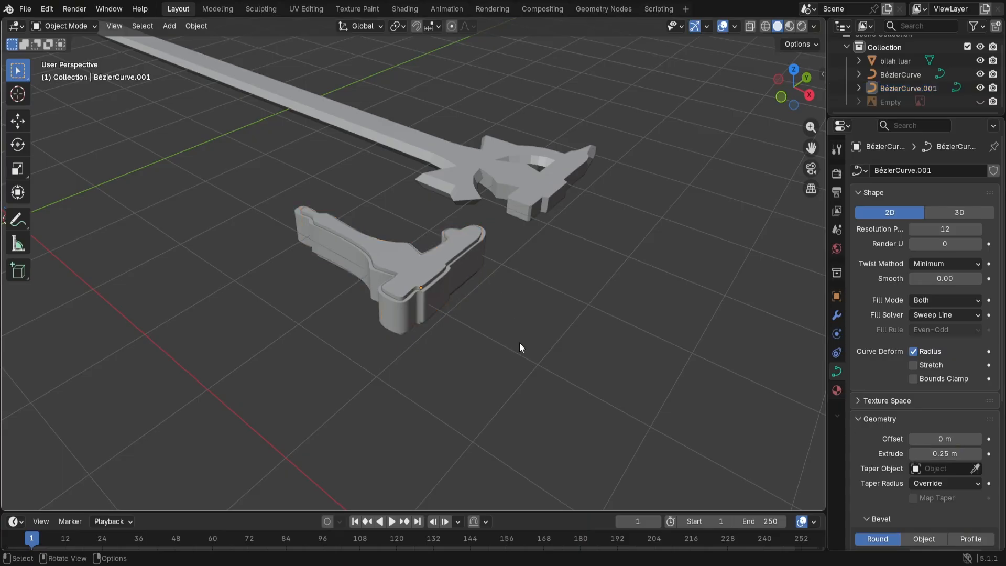
Step: Shift the inner curve about 0.02 m along positive global Y to center it within the guard
{"action": "middle_click_drag", "start_coordinate": [520, 348], "coordinate": [448, 312]}
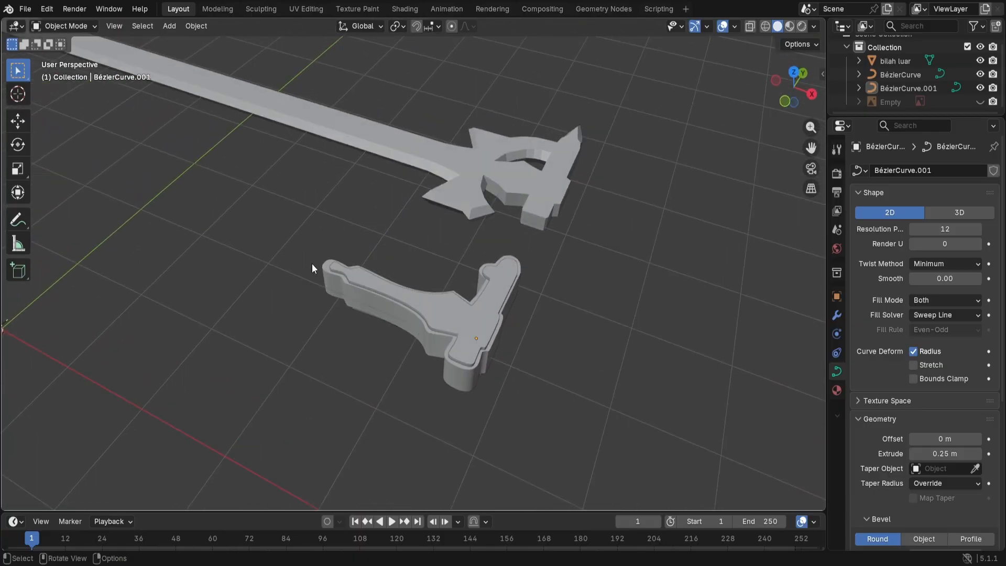
{"action": "left_click_drag", "start_coordinate": [314, 269], "coordinate": [414, 322]}
{"action": "left_click", "coordinate": [647, 322]}
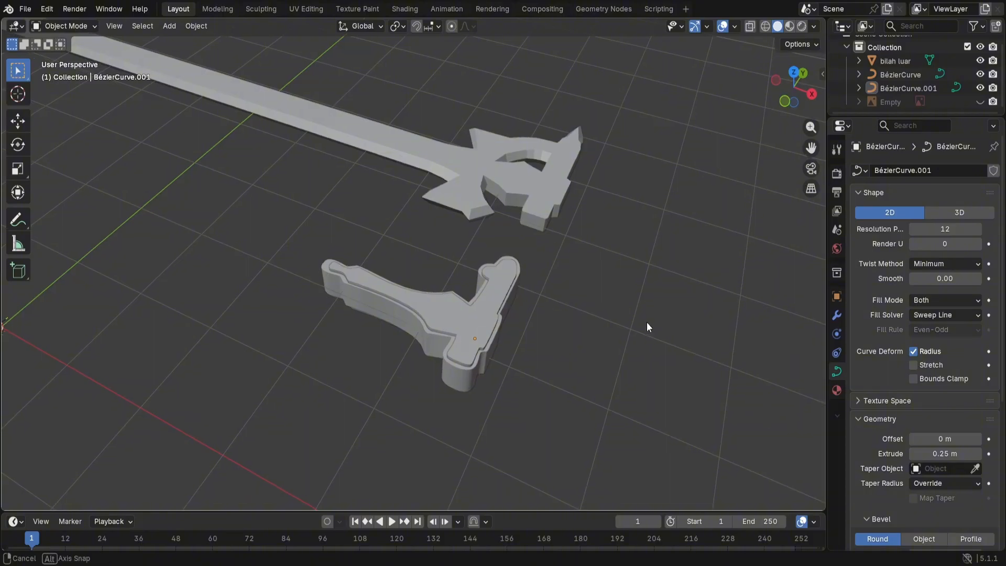
{"action": "middle_click_drag", "start_coordinate": [647, 321], "coordinate": [568, 338]}
{"action": "left_click", "coordinate": [407, 375]}
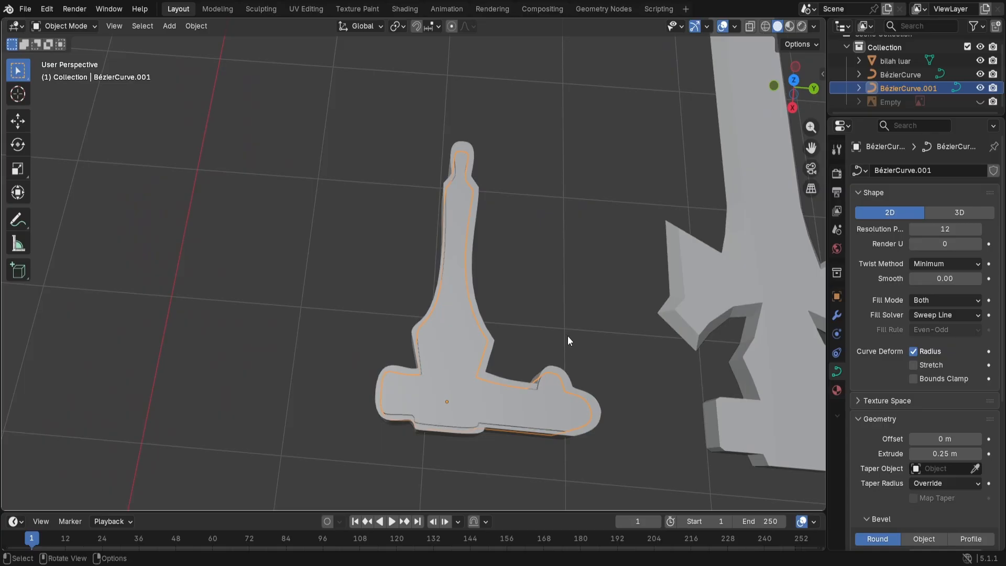
{"action": "key", "text": "g"}
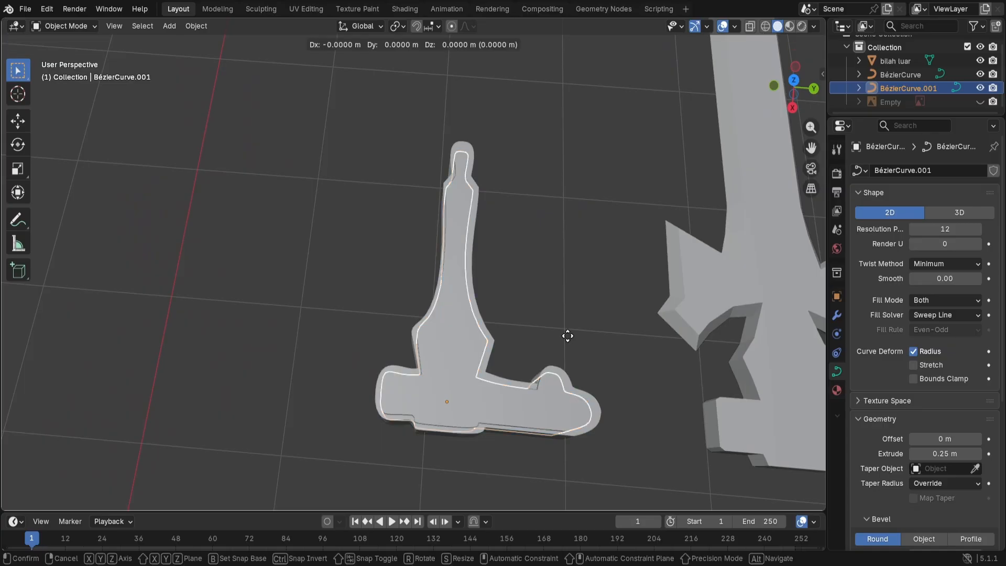
{"action": "key", "text": "y"}
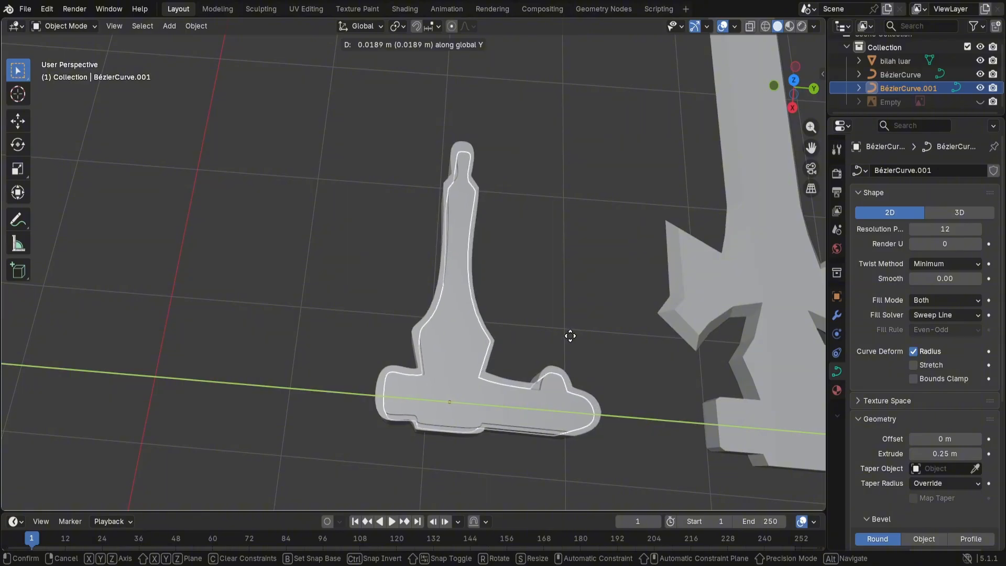
{"action": "left_click", "coordinate": [570, 335]}
{"action": "scroll", "coordinate": [570, 336], "scroll_direction": "down", "scroll_amount": 3}
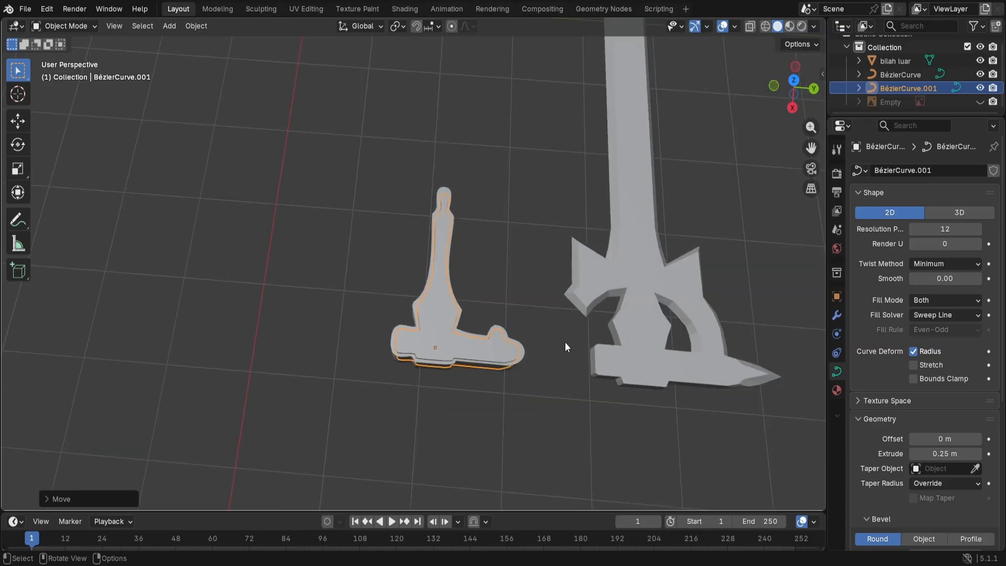
{"action": "middle_click_drag", "start_coordinate": [565, 347], "coordinate": [560, 357], "text": "shift"}
{"action": "key", "text": "s"}
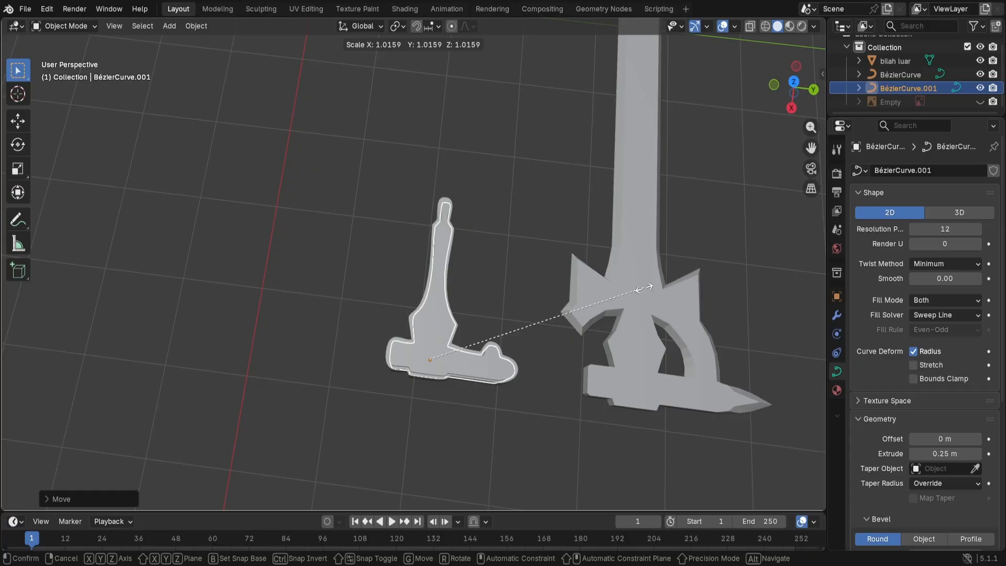
{"action": "key", "text": "Escape"}
{"action": "left_click", "coordinate": [513, 405]}
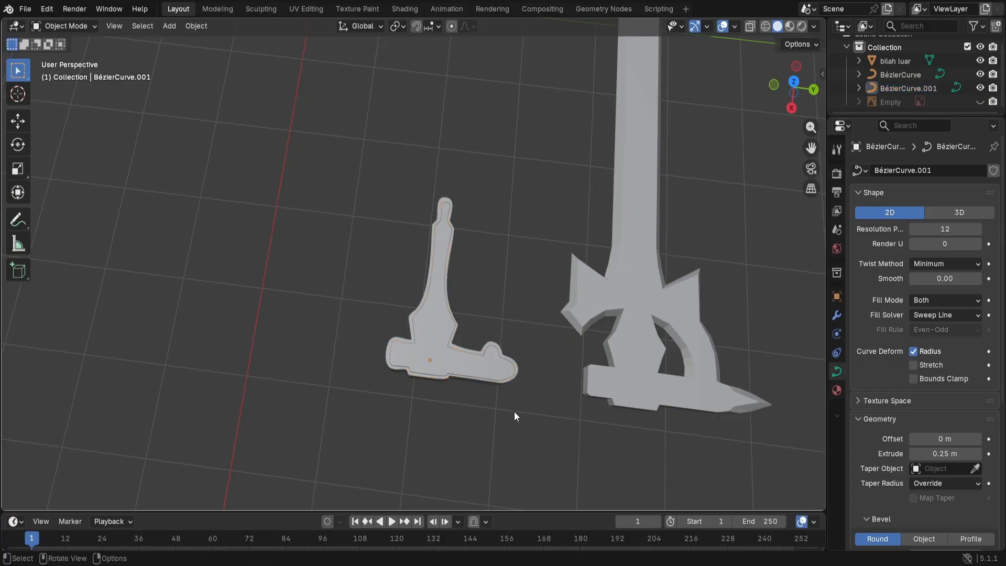
Step: Nudge the inner curve about 0.001 m along negative global Y to refine its centering within the outer curve
{"action": "left_click", "coordinate": [474, 361]}
{"action": "key", "text": "g"}
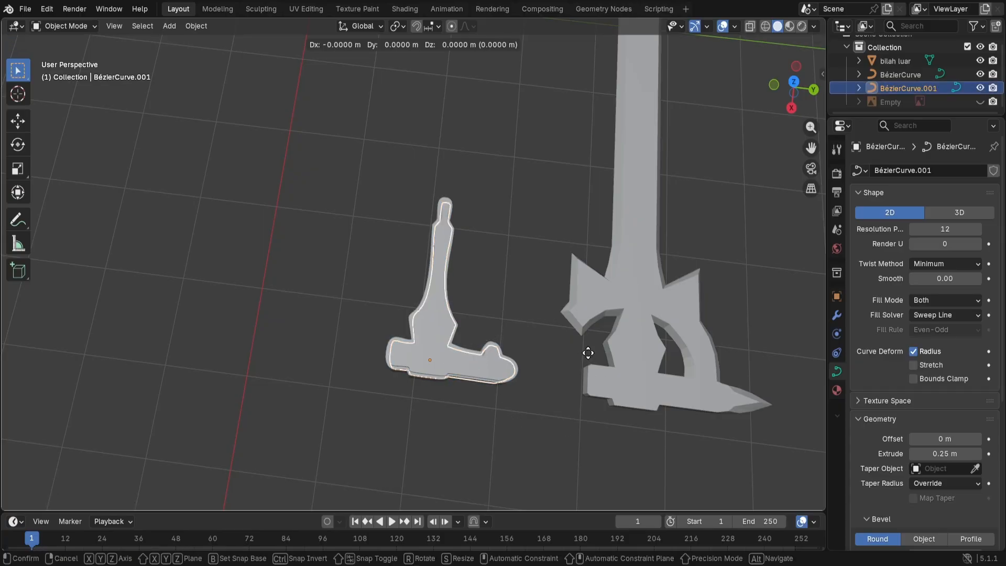
{"action": "key", "text": "y"}
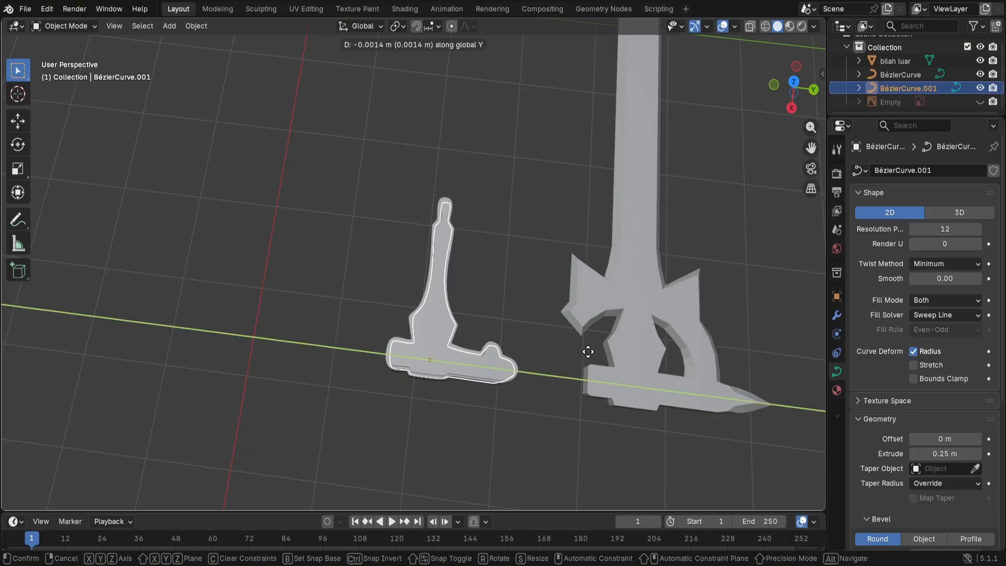
{"action": "left_click", "coordinate": [588, 351]}
{"action": "left_click", "coordinate": [548, 428]}
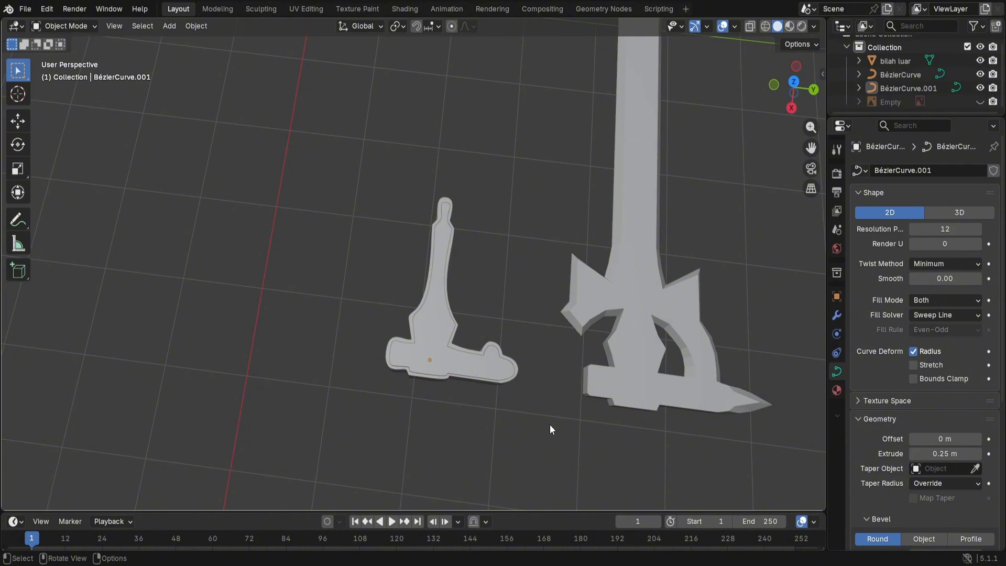
Step: Move both nested guard curves together about 2.4 m along positive global Y onto the sword's guard
{"action": "middle_click_drag", "start_coordinate": [506, 428], "coordinate": [609, 388]}
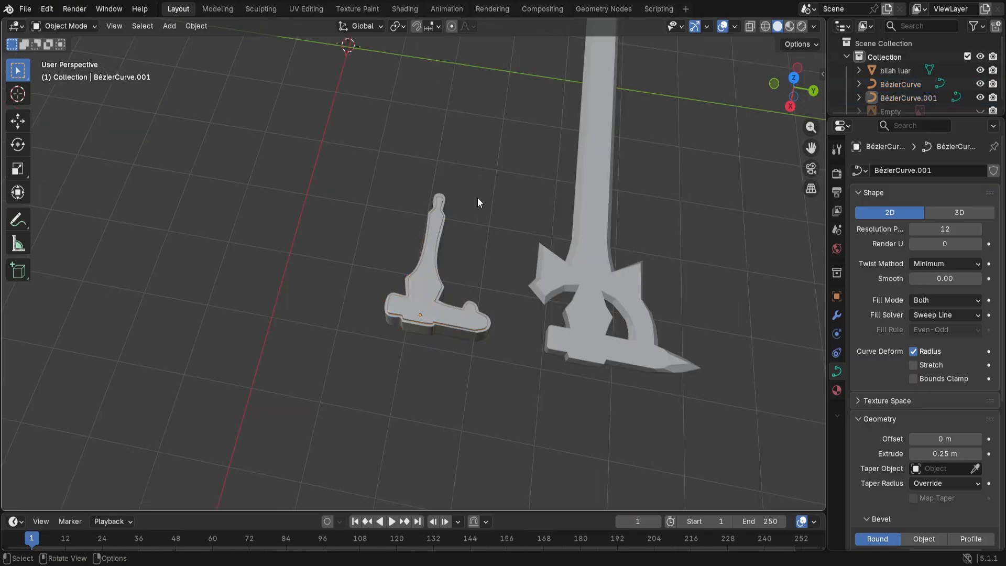
{"action": "left_click_drag", "start_coordinate": [298, 184], "coordinate": [419, 335]}
{"action": "left_click_drag", "start_coordinate": [362, 164], "coordinate": [532, 322]}
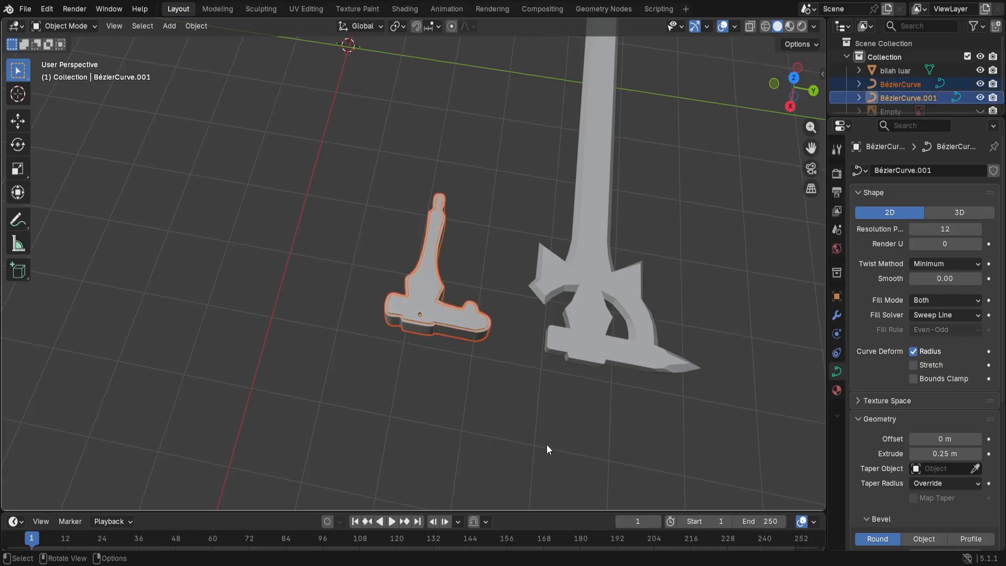
{"action": "key", "text": "g"}
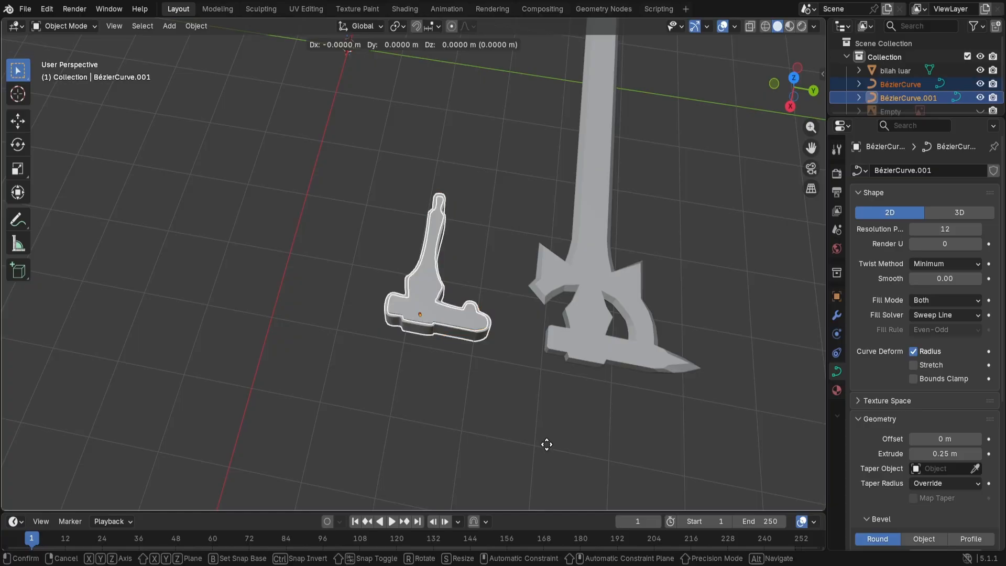
{"action": "key", "text": "y"}
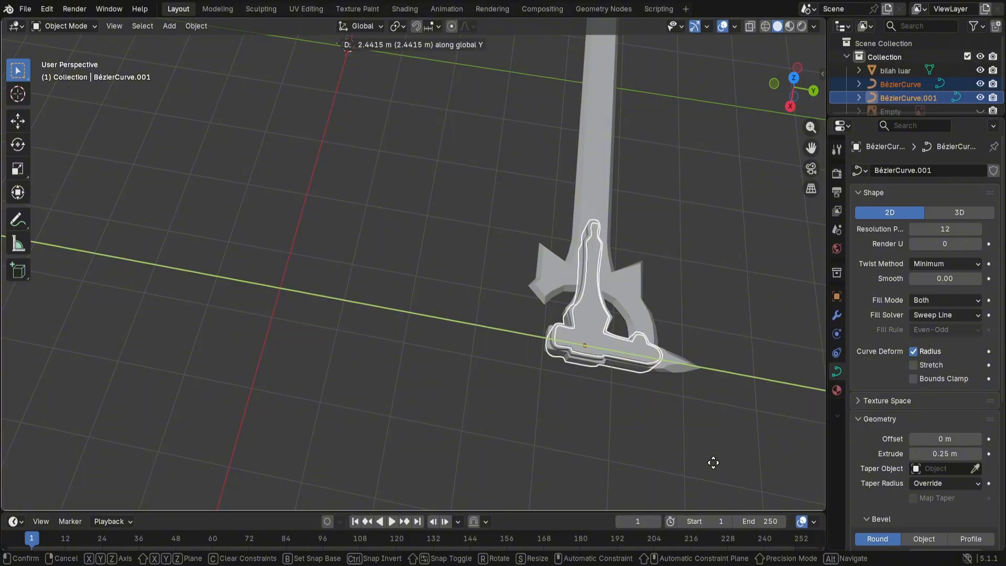
{"action": "left_click", "coordinate": [744, 398]}
{"action": "left_click", "coordinate": [774, 329]}
Step: From the top view, nudge both nested curves about 0.009 m along positive global X to align them with the guard
{"action": "middle_click_drag", "start_coordinate": [753, 347], "coordinate": [676, 200]}
{"action": "left_click", "coordinate": [795, 99]}
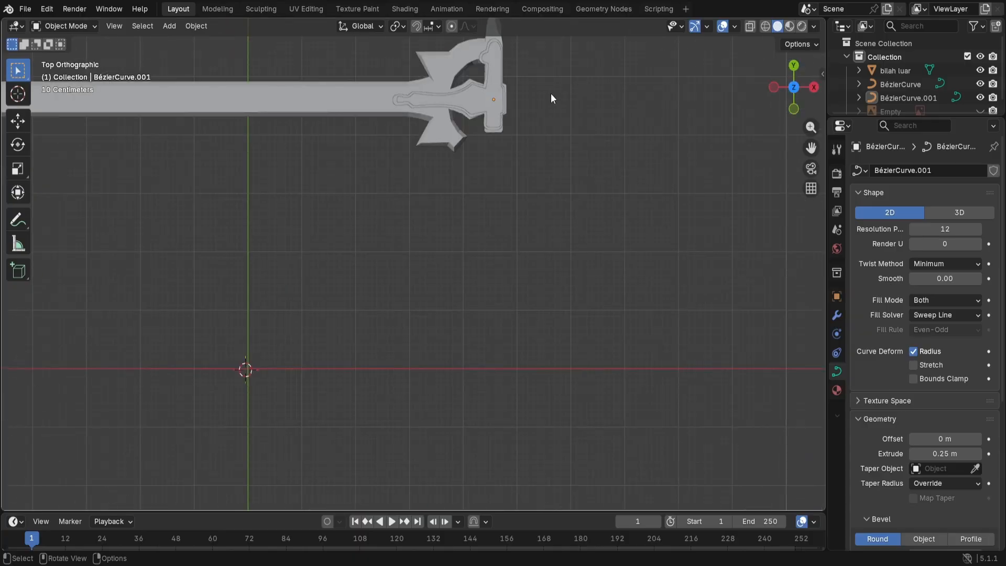
{"action": "middle_click_drag", "start_coordinate": [545, 97], "coordinate": [536, 210], "text": "shift"}
{"action": "scroll", "coordinate": [524, 209], "scroll_direction": "up", "scroll_amount": 2}
{"action": "scroll", "coordinate": [517, 210], "scroll_direction": "up", "scroll_amount": 2}
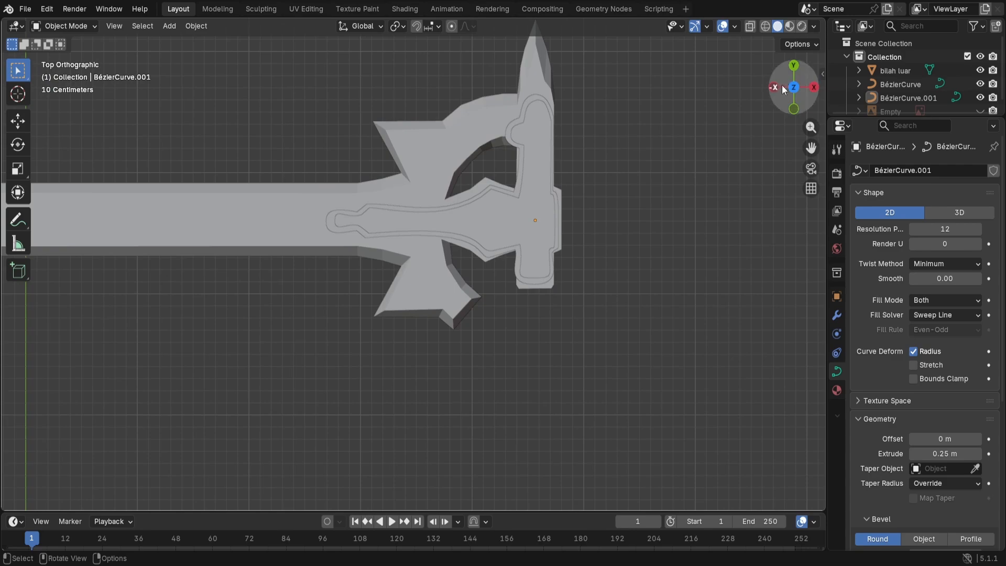
{"action": "left_click", "coordinate": [519, 216]}
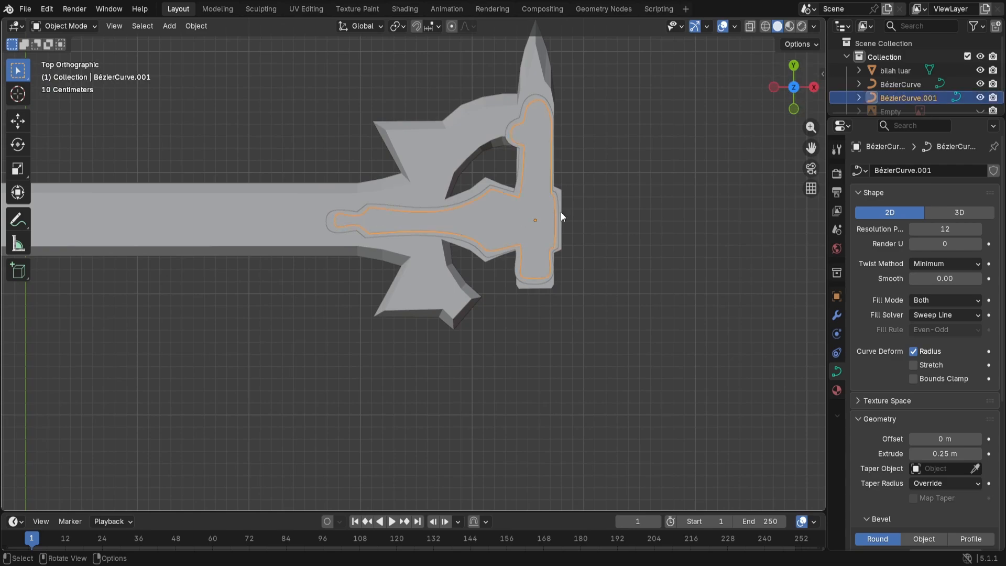
{"action": "key", "text": "ctrl"}
{"action": "left_click", "coordinate": [330, 222], "text": "shift"}
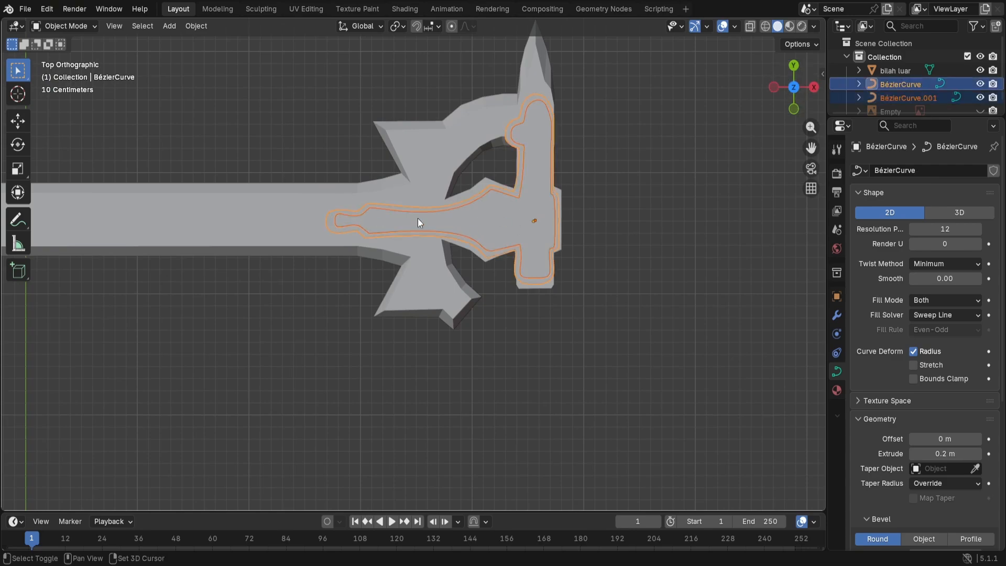
{"action": "key", "text": "g"}
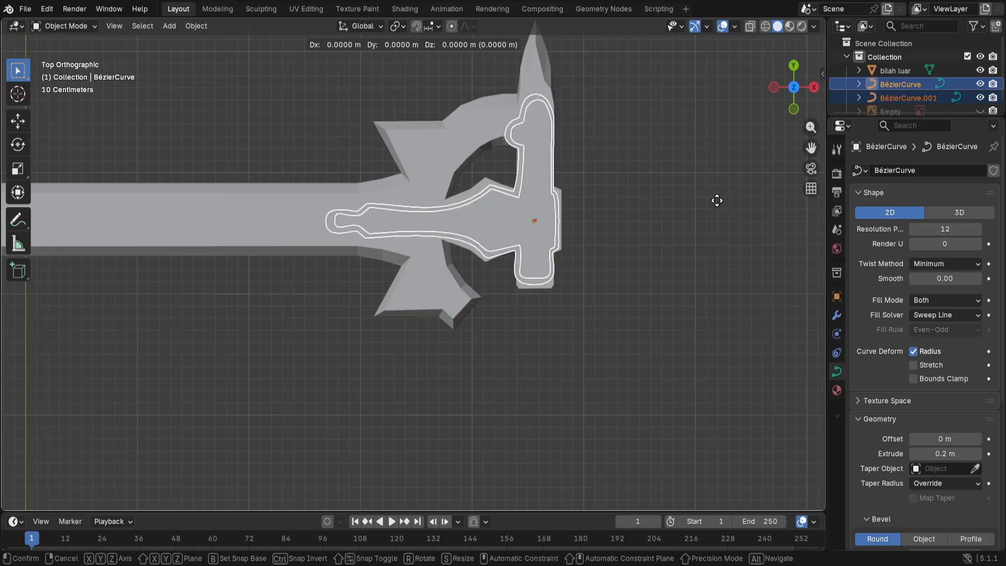
{"action": "key", "text": "x"}
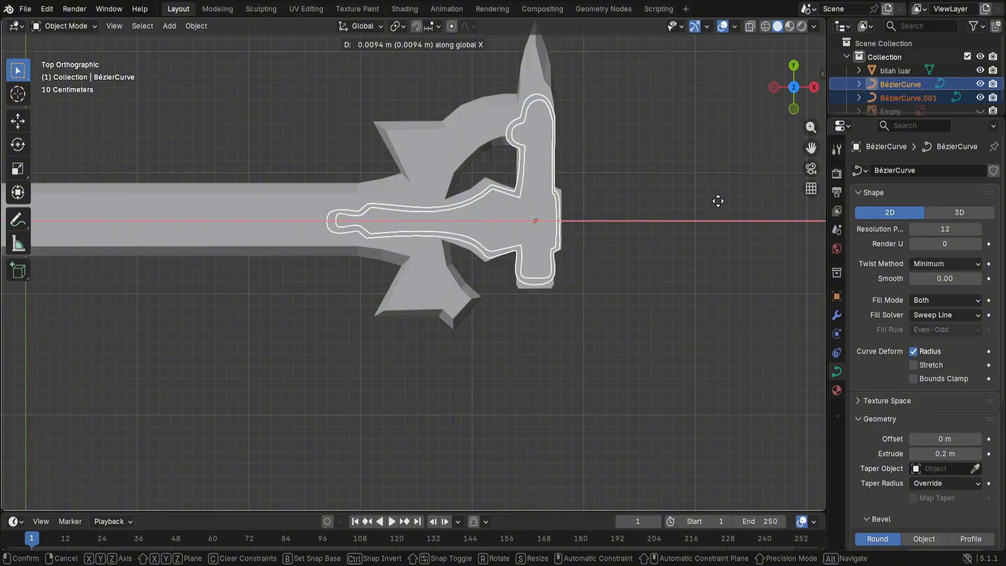
{"action": "left_click", "coordinate": [718, 201]}
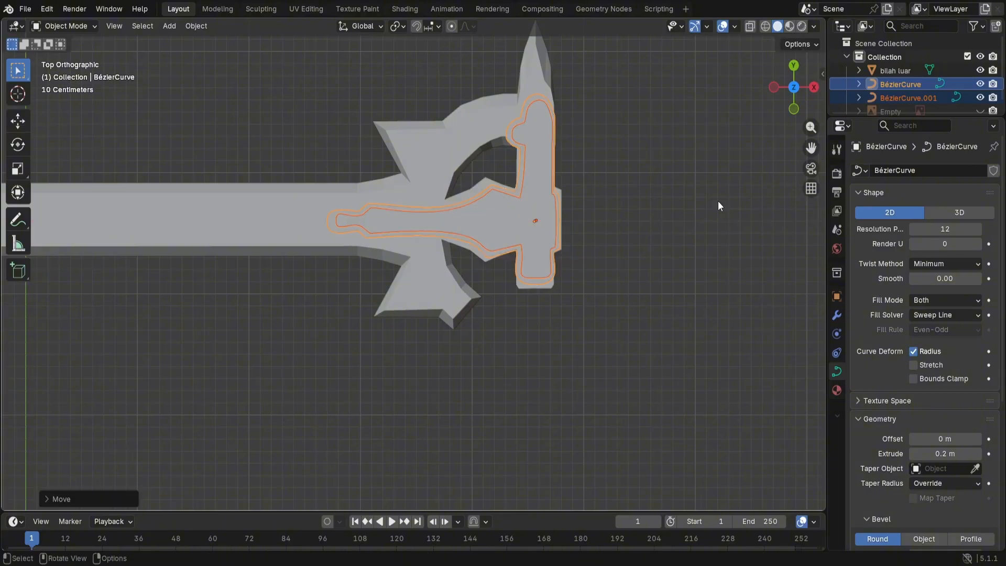
Step: Shift both nested curves about 0.005 m along positive global Y on the guard and deselect them
{"action": "key", "text": "g"}
{"action": "key", "text": "y"}
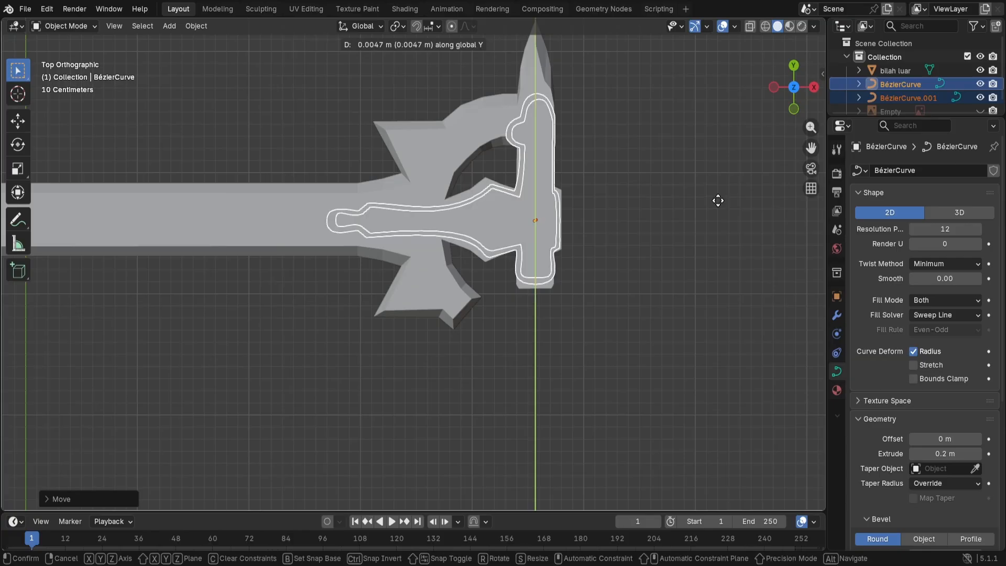
{"action": "left_click", "coordinate": [718, 200]}
{"action": "left_click", "coordinate": [734, 173]}
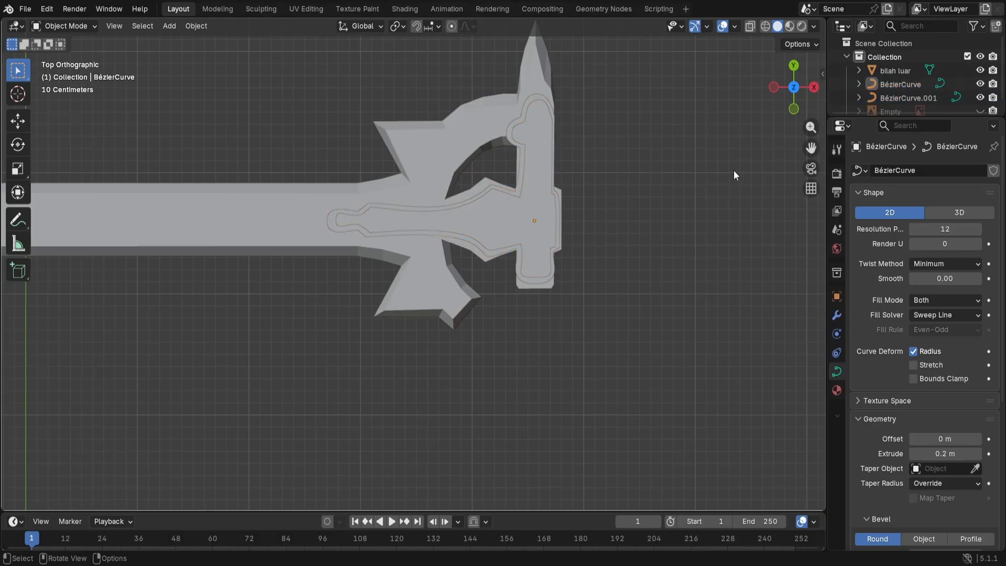
Step: Unhide the sword blueprint reference image and view it from the top
{"action": "middle_click_drag", "start_coordinate": [681, 226], "coordinate": [650, 194]}
{"action": "scroll", "coordinate": [649, 193], "scroll_direction": "down", "scroll_amount": 5}
{"action": "scroll", "coordinate": [904, 86], "scroll_direction": "down", "scroll_amount": 1}
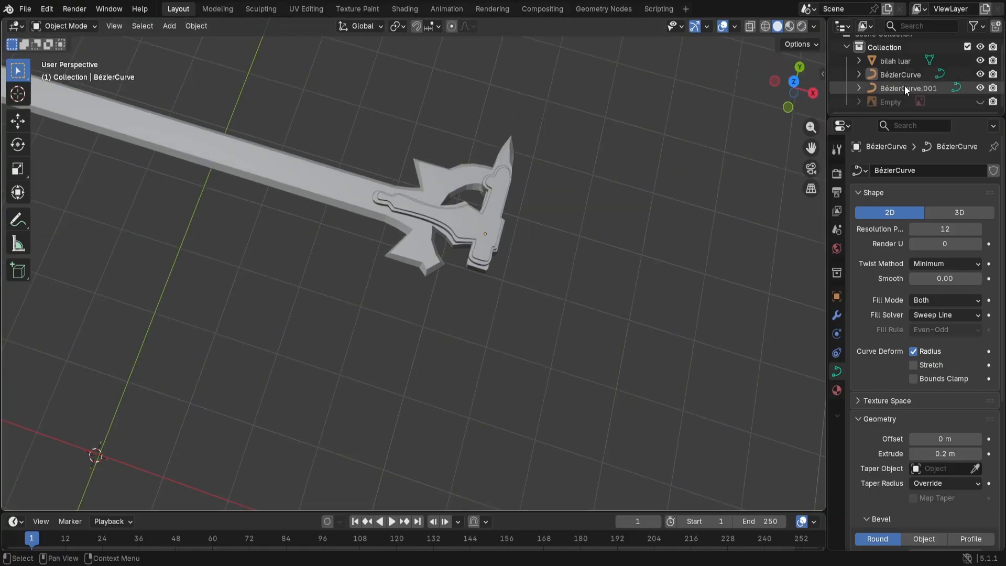
{"action": "left_click", "coordinate": [979, 102]}
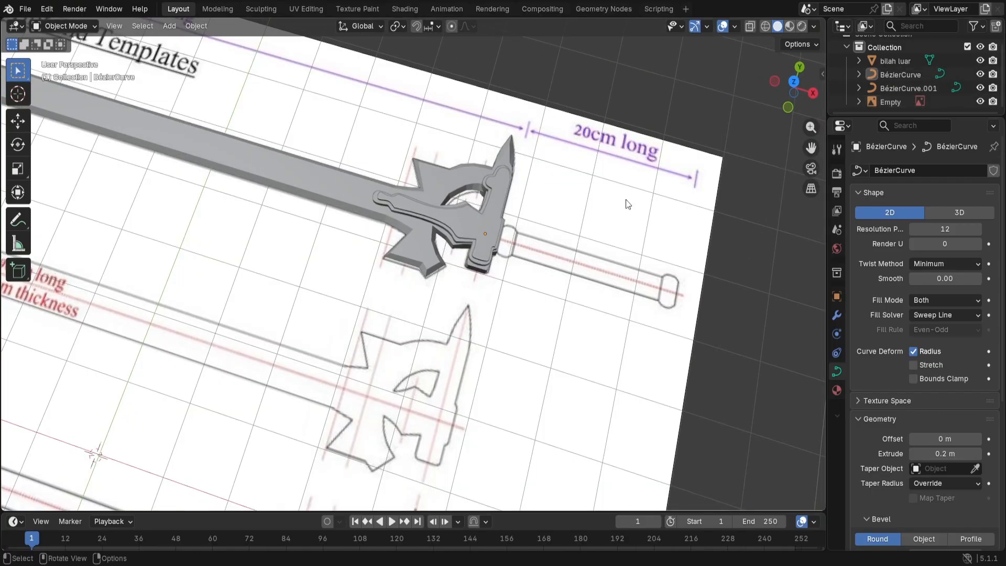
{"action": "scroll", "coordinate": [626, 196], "scroll_direction": "down", "scroll_amount": 6}
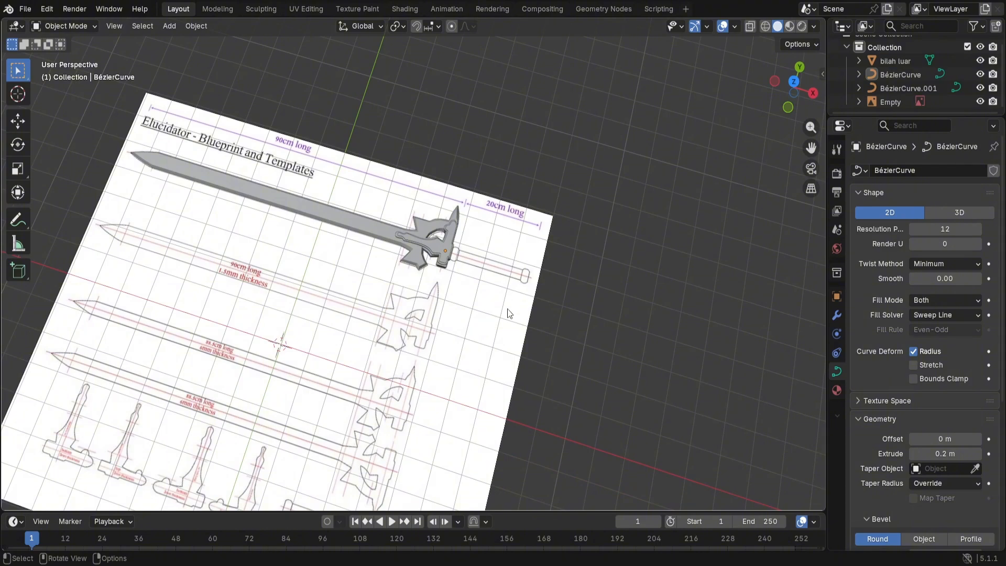
{"action": "left_click", "coordinate": [792, 80]}
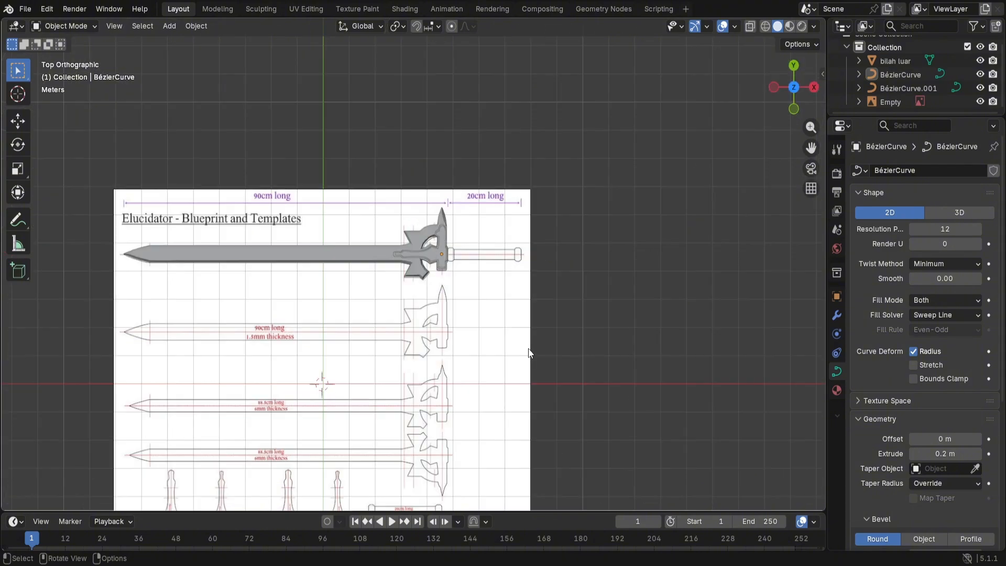
Step: Add a mesh cylinder as the base for the 20 cm handle in the blueprint
{"action": "middle_click_drag", "start_coordinate": [532, 432], "coordinate": [575, 194], "text": "shift"}
{"action": "scroll", "coordinate": [643, 362], "scroll_direction": "up", "scroll_amount": 7}
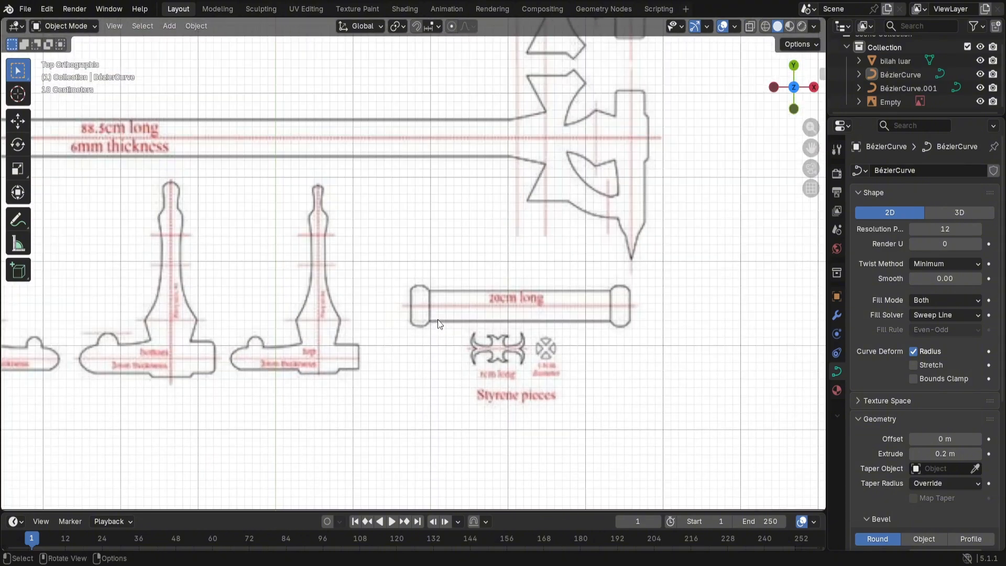
{"action": "scroll", "coordinate": [644, 362], "scroll_direction": "up", "scroll_amount": 2}
{"action": "middle_click_drag", "start_coordinate": [602, 370], "coordinate": [581, 264], "text": "shift"}
{"action": "scroll", "coordinate": [527, 267], "scroll_direction": "up", "scroll_amount": 6}
{"action": "scroll", "coordinate": [655, 197], "scroll_direction": "down", "scroll_amount": 7}
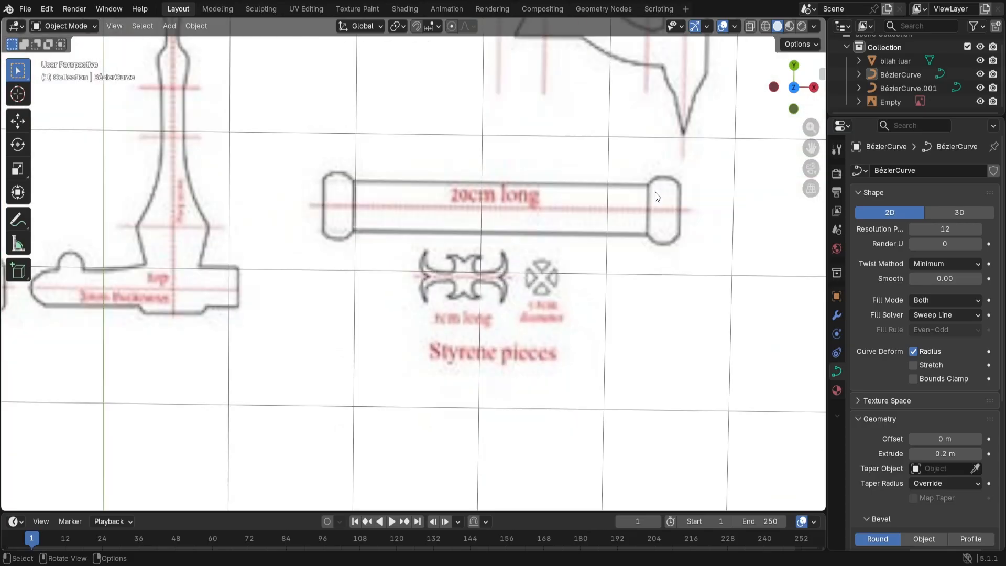
{"action": "left_click", "coordinate": [793, 89]}
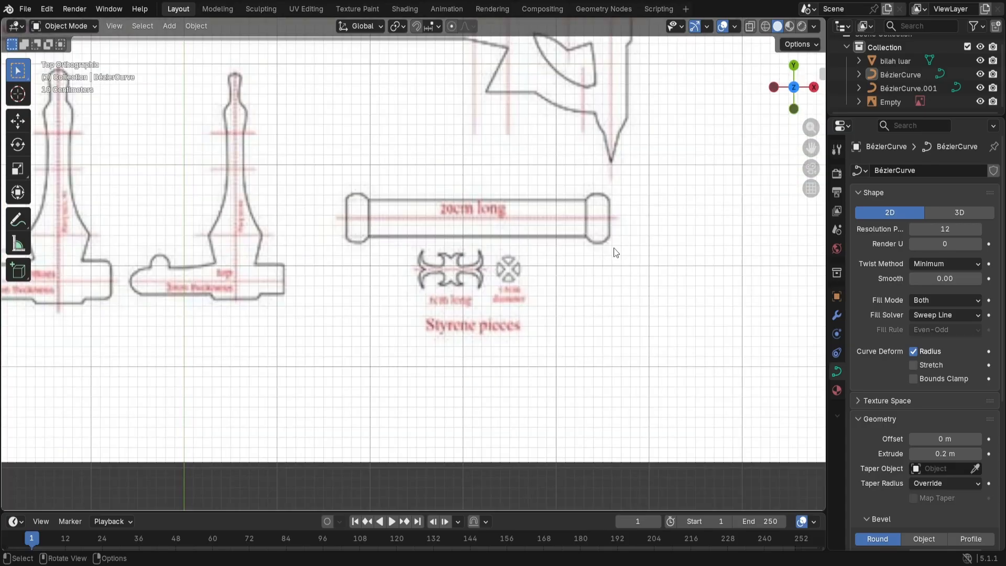
{"action": "scroll", "coordinate": [613, 249], "scroll_direction": "up", "scroll_amount": 2}
{"action": "middle_click_drag", "start_coordinate": [615, 261], "coordinate": [575, 316], "text": "shift"}
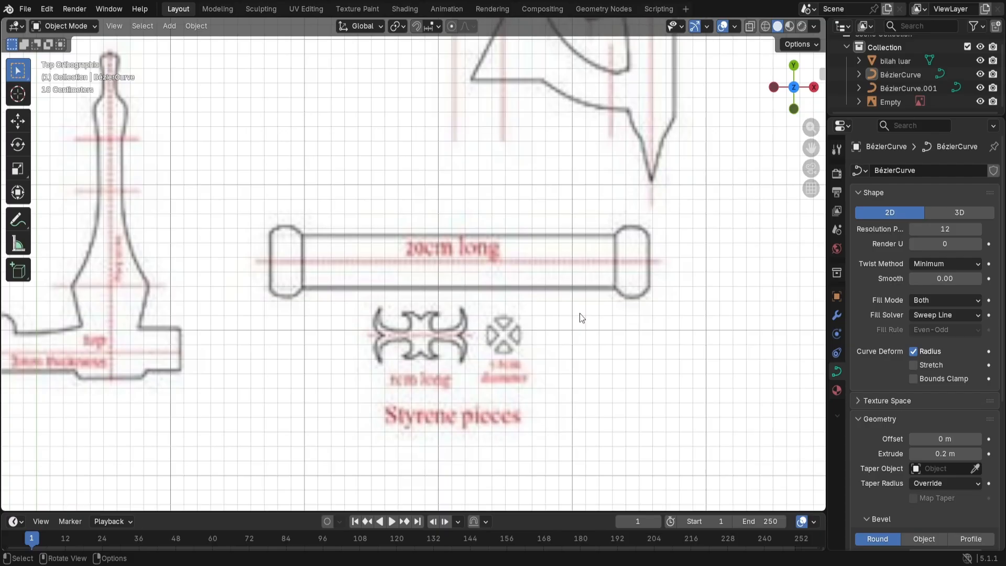
{"action": "key", "text": "shift+a"}
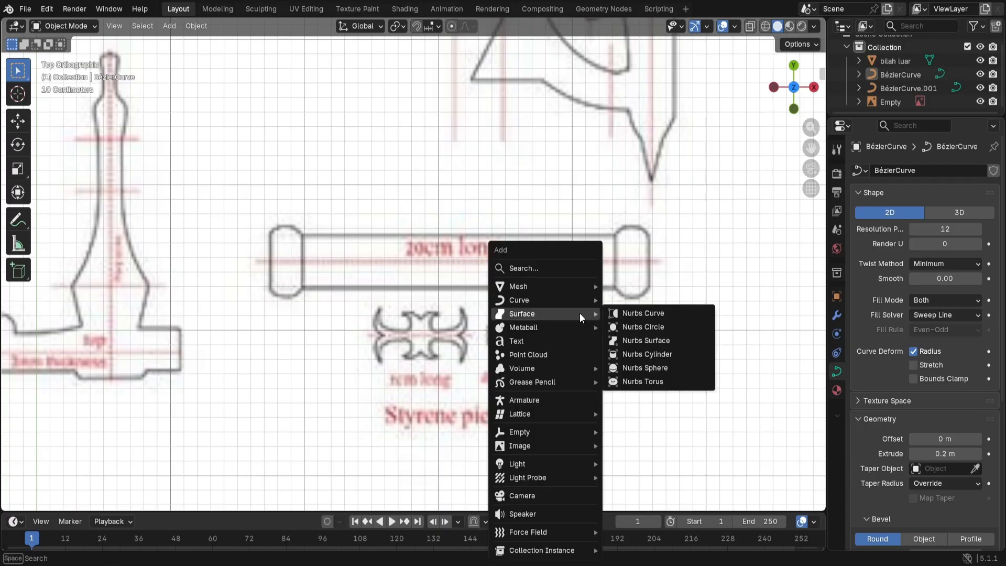
{"action": "mouse_move", "coordinate": [580, 285]}
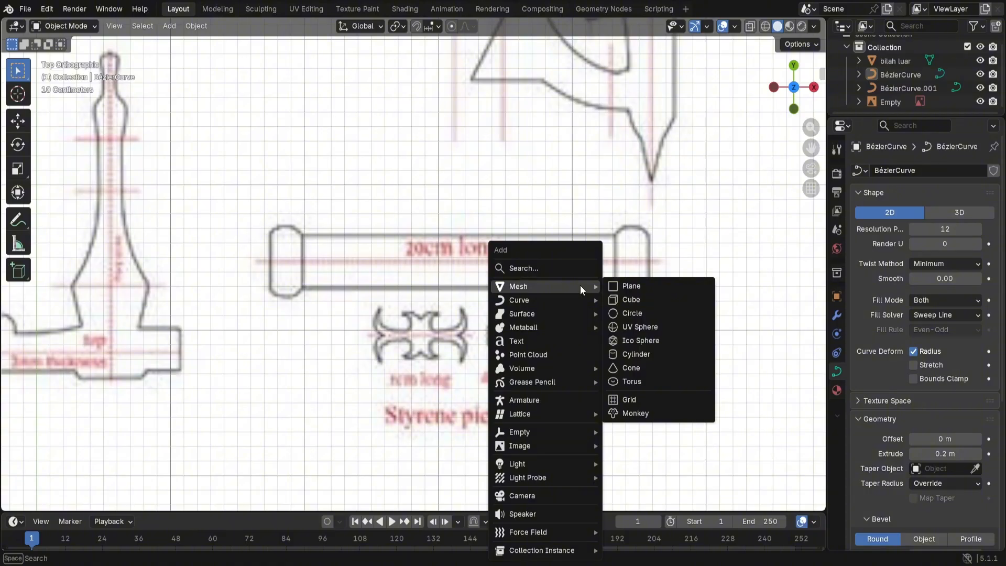
{"action": "left_click", "coordinate": [642, 353]}
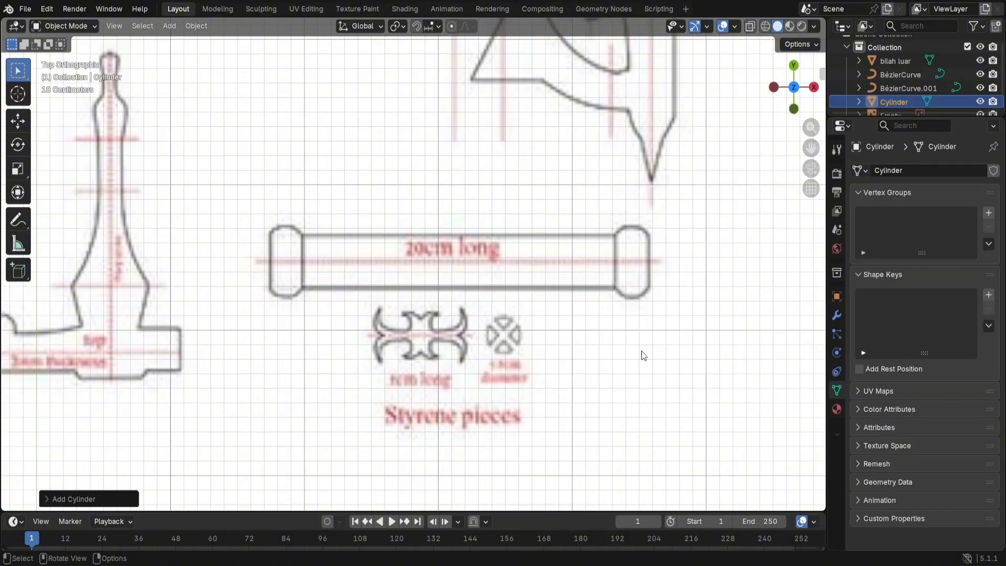
Step: Move the cylinder about 3.29 m along X and -4.55 m along Y onto the handle drawing, scaling it to about 0.28
{"action": "scroll", "coordinate": [514, 315], "scroll_direction": "down", "scroll_amount": 5}
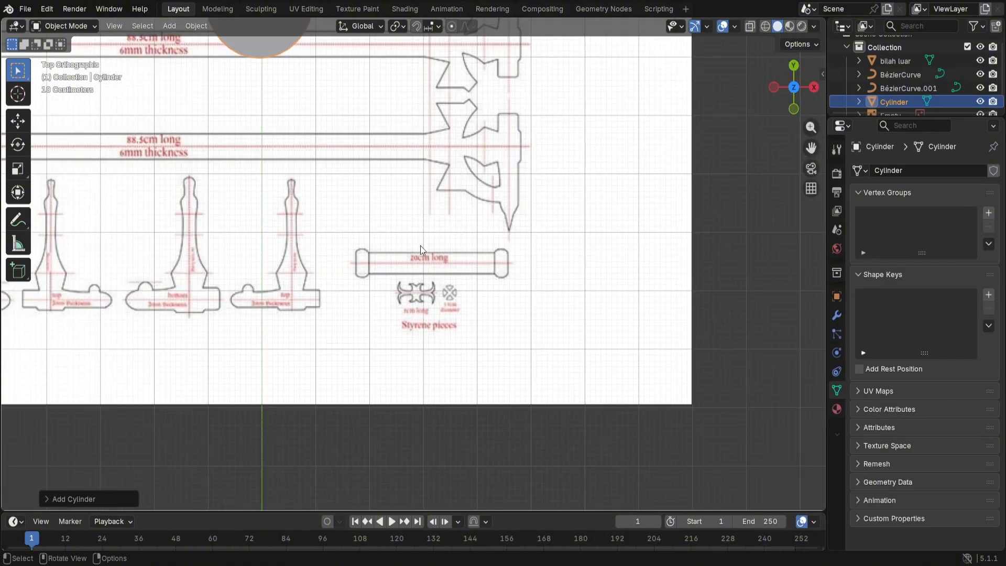
{"action": "key", "text": "g"}
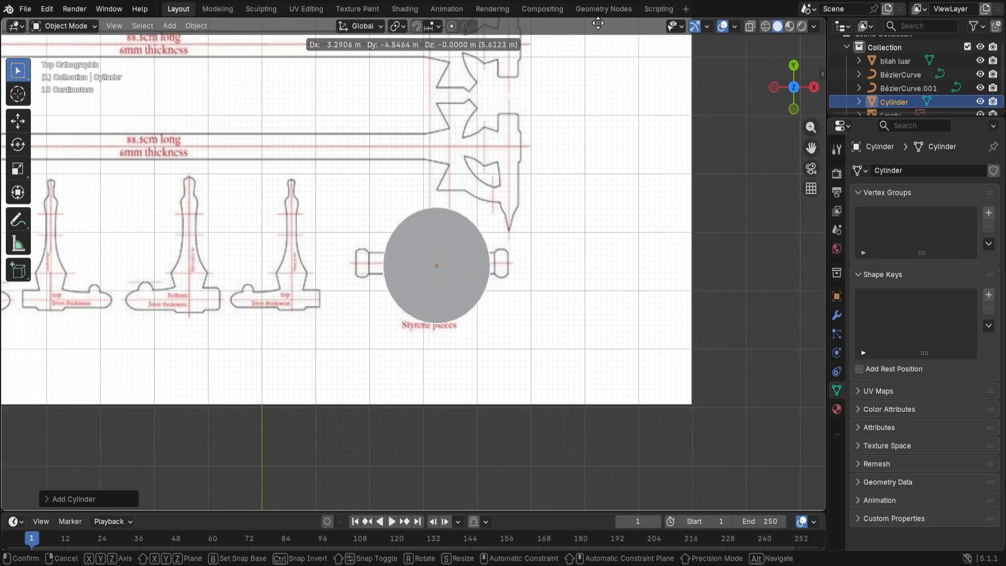
{"action": "left_click", "coordinate": [611, 102]}
{"action": "key", "text": "s"}
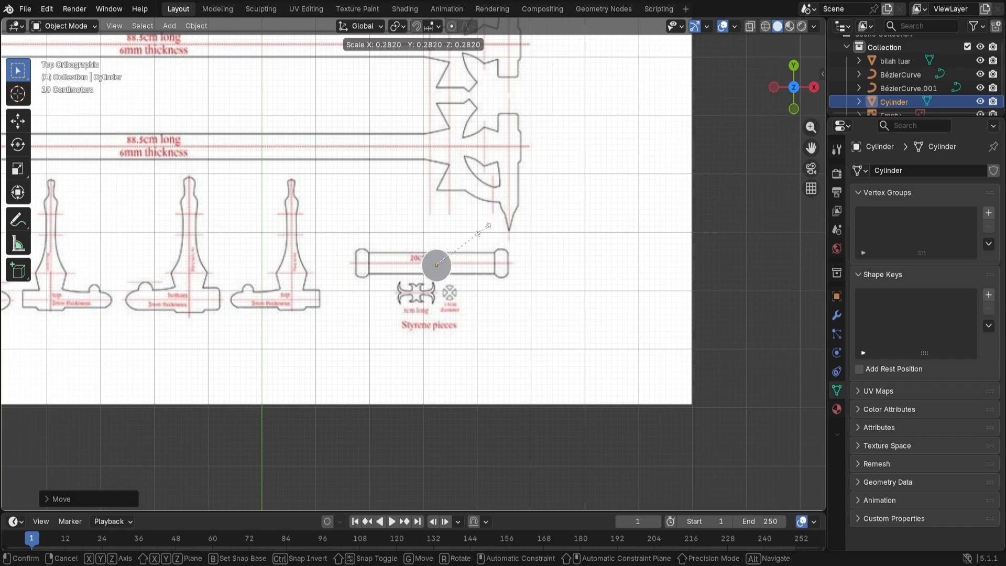
{"action": "left_click", "coordinate": [478, 243]}
Step: Scale the cylinder by about 0.67, center it on the handle's axis, and scale it by about 0.98 to match the grip width
{"action": "scroll", "coordinate": [479, 243], "scroll_direction": "up", "scroll_amount": 6}
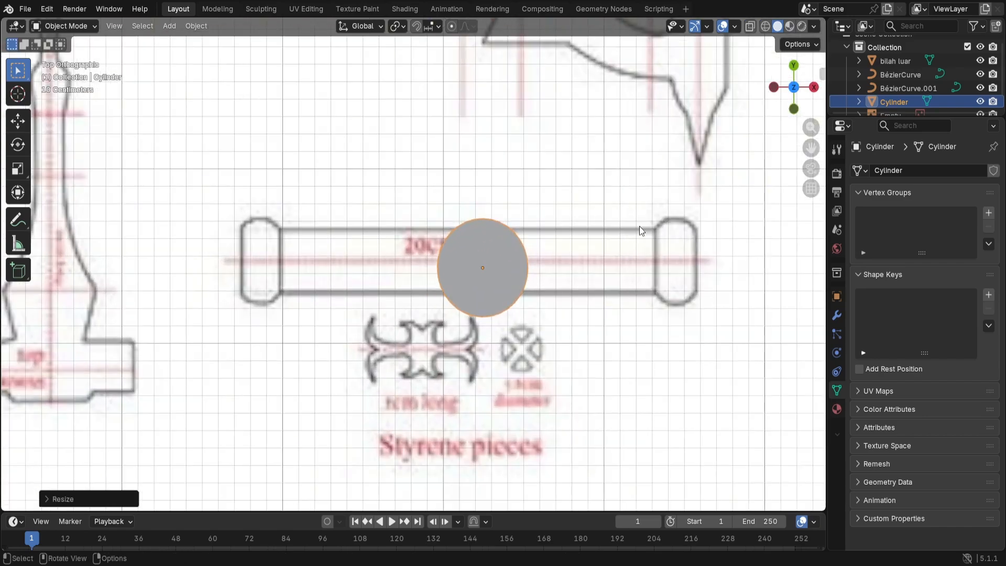
{"action": "key", "text": "s"}
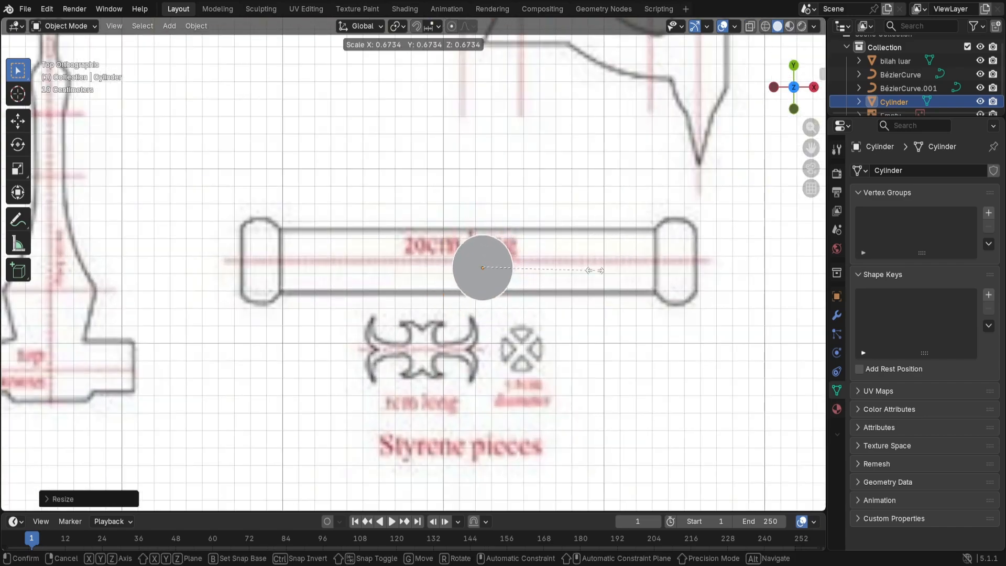
{"action": "left_click", "coordinate": [596, 274]}
{"action": "key", "text": "g"}
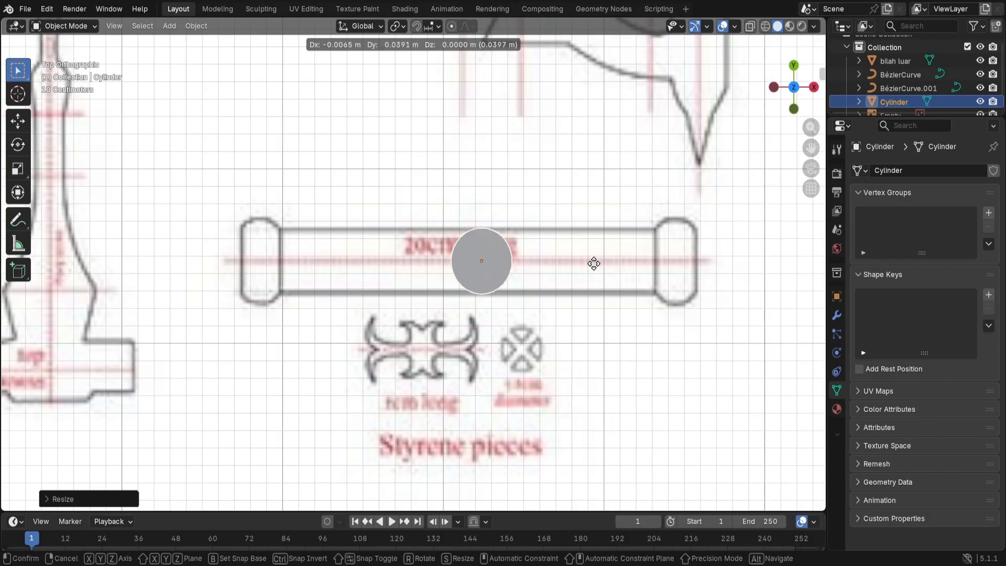
{"action": "left_click", "coordinate": [599, 266]}
{"action": "key", "text": "s"}
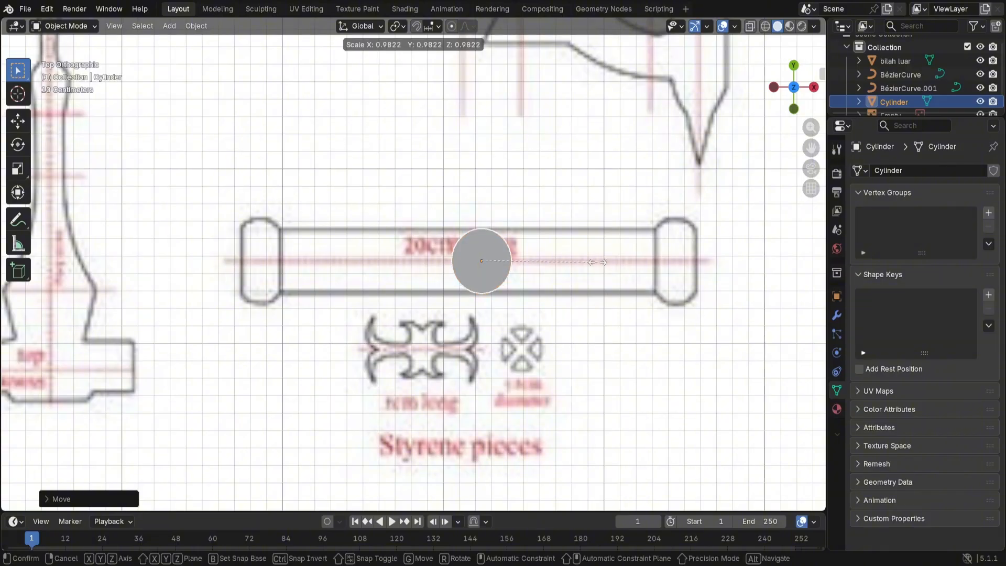
{"action": "left_click", "coordinate": [596, 262]}
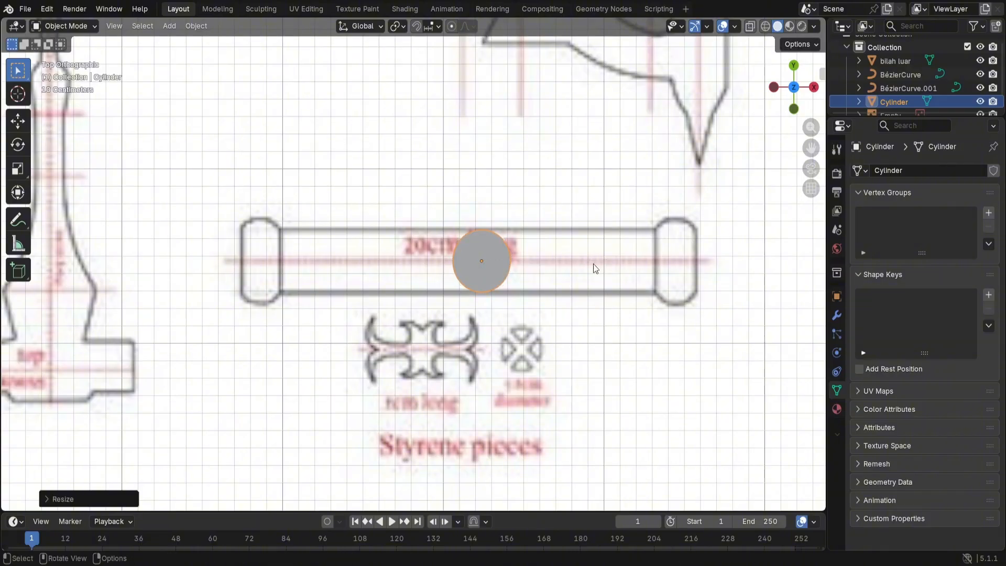
Step: Rotate the cylinder 90° about the Y axis so it lies along the handle drawing
{"action": "type", "text": "r"}
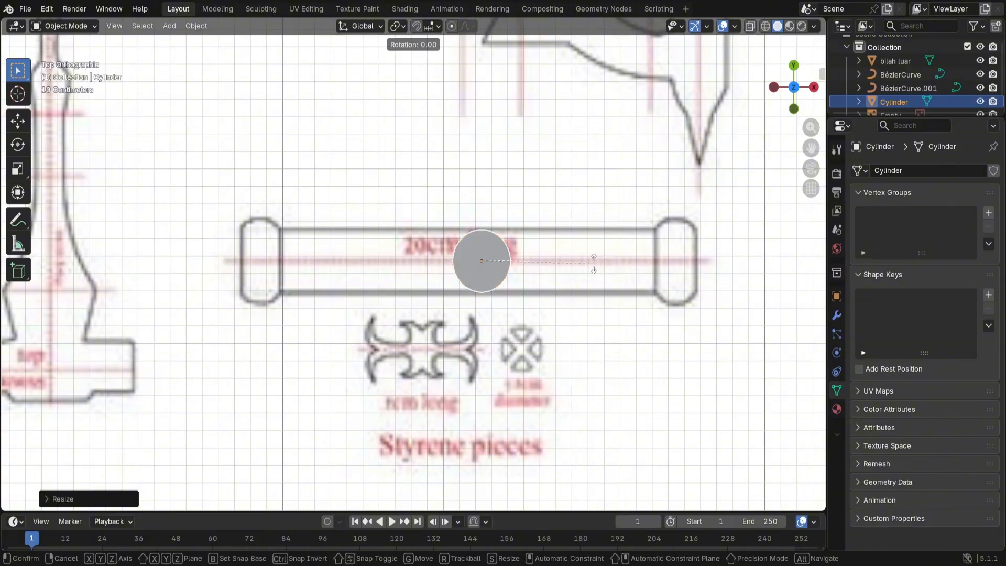
{"action": "type", "text": "90"}
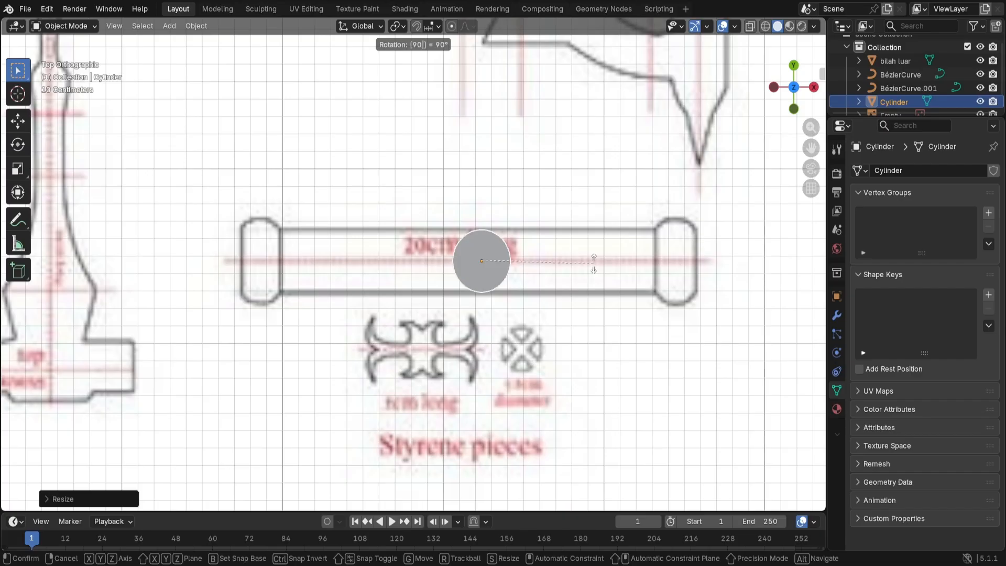
{"action": "key", "text": "BackSpace"}
{"action": "key", "text": "BackSpace"}
{"action": "key", "text": "BackSpace"}
{"action": "type", "text": "y"}
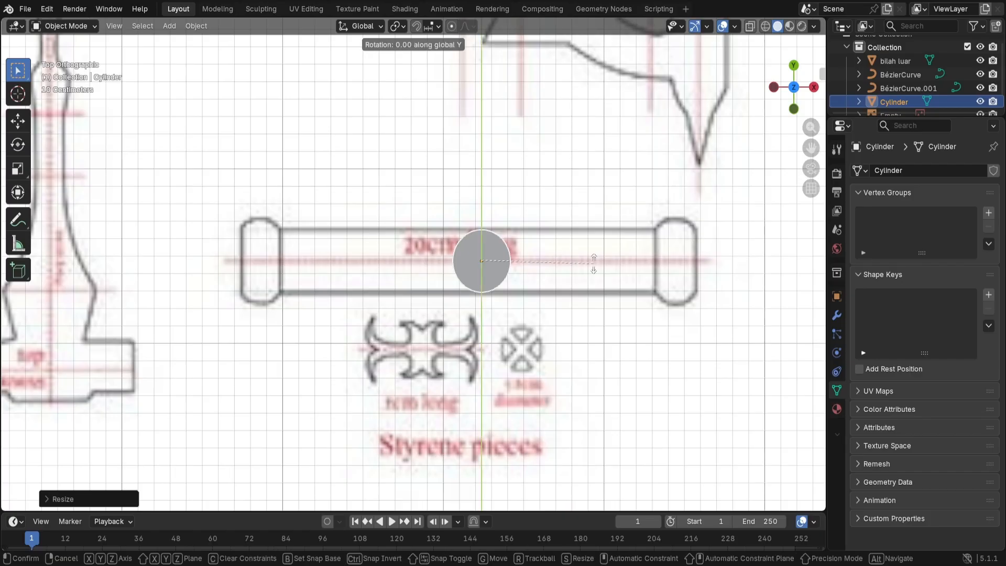
{"action": "type", "text": "90"}
{"action": "key", "text": "Return"}
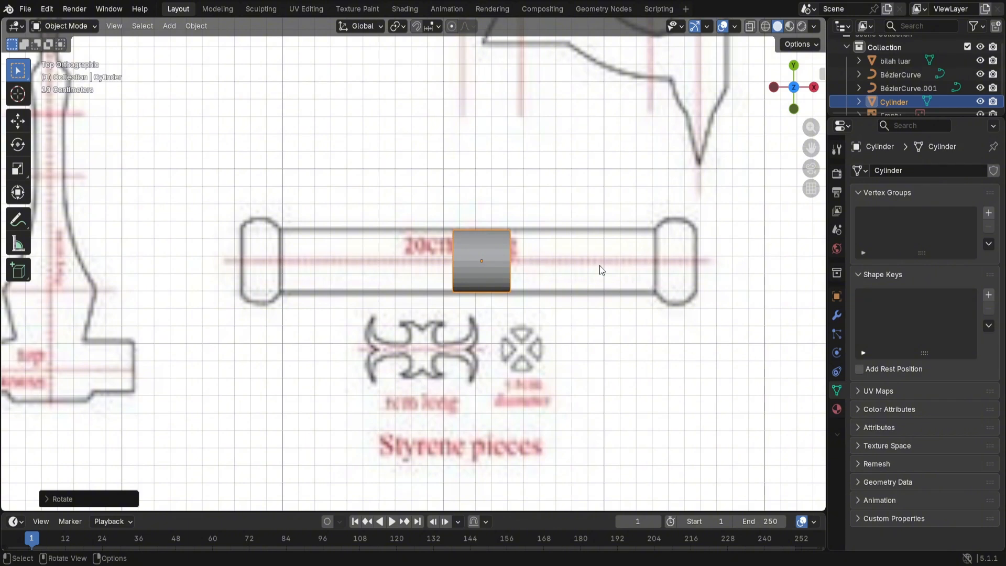
{"action": "key", "text": "x"}
{"action": "left_click", "coordinate": [626, 270]}
{"action": "left_click", "coordinate": [583, 270]}
{"action": "left_click", "coordinate": [526, 277]}
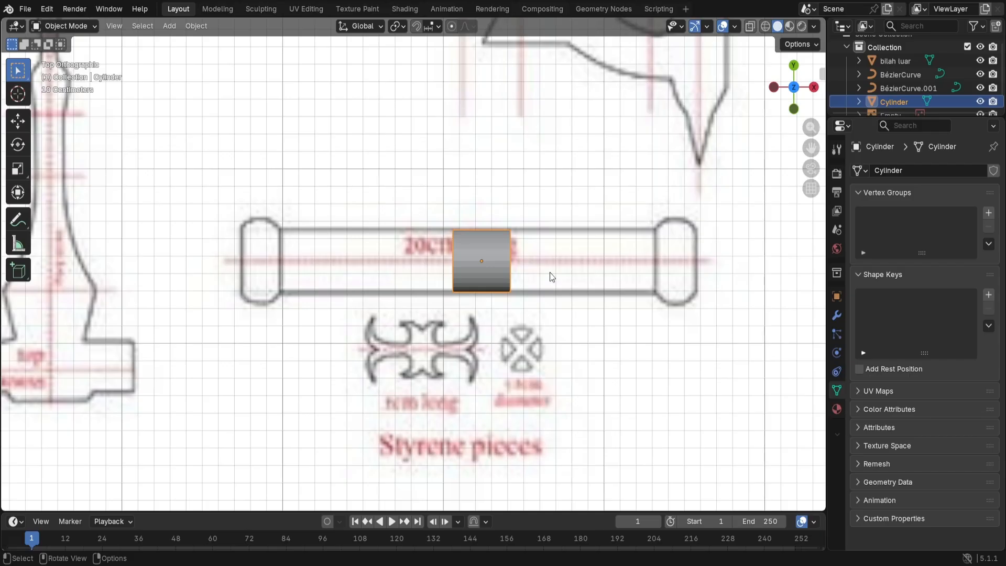
Step: Stretch the cylinder along X and center it so its ends meet the inner edges of both caps in the blueprint
{"action": "key", "text": "s"}
{"action": "key", "text": "x"}
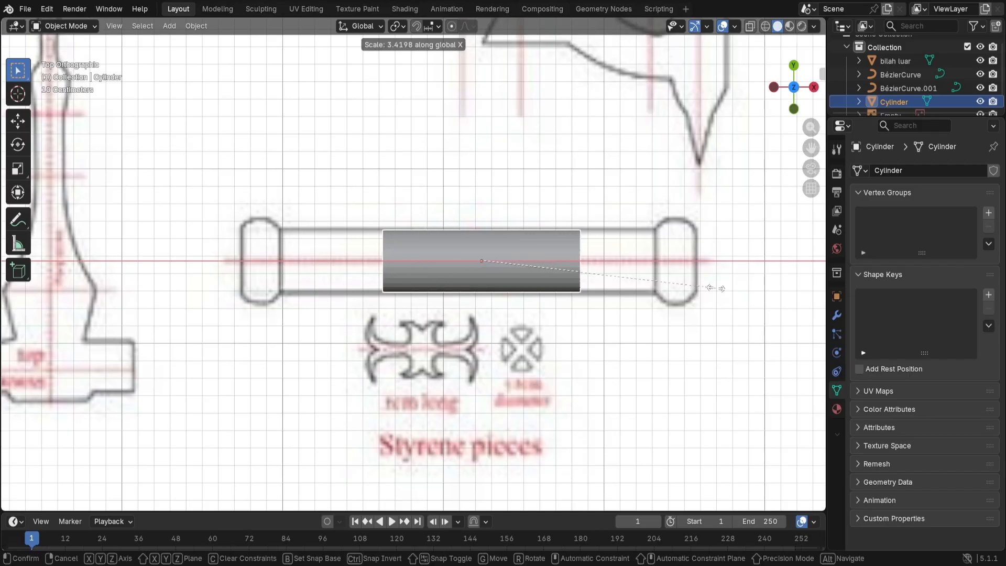
{"action": "left_click", "coordinate": [71, 293]}
{"action": "key", "text": "g"}
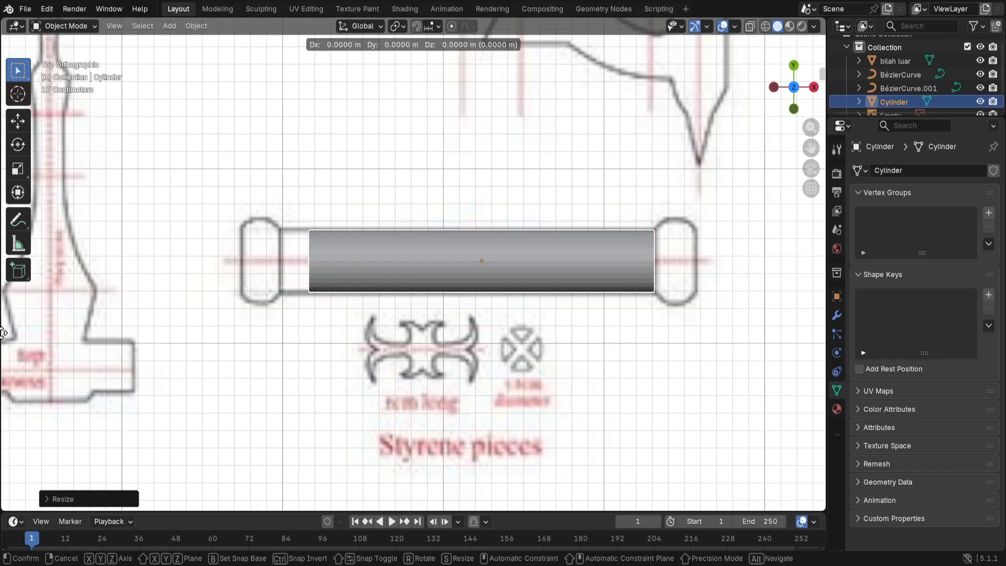
{"action": "key", "text": "x"}
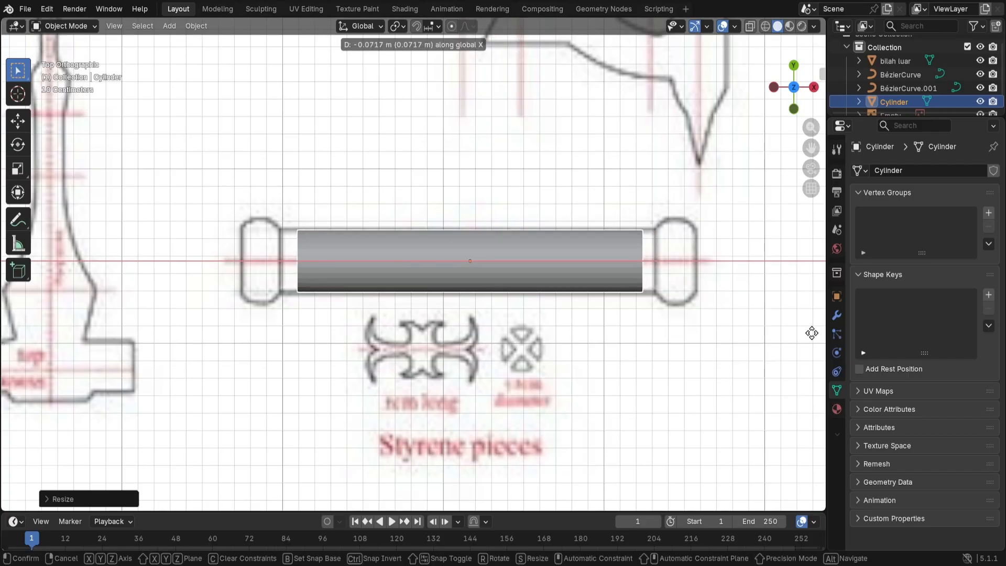
{"action": "left_click", "coordinate": [811, 336]}
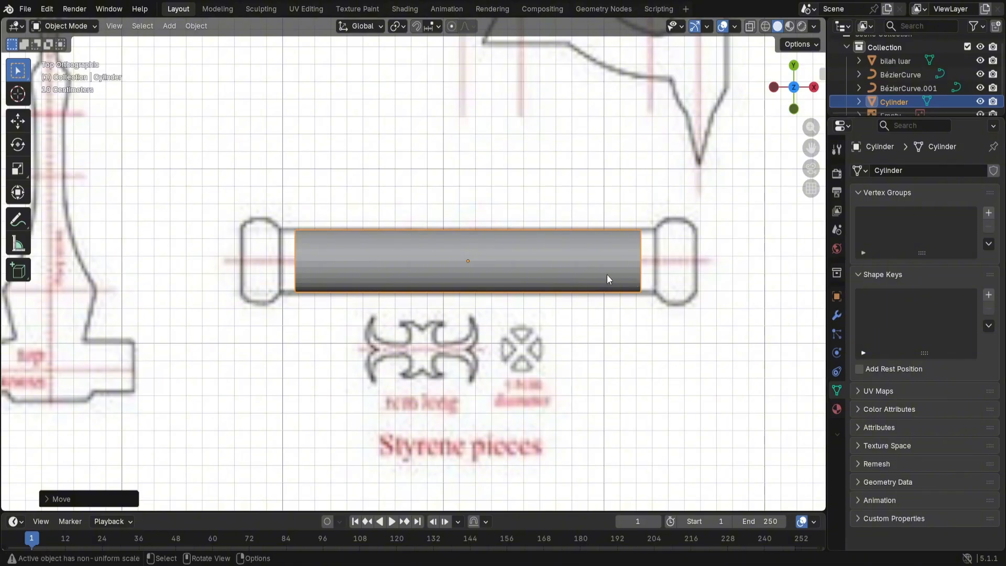
{"action": "key", "text": "s"}
{"action": "key", "text": "x"}
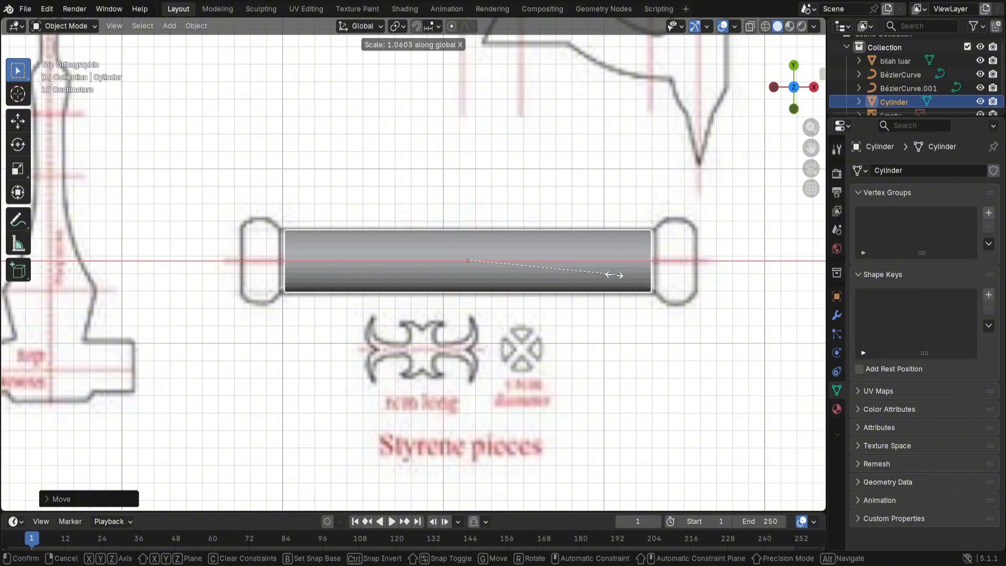
{"action": "left_click", "coordinate": [620, 274]}
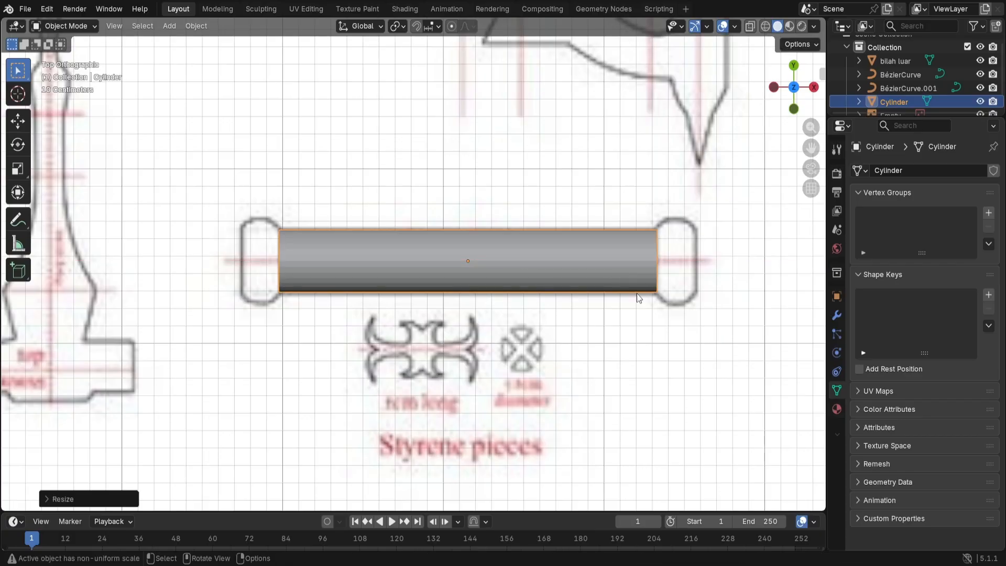
Step: Select only the edge loop at the +X end of the cylinder in Edit Mode
{"action": "left_click", "coordinate": [585, 280]}
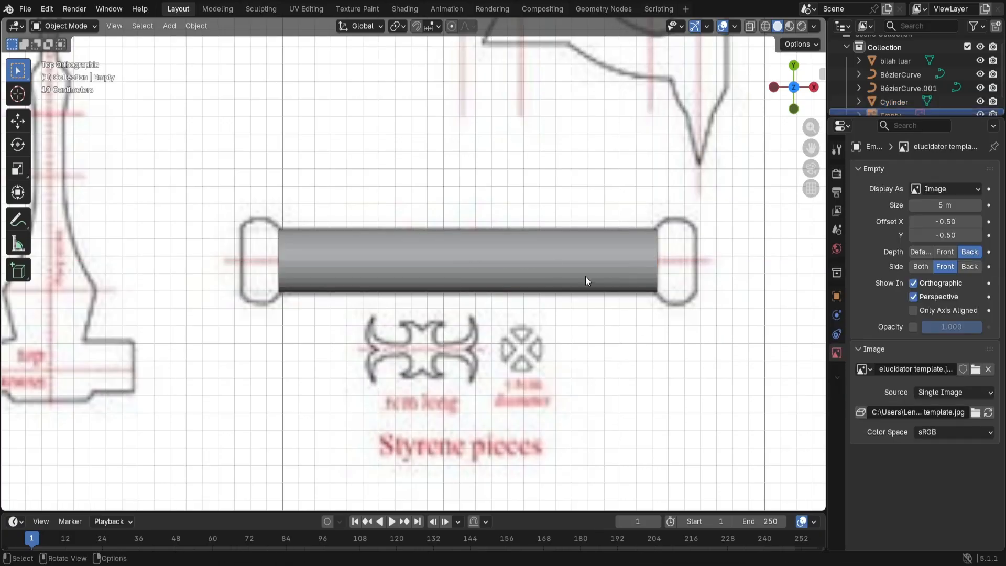
{"action": "left_click", "coordinate": [553, 269]}
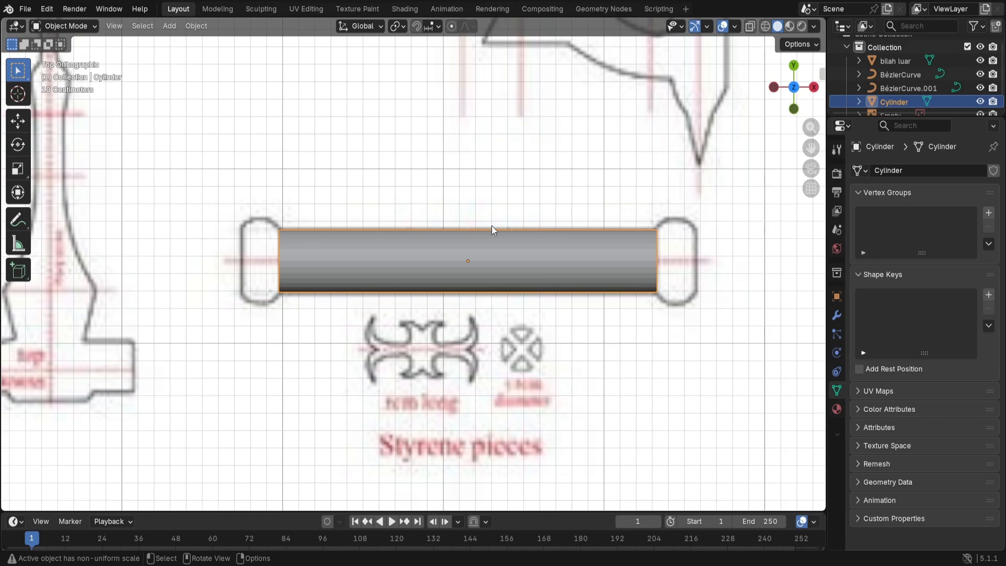
{"action": "key", "text": "Tab"}
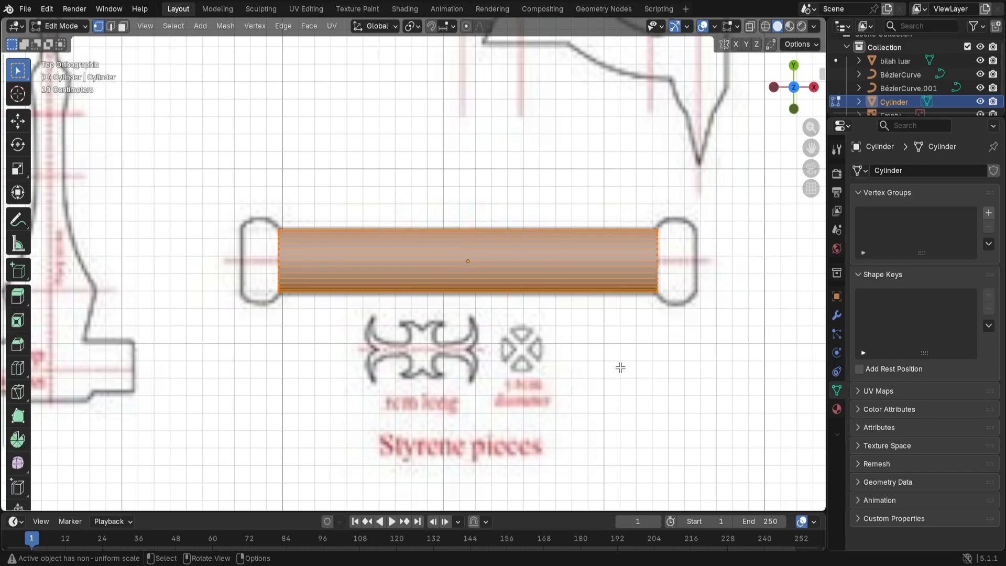
{"action": "key", "text": "alt+a"}
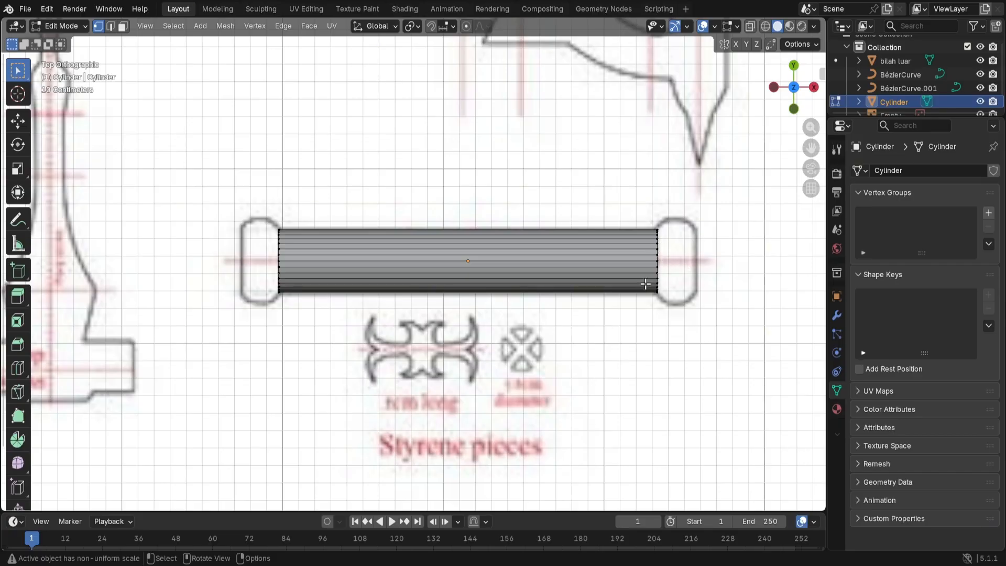
{"action": "left_click", "coordinate": [654, 260], "text": "alt"}
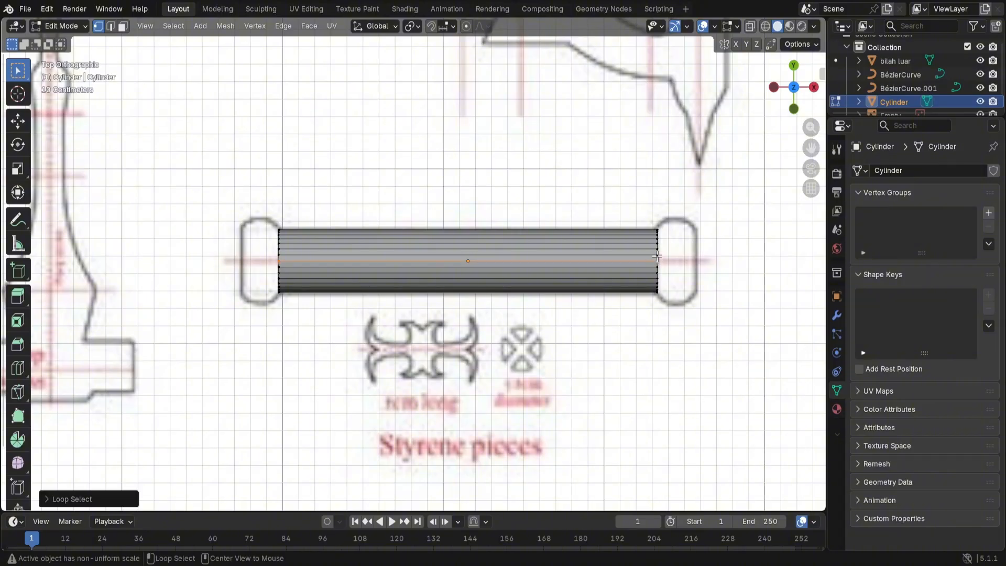
{"action": "left_click", "coordinate": [657, 261], "text": "ctrl+alt"}
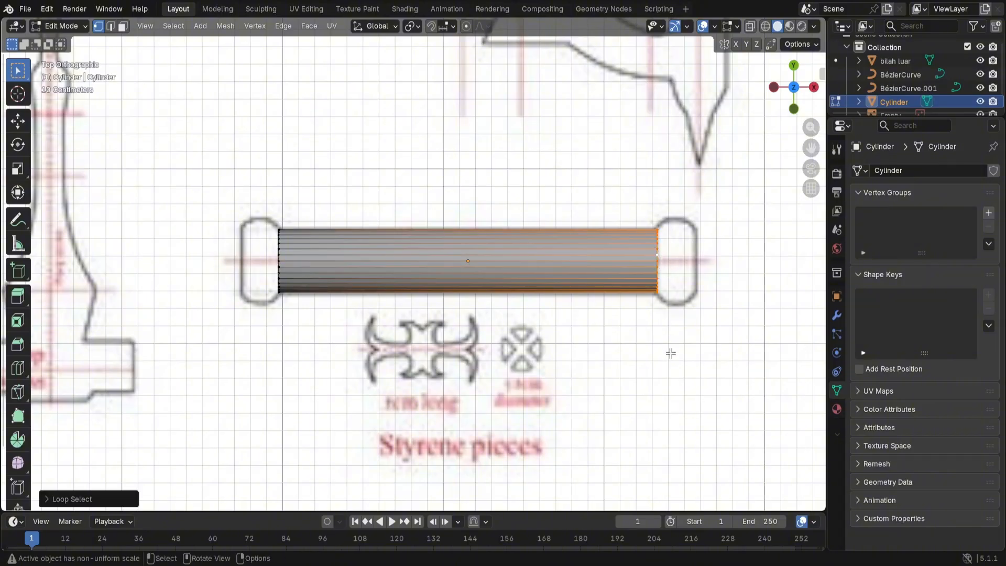
Step: Extrude the selected end loop about 0.05 m along X into the blueprint's cap outline
{"action": "middle_click_drag", "start_coordinate": [669, 352], "coordinate": [642, 316]}
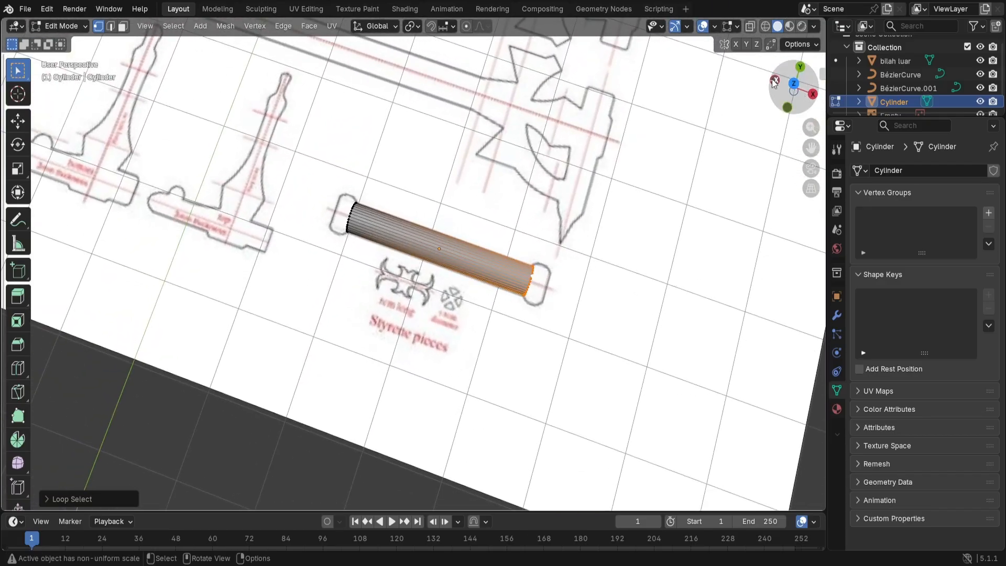
{"action": "left_click", "coordinate": [792, 87]}
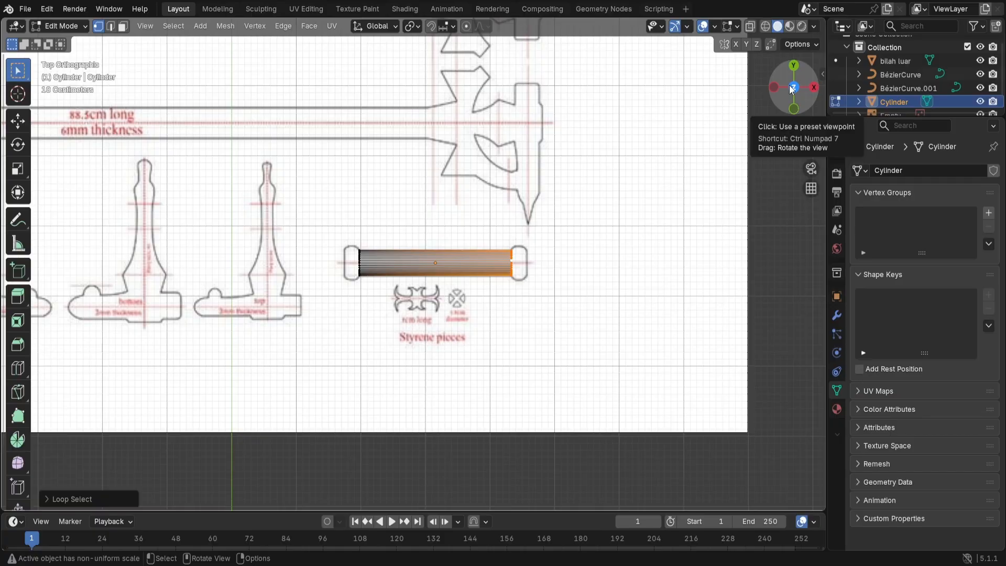
{"action": "scroll", "coordinate": [633, 386], "scroll_direction": "up", "scroll_amount": 6}
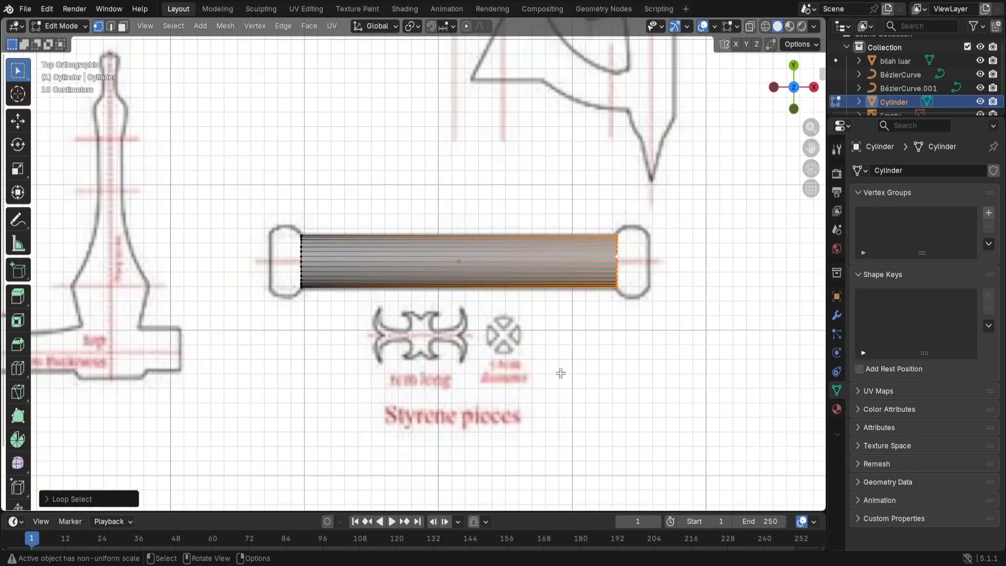
{"action": "middle_click_drag", "start_coordinate": [662, 393], "coordinate": [335, 397], "text": "shift"}
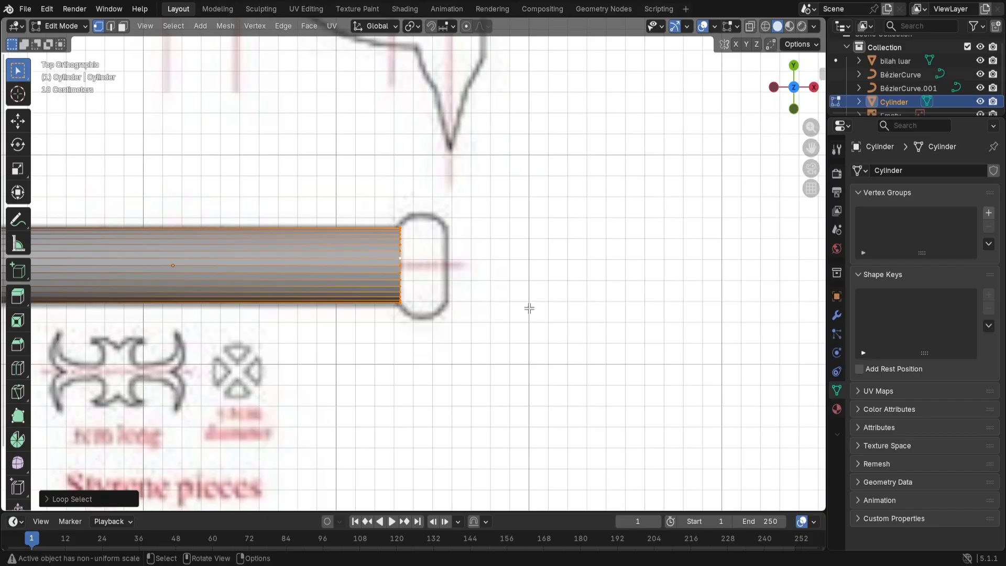
{"action": "key", "text": "e"}
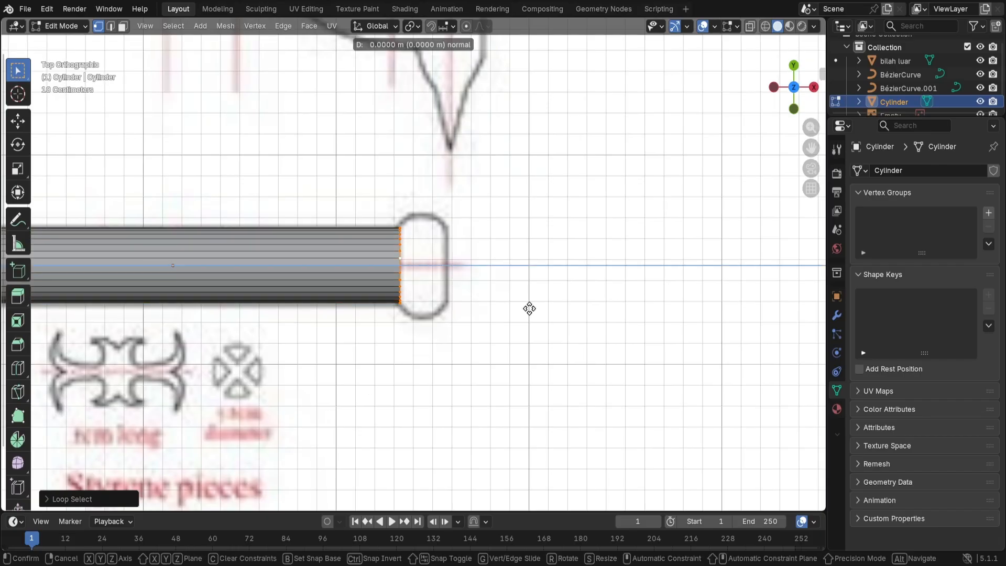
{"action": "key", "text": "x"}
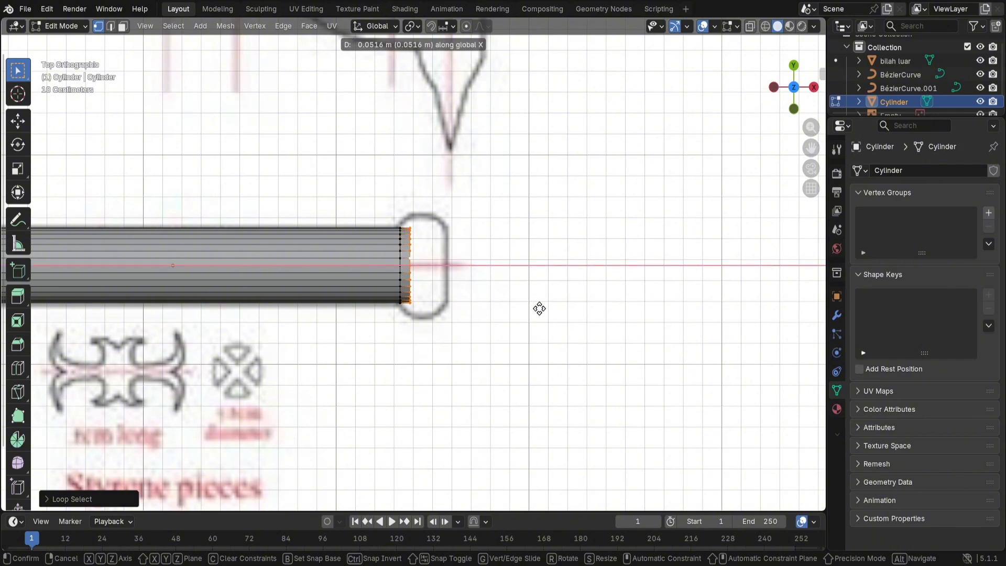
{"action": "left_click", "coordinate": [539, 308]}
{"action": "key", "text": "s"}
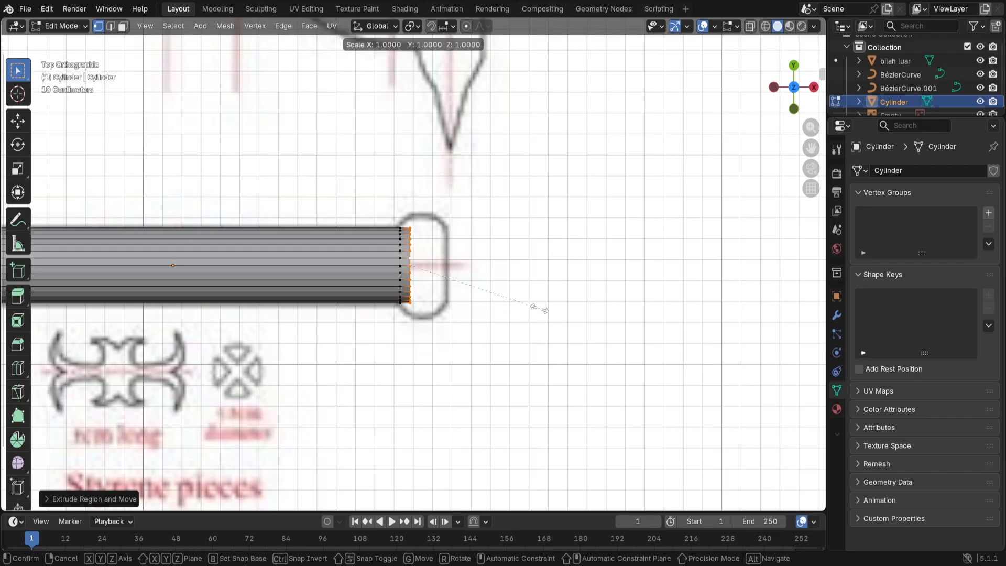
{"action": "left_click", "coordinate": [597, 318]}
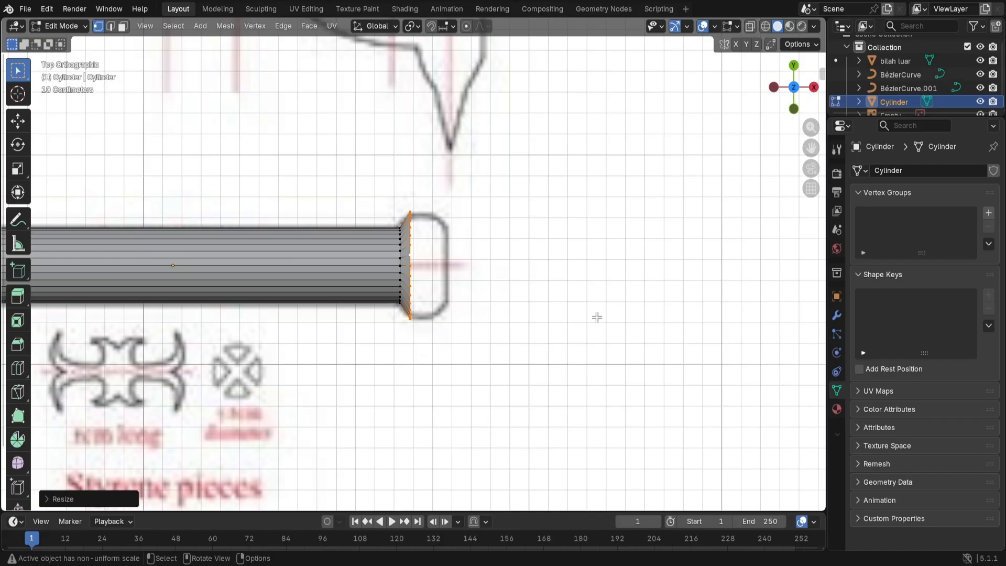
{"action": "key", "text": "ctrl+z"}
Step: Scale the extruded loop up to the full width of the cap outline in the blueprint
{"action": "key", "text": "s"}
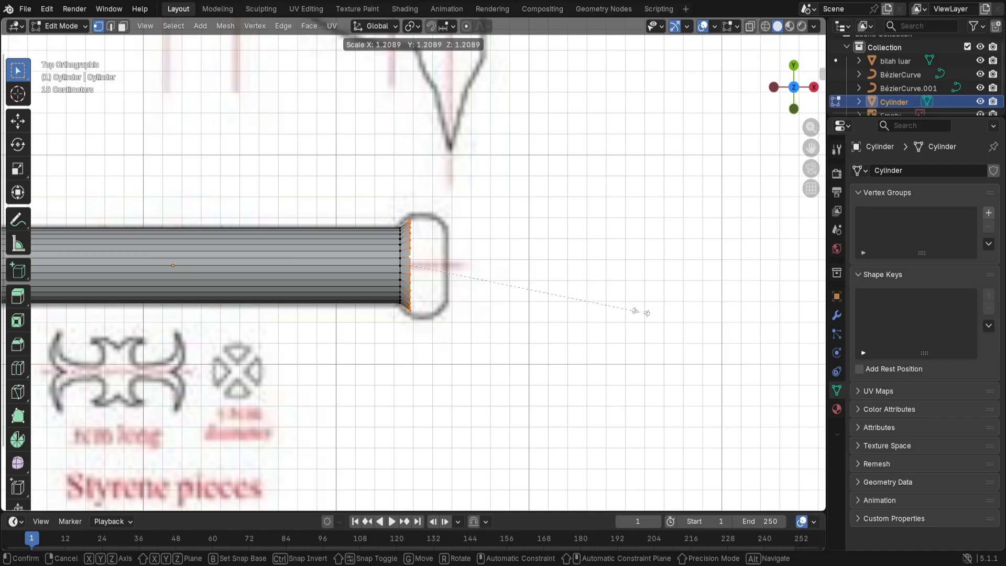
{"action": "left_click", "coordinate": [666, 307]}
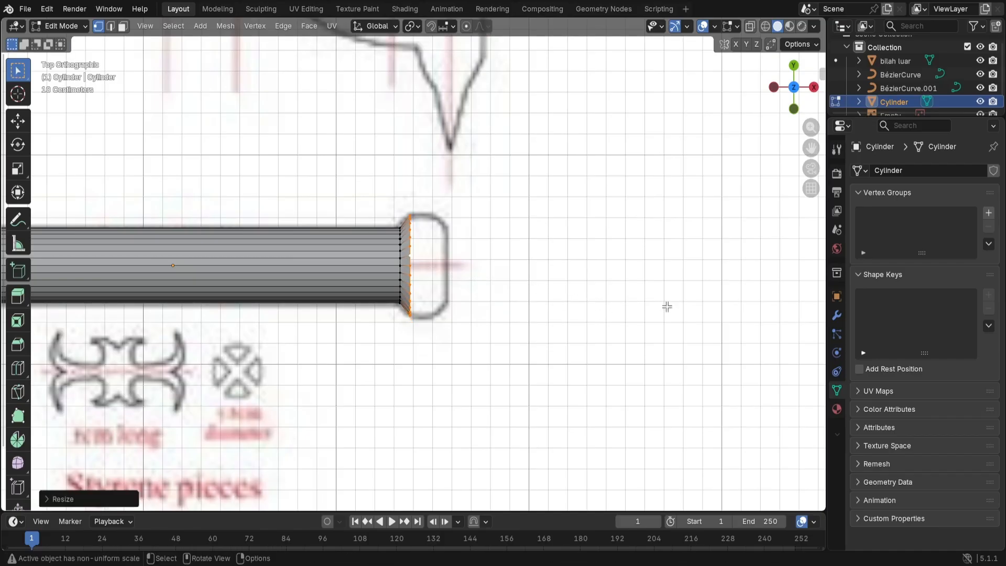
{"action": "key", "text": "e"}
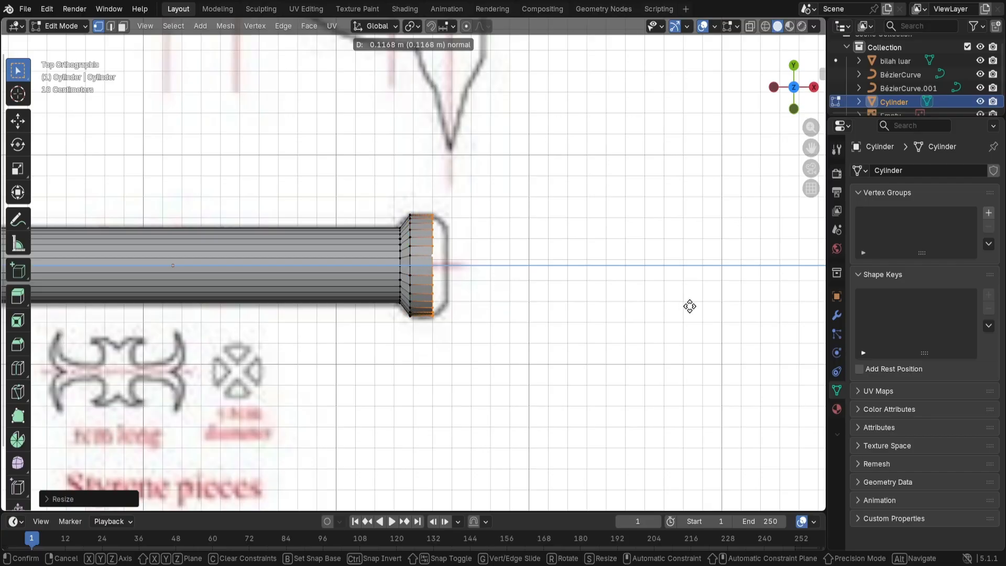
{"action": "left_click", "coordinate": [689, 306]}
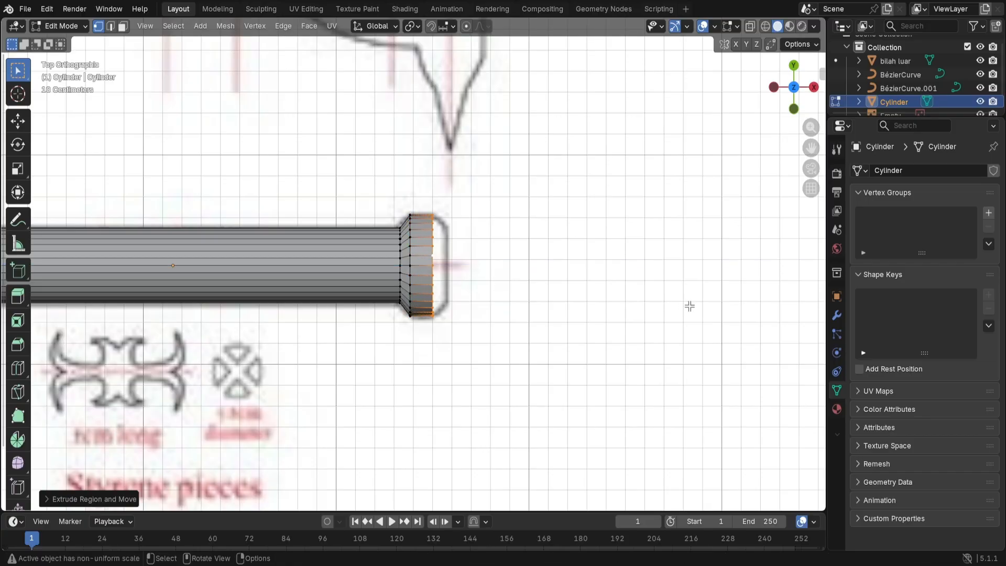
{"action": "key", "text": "e"}
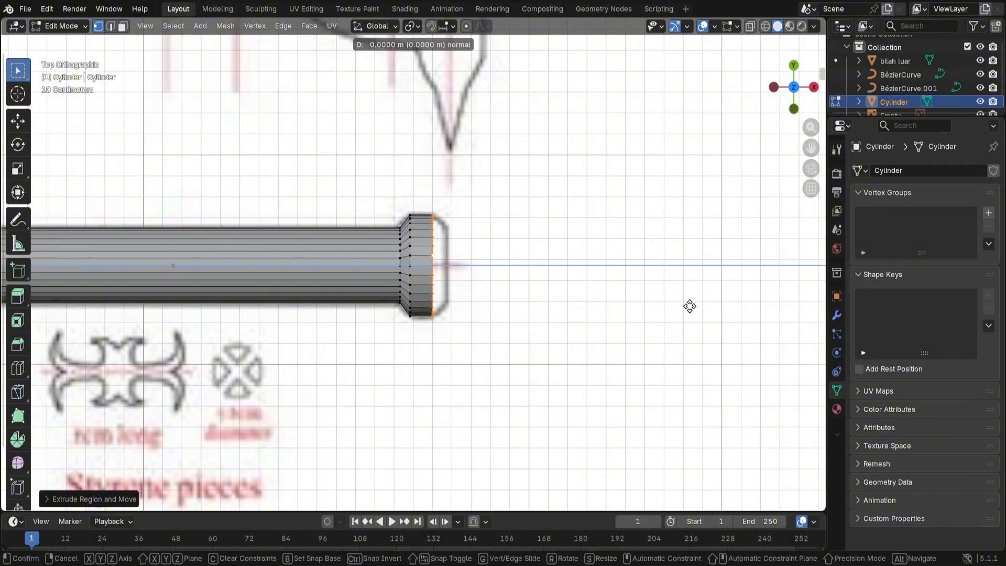
{"action": "key", "text": "x"}
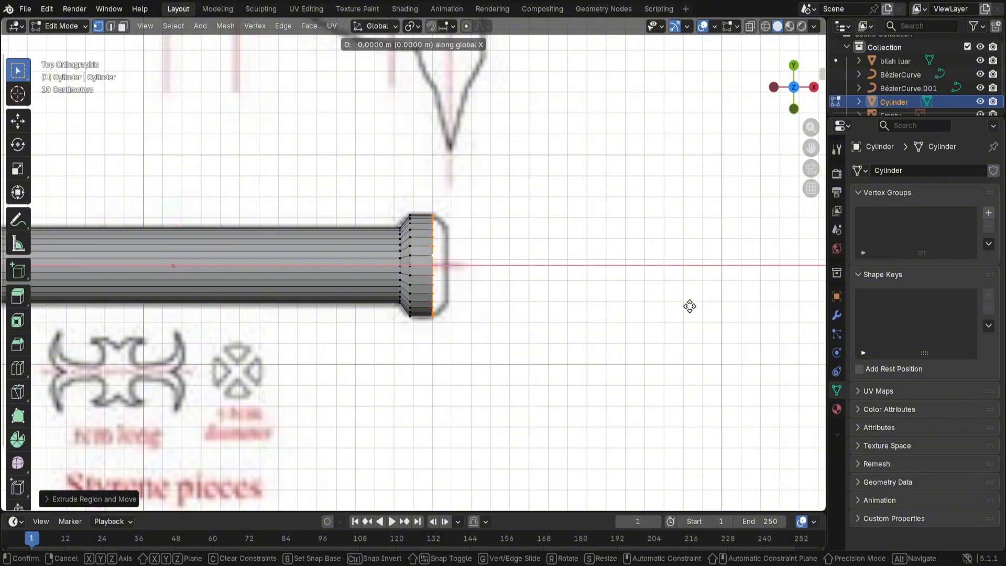
{"action": "key", "text": "Escape"}
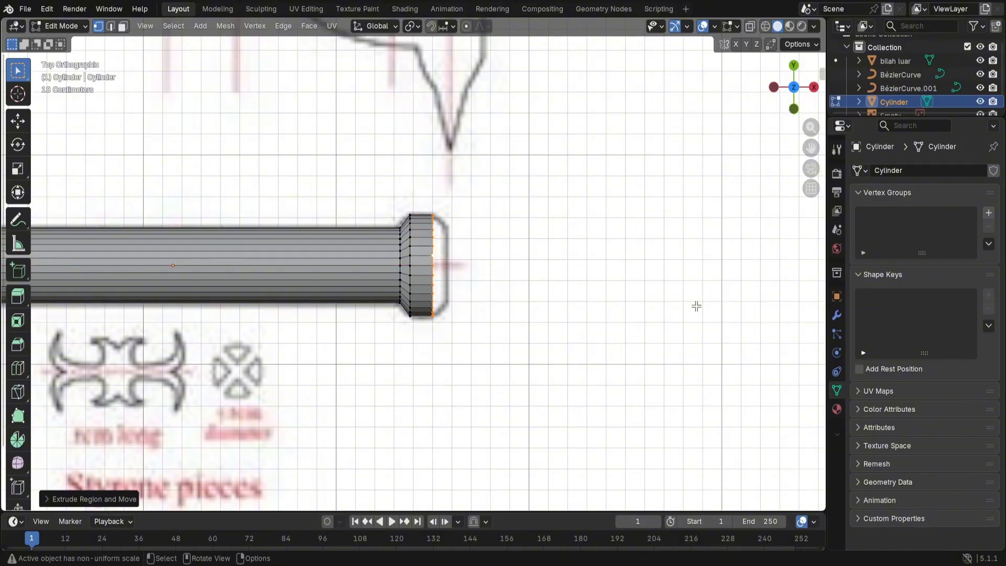
{"action": "key", "text": "ctrl+z"}
{"action": "key", "text": "ctrl+z"}
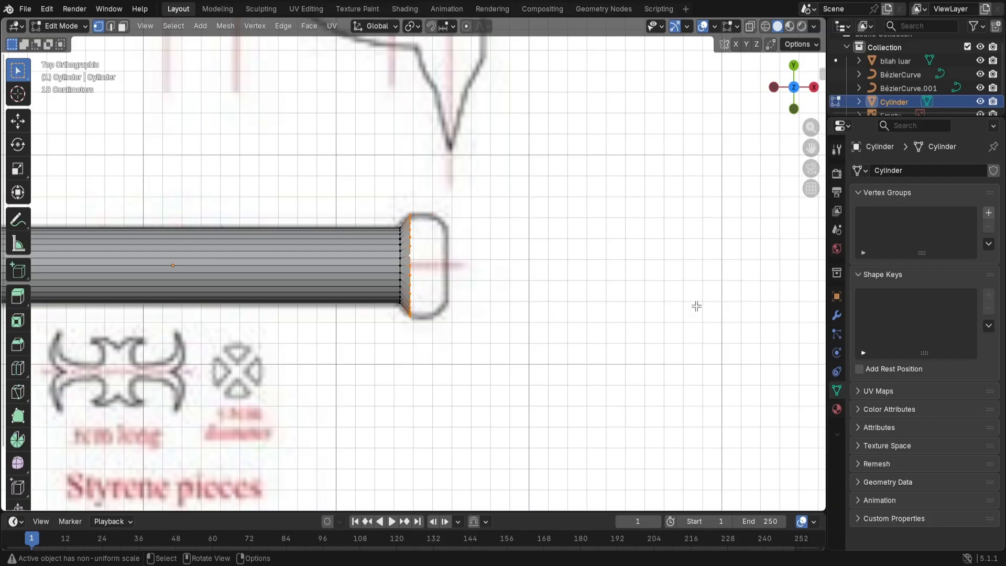
Step: Extrude the widened loop about 0.13 m along X to form the straight section of the cap
{"action": "key", "text": "e"}
{"action": "key", "text": "x"}
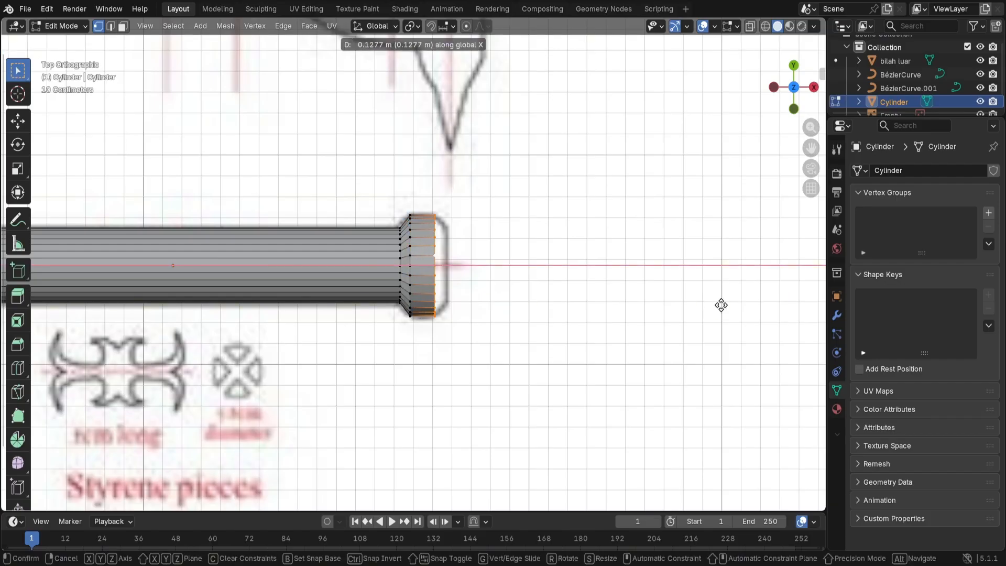
{"action": "left_click", "coordinate": [720, 305]}
Step: Extrude the +X cap loop about 0.07 m along X to the outline's end and scale it down to about 0.76
{"action": "key", "text": "e"}
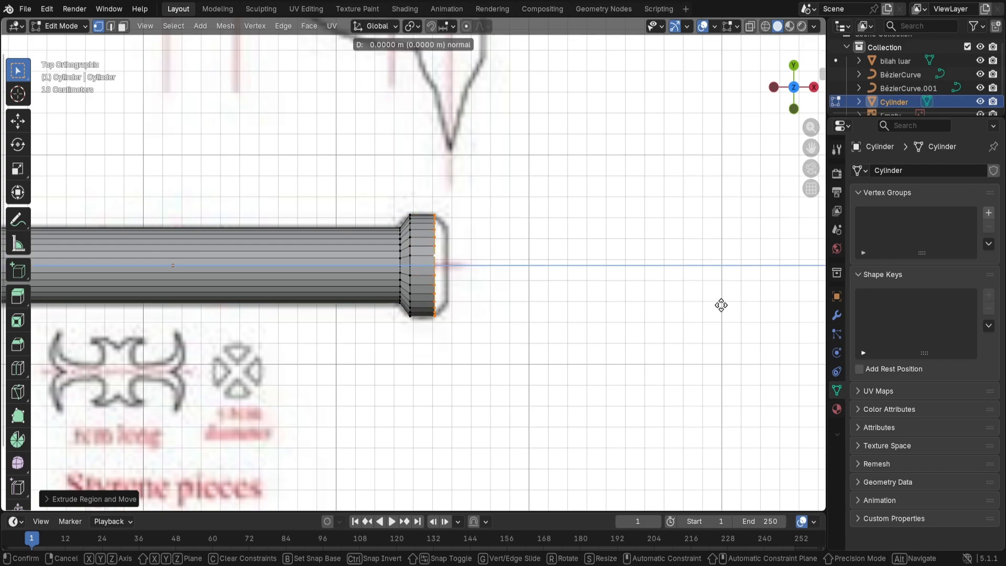
{"action": "key", "text": "x"}
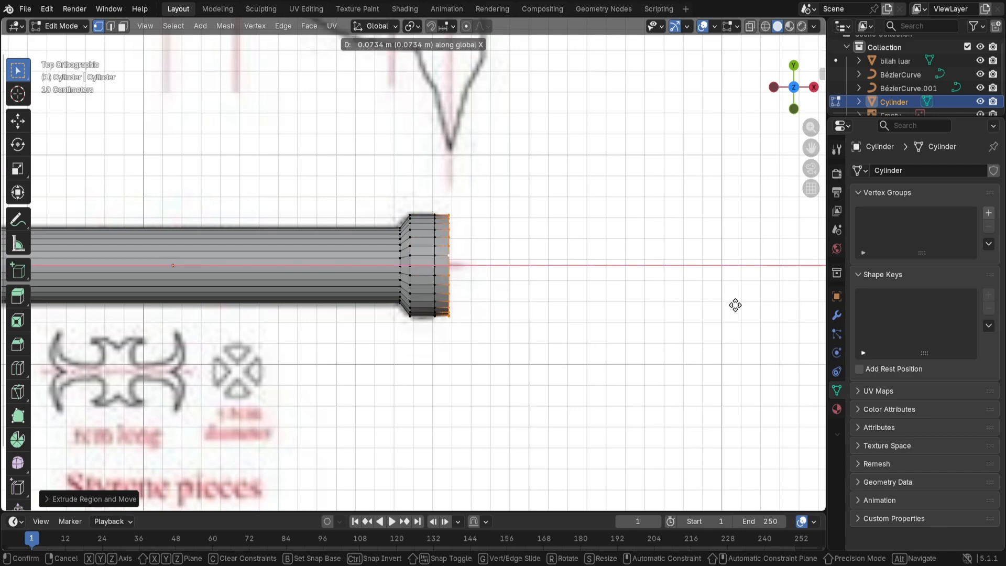
{"action": "left_click", "coordinate": [734, 306]}
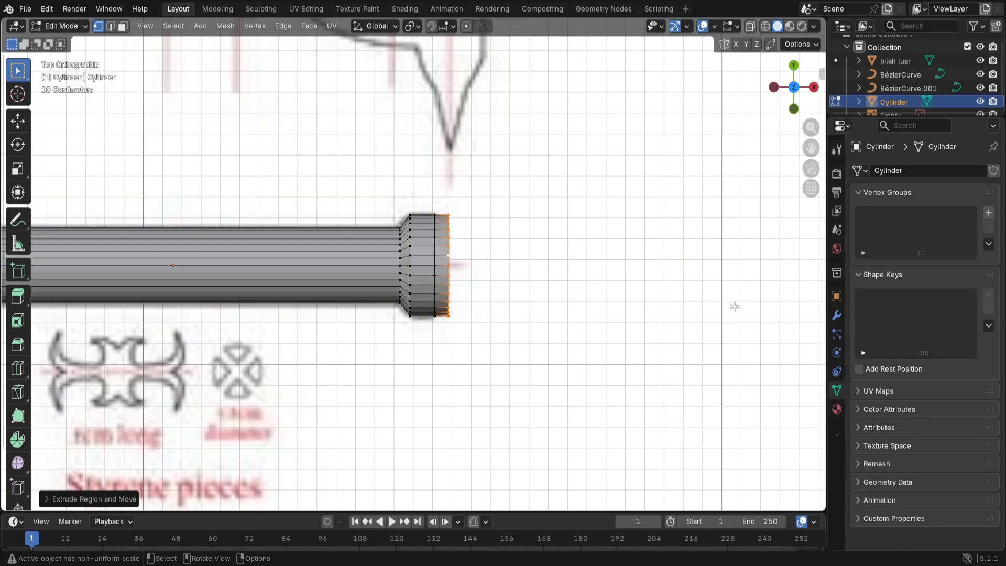
{"action": "key", "text": "s"}
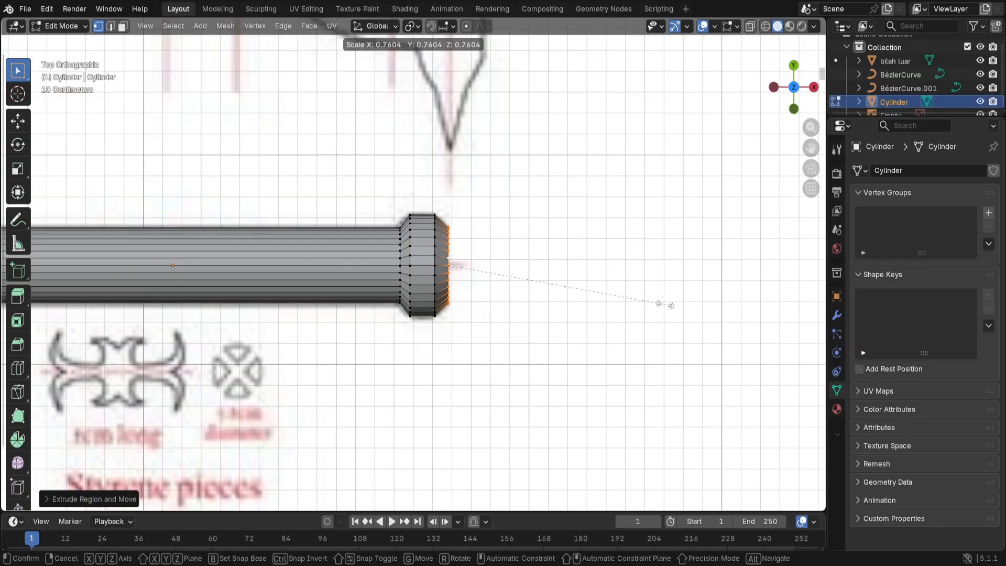
{"action": "left_click", "coordinate": [663, 303]}
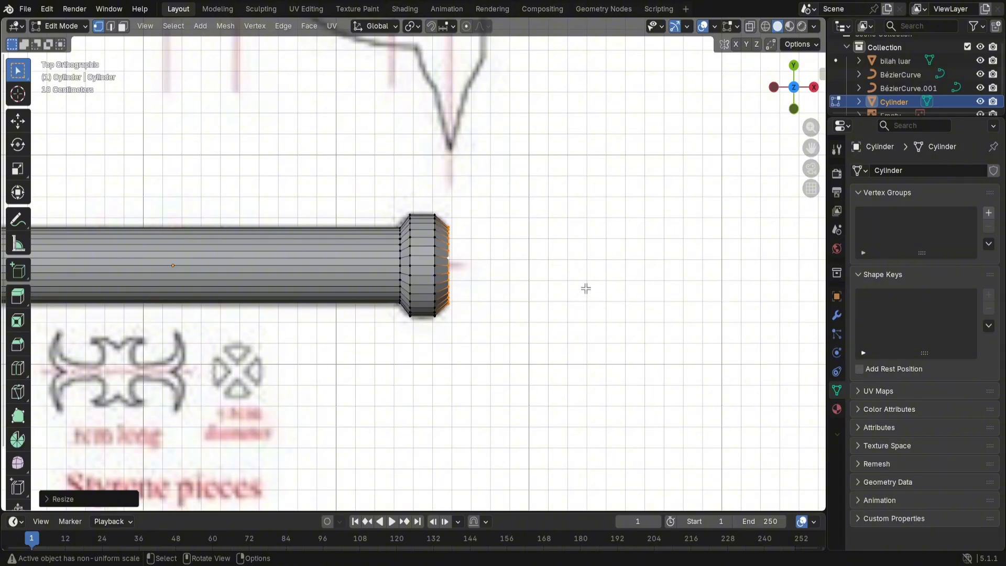
Step: Extrude the cap's round end face about 0.09 m inward along its normal to recess it
{"action": "middle_click_drag", "start_coordinate": [594, 293], "coordinate": [474, 269]}
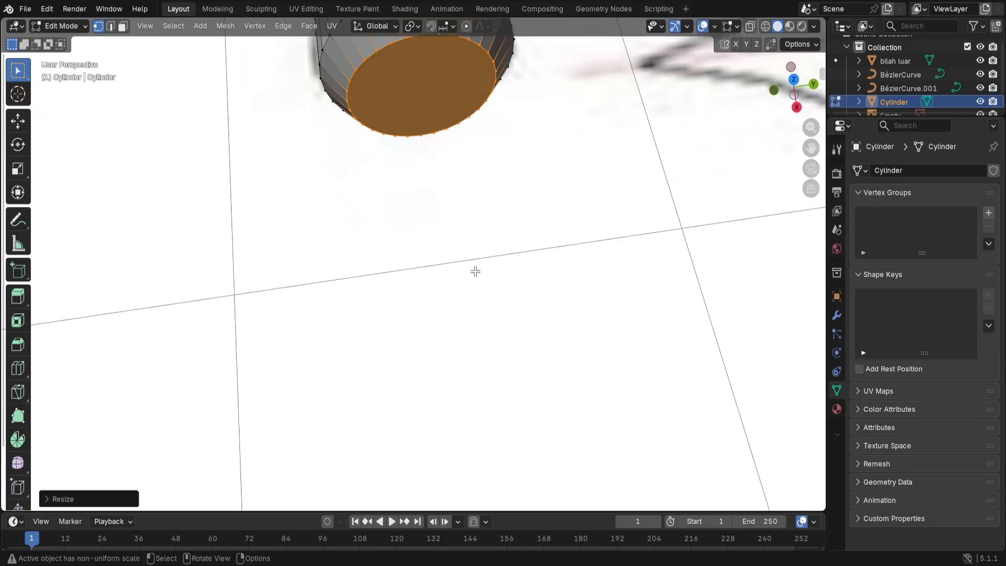
{"action": "middle_click_drag", "start_coordinate": [425, 210], "coordinate": [489, 321]}
{"action": "key", "text": "e"}
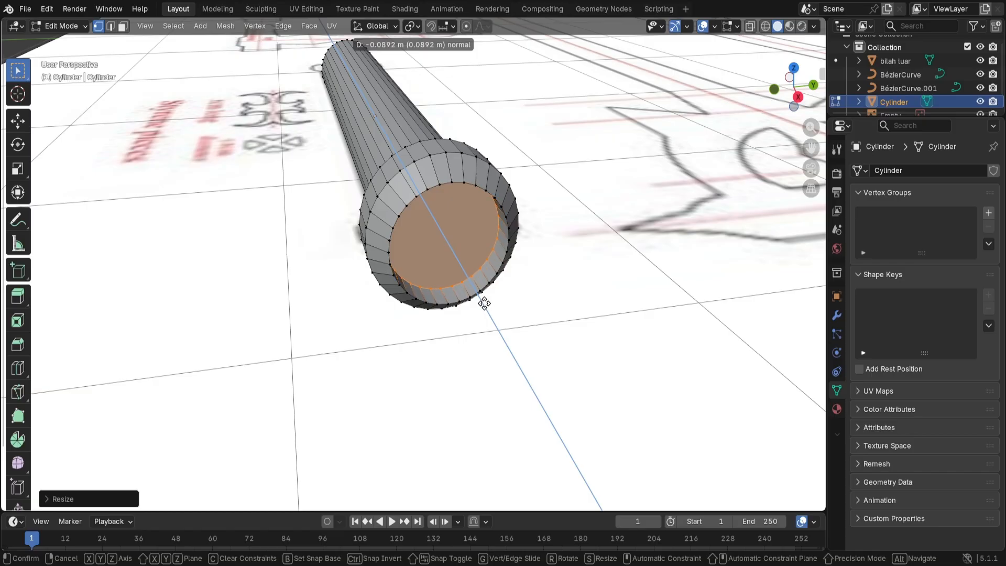
{"action": "left_click", "coordinate": [484, 303]}
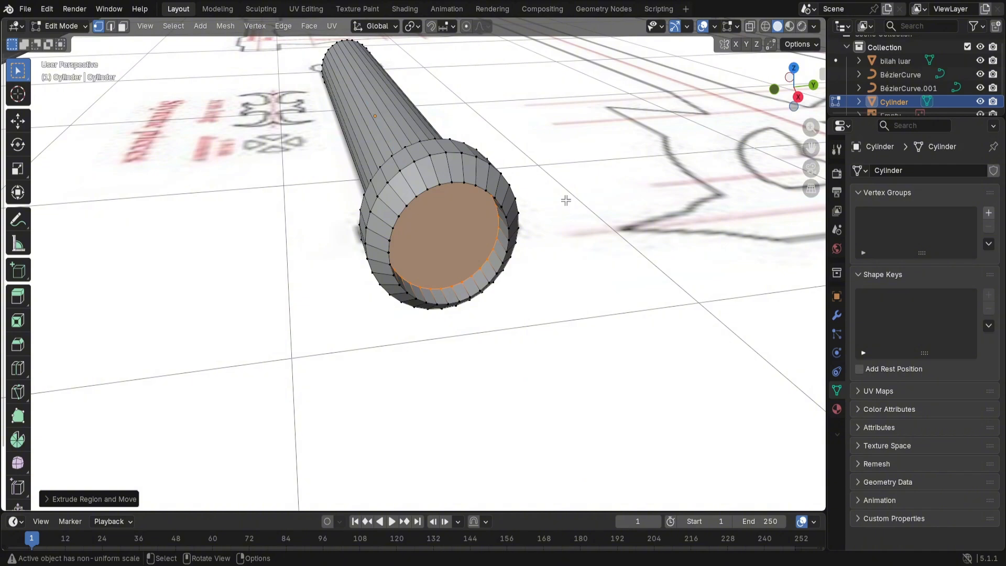
Step: Extrude the recessed face in place and scale it to about 0.77 to form an inner ring
{"action": "key", "text": "s"}
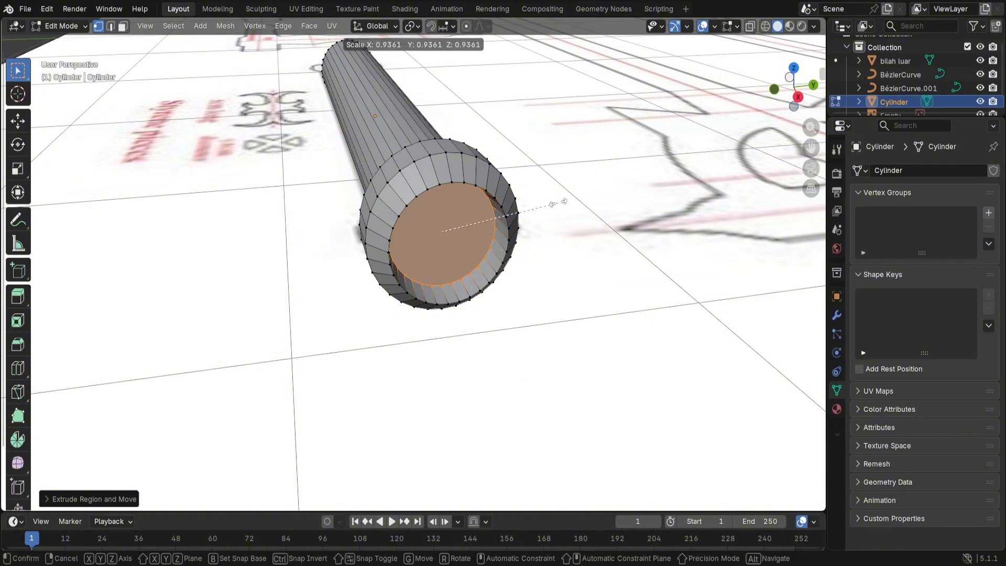
{"action": "right_click", "coordinate": [558, 202]}
{"action": "key", "text": "e"}
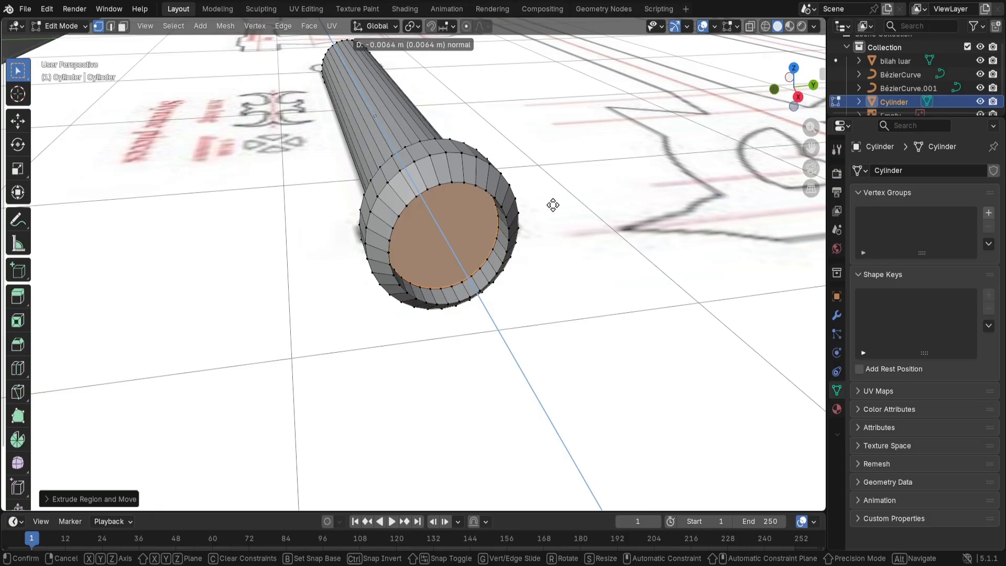
{"action": "right_click", "coordinate": [553, 204]}
{"action": "key", "text": "s"}
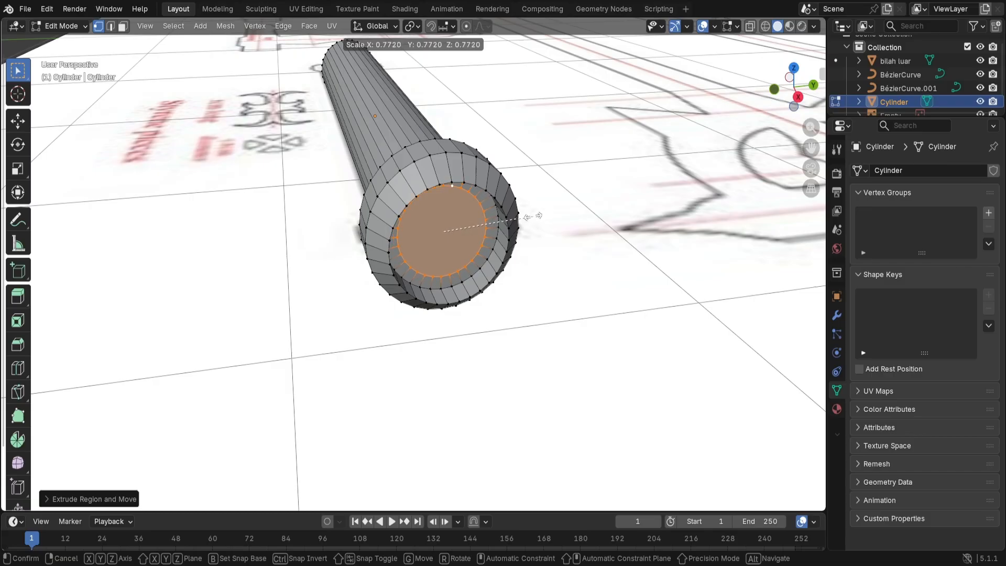
{"action": "left_click", "coordinate": [533, 216]}
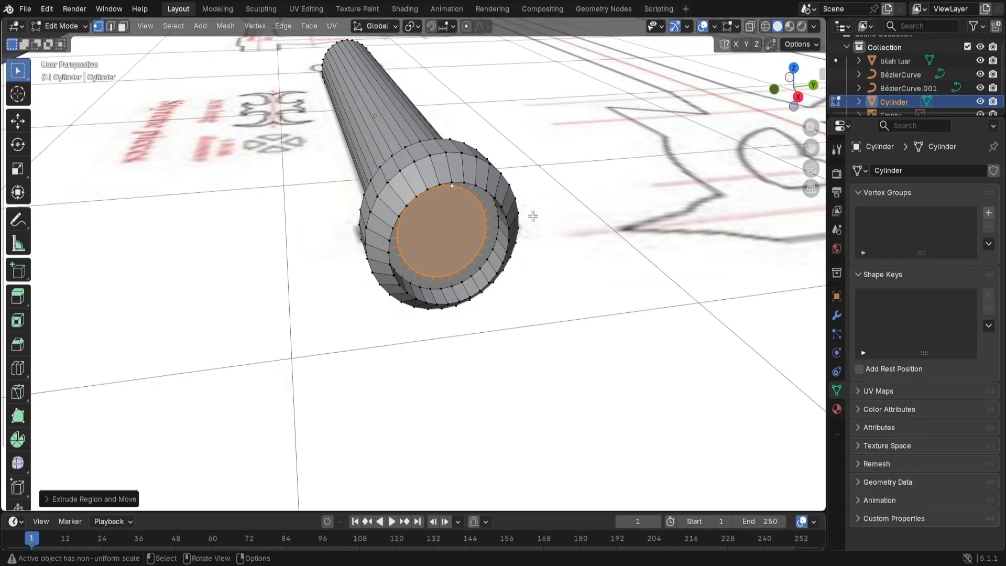
Step: Extrude the inner round face about 0.1 m outward along its normal and clear the selection
{"action": "key", "text": "e"}
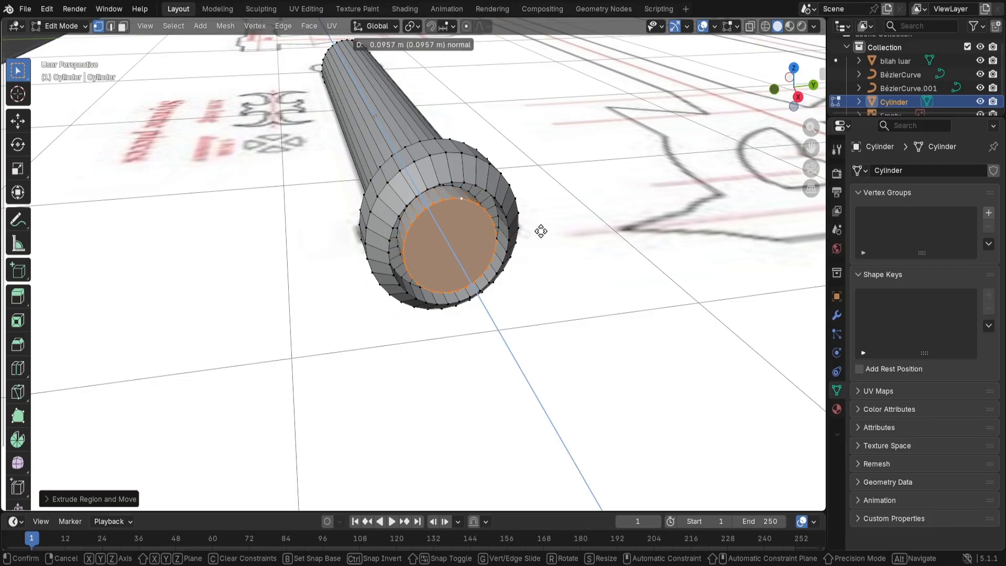
{"action": "left_click", "coordinate": [540, 231]}
{"action": "left_click", "coordinate": [538, 321]}
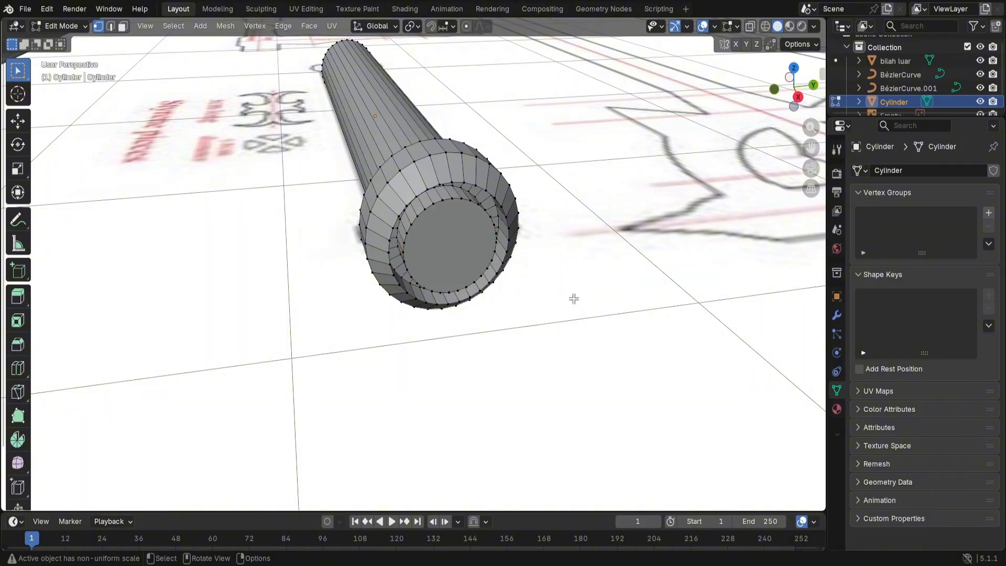
Step: Select the edge loop at the cylinder's uncapped -X end, working in the top orthographic view
{"action": "middle_click_drag", "start_coordinate": [574, 299], "coordinate": [604, 299]}
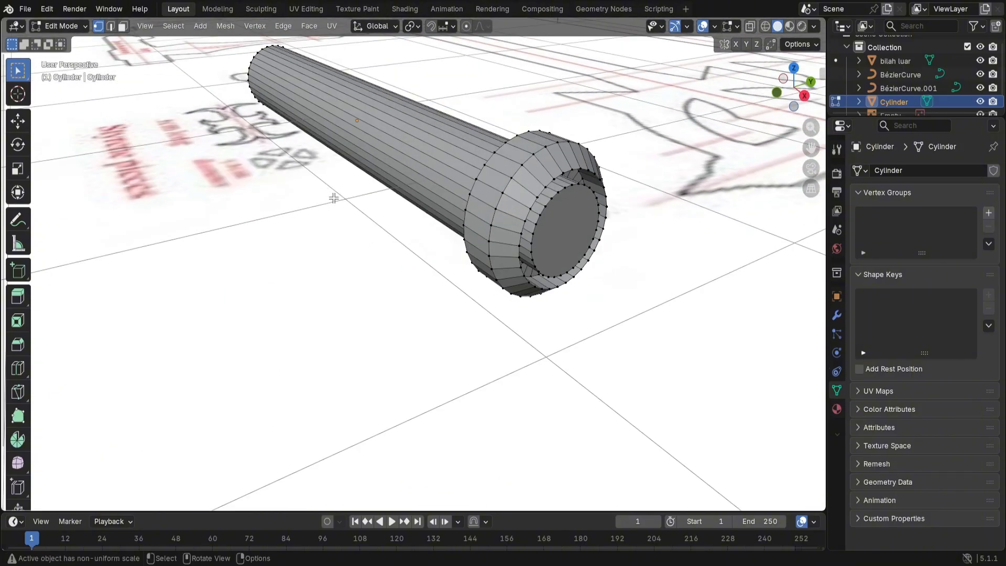
{"action": "scroll", "coordinate": [357, 187], "scroll_direction": "down", "scroll_amount": 2}
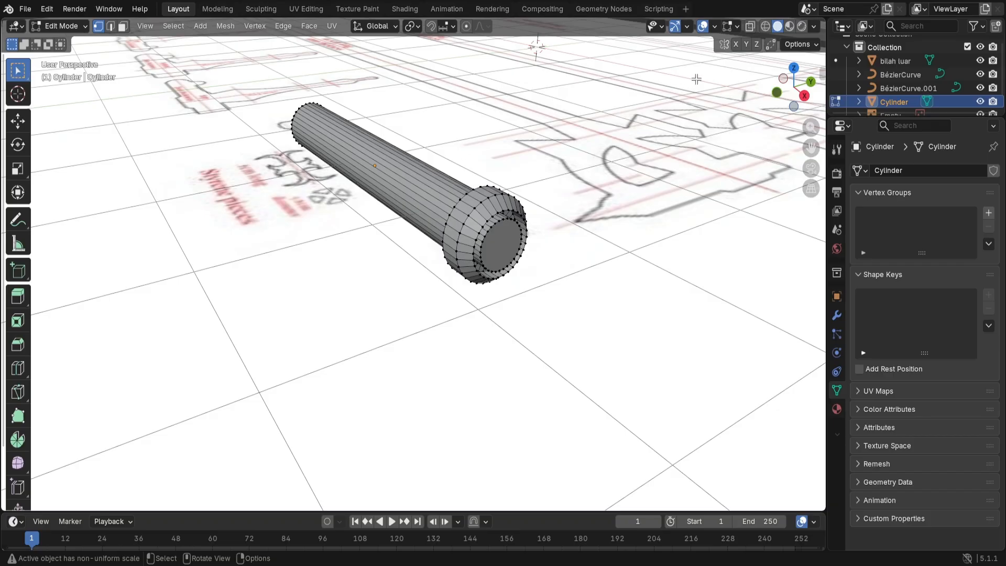
{"action": "left_click", "coordinate": [795, 69]}
{"action": "middle_click_drag", "start_coordinate": [291, 348], "coordinate": [556, 330], "text": "shift"}
{"action": "scroll", "coordinate": [554, 325], "scroll_direction": "up", "scroll_amount": 2}
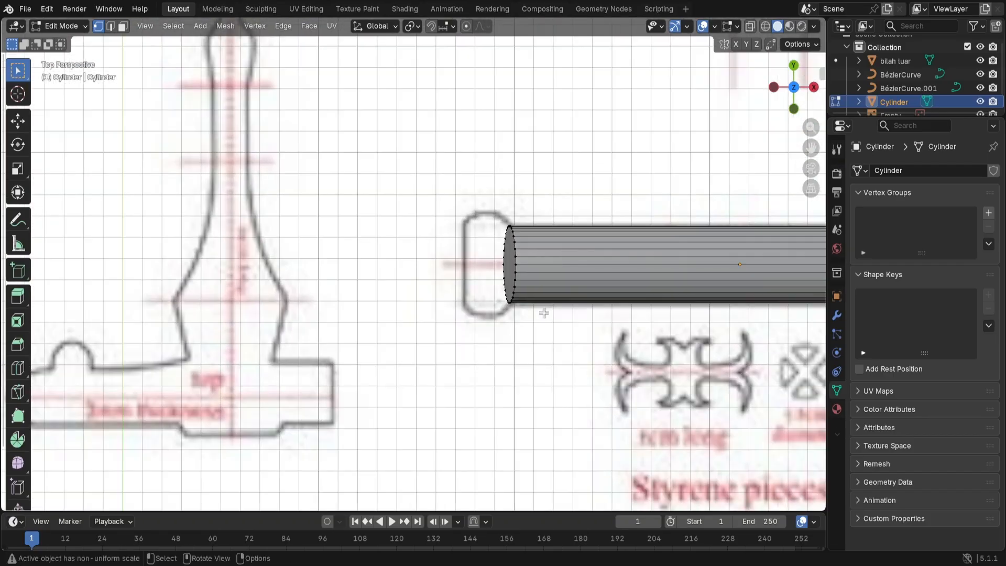
{"action": "left_click", "coordinate": [792, 89]}
{"action": "left_click", "coordinate": [792, 90]}
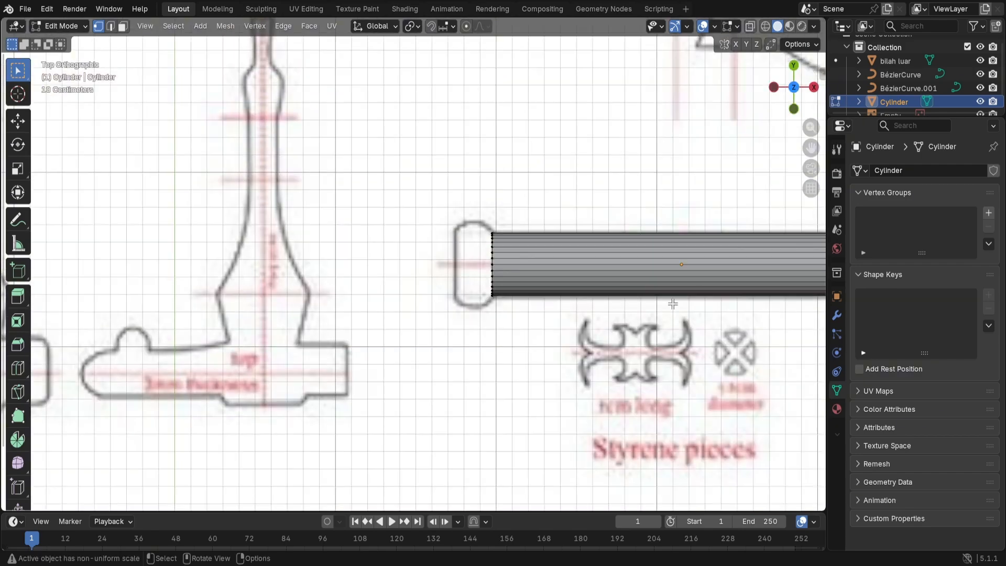
{"action": "left_click", "coordinate": [491, 254], "text": "alt"}
{"action": "scroll", "coordinate": [604, 265], "scroll_direction": "down", "scroll_amount": 2}
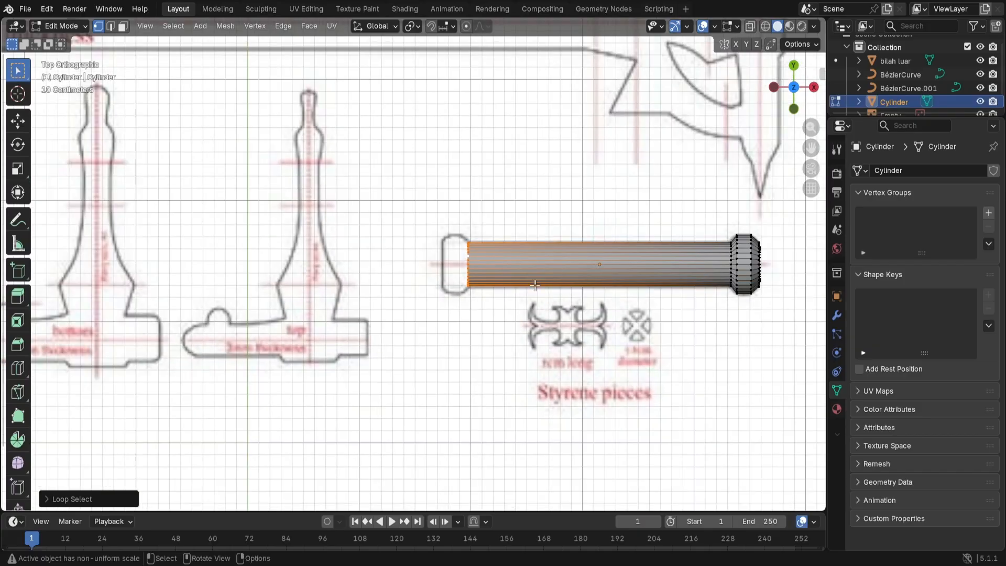
{"action": "middle_click_drag", "start_coordinate": [501, 316], "coordinate": [567, 239]}
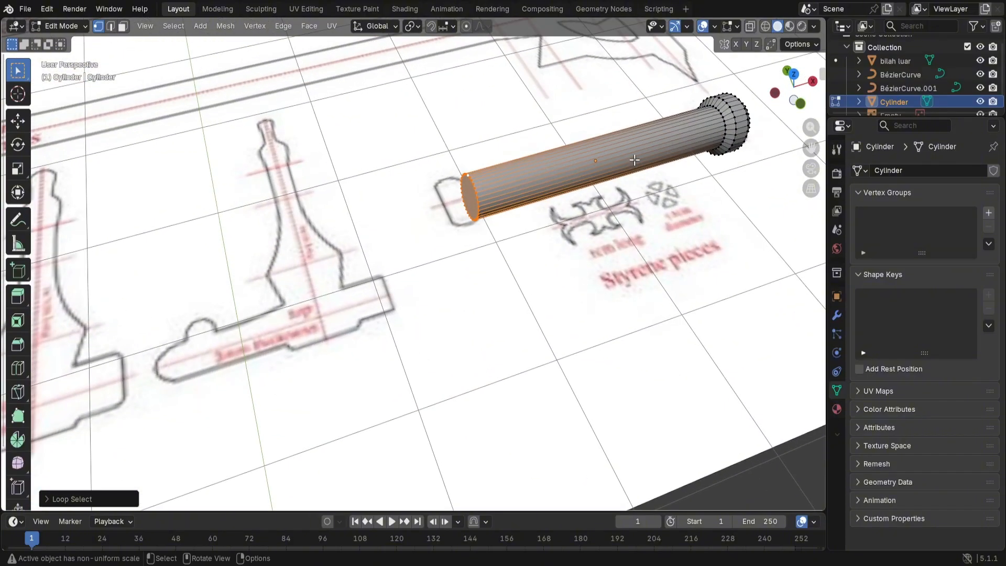
{"action": "left_click", "coordinate": [793, 74]}
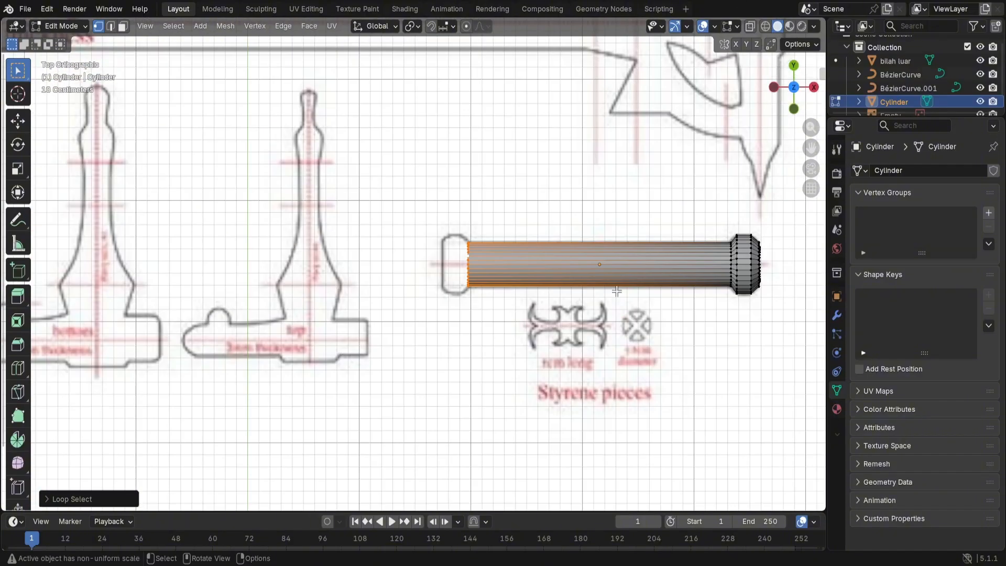
{"action": "scroll", "coordinate": [494, 296], "scroll_direction": "up", "scroll_amount": 5}
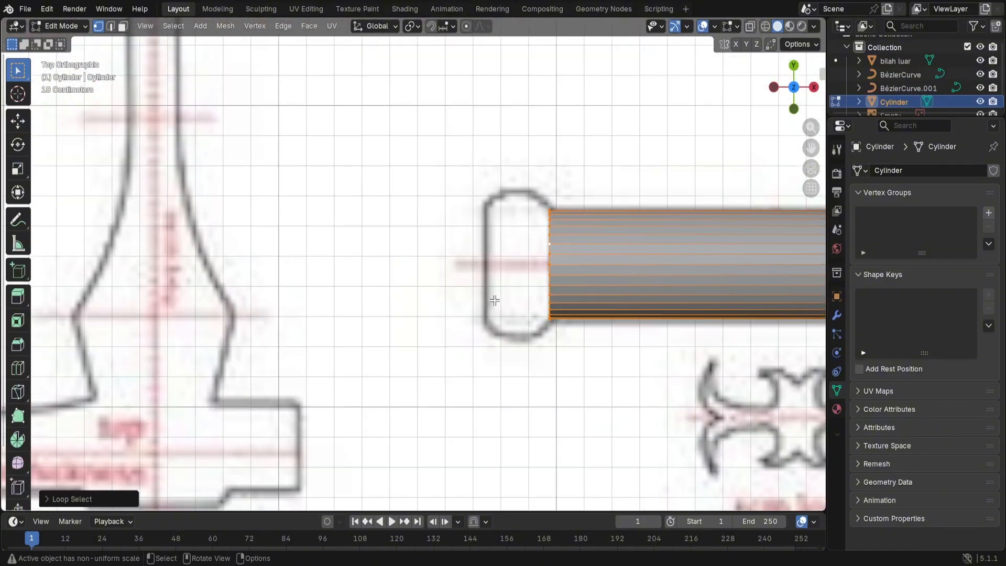
Step: Extrude the -X end loop about 0.06 m along negative X and scale it by about 1.37 to the cap outline's width
{"action": "key", "text": "e"}
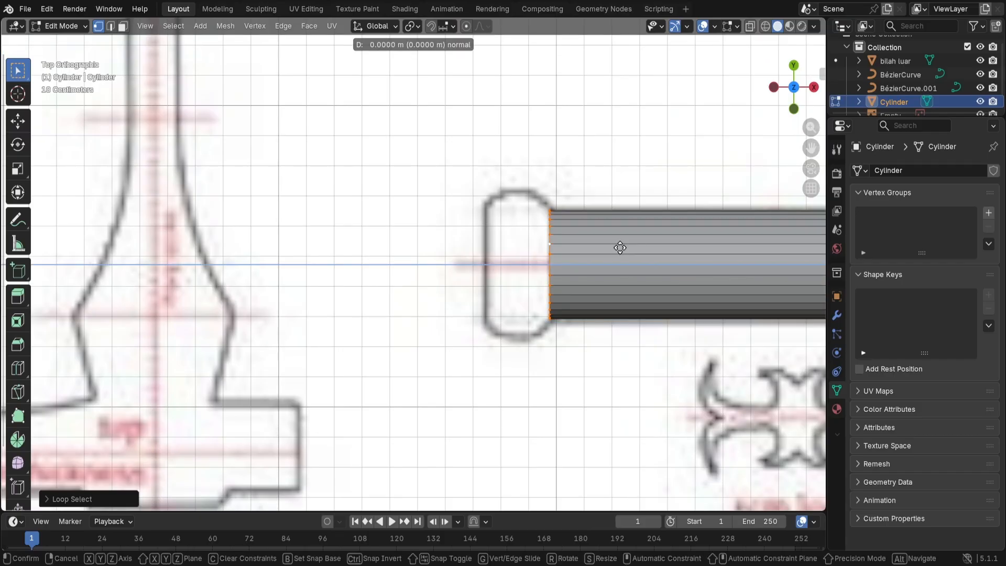
{"action": "key", "text": "x"}
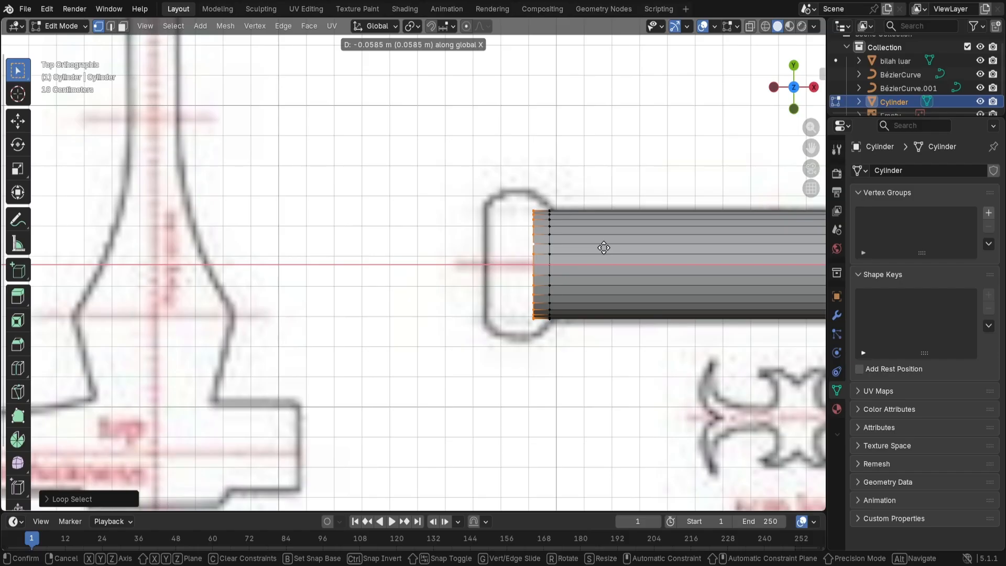
{"action": "left_click", "coordinate": [604, 248]}
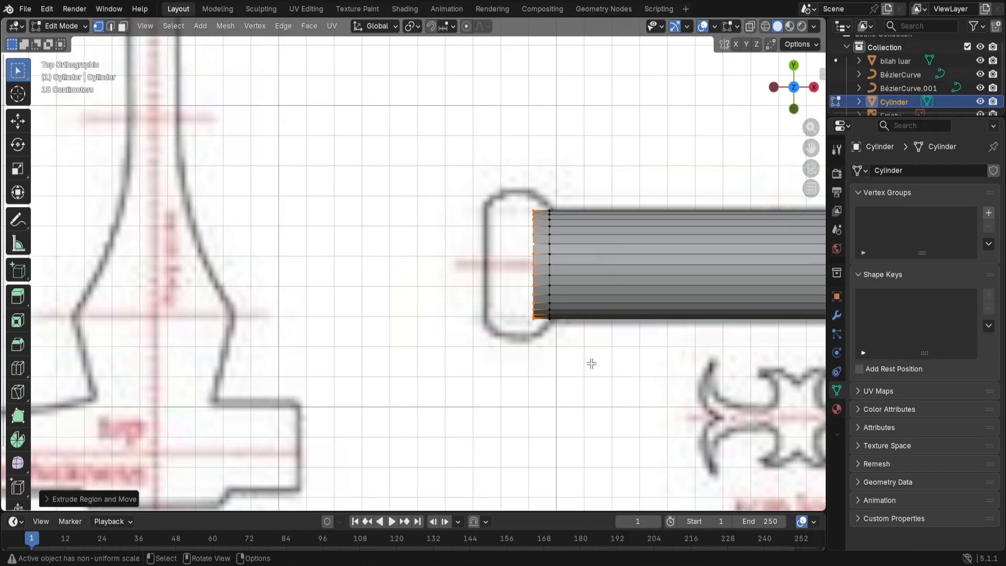
{"action": "key", "text": "s"}
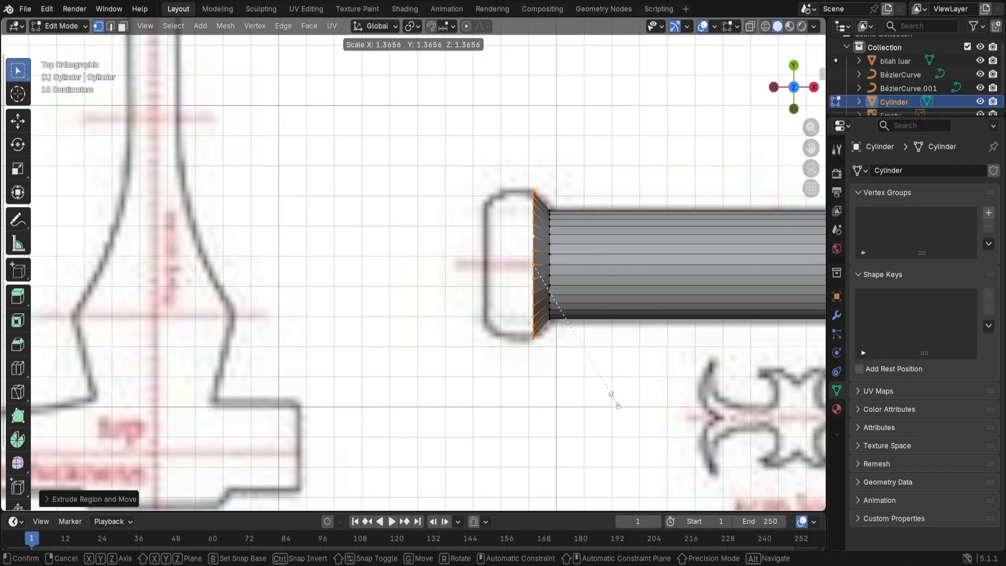
{"action": "left_click", "coordinate": [613, 399]}
Step: Extrude the widened loop along negative X to form the straight section of the -X cap
{"action": "key", "text": "g"}
{"action": "key", "text": "x"}
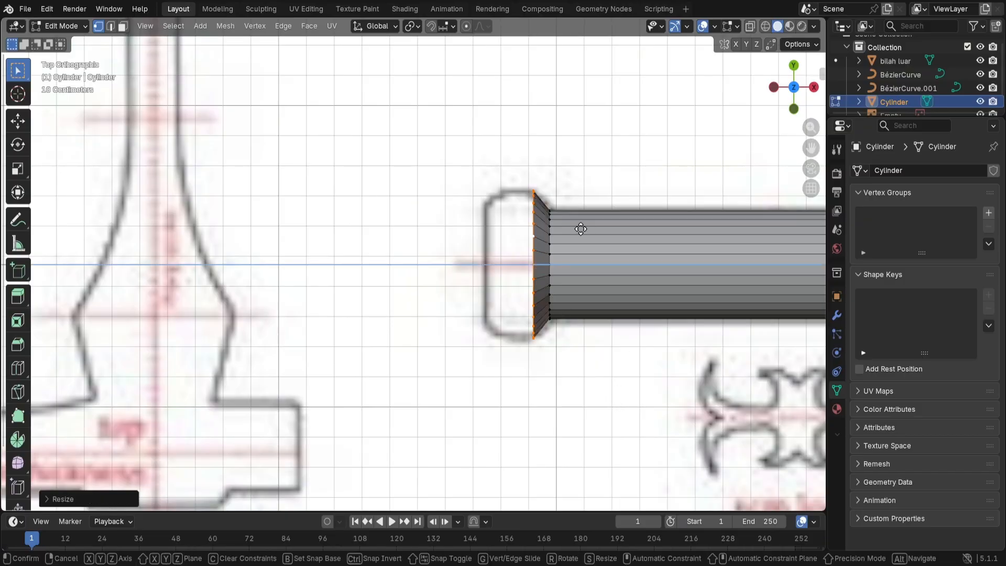
{"action": "left_click", "coordinate": [548, 240]}
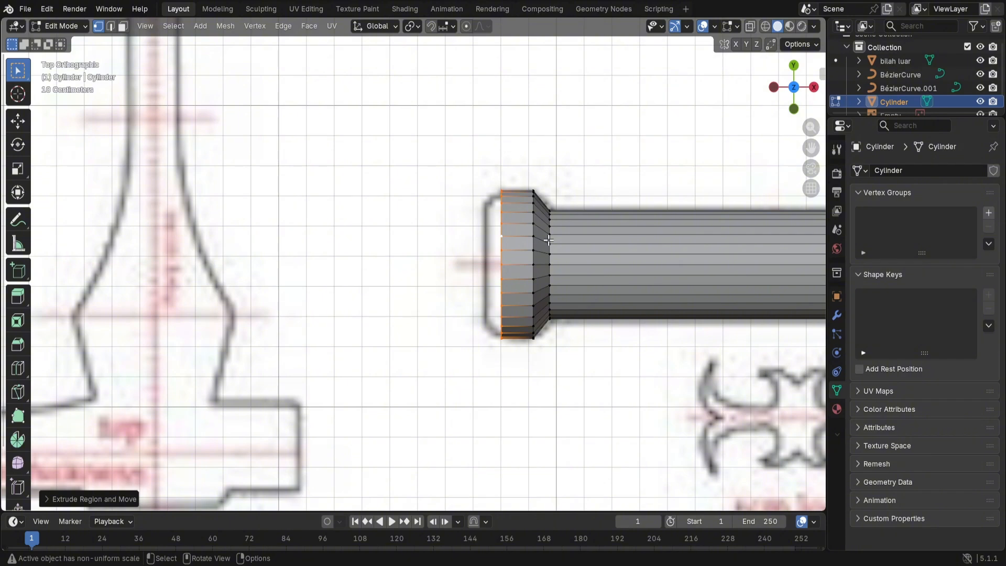
Step: Extrude the loop along negative X to the end of the blueprint's cap outline and scale it down to taper the cap
{"action": "key", "text": "e"}
{"action": "key", "text": "x"}
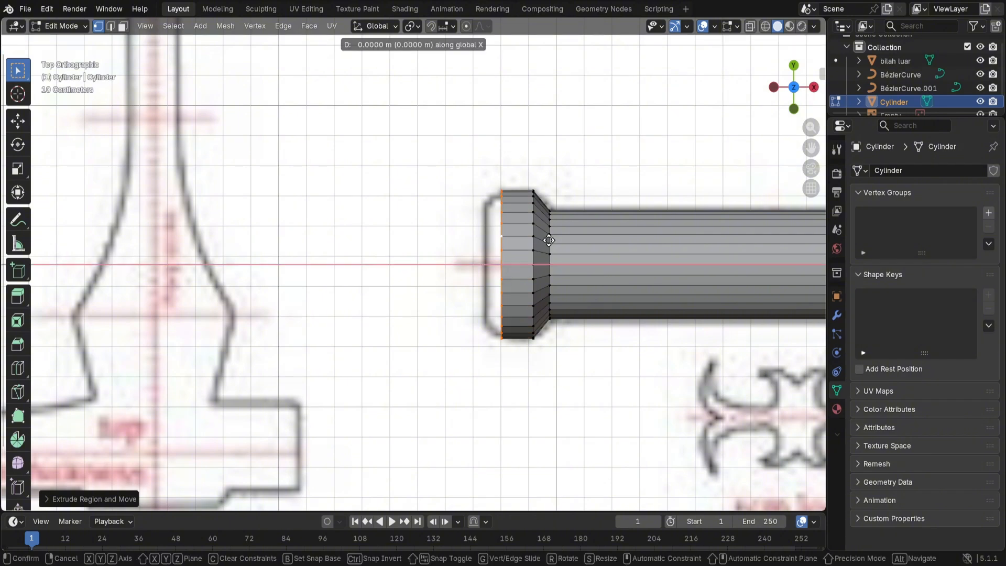
{"action": "left_click", "coordinate": [531, 250]}
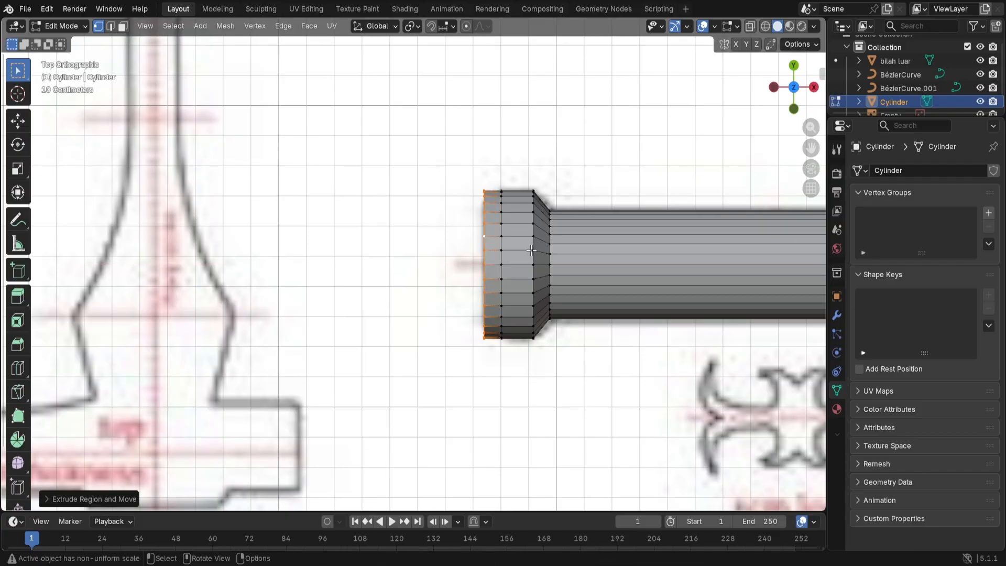
{"action": "key", "text": "s"}
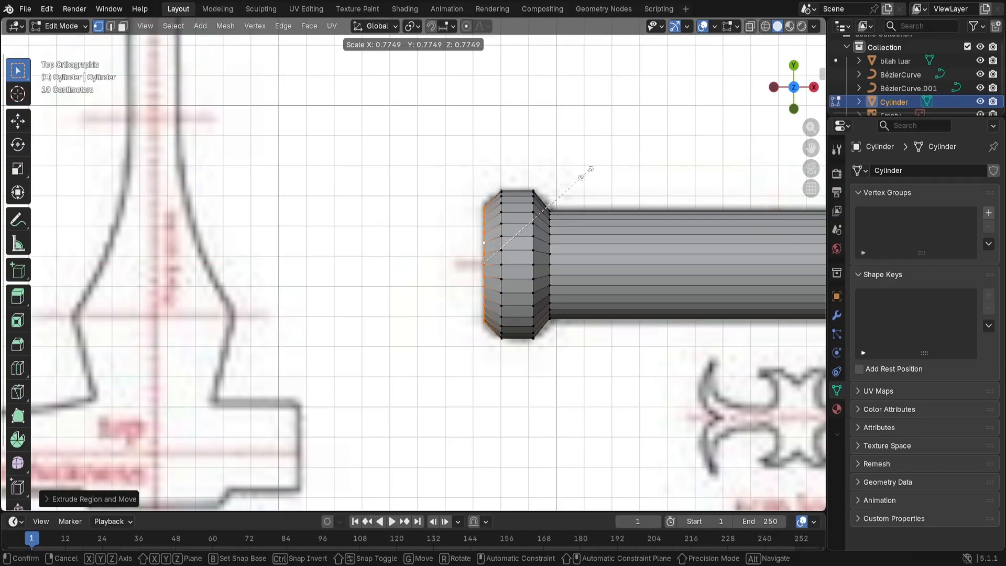
{"action": "left_click", "coordinate": [599, 165]}
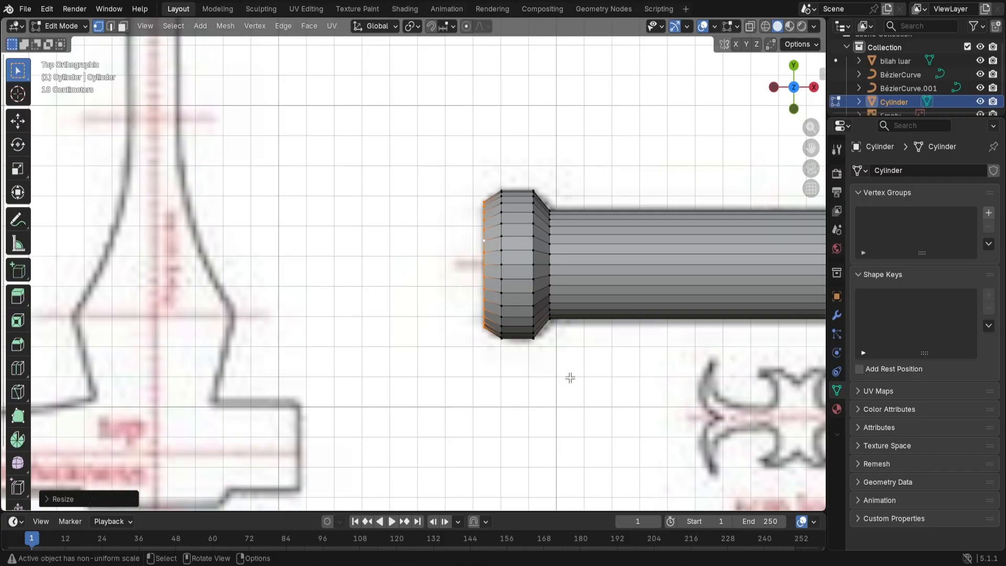
Step: Clear the selection, check the handle with both caps in perspective, and return to Object Mode
{"action": "middle_click_drag", "start_coordinate": [568, 377], "coordinate": [623, 344]}
{"action": "left_click", "coordinate": [499, 253]}
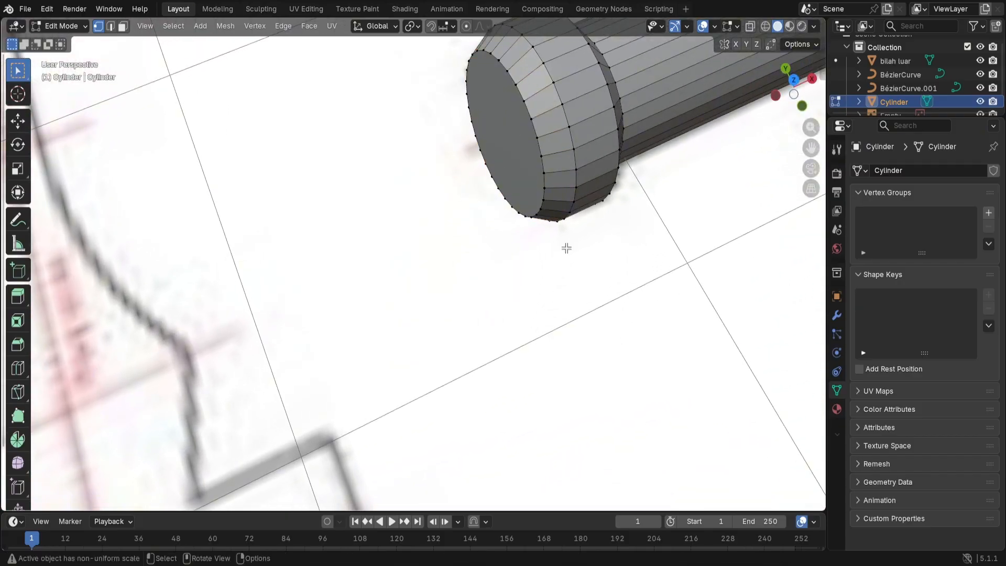
{"action": "scroll", "coordinate": [603, 179], "scroll_direction": "down", "scroll_amount": 10}
{"action": "middle_click_drag", "start_coordinate": [660, 227], "coordinate": [642, 240]}
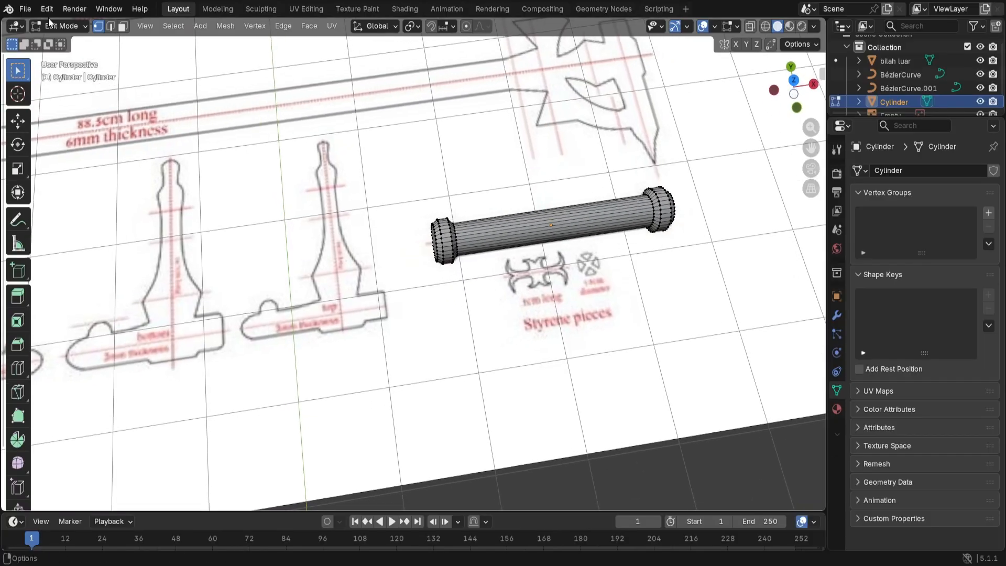
{"action": "key", "text": "Tab"}
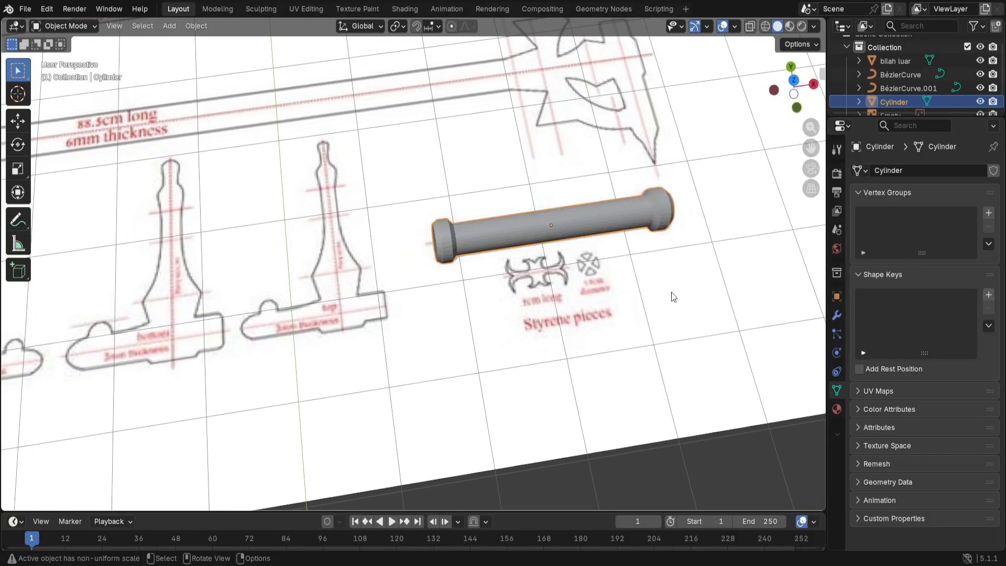
Step: Apply Shade Auto Smooth to the handle cylinder and check the shading on both end caps
{"action": "middle_click_drag", "start_coordinate": [652, 269], "coordinate": [524, 210]}
{"action": "left_click", "coordinate": [172, 27]}
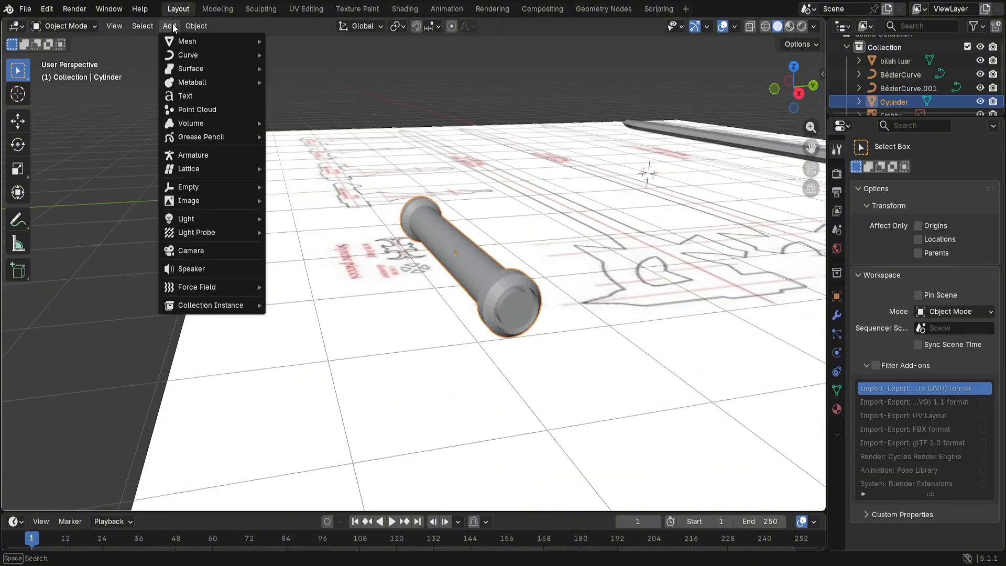
{"action": "mouse_move", "coordinate": [187, 27]}
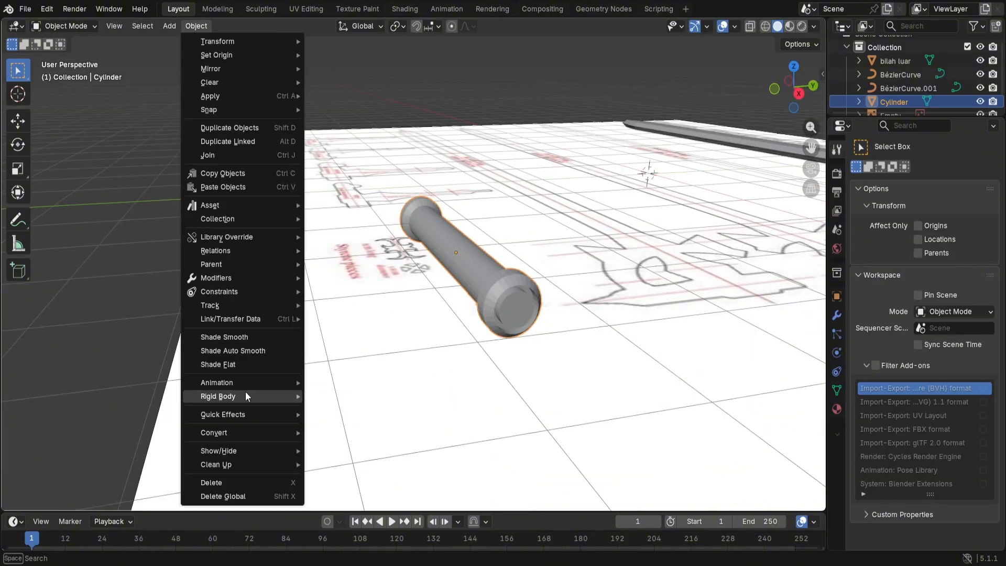
{"action": "left_click", "coordinate": [259, 350]}
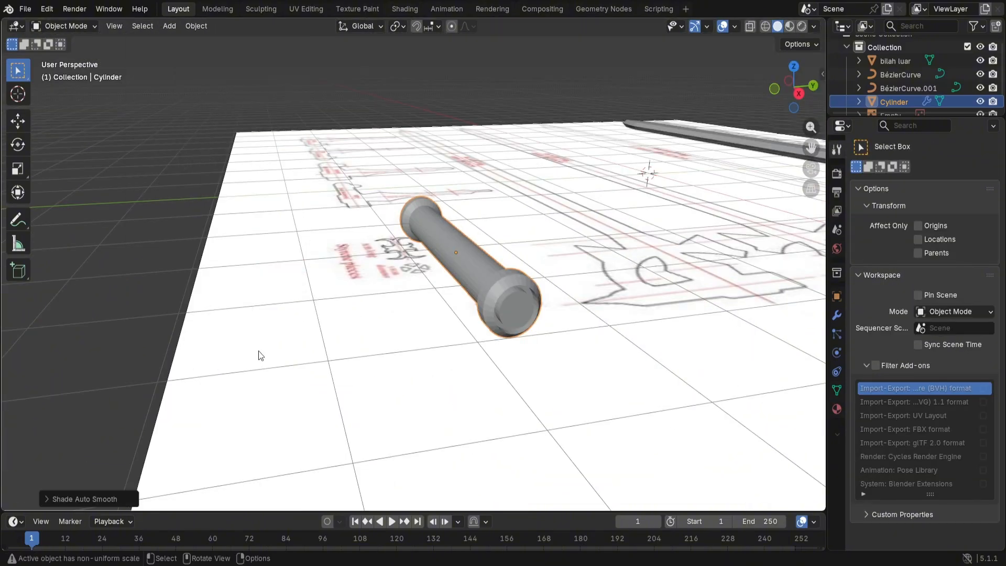
{"action": "left_click", "coordinate": [513, 294]}
{"action": "left_click", "coordinate": [513, 295]}
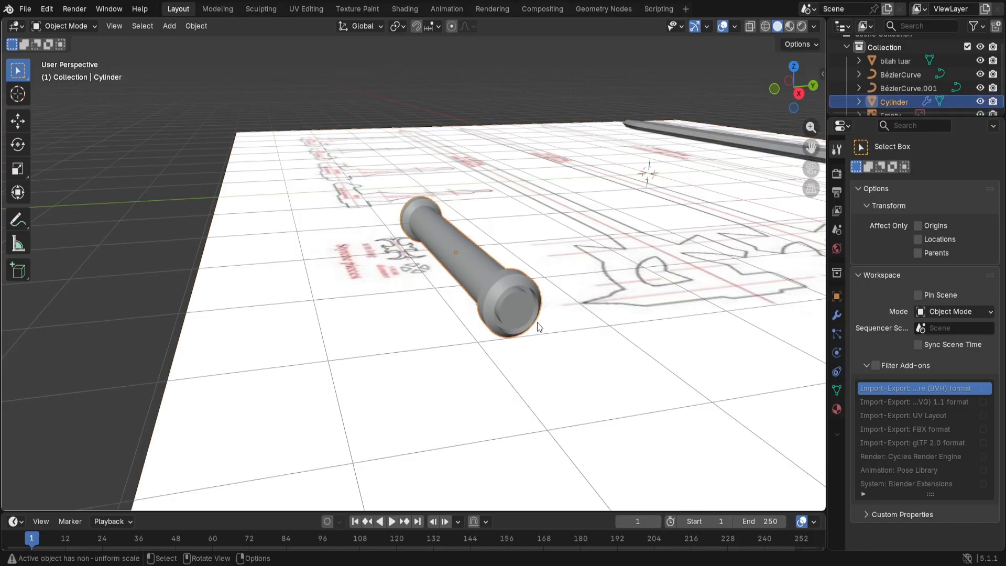
{"action": "middle_click_drag", "start_coordinate": [536, 322], "coordinate": [503, 362]}
{"action": "scroll", "coordinate": [414, 357], "scroll_direction": "up", "scroll_amount": 4}
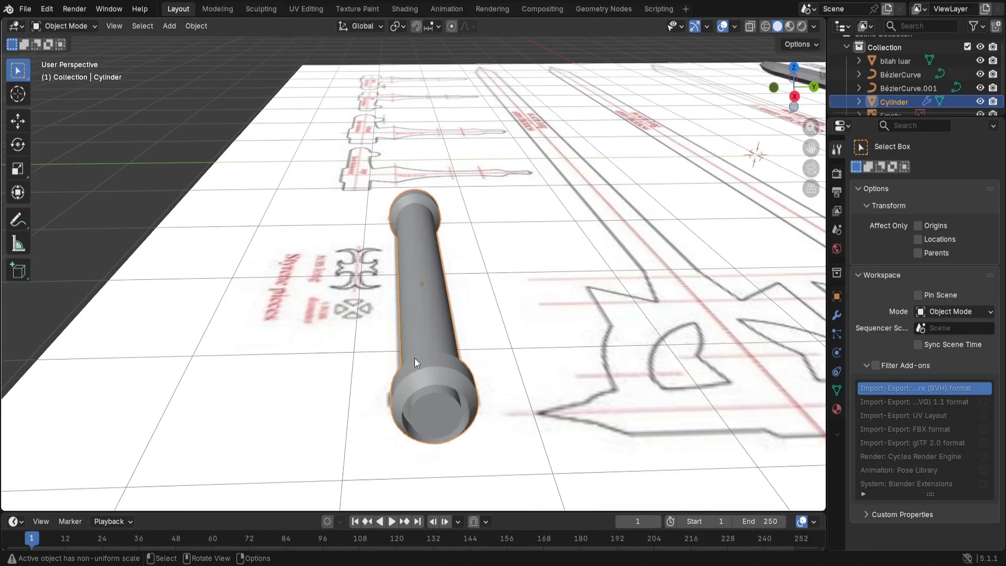
{"action": "middle_click_drag", "start_coordinate": [292, 356], "coordinate": [440, 357]}
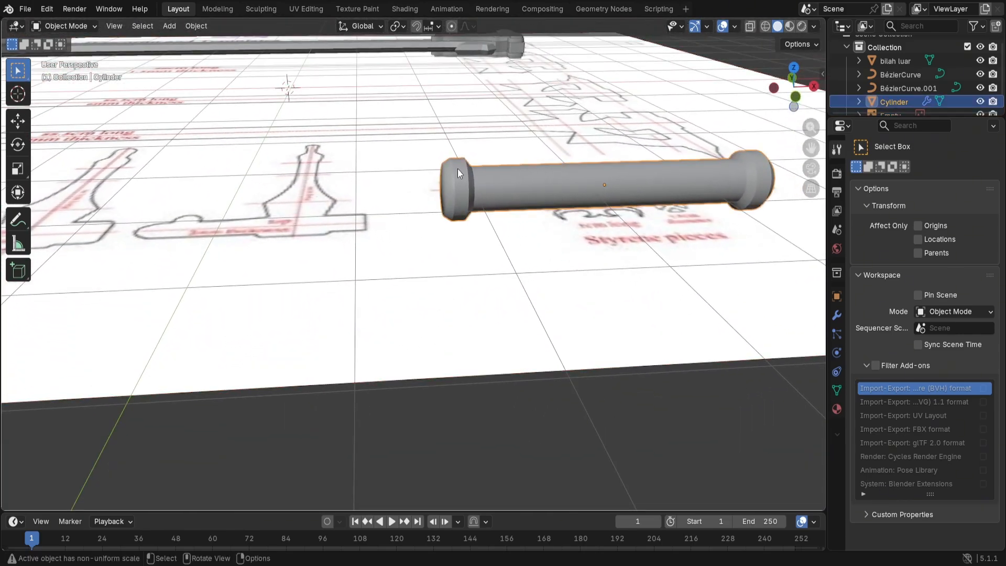
{"action": "left_click", "coordinate": [627, 259]}
{"action": "left_click", "coordinate": [629, 194]}
{"action": "scroll", "coordinate": [612, 118], "scroll_direction": "down", "scroll_amount": 5}
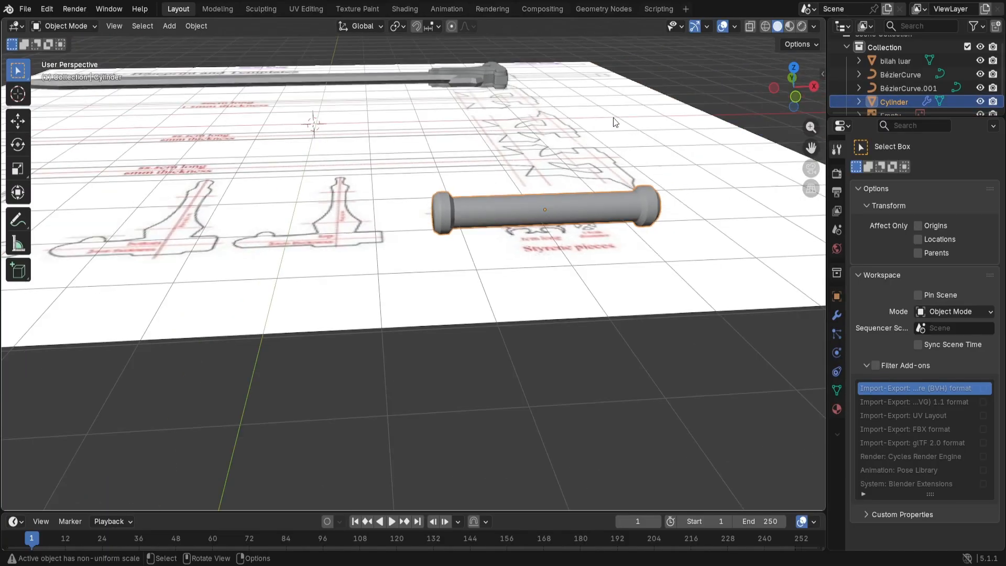
Step: In the top view, move the handle along global Y onto the assembled sword's centerline
{"action": "middle_click_drag", "start_coordinate": [630, 106], "coordinate": [470, 202]}
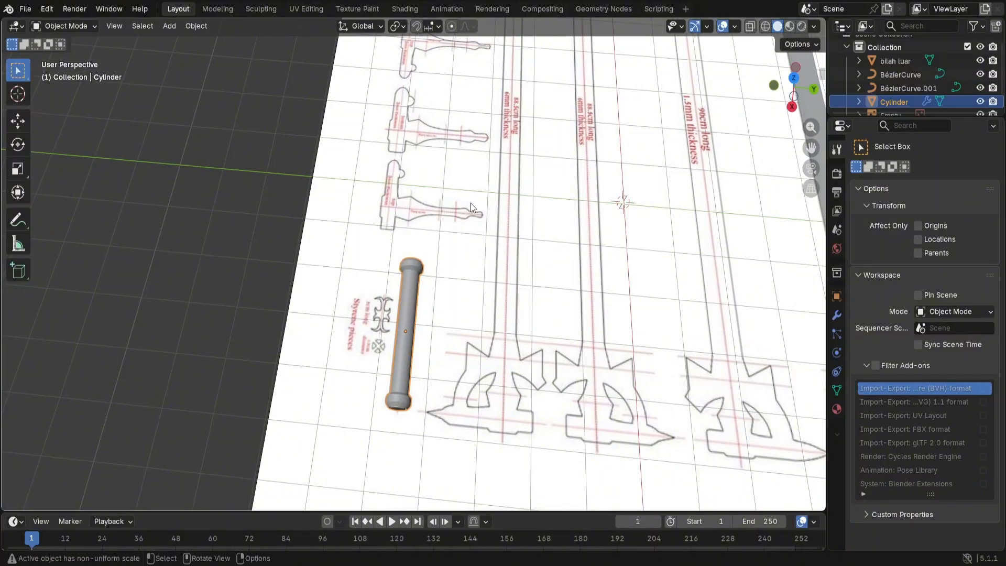
{"action": "left_click", "coordinate": [794, 78]}
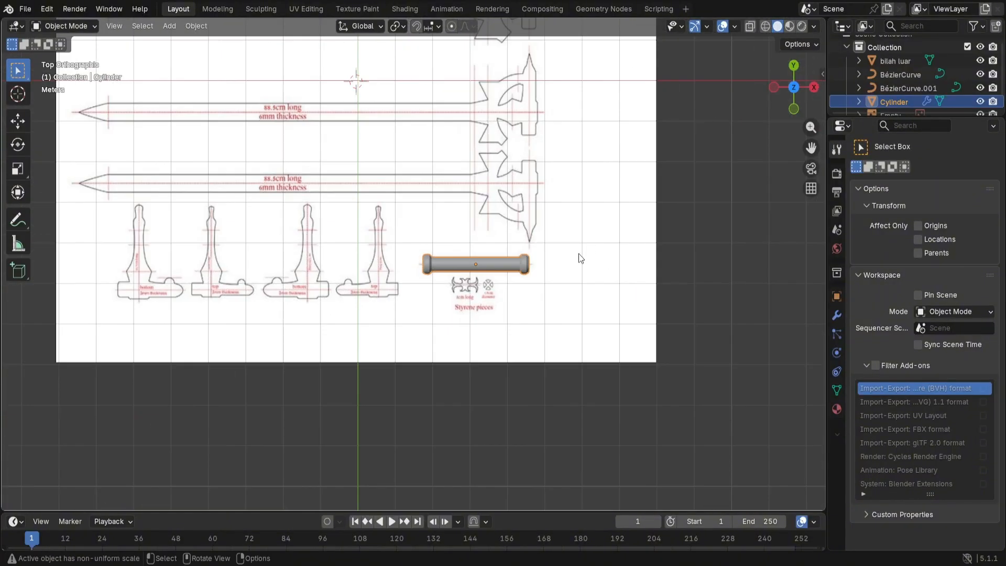
{"action": "middle_click_drag", "start_coordinate": [580, 182], "coordinate": [552, 377], "text": "shift"}
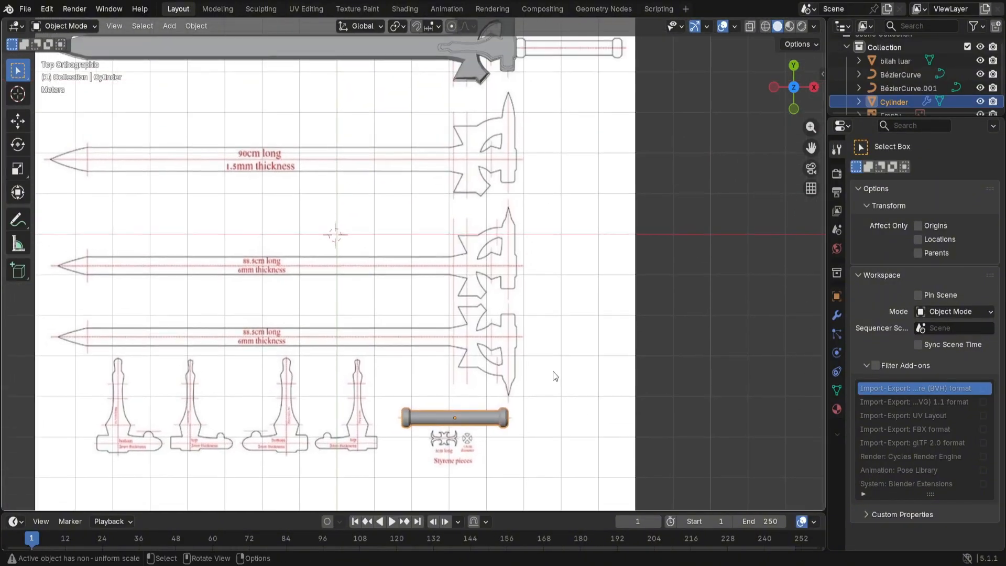
{"action": "key", "text": "g"}
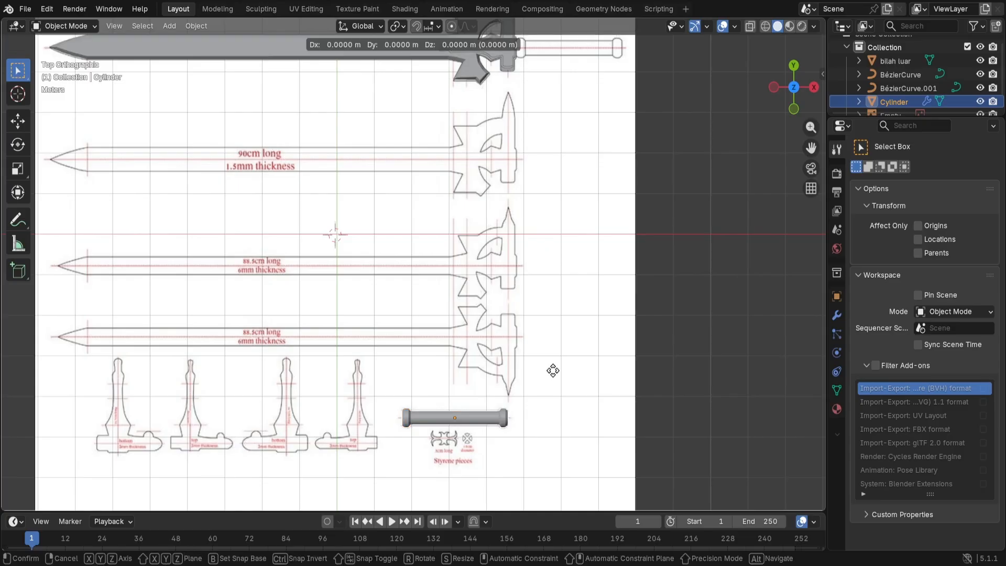
{"action": "key", "text": "y"}
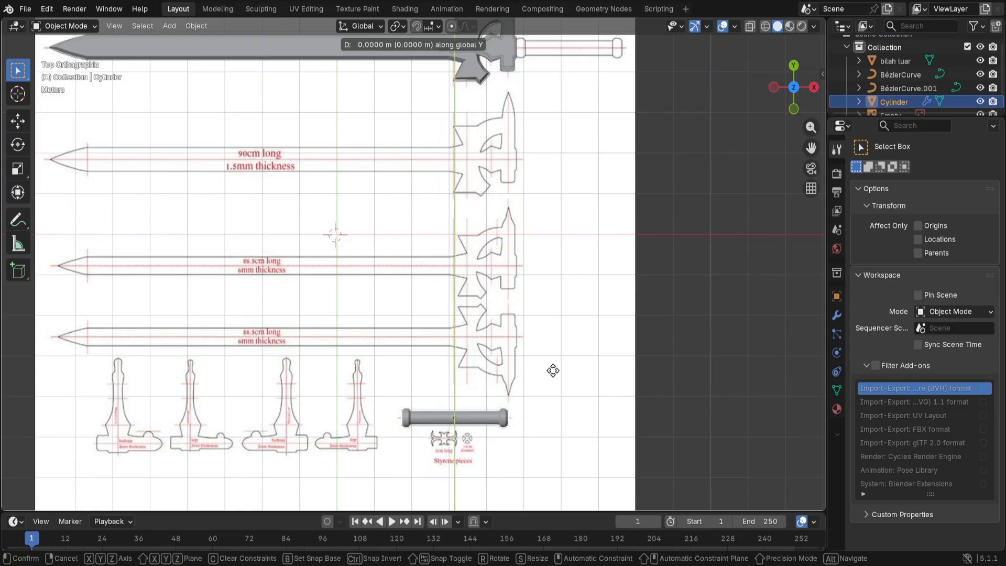
{"action": "left_click", "coordinate": [556, 493]}
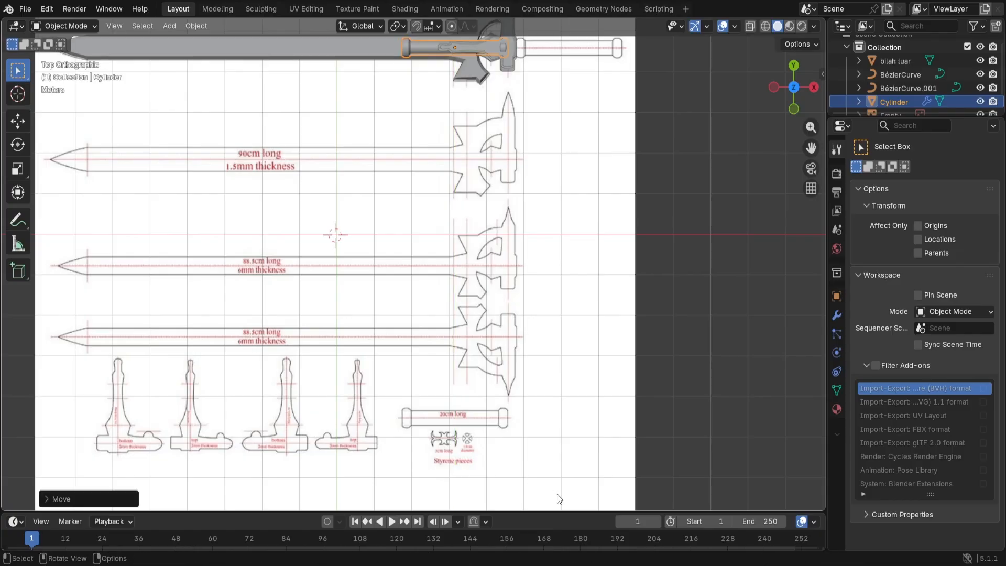
Step: Move the handle along global X onto the 20cm handle outline behind the guard and check the assembled sword in perspective
{"action": "middle_click_drag", "start_coordinate": [666, 137], "coordinate": [644, 237], "text": "shift"}
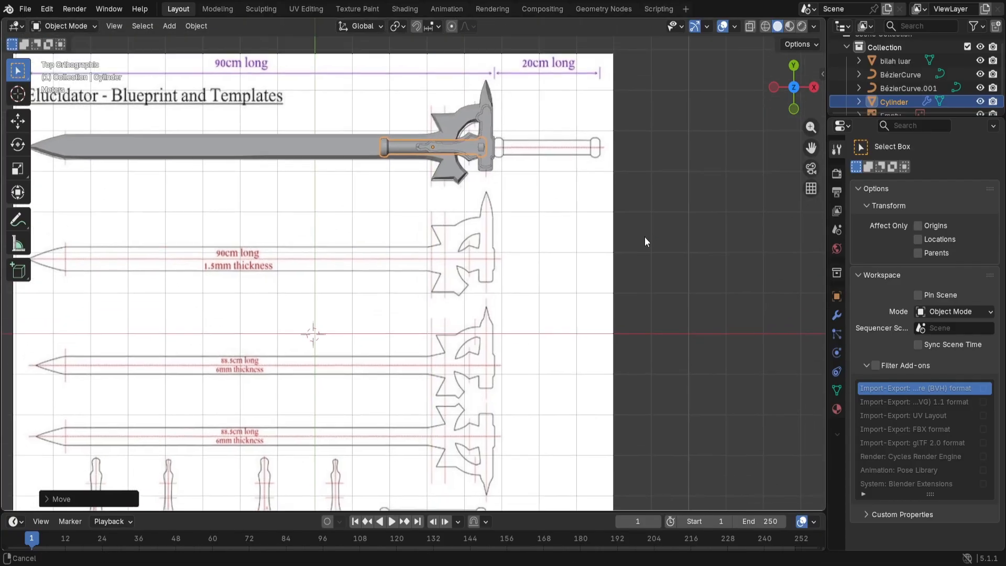
{"action": "scroll", "coordinate": [608, 300], "scroll_direction": "up", "scroll_amount": 4}
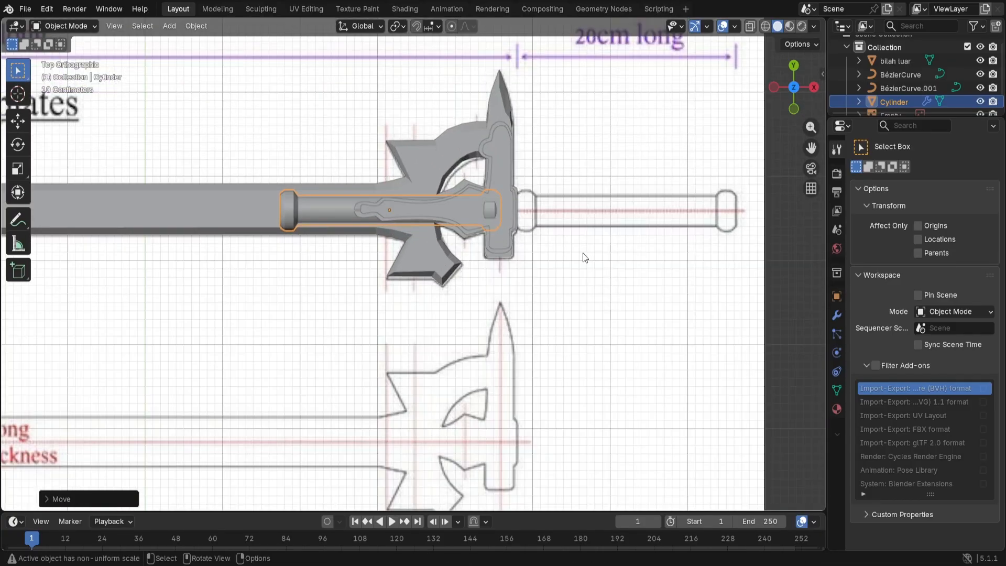
{"action": "key", "text": "g"}
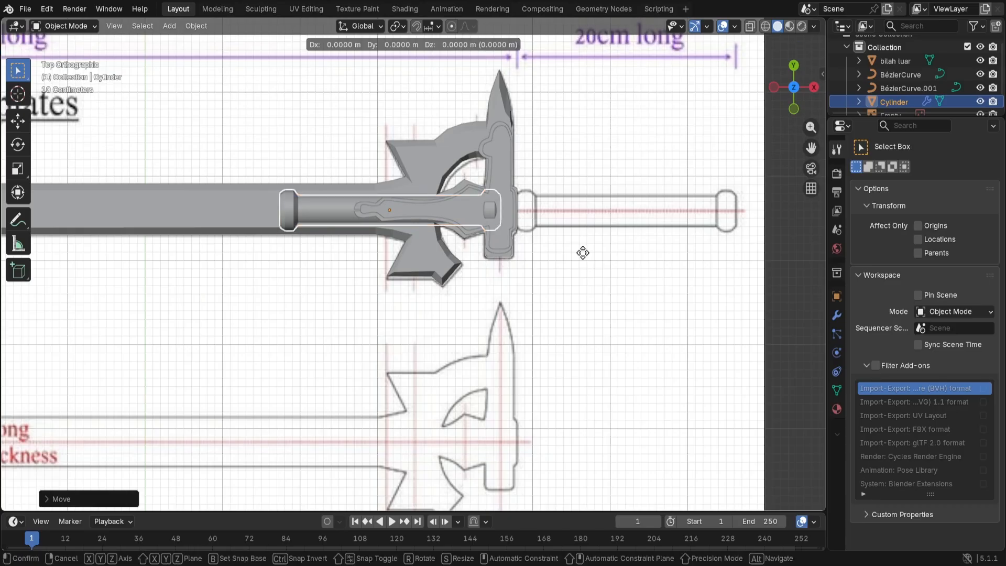
{"action": "key", "text": "x"}
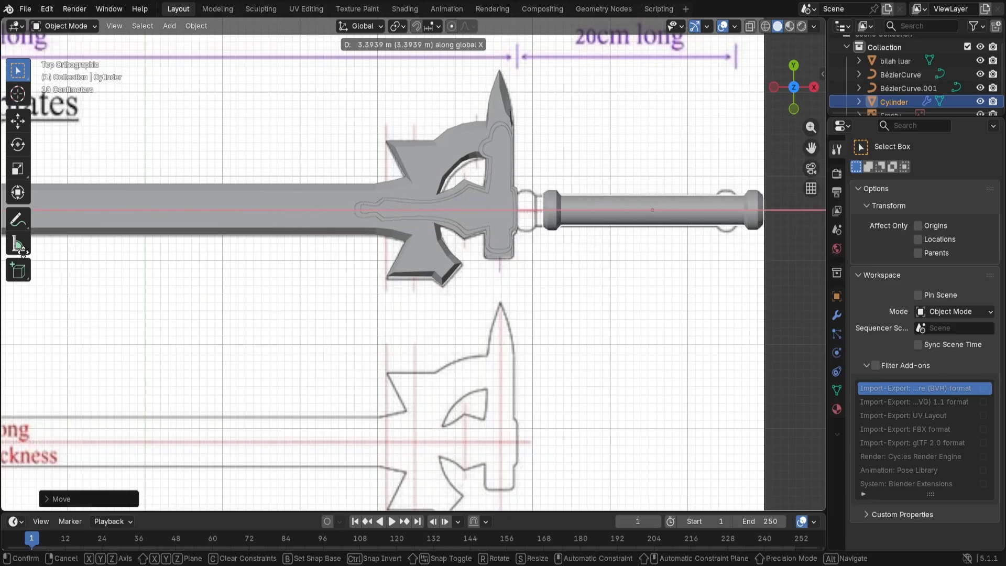
{"action": "left_click", "coordinate": [819, 255]}
{"action": "left_click", "coordinate": [644, 315]}
{"action": "middle_click_drag", "start_coordinate": [644, 314], "coordinate": [497, 285]}
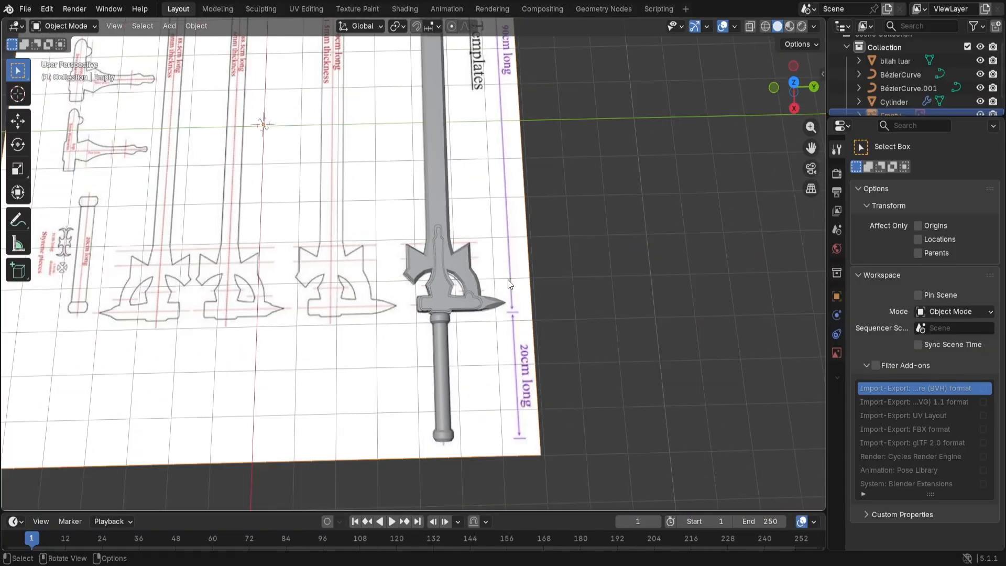
{"action": "scroll", "coordinate": [547, 318], "scroll_direction": "down", "scroll_amount": 5}
{"action": "scroll", "coordinate": [472, 324], "scroll_direction": "up", "scroll_amount": 5}
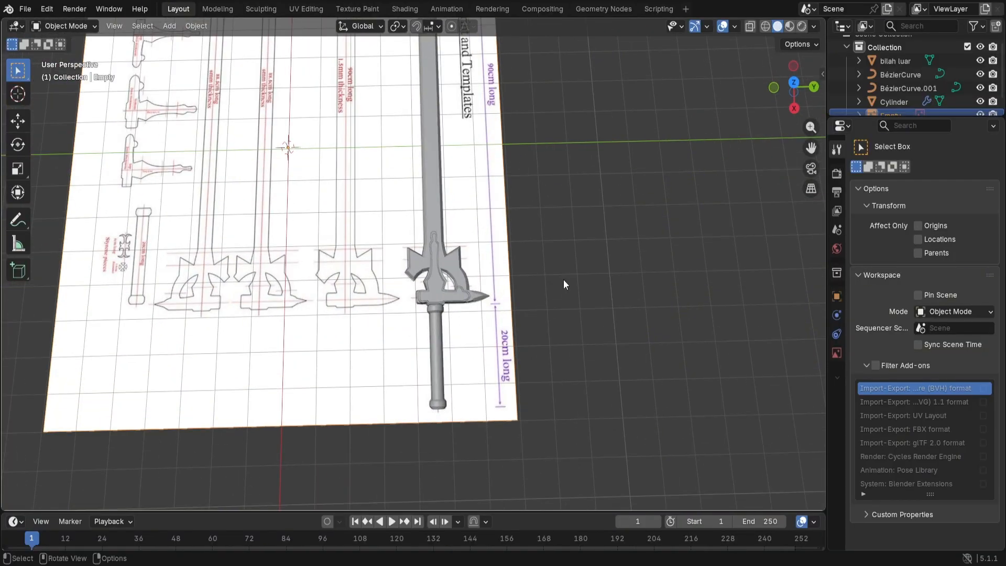
{"action": "middle_click_drag", "start_coordinate": [558, 314], "coordinate": [617, 265]}
{"action": "scroll", "coordinate": [438, 406], "scroll_direction": "up", "scroll_amount": 2}
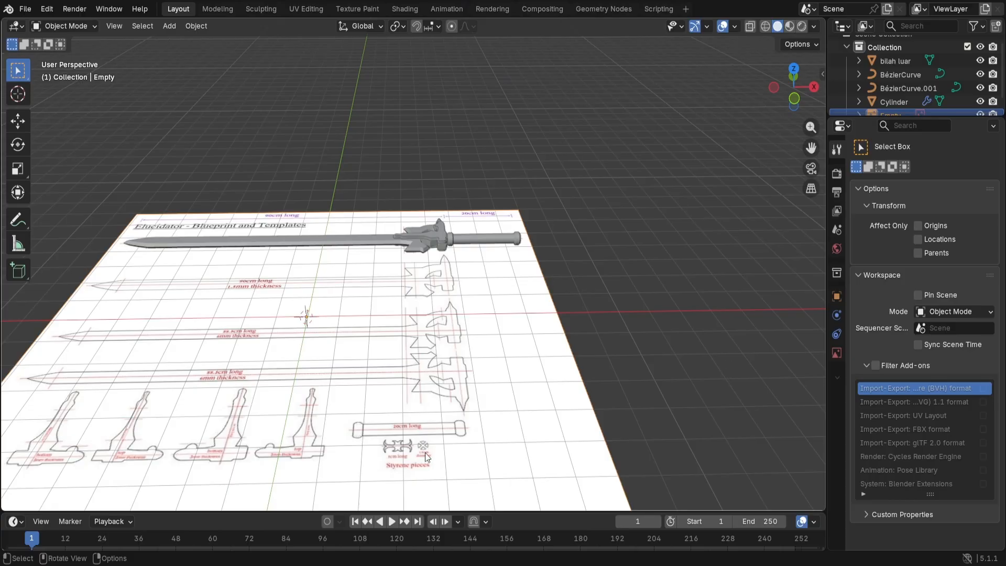
Step: In the top view, examine the blueprint's styrene pieces and add a mesh cylinder for the round piece
{"action": "left_click", "coordinate": [794, 71]}
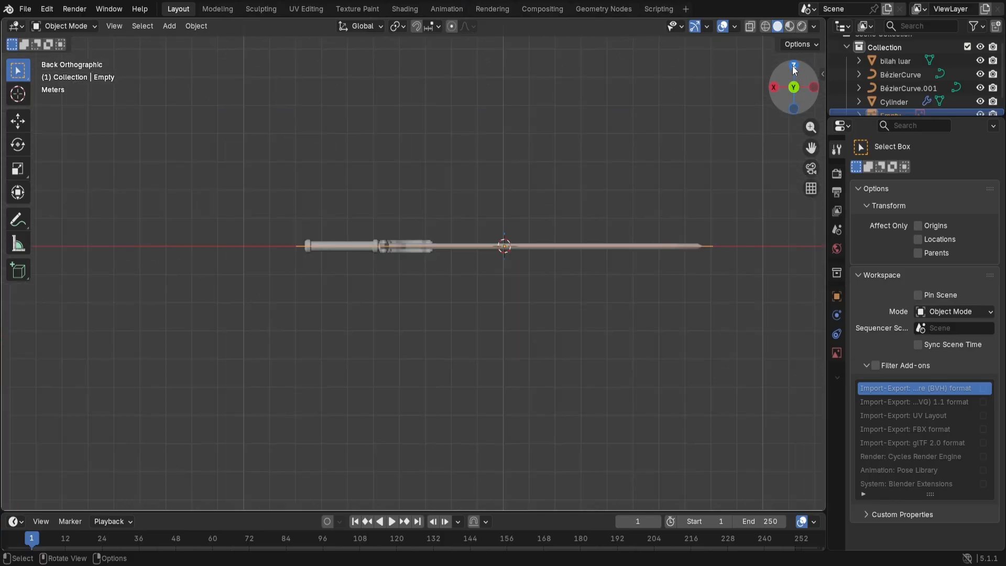
{"action": "middle_click_drag", "start_coordinate": [478, 367], "coordinate": [528, 162], "text": "shift"}
{"action": "scroll", "coordinate": [442, 335], "scroll_direction": "up", "scroll_amount": 5}
{"action": "middle_click_drag", "start_coordinate": [498, 360], "coordinate": [437, 264], "text": "shift"}
{"action": "scroll", "coordinate": [415, 235], "scroll_direction": "up", "scroll_amount": 6}
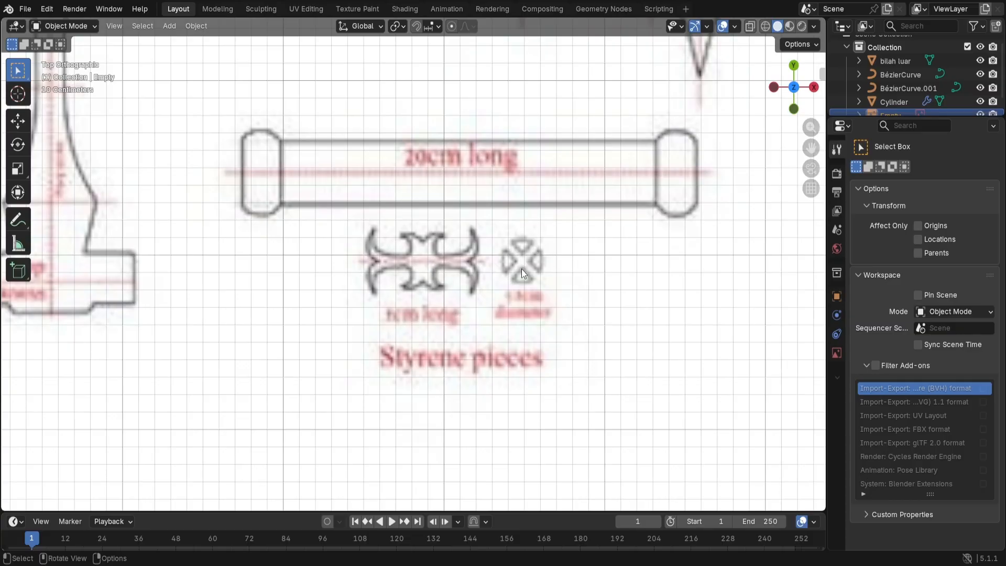
{"action": "scroll", "coordinate": [518, 265], "scroll_direction": "down", "scroll_amount": 2}
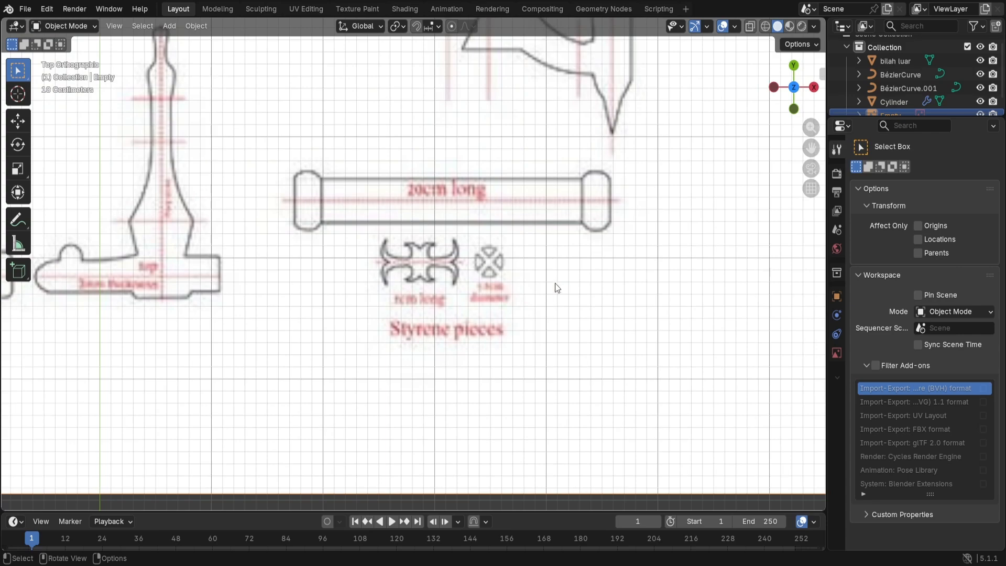
{"action": "scroll", "coordinate": [555, 282], "scroll_direction": "up", "scroll_amount": 8}
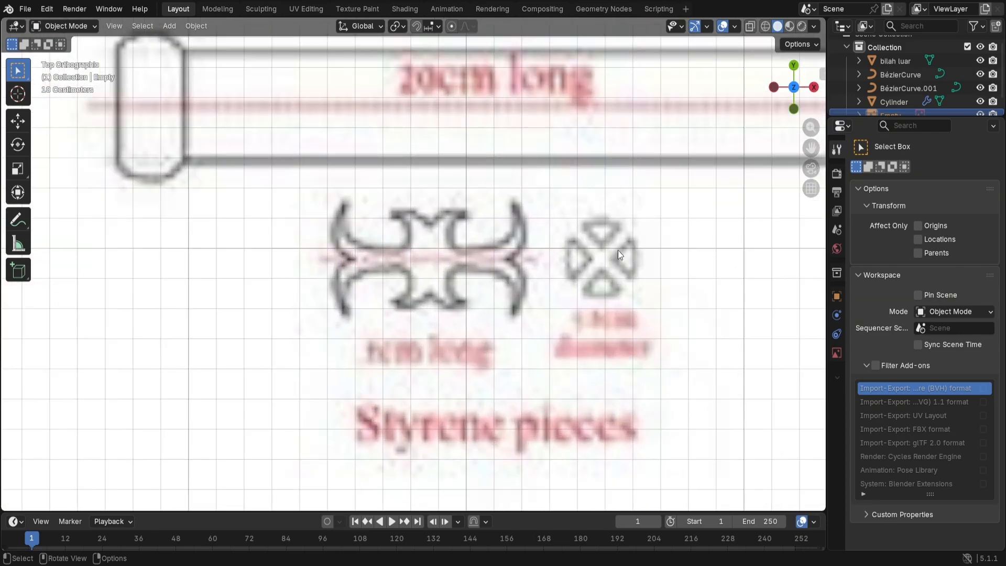
{"action": "middle_click_drag", "start_coordinate": [607, 257], "coordinate": [472, 263], "text": "shift"}
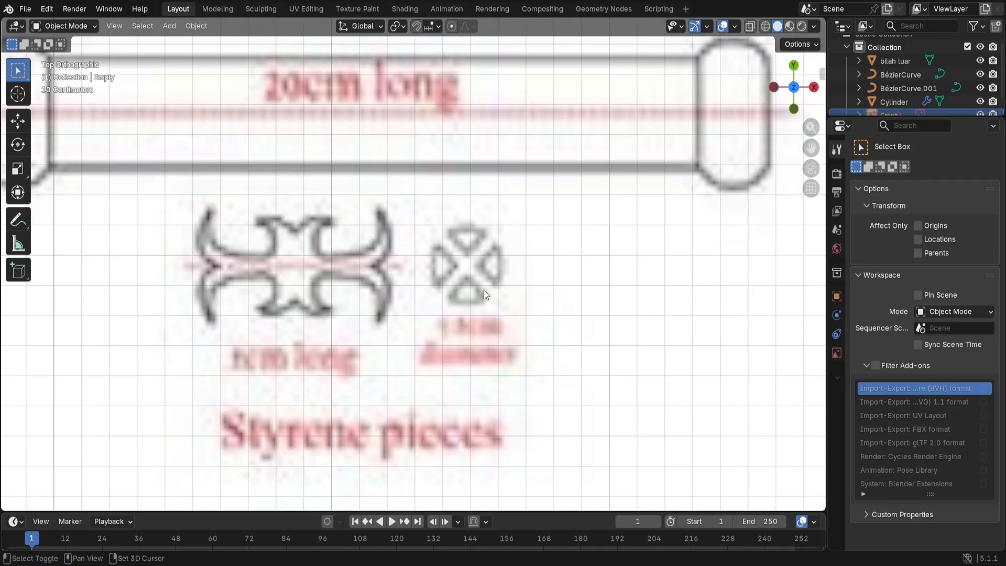
{"action": "key", "text": "shift+a"}
{"action": "mouse_move", "coordinate": [479, 287]}
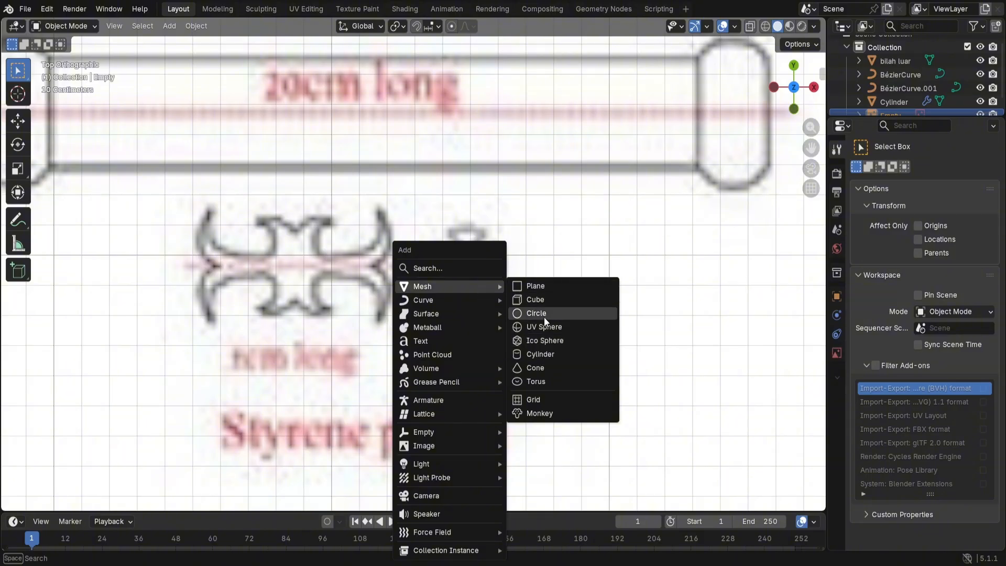
{"action": "left_click", "coordinate": [538, 356]}
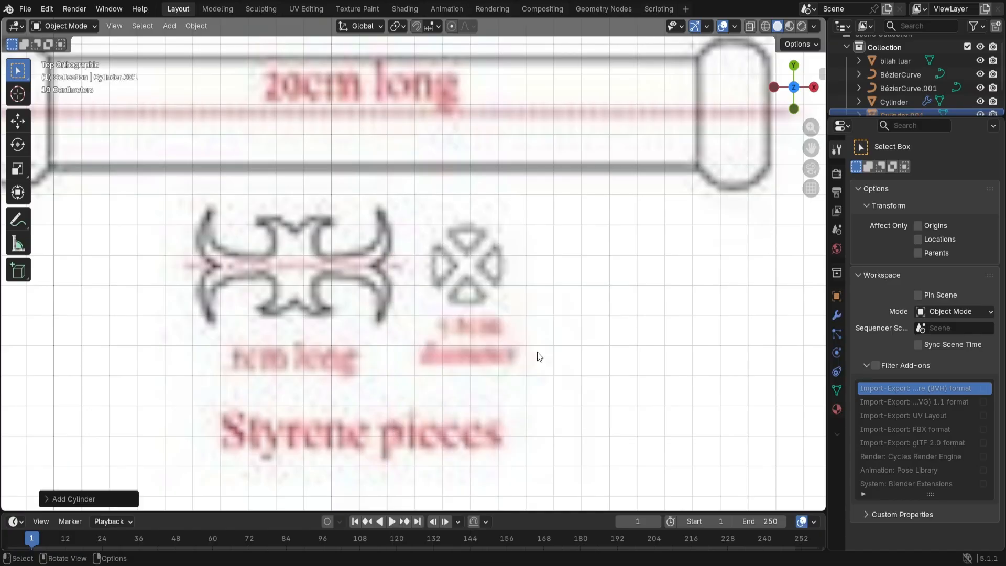
Step: Move the new cylinder about 3.6 m along X and -5.15 m along Y to the round styrene outline and scale it down roughly
{"action": "scroll", "coordinate": [526, 354], "scroll_direction": "down", "scroll_amount": 10}
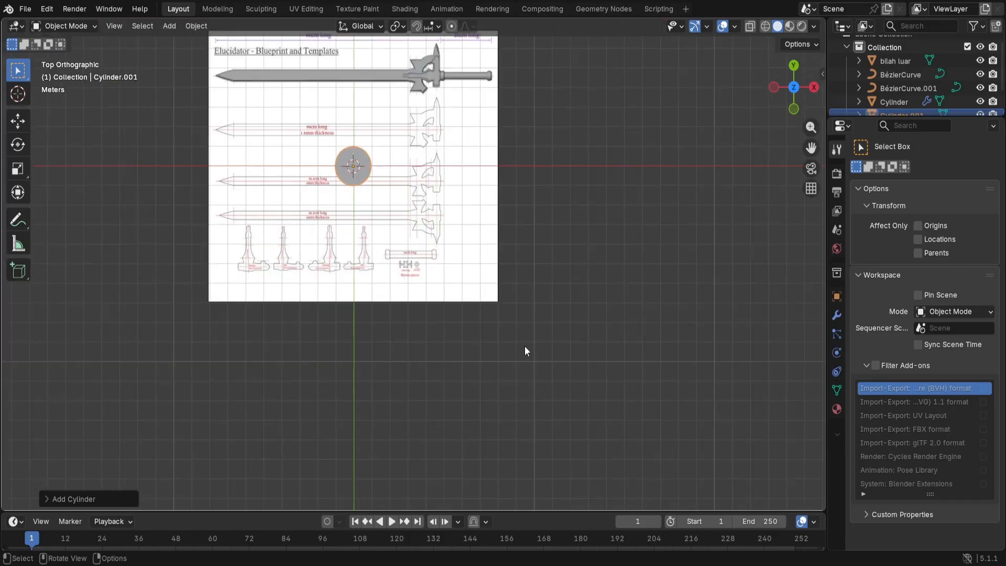
{"action": "key", "text": "g"}
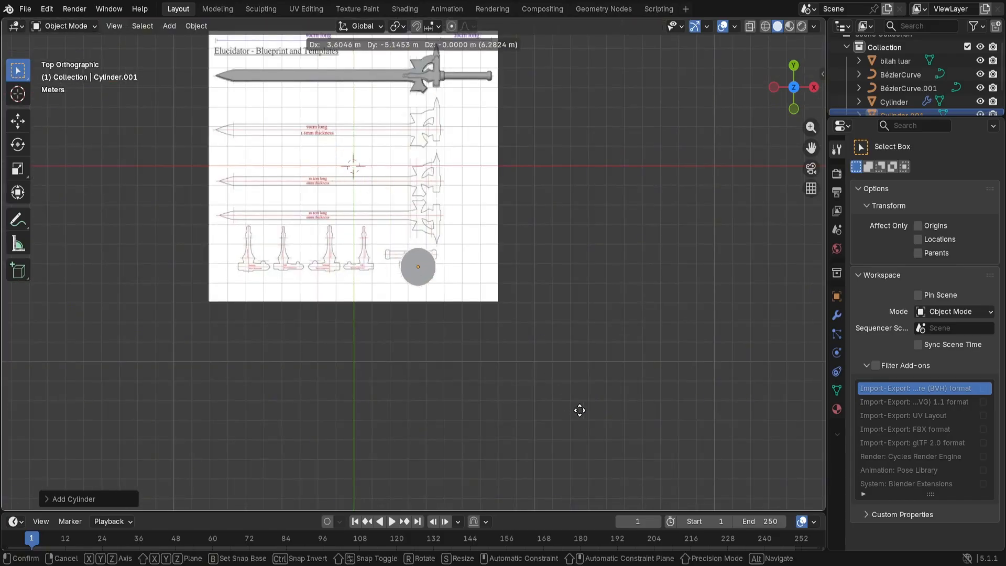
{"action": "left_click", "coordinate": [579, 409]}
{"action": "scroll", "coordinate": [416, 314], "scroll_direction": "up", "scroll_amount": 8}
{"action": "key", "text": "s"}
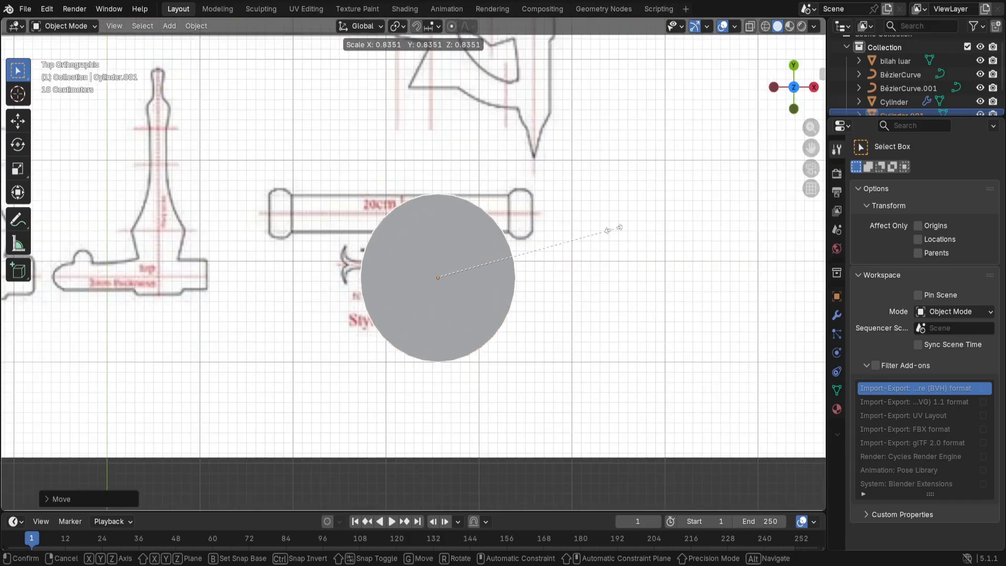
{"action": "left_click", "coordinate": [453, 310]}
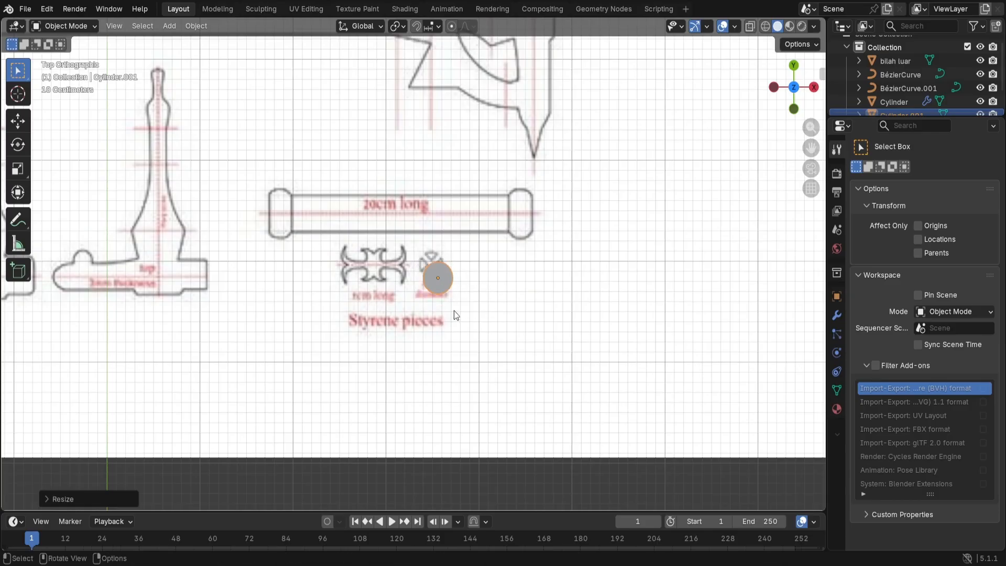
Step: Center the small cylinder over the round styrene outline and scale it to match the outline's diameter
{"action": "scroll", "coordinate": [453, 310], "scroll_direction": "up", "scroll_amount": 3}
{"action": "key", "text": "g"}
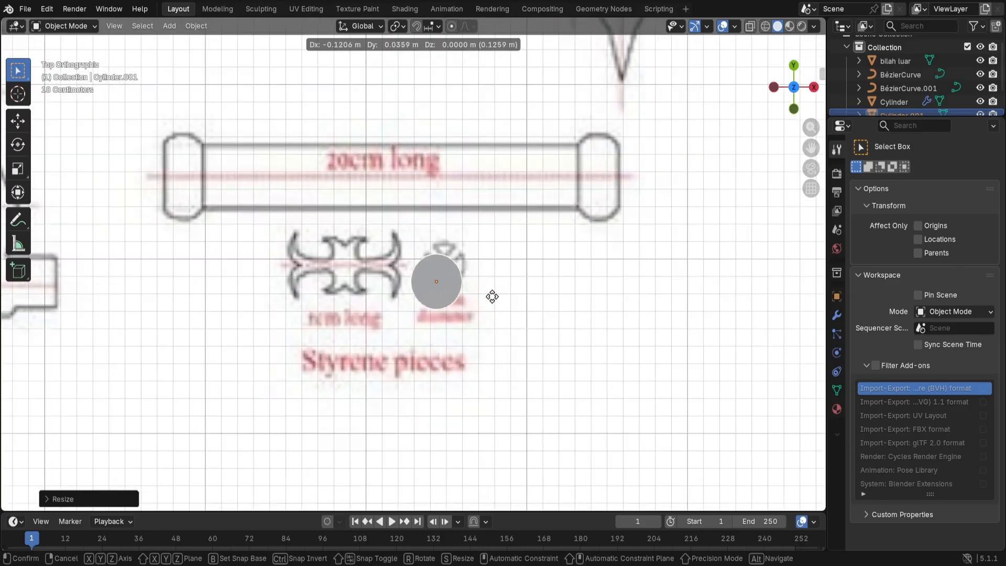
{"action": "left_click", "coordinate": [498, 286]}
{"action": "key", "text": "s"}
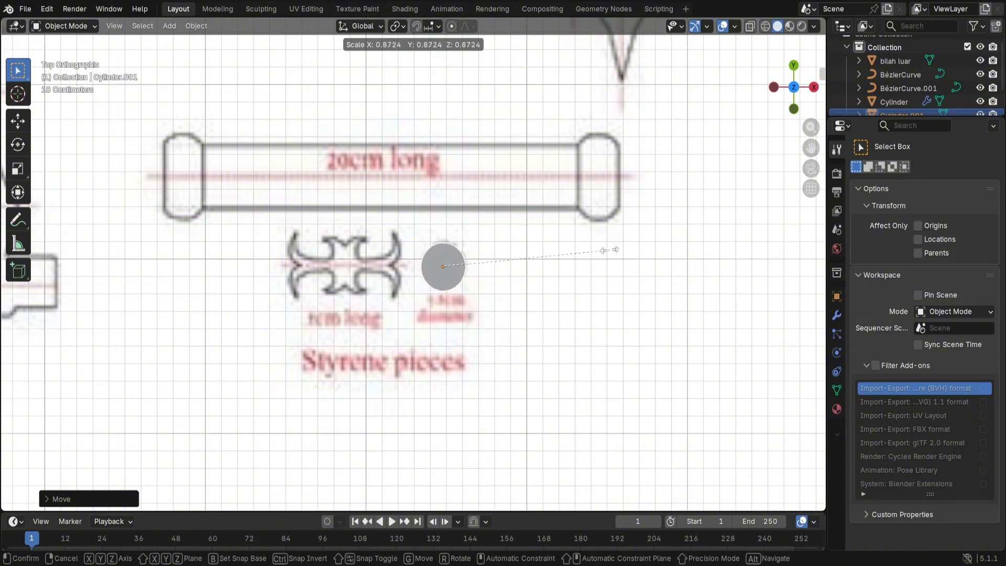
{"action": "left_click", "coordinate": [618, 273]}
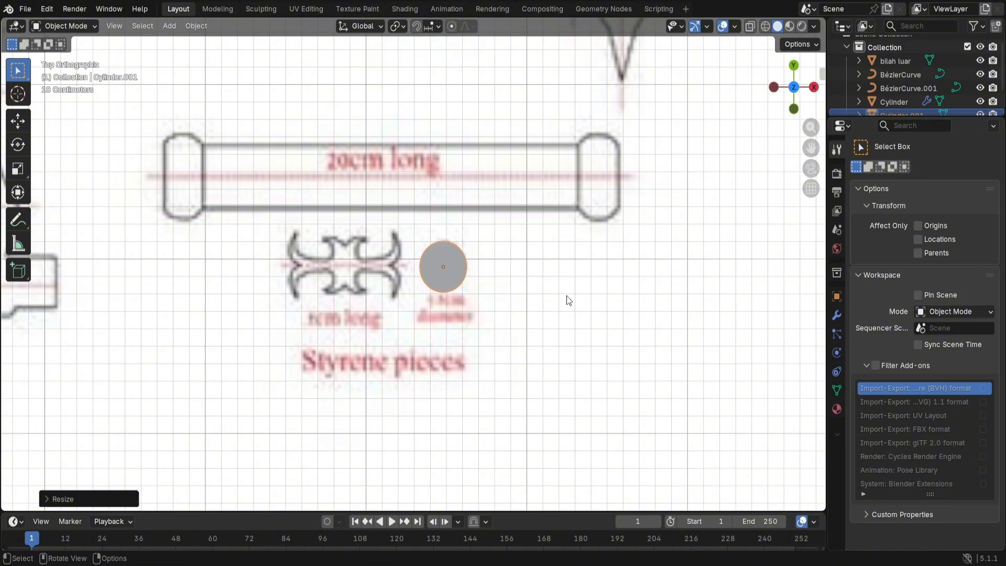
{"action": "scroll", "coordinate": [497, 302], "scroll_direction": "up", "scroll_amount": 1}
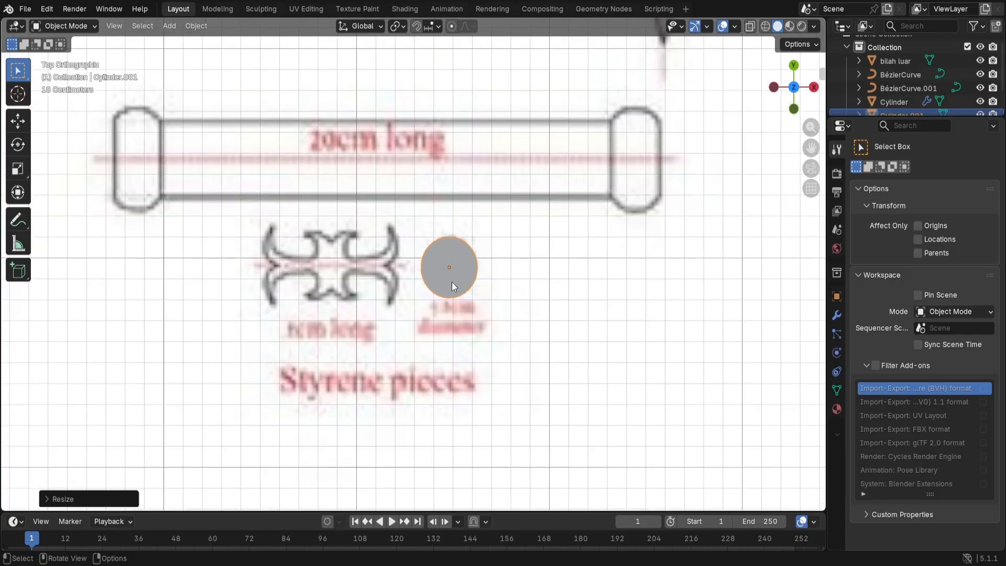
Step: Enter Edit Mode on the small cylinder, clear the vertex selection and frame it closely in the top view
{"action": "middle_click_drag", "start_coordinate": [548, 315], "coordinate": [429, 216]}
{"action": "key", "text": "Tab"}
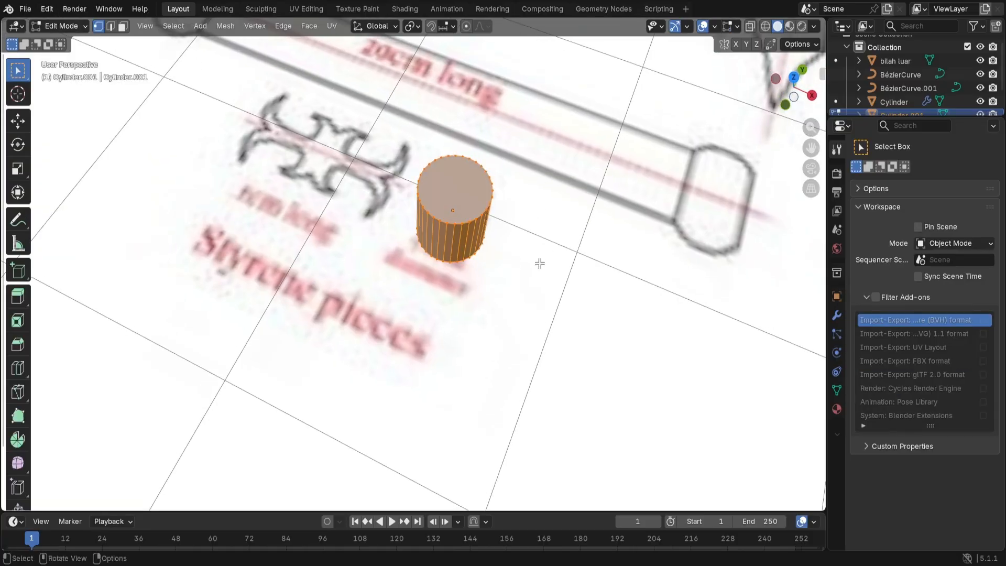
{"action": "left_click", "coordinate": [522, 240]}
{"action": "middle_click_drag", "start_coordinate": [523, 240], "coordinate": [584, 265]}
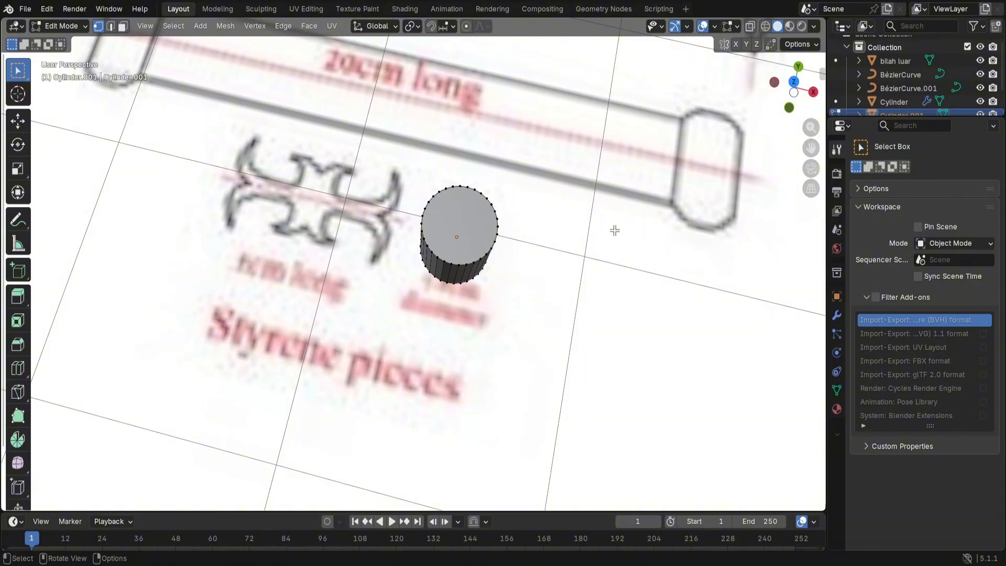
{"action": "left_click", "coordinate": [795, 84]}
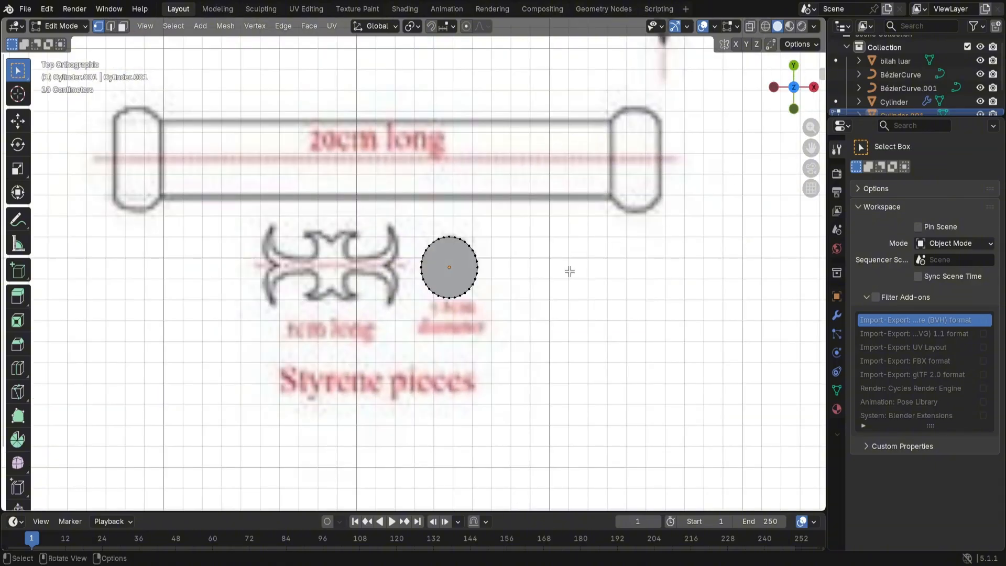
{"action": "scroll", "coordinate": [569, 271], "scroll_direction": "up", "scroll_amount": 5}
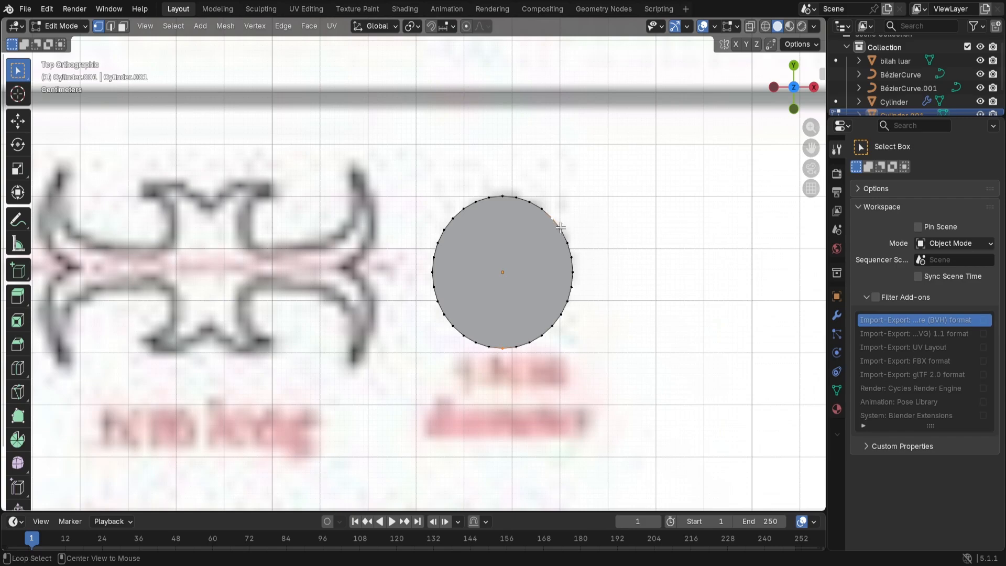
Step: Delete the vertices along the sides and lower part of the cylinder's top rim, keeping only the upper arc
{"action": "key", "text": "a"}
{"action": "key", "text": "ctrl+z"}
{"action": "left_click", "coordinate": [566, 242], "text": "ctrl"}
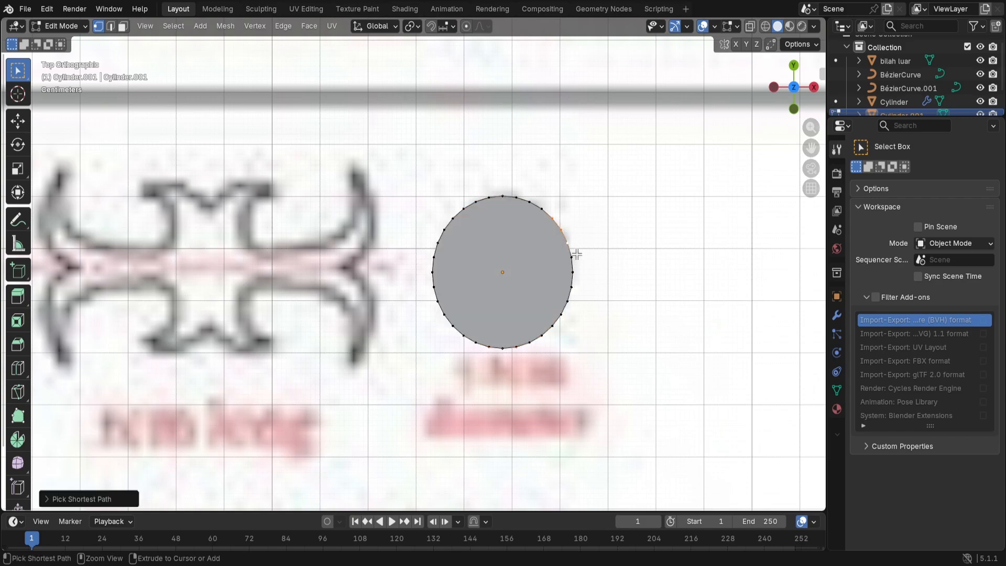
{"action": "left_click", "coordinate": [504, 350], "text": "ctrl"}
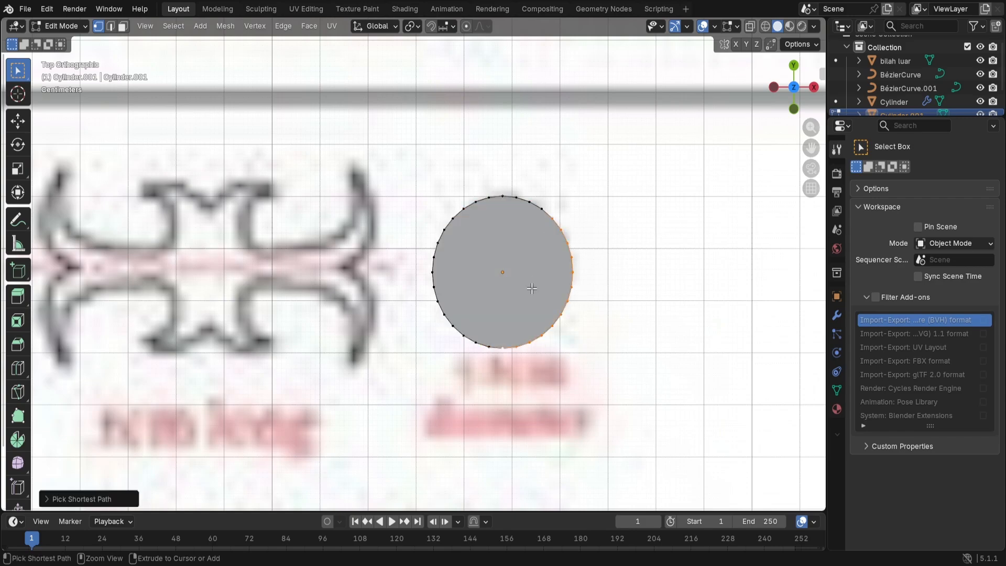
{"action": "left_click", "coordinate": [451, 220], "text": "ctrl"}
{"action": "left_click", "coordinate": [555, 224], "text": "ctrl"}
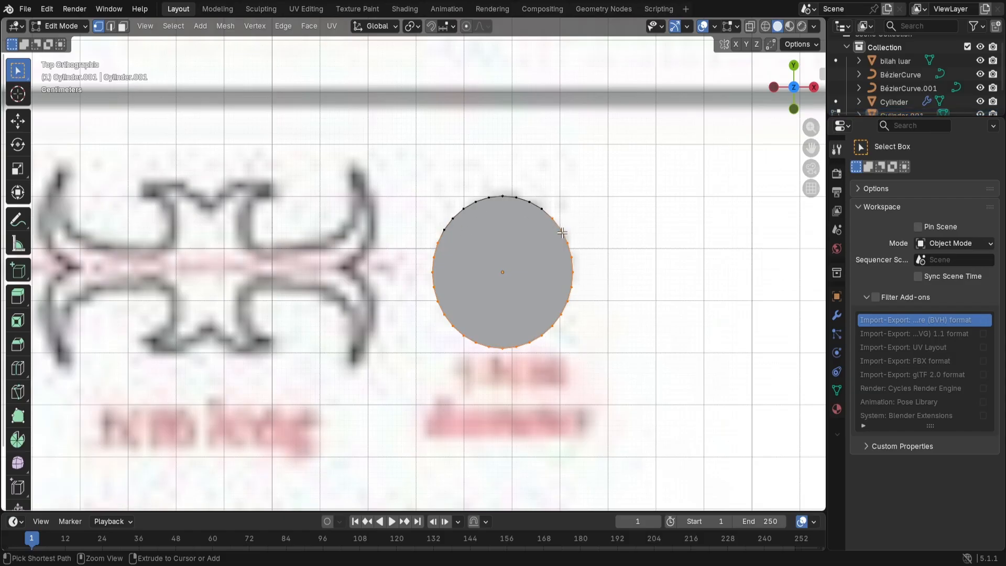
{"action": "left_click", "coordinate": [569, 229], "text": "shift"}
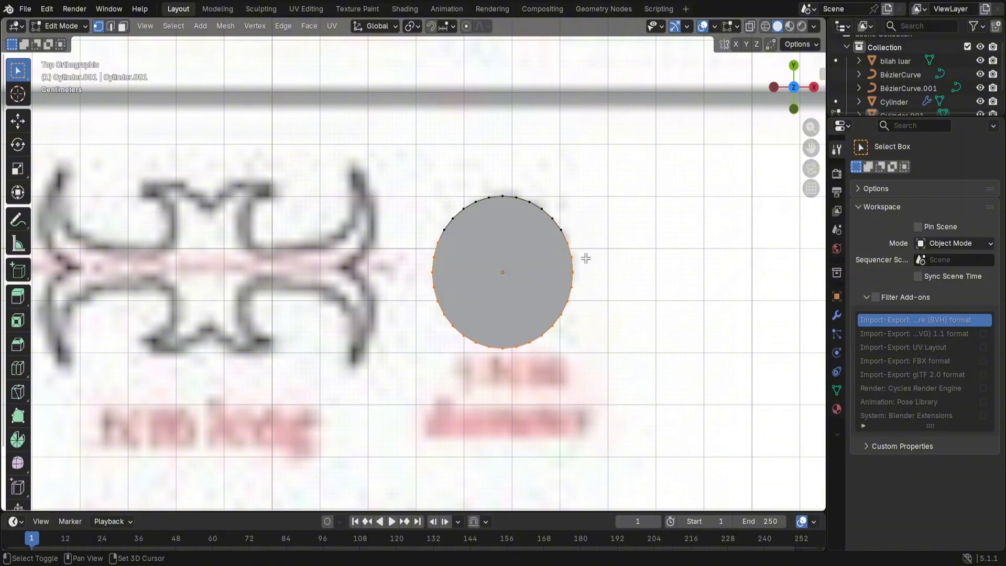
{"action": "middle_click_drag", "start_coordinate": [603, 332], "coordinate": [624, 352]}
{"action": "scroll", "coordinate": [624, 353], "scroll_direction": "down", "scroll_amount": 5}
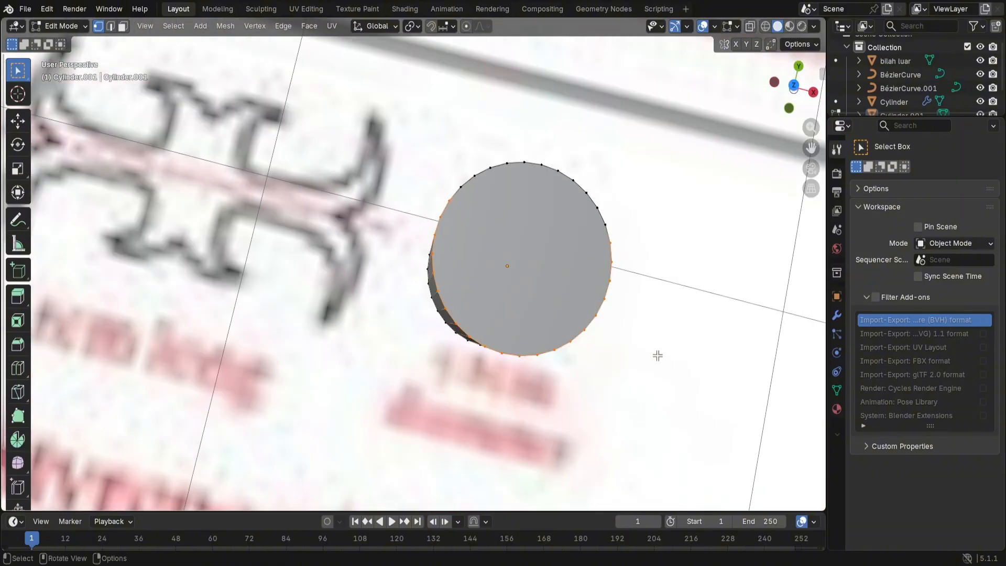
{"action": "middle_click_drag", "start_coordinate": [662, 355], "coordinate": [597, 348]}
{"action": "key", "text": "x"}
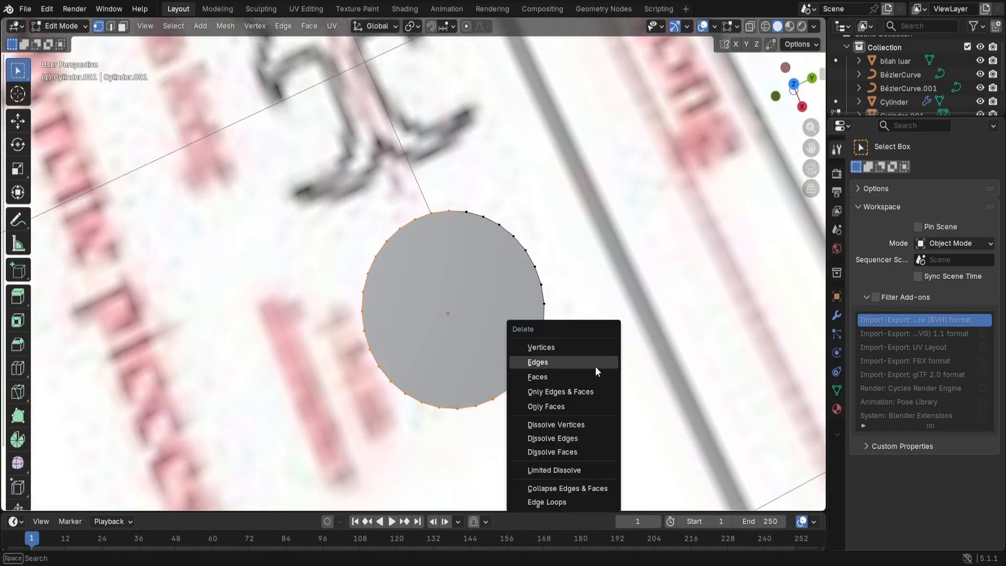
{"action": "left_click", "coordinate": [591, 363]}
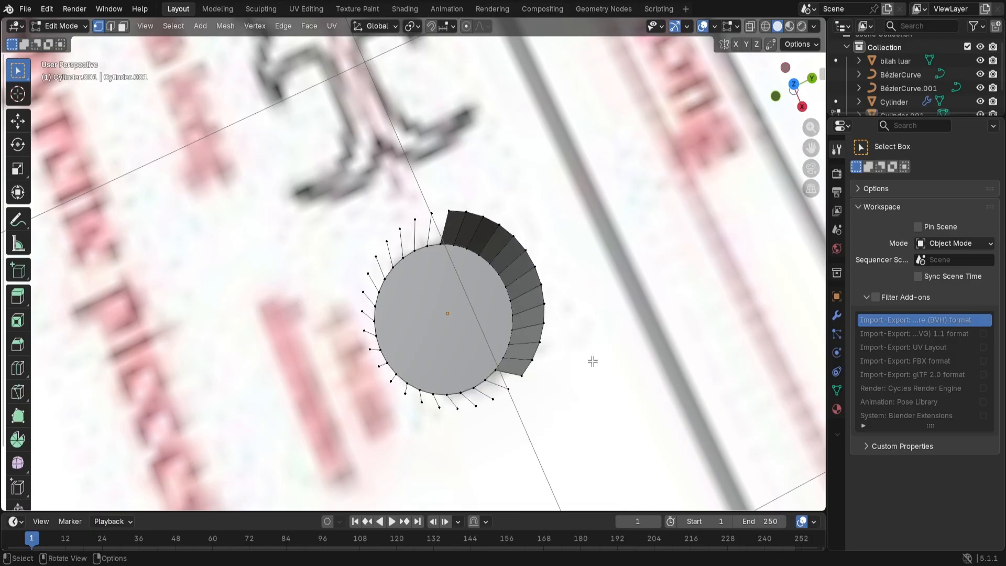
{"action": "key", "text": "x"}
{"action": "left_click", "coordinate": [588, 342]}
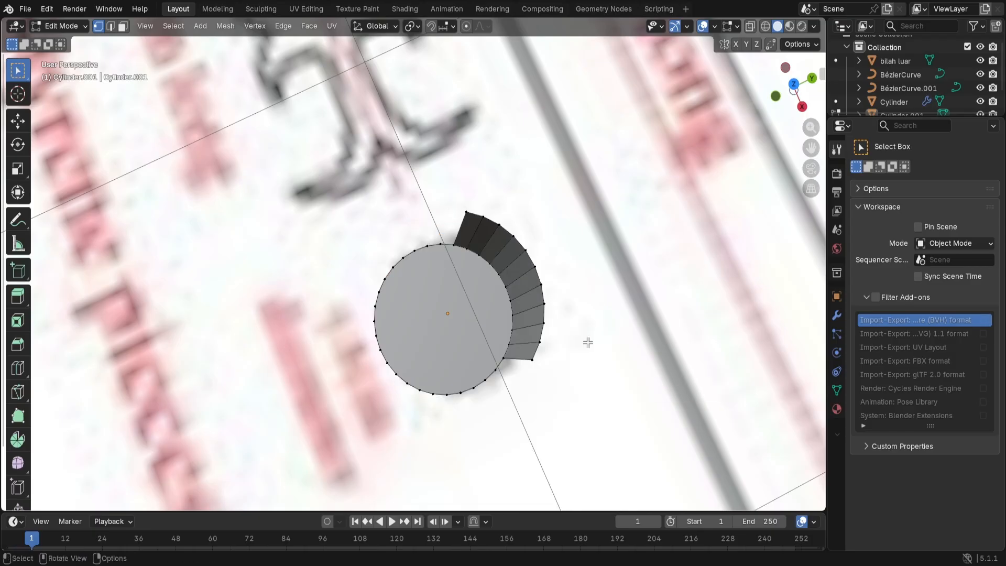
Step: Delete the matching lower vertices of the cylinder's bottom rim, leaving only the curved wall under the upper arc
{"action": "mouse_move", "coordinate": [594, 381]}
{"action": "middle_mouse_down"}
{"action": "mouse_move", "coordinate": [651, 352]}
{"action": "mouse_move", "coordinate": [590, 373]}
{"action": "middle_mouse_up"}
{"action": "left_click_drag", "start_coordinate": [411, 202], "coordinate": [432, 234]}
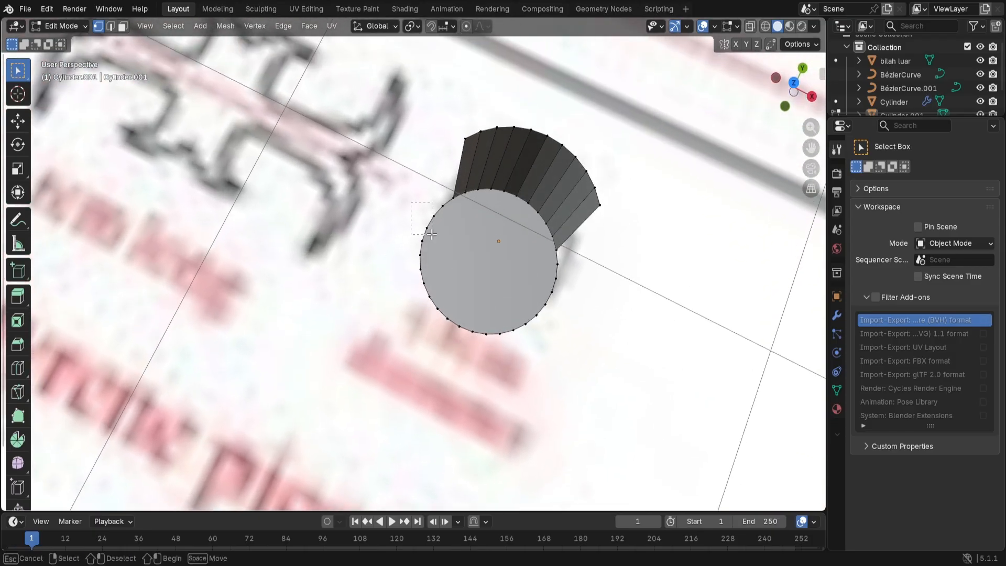
{"action": "left_click_drag", "start_coordinate": [443, 283], "coordinate": [539, 342]}
{"action": "key", "text": "KP_7"}
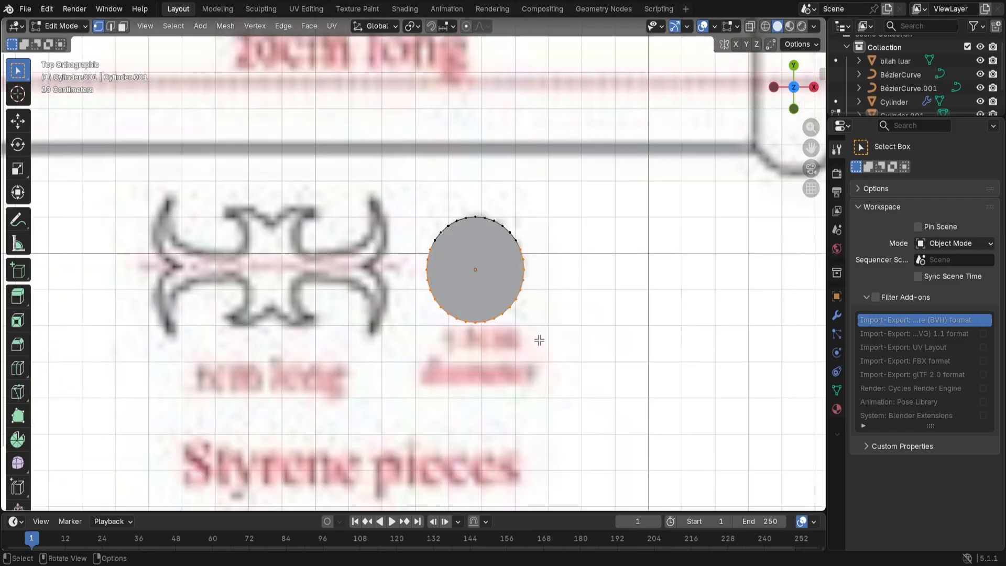
{"action": "key", "text": "x"}
{"action": "left_click", "coordinate": [540, 354]}
Step: Fill the top arc of the remaining curved wall with a face
{"action": "middle_click_drag", "start_coordinate": [547, 313], "coordinate": [561, 249]}
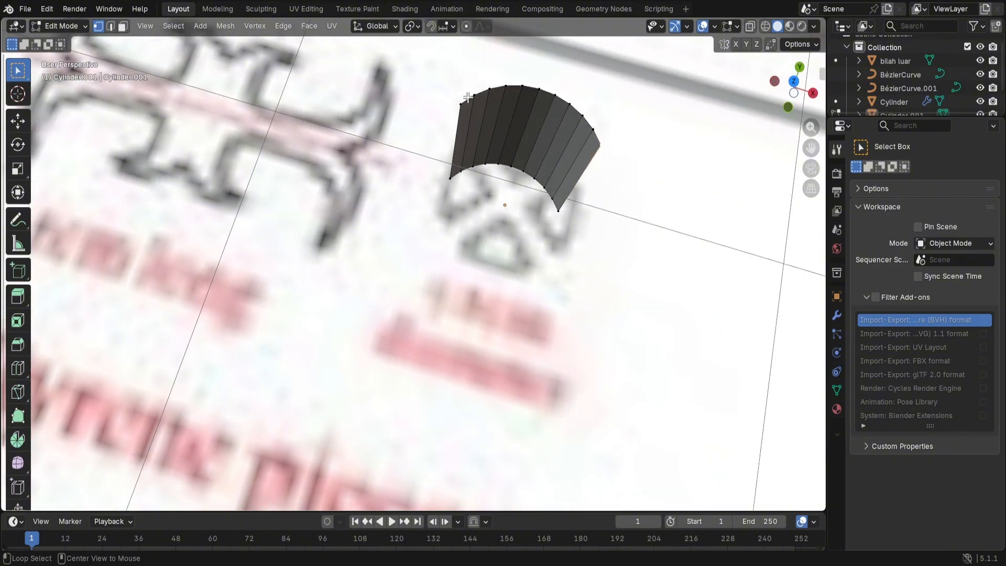
{"action": "left_click", "coordinate": [571, 112], "text": "alt"}
{"action": "key", "text": "f"}
{"action": "left_click", "coordinate": [659, 153]}
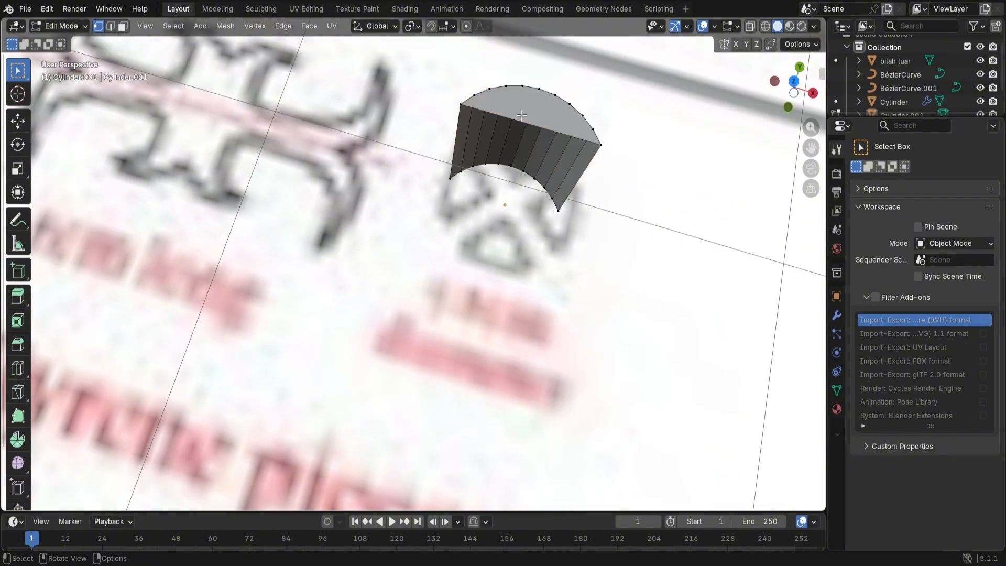
Step: Try to pull a new point out of the cap's straight edge with the Poly Build tool
{"action": "left_click", "coordinate": [604, 141]}
{"action": "right_click", "coordinate": [516, 119]}
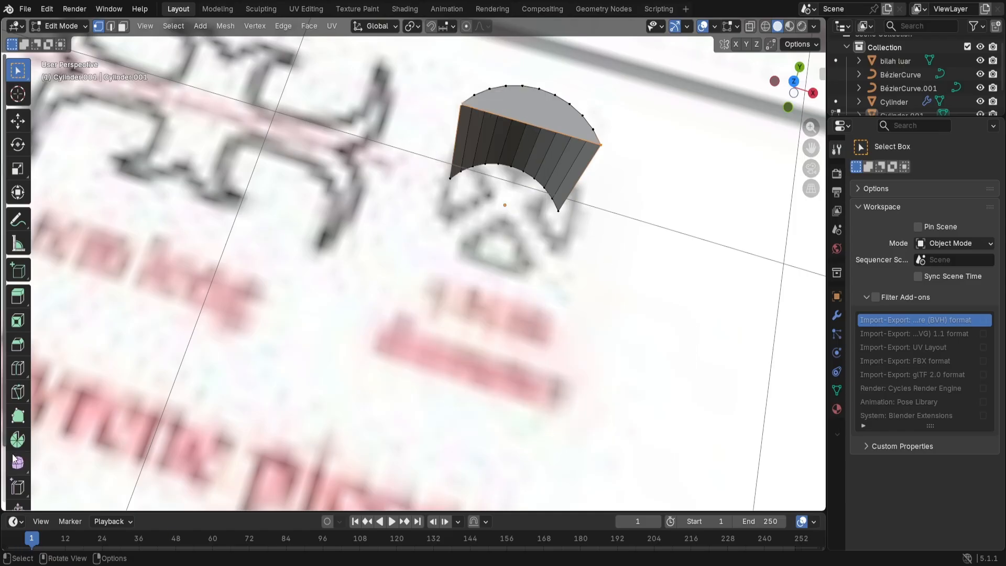
{"action": "left_click", "coordinate": [17, 415]}
{"action": "left_click", "coordinate": [573, 133]}
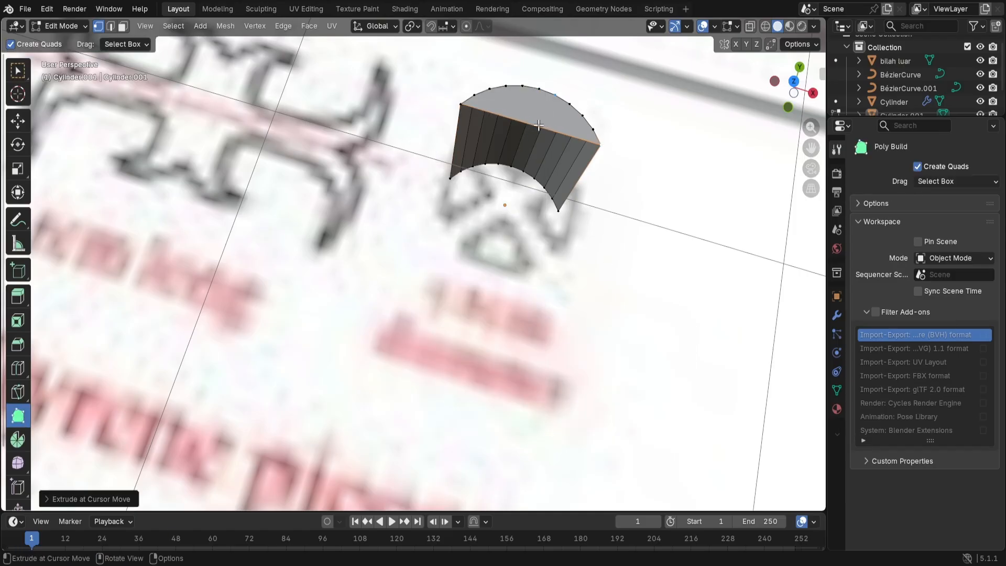
{"action": "right_click", "coordinate": [581, 157]}
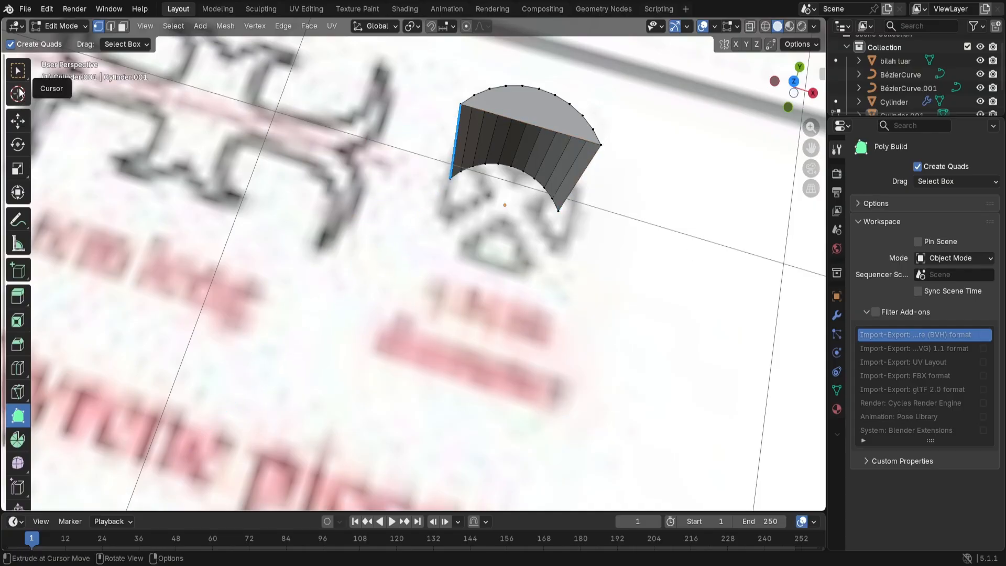
{"action": "left_click", "coordinate": [18, 70]}
Step: Undo the top cap and fill the top arc of the curved wall with a face again
{"action": "key", "text": "a"}
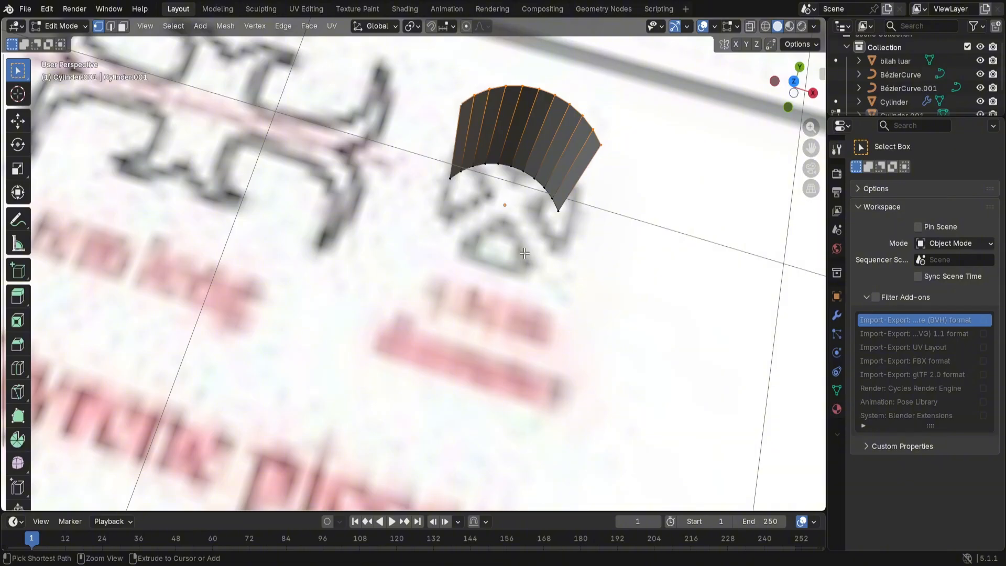
{"action": "key", "text": "f"}
{"action": "key", "text": "alt+a"}
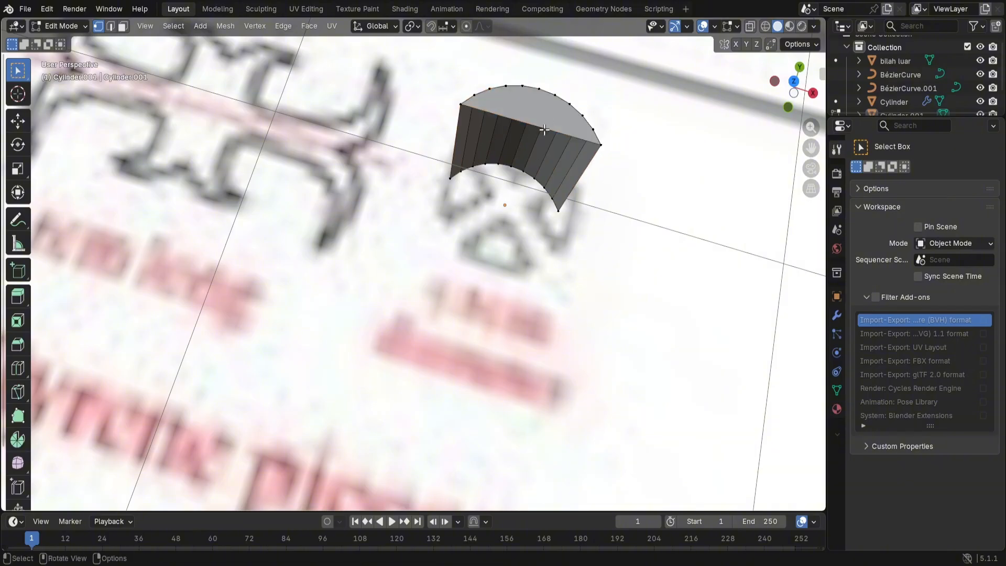
{"action": "scroll", "coordinate": [675, 123], "scroll_direction": "up", "scroll_amount": 3}
{"action": "key", "text": "KP_7"}
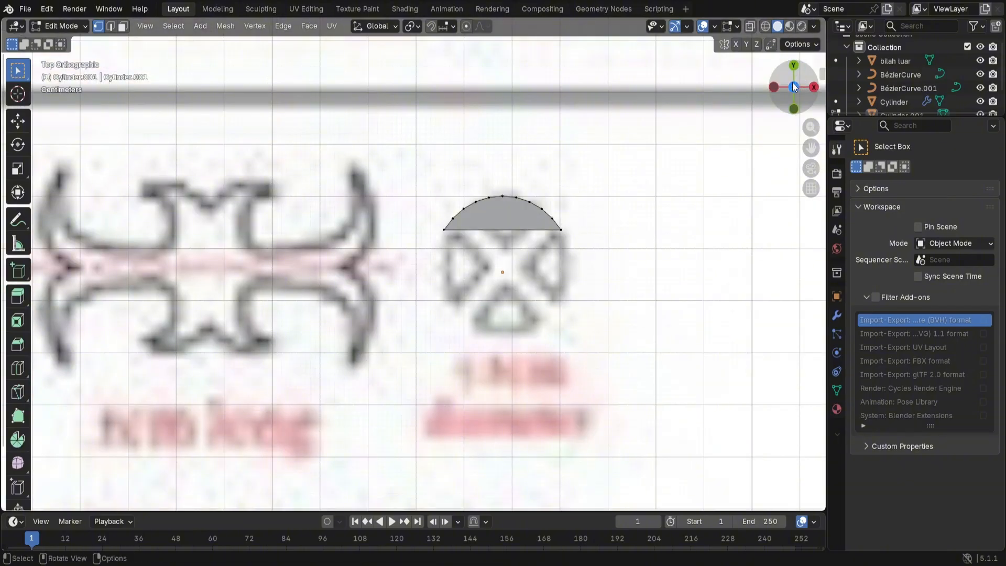
{"action": "left_click", "coordinate": [498, 231], "text": "alt"}
{"action": "right_click", "coordinate": [512, 232]}
{"action": "key", "text": "Escape"}
{"action": "right_click", "coordinate": [498, 228]}
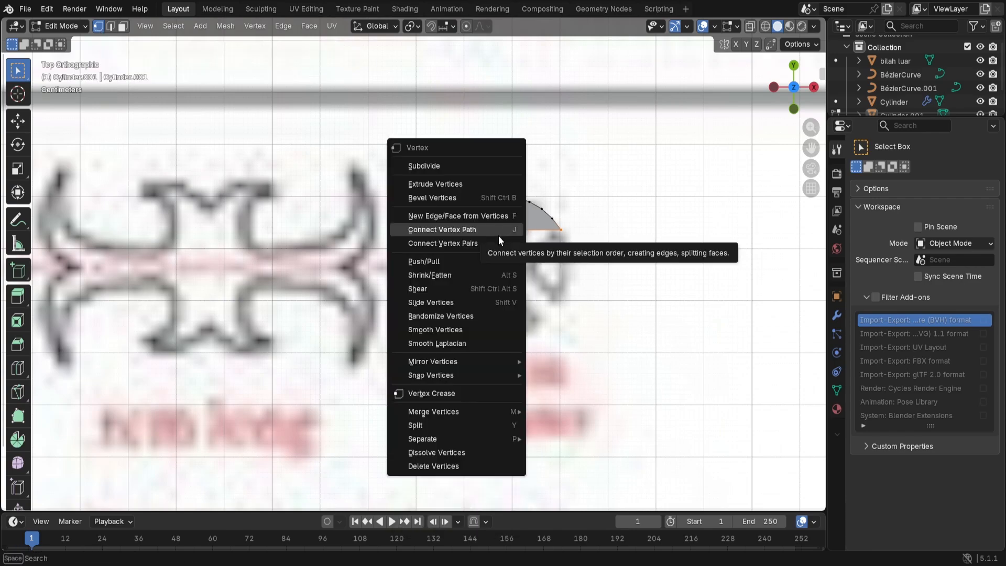
{"action": "left_click", "coordinate": [586, 257]}
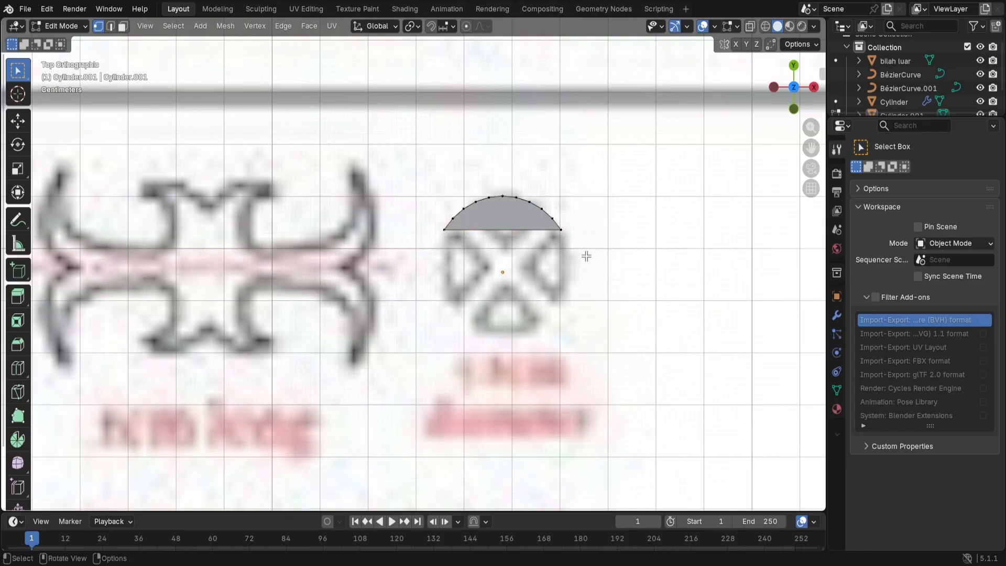
Step: Try merging the two end vertices of the top cap's straight edge at their midpoint
{"action": "left_click", "coordinate": [444, 228], "text": "shift"}
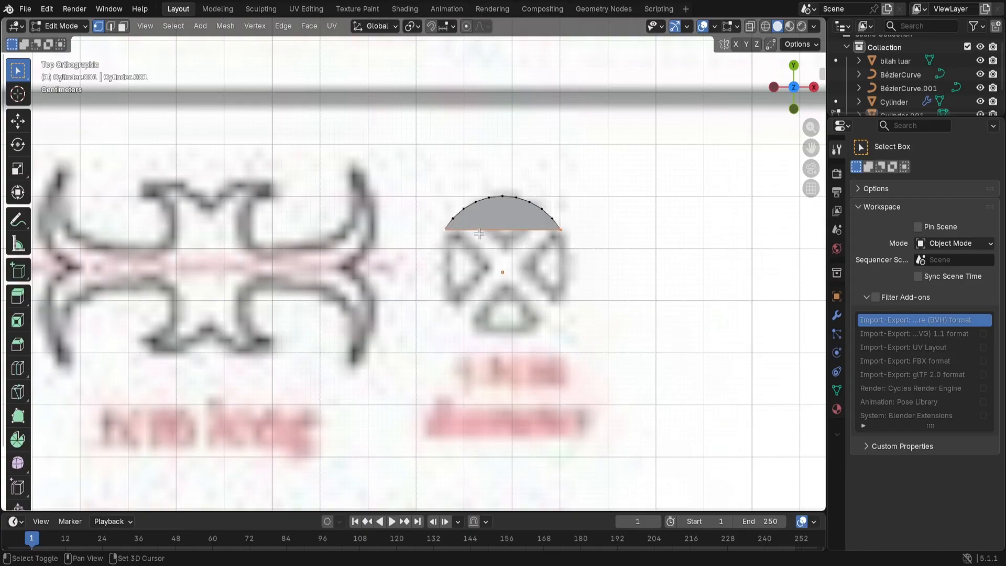
{"action": "key", "text": "m"}
{"action": "left_click", "coordinate": [609, 249]}
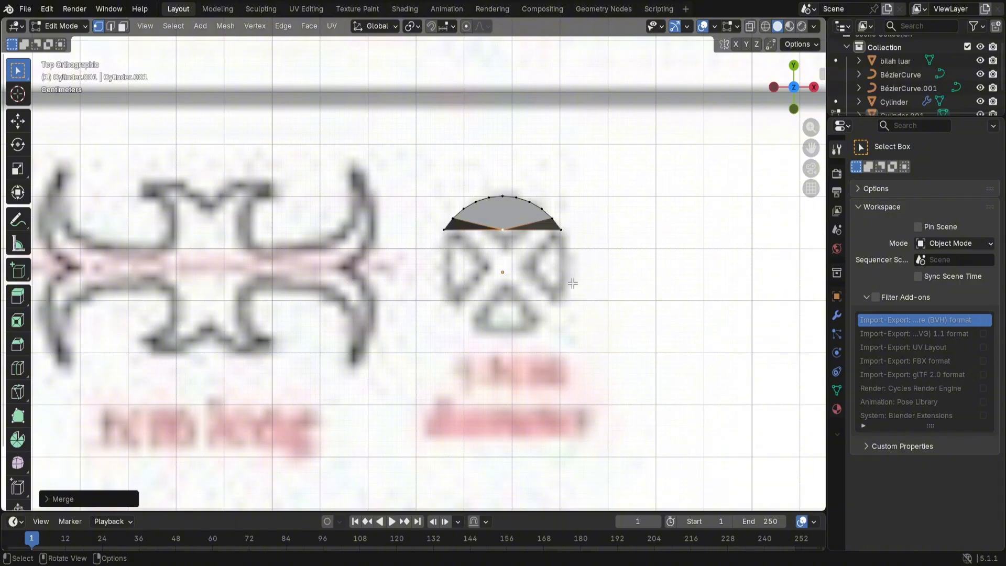
{"action": "middle_click_drag", "start_coordinate": [572, 283], "coordinate": [553, 262]}
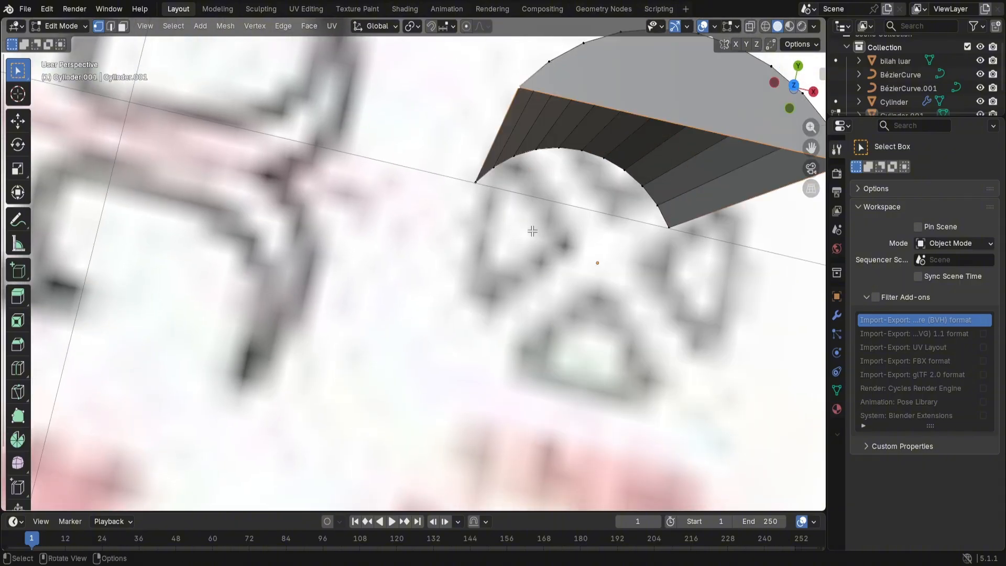
Step: Create a middle point on the top cap's straight edge using Merge At Center
{"action": "left_click", "coordinate": [520, 89]}
{"action": "scroll", "coordinate": [677, 220], "scroll_direction": "down", "scroll_amount": 6}
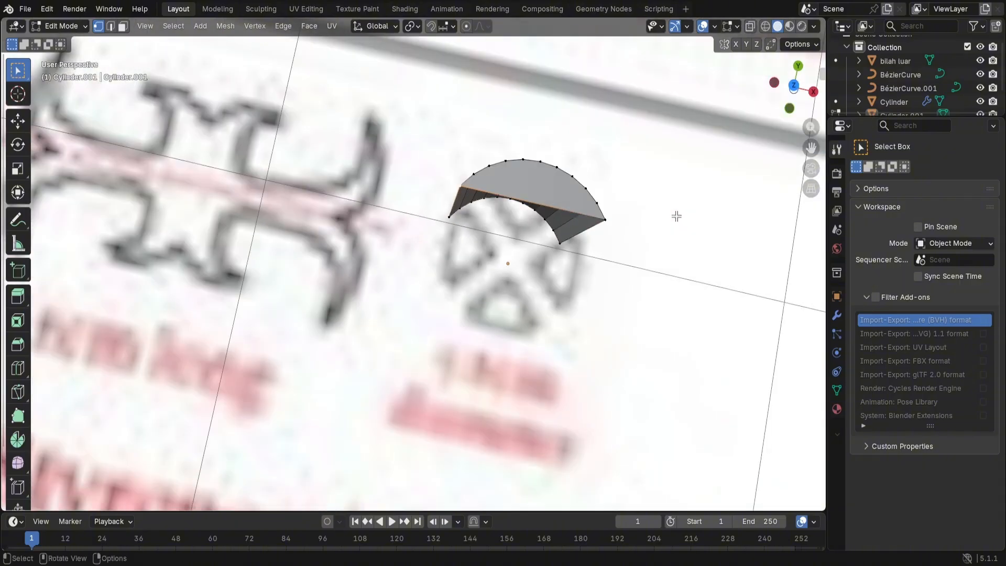
{"action": "key", "text": "m"}
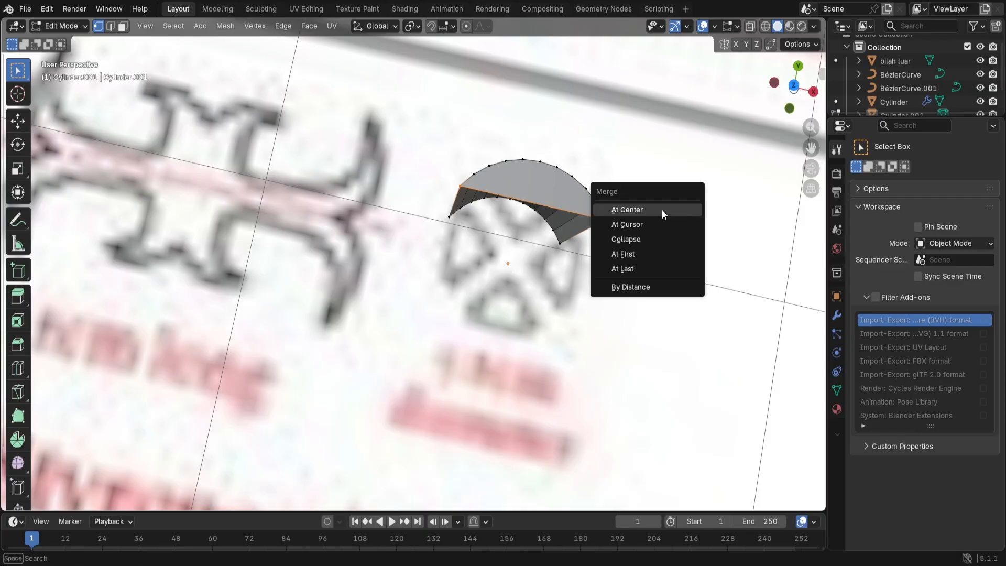
{"action": "left_click", "coordinate": [658, 214]}
Step: In face selection mode, delete the two triangular side faces that hang from the top cap's middle vertex
{"action": "middle_click_drag", "start_coordinate": [623, 257], "coordinate": [648, 199]}
{"action": "key", "text": "2"}
{"action": "key", "text": "3"}
{"action": "left_click", "coordinate": [519, 220]}
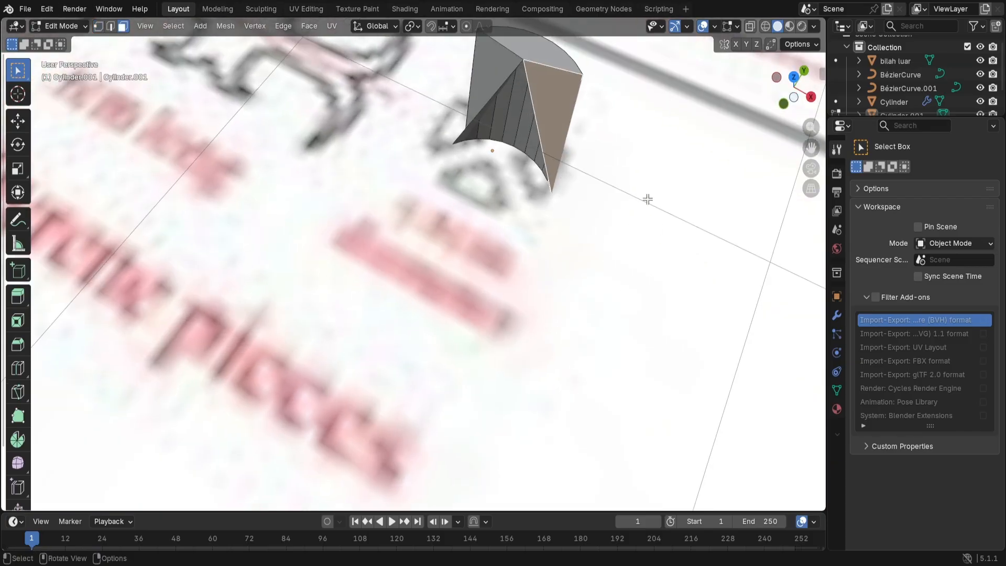
{"action": "key", "text": "x"}
{"action": "left_click", "coordinate": [615, 228]}
{"action": "left_click", "coordinate": [497, 89]}
{"action": "key", "text": "x"}
{"action": "left_click", "coordinate": [580, 139]}
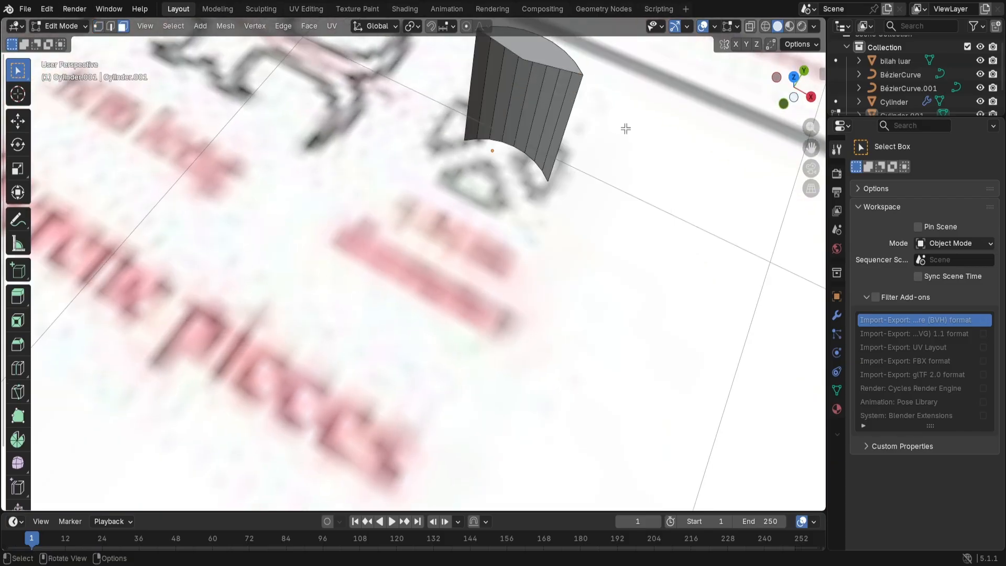
Step: In the top view, move the top cap's middle vertex -0.05 m along Y to form a wedge point
{"action": "middle_click_drag", "start_coordinate": [625, 128], "coordinate": [615, 200]}
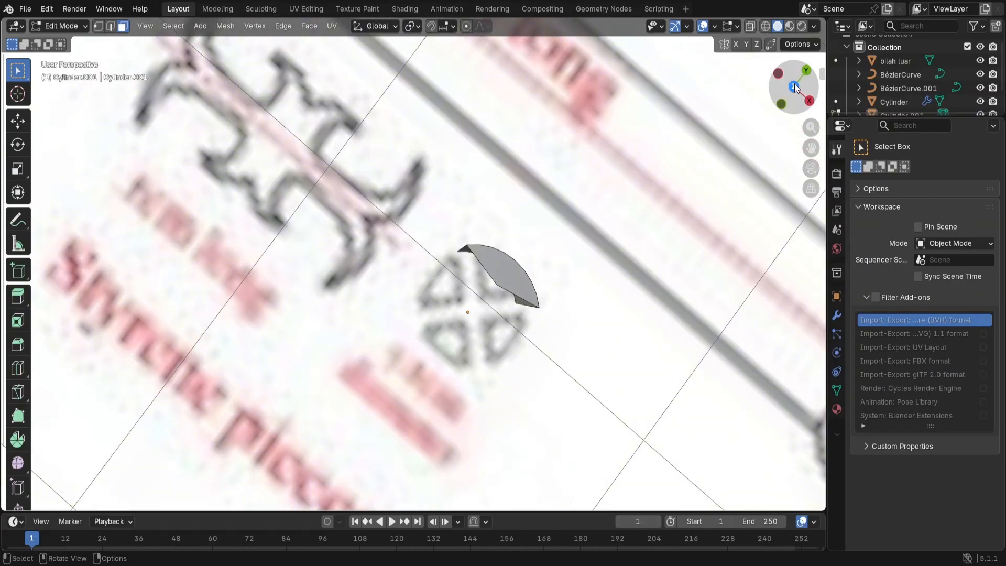
{"action": "left_click", "coordinate": [794, 88]}
{"action": "key", "text": "a"}
{"action": "key", "text": "1"}
{"action": "scroll", "coordinate": [540, 275], "scroll_direction": "up", "scroll_amount": 1}
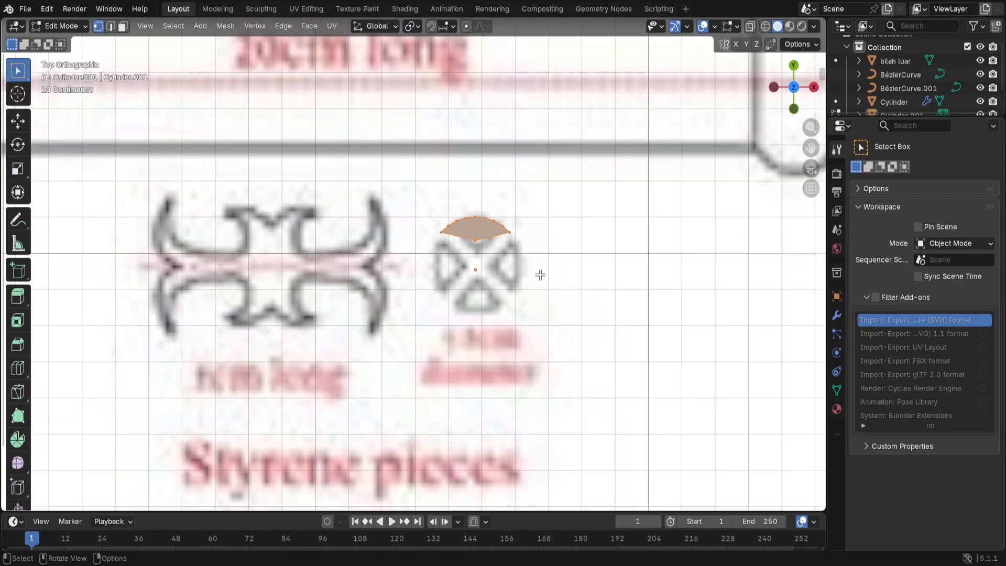
{"action": "scroll", "coordinate": [540, 274], "scroll_direction": "up", "scroll_amount": 3}
{"action": "left_click", "coordinate": [520, 222]}
{"action": "key", "text": "g"}
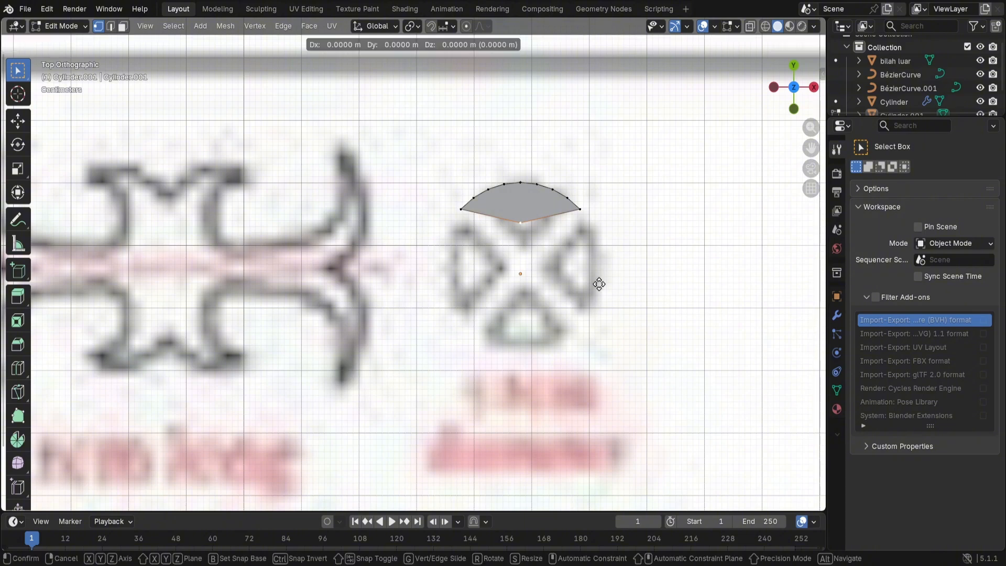
{"action": "key", "text": "y"}
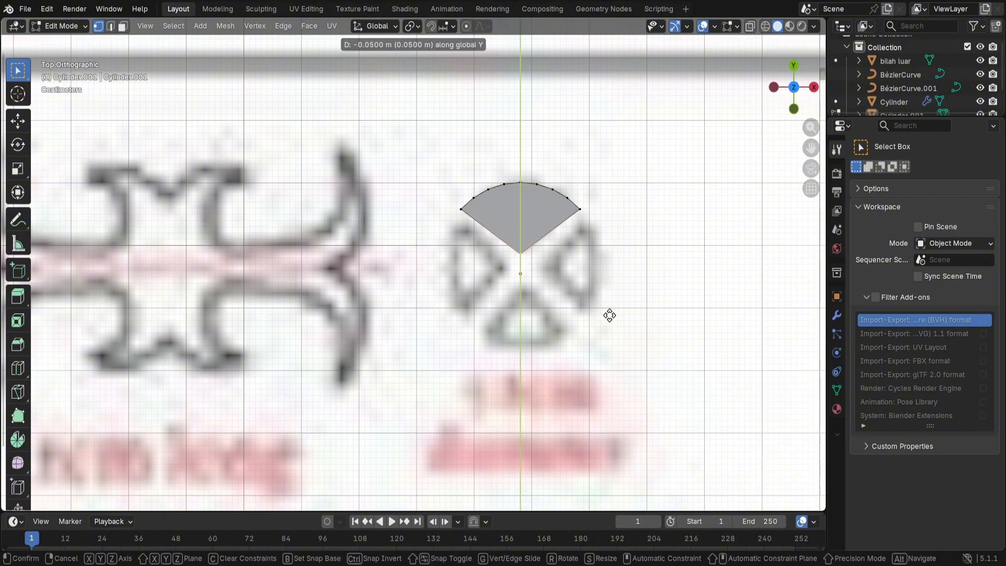
{"action": "left_click", "coordinate": [609, 315]}
Step: Select the bottom arc of the curved wall and fill it with a face
{"action": "middle_click_drag", "start_coordinate": [642, 298], "coordinate": [655, 241]}
{"action": "scroll", "coordinate": [660, 314], "scroll_direction": "down", "scroll_amount": 3}
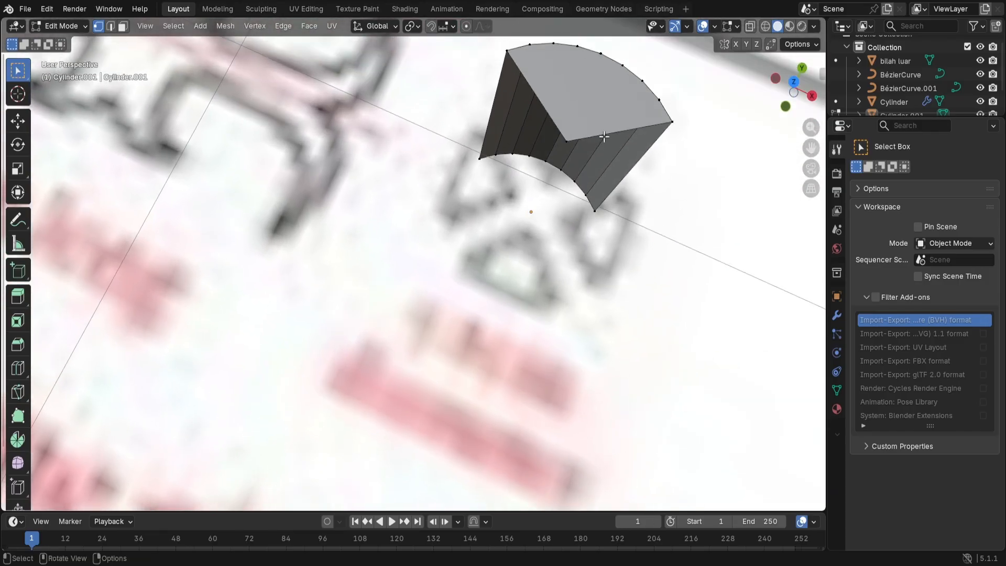
{"action": "left_click", "coordinate": [596, 210], "text": "alt"}
{"action": "left_click", "coordinate": [577, 198], "text": "alt"}
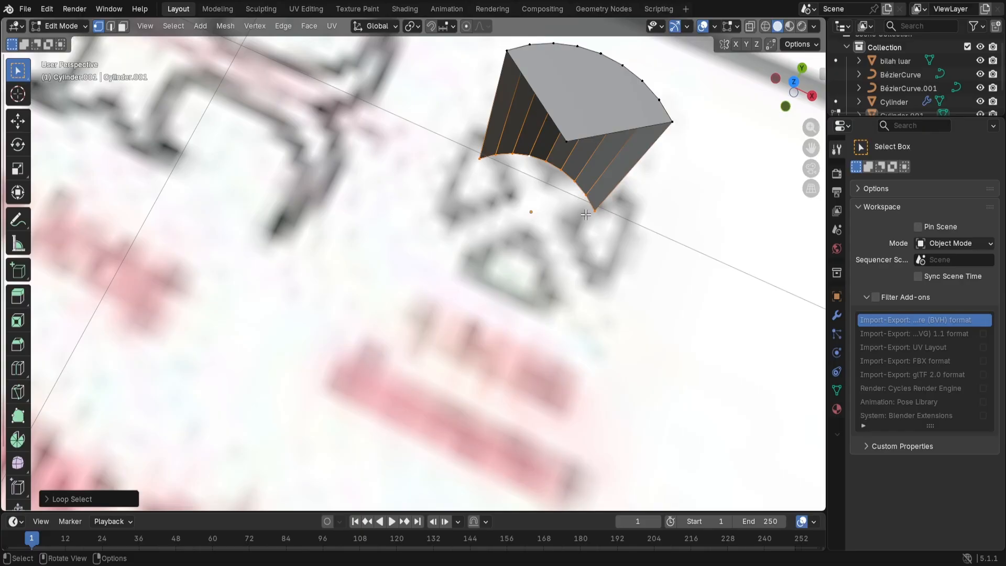
{"action": "key", "text": "f"}
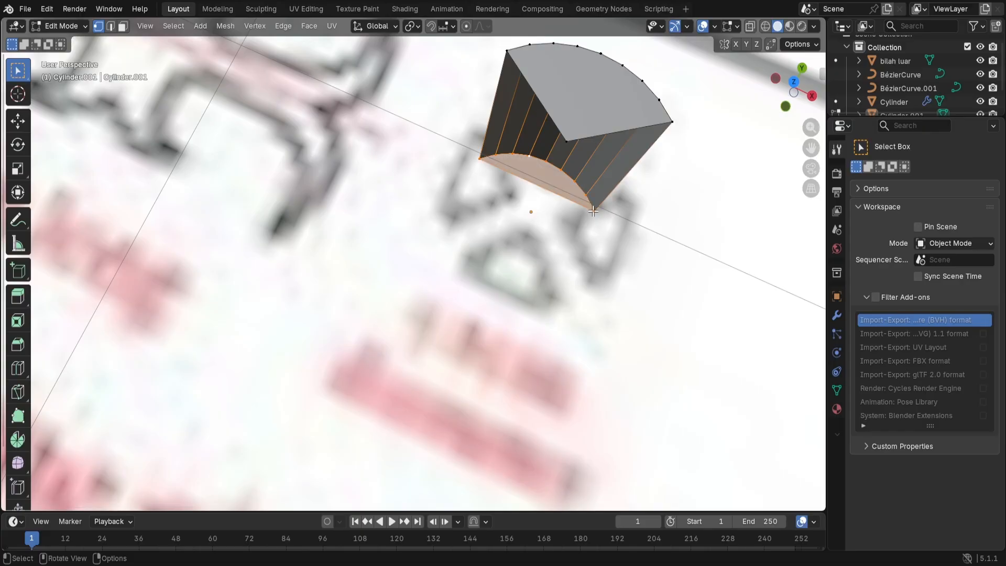
Step: Select the end vertices of the bottom cap's straight edge
{"action": "left_click", "coordinate": [593, 211]}
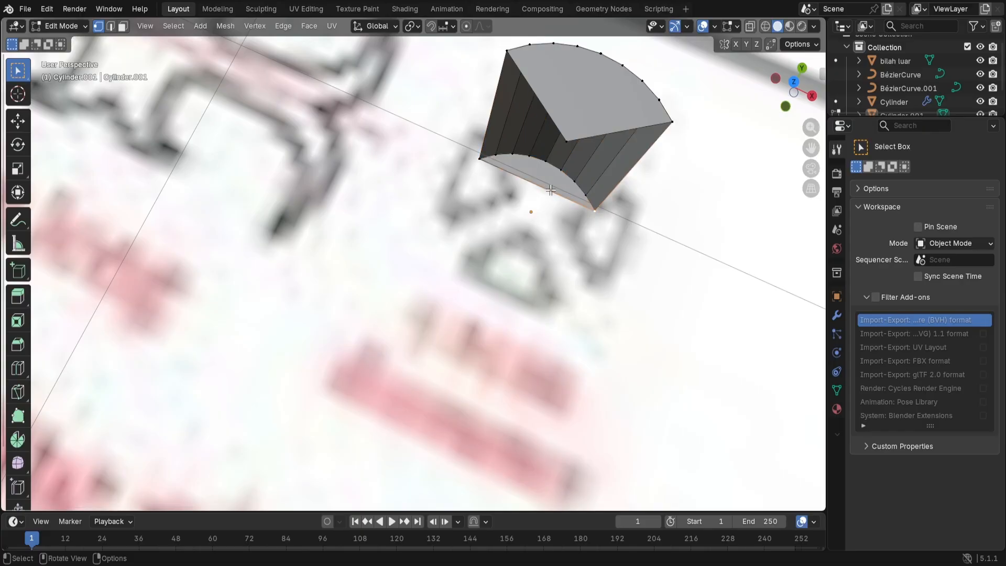
{"action": "middle_click_drag", "start_coordinate": [611, 225], "coordinate": [660, 227]}
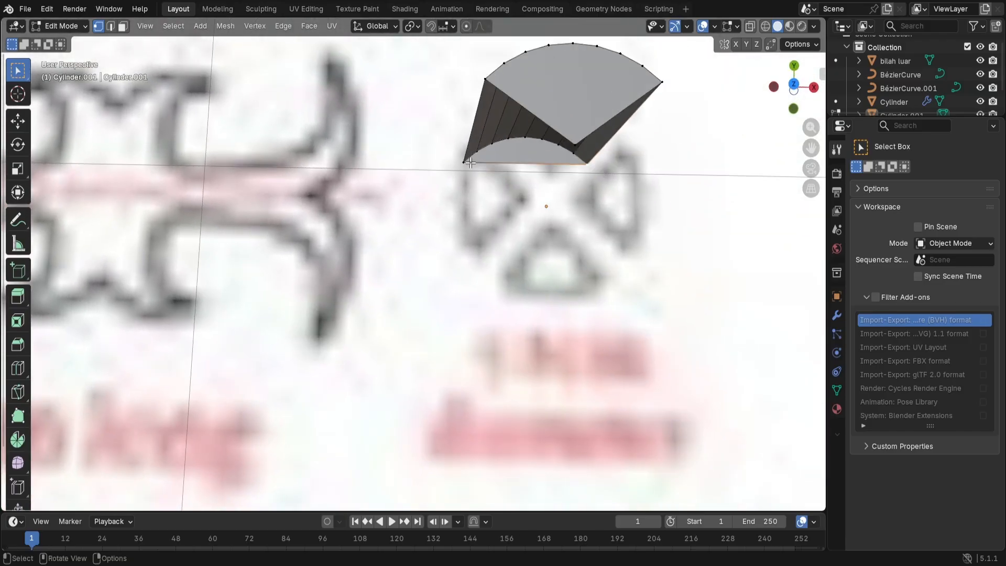
Step: Merge the two end vertices of the lower face's arc into one vertex at their center
{"action": "right_click", "coordinate": [527, 163]}
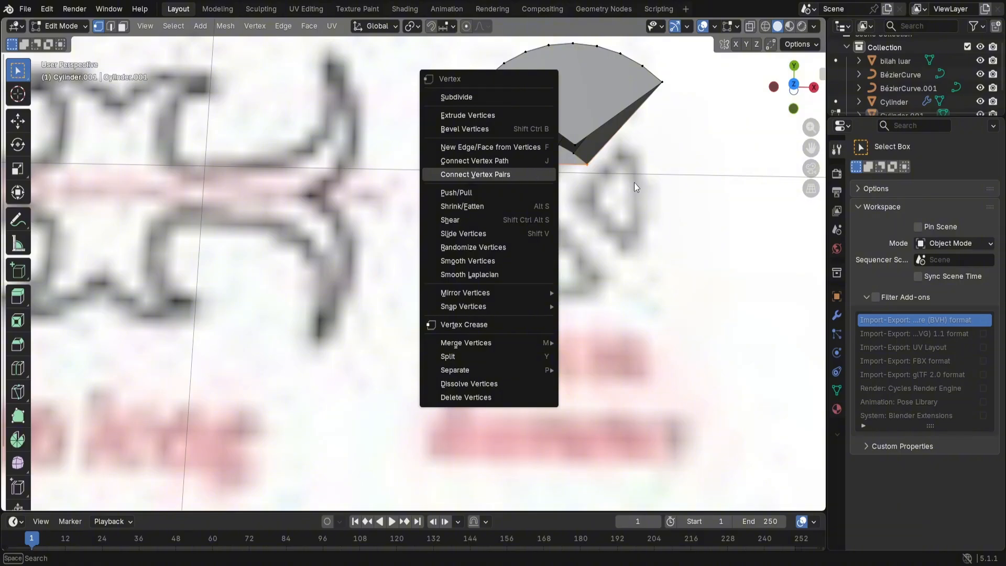
{"action": "key", "text": "Escape"}
{"action": "key", "text": "m"}
{"action": "left_click", "coordinate": [594, 194]}
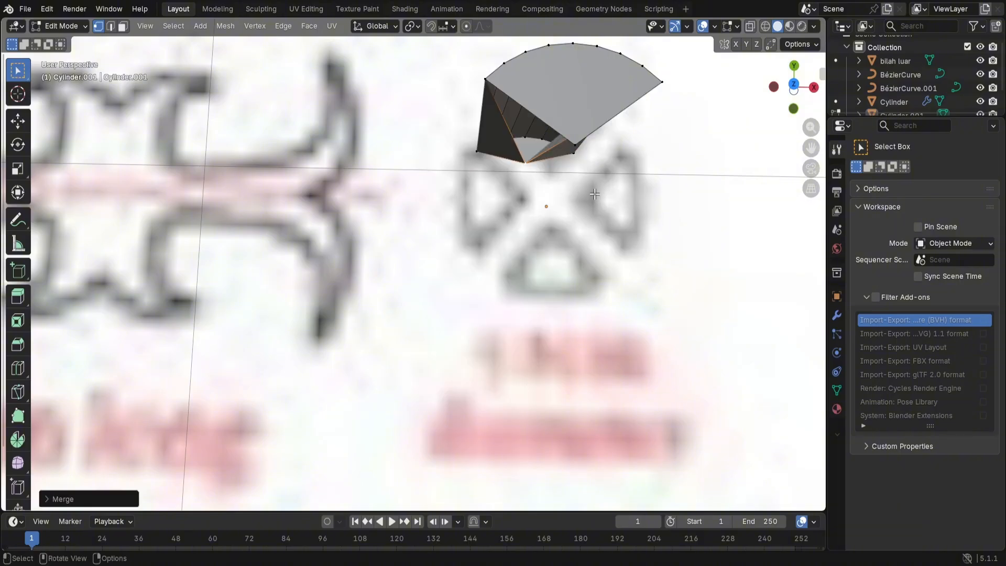
Step: Delete the stray triangular side faces joining the merged lower vertex to the upper face
{"action": "middle_click_drag", "start_coordinate": [595, 194], "coordinate": [597, 189]}
{"action": "left_click", "coordinate": [533, 181]}
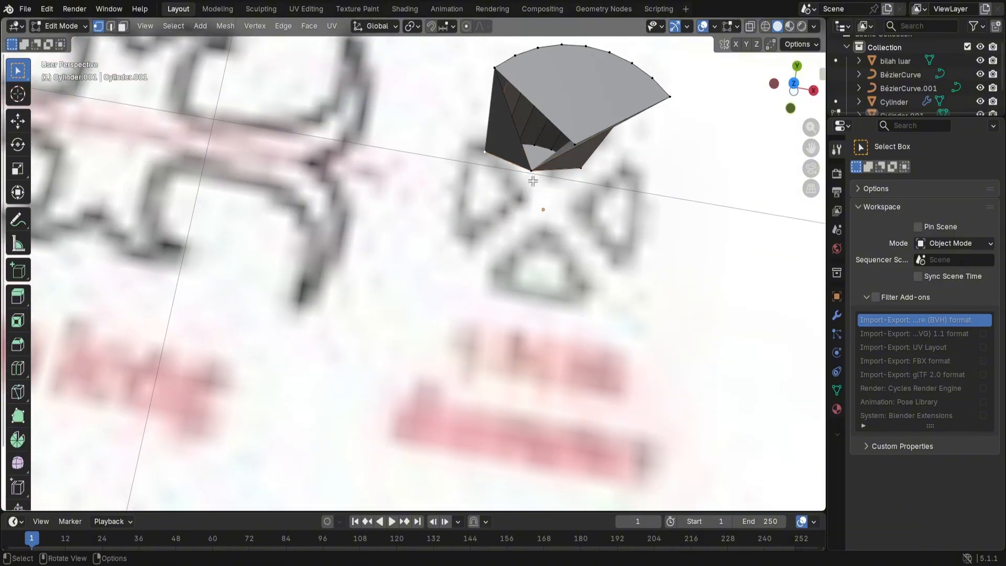
{"action": "key", "text": "3"}
{"action": "left_click", "coordinate": [583, 172]}
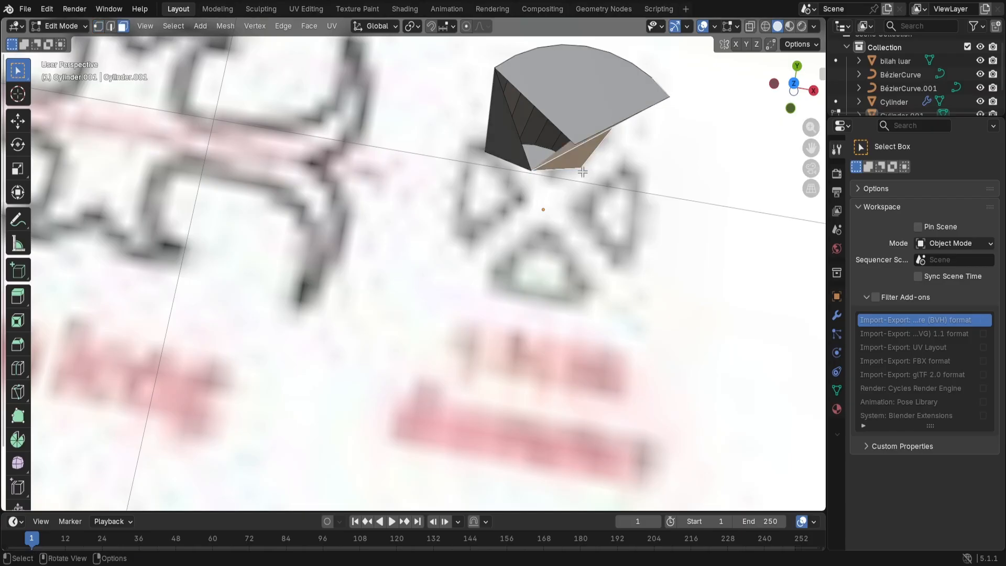
{"action": "key", "text": "x"}
{"action": "left_click", "coordinate": [565, 168]}
{"action": "key", "text": "x"}
{"action": "key", "text": "Escape"}
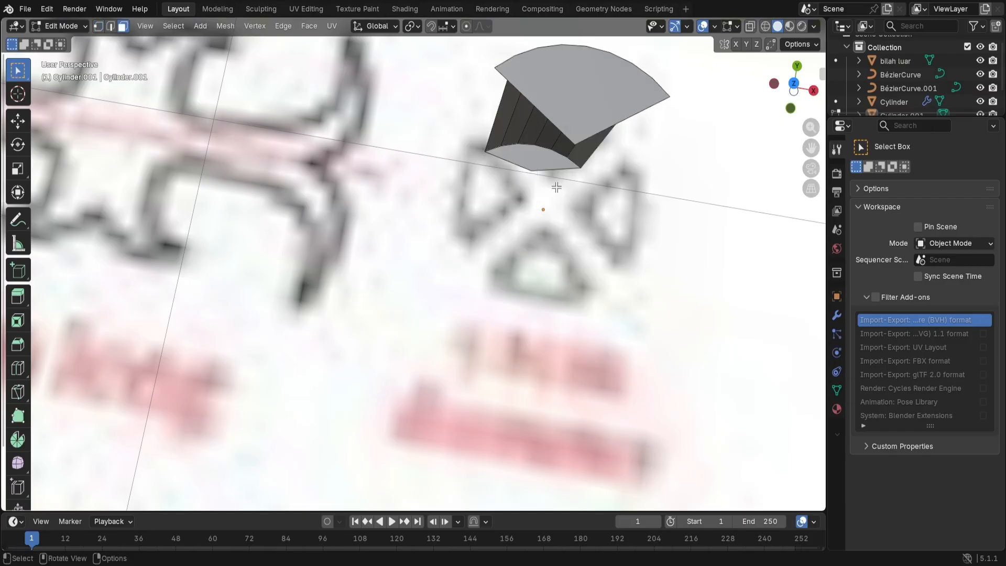
Step: Move the merged lower vertex along the negative Y axis to form the pointed tip of the fan shape
{"action": "key", "text": "1"}
{"action": "left_click", "coordinate": [533, 172]}
{"action": "key", "text": "KP_7"}
{"action": "key", "text": "g"}
{"action": "key", "text": "y"}
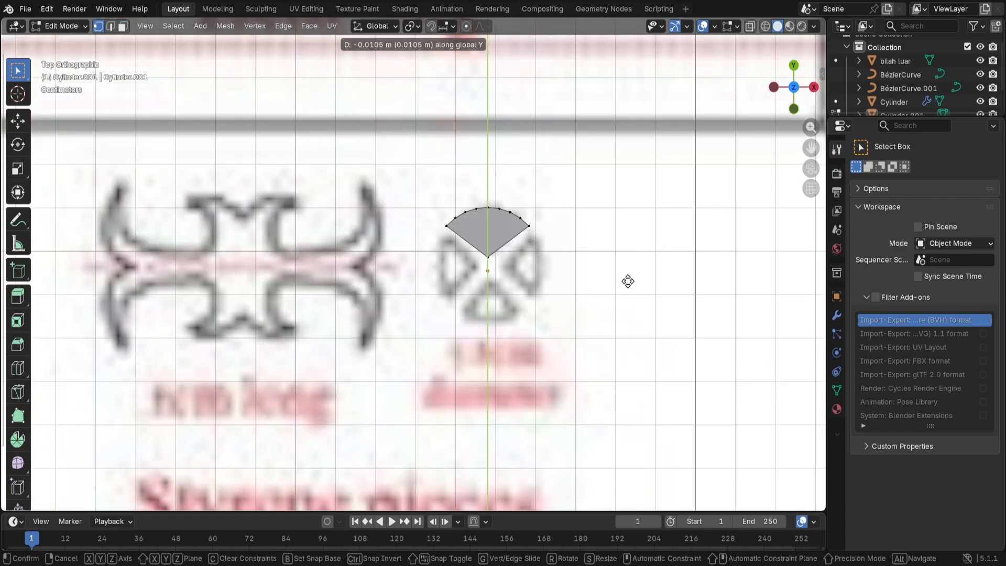
{"action": "left_click", "coordinate": [616, 309]}
Step: Extrude a vertex from the lower tip straight up along Z to the height of the upper face
{"action": "middle_click_drag", "start_coordinate": [616, 309], "coordinate": [524, 201]}
{"action": "key", "text": "g"}
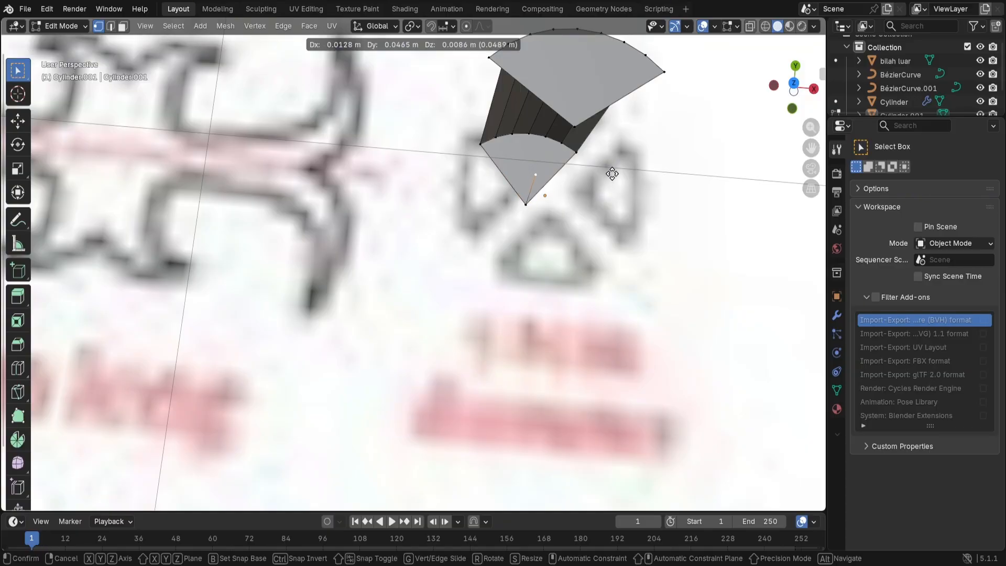
{"action": "key", "text": "z"}
{"action": "left_click", "coordinate": [639, 131]}
Step: Merge the extruded vertex with the tip vertex of the upper face
{"action": "middle_click_drag", "start_coordinate": [647, 128], "coordinate": [570, 110]}
{"action": "left_click", "coordinate": [517, 97]}
{"action": "left_click", "coordinate": [519, 104], "text": "shift"}
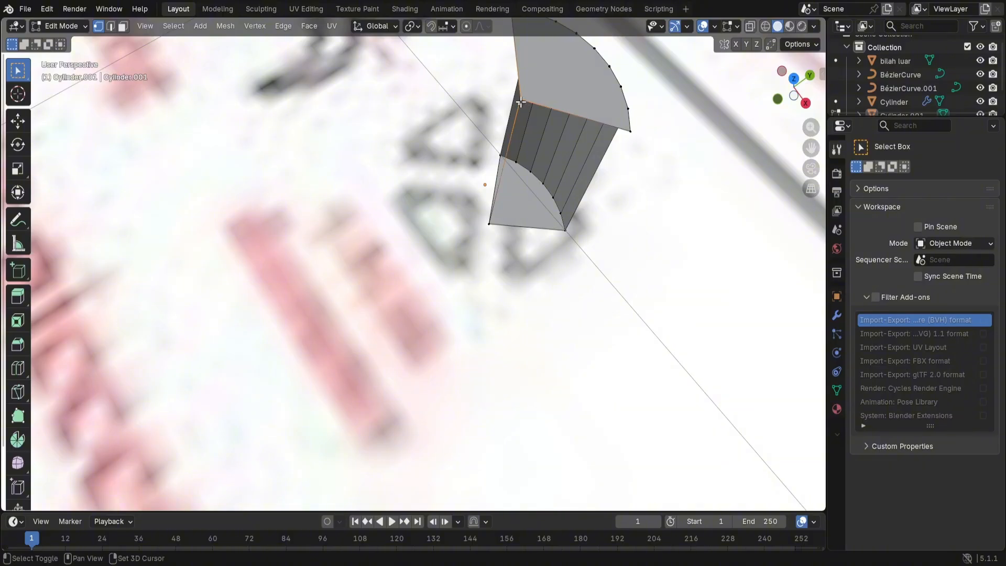
{"action": "key", "text": "m"}
{"action": "left_click", "coordinate": [559, 108]}
{"action": "left_click", "coordinate": [645, 199]}
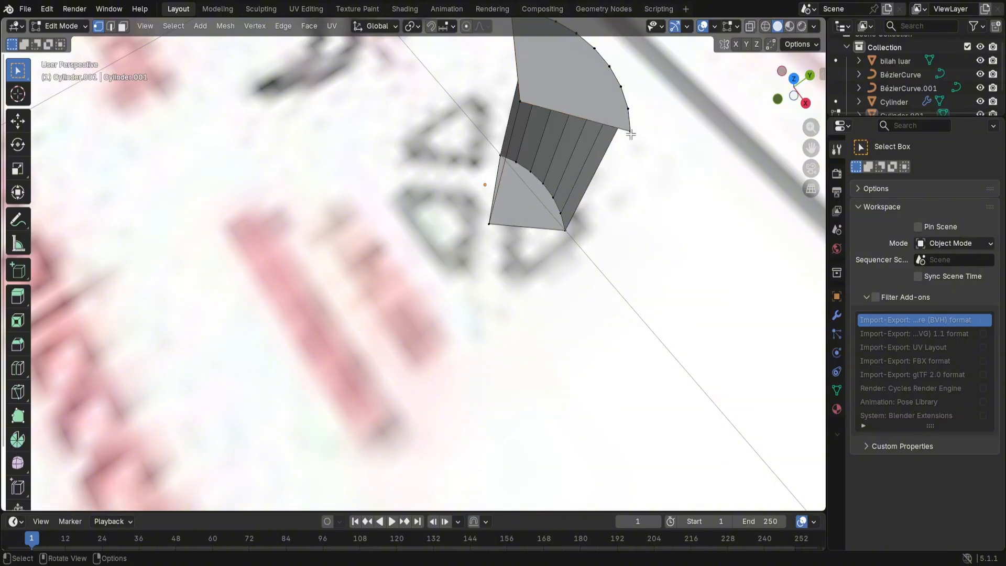
Step: Delete the upper face together with its overhanging corner vertices
{"action": "middle_click_drag", "start_coordinate": [630, 135], "coordinate": [532, 156]}
{"action": "key", "text": "x"}
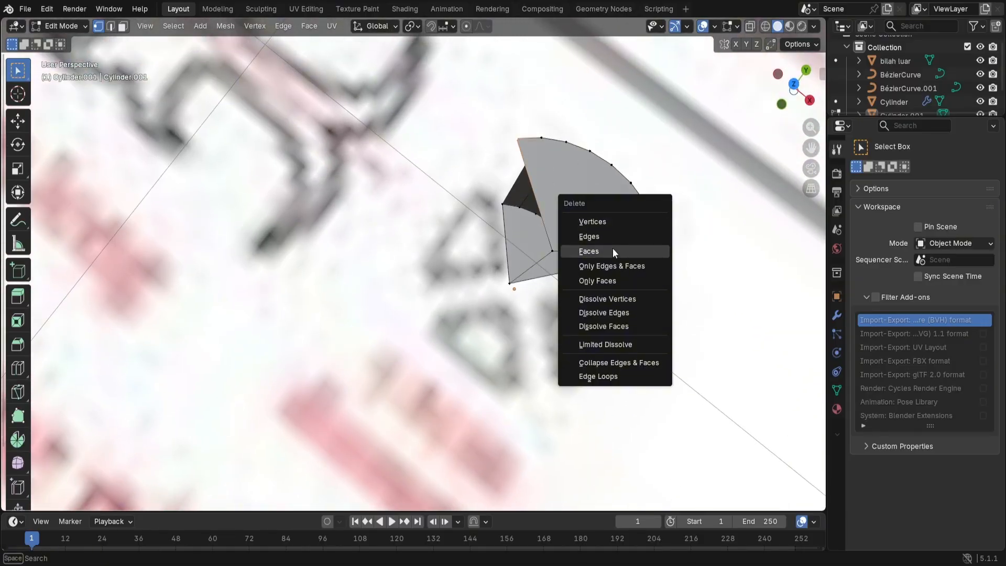
{"action": "left_click", "coordinate": [588, 252]}
{"action": "left_click", "coordinate": [666, 256]}
Step: Extrude an edge from the upper tip vertex to one end of the upper arc and merge it with that end vertex
{"action": "left_click", "coordinate": [643, 260]}
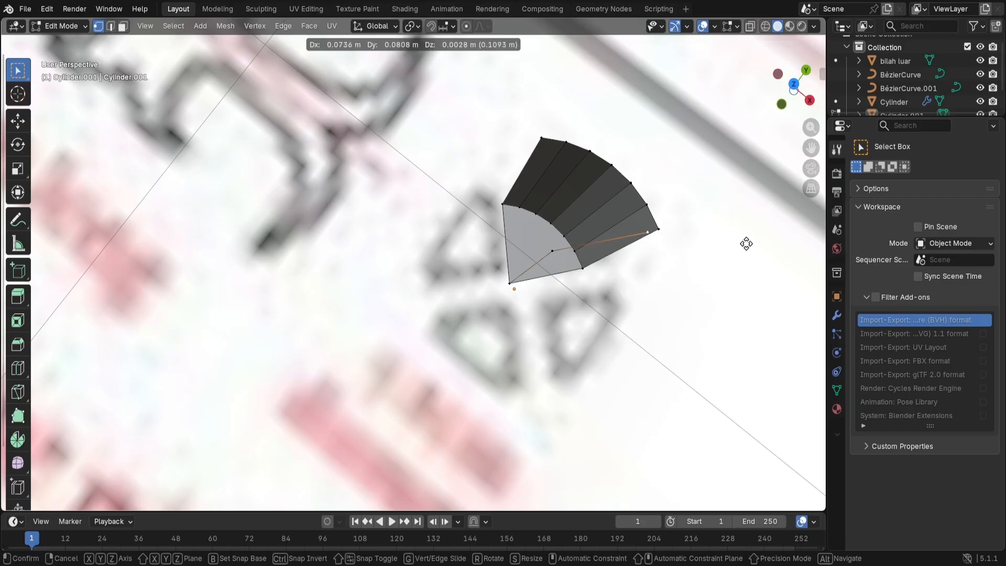
{"action": "key", "text": "m"}
{"action": "left_click", "coordinate": [689, 237]}
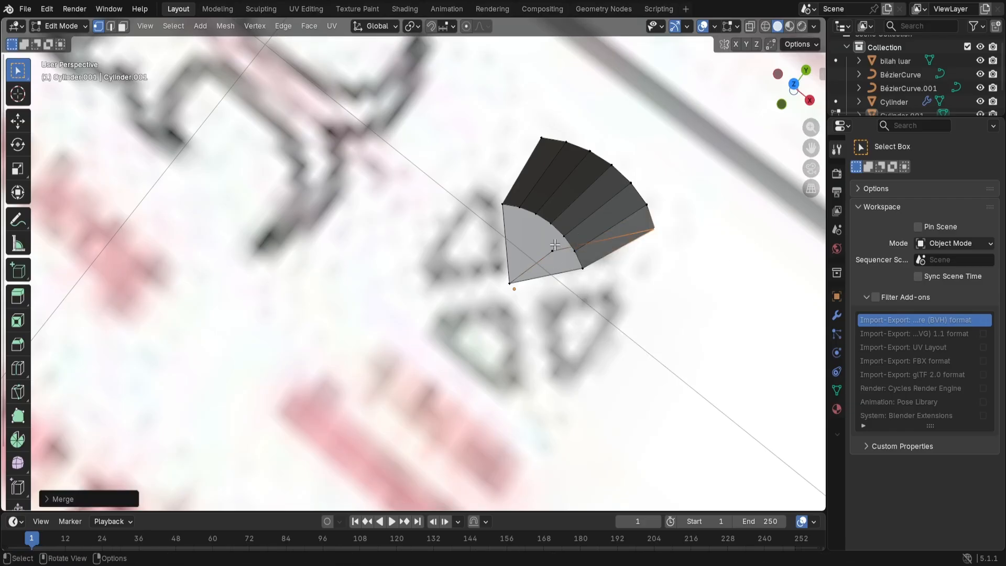
Step: Try to extrude an edge from the upper tip to the arc's opposite end and merge it with the corner vertex
{"action": "key", "text": "e"}
{"action": "left_click", "coordinate": [572, 120]}
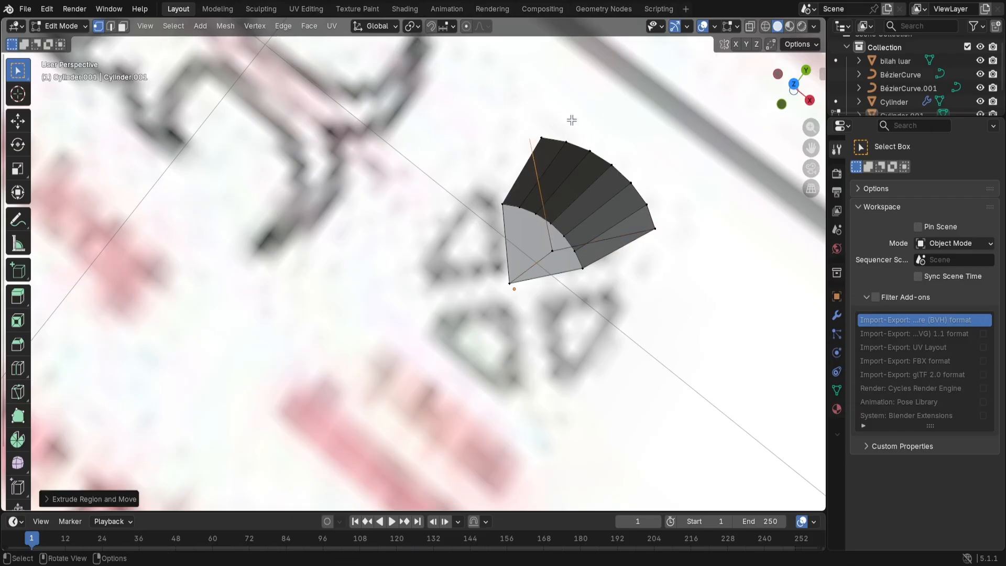
{"action": "left_click", "coordinate": [537, 142], "text": "shift"}
{"action": "key", "text": "m"}
{"action": "left_click", "coordinate": [588, 176]}
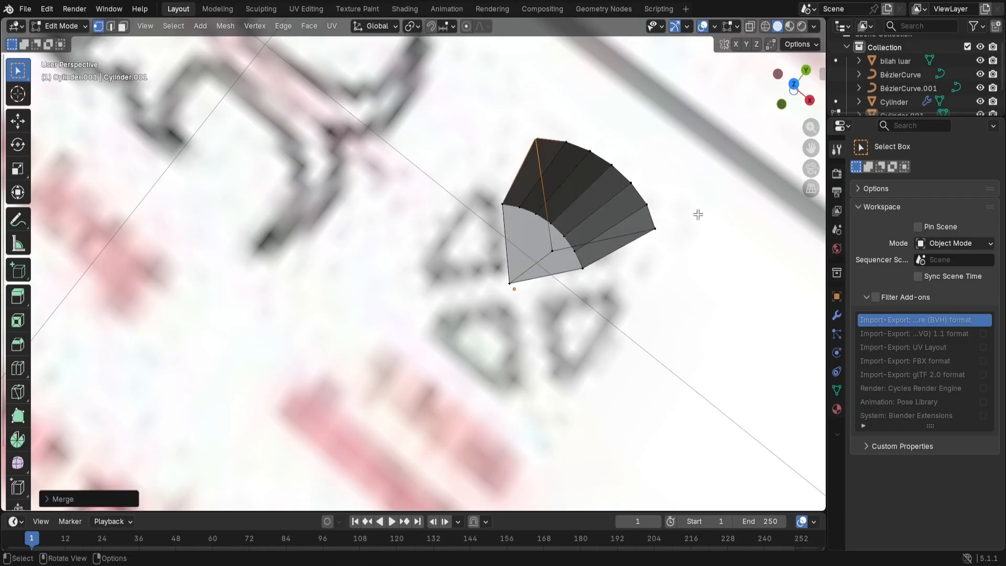
{"action": "key", "text": "shift+z"}
{"action": "key", "text": "shift+z"}
{"action": "key", "text": "shift+z"}
{"action": "key", "text": "shift+z"}
Step: Join the upper tip to the arc's remaining end by extruding an edge and merging its end with the corner vertex
{"action": "middle_click_drag", "start_coordinate": [680, 215], "coordinate": [674, 269]}
{"action": "key", "text": "g"}
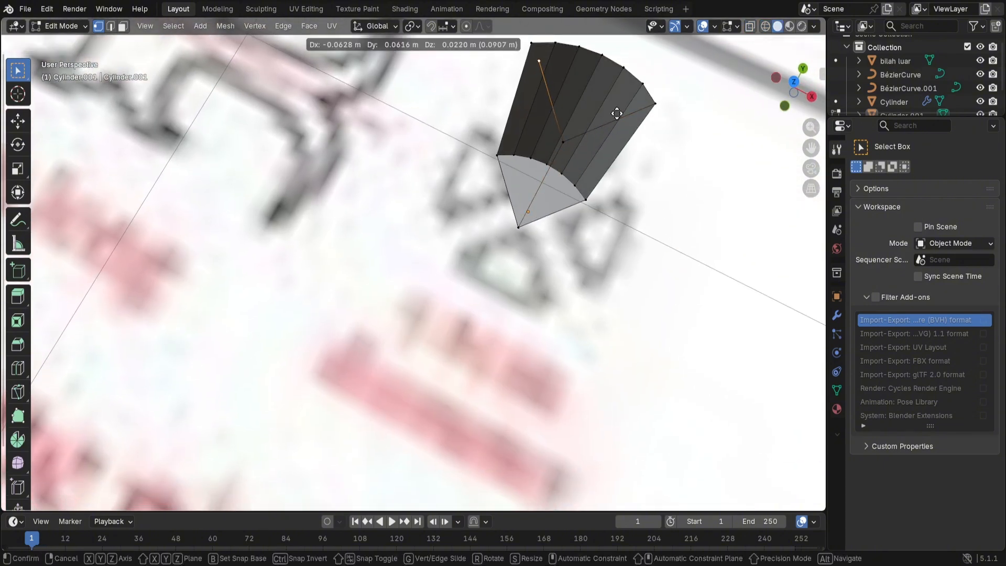
{"action": "key", "text": "Escape"}
{"action": "left_click", "coordinate": [540, 53]}
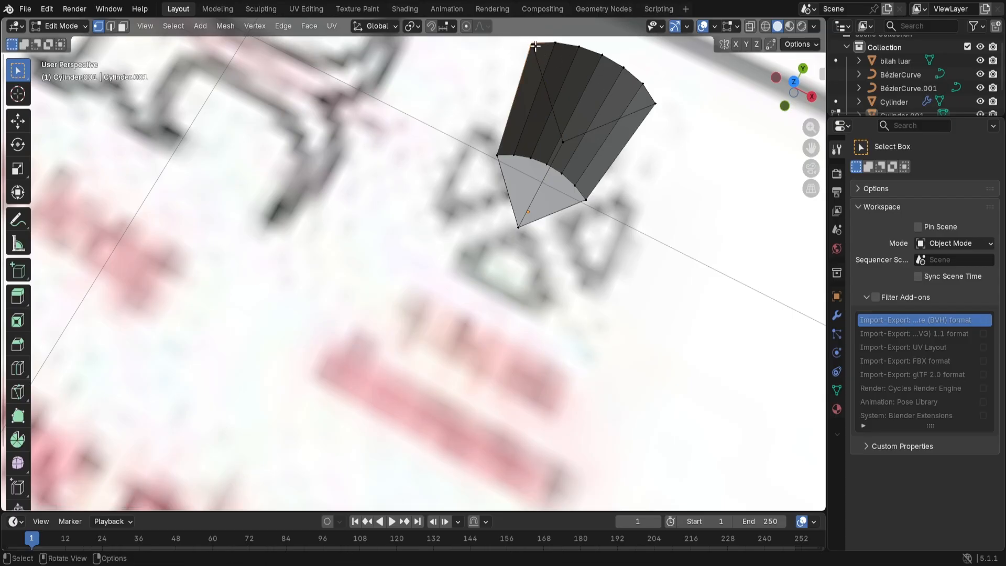
{"action": "left_click", "coordinate": [540, 49]}
{"action": "left_click", "coordinate": [534, 47], "text": "shift"}
{"action": "key", "text": "m"}
{"action": "left_click", "coordinate": [541, 50]}
{"action": "left_click", "coordinate": [693, 120]}
Step: Try to fill the open top of the wedge from the upper tip and the two arc end vertices
{"action": "middle_click_drag", "start_coordinate": [660, 170], "coordinate": [576, 220]}
{"action": "left_click", "coordinate": [537, 281]}
{"action": "left_click", "coordinate": [526, 146], "text": "shift"}
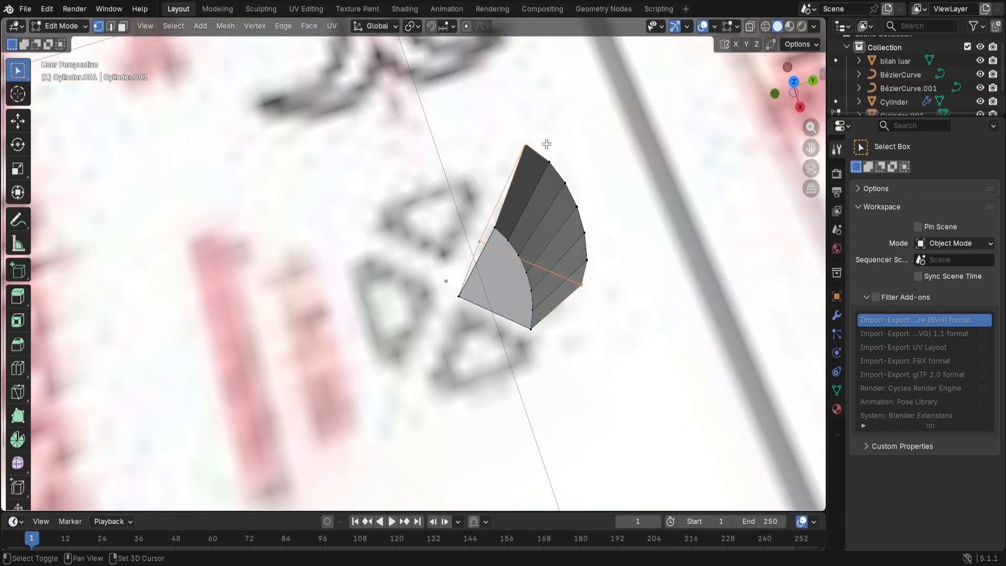
{"action": "key", "text": "f"}
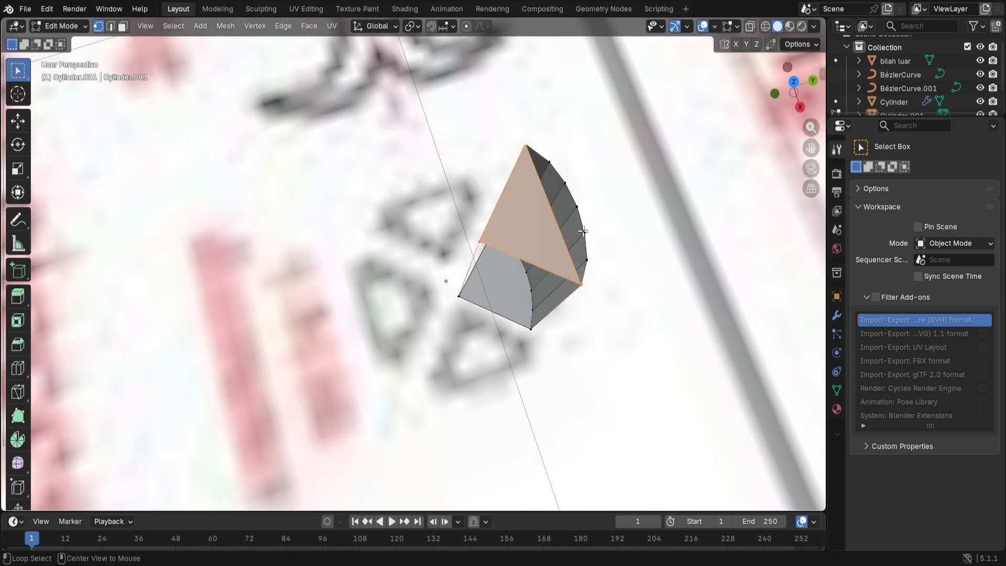
{"action": "left_click", "coordinate": [585, 257], "text": "alt"}
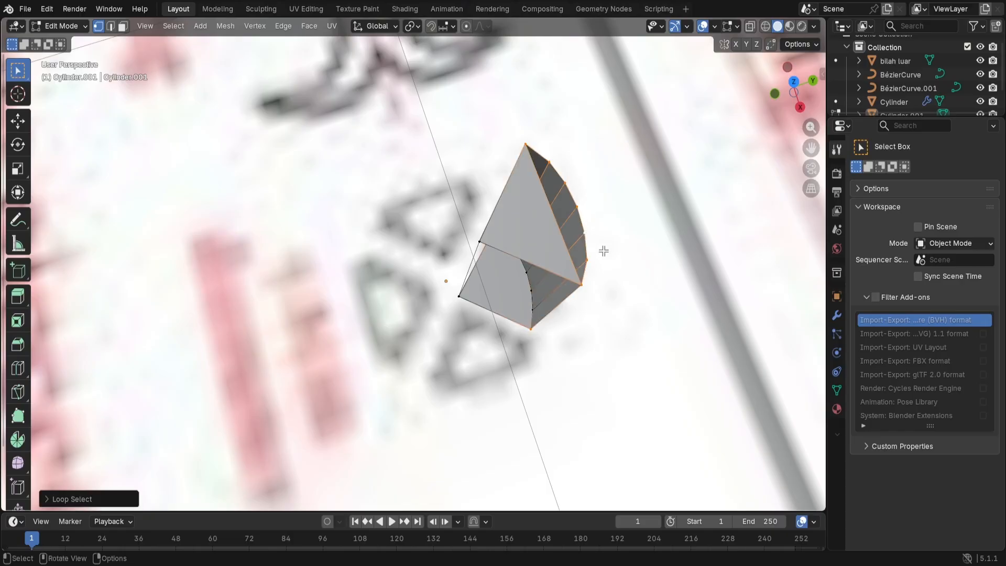
{"action": "key", "text": "f"}
{"action": "key", "text": "ctrl+z"}
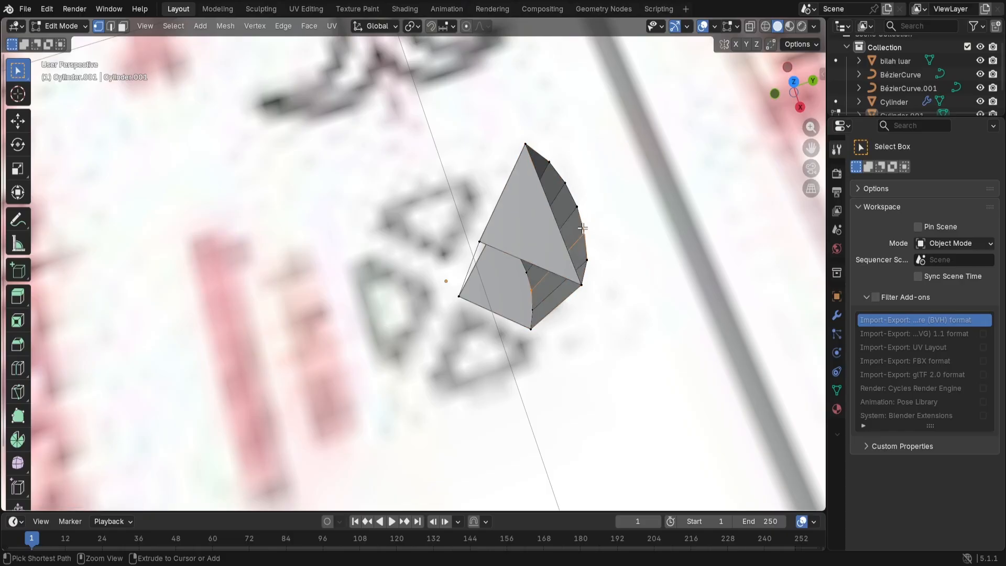
{"action": "key", "text": "ctrl+z"}
{"action": "key", "text": "ctrl+z"}
Step: Fill the wedge's open top with a face using the whole upper boundary edge loop
{"action": "left_click", "coordinate": [588, 234], "text": "alt"}
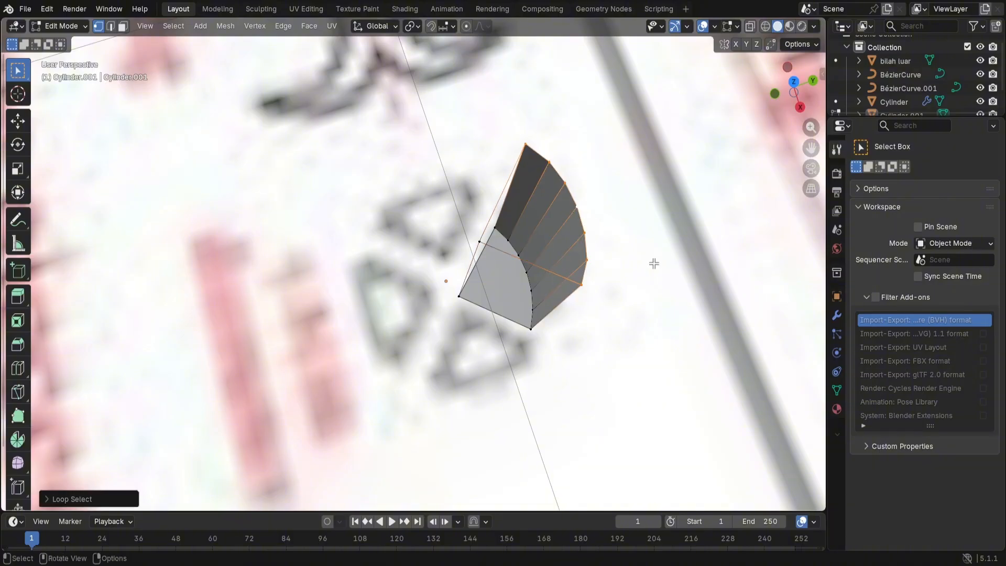
{"action": "key", "text": "f"}
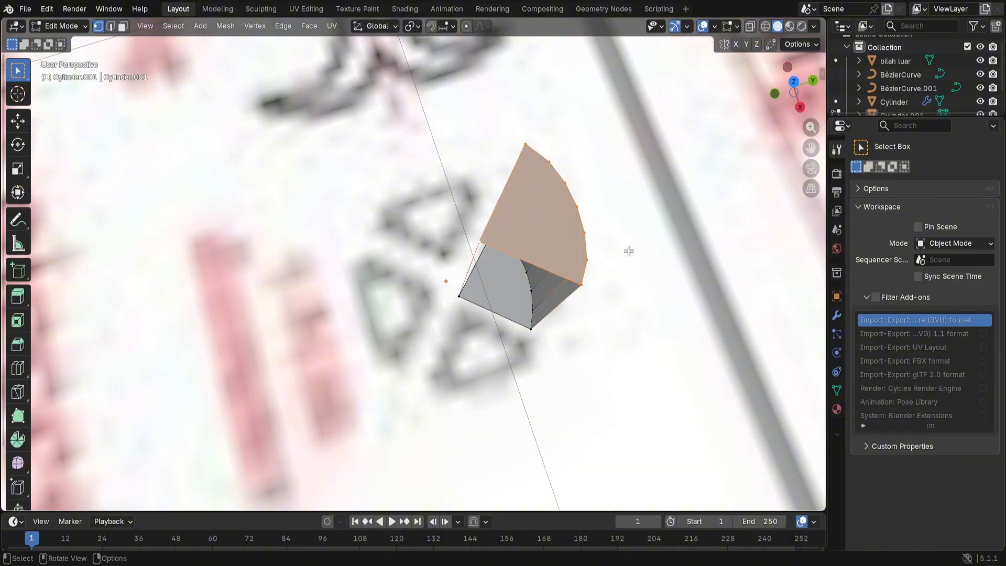
{"action": "left_click", "coordinate": [634, 278]}
{"action": "middle_click_drag", "start_coordinate": [633, 277], "coordinate": [653, 274]}
Step: Fill the wedge's open flat sides with faces from their boundary edge loops
{"action": "left_click", "coordinate": [490, 202], "text": "alt"}
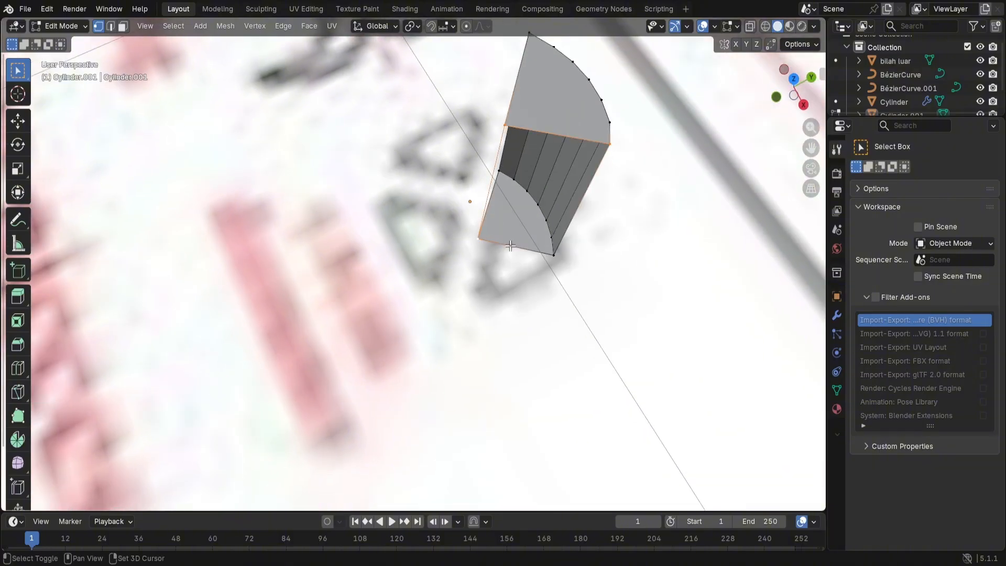
{"action": "key", "text": "f"}
{"action": "scroll", "coordinate": [436, 203], "scroll_direction": "down", "scroll_amount": 3}
{"action": "middle_click_drag", "start_coordinate": [436, 202], "coordinate": [459, 167]}
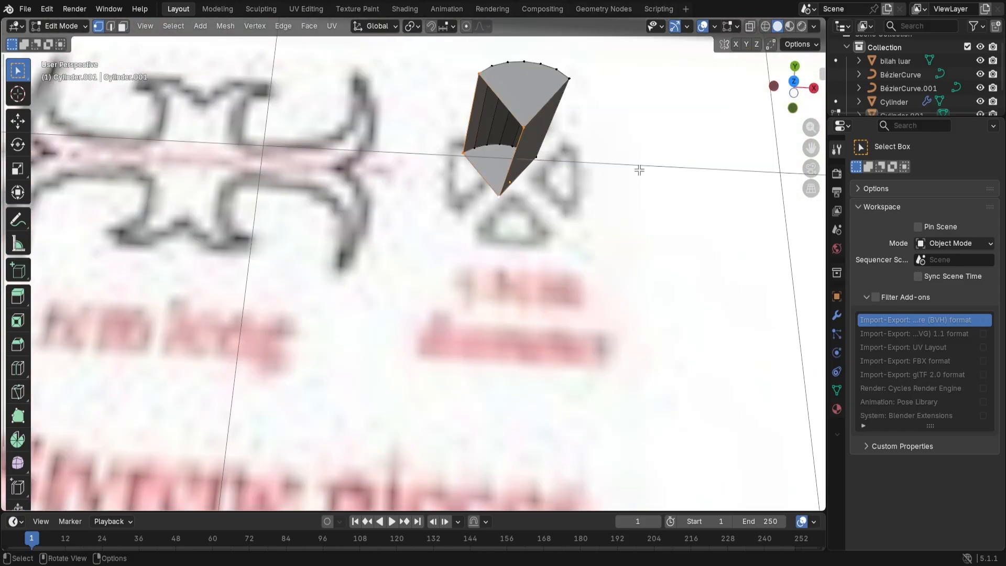
{"action": "middle_click_drag", "start_coordinate": [639, 168], "coordinate": [616, 181]}
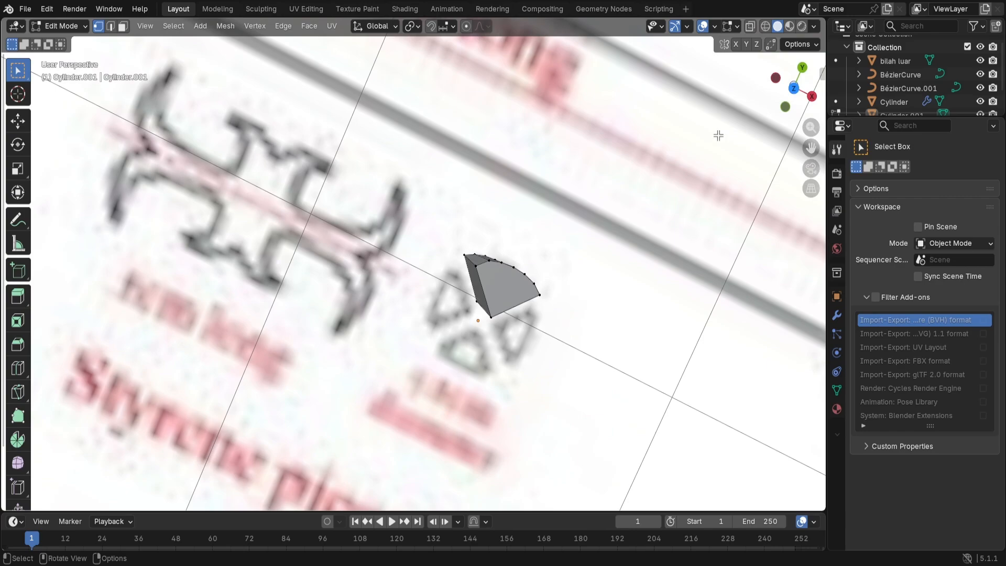
Step: In top view, move the upper face's left corner vertex up along Y to line up with the lower corner
{"action": "left_click", "coordinate": [793, 88]}
{"action": "scroll", "coordinate": [584, 287], "scroll_direction": "up", "scroll_amount": 6}
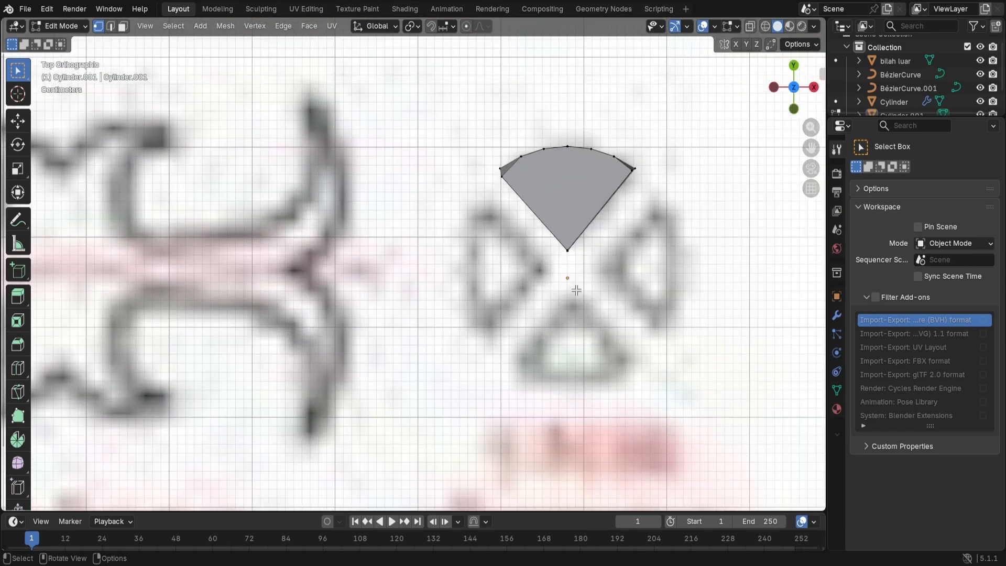
{"action": "scroll", "coordinate": [675, 239], "scroll_direction": "down", "scroll_amount": 2}
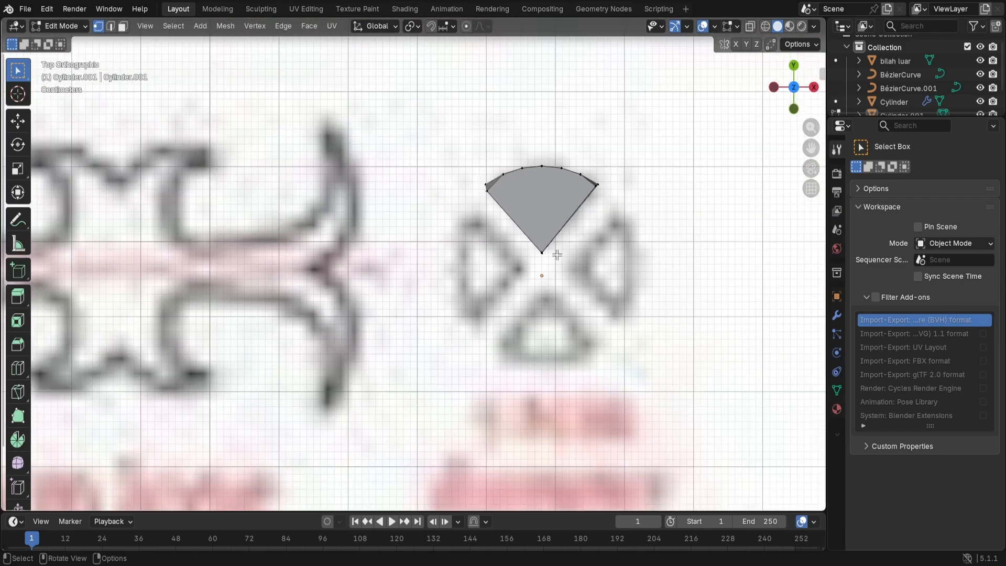
{"action": "scroll", "coordinate": [557, 255], "scroll_direction": "up", "scroll_amount": 3}
{"action": "middle_click_drag", "start_coordinate": [576, 262], "coordinate": [536, 259]}
{"action": "scroll", "coordinate": [601, 225], "scroll_direction": "up", "scroll_amount": 2}
{"action": "scroll", "coordinate": [537, 259], "scroll_direction": "up", "scroll_amount": 4}
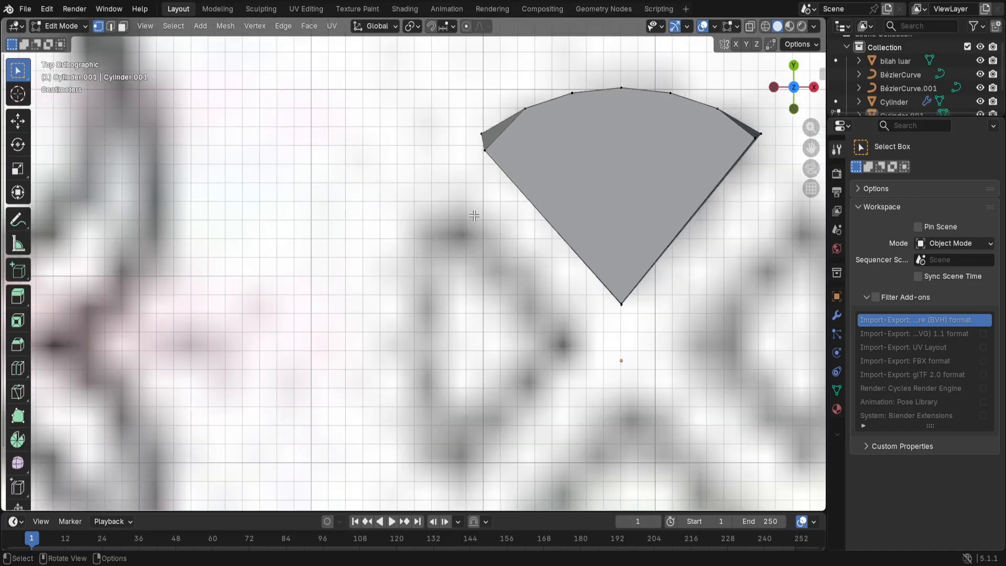
{"action": "middle_click_drag", "start_coordinate": [511, 134], "coordinate": [388, 265], "text": "shift"}
{"action": "left_click", "coordinate": [388, 265]}
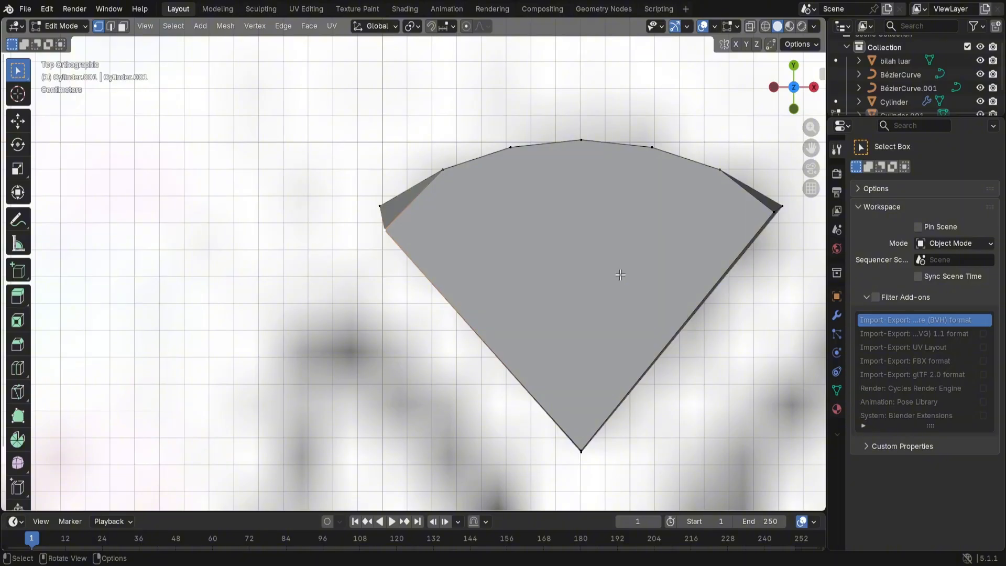
{"action": "key", "text": "g"}
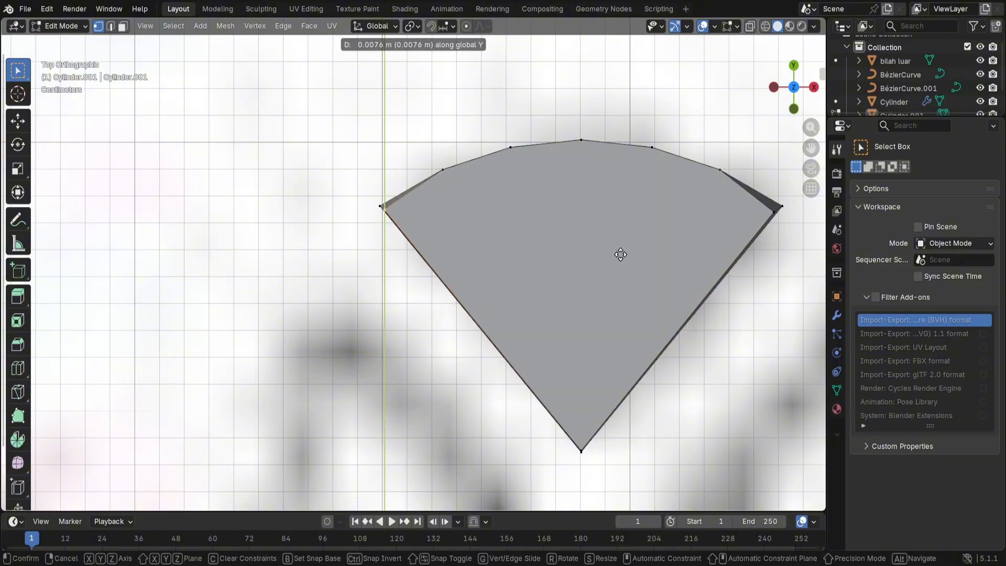
{"action": "left_click", "coordinate": [620, 249]}
Step: Shift the same left corner vertex about -0.002 m along X so it sits over the lower corner
{"action": "key", "text": "x"}
{"action": "key", "text": "g"}
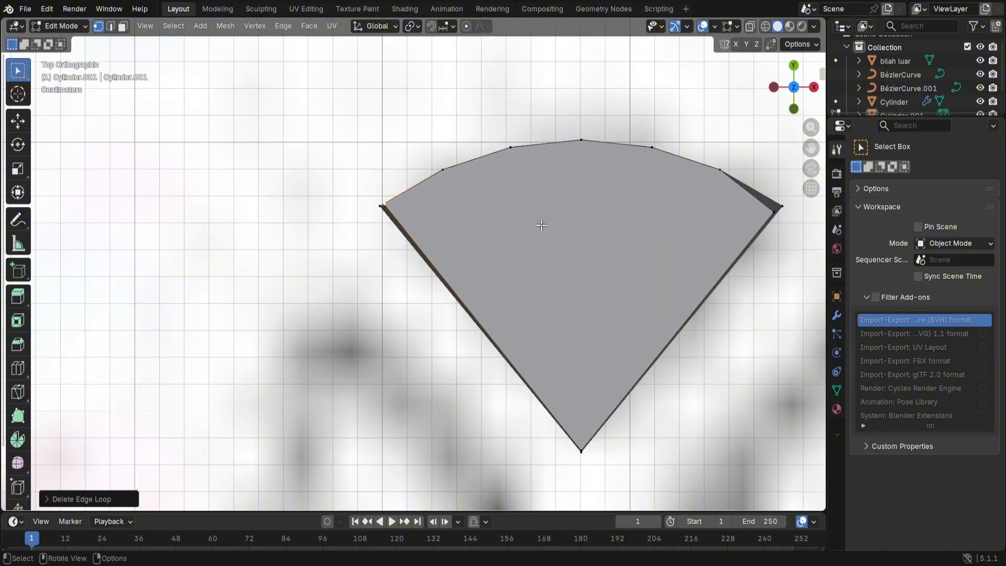
{"action": "key", "text": "g"}
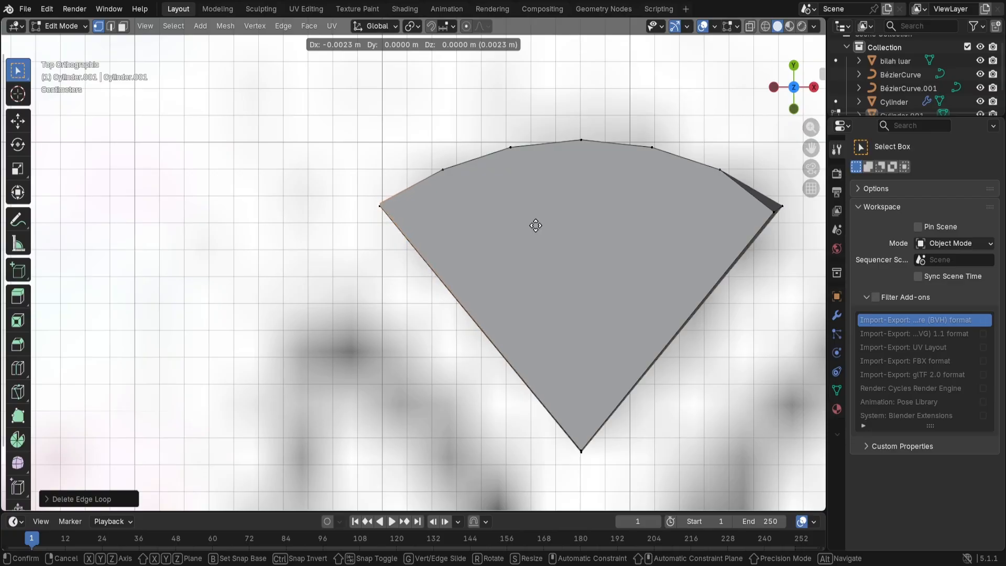
{"action": "key", "text": "x"}
{"action": "left_click", "coordinate": [536, 226]}
{"action": "key", "text": "g"}
{"action": "key", "text": "y"}
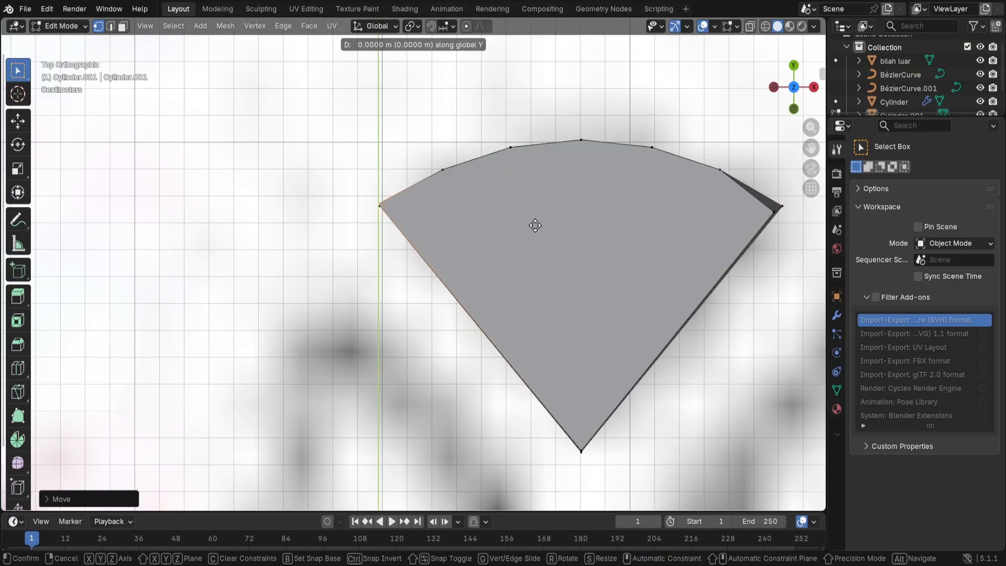
{"action": "key", "text": "Escape"}
Step: Move the upper face's right corner vertex along X to line up with the lower corner
{"action": "middle_click_drag", "start_coordinate": [734, 231], "coordinate": [516, 286], "text": "shift"}
{"action": "key", "text": "g"}
{"action": "key", "text": "x"}
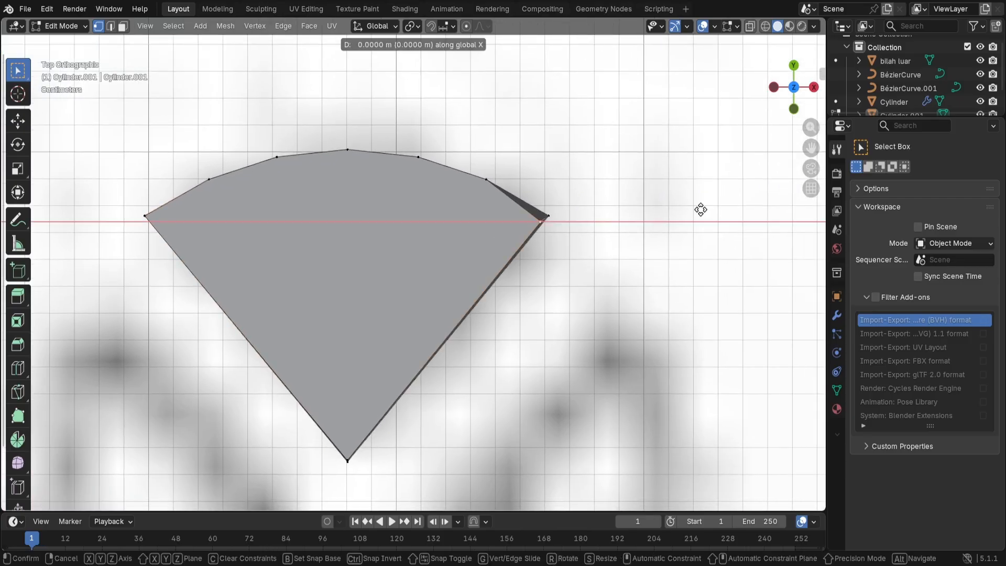
{"action": "left_click", "coordinate": [709, 209]}
Step: Move the same right corner vertex up along Y onto the lower corner and return to Object Mode
{"action": "key", "text": "g"}
{"action": "key", "text": "y"}
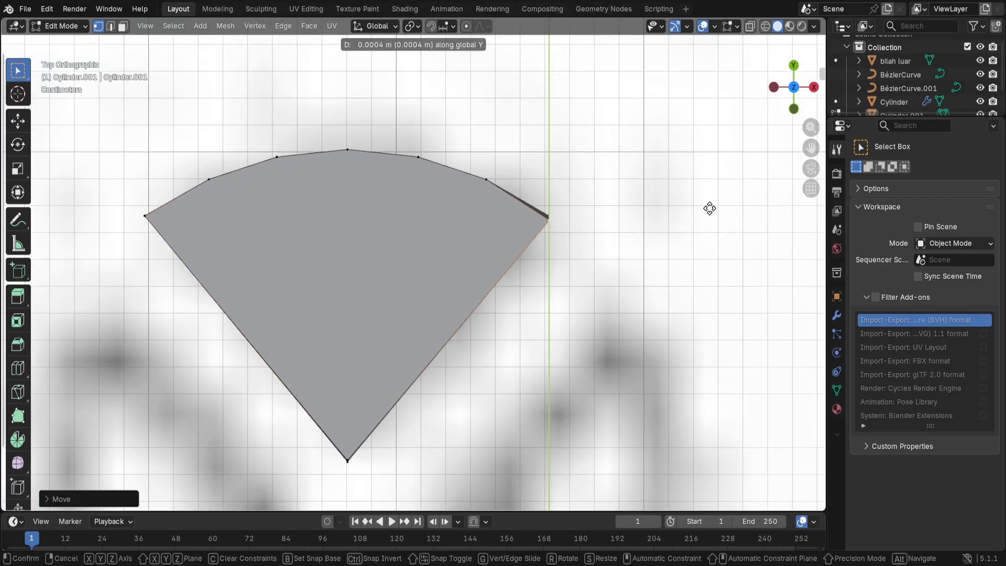
{"action": "key", "text": "Escape"}
{"action": "scroll", "coordinate": [605, 220], "scroll_direction": "down", "scroll_amount": 2}
{"action": "key", "text": "Tab"}
{"action": "scroll", "coordinate": [576, 234], "scroll_direction": "down", "scroll_amount": 3}
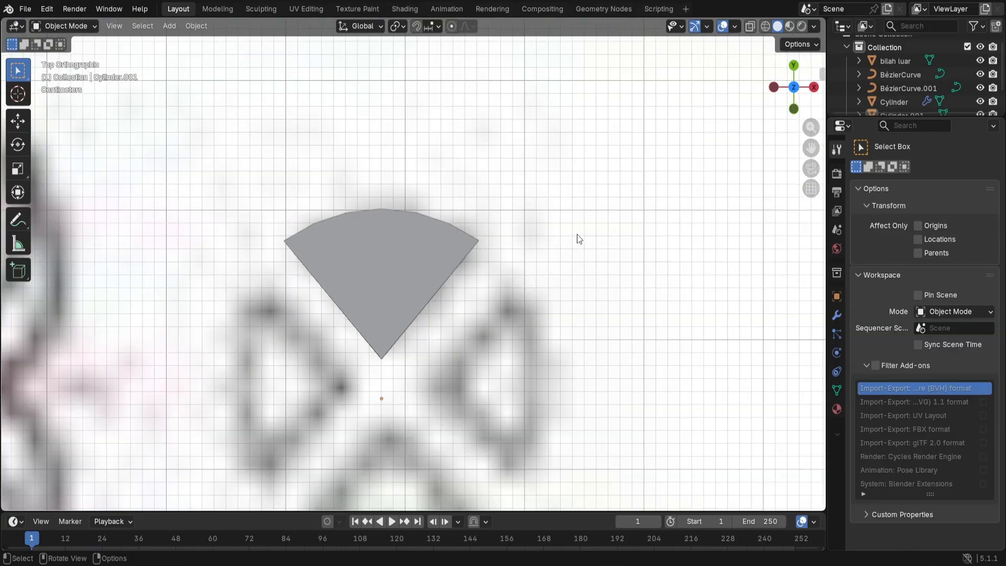
Step: Select the wedge and nudge it along Y over the upper petal of the reference emblem
{"action": "left_click", "coordinate": [423, 254]}
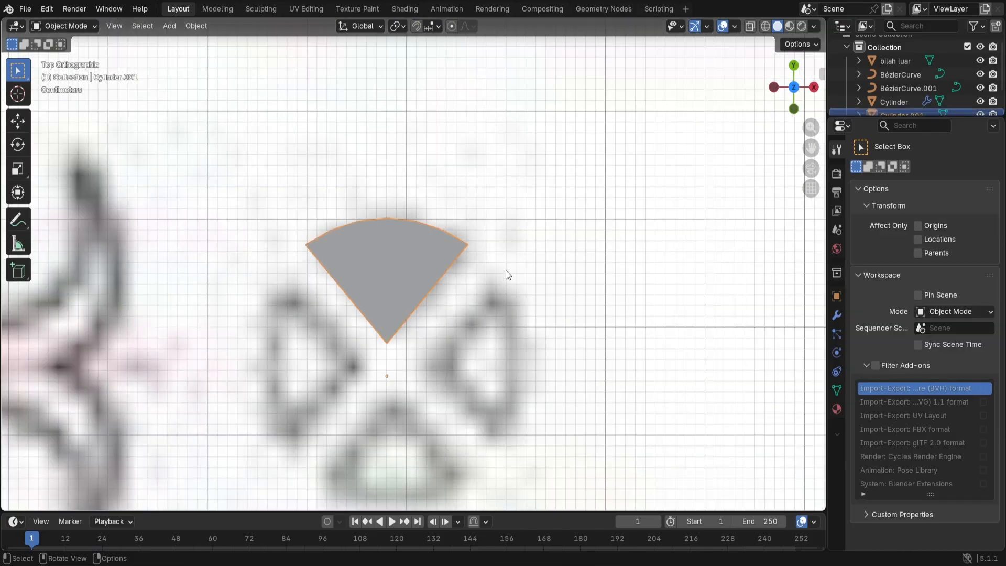
{"action": "key", "text": "g"}
{"action": "key", "text": "y"}
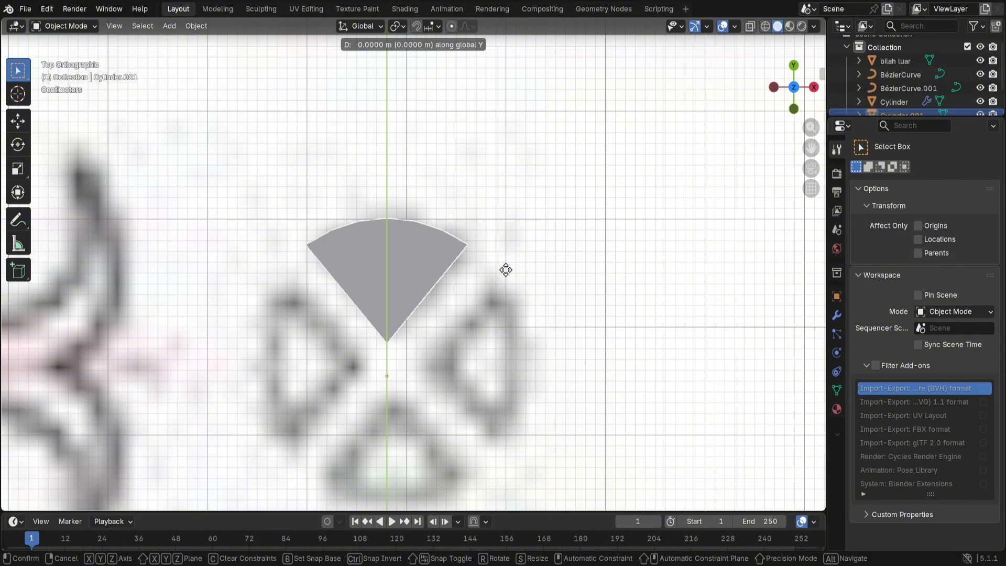
{"action": "left_click", "coordinate": [512, 269]}
{"action": "scroll", "coordinate": [534, 288], "scroll_direction": "down", "scroll_amount": 1}
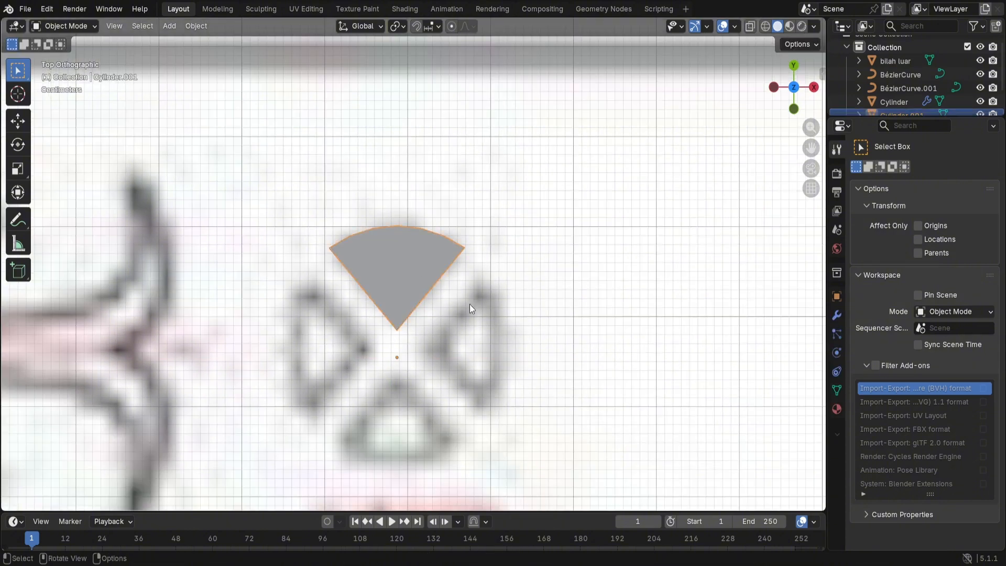
Step: Mirror the wedge to the emblem's lower petal with a Mirror modifier set to the Y axis only, and apply the modifier
{"action": "scroll", "coordinate": [486, 344], "scroll_direction": "up", "scroll_amount": 1}
{"action": "middle_click_drag", "start_coordinate": [491, 313], "coordinate": [537, 228], "text": "shift"}
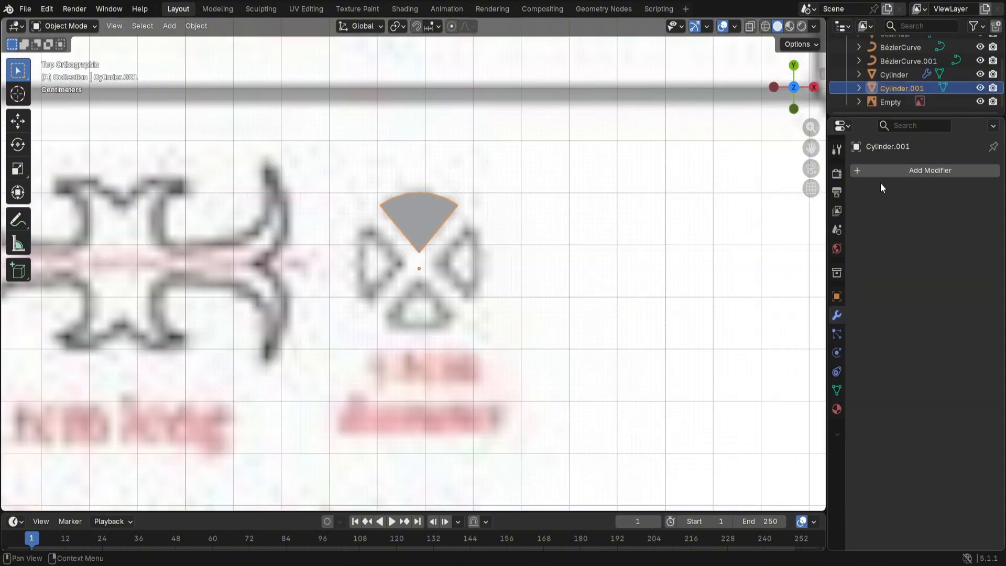
{"action": "left_click", "coordinate": [900, 168]}
{"action": "left_click", "coordinate": [871, 172]}
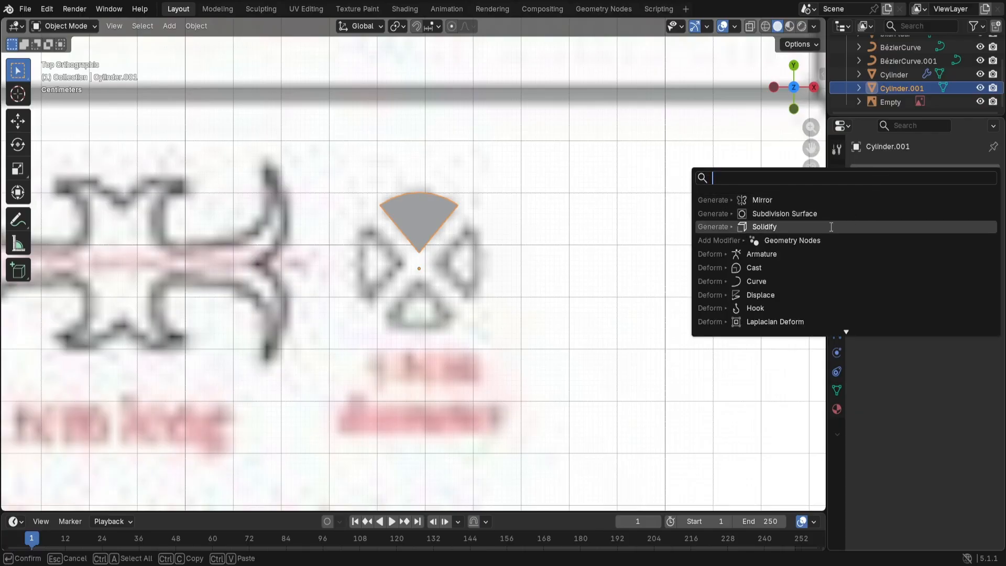
{"action": "key", "text": "Up"}
{"action": "key", "text": "Up"}
{"action": "key", "text": "Return"}
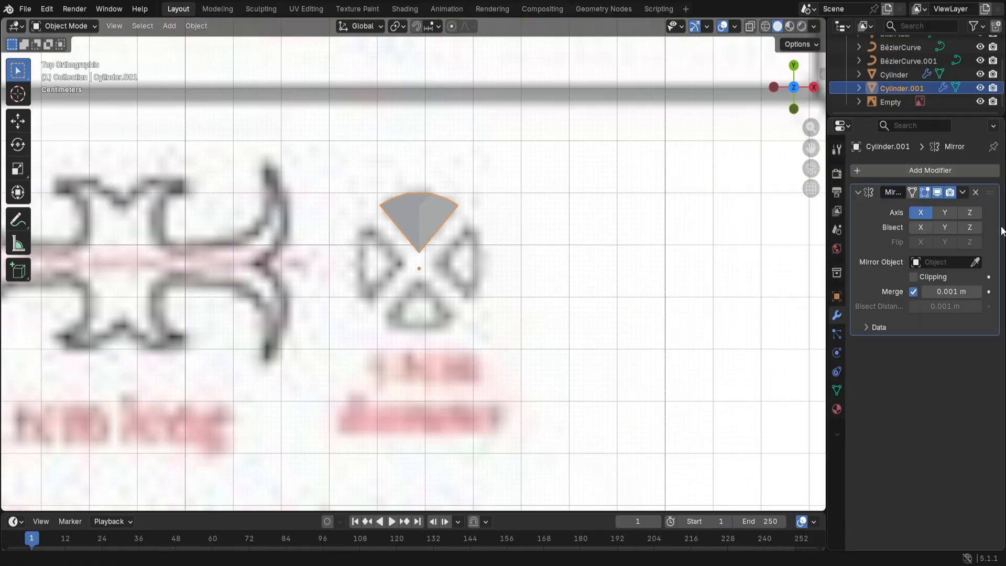
{"action": "left_click", "coordinate": [923, 215]}
{"action": "left_click", "coordinate": [946, 212]}
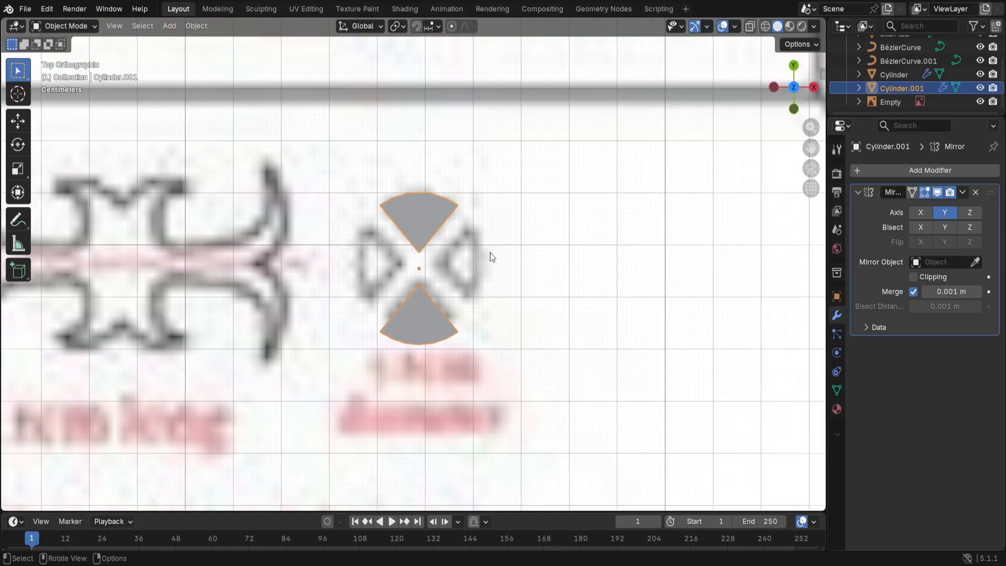
{"action": "left_click", "coordinate": [961, 194]}
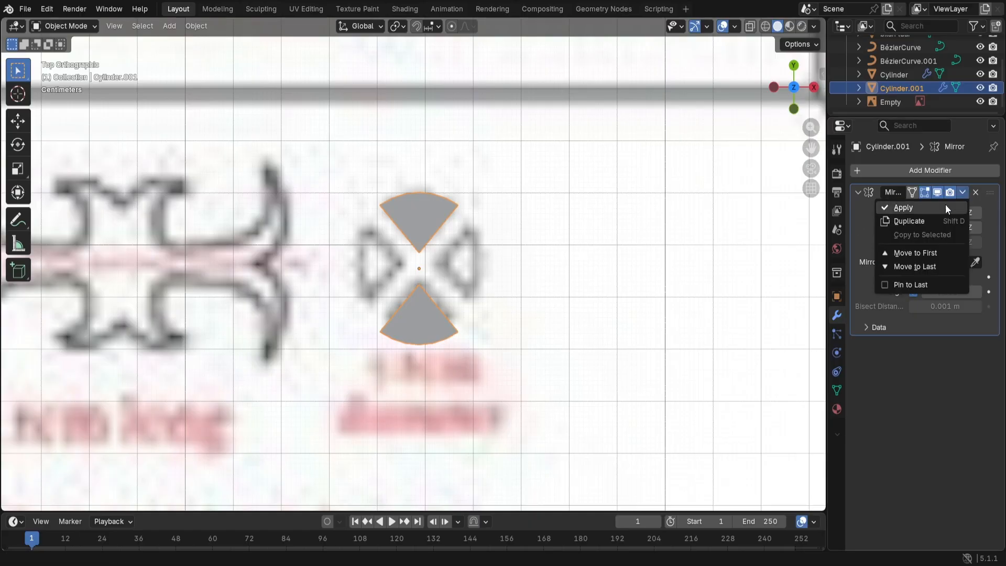
{"action": "left_click", "coordinate": [945, 206]}
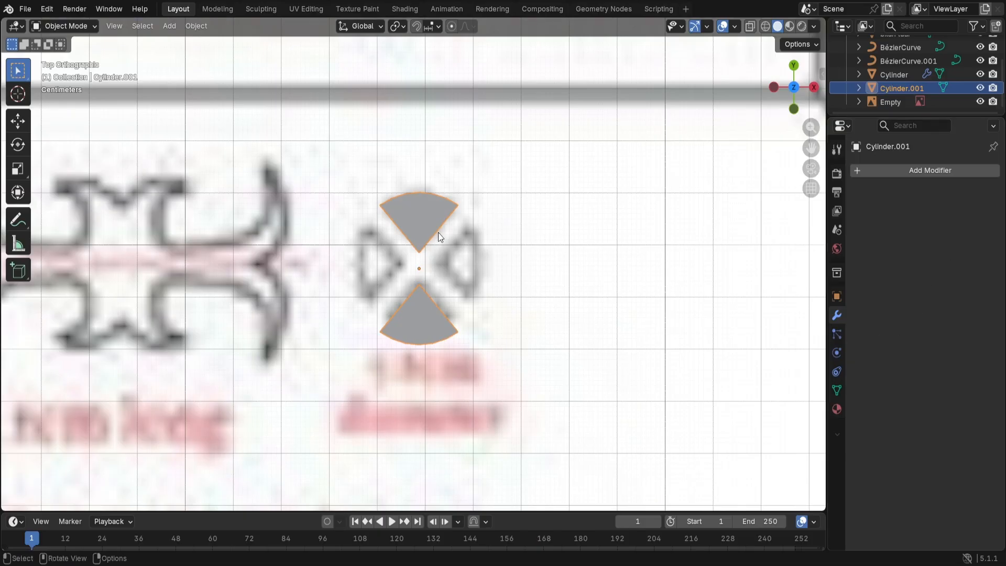
Step: Duplicate the wedge pair in place and rotate the copy 90° about Z to form the two side petals
{"action": "key", "text": "shift+d"}
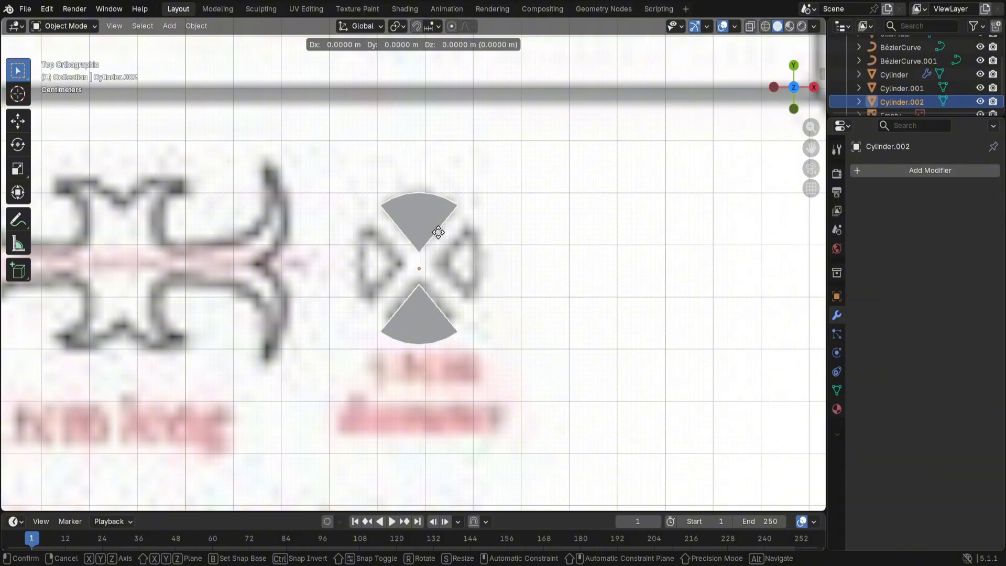
{"action": "key", "text": "r"}
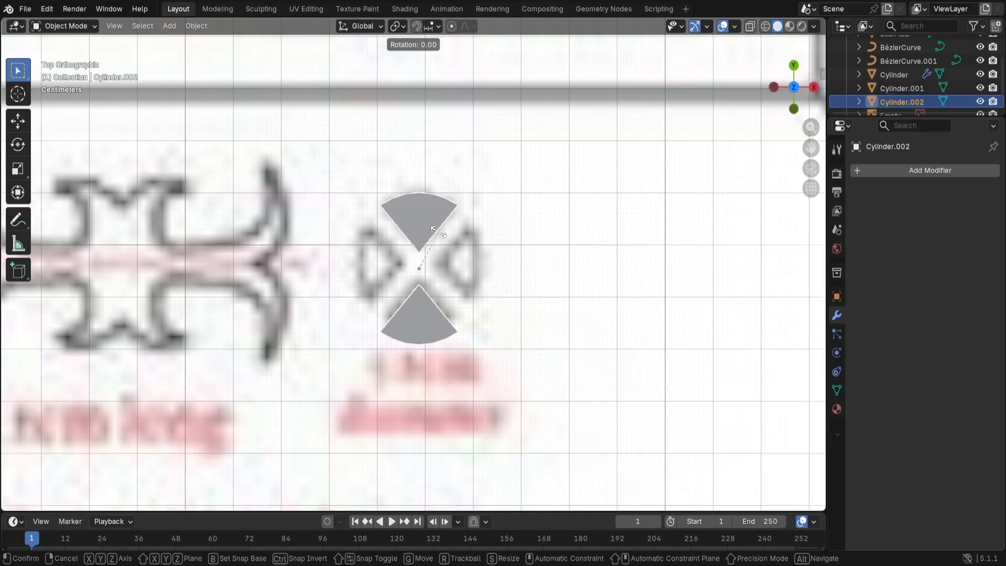
{"action": "type", "text": "z"}
{"action": "type", "text": "90"}
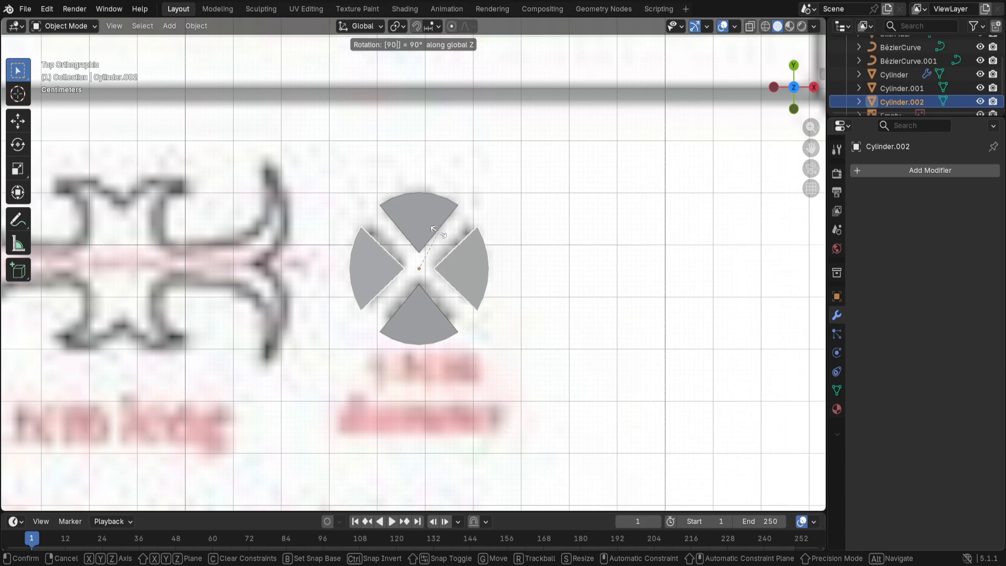
{"action": "key", "text": "Return"}
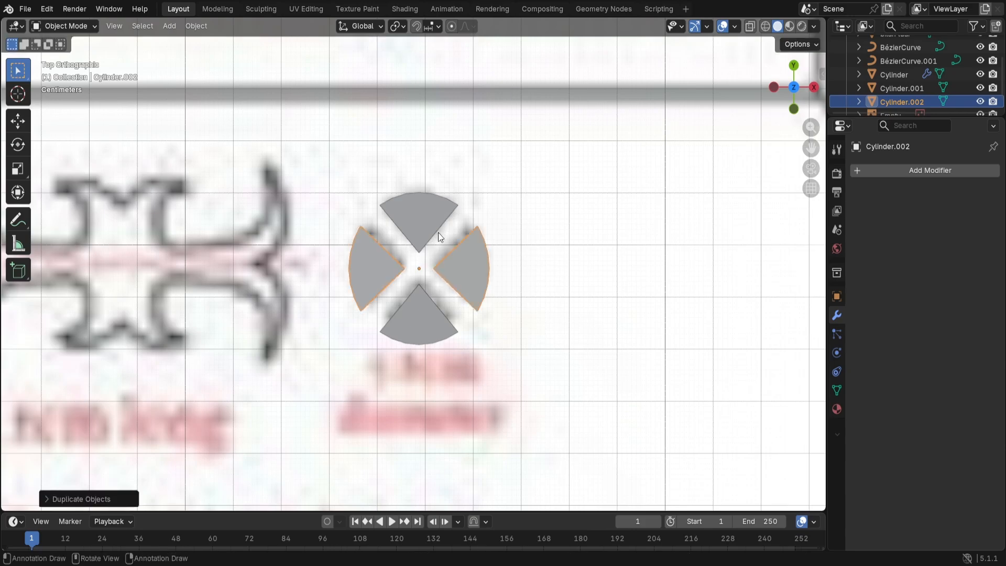
{"action": "left_click", "coordinate": [576, 272]}
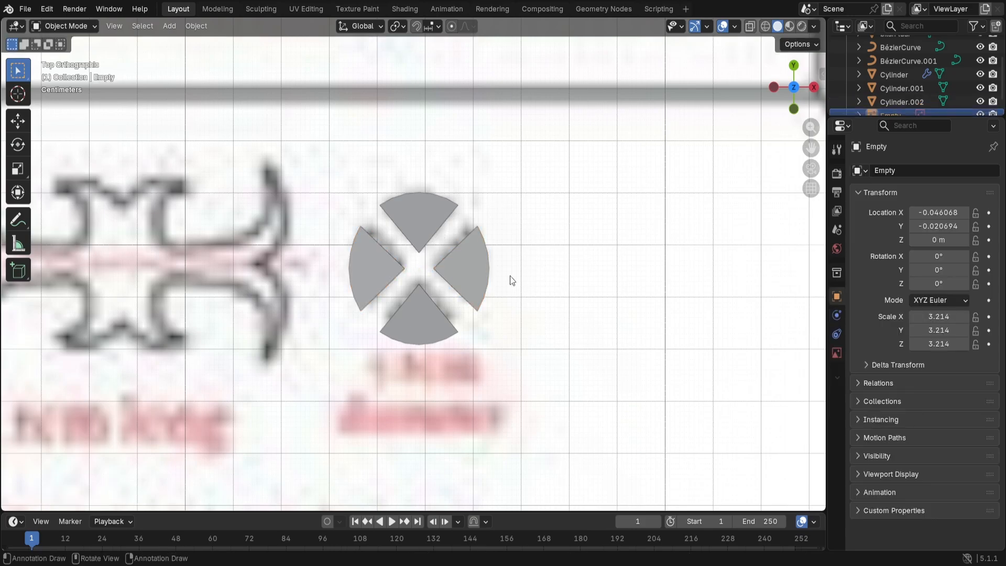
{"action": "left_click", "coordinate": [427, 289]}
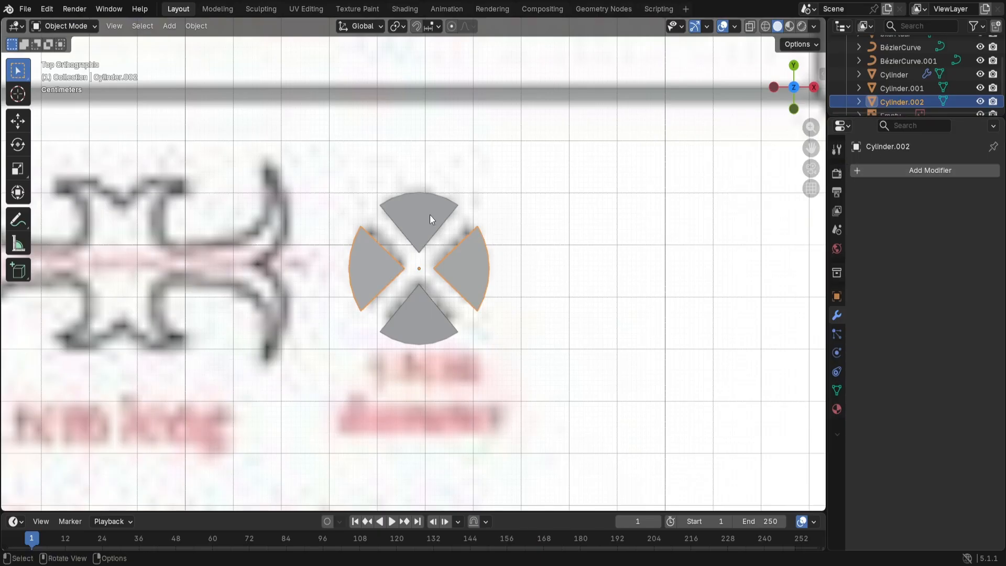
{"action": "scroll", "coordinate": [544, 240], "scroll_direction": "down", "scroll_amount": 2}
{"action": "left_click", "coordinate": [537, 240]}
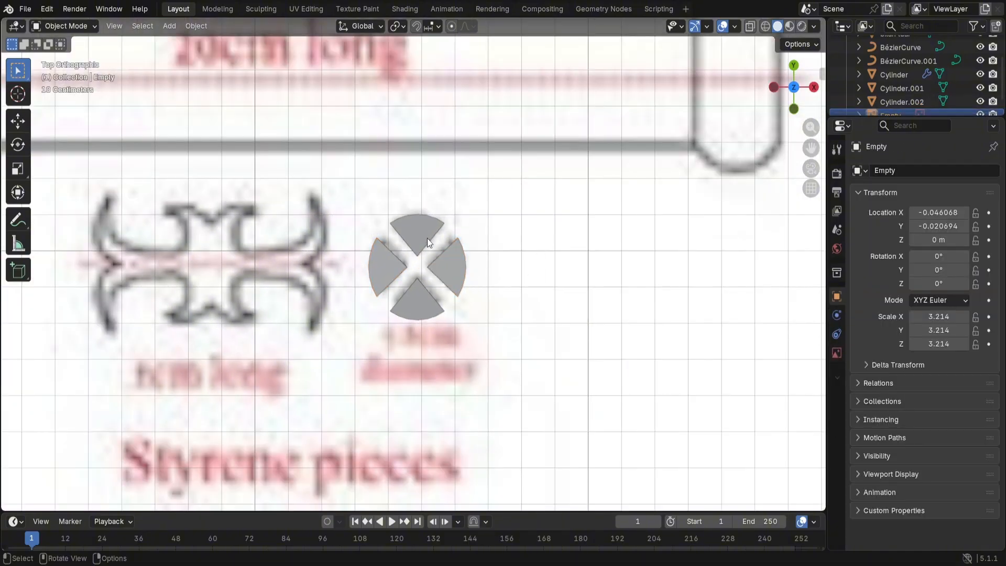
{"action": "left_click", "coordinate": [397, 267]}
{"action": "key", "text": "s"}
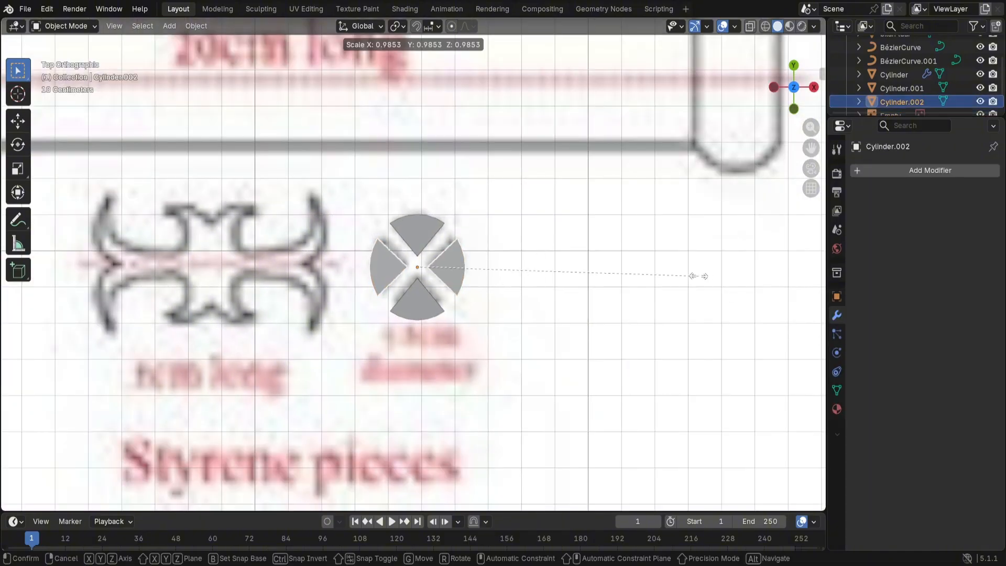
{"action": "key", "text": "Escape"}
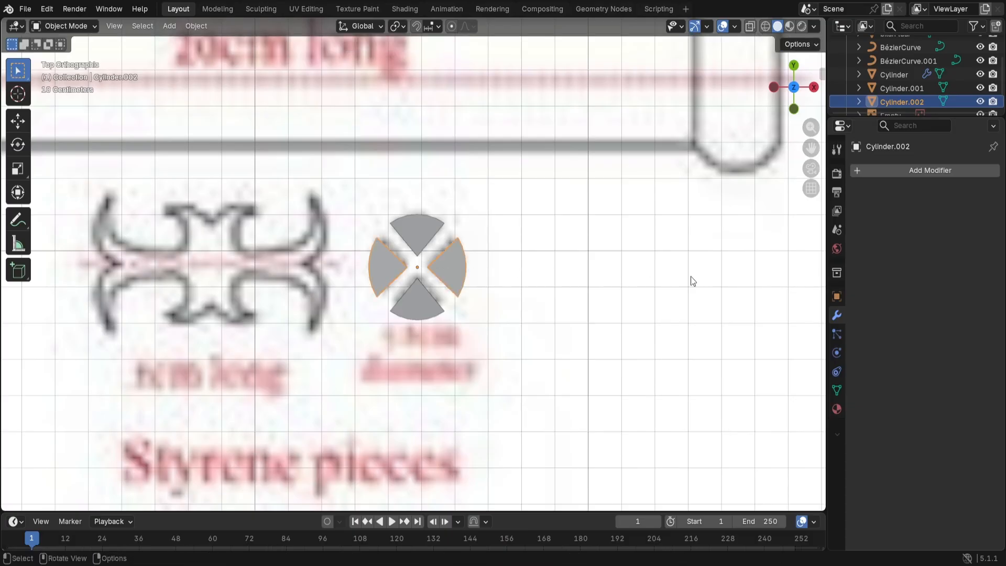
{"action": "key", "text": "s"}
{"action": "key", "text": "Escape"}
{"action": "left_click", "coordinate": [492, 230]}
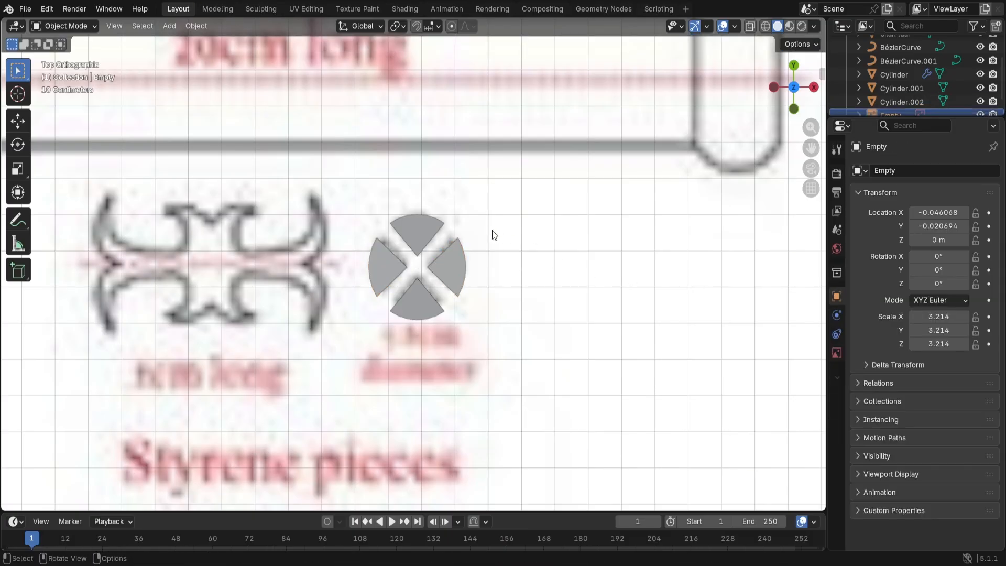
{"action": "left_click_drag", "start_coordinate": [326, 207], "coordinate": [460, 287]}
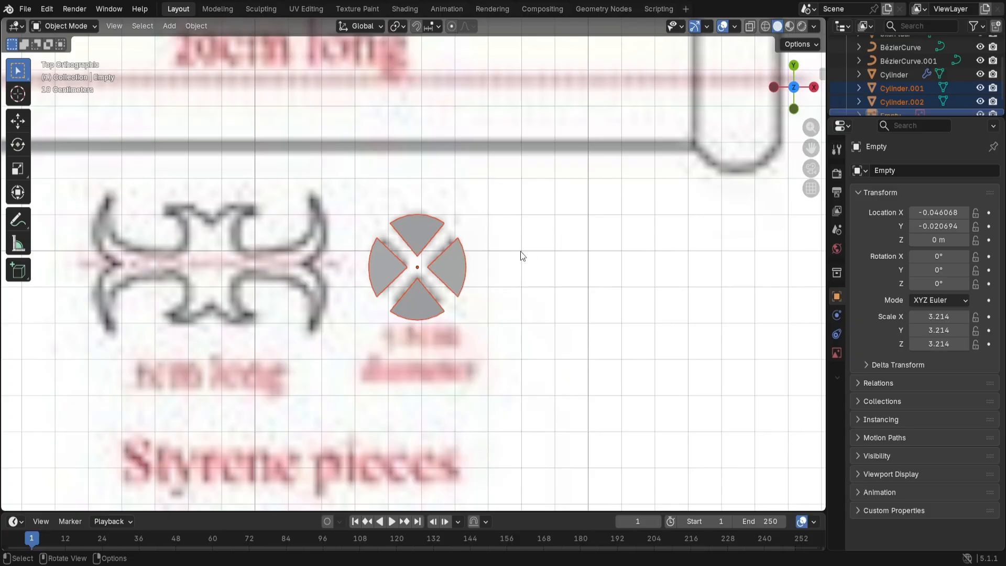
{"action": "key", "text": "ctrl"}
{"action": "left_click", "coordinate": [576, 255]}
Step: Join the side wedge pair into the upper and lower pair, Cylinder.001, as one object
{"action": "left_click", "coordinate": [444, 268]}
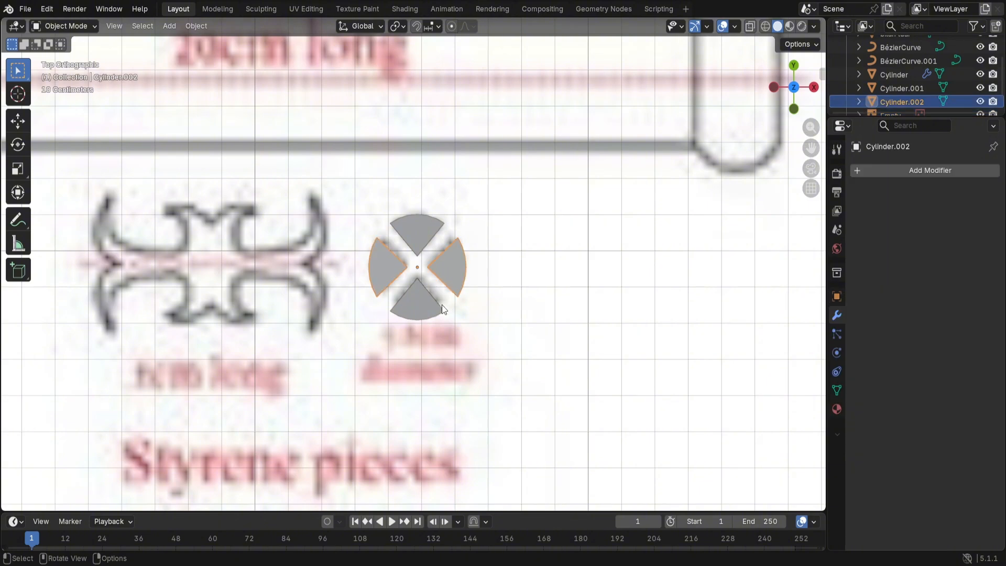
{"action": "left_click", "coordinate": [423, 295]}
{"action": "left_click_drag", "start_coordinate": [384, 180], "coordinate": [475, 309]}
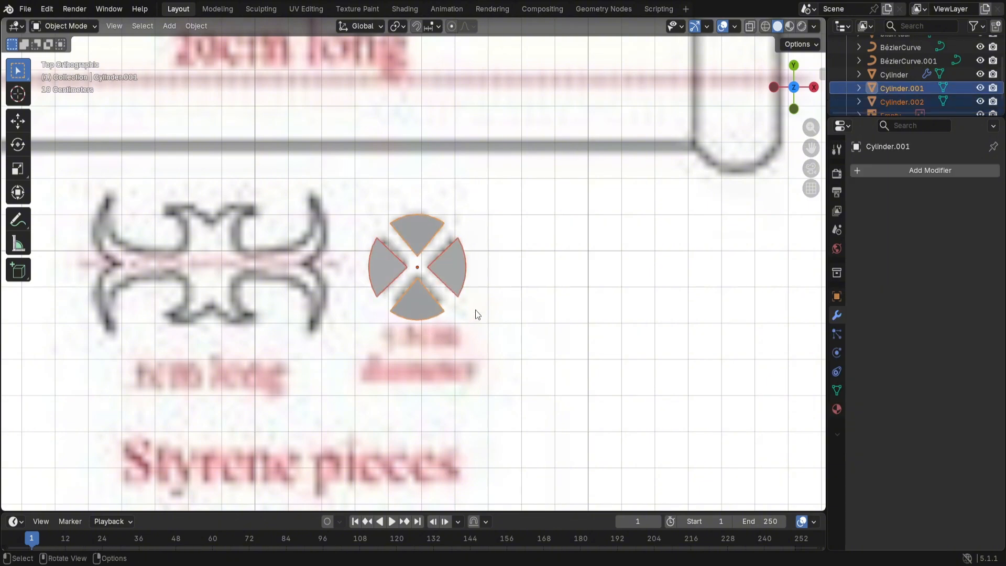
{"action": "key", "text": "ctrl+j"}
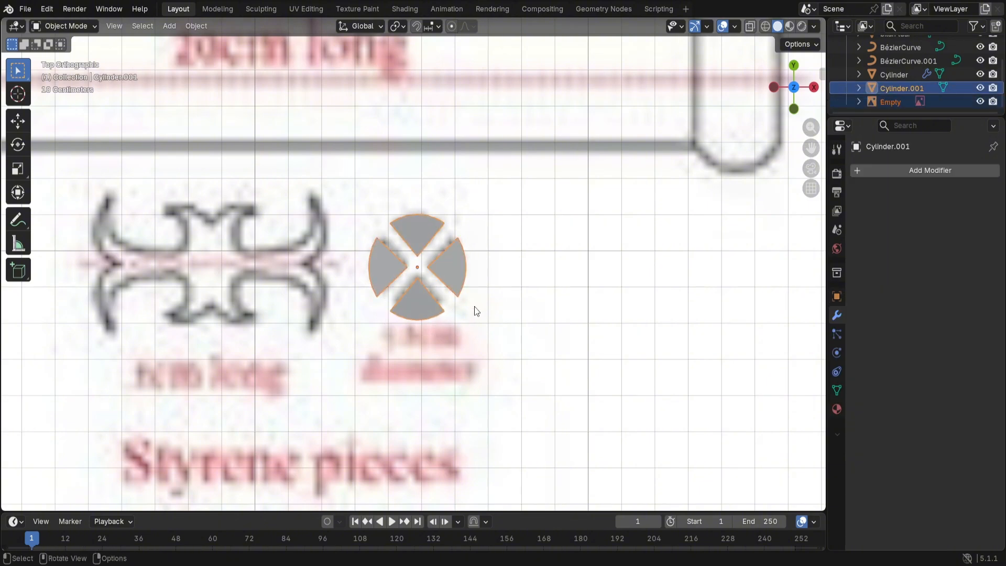
Step: In top view, move the four-petal emblem up from the styrene pieces drawing onto the guard of the modelled sword
{"action": "scroll", "coordinate": [564, 282], "scroll_direction": "down", "scroll_amount": 4}
{"action": "middle_click_drag", "start_coordinate": [564, 282], "coordinate": [439, 198]}
{"action": "scroll", "coordinate": [439, 197], "scroll_direction": "down", "scroll_amount": 3}
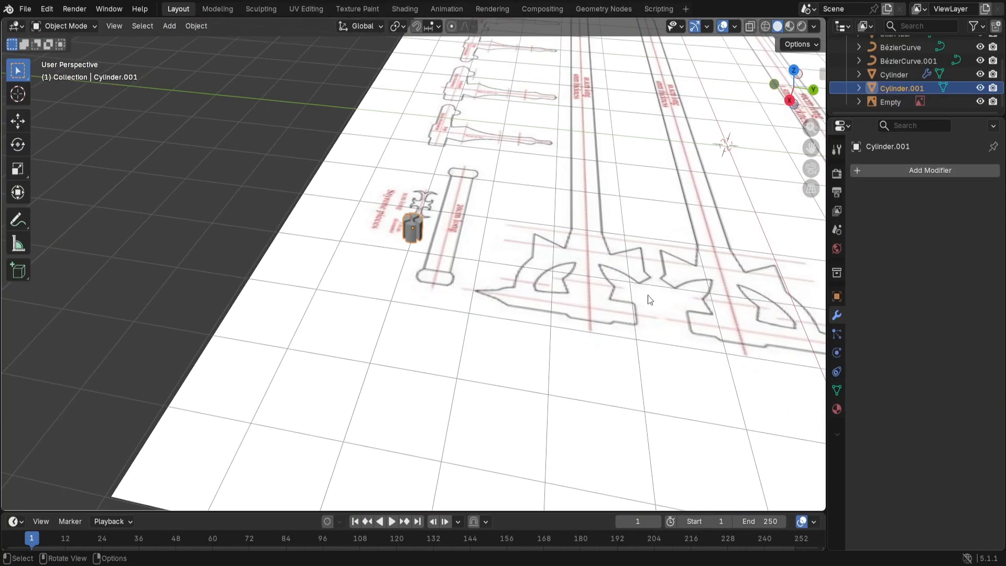
{"action": "left_click_drag", "start_coordinate": [791, 77], "coordinate": [793, 72]}
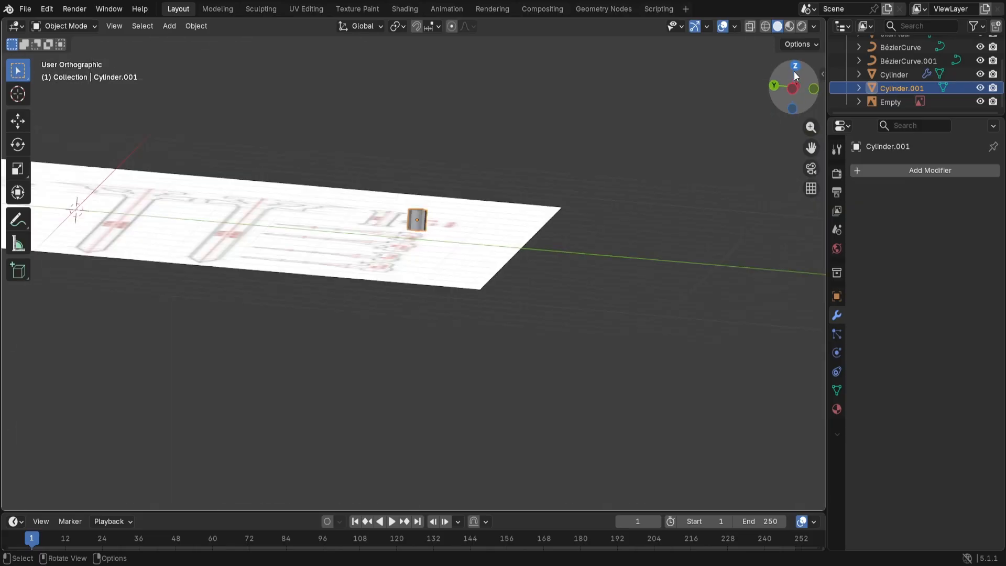
{"action": "left_click", "coordinate": [793, 71]}
{"action": "mouse_move", "coordinate": [629, 263]}
{"action": "middle_mouse_down", "text": "shift"}
{"action": "mouse_move", "coordinate": [592, 380]}
{"action": "mouse_move", "coordinate": [585, 496]}
{"action": "middle_mouse_up", "text": "shift"}
{"action": "scroll", "coordinate": [589, 369], "scroll_direction": "down", "scroll_amount": 5}
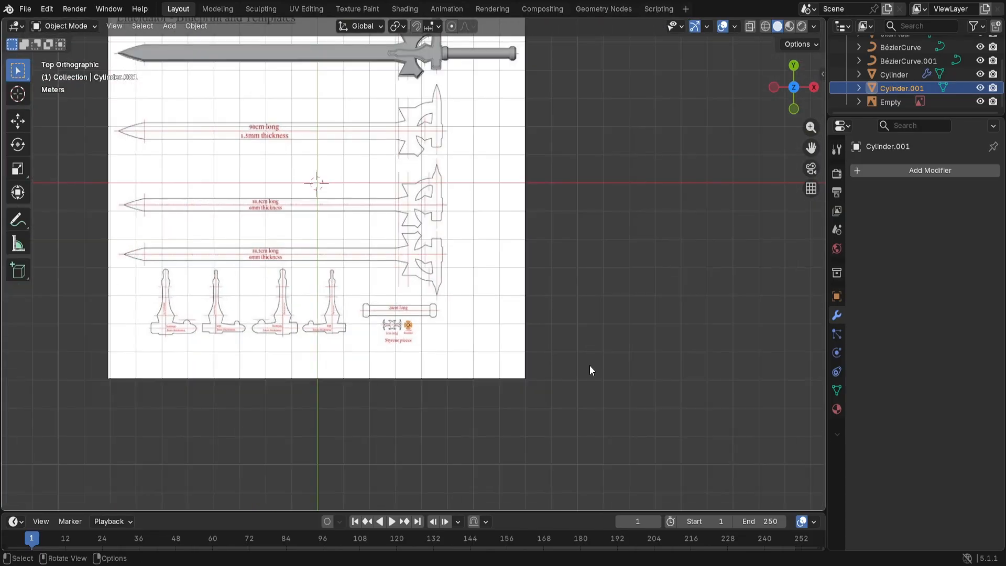
{"action": "key", "text": "g"}
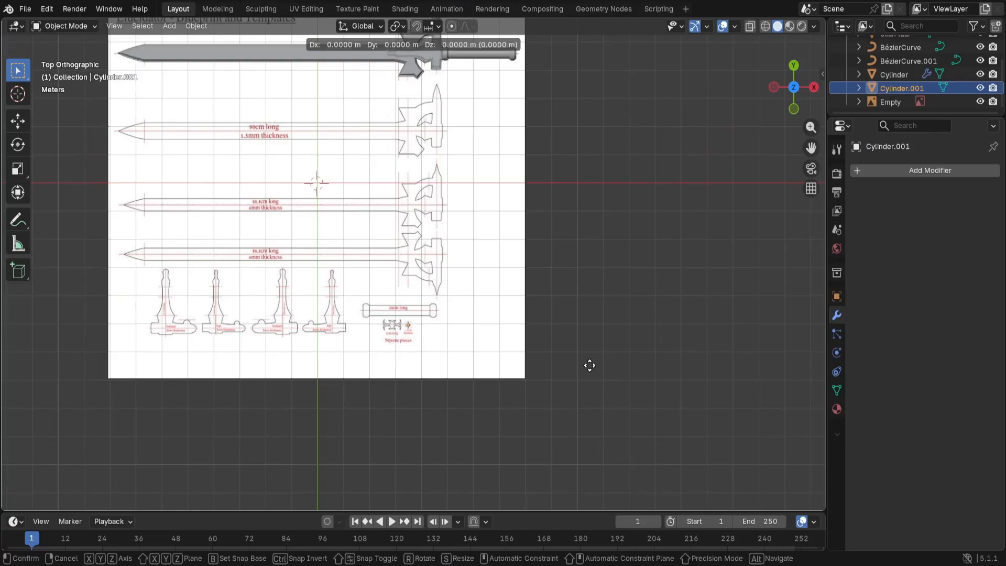
{"action": "left_click", "coordinate": [603, 103]}
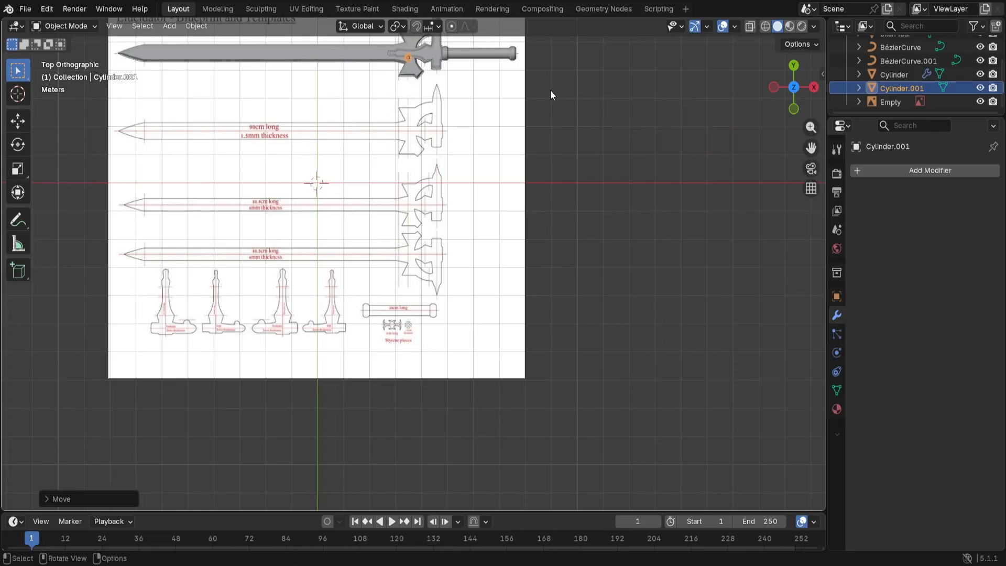
Step: Align the four-petal emblem in Y with the sword's centreline and move it about 1.09 m along X onto the crossguard
{"action": "middle_click_drag", "start_coordinate": [517, 181], "coordinate": [498, 414], "text": "shift"}
{"action": "scroll", "coordinate": [457, 313], "scroll_direction": "up", "scroll_amount": 6}
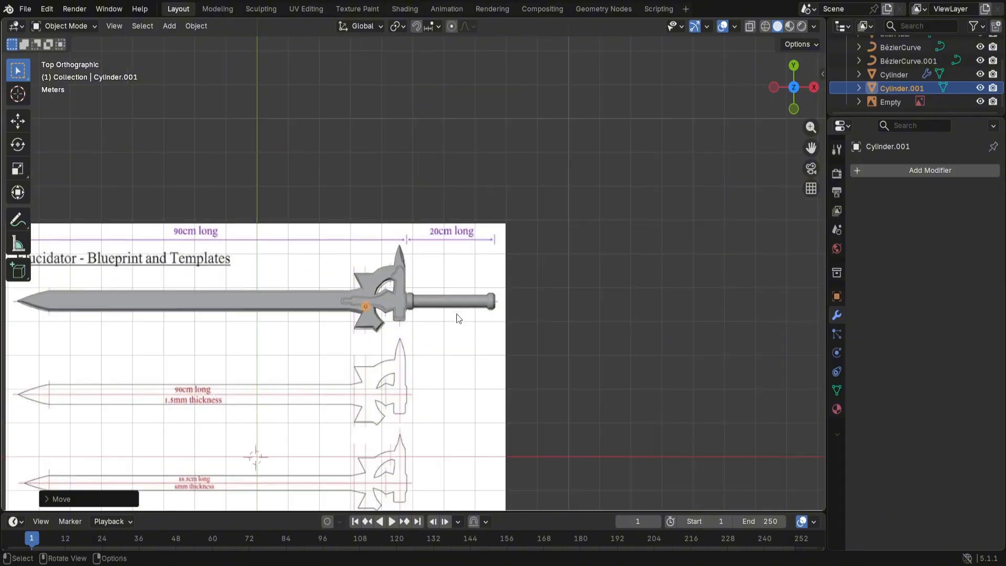
{"action": "key", "text": "g"}
{"action": "key", "text": "y"}
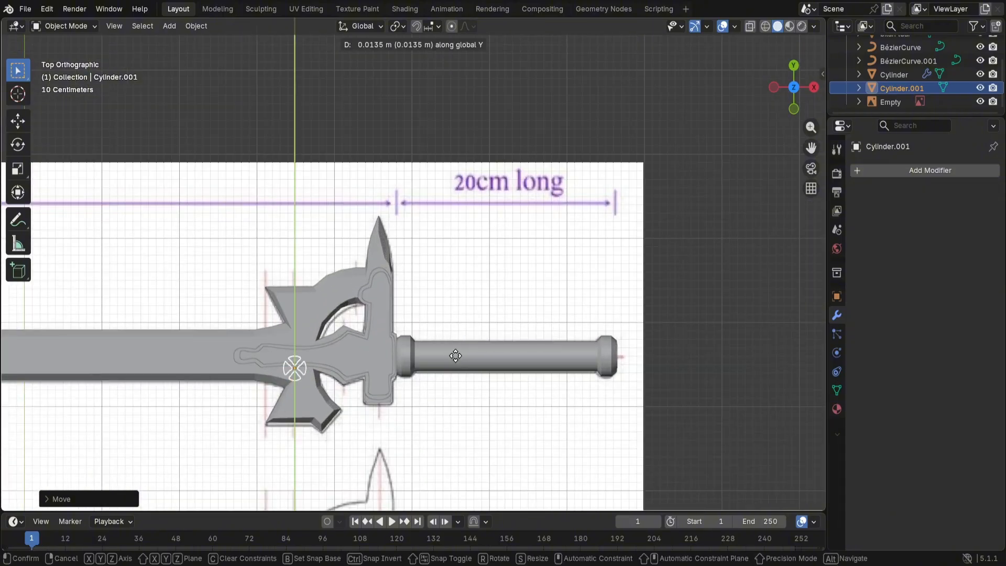
{"action": "key", "text": "Escape"}
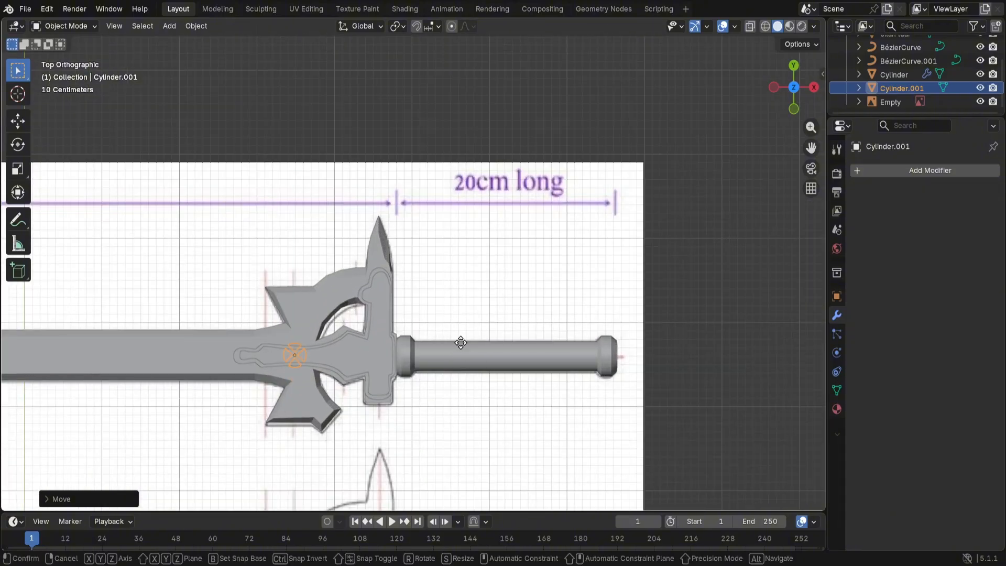
{"action": "key", "text": "g"}
{"action": "key", "text": "x"}
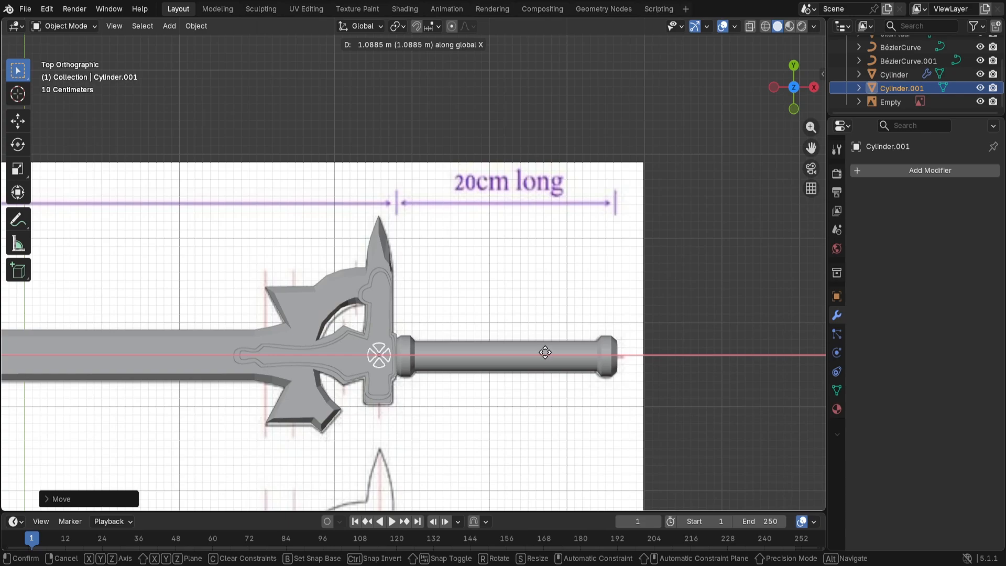
{"action": "left_click", "coordinate": [545, 352]}
Step: Scale the emblem along Z to about 1.73 times its height and deselect it
{"action": "middle_click_drag", "start_coordinate": [613, 331], "coordinate": [626, 250]}
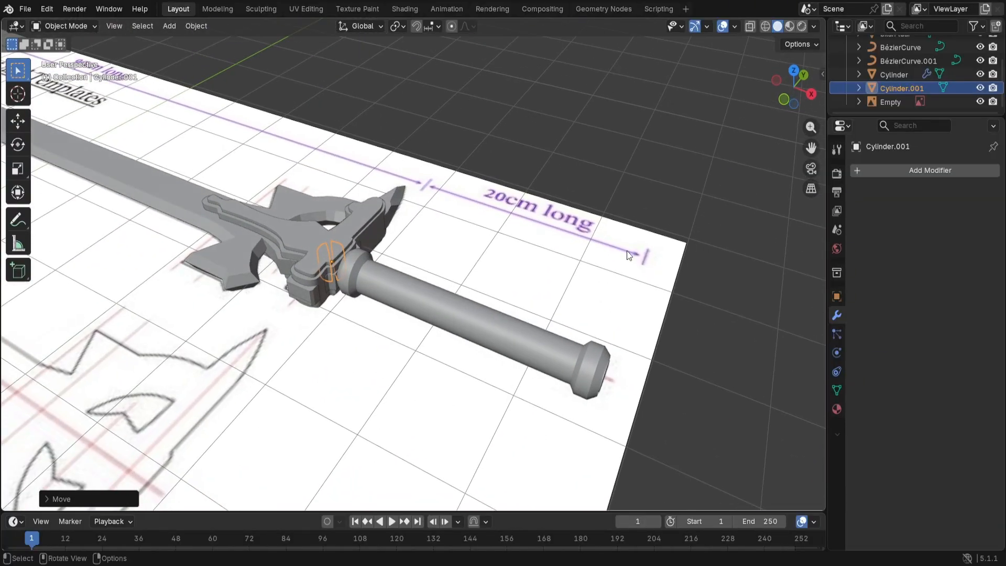
{"action": "key", "text": "s"}
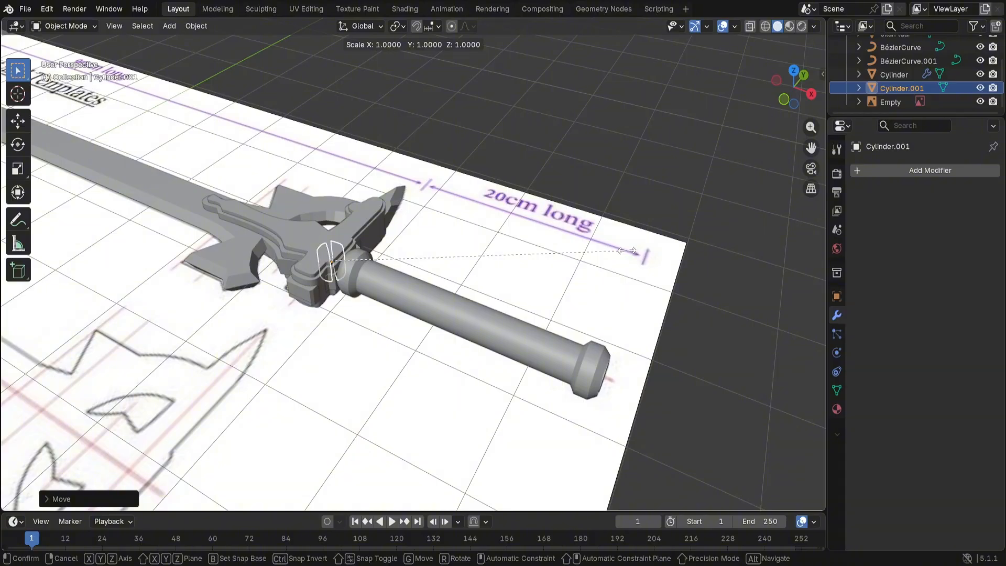
{"action": "key", "text": "z"}
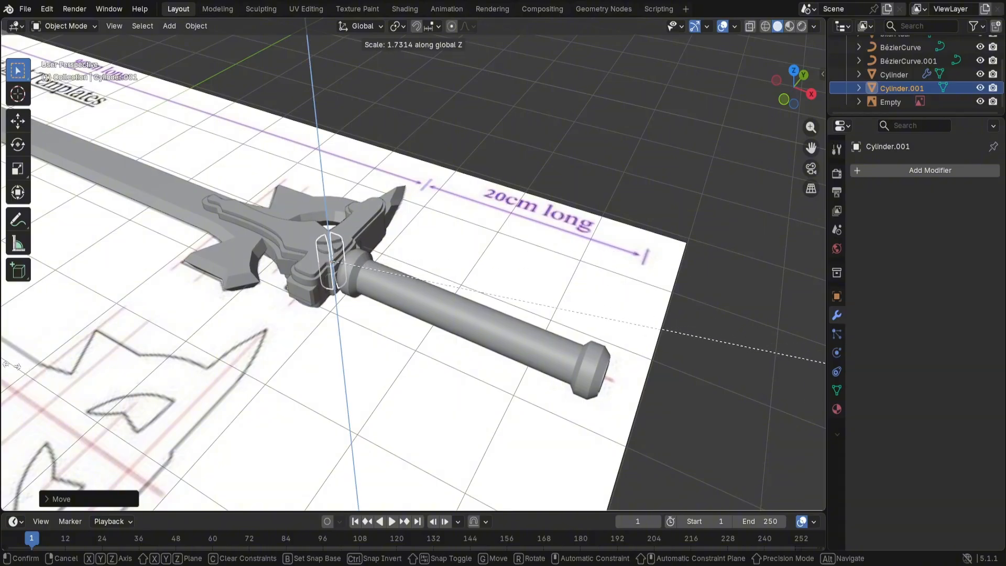
{"action": "left_click", "coordinate": [2, 260]}
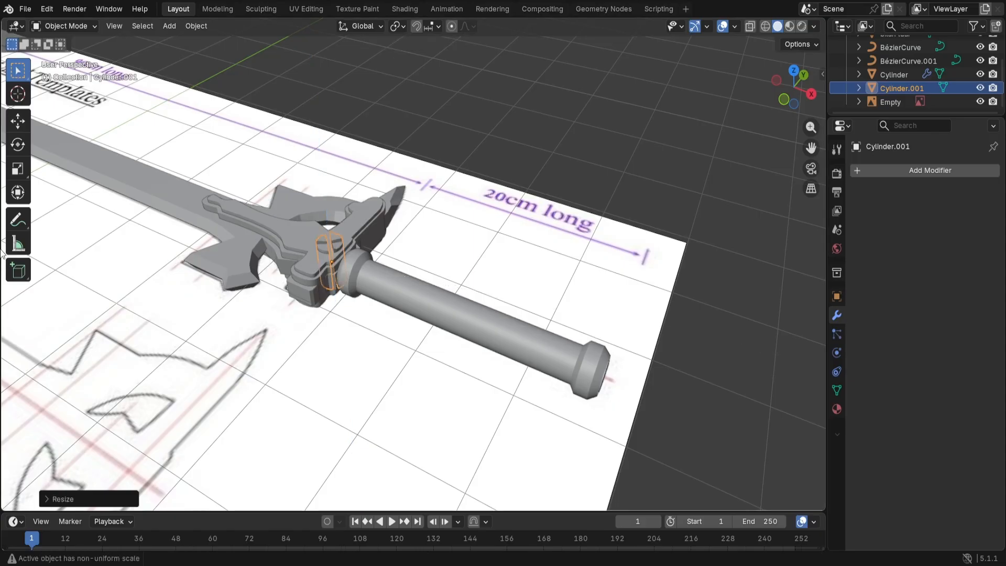
{"action": "left_click", "coordinate": [414, 145]}
Step: In top view, add a Bézier curve for tracing the winged ornament among the styrene pieces
{"action": "middle_click_drag", "start_coordinate": [404, 272], "coordinate": [303, 324]}
{"action": "scroll", "coordinate": [301, 338], "scroll_direction": "down", "scroll_amount": 5}
{"action": "scroll", "coordinate": [299, 351], "scroll_direction": "down", "scroll_amount": 3}
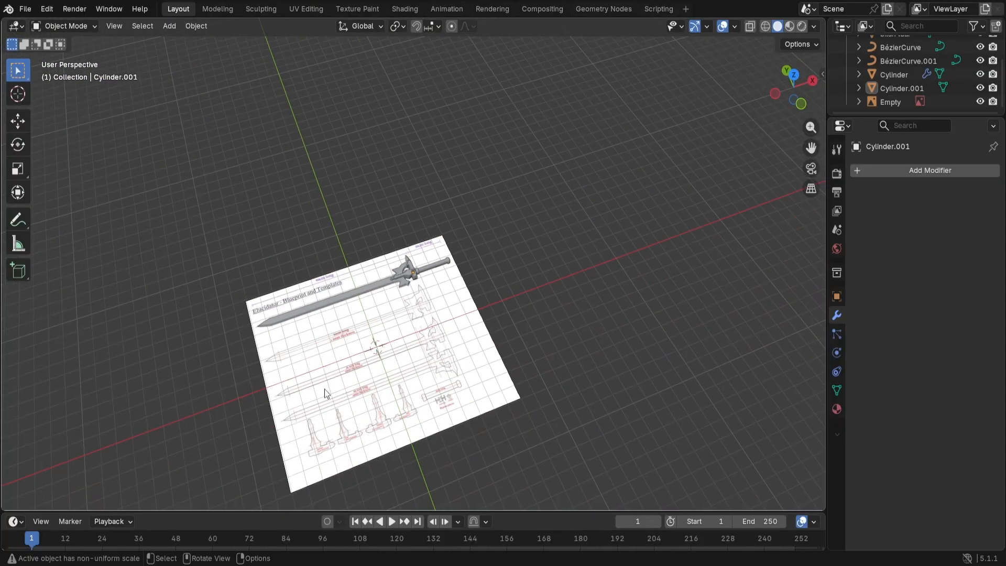
{"action": "left_click", "coordinate": [793, 75]}
{"action": "scroll", "coordinate": [399, 454], "scroll_direction": "up", "scroll_amount": 5}
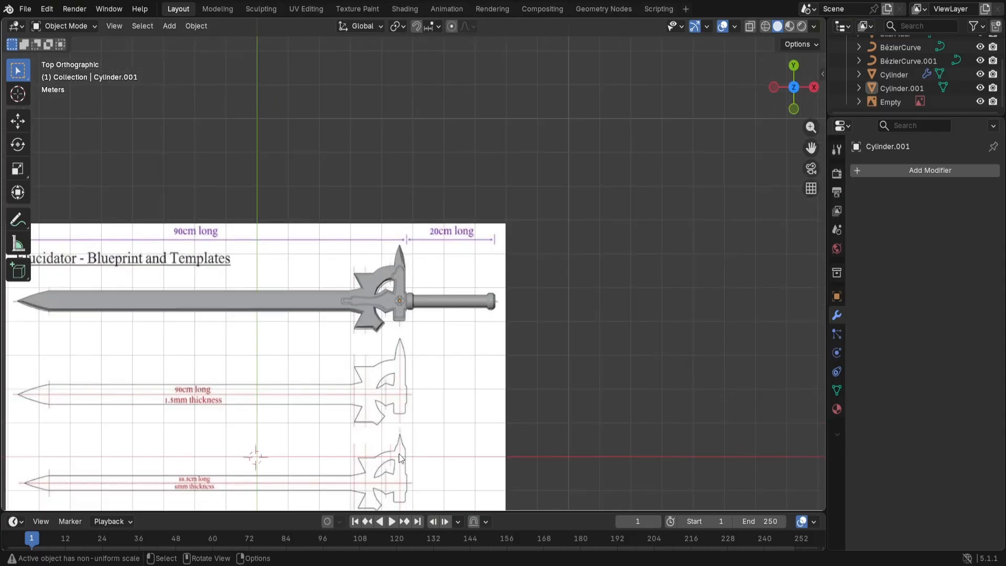
{"action": "middle_click_drag", "start_coordinate": [397, 454], "coordinate": [440, 152], "text": "shift"}
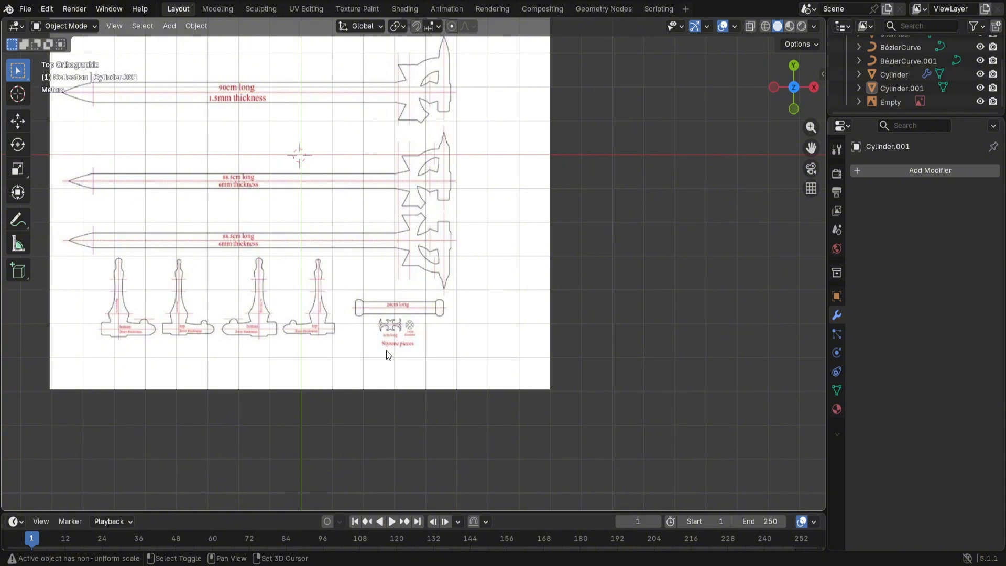
{"action": "scroll", "coordinate": [389, 354], "scroll_direction": "up", "scroll_amount": 5}
{"action": "middle_click_drag", "start_coordinate": [356, 451], "coordinate": [392, 279], "text": "shift"}
{"action": "scroll", "coordinate": [392, 282], "scroll_direction": "up", "scroll_amount": 4}
{"action": "middle_click_drag", "start_coordinate": [366, 353], "coordinate": [398, 341], "text": "shift"}
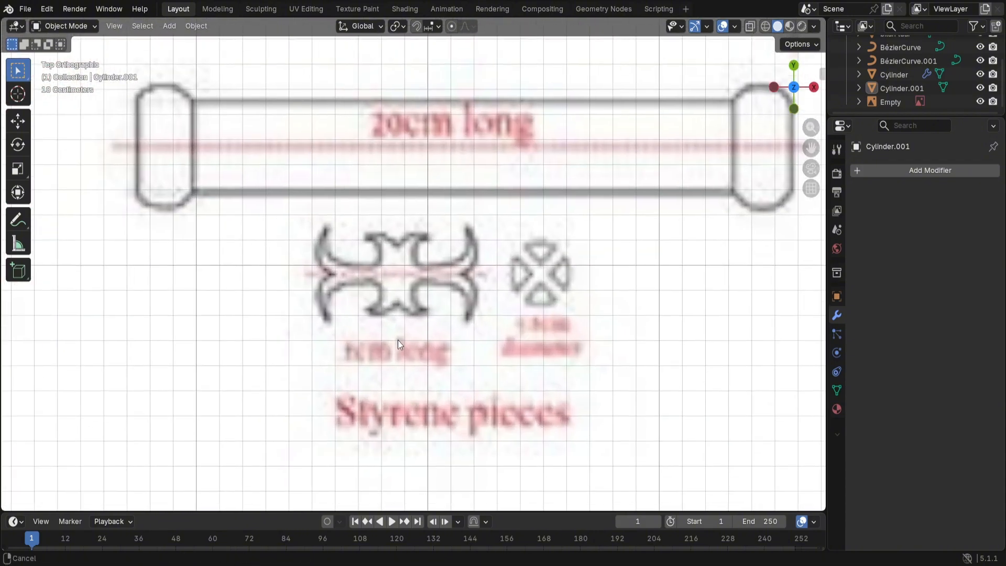
{"action": "scroll", "coordinate": [397, 341], "scroll_direction": "up", "scroll_amount": 1}
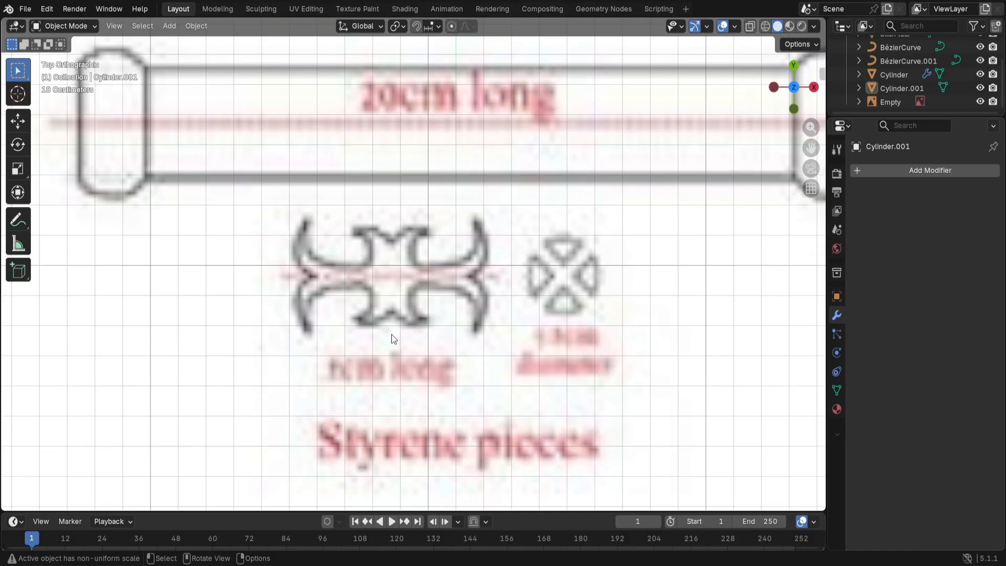
{"action": "key", "text": "shift+a"}
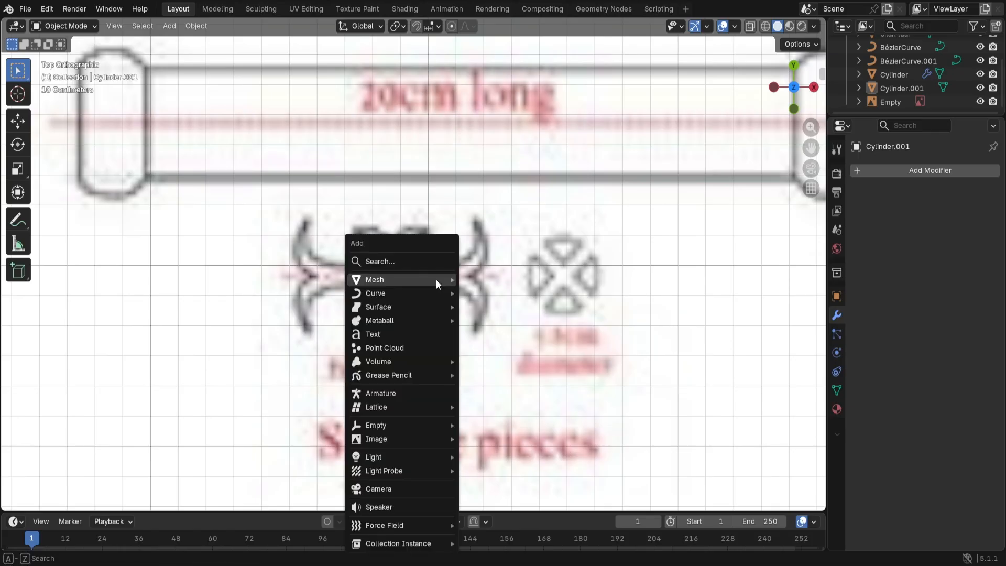
{"action": "mouse_move", "coordinate": [415, 293]}
{"action": "left_click", "coordinate": [496, 292]}
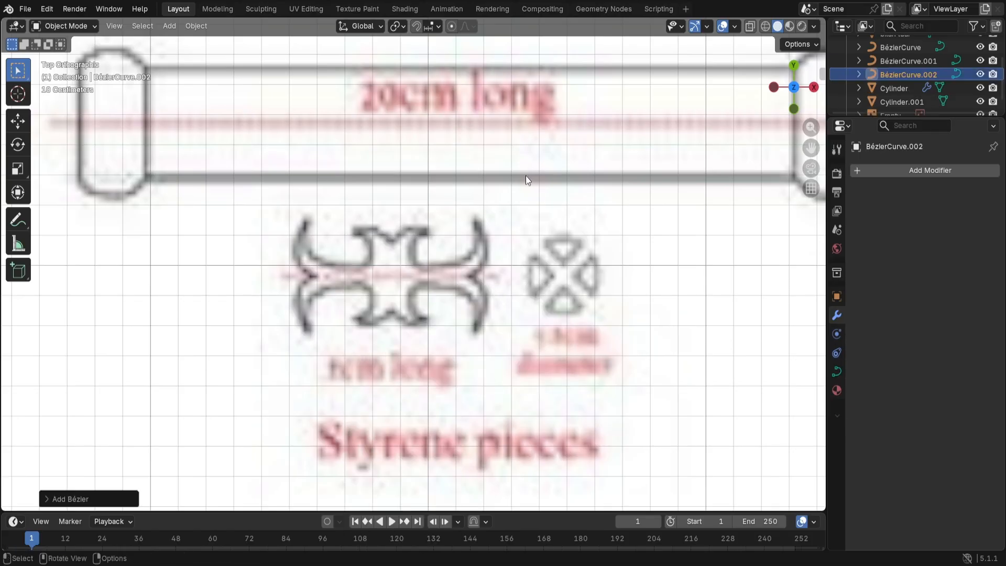
Step: Move the new Bézier curve from the world origin so its origin sits at the centre of the winged styrene ornament
{"action": "scroll", "coordinate": [523, 177], "scroll_direction": "down", "scroll_amount": 10}
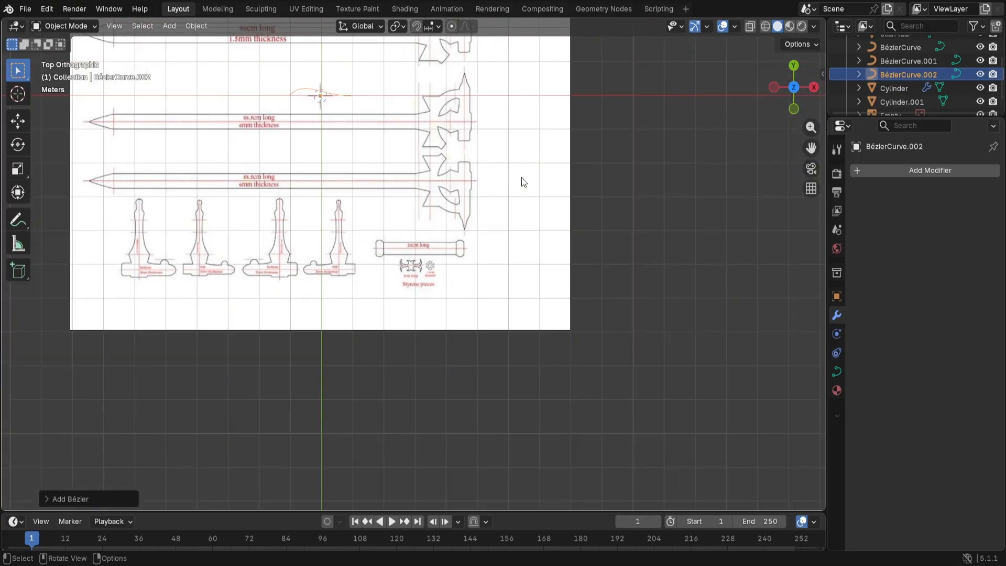
{"action": "key", "text": "g"}
{"action": "left_click", "coordinate": [614, 348]}
{"action": "scroll", "coordinate": [466, 290], "scroll_direction": "up", "scroll_amount": 10}
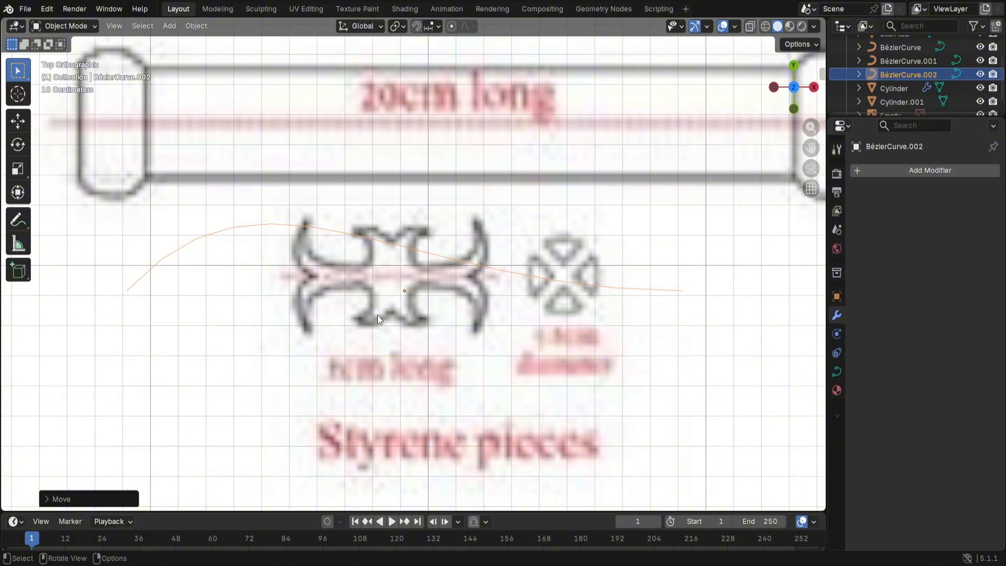
{"action": "key", "text": "g"}
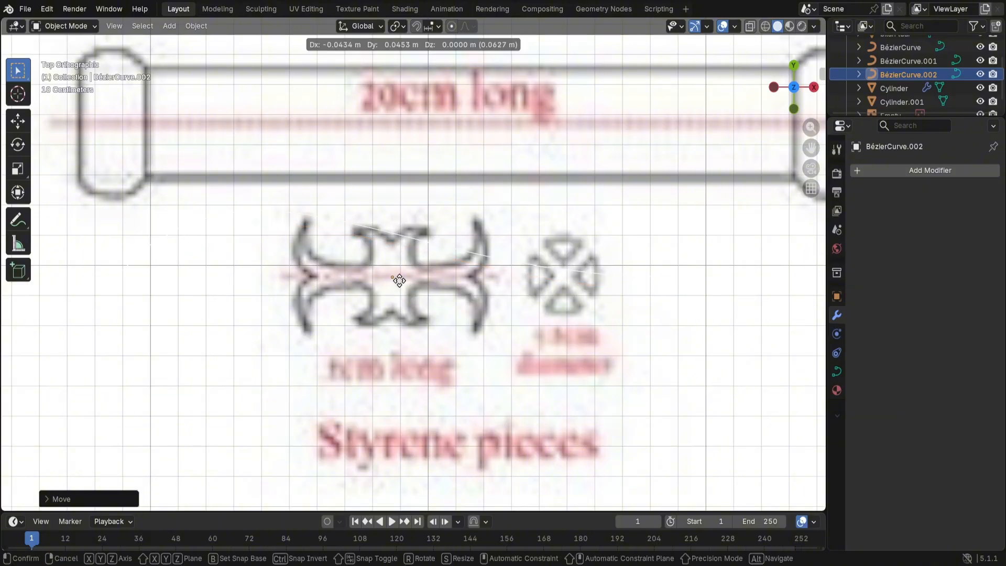
{"action": "left_click", "coordinate": [398, 281]}
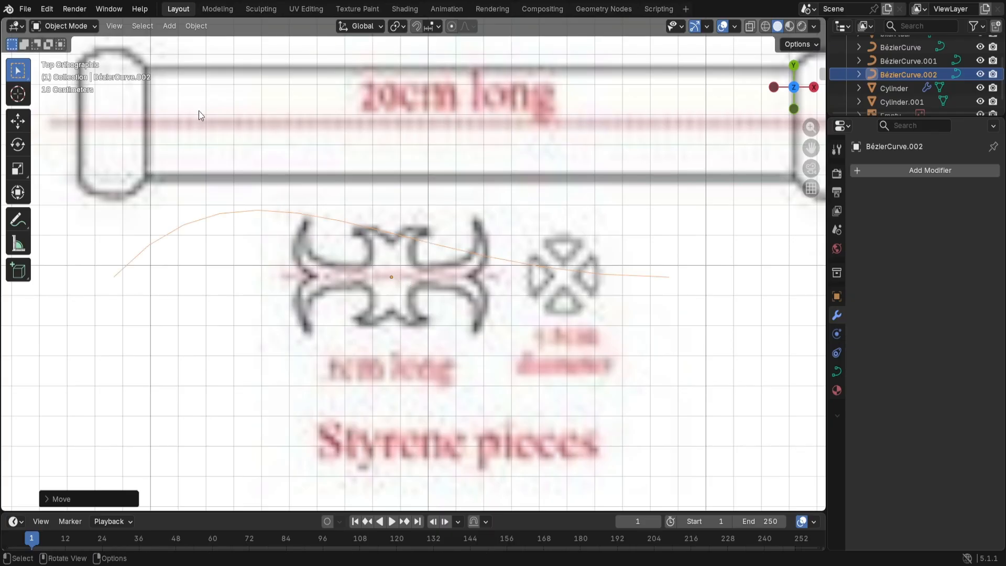
Step: In Edit Mode, place the curve's start point on the ornament's upper-left inner horn tip and its end point in the upper central notch
{"action": "key", "text": "Tab"}
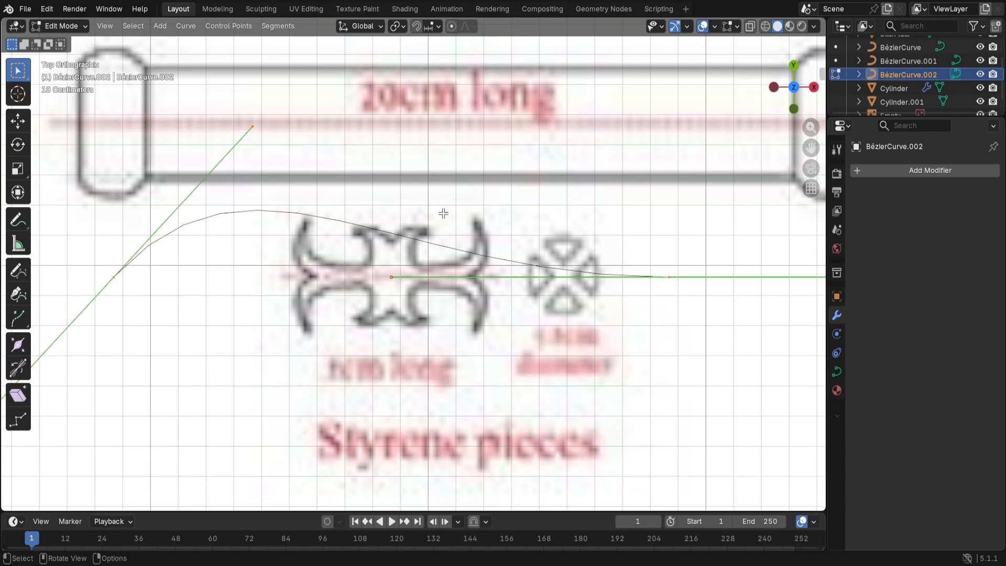
{"action": "left_click", "coordinate": [115, 274]}
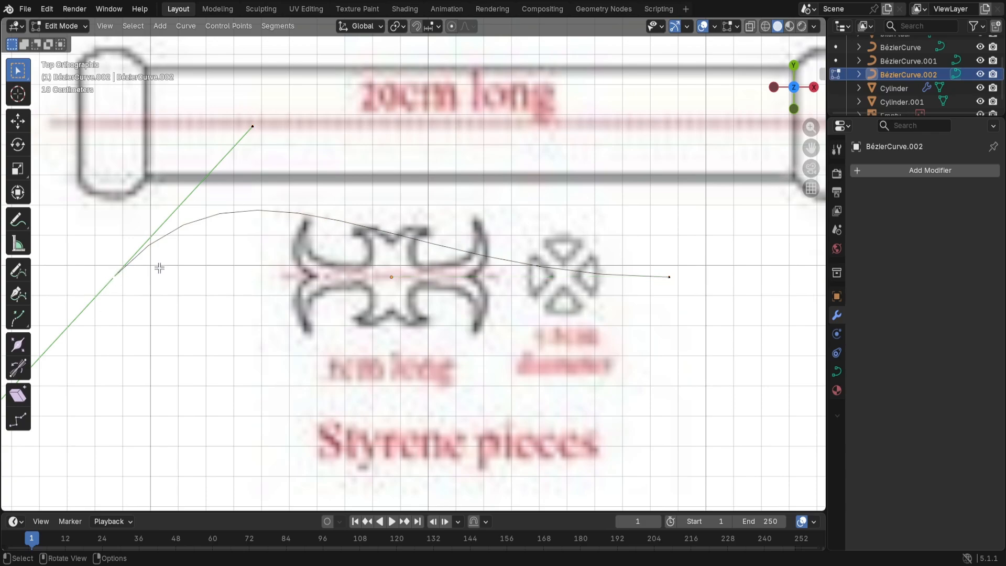
{"action": "key", "text": "g"}
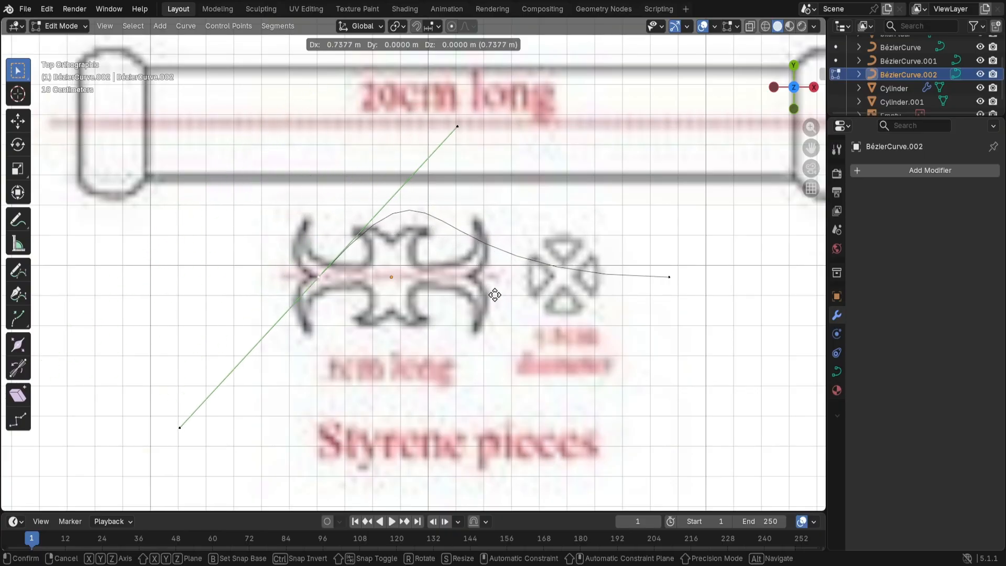
{"action": "left_click", "coordinate": [529, 248]}
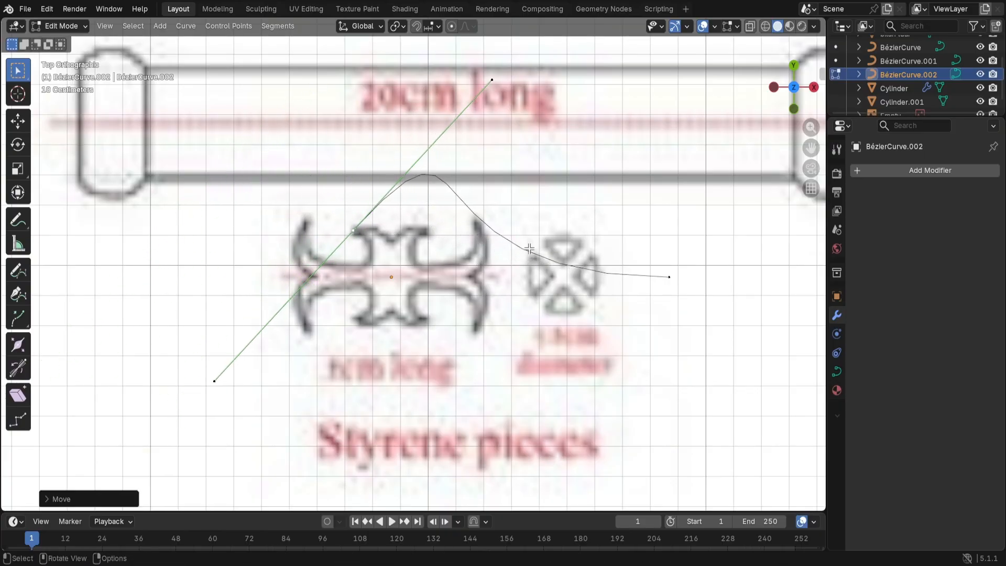
{"action": "left_click", "coordinate": [672, 275]}
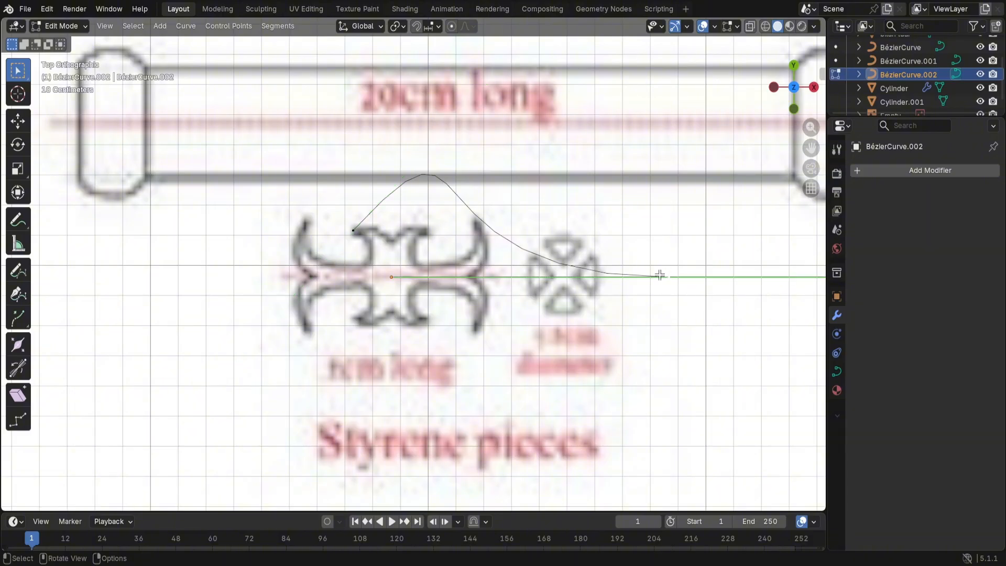
{"action": "key", "text": "g"}
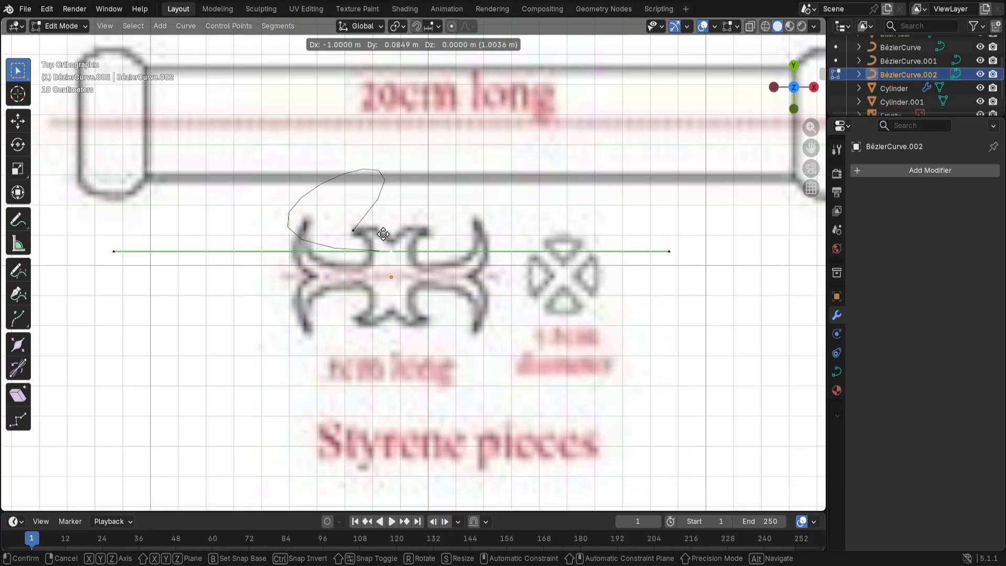
{"action": "left_click", "coordinate": [384, 226]}
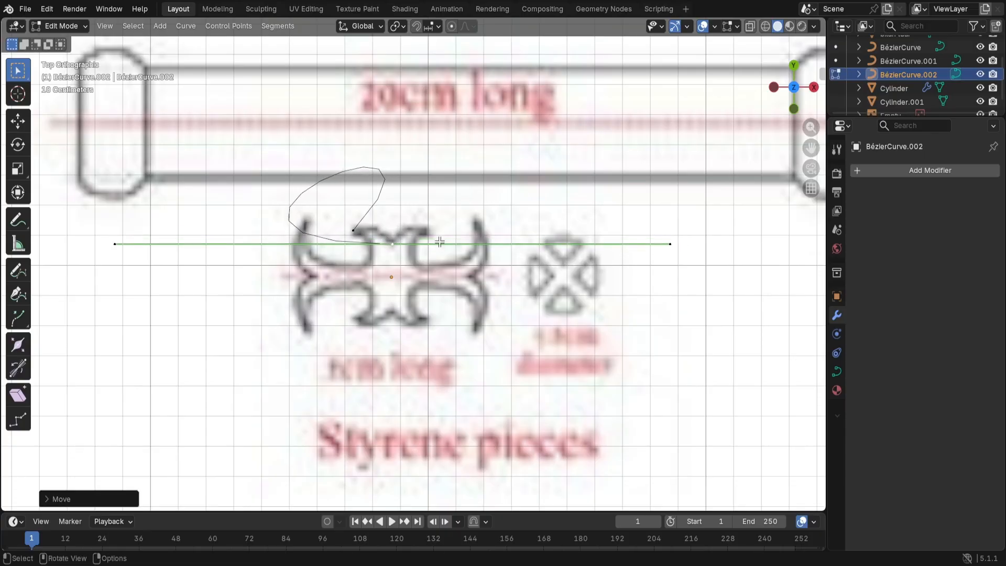
Step: Shorten both Bézier handles of the control point in the ornament's upper central notch
{"action": "left_click", "coordinate": [116, 244]}
{"action": "key", "text": "s"}
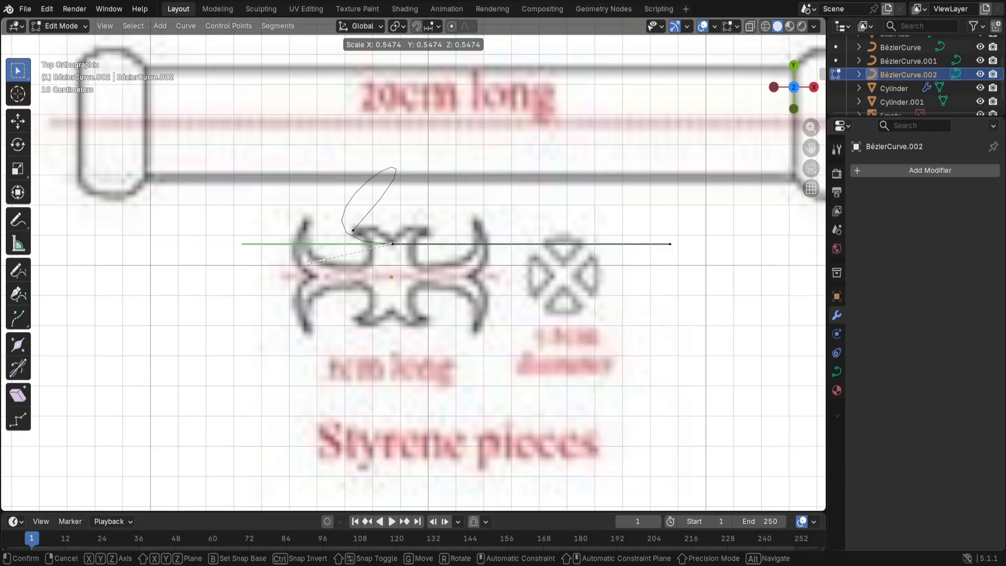
{"action": "left_click", "coordinate": [384, 262]}
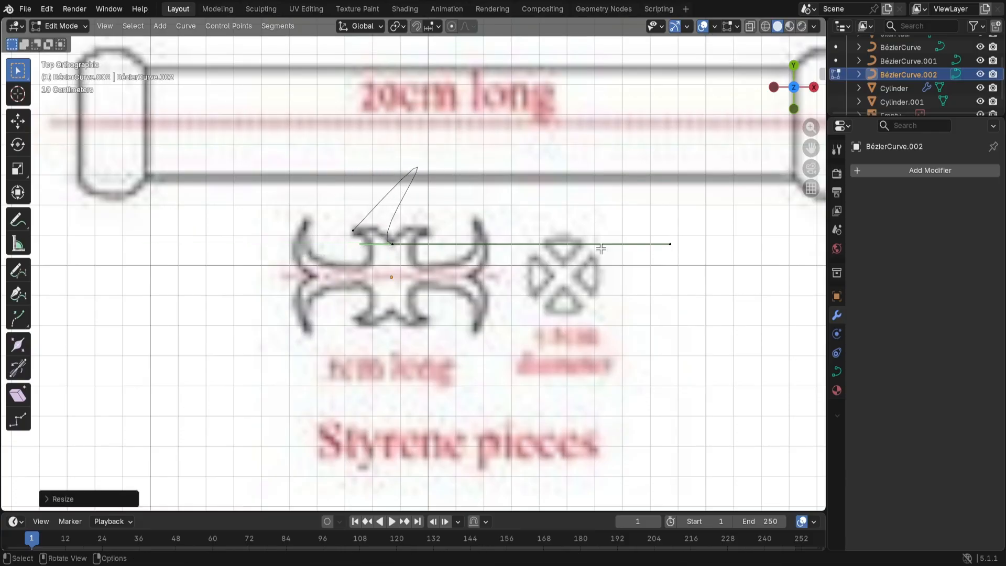
{"action": "left_click", "coordinate": [668, 244]}
{"action": "key", "text": "s"}
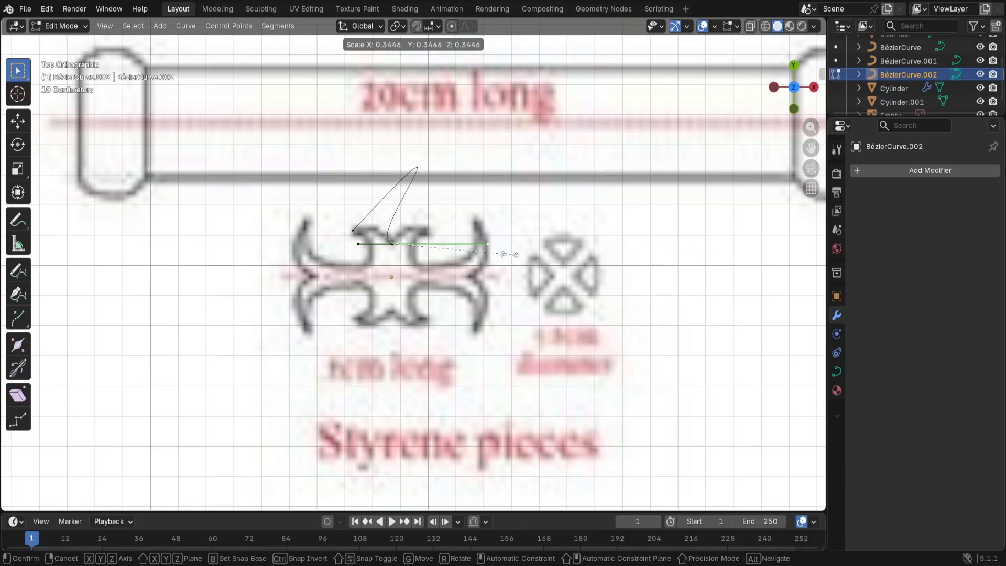
{"action": "left_click", "coordinate": [425, 248]}
Step: Shorten the horn-tip point's upper handle and reposition it so the curve follows the horn's upper outline
{"action": "left_click", "coordinate": [355, 232]}
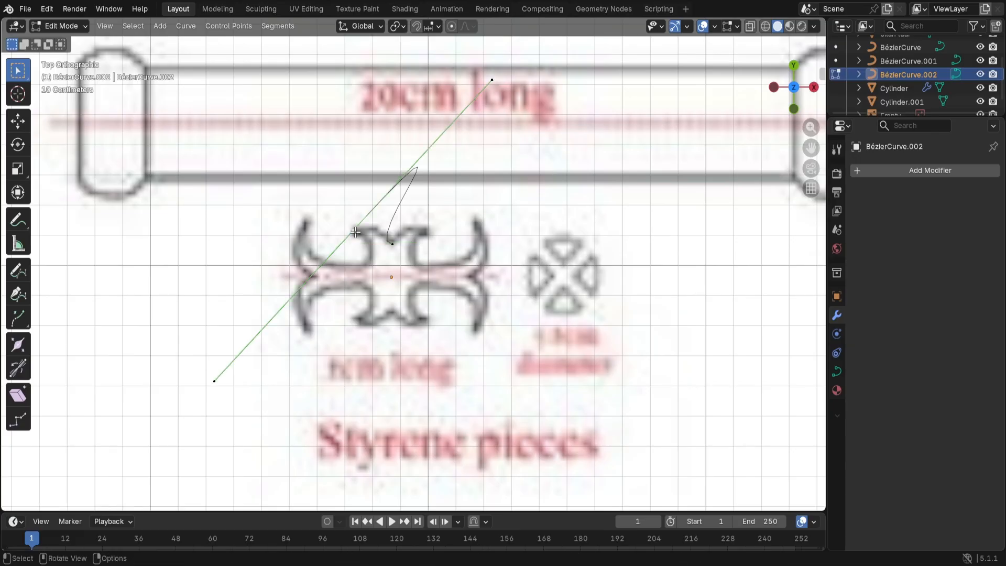
{"action": "left_click", "coordinate": [491, 80]}
{"action": "key", "text": "s"}
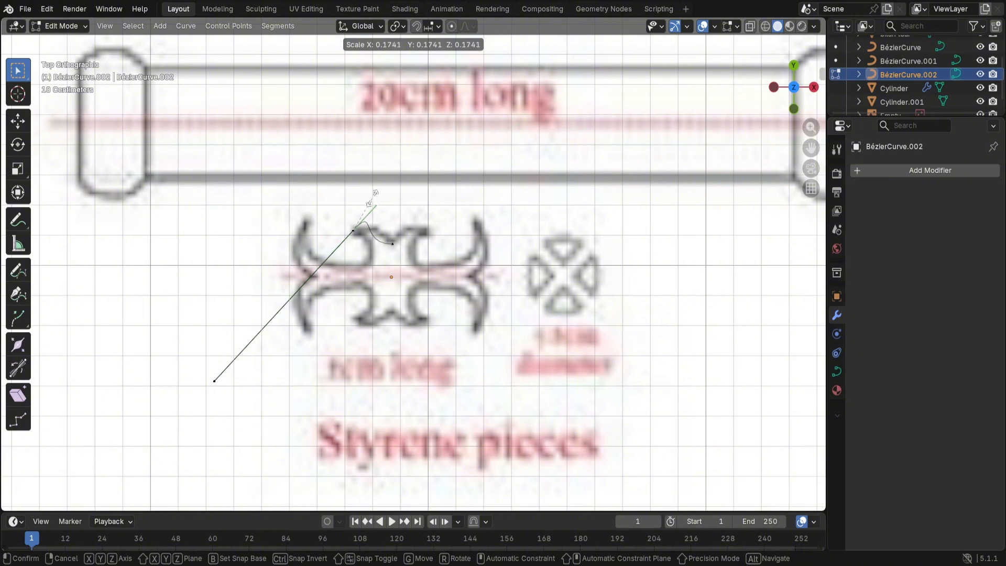
{"action": "left_click", "coordinate": [373, 204]}
{"action": "key", "text": "g"}
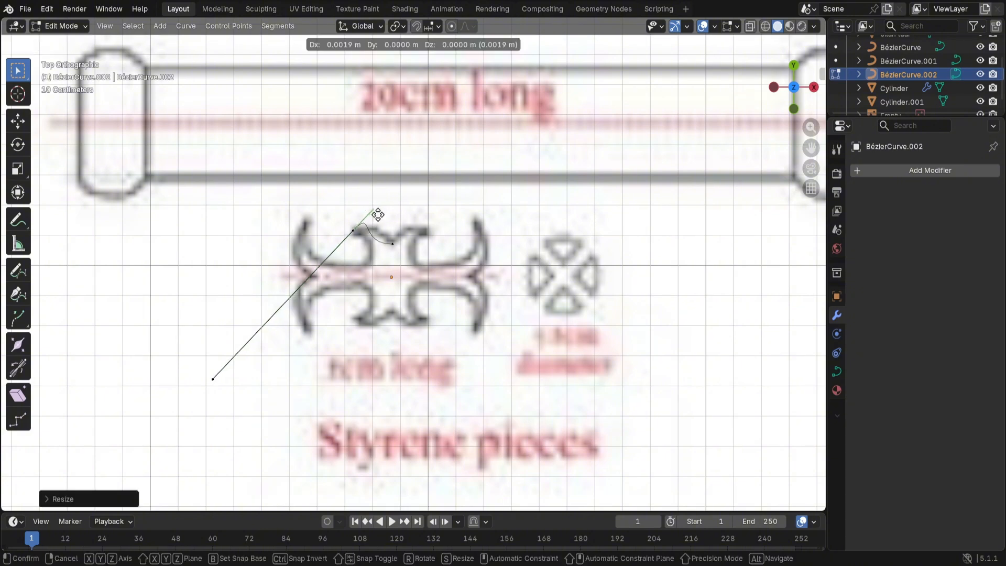
{"action": "left_click", "coordinate": [403, 226]}
Step: Tilt the central notch point's handles diagonally, lower left to upper right, to fit the curve to the notch outline
{"action": "left_click", "coordinate": [387, 240]}
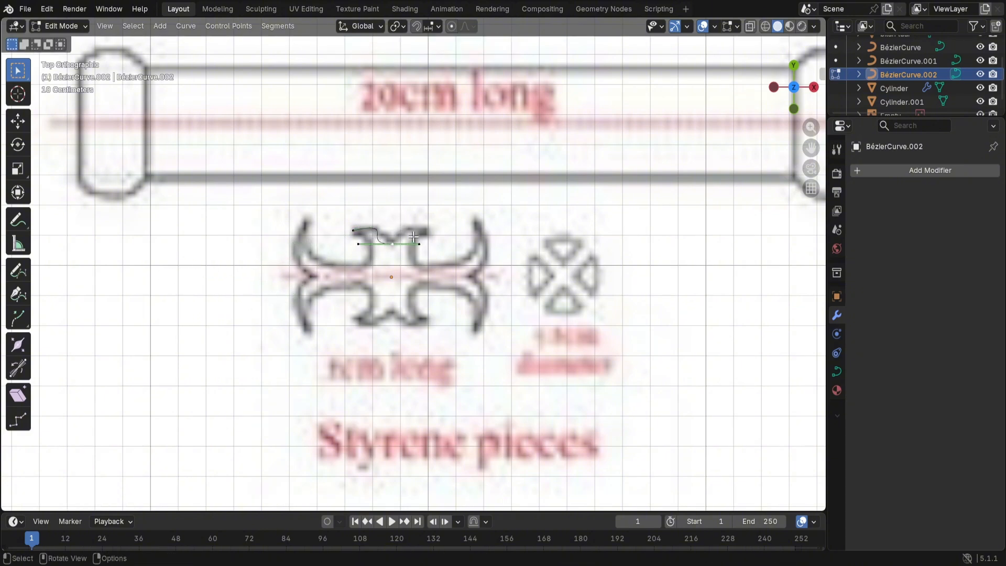
{"action": "left_click", "coordinate": [354, 245]}
{"action": "key", "text": "g"}
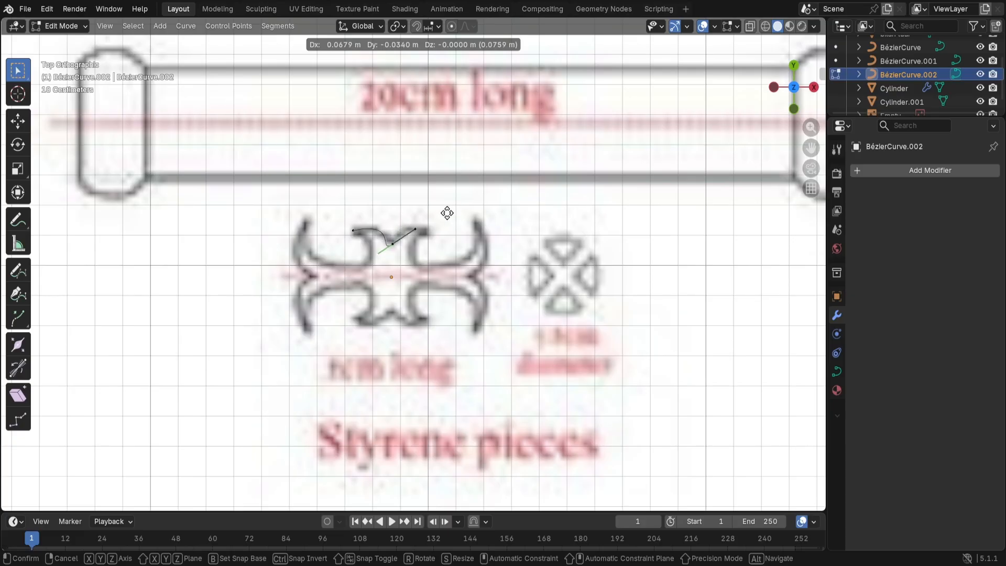
{"action": "left_click", "coordinate": [447, 213]}
{"action": "left_click", "coordinate": [390, 242]}
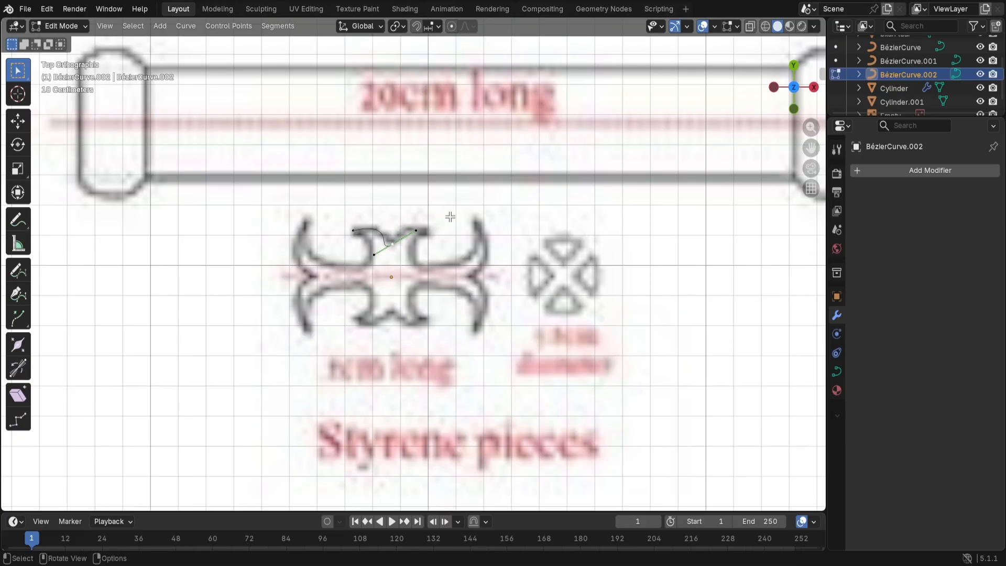
Step: Change the handle type of the notch point and the horn-tip point so both handle pairs lie along the line between them
{"action": "key", "text": "v"}
{"action": "left_click", "coordinate": [429, 219]}
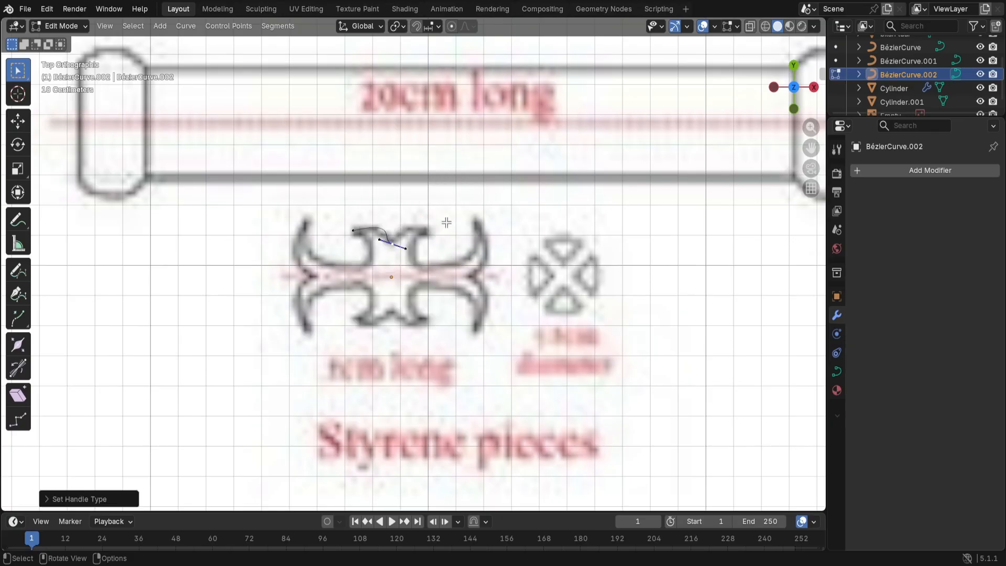
{"action": "left_click", "coordinate": [358, 236]}
{"action": "key", "text": "v"}
{"action": "left_click", "coordinate": [385, 244]}
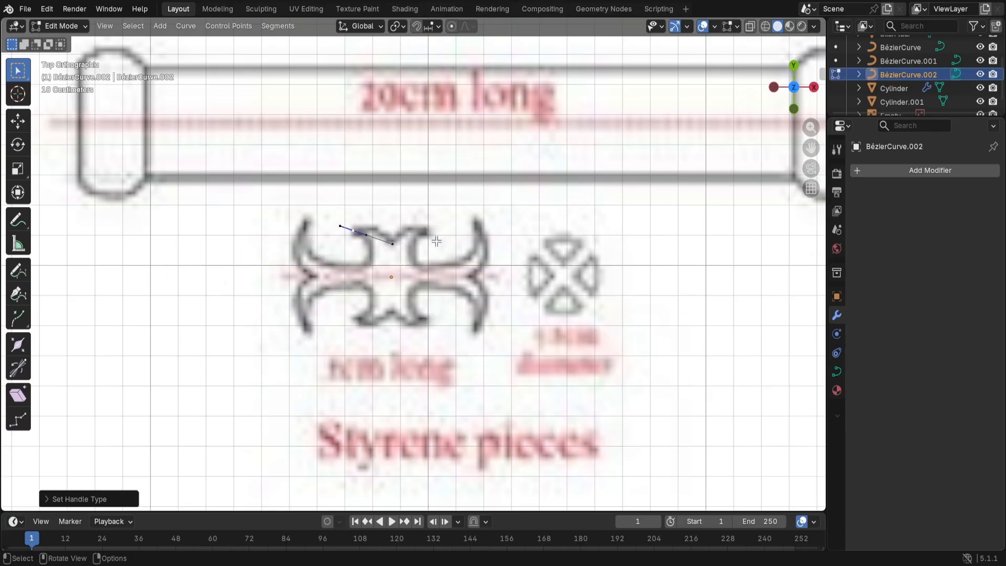
Step: Raise the horn-tip point's right handle and adjust the notch point's left handle so the curve follows the horn's upper outline
{"action": "left_click", "coordinate": [356, 232]}
{"action": "key", "text": "g"}
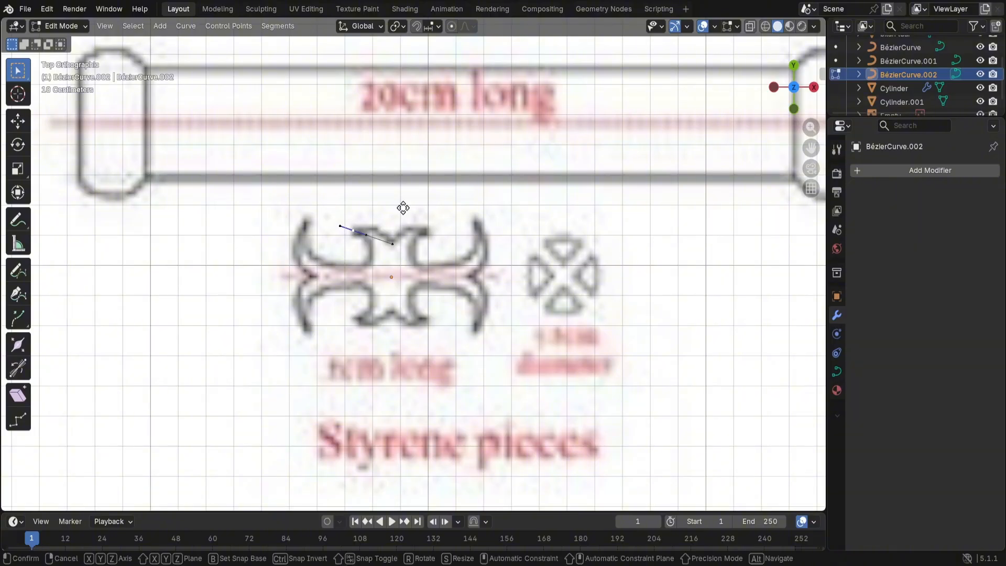
{"action": "key", "text": "Escape"}
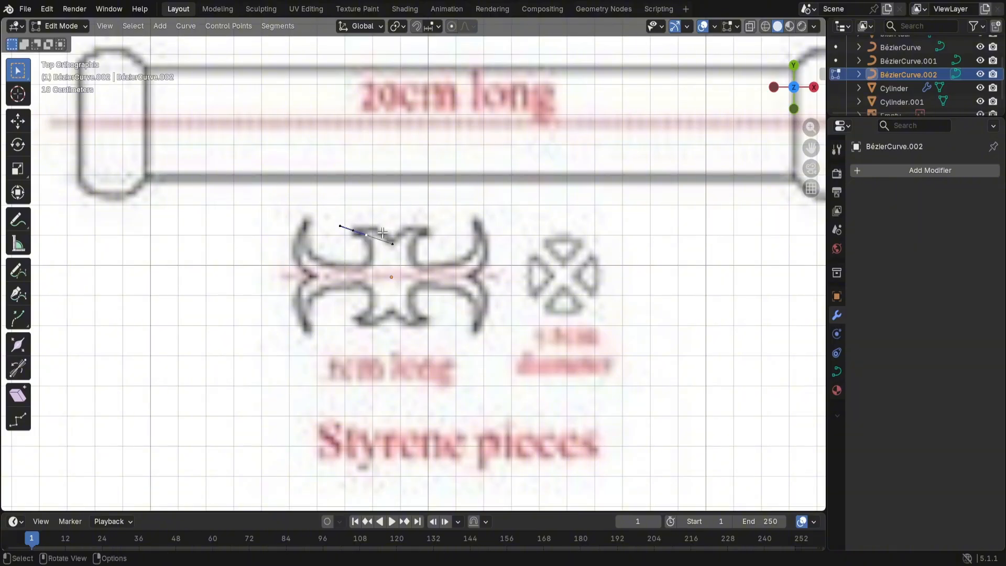
{"action": "key", "text": "g"}
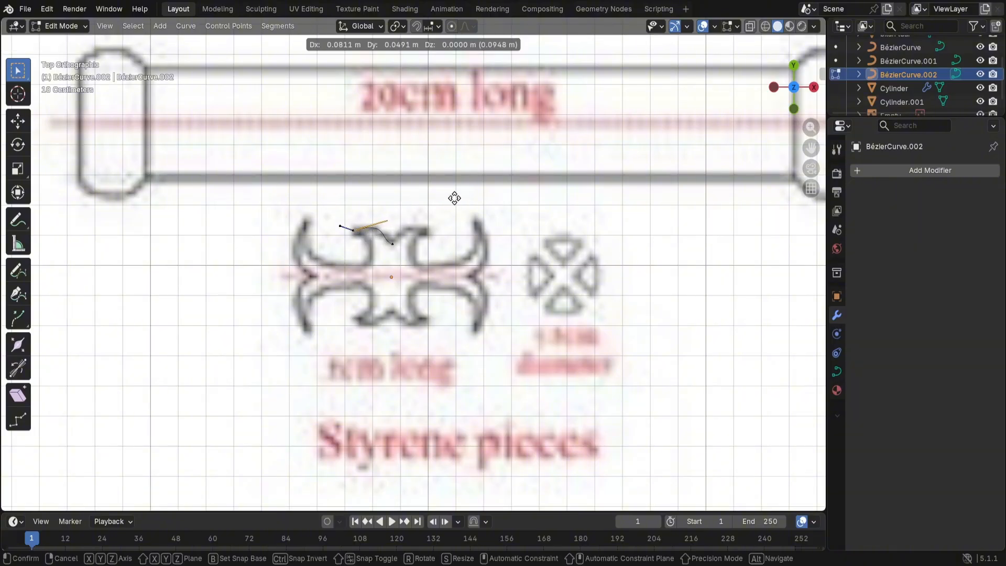
{"action": "left_click", "coordinate": [450, 199]}
{"action": "left_click", "coordinate": [407, 245]}
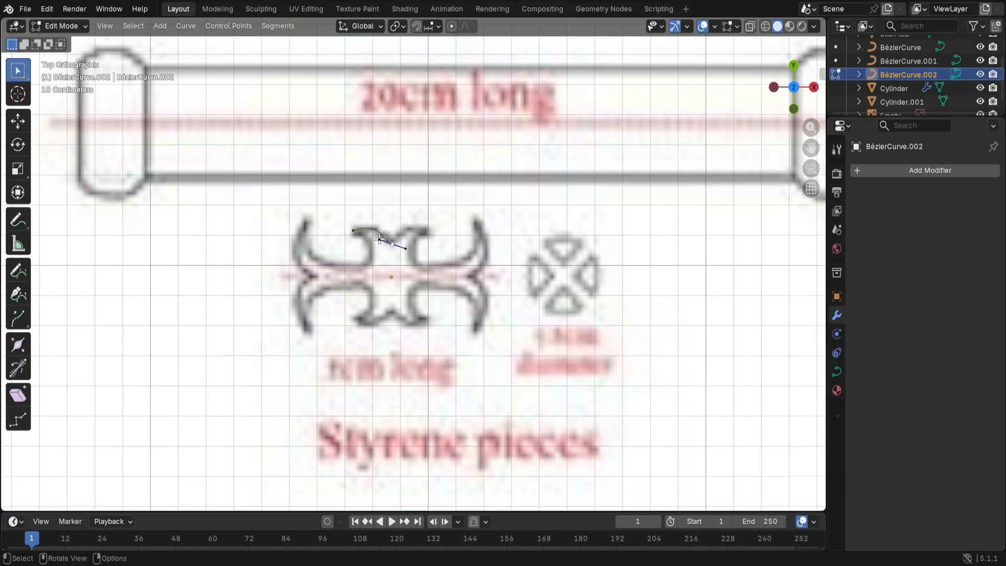
{"action": "key", "text": "g"}
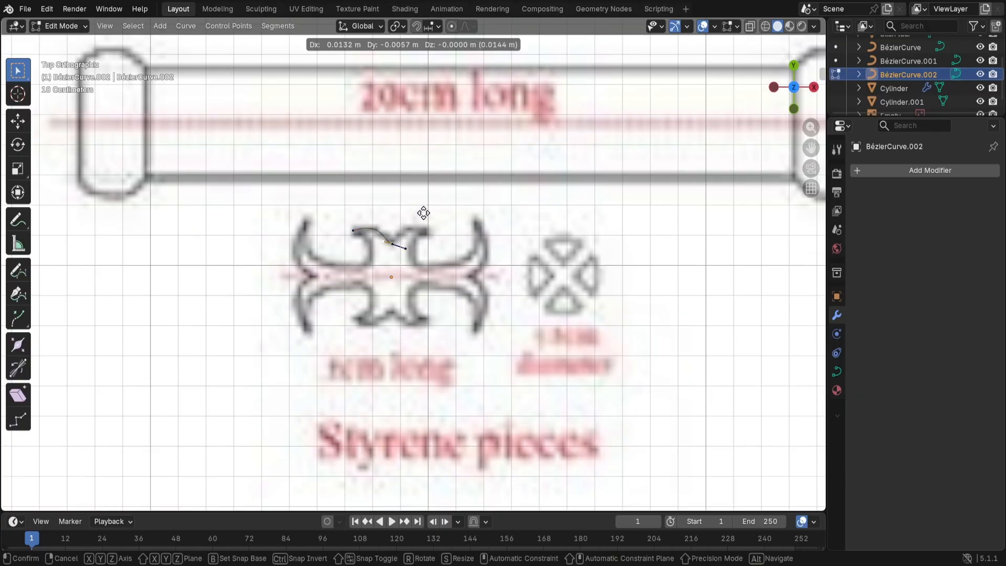
{"action": "left_click", "coordinate": [421, 213]}
Step: Extrude a new control point from the central notch to the tip of the ornament's upper-right inner horn
{"action": "scroll", "coordinate": [408, 271], "scroll_direction": "up", "scroll_amount": 4}
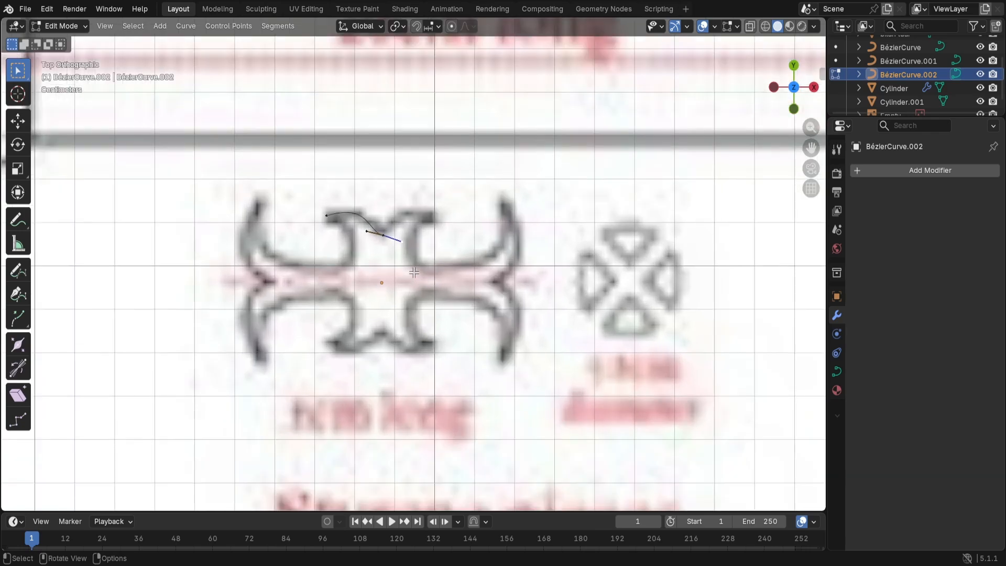
{"action": "left_click", "coordinate": [376, 229]}
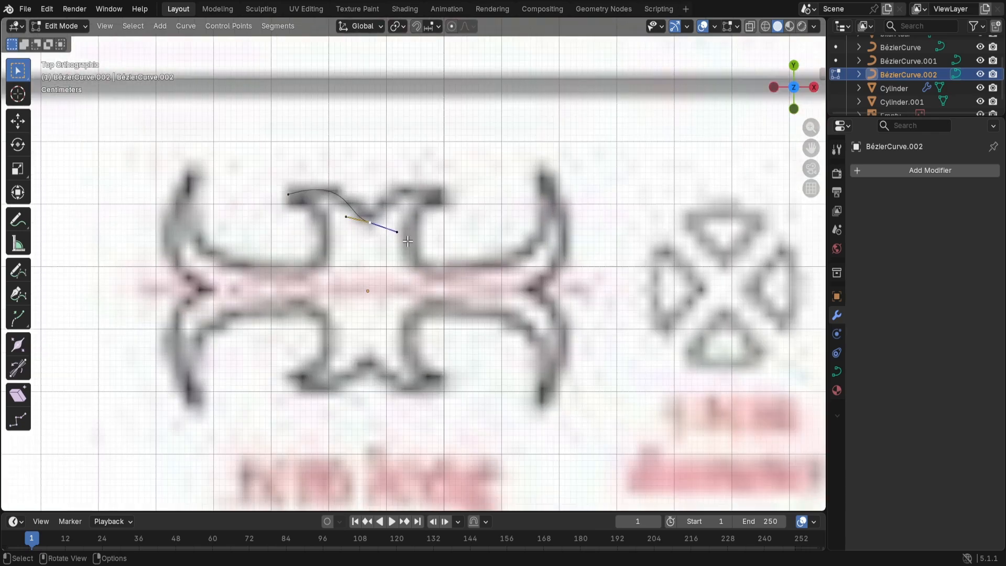
{"action": "key", "text": "g"}
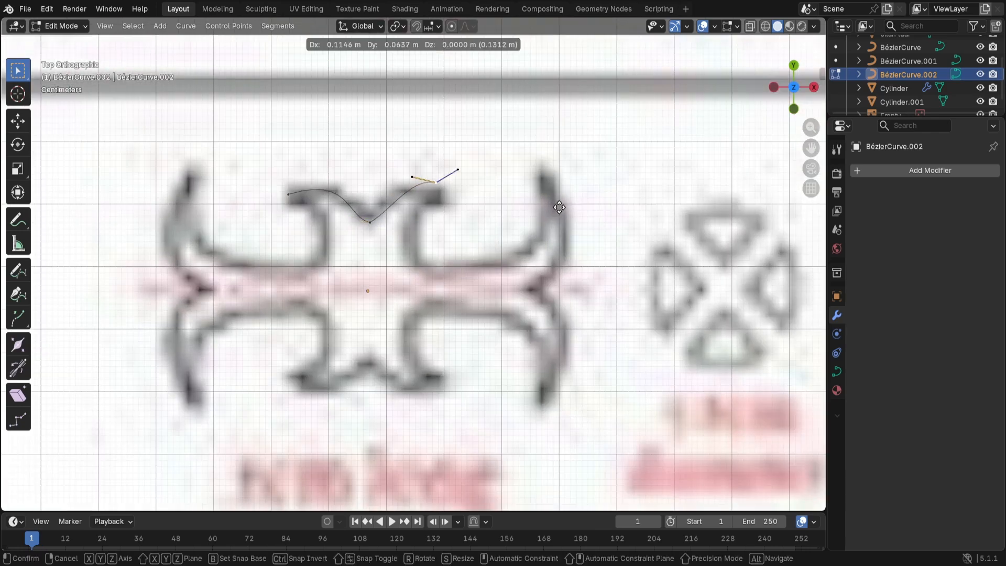
{"action": "left_click", "coordinate": [564, 224]}
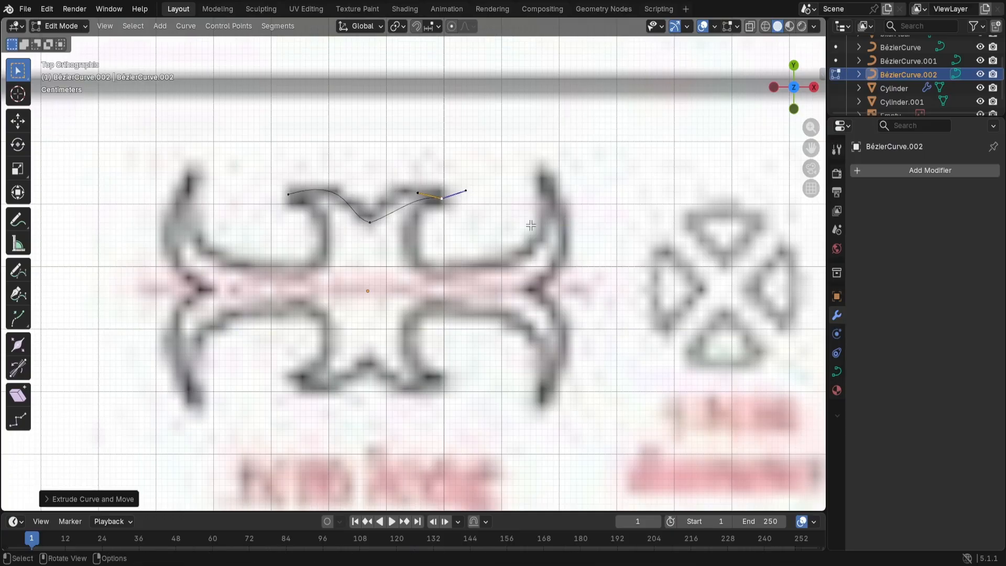
Step: Pull the new tip point's left handle up and outward and fine-tune the notch point's right handle to match the right horn's outline
{"action": "left_click", "coordinate": [427, 192]}
{"action": "key", "text": "g"}
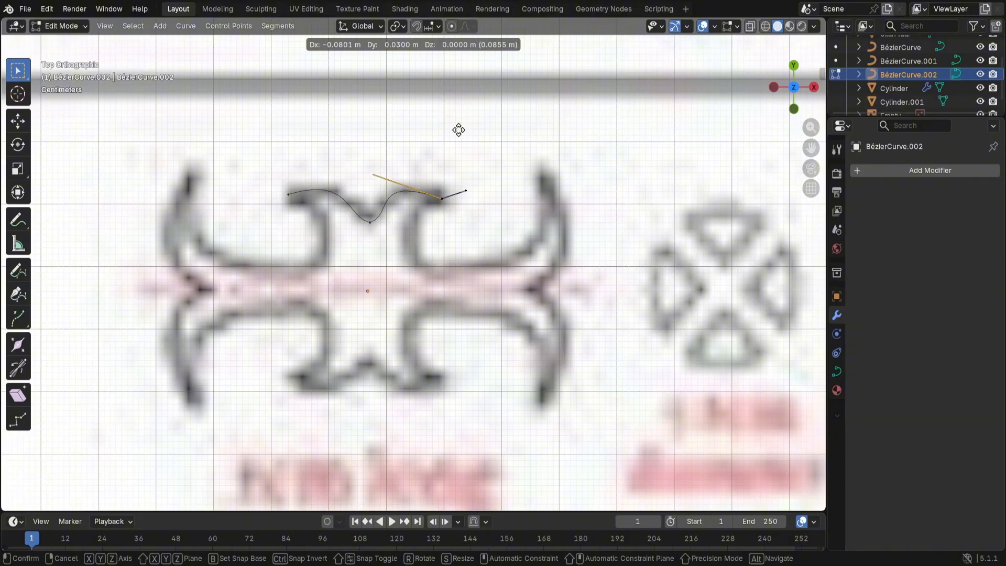
{"action": "left_click", "coordinate": [459, 130]}
{"action": "left_click", "coordinate": [386, 223]}
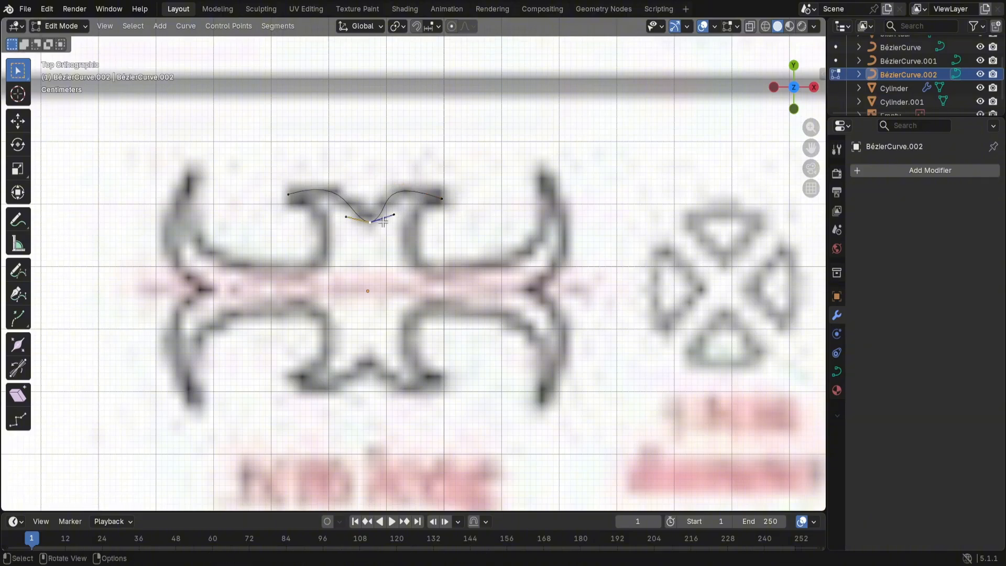
{"action": "key", "text": "g"}
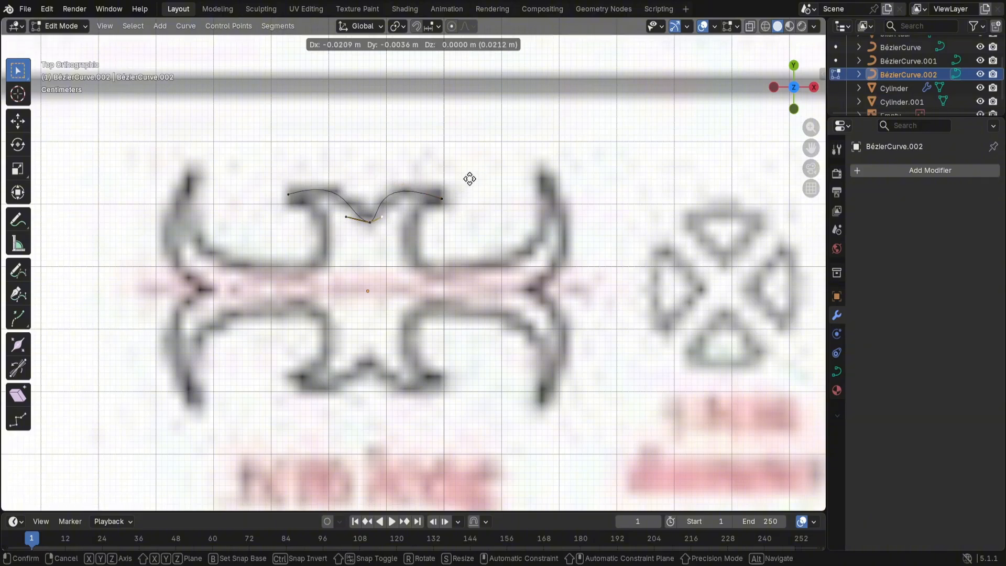
{"action": "left_click", "coordinate": [478, 182]}
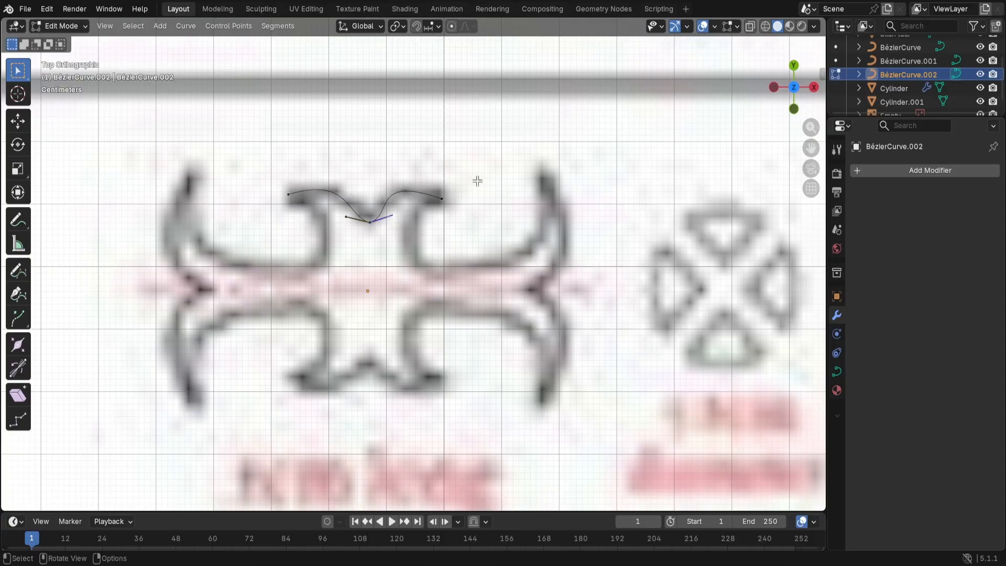
Step: Nudge the curve's end point slightly up and right onto the upper-right inner horn tip
{"action": "key", "text": "ctrl"}
{"action": "left_click", "coordinate": [477, 181]}
{"action": "key", "text": "g"}
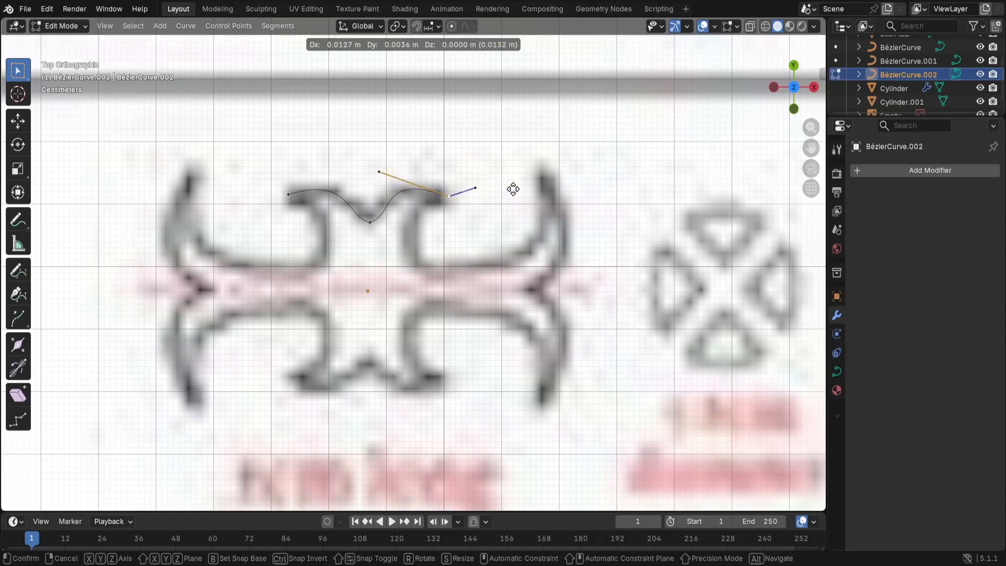
{"action": "left_click", "coordinate": [511, 189]}
{"action": "left_click", "coordinate": [478, 221]}
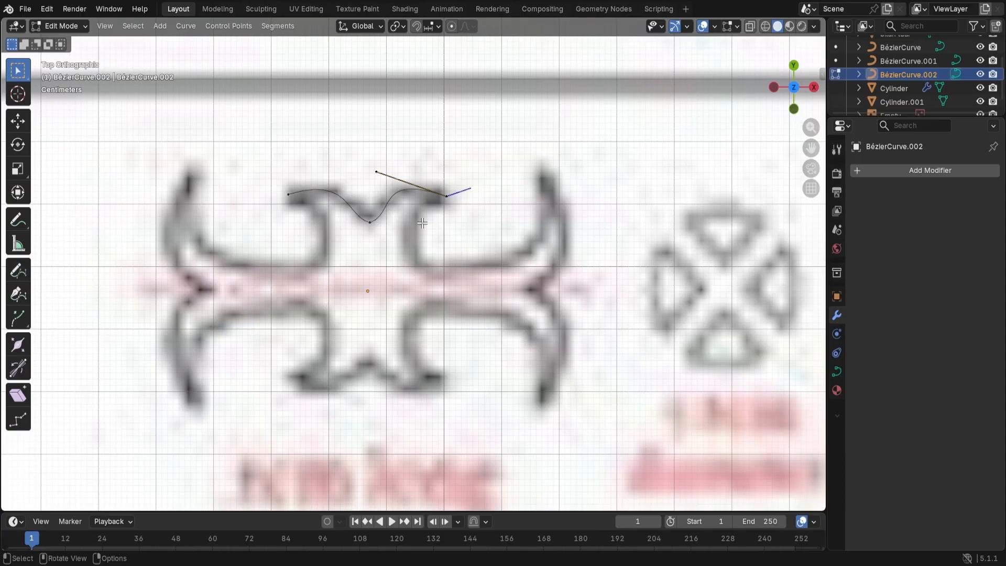
Step: Extrude the curve from the right inner horn tip to the upper-right outer wing tip and swing the new point's left handle far down
{"action": "left_click", "coordinate": [445, 197]}
{"action": "key", "text": "e"}
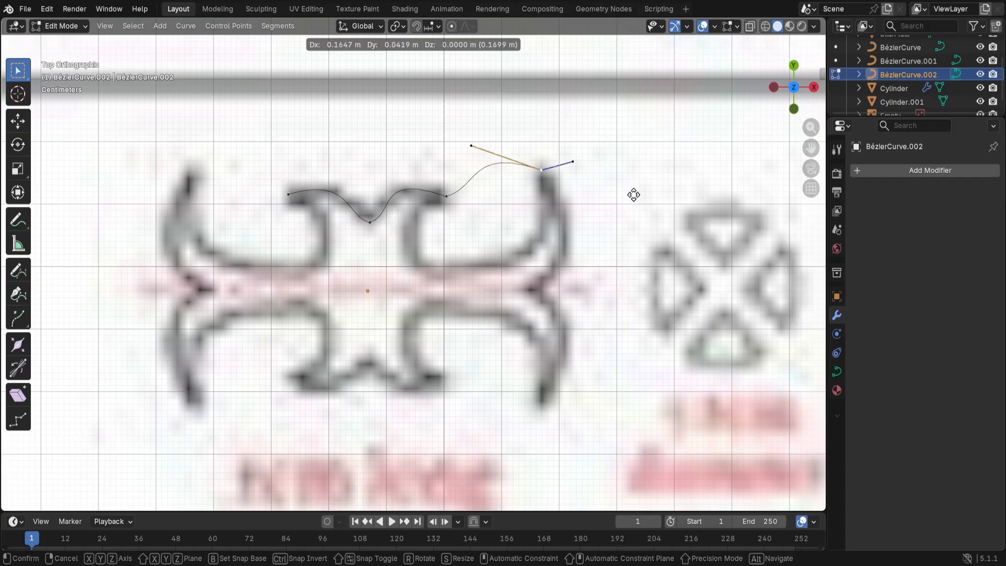
{"action": "left_click", "coordinate": [632, 193]}
{"action": "left_click", "coordinate": [472, 147]}
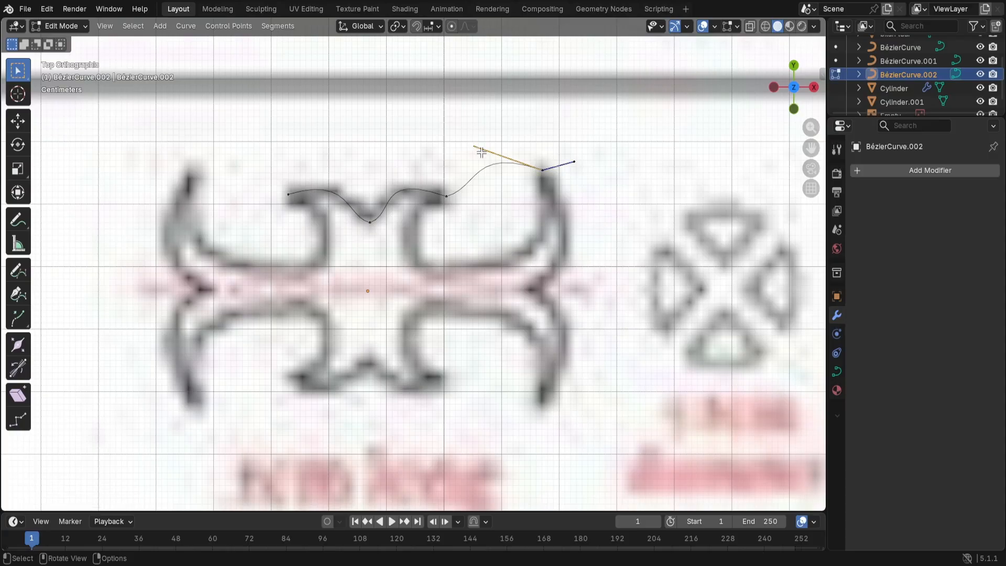
{"action": "left_click_drag", "start_coordinate": [478, 148], "coordinate": [567, 336]}
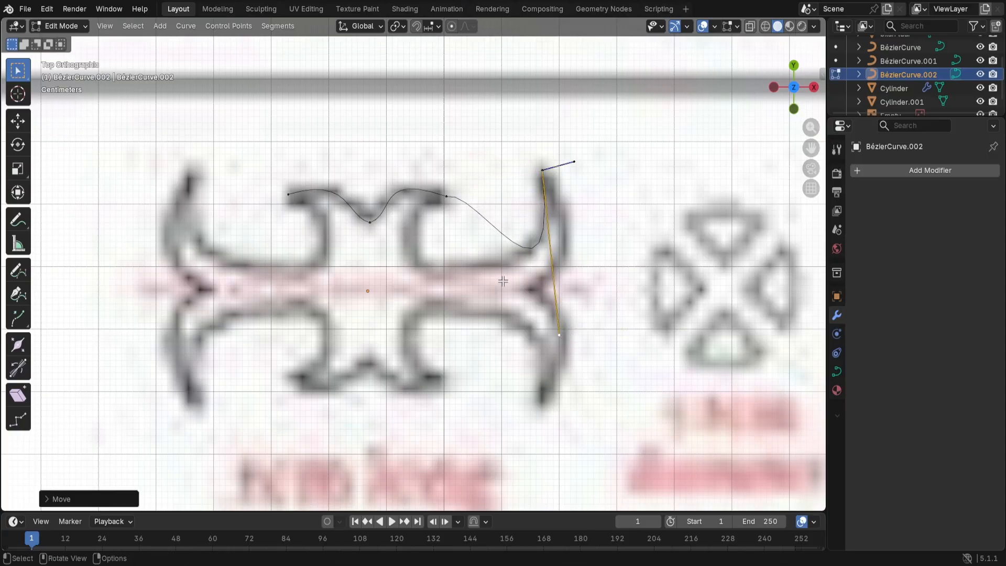
Step: Swing the right inner horn-tip point's outgoing handle to the lower left so the segment bows along the wing's inner arc
{"action": "left_click", "coordinate": [447, 197]}
{"action": "left_click_drag", "start_coordinate": [482, 193], "coordinate": [361, 260]}
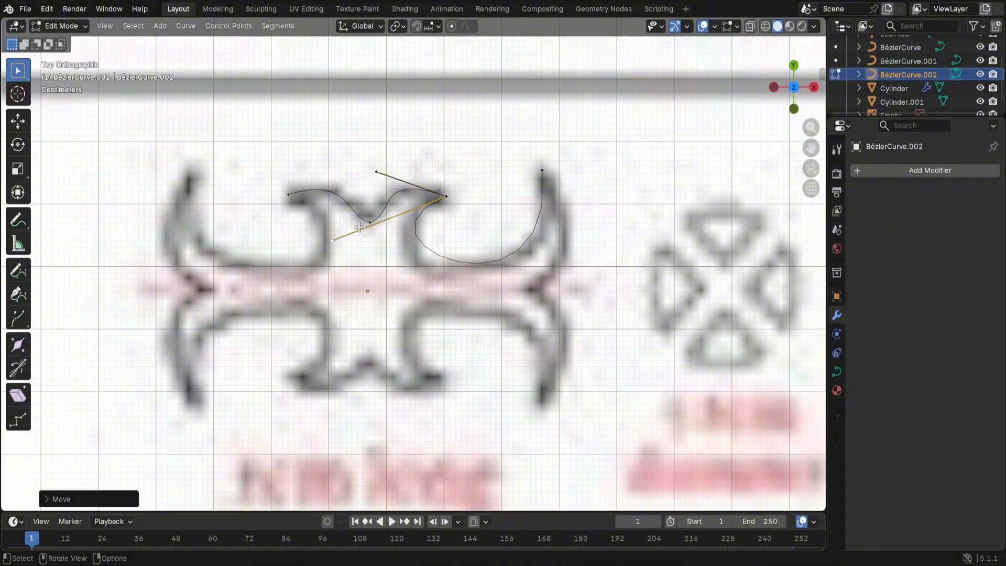
{"action": "left_click", "coordinate": [443, 202]}
{"action": "left_click_drag", "start_coordinate": [379, 171], "coordinate": [468, 104]}
{"action": "key", "text": "Escape"}
{"action": "left_click", "coordinate": [420, 240]}
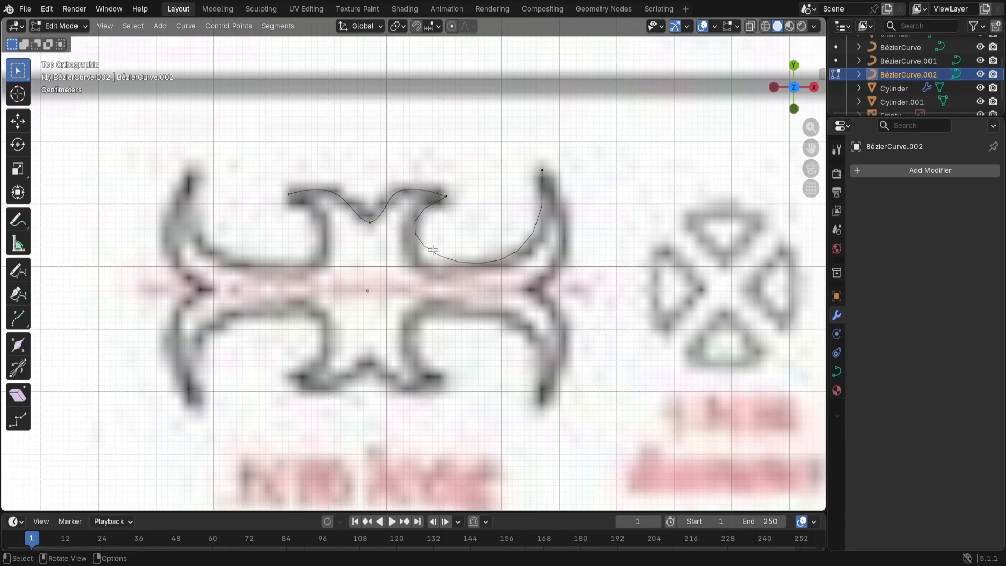
Step: Try repositioning the outer wing-tip point's lower handle to fit the arc, and undo the attempts
{"action": "left_click_drag", "start_coordinate": [542, 172], "coordinate": [549, 277]}
{"action": "left_click", "coordinate": [574, 162]}
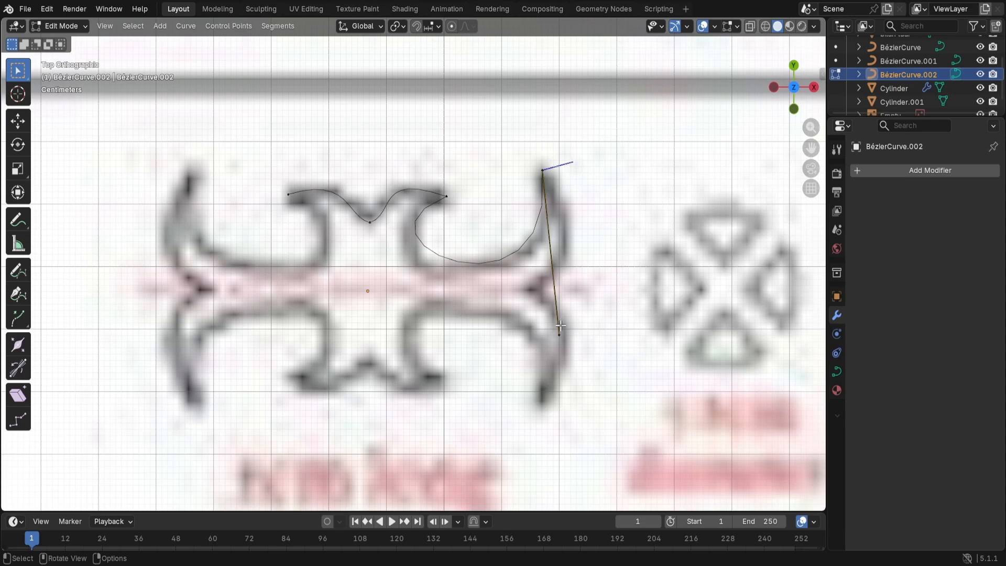
{"action": "left_click_drag", "start_coordinate": [559, 325], "coordinate": [580, 342]}
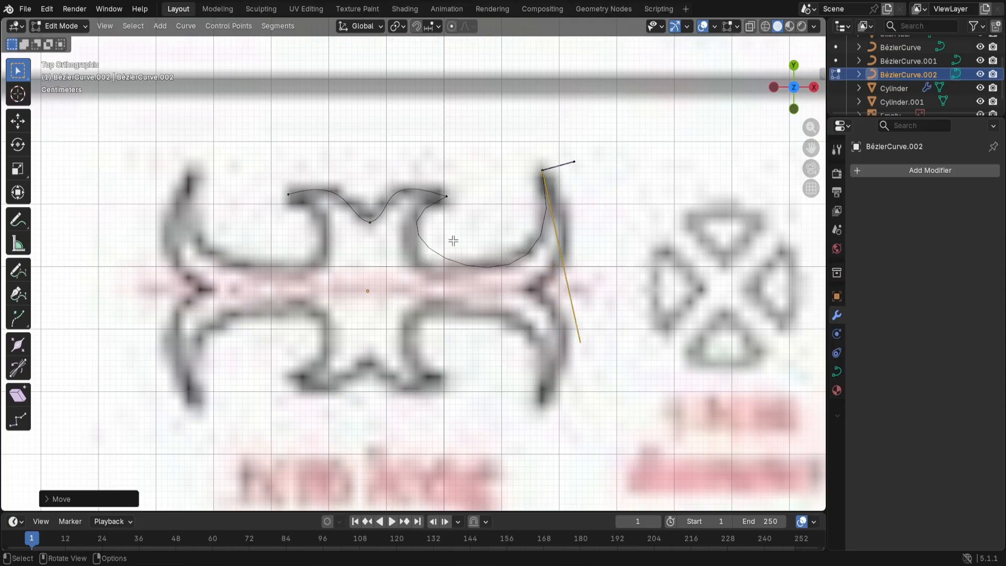
{"action": "left_click", "coordinate": [462, 256]}
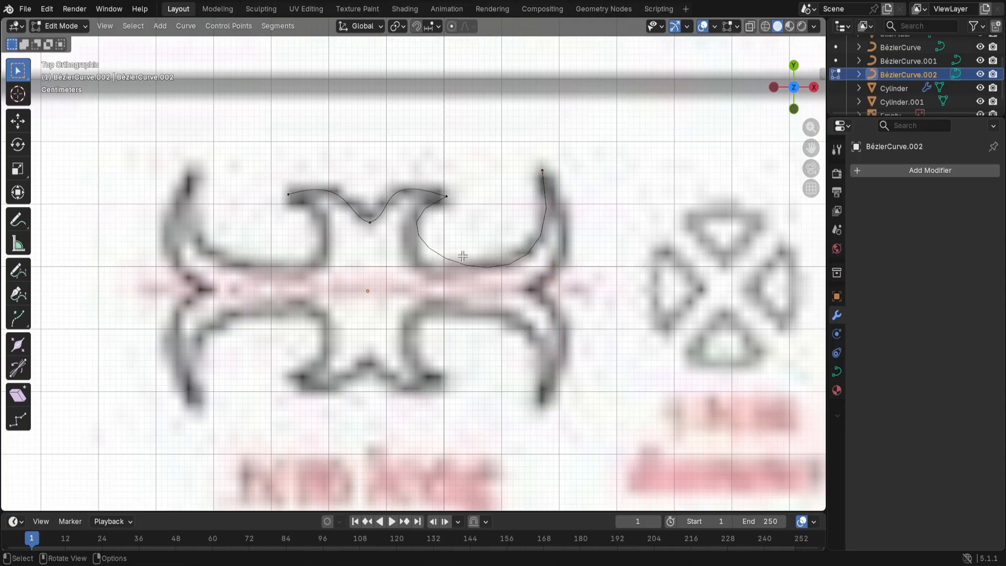
{"action": "right_click", "coordinate": [573, 193], "text": "ctrl"}
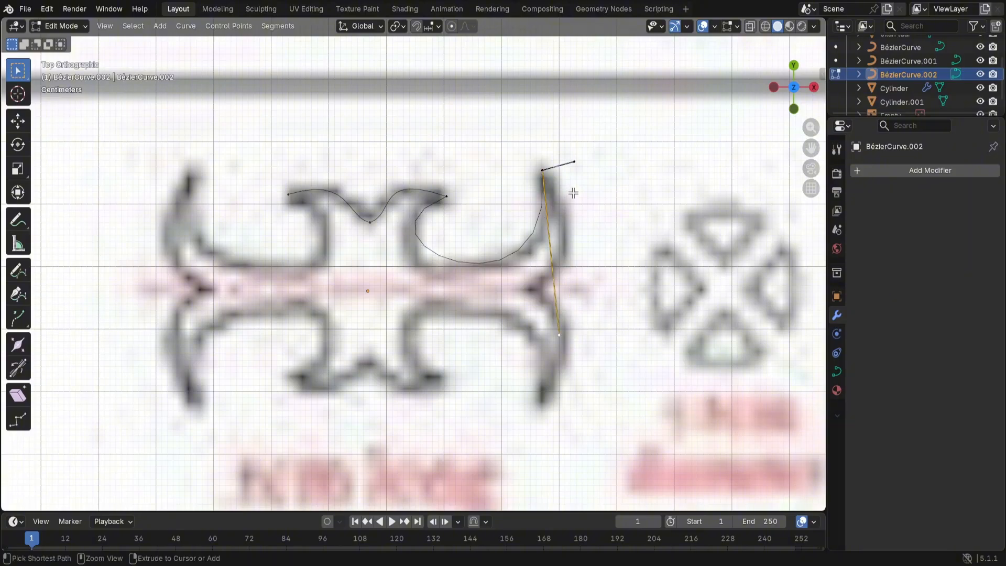
{"action": "key", "text": "Delete"}
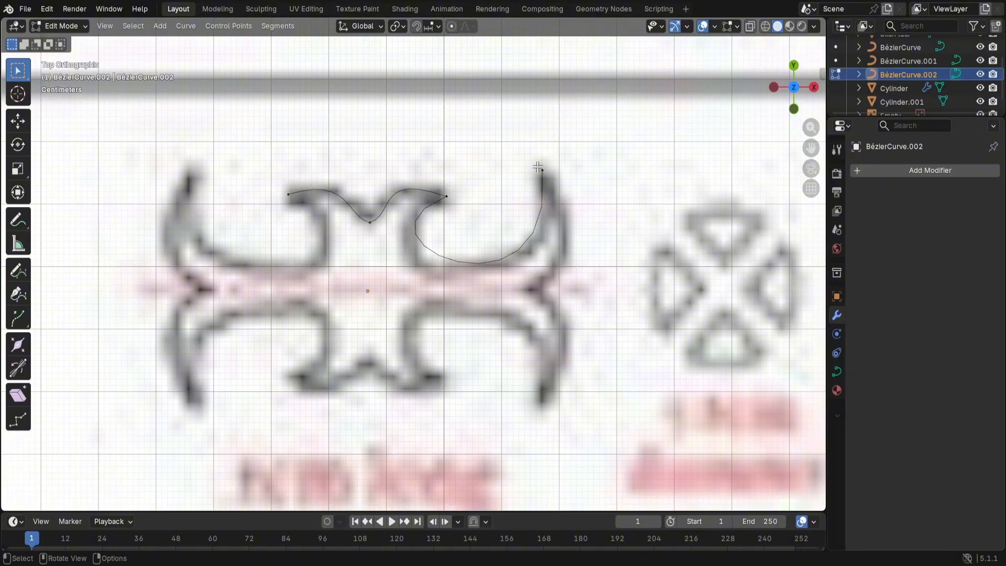
{"action": "key", "text": "ctrl+z"}
{"action": "key", "text": "g"}
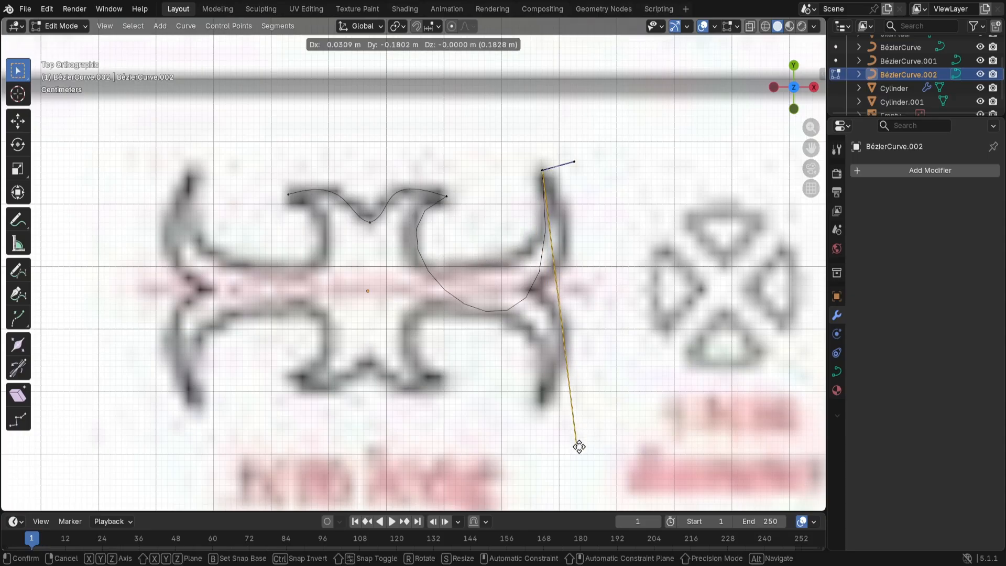
{"action": "left_click", "coordinate": [559, 425]}
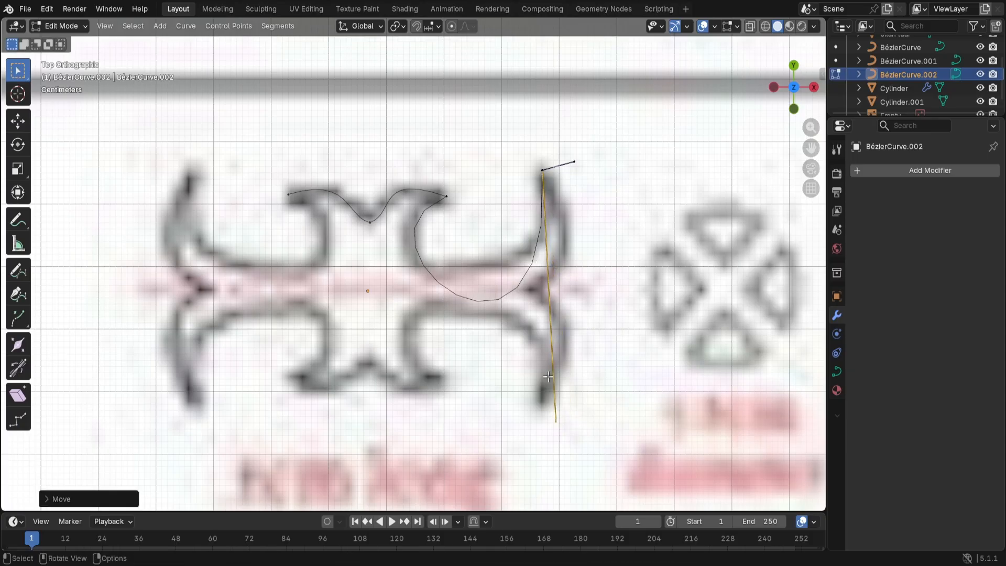
{"action": "key", "text": "ctrl+z"}
{"action": "left_click", "coordinate": [445, 202]}
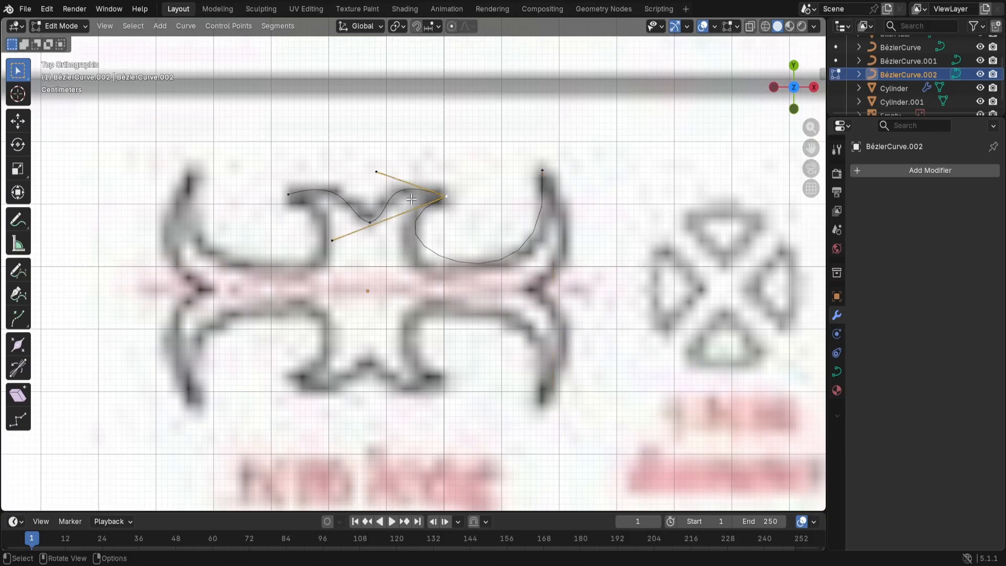
{"action": "left_click", "coordinate": [375, 171]}
{"action": "key", "text": "g"}
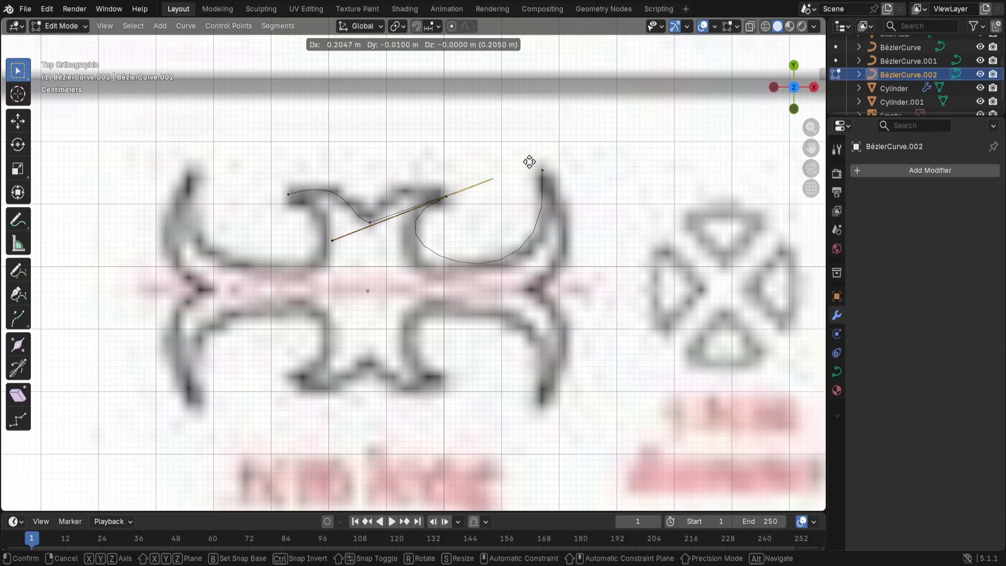
{"action": "right_click", "coordinate": [435, 193]}
{"action": "left_click", "coordinate": [323, 241]}
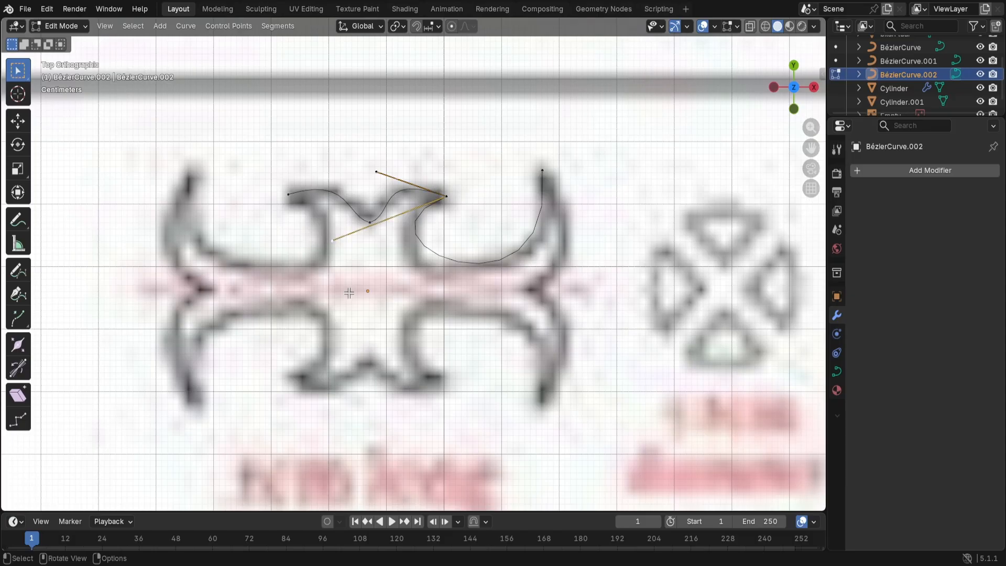
{"action": "key", "text": "g"}
{"action": "right_click", "coordinate": [443, 295]}
Step: Undo the handle adjustments and the extrusion to the outer wing tip, back to the curve ending at the right inner horn tip
{"action": "key", "text": "ctrl+z"}
{"action": "key", "text": "ctrl+z"}
{"action": "key", "text": "ctrl+z"}
{"action": "key", "text": "ctrl+z"}
{"action": "key", "text": "ctrl+z"}
{"action": "key", "text": "ctrl+z"}
{"action": "key", "text": "ctrl+z"}
{"action": "key", "text": "ctrl+z"}
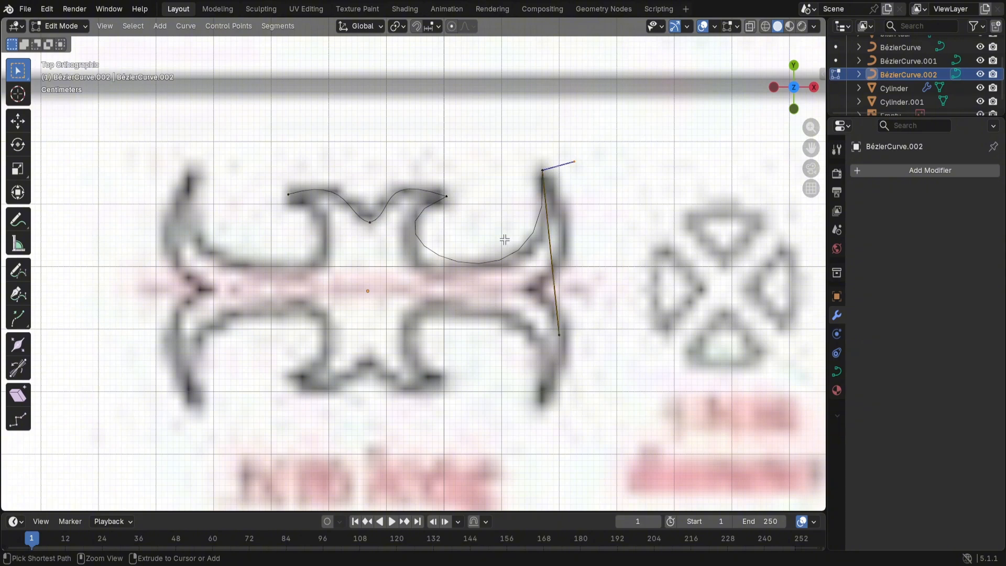
{"action": "key", "text": "ctrl+z"}
{"action": "key", "text": "ctrl+z"}
{"action": "key", "text": "ctrl+z"}
{"action": "key", "text": "ctrl+z"}
{"action": "key", "text": "ctrl+z"}
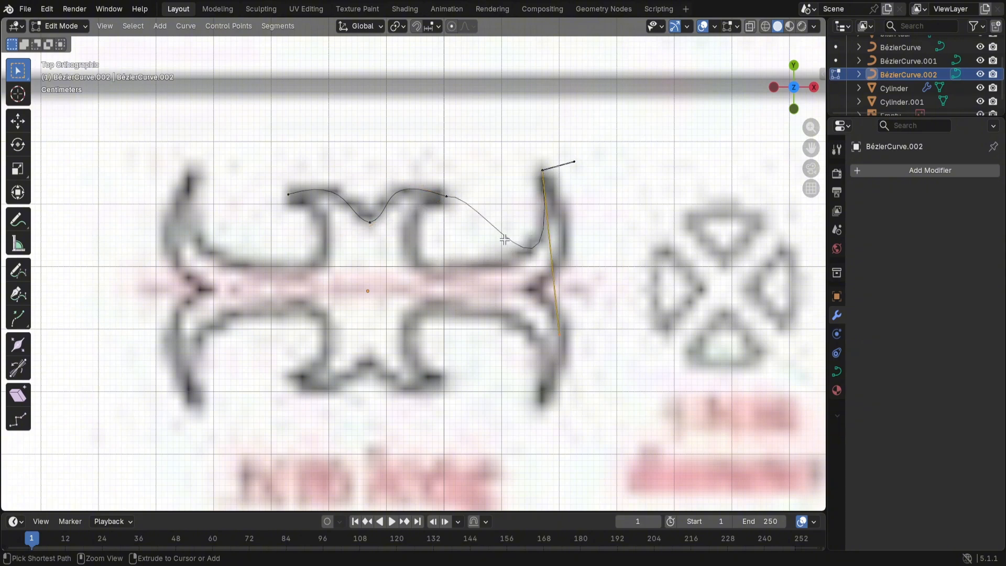
{"action": "key", "text": "ctrl+z"}
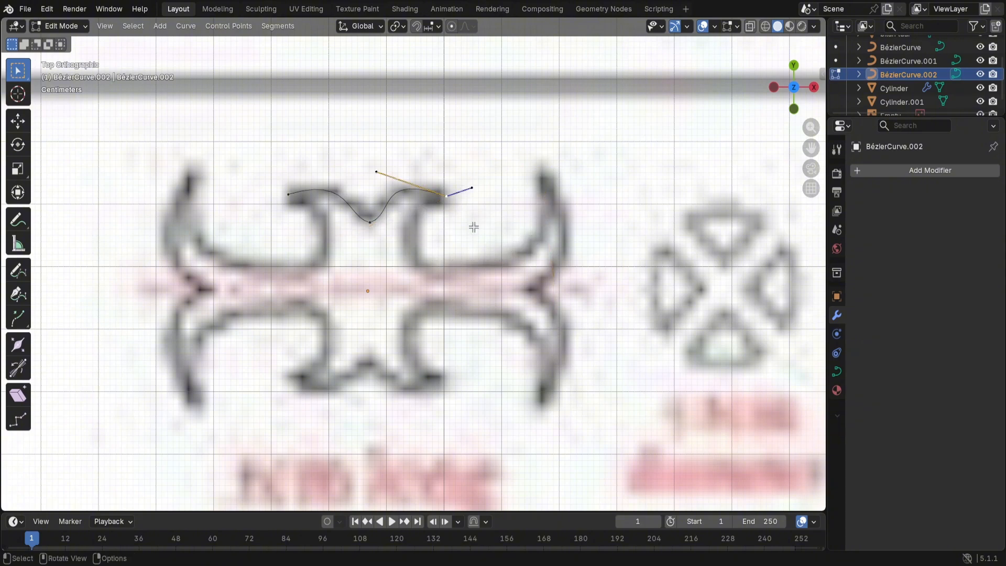
Step: Try extruding the curve from the right inner horn tip to the right arm's upper edge and bending both handles along the horn's inner arc
{"action": "key", "text": "e"}
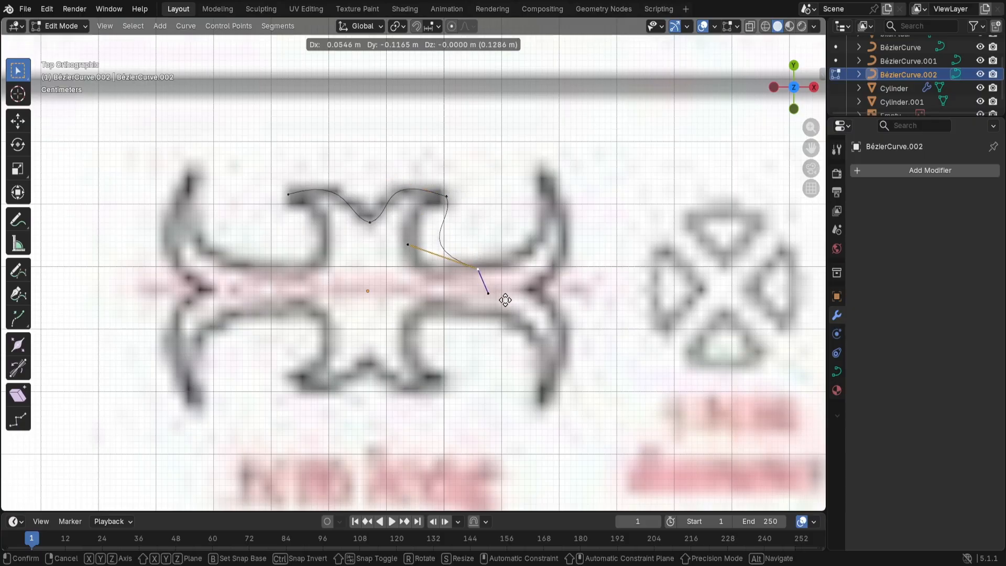
{"action": "left_click", "coordinate": [503, 298]}
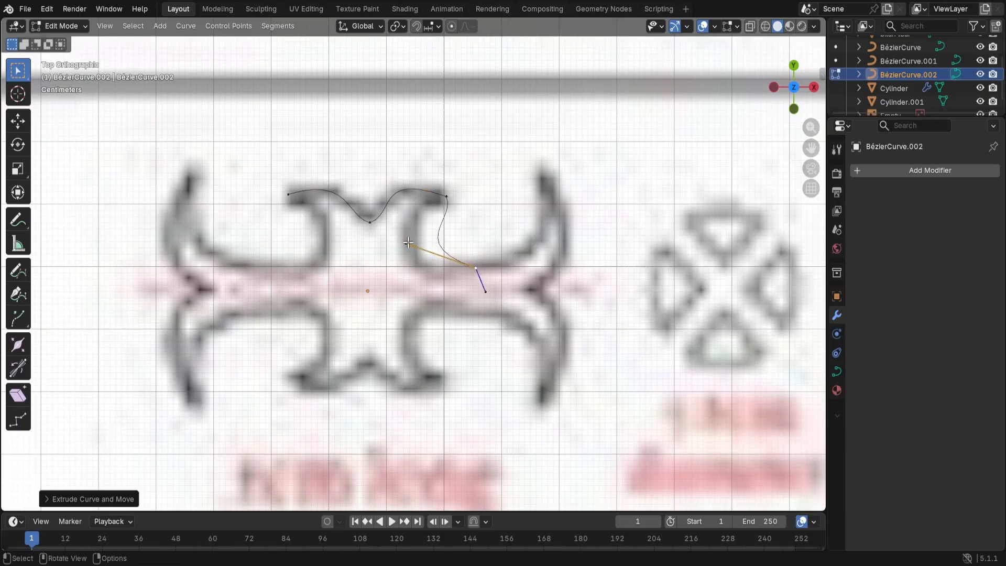
{"action": "left_click", "coordinate": [407, 243]}
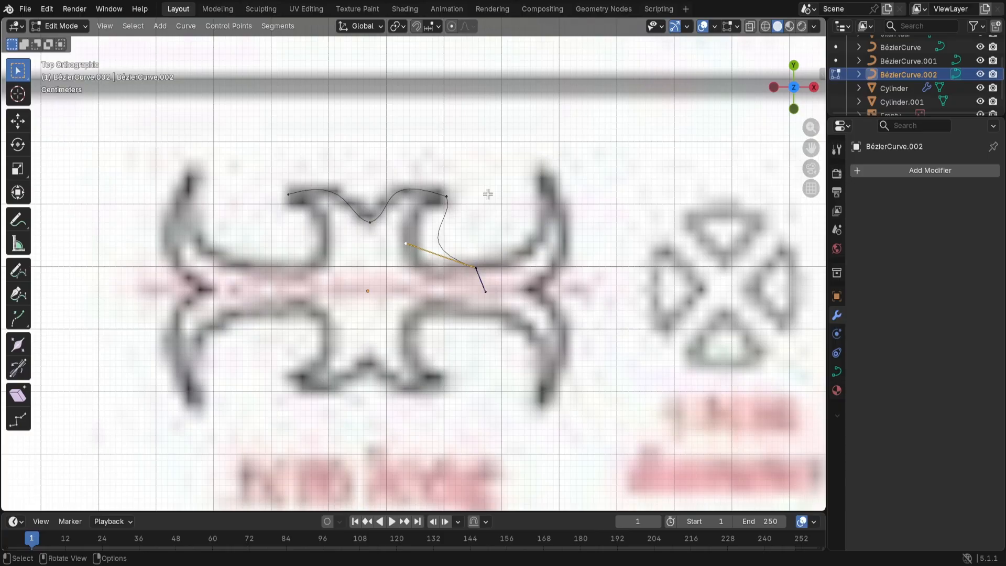
{"action": "key", "text": "g"}
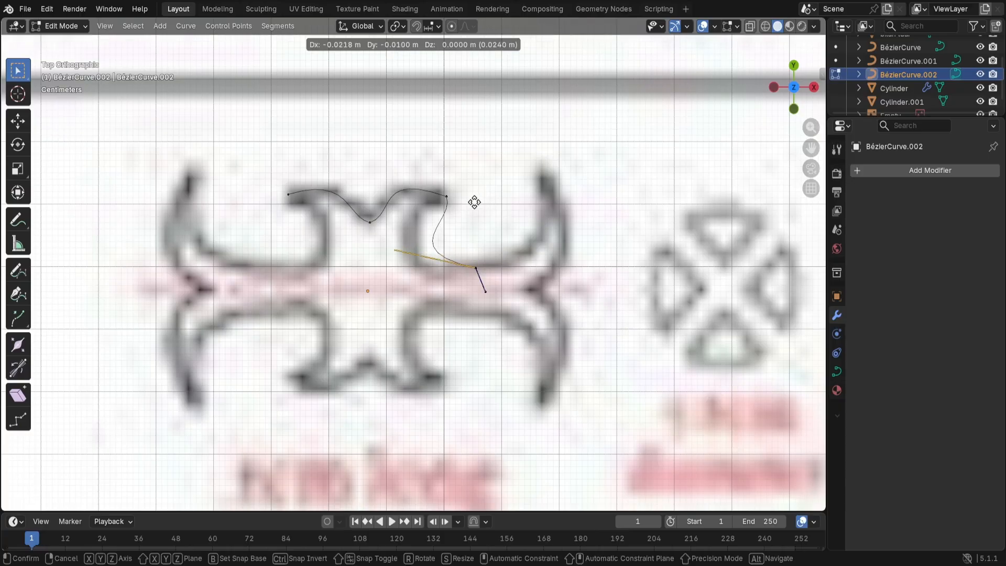
{"action": "left_click", "coordinate": [434, 228]}
{"action": "left_click", "coordinate": [446, 192]}
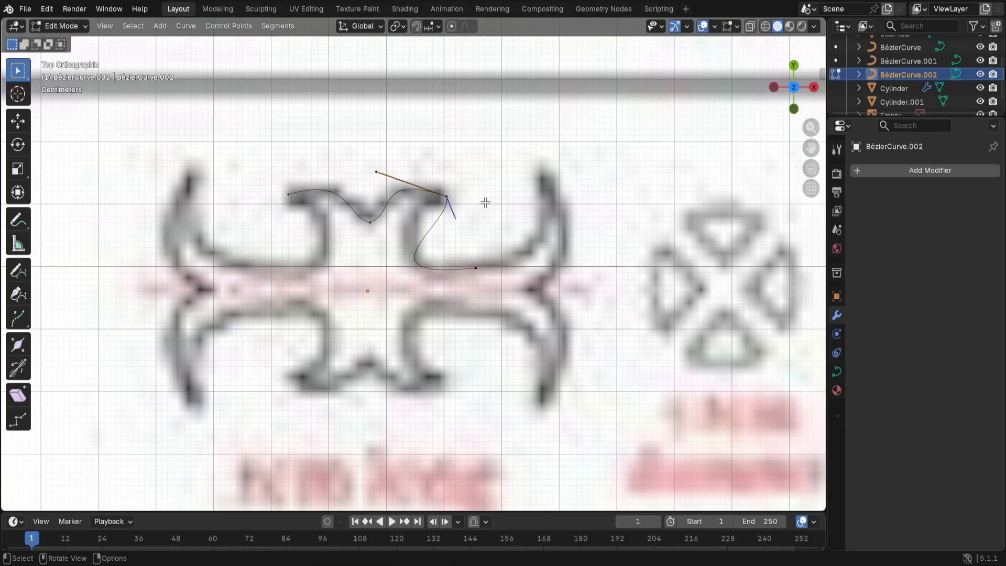
{"action": "key", "text": "g"}
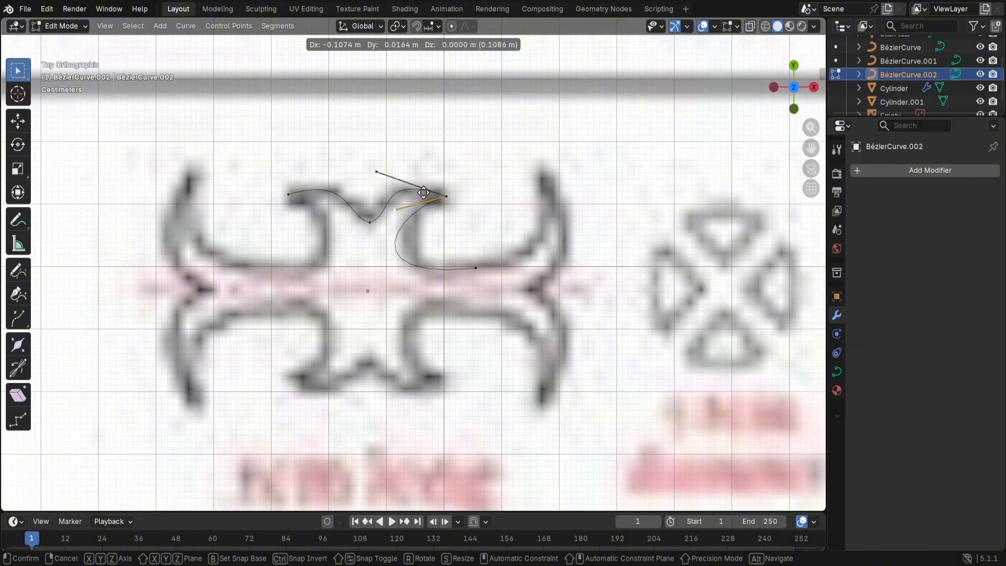
{"action": "left_click", "coordinate": [423, 192]}
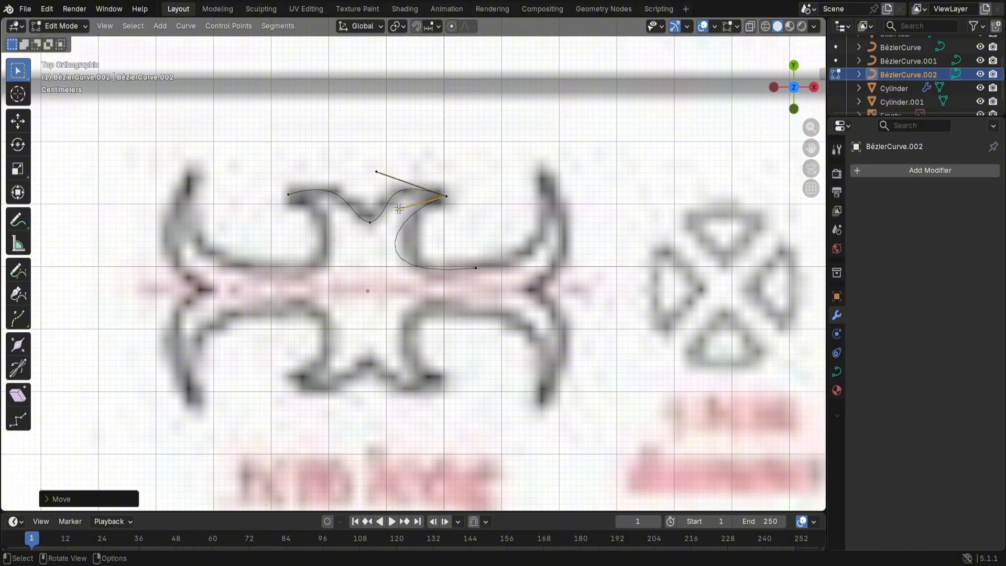
Step: Undo the handle moves and the extrusion to the right arm's upper edge, back to the curve ending at the right inner horn tip
{"action": "key", "text": "ctrl+z"}
{"action": "key", "text": "ctrl+z"}
{"action": "key", "text": "ctrl+z"}
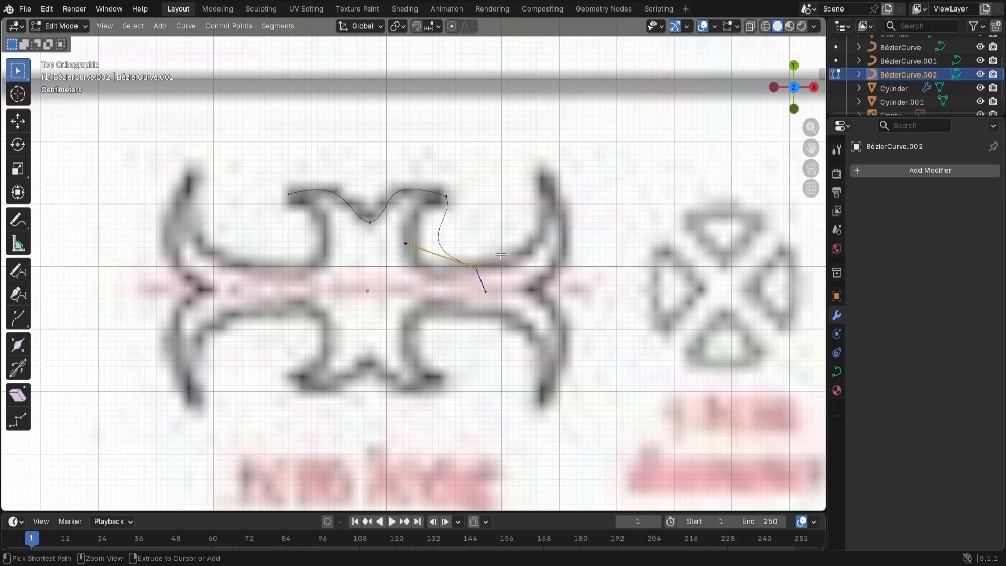
{"action": "key", "text": "ctrl+z"}
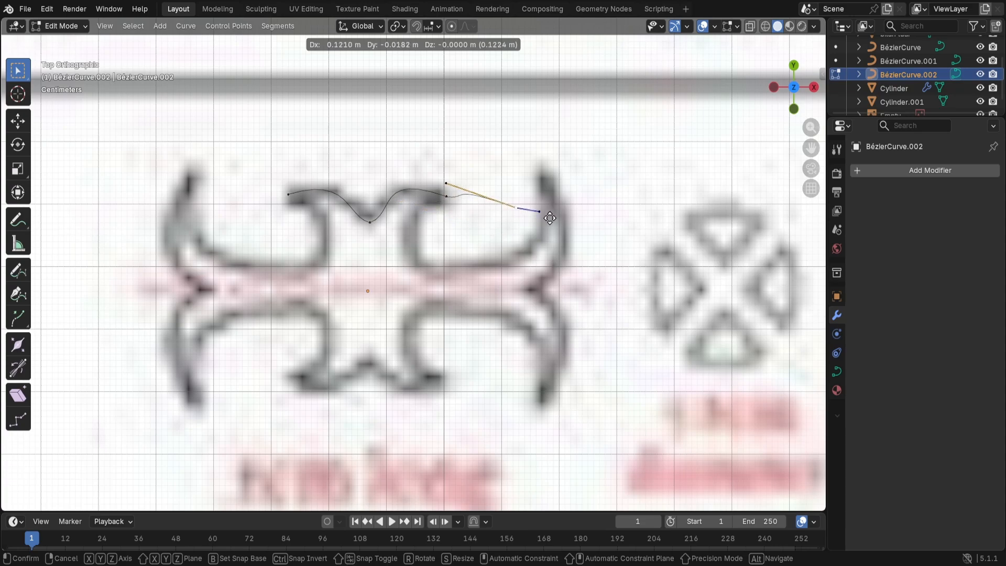
Step: Extrude the curve from the right inner horn tip to the upper-right outer wing tip and swing the new point's incoming handle straight down
{"action": "left_click", "coordinate": [576, 183]}
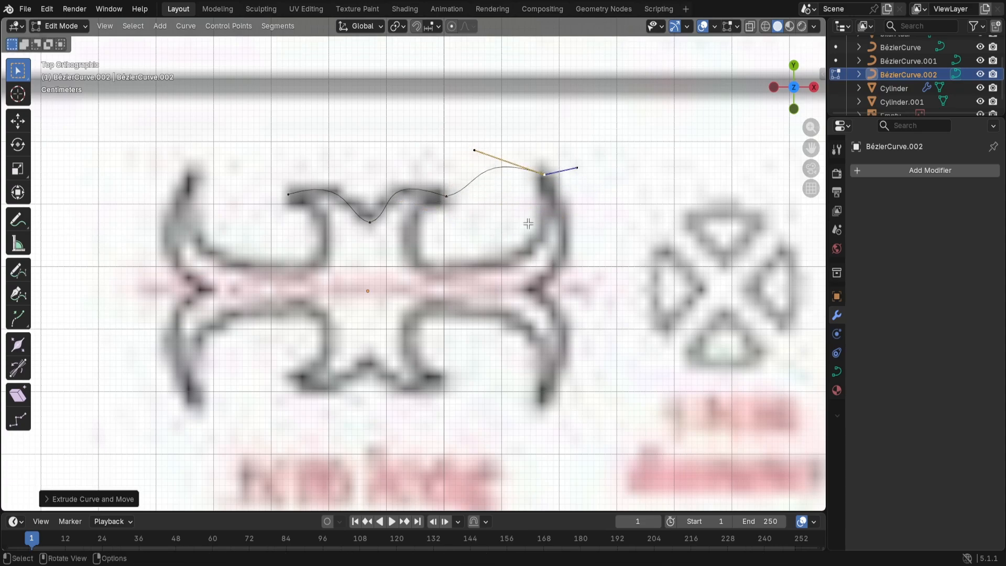
{"action": "left_click", "coordinate": [478, 152]}
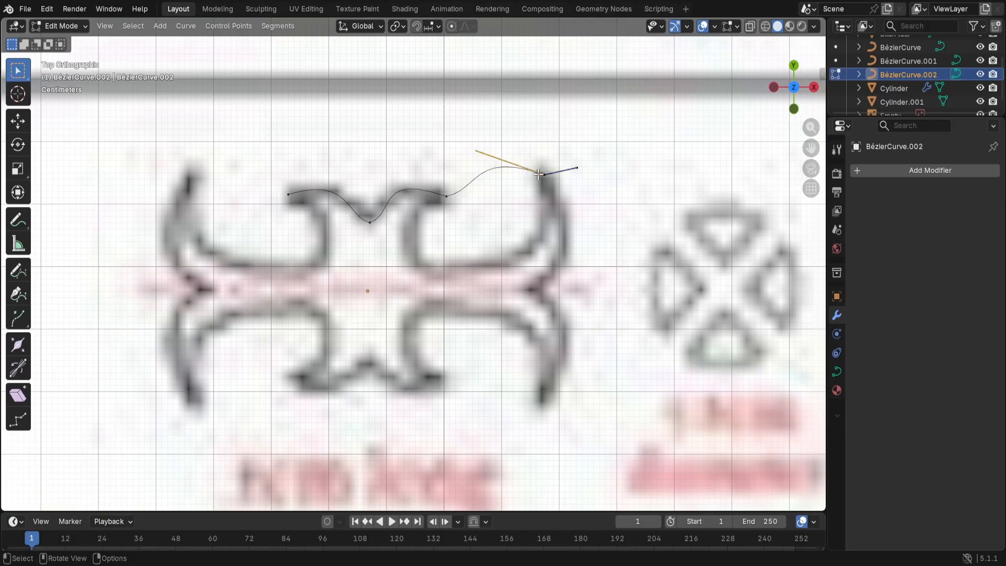
{"action": "key", "text": "g"}
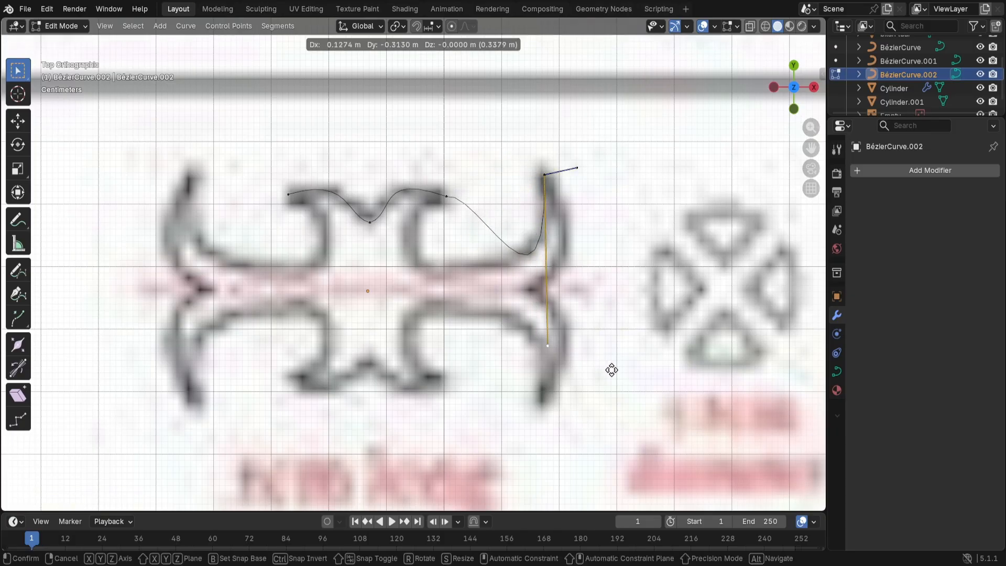
{"action": "left_click", "coordinate": [611, 359]}
Step: Swing the right inner horn-tip point's outgoing handle far to the lower left and lengthen it so the segment bows along the inner arc
{"action": "left_click", "coordinate": [449, 198]}
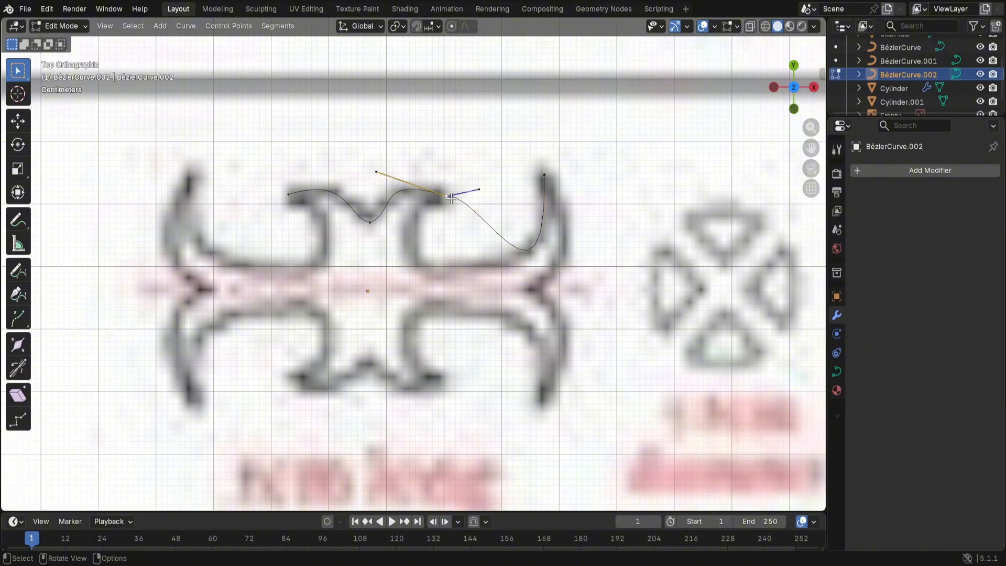
{"action": "left_click_drag", "start_coordinate": [481, 188], "coordinate": [325, 246]}
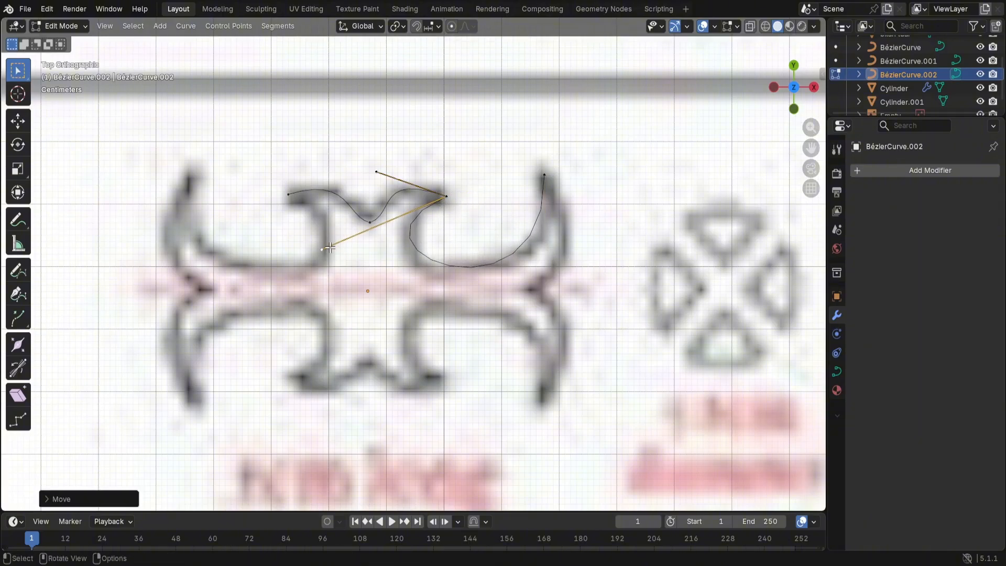
{"action": "key", "text": "s"}
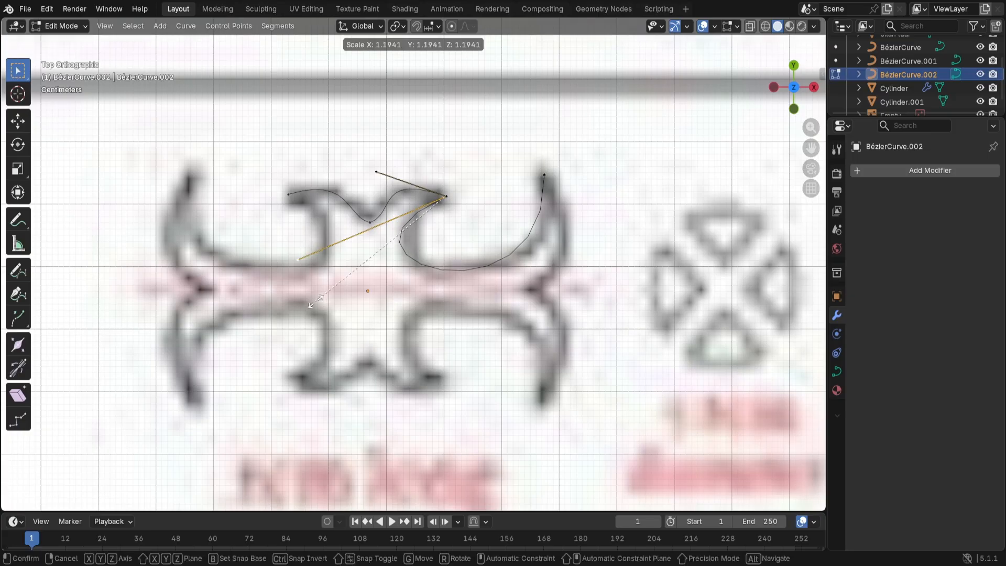
{"action": "left_click", "coordinate": [296, 303]}
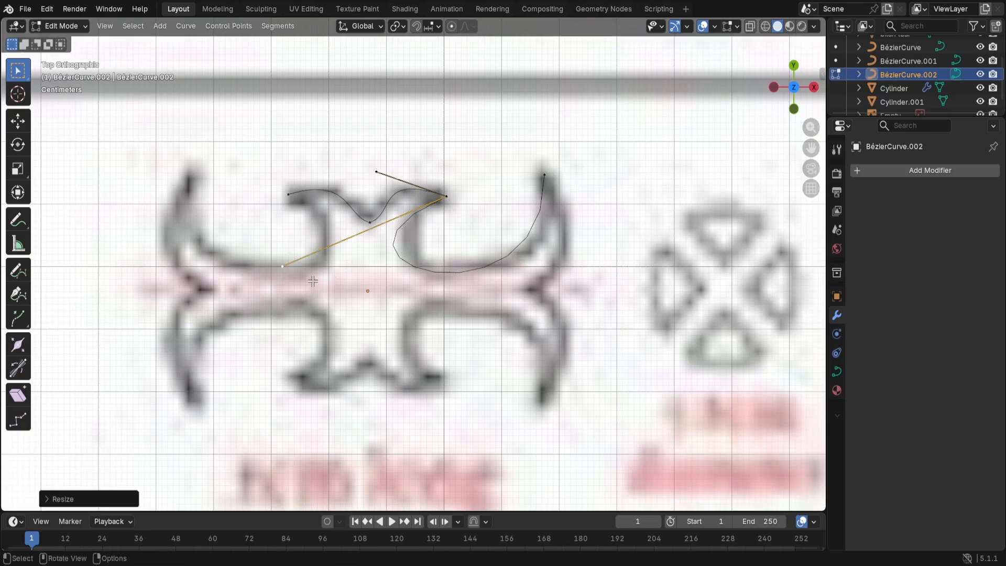
{"action": "key", "text": "g"}
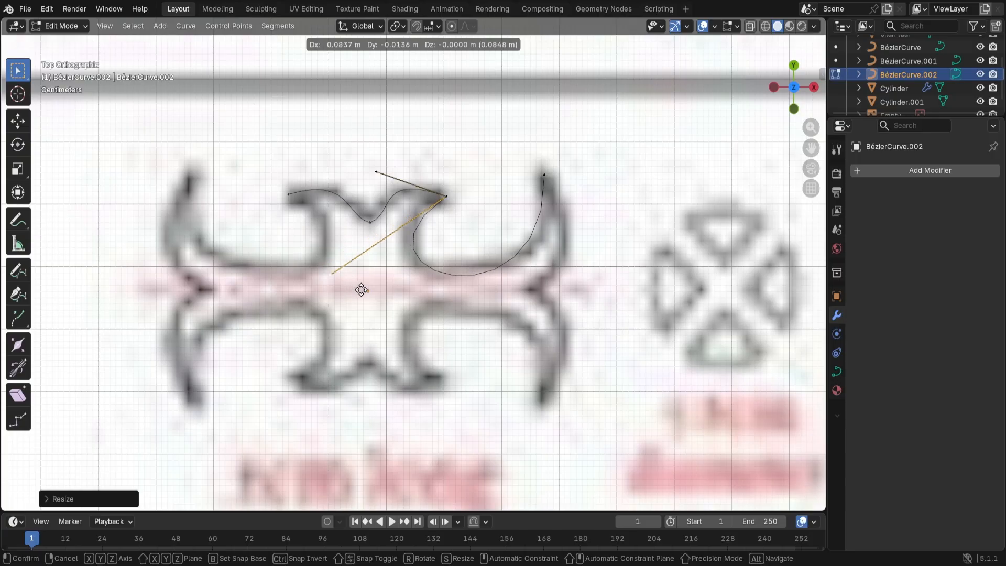
{"action": "left_click", "coordinate": [361, 289]}
Step: Shorten the upper-right wing-tip point's incoming handle and shift its end slightly to the right to fit the wing's inner edge
{"action": "left_click", "coordinate": [548, 179]}
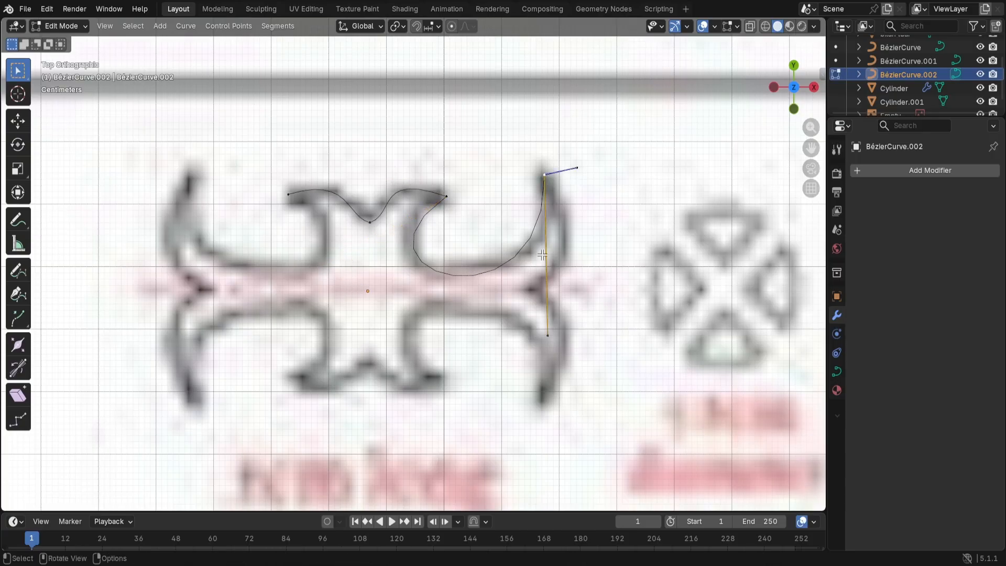
{"action": "key", "text": "s"}
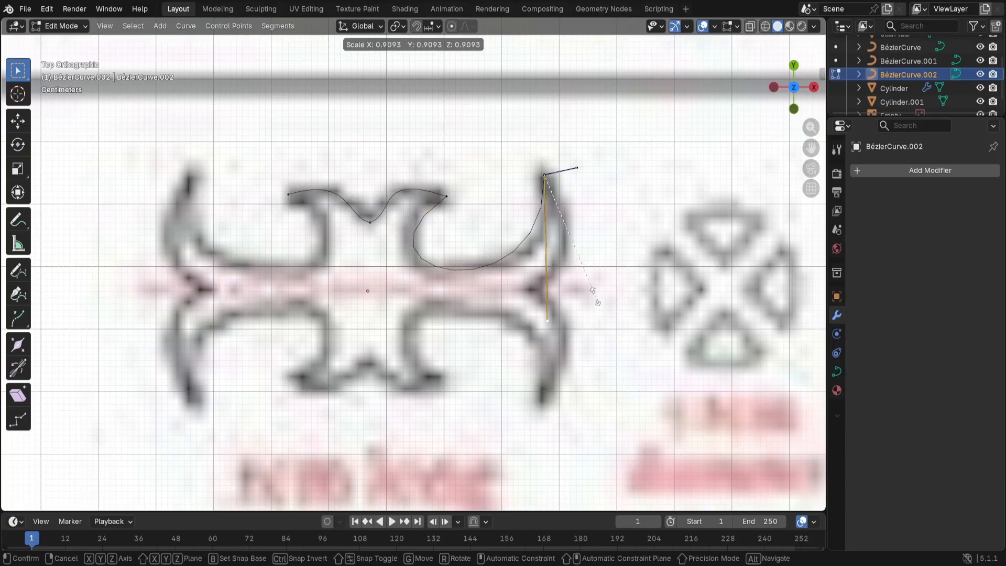
{"action": "left_click", "coordinate": [601, 290]}
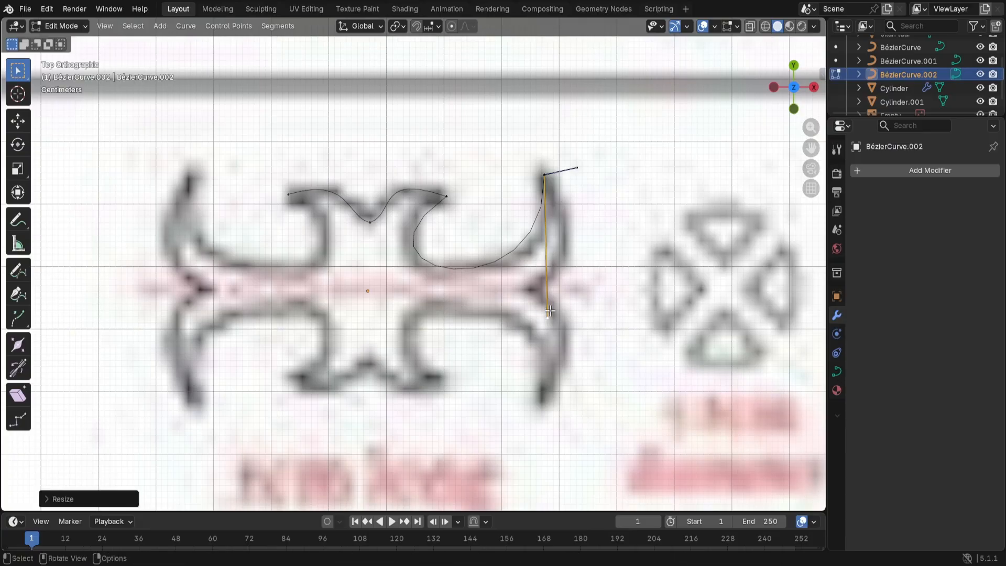
{"action": "left_click_drag", "start_coordinate": [549, 311], "coordinate": [578, 307]}
{"action": "left_click", "coordinate": [430, 250]}
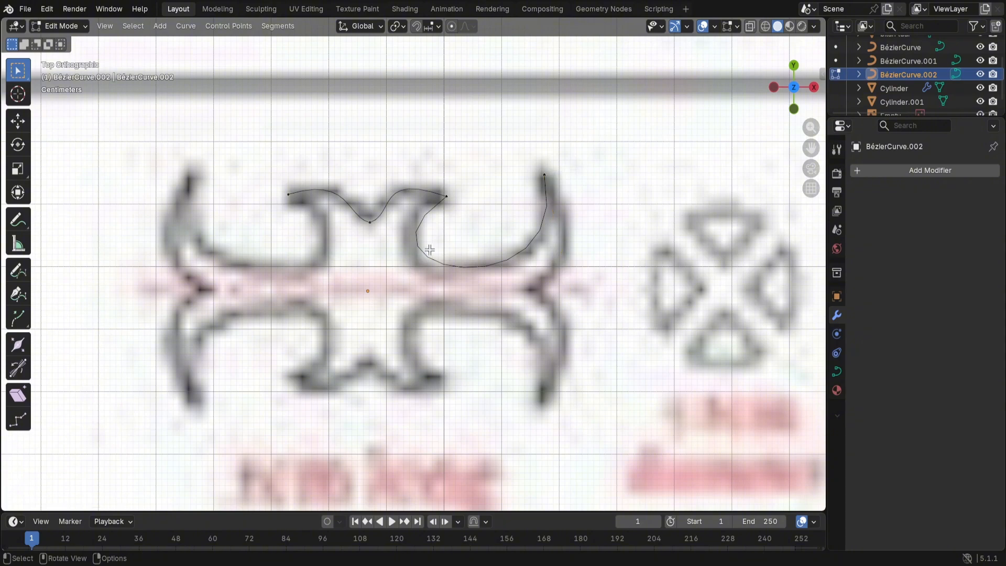
Step: Nudge the right inner horn-tip point's outgoing handle slightly left so the bend sits on the horn's dark outline
{"action": "left_click", "coordinate": [448, 202]}
{"action": "left_click_drag", "start_coordinate": [339, 273], "coordinate": [325, 272]}
{"action": "left_click", "coordinate": [602, 158]}
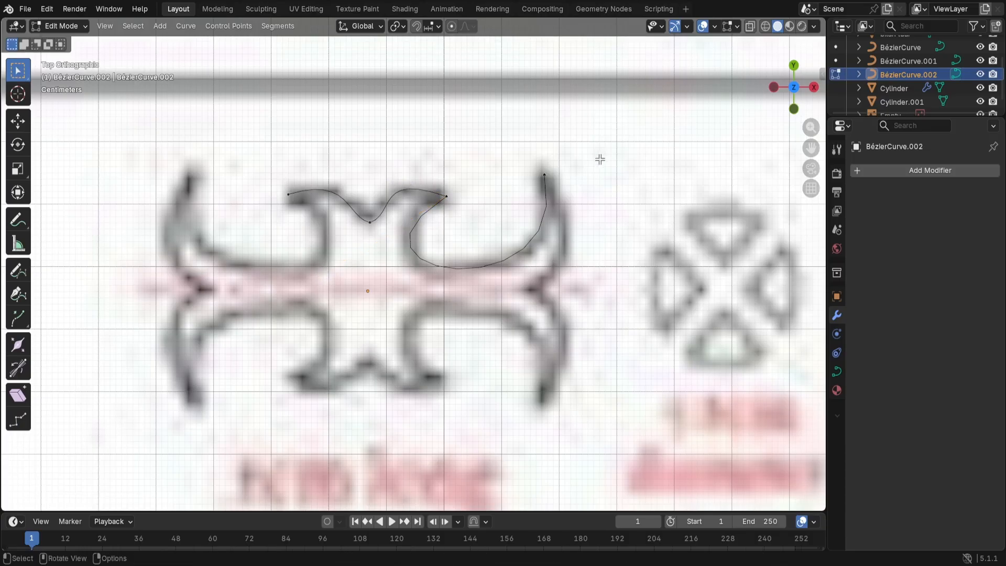
Step: Extrude the curve from the upper-right wing tip to the right-hand centre notch and swing the new point's incoming handle to the upper right
{"action": "left_click", "coordinate": [548, 175]}
{"action": "key", "text": "e"}
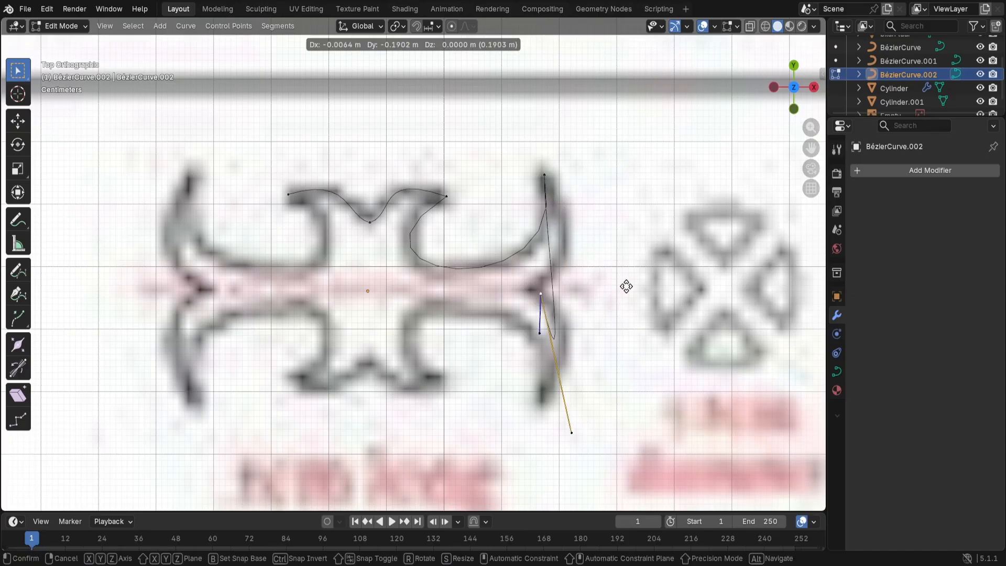
{"action": "left_click", "coordinate": [619, 283]}
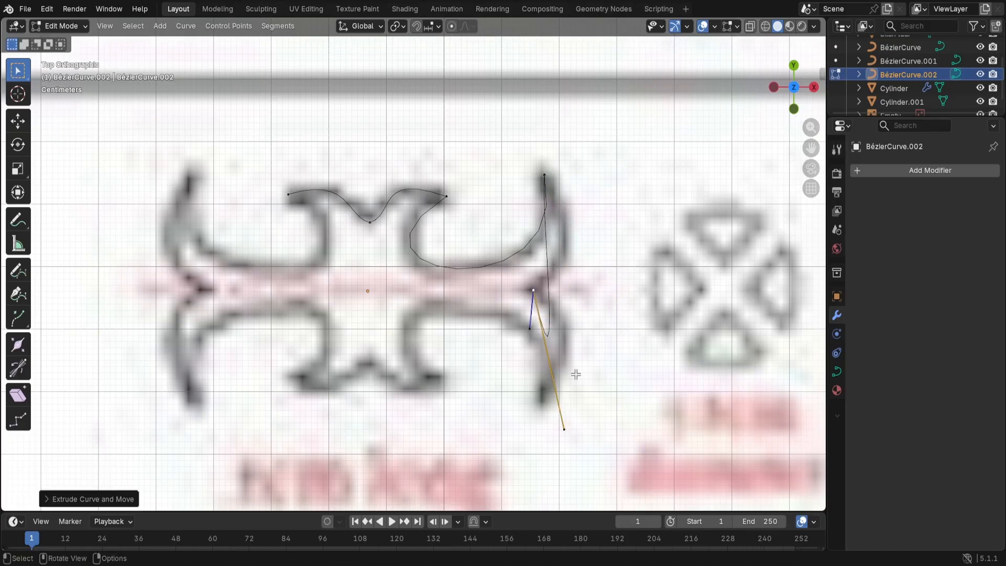
{"action": "left_click", "coordinate": [564, 426]}
{"action": "key", "text": "g"}
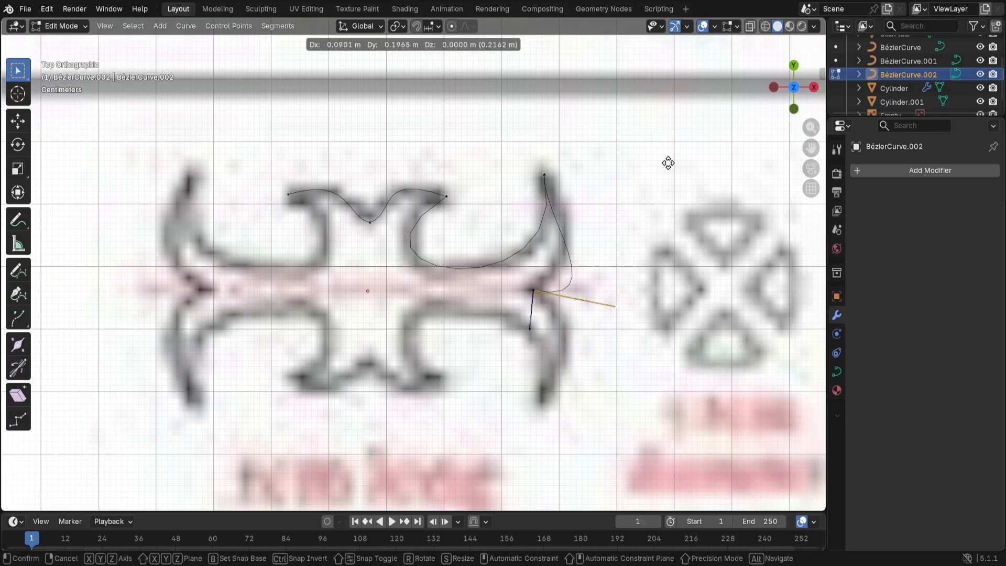
{"action": "left_click", "coordinate": [657, 81]}
Step: Move the upper-right wing-tip point's outgoing handle up close to the tip so the segment follows the wing's outer arc
{"action": "left_click", "coordinate": [547, 175]}
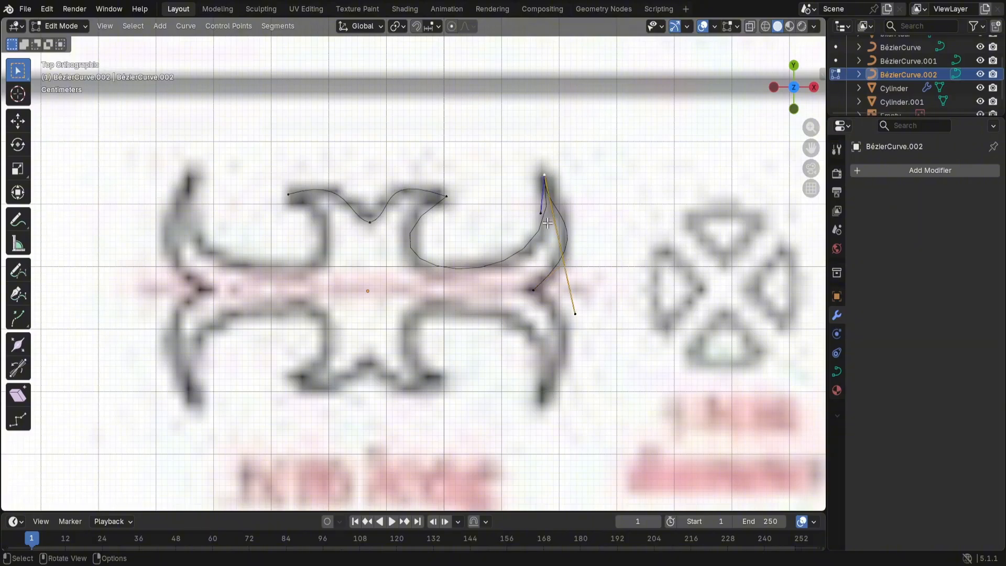
{"action": "key", "text": "g"}
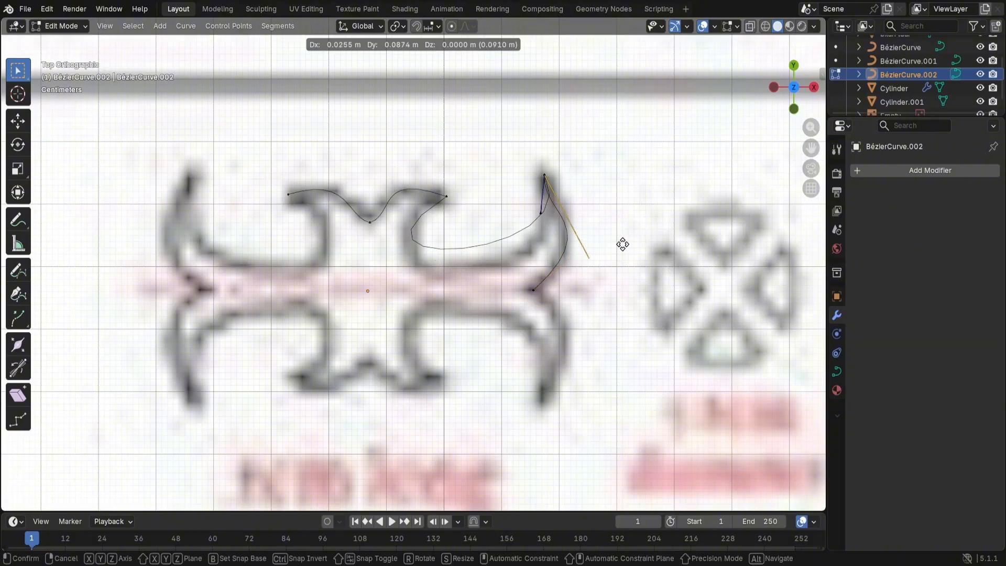
{"action": "right_click", "coordinate": [617, 243]}
{"action": "key", "text": "g"}
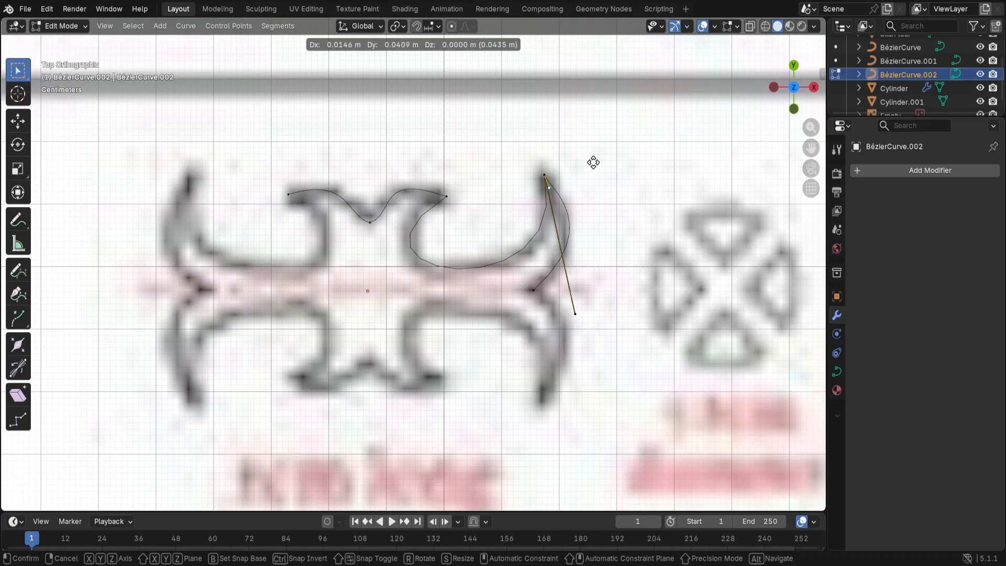
{"action": "left_click", "coordinate": [593, 162]}
Step: Extrude the curve from the right-hand centre notch down to the lower-right outer wing tip
{"action": "left_click", "coordinate": [577, 260]}
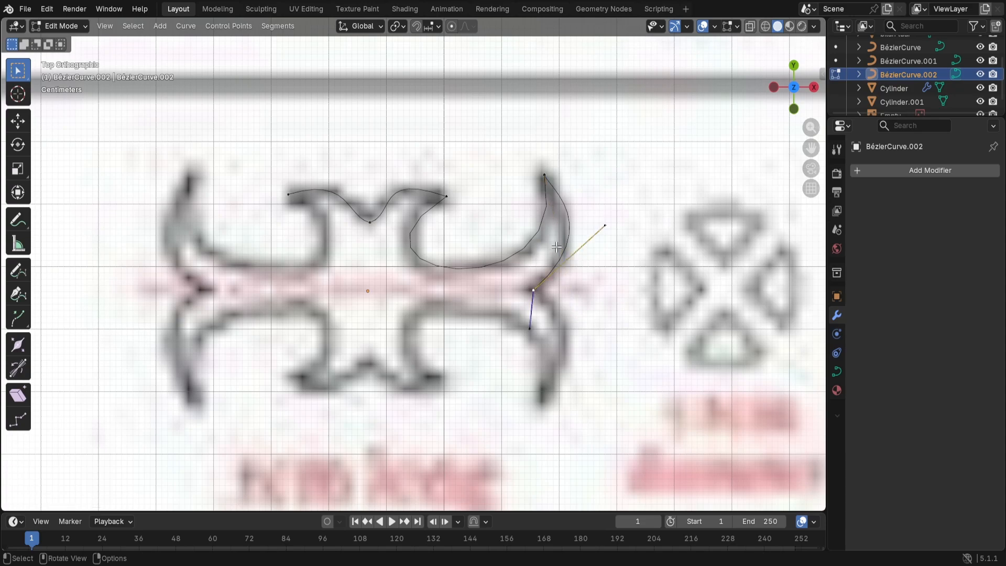
{"action": "key", "text": "g"}
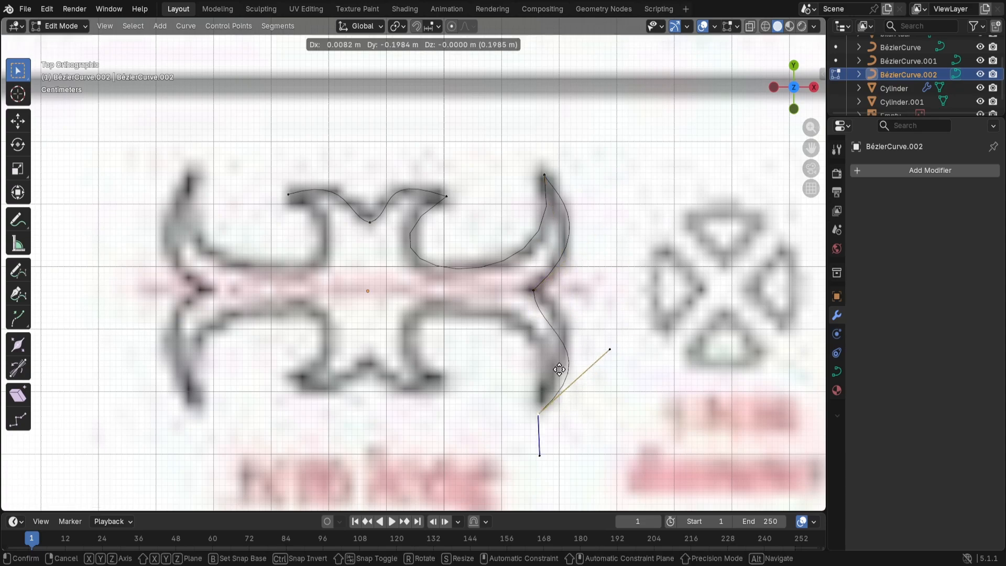
{"action": "left_click", "coordinate": [565, 360]}
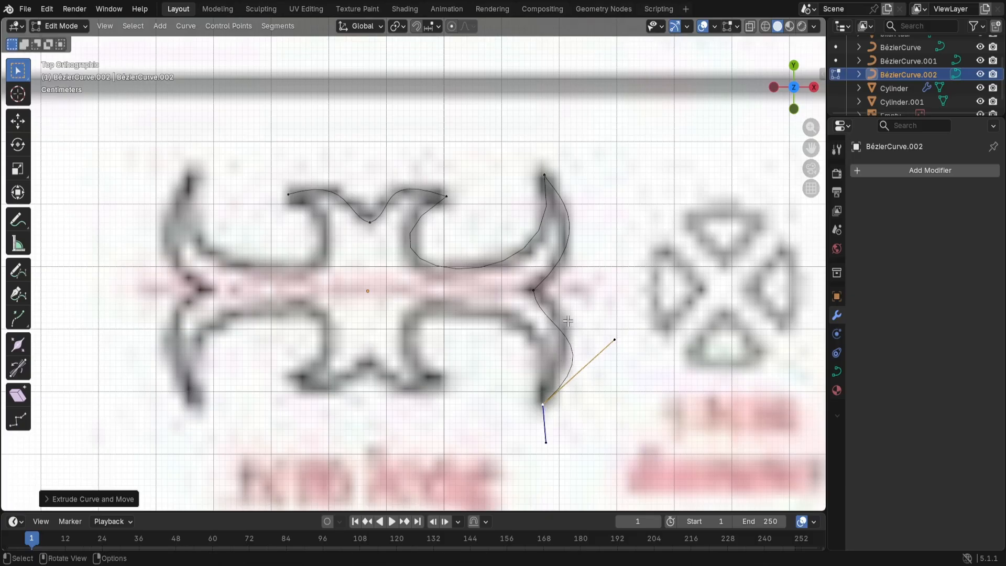
Step: Move the centre-notch point's outgoing handle toward the lower right so the segment leaves along the lower wing's outer edge
{"action": "left_click", "coordinate": [534, 290]}
{"action": "left_click", "coordinate": [537, 327]}
{"action": "key", "text": "g"}
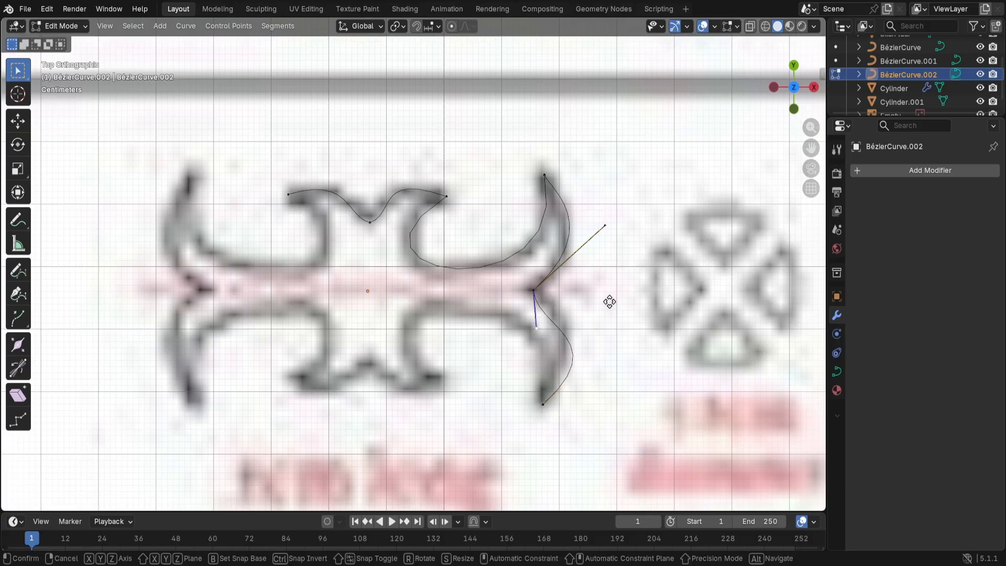
{"action": "left_click", "coordinate": [620, 292]}
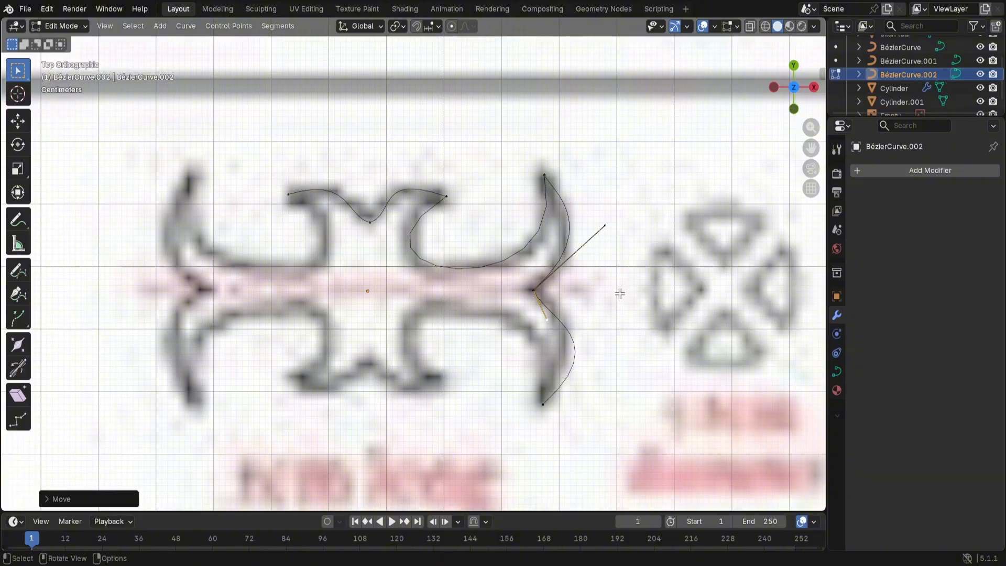
{"action": "key", "text": "g"}
{"action": "left_click", "coordinate": [623, 288]}
Step: Pull the lower-right wing-tip point's incoming handle inward to the upper left so the segment hugs the lower wing's outer arc
{"action": "left_click", "coordinate": [552, 391]}
{"action": "key", "text": "g"}
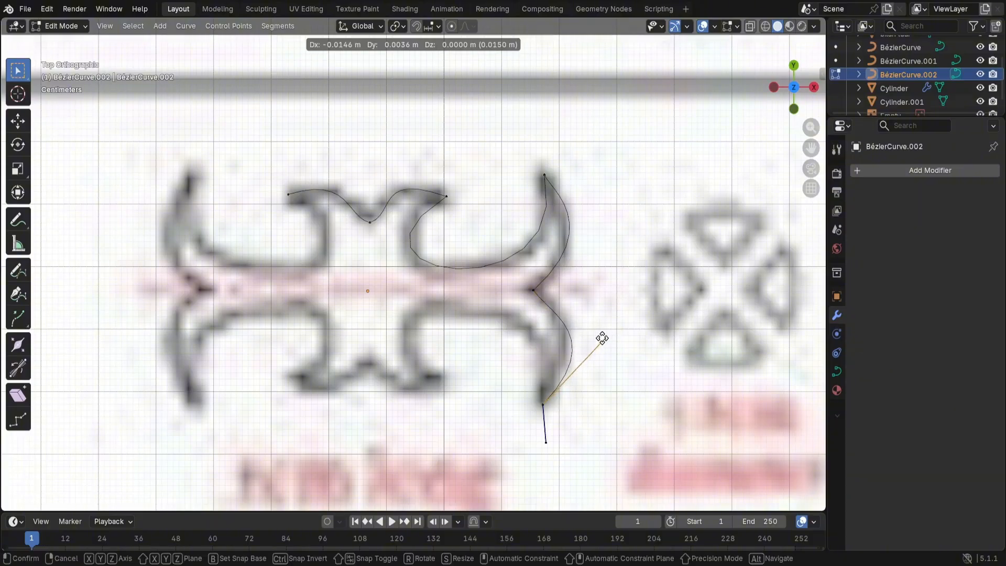
{"action": "left_click", "coordinate": [587, 326]}
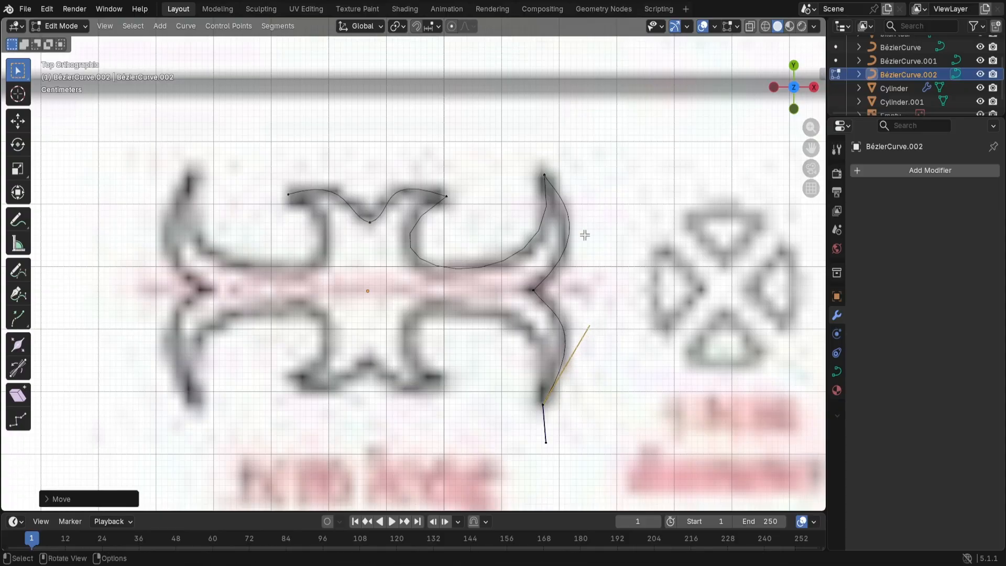
Step: Extrude the curve from the lower-right outer wing tip to the tip of the lower-right inner barb
{"action": "left_click", "coordinate": [603, 239]}
{"action": "left_click", "coordinate": [545, 405]}
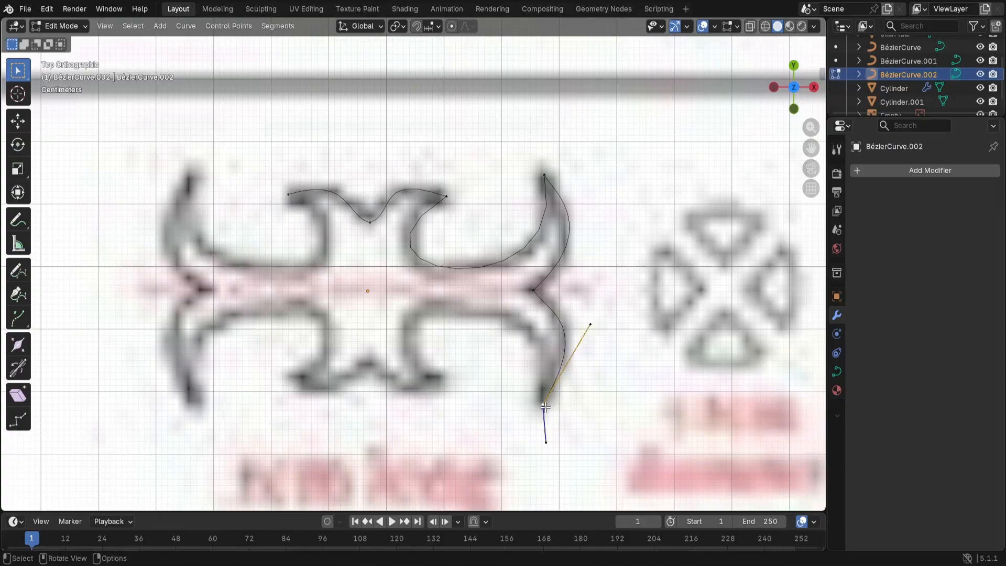
{"action": "key", "text": "e"}
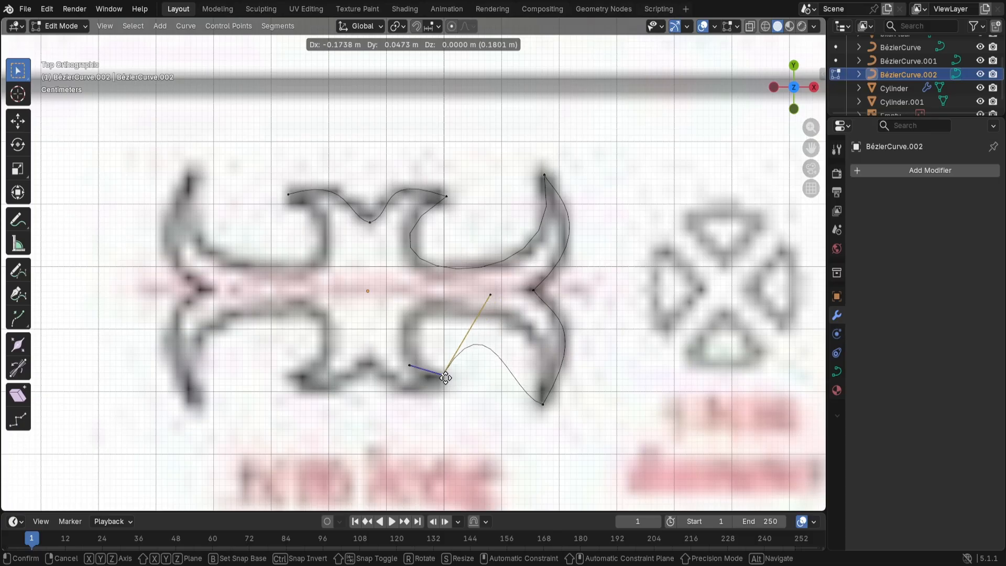
{"action": "left_click", "coordinate": [442, 380]}
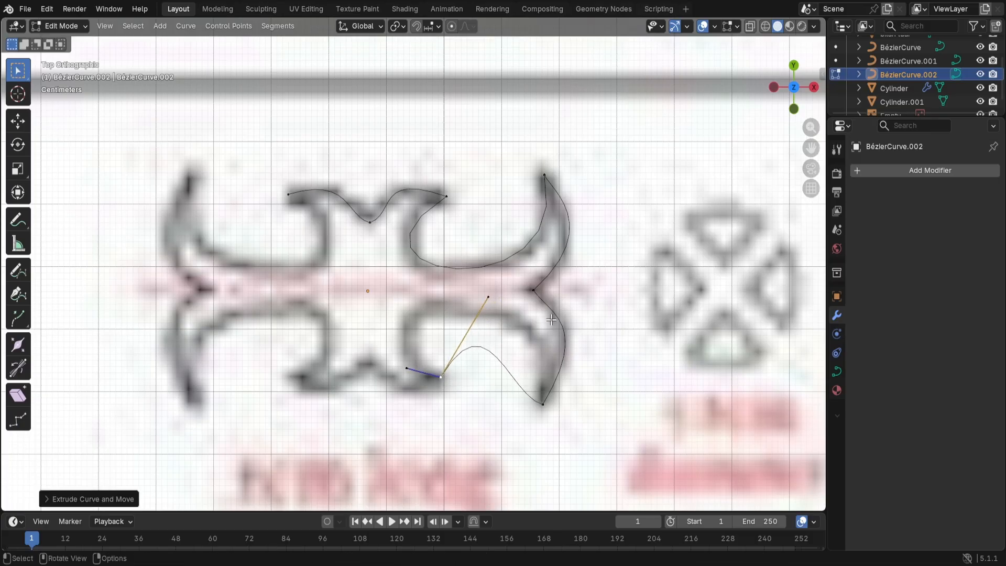
Step: Adjust the handles at the lower-right barb and wing tip so the segment follows the lower-right wing's inner arc
{"action": "left_click", "coordinate": [487, 297]}
{"action": "key", "text": "g"}
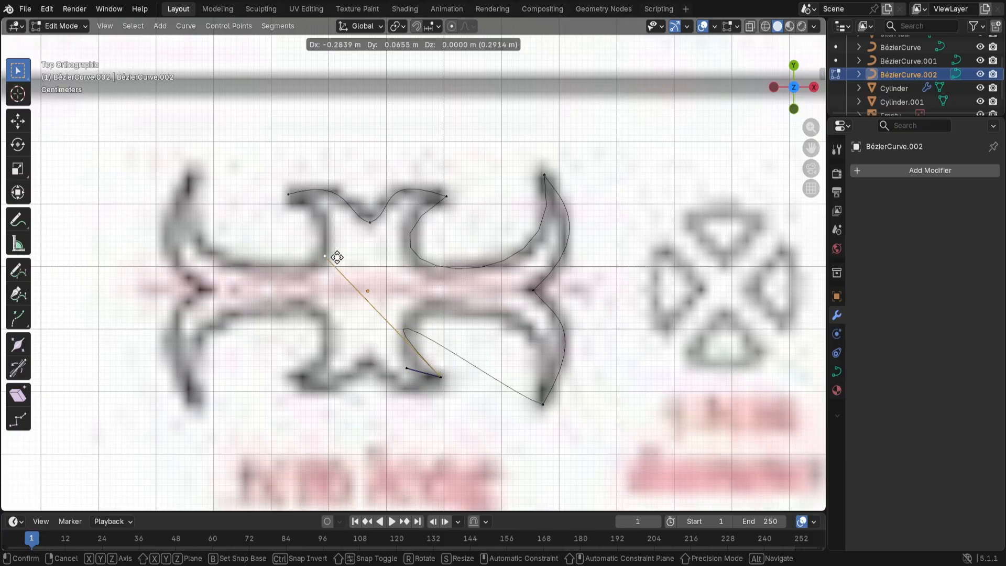
{"action": "left_click", "coordinate": [339, 251]}
{"action": "left_click", "coordinate": [543, 406]}
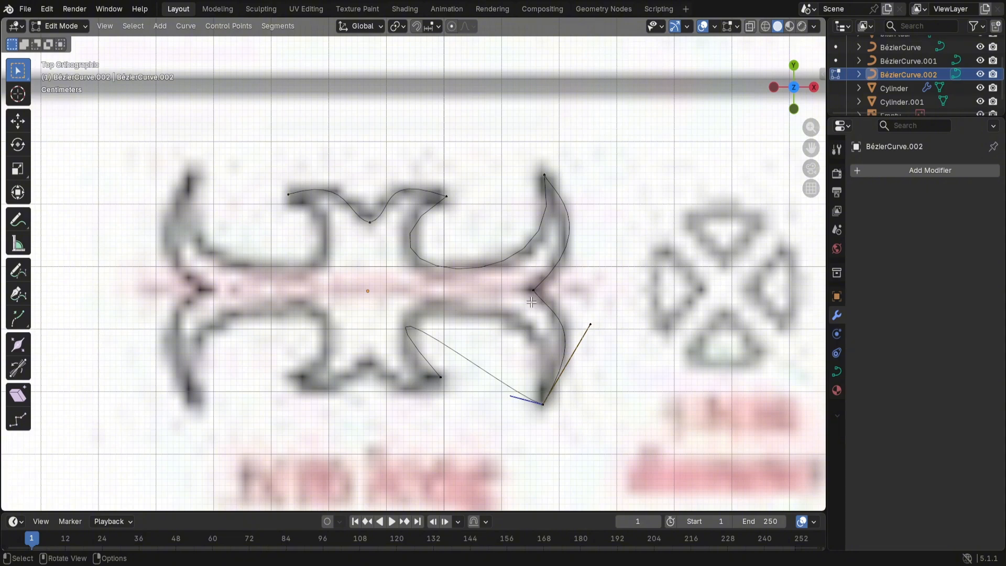
{"action": "key", "text": "g"}
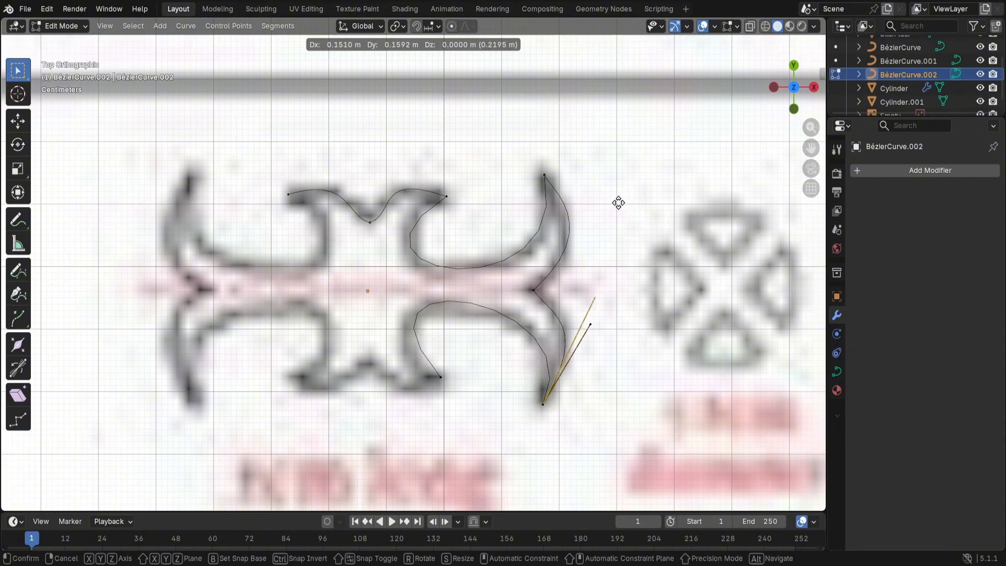
{"action": "left_click", "coordinate": [617, 202]}
{"action": "left_click", "coordinate": [426, 339]}
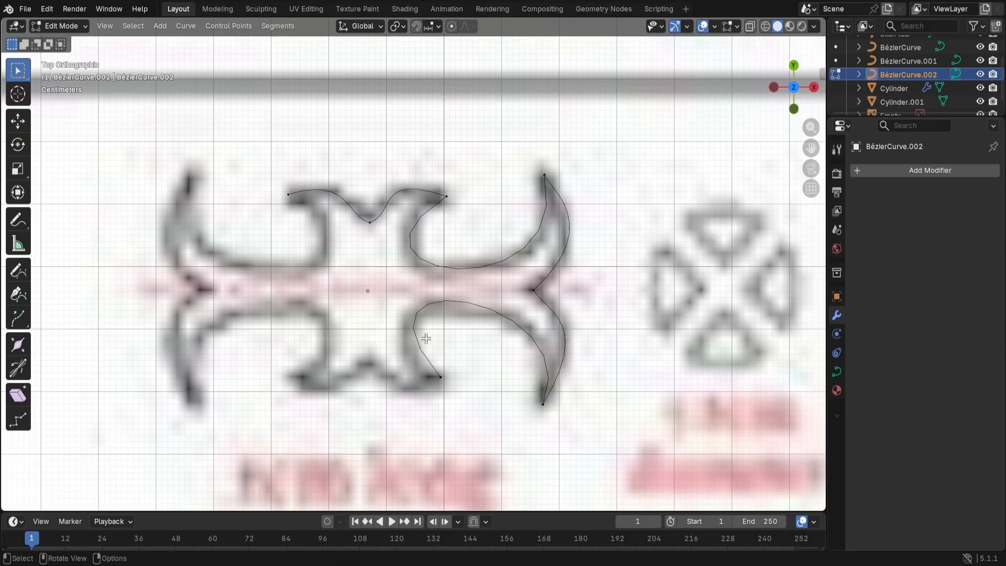
{"action": "left_click", "coordinate": [445, 382]}
{"action": "key", "text": "g"}
{"action": "left_click", "coordinate": [329, 262]}
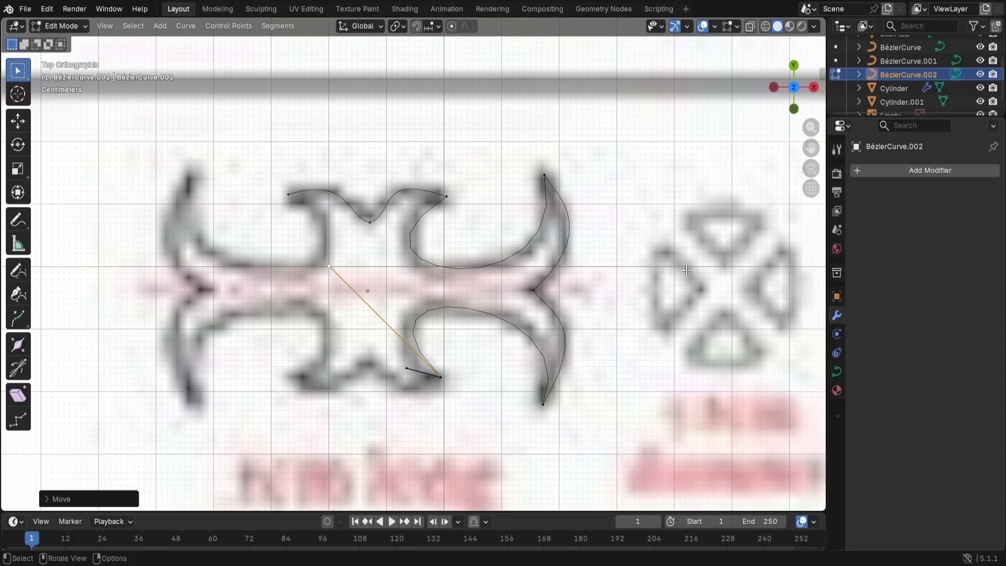
Step: Extrude the curve from the lower-right barb to the small peak at the ornament's bottom centre
{"action": "key", "text": "g"}
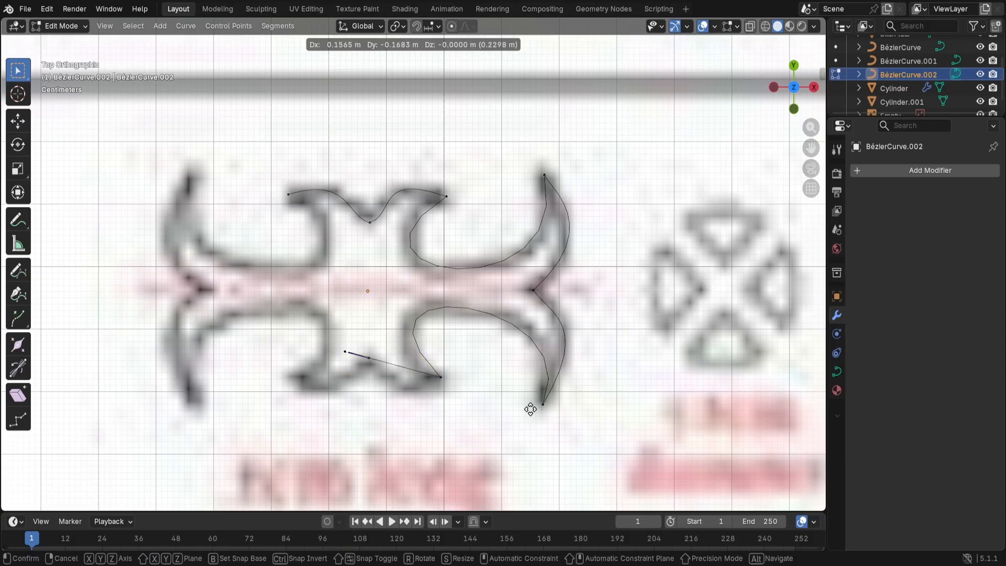
{"action": "left_click", "coordinate": [442, 394]}
{"action": "key", "text": "e"}
{"action": "left_click", "coordinate": [419, 370]}
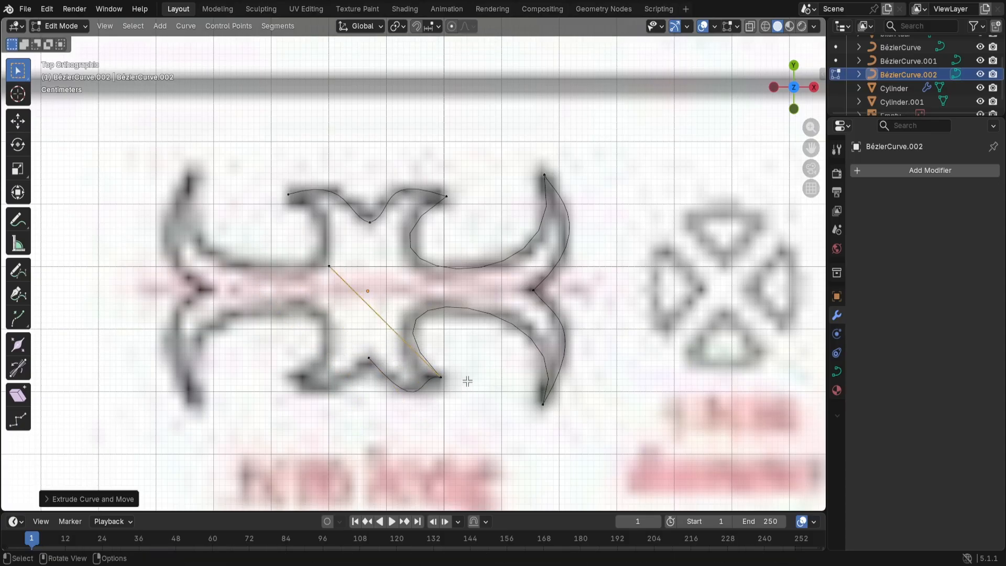
Step: Resize the lower-right barb point's outgoing handle and move it toward the lower left along the bottom edge
{"action": "key", "text": "s"}
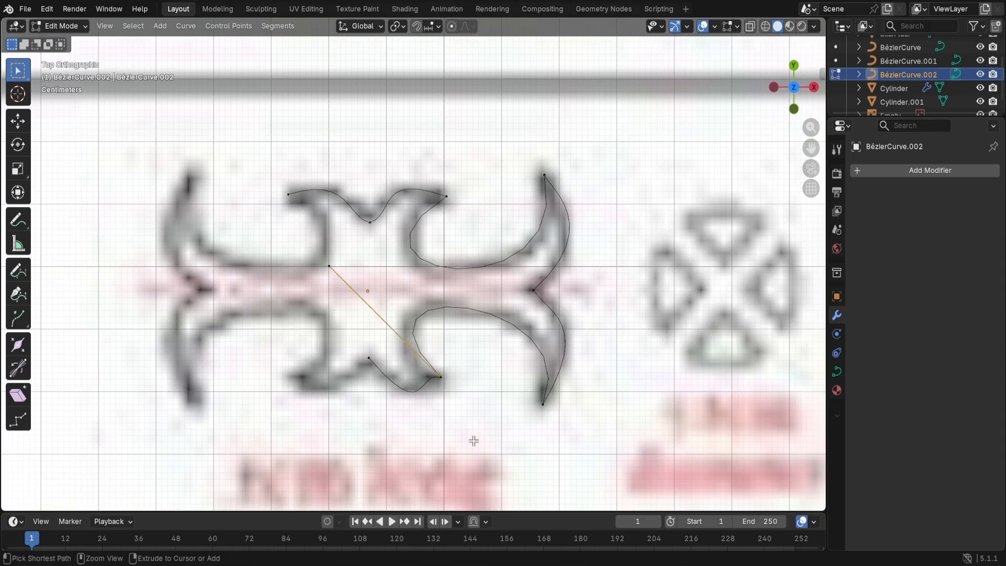
{"action": "left_click", "coordinate": [474, 313]}
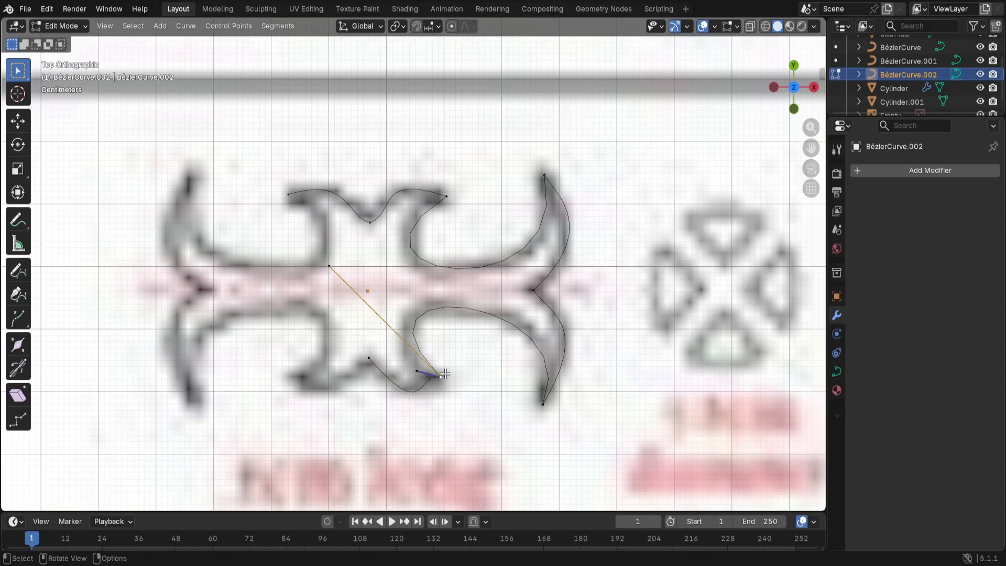
{"action": "left_click", "coordinate": [413, 369]}
{"action": "key", "text": "g"}
{"action": "left_click", "coordinate": [485, 406]}
{"action": "key", "text": "g"}
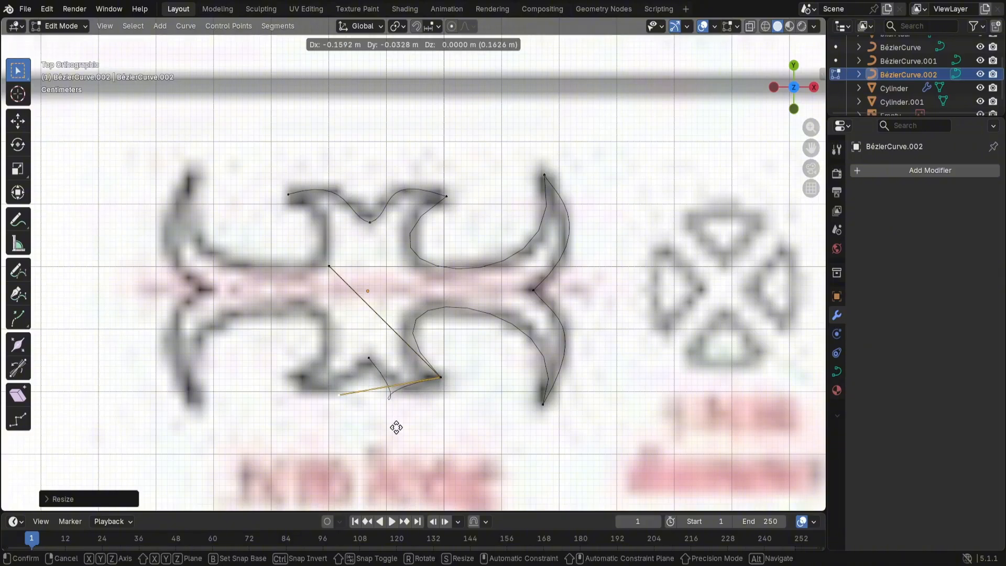
{"action": "left_click", "coordinate": [380, 362]}
Step: Move the bottom-centre peak's incoming handle to the lower right and shorten the barb's outgoing handle to match the barb's underside
{"action": "left_click", "coordinate": [371, 359]}
{"action": "key", "text": "s"}
{"action": "left_click", "coordinate": [415, 333]}
{"action": "left_click", "coordinate": [390, 383]}
{"action": "key", "text": "g"}
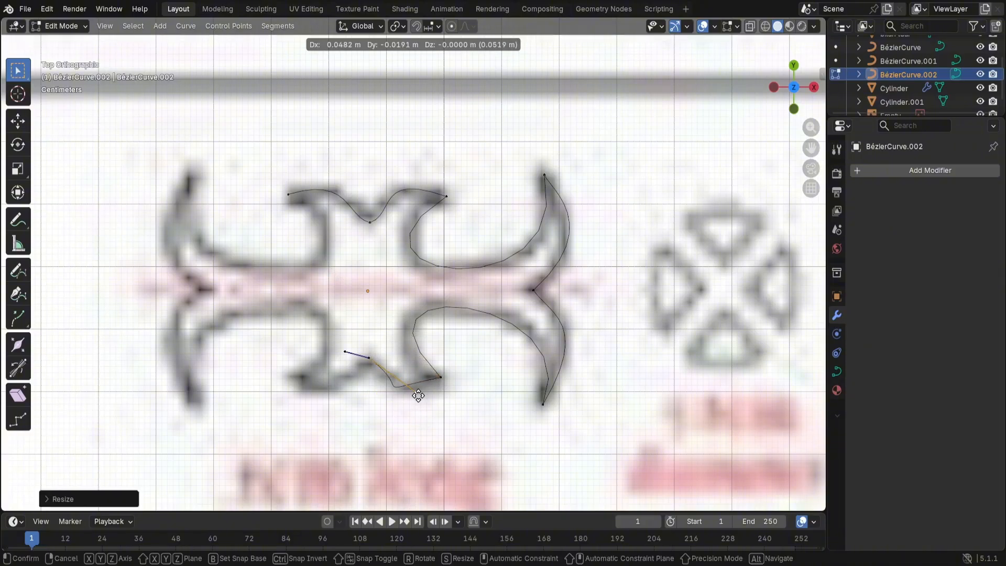
{"action": "left_click", "coordinate": [418, 397]}
{"action": "left_click", "coordinate": [372, 391]}
{"action": "key", "text": "g"}
{"action": "left_click", "coordinate": [401, 394]}
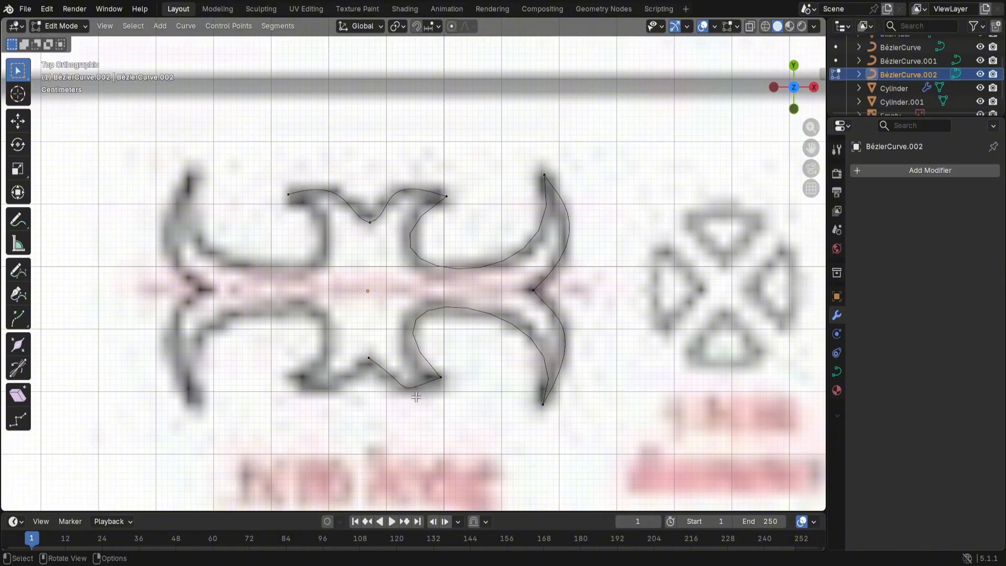
{"action": "key", "text": "s"}
Step: Move the lower-right barb point's long upper-left handle outward to refit the lower wing's inner arc
{"action": "left_click", "coordinate": [330, 265]}
{"action": "key", "text": "g"}
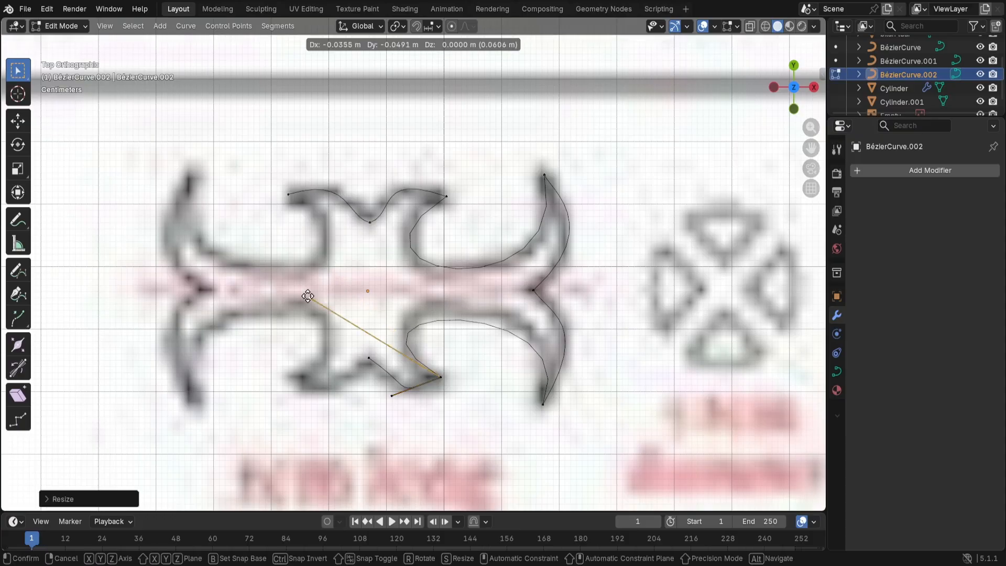
{"action": "left_click", "coordinate": [307, 269]}
Step: Extrude the curve from the bottom-centre peak to the tip of the lower-left inner barb
{"action": "left_click", "coordinate": [369, 358]}
{"action": "key", "text": "e"}
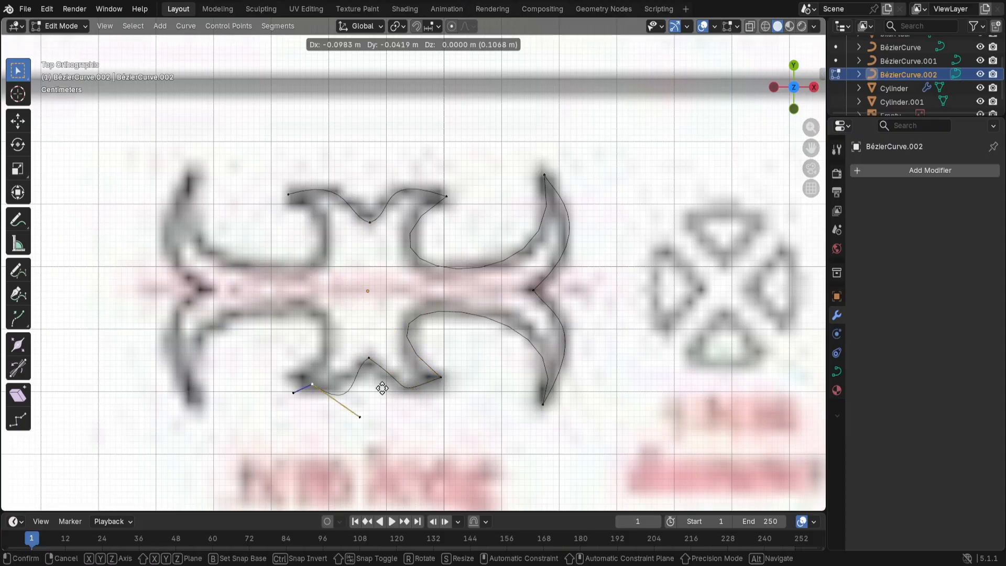
{"action": "left_click", "coordinate": [373, 414]}
Step: Shorten and reposition the bottom-centre peak's right-hand handle so the curve follows the lower-right barb's rounded underside
{"action": "left_click", "coordinate": [380, 368]}
{"action": "key", "text": "s"}
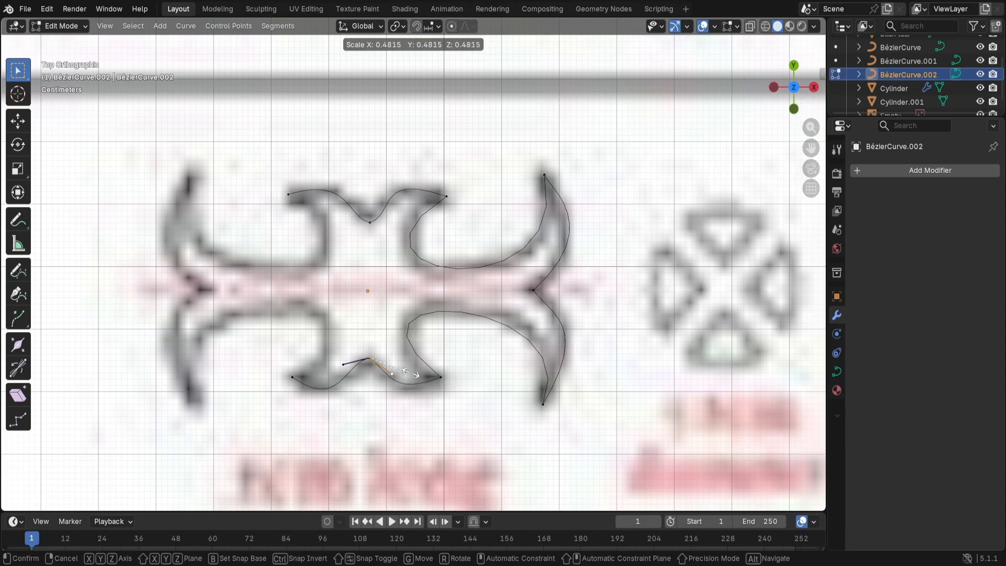
{"action": "left_click", "coordinate": [403, 362]}
{"action": "key", "text": "g"}
{"action": "left_click", "coordinate": [418, 380]}
{"action": "left_click", "coordinate": [372, 360]}
{"action": "left_click", "coordinate": [398, 386]}
{"action": "key", "text": "g"}
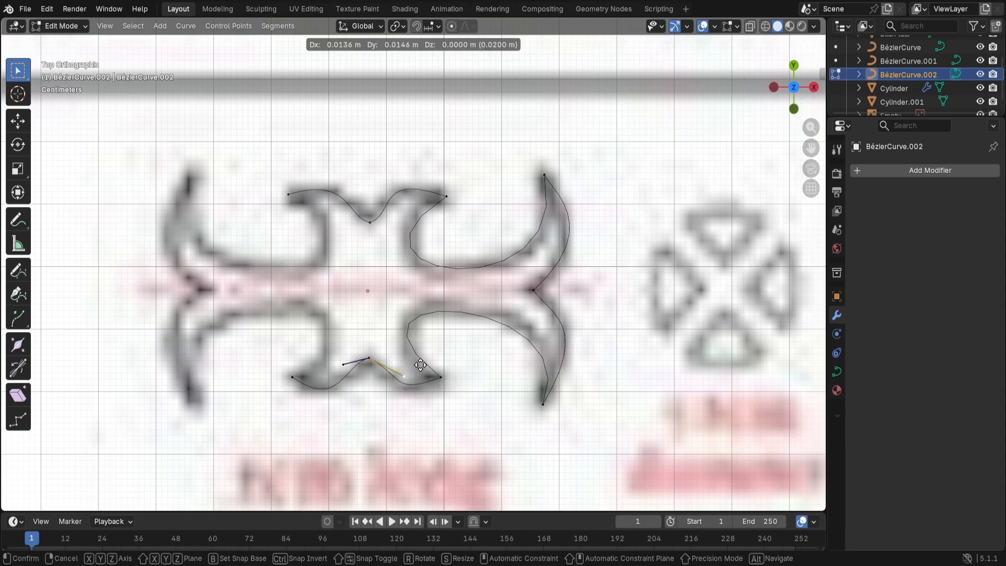
{"action": "left_click", "coordinate": [422, 364]}
Step: Extrude the curve from the lower-left inner barb to the lower-left outer wing tip
{"action": "left_click", "coordinate": [296, 377]}
{"action": "key", "text": "e"}
{"action": "left_click", "coordinate": [276, 385]}
Step: Move the lower-left wing tip's incoming handle up and the barb's outgoing handle to the upper right to form the inner arc
{"action": "left_click", "coordinate": [254, 437]}
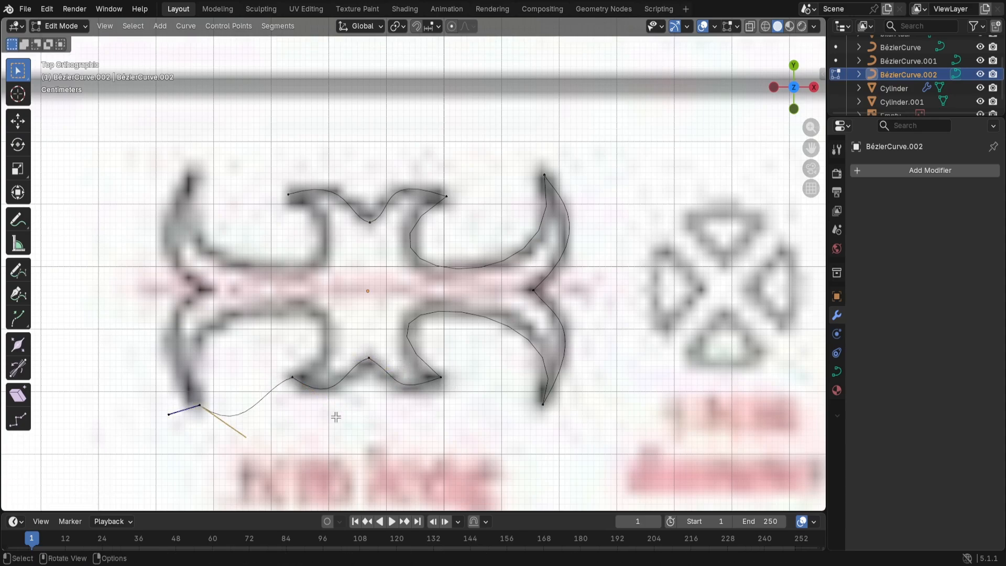
{"action": "key", "text": "g"}
{"action": "left_click", "coordinate": [258, 229]}
{"action": "left_click", "coordinate": [326, 391]}
{"action": "key", "text": "s"}
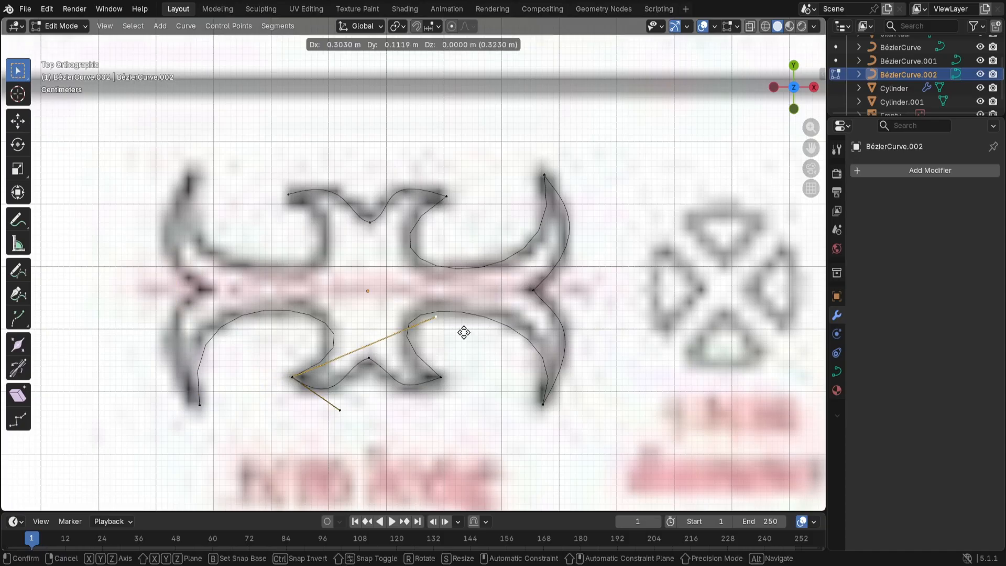
{"action": "left_click", "coordinate": [442, 313]}
Step: Fine-tune the lower-left wing tip's incoming handle by moving it outward so the arc fits the wing's inner edge
{"action": "left_click", "coordinate": [172, 253]}
{"action": "key", "text": "s"}
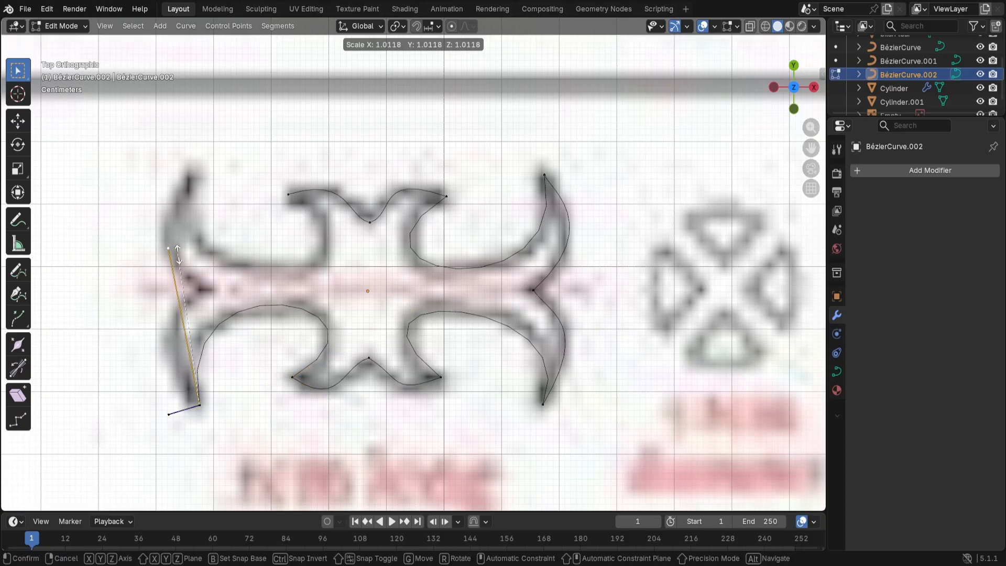
{"action": "left_click", "coordinate": [161, 256]}
{"action": "key", "text": "g"}
{"action": "left_click", "coordinate": [140, 253]}
Step: Extrude the curve from the lower-left outer wing tip up to the left-hand centre notch
{"action": "left_click", "coordinate": [223, 414]}
{"action": "key", "text": "e"}
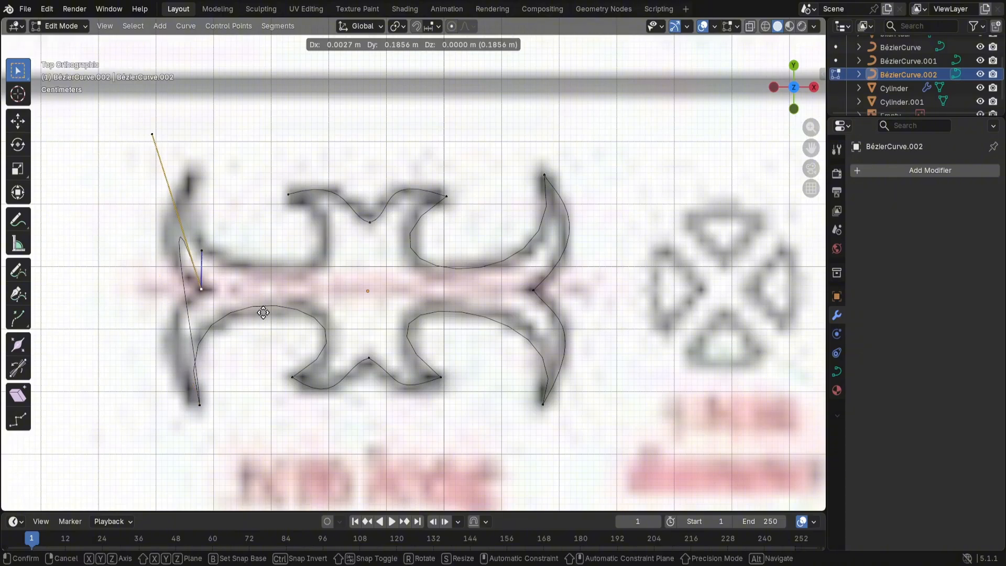
{"action": "left_click", "coordinate": [263, 312]}
Step: Adjust the left notch's incoming handle and the lower-left wing tip's outgoing handle so the segment follows the wing's outer arc
{"action": "left_click", "coordinate": [150, 131]}
{"action": "key", "text": "g"}
{"action": "left_click", "coordinate": [209, 423]}
{"action": "left_click", "coordinate": [200, 406]}
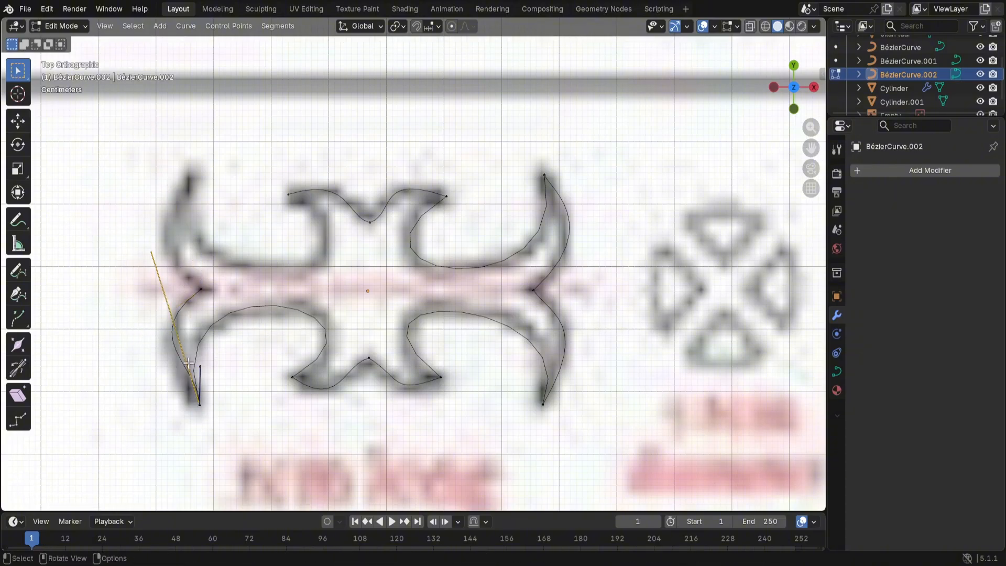
{"action": "left_click", "coordinate": [192, 364]}
{"action": "key", "text": "g"}
{"action": "left_click", "coordinate": [294, 413]}
Step: Extrude the curve from the left-hand centre notch up to the upper-left outer wing tip
{"action": "left_click", "coordinate": [204, 288]}
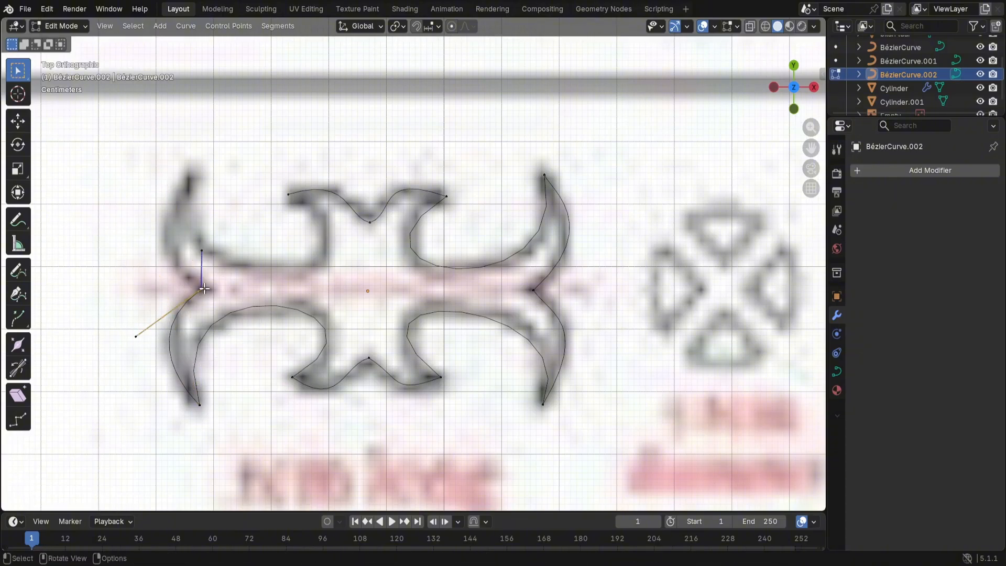
{"action": "key", "text": "e"}
{"action": "left_click", "coordinate": [288, 222]}
Step: Move the upper-left wing tip's incoming handle down so the segment bows along the wing's outer arc
{"action": "left_click", "coordinate": [122, 220]}
{"action": "key", "text": "g"}
{"action": "left_click", "coordinate": [254, 279]}
{"action": "left_click", "coordinate": [212, 291]}
{"action": "key", "text": "e"}
{"action": "left_click", "coordinate": [260, 224]}
{"action": "key", "text": "ctrl+z"}
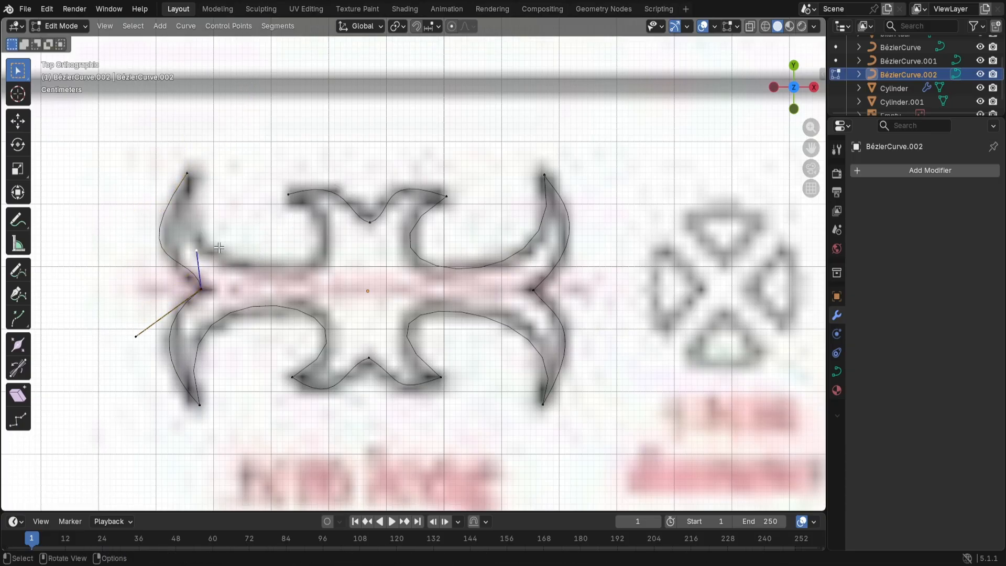
Step: Nudge the left notch point's outgoing handle so the segment leaves along the upper-left wing's outer edge
{"action": "key", "text": "g"}
{"action": "left_click", "coordinate": [228, 261]}
{"action": "left_click", "coordinate": [187, 173]}
{"action": "left_click", "coordinate": [288, 194], "text": "shift"}
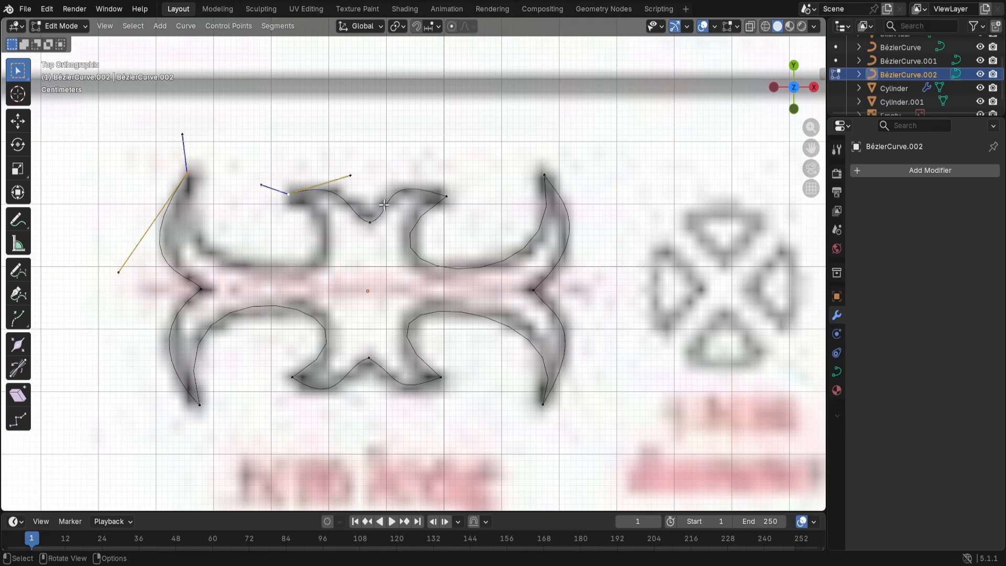
{"action": "key", "text": "ctrl+c"}
{"action": "key", "text": "ctrl+z"}
{"action": "key", "text": "ctrl+z"}
Step: Close the outline by joining the upper-left wing tip to the upper-left inner barb with a segment
{"action": "left_click", "coordinate": [187, 173]}
{"action": "left_click", "coordinate": [288, 195], "text": "shift"}
{"action": "left_click", "coordinate": [201, 289]}
{"action": "left_click", "coordinate": [187, 173]}
{"action": "left_click", "coordinate": [288, 195], "text": "shift"}
{"action": "key", "text": "f"}
Step: Move the upper-left barb's handle to the lower right and the wing tip's handle downward to curve the closing segment
{"action": "key", "text": "g"}
{"action": "left_click", "coordinate": [423, 338]}
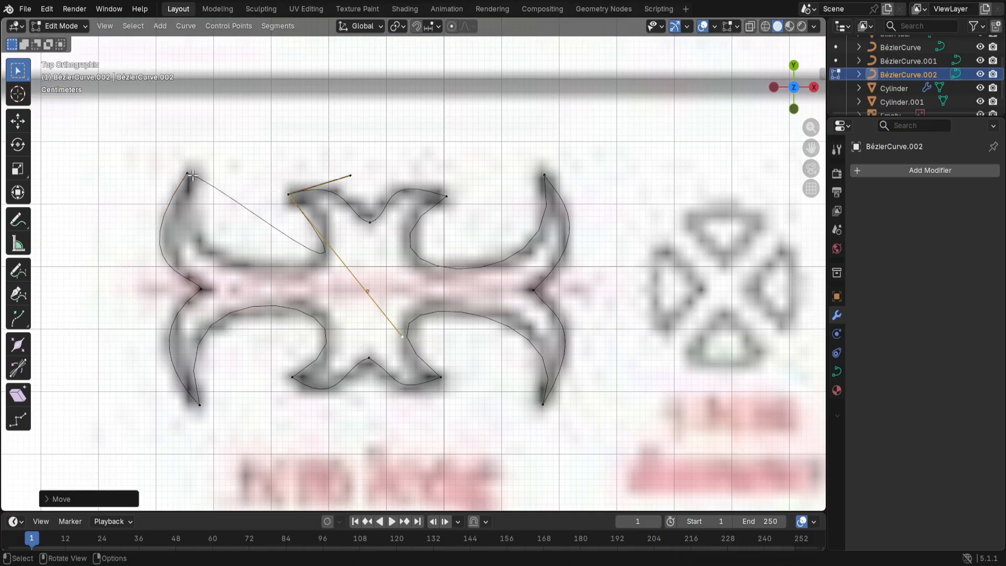
{"action": "left_click", "coordinate": [187, 173]}
{"action": "left_click", "coordinate": [220, 180]}
{"action": "key", "text": "g"}
{"action": "left_click", "coordinate": [246, 292]}
Step: Refine the closing segment by raising the upper-left barb's handle and rescaling the wing tip's handle, and return to Object Mode
{"action": "left_click", "coordinate": [288, 194]}
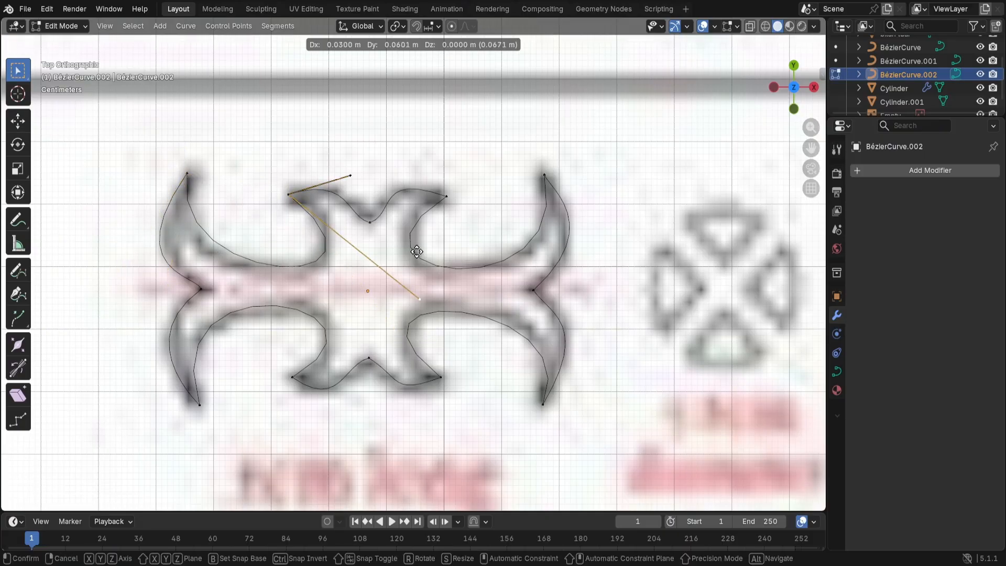
{"action": "left_click", "coordinate": [404, 285]}
{"action": "left_click", "coordinate": [187, 173]}
{"action": "key", "text": "s"}
{"action": "left_click", "coordinate": [157, 283]}
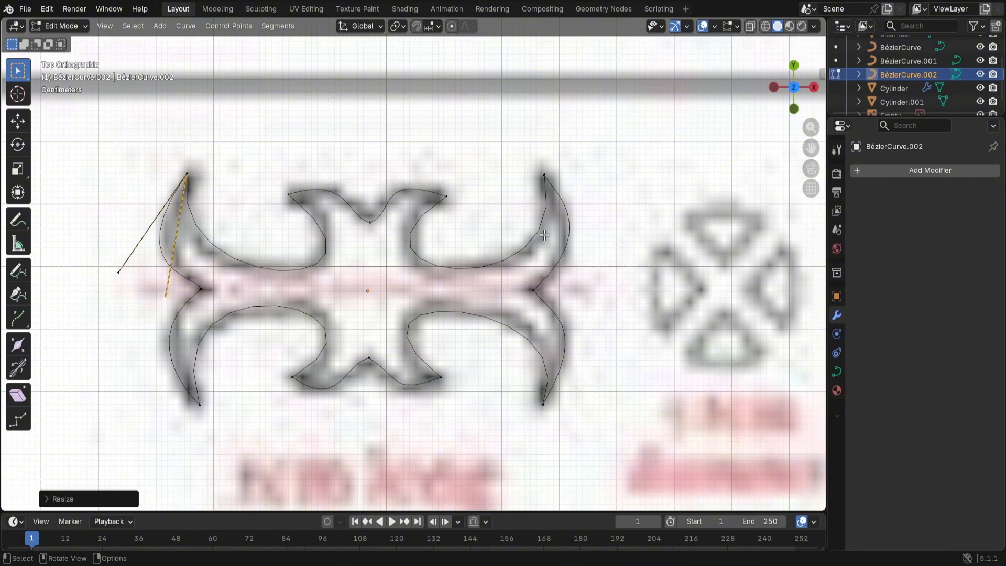
{"action": "left_click", "coordinate": [606, 136]}
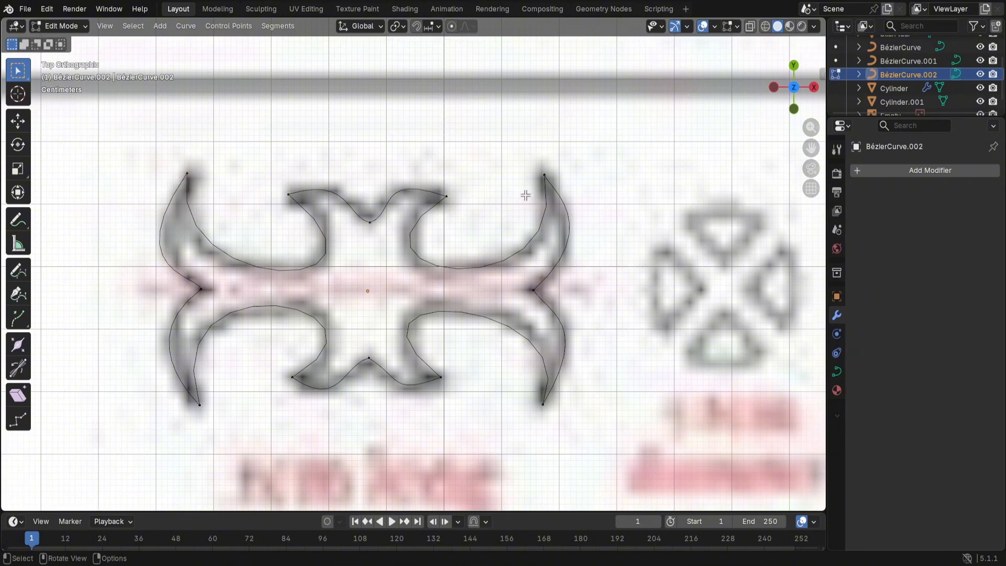
{"action": "key", "text": "Tab"}
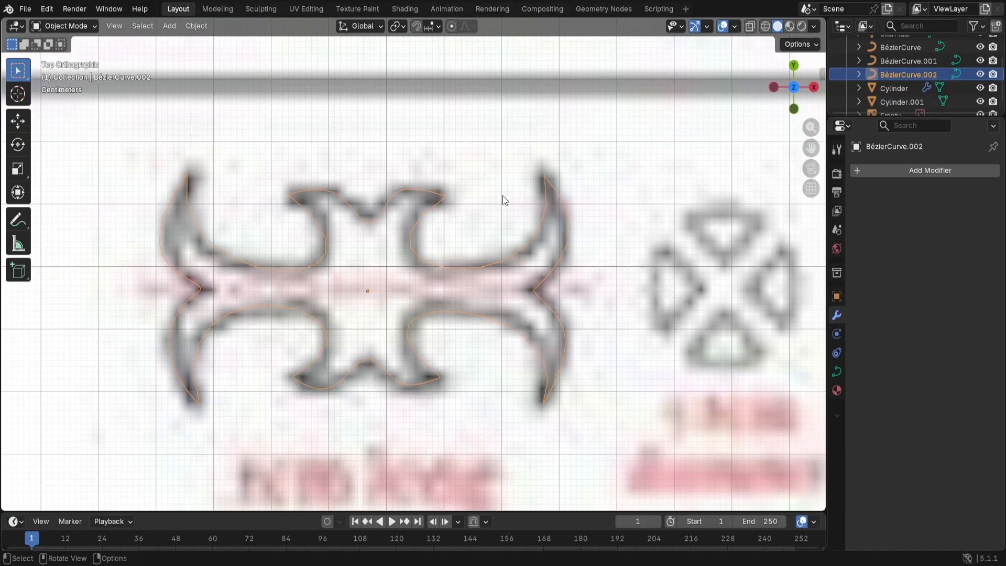
Step: Make the ornament curve 2D with its fill mode set to Both and extrude it 0.1 m
{"action": "scroll", "coordinate": [503, 199], "scroll_direction": "down", "scroll_amount": 2}
{"action": "scroll", "coordinate": [523, 248], "scroll_direction": "down", "scroll_amount": 1}
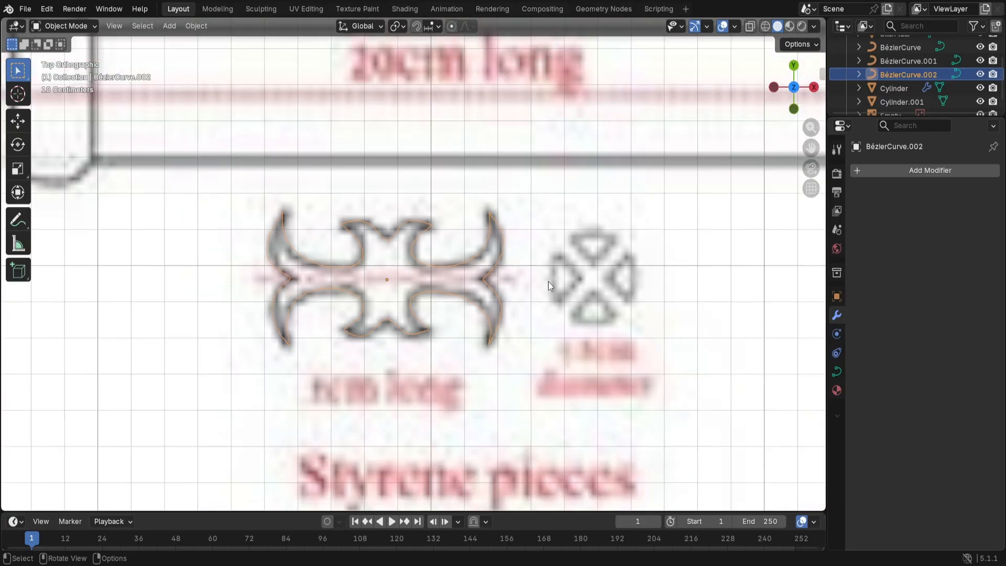
{"action": "middle_click_drag", "start_coordinate": [548, 281], "coordinate": [550, 211]}
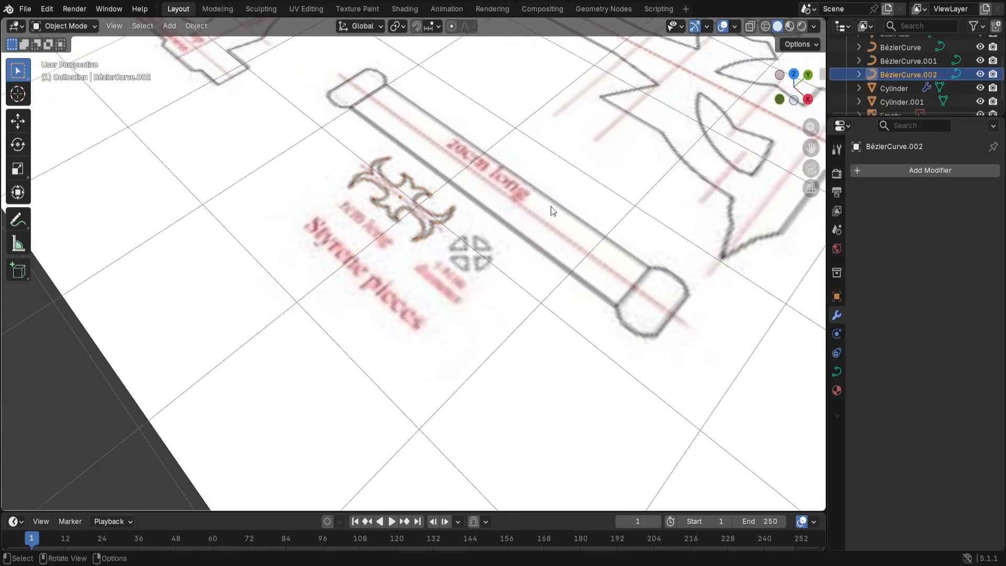
{"action": "left_click", "coordinate": [841, 147]}
{"action": "left_click", "coordinate": [837, 173]}
{"action": "left_click", "coordinate": [836, 149]}
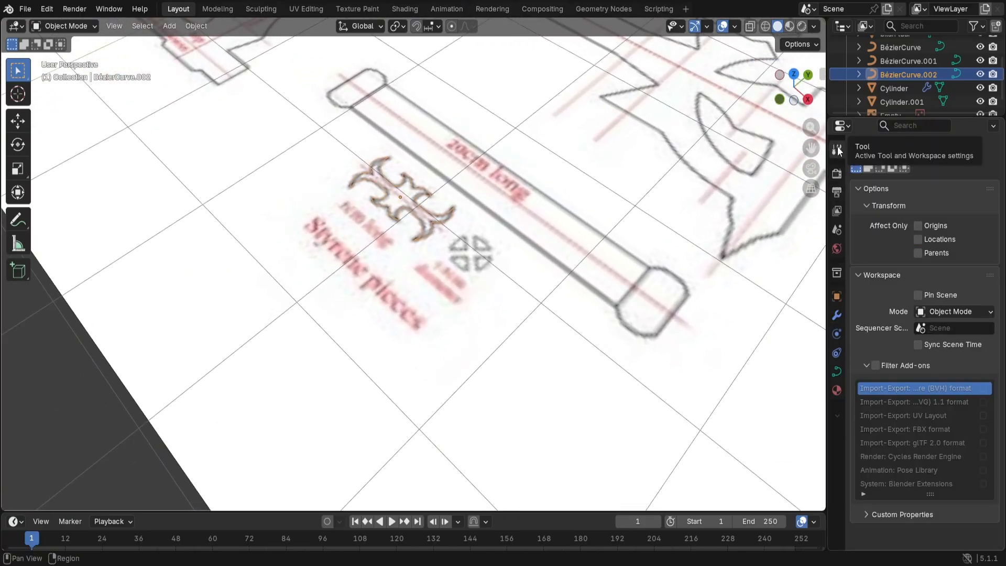
{"action": "left_click", "coordinate": [836, 370]}
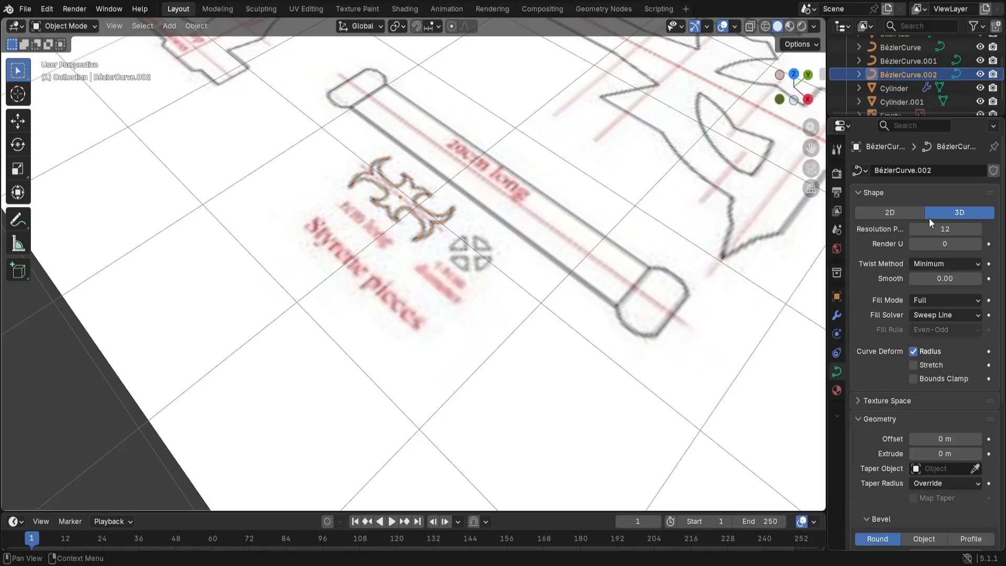
{"action": "left_click", "coordinate": [837, 352]}
{"action": "left_click", "coordinate": [837, 371]}
{"action": "left_click", "coordinate": [897, 212]}
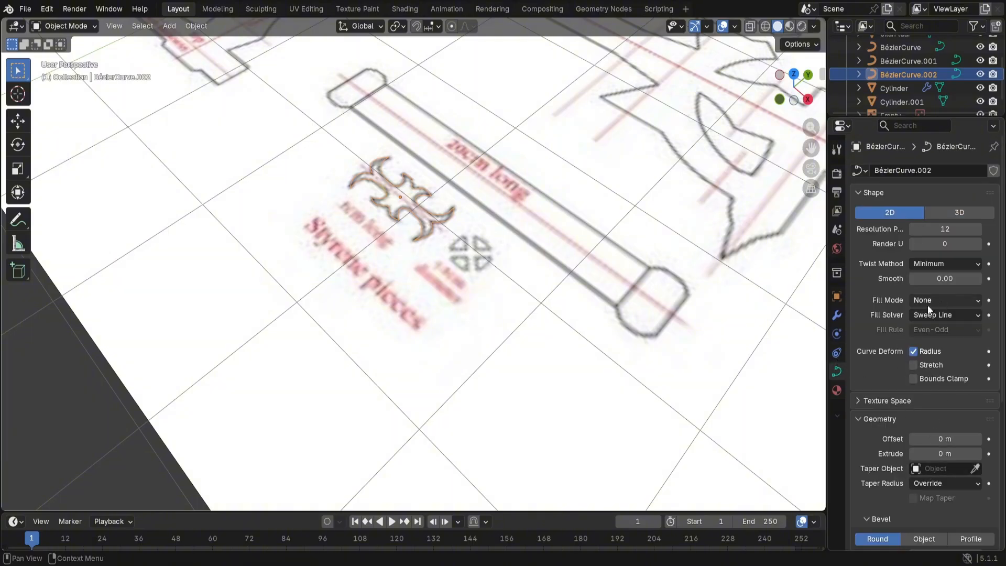
{"action": "left_click", "coordinate": [944, 299]}
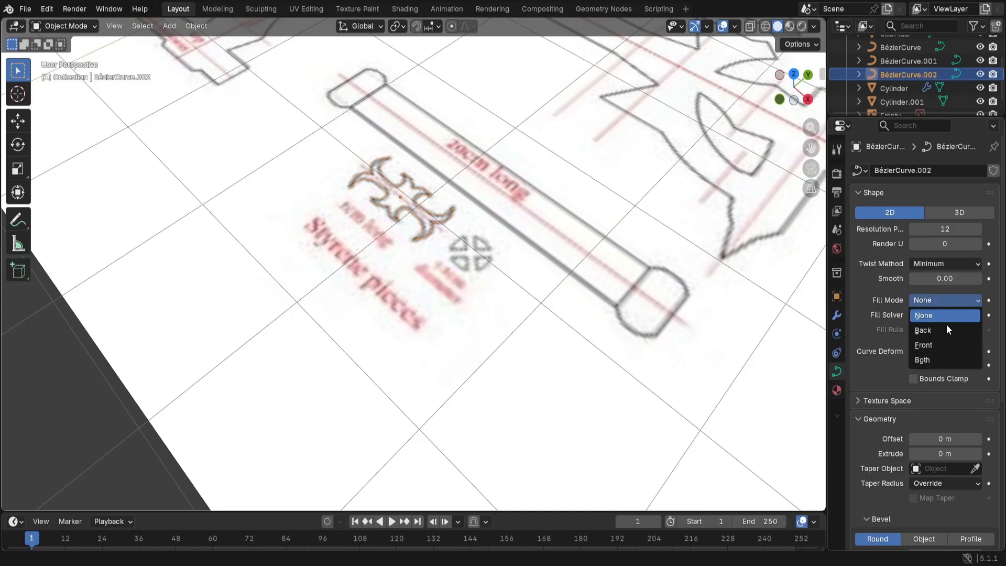
{"action": "left_click", "coordinate": [942, 361]}
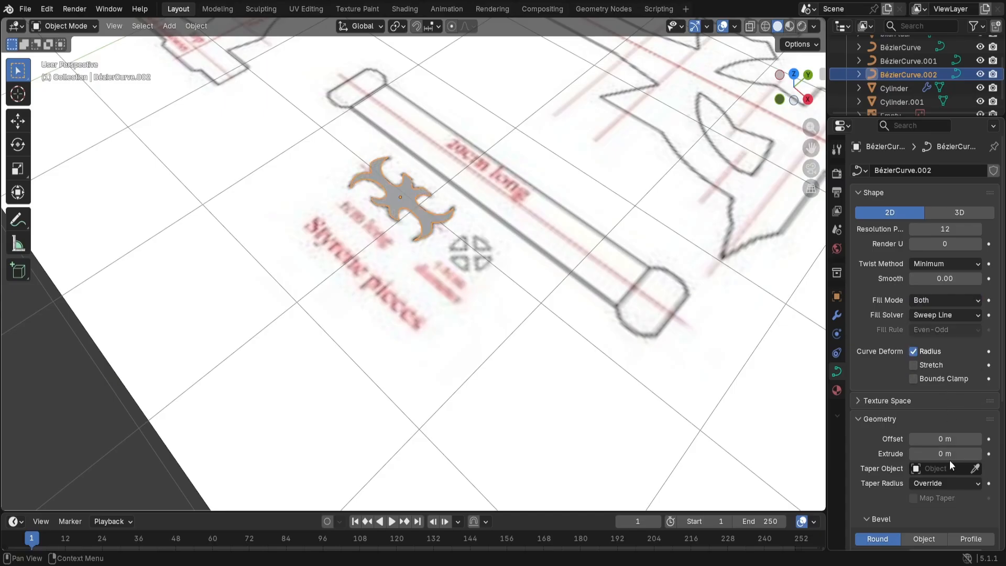
{"action": "left_click_drag", "start_coordinate": [948, 454], "coordinate": [970, 453]}
Step: Move the ornament about 9.59 m along the global Y axis onto the sword, at the crossguard end of the blade
{"action": "scroll", "coordinate": [573, 197], "scroll_direction": "down", "scroll_amount": 3}
{"action": "scroll", "coordinate": [574, 202], "scroll_direction": "down", "scroll_amount": 2}
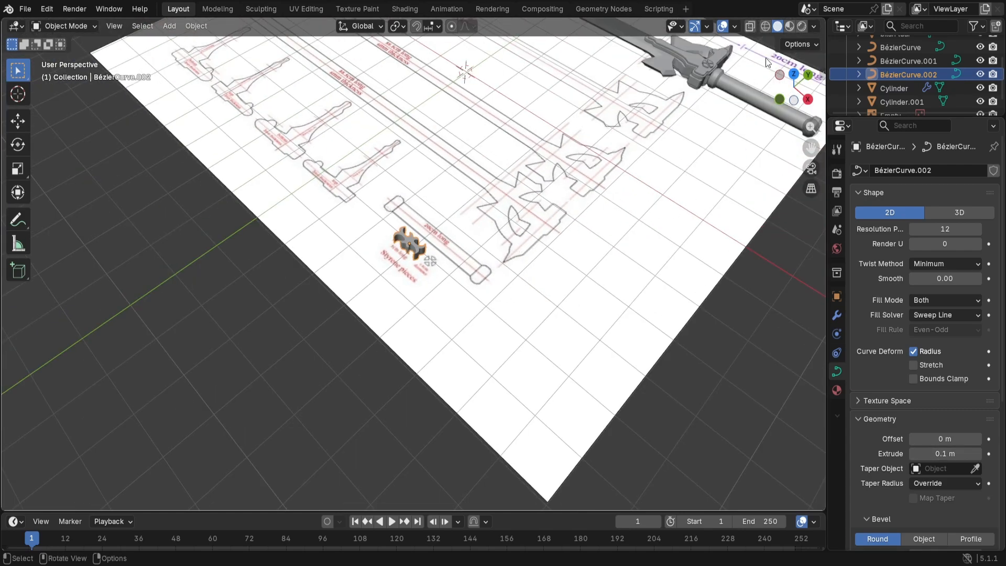
{"action": "left_click", "coordinate": [789, 73]}
{"action": "scroll", "coordinate": [543, 243], "scroll_direction": "down", "scroll_amount": 4}
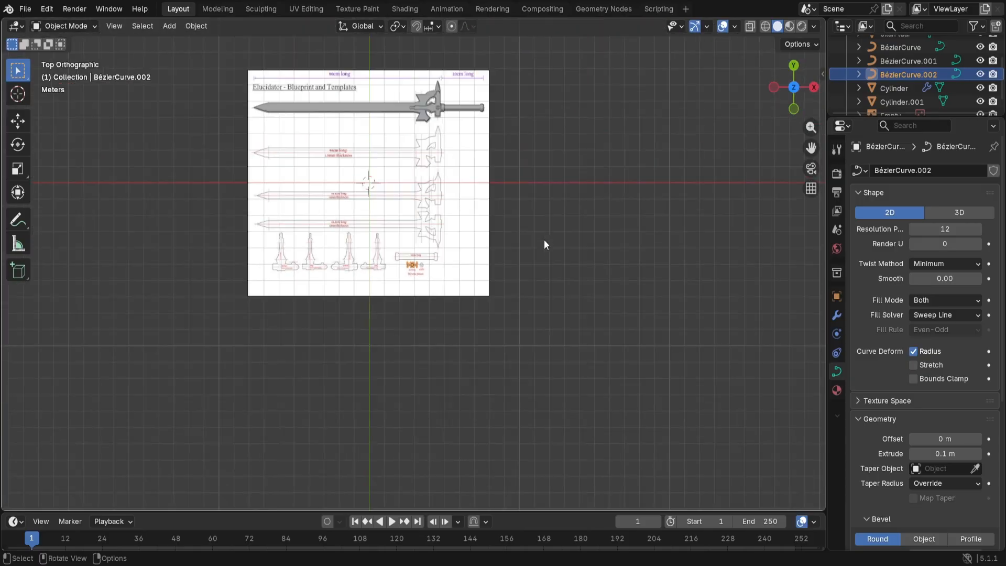
{"action": "key", "text": "g"}
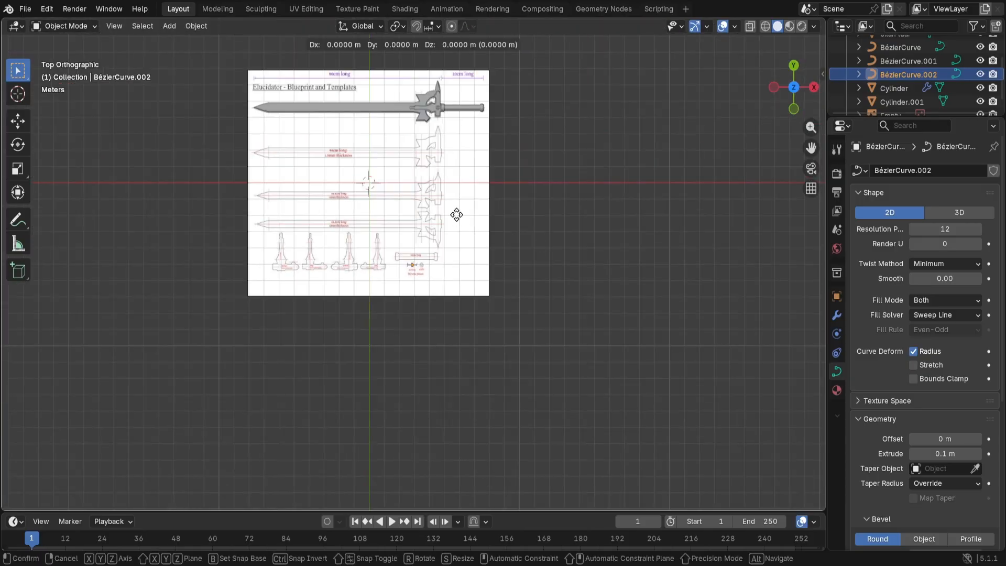
{"action": "key", "text": "y"}
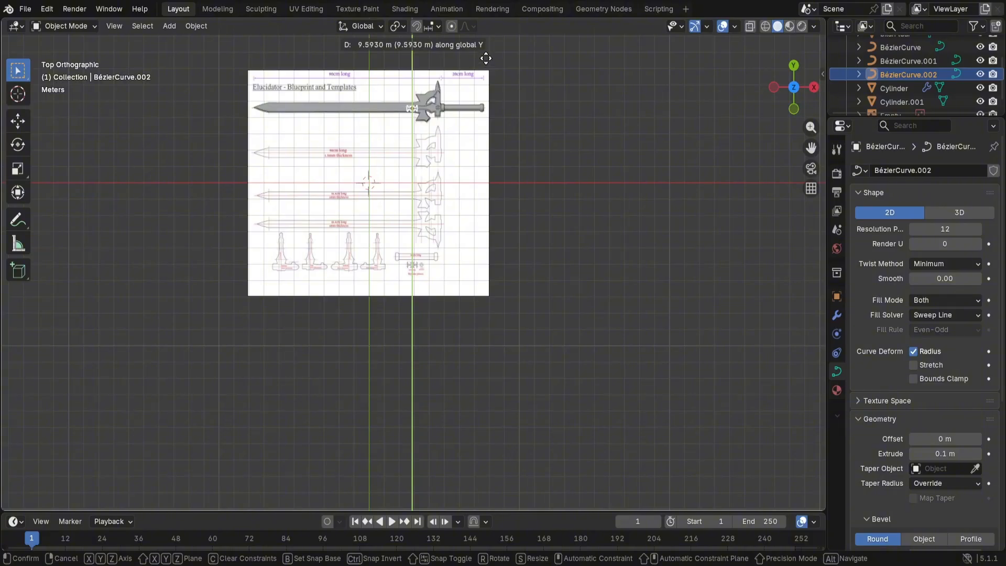
{"action": "left_click", "coordinate": [486, 56]}
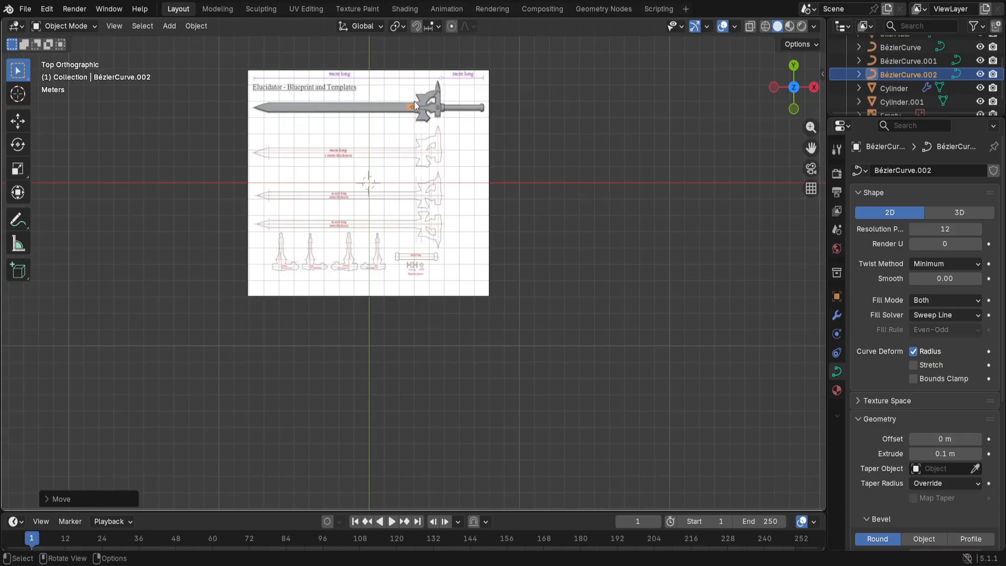
Step: Shift the ornament about -0.035 m along Y to centre it on the blade's midline
{"action": "middle_click_drag", "start_coordinate": [407, 181], "coordinate": [480, 342], "text": "shift"}
{"action": "scroll", "coordinate": [346, 283], "scroll_direction": "up", "scroll_amount": 4}
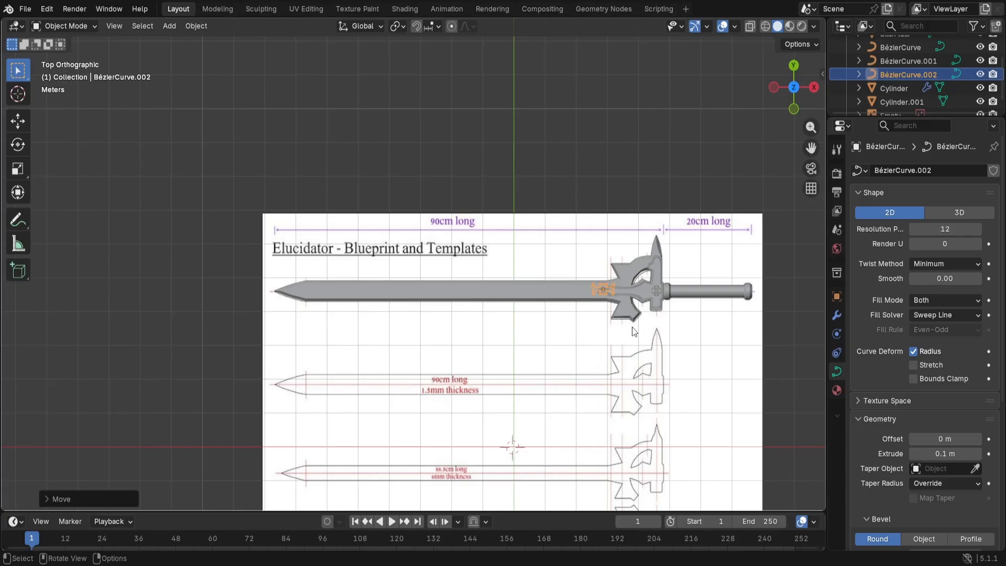
{"action": "scroll", "coordinate": [633, 331], "scroll_direction": "up", "scroll_amount": 2}
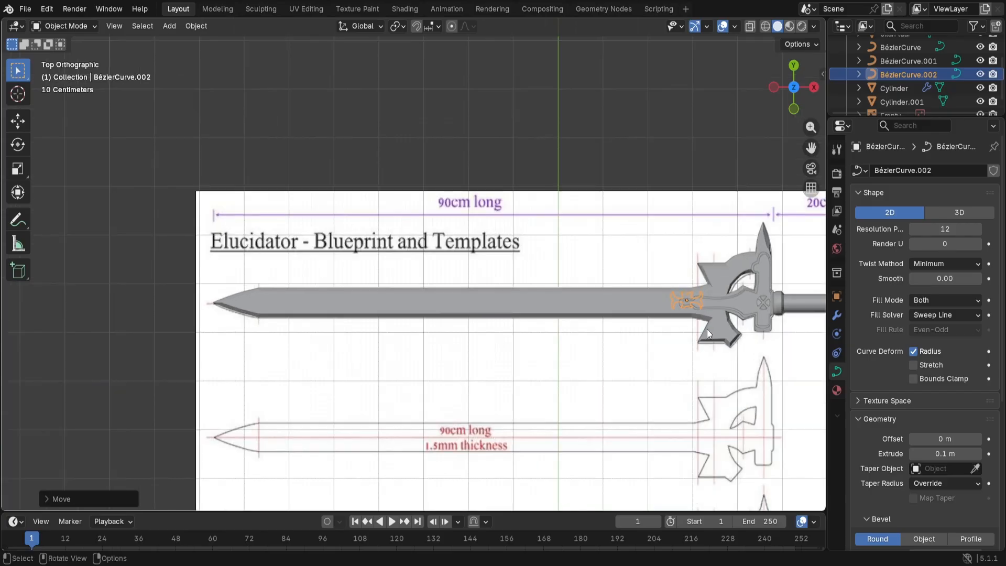
{"action": "key", "text": "g"}
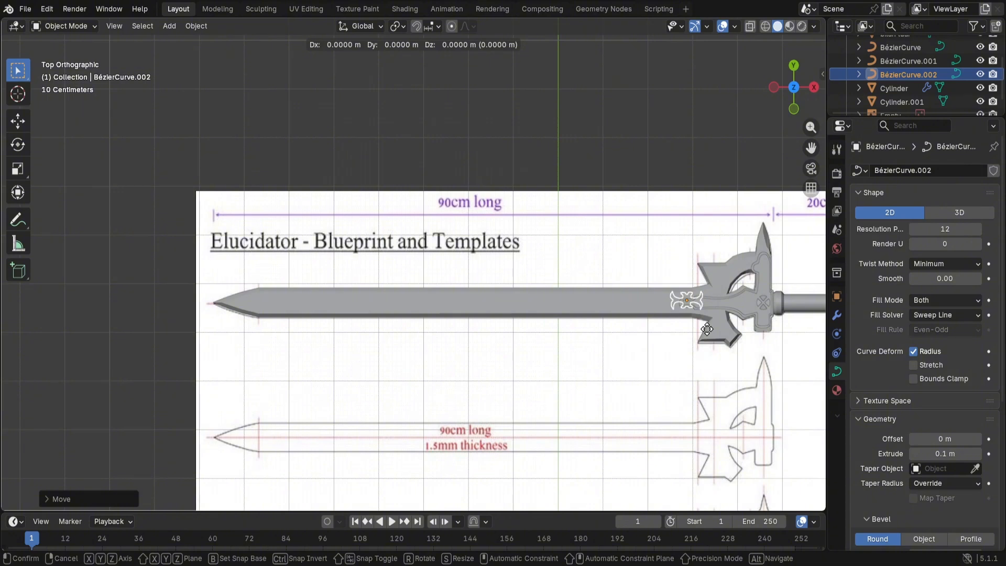
{"action": "key", "text": "y"}
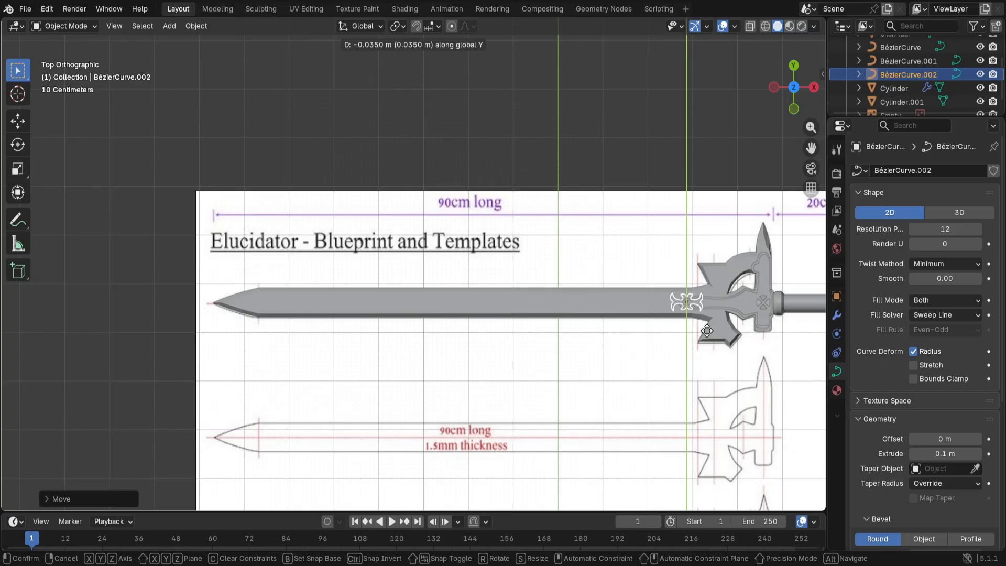
{"action": "left_click", "coordinate": [706, 331]}
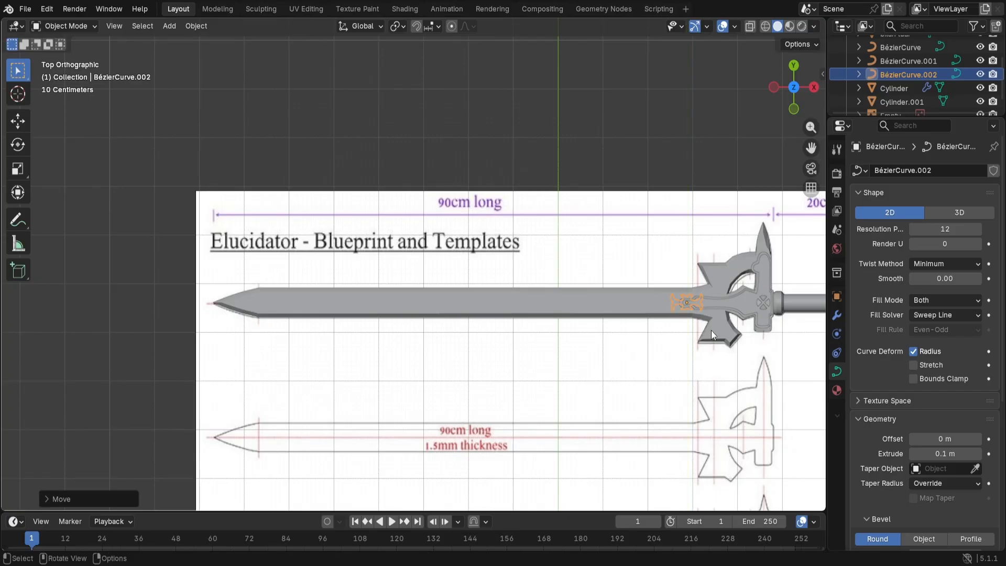
Step: Move the ornament about -8.38 m along the global X axis so it sits on the blade near the tip
{"action": "key", "text": "g"}
{"action": "key", "text": "x"}
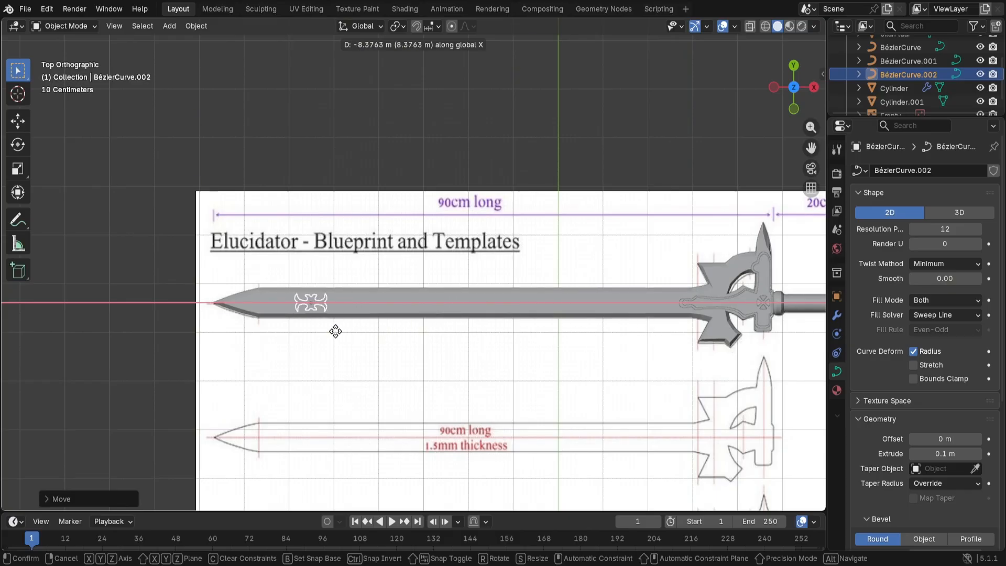
{"action": "left_click", "coordinate": [335, 331]}
Step: Adjust the ornament's extrusion depth to 0.12 m so it stands slightly proud of the blade surface
{"action": "middle_click_drag", "start_coordinate": [339, 331], "coordinate": [435, 239]}
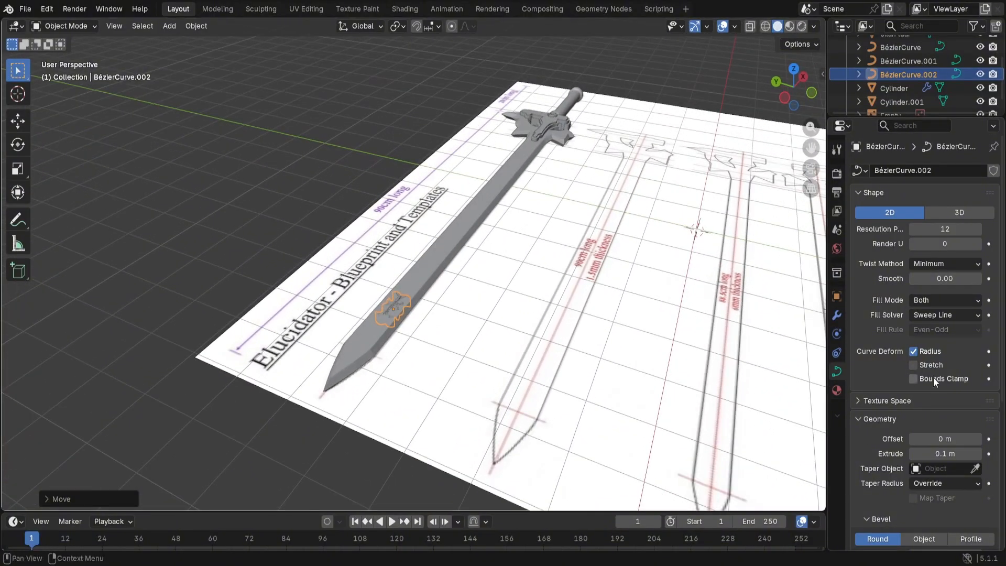
{"action": "left_click", "coordinate": [977, 454]}
{"action": "left_click", "coordinate": [977, 454]}
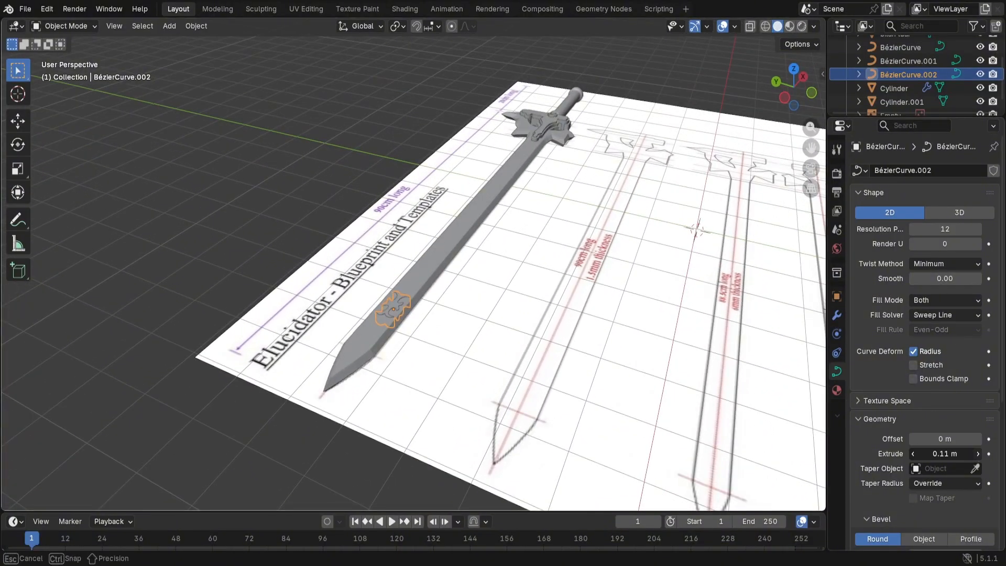
{"action": "left_click", "coordinate": [977, 454]}
{"action": "left_click", "coordinate": [977, 454]}
{"action": "scroll", "coordinate": [431, 397], "scroll_direction": "up", "scroll_amount": 5}
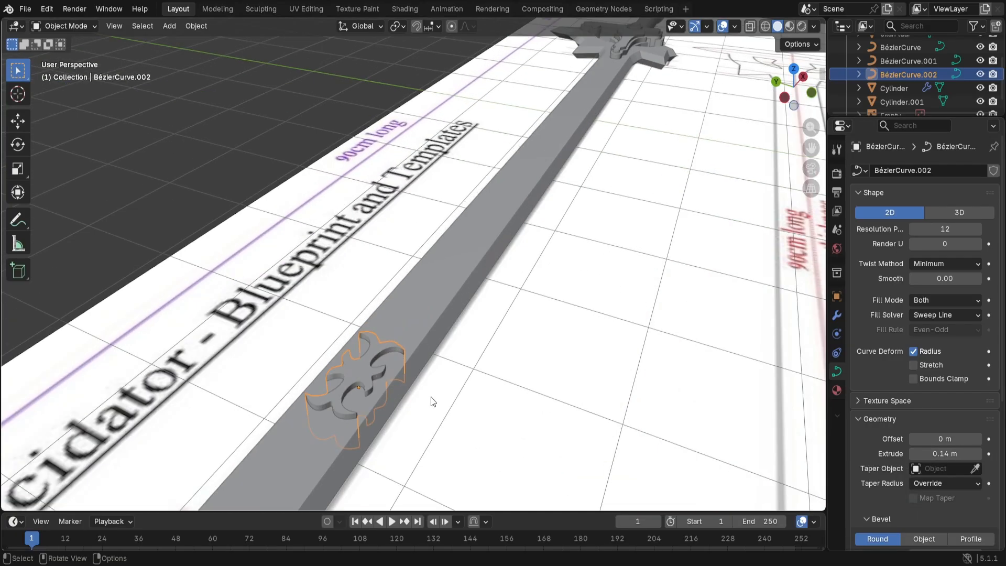
{"action": "middle_click_drag", "start_coordinate": [430, 397], "coordinate": [461, 378]}
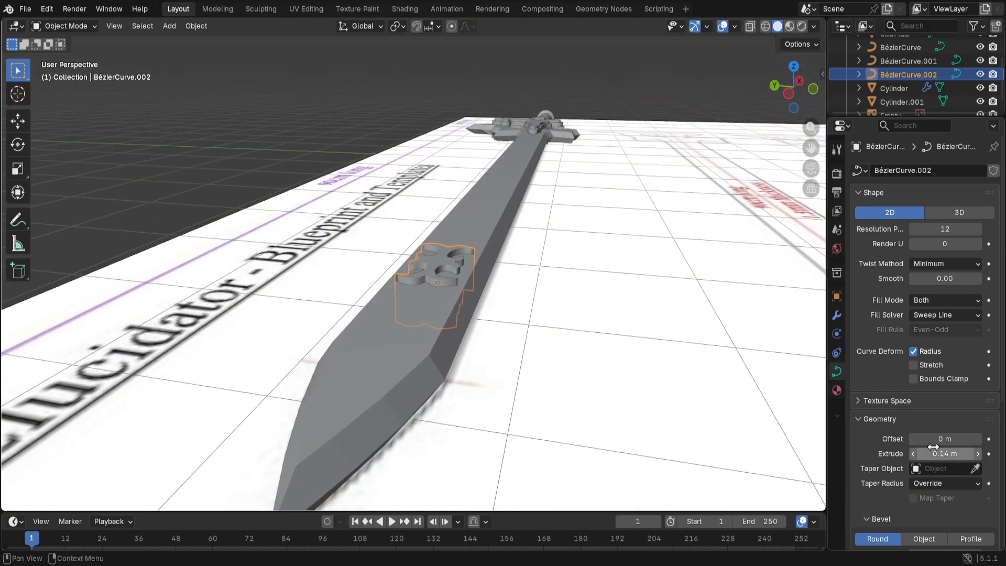
{"action": "left_click", "coordinate": [915, 457]}
{"action": "left_click", "coordinate": [915, 457]}
{"action": "left_click", "coordinate": [915, 456]}
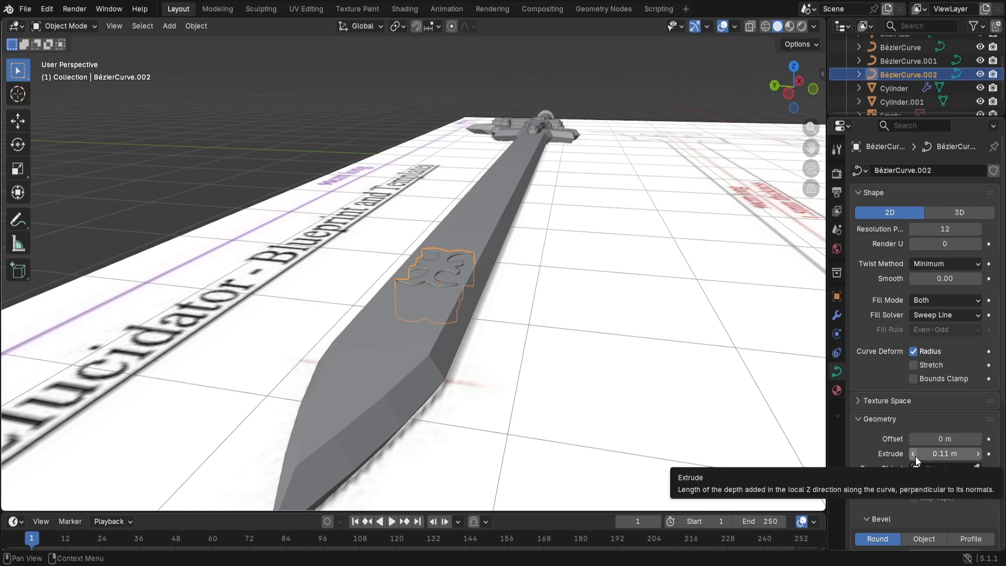
{"action": "left_click_drag", "start_coordinate": [915, 456], "coordinate": [979, 457]}
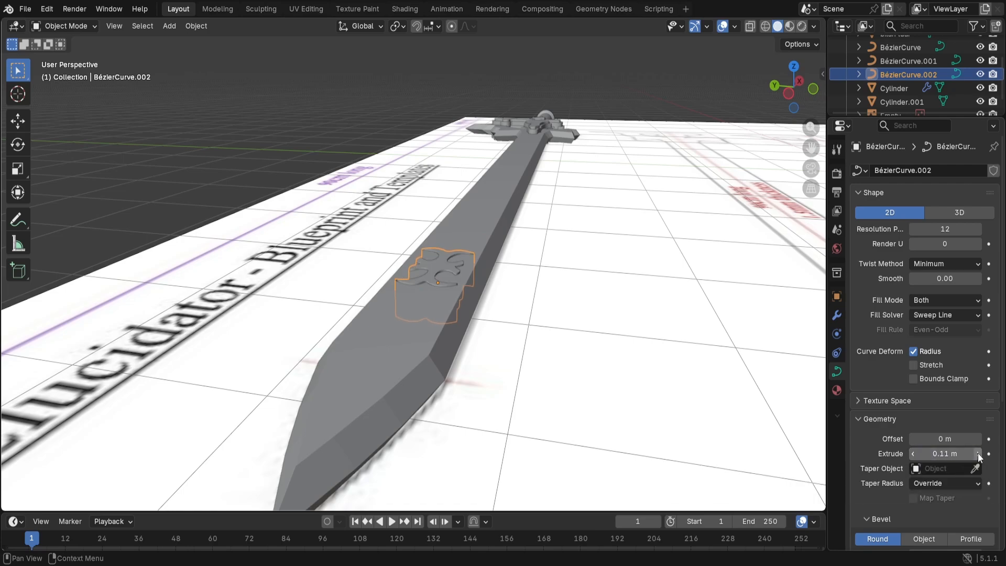
{"action": "left_click", "coordinate": [977, 454]}
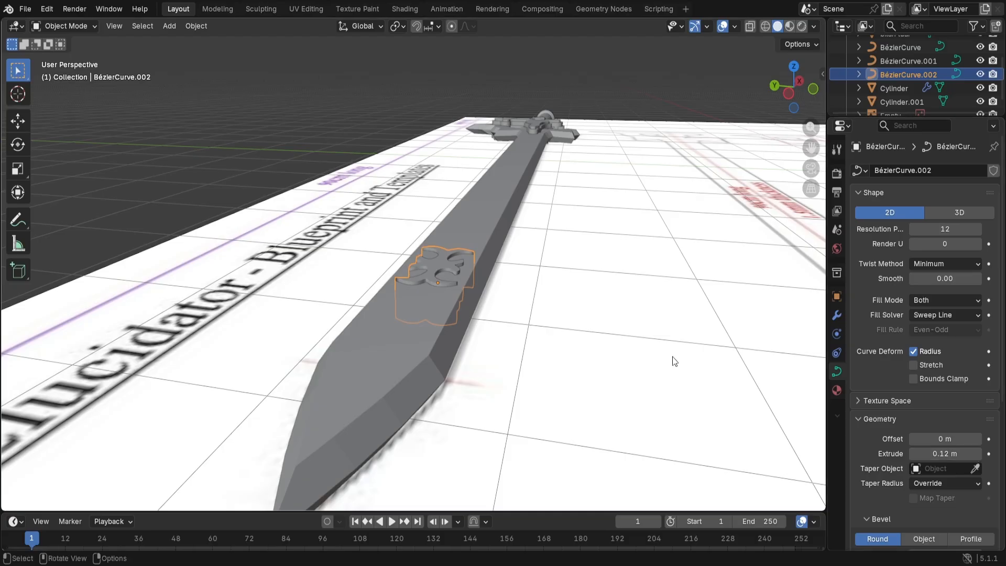
Step: Deselect the ornament and hide the blueprint reference image in the viewport
{"action": "scroll", "coordinate": [604, 336], "scroll_direction": "down", "scroll_amount": 4}
{"action": "left_click", "coordinate": [456, 414]}
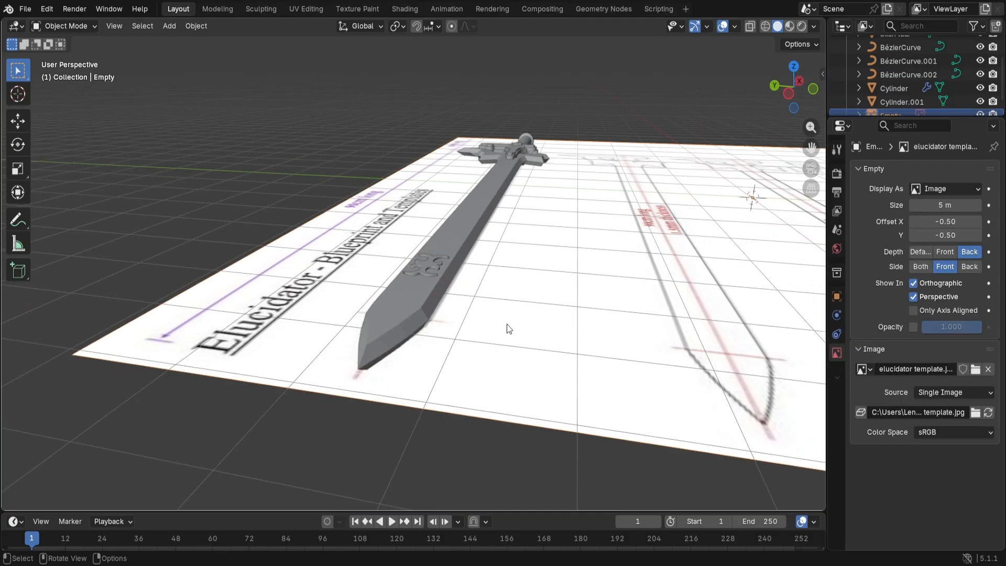
{"action": "middle_click_drag", "start_coordinate": [507, 324], "coordinate": [517, 375]}
{"action": "scroll", "coordinate": [516, 375], "scroll_direction": "down", "scroll_amount": 3}
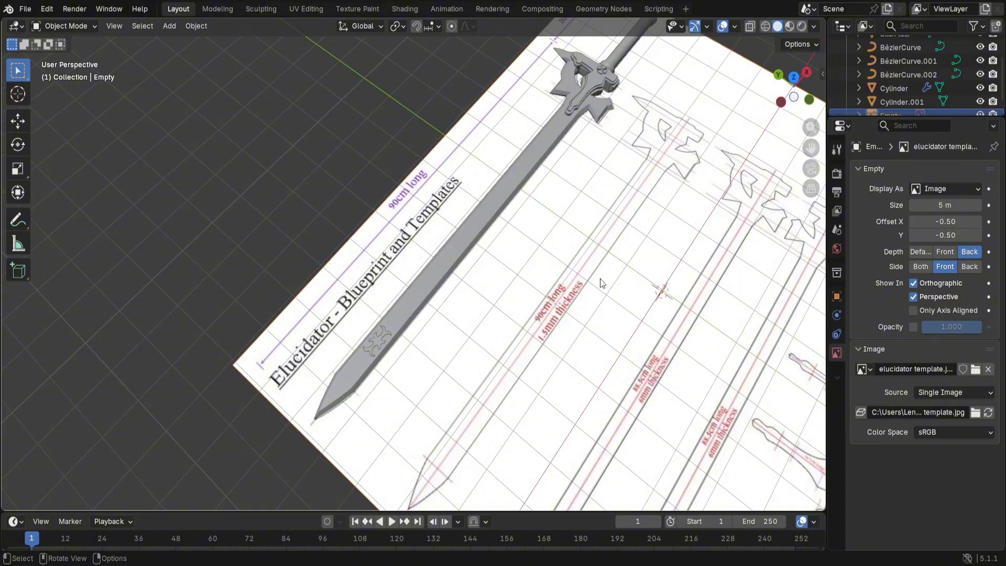
{"action": "scroll", "coordinate": [602, 283], "scroll_direction": "down", "scroll_amount": 1}
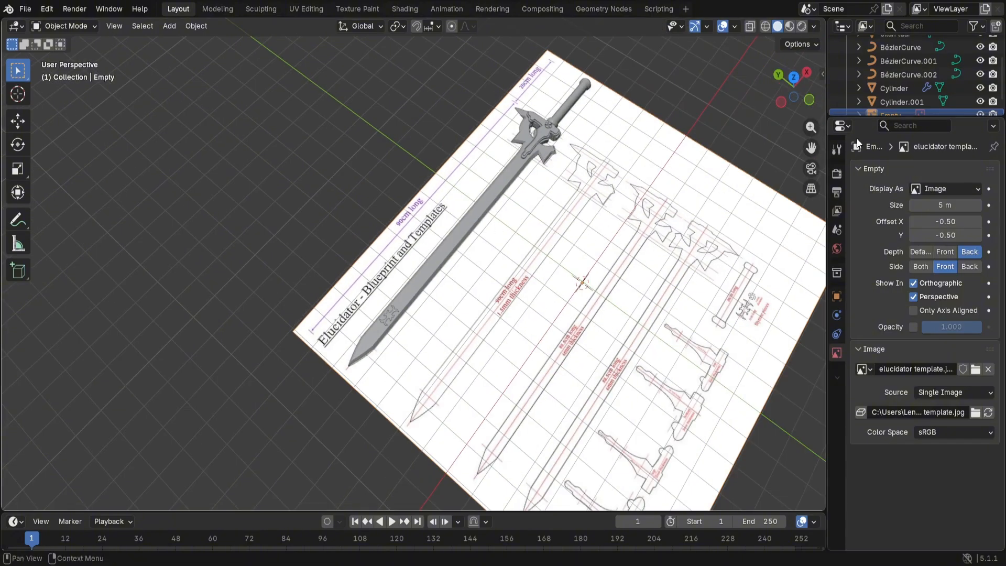
{"action": "scroll", "coordinate": [898, 77], "scroll_direction": "down", "scroll_amount": 1}
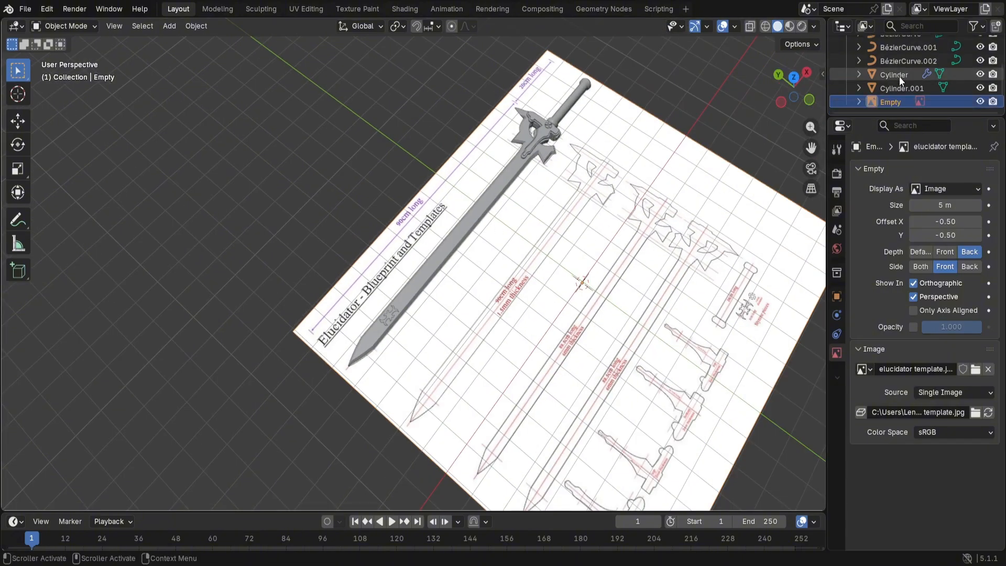
{"action": "left_click", "coordinate": [980, 103]}
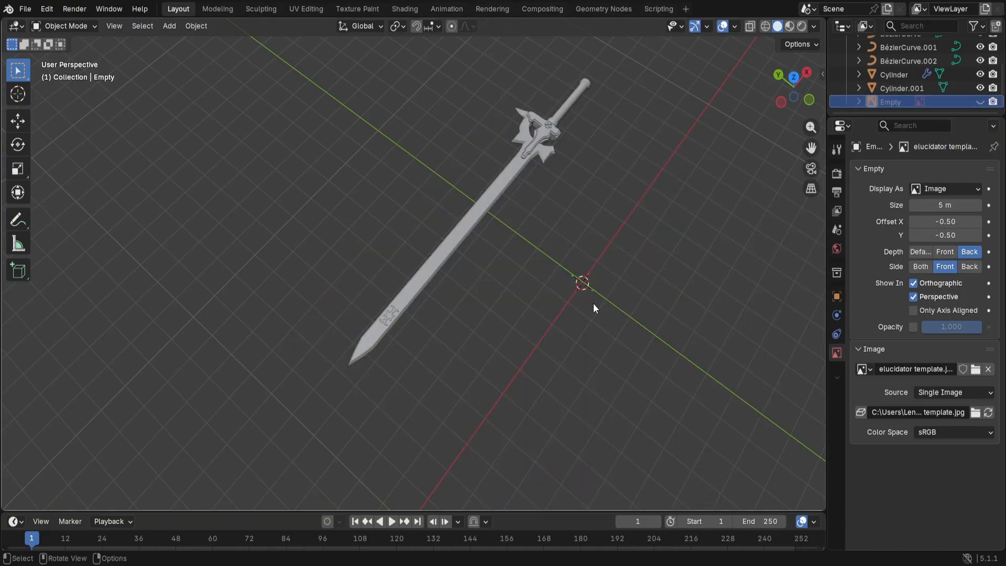
Step: Check the whole sword in Rendered viewport shading, return to Solid shading and inspect it from the handle end
{"action": "middle_click_drag", "start_coordinate": [593, 302], "coordinate": [398, 382]}
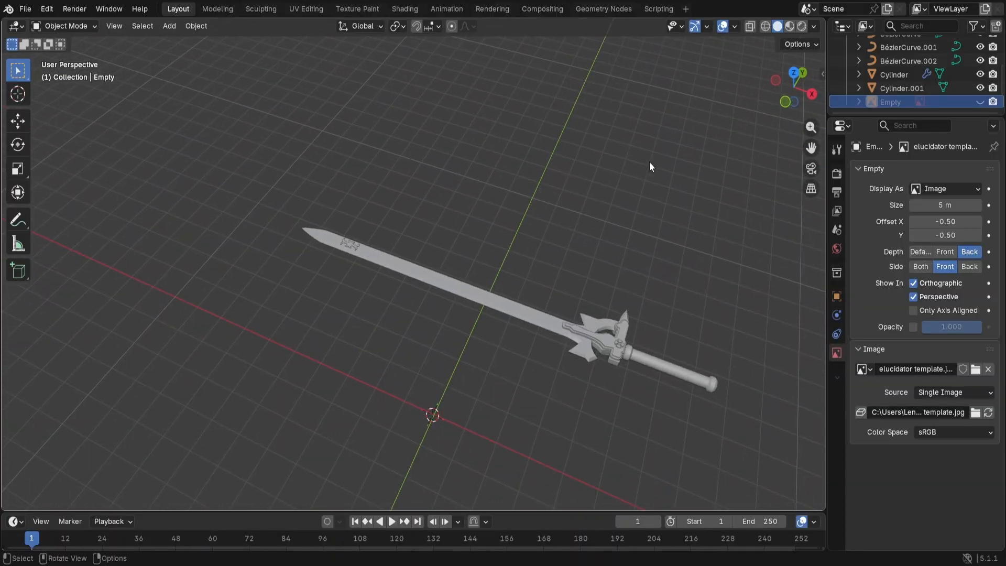
{"action": "left_click", "coordinate": [764, 25]}
{"action": "left_click", "coordinate": [778, 25]}
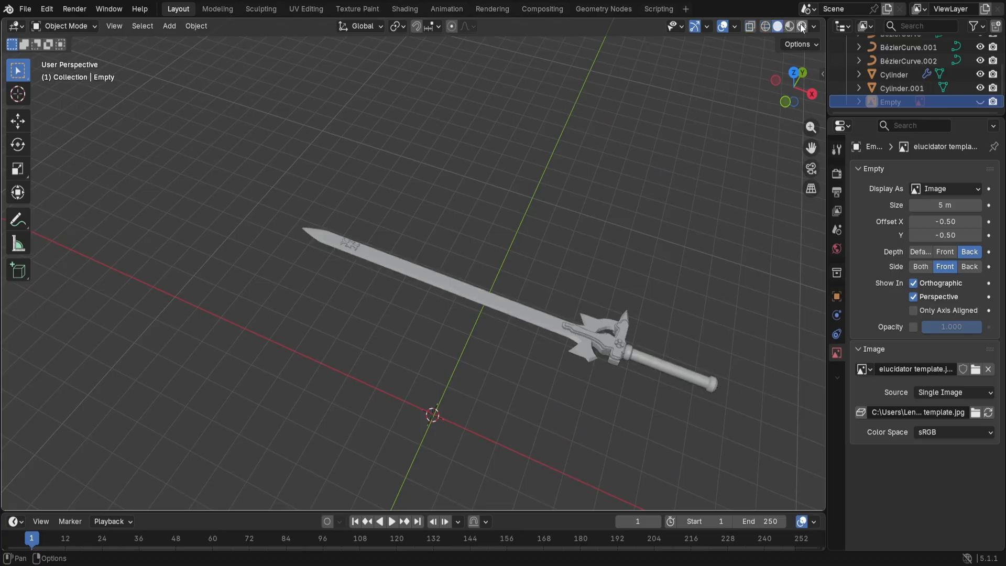
{"action": "left_click", "coordinate": [790, 26]}
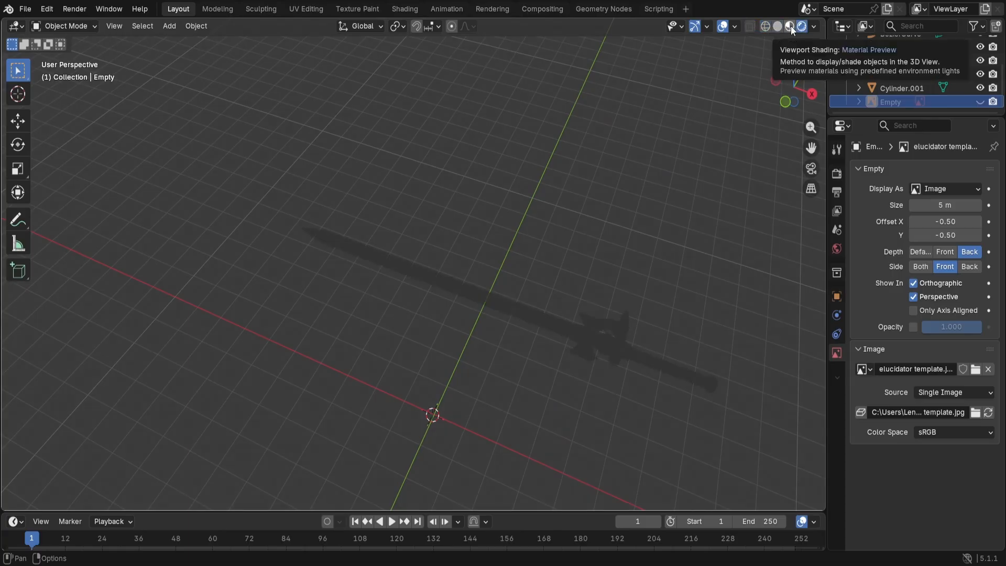
{"action": "left_click", "coordinate": [778, 26]}
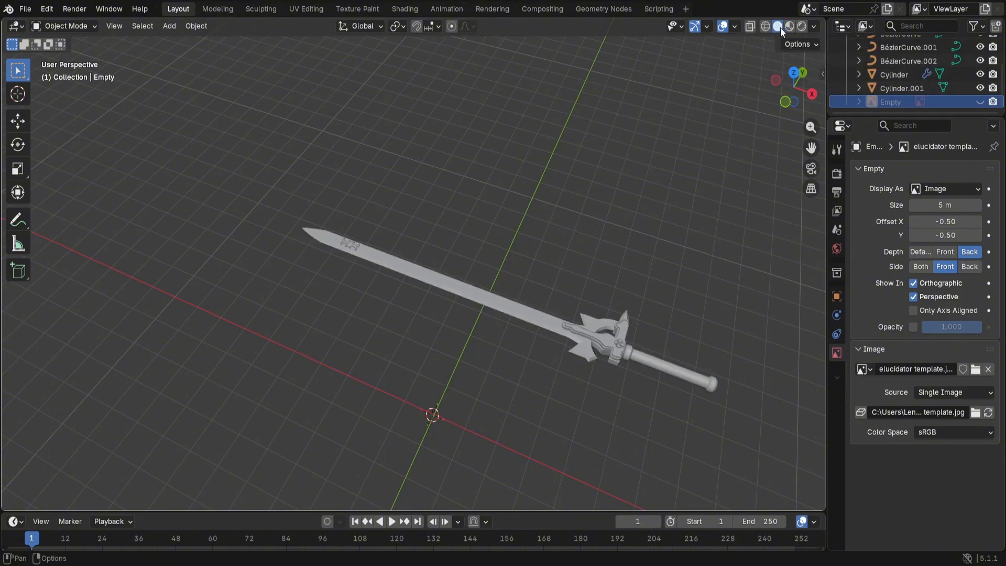
{"action": "middle_click_drag", "start_coordinate": [711, 268], "coordinate": [616, 322]}
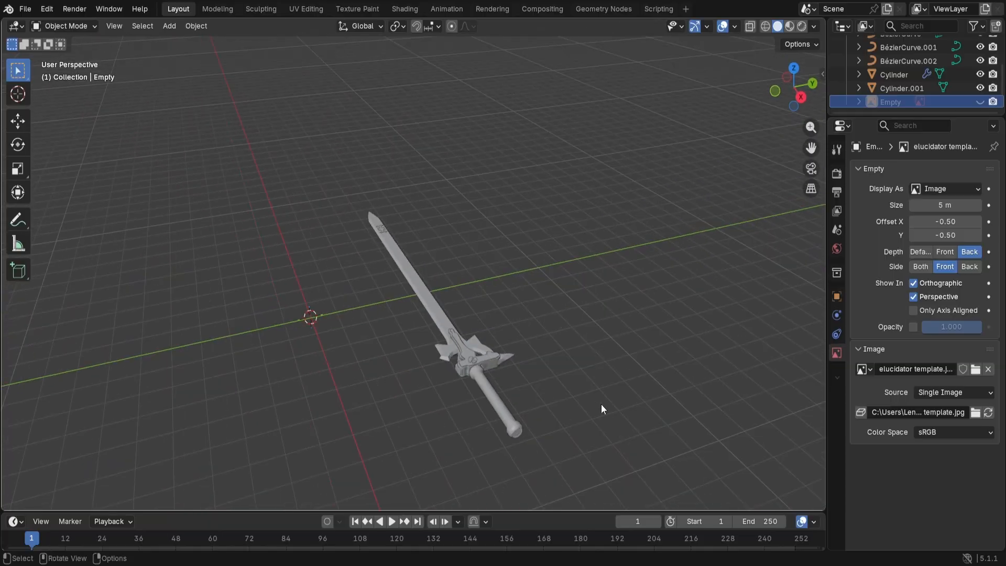
Step: Move the winged ornament off the blade along the global Y axis and deselect it
{"action": "middle_click_drag", "start_coordinate": [601, 409], "coordinate": [736, 460]}
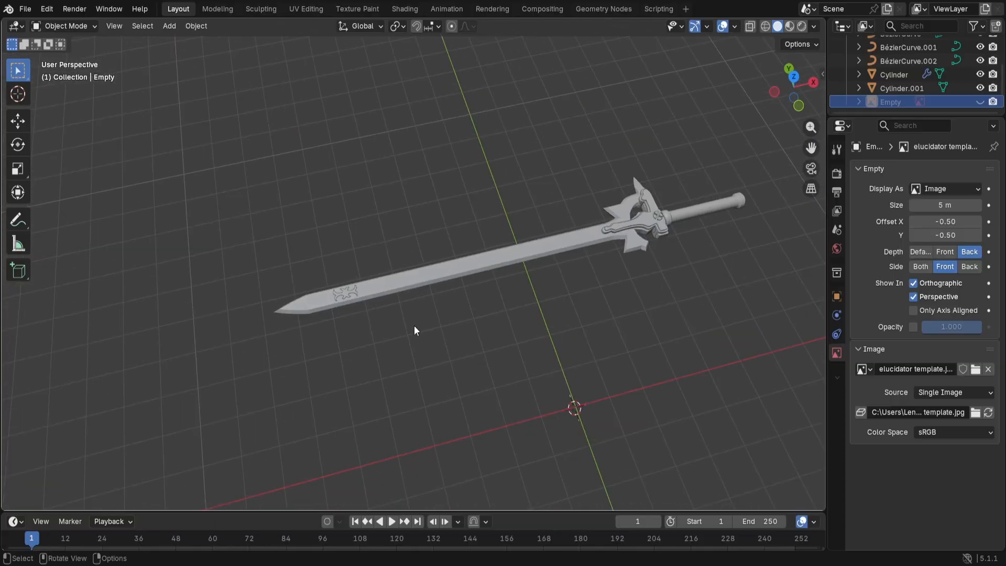
{"action": "left_click", "coordinate": [346, 297]}
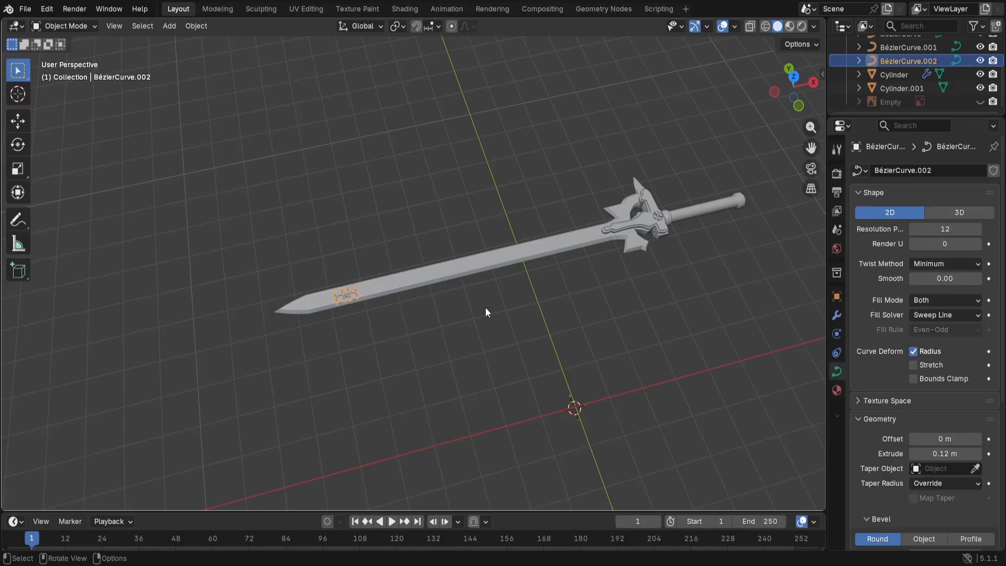
{"action": "key", "text": "g"}
{"action": "key", "text": "y"}
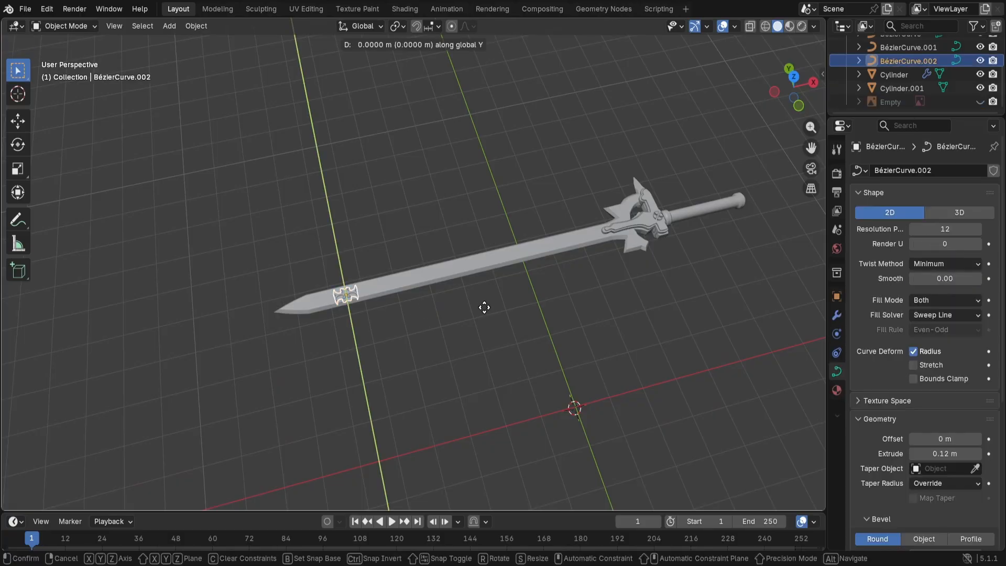
{"action": "left_click", "coordinate": [486, 267]}
{"action": "left_click", "coordinate": [595, 307]}
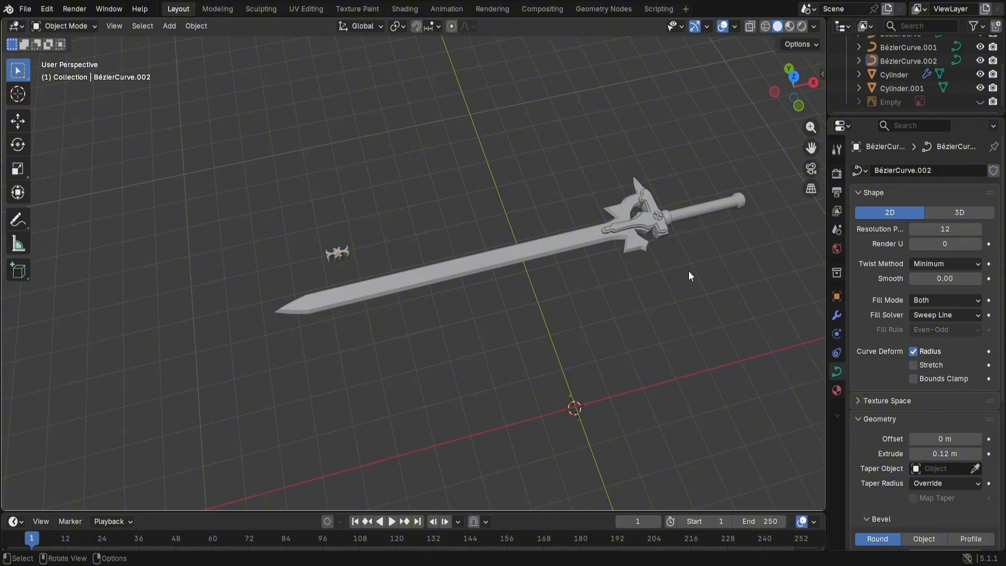
Step: Move the small cross-slotted cylinder out of the guard along the global Y axis, clear of the sword
{"action": "left_click", "coordinate": [659, 215]}
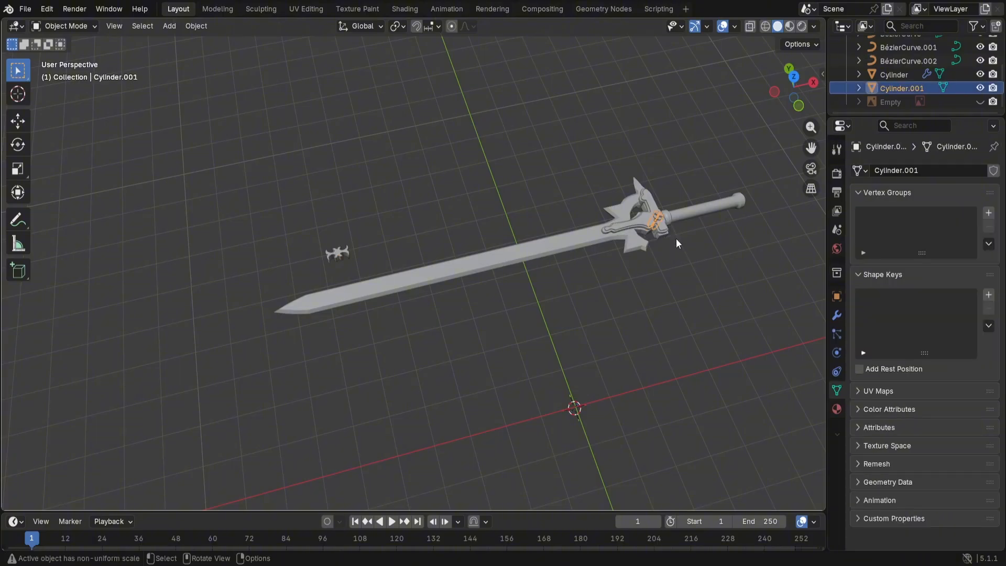
{"action": "key", "text": "g"}
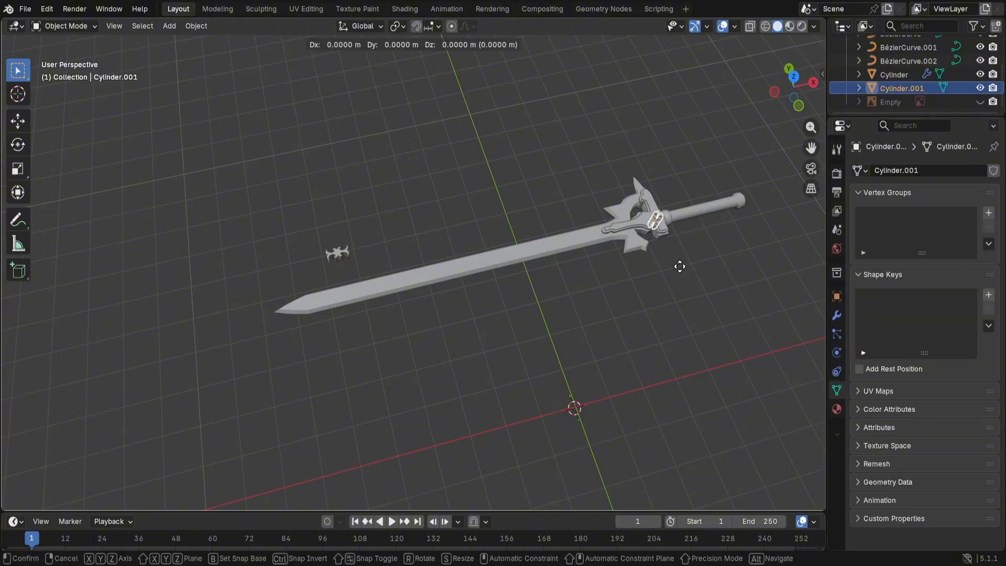
{"action": "key", "text": "z"}
{"action": "left_click", "coordinate": [658, 223]}
{"action": "left_click", "coordinate": [656, 222]}
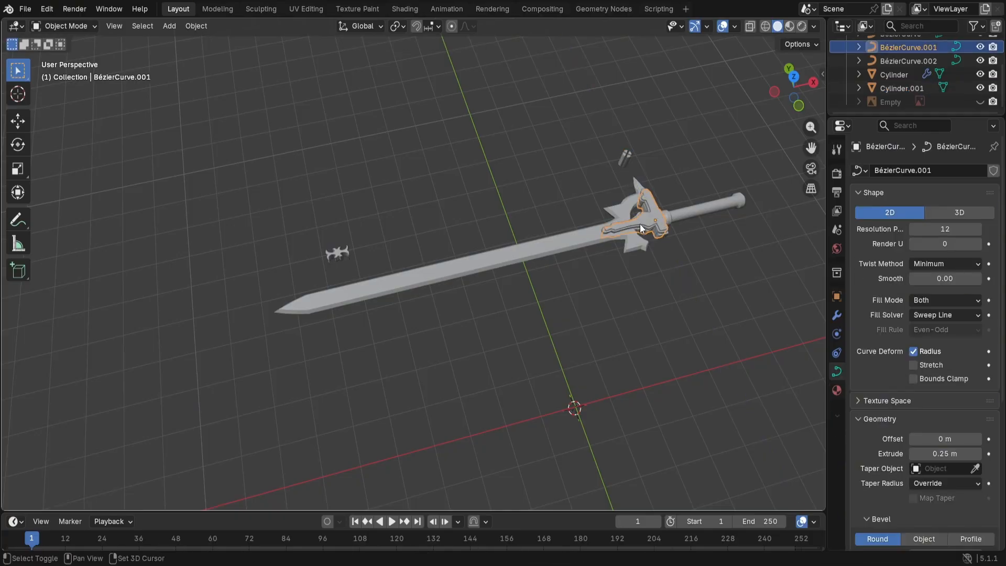
{"action": "left_click", "coordinate": [634, 222], "text": "shift"}
{"action": "left_click", "coordinate": [618, 226], "text": "shift"}
{"action": "left_click", "coordinate": [605, 231], "text": "shift"}
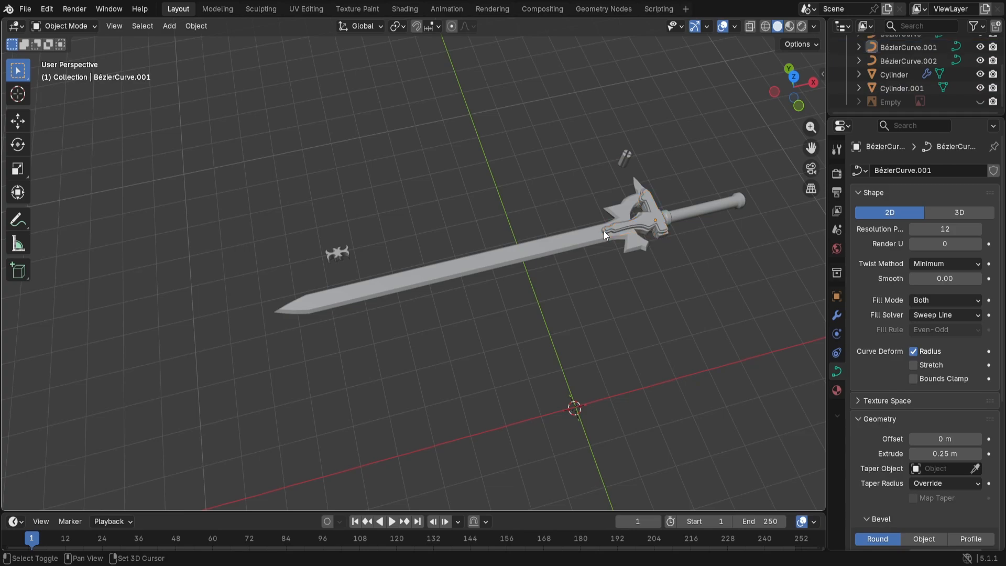
Step: Move the handle away from the guard along the global Y axis, next to the small cross-slotted cylinder
{"action": "scroll", "coordinate": [734, 247], "scroll_direction": "up", "scroll_amount": 2}
{"action": "middle_click_drag", "start_coordinate": [666, 293], "coordinate": [435, 390], "text": "shift"}
{"action": "scroll", "coordinate": [472, 335], "scroll_direction": "up", "scroll_amount": 2}
{"action": "left_click", "coordinate": [639, 317]}
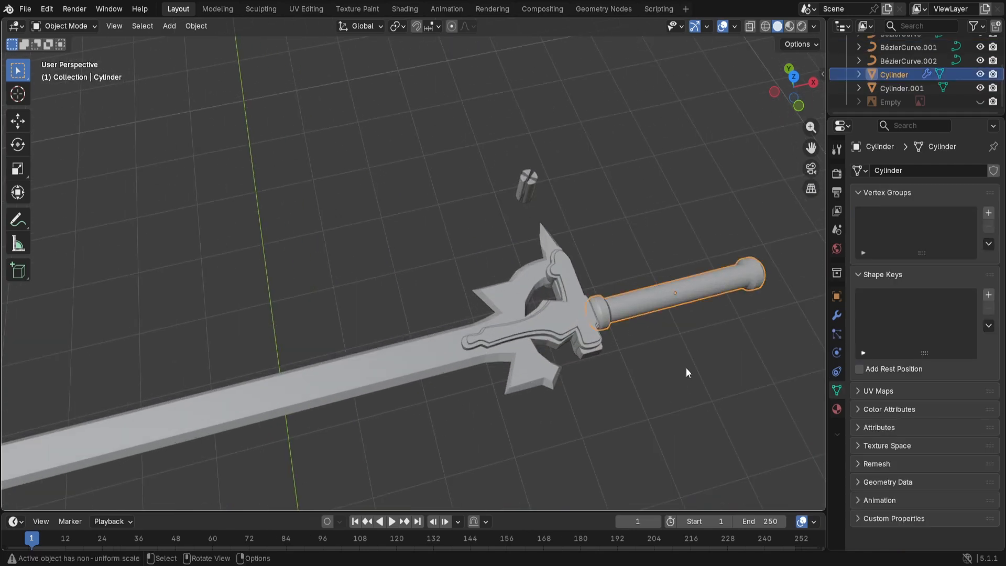
{"action": "key", "text": "g"}
{"action": "key", "text": "y"}
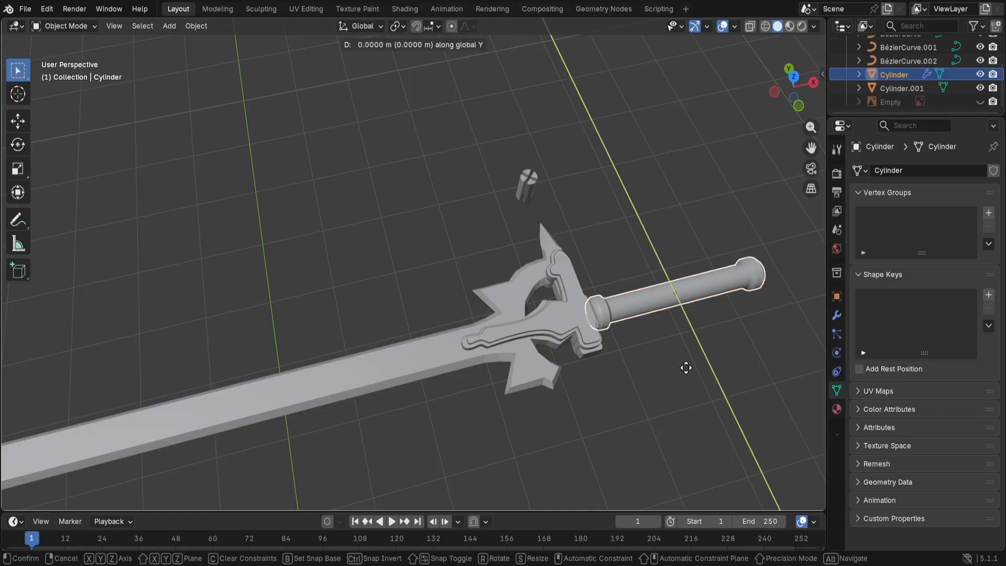
{"action": "left_click", "coordinate": [670, 252]}
Step: Select both layers of the raised guard plate and move them about -2.18 m along the global Y axis
{"action": "left_click", "coordinate": [572, 328]}
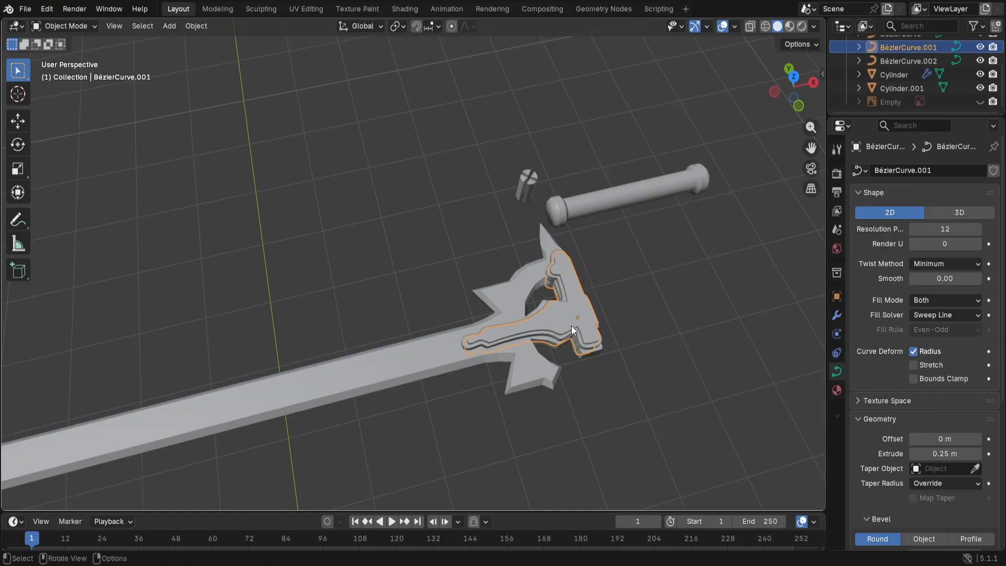
{"action": "left_click", "coordinate": [525, 329], "text": "shift"}
{"action": "left_click", "coordinate": [490, 336], "text": "shift"}
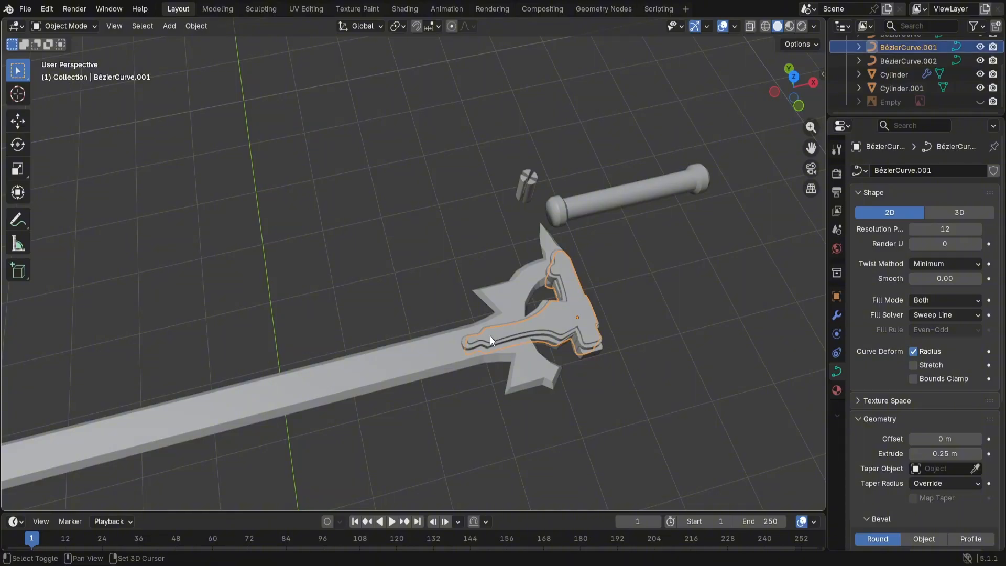
{"action": "left_click", "coordinate": [463, 340], "text": "shift"}
{"action": "key", "text": "g"}
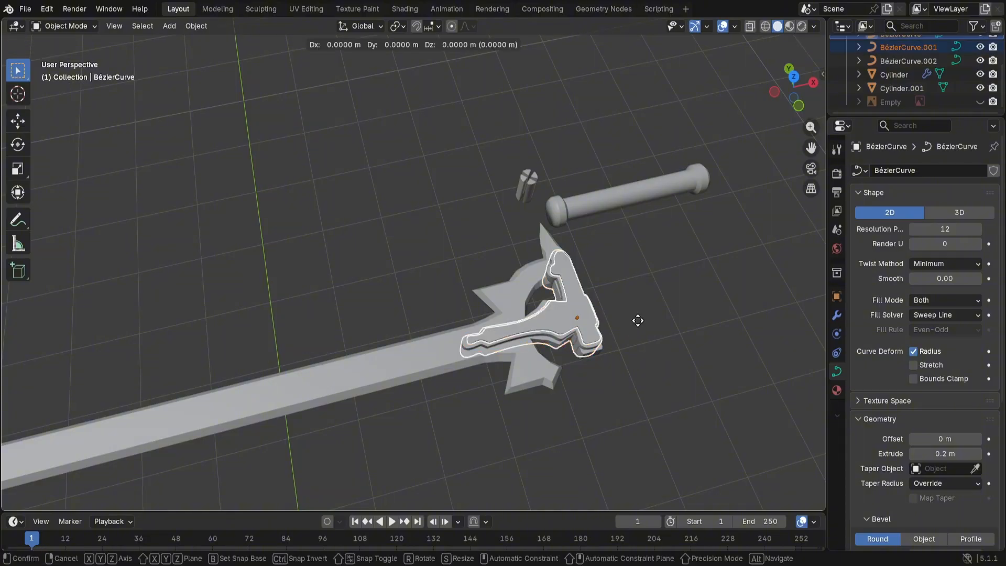
{"action": "key", "text": "y"}
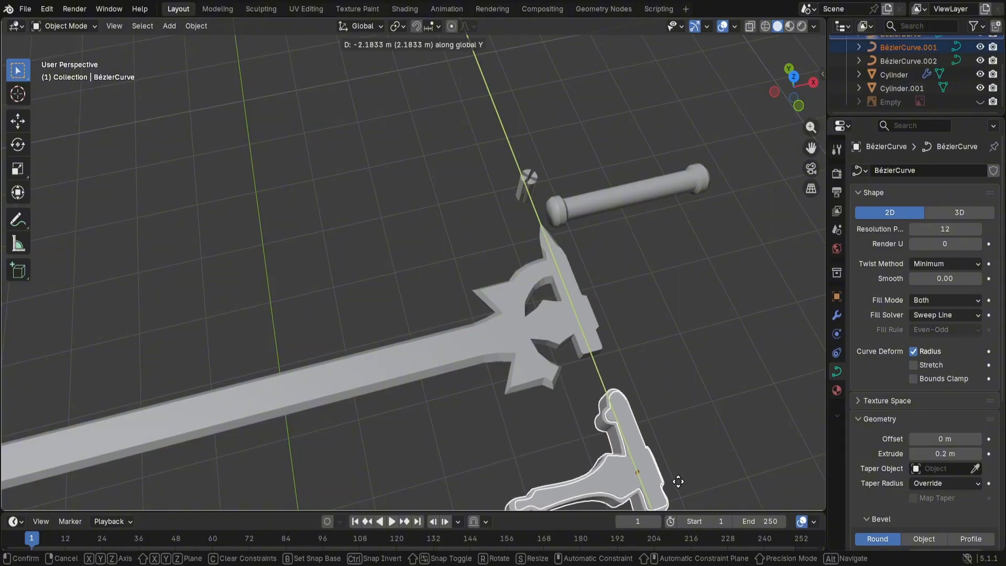
{"action": "left_click", "coordinate": [679, 481]}
Step: Switch the viewport to Material Preview shading and view the separated sword parts from the handle side
{"action": "scroll", "coordinate": [690, 354], "scroll_direction": "down", "scroll_amount": 3}
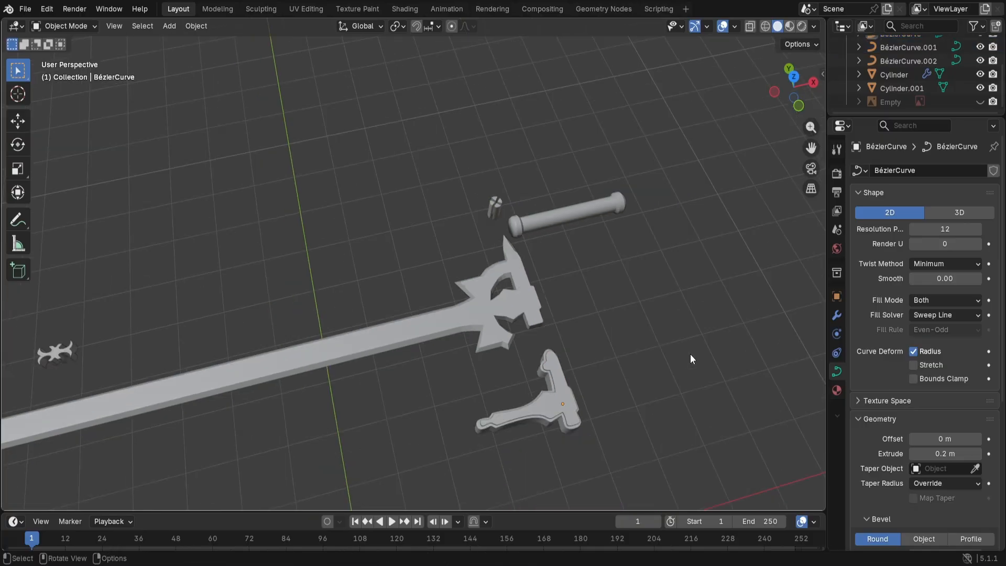
{"action": "mouse_move", "coordinate": [690, 353]}
{"action": "middle_mouse_down"}
{"action": "mouse_move", "coordinate": [682, 341]}
{"action": "mouse_move", "coordinate": [582, 323]}
{"action": "mouse_move", "coordinate": [645, 311]}
{"action": "mouse_move", "coordinate": [573, 316]}
{"action": "mouse_move", "coordinate": [551, 306]}
{"action": "mouse_move", "coordinate": [732, 287]}
{"action": "middle_mouse_up"}
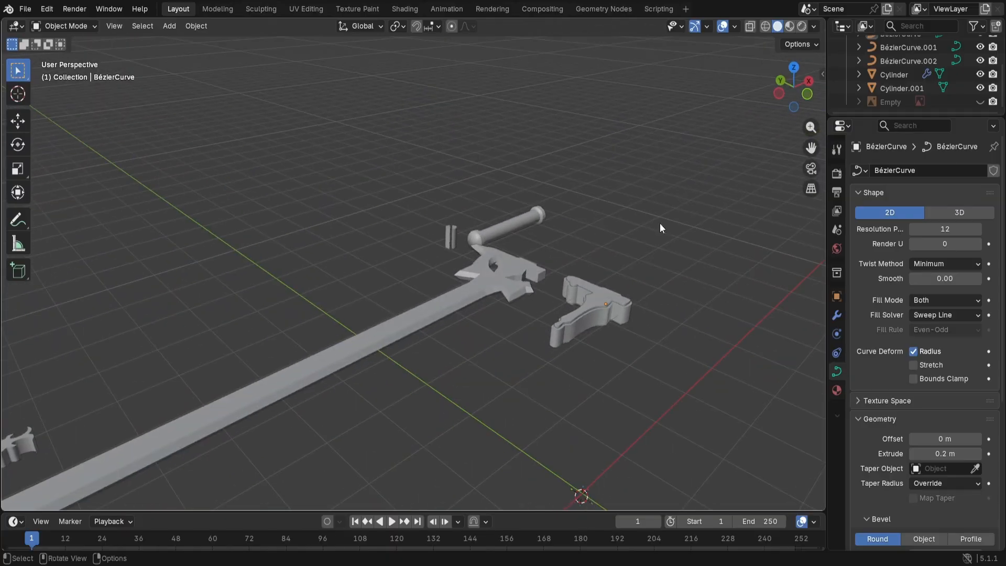
{"action": "left_click", "coordinate": [790, 26]}
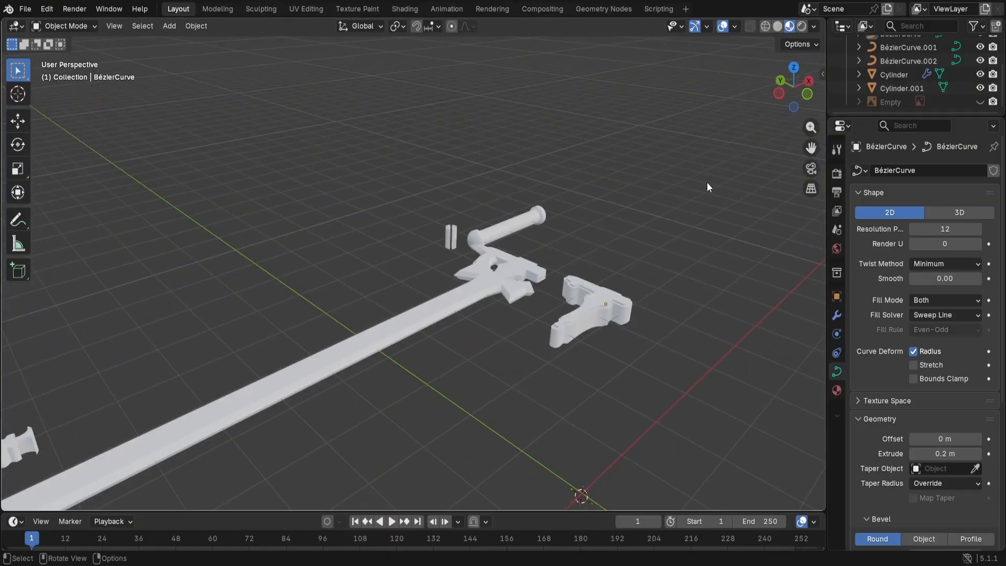
{"action": "key", "text": "z"}
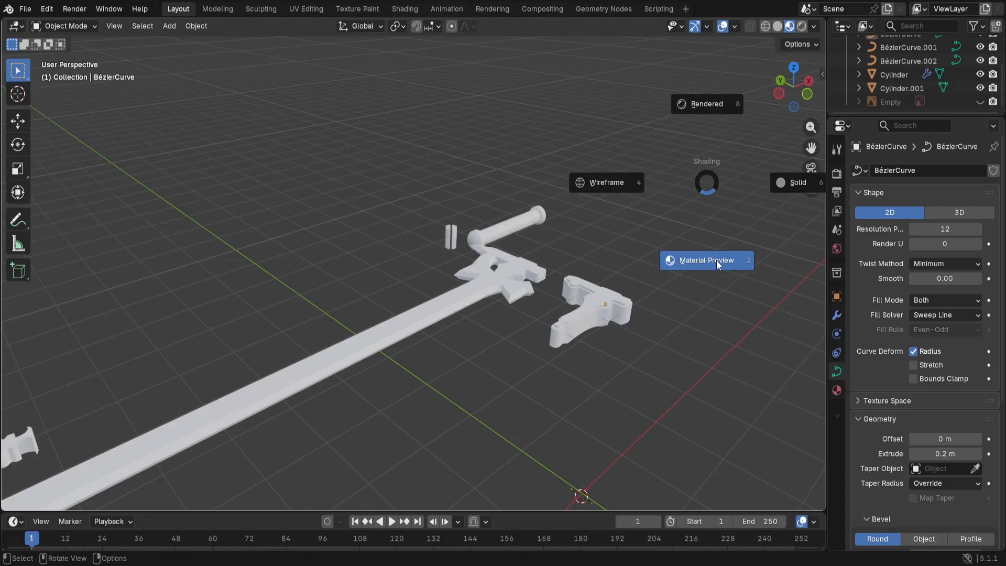
{"action": "left_click", "coordinate": [716, 262]}
{"action": "middle_click_drag", "start_coordinate": [670, 331], "coordinate": [559, 352]}
Step: Select the blade object "bilah luar" and create a new material for it
{"action": "left_click", "coordinate": [460, 343]}
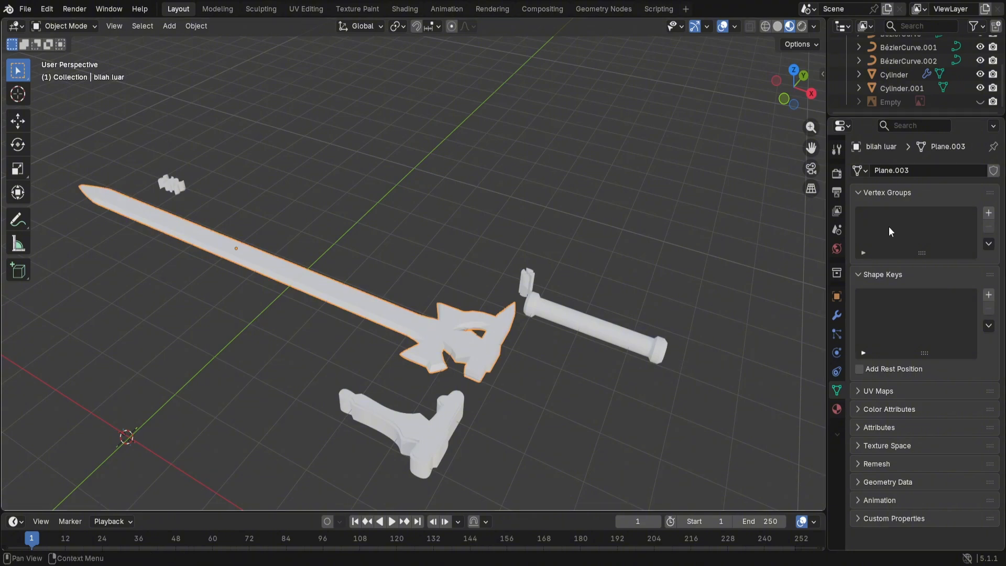
{"action": "left_click", "coordinate": [836, 149]}
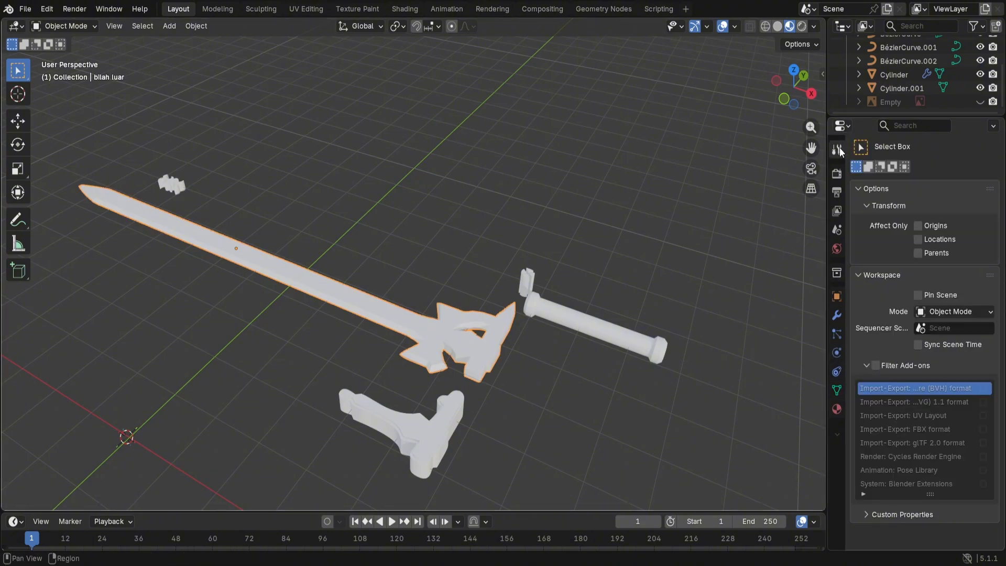
{"action": "left_click", "coordinate": [837, 173]}
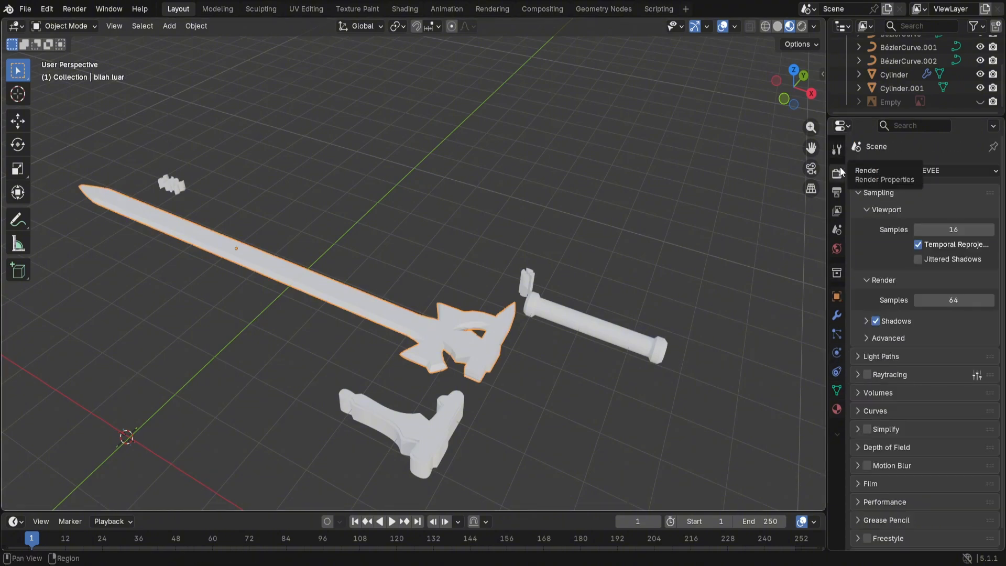
{"action": "left_click", "coordinate": [840, 297]}
{"action": "left_click", "coordinate": [836, 273]}
{"action": "left_click", "coordinate": [836, 249]}
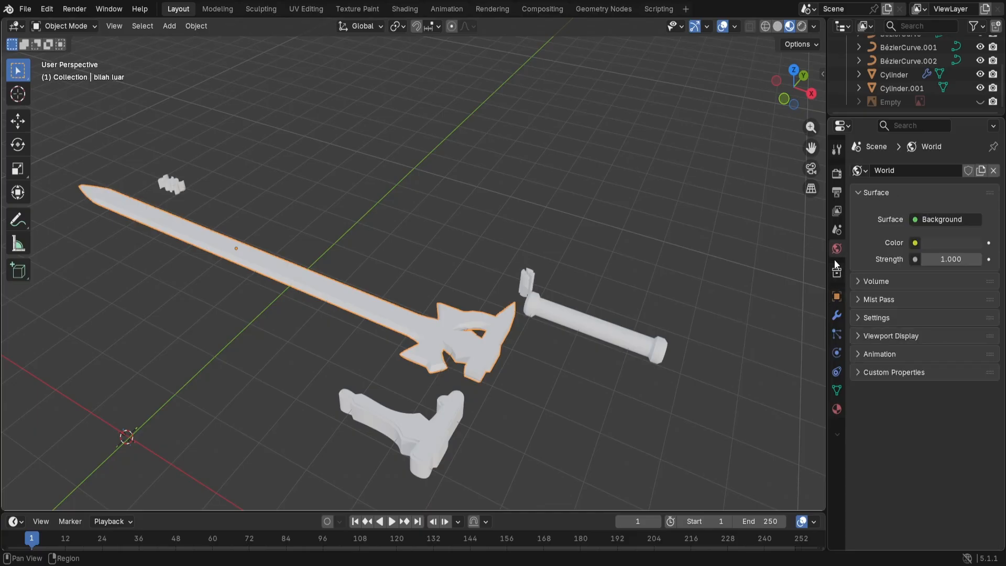
{"action": "left_click", "coordinate": [836, 409]}
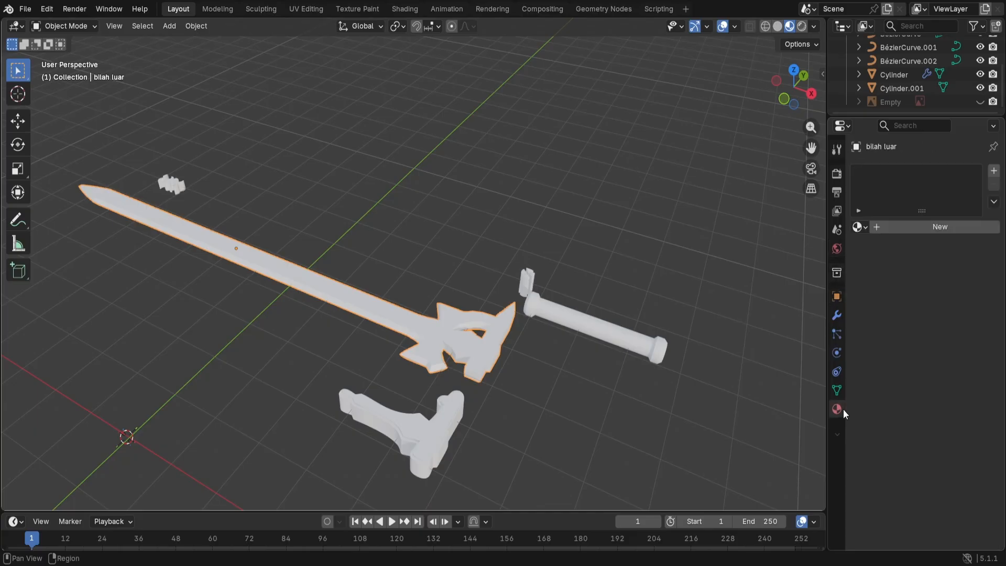
{"action": "left_click", "coordinate": [895, 229]}
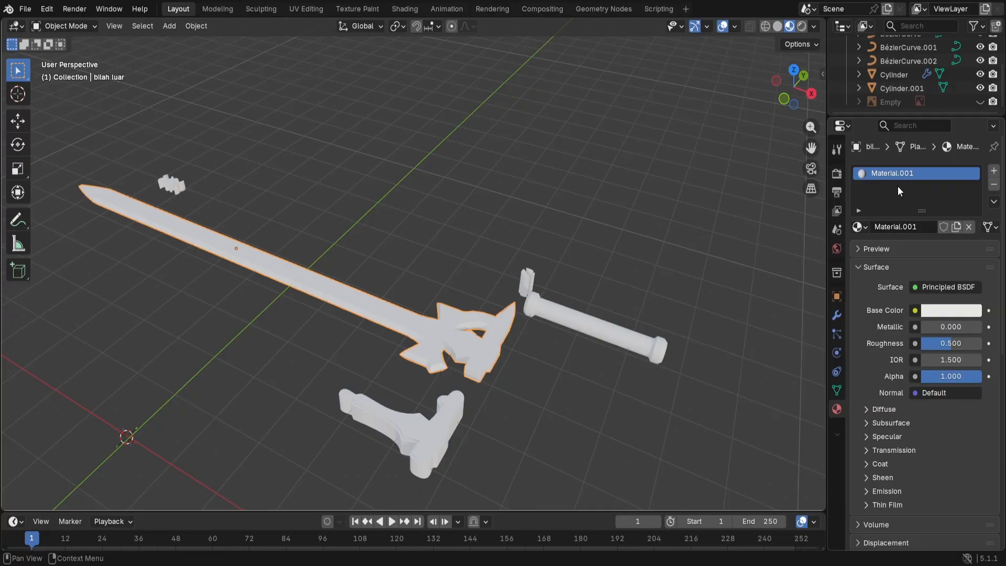
Step: Set the blade material's base color to black (#000000FF) and its roughness to 0, checking the reflections around the blade
{"action": "left_click", "coordinate": [925, 310]}
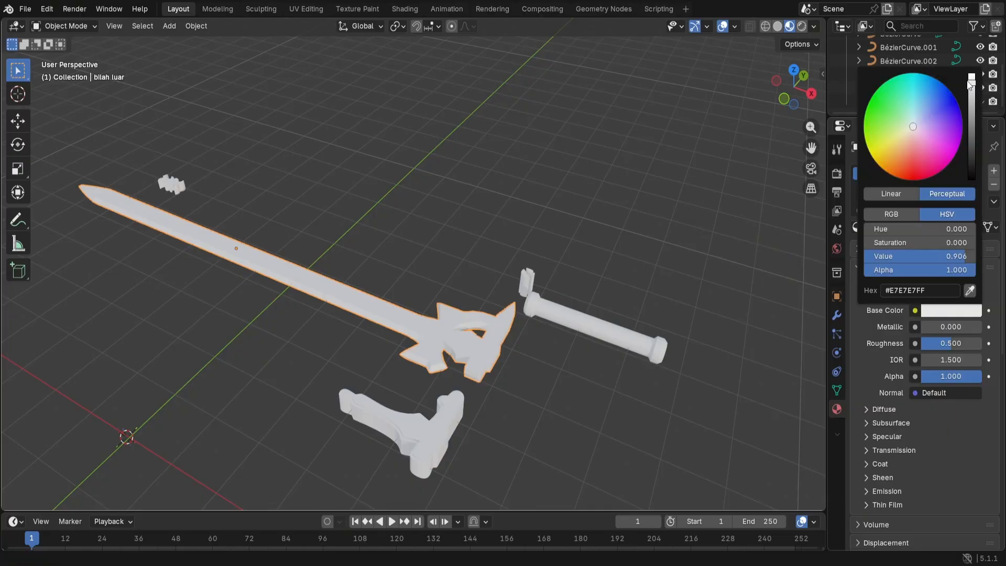
{"action": "left_click_drag", "start_coordinate": [970, 79], "coordinate": [971, 179]}
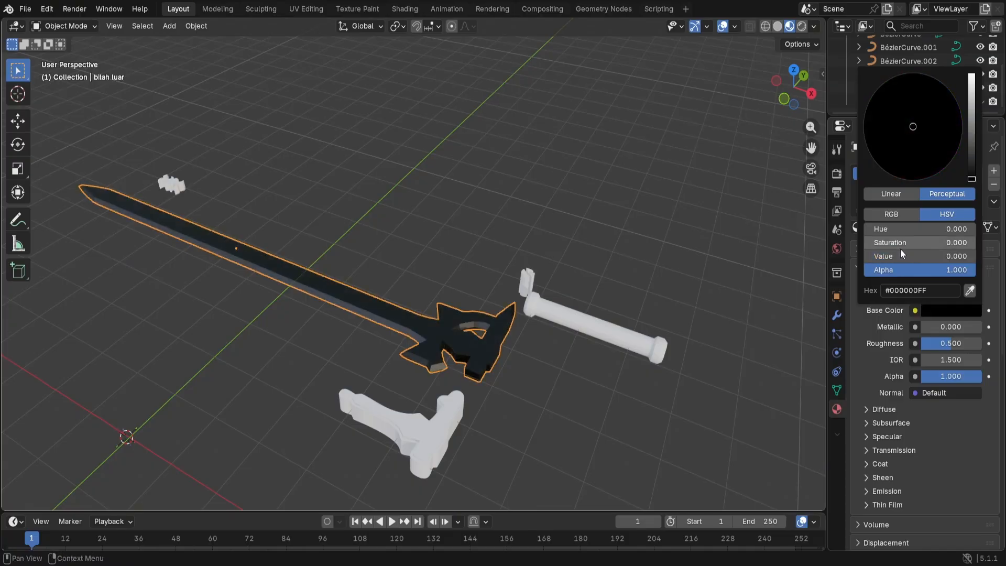
{"action": "left_click_drag", "start_coordinate": [951, 343], "coordinate": [918, 343]}
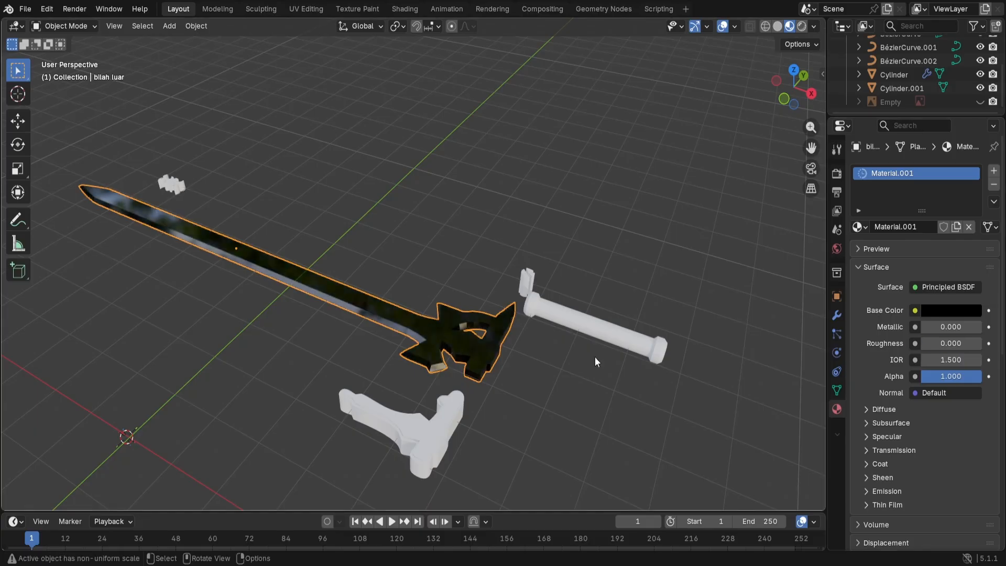
{"action": "middle_click_drag", "start_coordinate": [248, 333], "coordinate": [360, 329]}
{"action": "left_click_drag", "start_coordinate": [939, 346], "coordinate": [920, 346]}
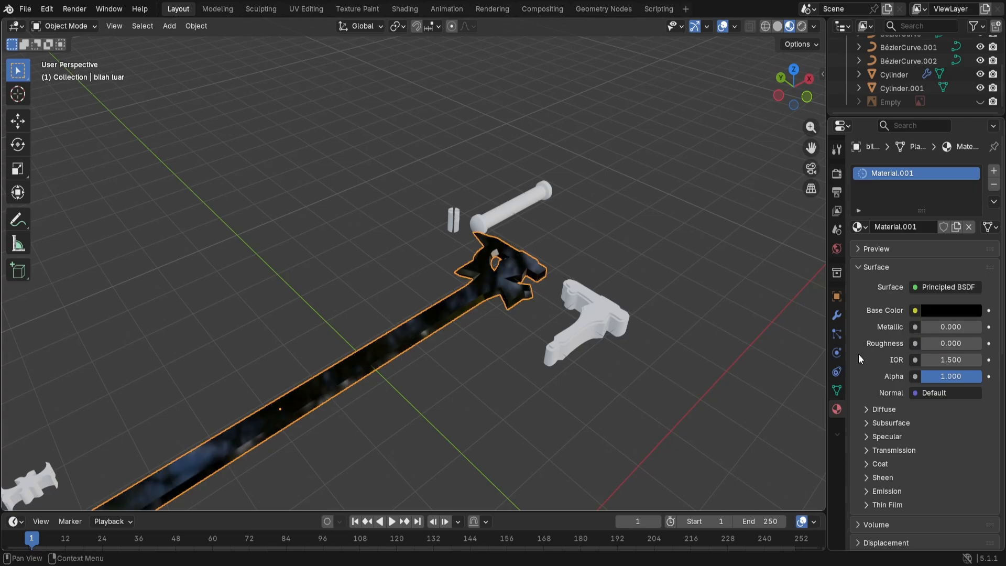
{"action": "middle_click_drag", "start_coordinate": [385, 422], "coordinate": [674, 382]}
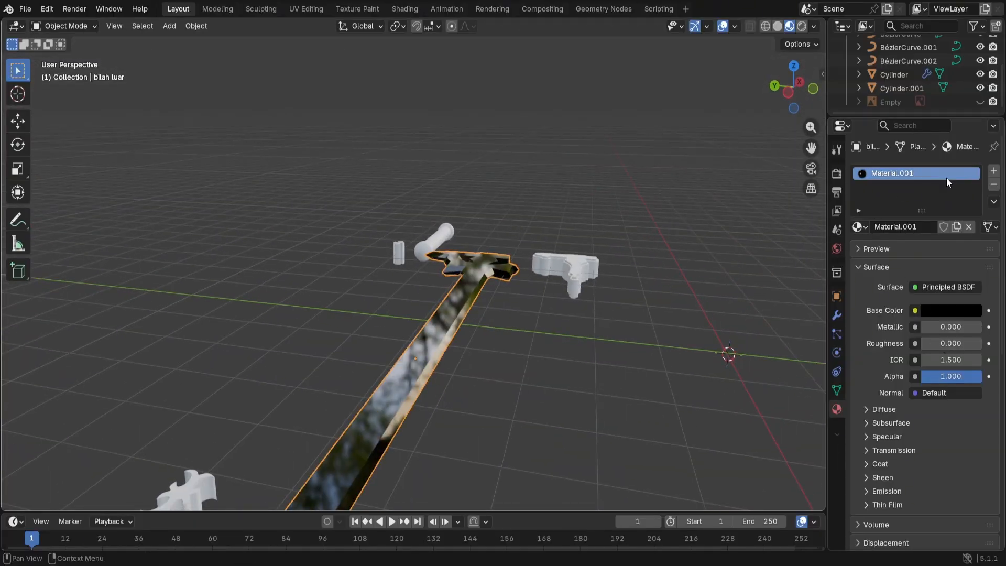
{"action": "scroll", "coordinate": [617, 392], "scroll_direction": "down", "scroll_amount": 3}
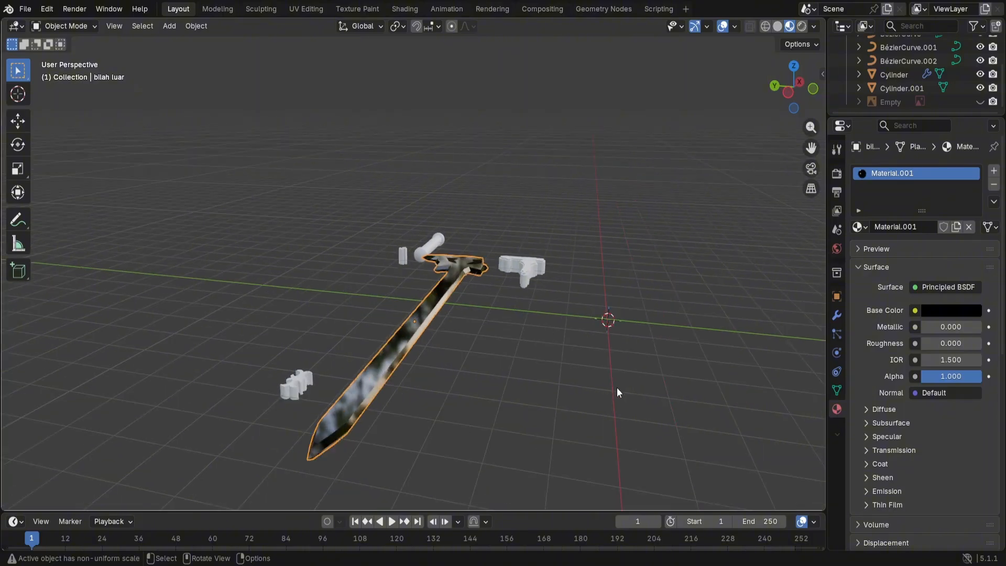
{"action": "middle_click_drag", "start_coordinate": [617, 390], "coordinate": [416, 378]}
Step: Add a second material slot to the blade and create a new material in it
{"action": "left_click", "coordinate": [861, 226]}
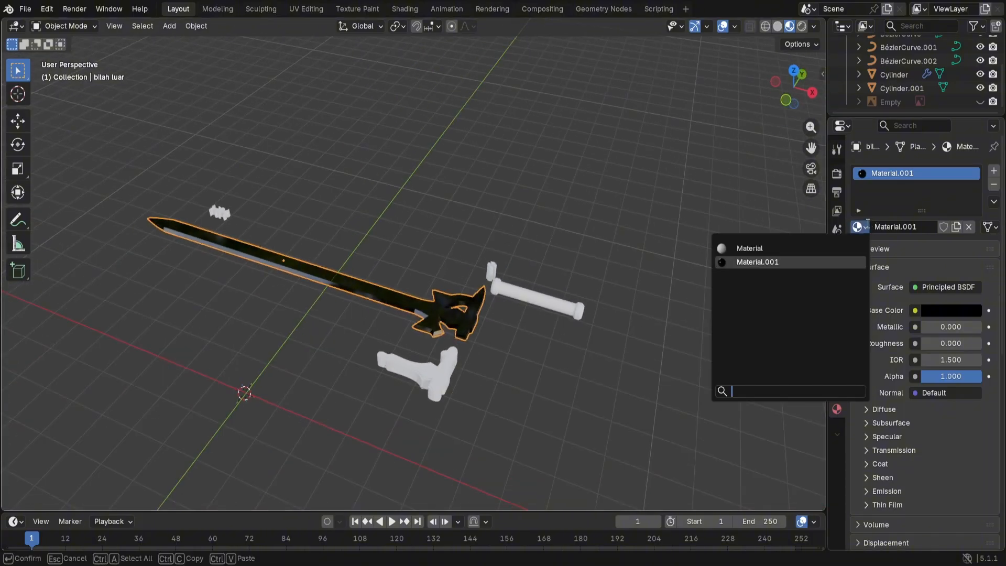
{"action": "left_click", "coordinate": [893, 199]}
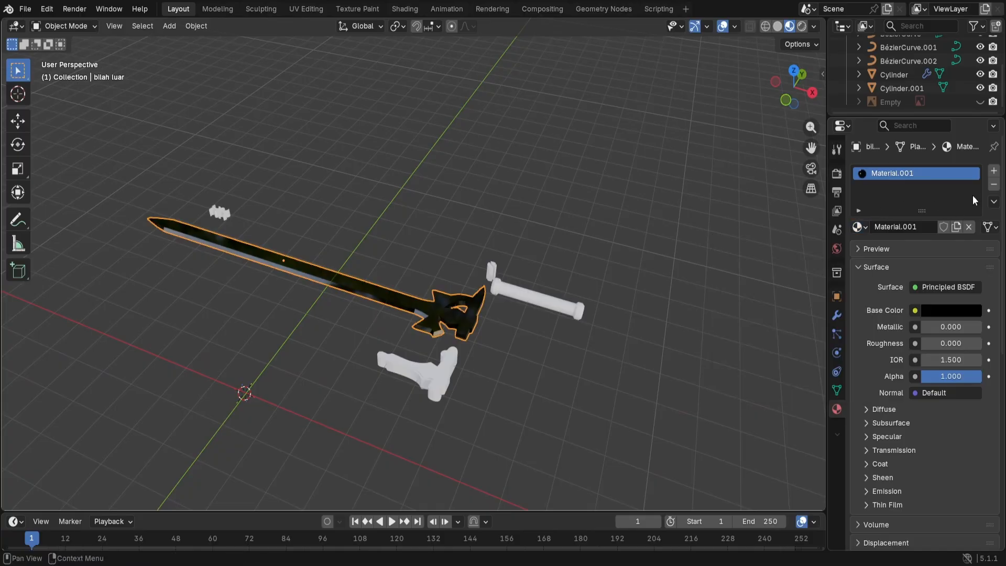
{"action": "left_click", "coordinate": [993, 171]}
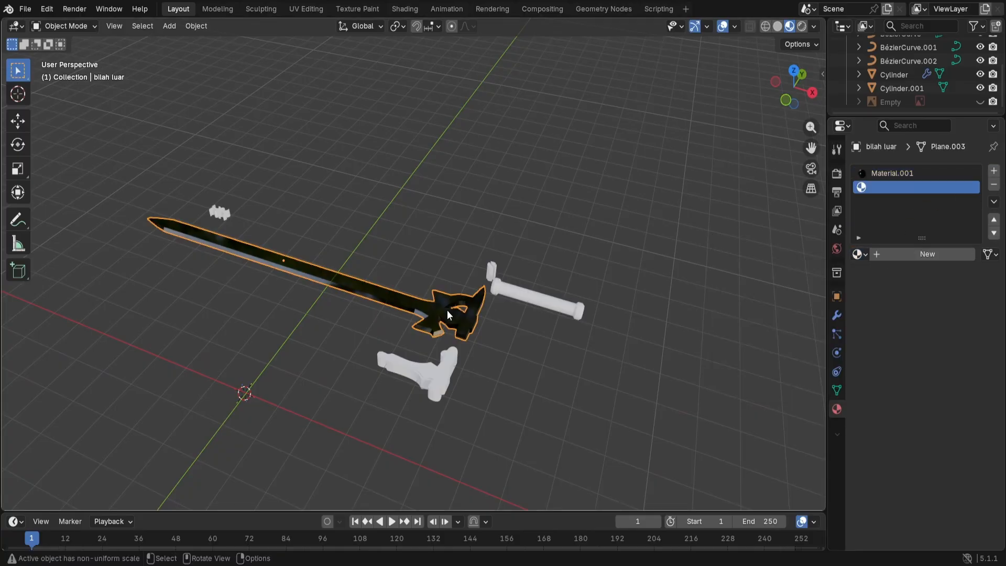
{"action": "scroll", "coordinate": [448, 314], "scroll_direction": "up", "scroll_amount": 5}
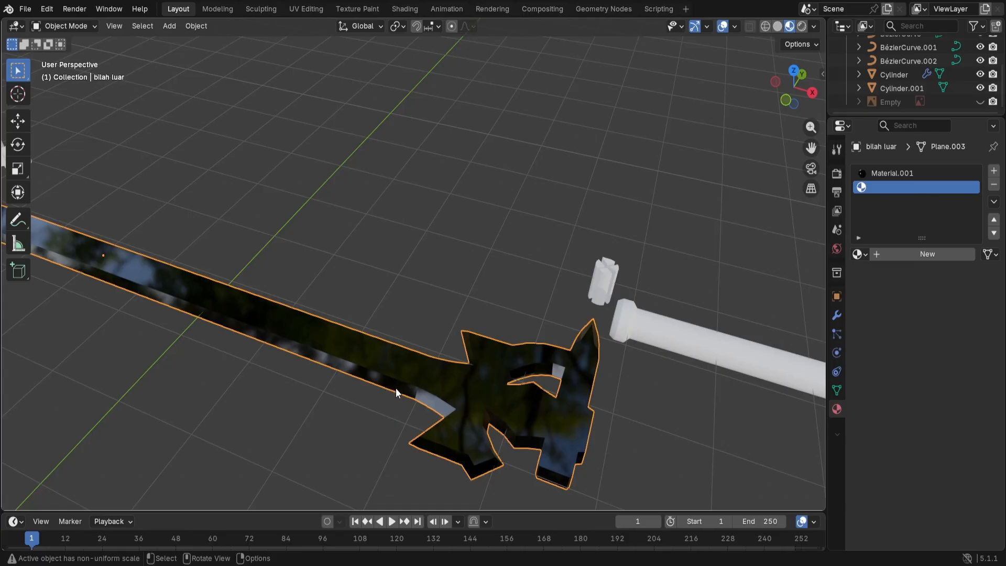
{"action": "middle_click_drag", "start_coordinate": [363, 393], "coordinate": [390, 389]}
{"action": "left_click", "coordinate": [916, 253]}
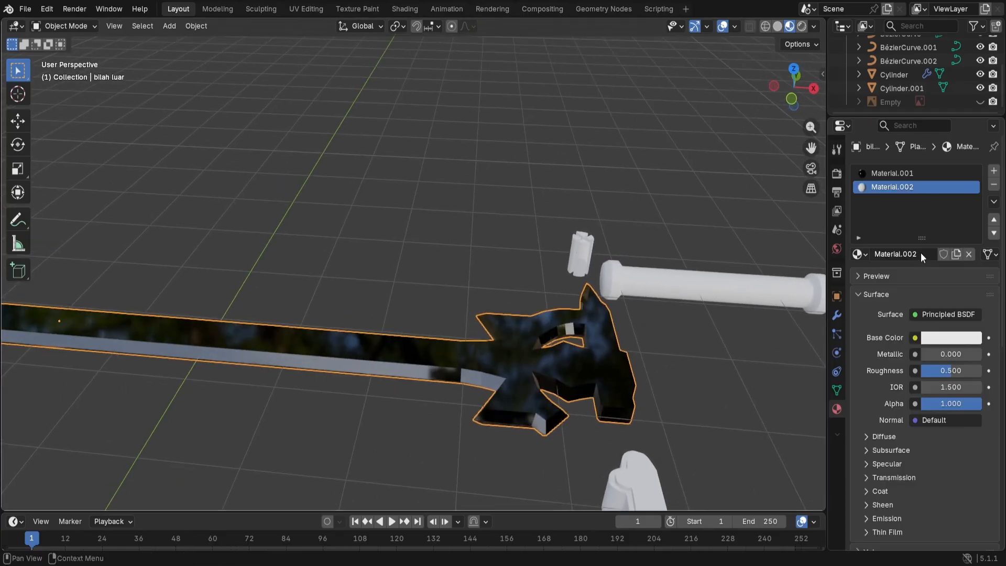
Step: Set the second blade material's base color to mid grey and its roughness to 0, comparing it with the black material
{"action": "left_click", "coordinate": [936, 336]}
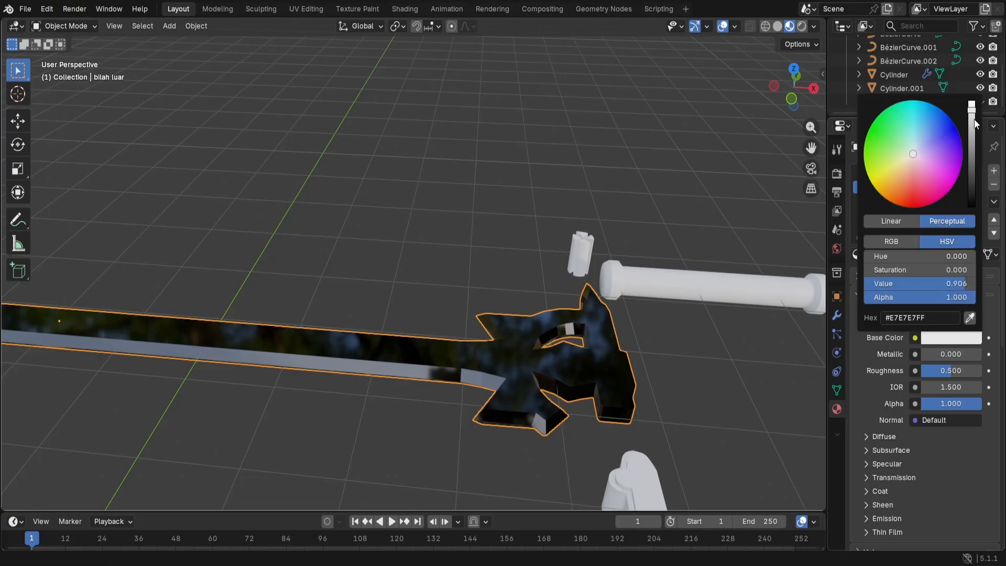
{"action": "left_click_drag", "start_coordinate": [972, 108], "coordinate": [971, 151]}
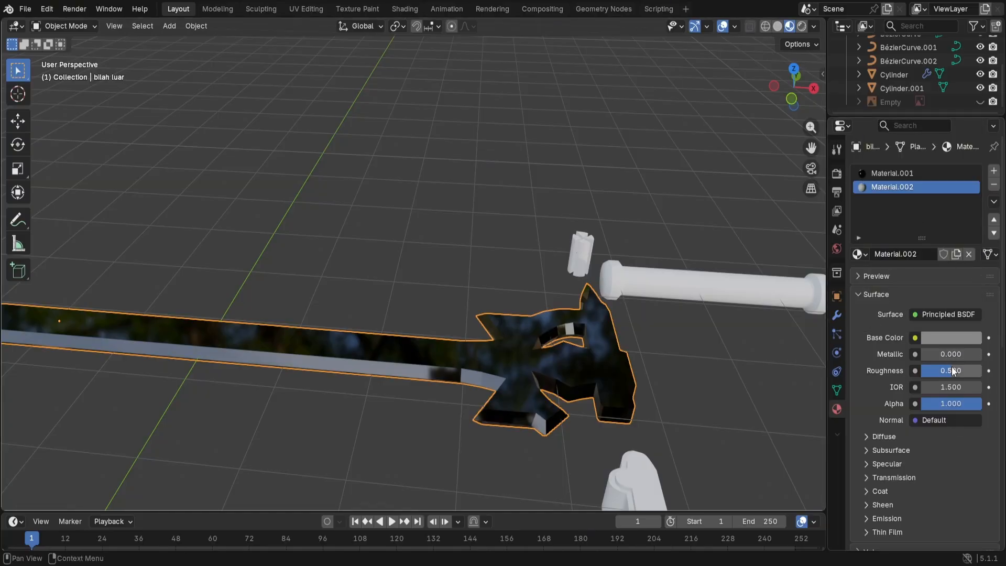
{"action": "left_click_drag", "start_coordinate": [950, 370], "coordinate": [920, 370]}
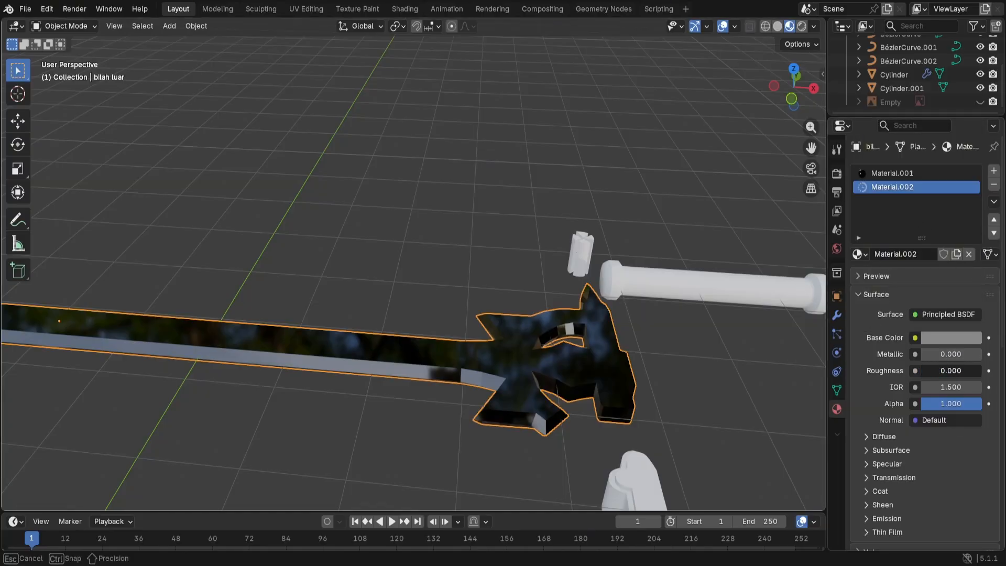
{"action": "left_click", "coordinate": [906, 175]}
{"action": "left_click", "coordinate": [900, 187]}
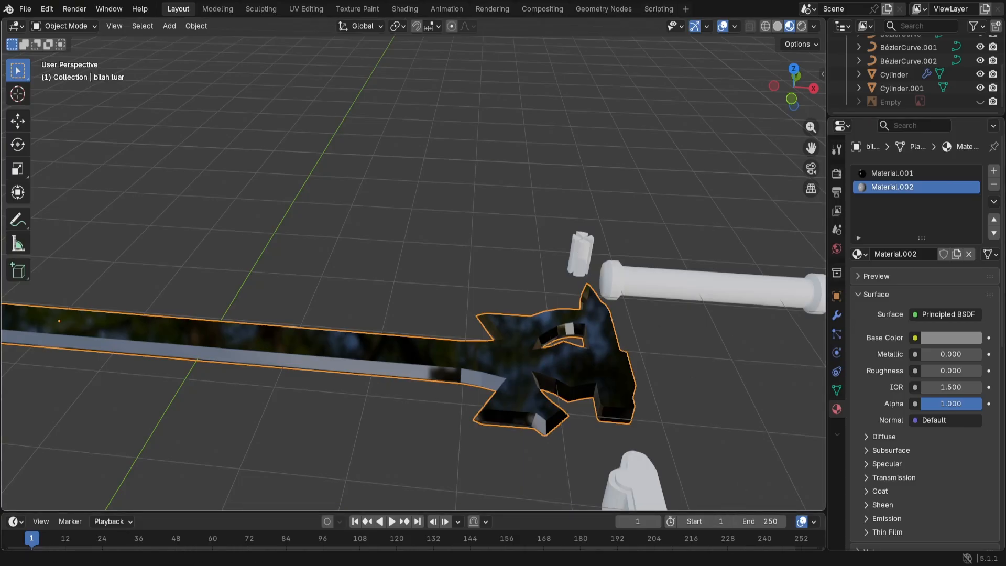
{"action": "left_click", "coordinate": [922, 174]}
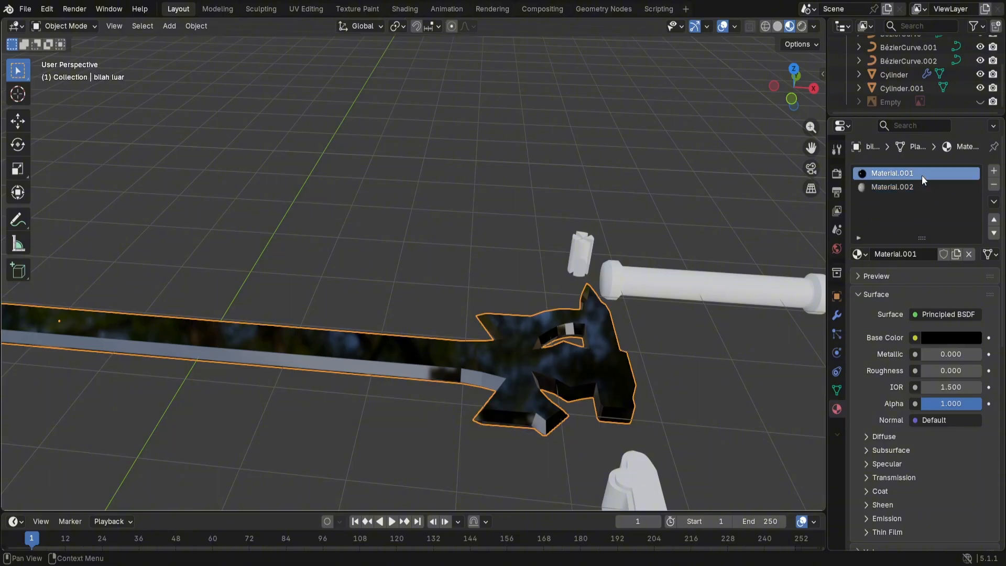
{"action": "left_click", "coordinate": [915, 188]}
Step: In Edit Mode, select the face loops forming the side edges of the blade and its guard, including those on the underside
{"action": "scroll", "coordinate": [652, 373], "scroll_direction": "down", "scroll_amount": 3}
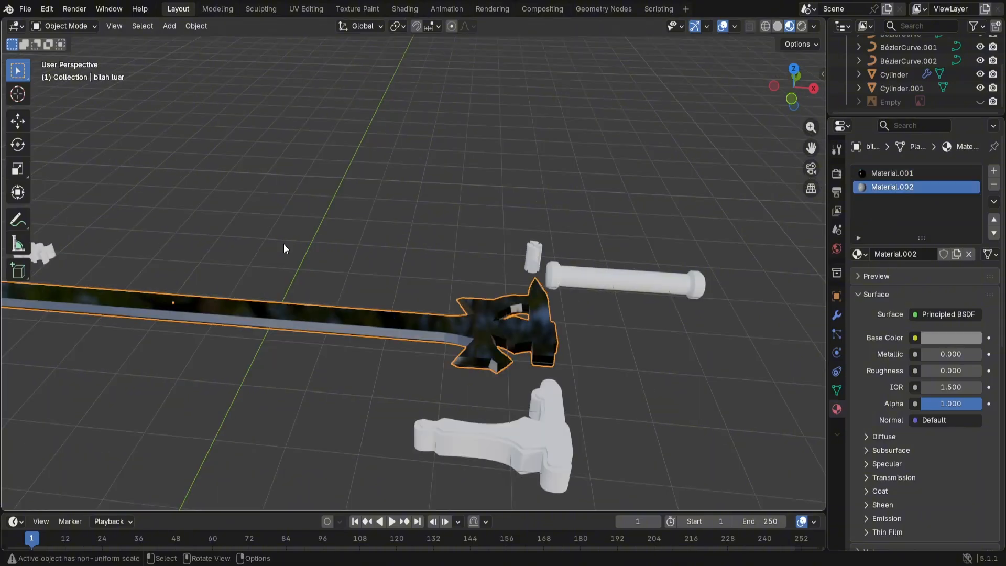
{"action": "key", "text": "Tab"}
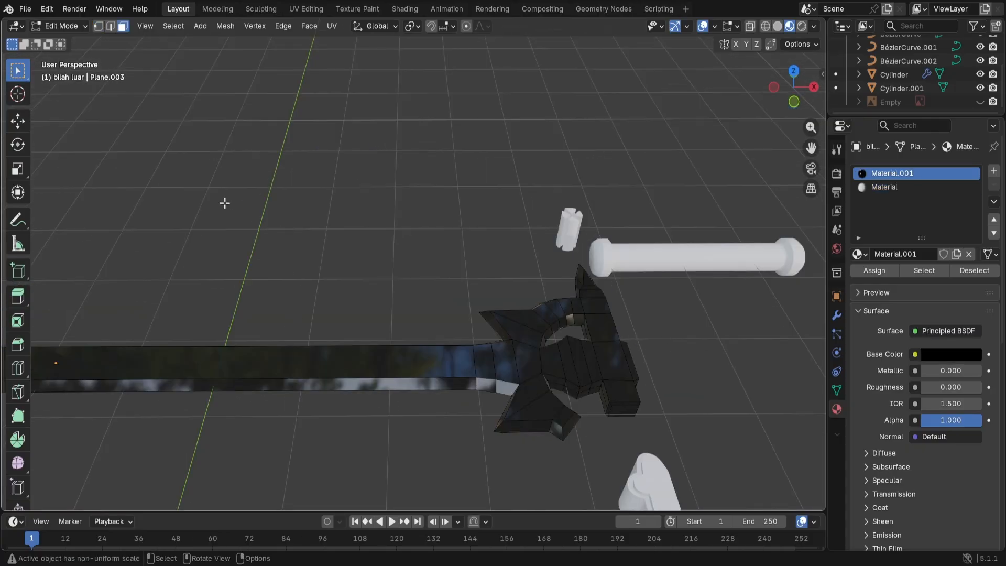
{"action": "left_click", "coordinate": [332, 388]}
{"action": "middle_click_drag", "start_coordinate": [409, 433], "coordinate": [427, 403]}
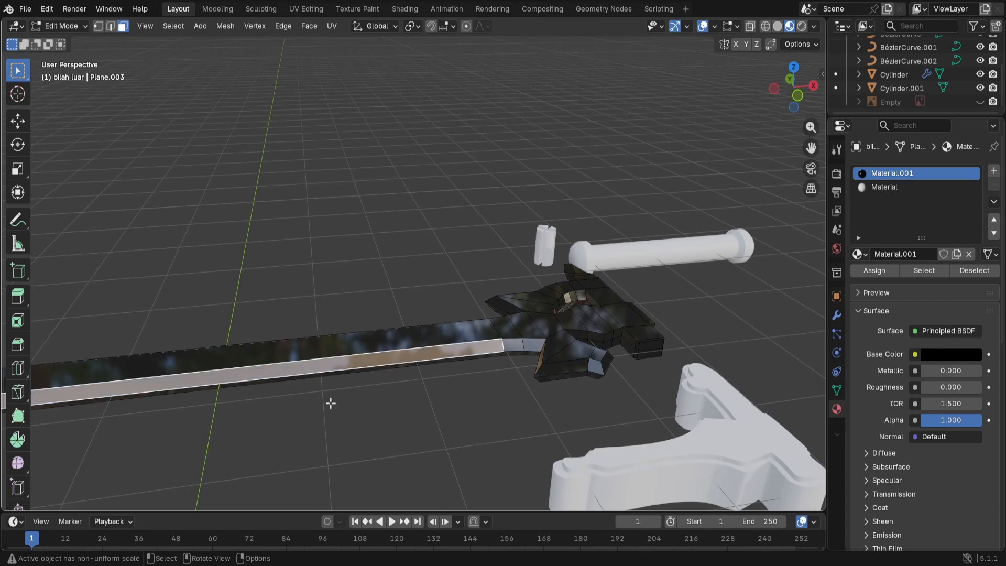
{"action": "left_click", "coordinate": [515, 356], "text": "alt"}
{"action": "middle_click_drag", "start_coordinate": [454, 417], "coordinate": [513, 308]}
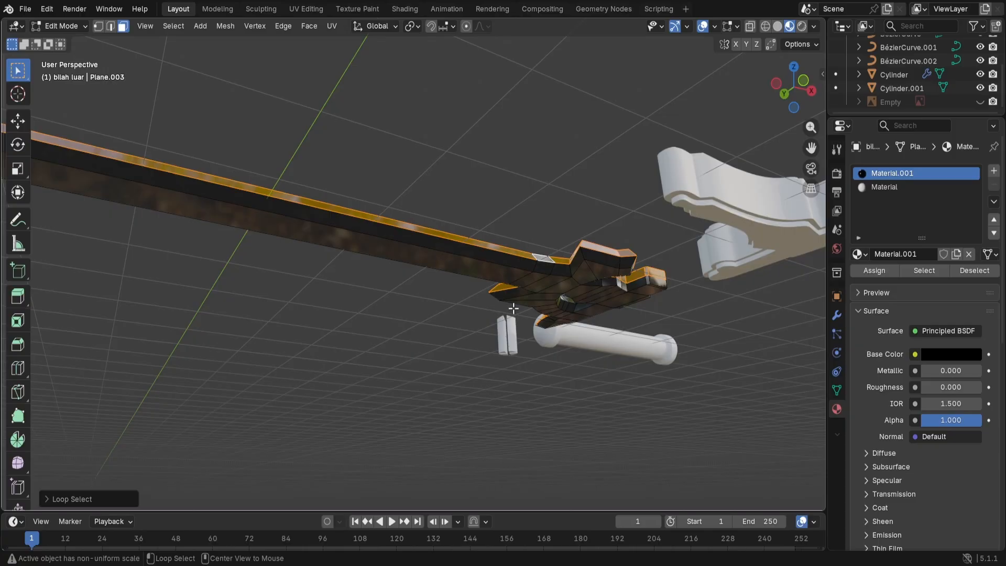
{"action": "left_click", "coordinate": [525, 264], "text": "alt+shift"}
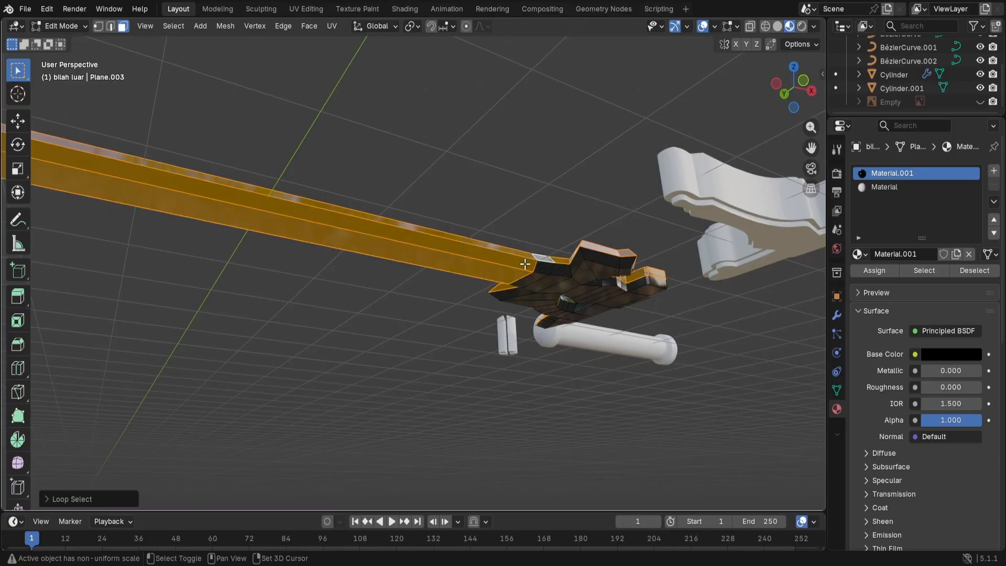
{"action": "left_click", "coordinate": [525, 263], "text": "alt+shift"}
{"action": "left_click", "coordinate": [524, 263], "text": "alt+shift"}
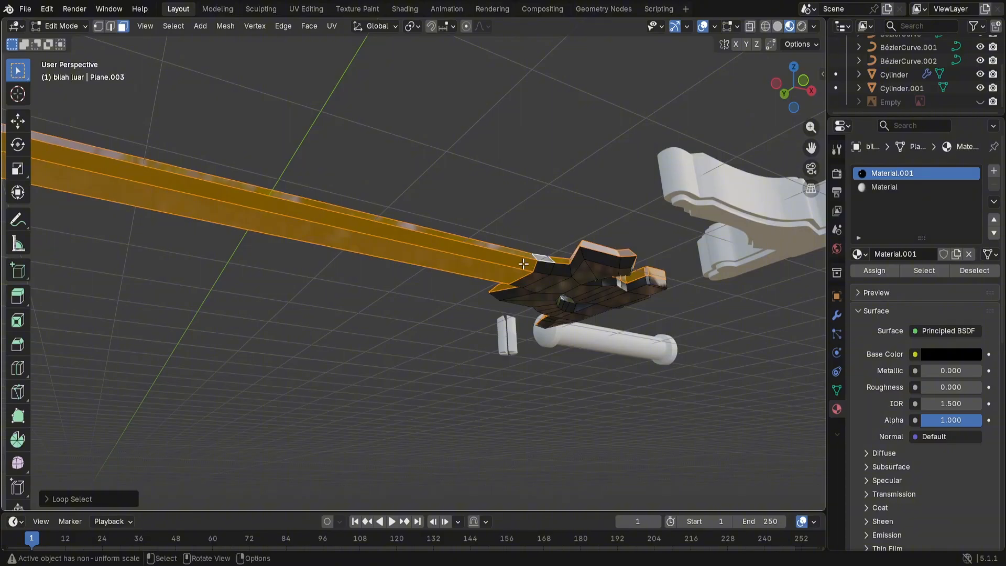
{"action": "left_click", "coordinate": [539, 264], "text": "alt+shift"}
{"action": "left_click", "coordinate": [537, 267], "text": "alt+shift"}
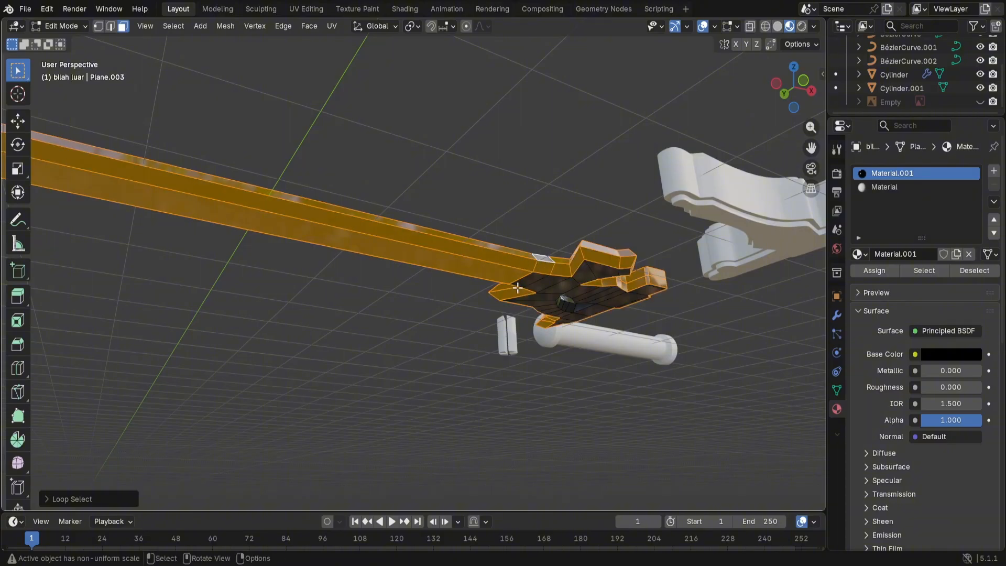
{"action": "left_click", "coordinate": [470, 270], "text": "alt+shift"}
Step: Assign the second-slot material "Material" to the selected edge faces and clear the selection
{"action": "middle_click_drag", "start_coordinate": [410, 317], "coordinate": [386, 411]}
{"action": "left_click", "coordinate": [890, 187]}
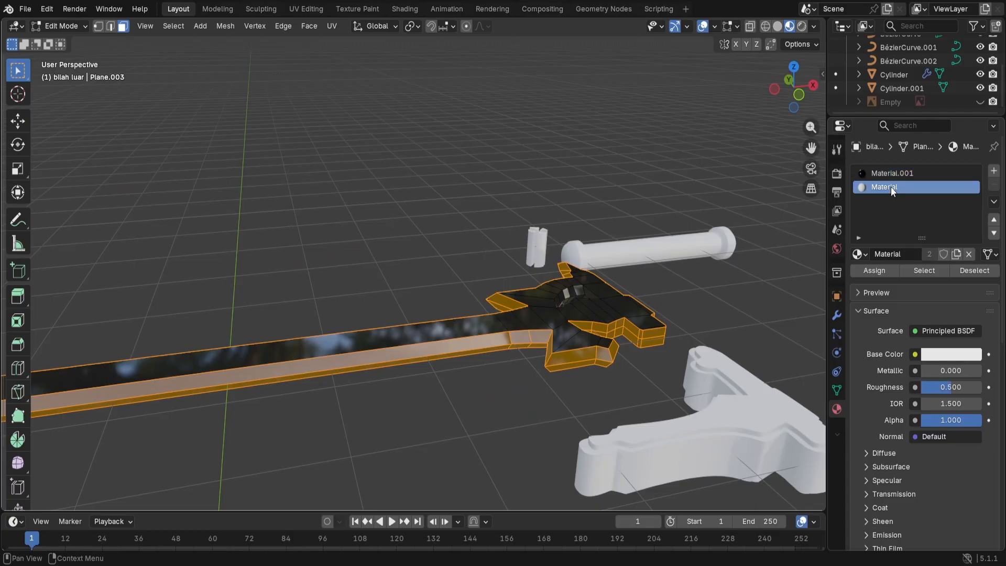
{"action": "left_click", "coordinate": [884, 271]}
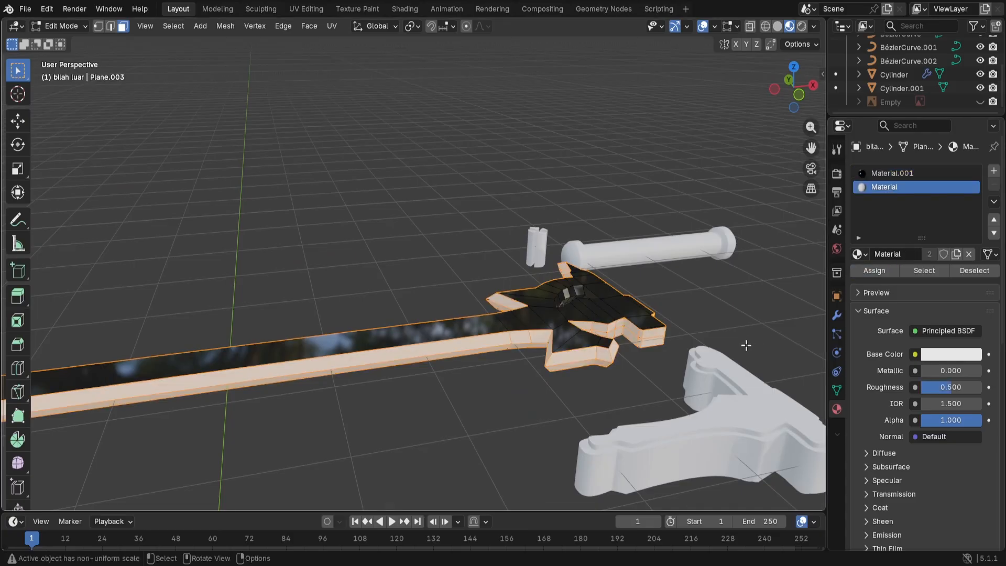
{"action": "left_click", "coordinate": [708, 302]}
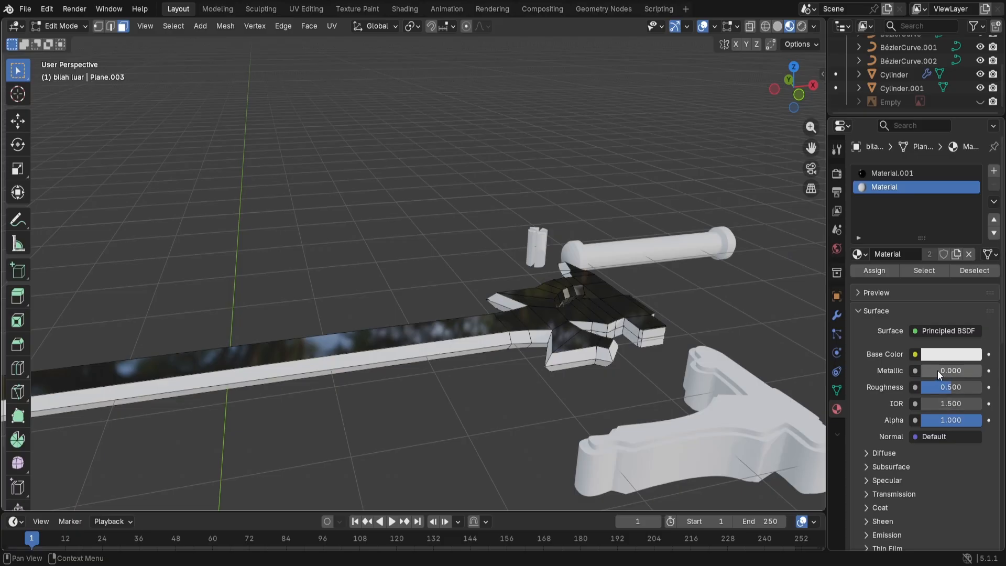
Step: Set the edge material's Metallic to 1.000 and Roughness to 0.000, check it against Material.001, and return to Object Mode
{"action": "left_click_drag", "start_coordinate": [950, 370], "coordinate": [901, 390]}
{"action": "middle_click_drag", "start_coordinate": [738, 317], "coordinate": [823, 394]}
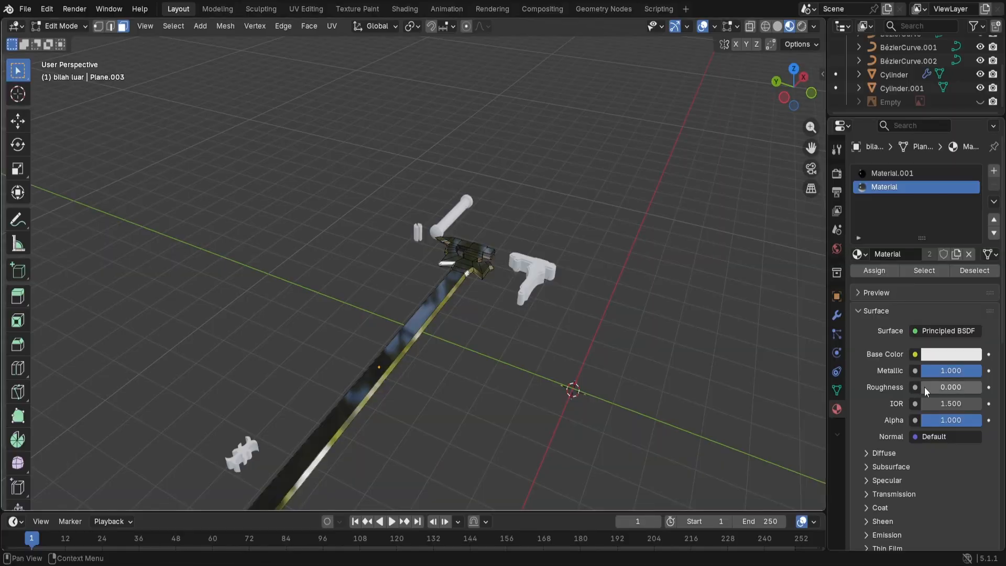
{"action": "left_click", "coordinate": [918, 173]}
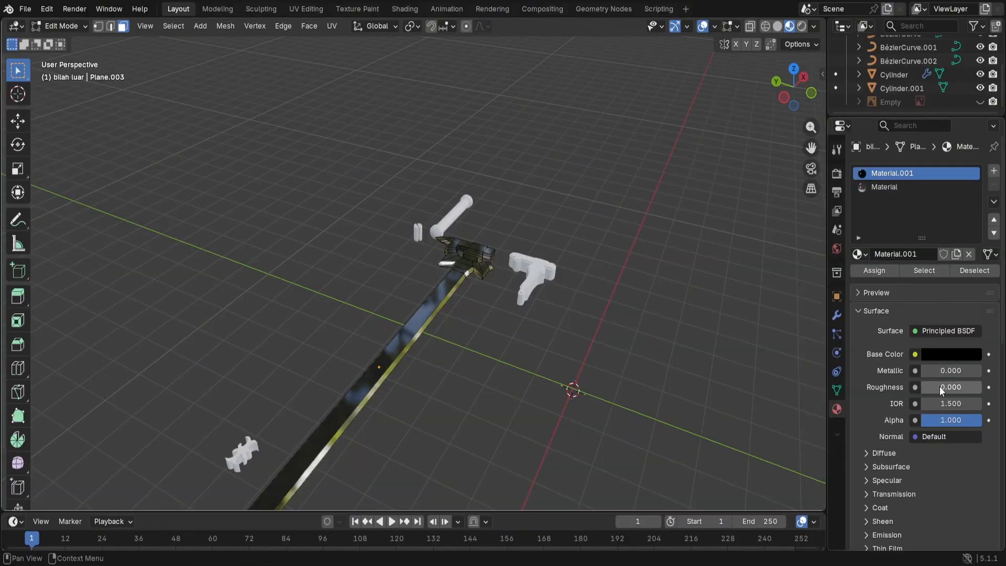
{"action": "mouse_move", "coordinate": [935, 384]}
{"action": "left_mouse_down"}
{"action": "mouse_move", "coordinate": [958, 384]}
{"action": "mouse_move", "coordinate": [921, 387]}
{"action": "left_mouse_up"}
{"action": "left_click", "coordinate": [911, 188]}
{"action": "left_click", "coordinate": [898, 173]}
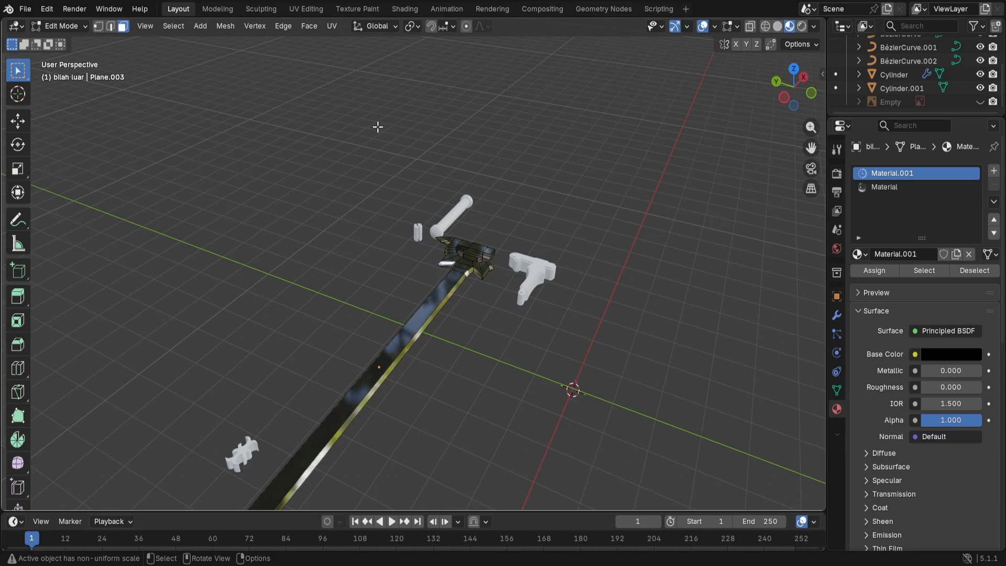
{"action": "key", "text": "Tab"}
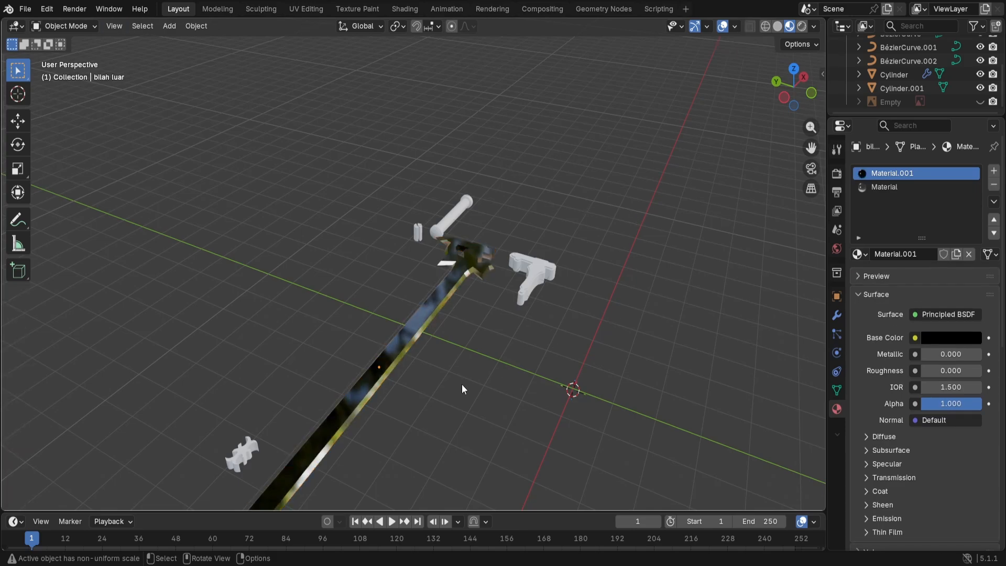
Step: Select the inner curve of the separate branched ornament (BézierCurve.001) and give it the black Material.001
{"action": "scroll", "coordinate": [424, 413], "scroll_direction": "down", "scroll_amount": 4}
{"action": "middle_click_drag", "start_coordinate": [424, 395], "coordinate": [469, 270]}
{"action": "scroll", "coordinate": [256, 307], "scroll_direction": "up", "scroll_amount": 2}
{"action": "scroll", "coordinate": [470, 266], "scroll_direction": "up", "scroll_amount": 5}
{"action": "middle_click_drag", "start_coordinate": [390, 378], "coordinate": [549, 168], "text": "shift"}
{"action": "scroll", "coordinate": [528, 303], "scroll_direction": "up", "scroll_amount": 1}
{"action": "left_click", "coordinate": [529, 302]}
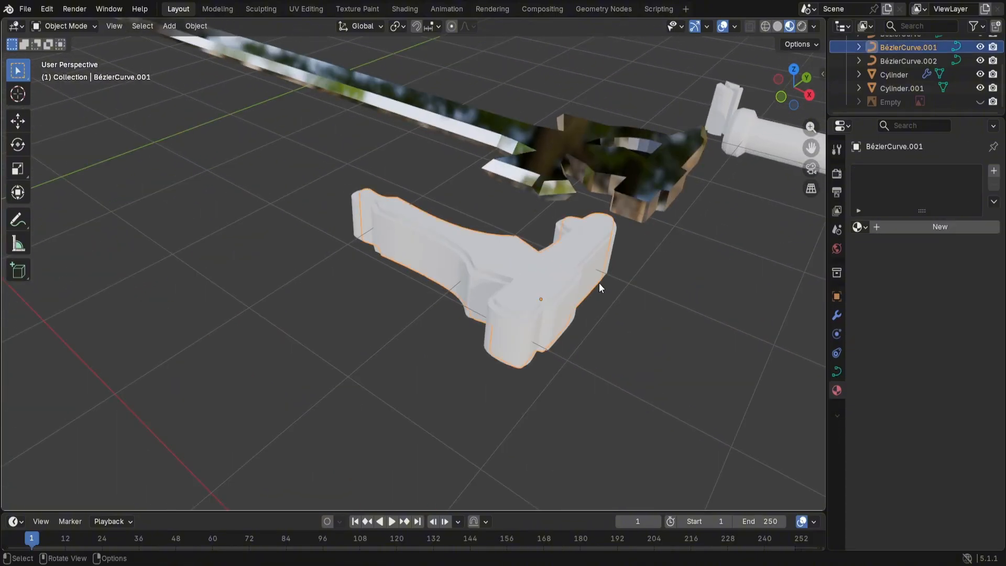
{"action": "middle_click_drag", "start_coordinate": [599, 283], "coordinate": [580, 294]}
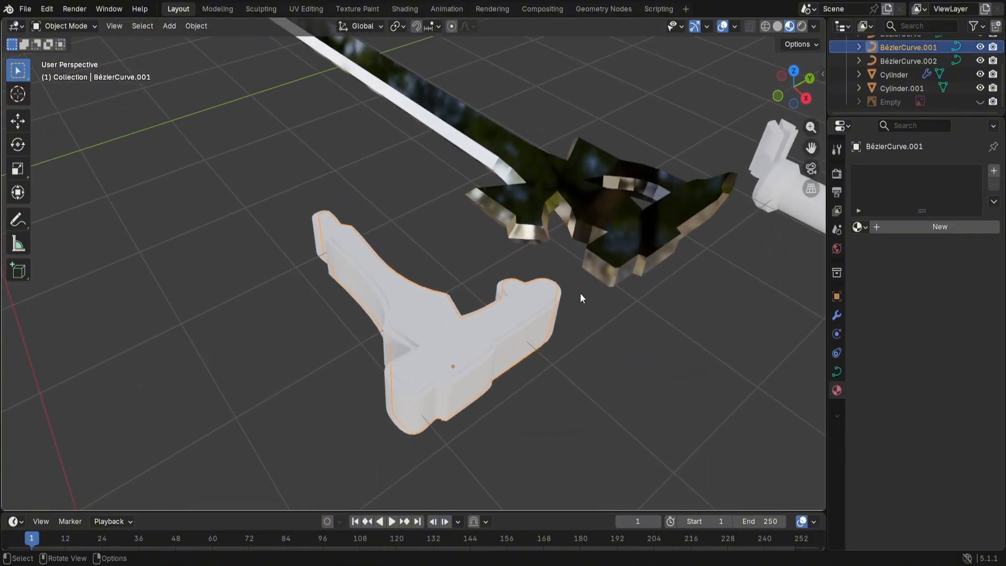
{"action": "left_click", "coordinate": [863, 229]}
{"action": "left_click", "coordinate": [815, 262]}
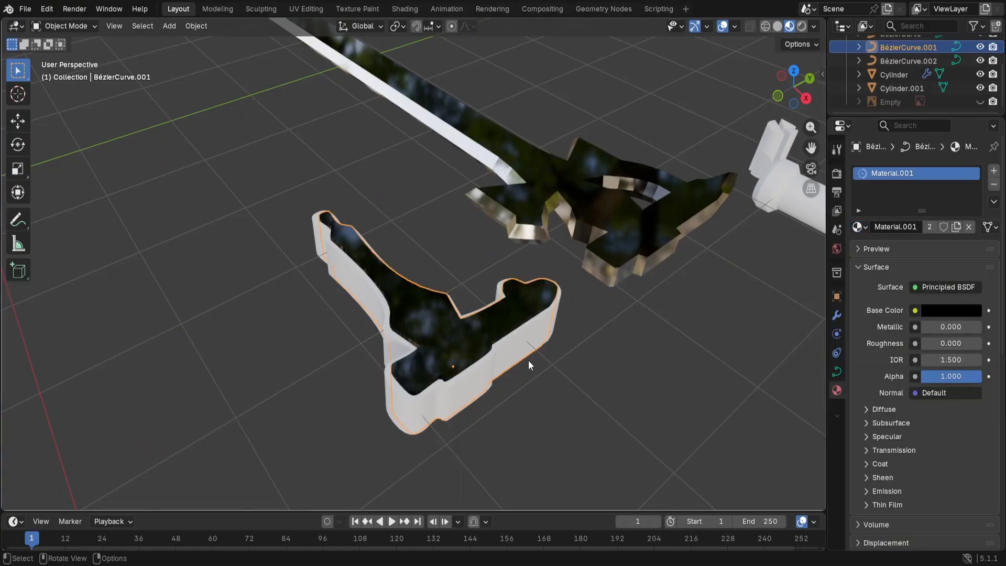
Step: Give the ornament's outer rim (BézierCurve) the reflective Material.002 and deselect it
{"action": "left_click", "coordinate": [316, 250]}
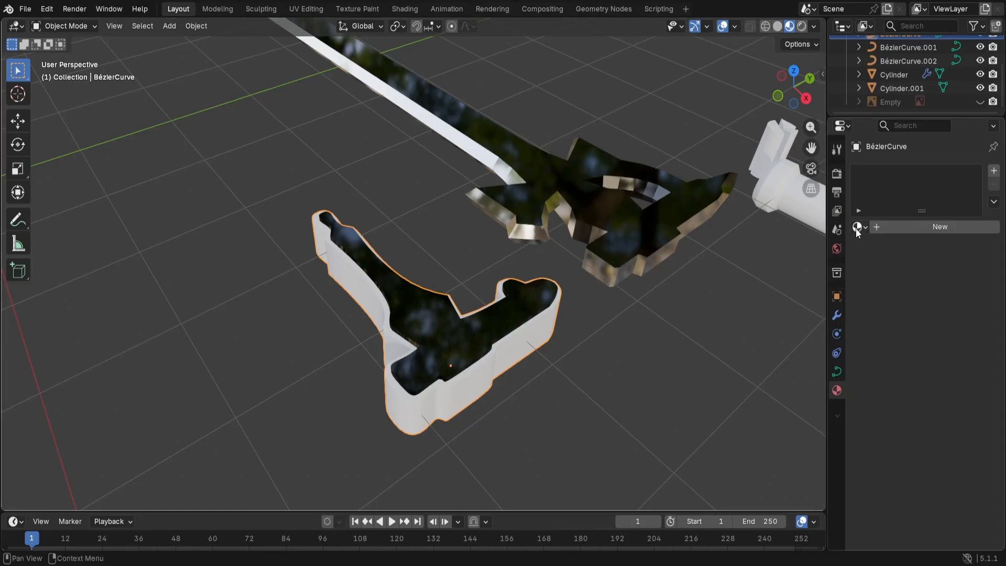
{"action": "left_click", "coordinate": [857, 226]}
{"action": "left_click", "coordinate": [803, 277]}
{"action": "left_click", "coordinate": [631, 331]}
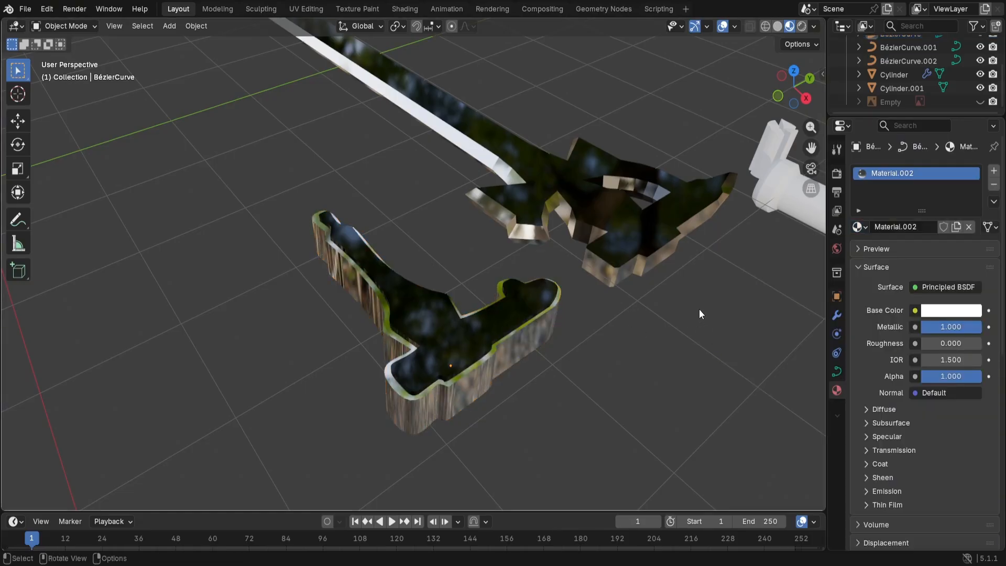
Step: Select the small split cylinder beside the handle (Cylinder.001) and give it Material.002
{"action": "scroll", "coordinate": [699, 308], "scroll_direction": "down", "scroll_amount": 3}
{"action": "left_click", "coordinate": [721, 269]}
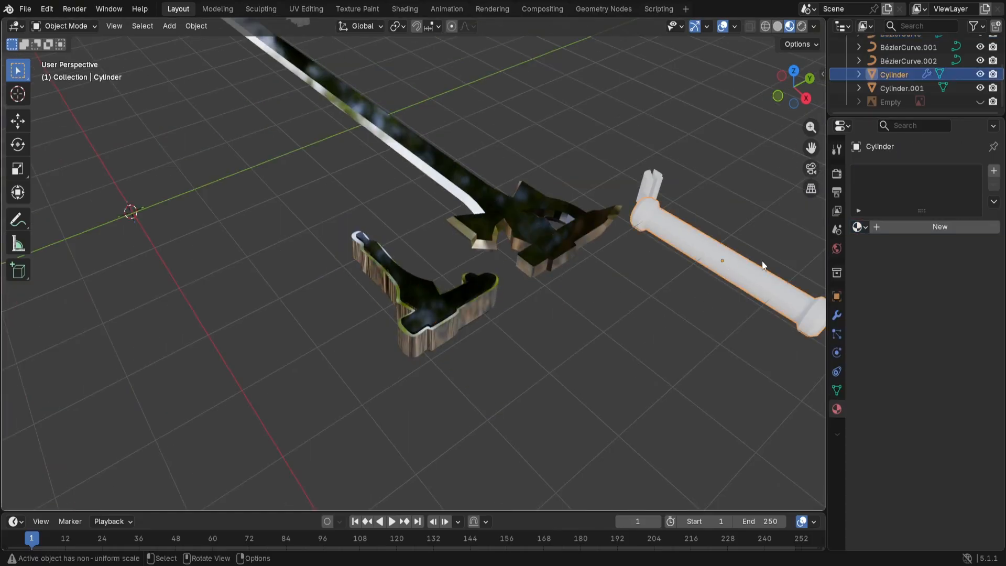
{"action": "mouse_move", "coordinate": [762, 266]}
{"action": "middle_mouse_down"}
{"action": "mouse_move", "coordinate": [738, 250]}
{"action": "mouse_move", "coordinate": [689, 252]}
{"action": "mouse_move", "coordinate": [759, 269]}
{"action": "middle_mouse_up"}
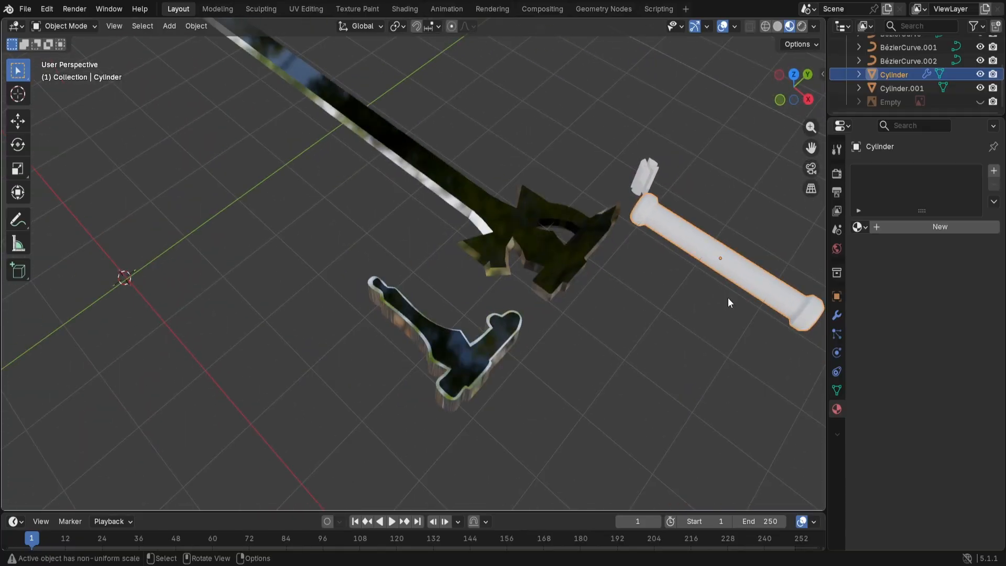
{"action": "middle_click_drag", "start_coordinate": [728, 300], "coordinate": [555, 283]}
{"action": "left_click", "coordinate": [405, 354]}
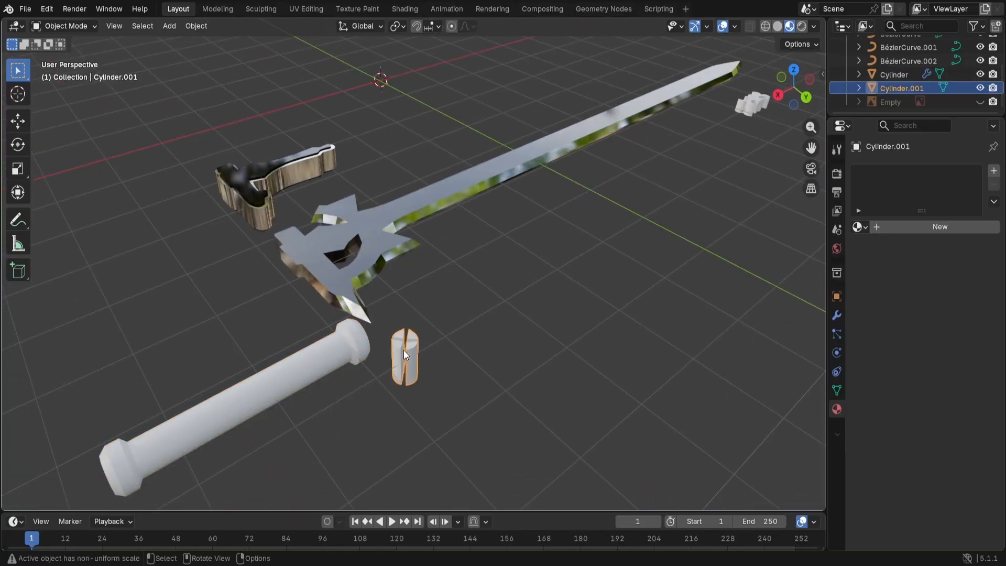
{"action": "left_click", "coordinate": [859, 227]}
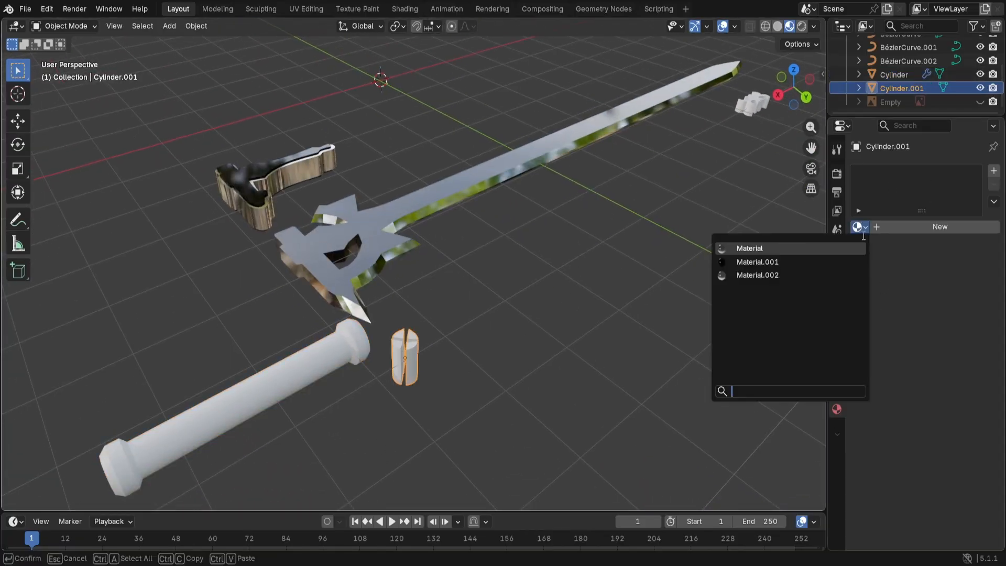
{"action": "left_click", "coordinate": [825, 276]}
{"action": "left_click", "coordinate": [626, 391]}
Step: Select the long handle cylinder and give it the black Material.001
{"action": "middle_click_drag", "start_coordinate": [625, 392], "coordinate": [686, 392]}
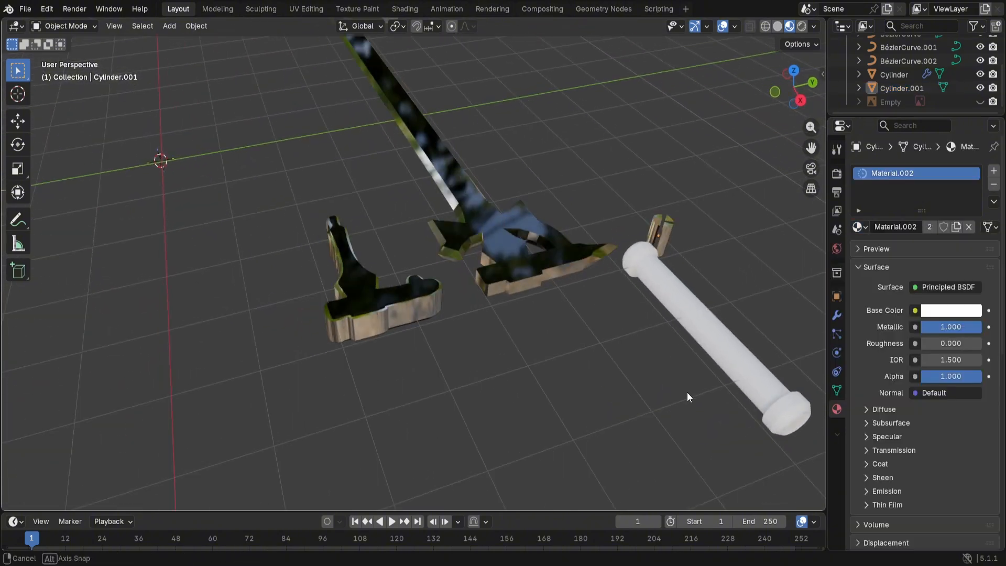
{"action": "left_click", "coordinate": [709, 329]}
{"action": "middle_click_drag", "start_coordinate": [704, 325], "coordinate": [662, 294]}
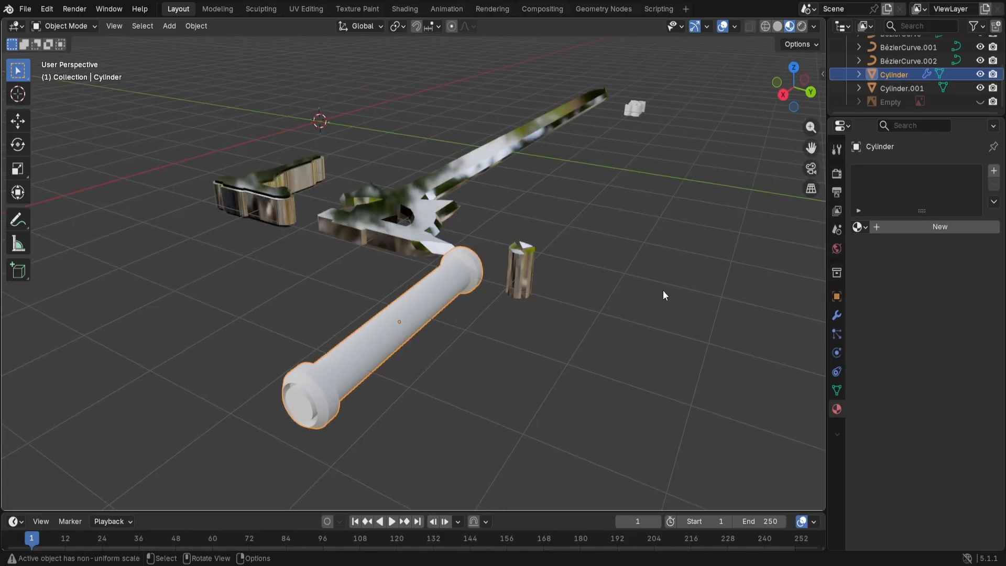
{"action": "left_click", "coordinate": [858, 231]}
{"action": "left_click", "coordinate": [788, 262]}
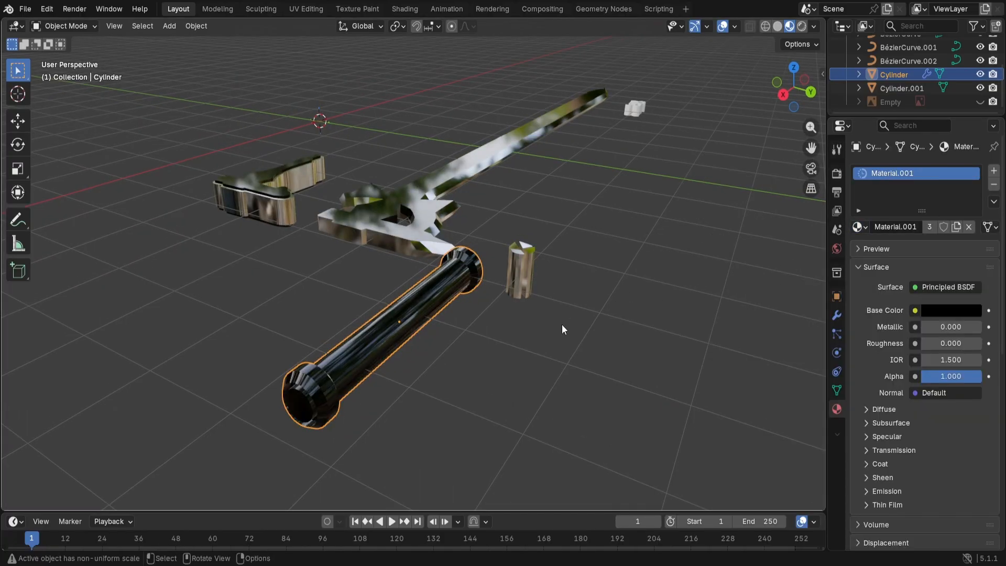
Step: Enter Edit Mode on the long black handle cylinder
{"action": "middle_click_drag", "start_coordinate": [568, 329], "coordinate": [761, 326]}
{"action": "middle_click_drag", "start_coordinate": [734, 202], "coordinate": [542, 349]}
{"action": "scroll", "coordinate": [542, 349], "scroll_direction": "up", "scroll_amount": 2}
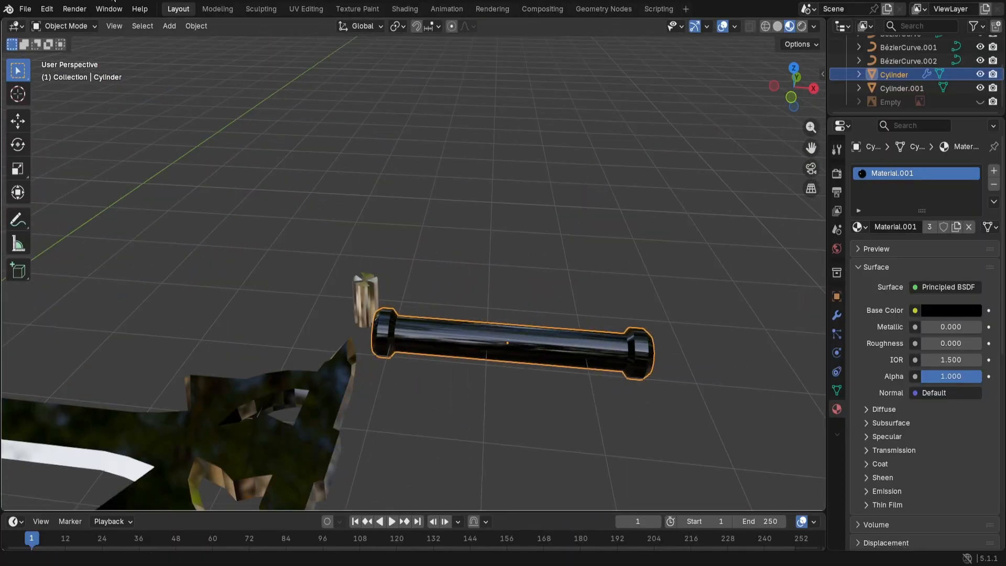
{"action": "left_click", "coordinate": [64, 26]}
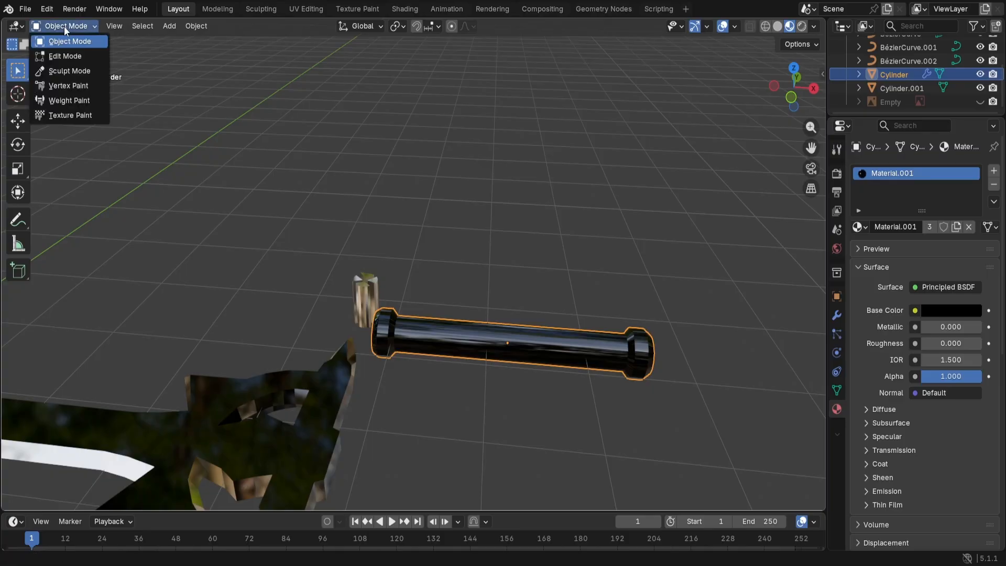
{"action": "left_click", "coordinate": [59, 56]}
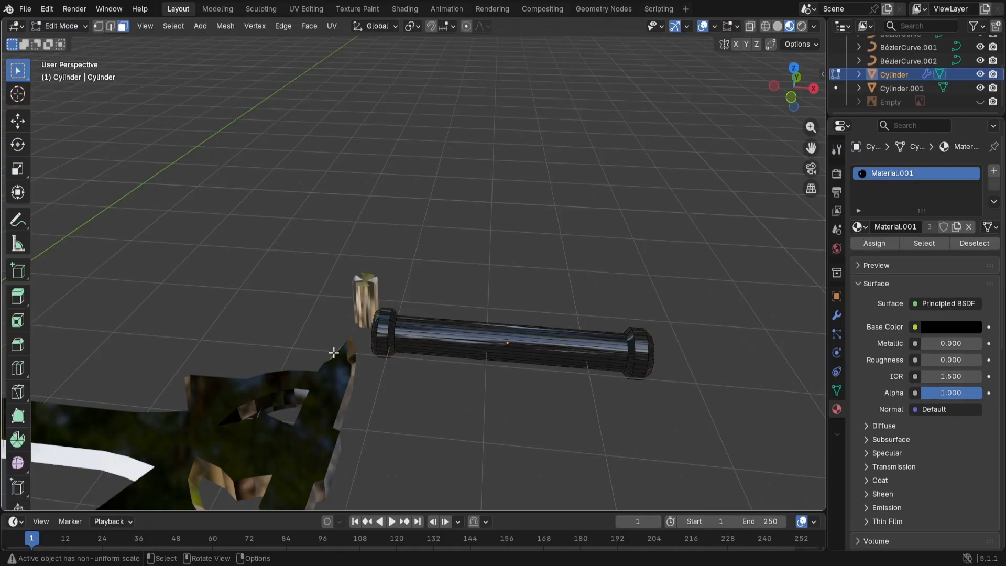
{"action": "scroll", "coordinate": [447, 299], "scroll_direction": "up", "scroll_amount": 4}
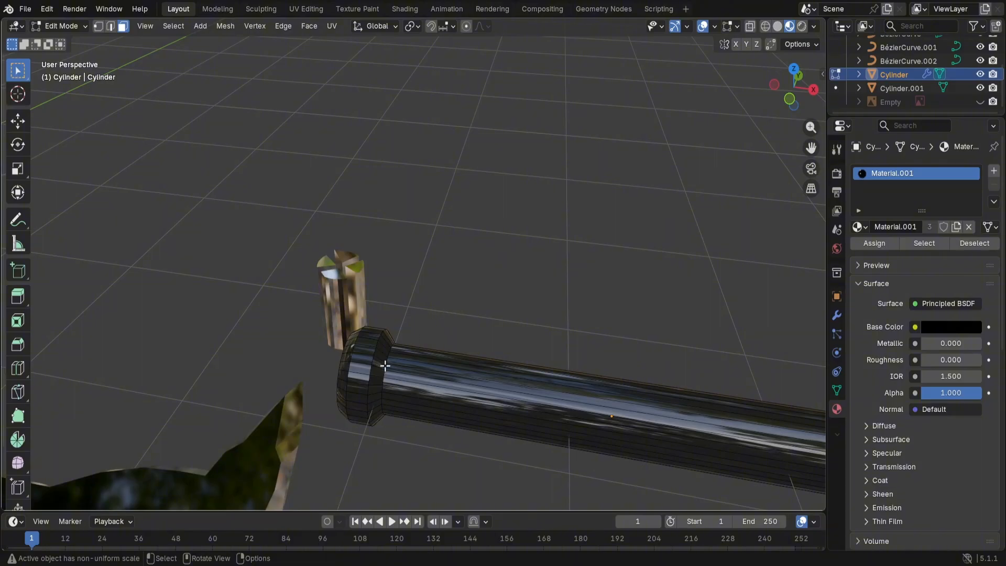
{"action": "left_click", "coordinate": [384, 365], "text": "alt"}
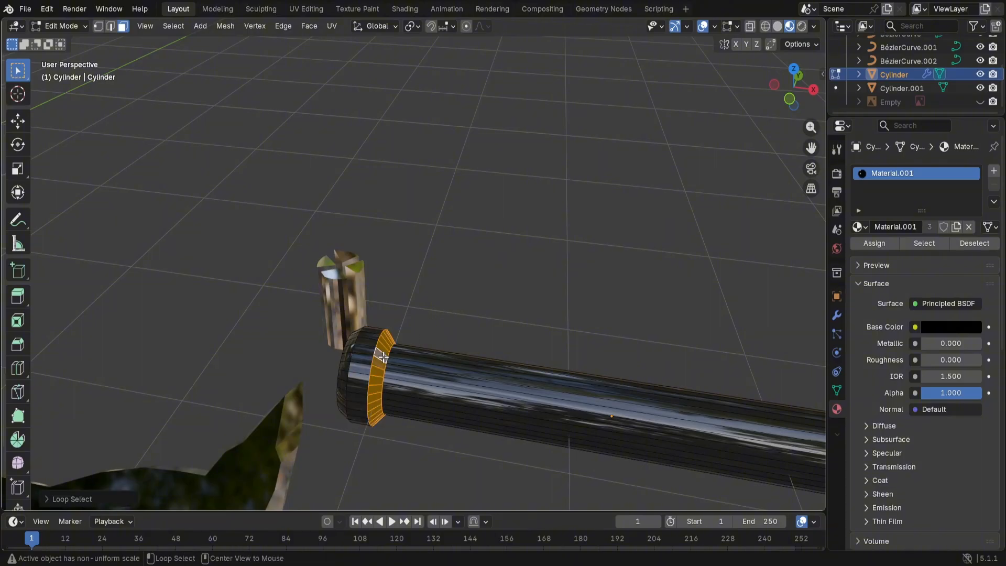
{"action": "left_click", "coordinate": [344, 357], "text": "alt+shift"}
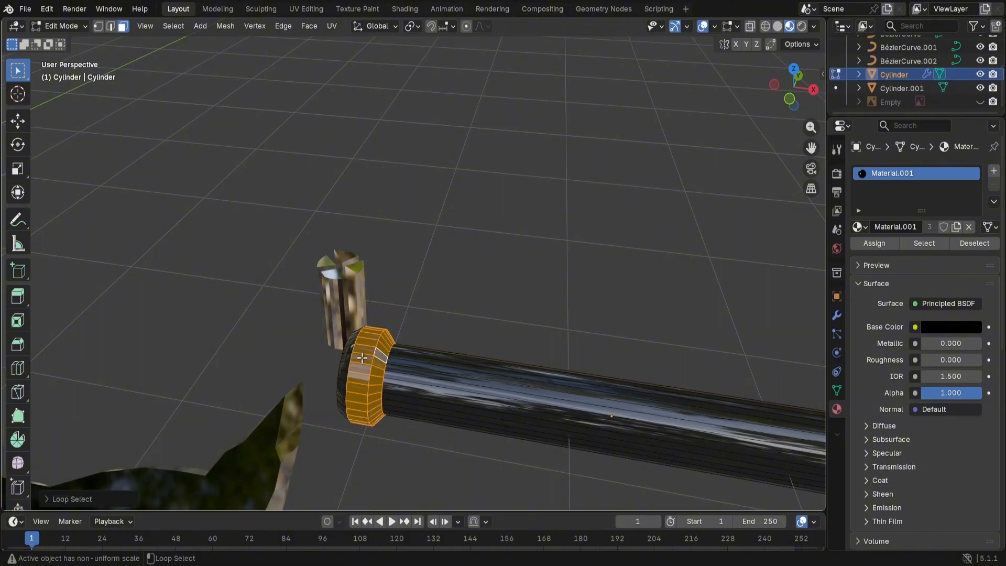
{"action": "middle_click_drag", "start_coordinate": [471, 282], "coordinate": [512, 313]}
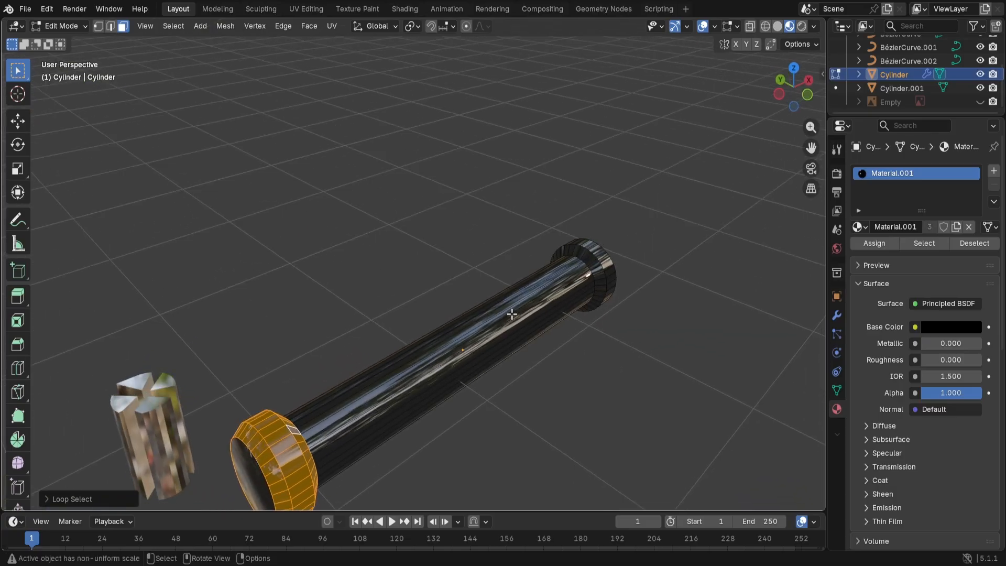
{"action": "left_click", "coordinate": [249, 465], "text": "alt+shift"}
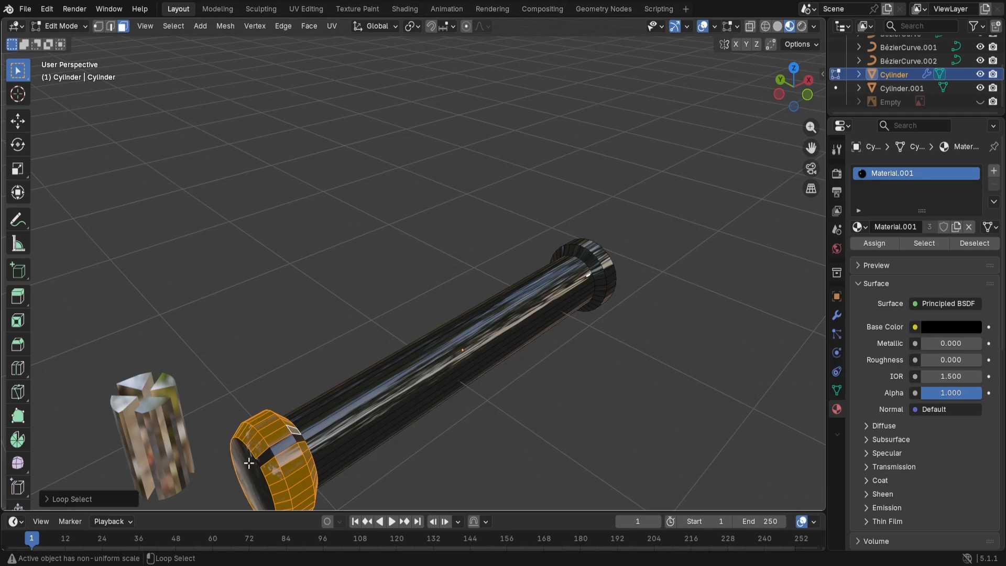
{"action": "left_click", "coordinate": [248, 463], "text": "alt+shift"}
{"action": "left_click", "coordinate": [272, 440], "text": "alt+shift"}
{"action": "left_click", "coordinate": [302, 439], "text": "alt+shift"}
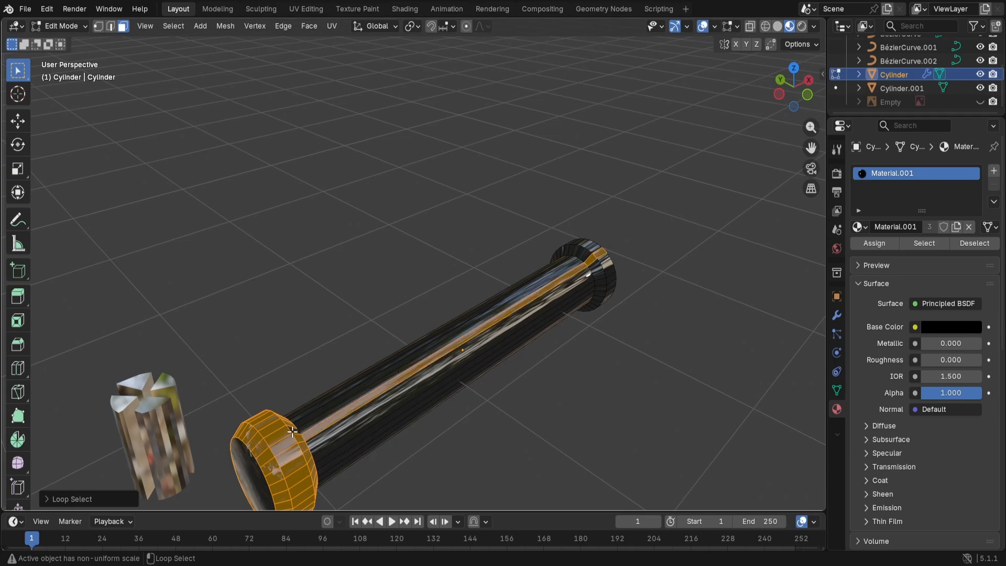
{"action": "middle_click_drag", "start_coordinate": [397, 413], "coordinate": [349, 426]}
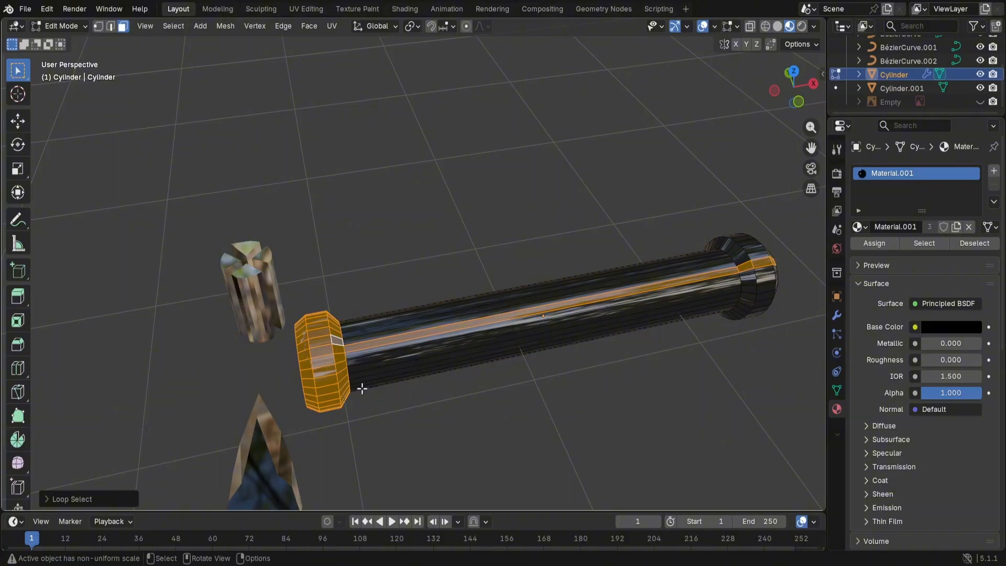
{"action": "left_click", "coordinate": [375, 403]}
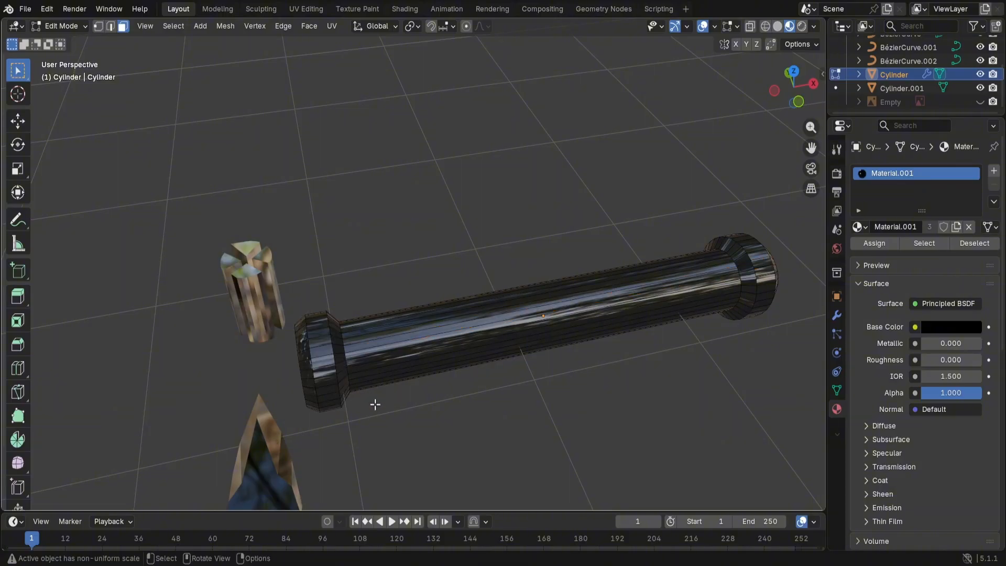
Step: Select the handle's collar beside the small split cylinder, try Material.002 in the handle's existing slot, and restore Material.001
{"action": "left_click", "coordinate": [322, 355], "text": "alt"}
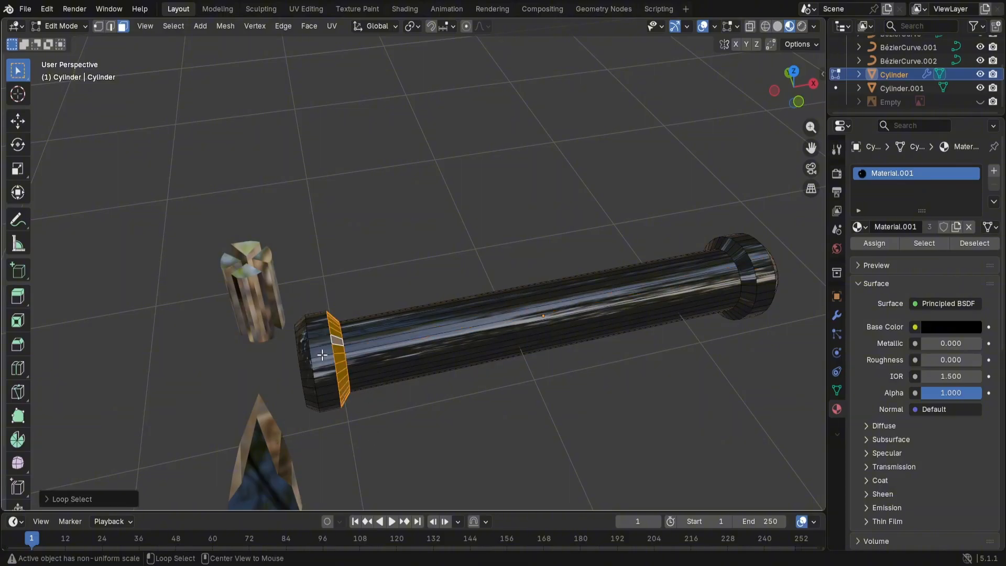
{"action": "left_click", "coordinate": [317, 356], "text": "alt+shift"}
{"action": "left_click", "coordinate": [303, 352], "text": "alt+shift"}
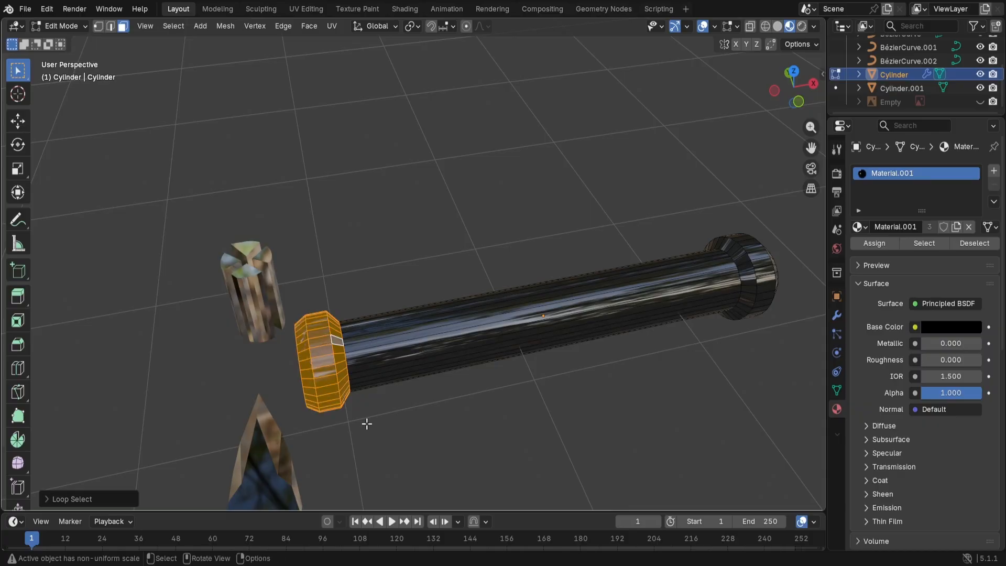
{"action": "middle_click_drag", "start_coordinate": [366, 423], "coordinate": [260, 464]}
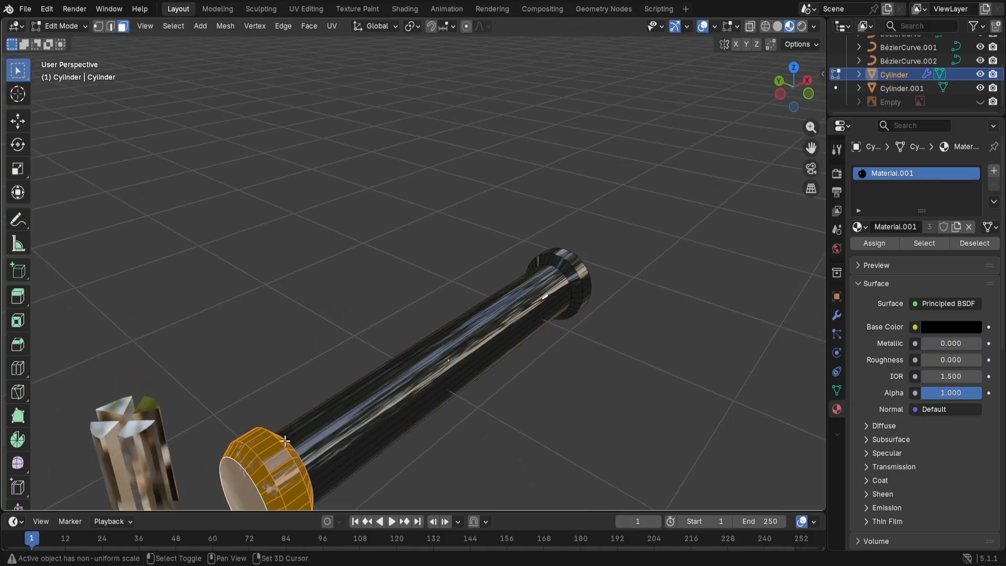
{"action": "middle_click_drag", "start_coordinate": [346, 256], "coordinate": [240, 301]}
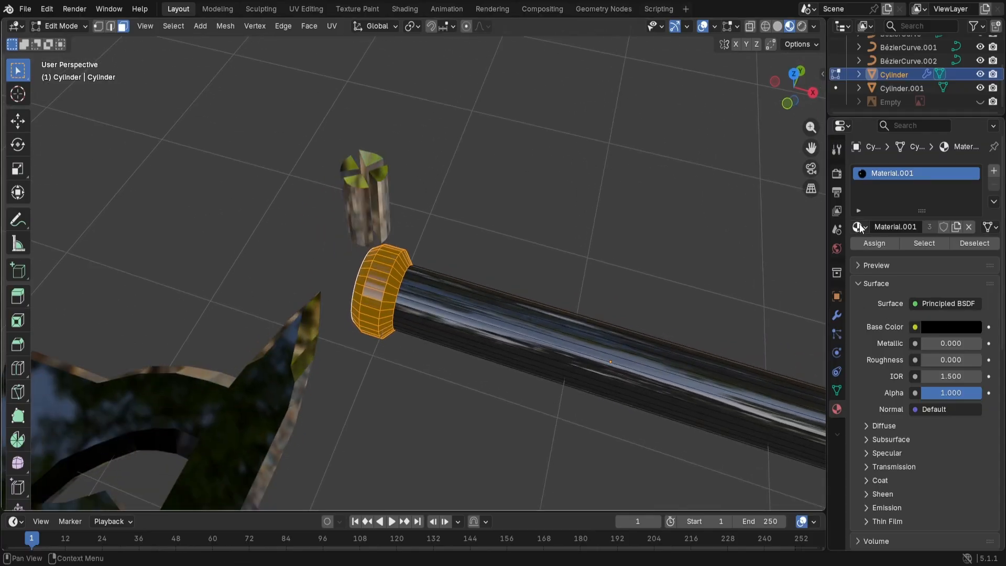
{"action": "left_click", "coordinate": [859, 227]}
{"action": "left_click", "coordinate": [753, 257]}
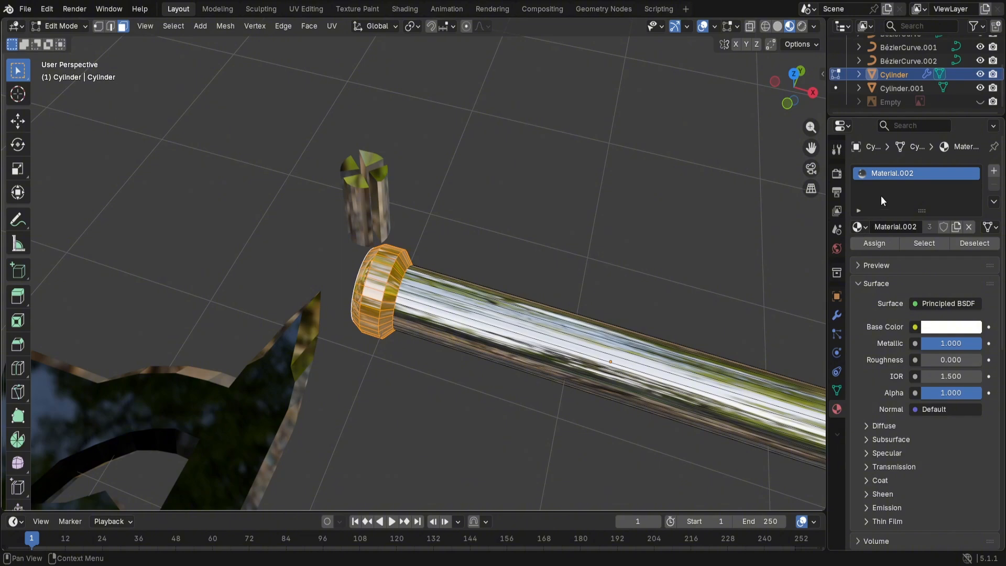
{"action": "left_click", "coordinate": [859, 226]}
{"action": "left_click", "coordinate": [830, 261]}
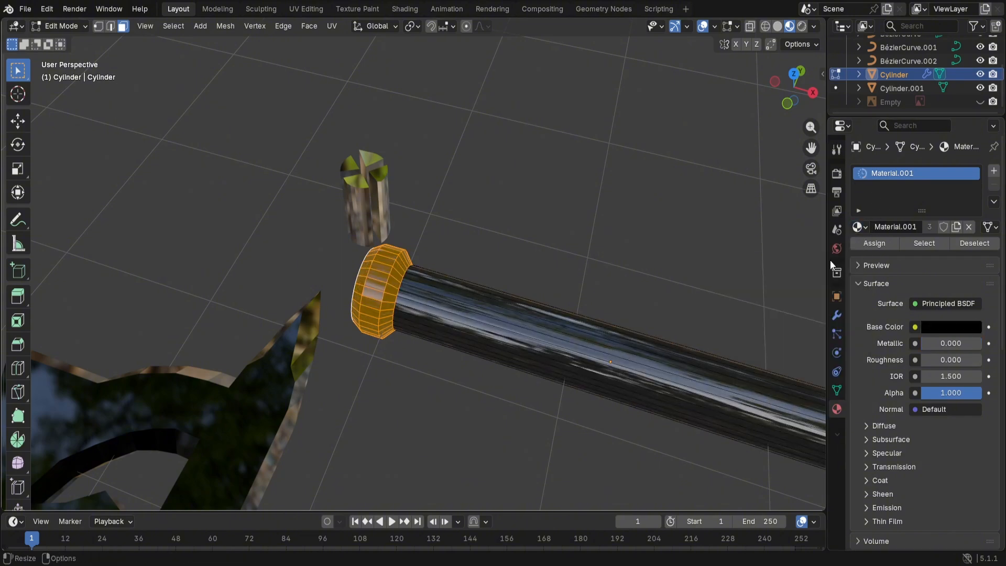
{"action": "left_click", "coordinate": [754, 256]}
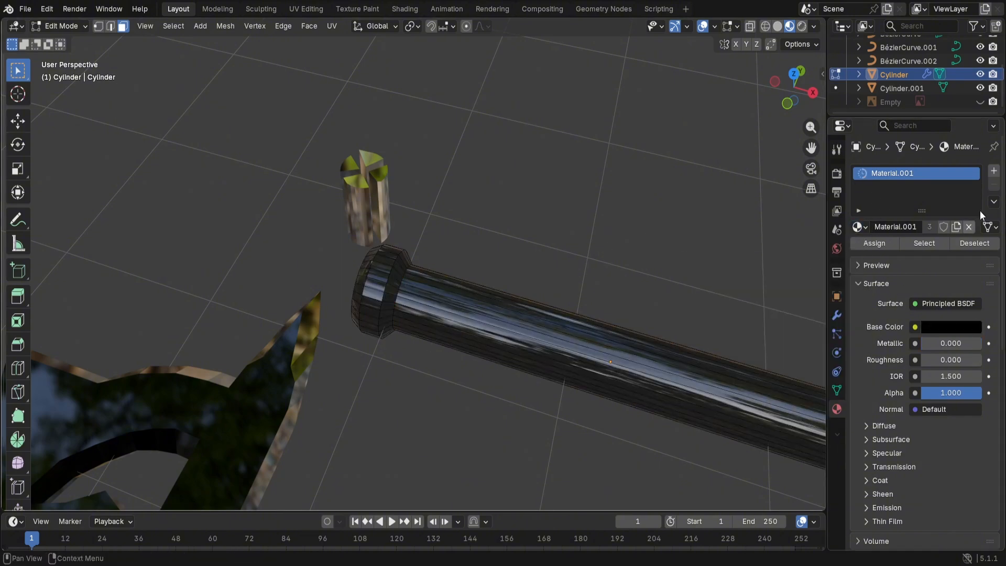
Step: Add a second material slot to the handle and fill it with the reflective Material.002
{"action": "left_click", "coordinate": [994, 171]}
{"action": "left_click", "coordinate": [857, 254]}
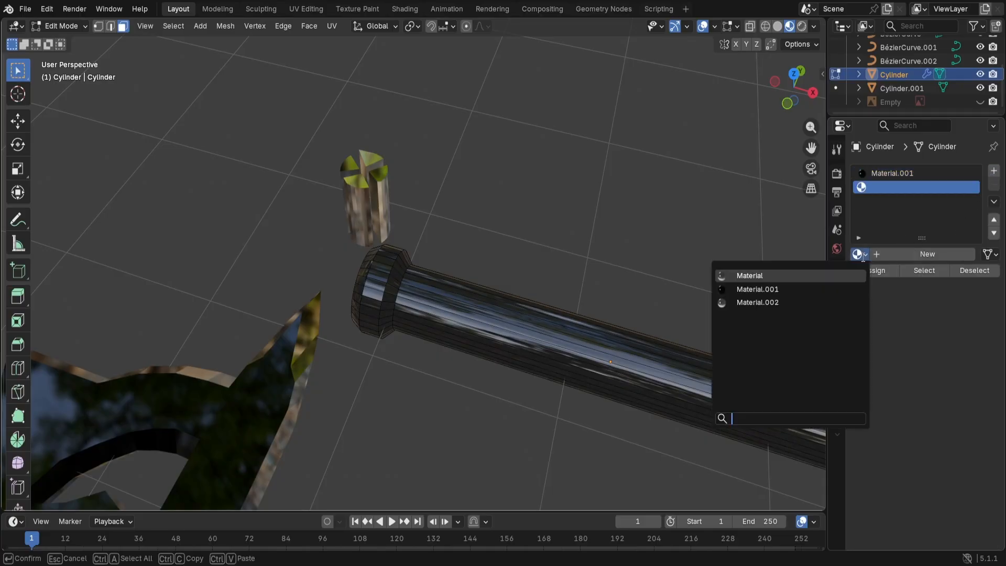
{"action": "left_click", "coordinate": [780, 300]}
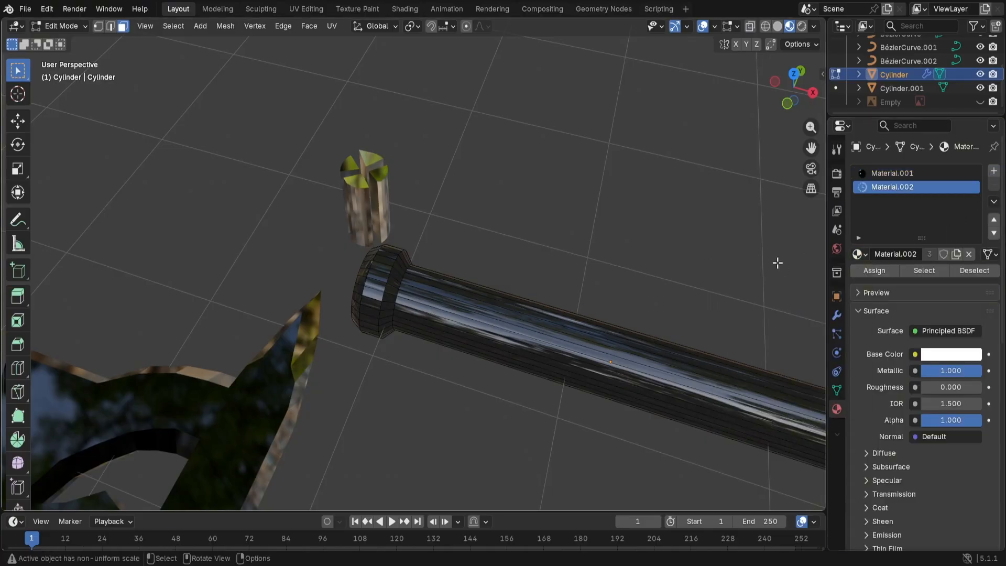
Step: Select the face loops and end face of the handle's collar beside the small split cylinder, assign Material.002 to them, and clear the selection
{"action": "left_click", "coordinate": [385, 267]}
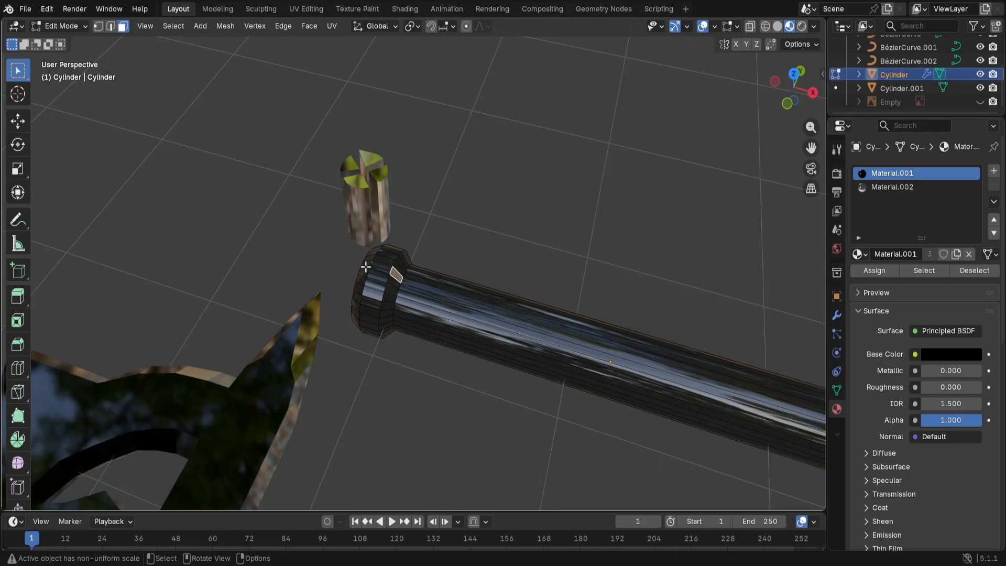
{"action": "left_click", "coordinate": [400, 269], "text": "alt"}
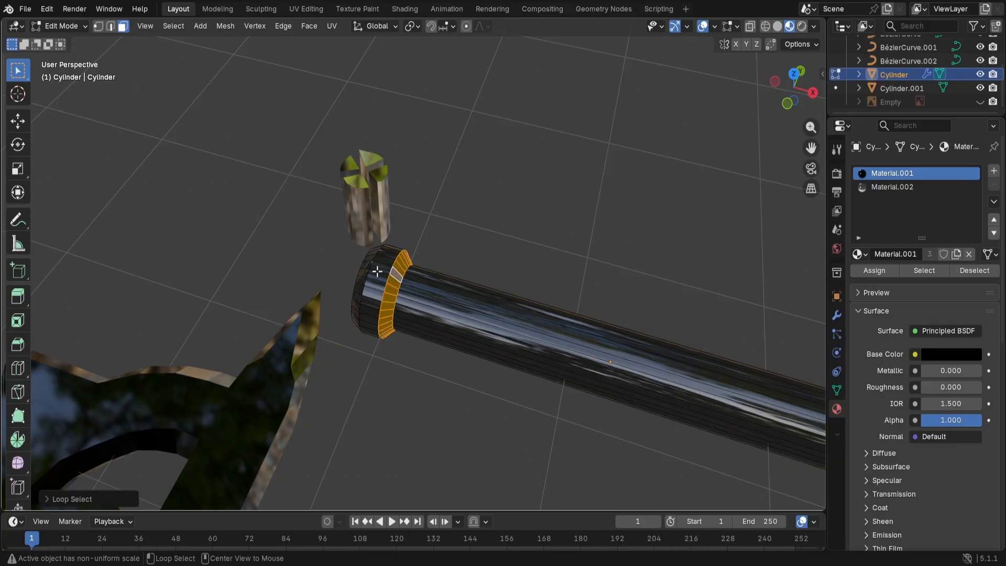
{"action": "key", "text": "ctrl+KP_Add"}
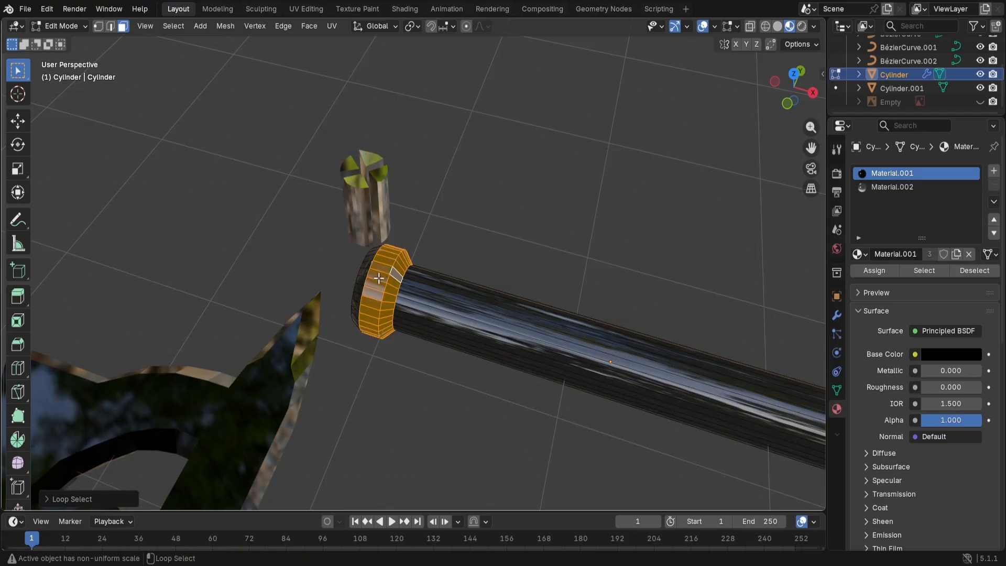
{"action": "key", "text": "ctrl+KP_Add"}
{"action": "middle_click_drag", "start_coordinate": [371, 291], "coordinate": [223, 459]}
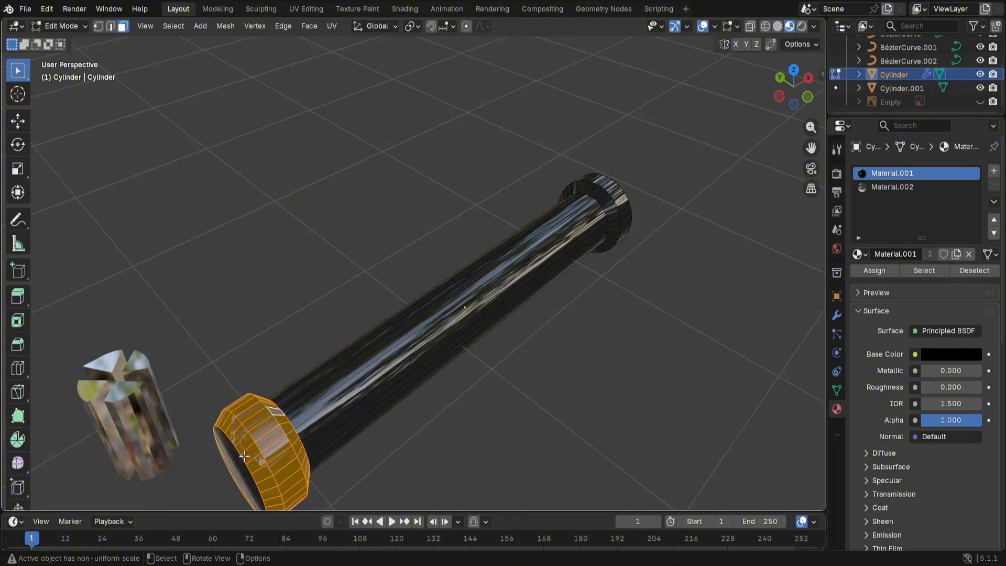
{"action": "left_click", "coordinate": [922, 186]}
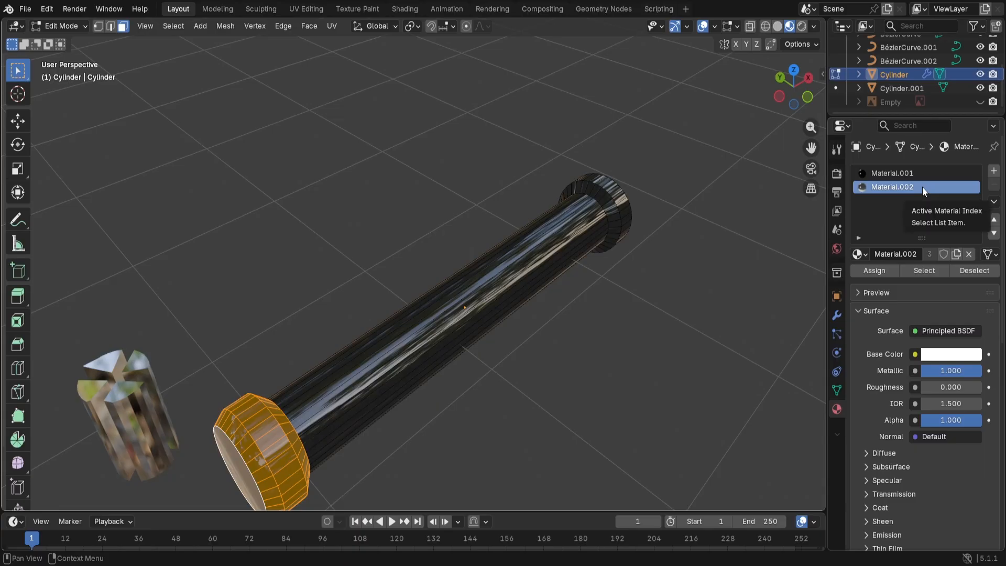
{"action": "left_click", "coordinate": [875, 272]}
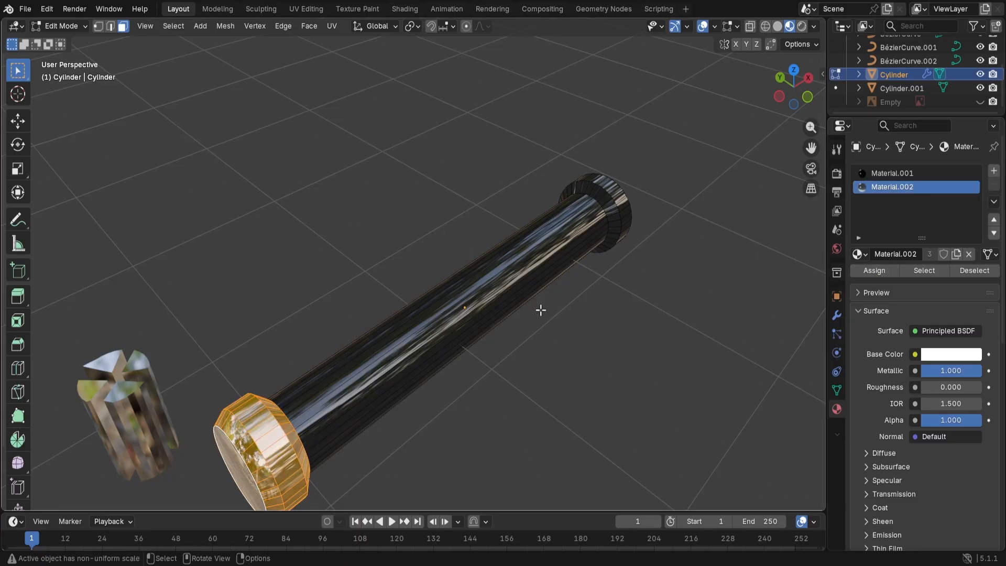
{"action": "left_click", "coordinate": [586, 349]}
Step: Select the outer face loops of the collar at the handle's opposite end
{"action": "middle_click_drag", "start_coordinate": [558, 343], "coordinate": [572, 339]}
{"action": "middle_click_drag", "start_coordinate": [690, 265], "coordinate": [566, 283]}
{"action": "scroll", "coordinate": [571, 340], "scroll_direction": "down", "scroll_amount": 2}
{"action": "middle_click_drag", "start_coordinate": [569, 425], "coordinate": [523, 409]}
{"action": "scroll", "coordinate": [422, 361], "scroll_direction": "up", "scroll_amount": 5}
{"action": "middle_click_drag", "start_coordinate": [423, 361], "coordinate": [435, 317]}
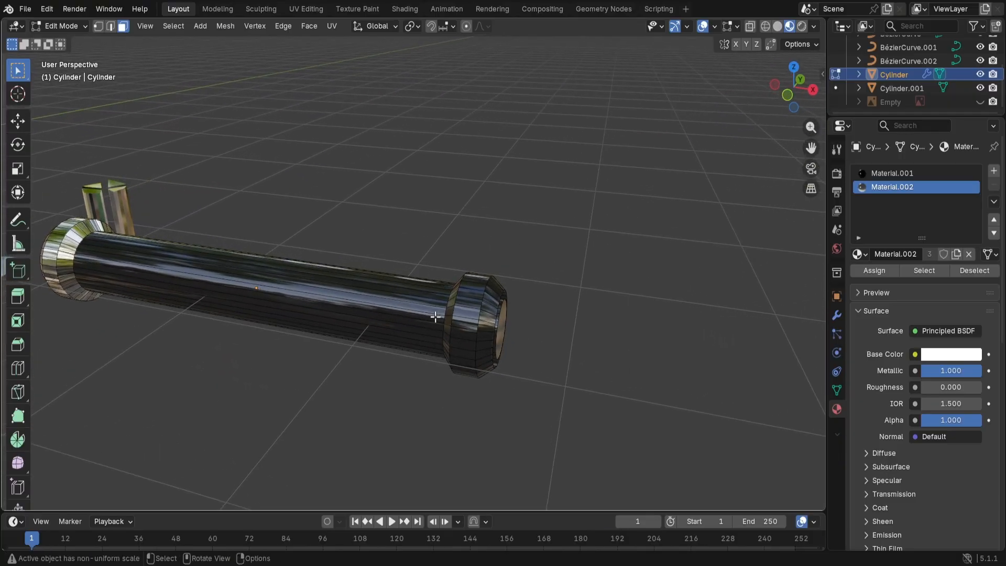
{"action": "left_click", "coordinate": [448, 313], "text": "alt"}
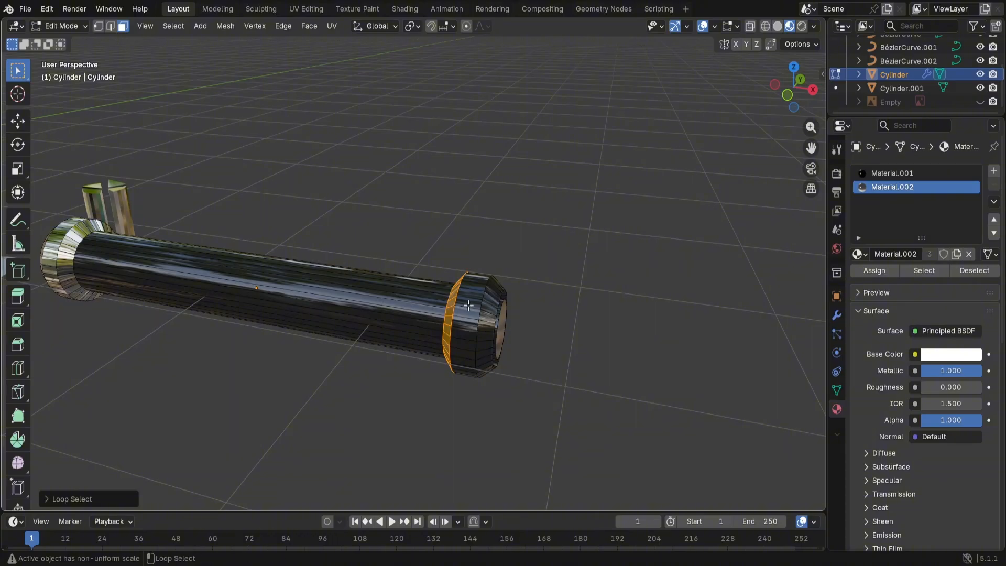
{"action": "left_click", "coordinate": [484, 312], "text": "alt+shift"}
{"action": "middle_click_drag", "start_coordinate": [487, 317], "coordinate": [424, 321]}
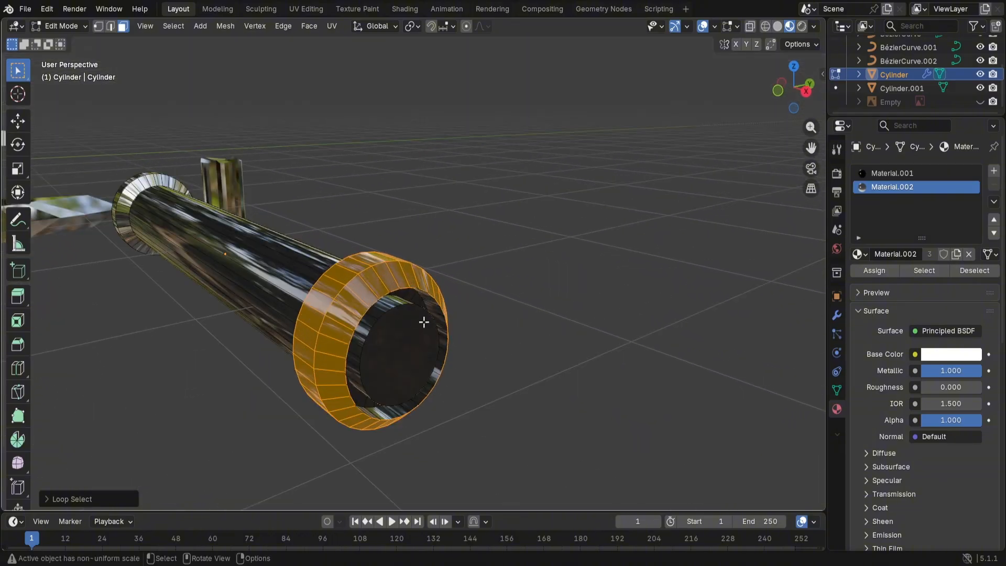
Step: Extend the collar selection with the inner recess faces and round end face, and assign Material.002 to the selected faces
{"action": "left_click", "coordinate": [380, 313], "text": "alt+shift"}
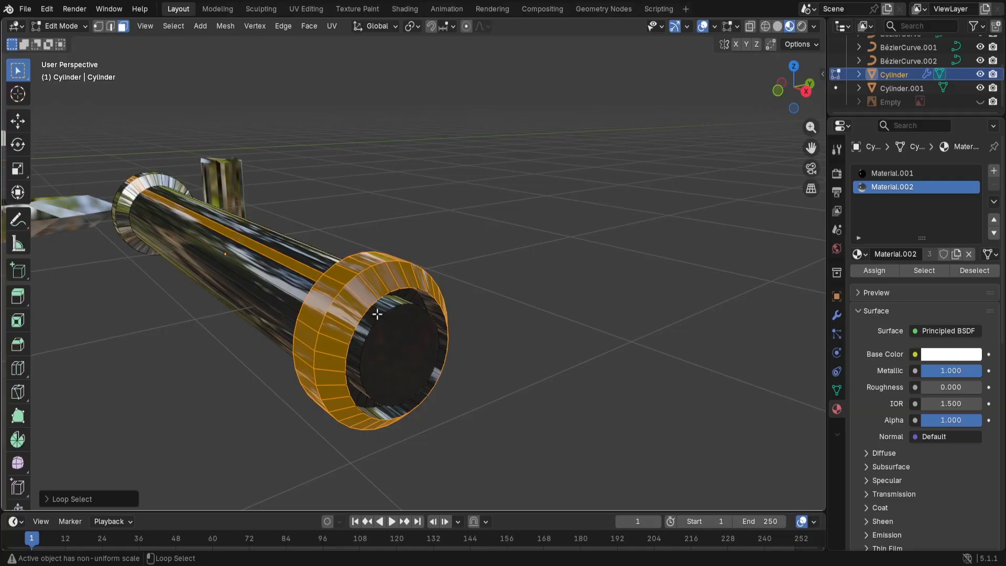
{"action": "left_click", "coordinate": [294, 279], "text": "alt+shift"}
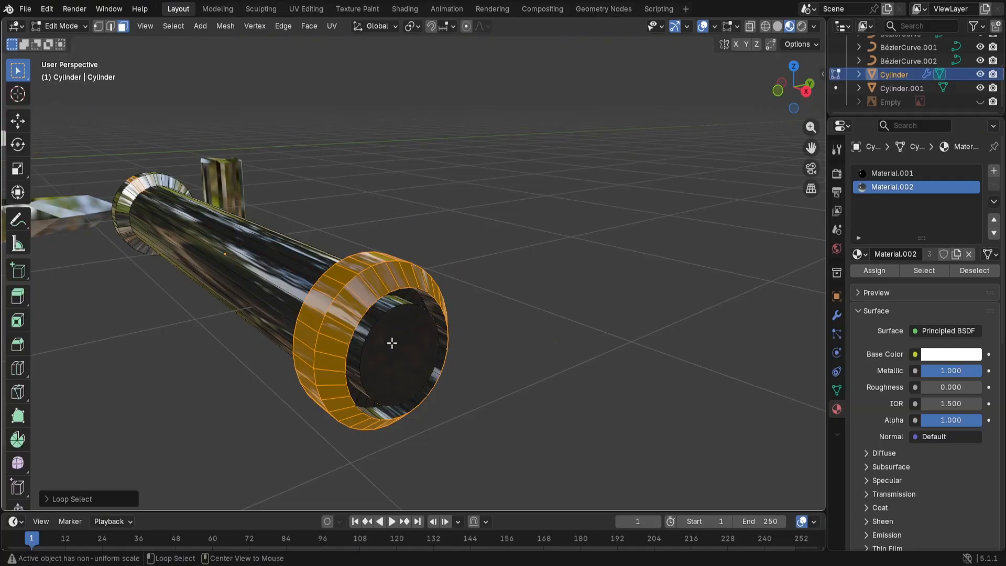
{"action": "left_click", "coordinate": [357, 346], "text": "alt+shift"}
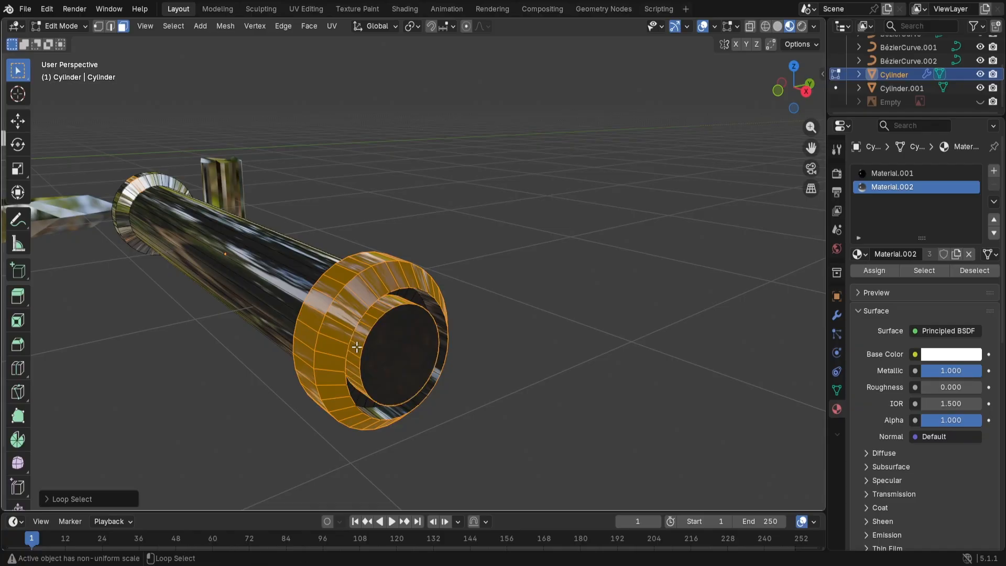
{"action": "left_click", "coordinate": [363, 389], "text": "alt+shift"}
{"action": "left_click", "coordinate": [394, 350], "text": "alt+shift"}
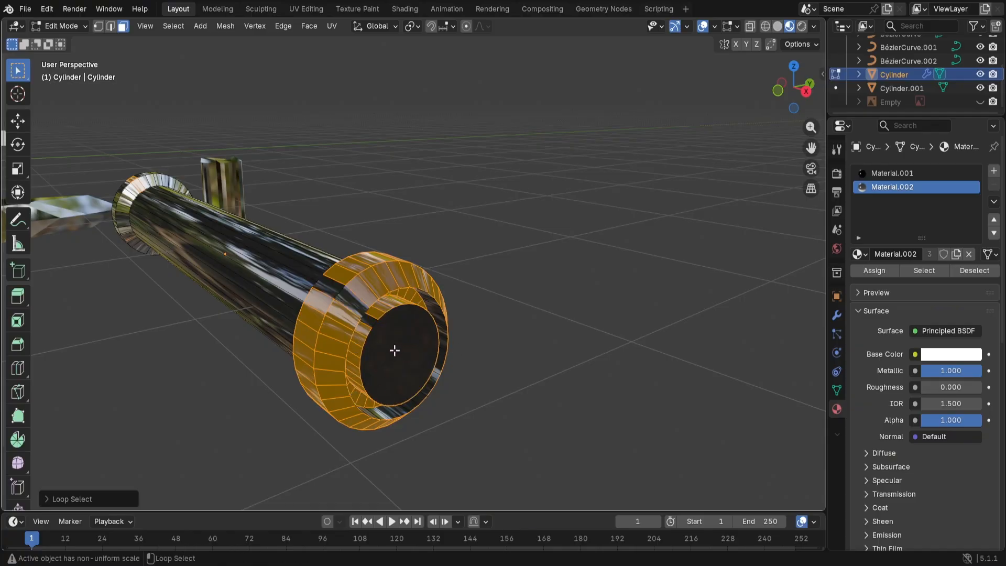
{"action": "left_click", "coordinate": [345, 299], "text": "alt+shift"}
{"action": "left_click", "coordinate": [401, 354], "text": "shift"}
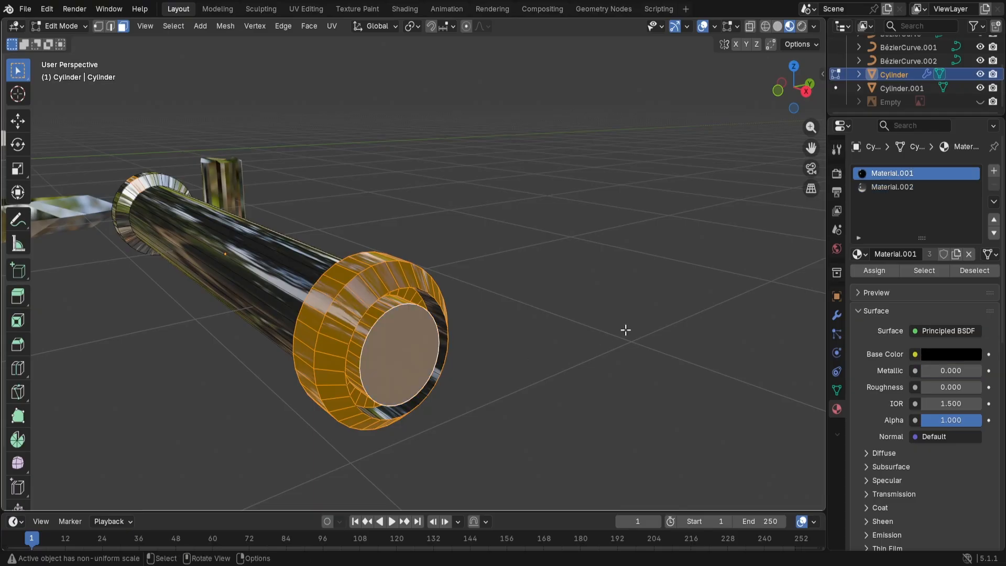
{"action": "left_click", "coordinate": [891, 187]}
{"action": "left_click", "coordinate": [867, 272]}
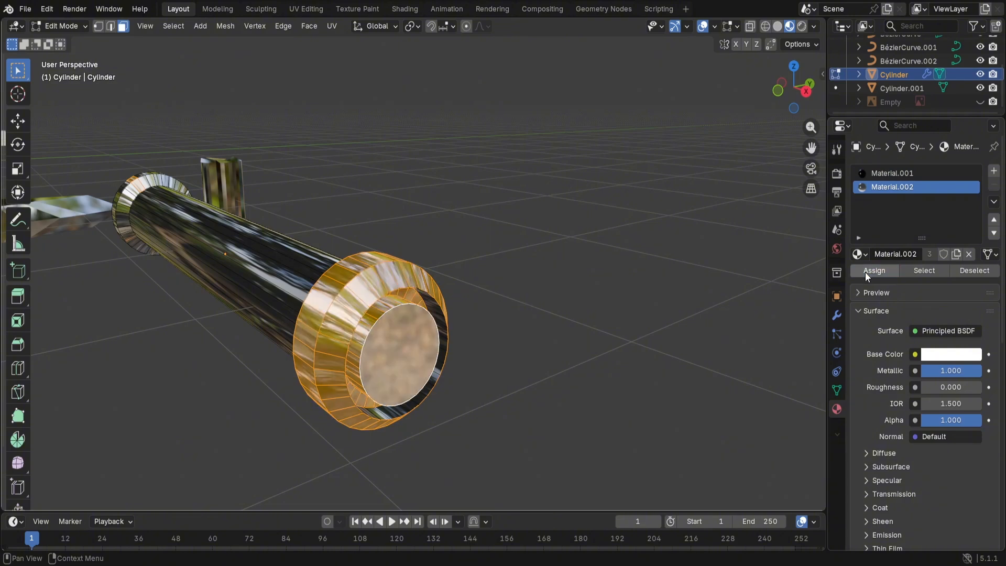
Step: Clear the face selection on the handle, return to Object Mode, and deselect the handle
{"action": "left_click", "coordinate": [579, 276]}
{"action": "mouse_move", "coordinate": [580, 276]}
{"action": "middle_mouse_down"}
{"action": "mouse_move", "coordinate": [644, 290]}
{"action": "mouse_move", "coordinate": [573, 281]}
{"action": "middle_mouse_up"}
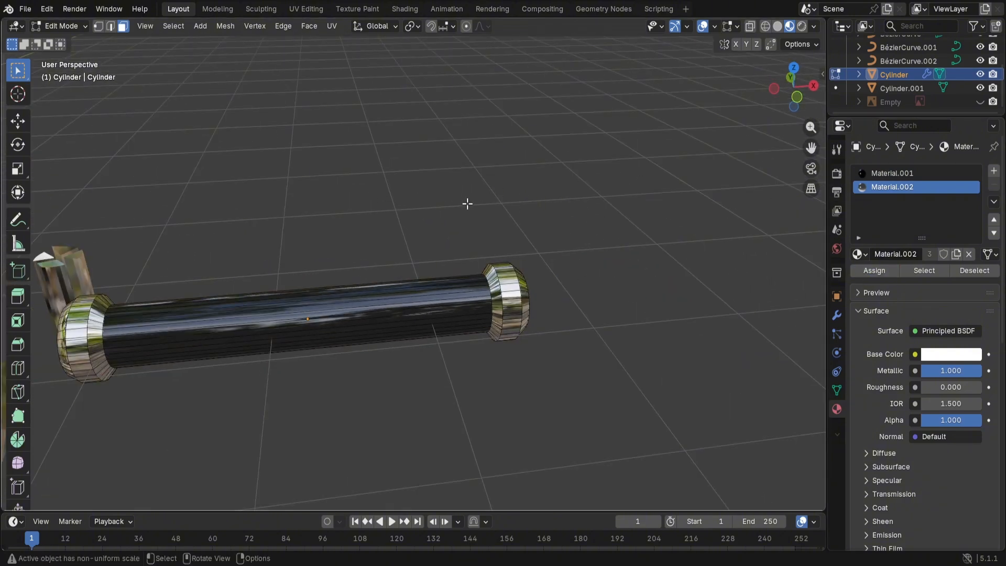
{"action": "key", "text": "Tab"}
{"action": "left_click", "coordinate": [362, 154]}
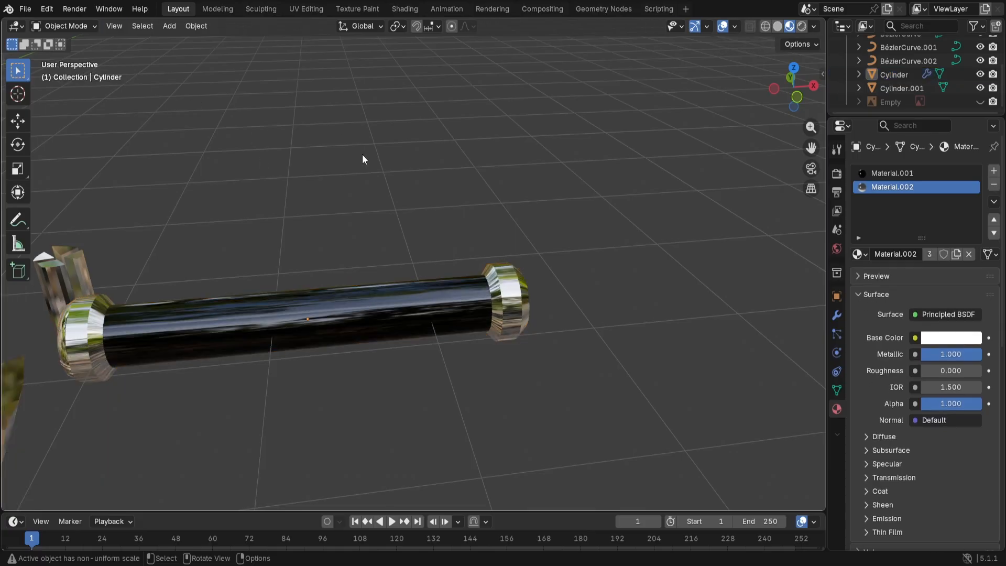
Step: Assign the existing Material.002 to the small cross-shaped ornament near the blade tip and deselect it
{"action": "scroll", "coordinate": [363, 155], "scroll_direction": "down", "scroll_amount": 6}
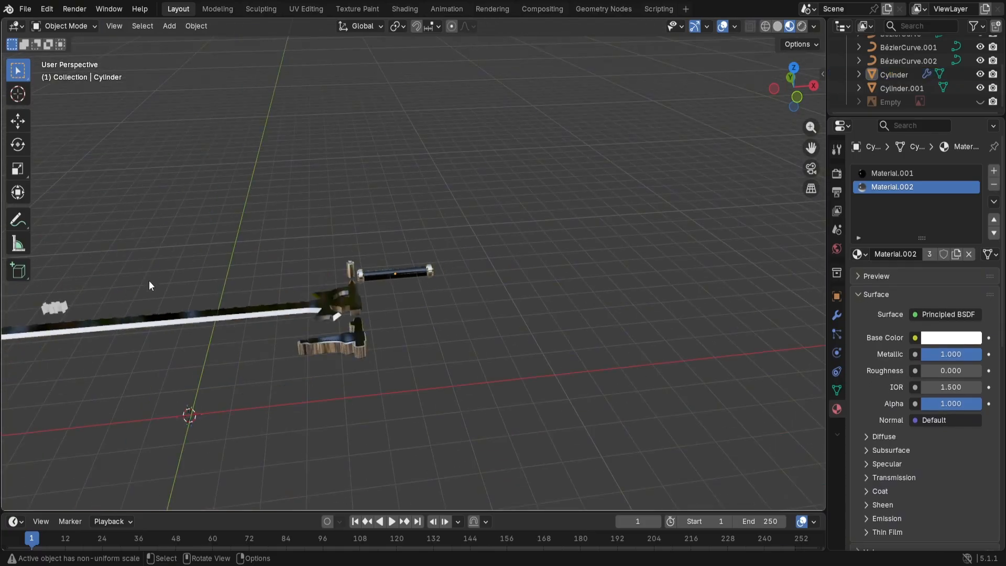
{"action": "middle_click_drag", "start_coordinate": [148, 285], "coordinate": [451, 388]}
{"action": "scroll", "coordinate": [494, 400], "scroll_direction": "up", "scroll_amount": 5}
{"action": "left_click", "coordinate": [529, 406]}
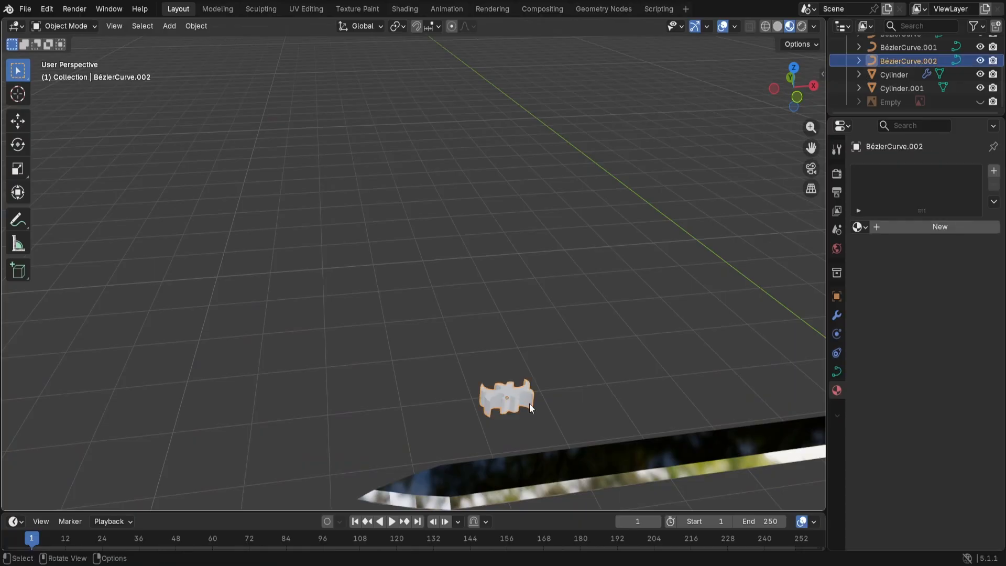
{"action": "left_click", "coordinate": [857, 226]}
{"action": "left_click", "coordinate": [793, 276]}
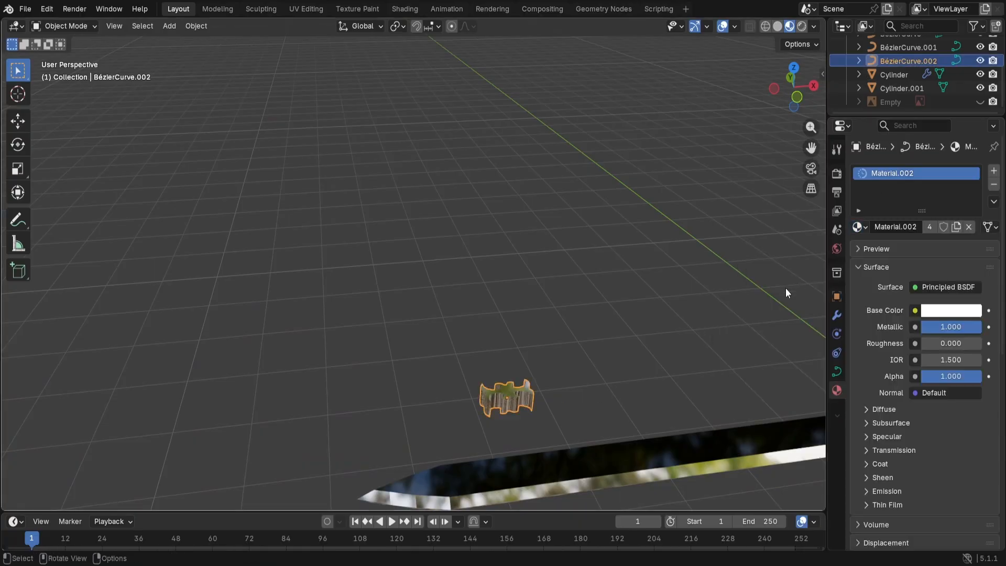
{"action": "left_click", "coordinate": [620, 300]}
Step: Switch to the top view with all sword parts in frame and unhide the blueprint reference image
{"action": "scroll", "coordinate": [627, 300], "scroll_direction": "down", "scroll_amount": 5}
{"action": "middle_click_drag", "start_coordinate": [720, 292], "coordinate": [707, 209]}
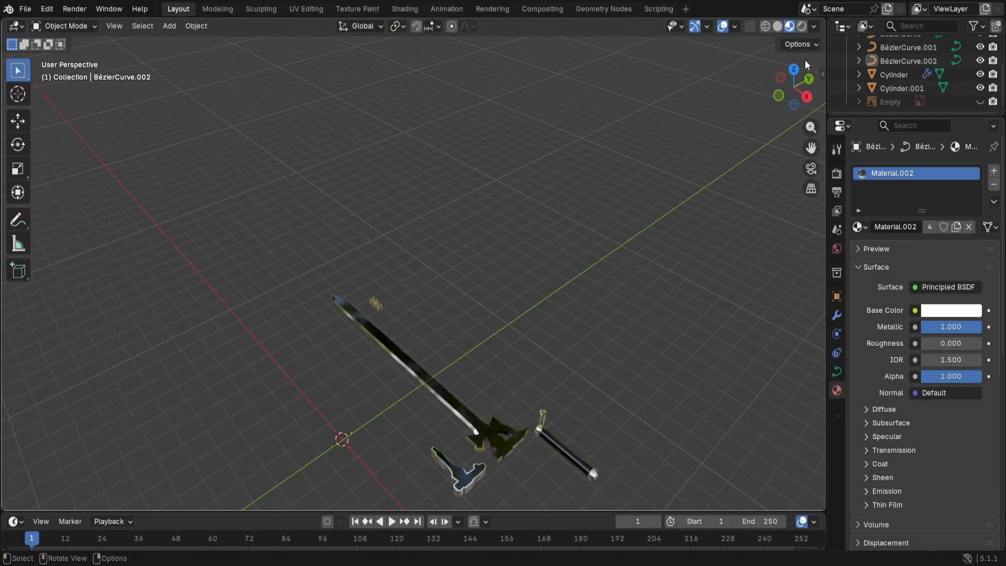
{"action": "left_click", "coordinate": [793, 69]}
{"action": "scroll", "coordinate": [647, 401], "scroll_direction": "up", "scroll_amount": 5}
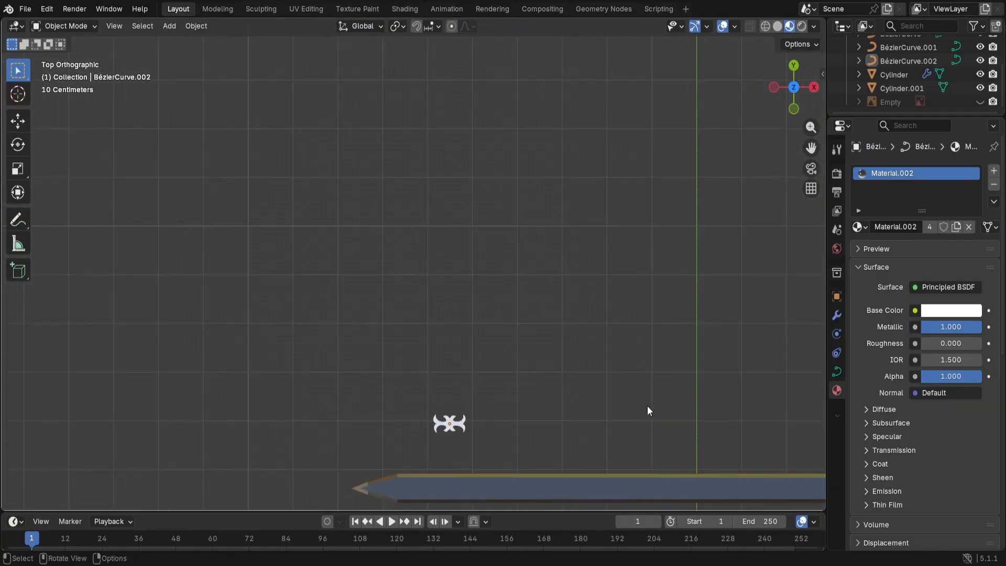
{"action": "middle_click_drag", "start_coordinate": [646, 406], "coordinate": [617, 359]}
{"action": "left_click", "coordinate": [793, 79]}
{"action": "middle_click_drag", "start_coordinate": [691, 288], "coordinate": [419, 87], "text": "shift"}
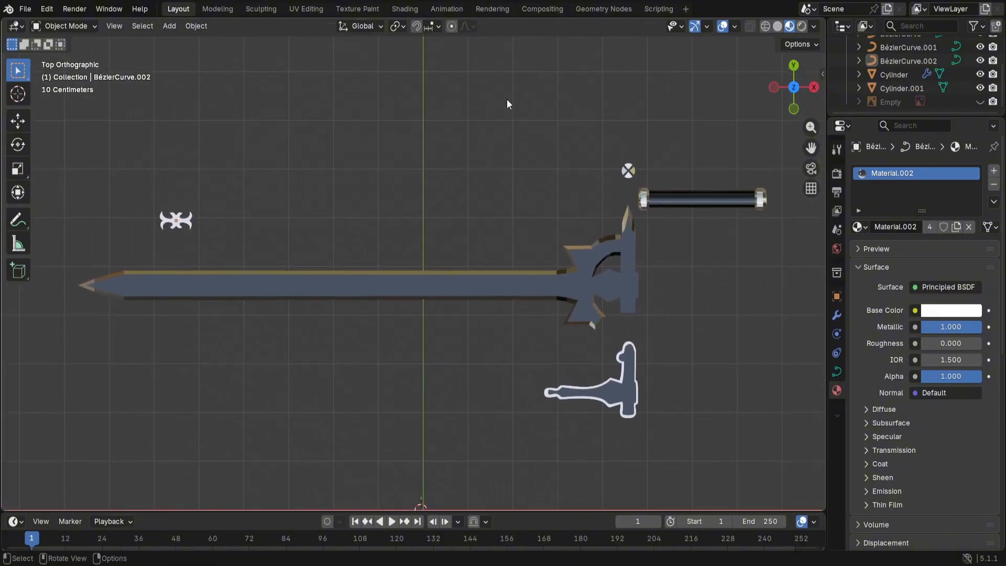
{"action": "left_click", "coordinate": [979, 102]}
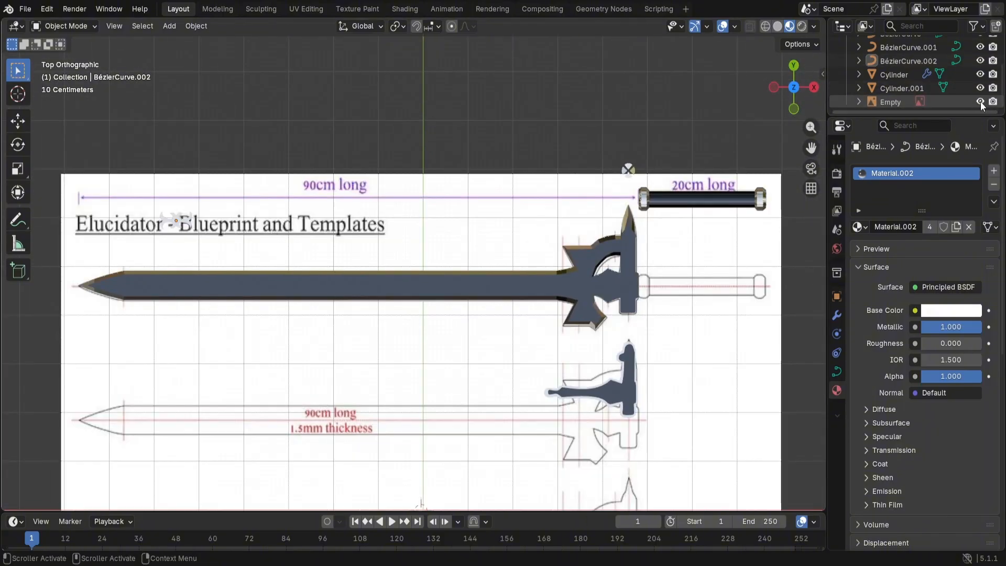
Step: Move the handle about 1.8 m along negative Y onto the blueprint's handle outline, in line with the blade
{"action": "left_click", "coordinate": [677, 199]}
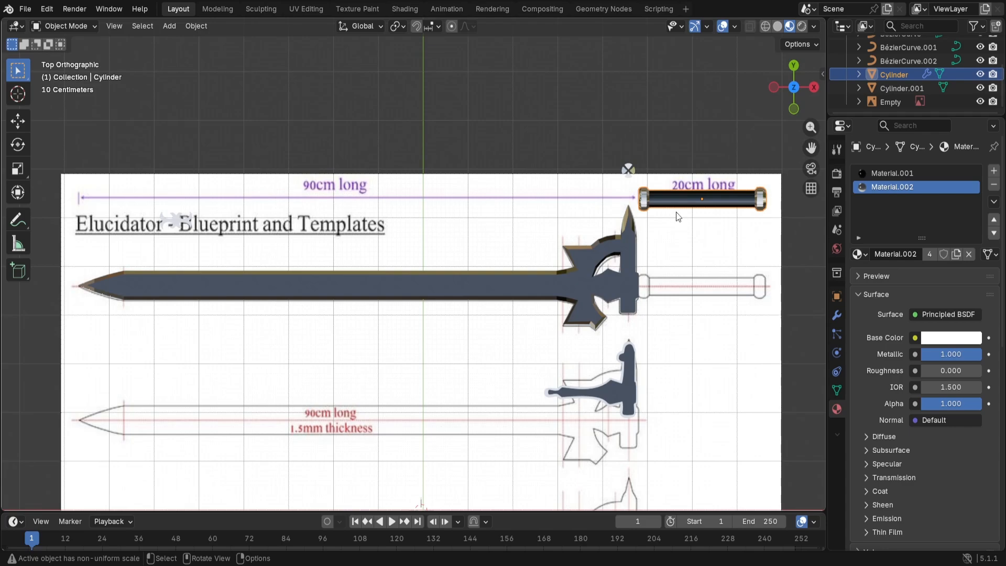
{"action": "key", "text": "g"}
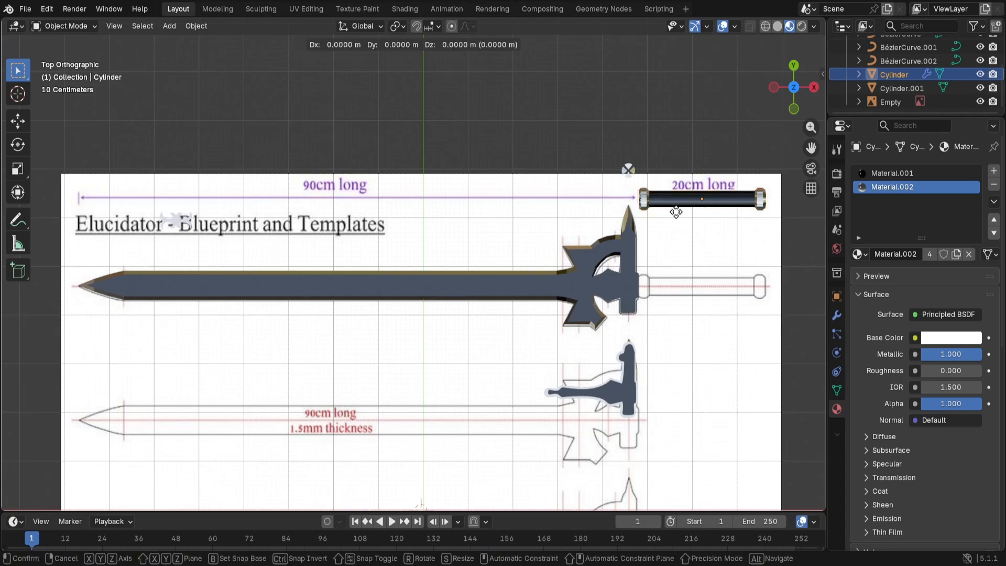
{"action": "key", "text": "y"}
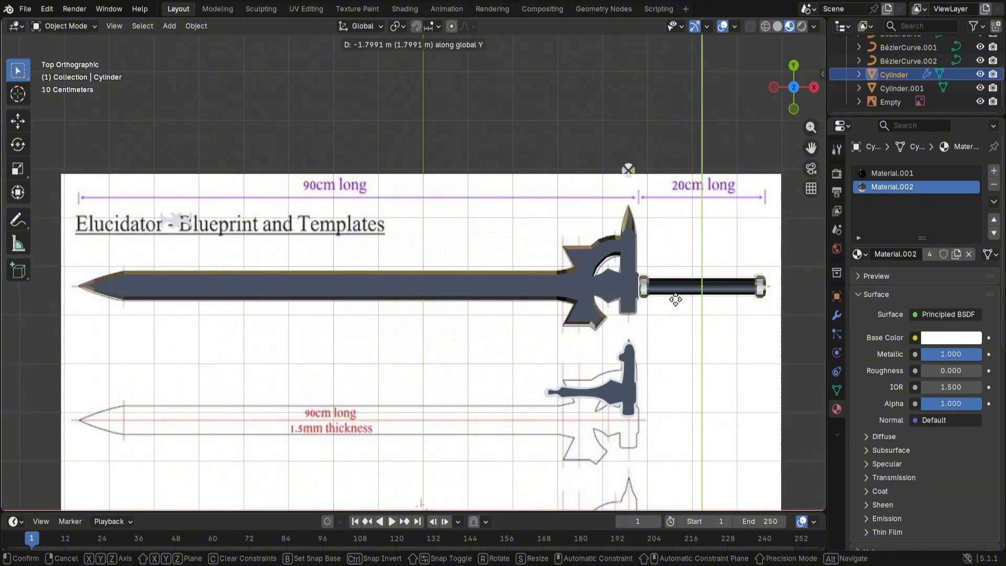
{"action": "left_click", "coordinate": [677, 304]}
Step: Try to move the small split cylinder along Y to the centre of the guard
{"action": "left_click", "coordinate": [636, 175]}
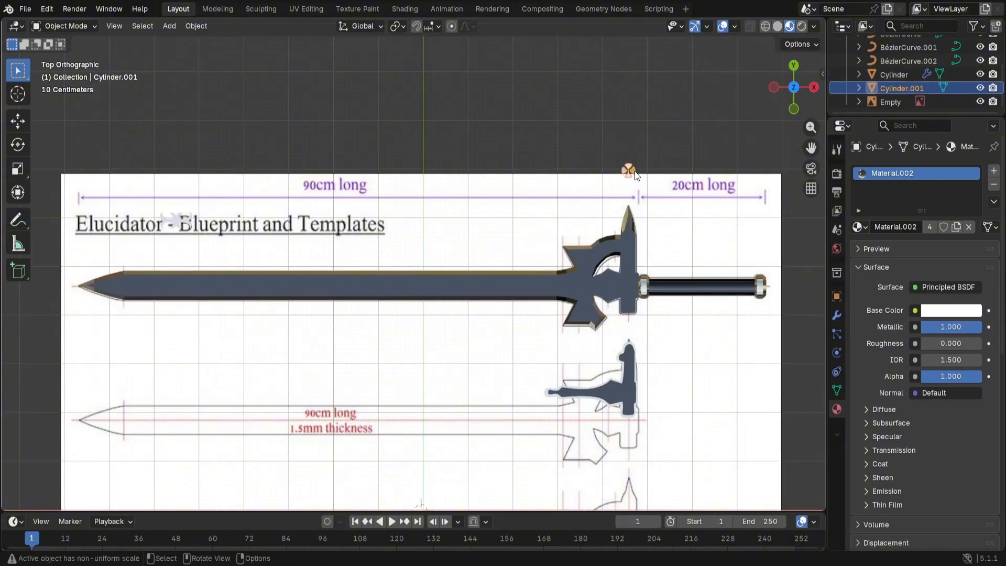
{"action": "key", "text": "g"}
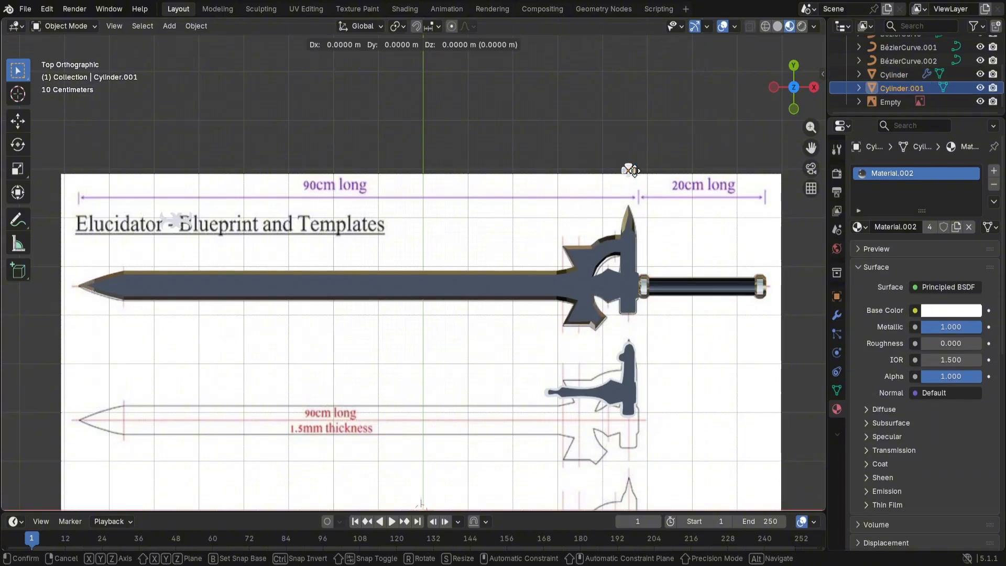
{"action": "key", "text": "y"}
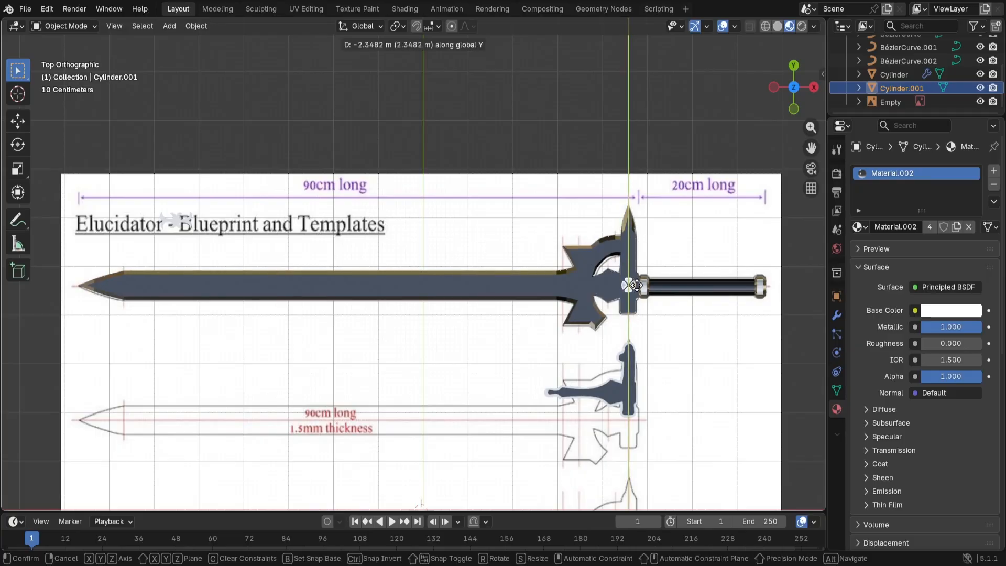
{"action": "left_click", "coordinate": [632, 163]}
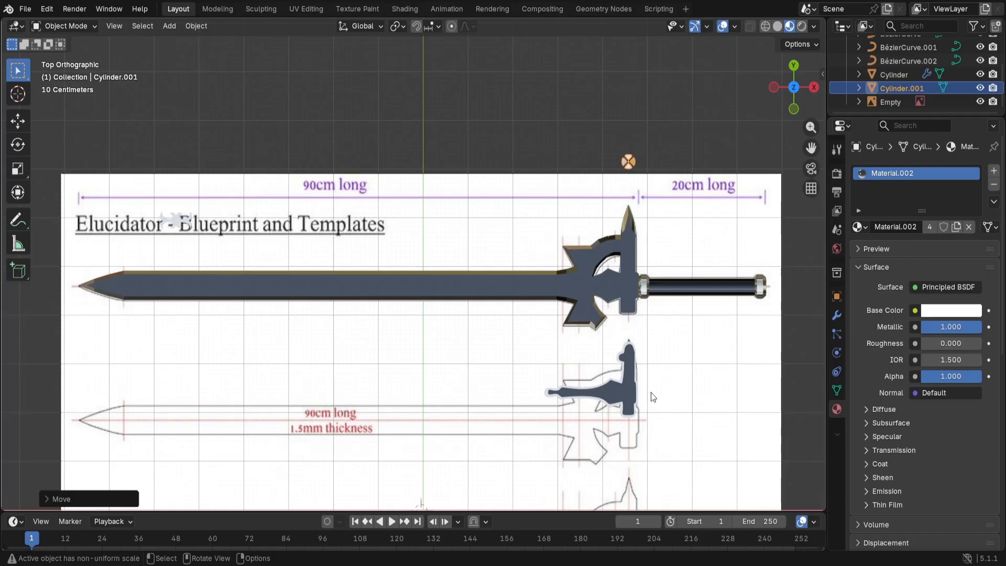
Step: Box-select the T-shaped guard ornament together with its rim
{"action": "left_click", "coordinate": [541, 377]}
{"action": "left_click_drag", "start_coordinate": [541, 377], "coordinate": [578, 416]}
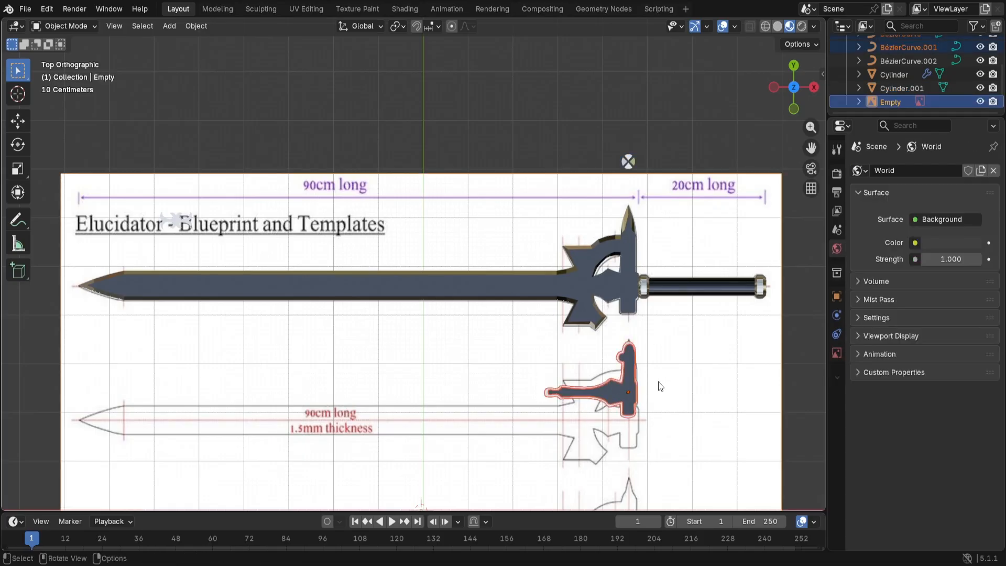
{"action": "key", "text": "g"}
{"action": "key", "text": "y"}
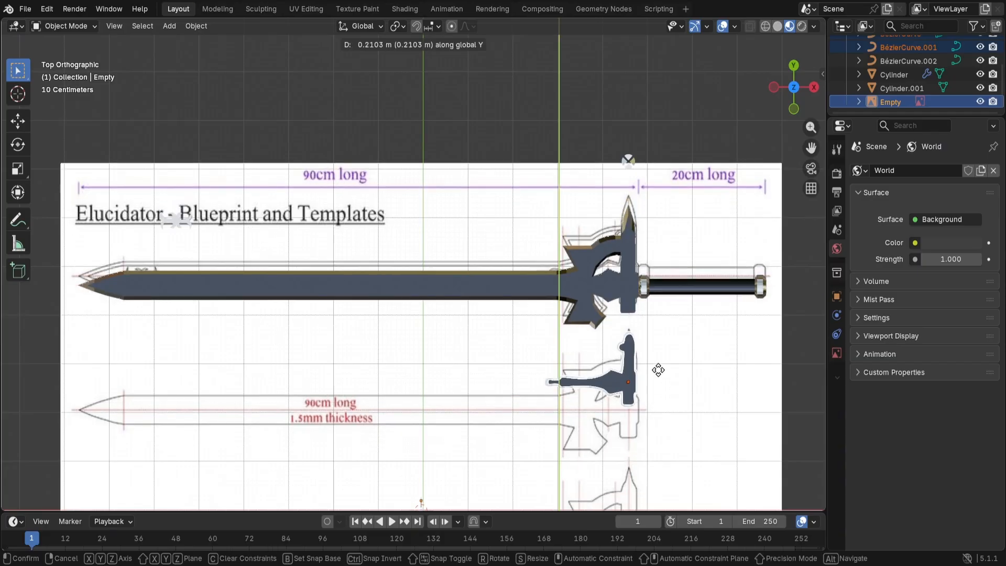
{"action": "left_click", "coordinate": [654, 382]}
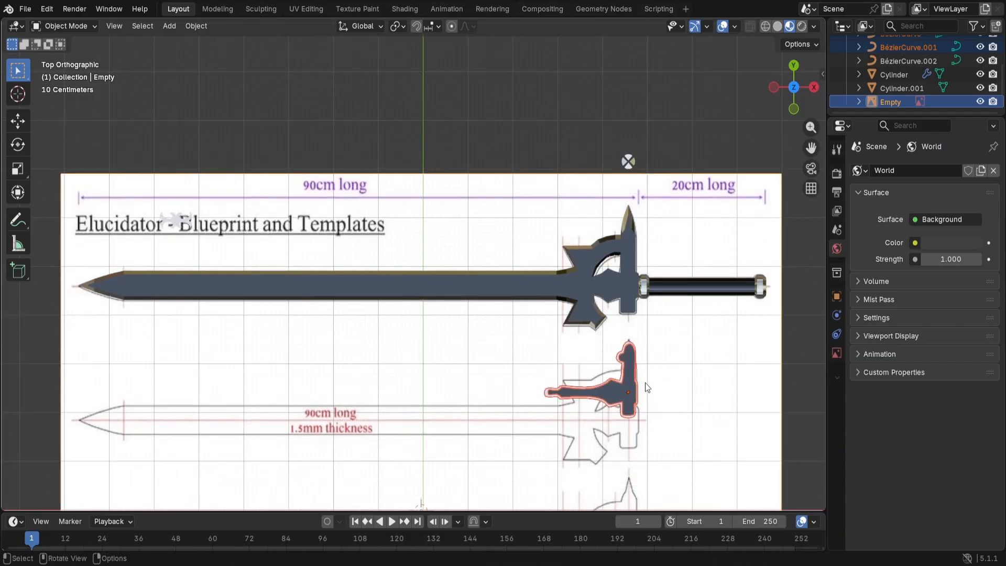
Step: Remove the blueprint image from the selection and move the T-shaped ornament with its rim about 2.2 m along Y onto the guard
{"action": "left_click", "coordinate": [413, 369], "text": "shift"}
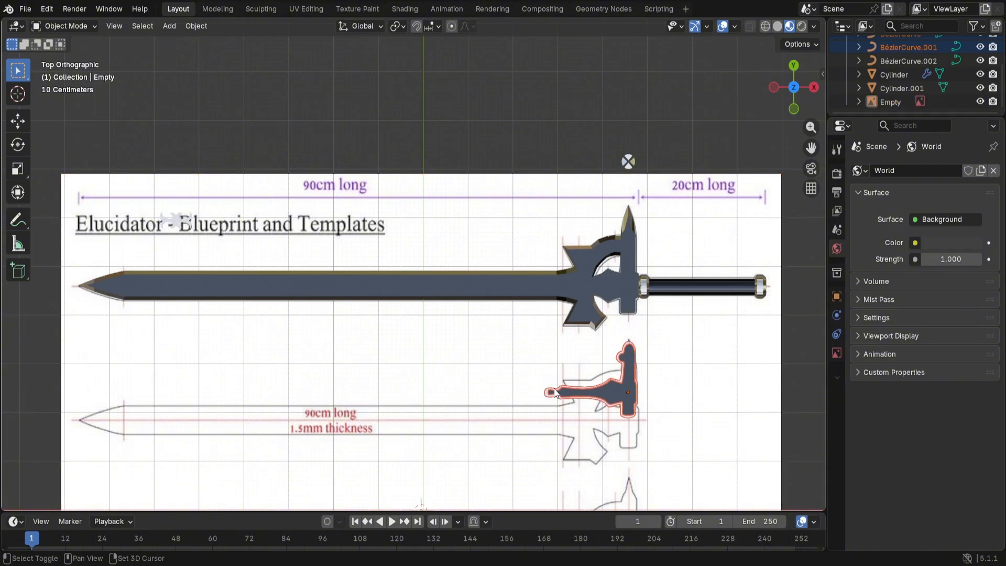
{"action": "key", "text": "g"}
{"action": "key", "text": "y"}
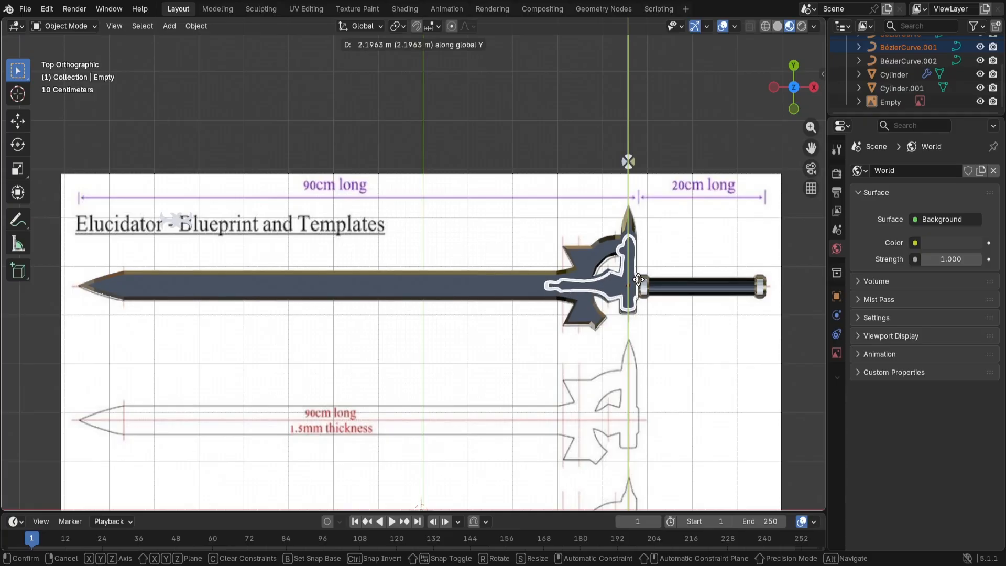
{"action": "left_click", "coordinate": [638, 279]}
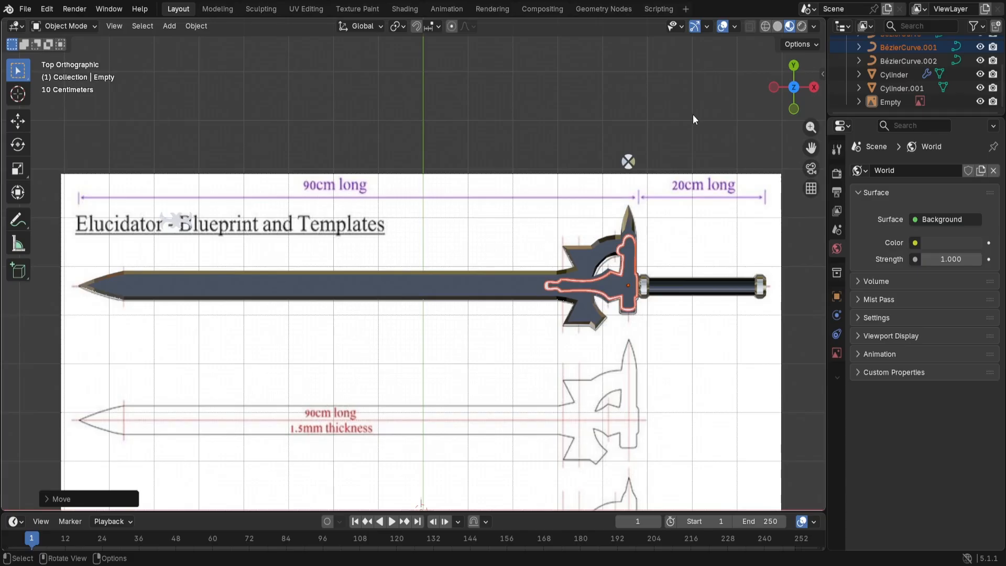
Step: Move the small split cylinder about 2.5 m along negative Y onto the T-shaped ornament's junction and clear the selection
{"action": "left_click", "coordinate": [628, 163]}
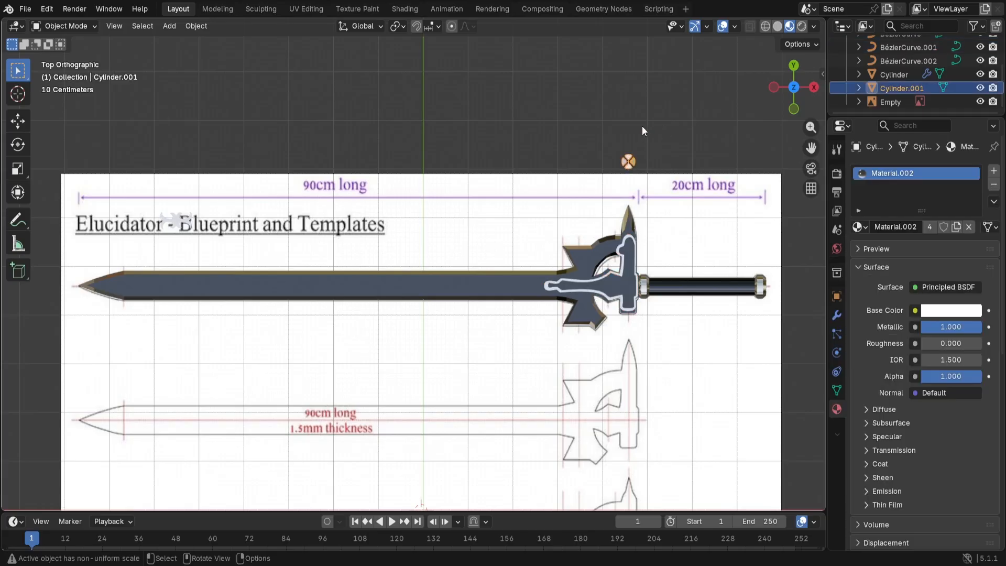
{"action": "key", "text": "g"}
{"action": "key", "text": "y"}
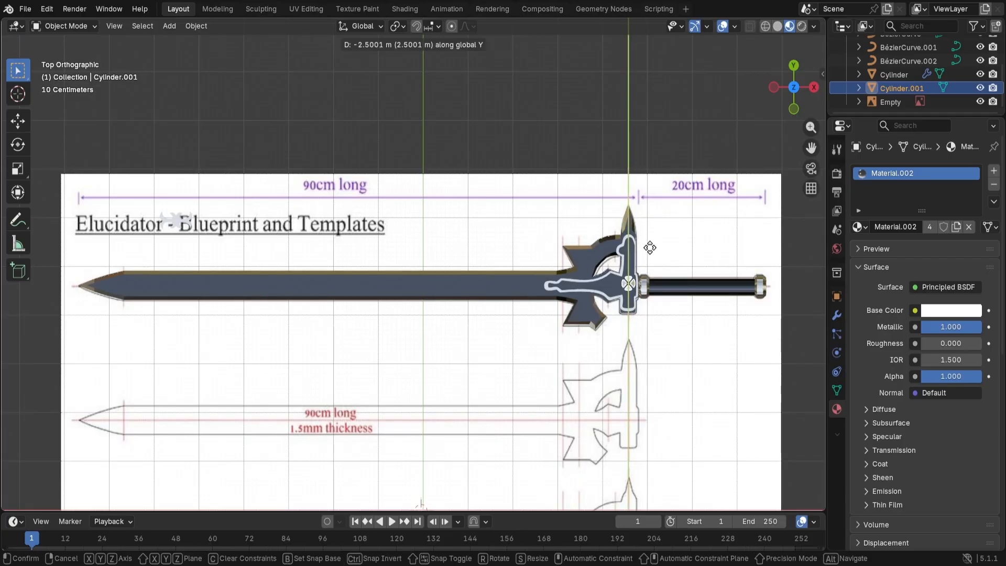
{"action": "left_click", "coordinate": [649, 250]}
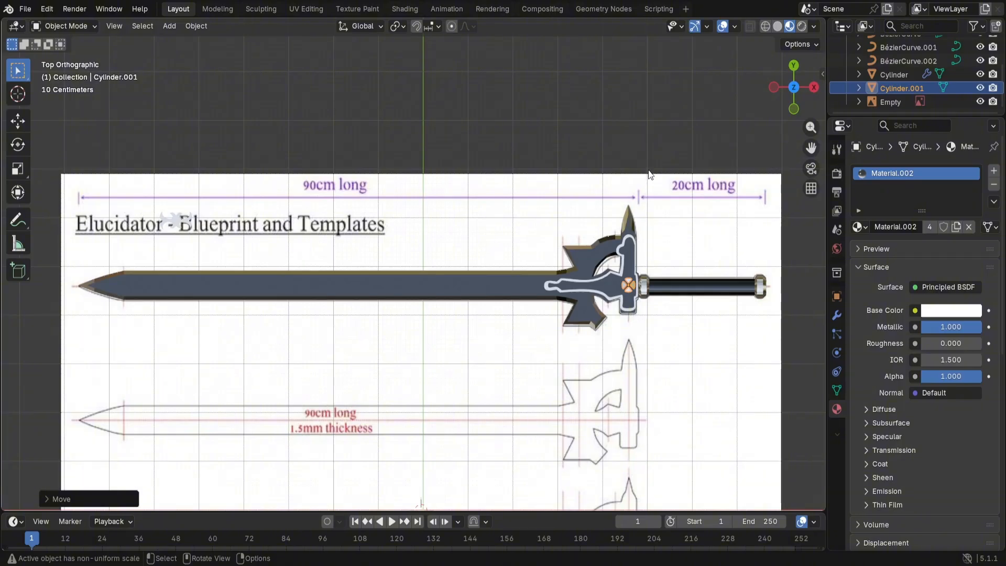
{"action": "key", "text": "alt+a"}
Step: Move the small cross-shaped ornament about 1.34 m along negative Y onto the blade's centre line near the tip
{"action": "mouse_move", "coordinate": [676, 283]}
{"action": "middle_mouse_down"}
{"action": "mouse_move", "coordinate": [680, 354]}
{"action": "mouse_move", "coordinate": [679, 286]}
{"action": "middle_mouse_up"}
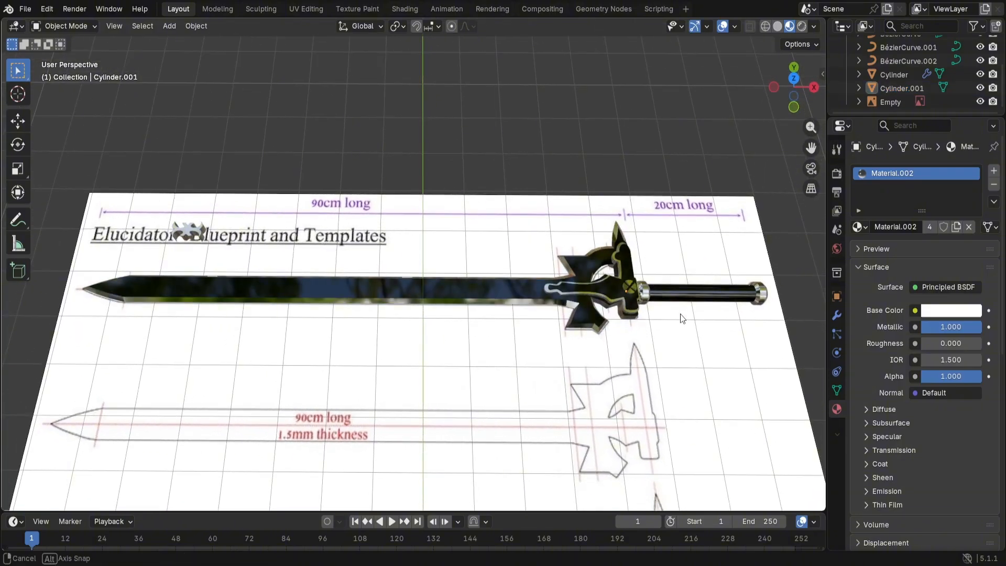
{"action": "left_click", "coordinate": [793, 76]}
{"action": "left_click", "coordinate": [192, 219]}
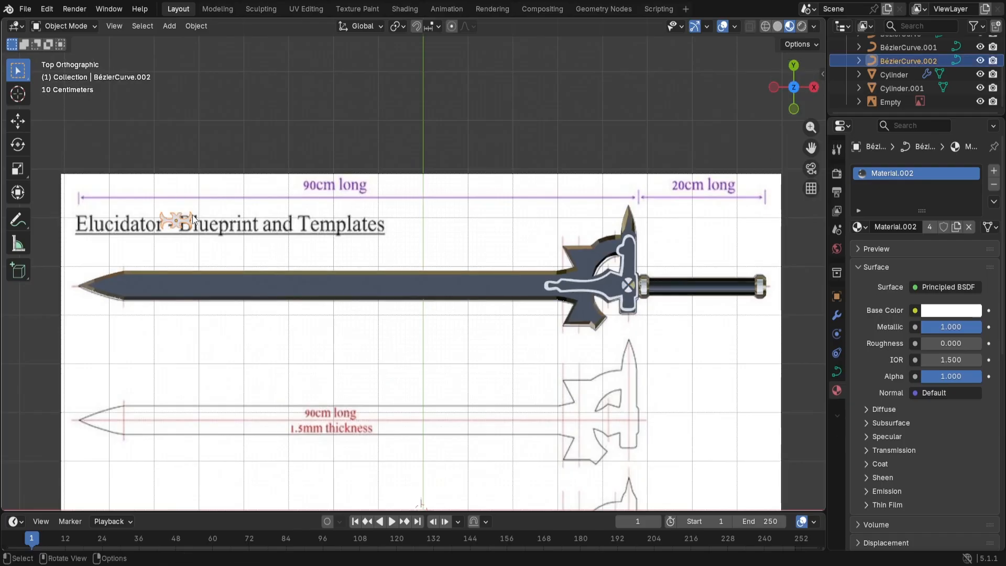
{"action": "key", "text": "g"}
{"action": "key", "text": "y"}
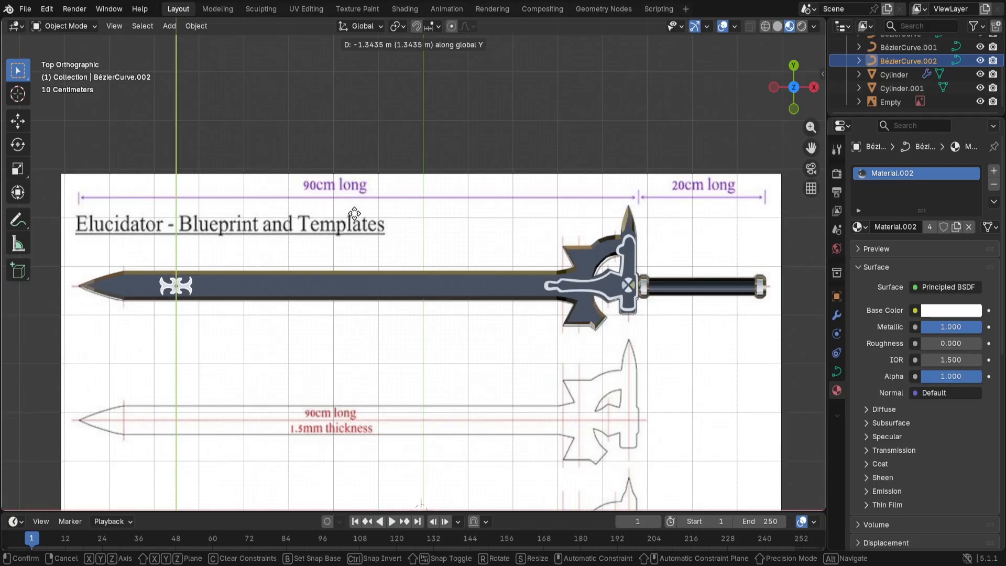
{"action": "left_click", "coordinate": [354, 213]}
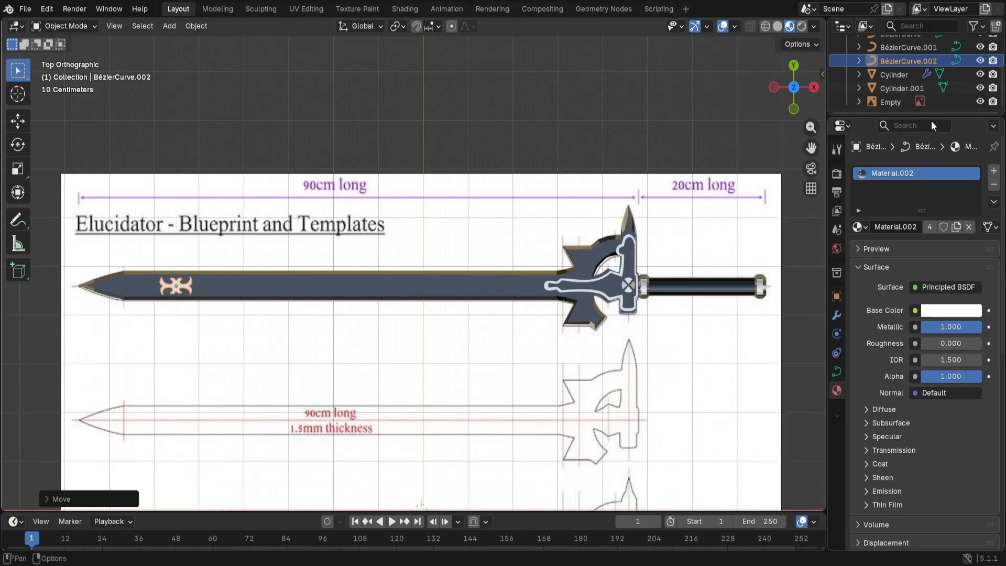
Step: Hide the blueprint reference image and deselect the small blade ornament
{"action": "scroll", "coordinate": [938, 88], "scroll_direction": "up", "scroll_amount": 2}
{"action": "scroll", "coordinate": [938, 88], "scroll_direction": "down", "scroll_amount": 2}
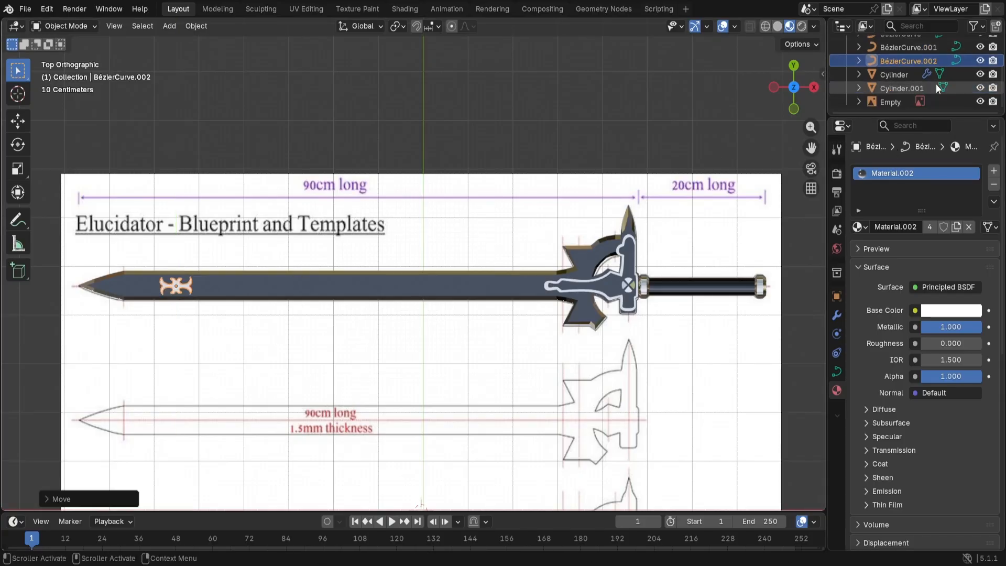
{"action": "left_click", "coordinate": [979, 102]}
{"action": "left_click", "coordinate": [593, 103]}
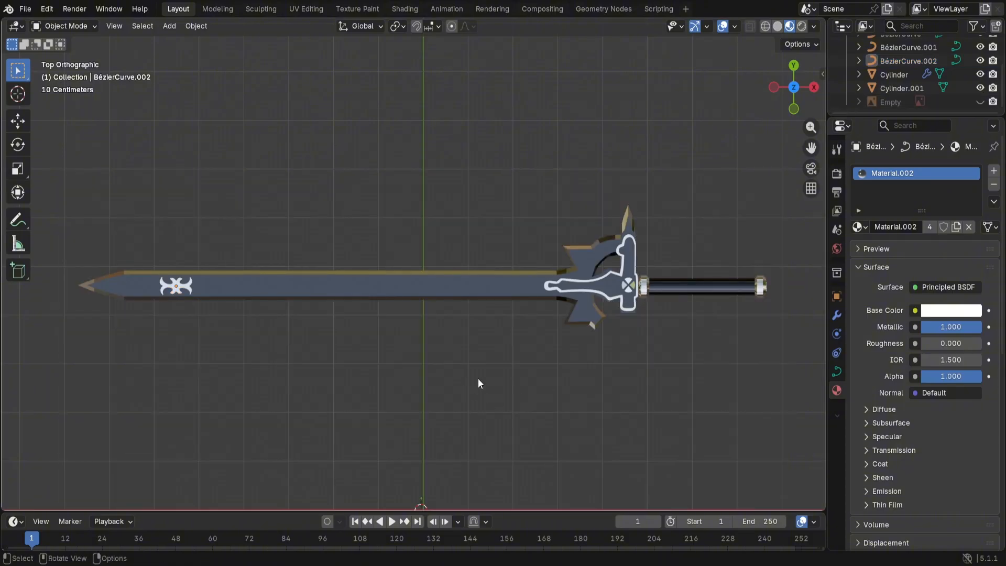
Step: Examine the assembled sword from several angles, checking the placement of its parts and their materials
{"action": "middle_click_drag", "start_coordinate": [479, 383], "coordinate": [625, 244]}
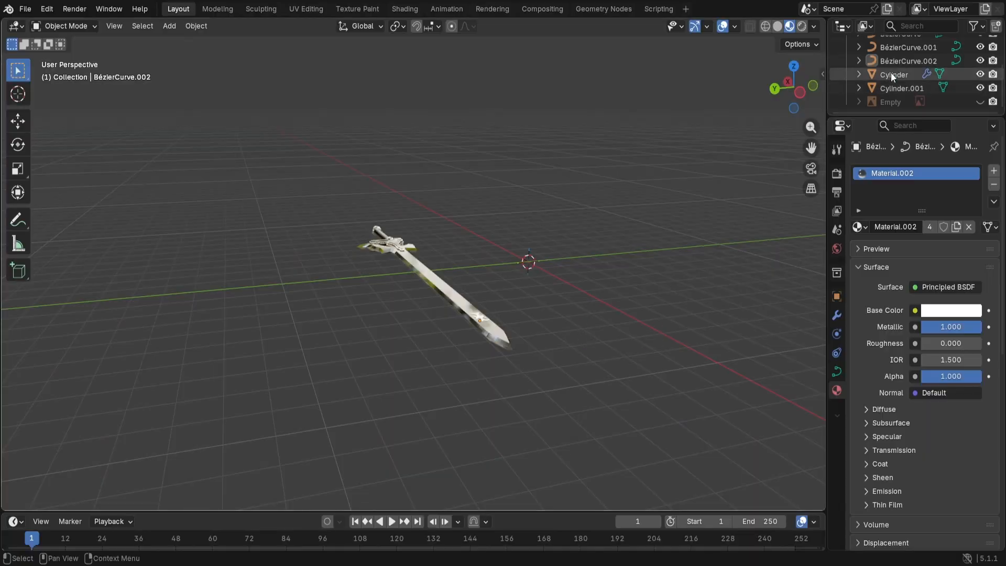
{"action": "scroll", "coordinate": [890, 72], "scroll_direction": "up", "scroll_amount": 4}
{"action": "left_click", "coordinate": [907, 42]}
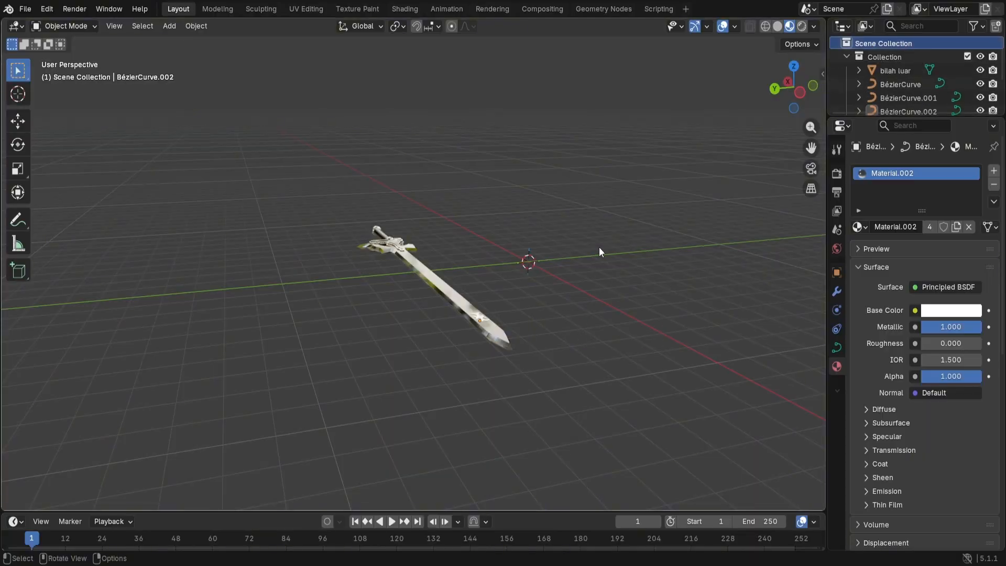
{"action": "middle_click_drag", "start_coordinate": [598, 247], "coordinate": [379, 294]}
{"action": "scroll", "coordinate": [484, 343], "scroll_direction": "up", "scroll_amount": 4}
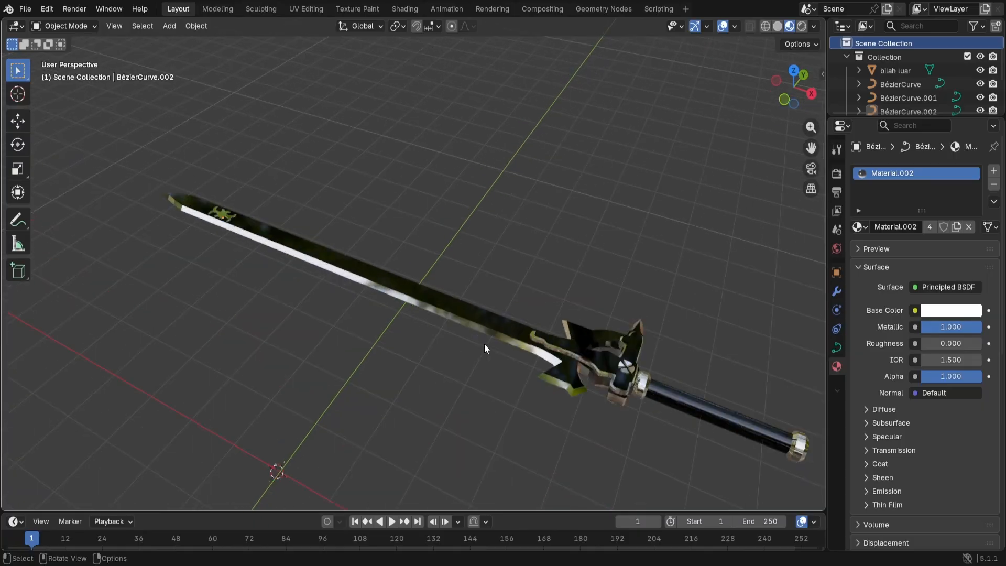
{"action": "middle_click_drag", "start_coordinate": [484, 343], "coordinate": [626, 242]}
{"action": "middle_click_drag", "start_coordinate": [398, 339], "coordinate": [610, 355]}
{"action": "scroll", "coordinate": [566, 353], "scroll_direction": "down", "scroll_amount": 4}
{"action": "middle_click_drag", "start_coordinate": [461, 331], "coordinate": [463, 202]}
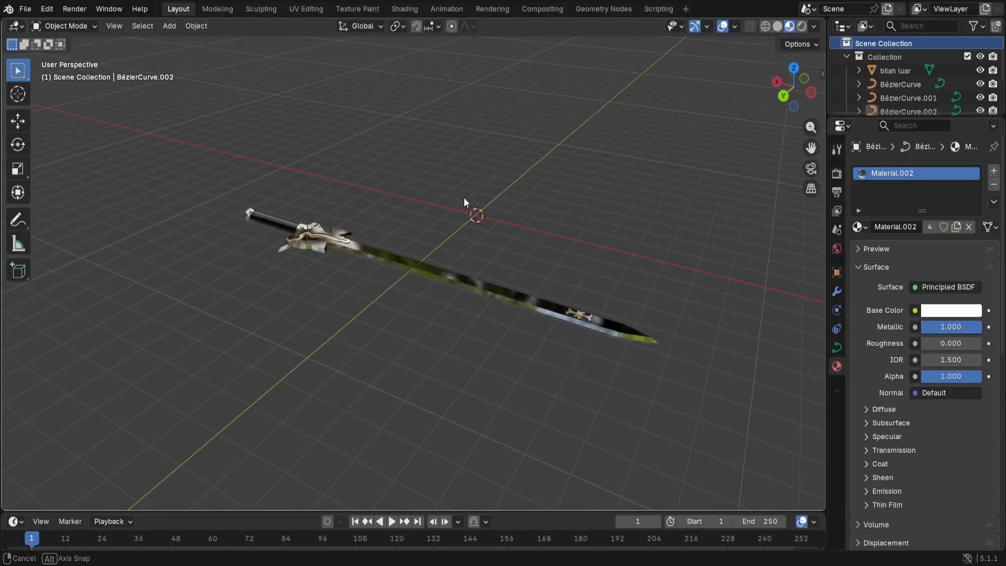
{"action": "scroll", "coordinate": [288, 257], "scroll_direction": "up", "scroll_amount": 4}
{"action": "middle_click_drag", "start_coordinate": [226, 274], "coordinate": [350, 304]}
{"action": "scroll", "coordinate": [357, 319], "scroll_direction": "up", "scroll_amount": 2}
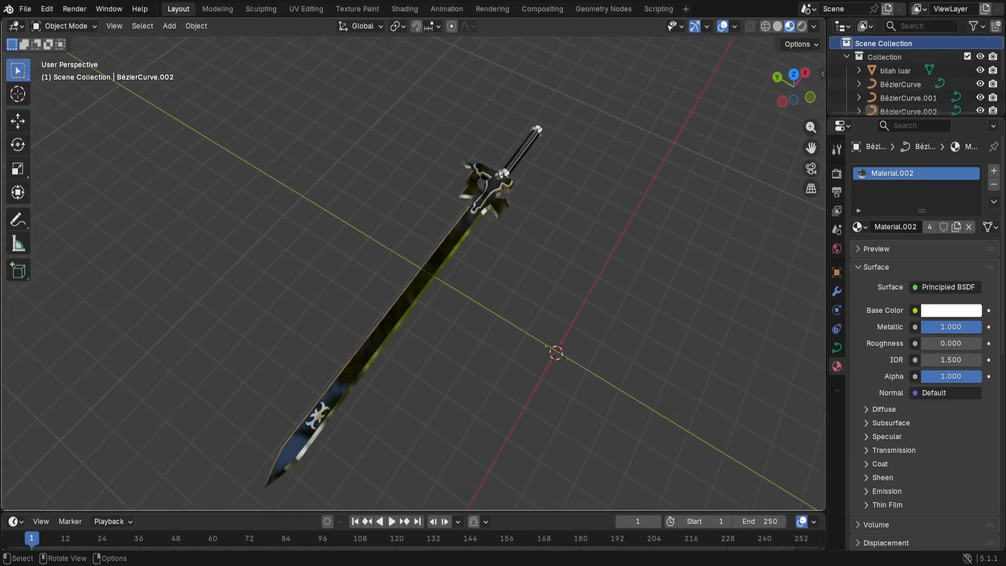